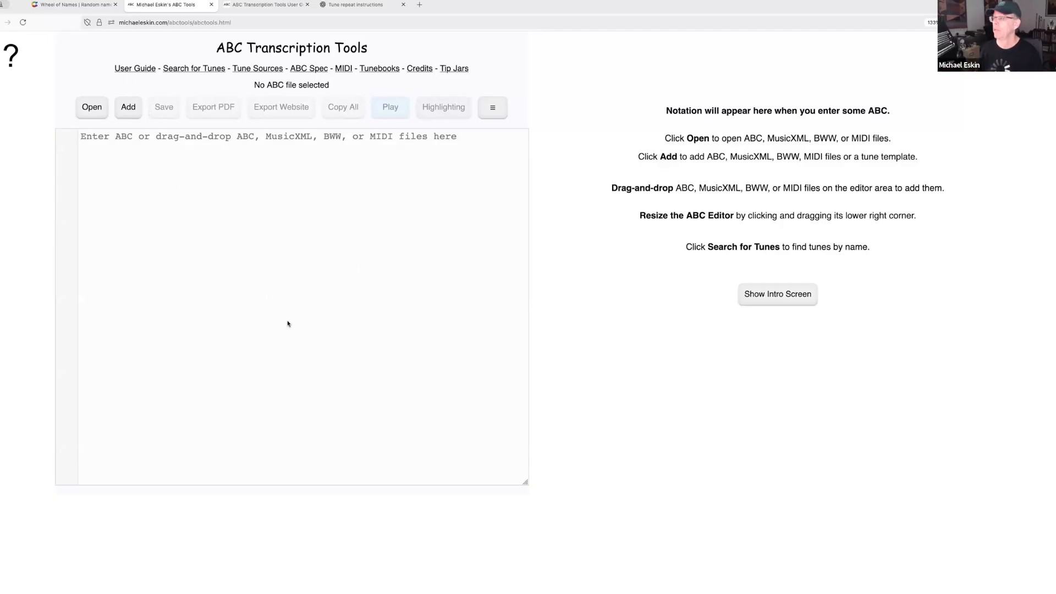
Step: Switch to Wheel of Names, spin the wheel for a topic, and remove the drawn entry from it
click(82, 5)
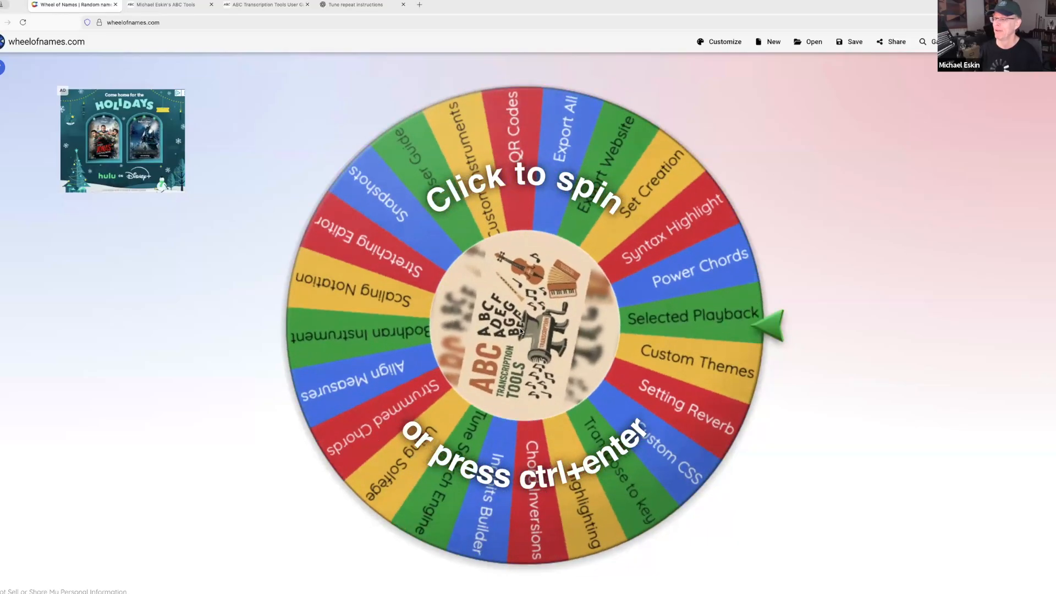
click(521, 330)
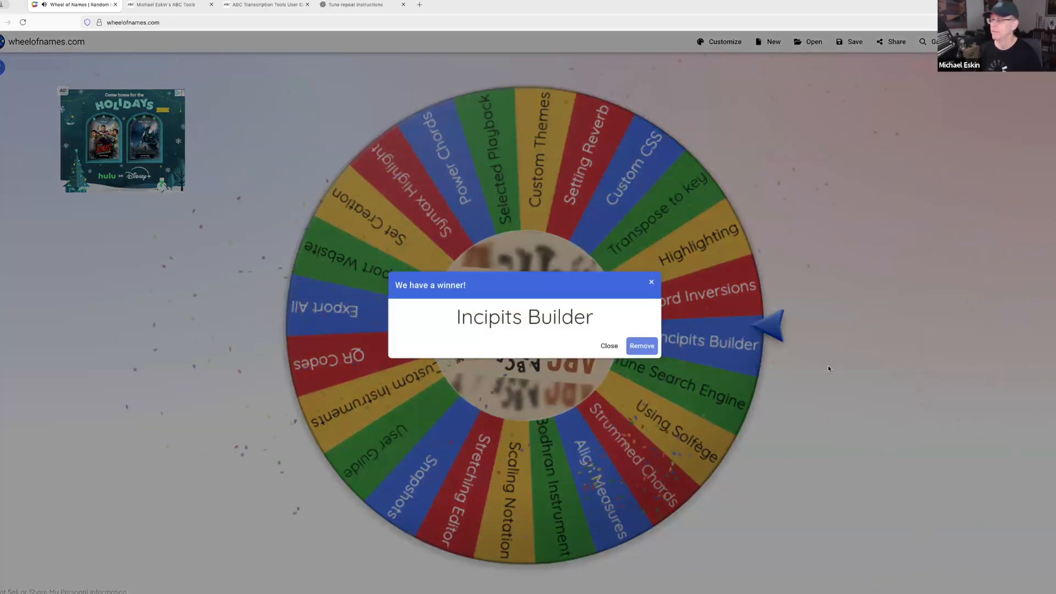
click(642, 345)
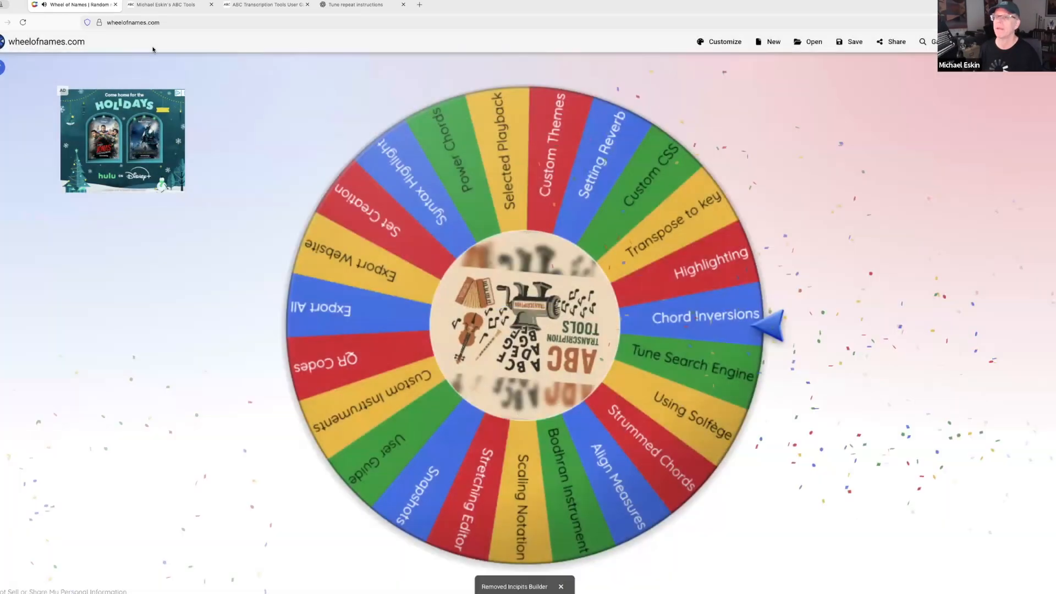
Step: Switch to ABC Transcription Tools and open 11-10-25_comhaltas_san_diego_tune_learning_tunebook_master.abc from the Tunebooks folder, abandoning unsaved changes
click(165, 4)
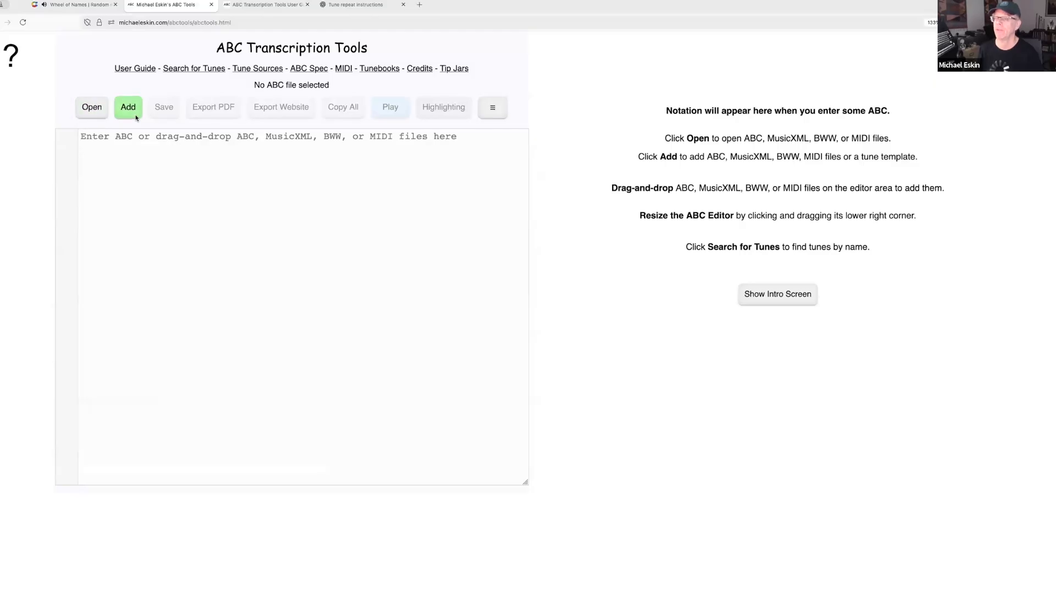
click(92, 108)
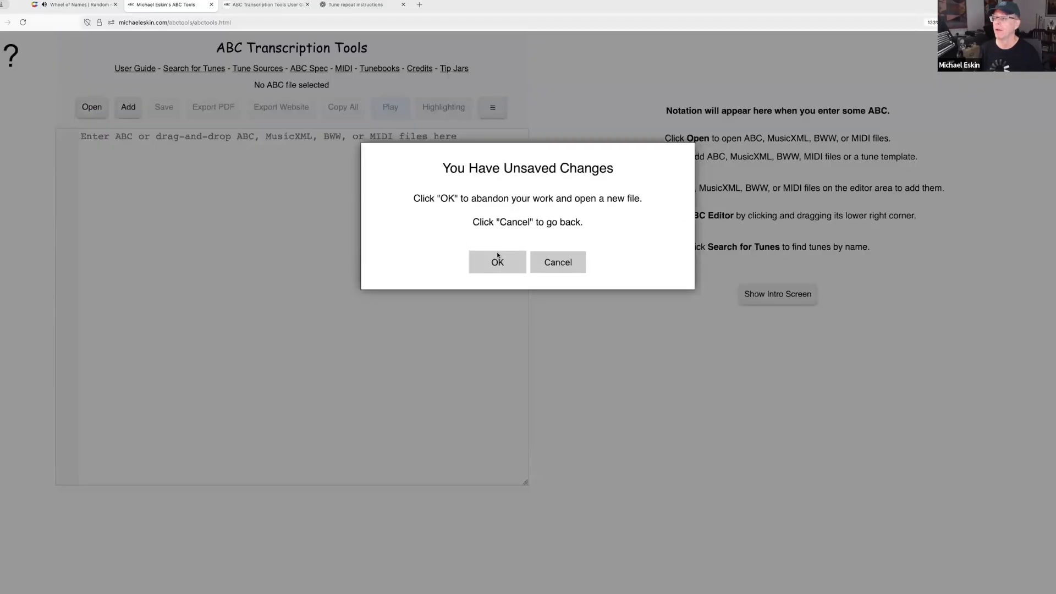
click(497, 261)
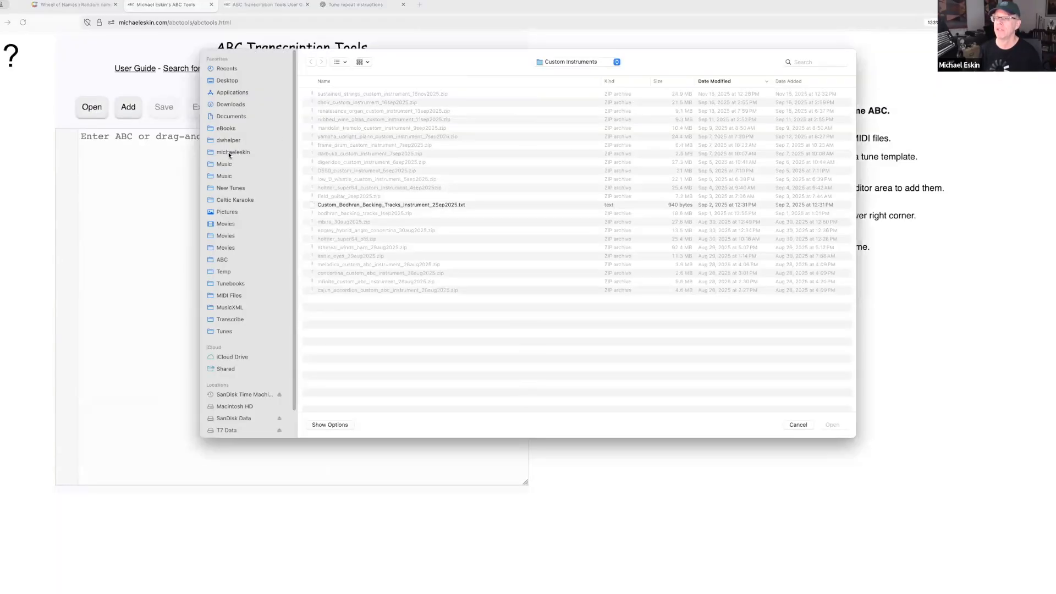
click(229, 154)
click(231, 283)
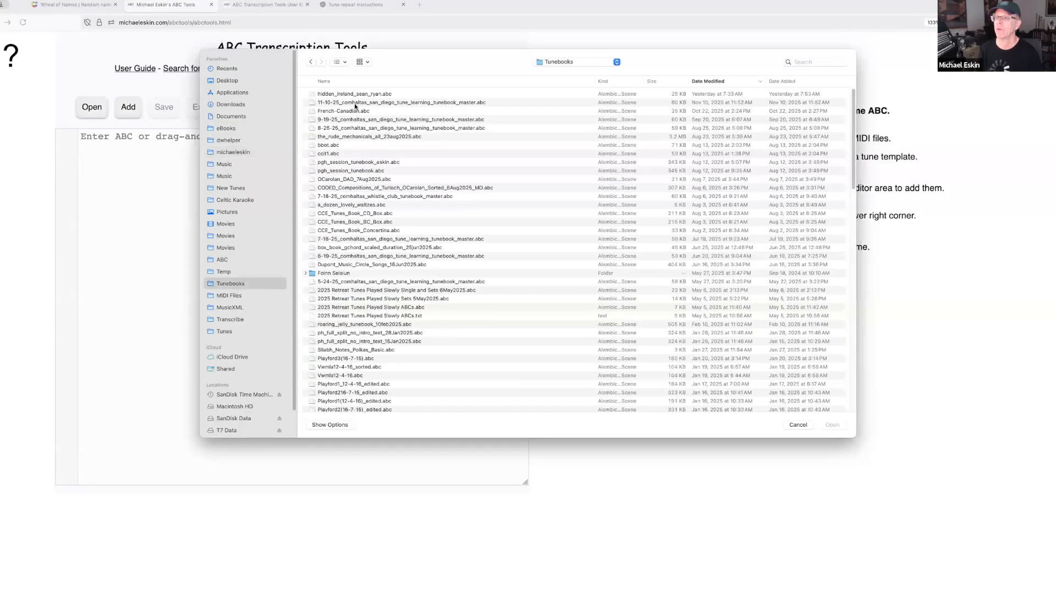
double_click(354, 102)
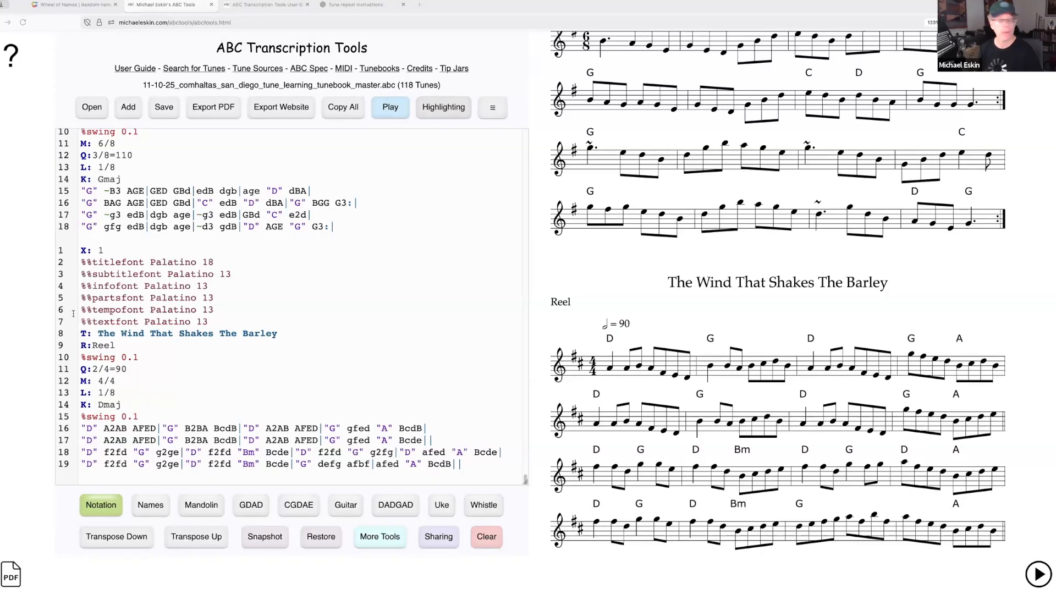
scroll(1052, 292, up, 1)
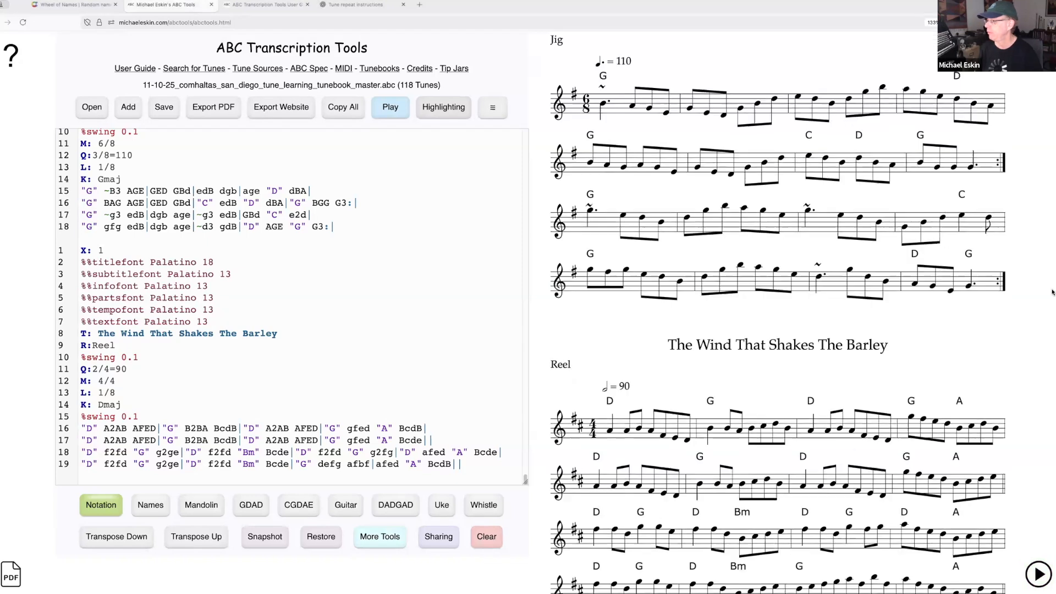
scroll(1052, 292, down, 15)
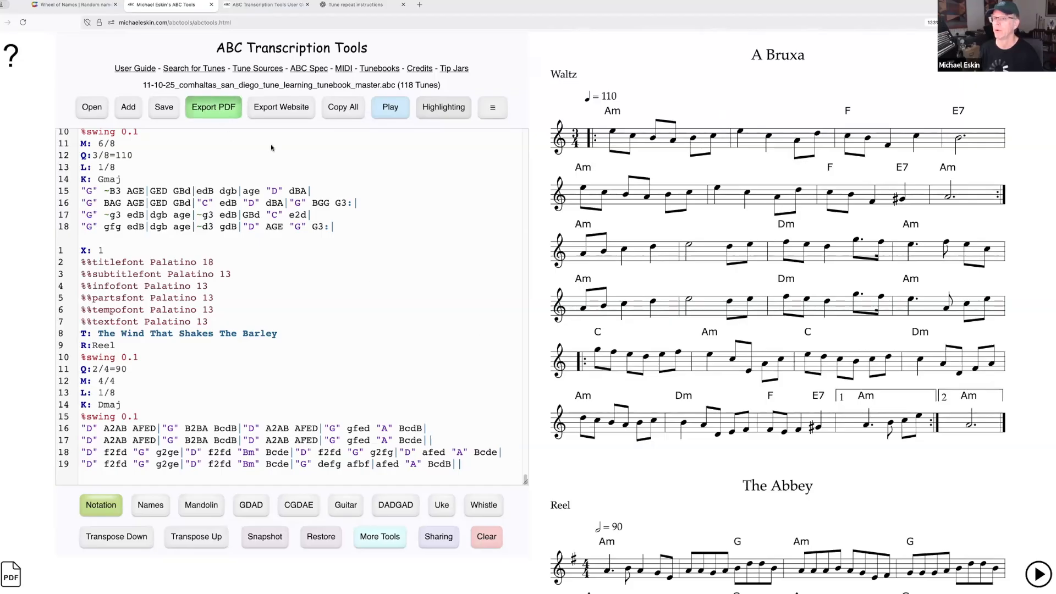
click(214, 108)
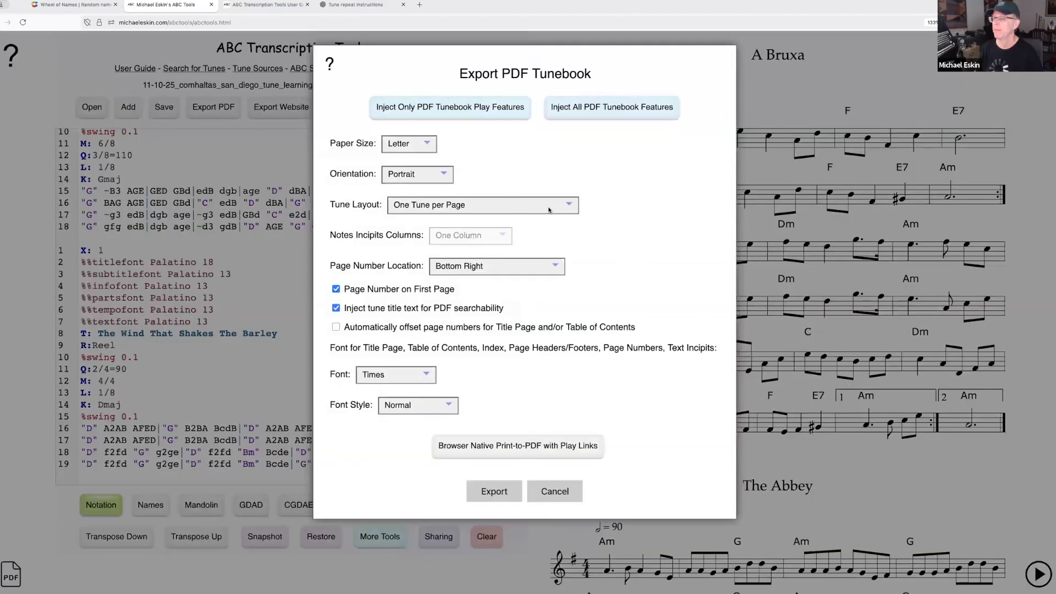
click(554, 490)
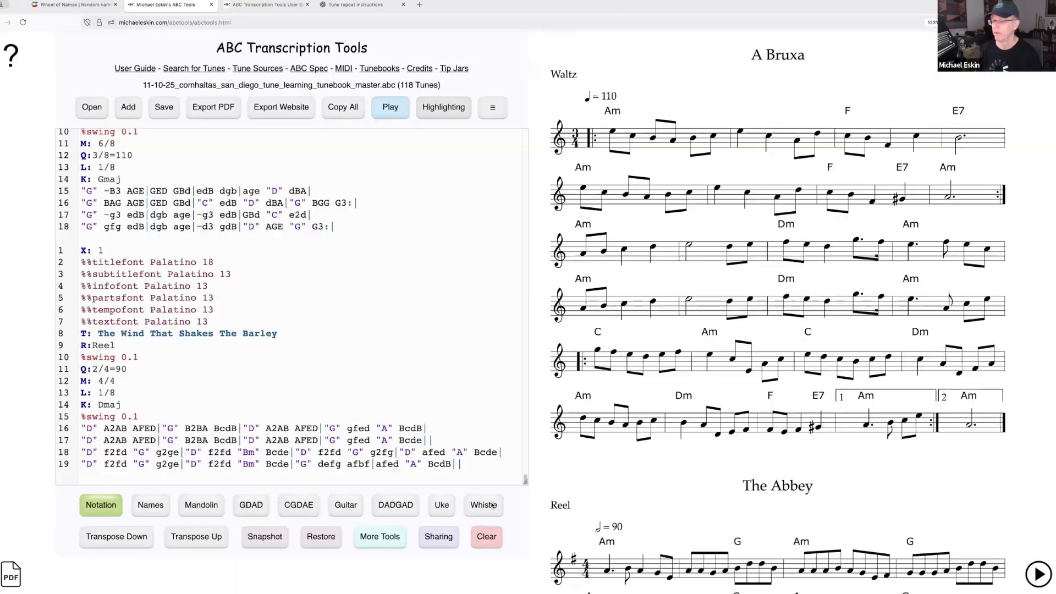
Step: Export the tunebook as a PDF with the Notes Incipits tune layout, keeping the suggested file name
click(228, 107)
click(451, 206)
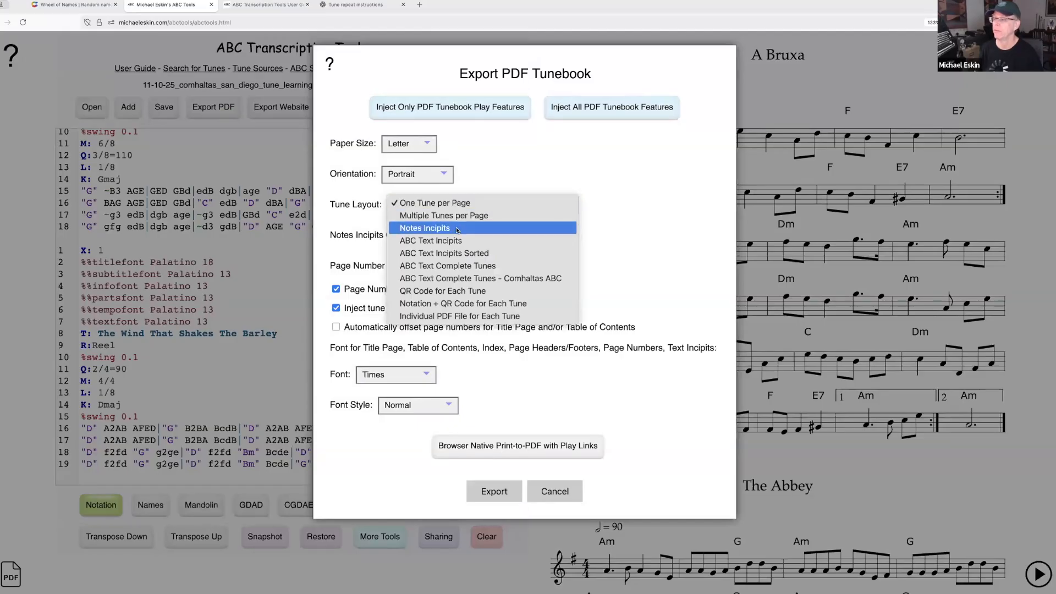
key(Return)
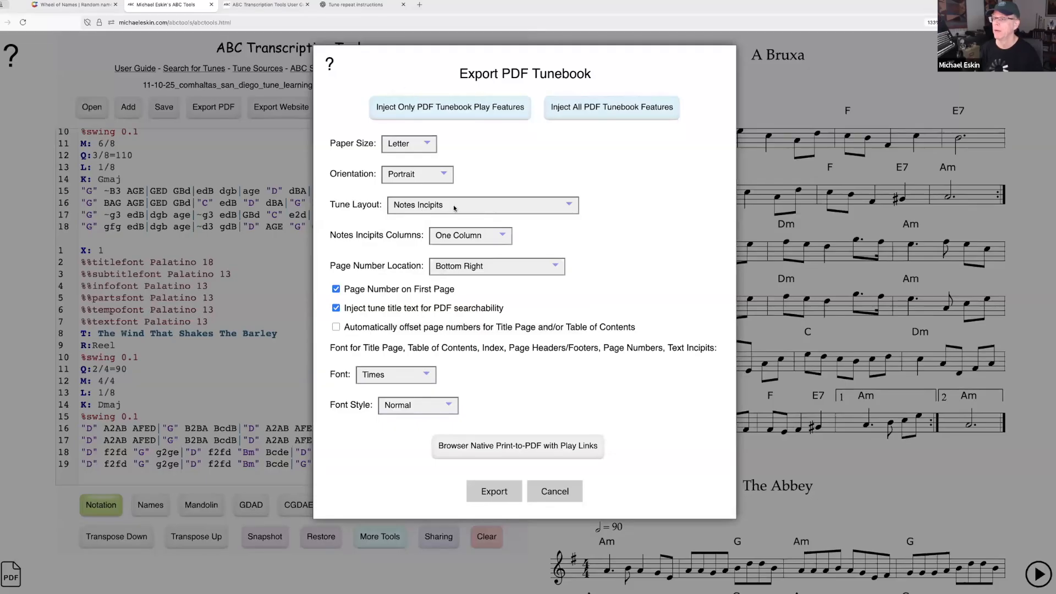
click(494, 491)
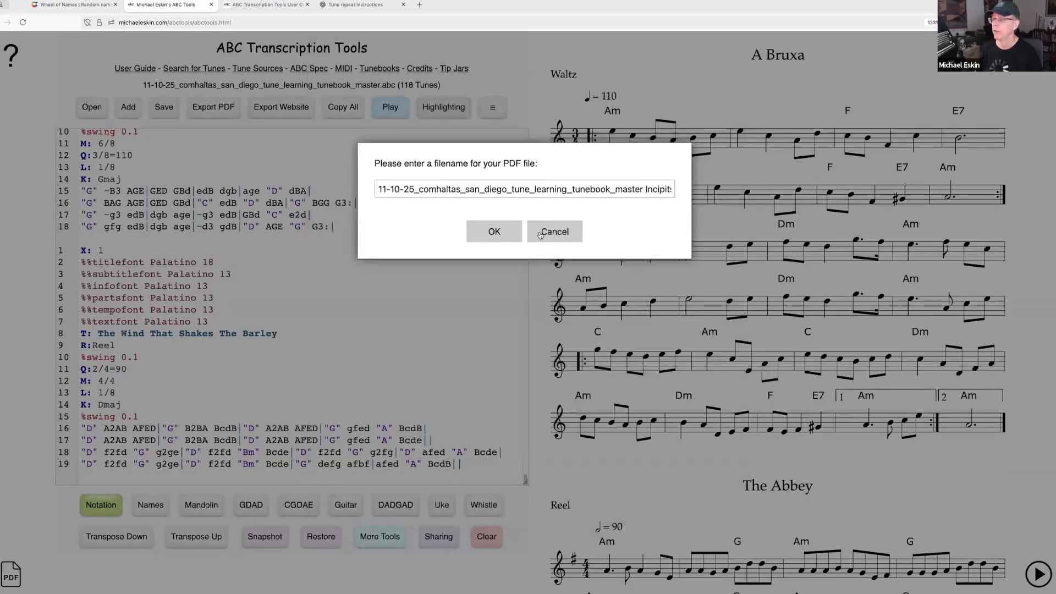
click(496, 237)
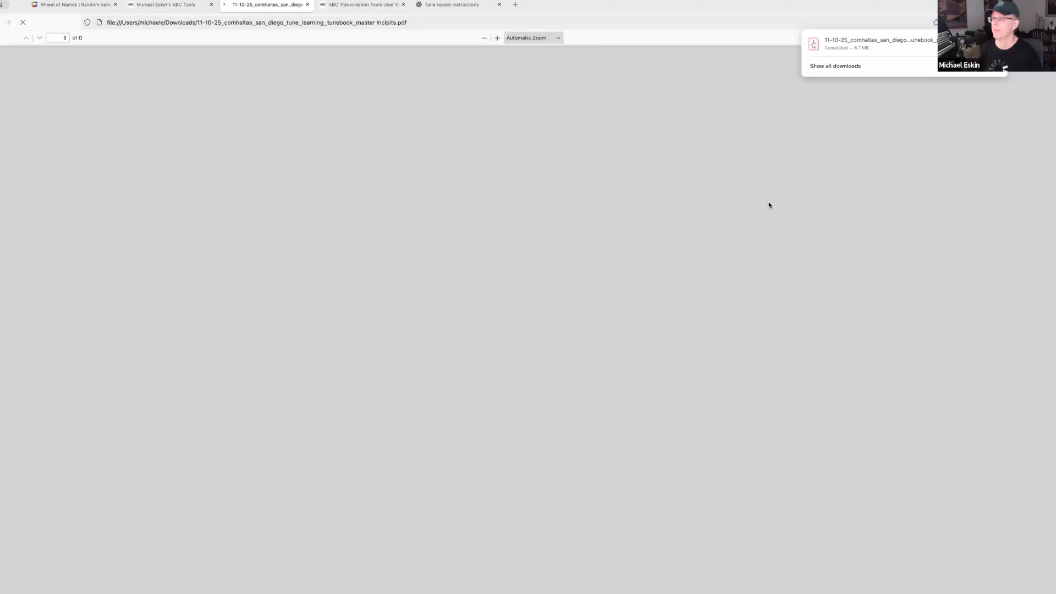
Step: Look through the exported one-column incipits PDF, from the table of contents to the first tune pages, and close it
scroll(599, 269, down, 10)
scroll(578, 300, down, 20)
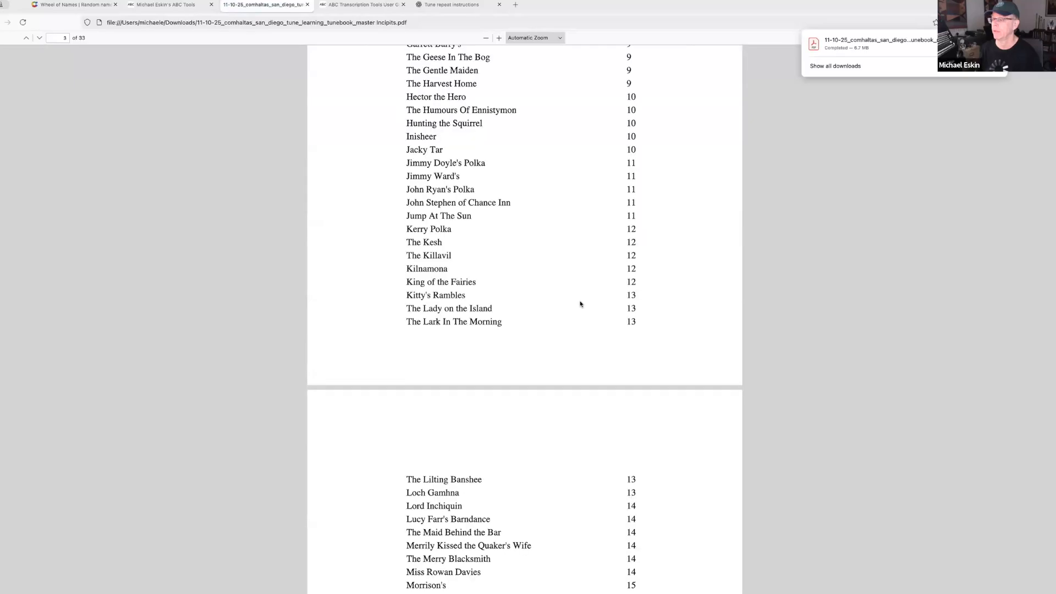
scroll(589, 337, down, 20)
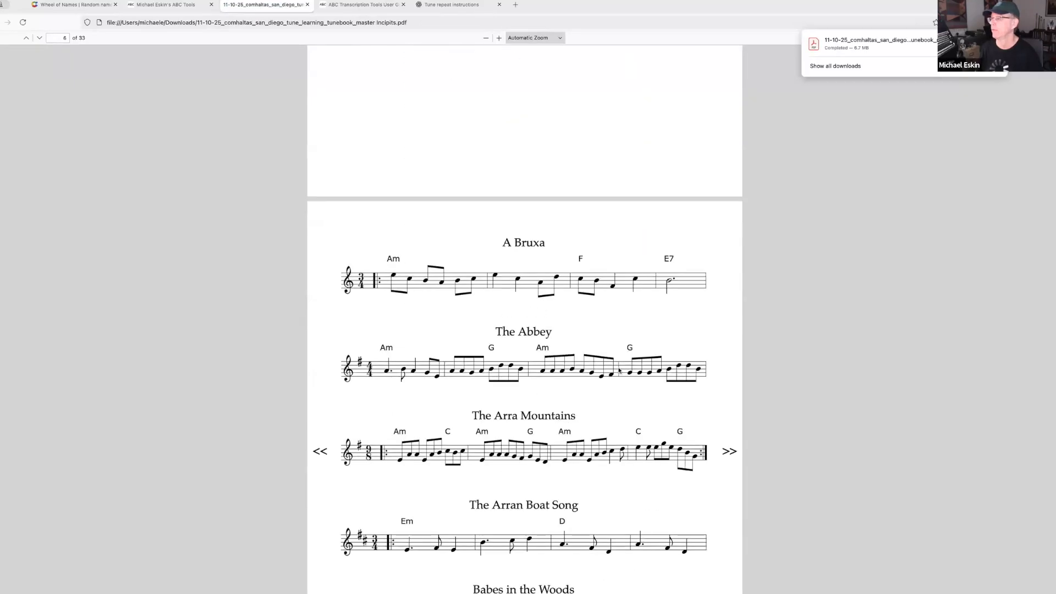
scroll(615, 369, down, 9)
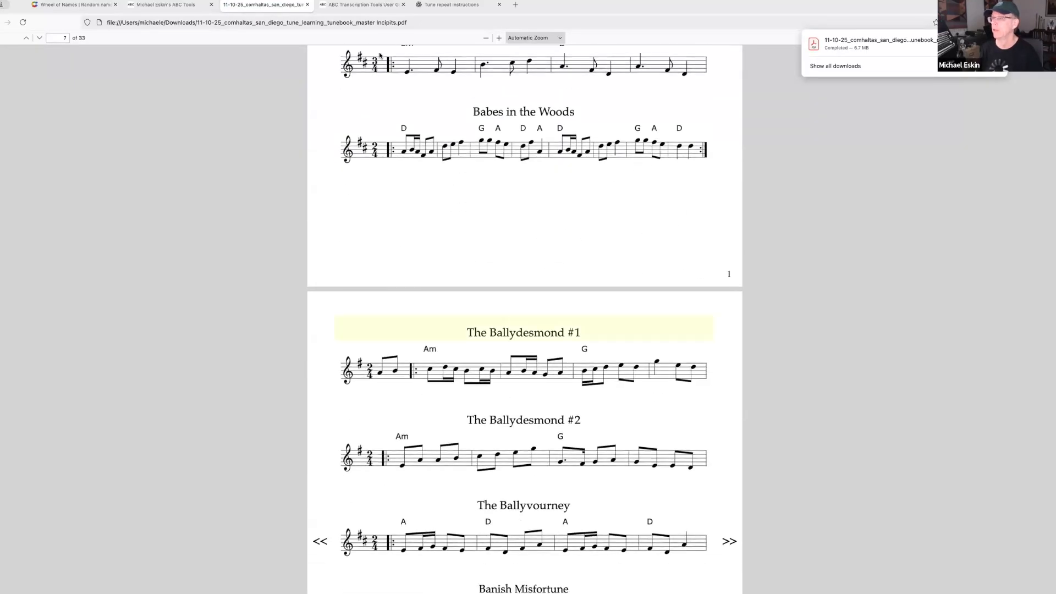
click(307, 6)
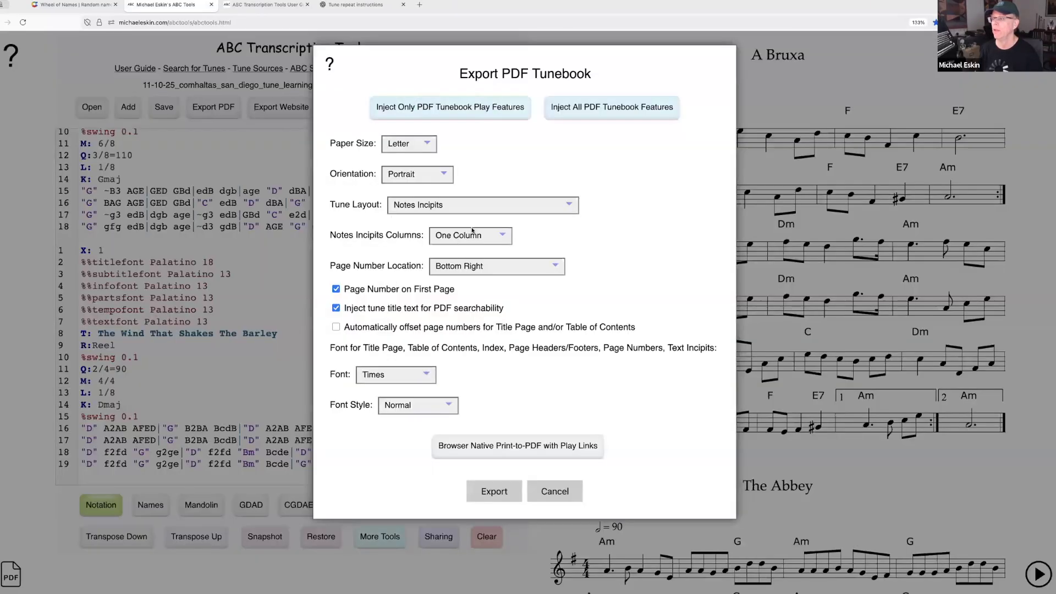
Step: Export the notes incipits PDF again with two columns, keeping the suggested file name
click(474, 234)
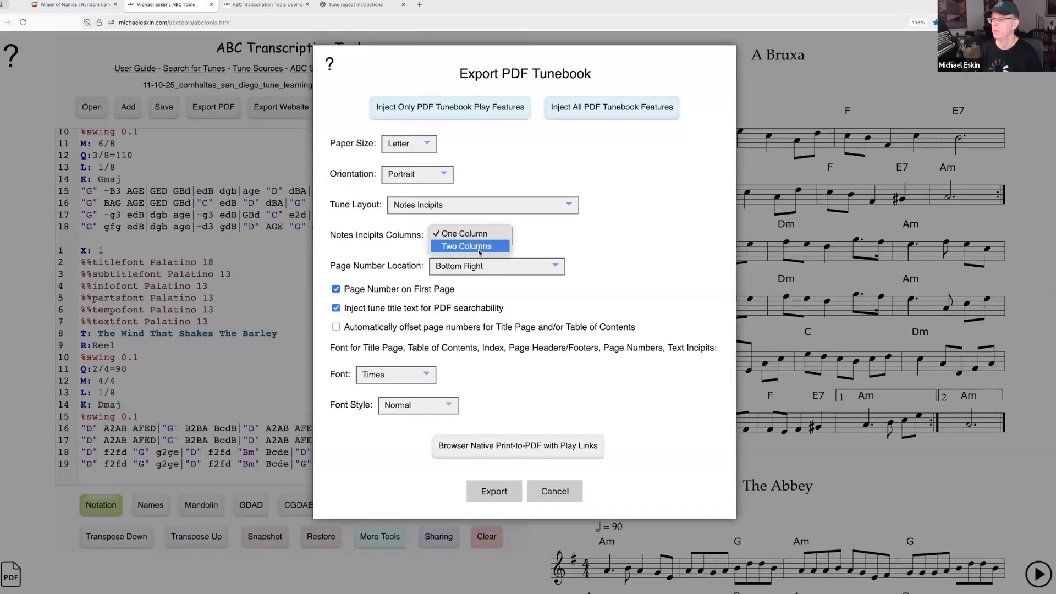
click(478, 247)
click(494, 491)
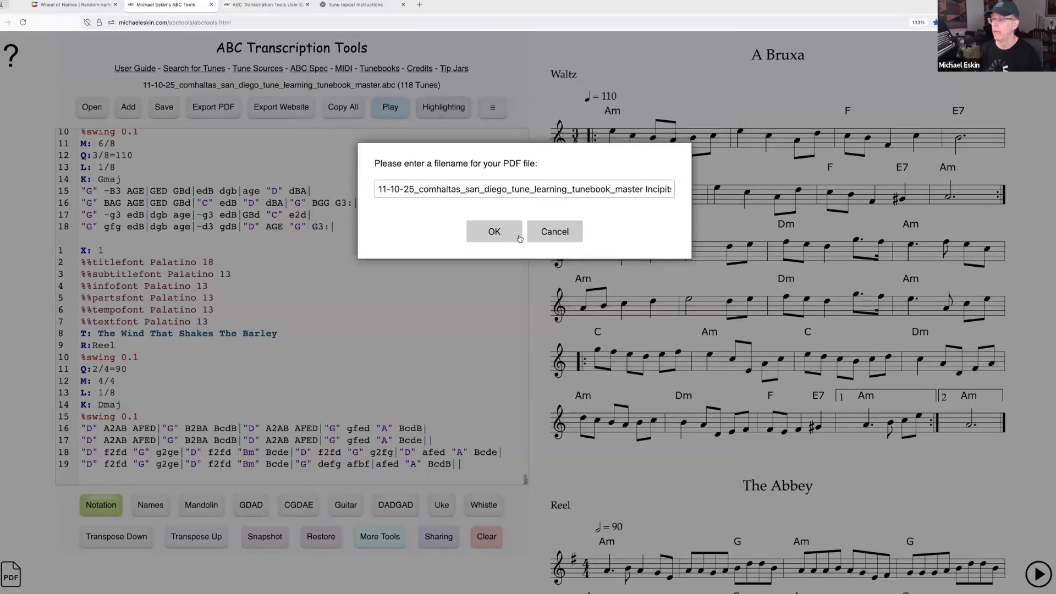
click(519, 238)
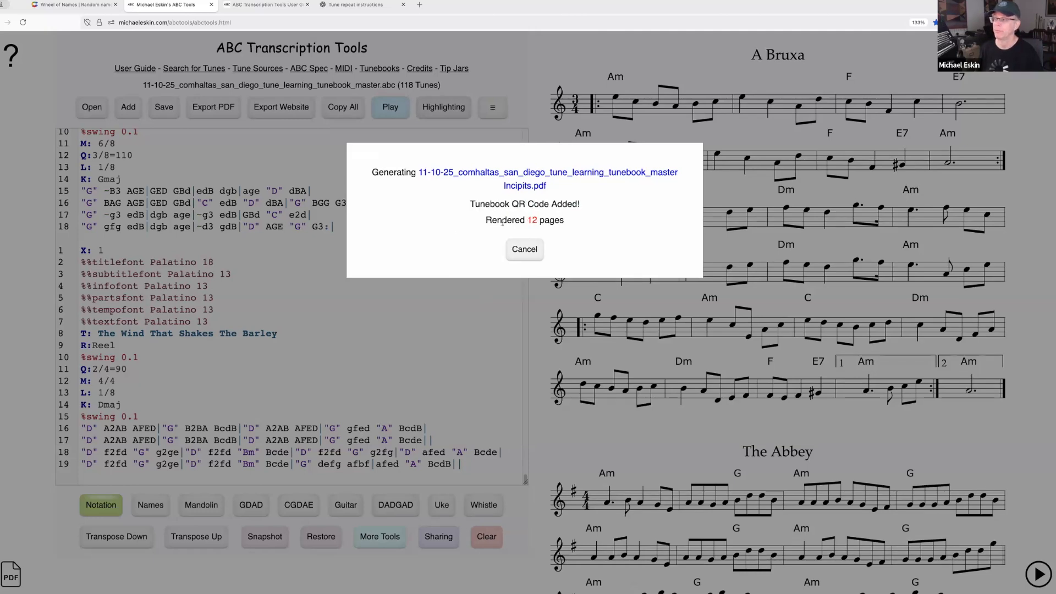
Step: Open The Cat's Meow from the two-column incipits PDF, play it briefly, and close the tune
scroll(600, 324, down, 20)
scroll(586, 338, down, 15)
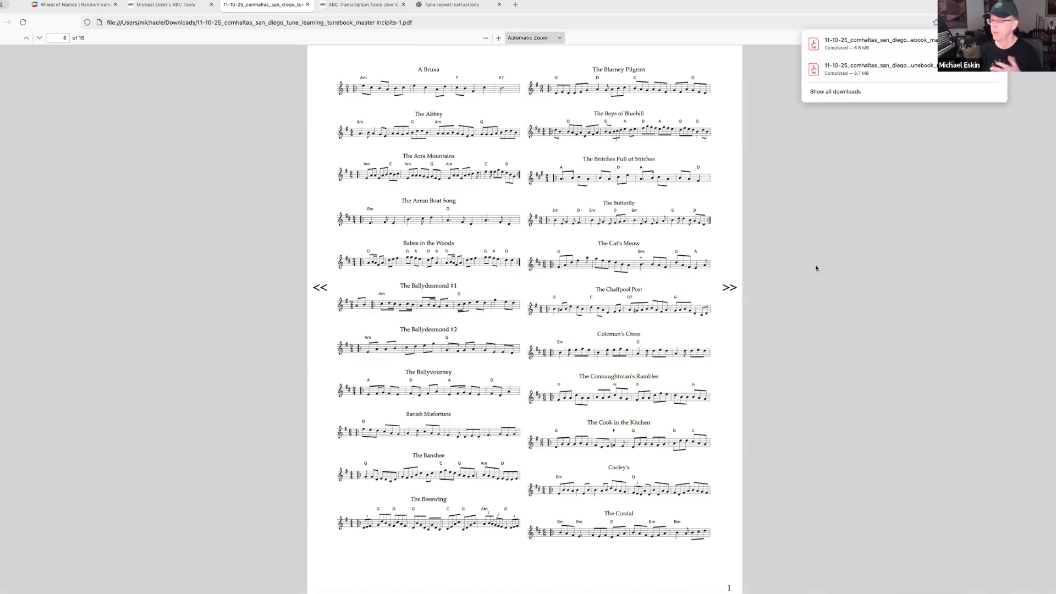
click(627, 245)
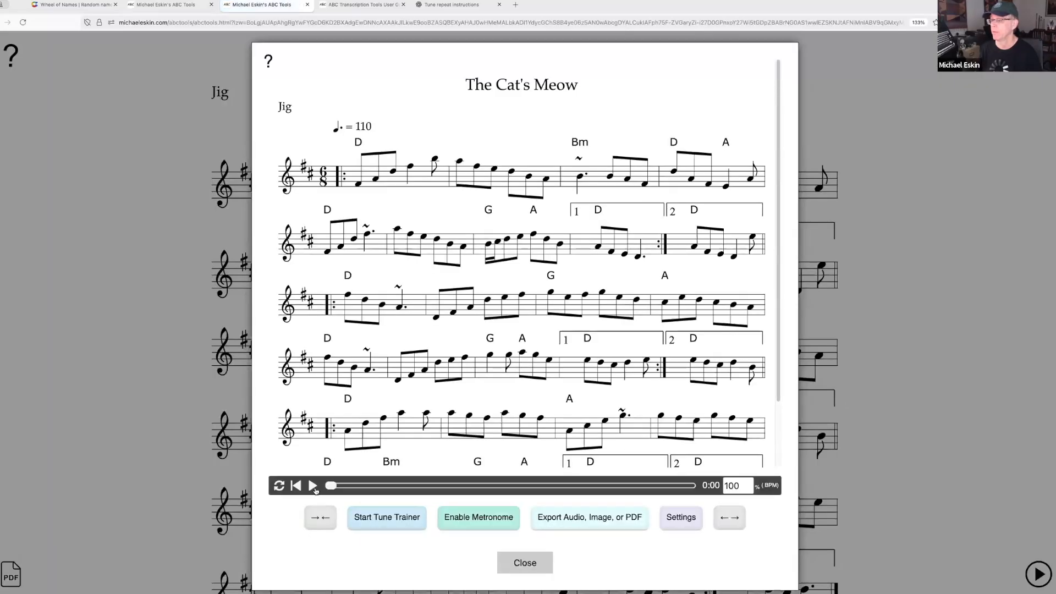
click(312, 485)
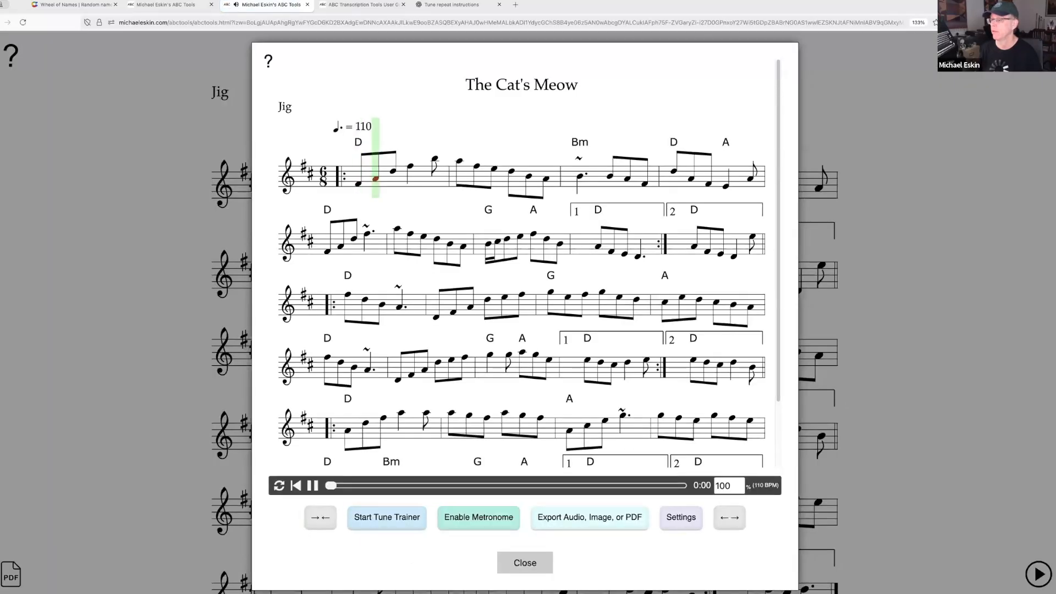
click(522, 561)
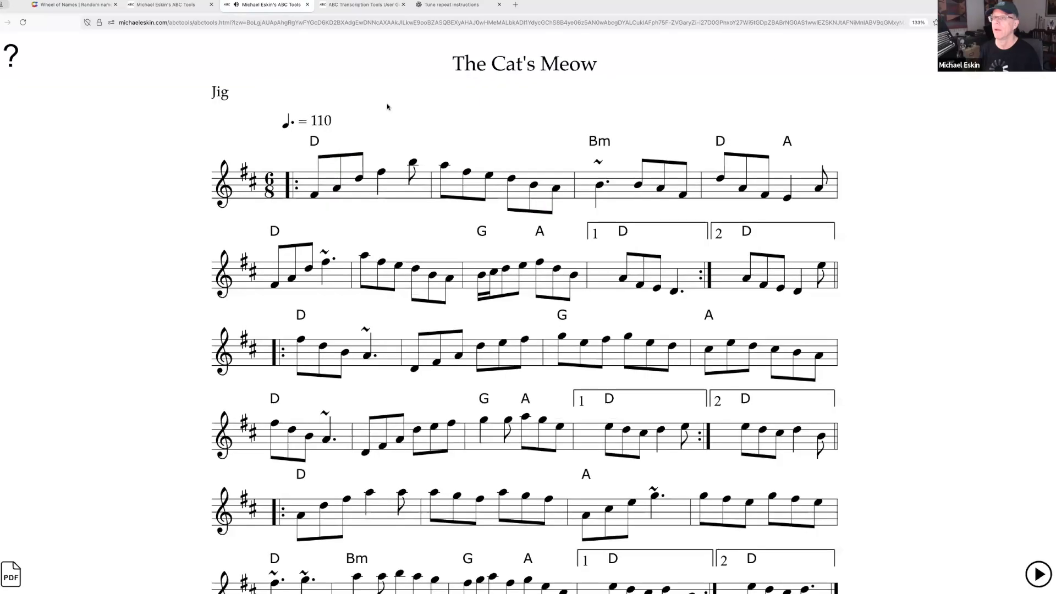
click(308, 4)
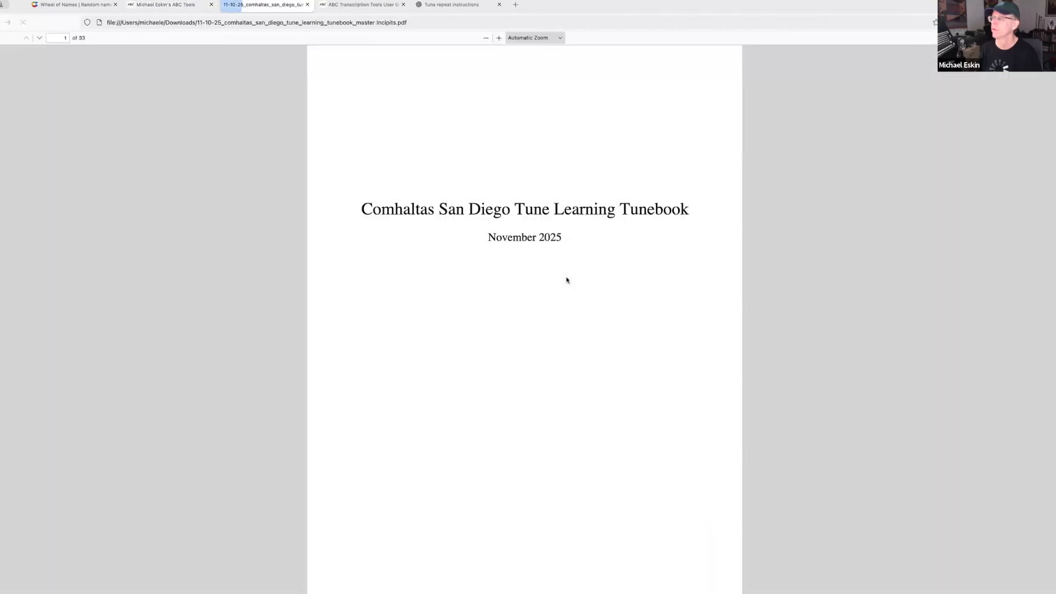
Step: Review the first page of tune incipits in the one-column PDF and close the document
scroll(618, 294, down, 20)
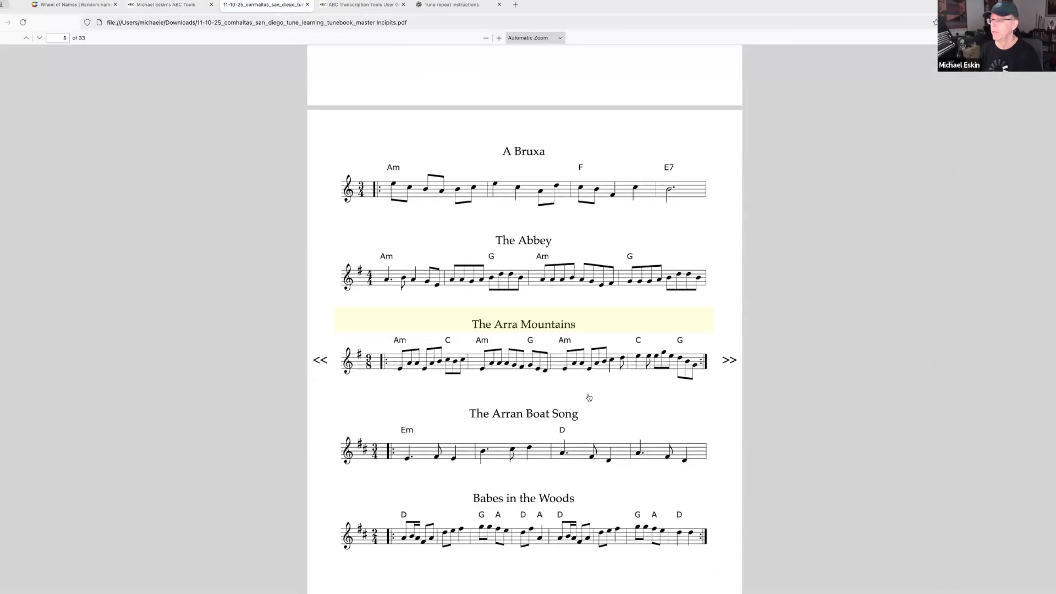
scroll(671, 351, down, 1)
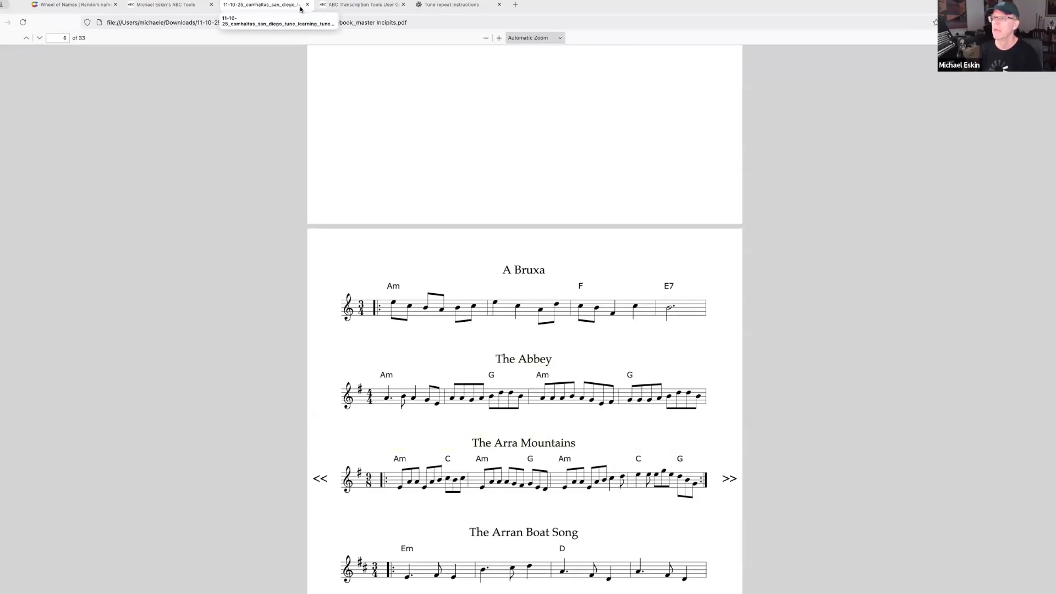
key(super+w)
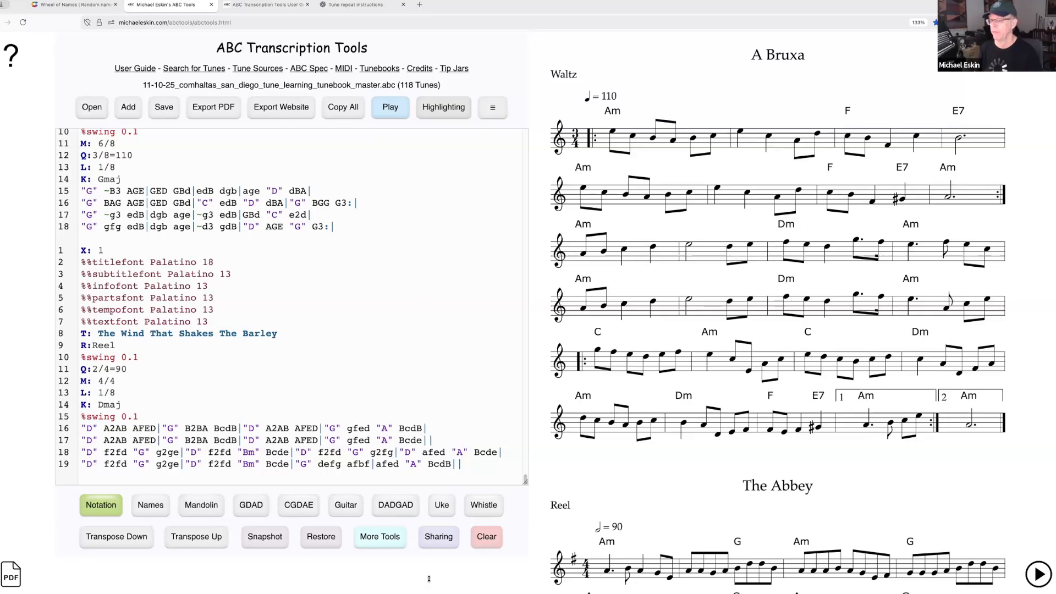
Step: Enable multi-part incipits in the Notes Incipits Builder and open the builder's user guide section
click(392, 543)
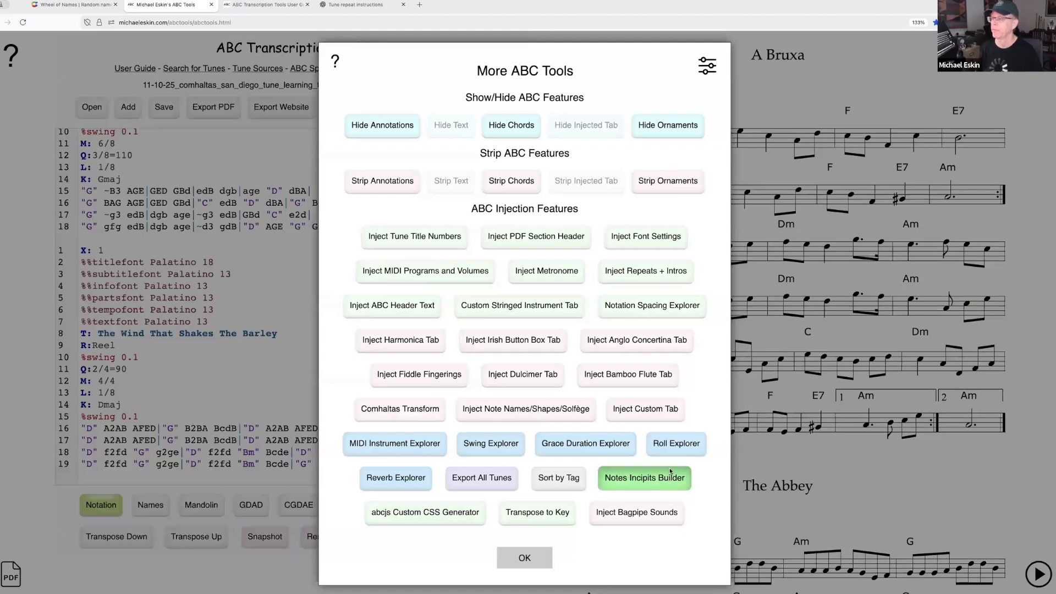
click(667, 478)
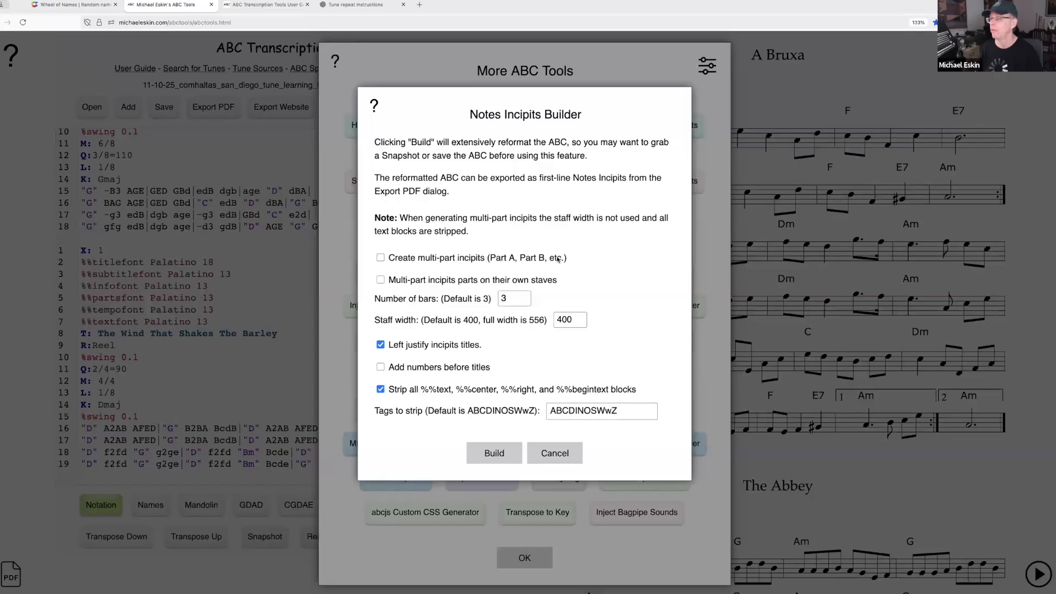
click(380, 262)
click(518, 298)
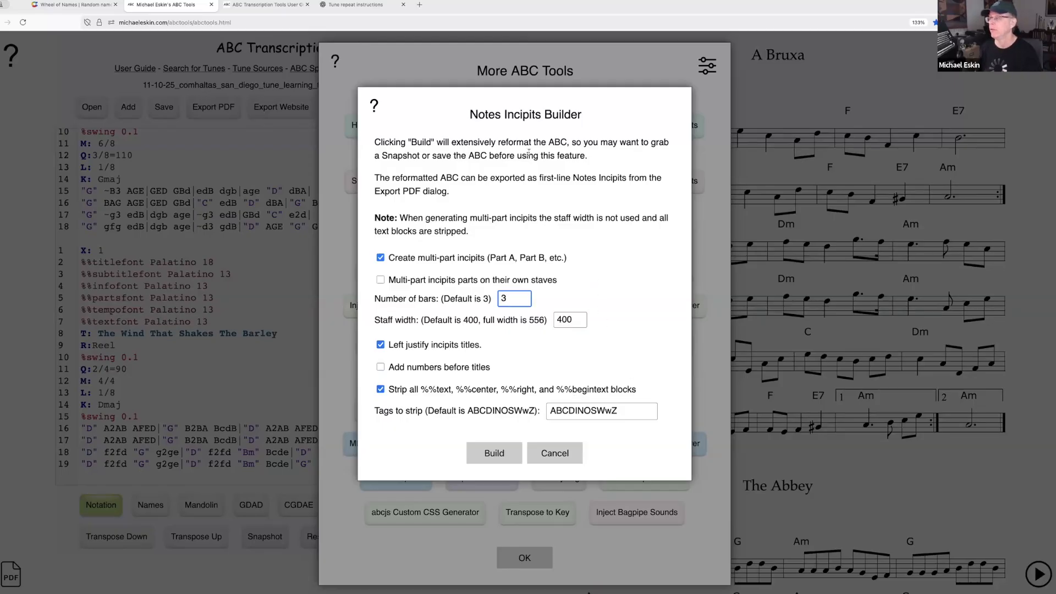
click(374, 104)
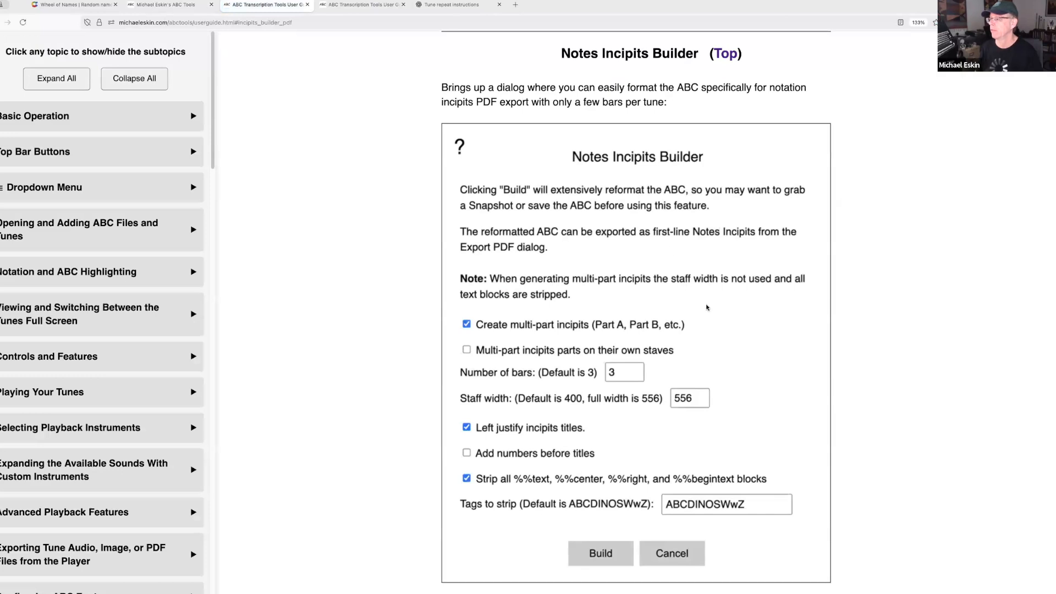
Step: Review the Notes Incipits Builder section of the user guide, including its dialog options and embedded tutorial videos
scroll(686, 287, down, 5)
scroll(761, 450, down, 3)
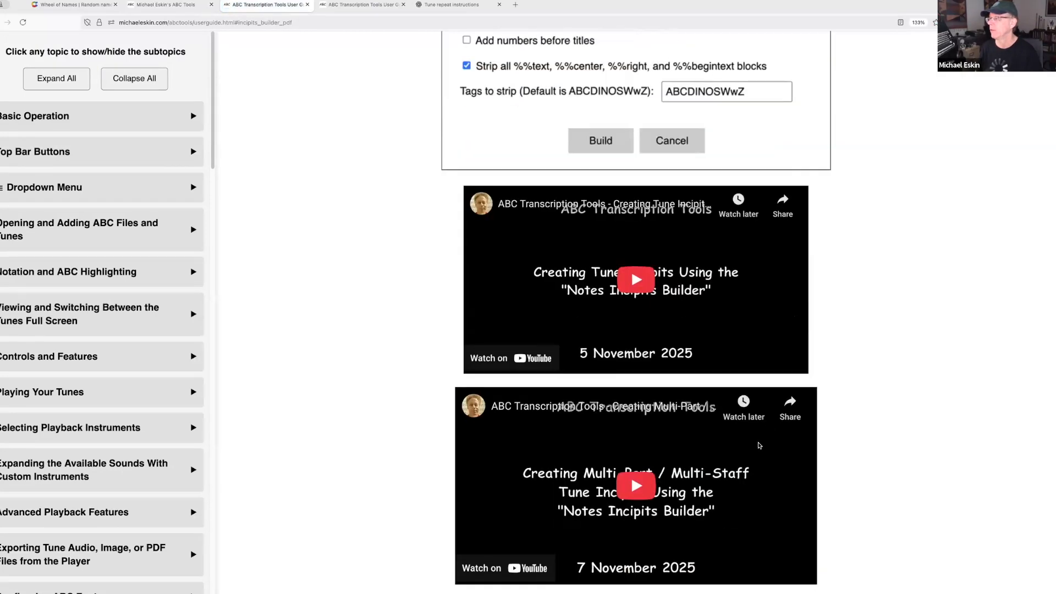
scroll(512, 165, up, 10)
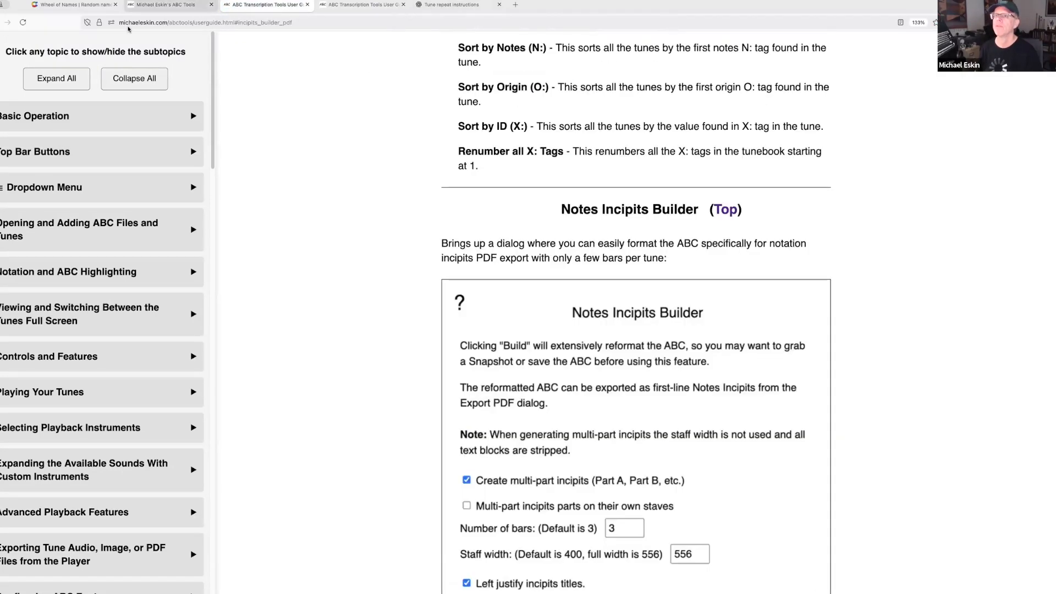
Step: Return to the ABC tools and build left-justified multi-part incipits with 3 bars per part, then close the additional tools dialog
click(174, 5)
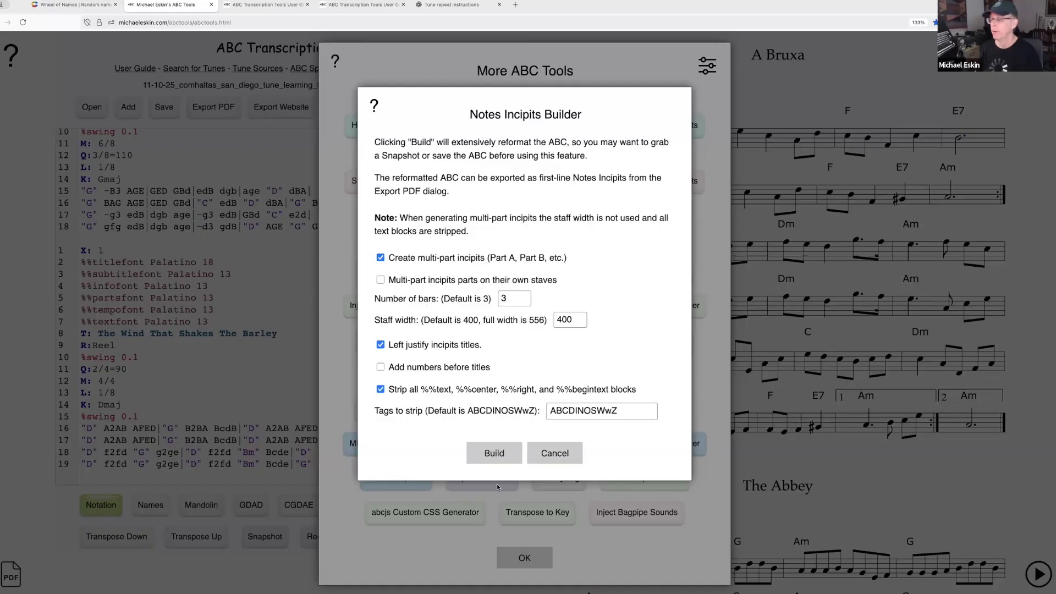
click(496, 453)
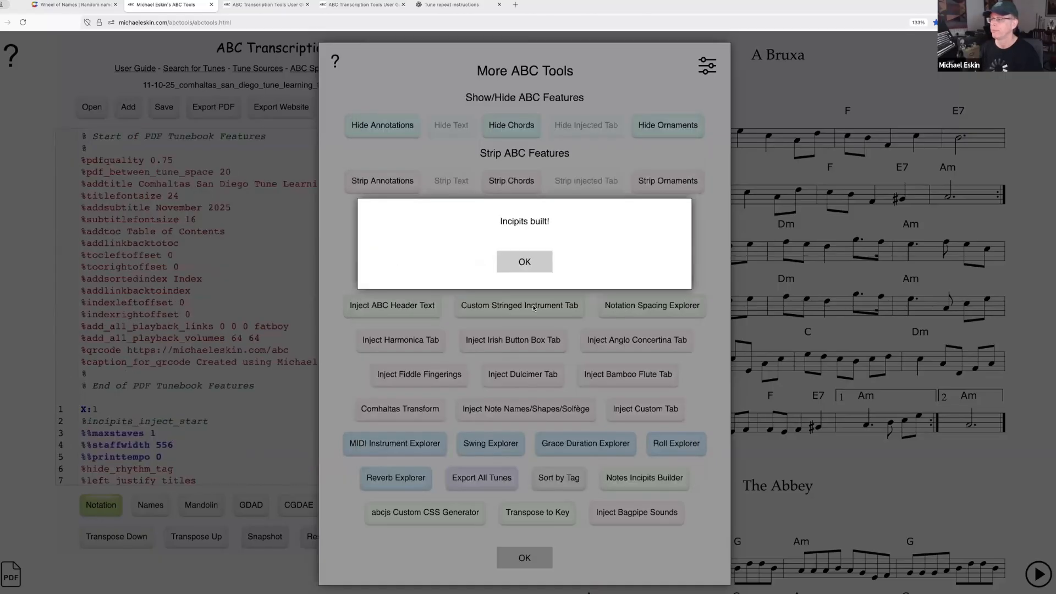
click(529, 265)
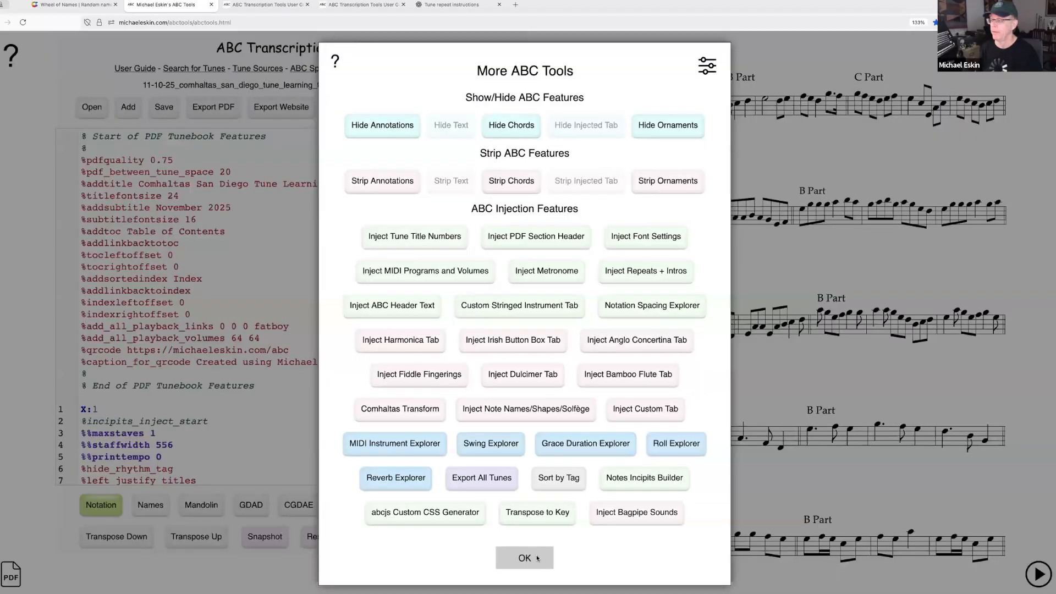
click(876, 345)
Step: Examine the A, B, and C Part incipits in the rendered notation, from The Abbey through the following tunes
scroll(773, 234, down, 2)
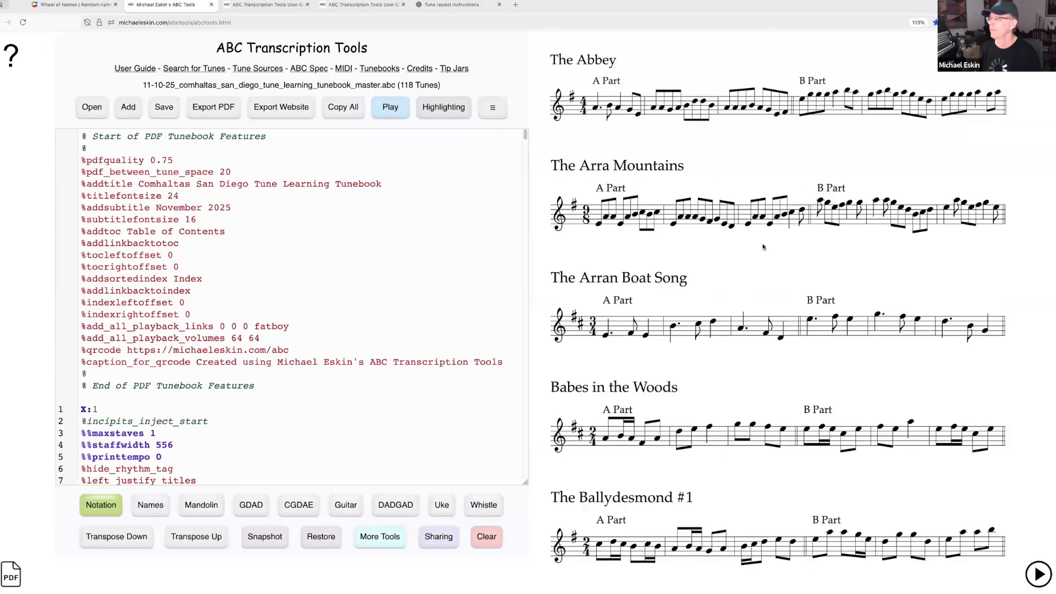
scroll(667, 260, down, 1)
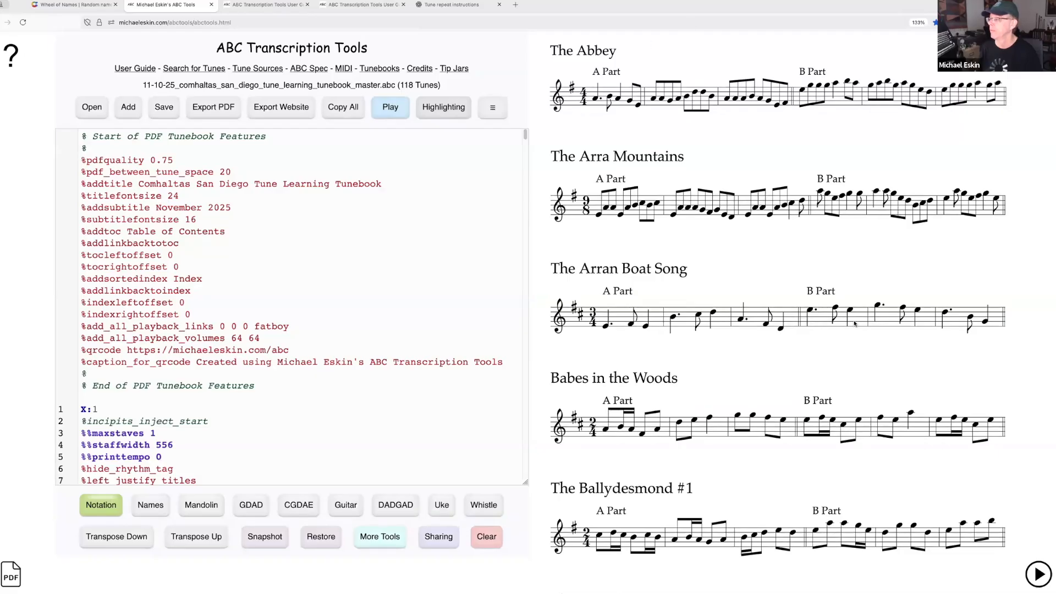
scroll(855, 330, down, 6)
scroll(814, 330, down, 4)
scroll(770, 247, up, 5)
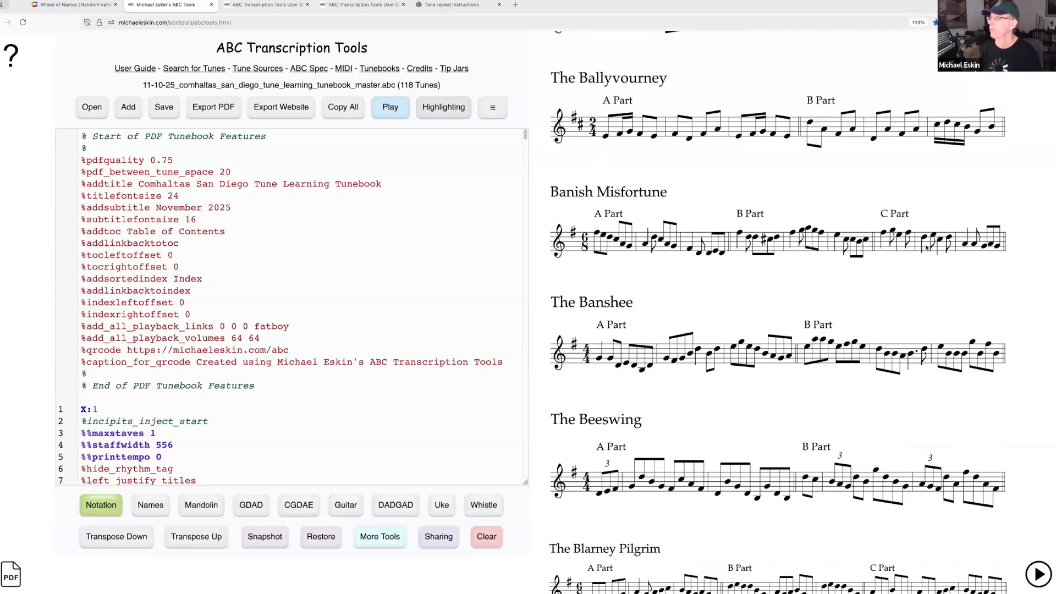
Step: Export the multi-part tunebook as a two-column Notes Incipits PDF, keeping the suggested file name
click(207, 107)
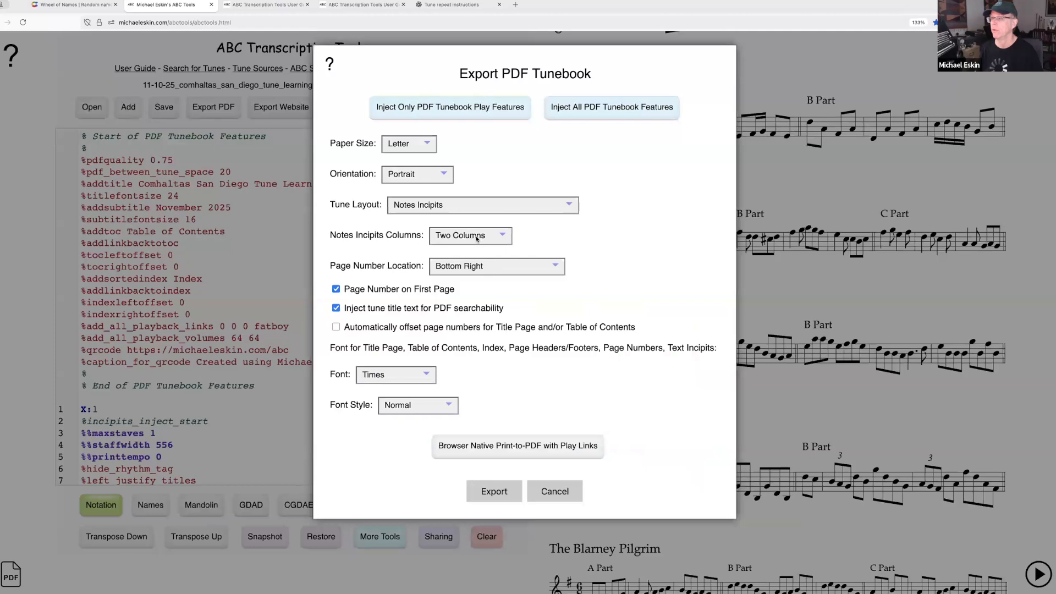
click(498, 482)
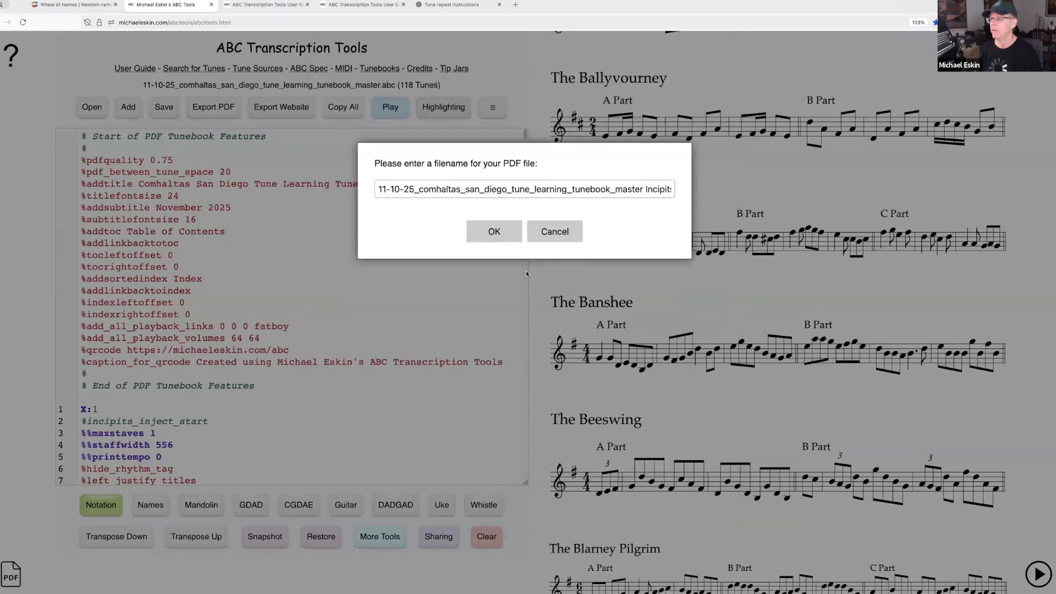
click(503, 237)
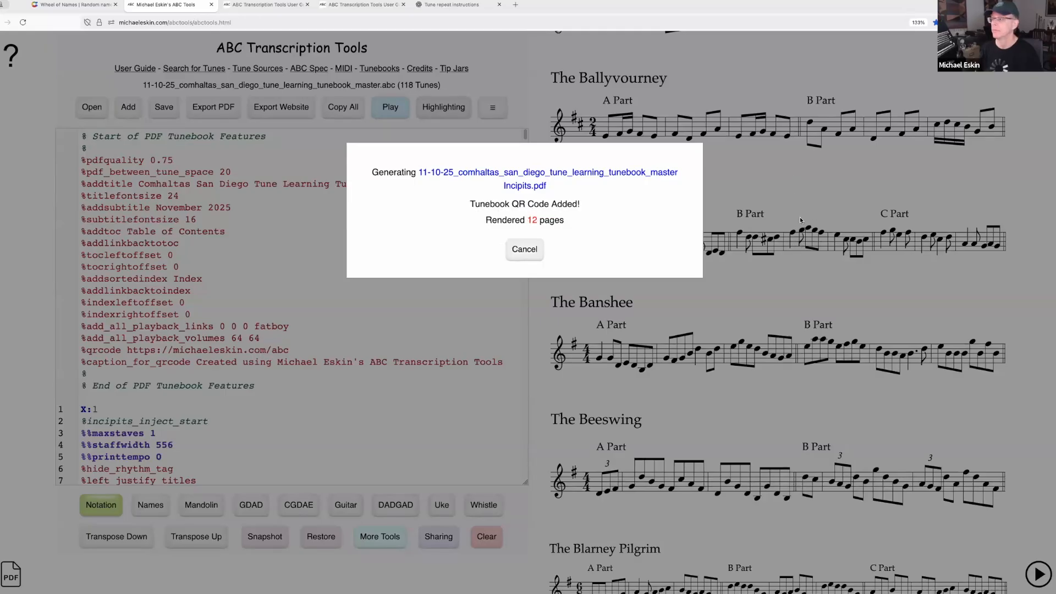
Step: Review the table of contents and the first page of multi-part incipits in the exported PDF, and close the document
scroll(667, 245, down, 4)
scroll(664, 245, up, 4)
scroll(629, 274, down, 20)
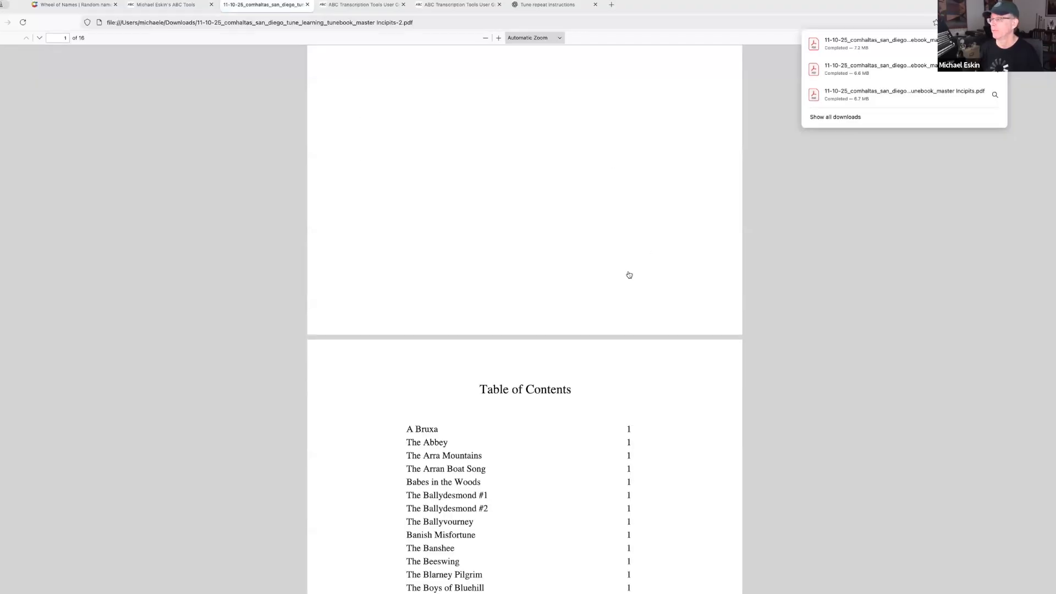
scroll(624, 286, down, 20)
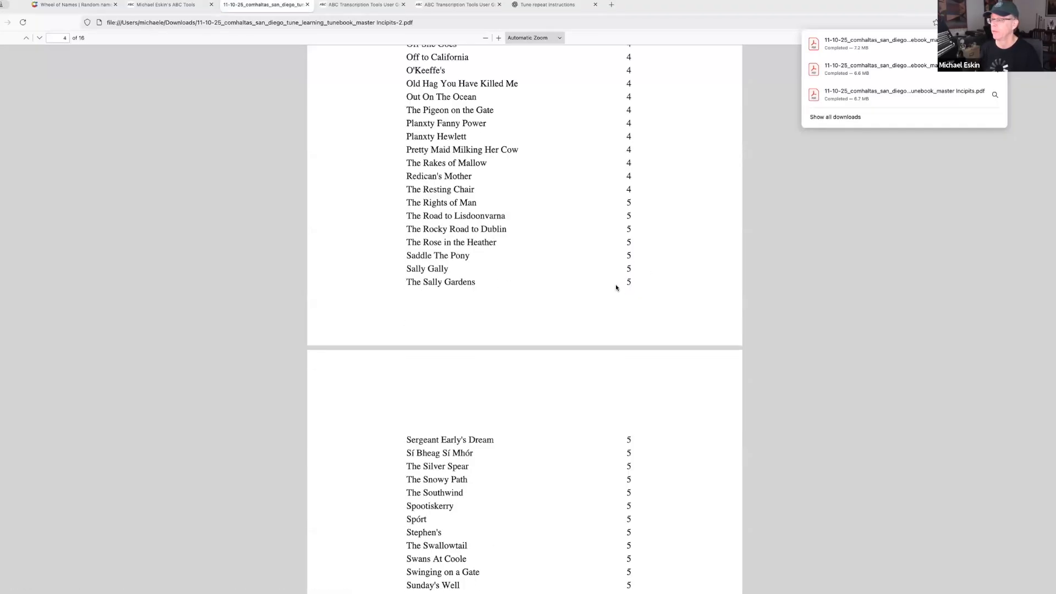
scroll(832, 306, down, 3)
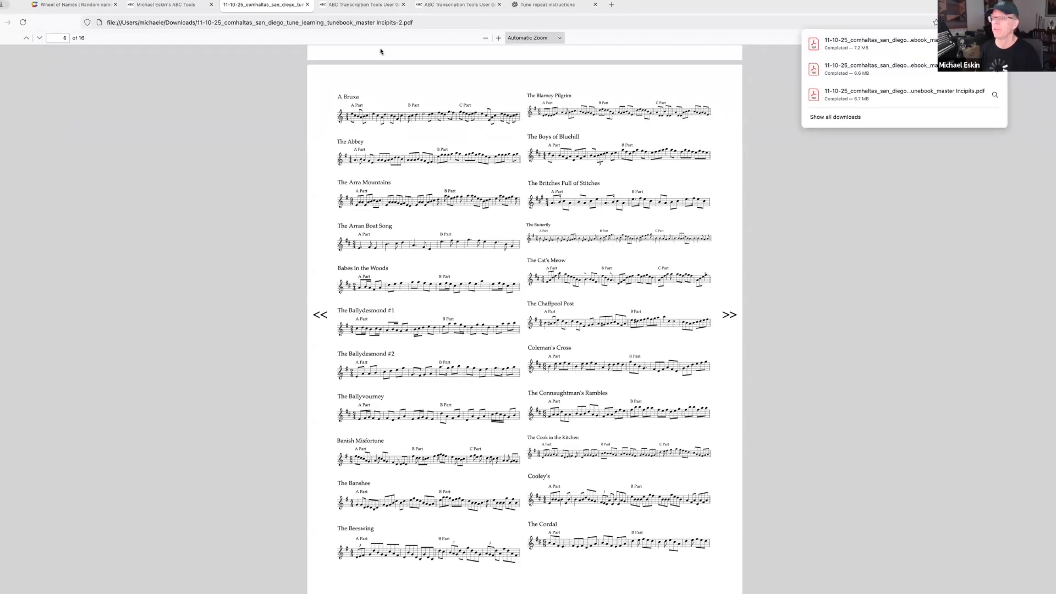
click(306, 5)
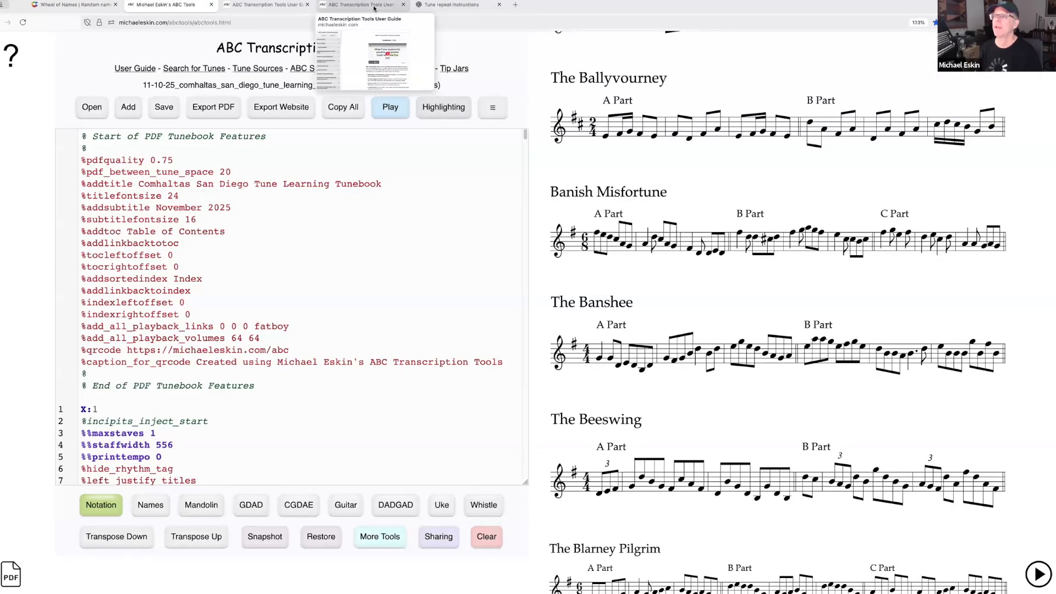
Step: Check the open user guide pages and close the one showing the Notes Incipits Builder section
click(374, 7)
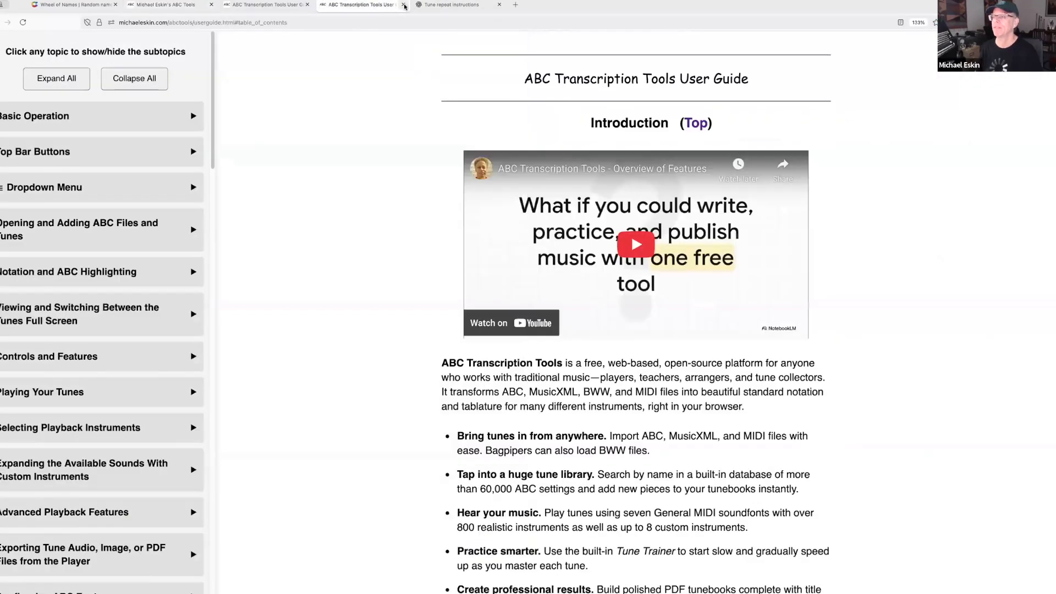
click(302, 7)
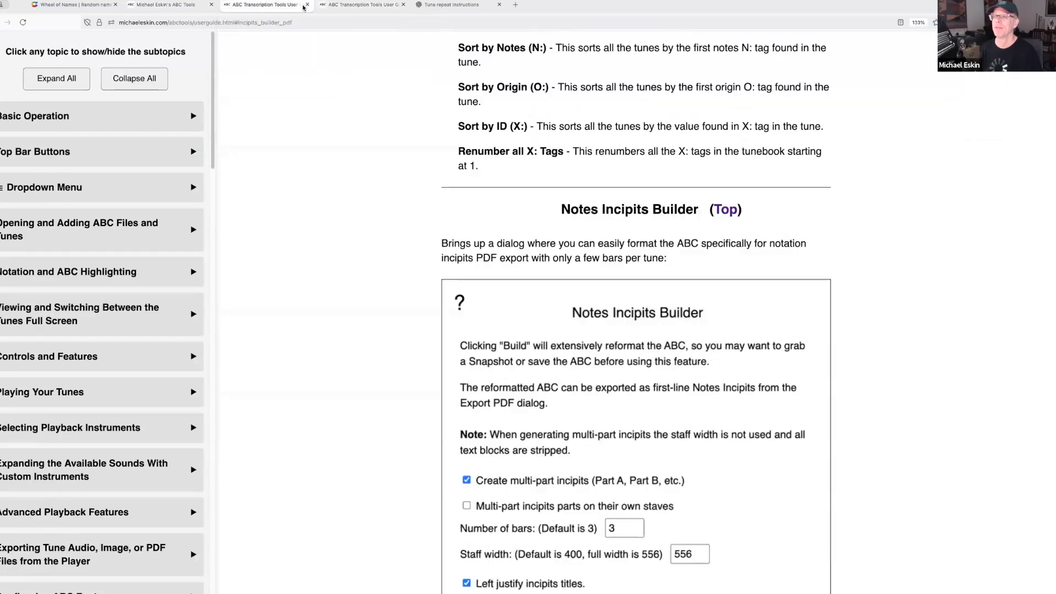
click(307, 6)
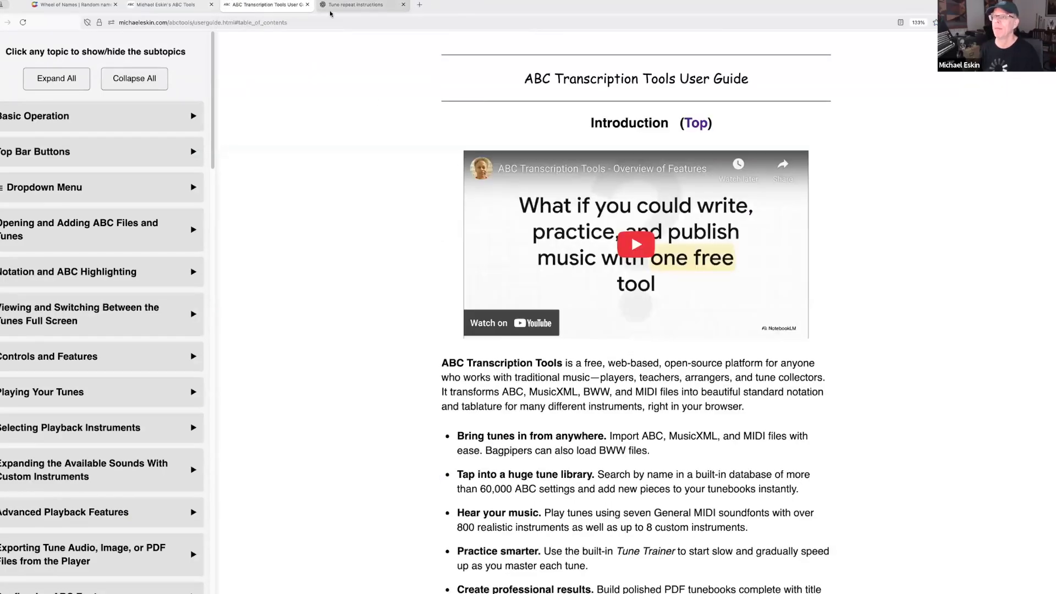
Step: Replace the incipits in the ABC editor with the full tunebook from Snapshot #1
click(72, 4)
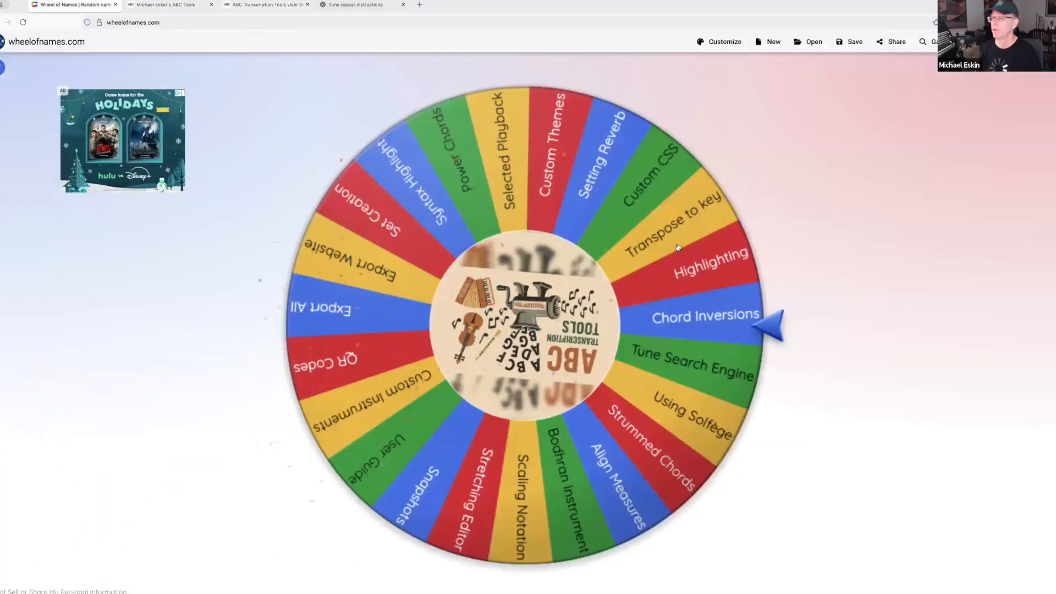
click(165, 5)
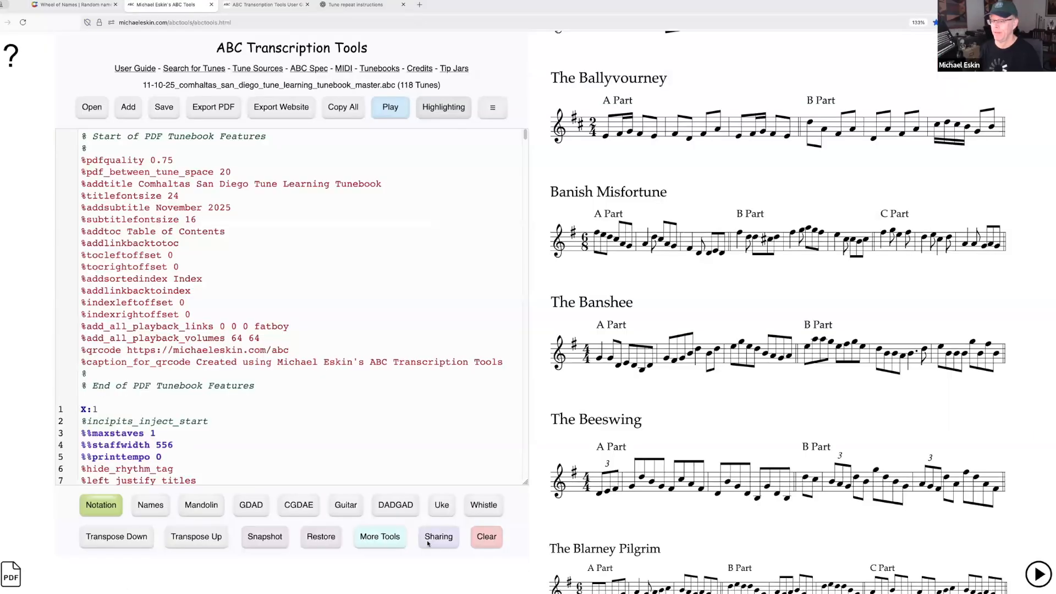
click(320, 536)
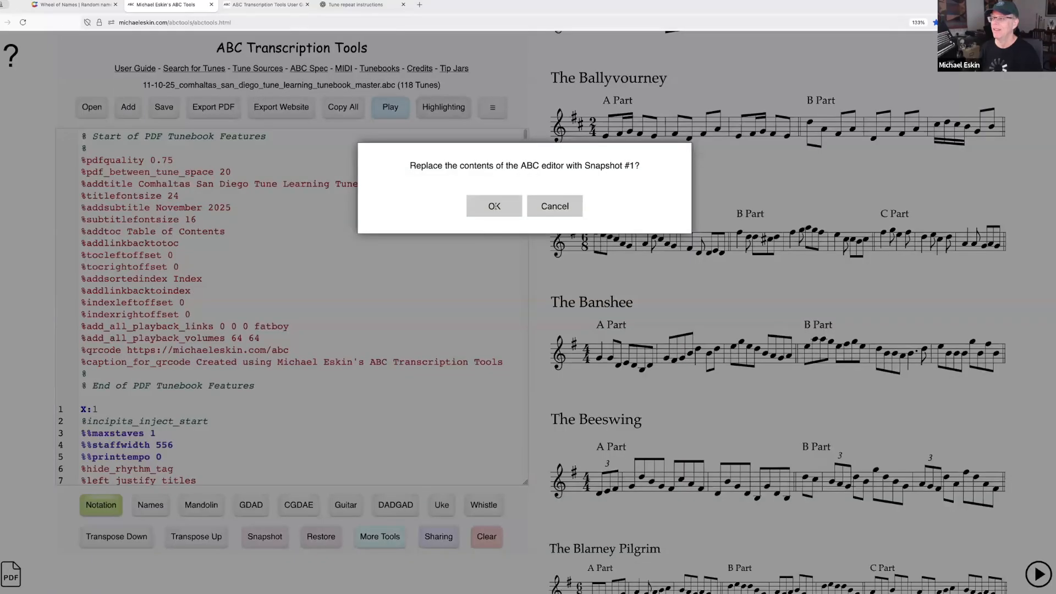
click(489, 206)
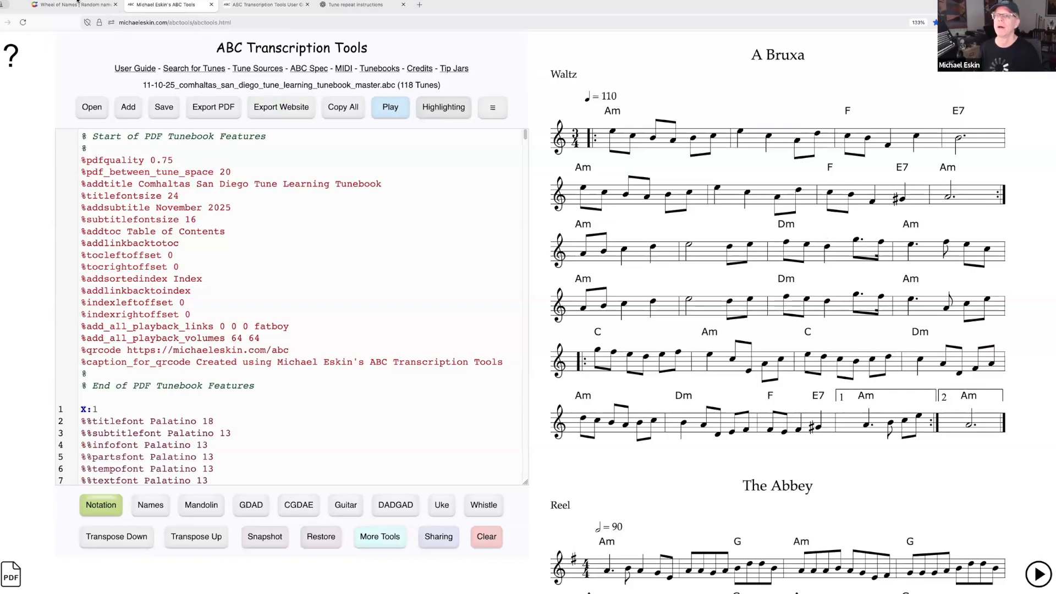
Step: Switch to Wheel of Names, spin the wheel for a new topic, and remove the winning Syntax Highlight entry
click(74, 4)
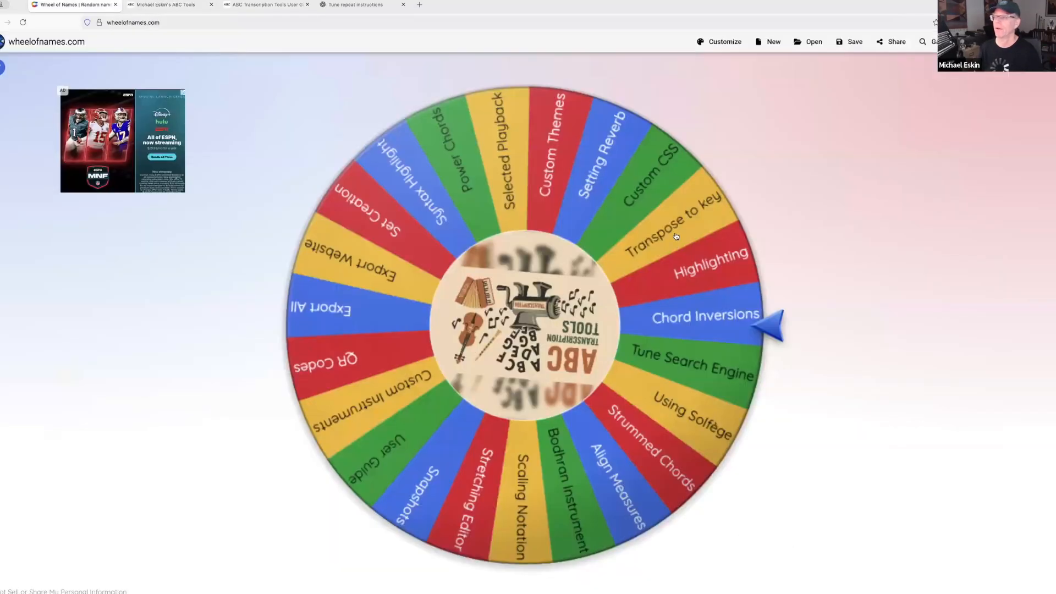
click(537, 336)
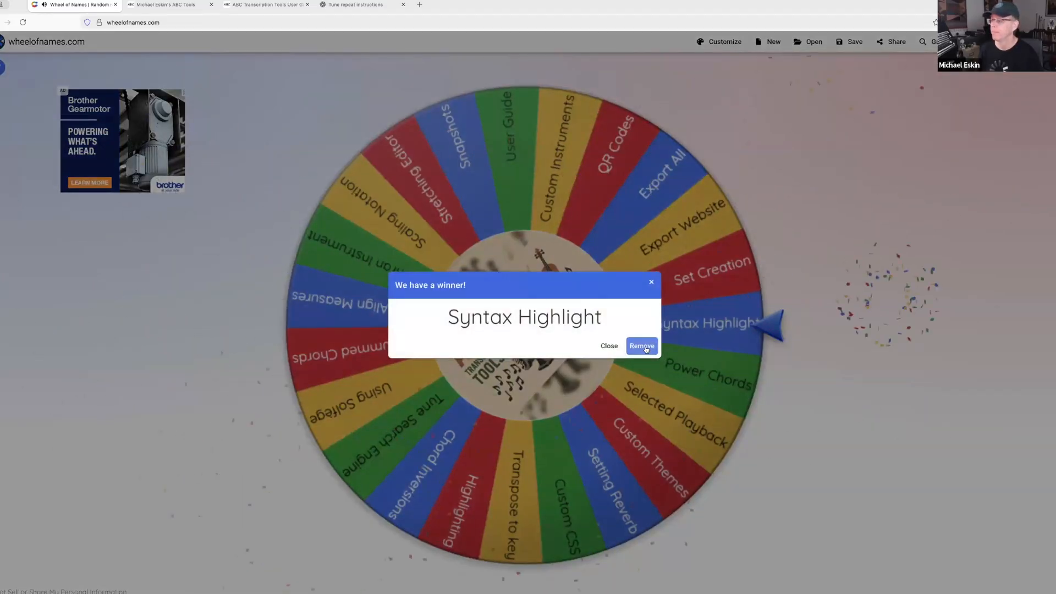
click(646, 348)
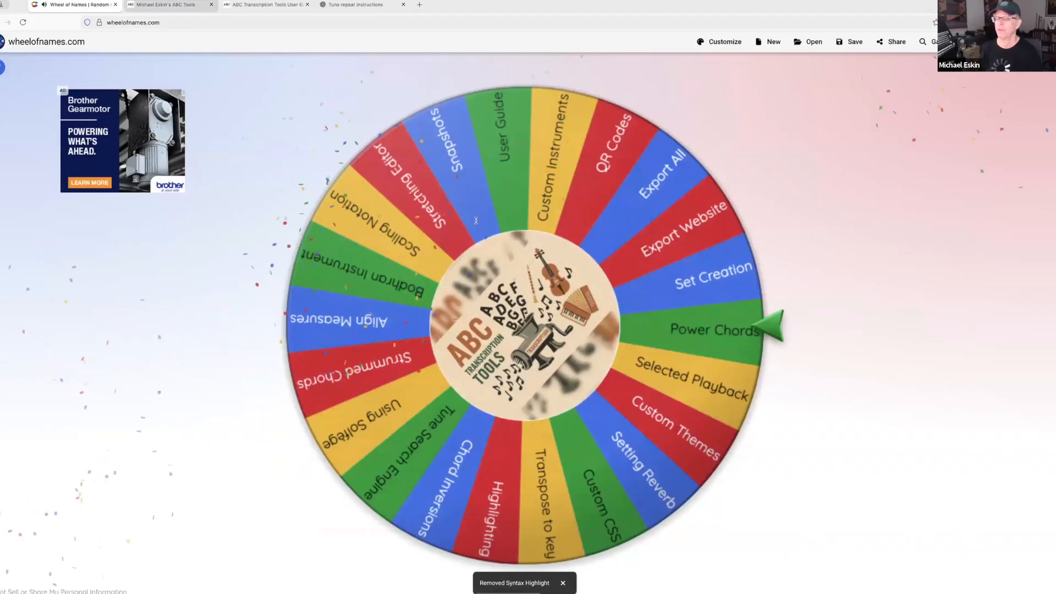
Step: Switch back to ABC Transcription Tools, disable ABC syntax highlighting in its settings, and restart the tool
key(ctrl+Tab)
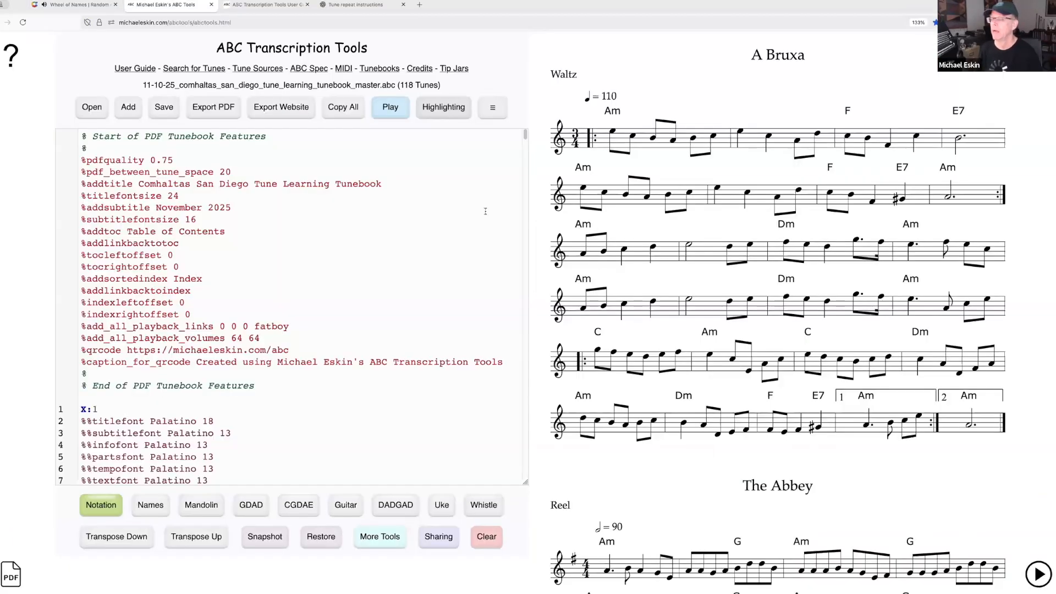
click(491, 107)
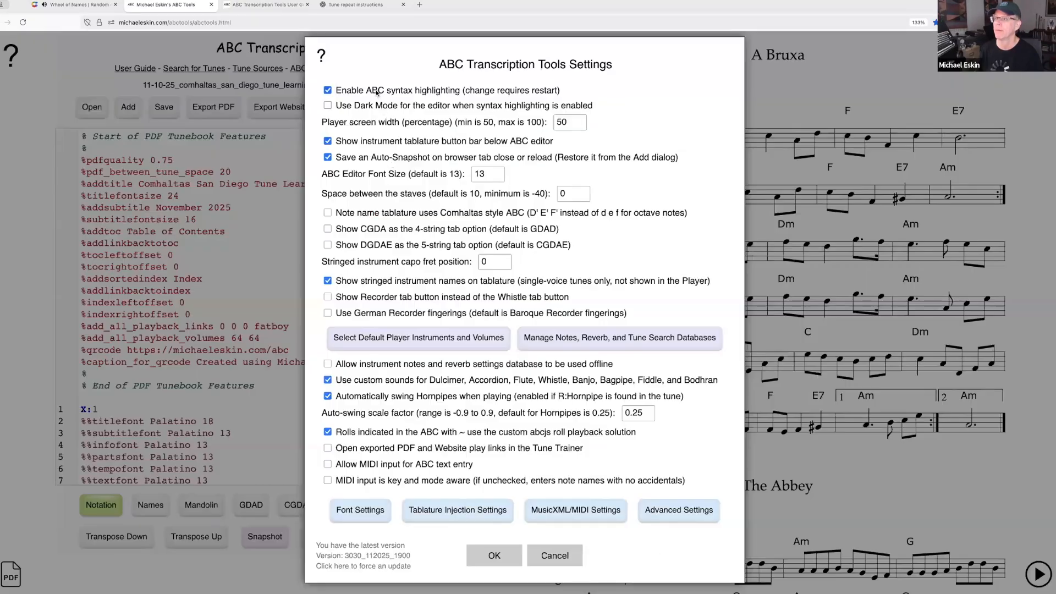
click(377, 92)
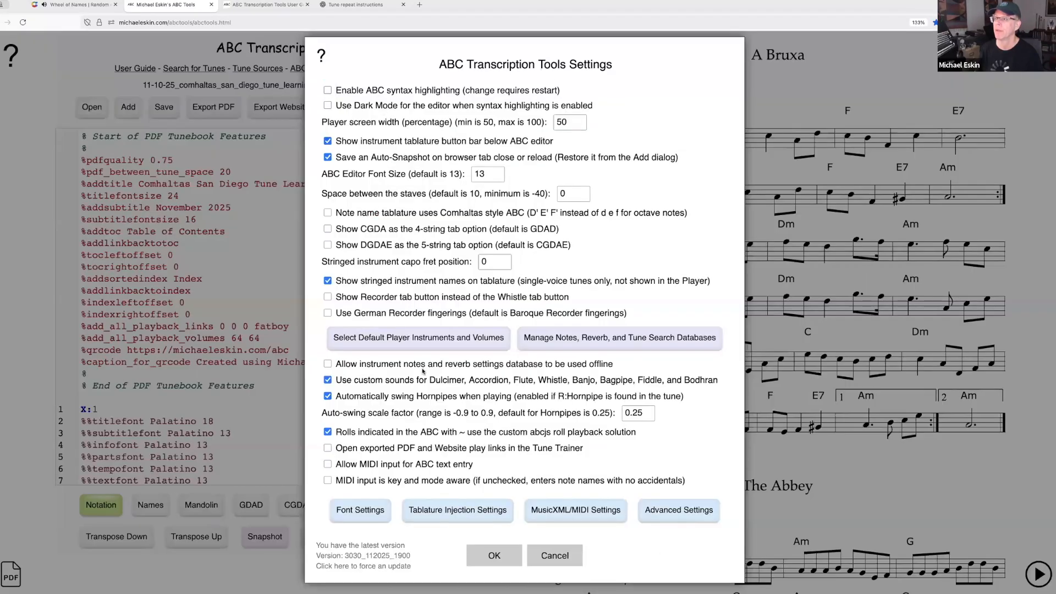
click(494, 556)
click(530, 221)
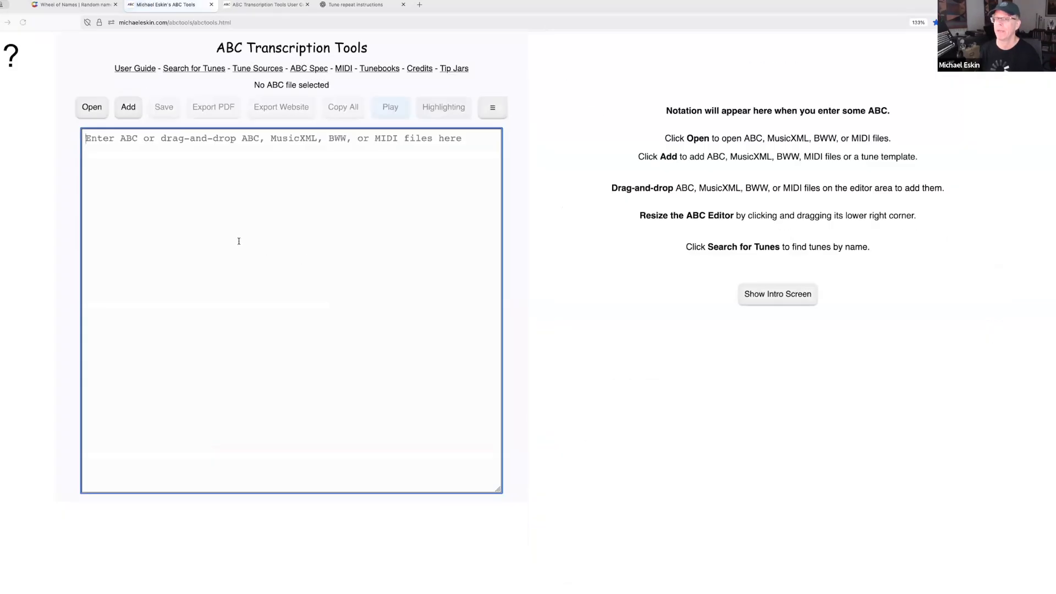
Step: Restore the tunebook into the empty editor from Snapshot #1 and close the dialog for adding tunes
click(124, 107)
click(577, 130)
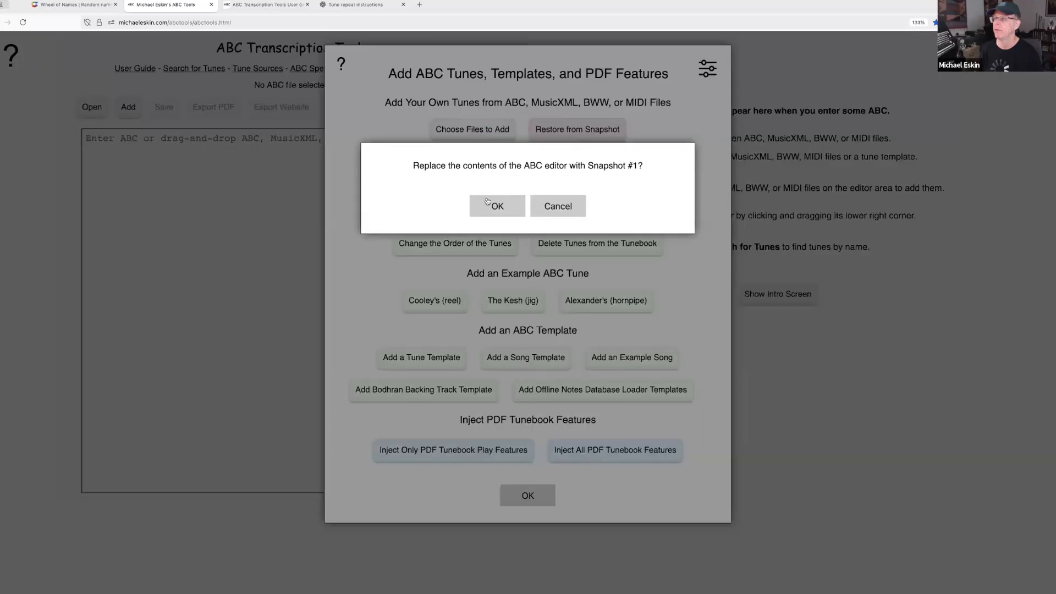
click(484, 209)
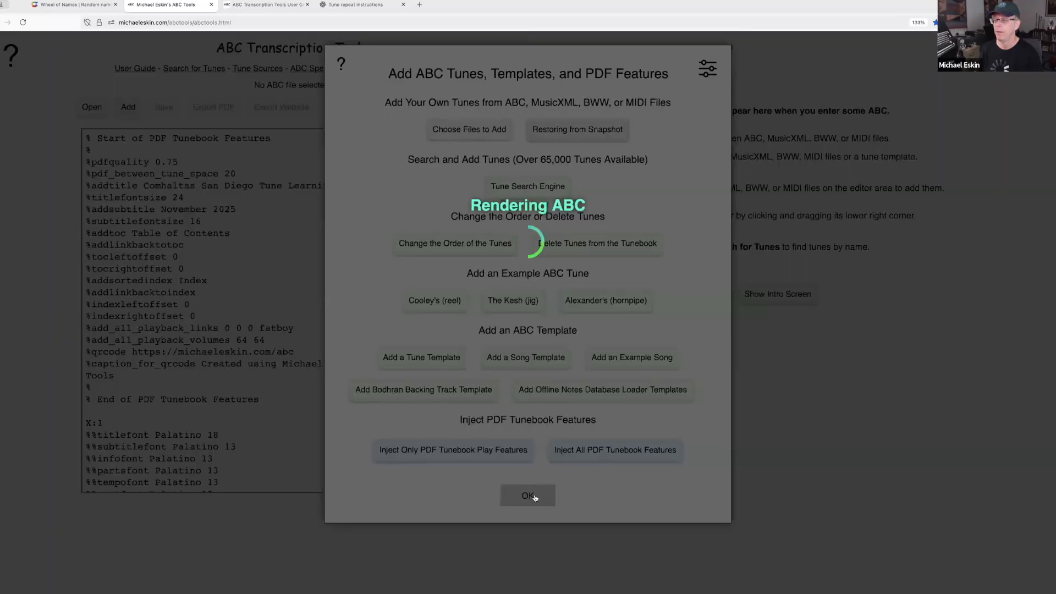
key(Escape)
Step: Examine the tunebook's ABC text without syntax highlighting and place the cursor in the Babes in the Woods font settings
scroll(235, 322, down, 10)
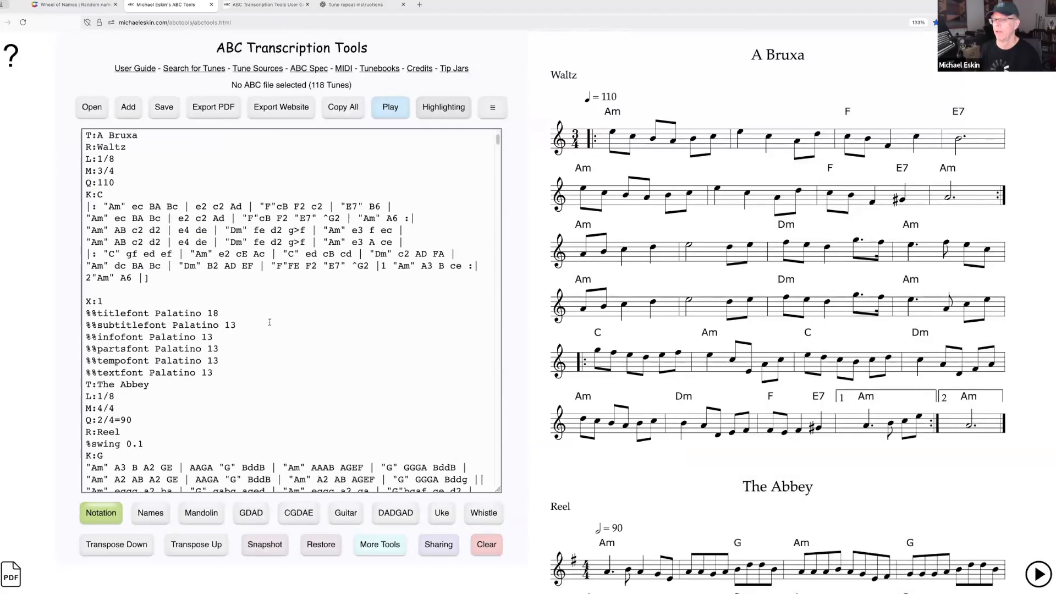
scroll(235, 322, down, 15)
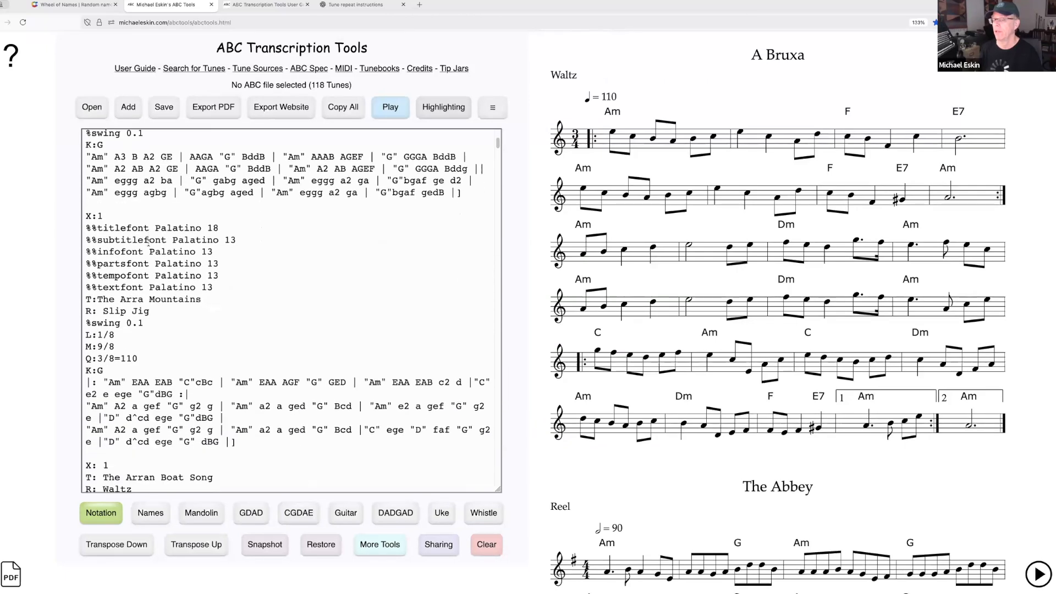
scroll(173, 249, down, 6)
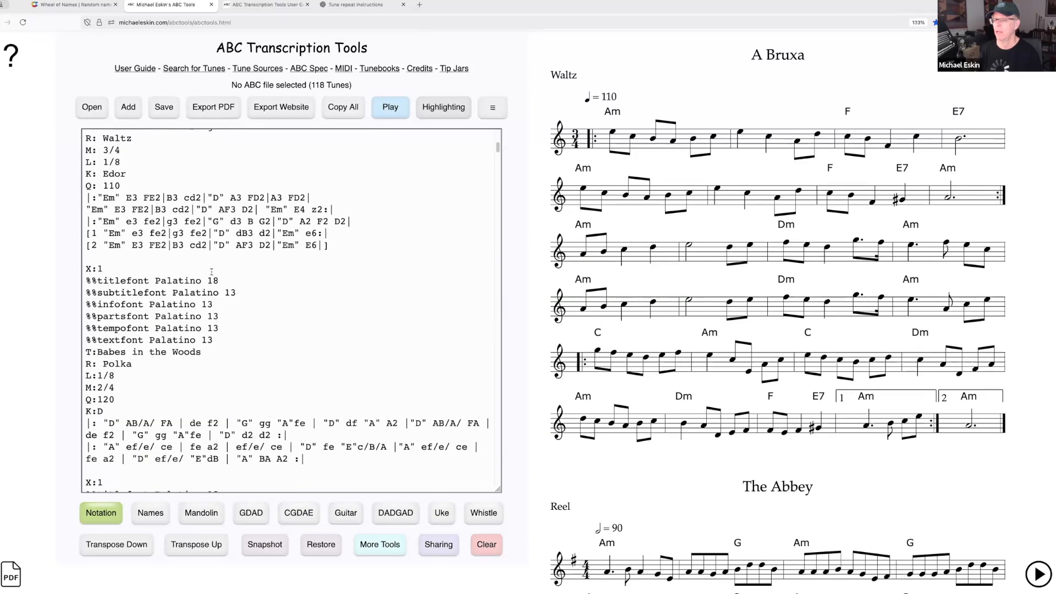
drag(230, 279, 86, 280)
click(165, 293)
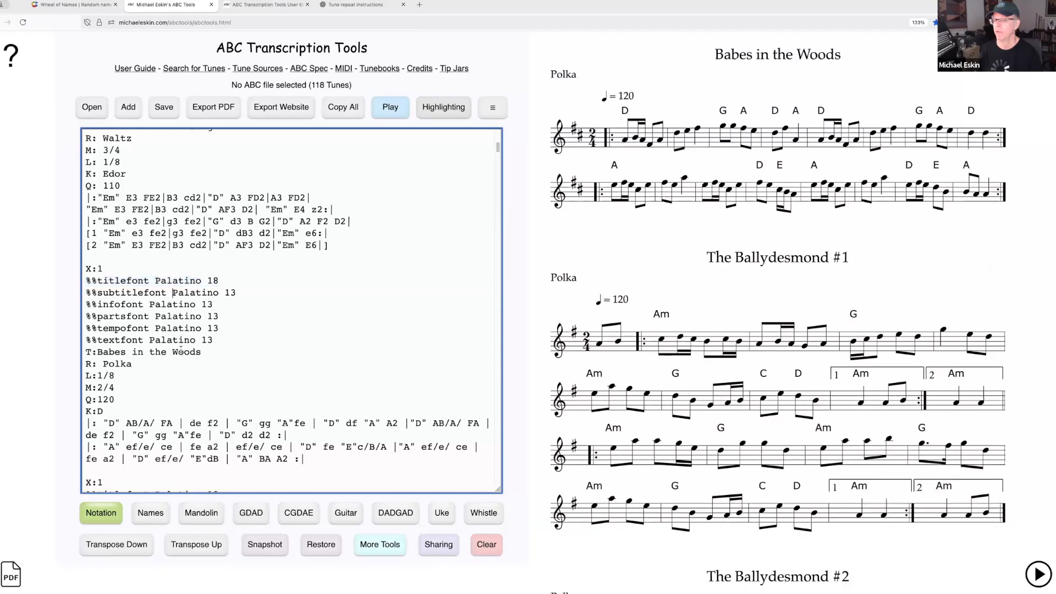
Step: Enable ABC syntax highlighting in the tool's settings and restart the tool to apply it
scroll(257, 338, down, 1)
scroll(257, 338, down, 20)
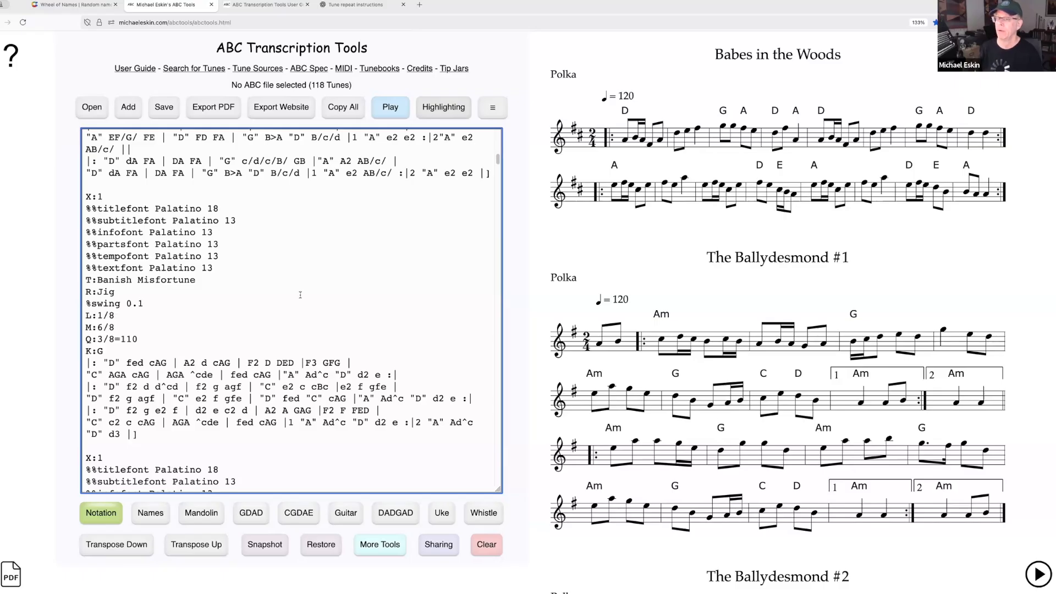
scroll(332, 291, up, 15)
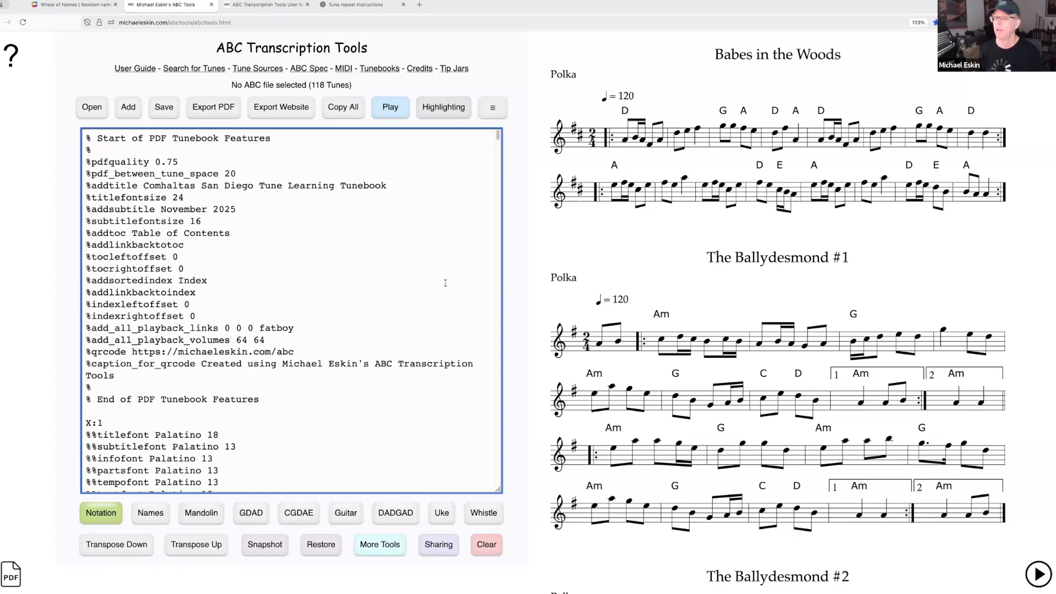
click(499, 106)
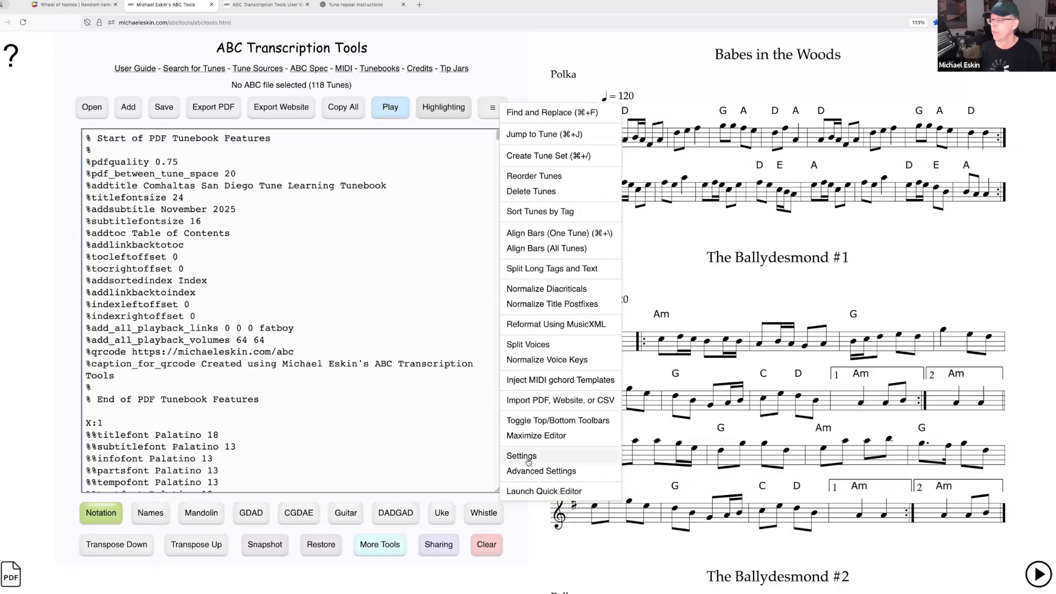
click(546, 457)
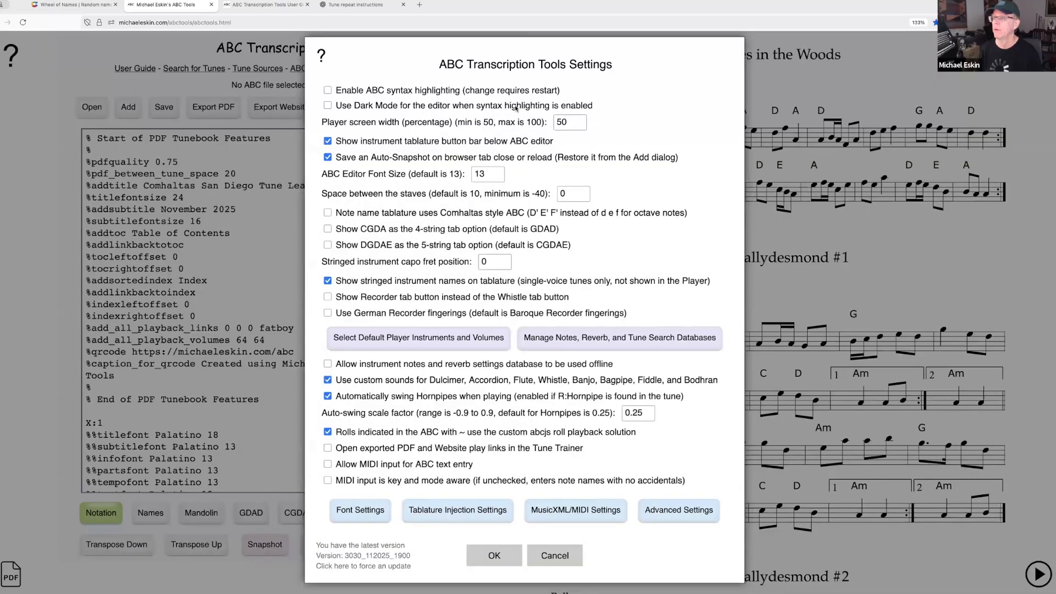
click(328, 90)
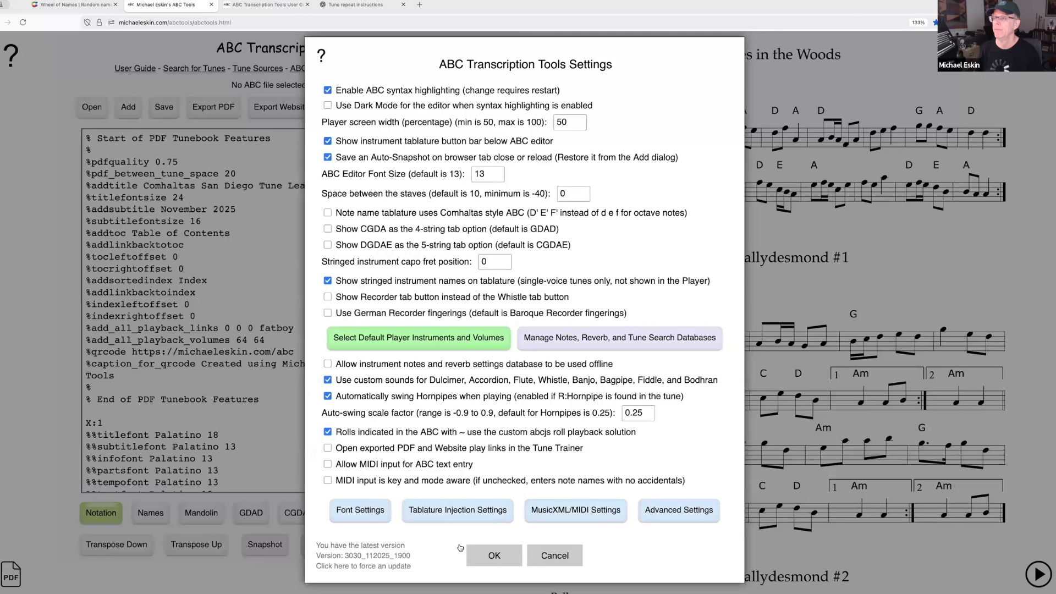
click(505, 556)
click(519, 286)
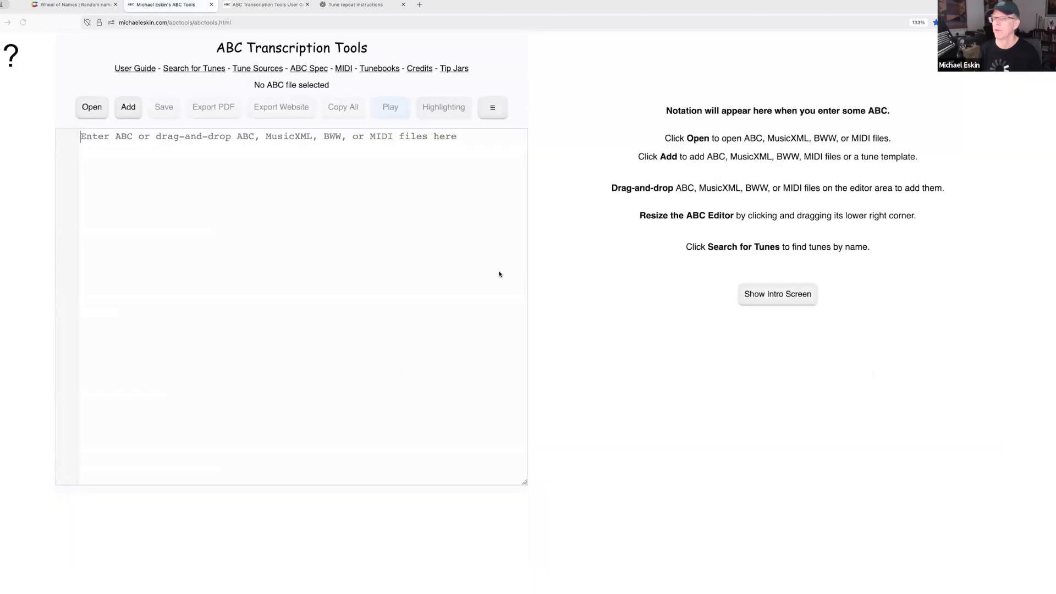
Step: Restore the tunebook into the empty editor from a saved snapshot and close the dialog for adding tunes
click(128, 107)
click(563, 134)
click(498, 204)
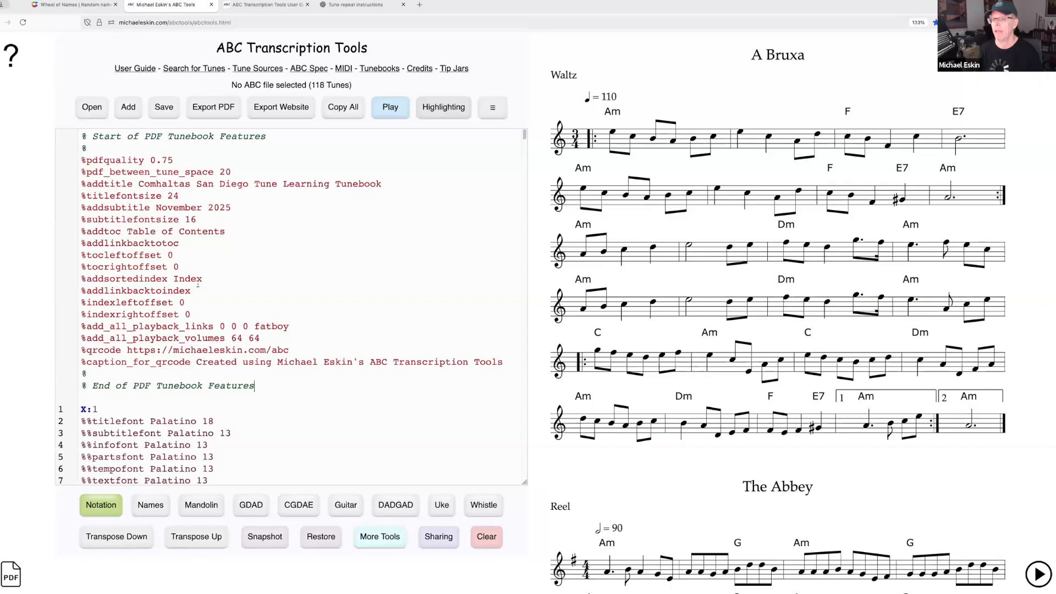
Step: Examine the highlighting of the PDF tunebook settings and A Bruxa, selecting its X: tag, infofont directive and first-bar notes
scroll(181, 286, down, 3)
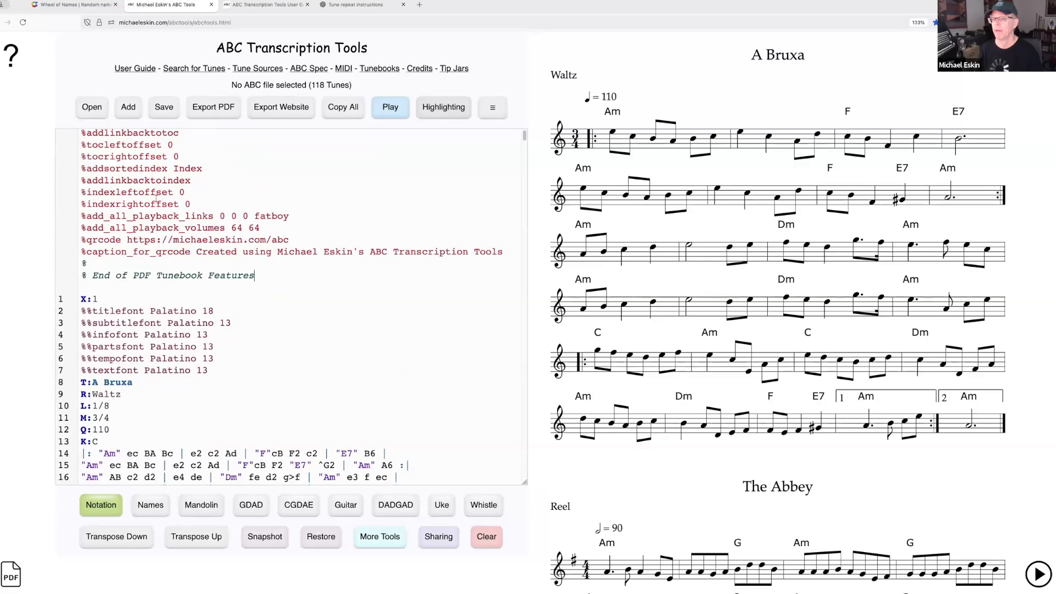
scroll(163, 327, up, 1)
scroll(225, 398, down, 3)
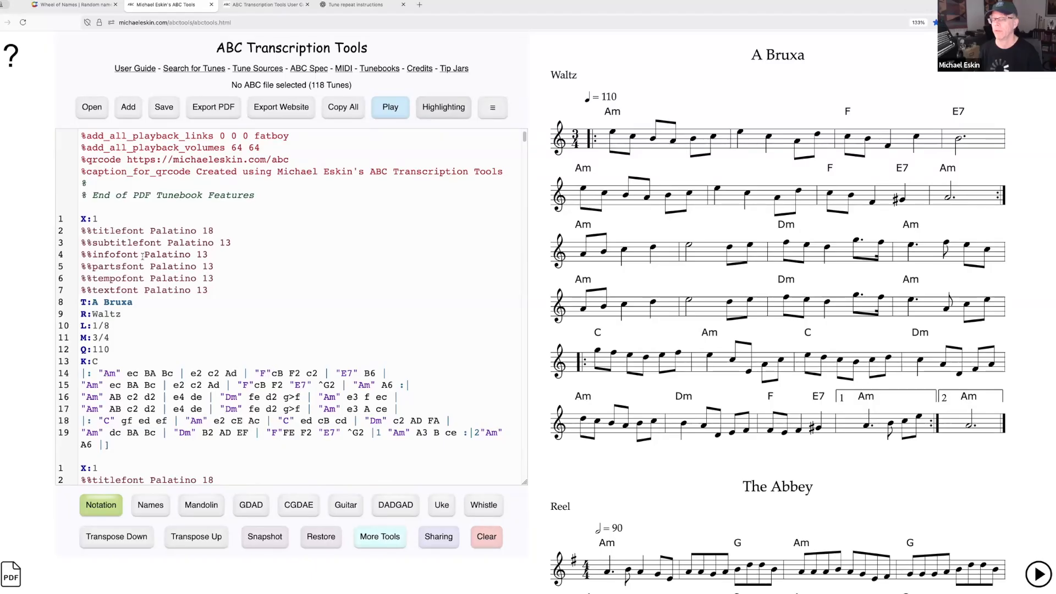
scroll(143, 257, down, 1)
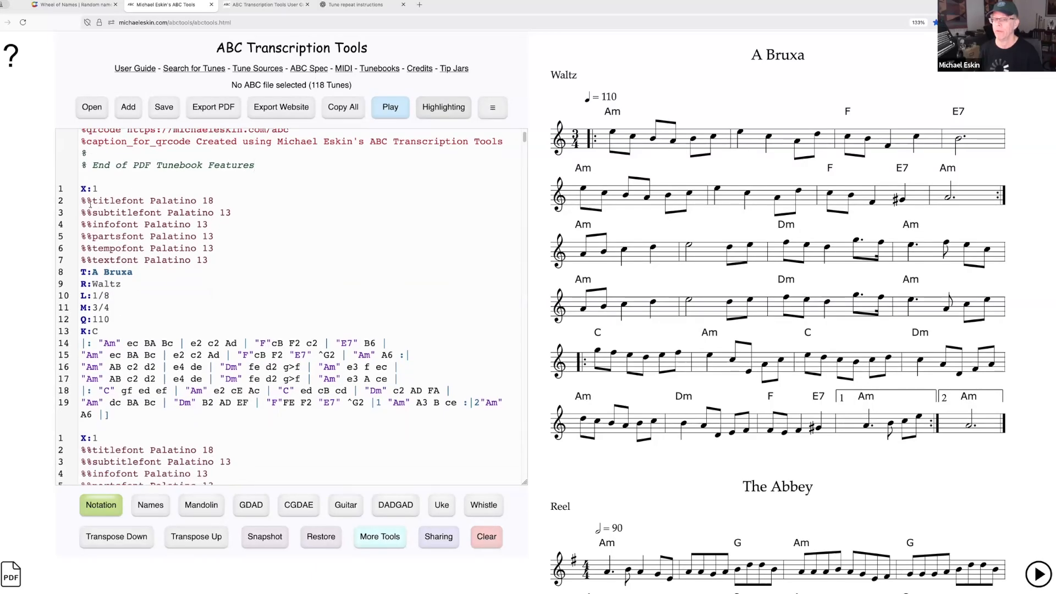
double_click(82, 188)
drag(84, 224, 220, 228)
scroll(262, 378, down, 4)
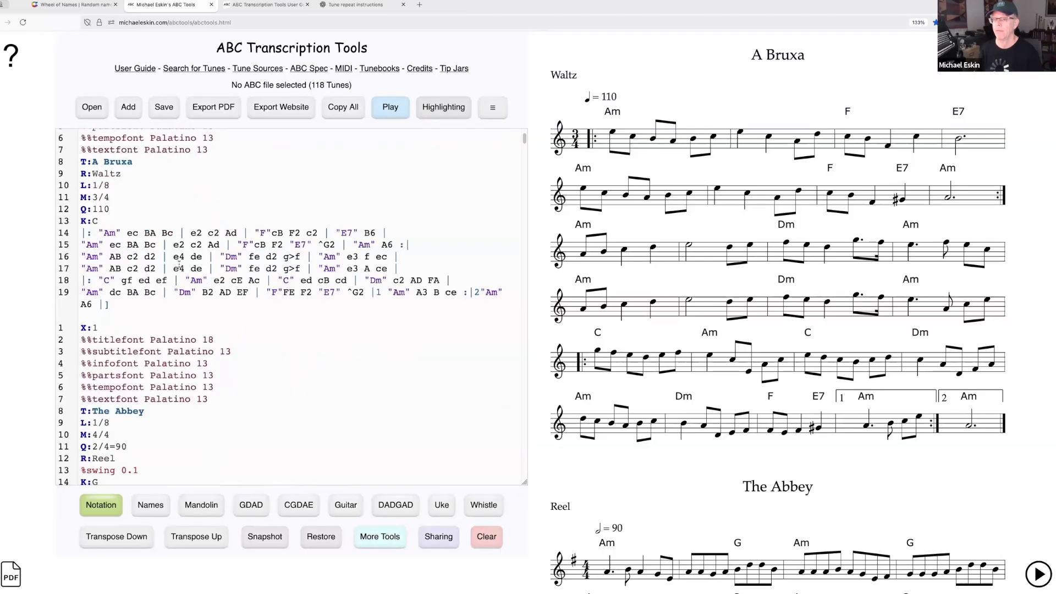
drag(117, 232, 179, 234)
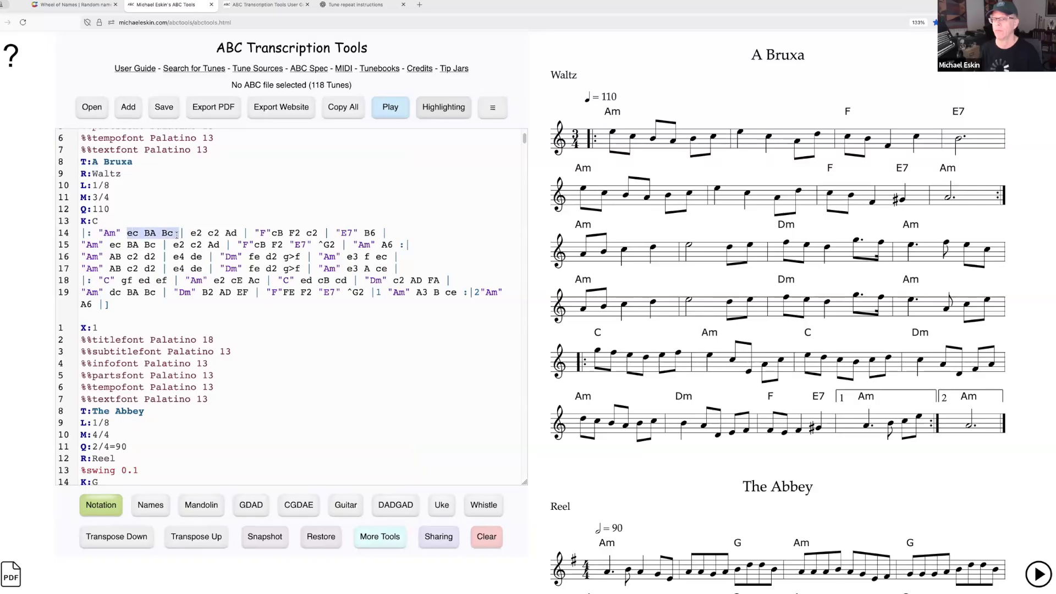
Step: Examine the highlighted ABC text from The Abbey to Babes in the Woods, selecting The Abbey's %swing 0.1 annotation
scroll(237, 339, down, 4)
scroll(220, 340, up, 4)
scroll(198, 340, down, 4)
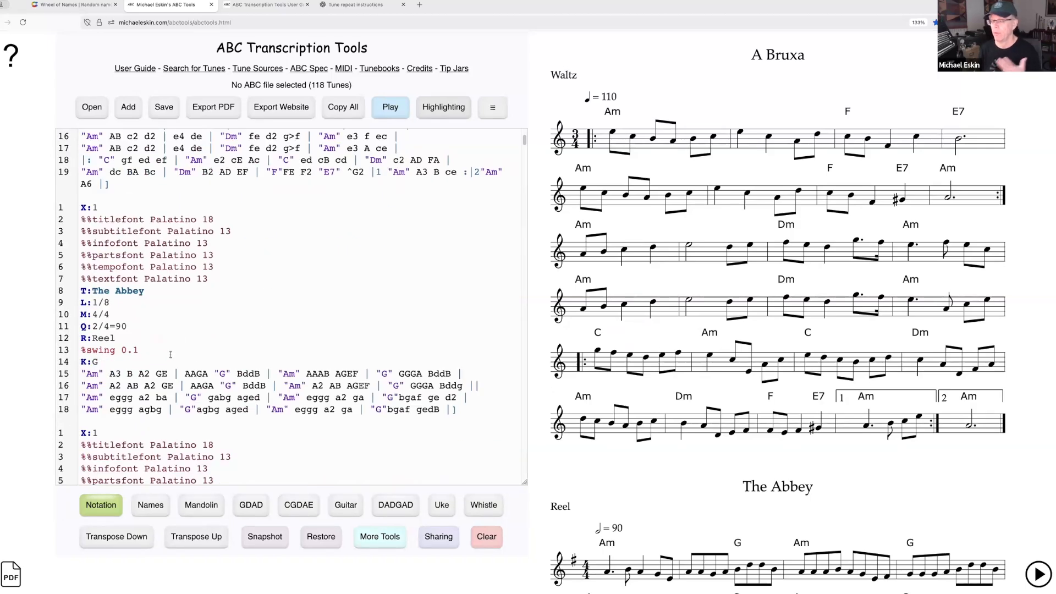
click(149, 347)
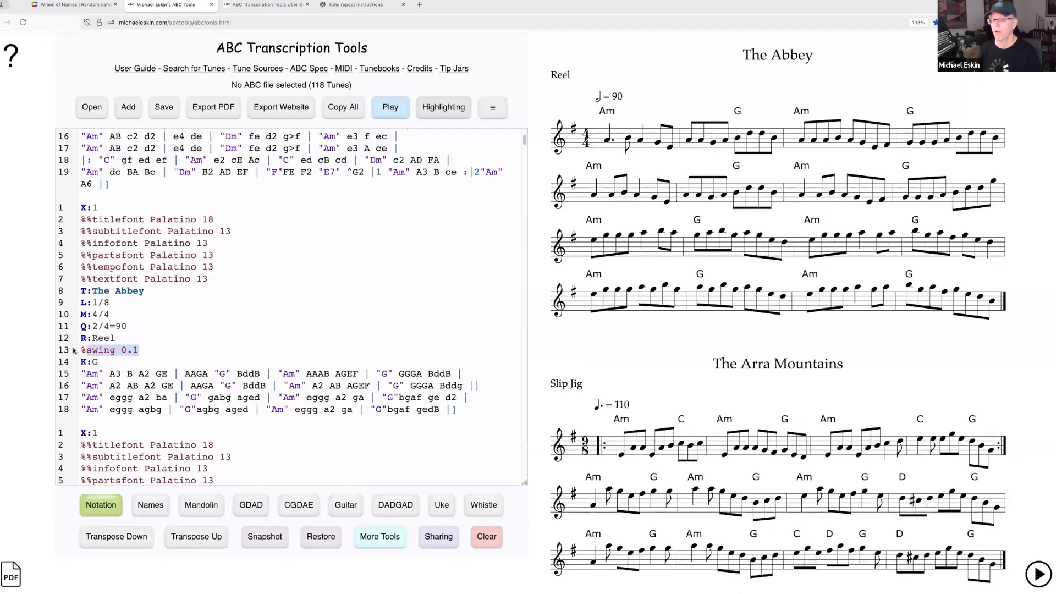
scroll(263, 336, down, 5)
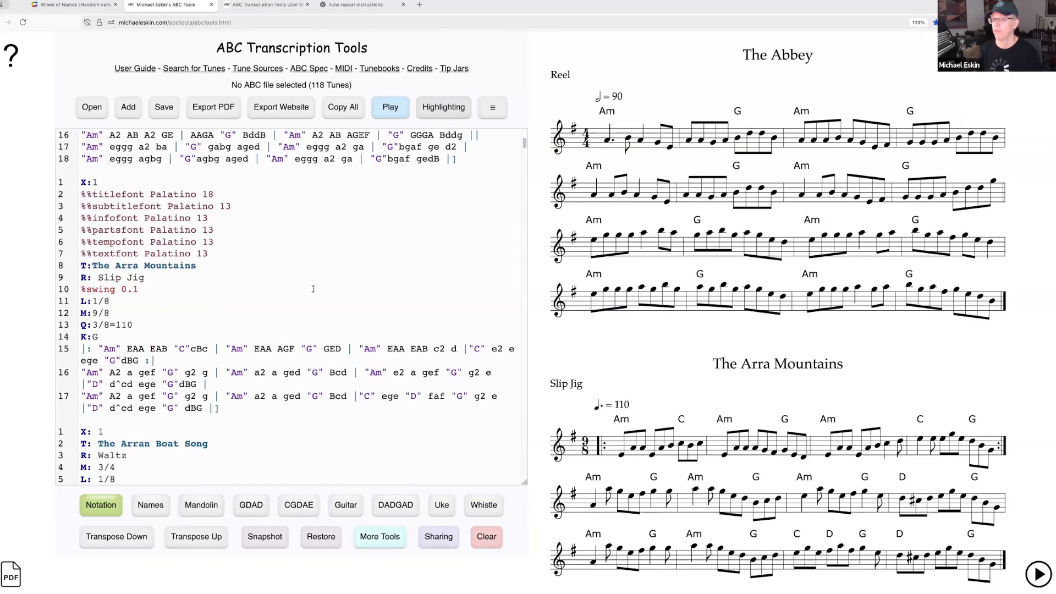
scroll(313, 288, down, 2)
scroll(299, 306, down, 2)
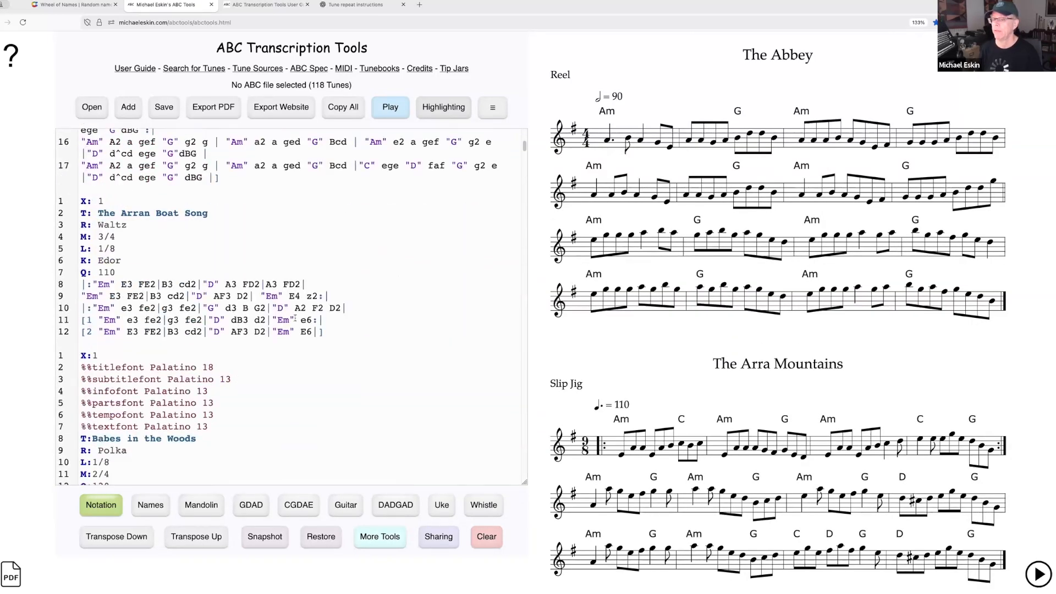
scroll(297, 323, down, 1)
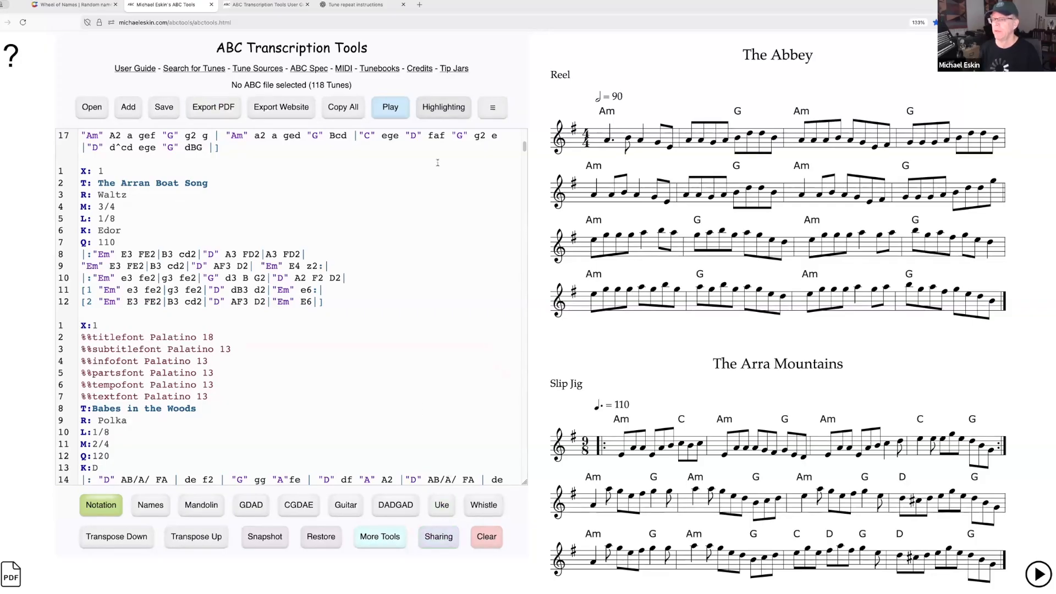
Step: Turn on the ABC syntax validation panel in the advanced settings
click(493, 108)
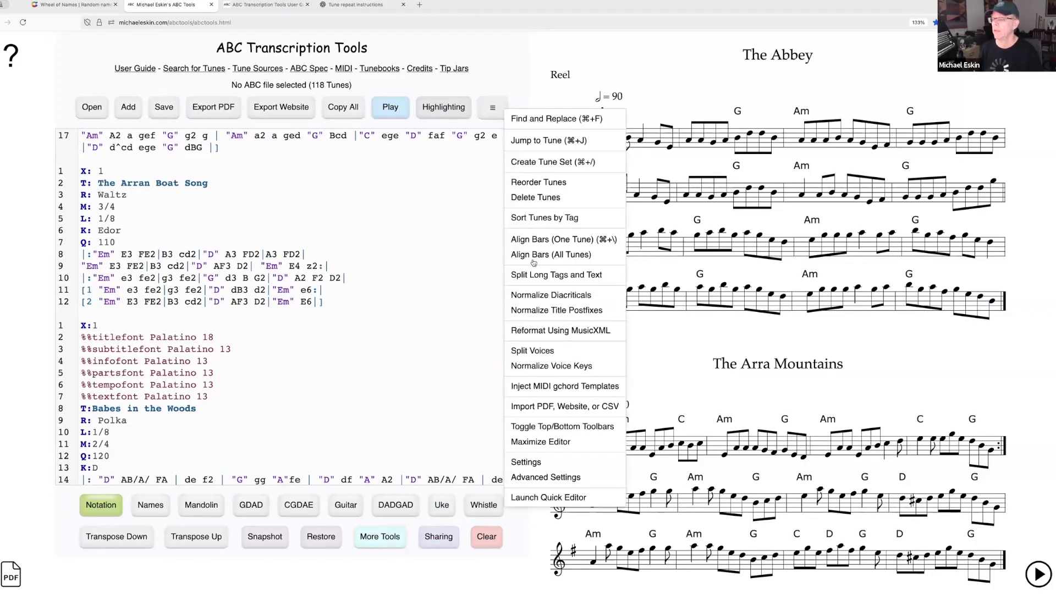
click(555, 482)
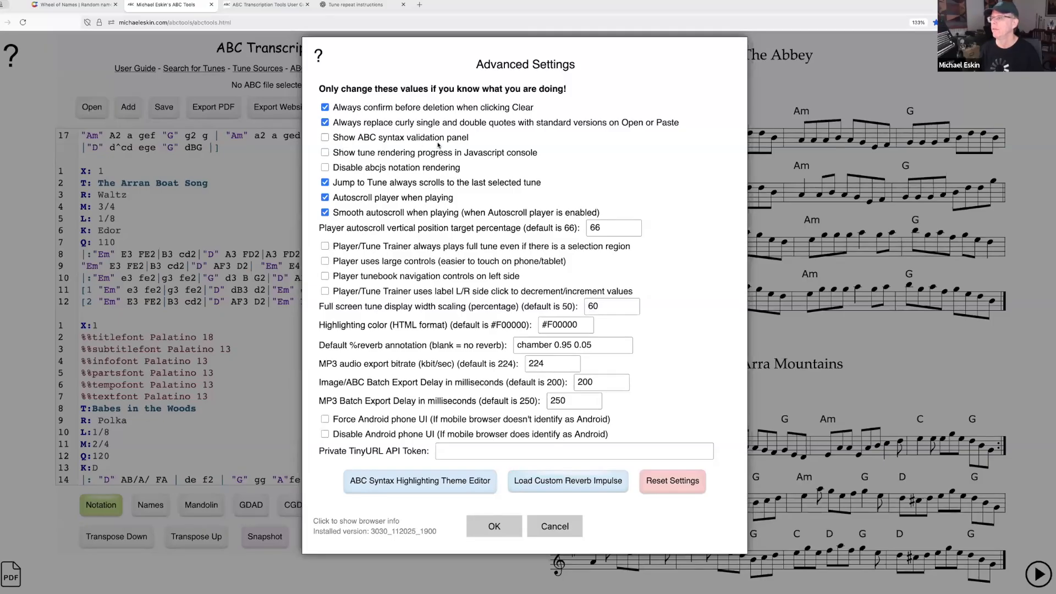
click(325, 137)
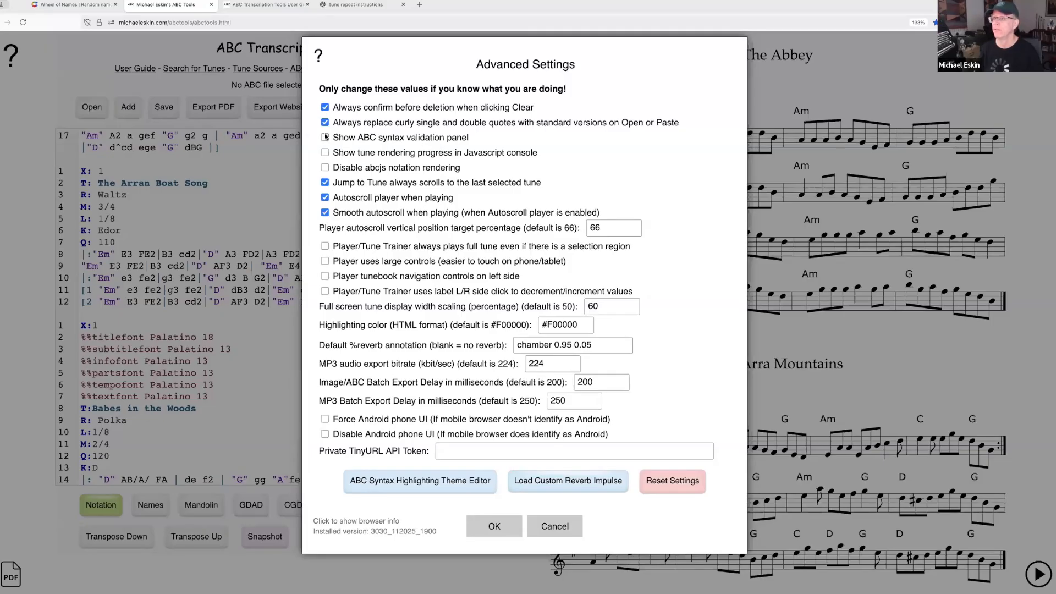
click(497, 524)
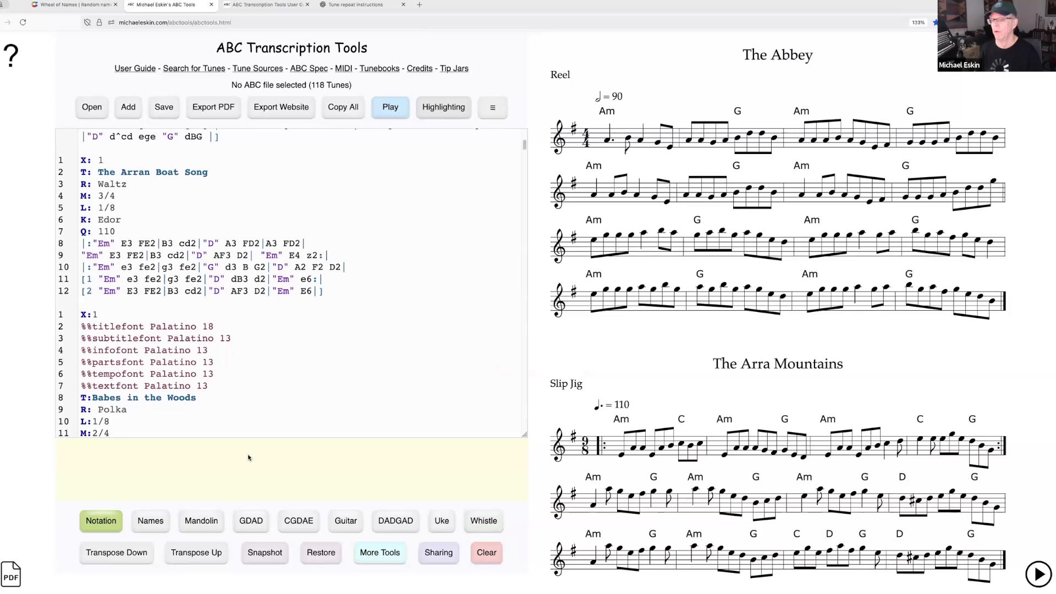
Step: Test syntax validation by adding a stray $ after FE2 in The Arran Boat Song's first bar, and delete it again
click(156, 242)
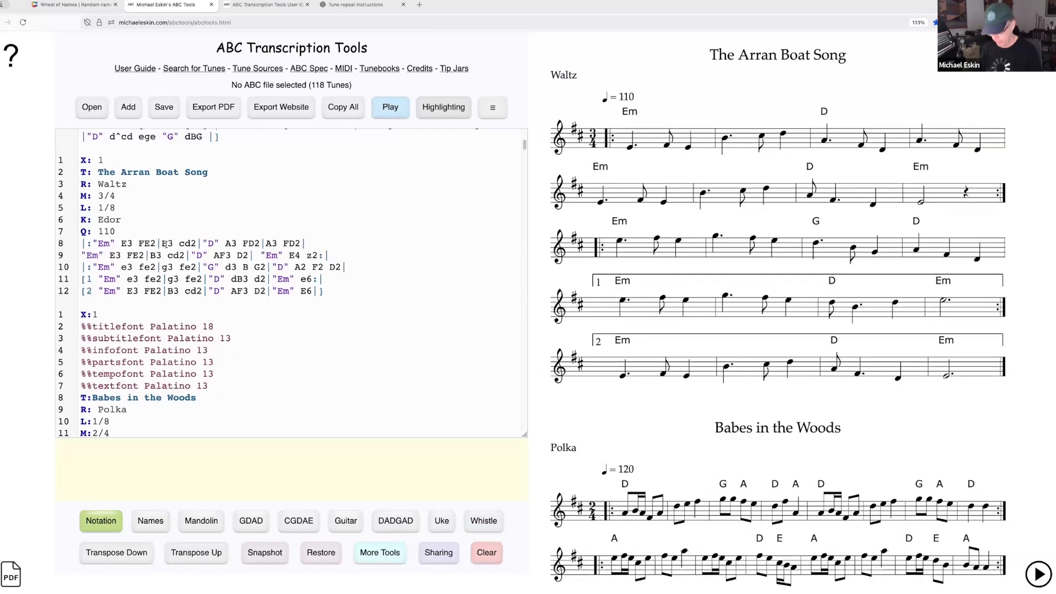
text($)
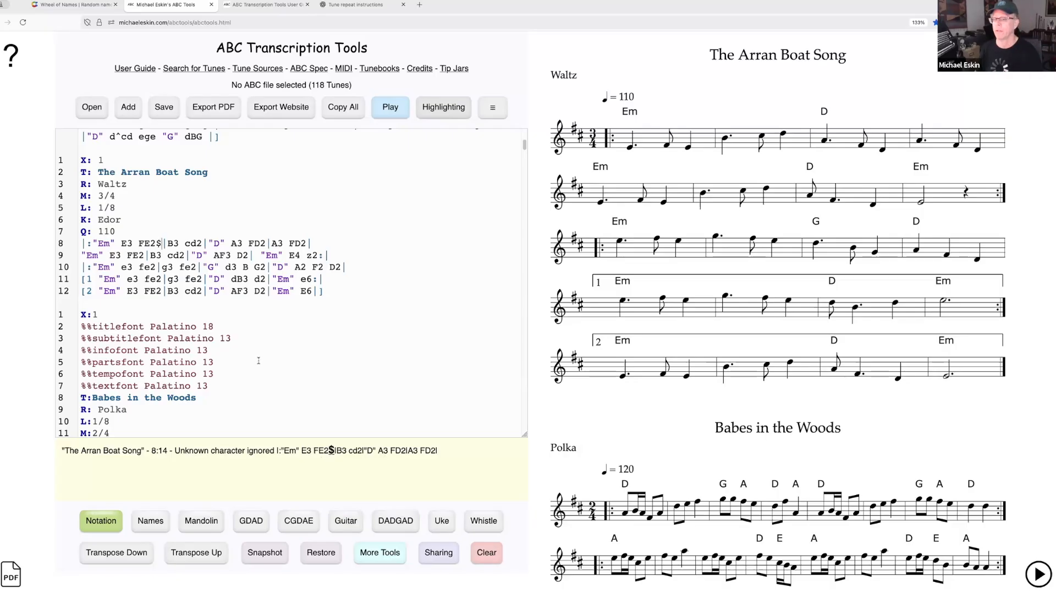
scroll(231, 307, down, 2)
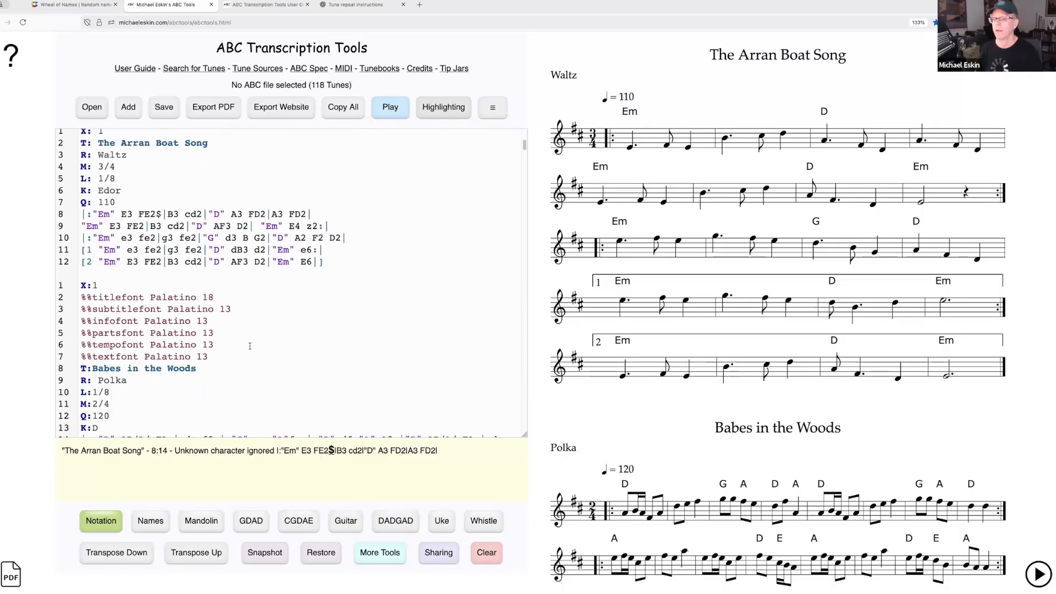
click(161, 220)
key(BackSpace)
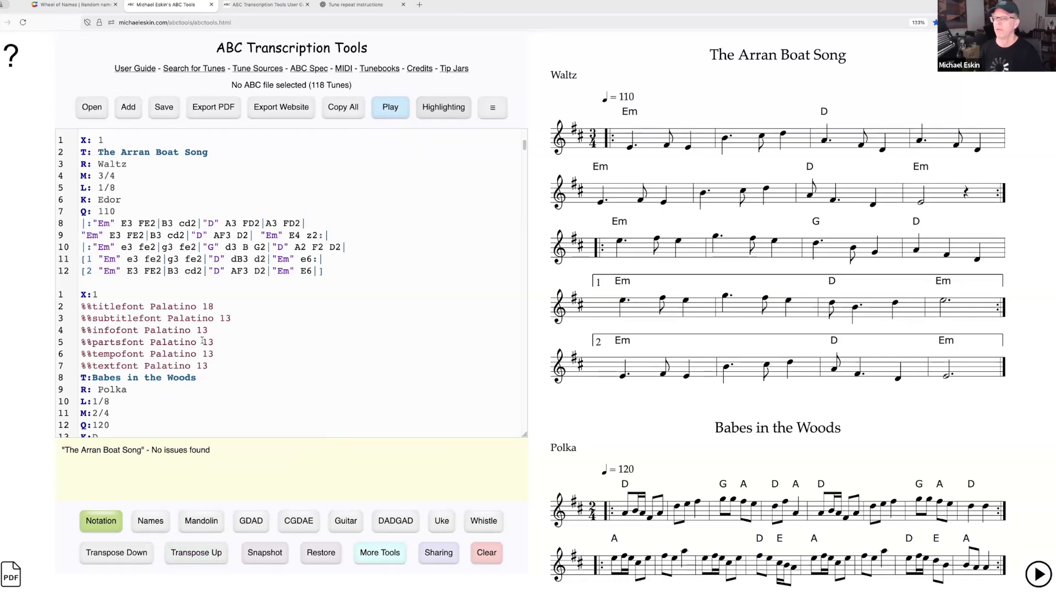
Step: Turn off the ABC syntax validation panel in the advanced settings
scroll(290, 275, up, 3)
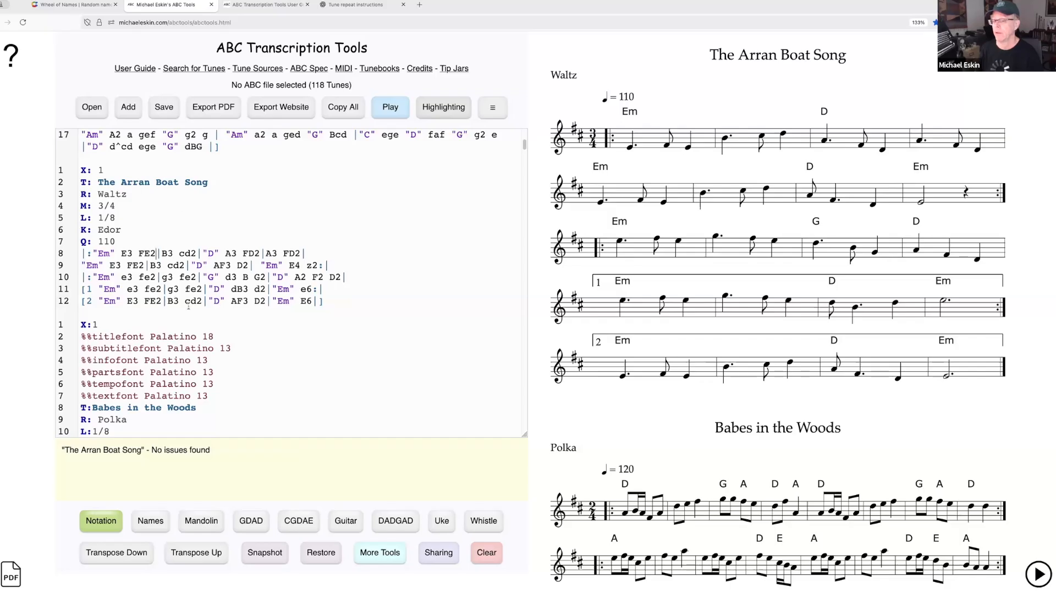
scroll(188, 306, down, 3)
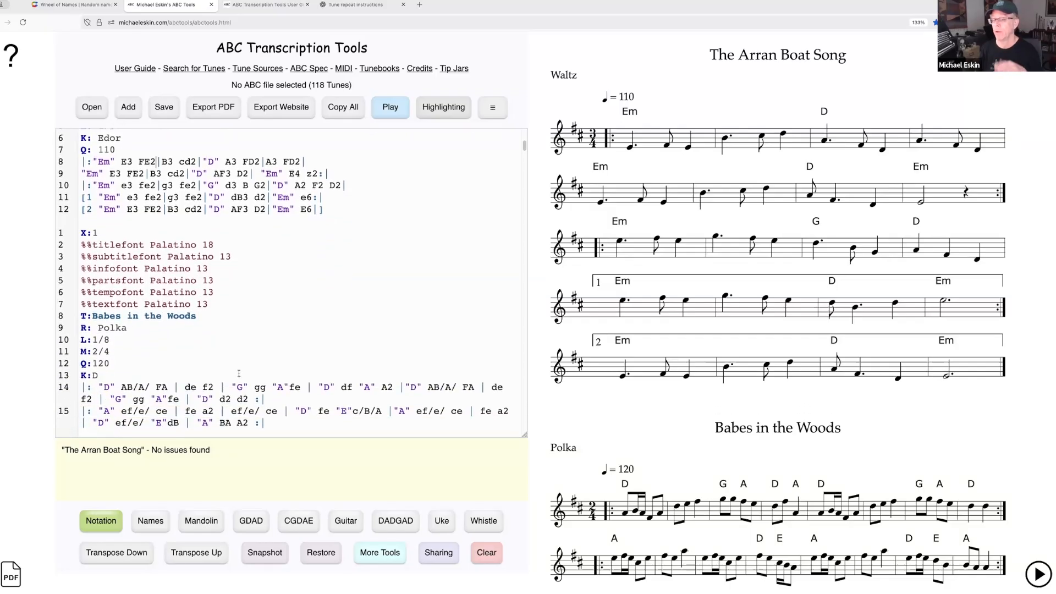
scroll(239, 373, down, 2)
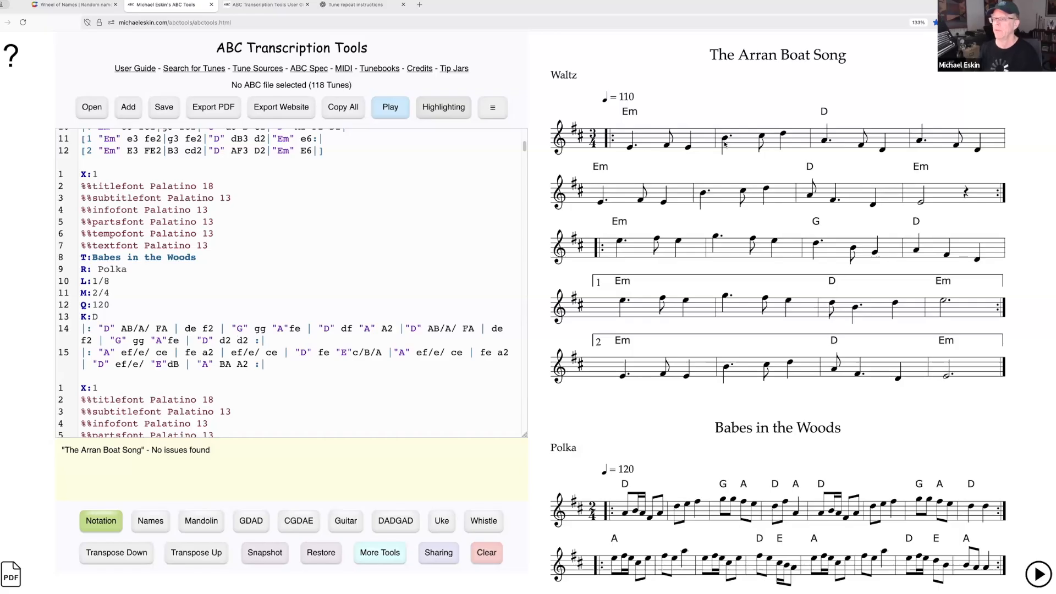
click(491, 107)
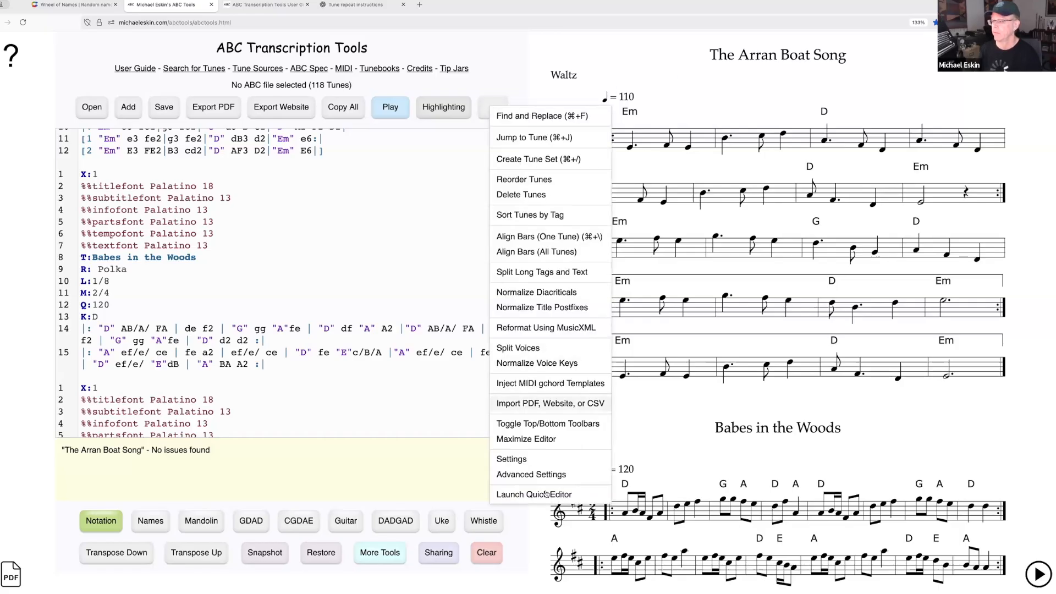
click(527, 473)
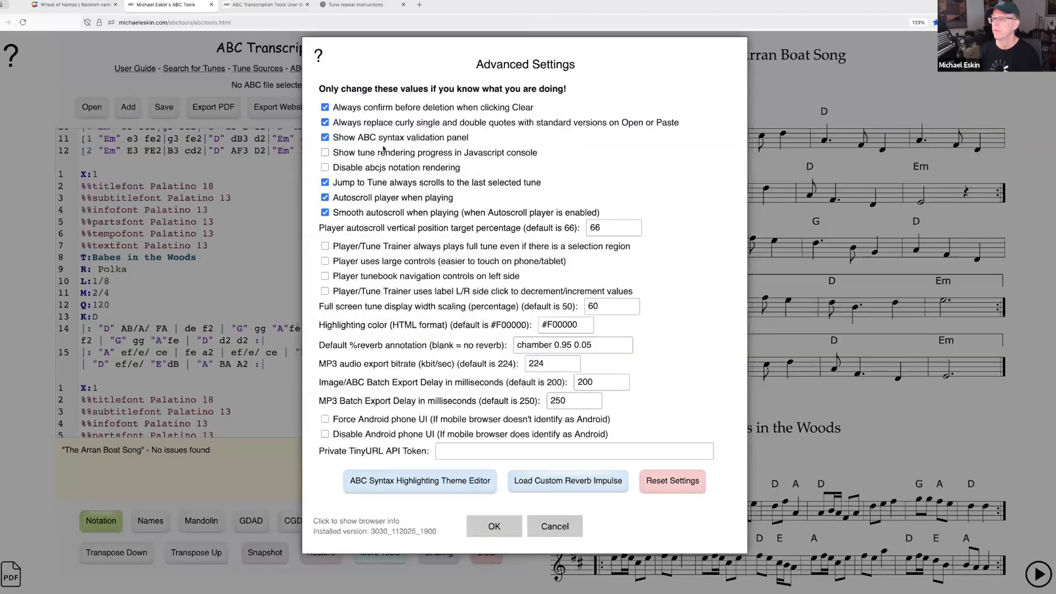
click(325, 137)
click(504, 520)
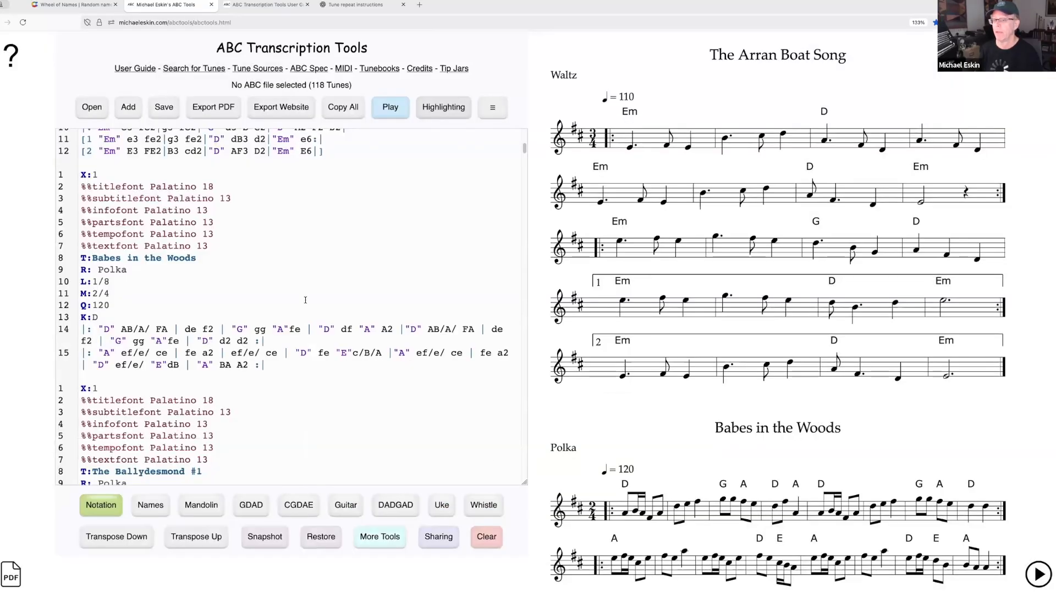
Step: Enable Dark Mode for the syntax-highlighted ABC editor in the tool's settings
scroll(348, 350, up, 1)
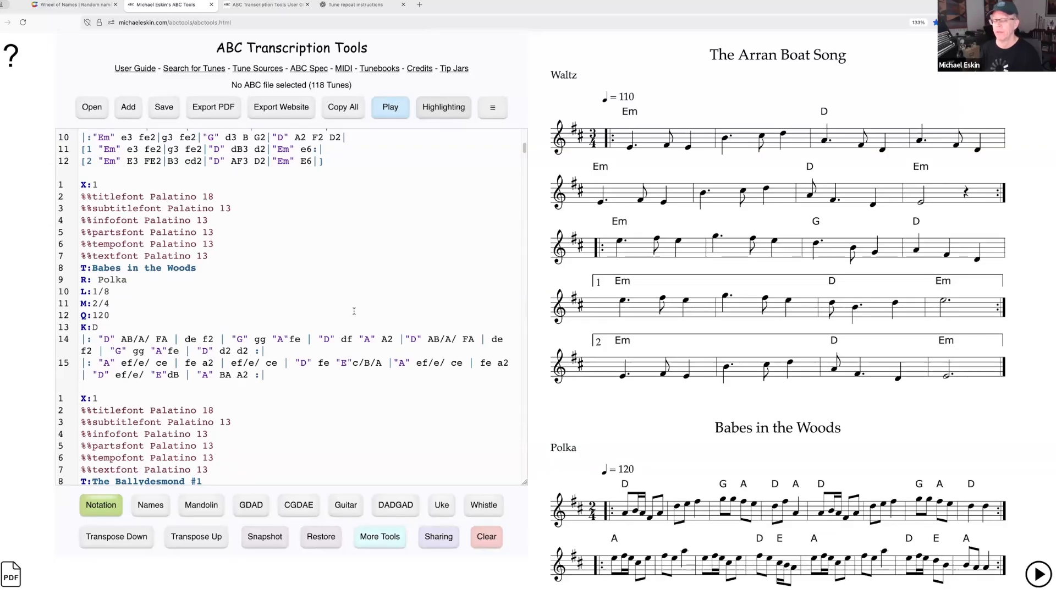
scroll(354, 311, up, 5)
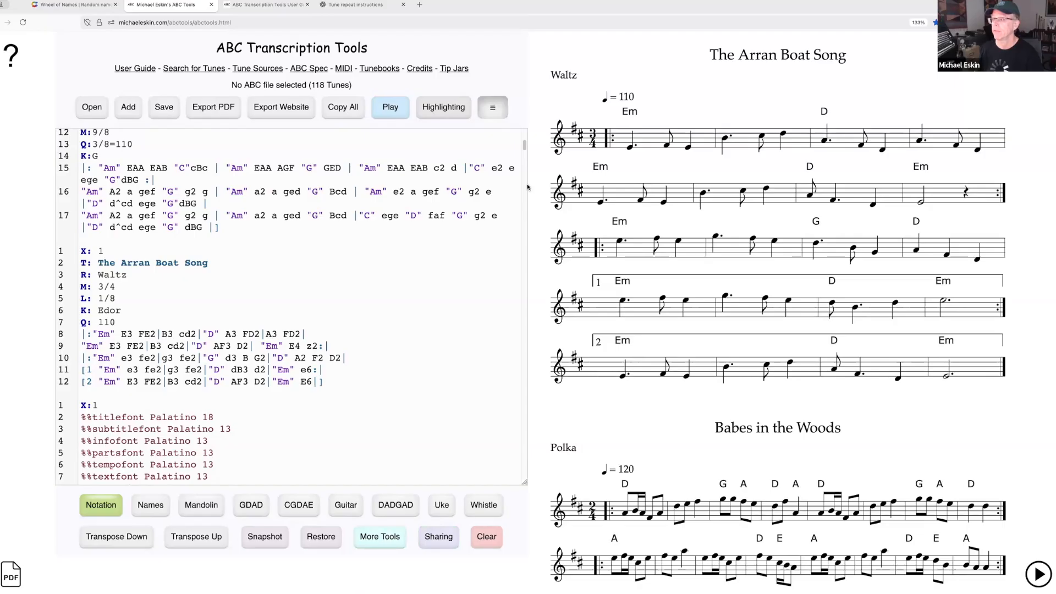
click(492, 107)
click(550, 462)
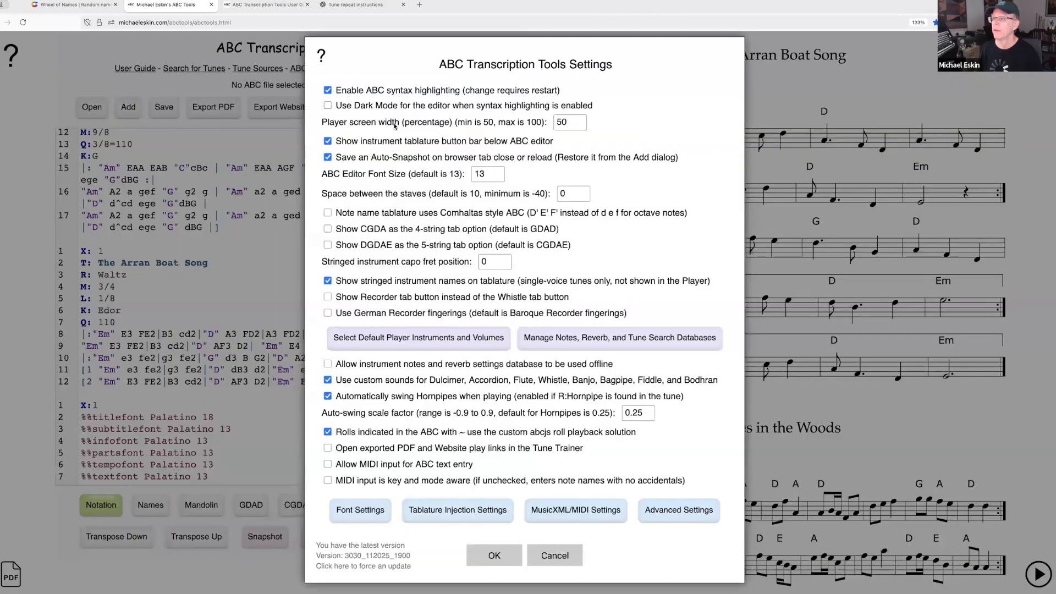
click(358, 108)
click(496, 553)
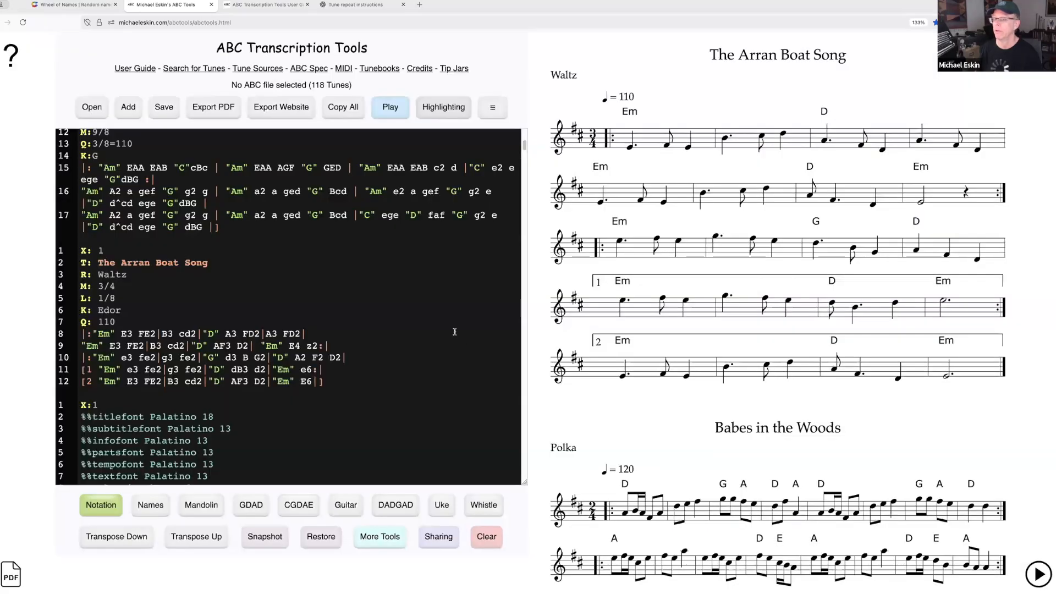
Step: Examine the dark mode syntax colours across the tunes in the ABC editor
scroll(429, 324, down, 1)
scroll(417, 330, up, 7)
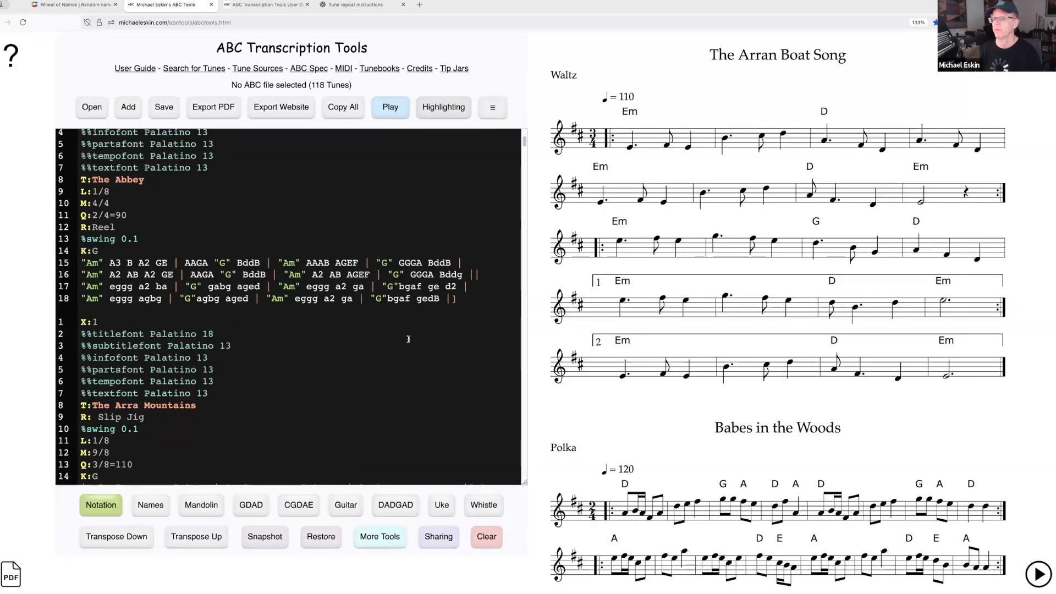
scroll(408, 339, up, 5)
scroll(385, 330, down, 7)
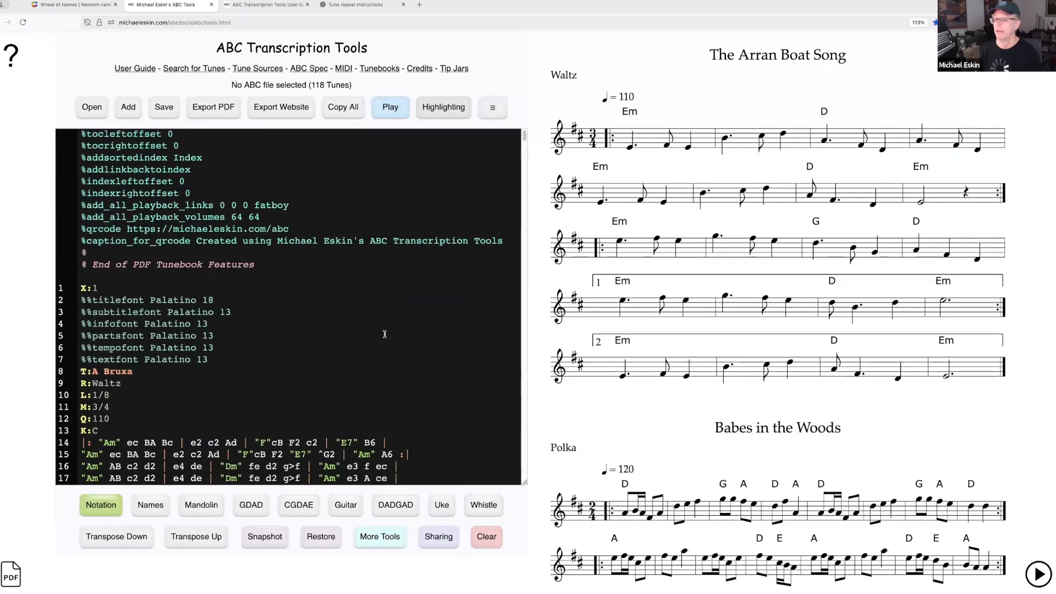
scroll(379, 328, down, 3)
scroll(377, 326, up, 3)
scroll(376, 326, down, 10)
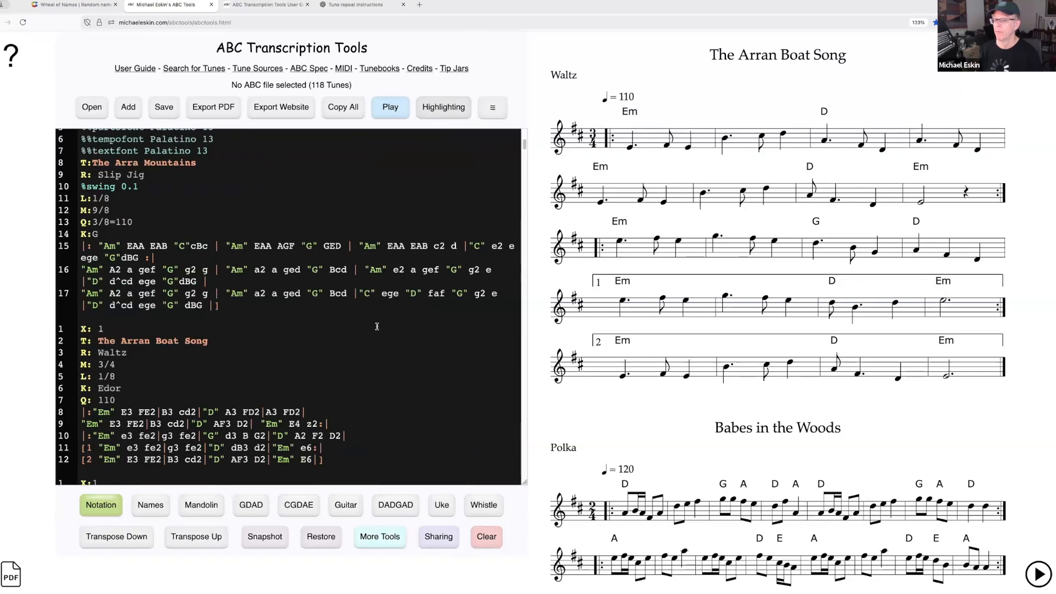
scroll(378, 343, up, 5)
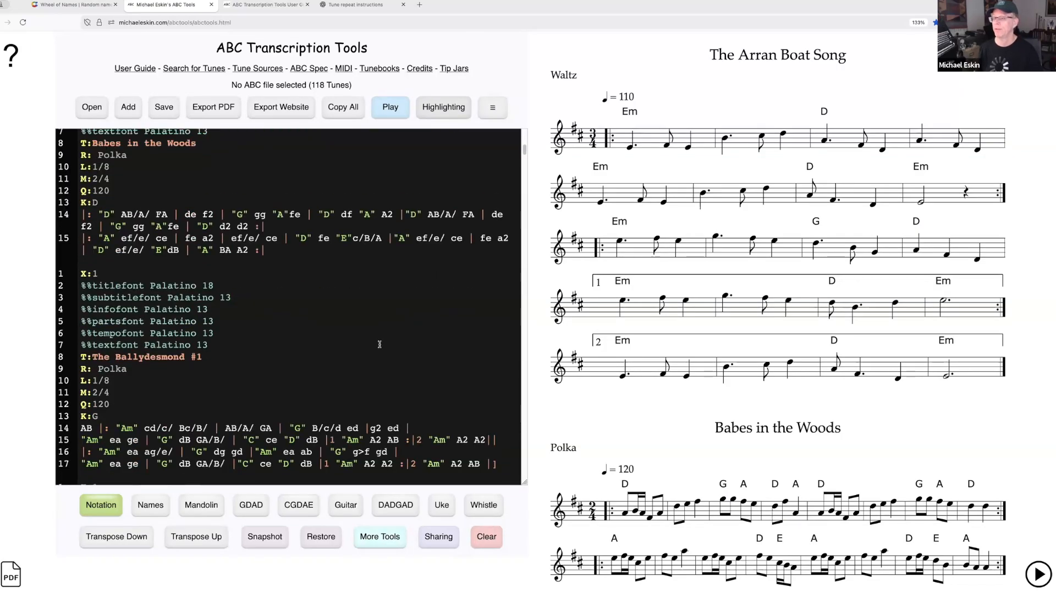
scroll(363, 342, down, 2)
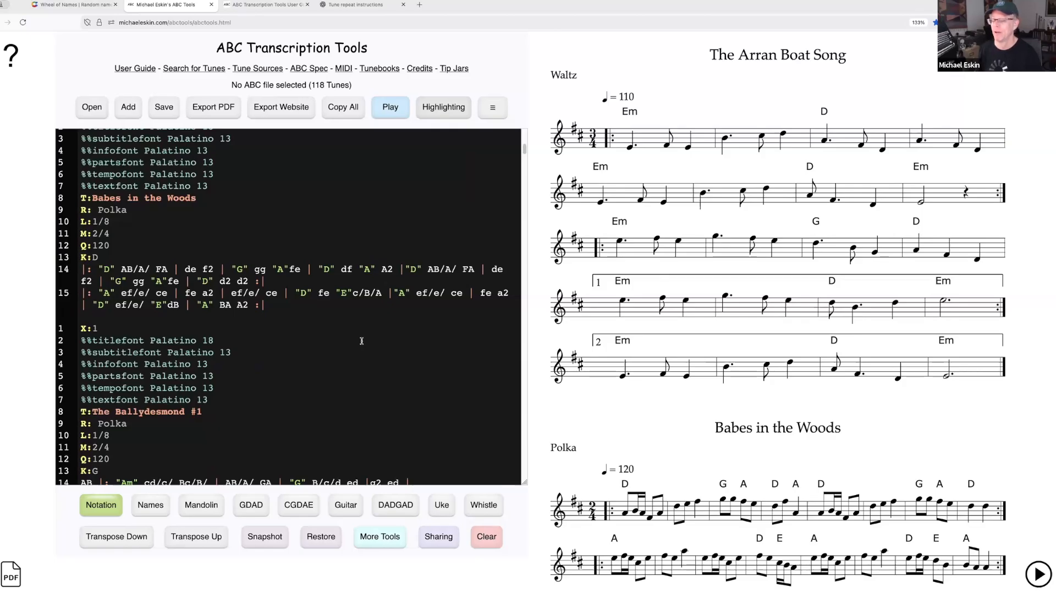
scroll(362, 341, up, 10)
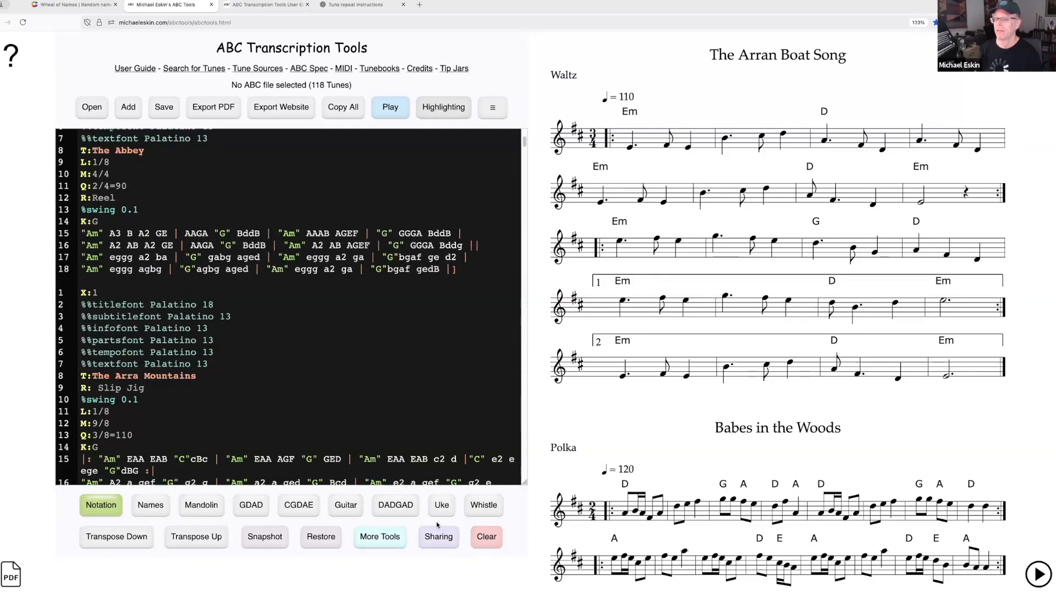
Step: Turn off Dark Mode for the syntax-highlighted editor in the tool's settings
click(493, 107)
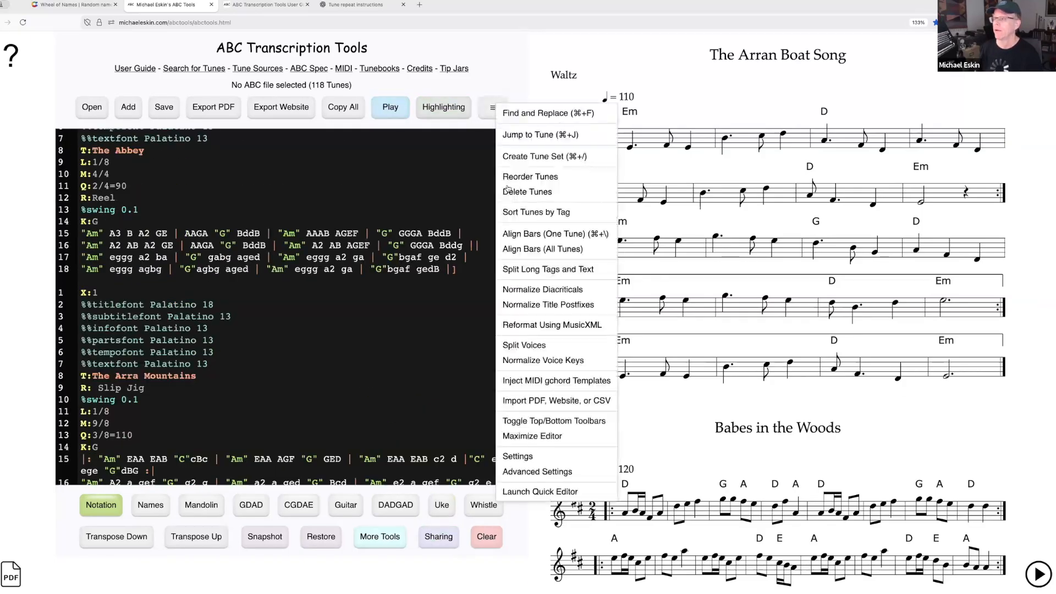
click(519, 456)
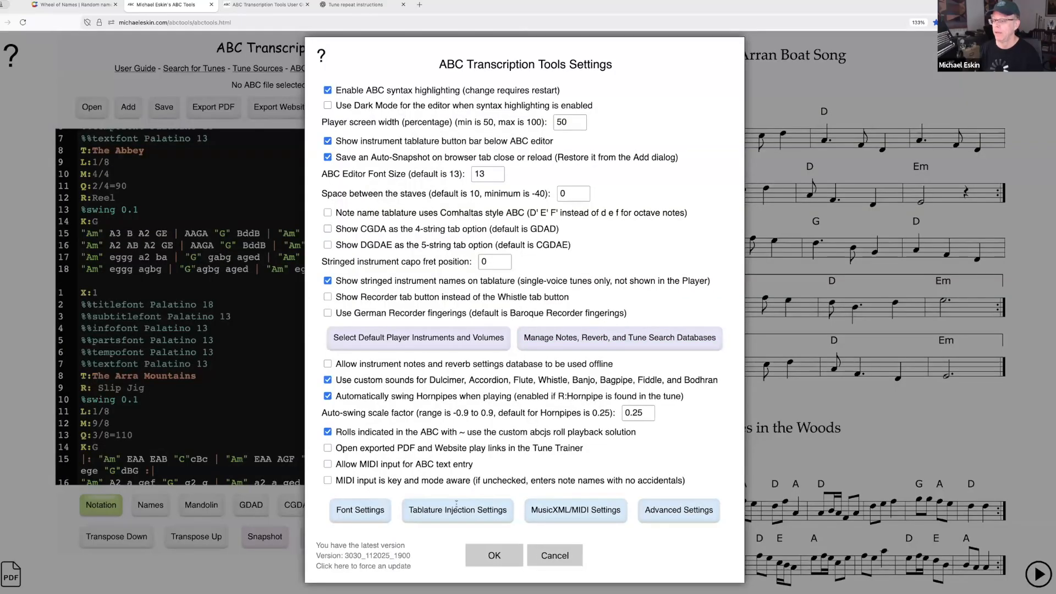
scroll(304, 267, up, 10)
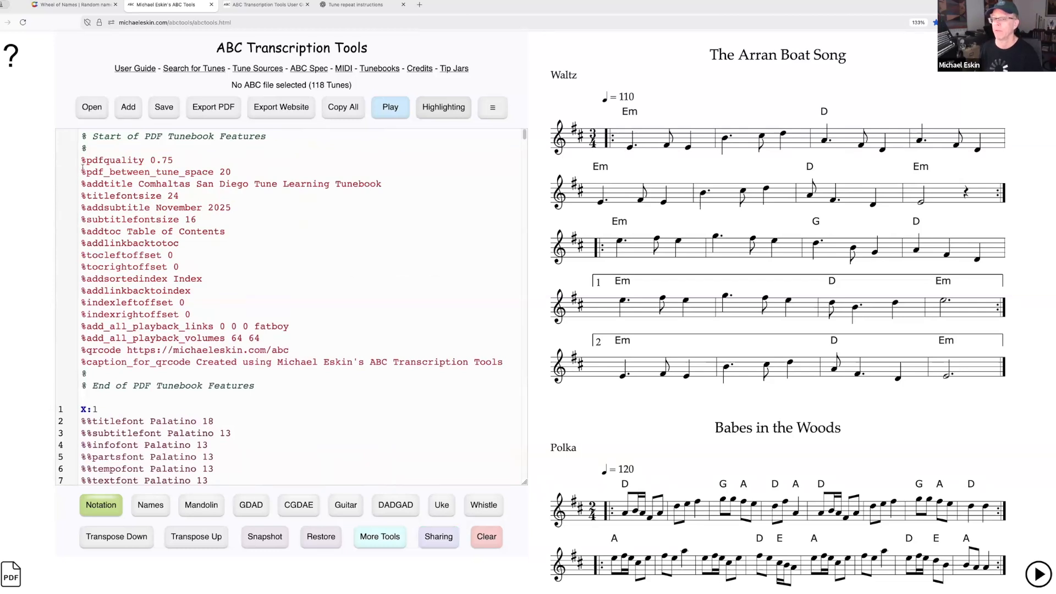
Step: Recolour Tool-private Directives, such as the PDF tunebook lines, to green in the ABC Syntax Highlighting Theme Editor and save the theme
drag(82, 162, 509, 366)
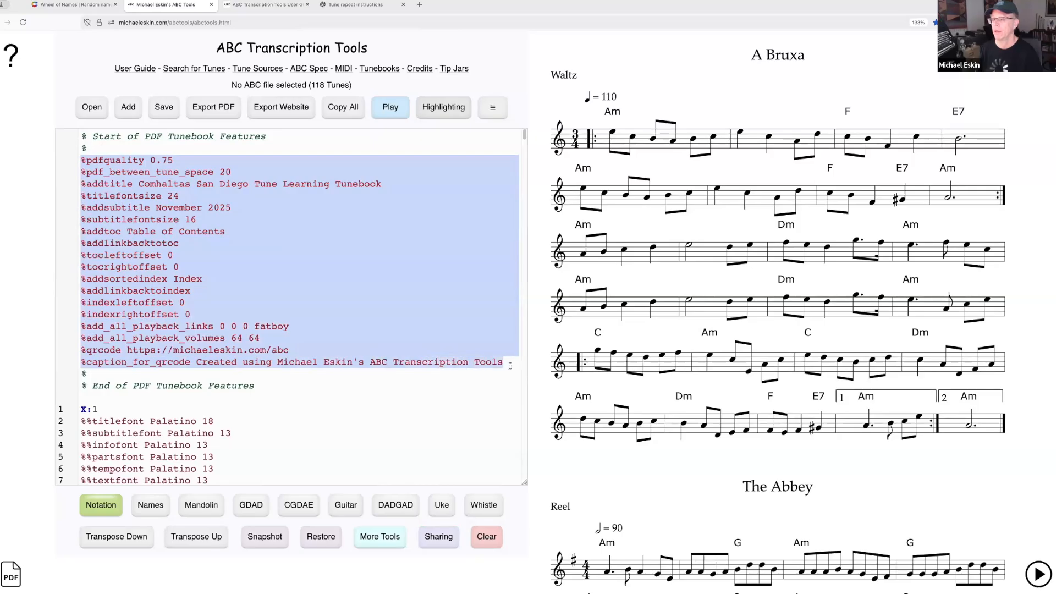
click(292, 250)
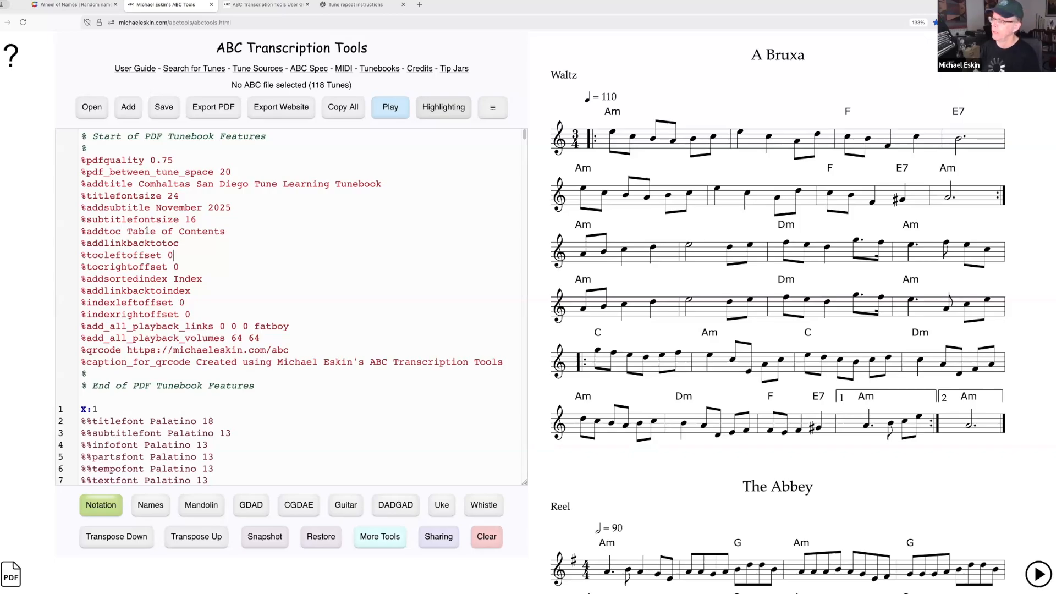
click(487, 109)
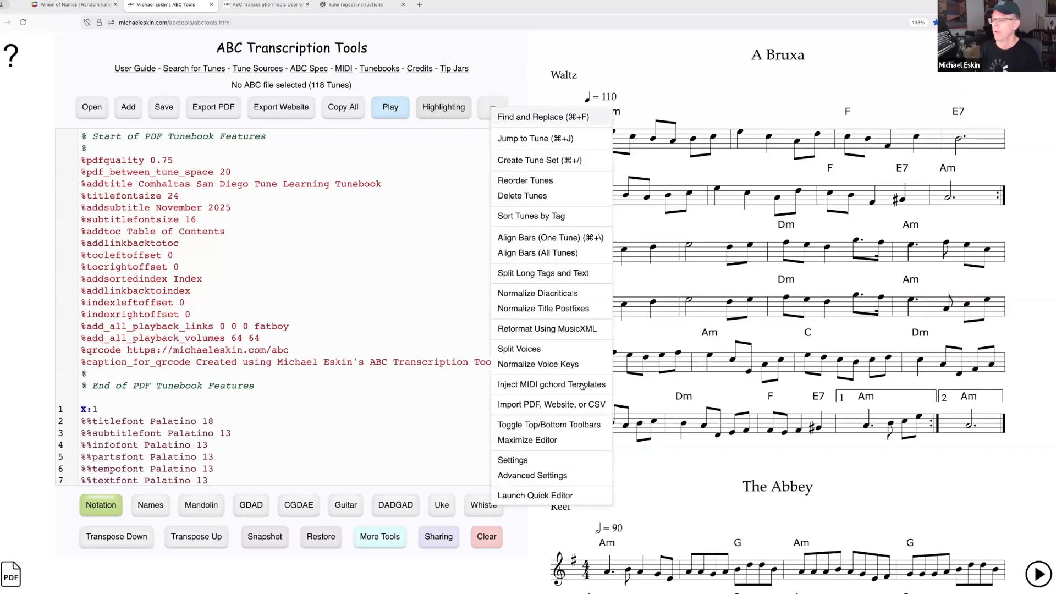
click(566, 475)
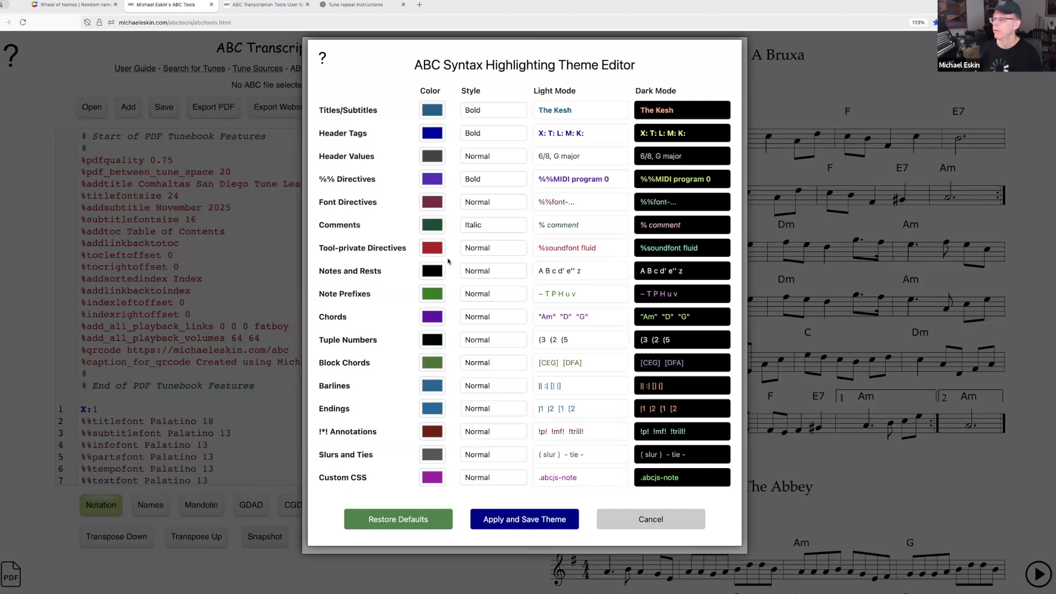
click(432, 249)
click(467, 141)
click(466, 126)
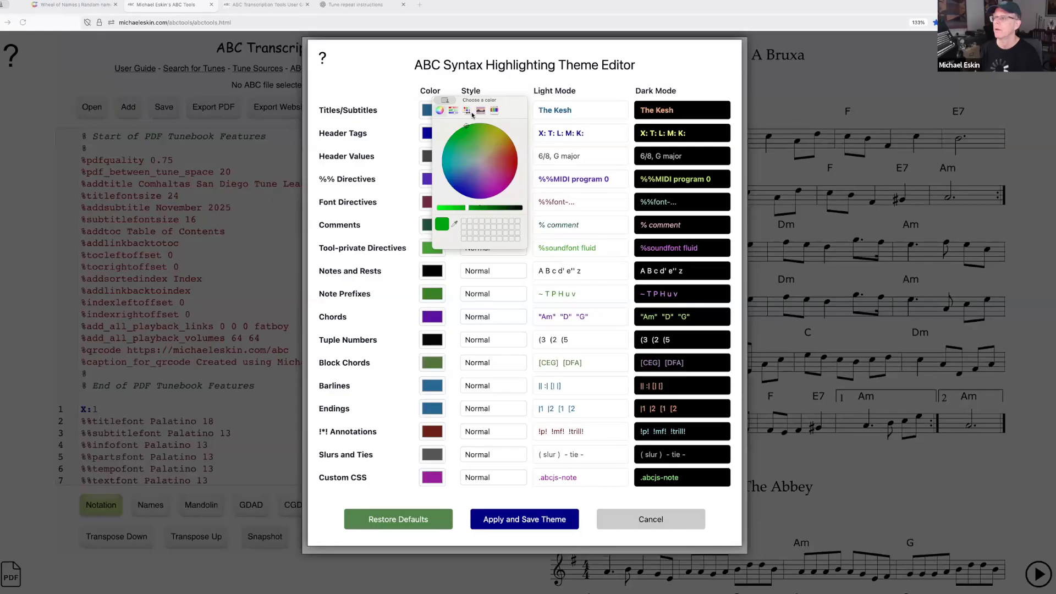
click(571, 372)
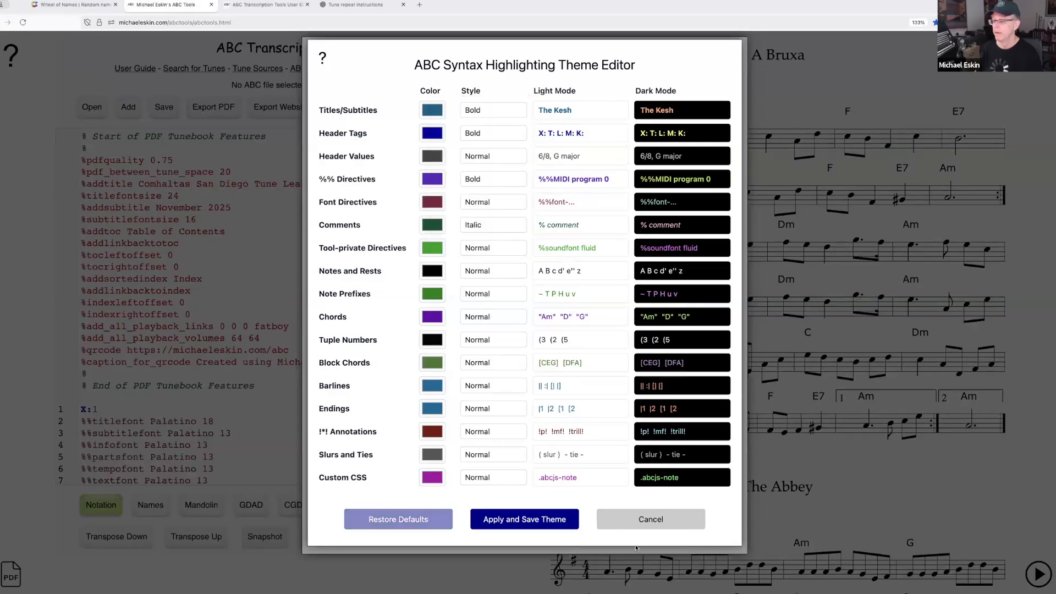
click(524, 523)
click(512, 526)
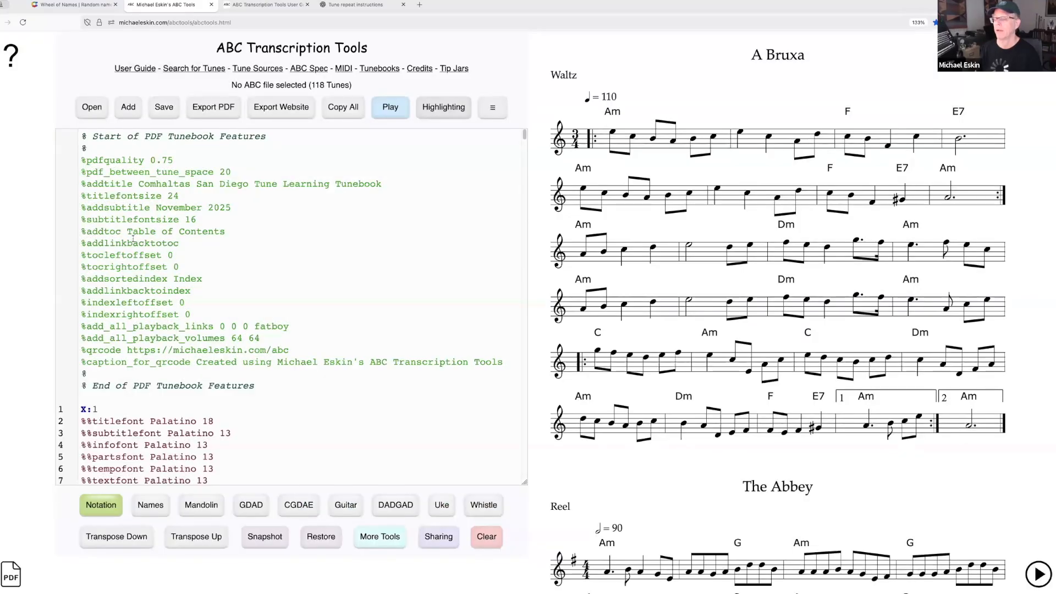
Step: Reload the ABC Transcription Tools page and restore the tunebook from the saved snapshot
scroll(175, 274, down, 2)
scroll(180, 199, up, 2)
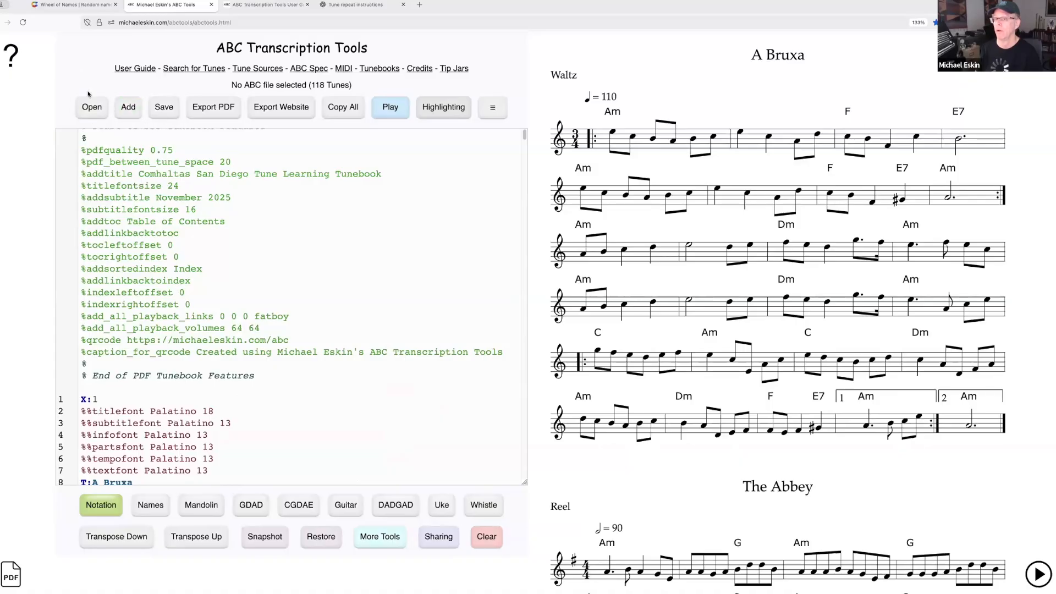
click(23, 22)
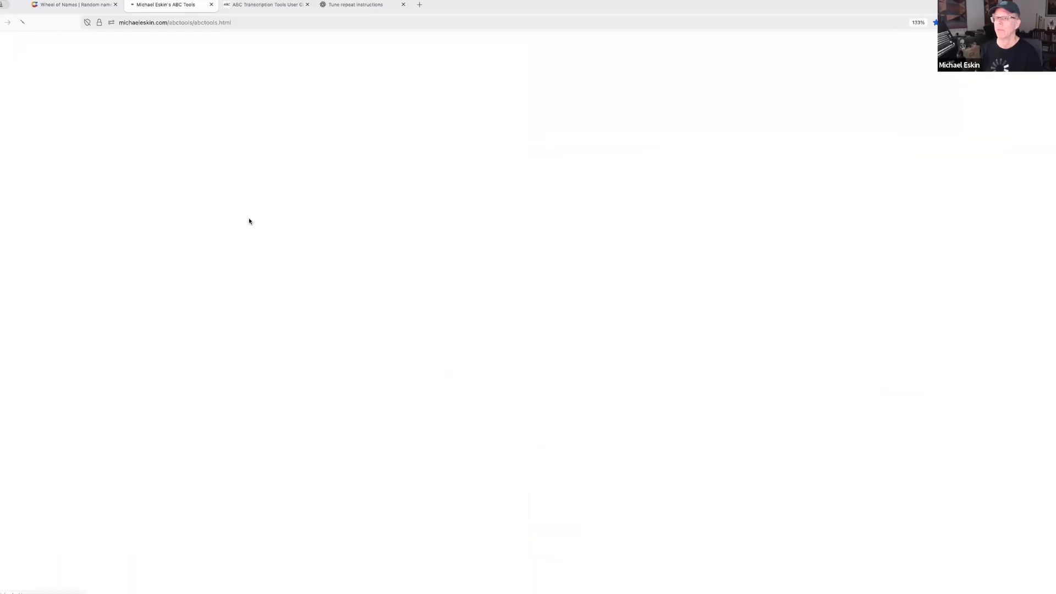
click(131, 112)
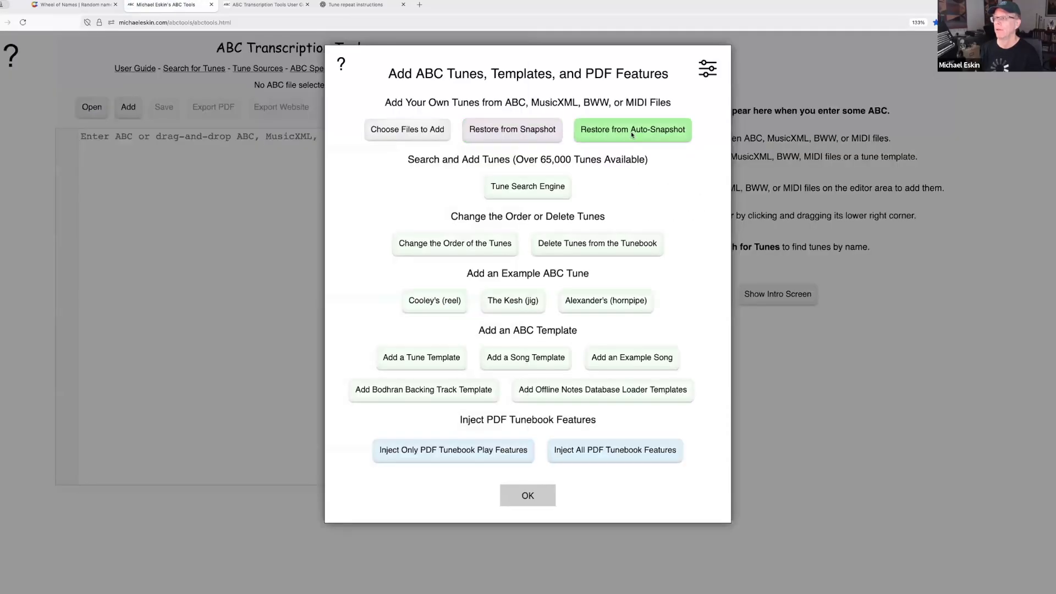
click(522, 133)
key(Return)
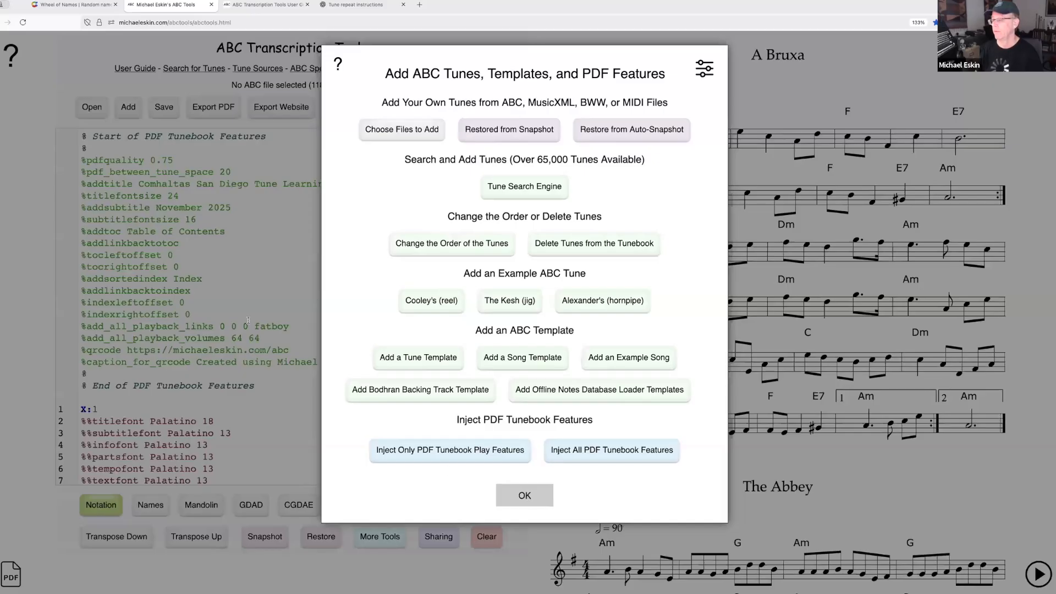
click(248, 320)
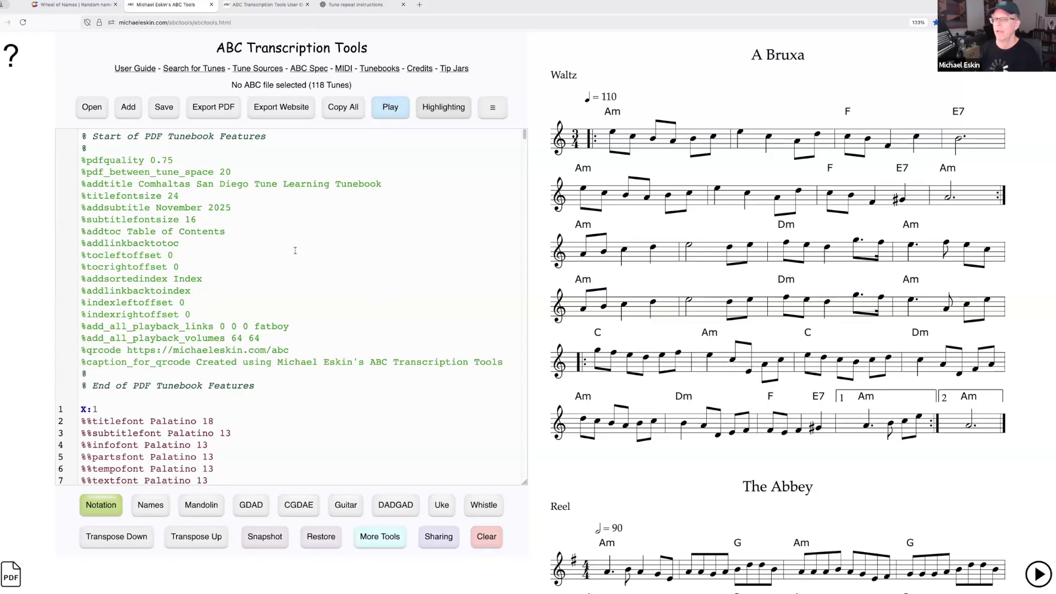
Step: Restore the default colours in the ABC Syntax Highlighting Theme Editor, then apply and save the theme
click(493, 107)
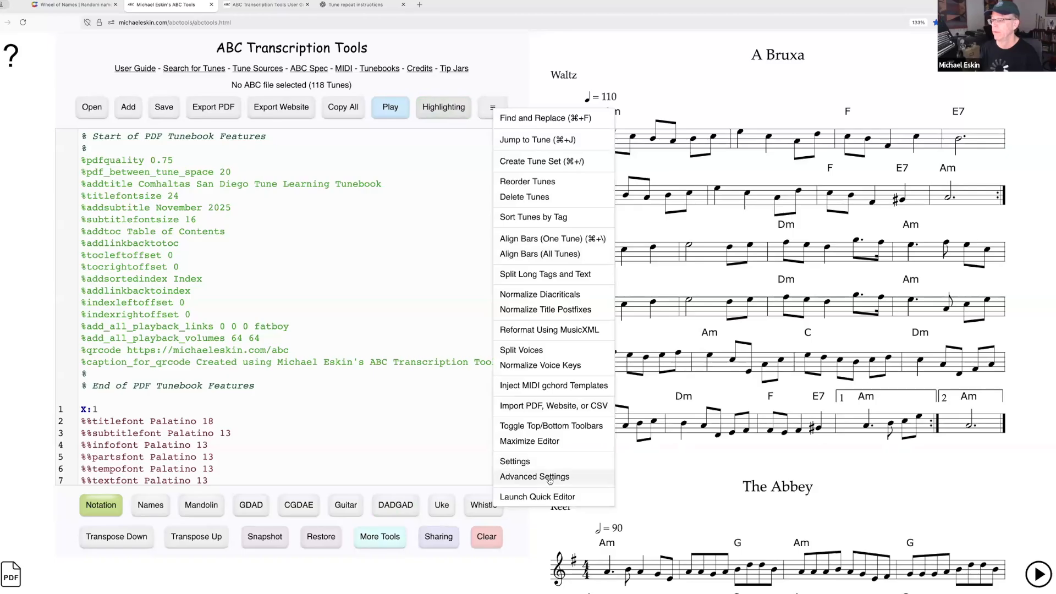
click(549, 477)
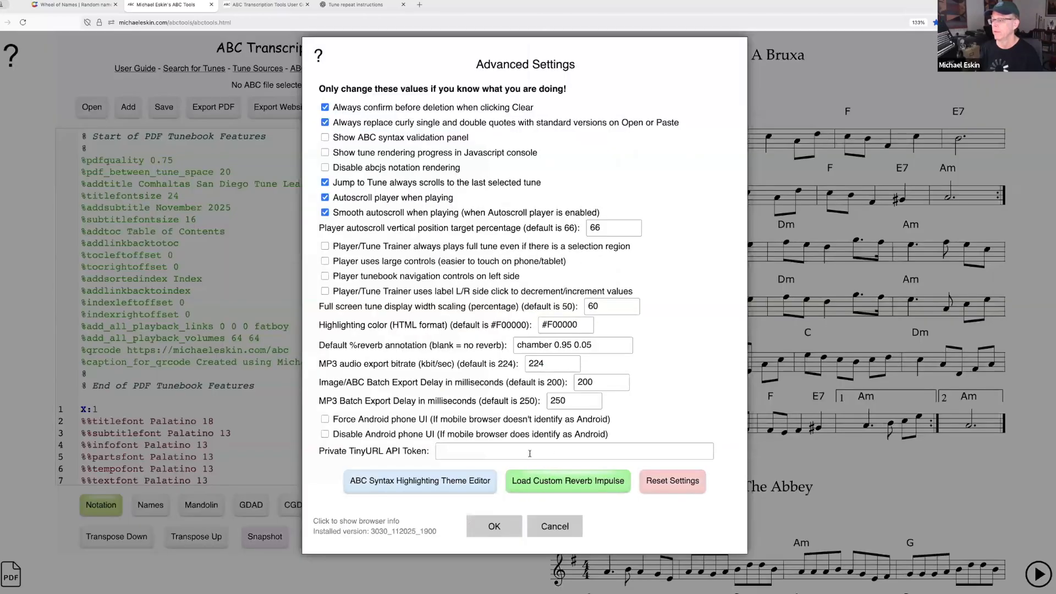
click(438, 482)
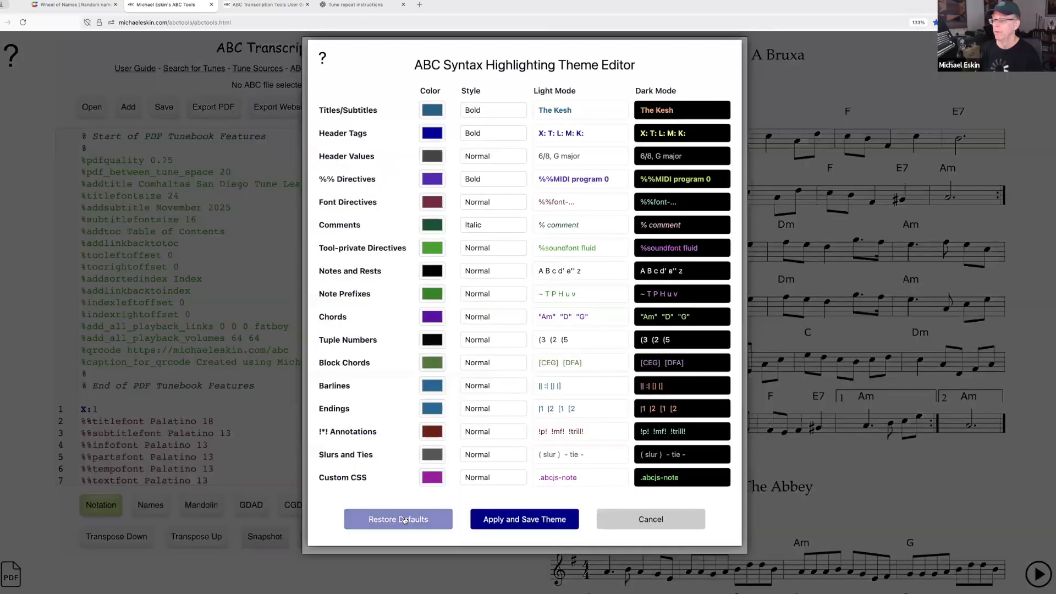
click(403, 519)
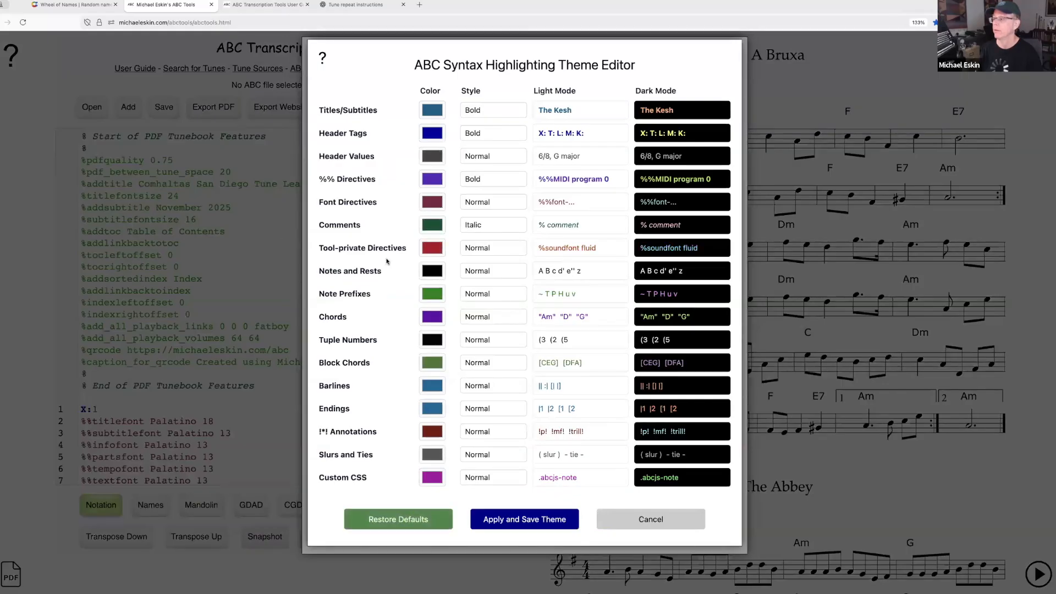
click(533, 523)
click(510, 531)
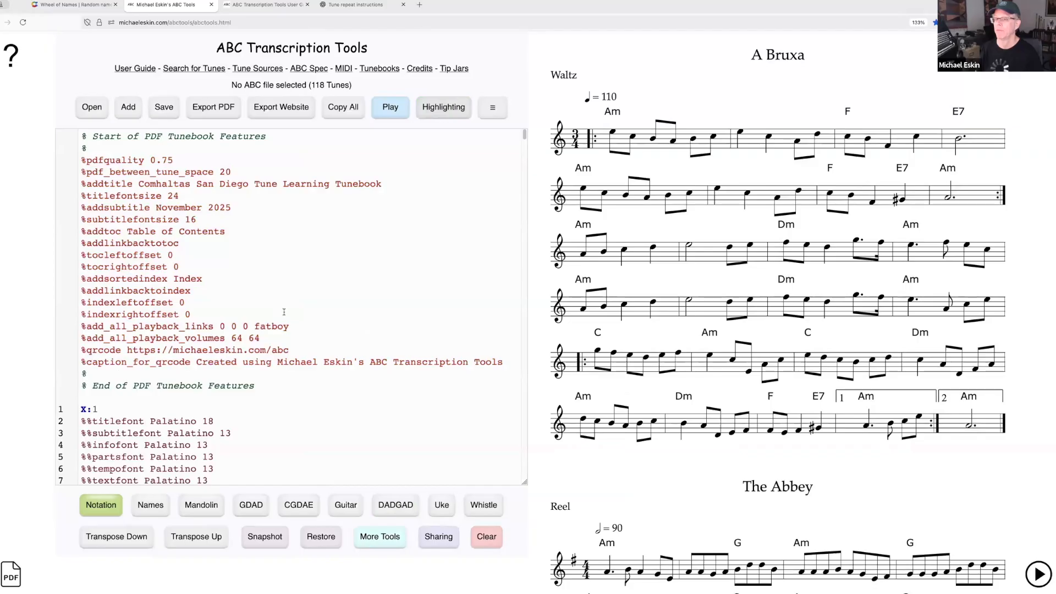
Step: Review the default syntax colours in the PDF tunebook header and the first few tunes
scroll(274, 321, down, 10)
scroll(274, 321, up, 10)
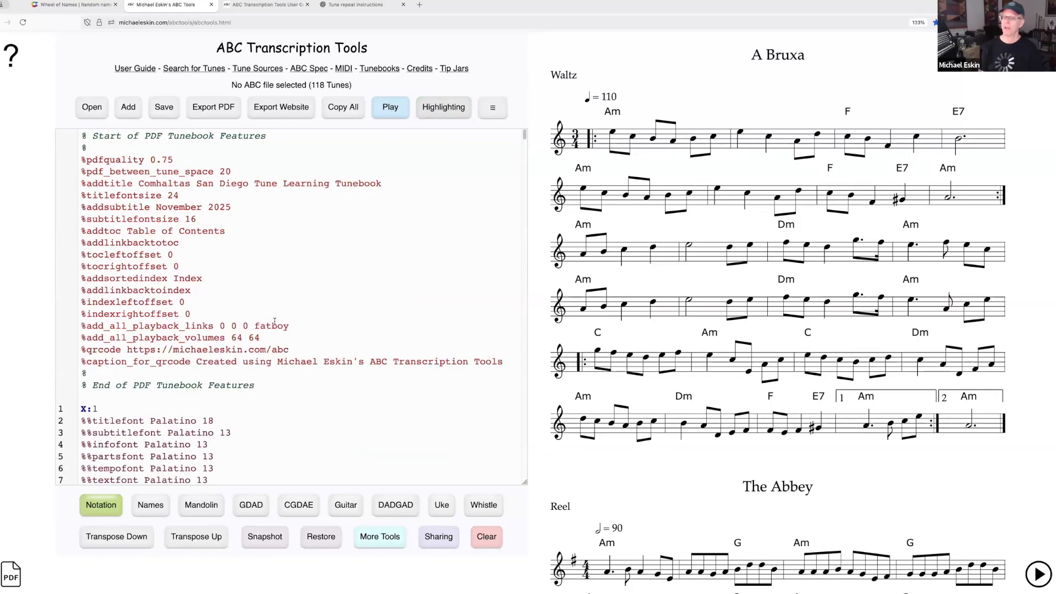
scroll(274, 321, down, 3)
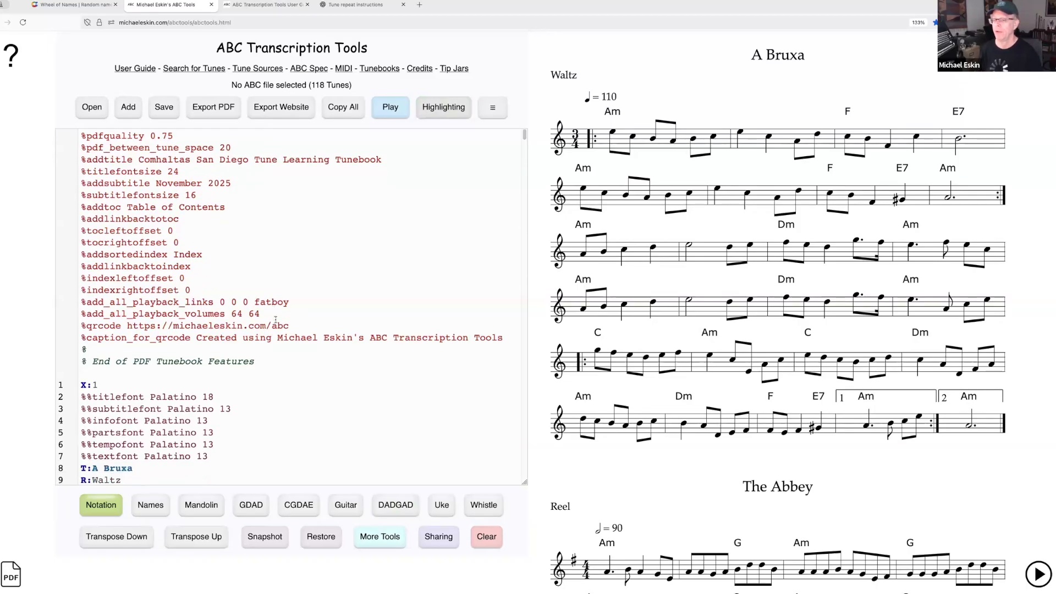
scroll(318, 301, up, 3)
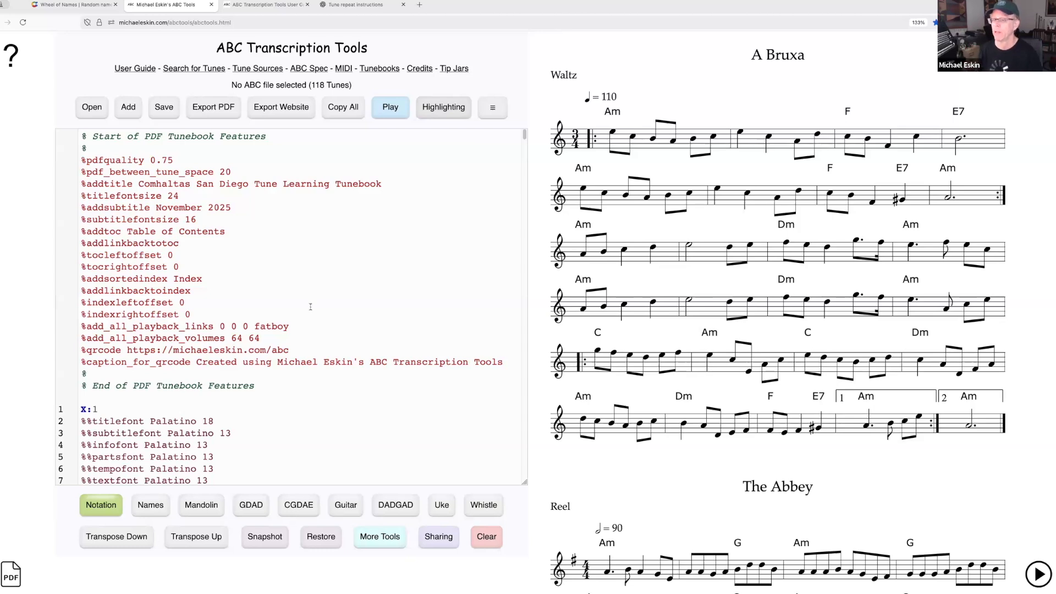
scroll(324, 291, down, 10)
scroll(342, 276, down, 5)
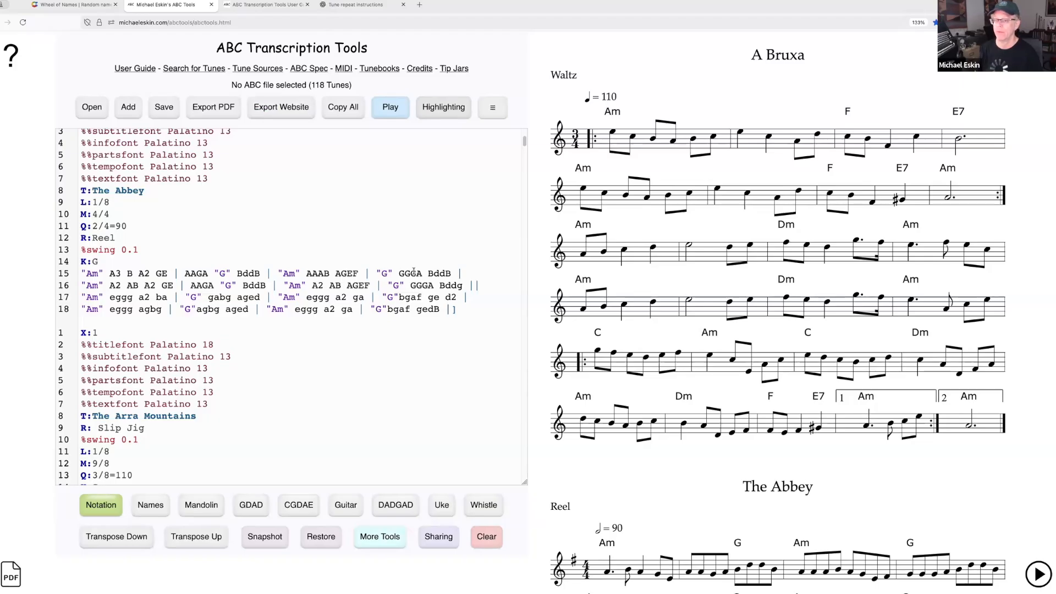
Step: Switch to the Wheel of Names page, spin the topic wheel and remove the drawn Export Website entry
click(85, 6)
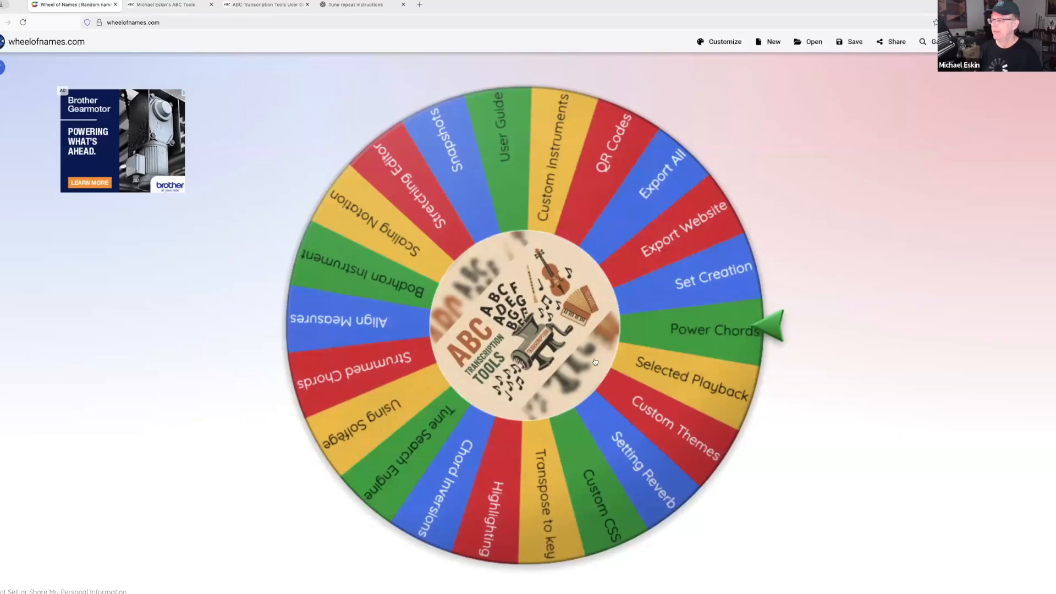
click(529, 325)
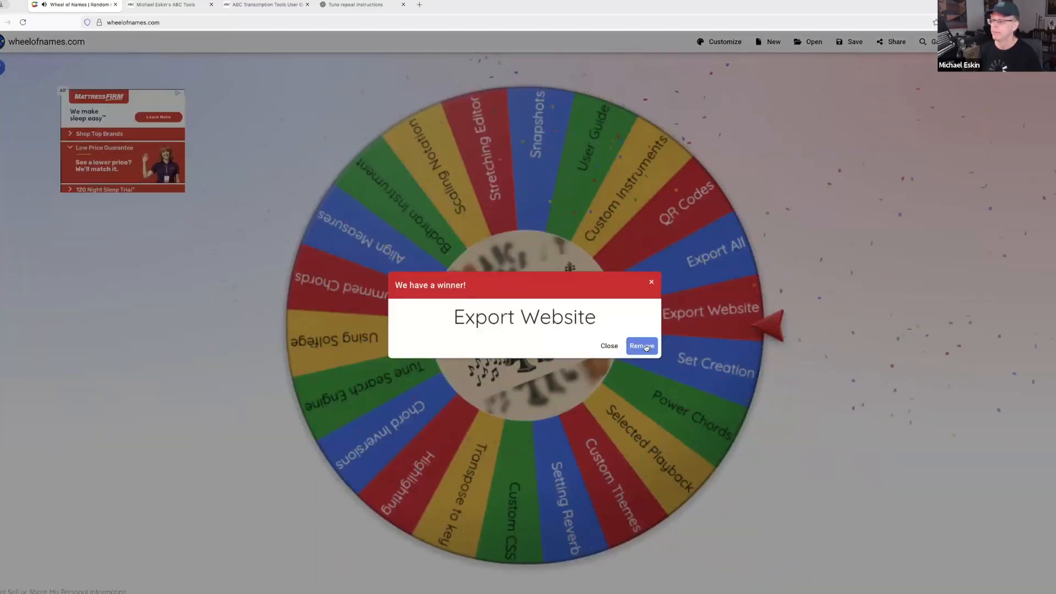
click(646, 347)
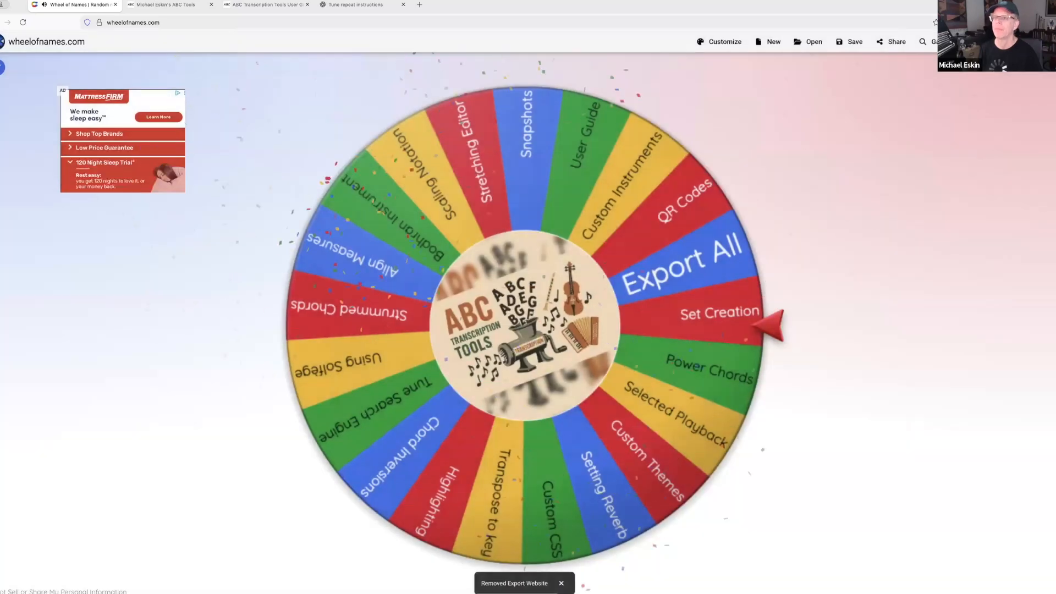
Step: Switch to ABC Transcription Tools, clear the tunebook and add the example tunes Cooley's, The Kesh and Alexander's
click(165, 5)
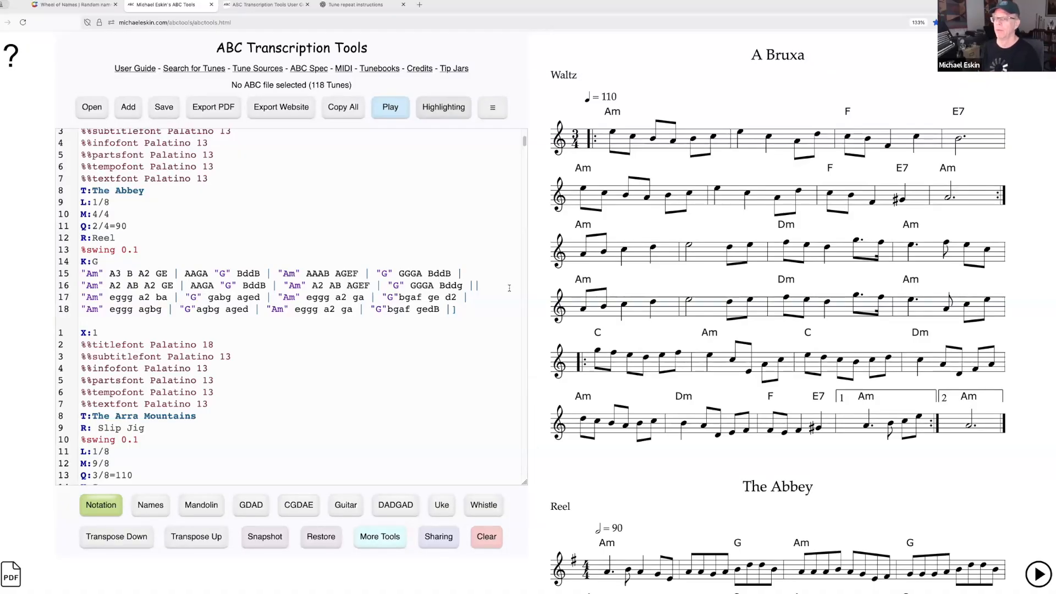
click(486, 536)
key(Return)
click(127, 105)
click(448, 303)
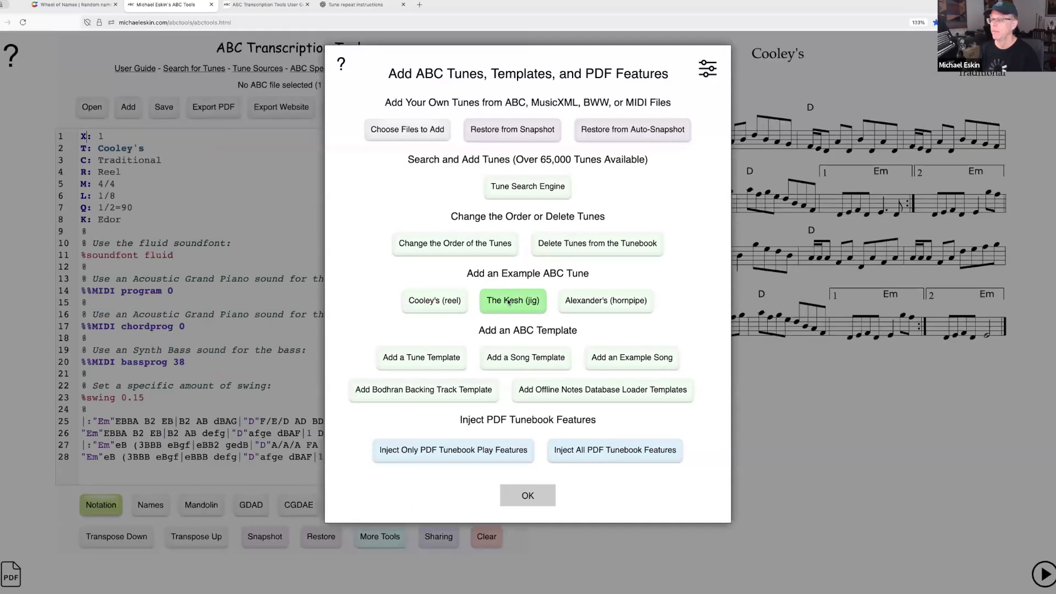
click(509, 302)
click(616, 299)
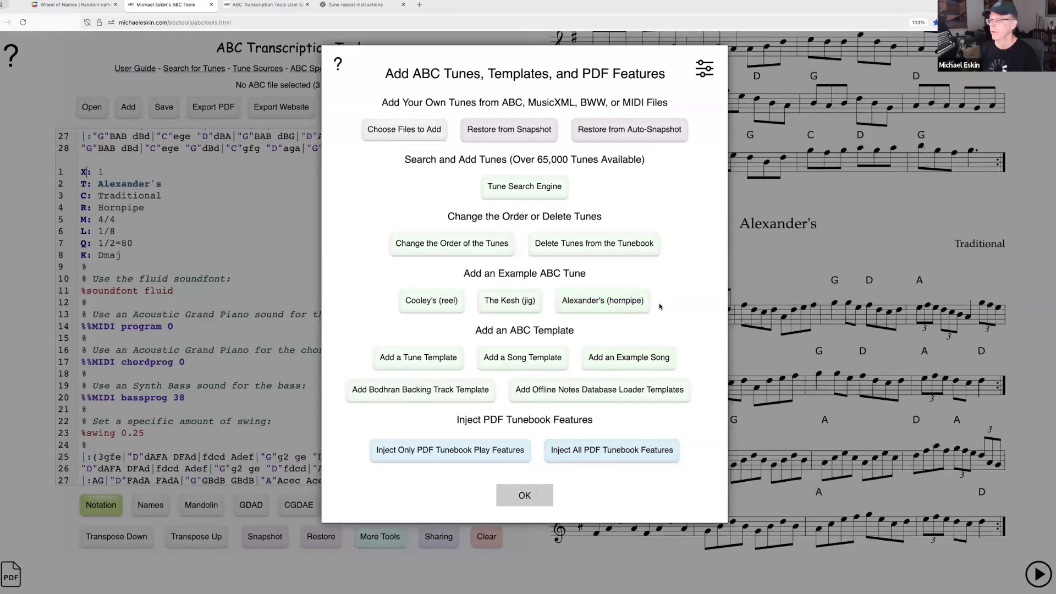
key(Return)
scroll(659, 306, up, 9)
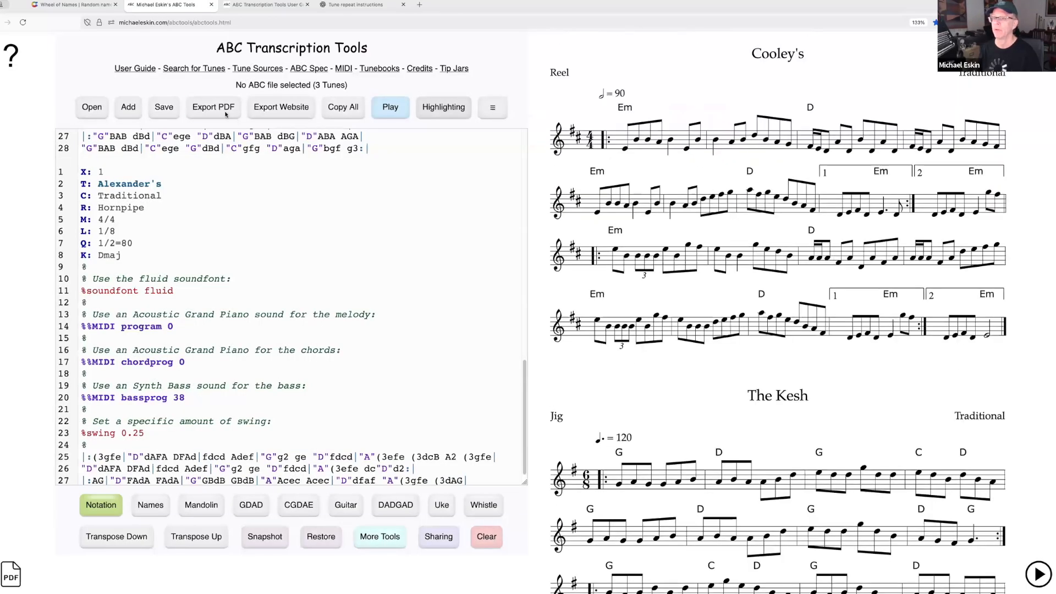
Step: Export the three tunes as a PDF tunebook with the Multiple Tunes per Page layout, named Cooley's Set.pdf
click(218, 108)
click(464, 203)
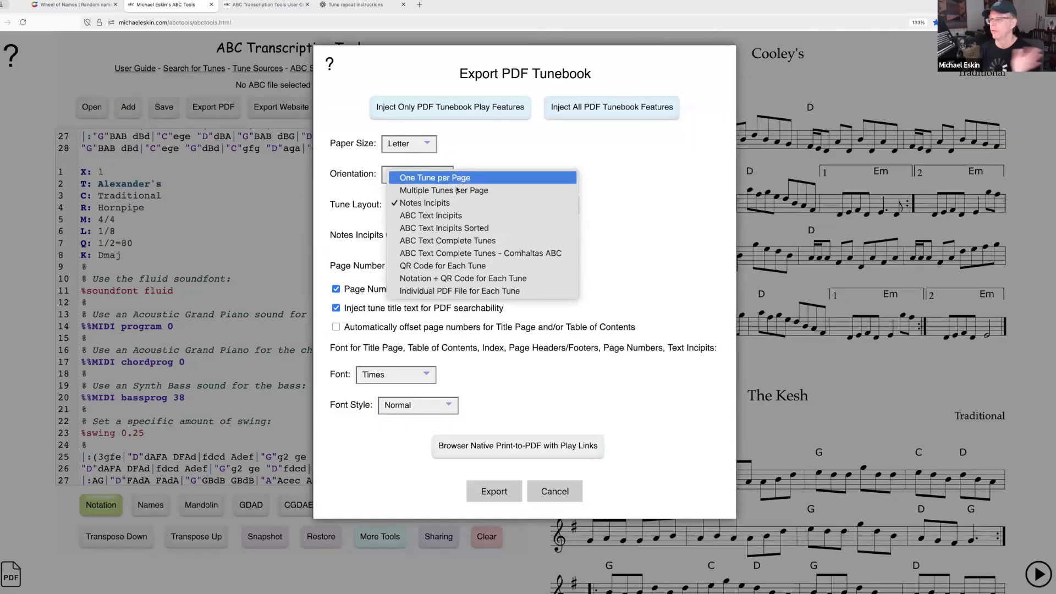
click(457, 191)
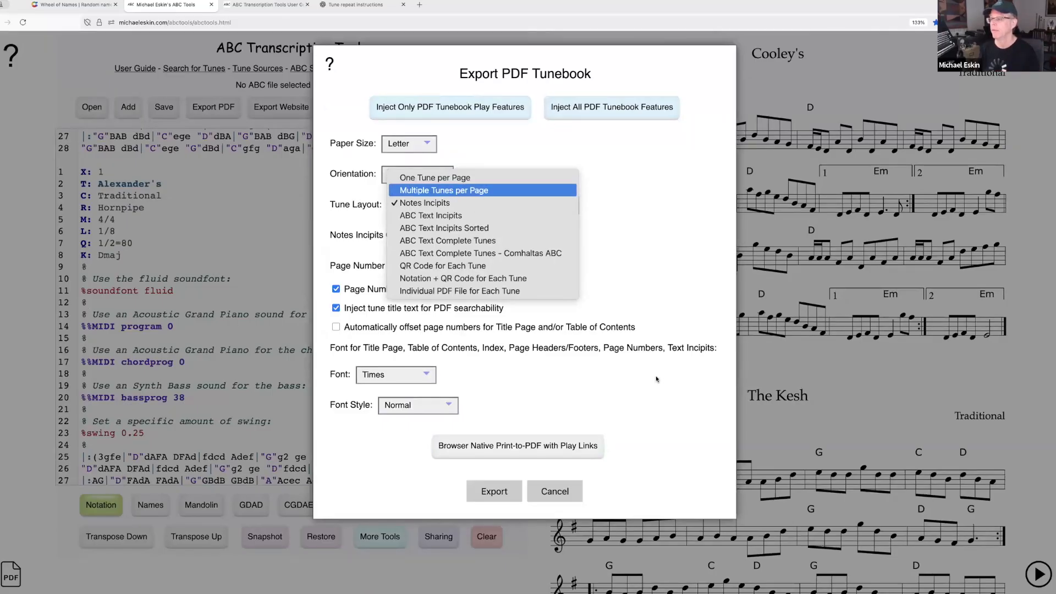
click(490, 491)
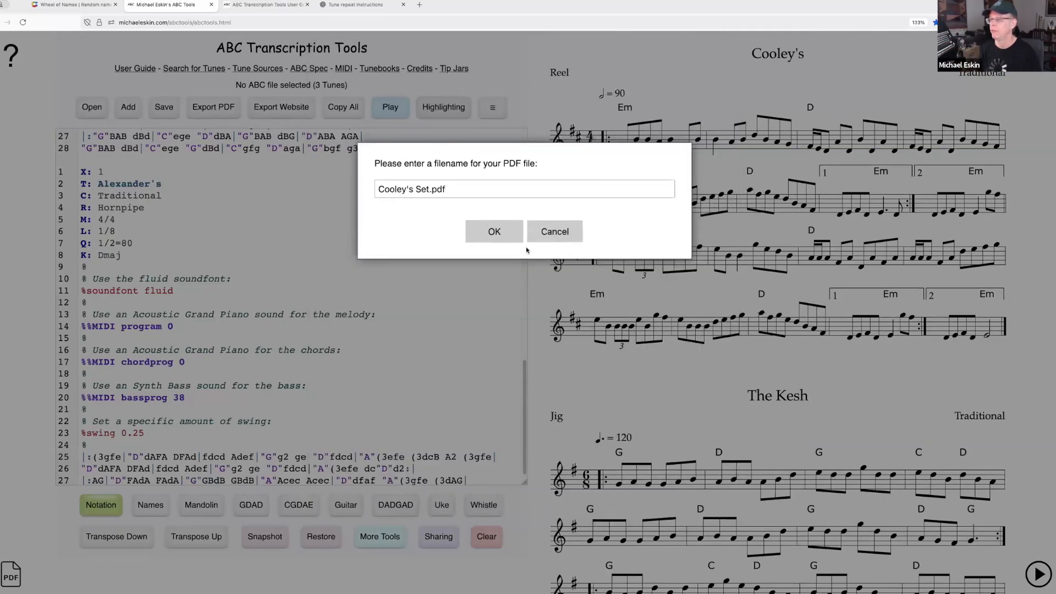
click(512, 232)
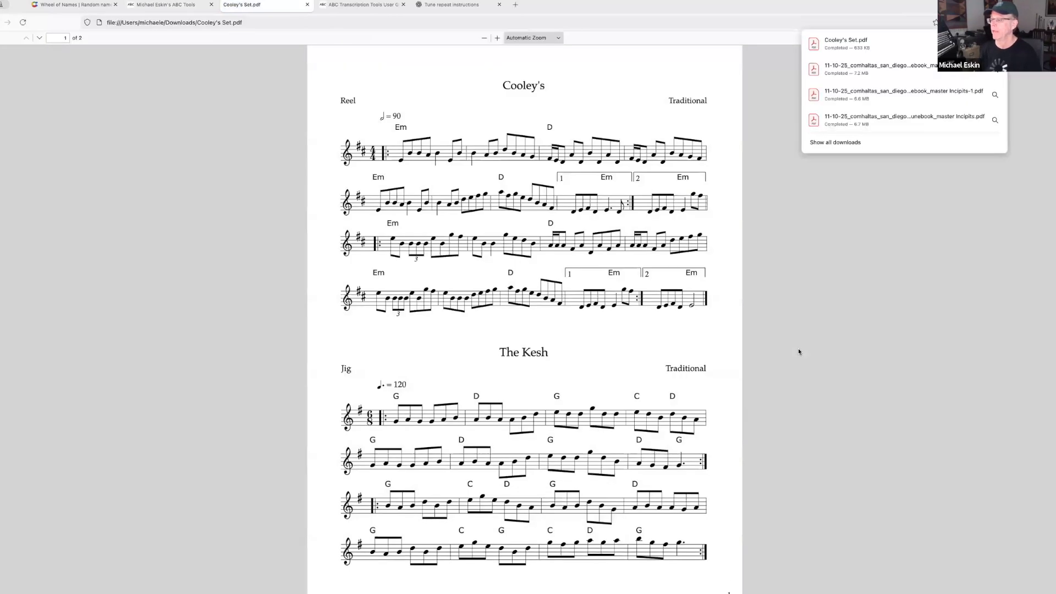
Step: Look through the notation pages of the exported Cooley's Set PDF and close it
scroll(594, 441, down, 3)
scroll(595, 441, down, 3)
scroll(651, 444, up, 6)
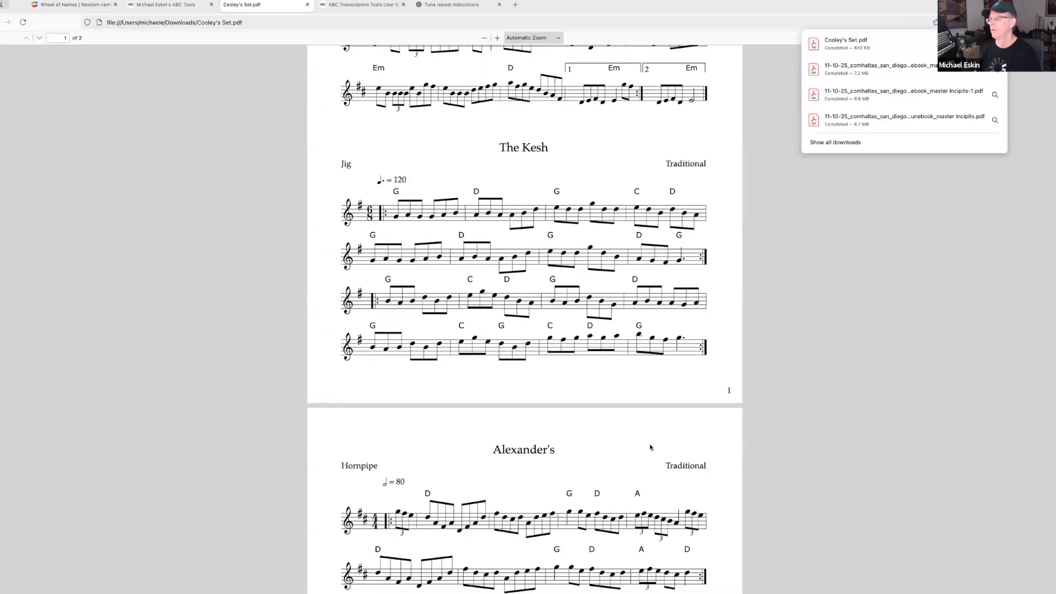
scroll(663, 443, up, 1)
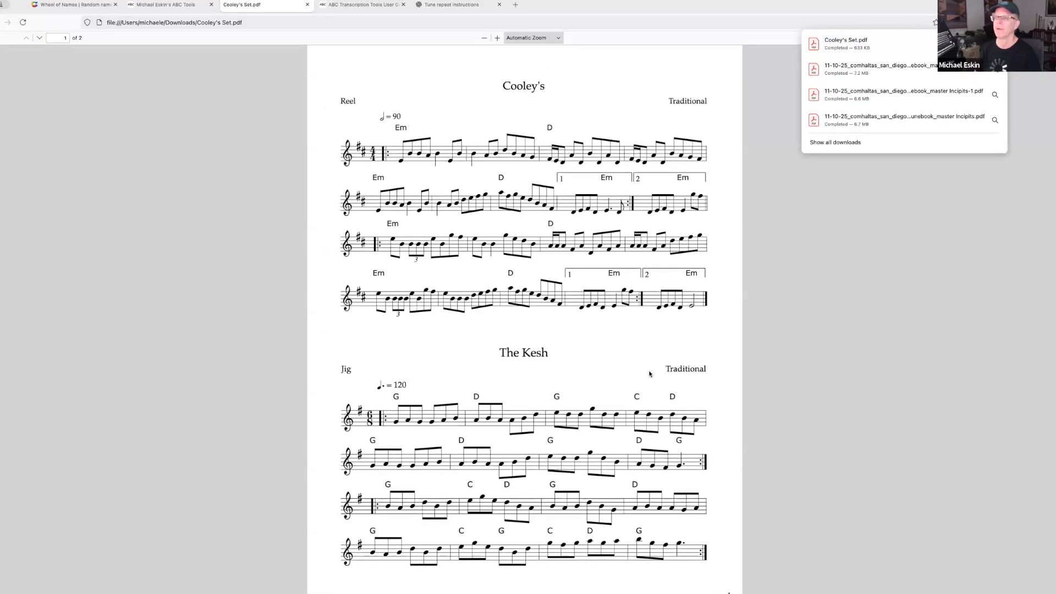
click(307, 5)
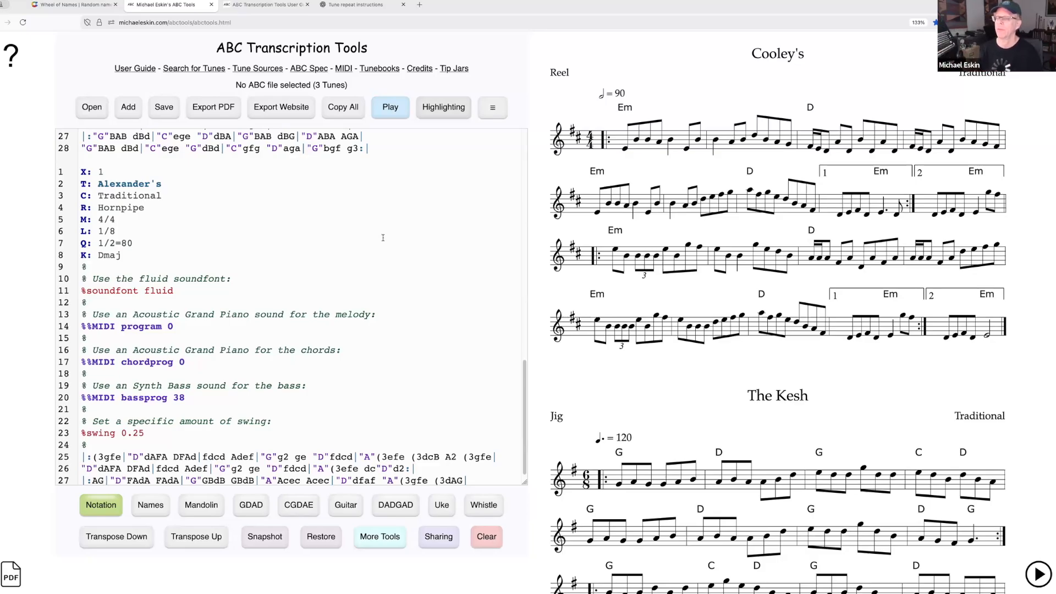
Step: Open the Export Website options, view their User Guide section and close the guide
click(288, 112)
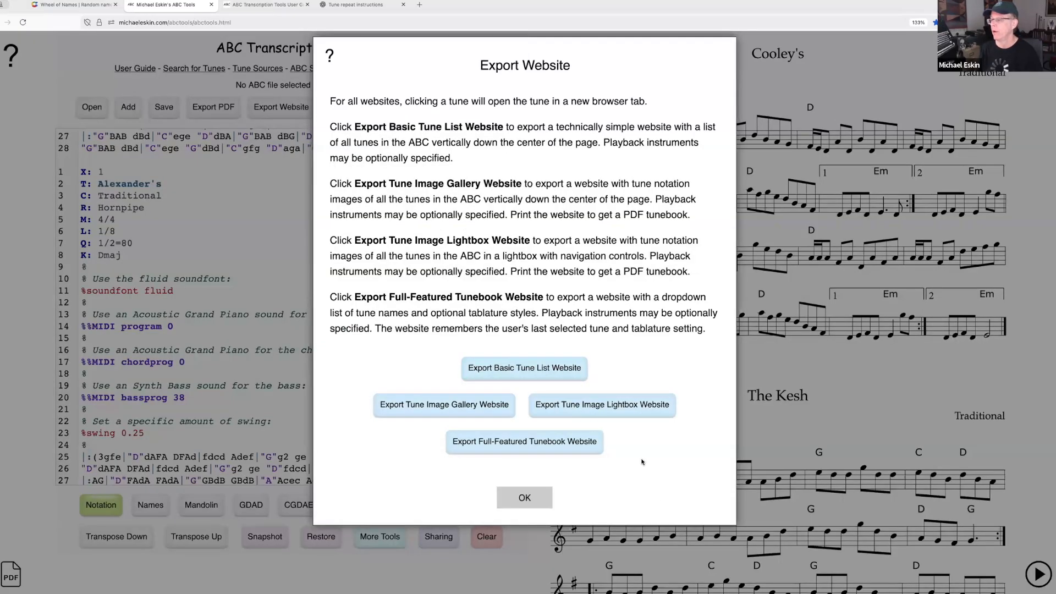
click(329, 56)
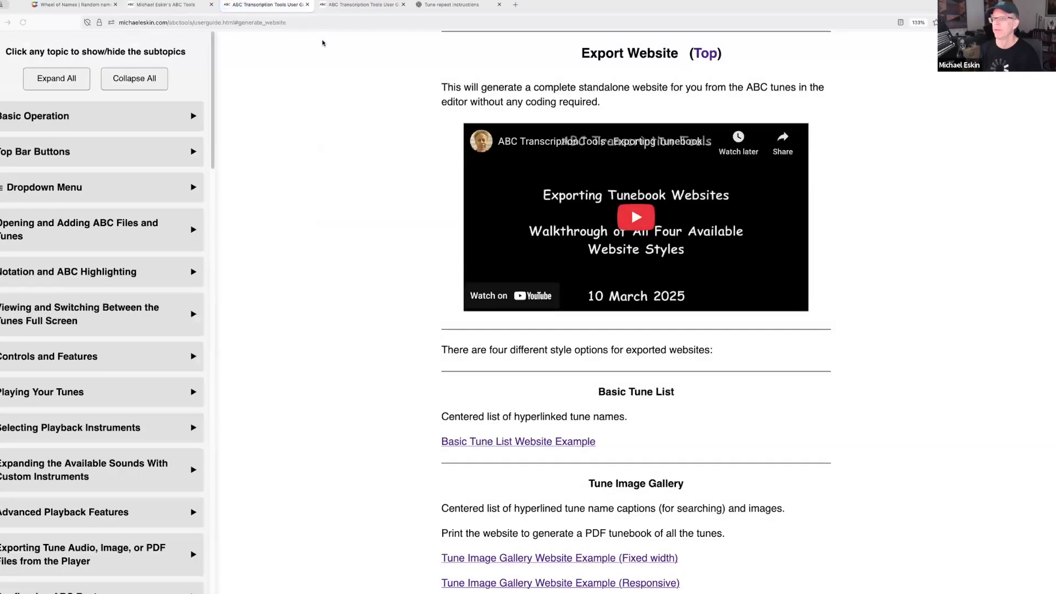
click(309, 4)
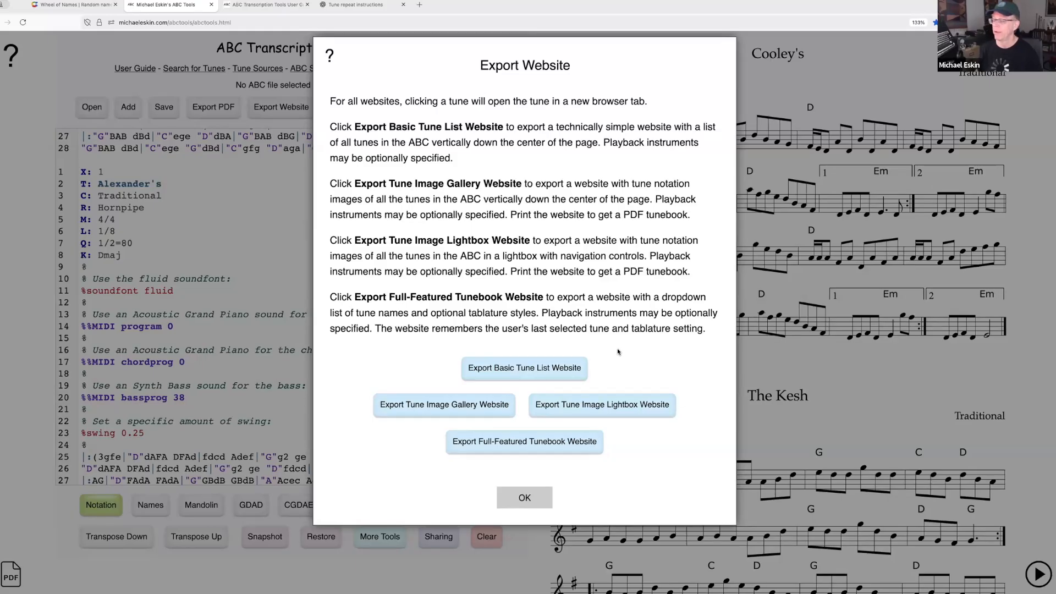
Step: Set up a Basic Tune List website export titled Demo Website with the subtitle Example Tunes
click(536, 369)
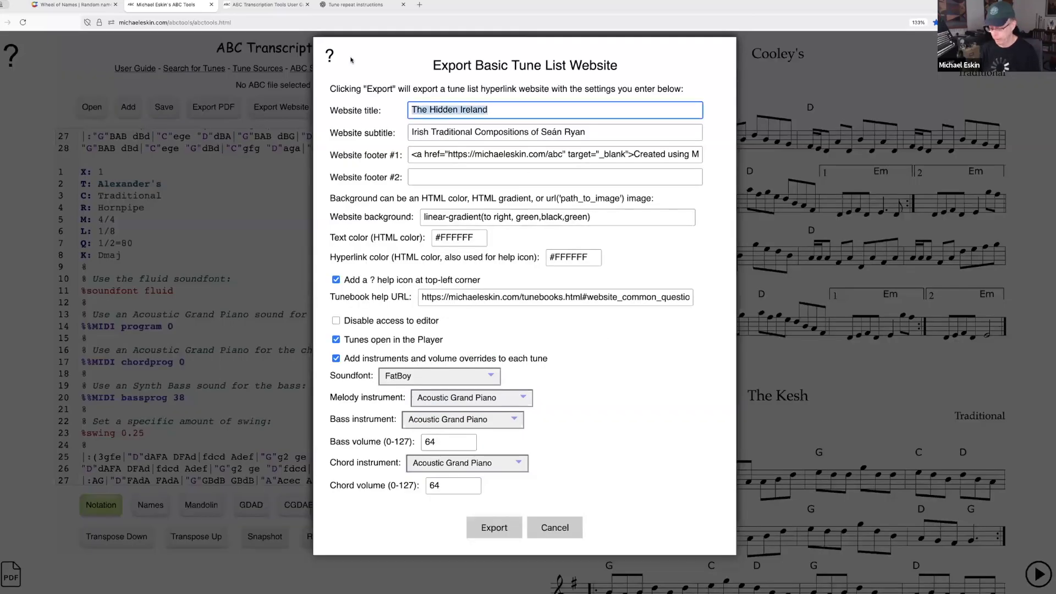
text(Dem)
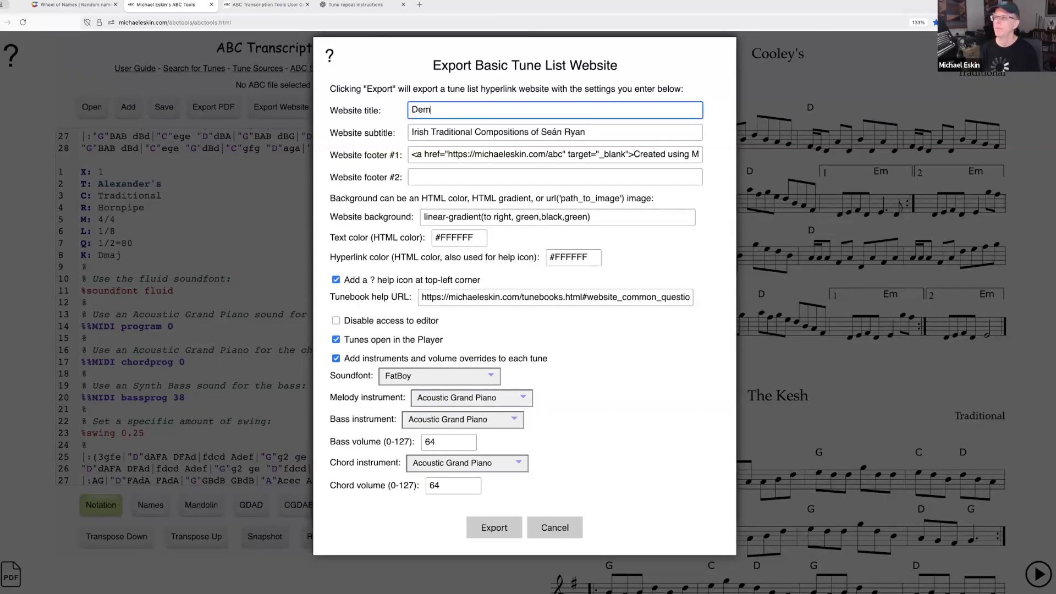
text(o Website)
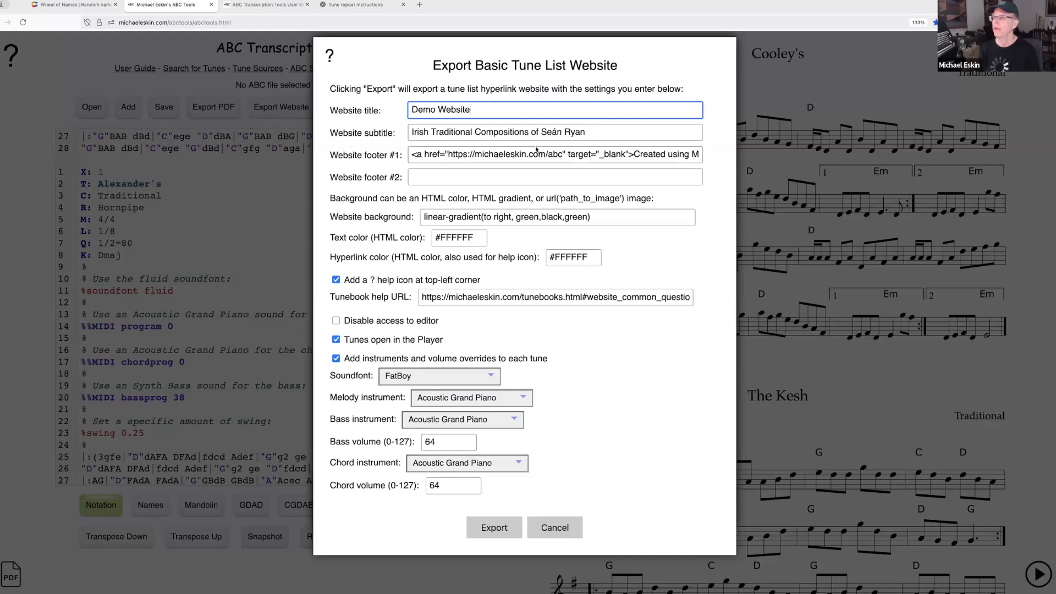
key(Tab)
text(xample Tunes)
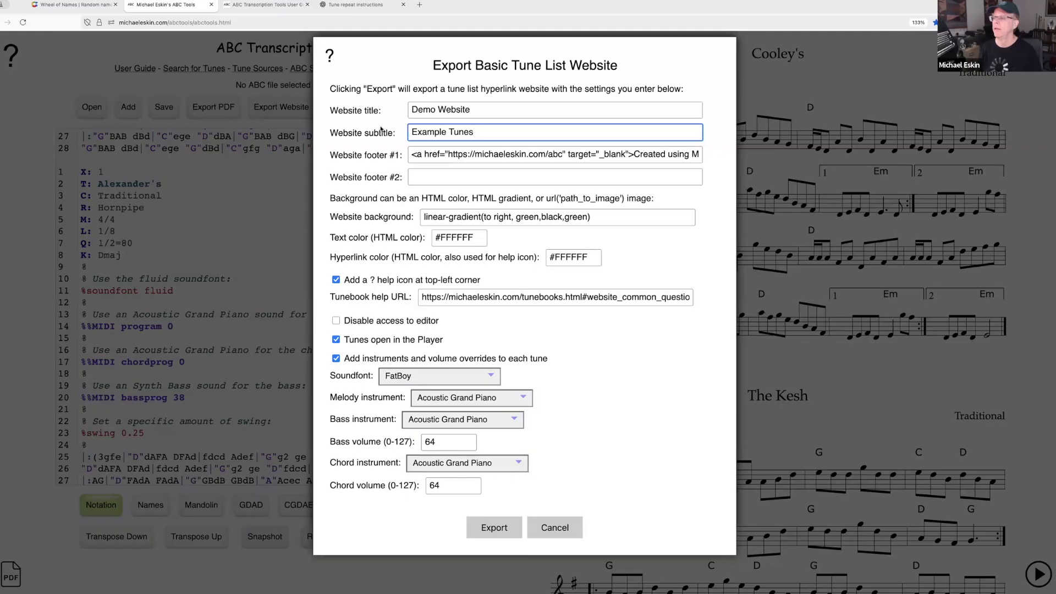
Step: Check the website export help, then export the basic tune list website as abctools_website_demo_1.html
click(329, 62)
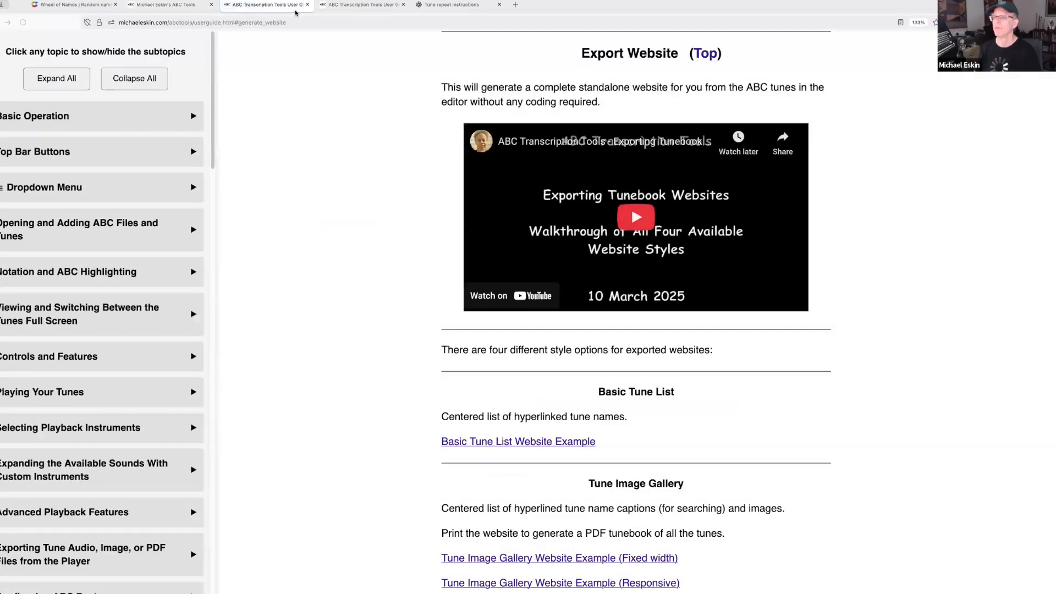
click(306, 4)
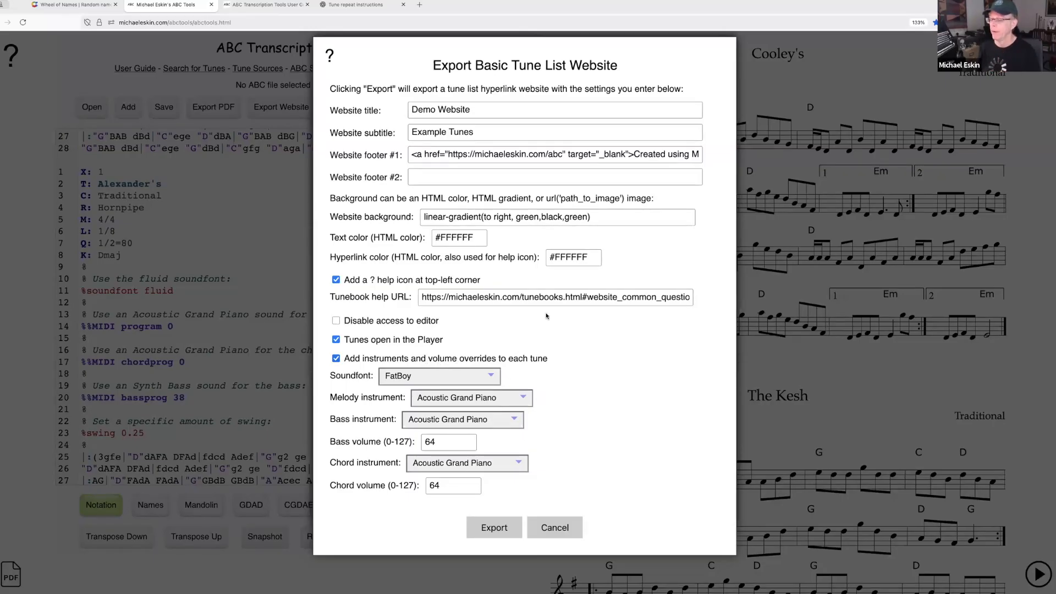
click(488, 529)
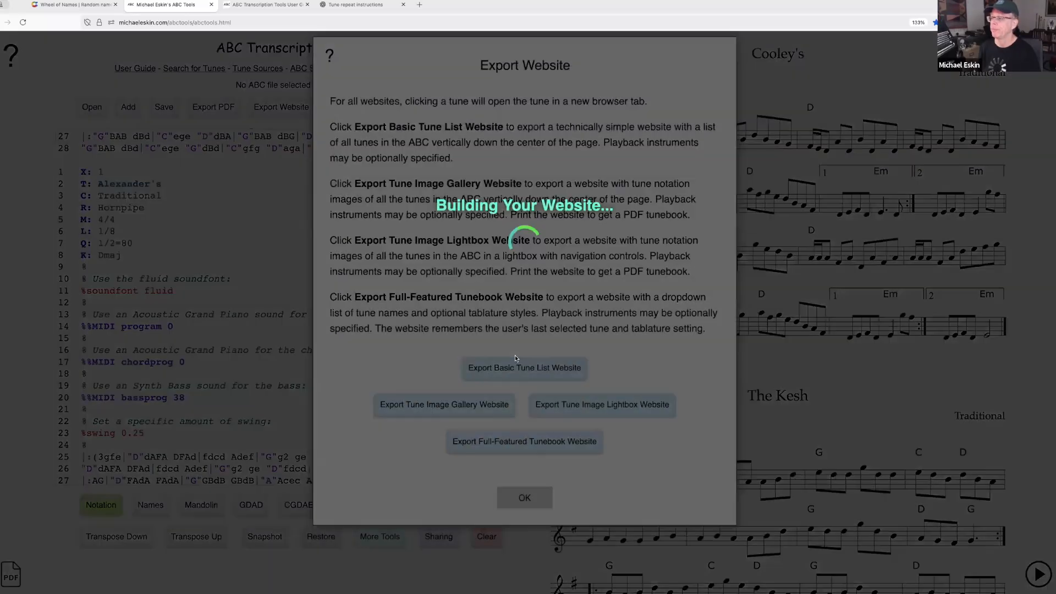
click(448, 189)
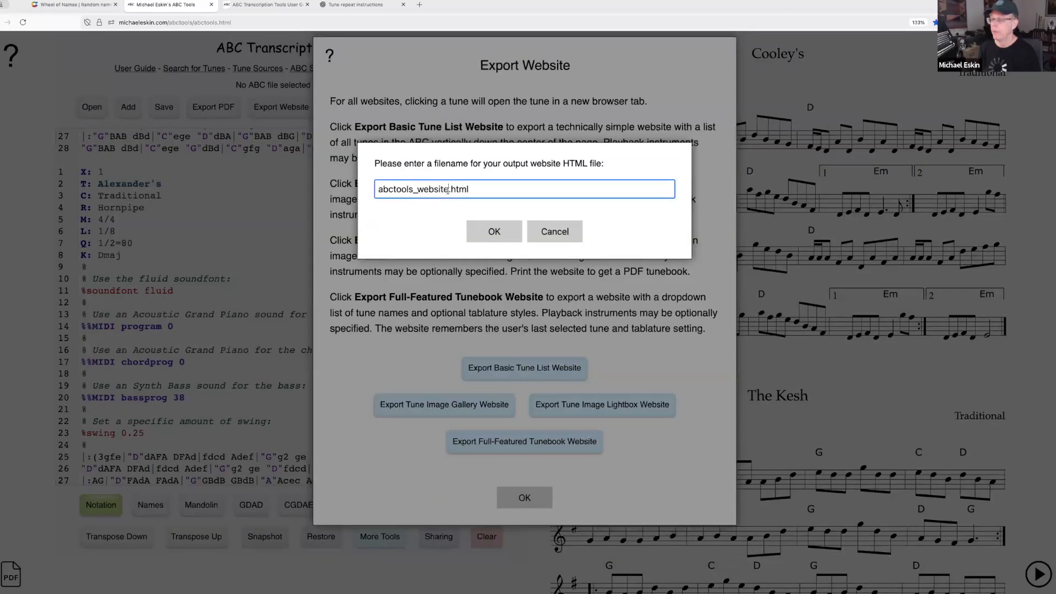
text(_demo_1)
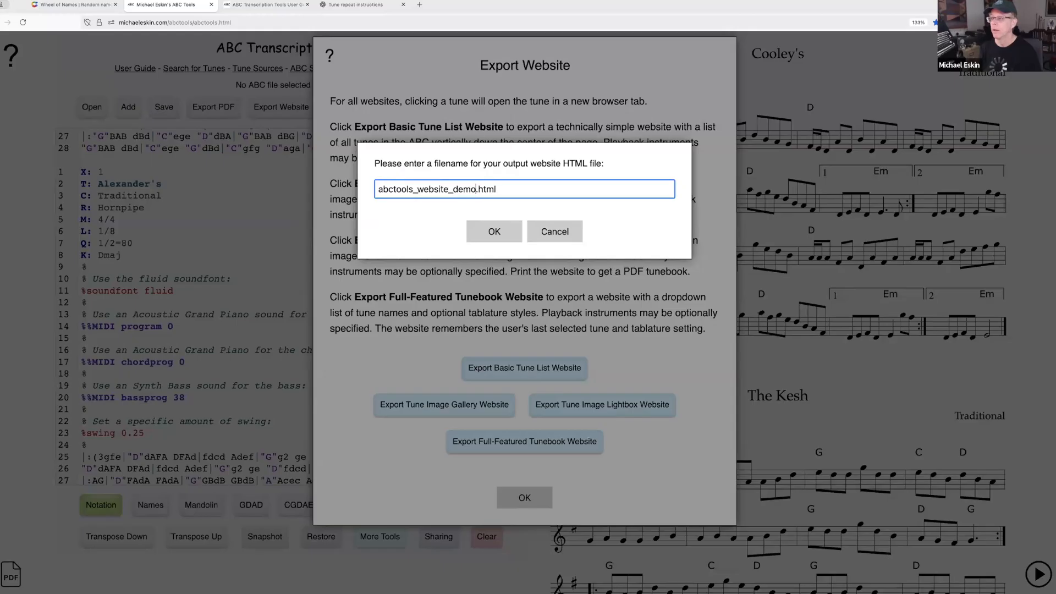
key(Return)
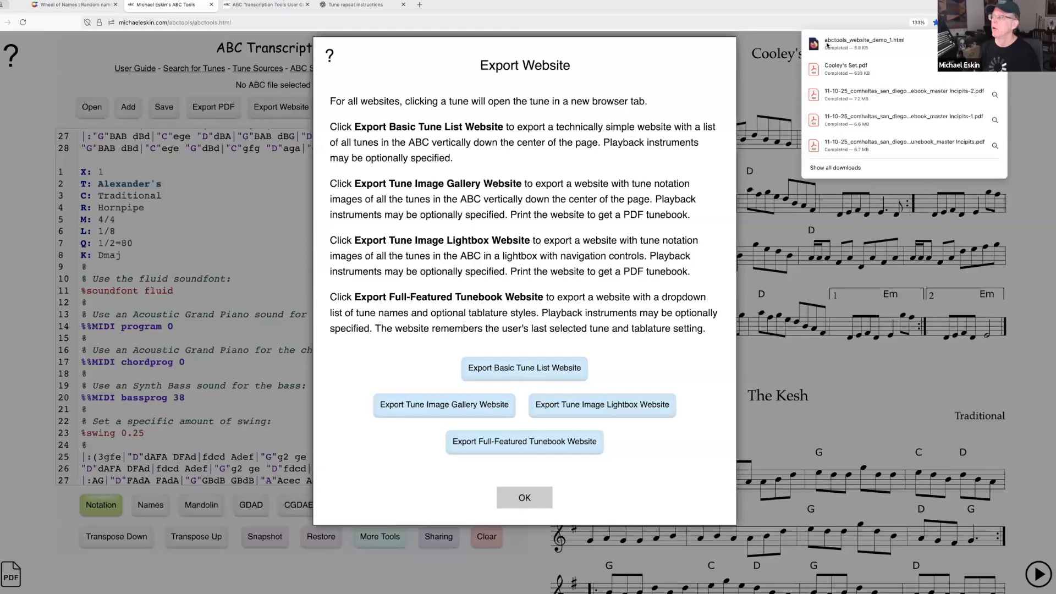
Step: Open the exported demo website, play The Kesh briefly from its tune list and close the player page
click(845, 41)
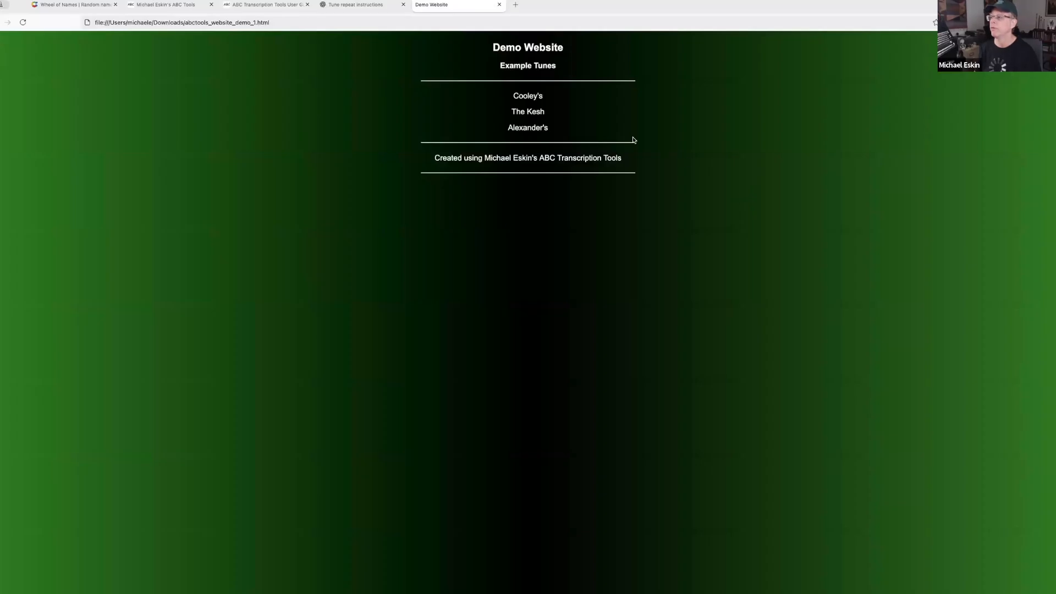
click(534, 112)
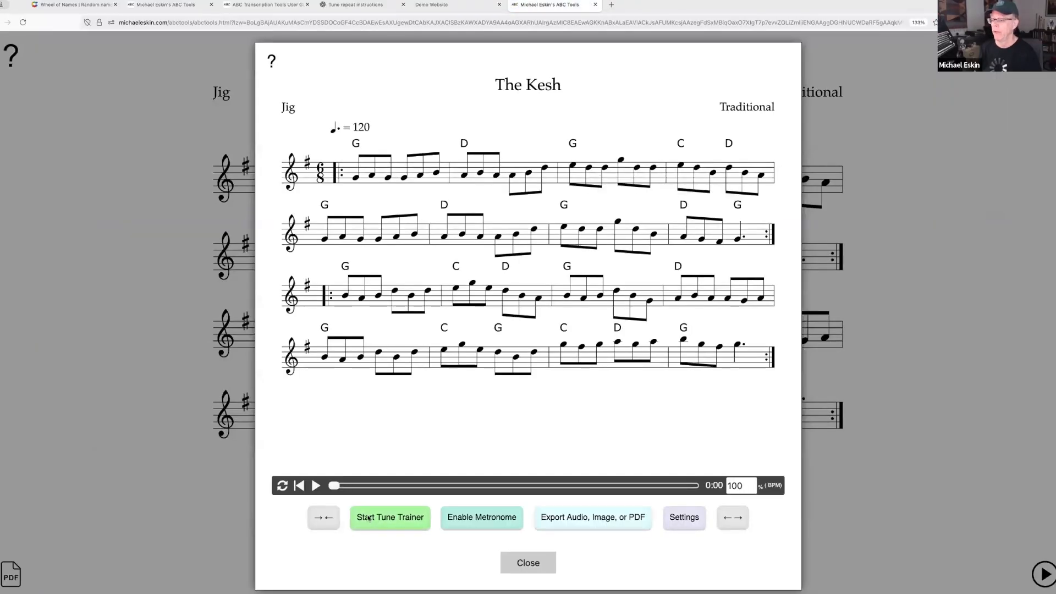
click(316, 485)
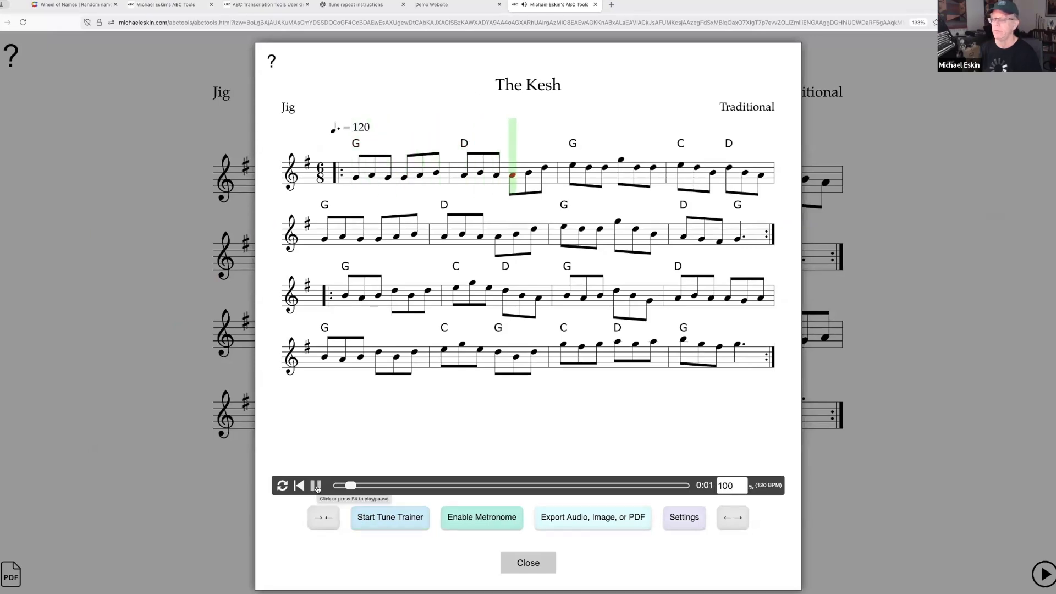
click(316, 486)
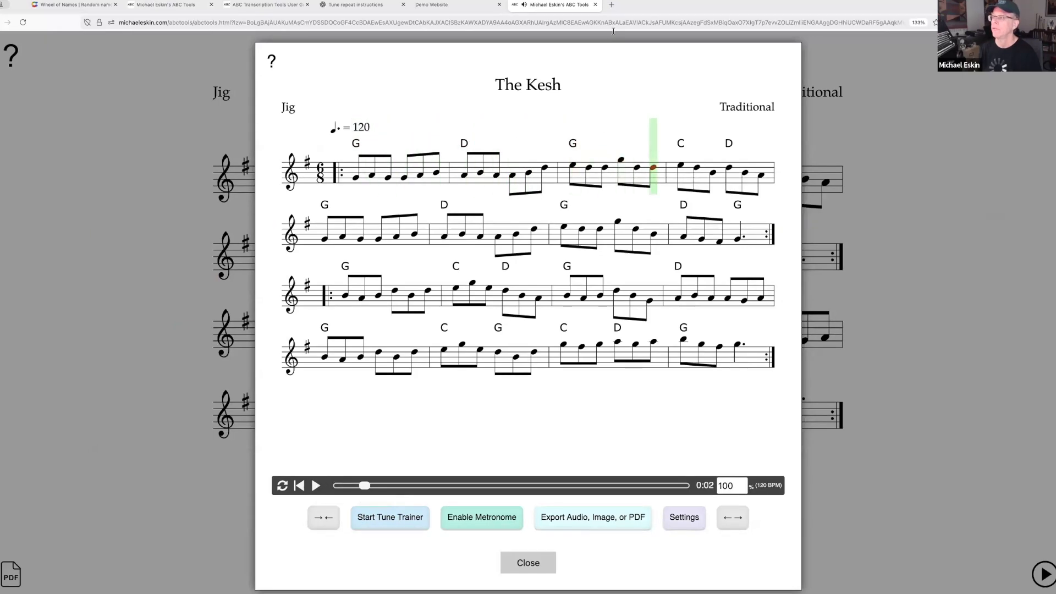
click(595, 4)
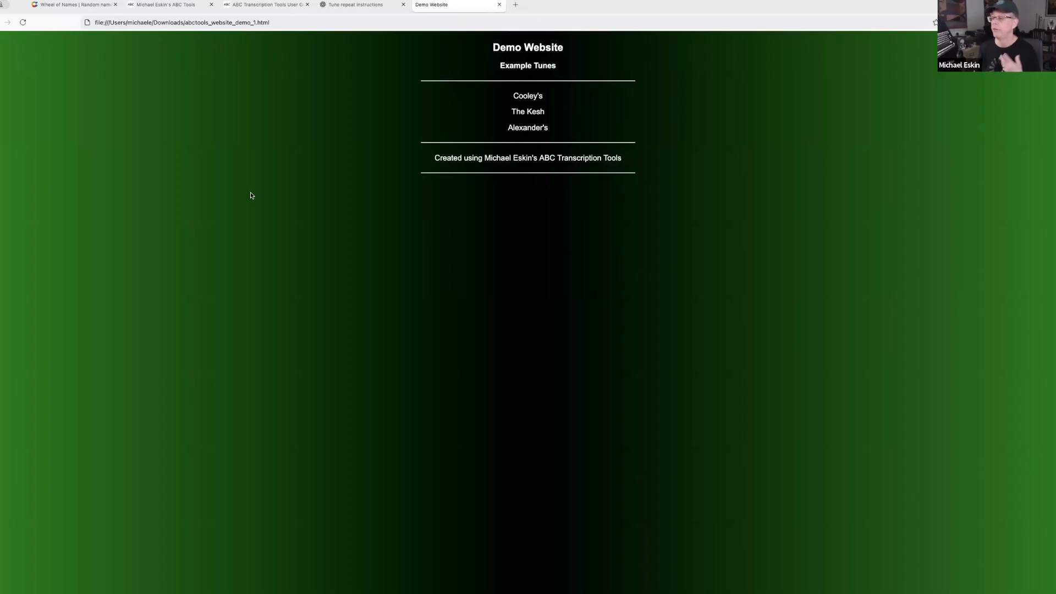
Step: View the page source of the exported demo website and enlarge its text
right_click(274, 226)
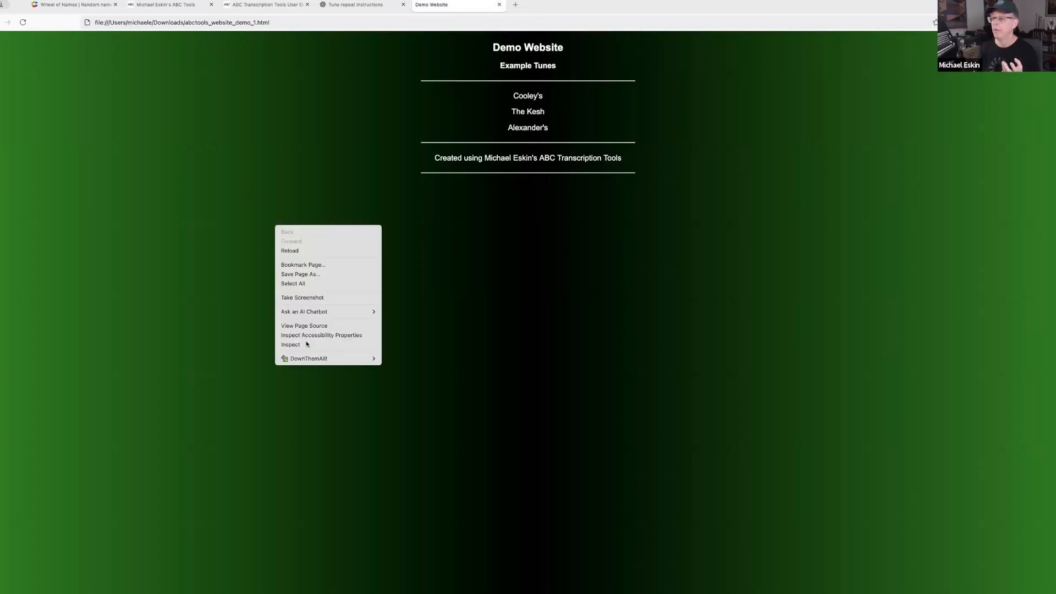
click(323, 325)
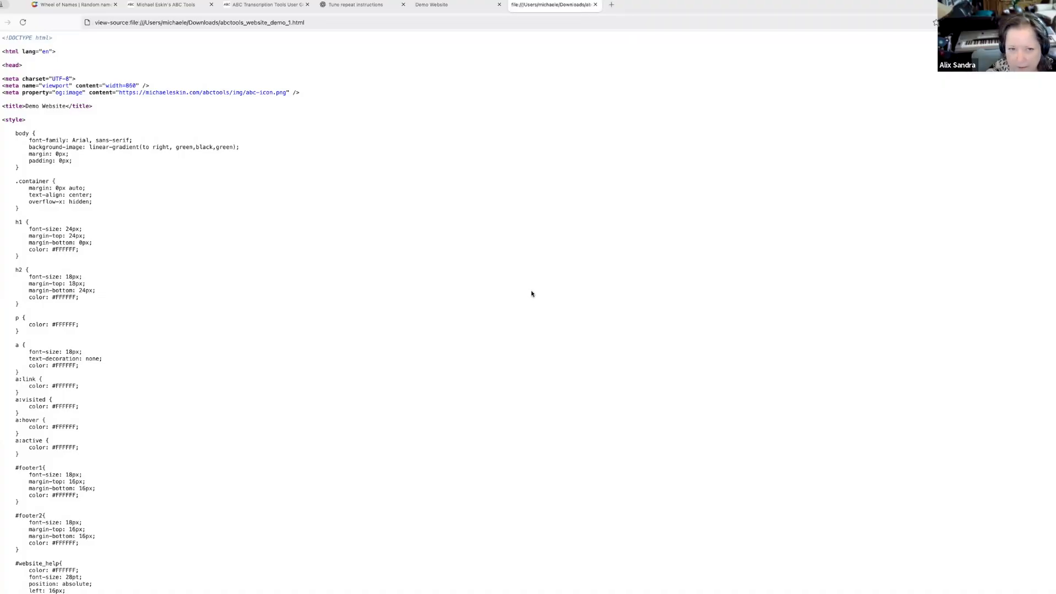
key(super+equal)
key(super+equal)
key(super+equal)
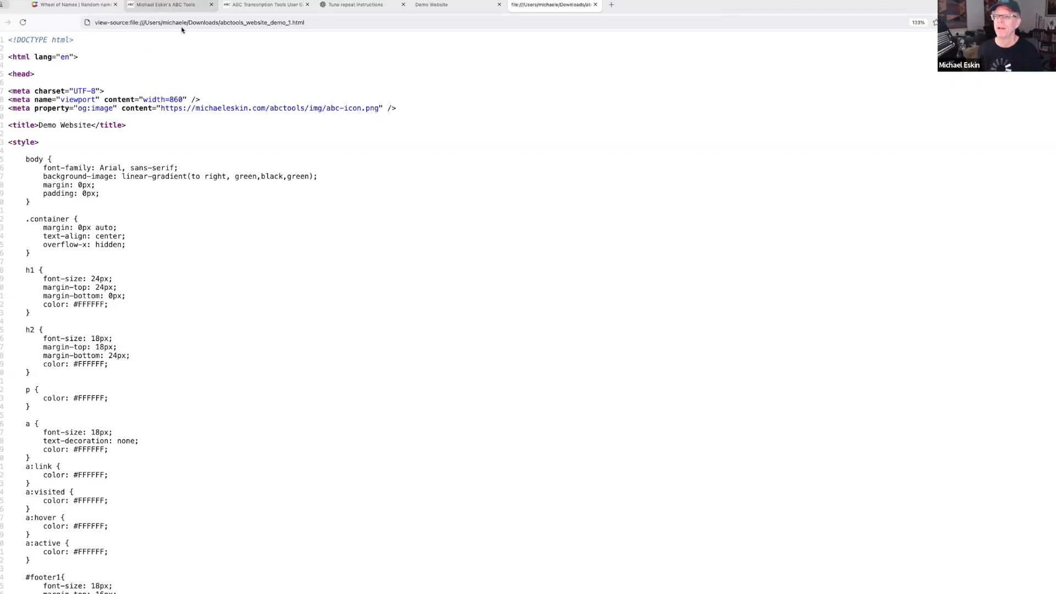
Step: Briefly return to the Export Website options, then examine the demo website source down to its body and tune data script
click(180, 5)
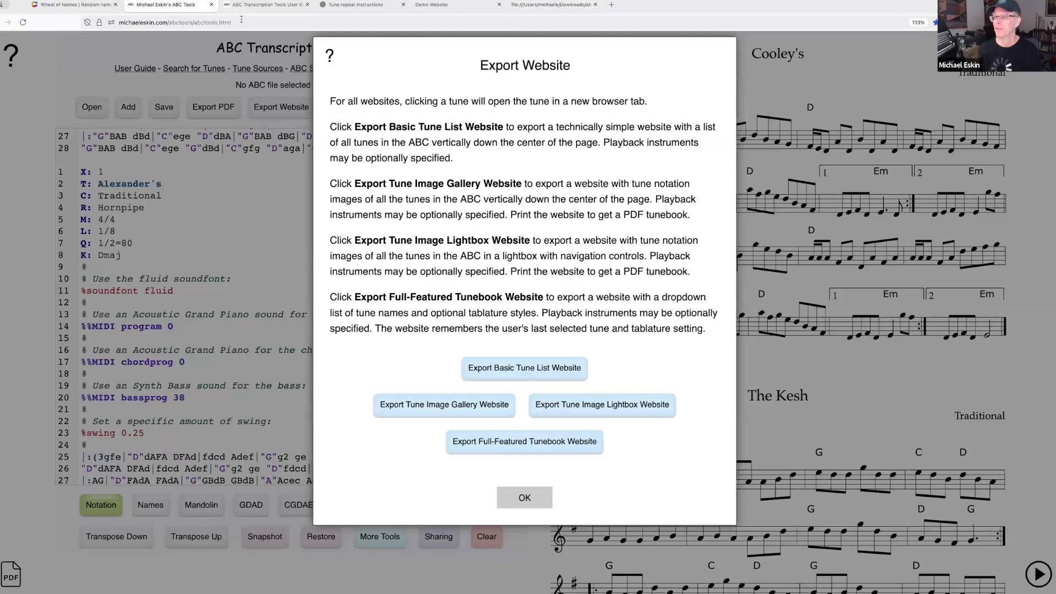
click(523, 3)
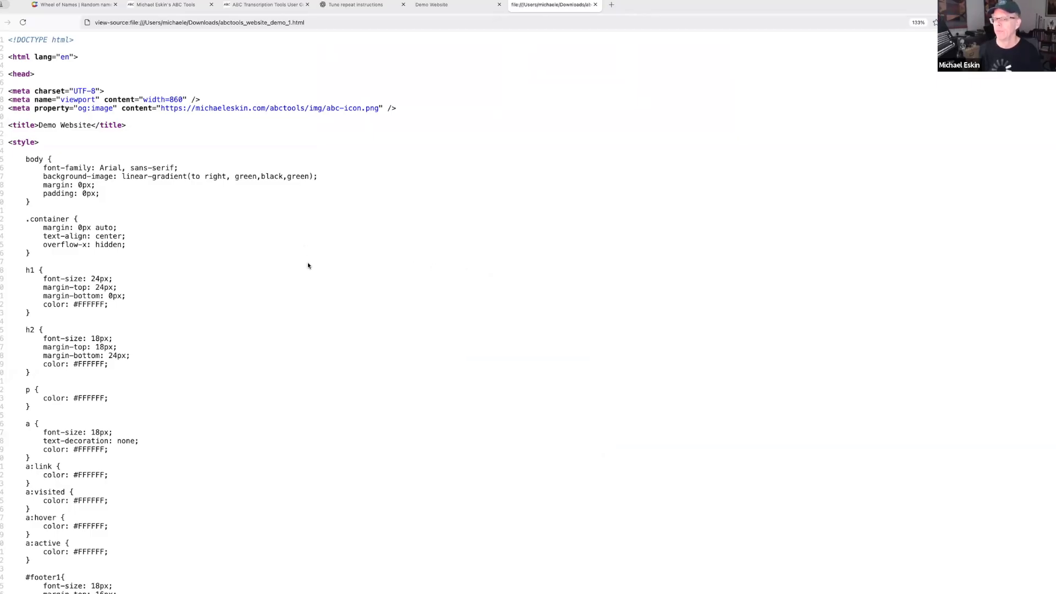
scroll(317, 275, down, 1)
scroll(318, 274, down, 15)
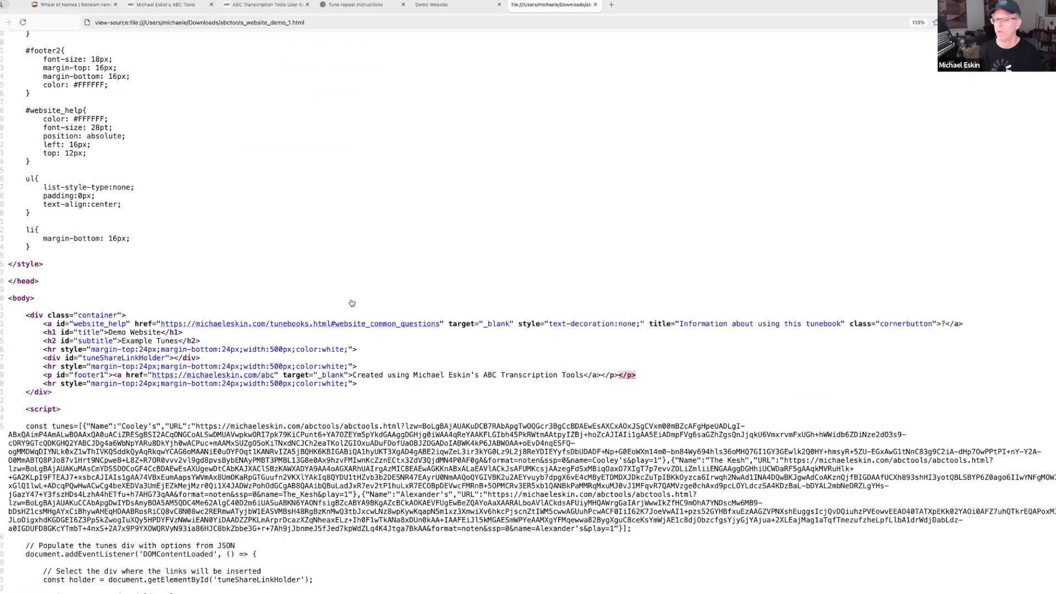
Step: Examine the rest of the demo website's source, including its tune list script, then close the source view and the demo website
scroll(415, 304, down, 10)
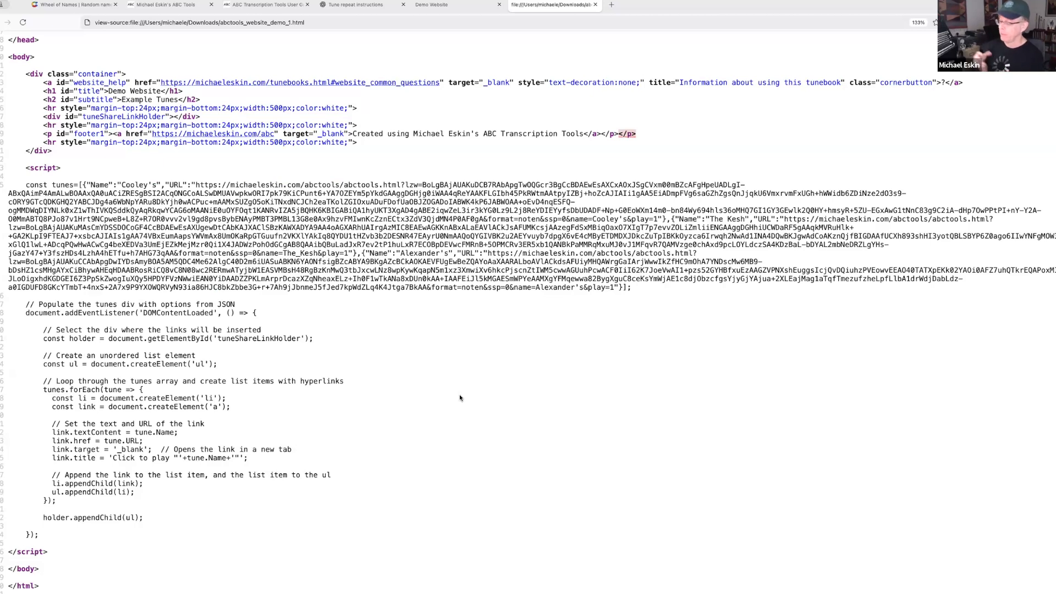
scroll(460, 397, up, 1)
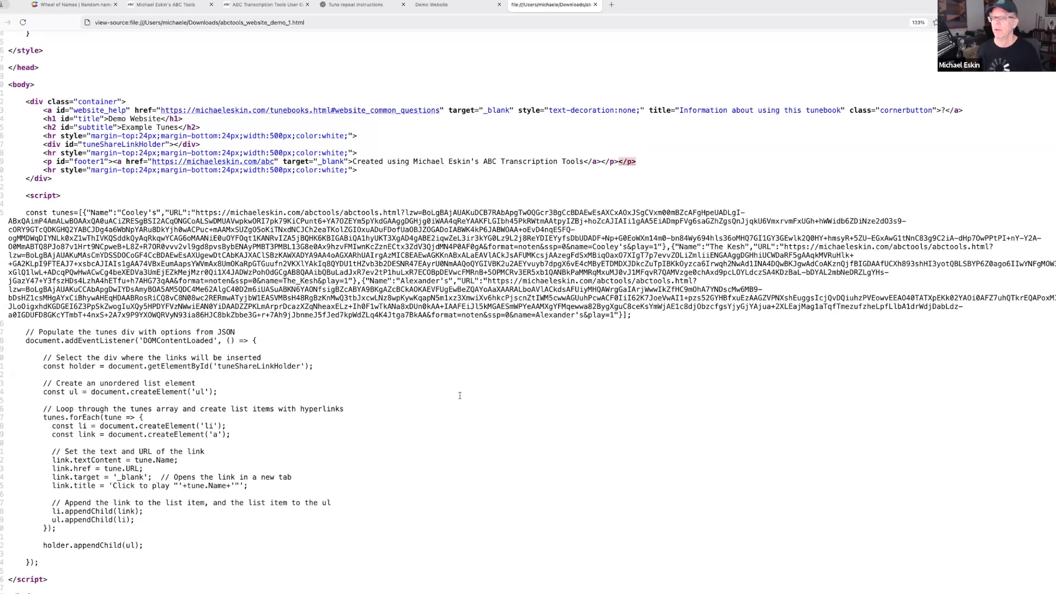
scroll(460, 395, up, 15)
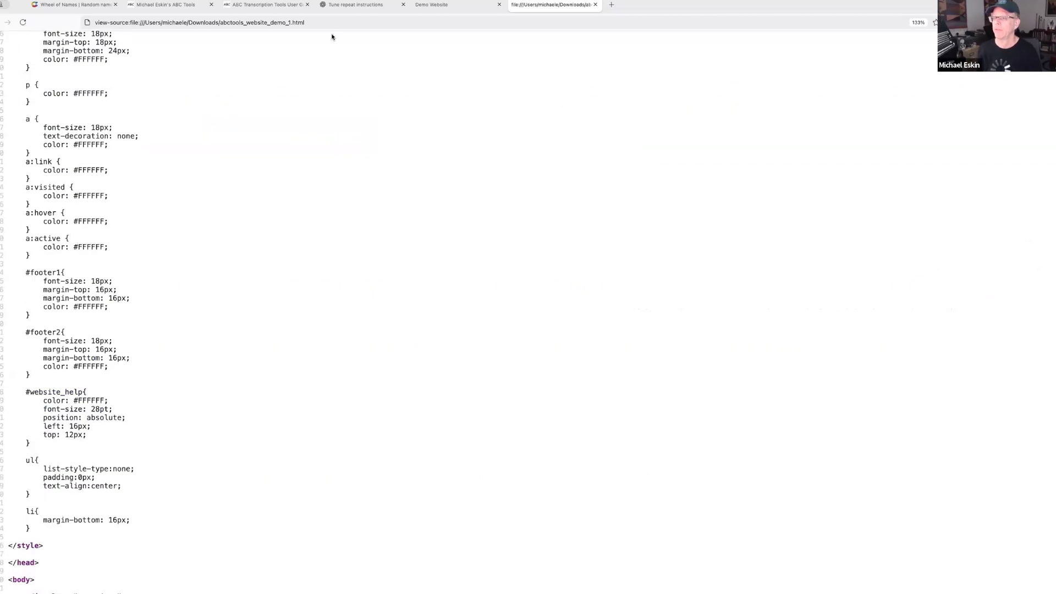
click(594, 5)
click(499, 4)
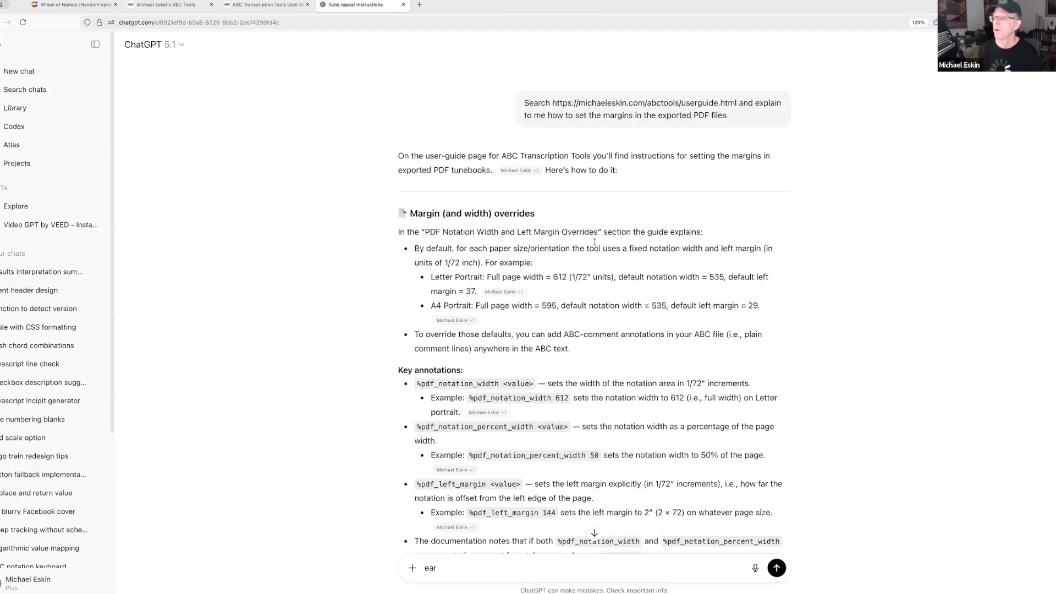
Step: Export a full-featured tunebook website titled Demo Website Full Featured from ABC Transcription Tools, using the filename abctools_website_demo_1.html
click(165, 5)
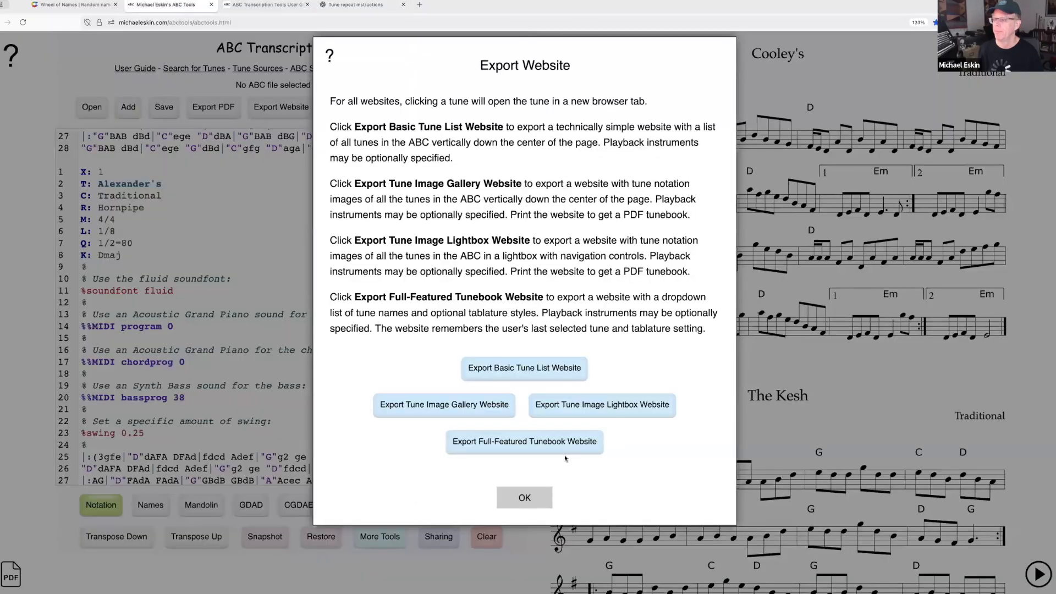
click(534, 445)
click(478, 106)
text(Full Featured)
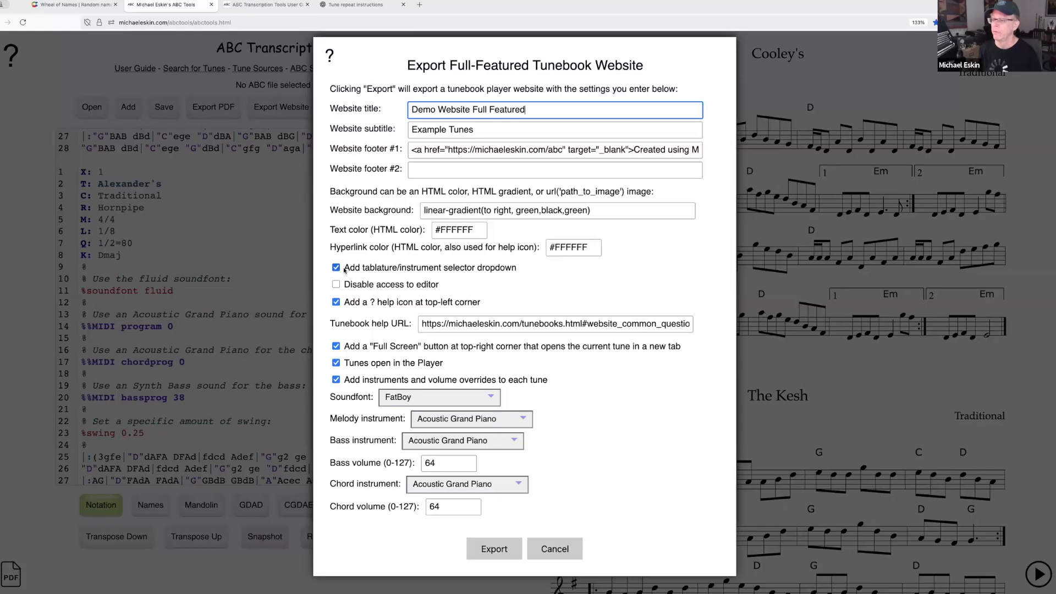
click(503, 555)
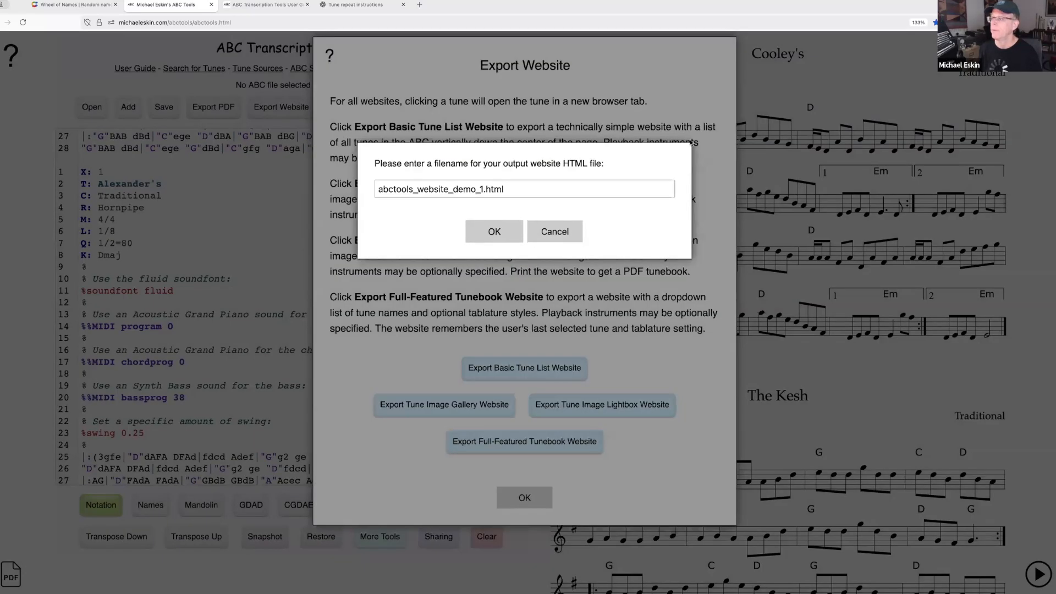
key(Return)
Step: Open the exported full-featured website, select Cooley's and start playing it
click(886, 39)
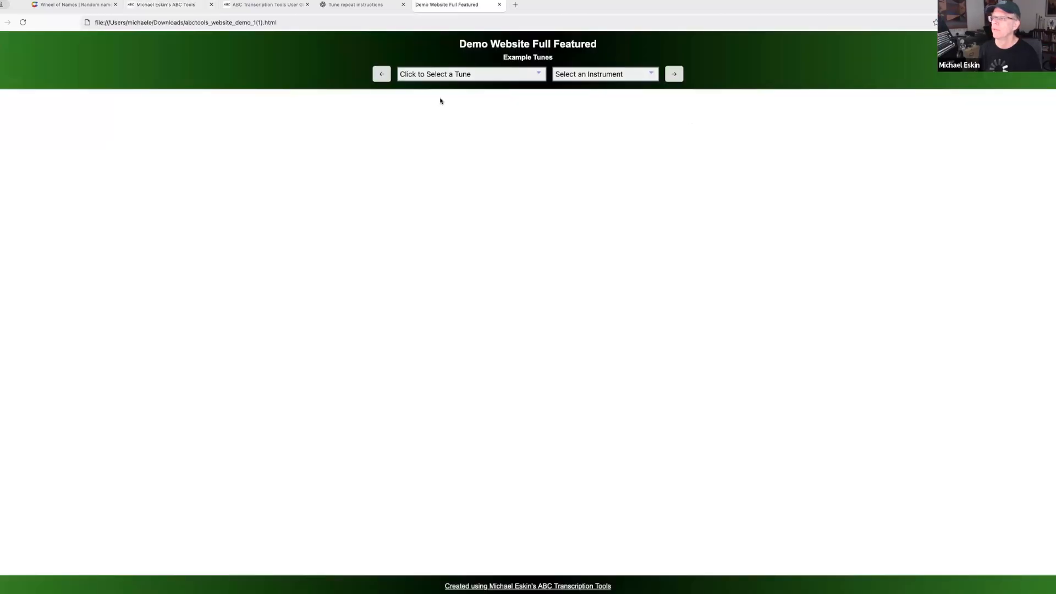
click(444, 77)
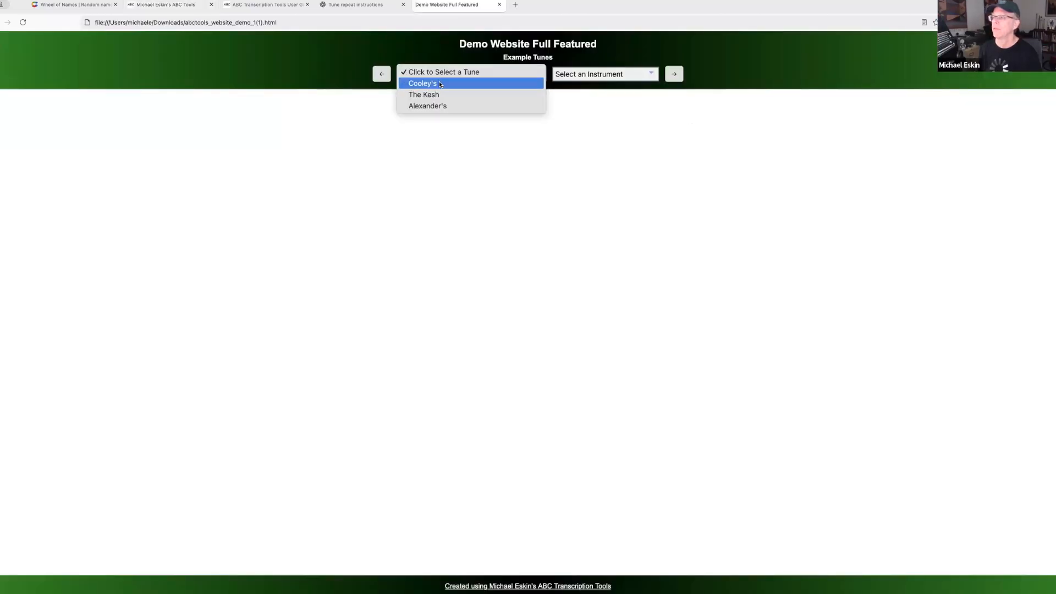
key(Return)
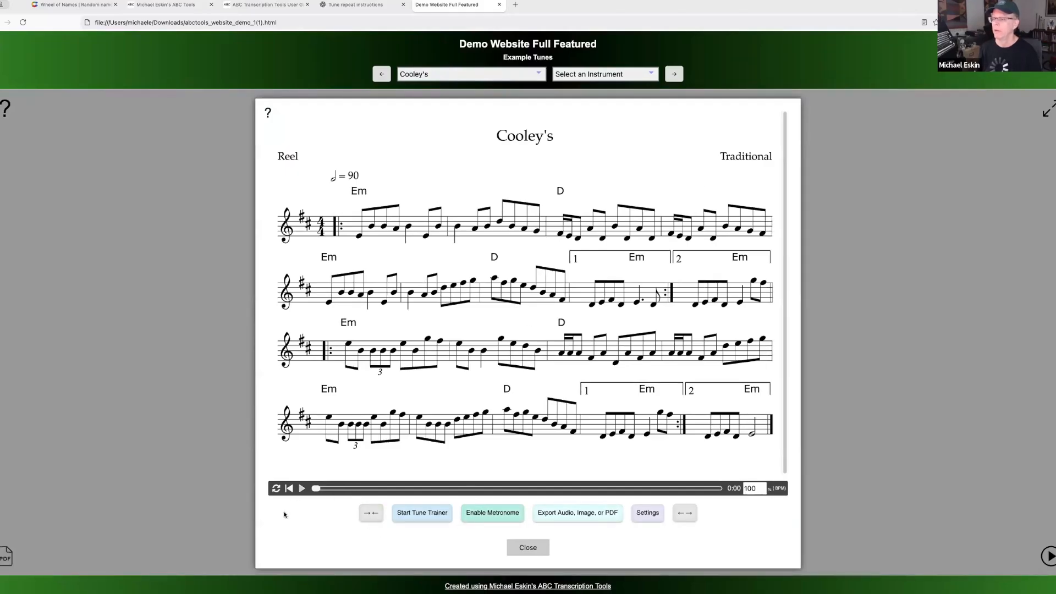
click(301, 489)
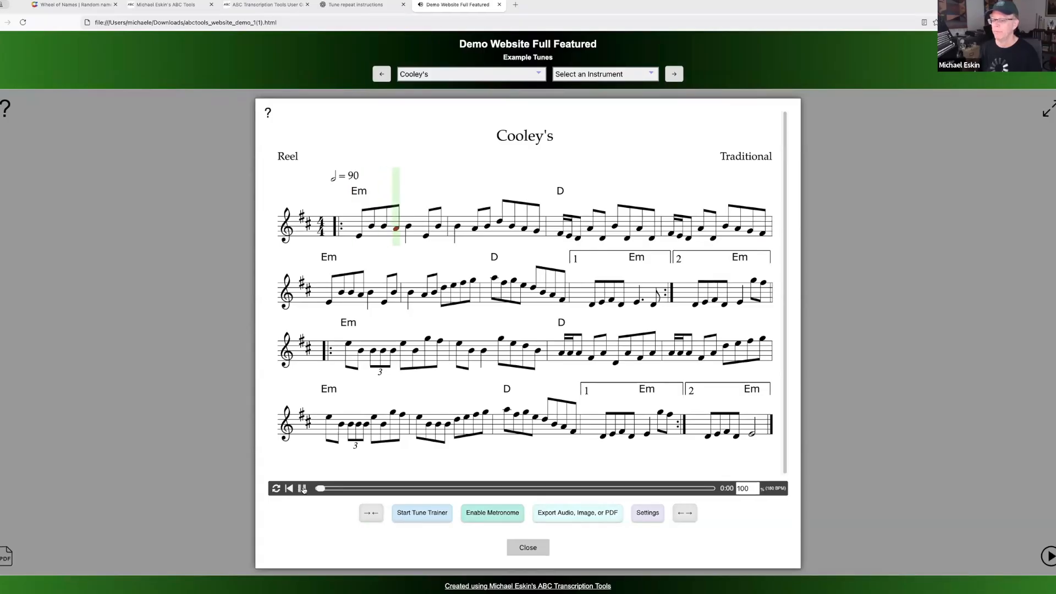
Step: Switch the website's instrument to Mandolin and briefly play Cooley's with its tablature
click(612, 76)
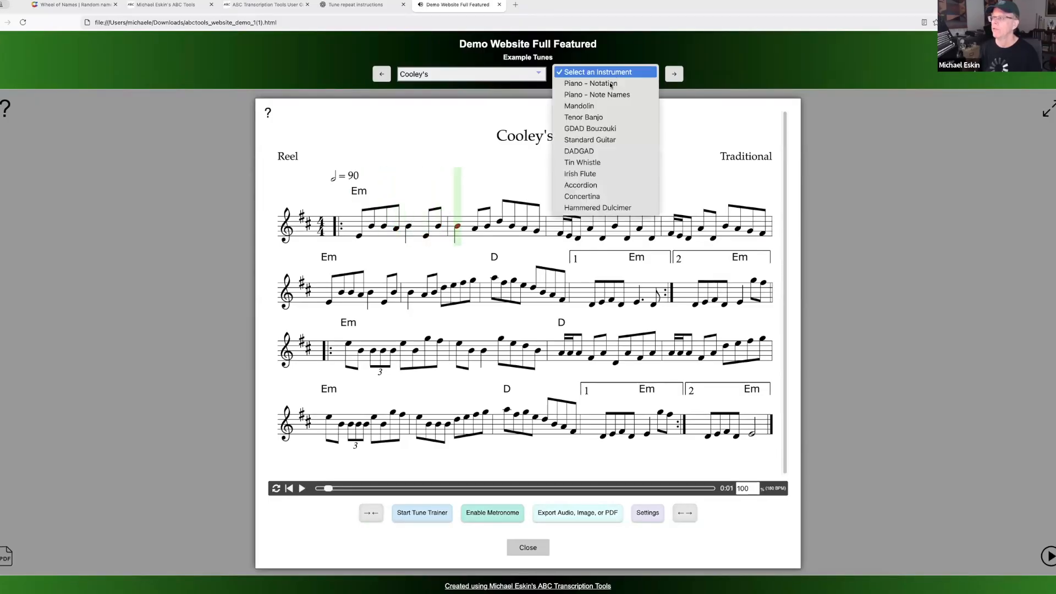
click(578, 106)
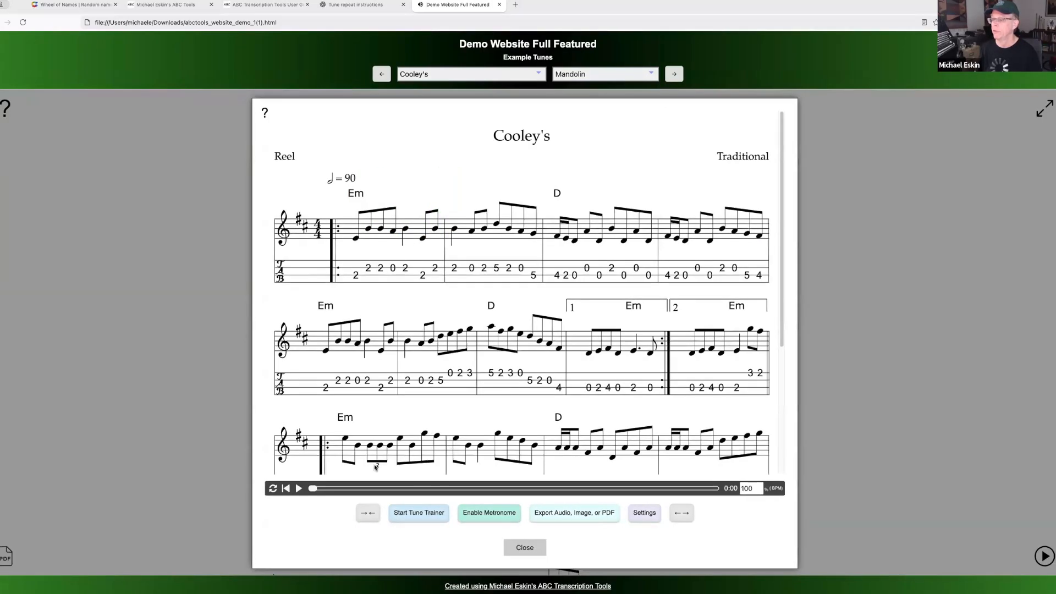
click(297, 489)
click(297, 488)
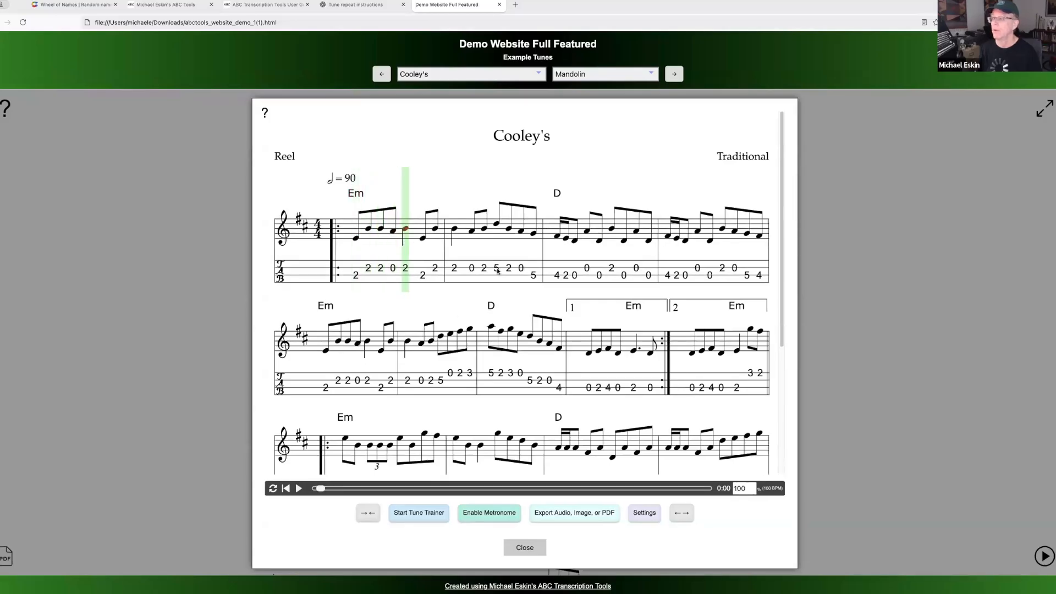
Step: Check the Player Instrument Settings, cancel out of them and close the tune player
click(648, 513)
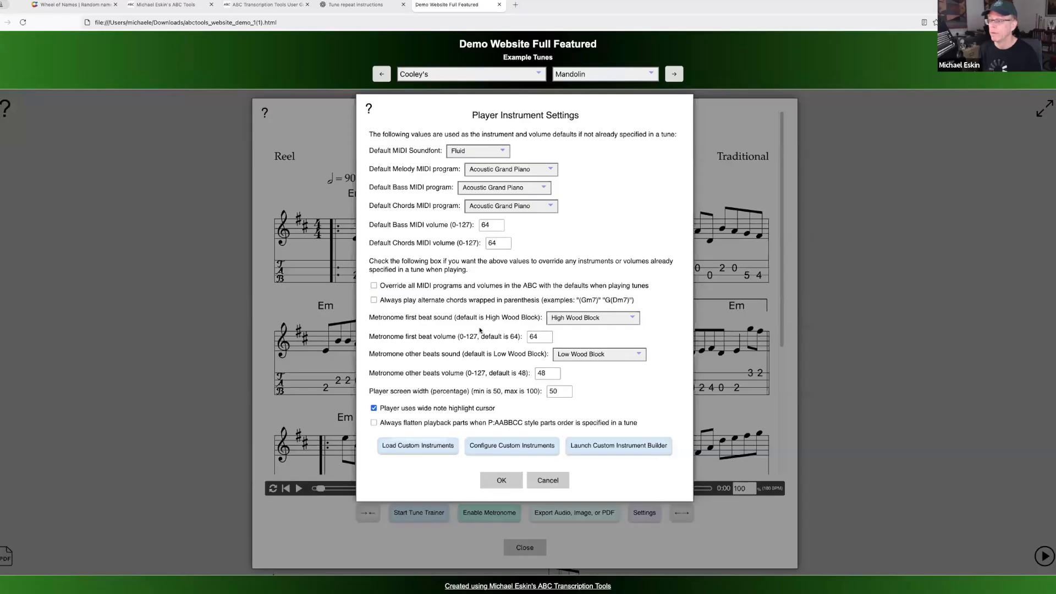
click(556, 480)
click(534, 547)
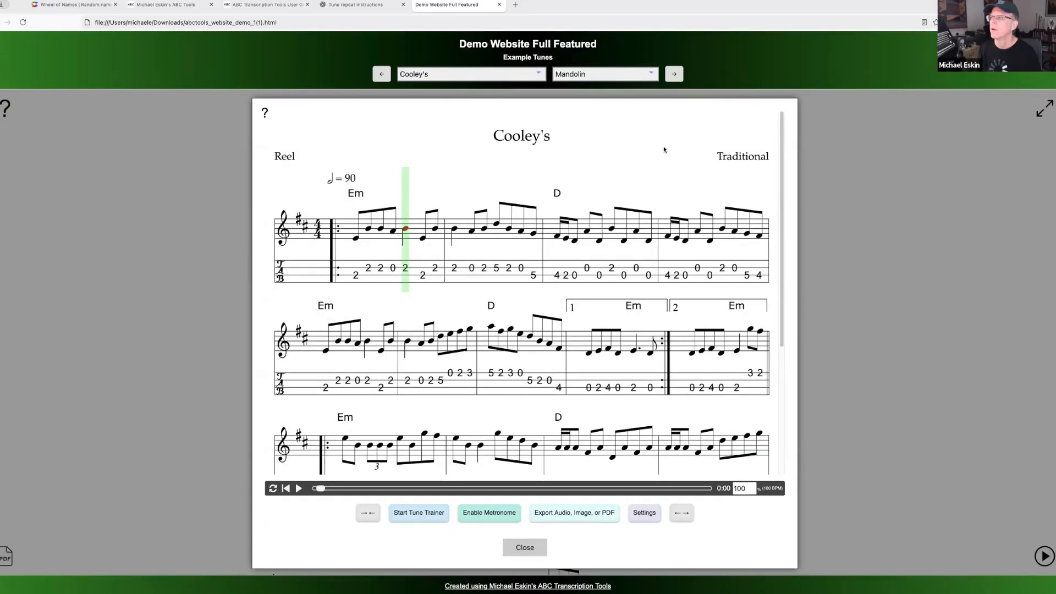
Step: Switch the instrument to Tenor Banjo, try playing Cooley's, and close the player and the exported website
click(621, 79)
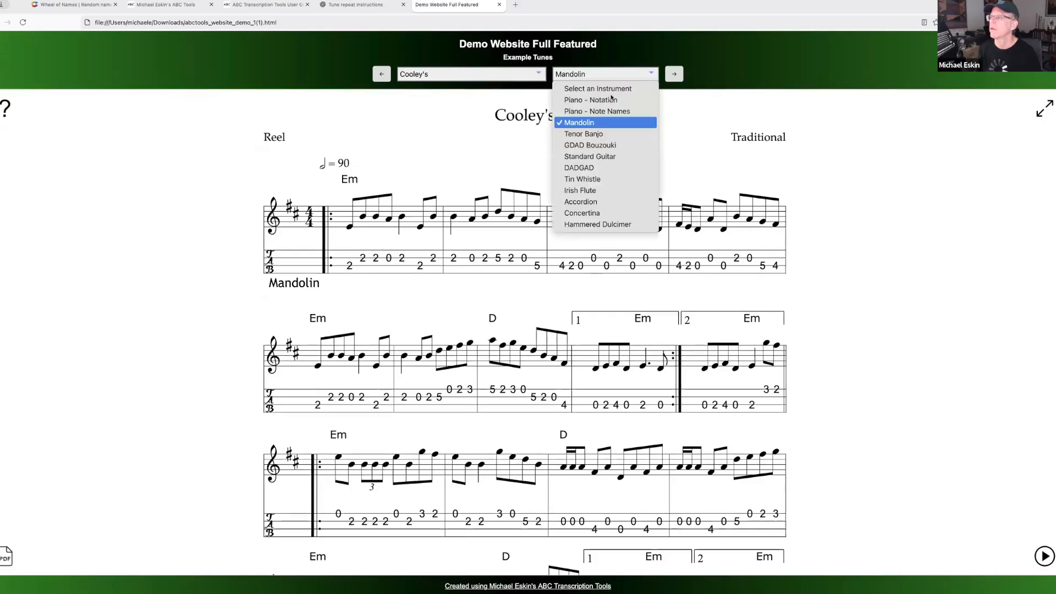
click(600, 133)
click(298, 489)
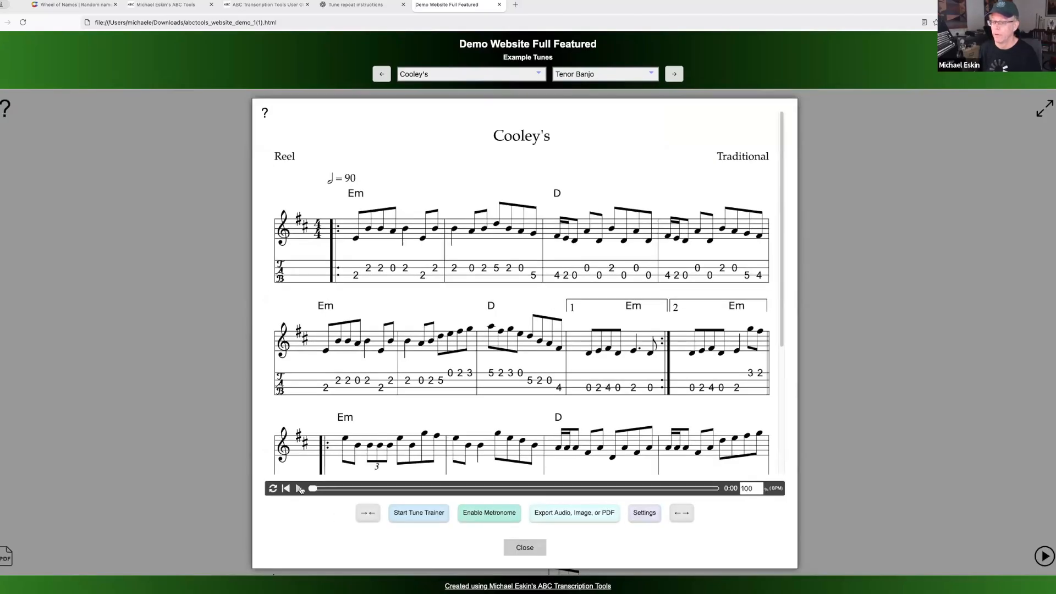
click(534, 547)
click(499, 5)
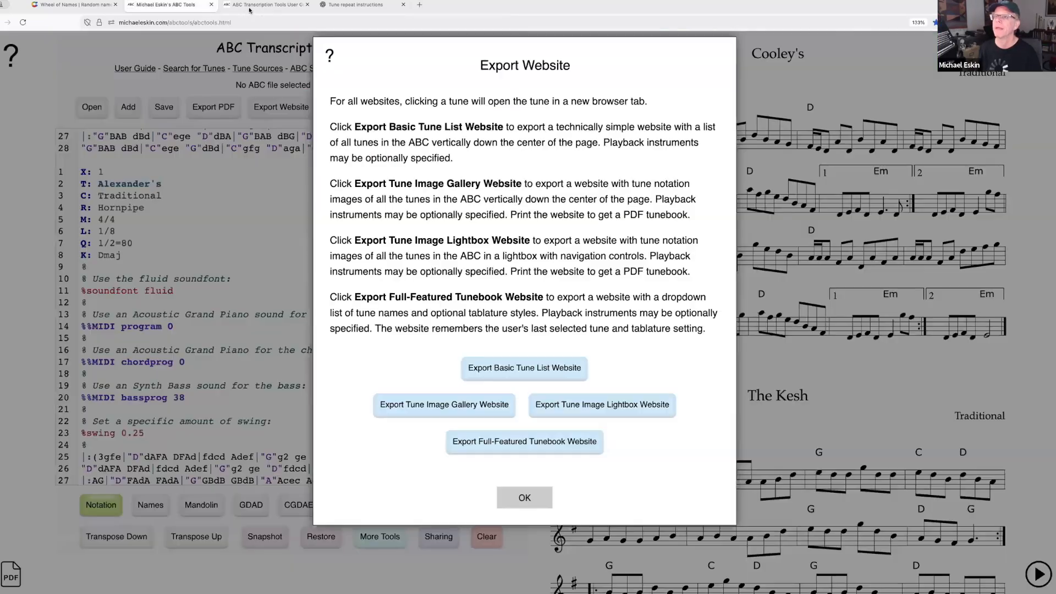
Step: Dismiss the export options and delete the melody, chord and bass MIDI instrument lines with their comments from Alexander's and The Kesh
click(522, 495)
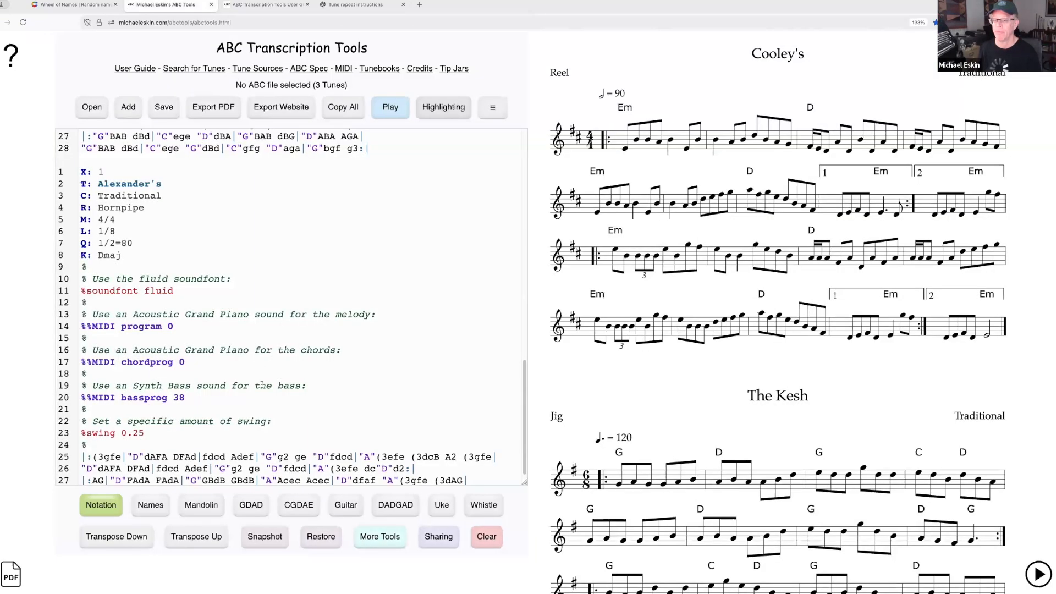
scroll(262, 385, down, 1)
drag(83, 285, 45, 381)
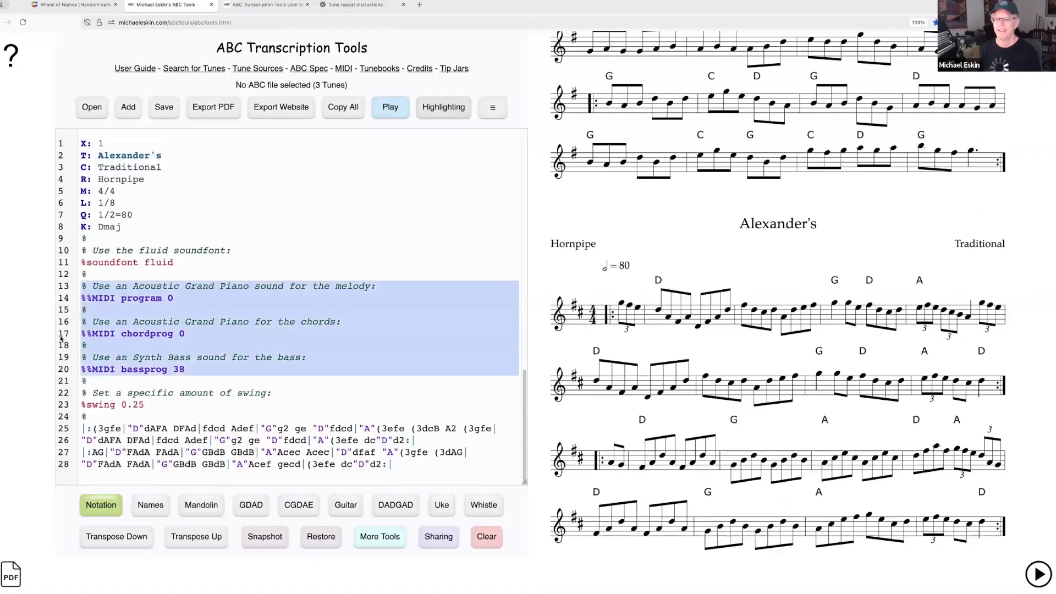
key(BackSpace)
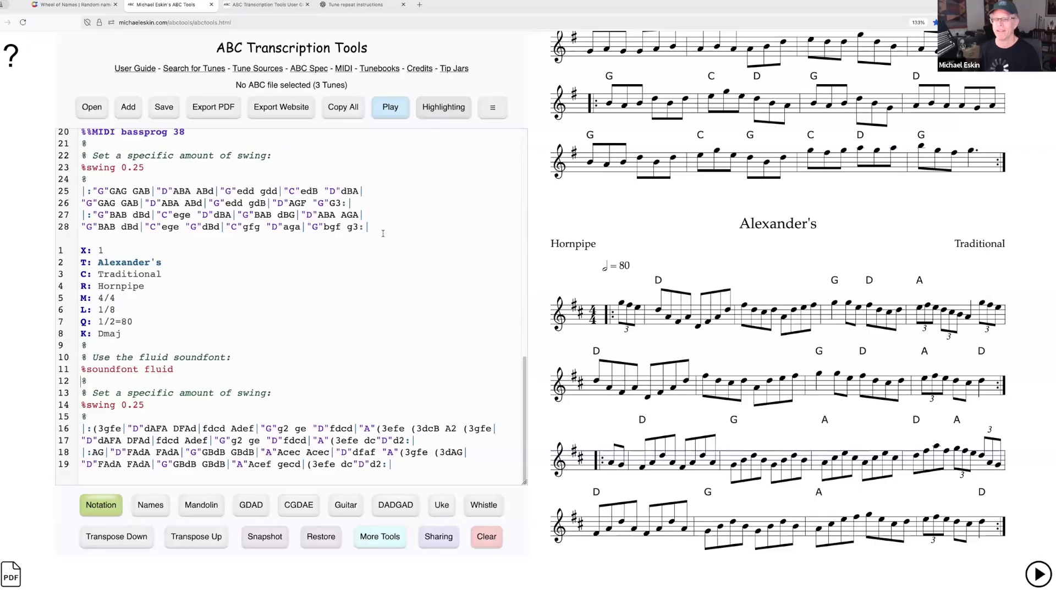
key(ctrl+z)
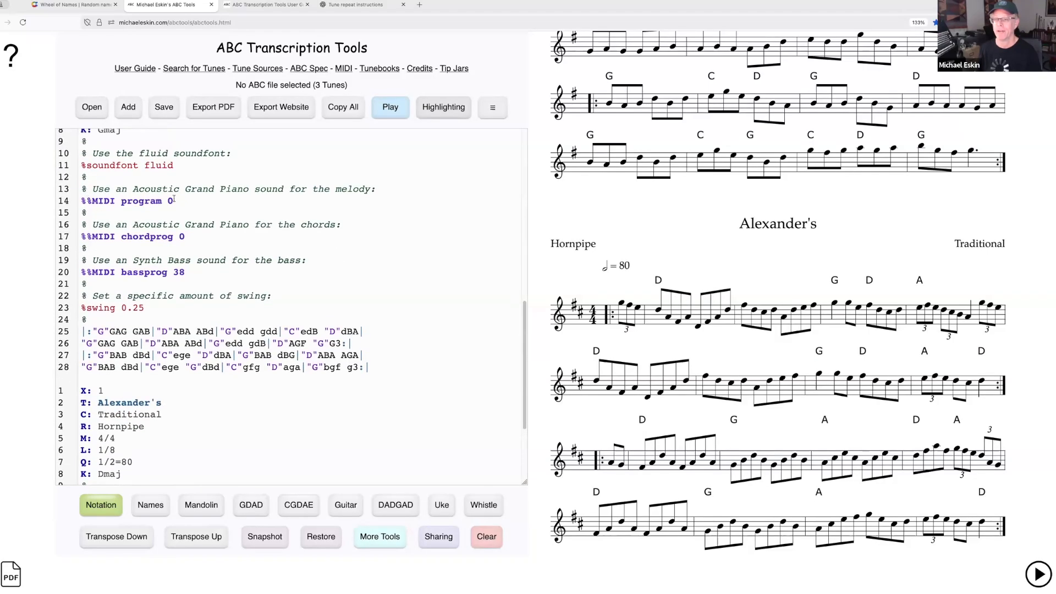
drag(84, 187, 60, 280)
key(BackSpace)
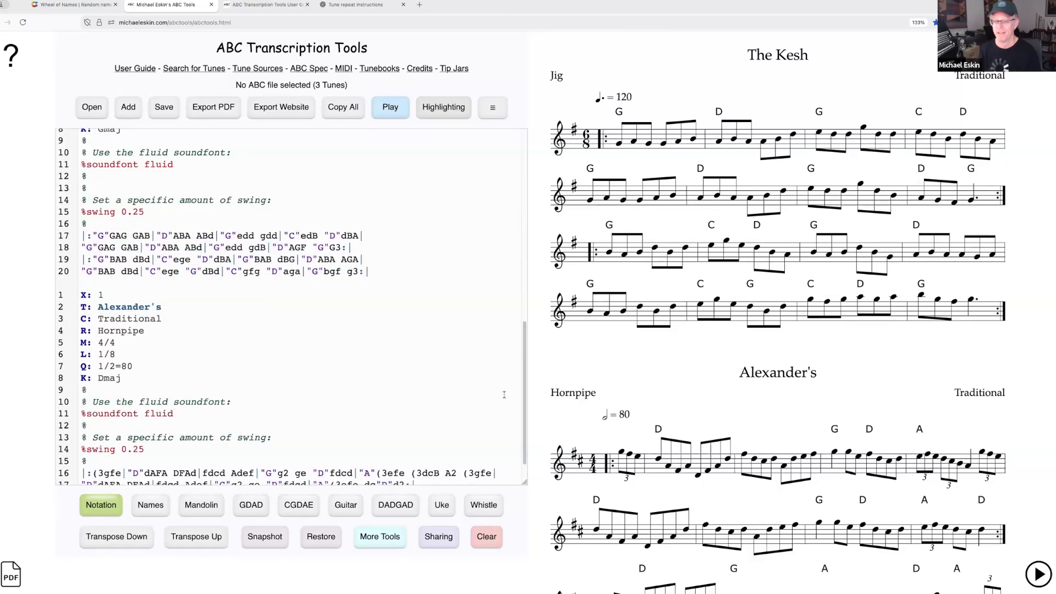
Step: Delete the melody, chord and bass MIDI instrument lines with their comments from Cooley's, and save a snapshot of the tunes
scroll(266, 297, down, 2)
scroll(191, 286, up, 8)
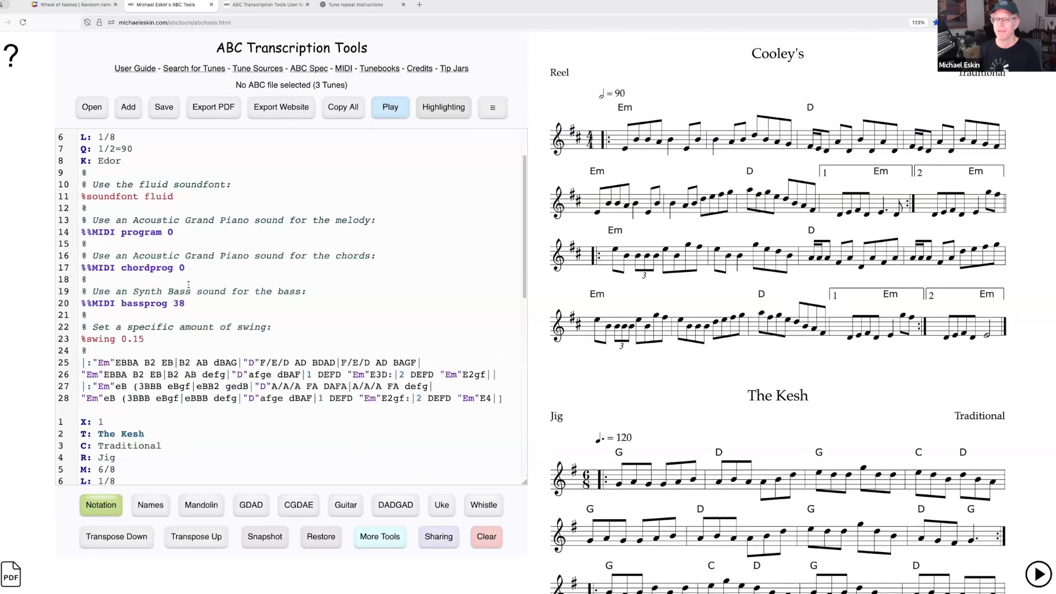
scroll(184, 281, down, 6)
scroll(185, 283, up, 7)
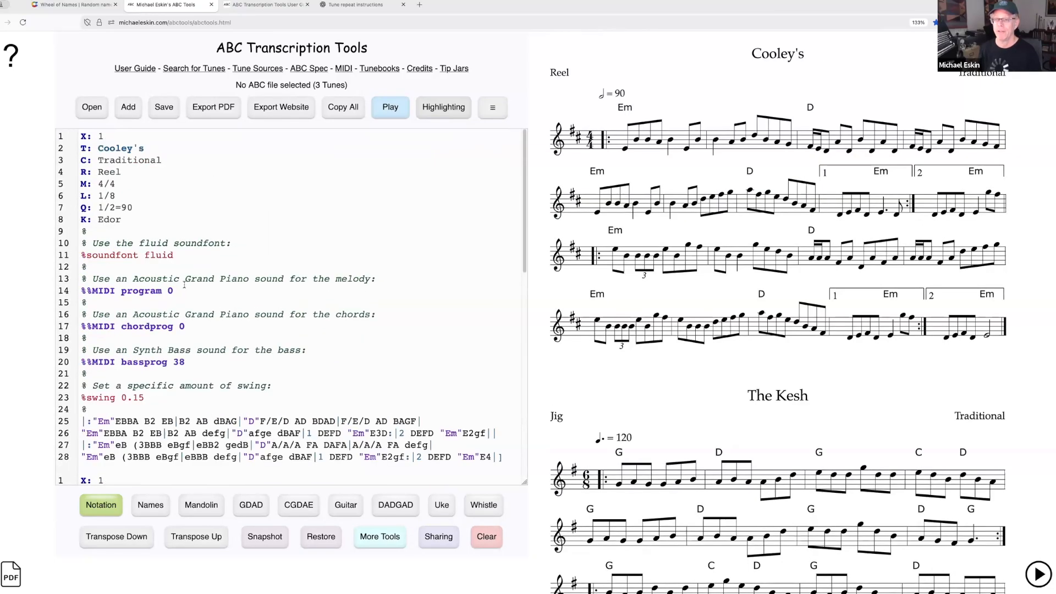
drag(83, 273, 59, 374)
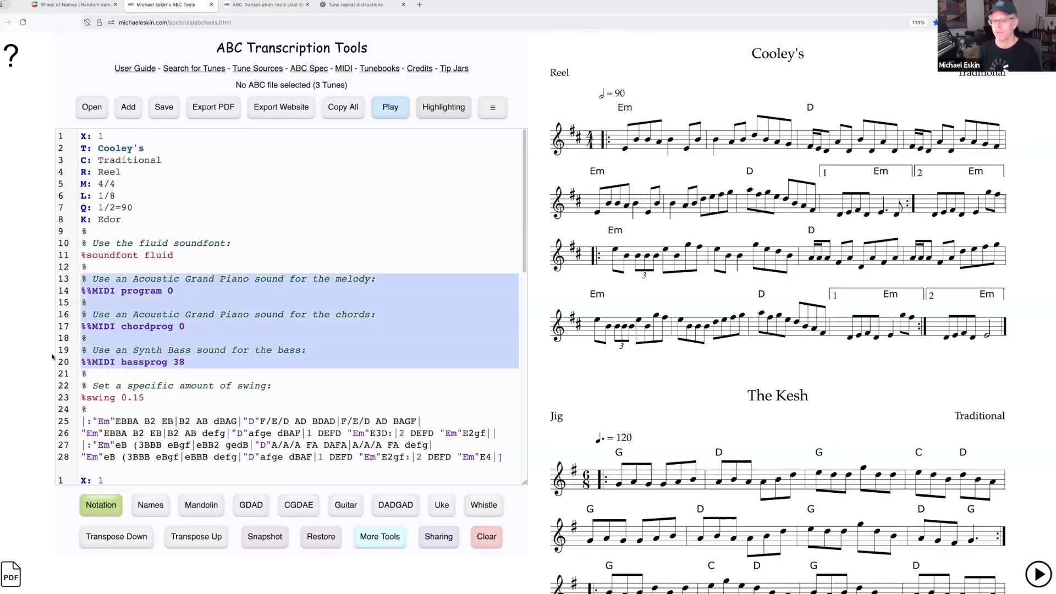
key(BackSpace)
key(BackSpace)
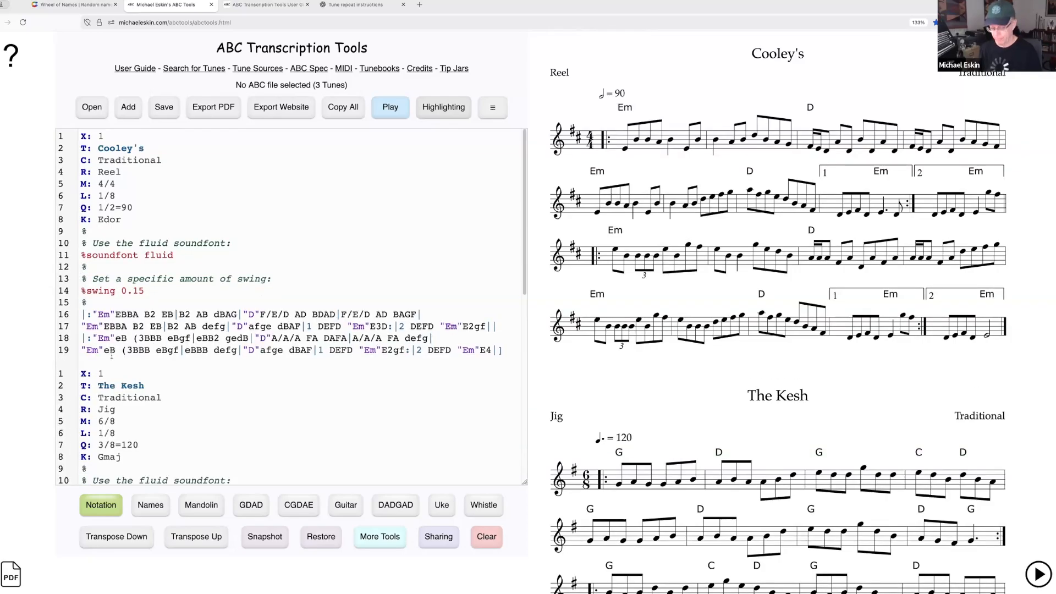
click(265, 536)
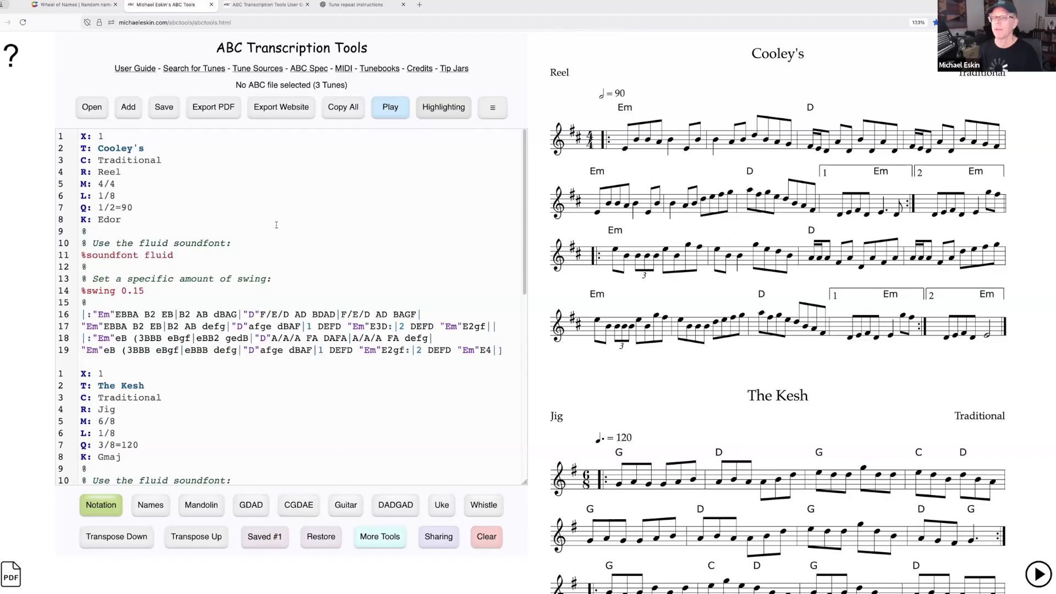
Step: Export the edited tunes again as a full-featured tunebook website with the existing Demo Website Full Featured settings
click(302, 110)
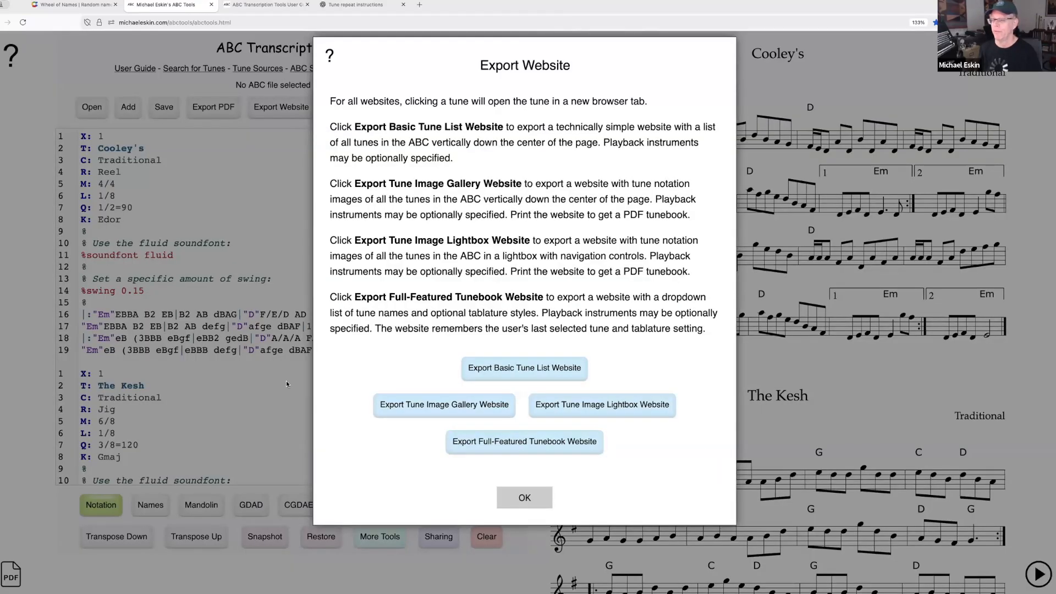
click(522, 443)
click(503, 557)
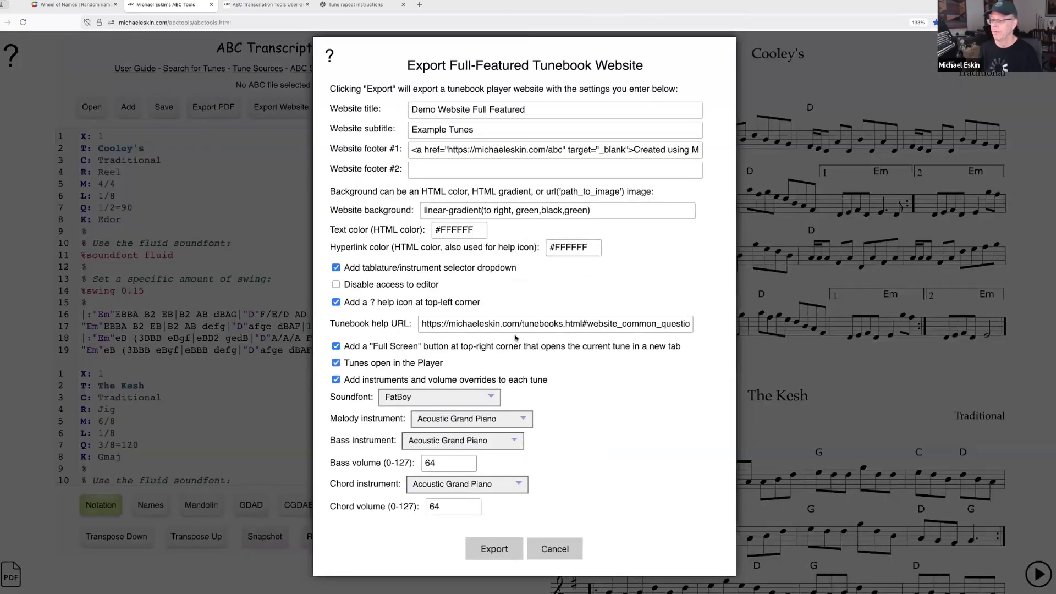
click(503, 234)
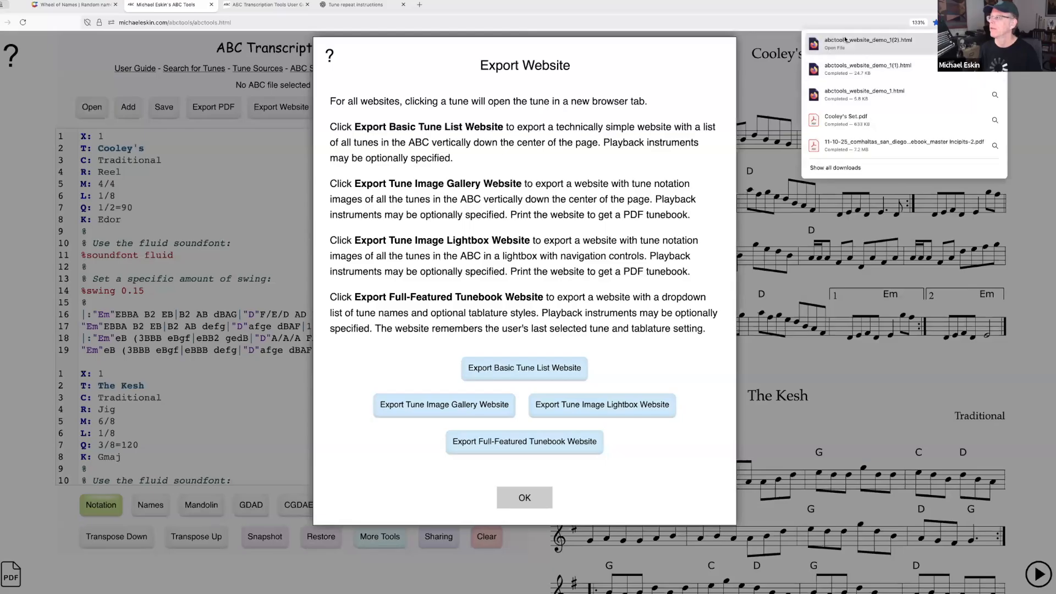
Step: Open the newly exported tunebook website, select Cooley's and play it
click(846, 39)
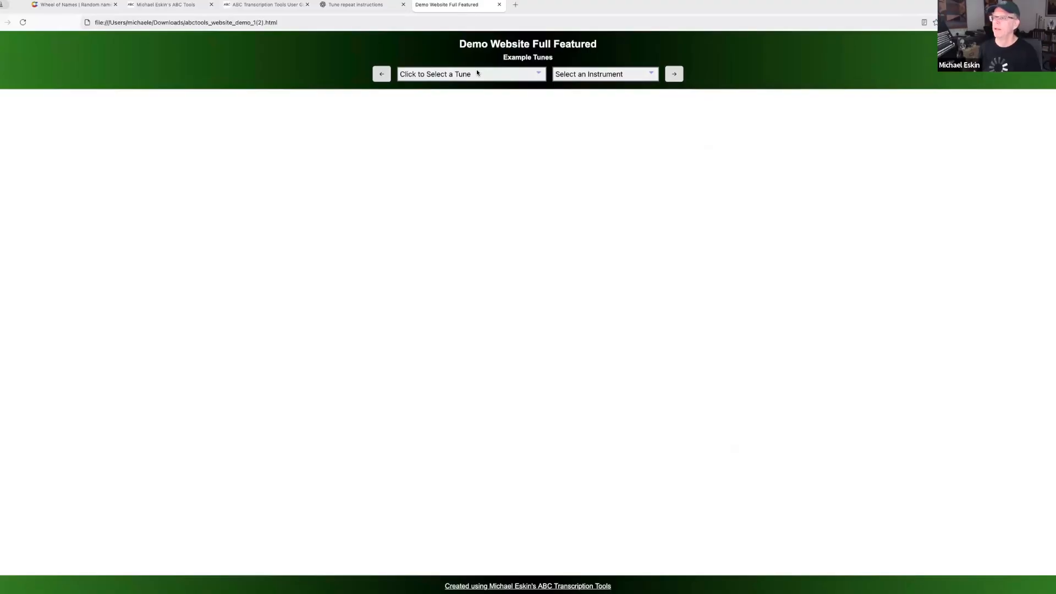
click(465, 75)
click(467, 85)
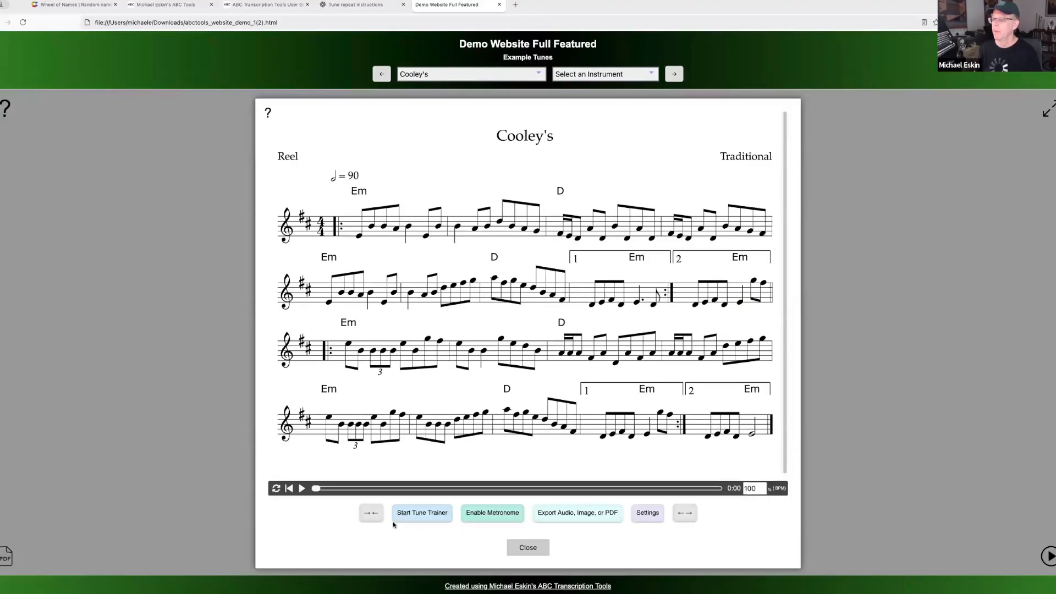
click(302, 488)
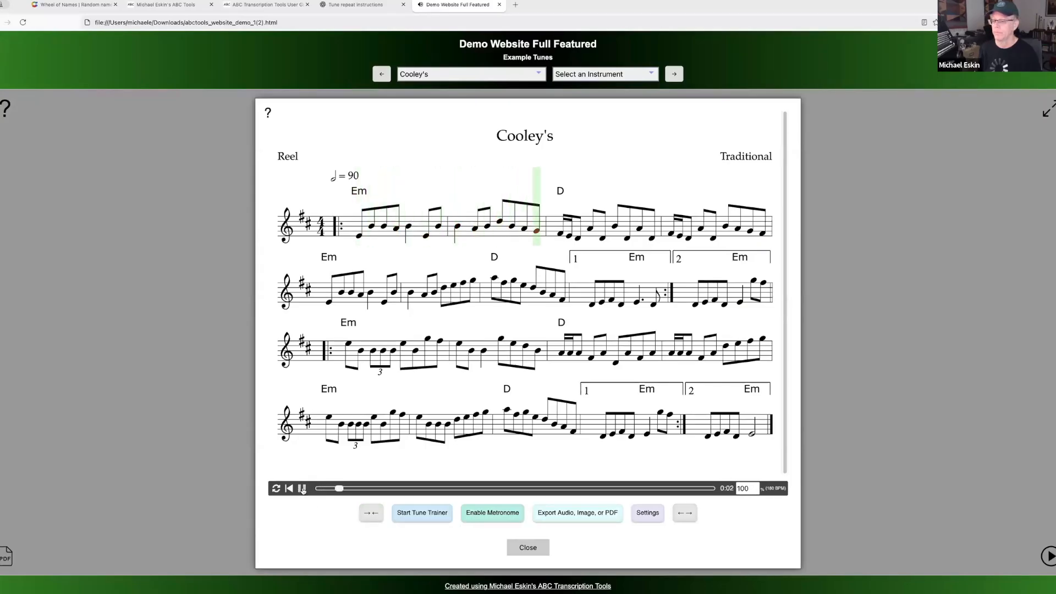
Step: Pause Cooley's, switch its instrument to Mandolin, and play a short passage before pausing again
click(302, 488)
click(599, 72)
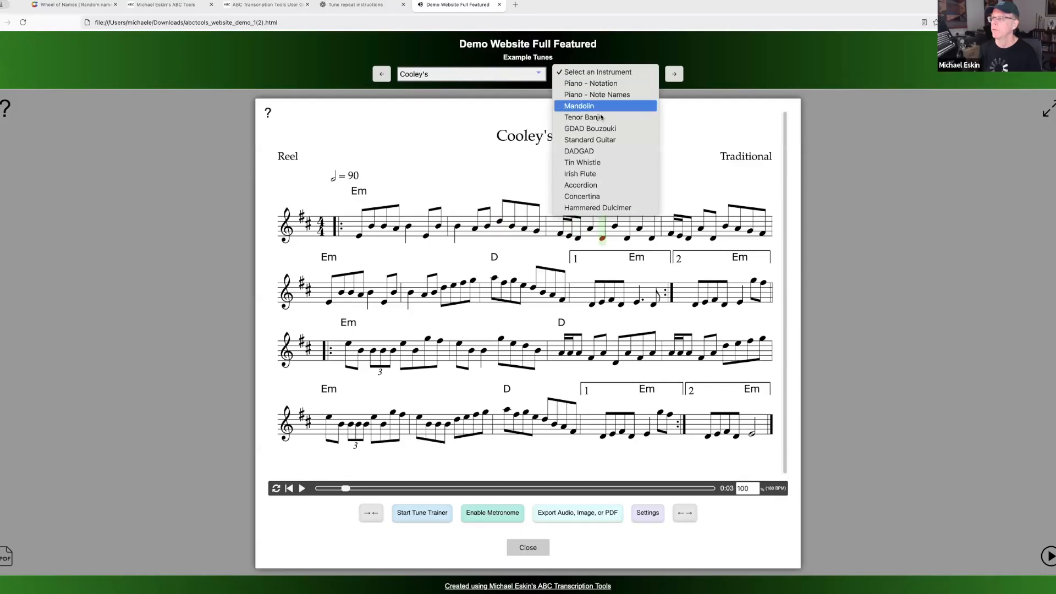
click(601, 106)
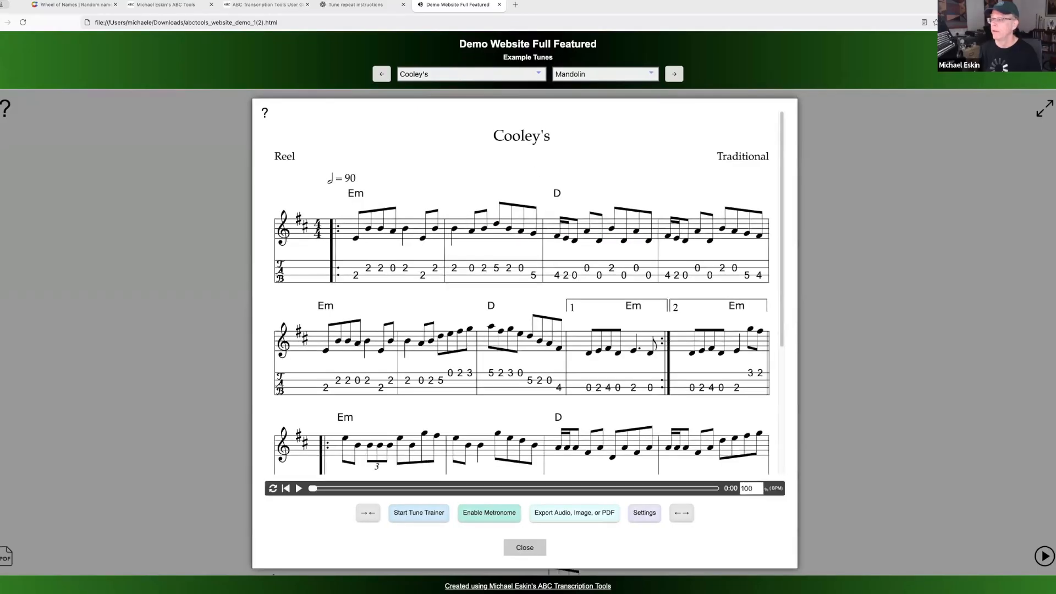
click(298, 488)
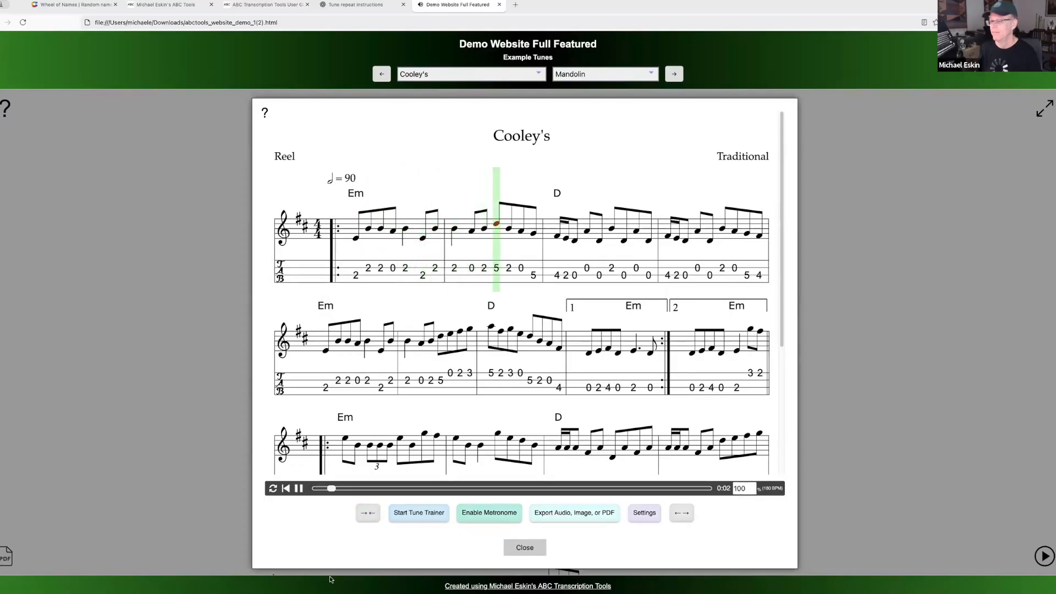
key(space)
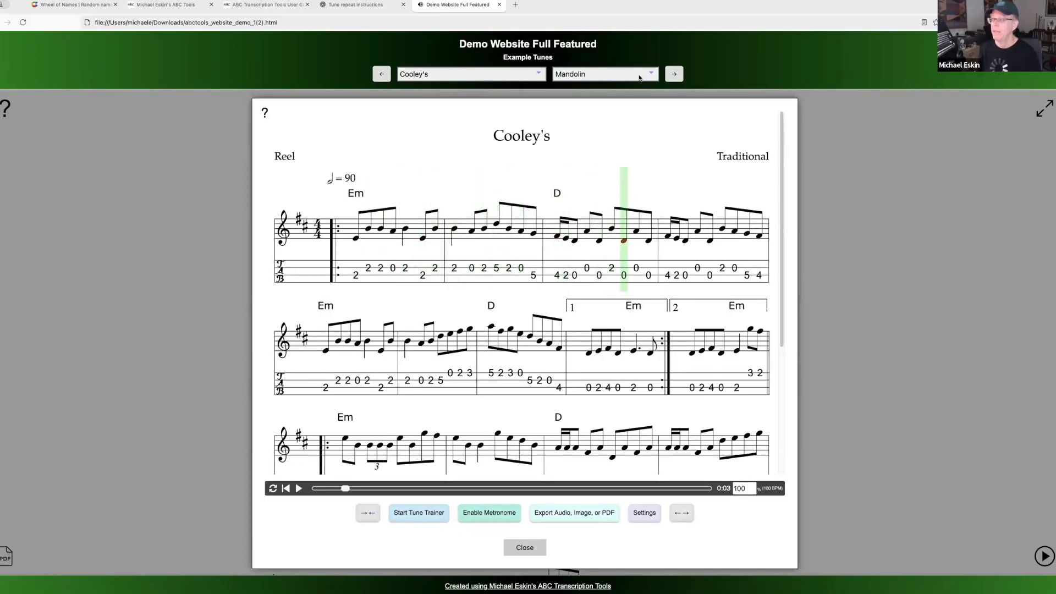
Step: Switch Cooley's to GDAD Bouzouki and play a short passage before pausing
click(635, 79)
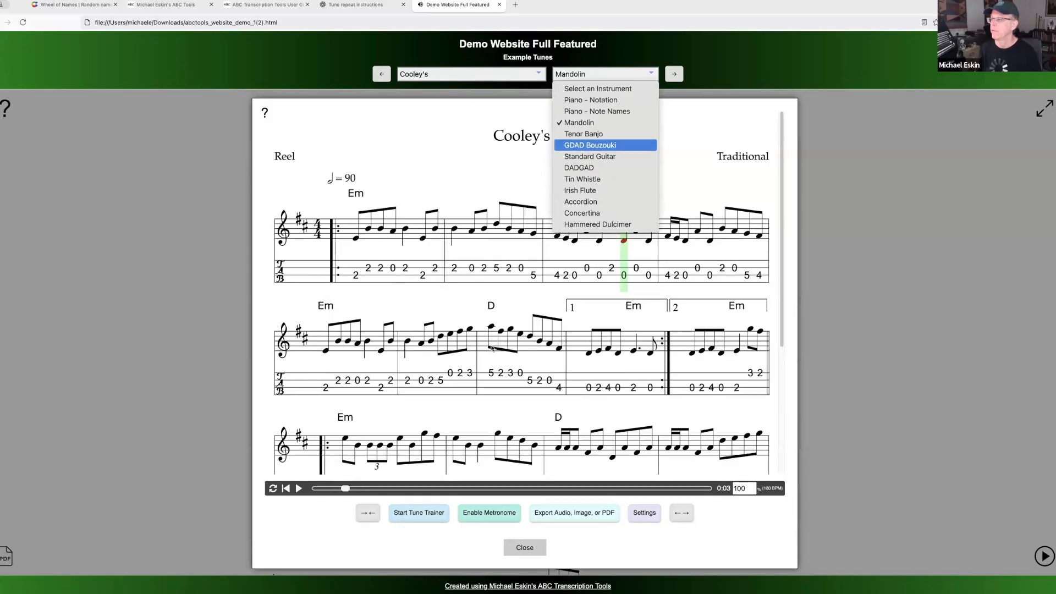
click(590, 145)
click(298, 489)
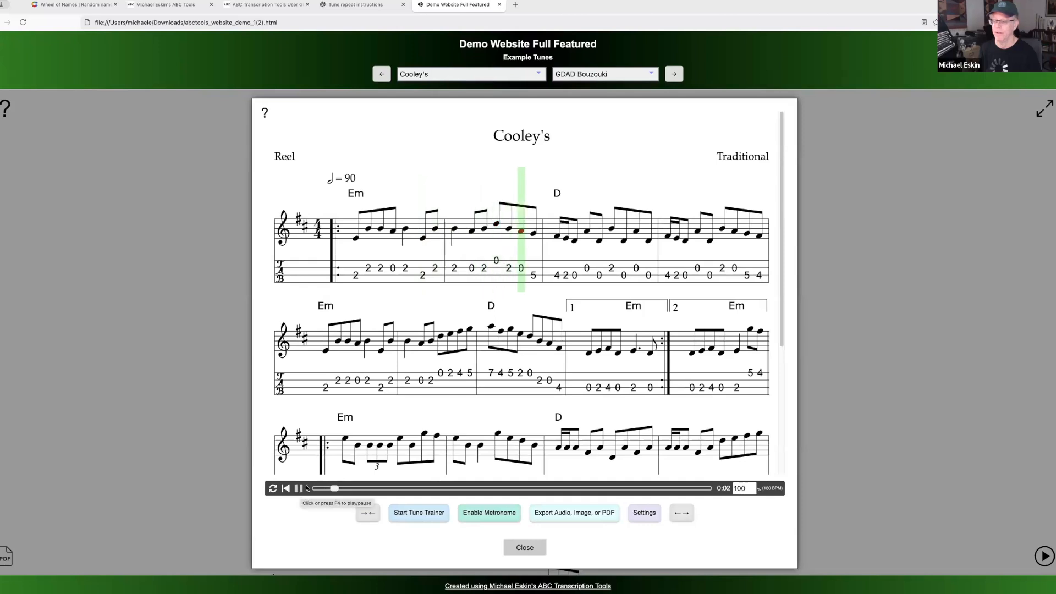
click(306, 489)
Step: Switch Cooley's to Concertina and play a short passage before pausing
click(641, 77)
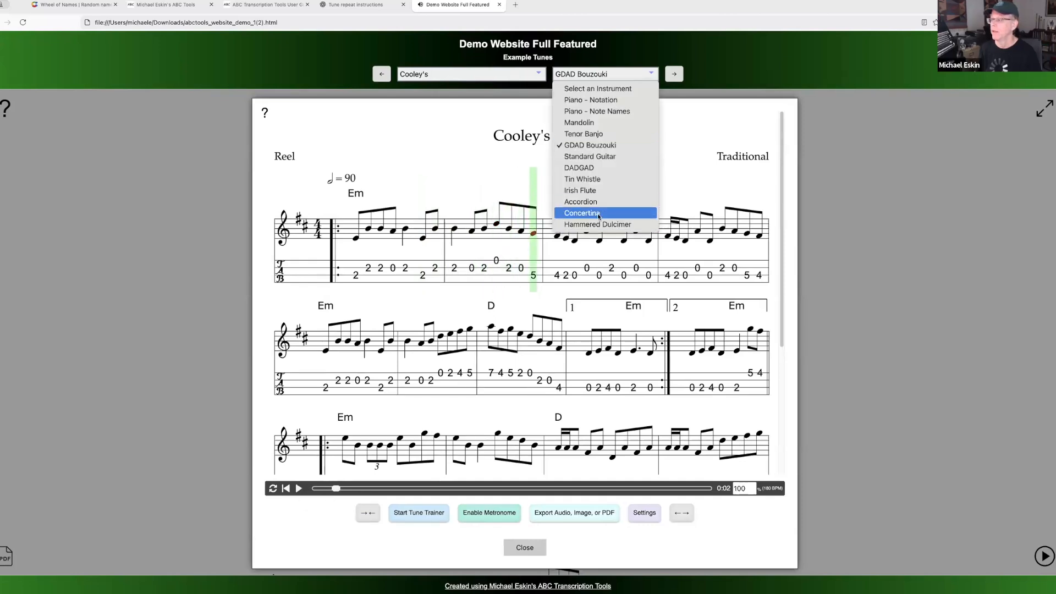
click(599, 214)
click(302, 489)
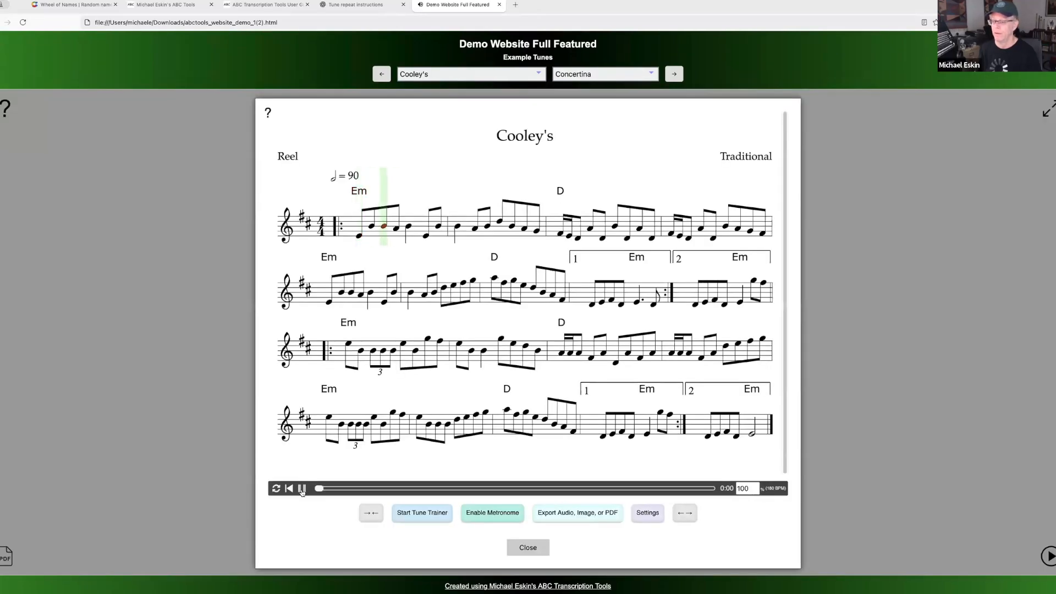
click(302, 489)
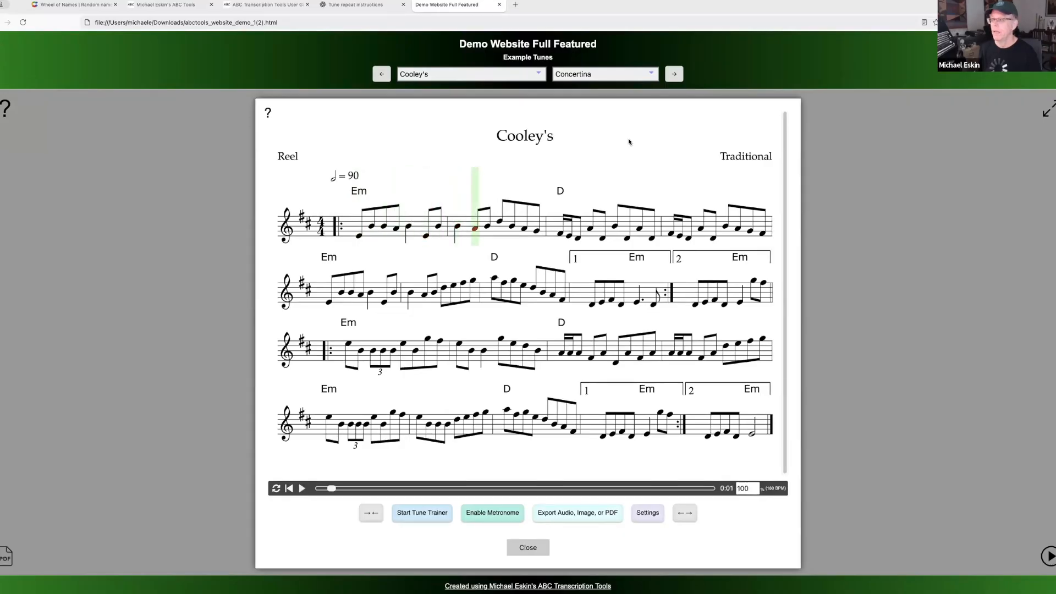
Step: Set the instrument to Piano - Notation and view Cooley's in the Tune Trainer before closing the player
click(611, 74)
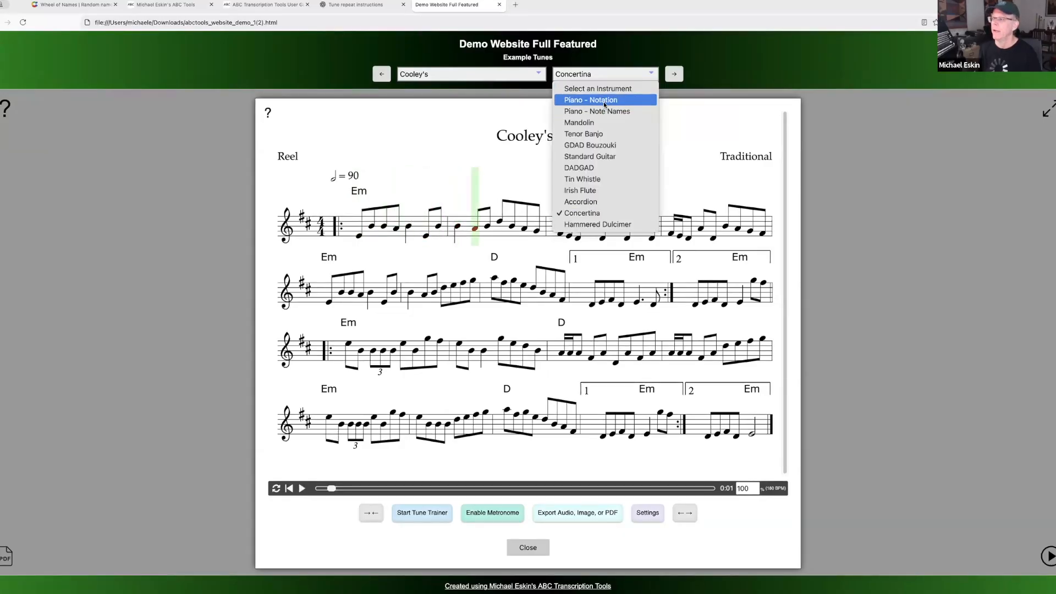
click(600, 100)
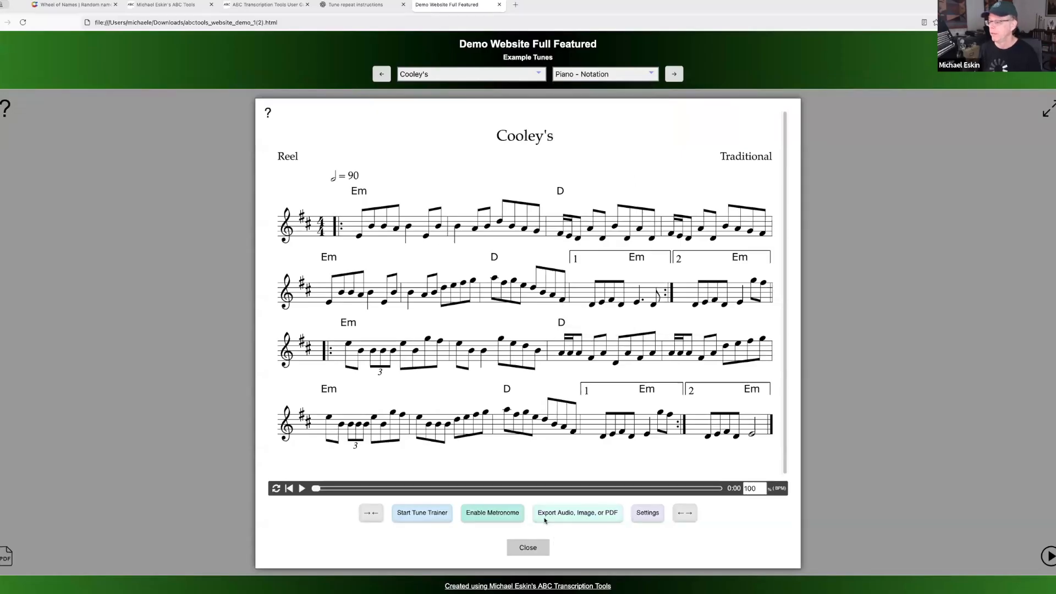
click(438, 517)
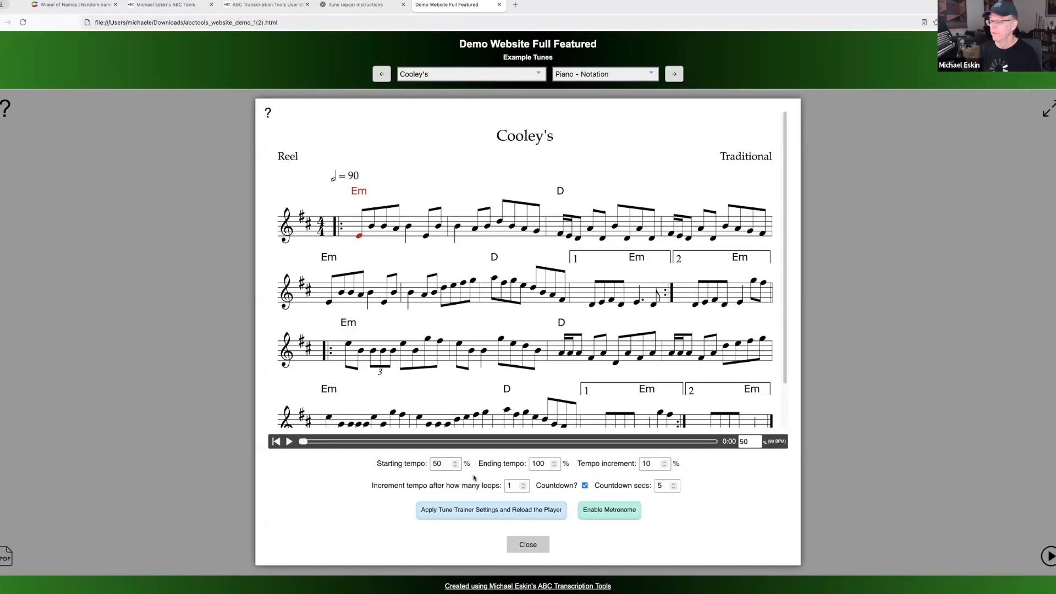
click(530, 545)
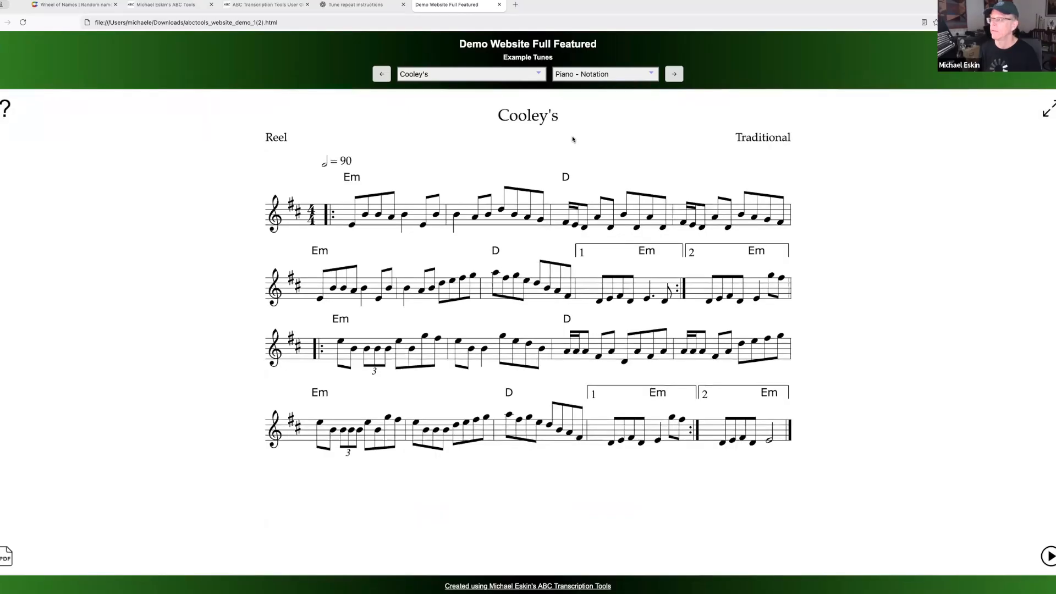
Step: Select The Kesh and practise it in the Tune Trainer at the 50% starting tempo, pausing after a few bars
click(495, 78)
click(445, 83)
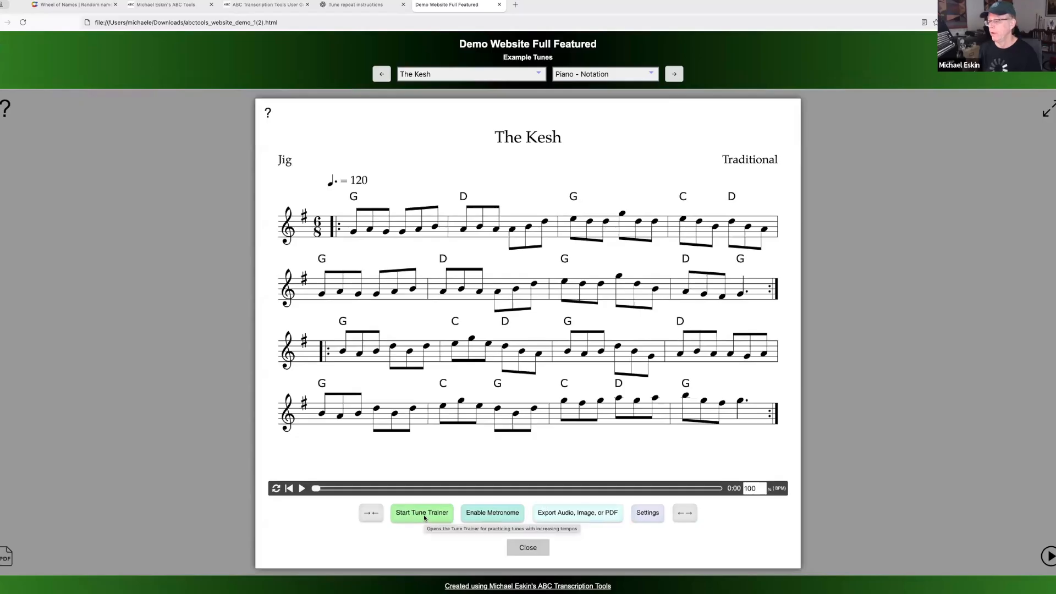
click(422, 513)
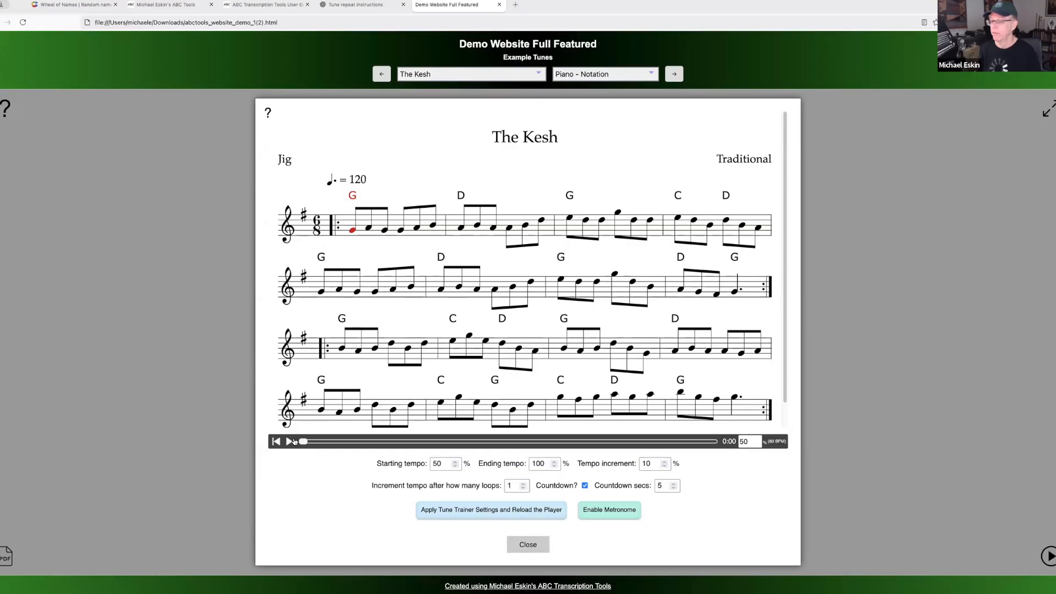
double_click(514, 344)
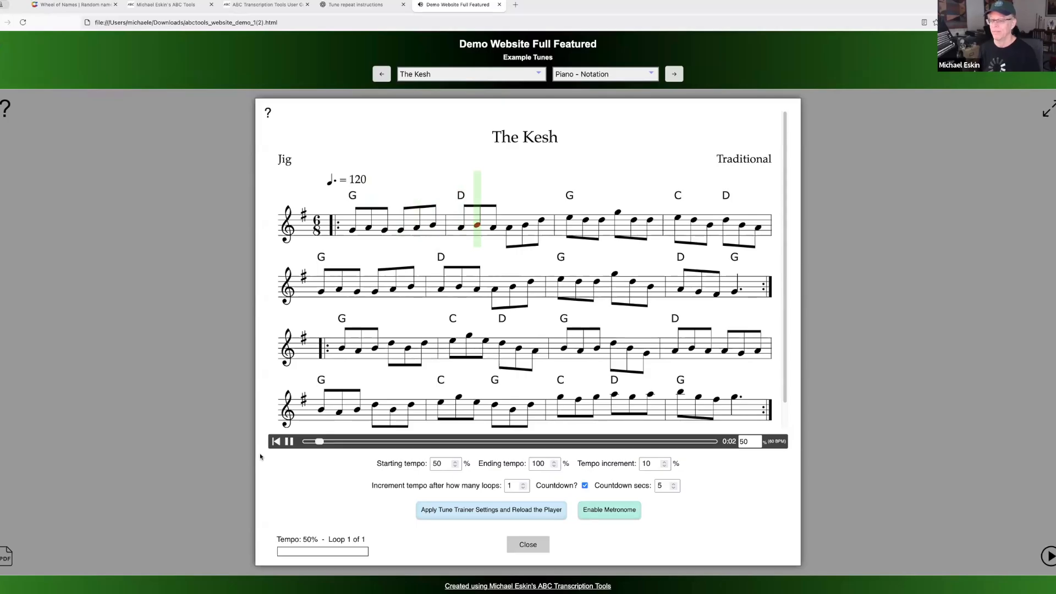
click(290, 442)
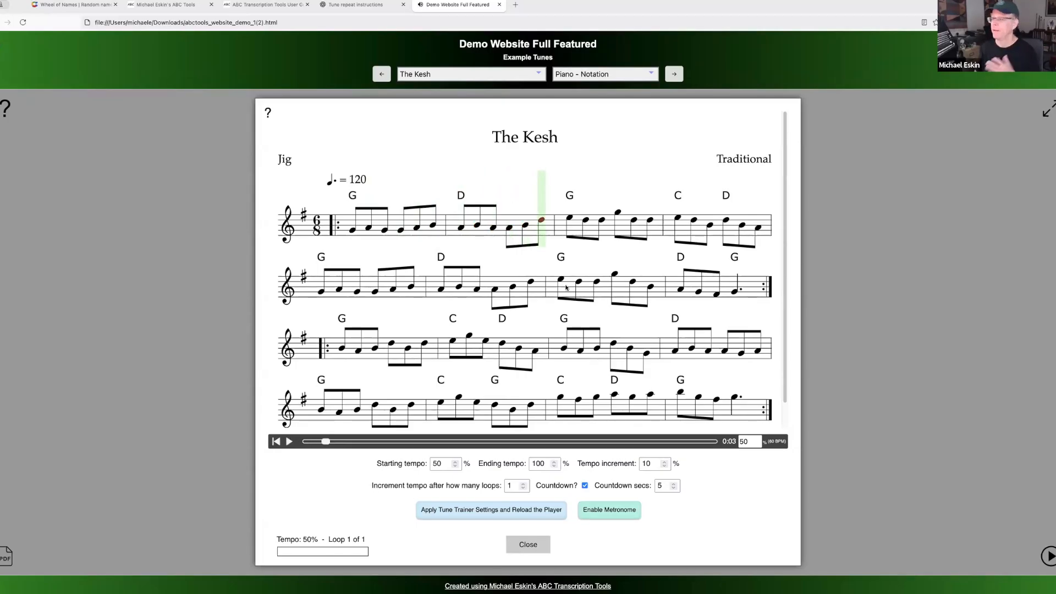
Step: Select Alexander's, review its audio, image and PDF export options, and dismiss them
click(482, 76)
click(476, 85)
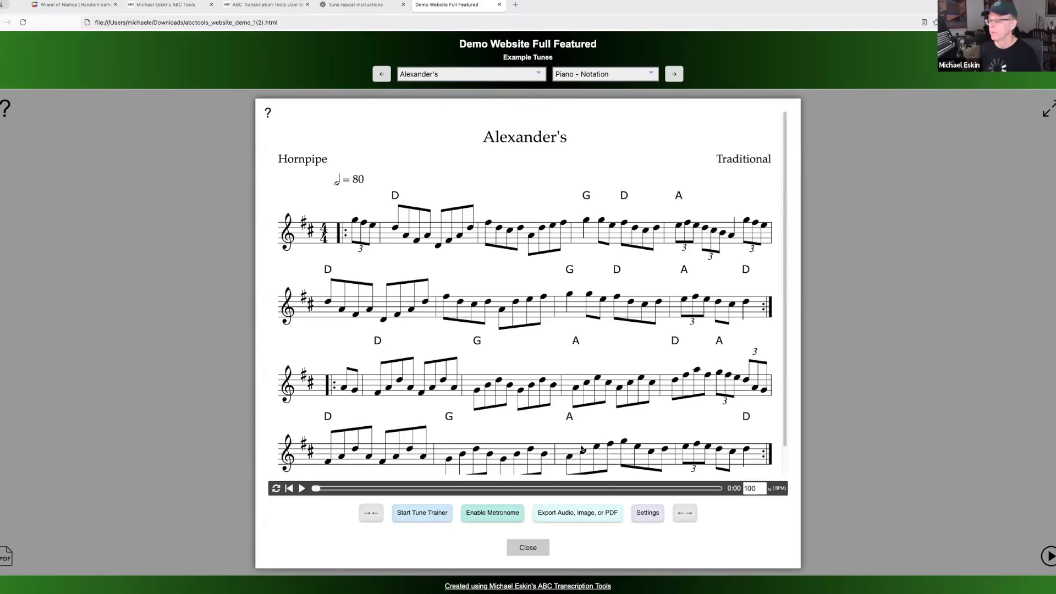
click(561, 511)
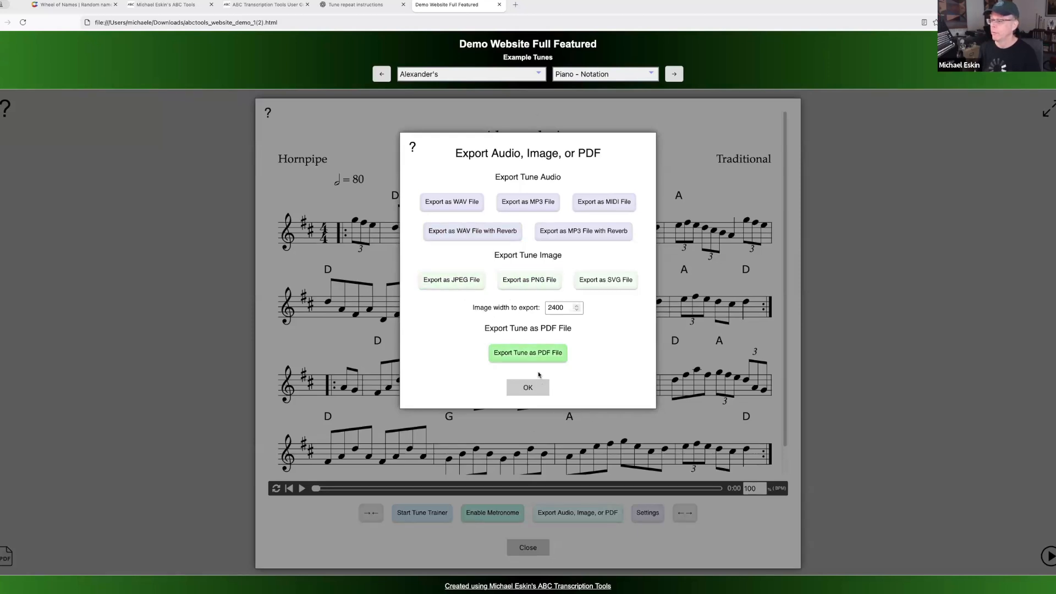
click(528, 389)
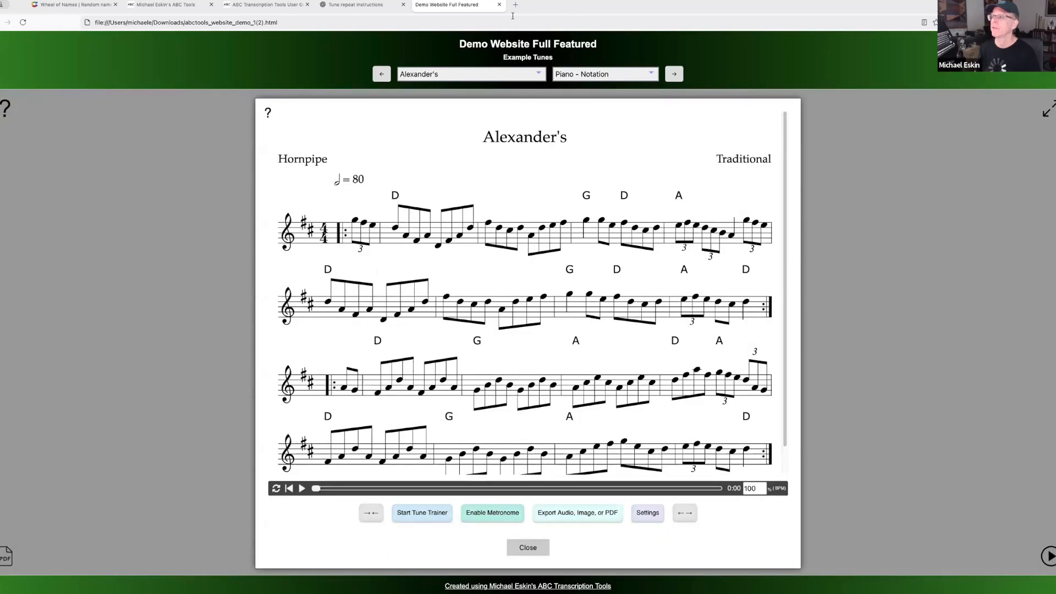
Step: Close the tunebook website and export the tunes as a tune image lightbox website with the existing Demo Website Full Featured settings
click(499, 5)
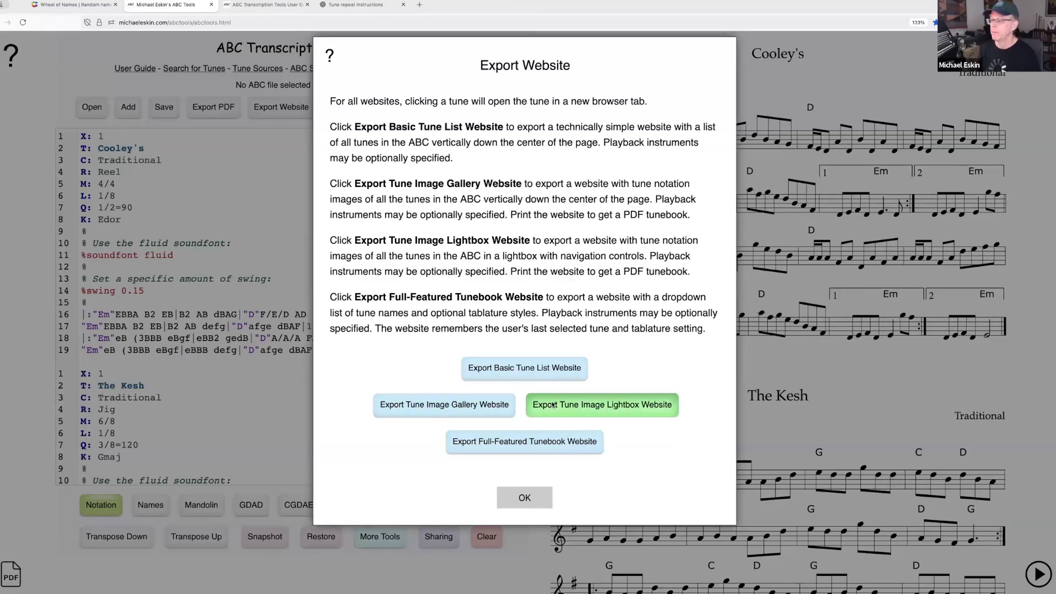
click(577, 412)
click(496, 507)
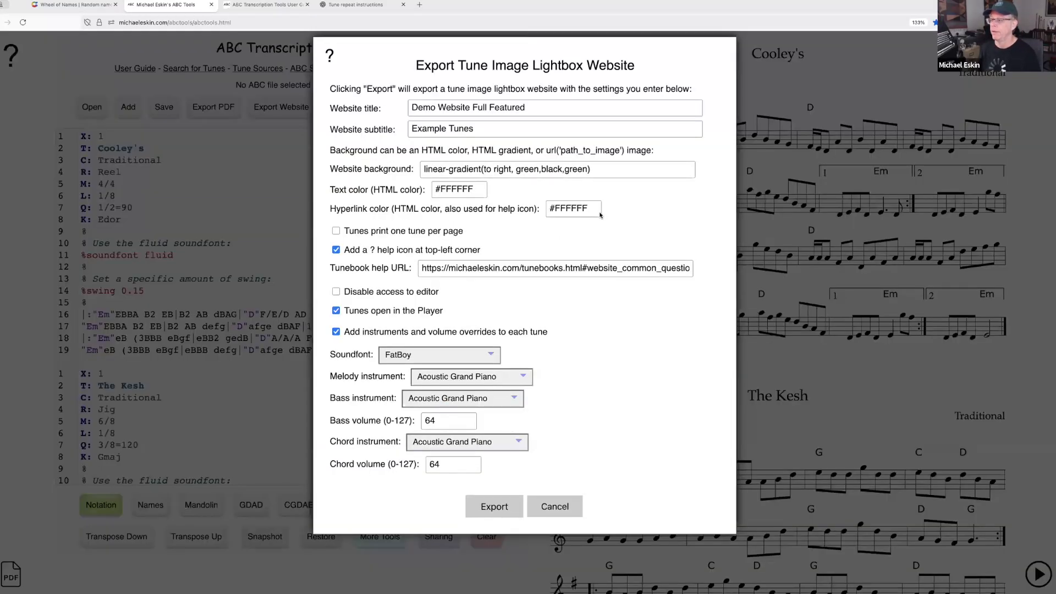
key(Return)
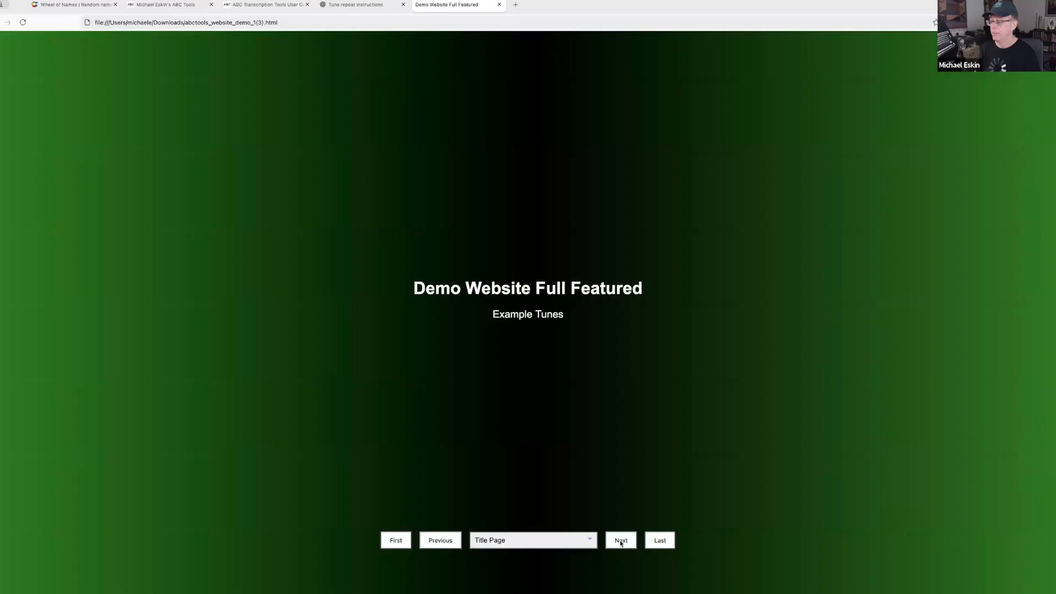
Step: Page forward and back through the tunes in the exported lightbox website
click(621, 540)
click(621, 540)
click(620, 539)
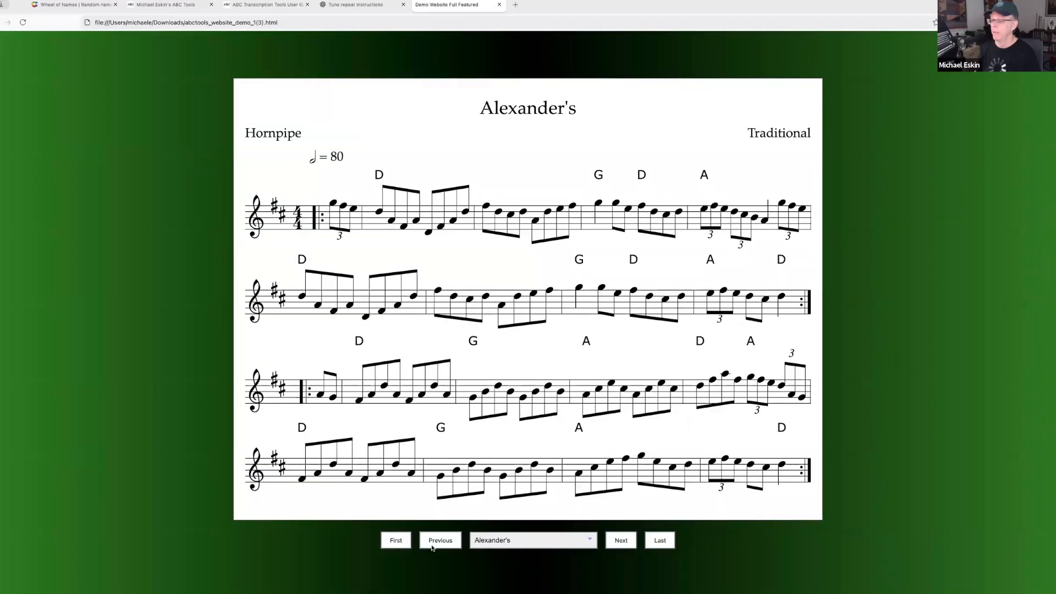
click(440, 540)
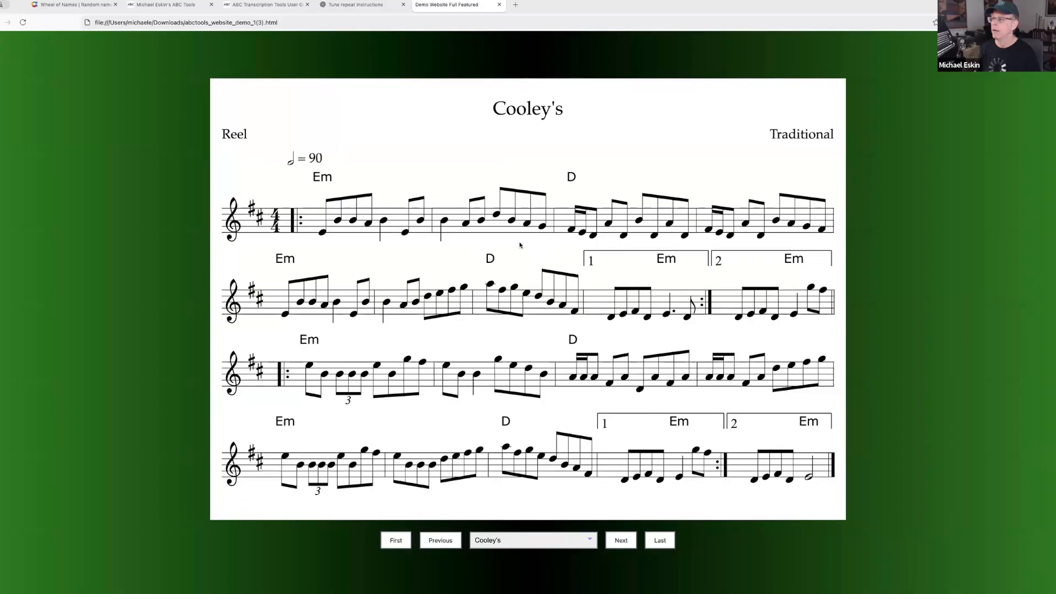
click(440, 540)
click(620, 539)
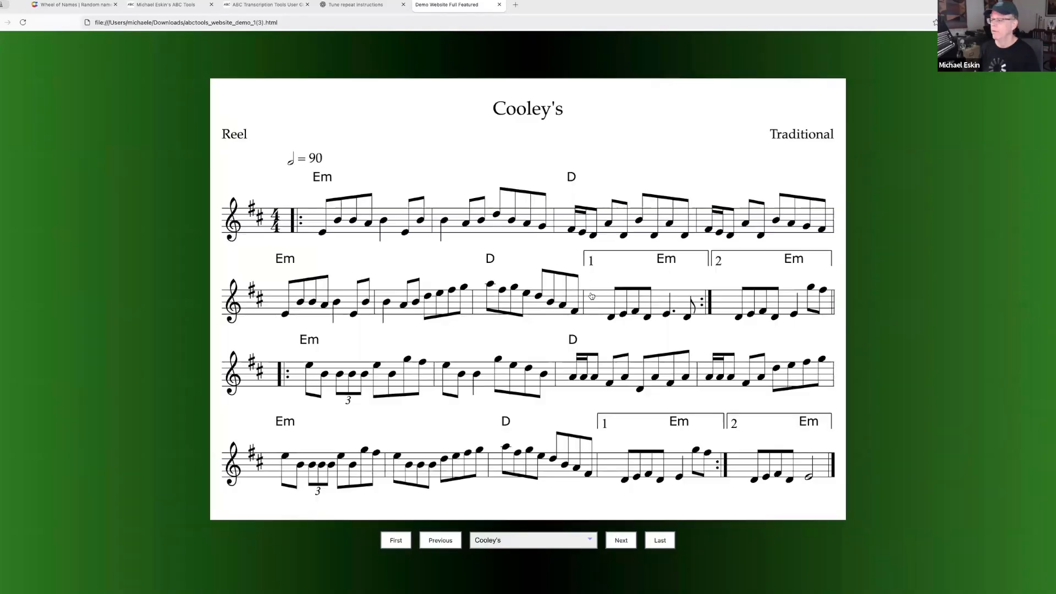
Step: Open Cooley's from the lightbox in the player, and close both the player and lightbox pages
click(534, 114)
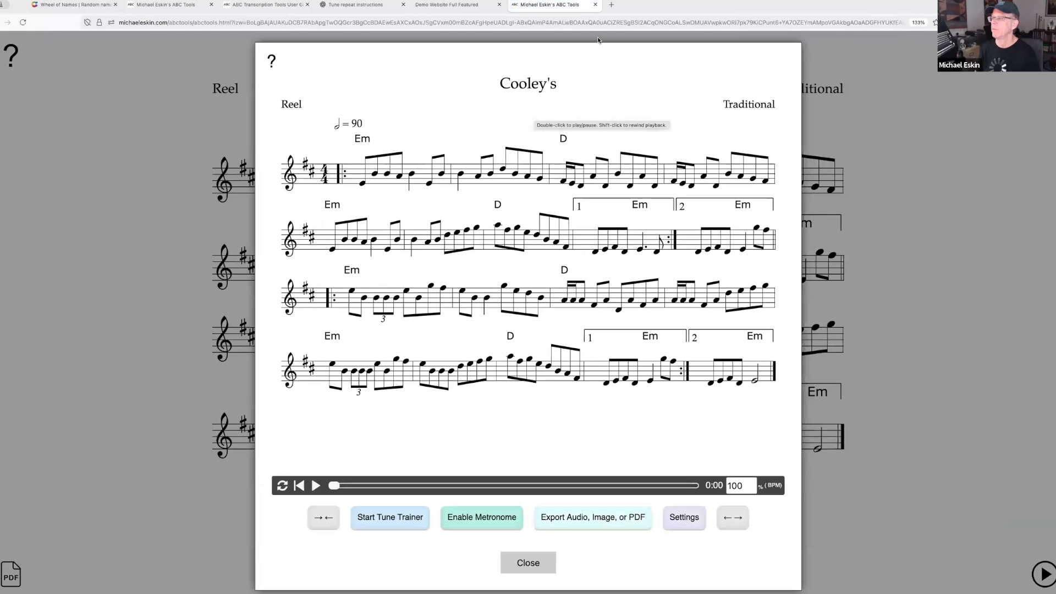
click(596, 5)
click(498, 5)
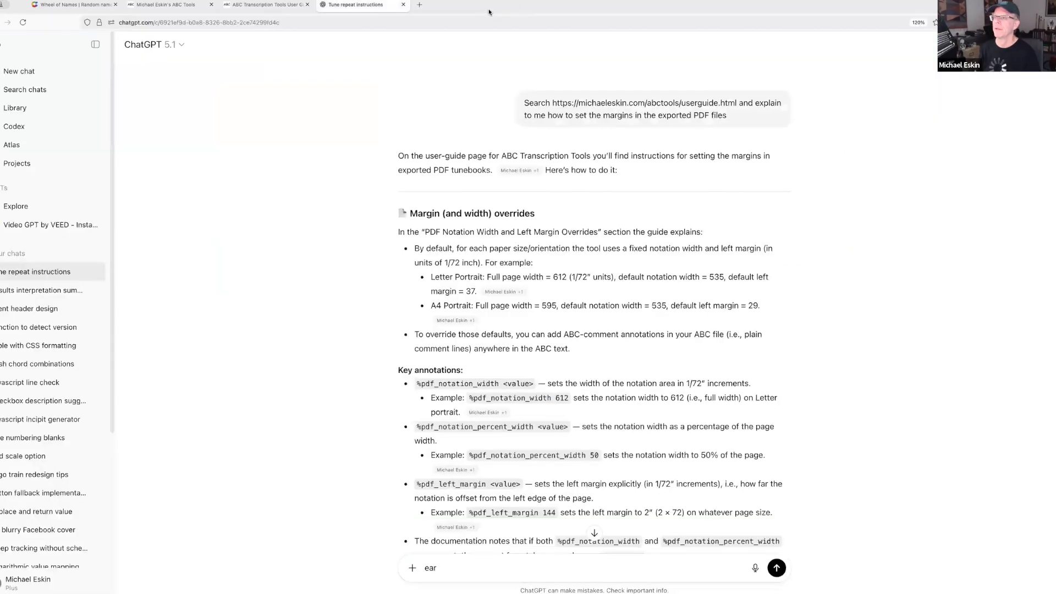
Step: Return to the ABC editor, dismiss the website export options and clear all the tunes
click(169, 7)
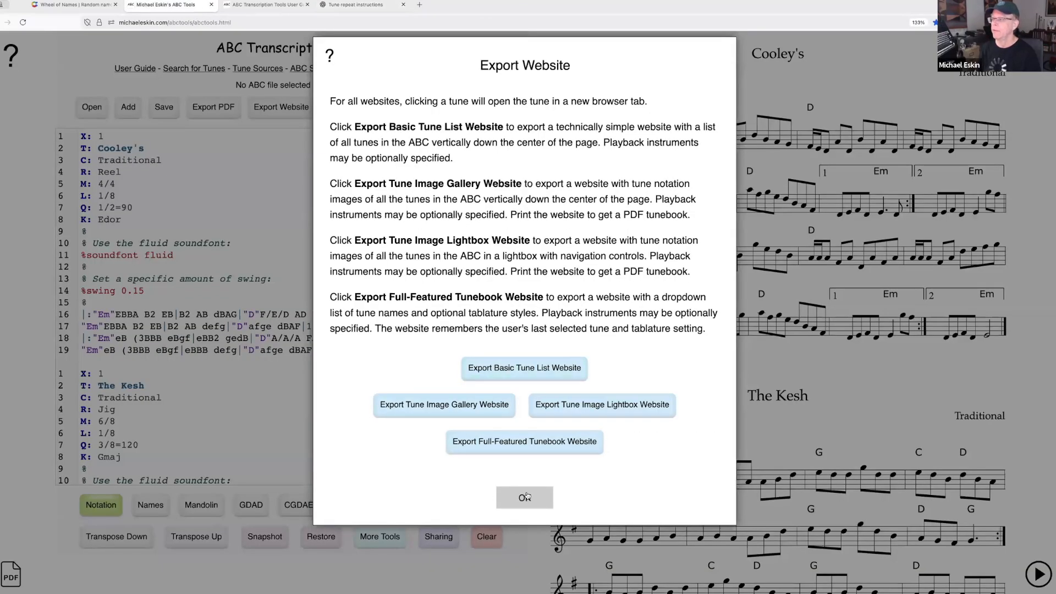
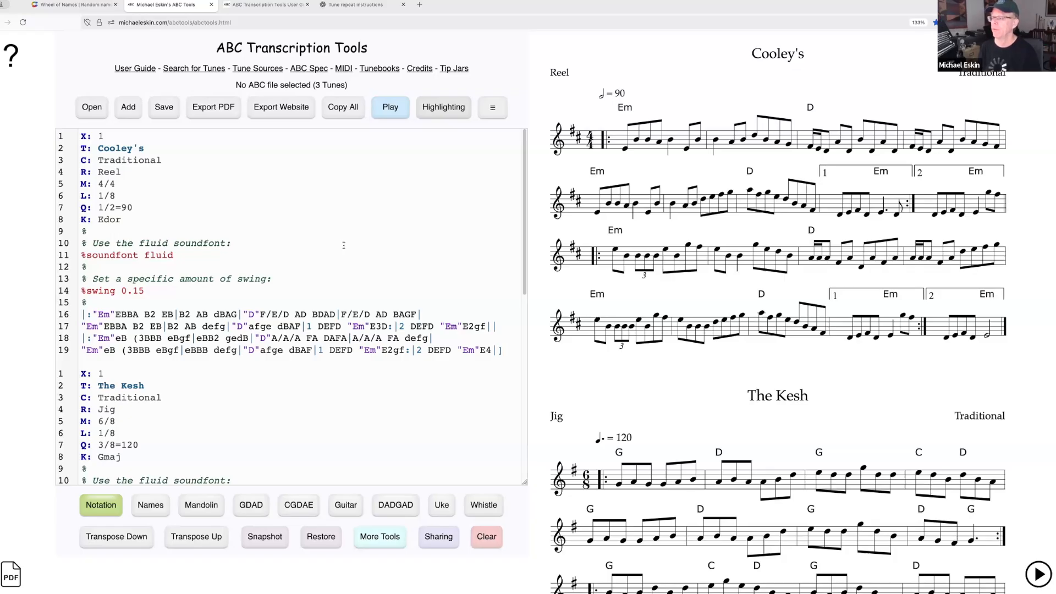
click(491, 542)
click(470, 205)
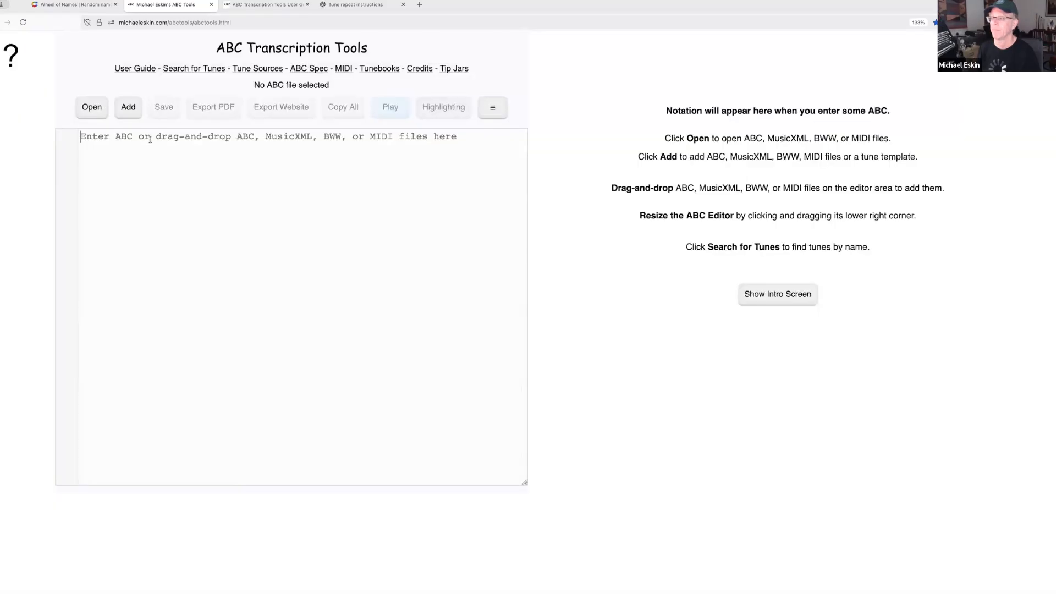
Step: Open the tunebook file 11-10-25_comhaltas_san_diego_tune_learning_tunebook_master.abc from the Tunebooks folder
click(91, 114)
click(497, 264)
click(349, 103)
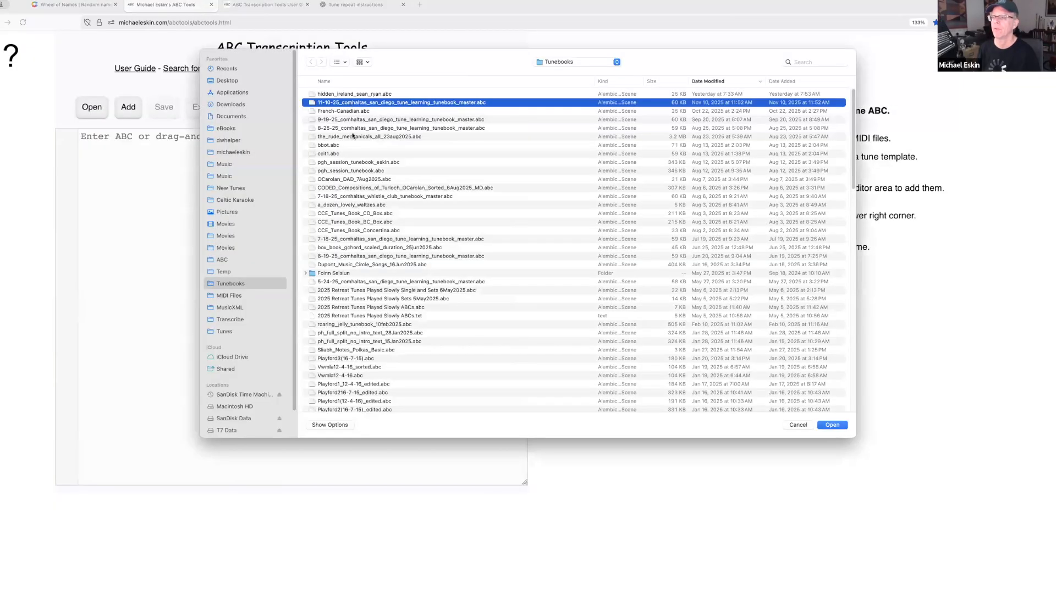
key(Return)
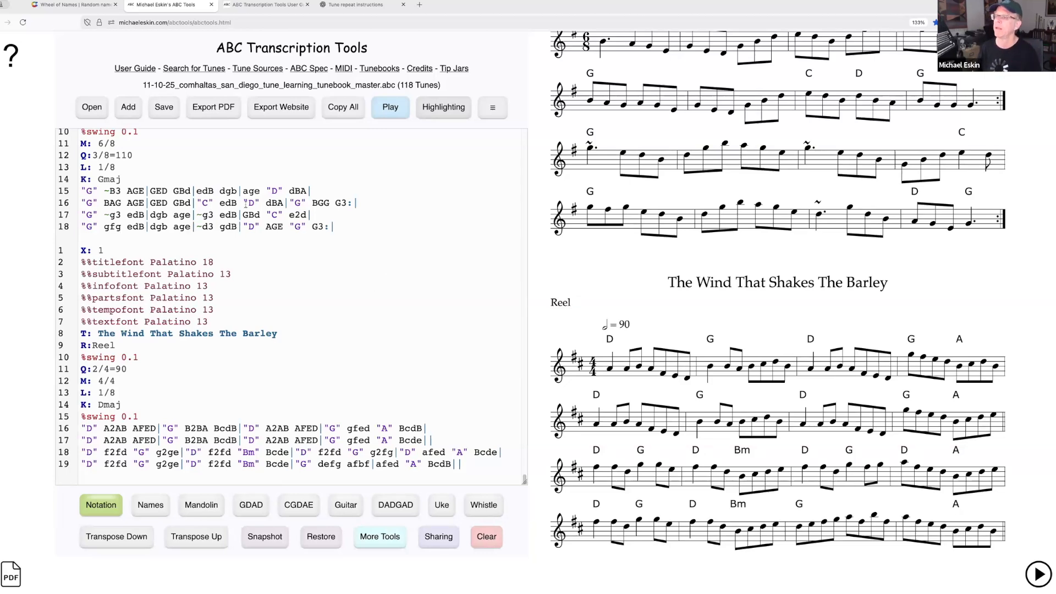
Step: Export the tunebook as a full-featured tunebook website titled "San Diego Comhaltas Tunes"
click(283, 110)
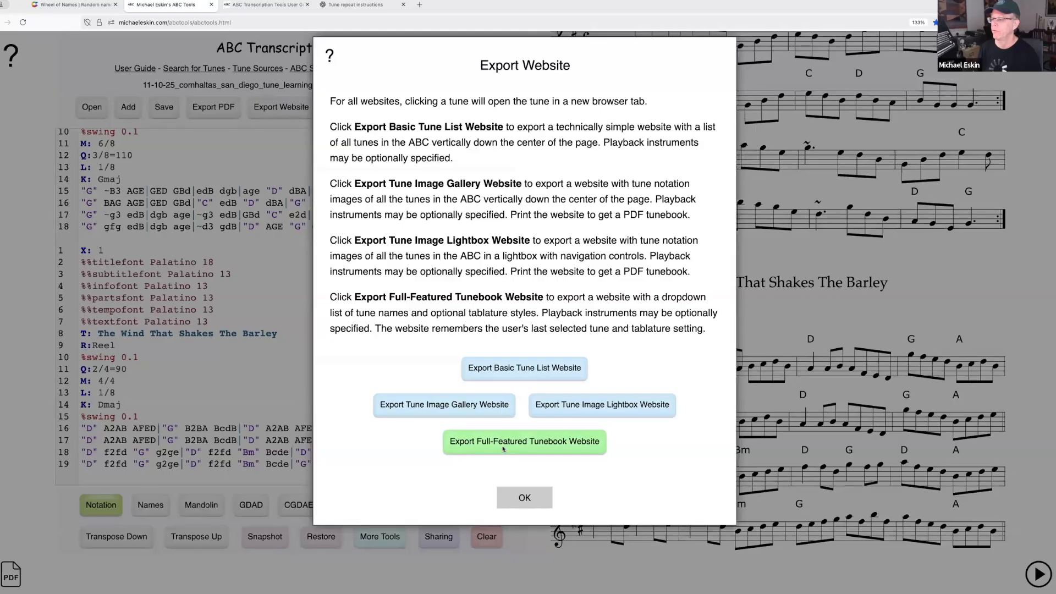
click(525, 441)
drag(536, 110, 462, 109)
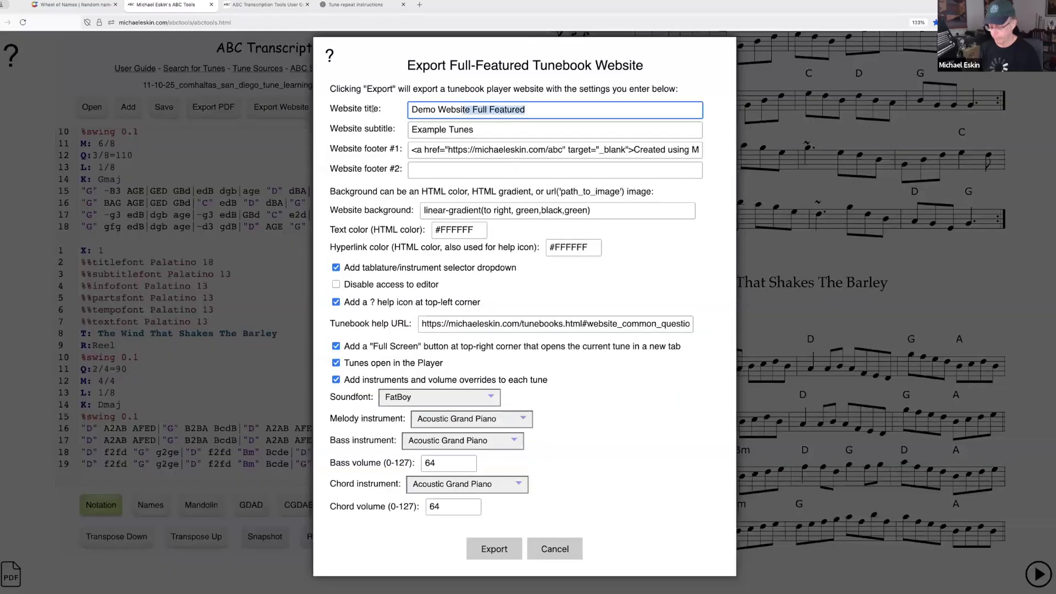
drag(373, 109, 369, 110)
text(San D)
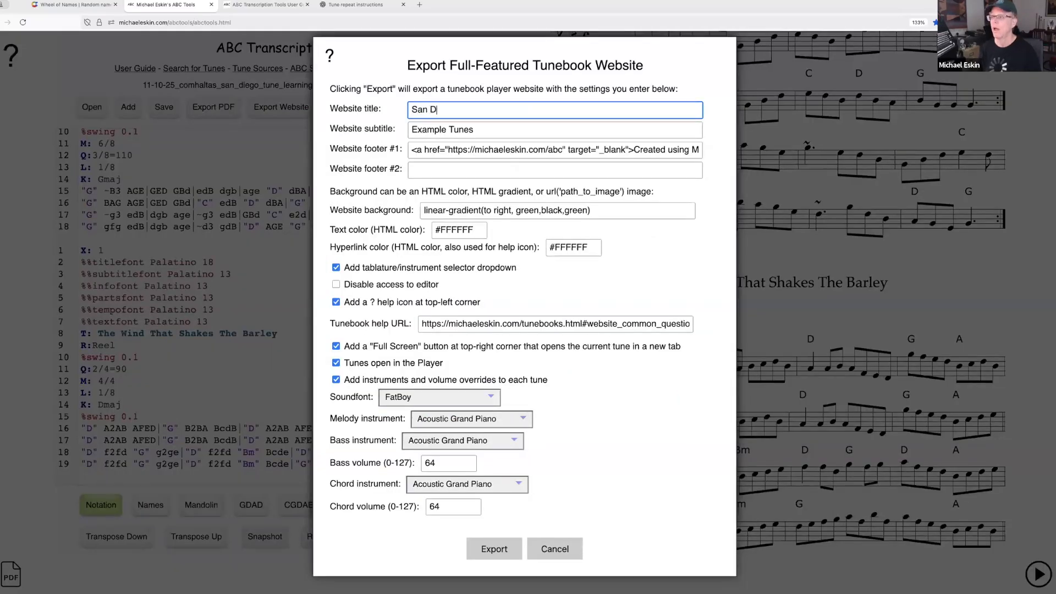
text(iego Comhaltas Tunes)
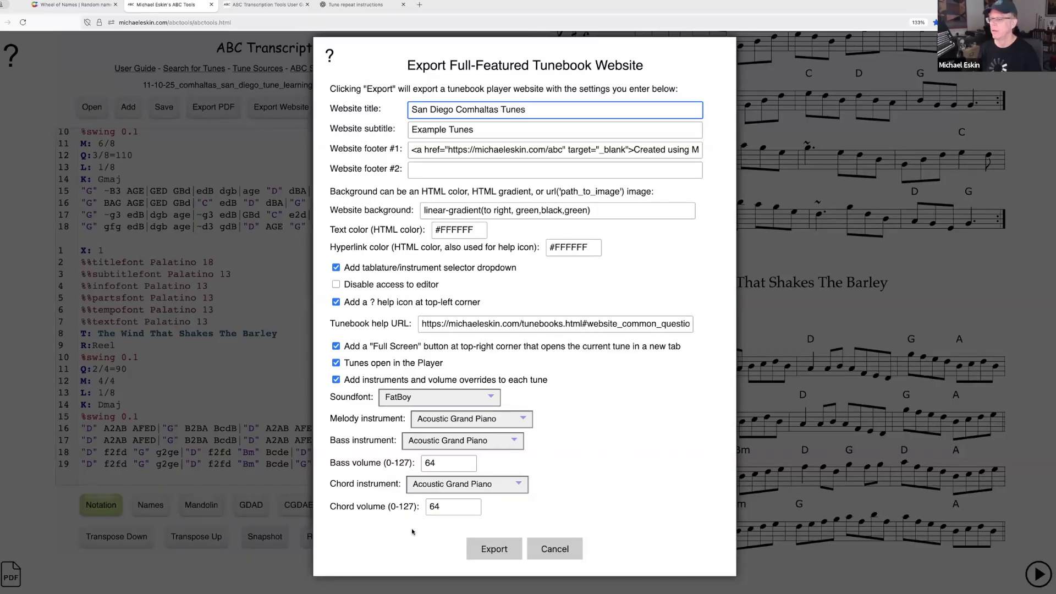
click(496, 550)
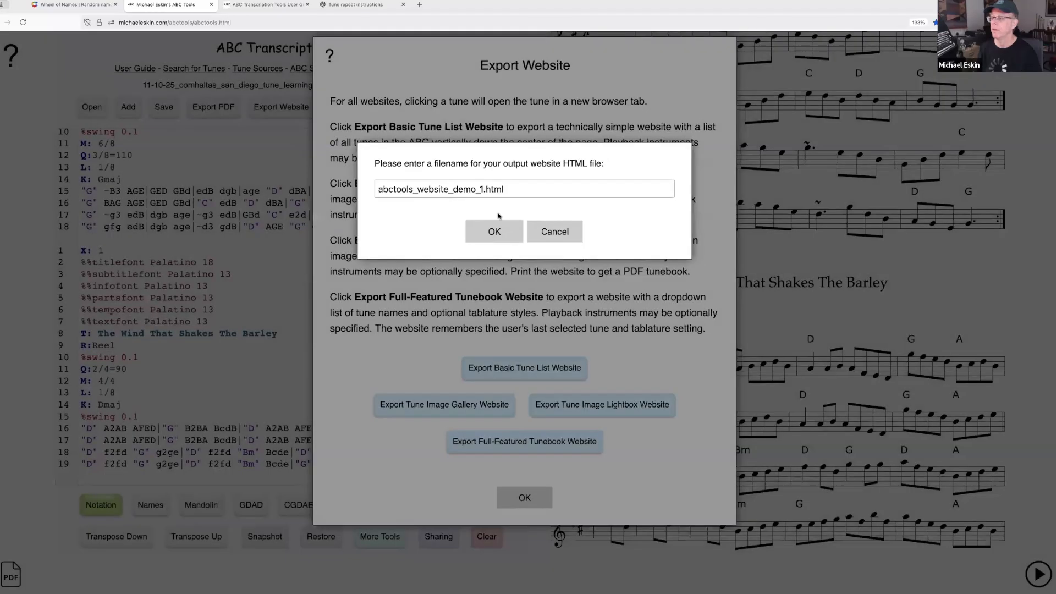
Step: Name the output website file sd_cce_website.html and save it
double_click(478, 189)
text(s)
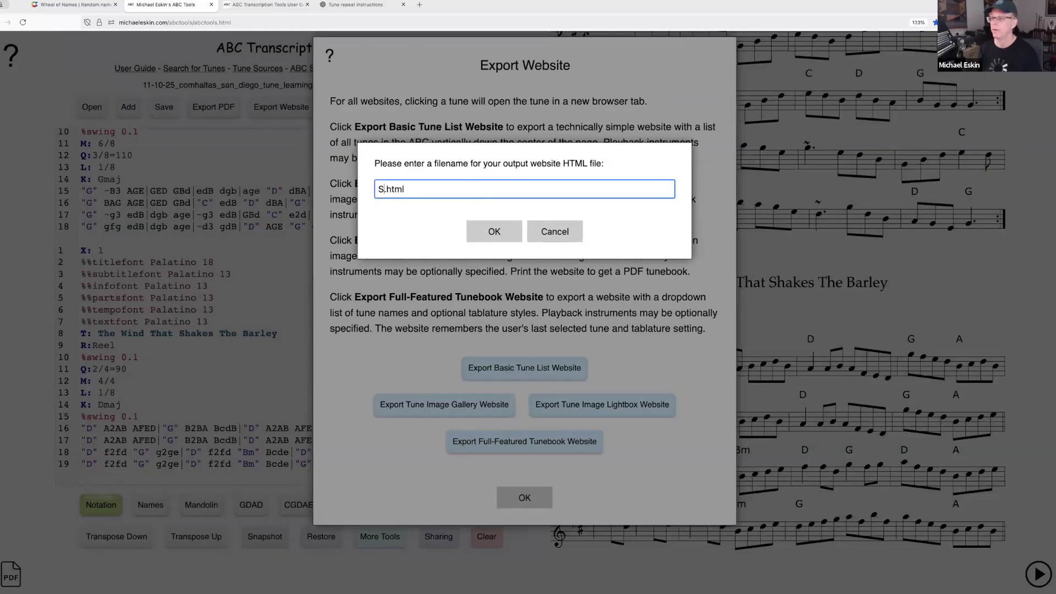
text(d_cce)
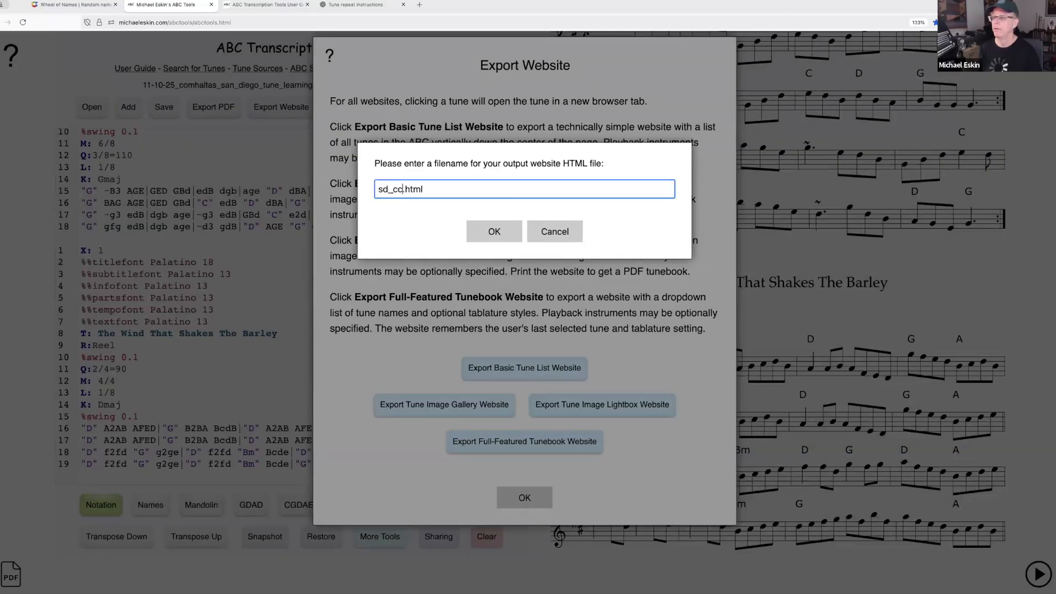
text(_website)
click(508, 232)
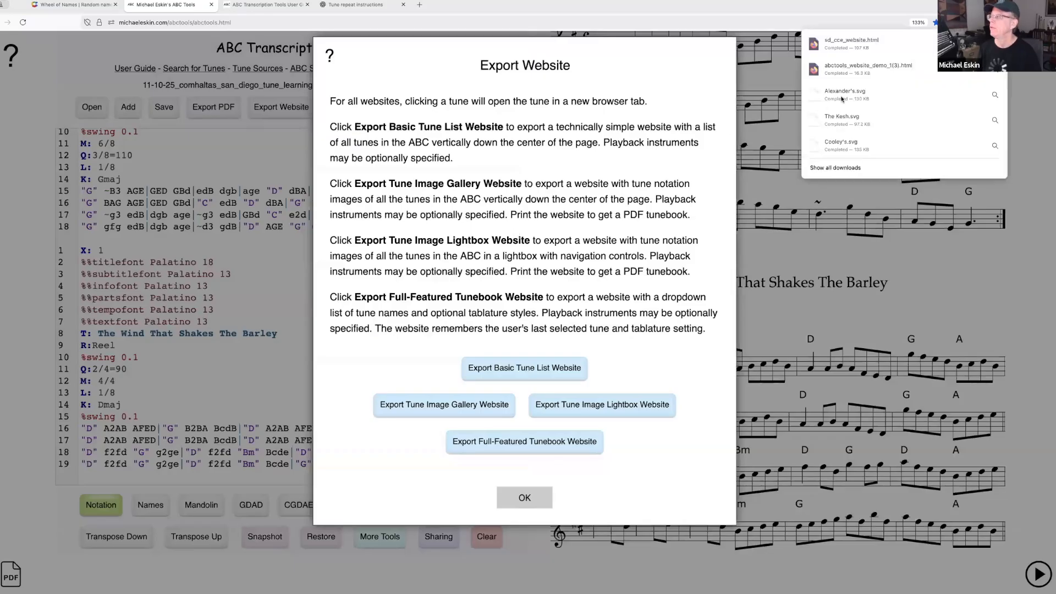
Step: Open the downloaded sd_cce_website.html and choose The Resting Chair from its tune list
click(856, 41)
click(418, 74)
scroll(484, 453, down, 15)
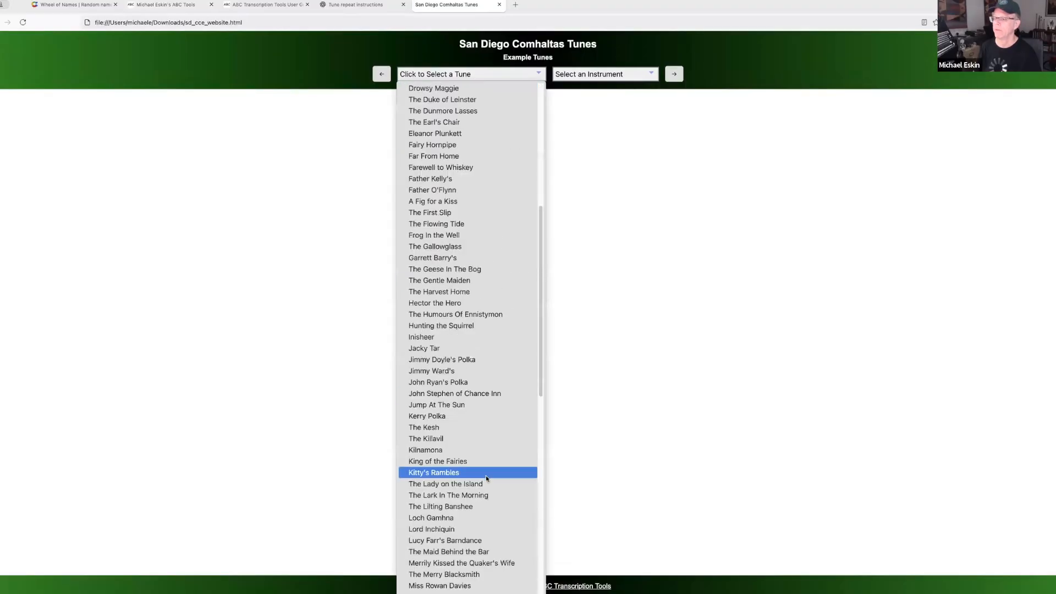
click(431, 446)
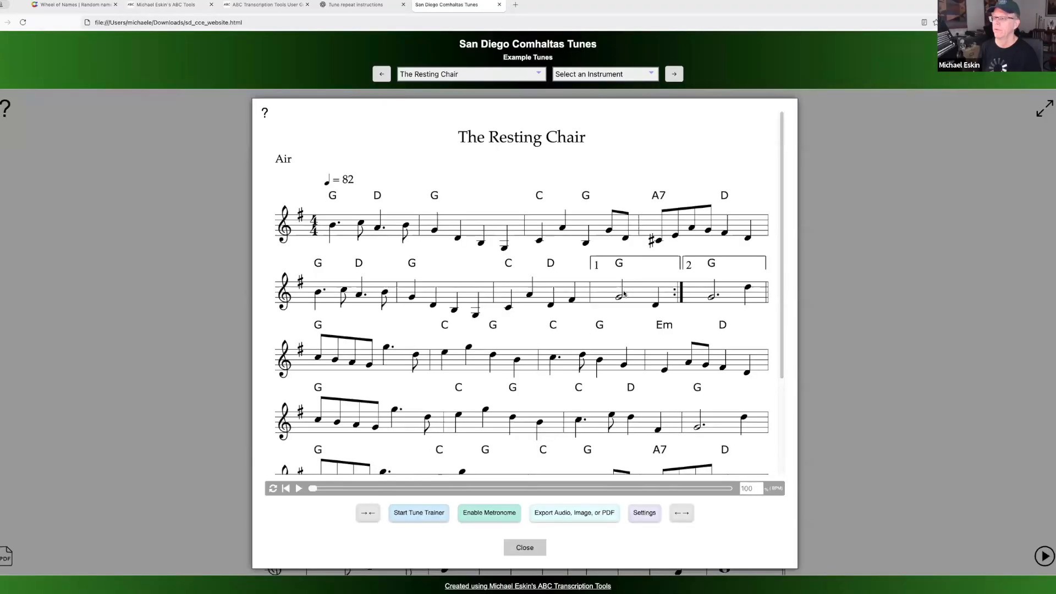
Step: Switch the website to Off She Goes, then to Kilnamona, and close the tune player
click(440, 74)
click(451, 465)
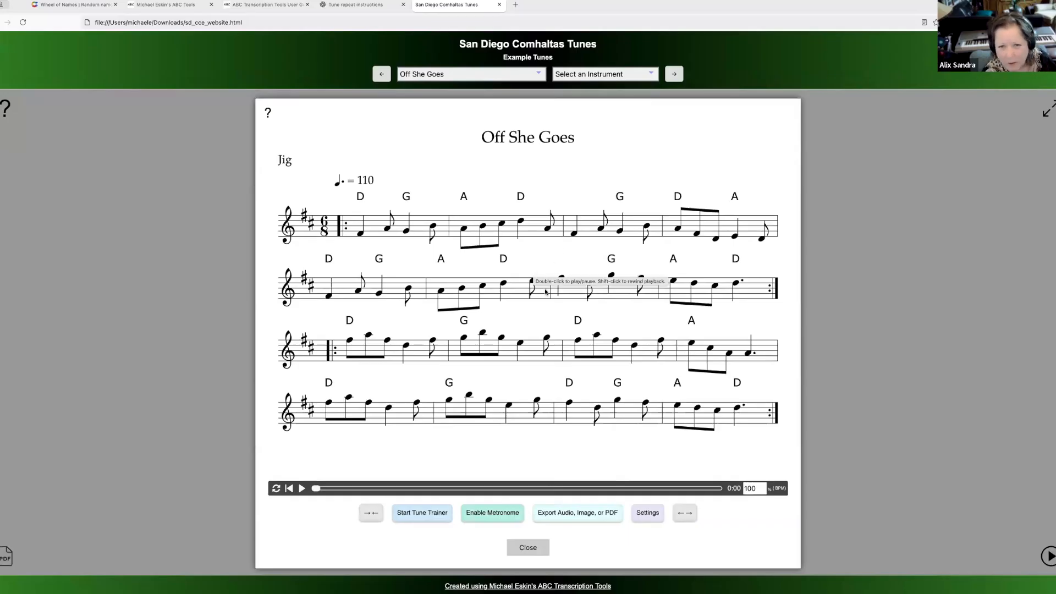
click(476, 76)
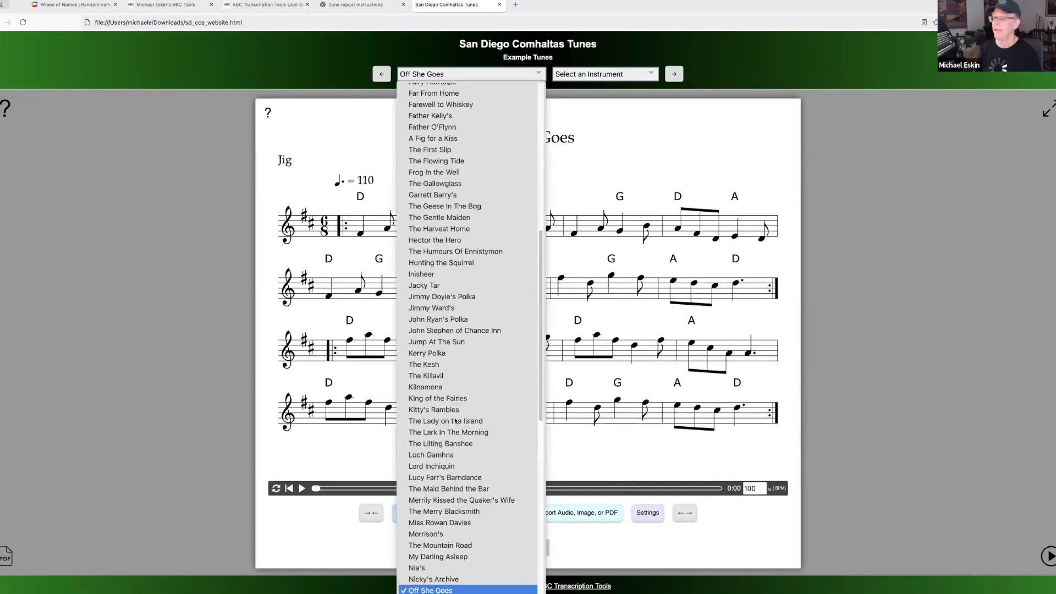
click(476, 387)
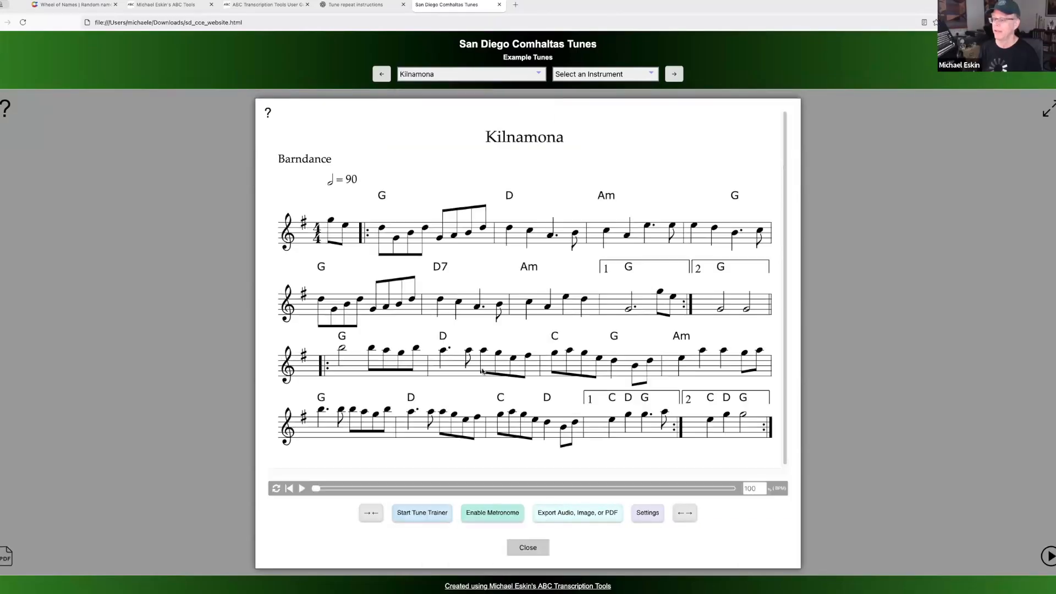
click(545, 546)
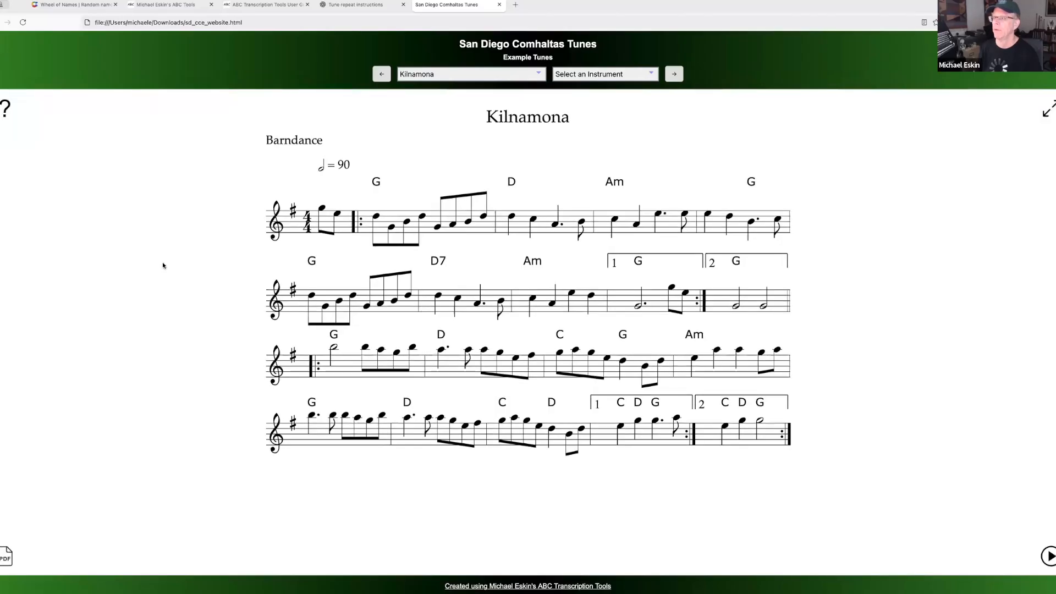
Step: Open the HTML source of the exported website and examine its styles and body markup
right_click(112, 237)
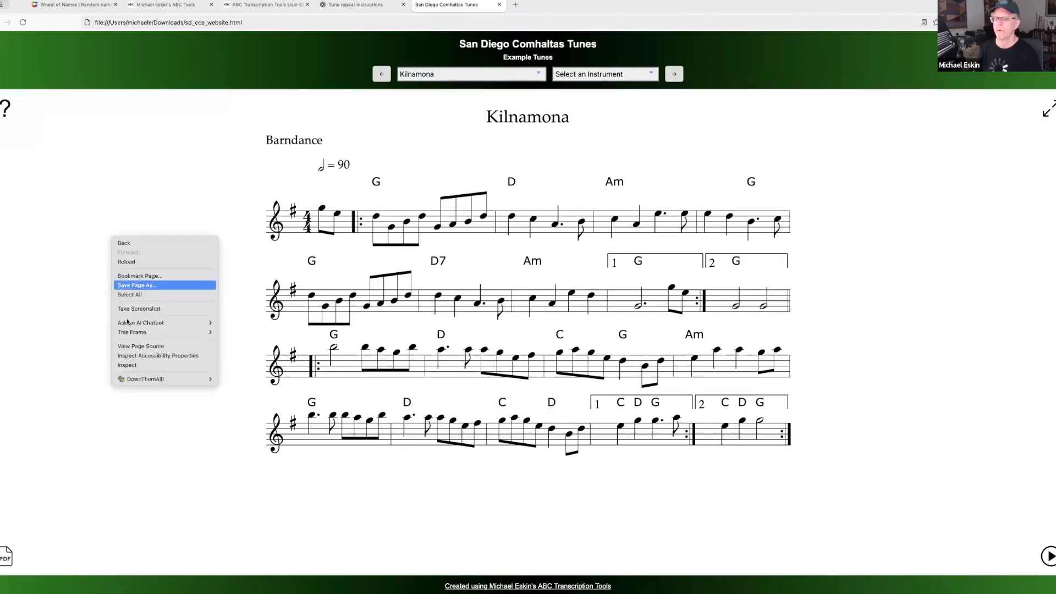
right_click(115, 41)
click(141, 138)
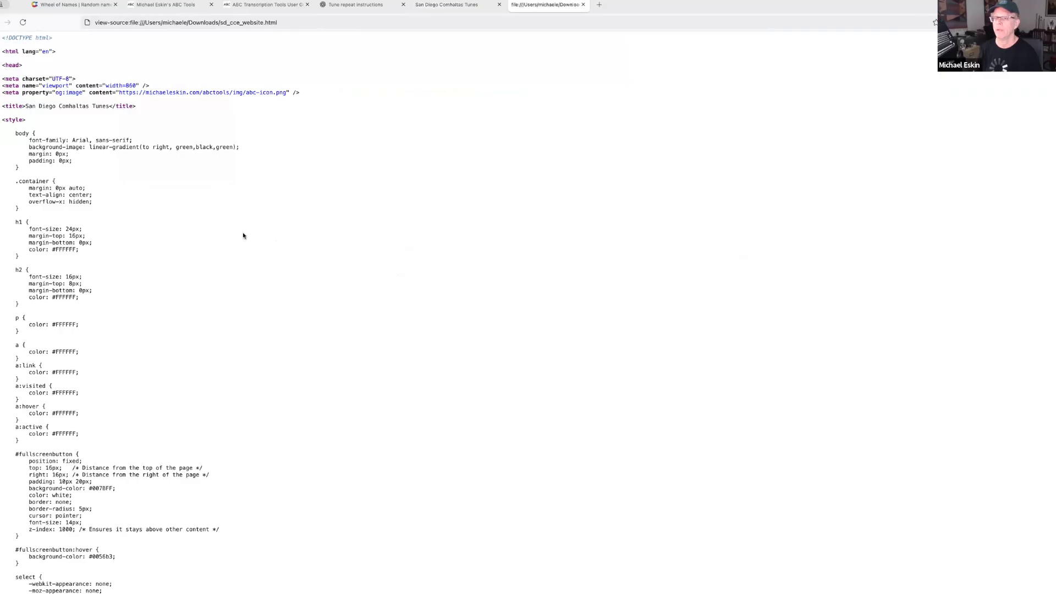
scroll(242, 235, down, 20)
scroll(316, 291, down, 2)
scroll(309, 241, up, 10)
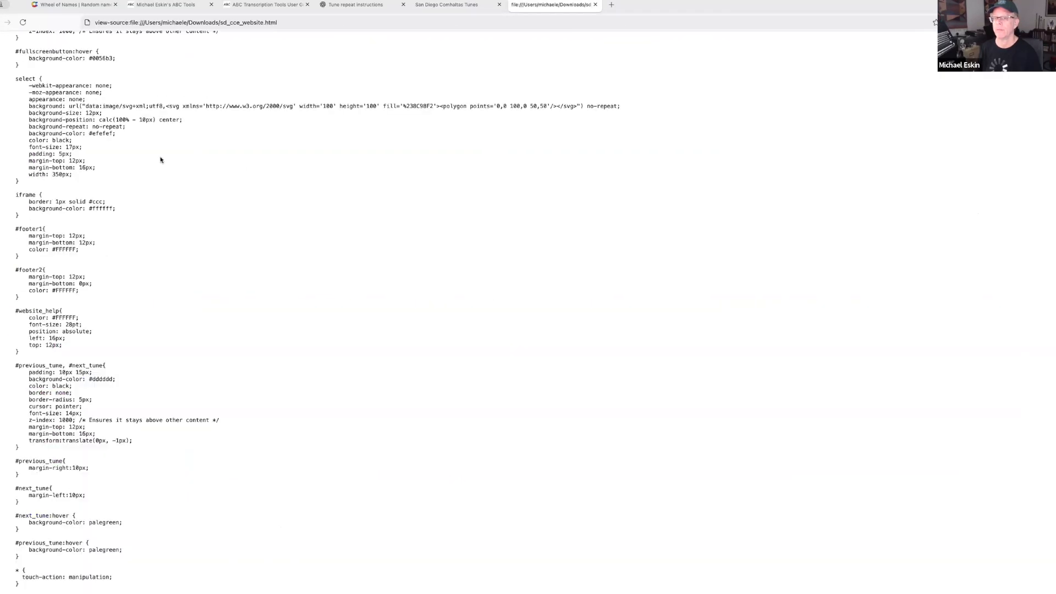
scroll(209, 189, down, 7)
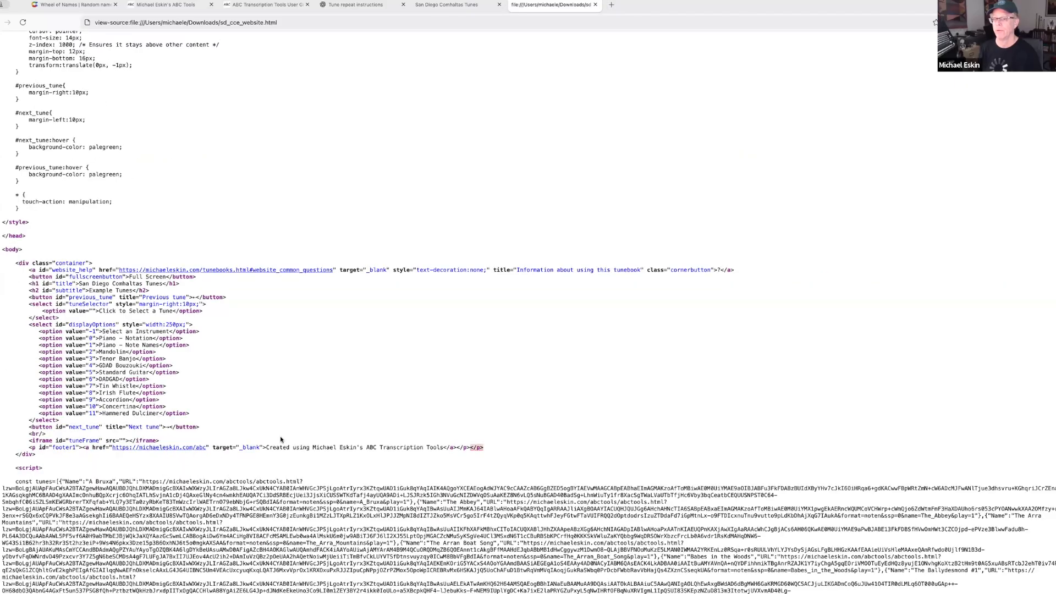
Step: Examine the embedded tune links and script code in the website's source, and close the source view
scroll(320, 383, down, 5)
scroll(353, 420, down, 12)
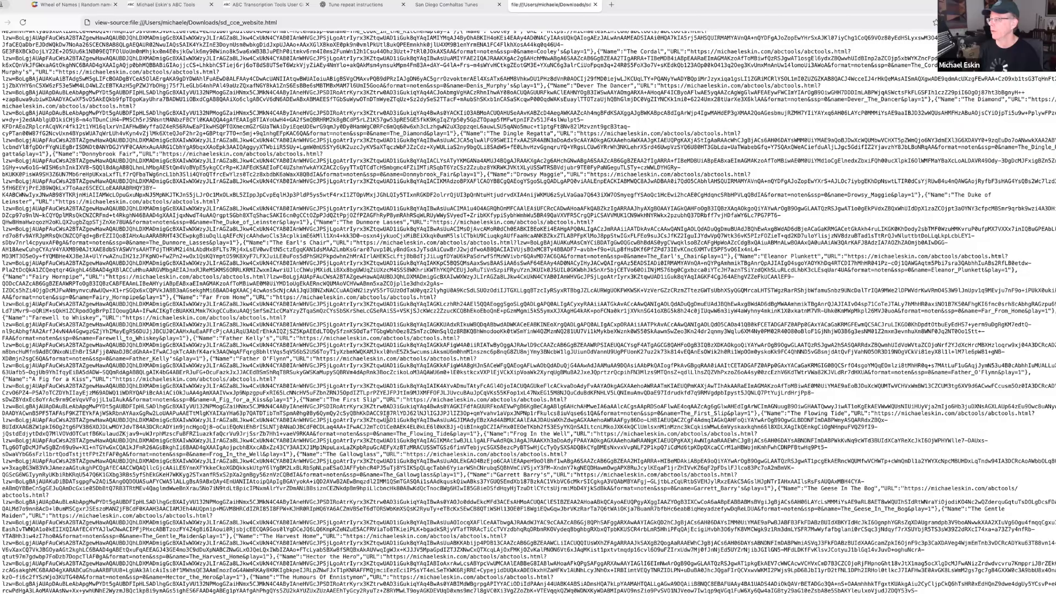
scroll(385, 380, down, 12)
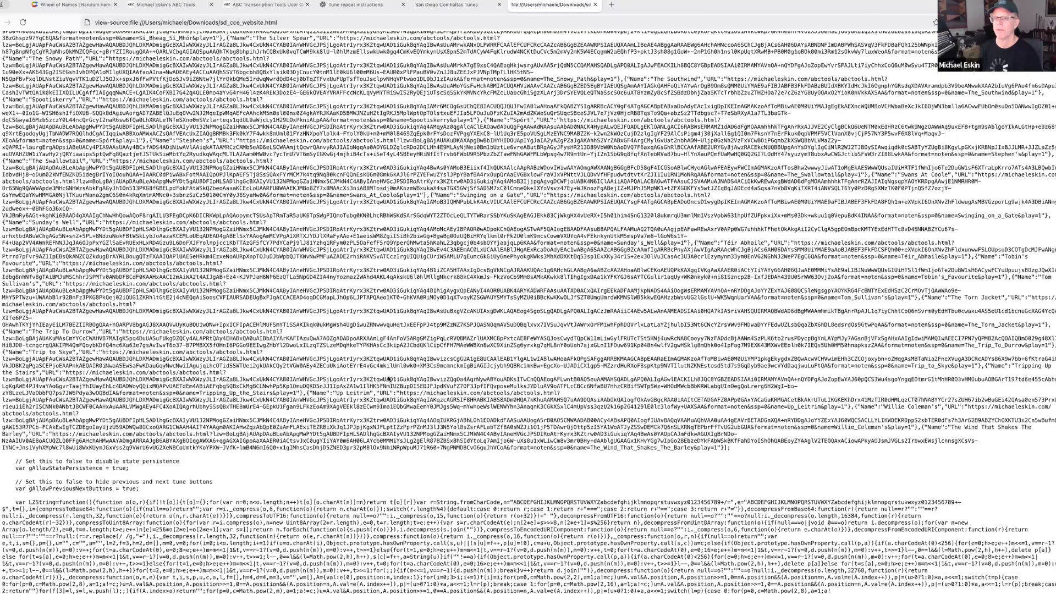
scroll(345, 394, down, 20)
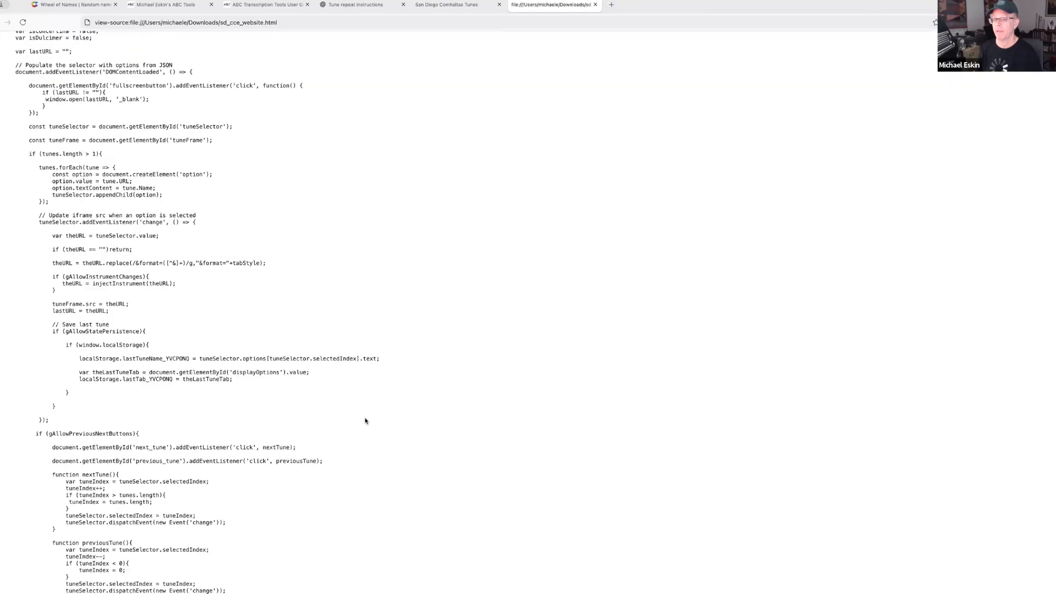
scroll(411, 431, down, 20)
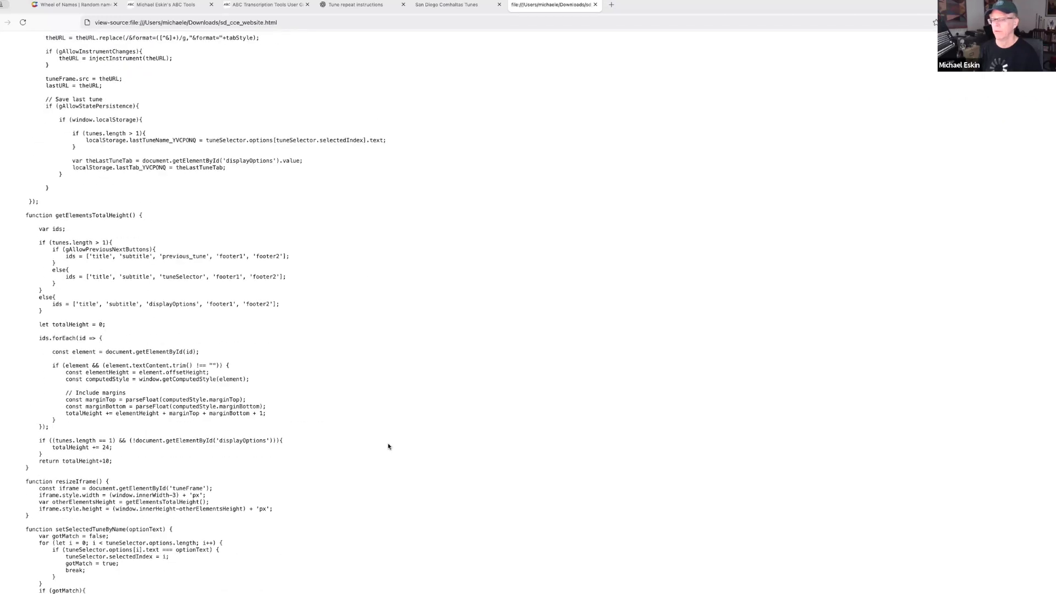
scroll(405, 462, down, 5)
scroll(405, 462, up, 10)
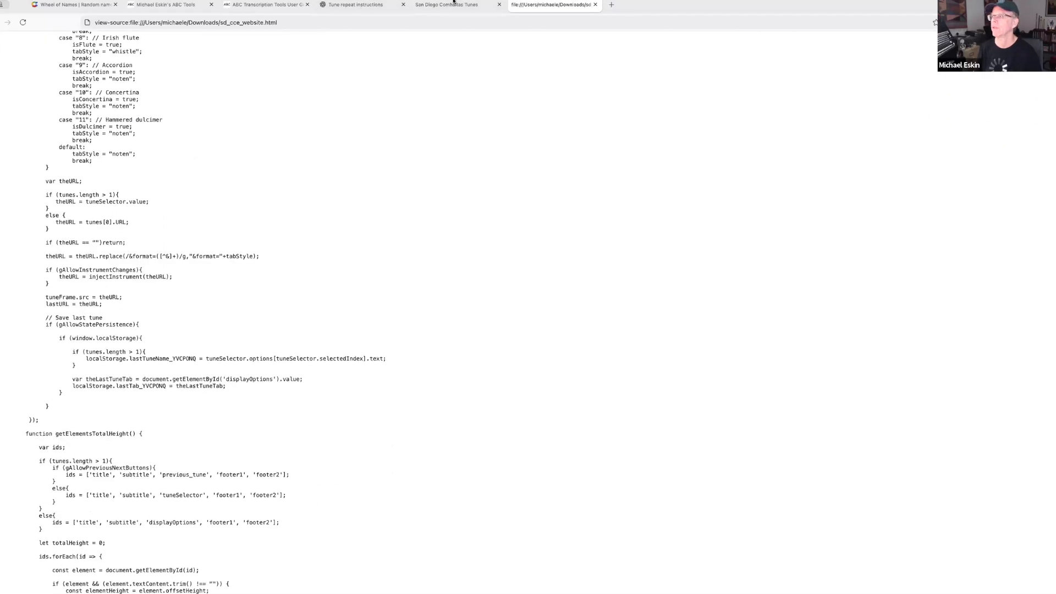
click(595, 5)
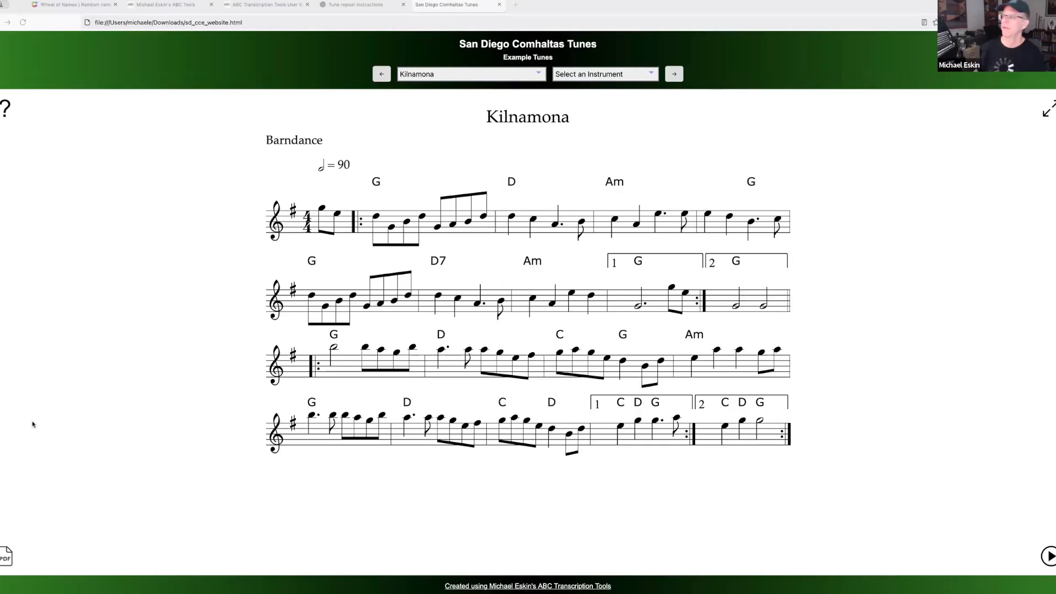
Step: Close the exported website, return to the ABC editor and dismiss the website export options
click(499, 4)
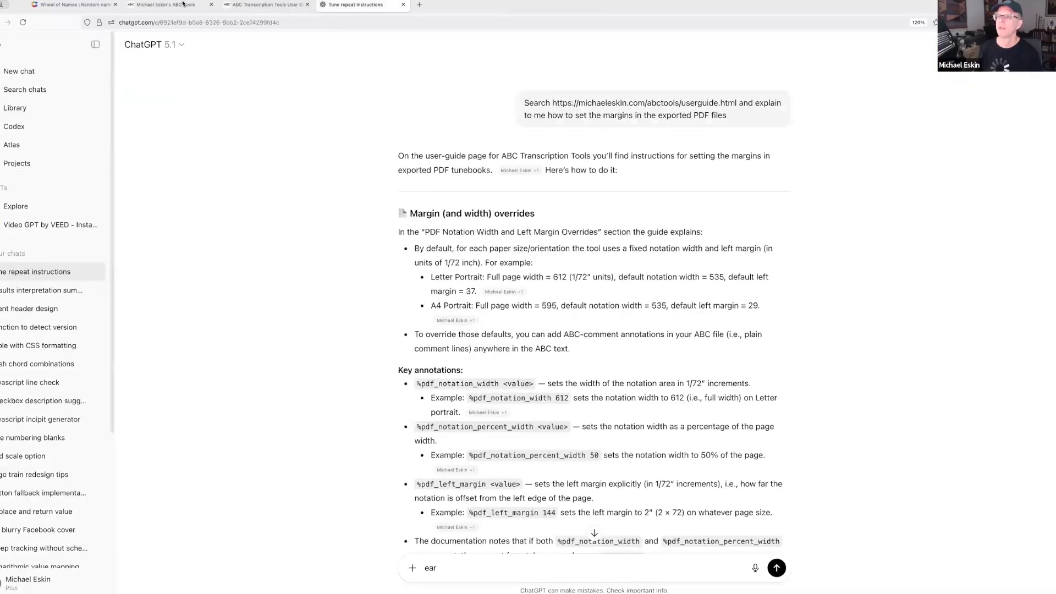
click(165, 5)
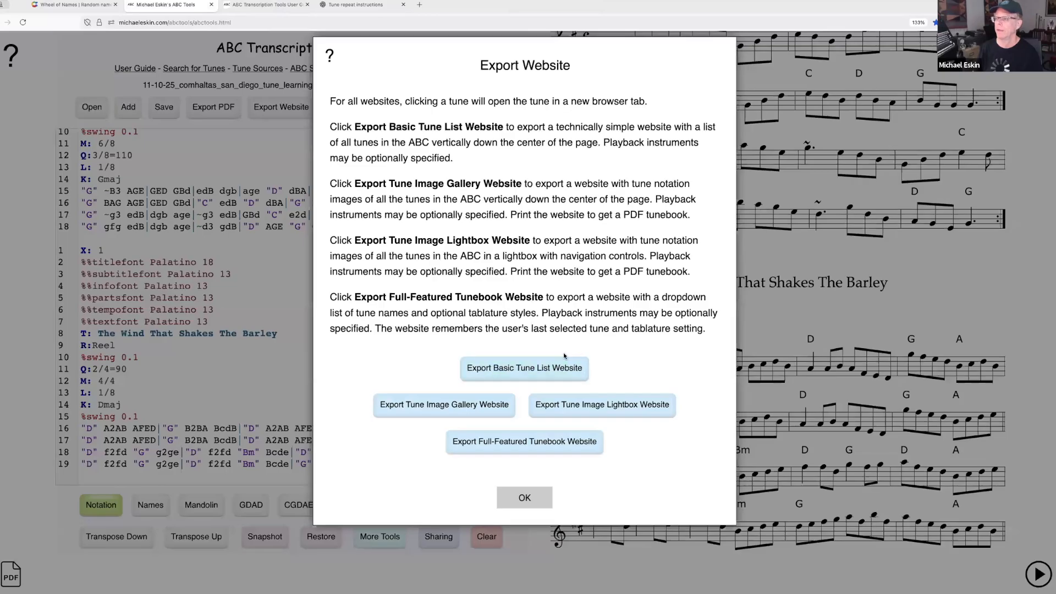
click(525, 498)
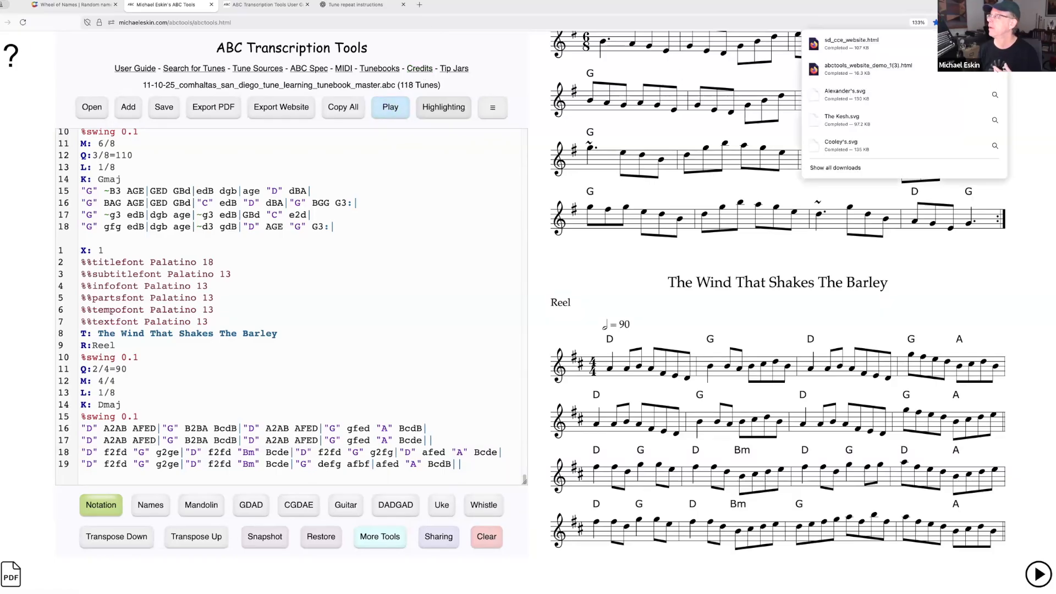
Step: Reopen the downloaded sd_cce_website.html, set the instrument to Accordion, and briefly play Kilnamona before pausing it
click(885, 51)
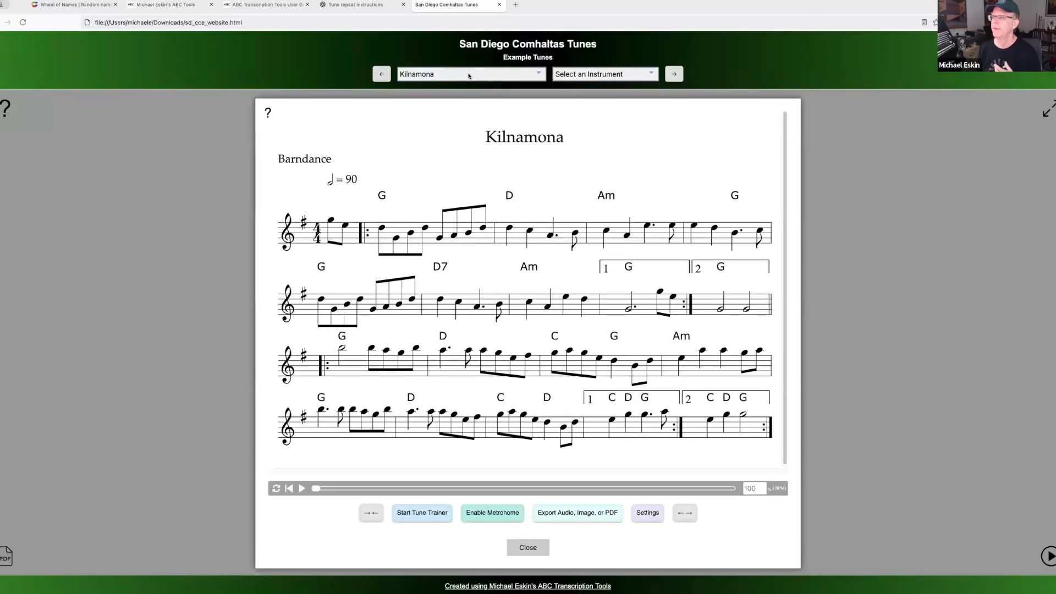
click(602, 74)
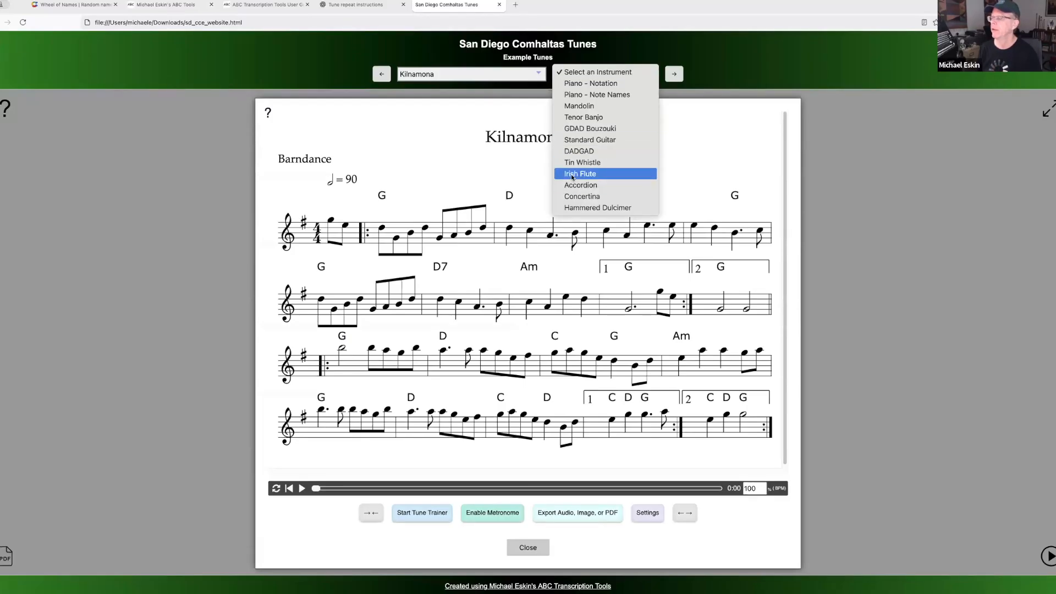
click(605, 185)
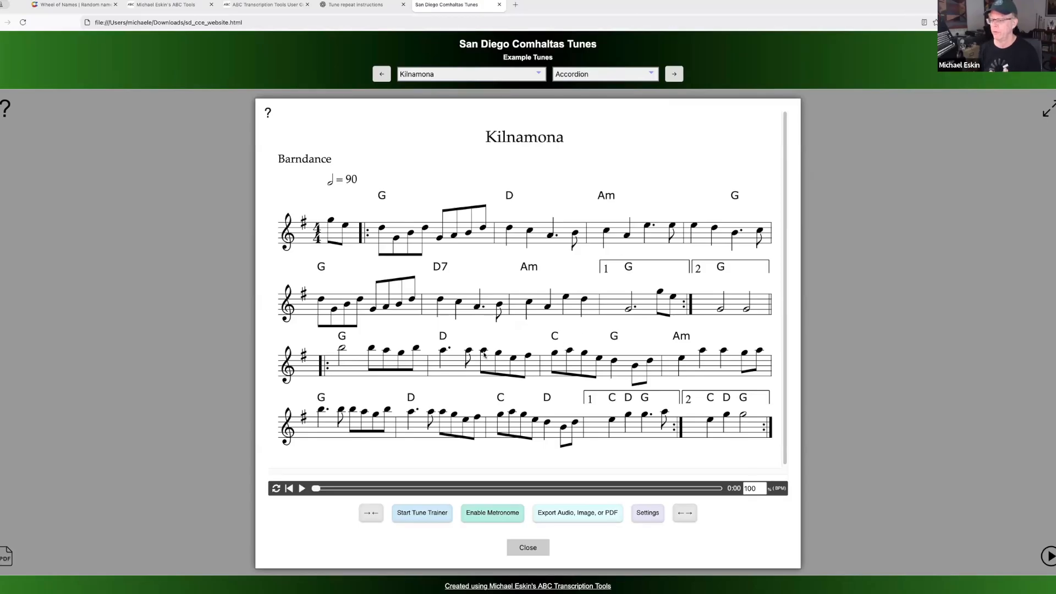
click(302, 489)
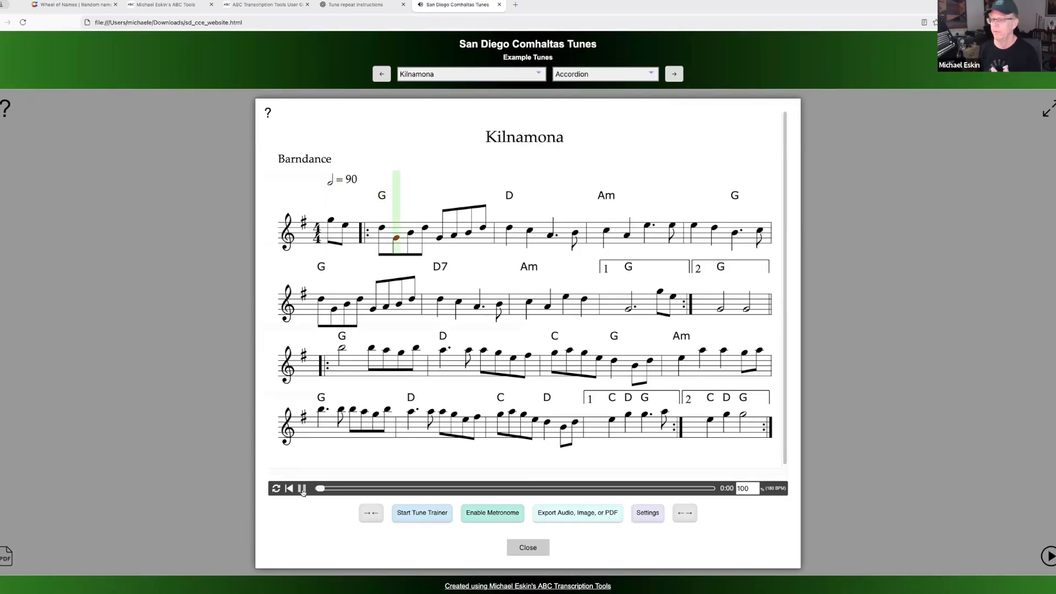
click(302, 488)
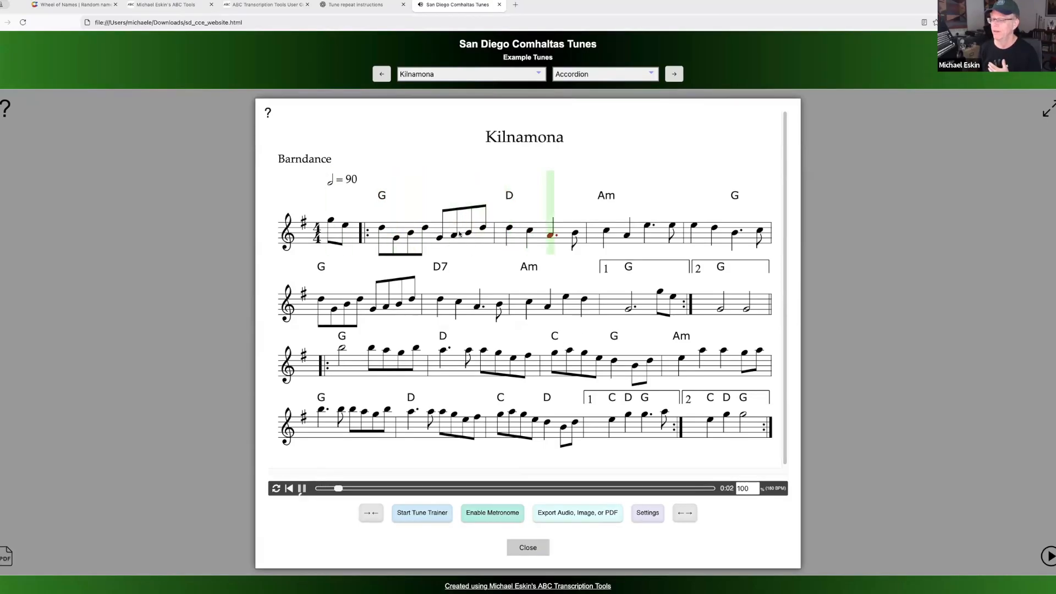
Step: Change the instrument to Hammered Dulcimer and play Kilnamona
click(602, 73)
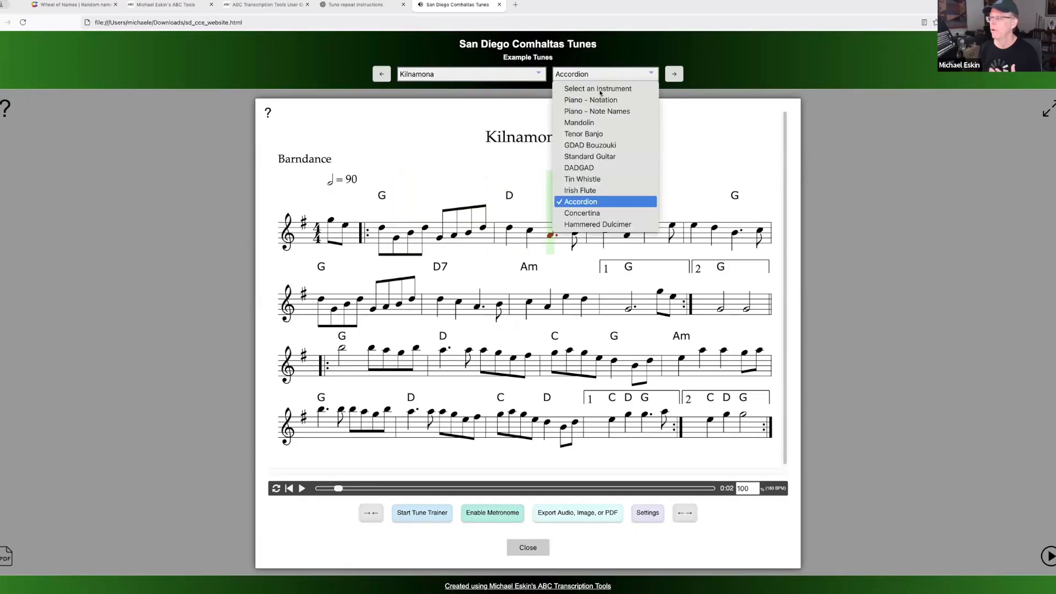
click(596, 224)
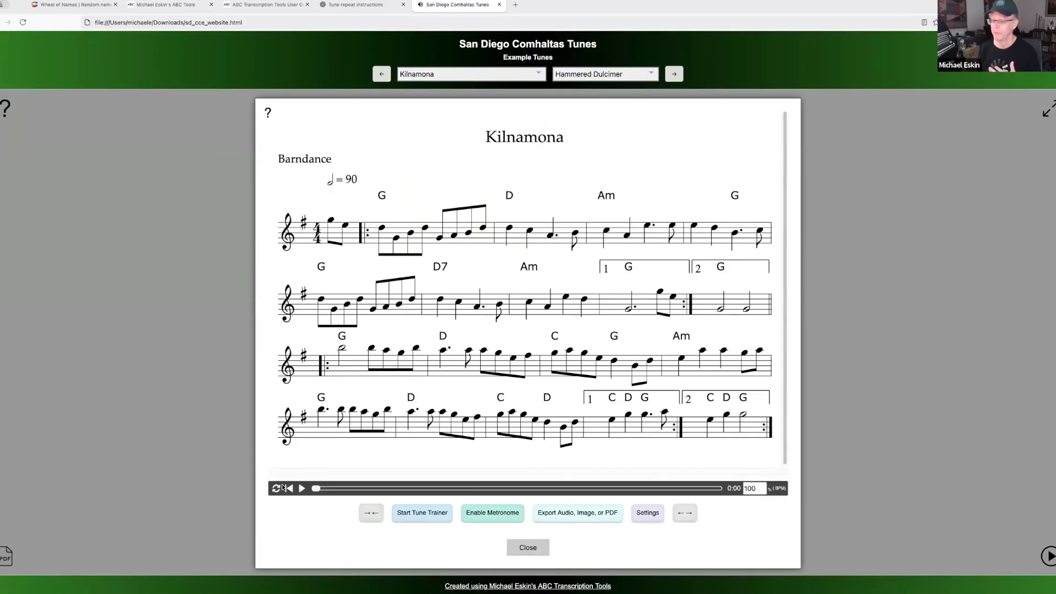
click(301, 488)
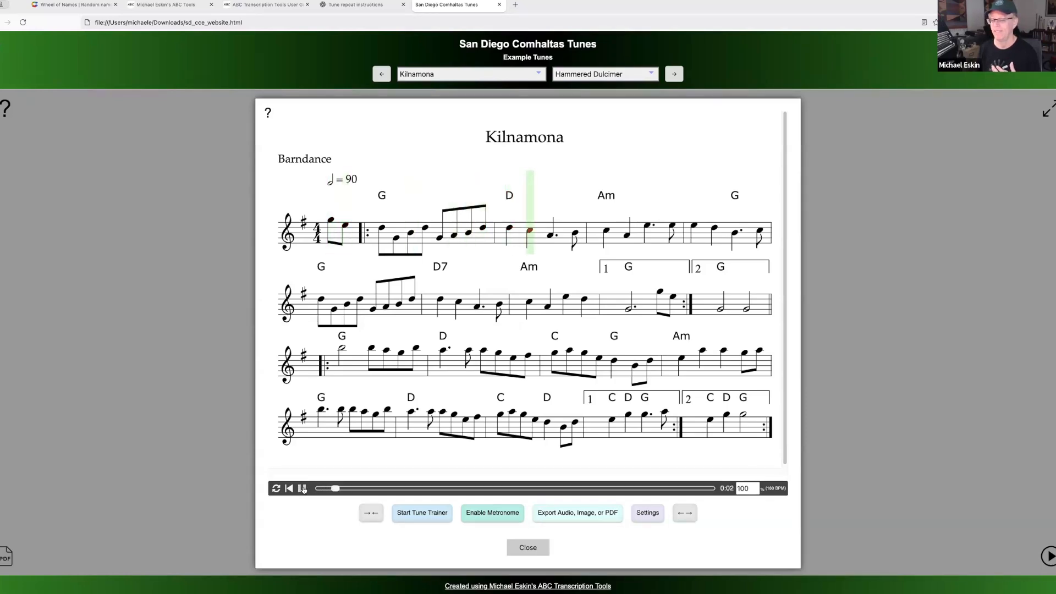
Step: Pause Kilnamona, review the available instruments without changing the selection, and close the exported website
click(302, 489)
click(595, 80)
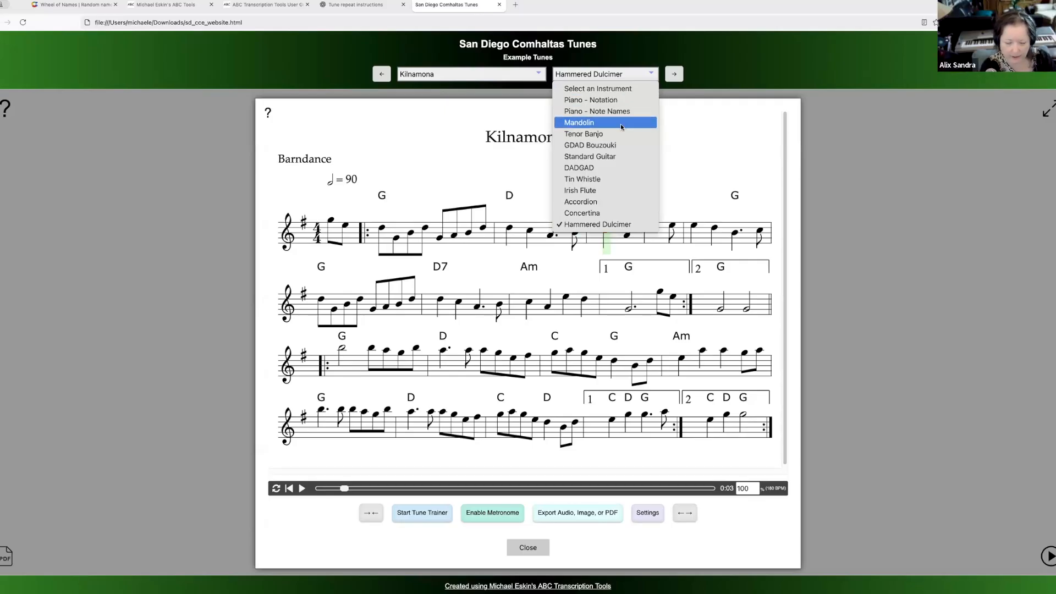
click(716, 147)
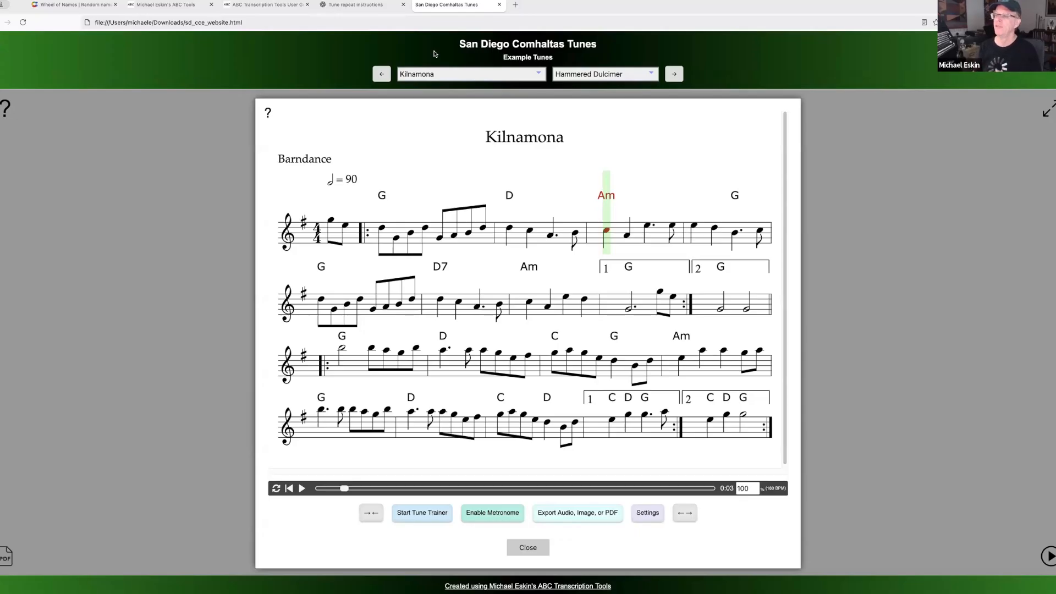
click(498, 5)
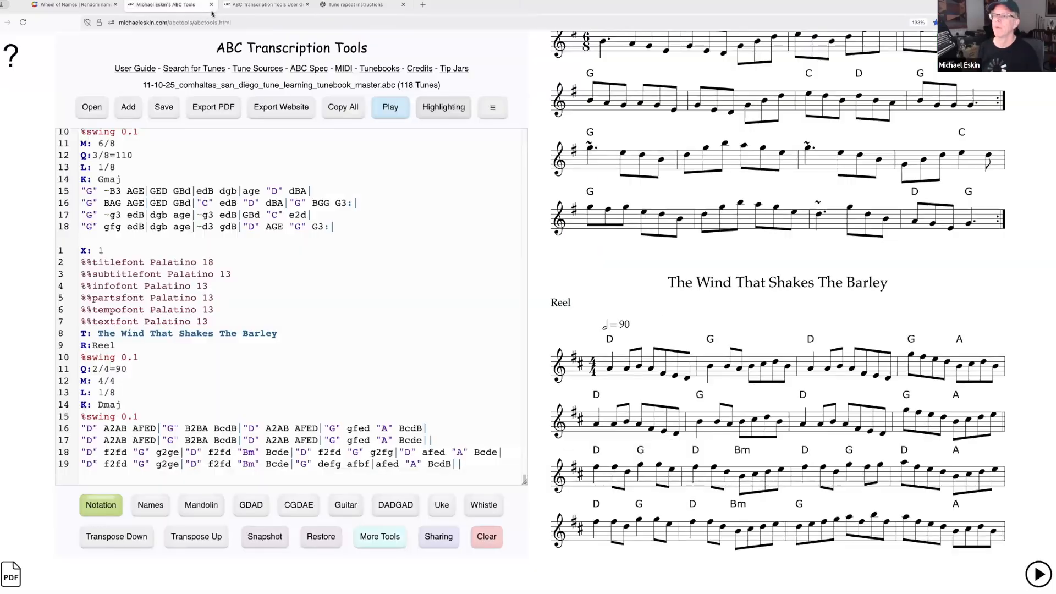
Step: Open the full-featured tunebook website export settings, inspect the website background gradient, and cancel without exporting
click(281, 106)
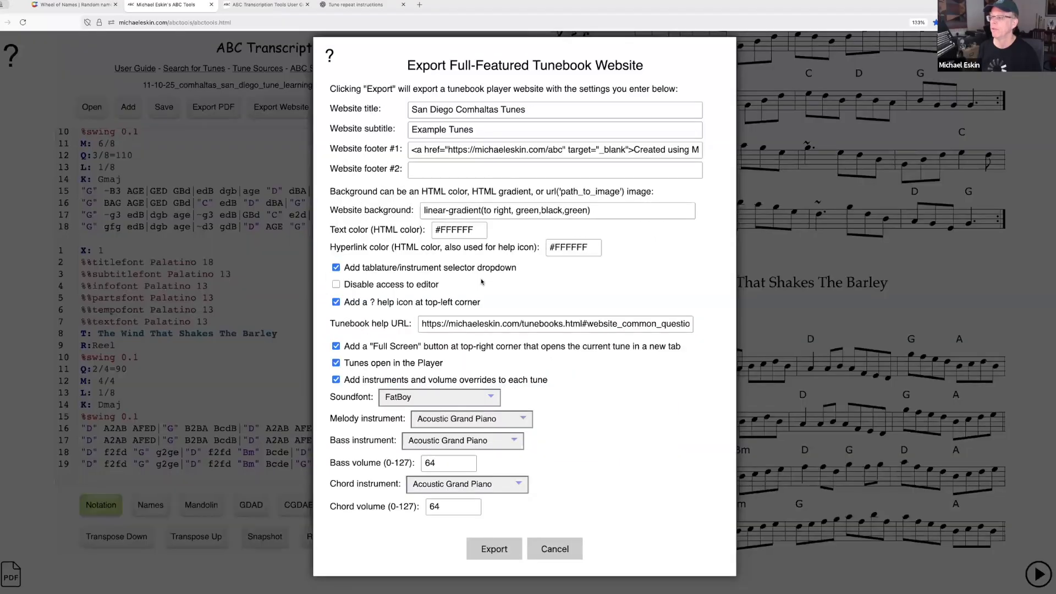
click(545, 446)
drag(424, 210, 600, 209)
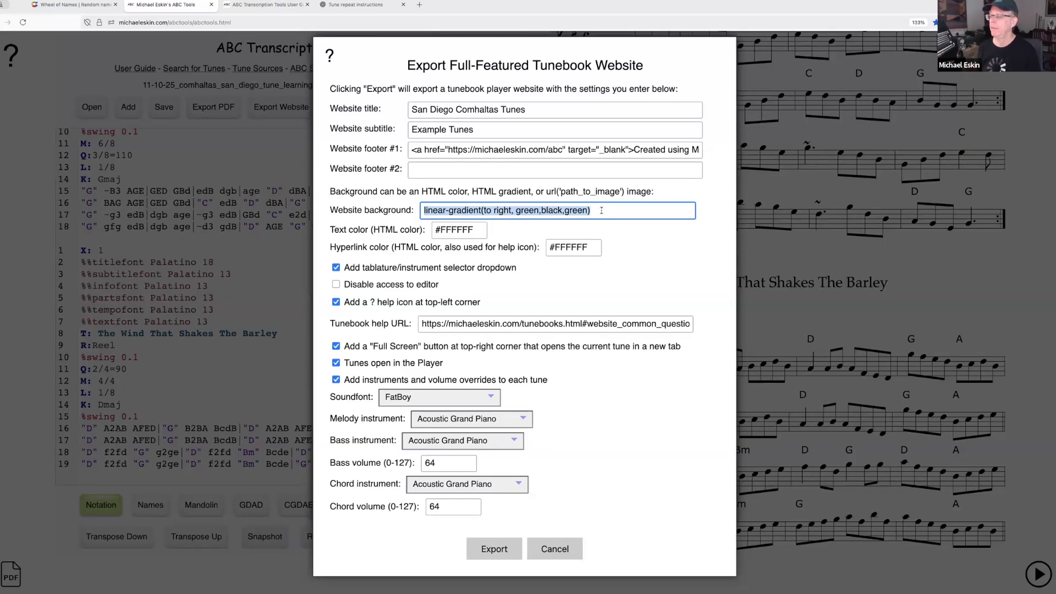
click(601, 211)
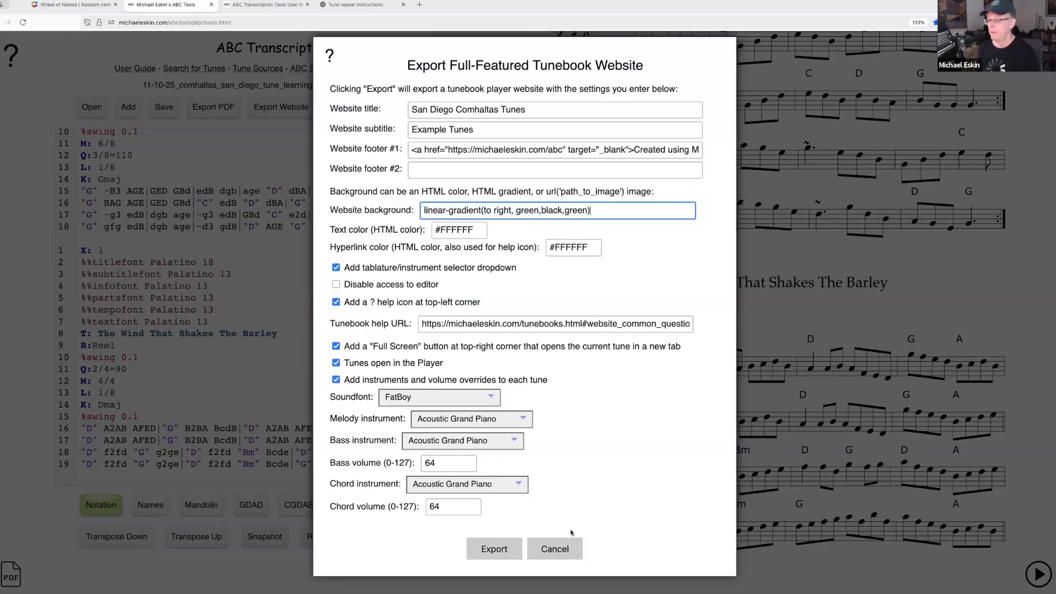
click(567, 555)
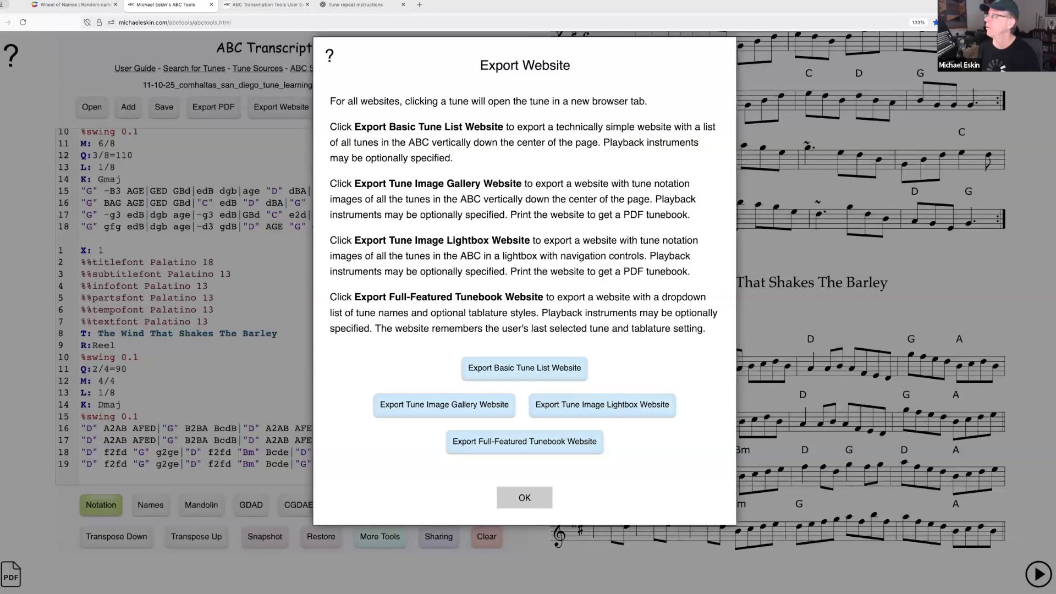
Step: Reopen the downloaded sd_cce_website.html and view its page source enlarged to 133%
click(858, 44)
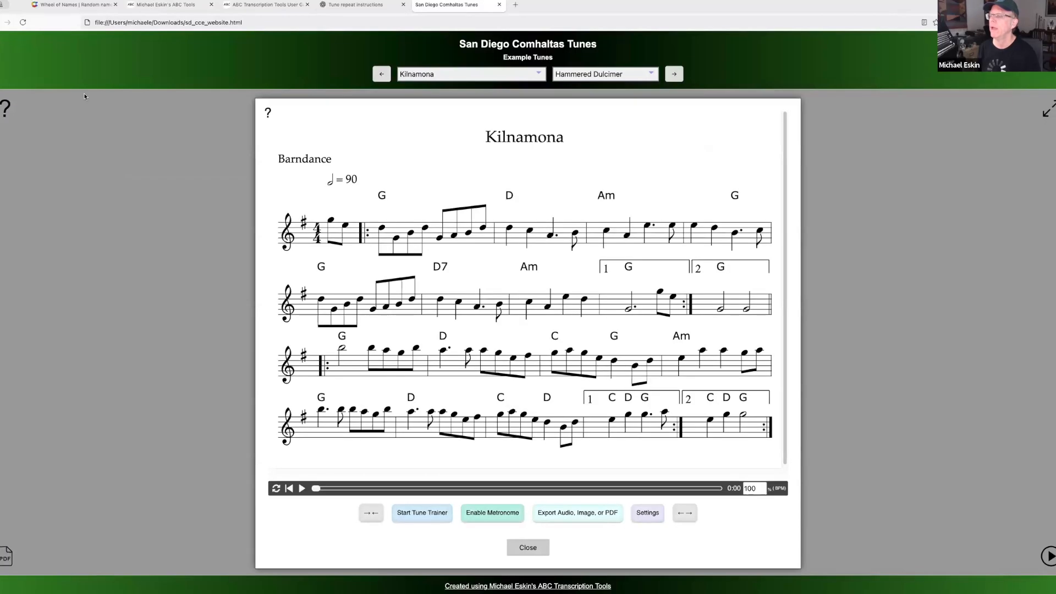
right_click(87, 51)
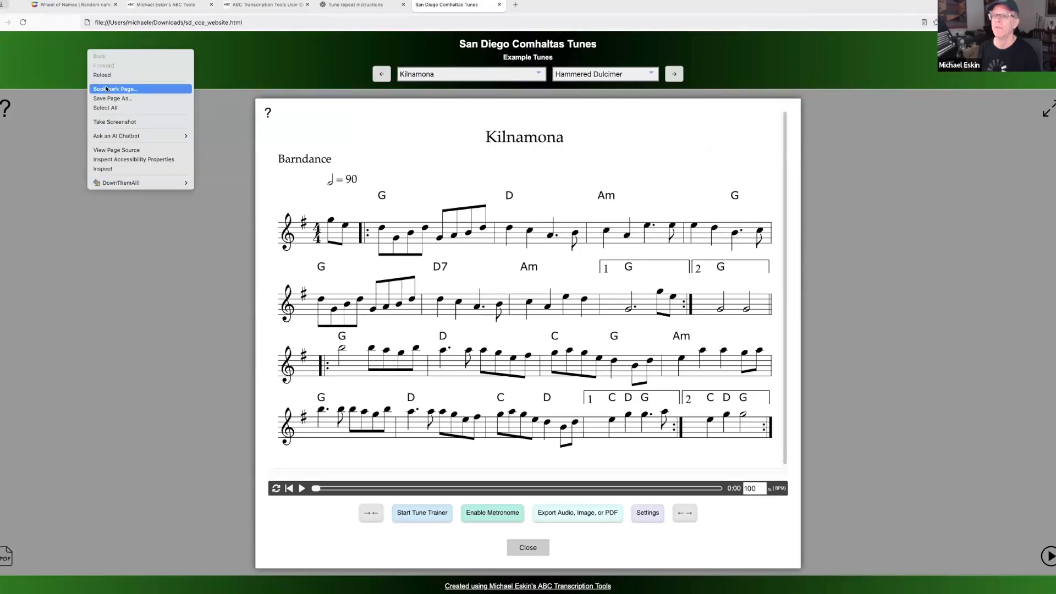
click(116, 150)
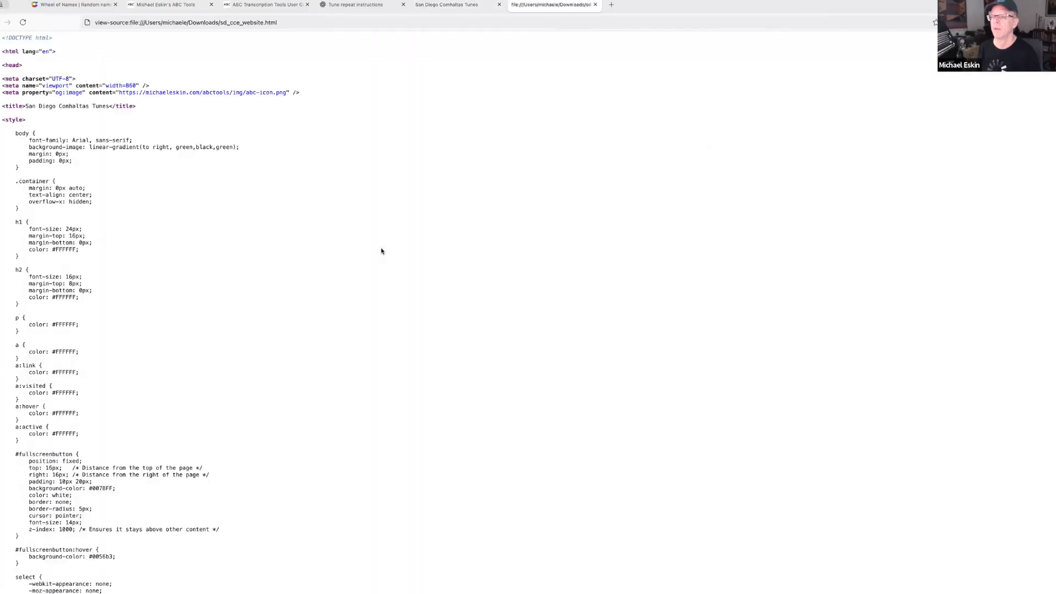
scroll(375, 272, down, 4)
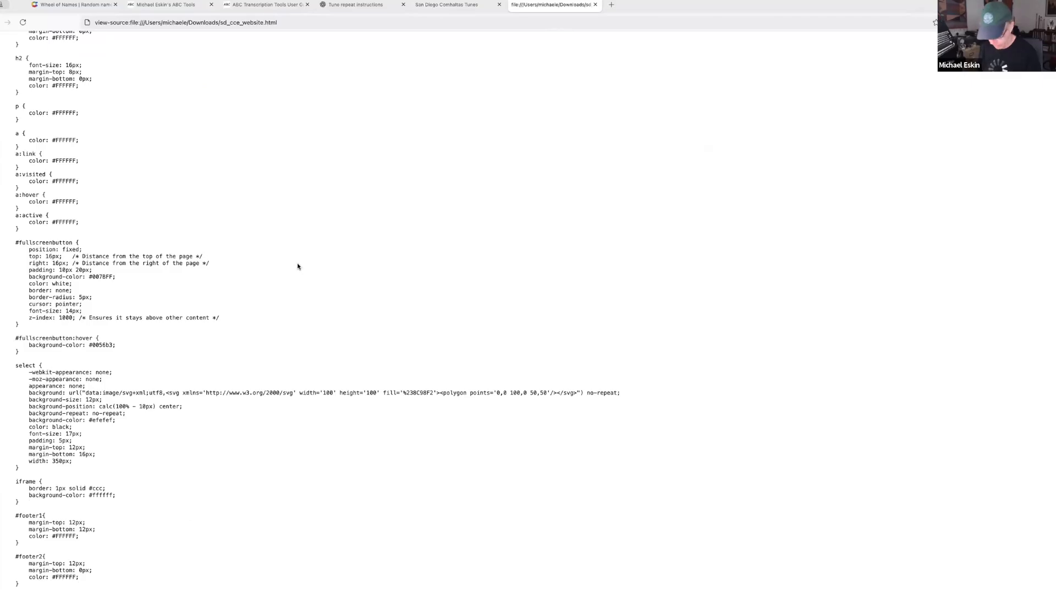
key(super+plus)
key(super+plus)
key(super+plus)
scroll(292, 259, down, 2)
scroll(292, 259, up, 7)
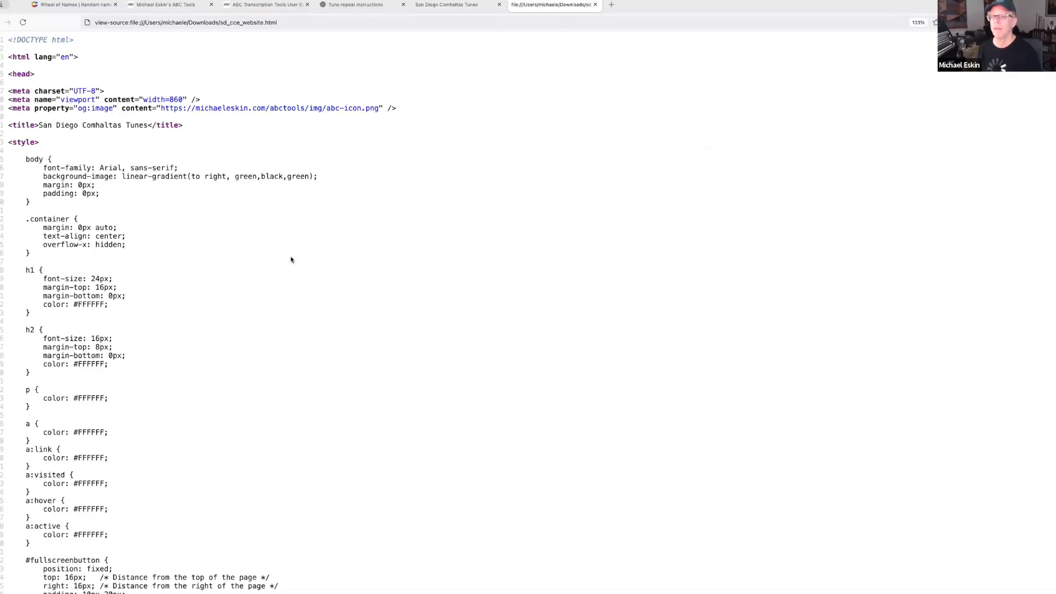
Step: Examine the style rules, the page body markup and the instrument selector options in the website's source
scroll(300, 274, down, 15)
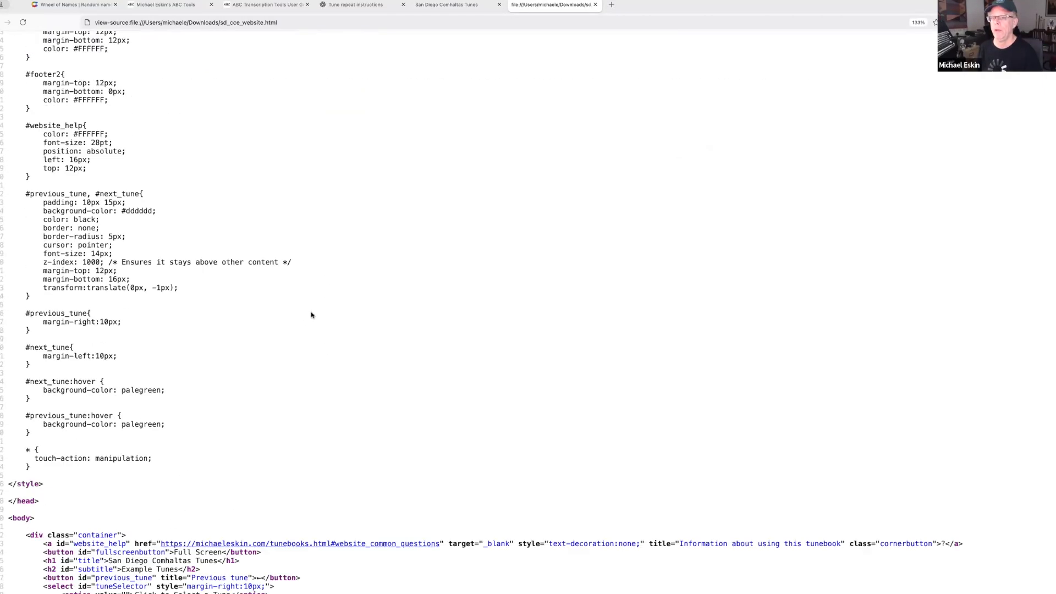
scroll(308, 308, down, 4)
scroll(401, 265, down, 4)
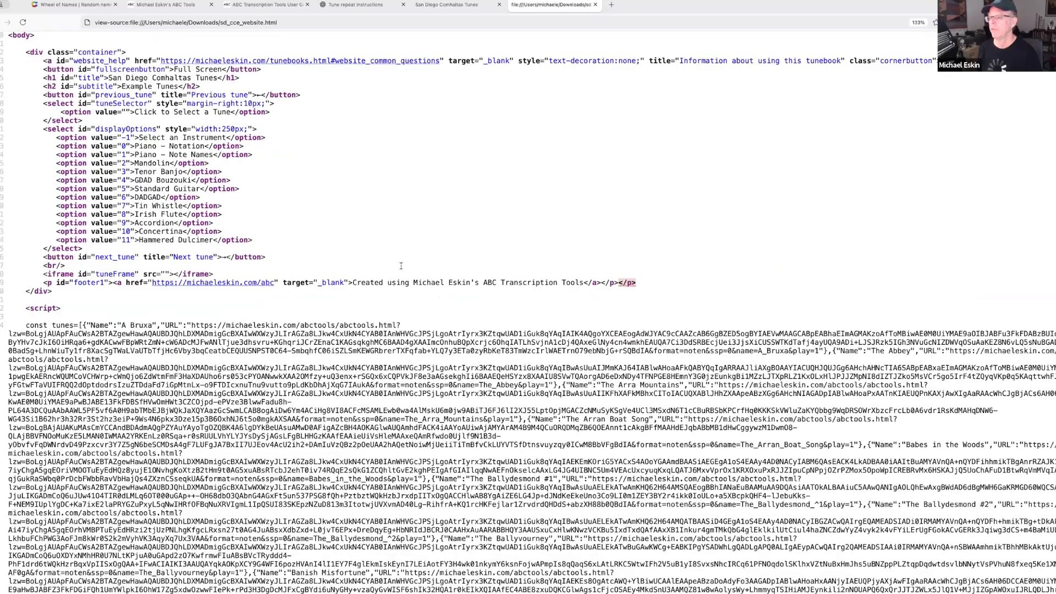
scroll(164, 289, down, 2)
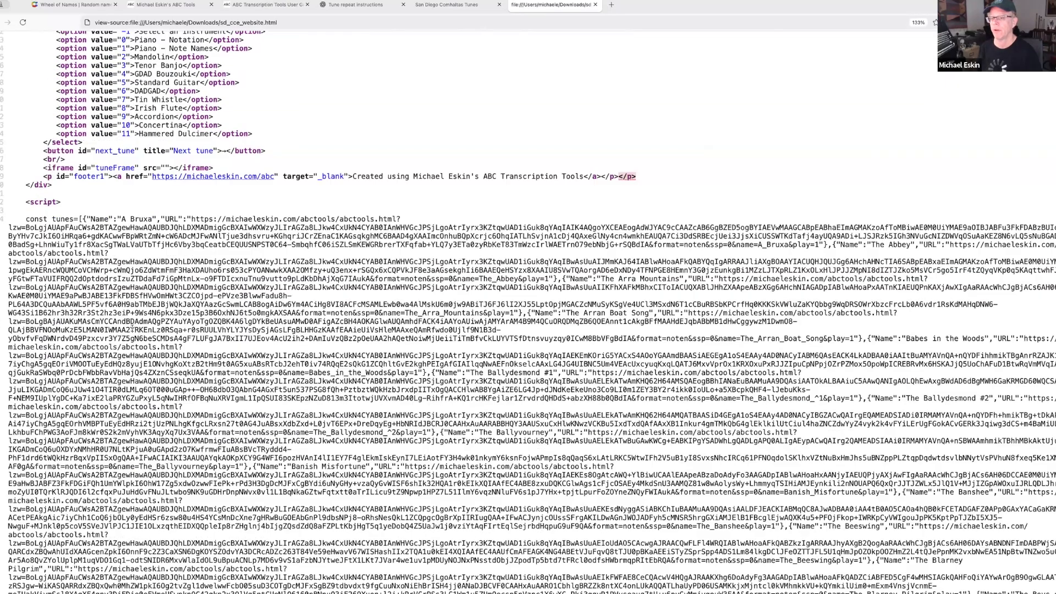
Step: Examine the tune names and encoded URLs embedded in the script, and look back over the style rules
scroll(165, 330, down, 10)
scroll(275, 331, down, 15)
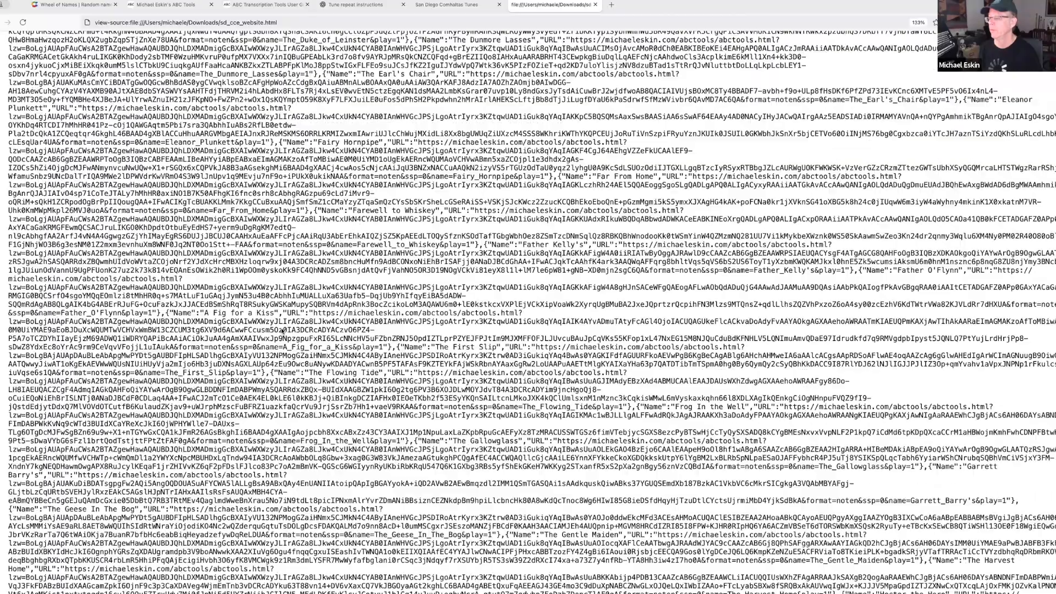
scroll(321, 370, down, 10)
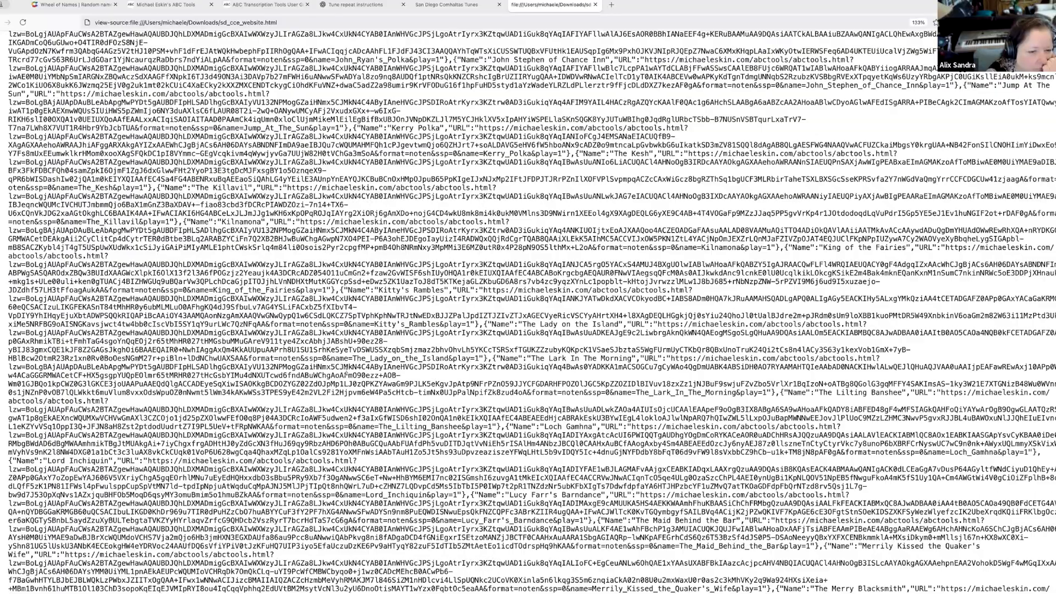
scroll(346, 374, down, 15)
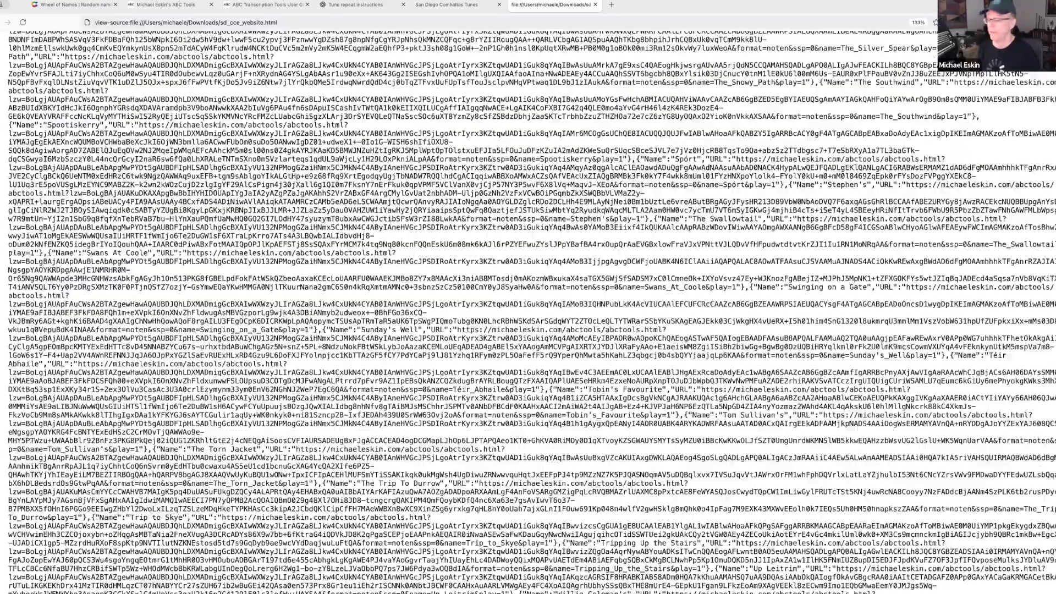
scroll(500, 385, down, 4)
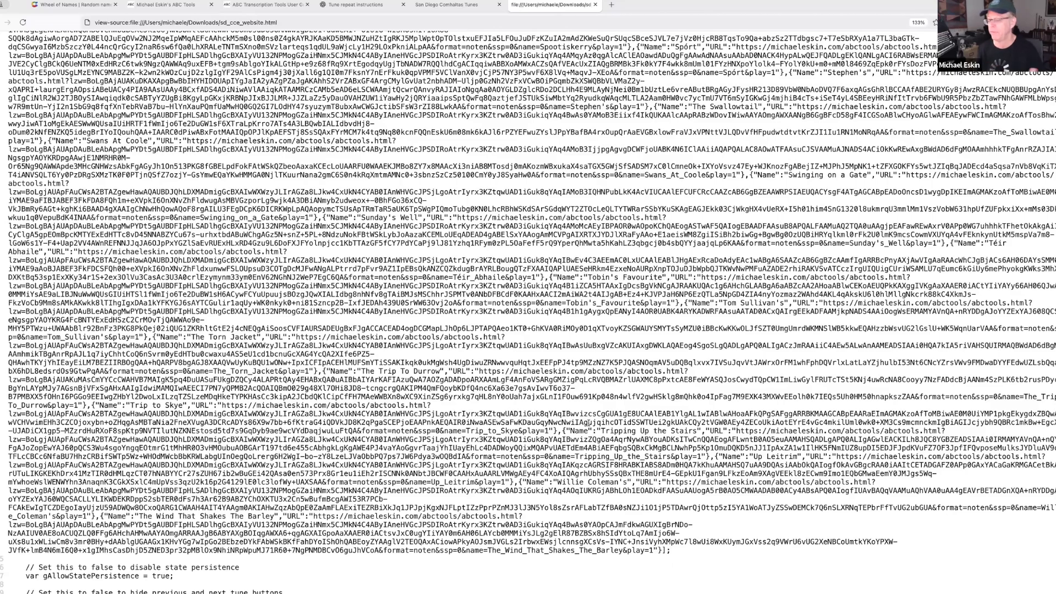
scroll(578, 408, up, 10)
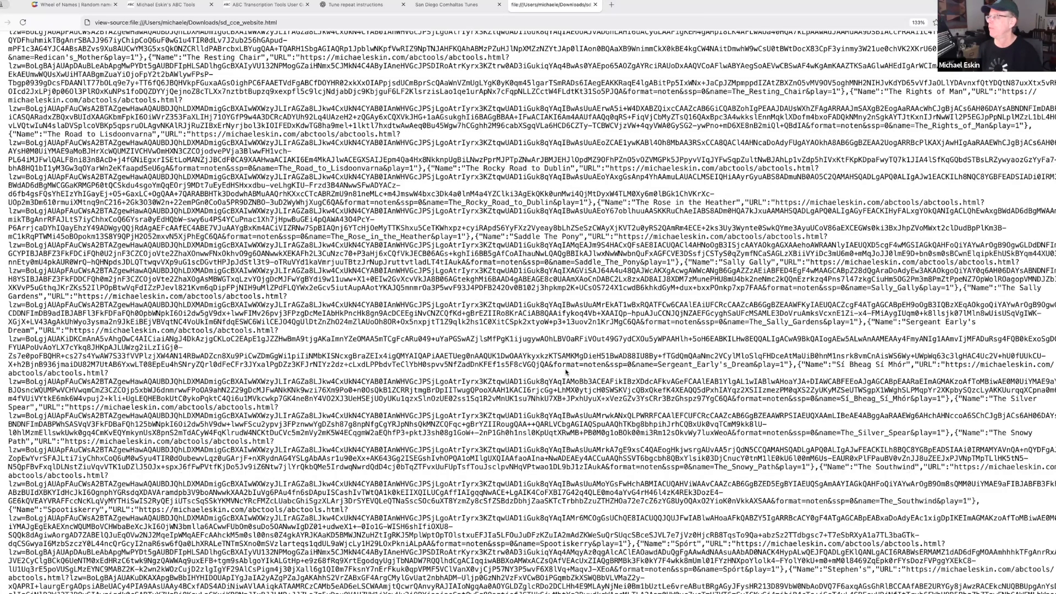
scroll(358, 282, up, 10)
scroll(358, 282, down, 8)
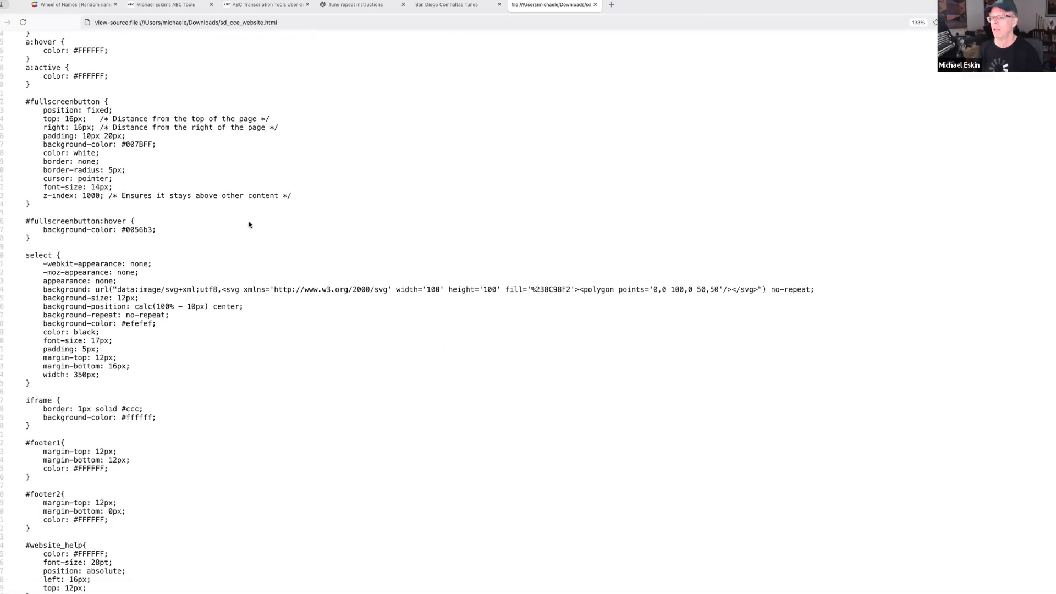
scroll(305, 272, down, 3)
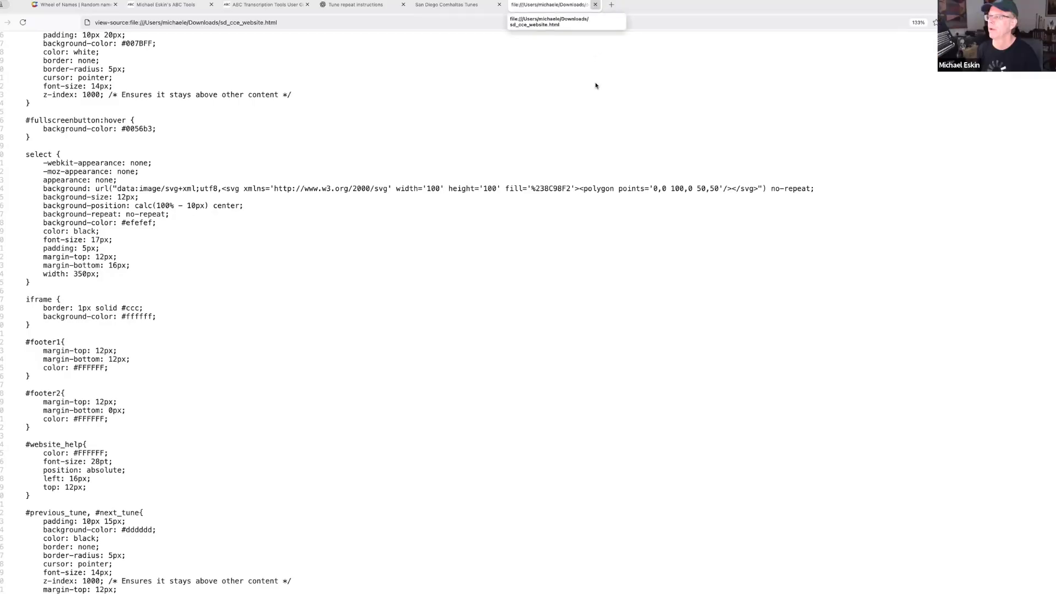
Step: Close the source view and the exported website, return to the ABC editor and dismiss the website export options
key(super+w)
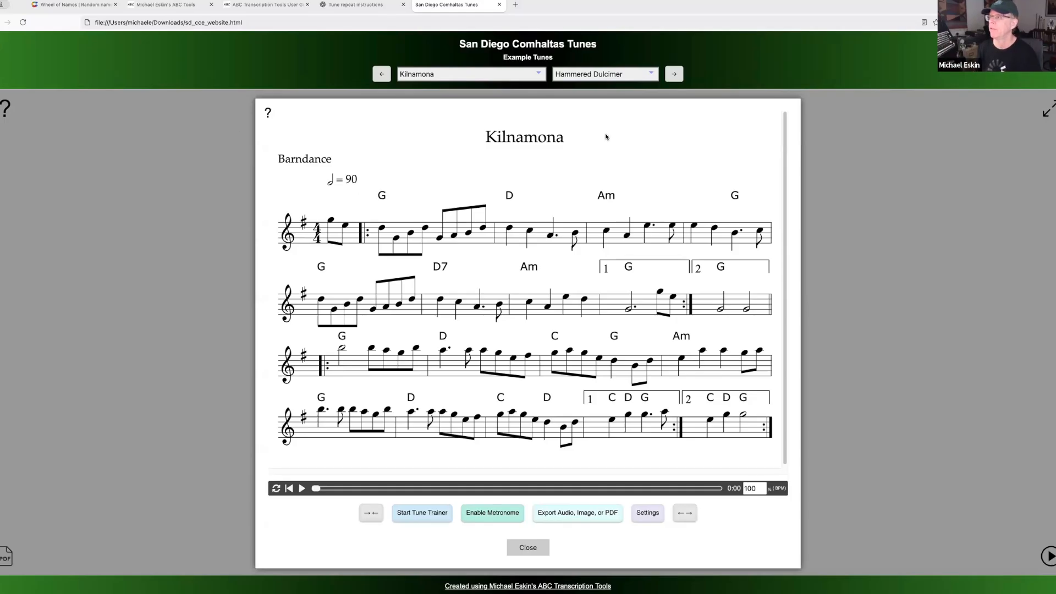
click(499, 4)
click(165, 5)
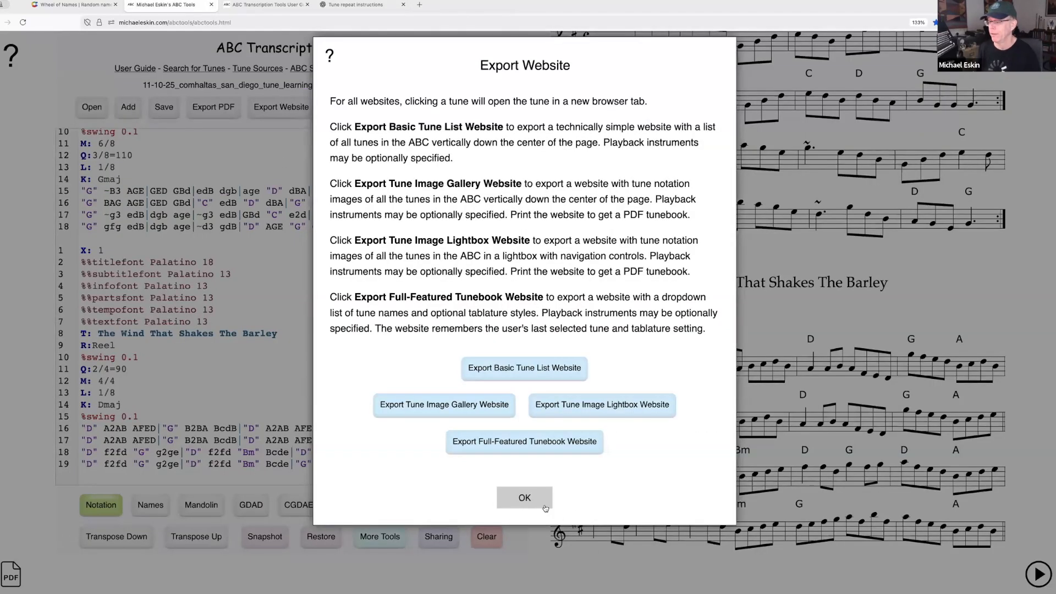
click(521, 490)
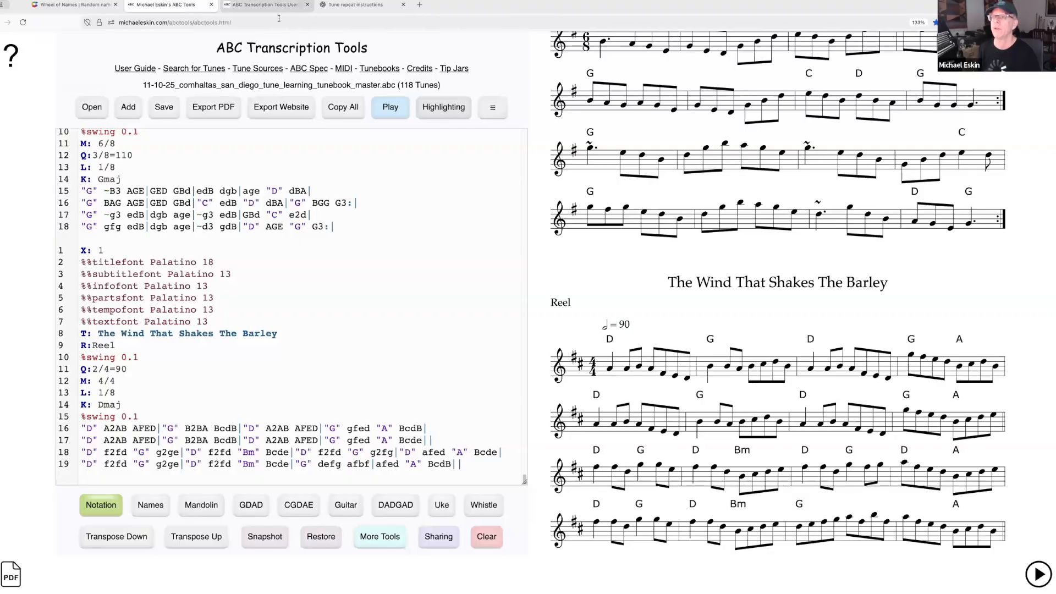
Step: Add the example jig The Kesh to the end of the tunebook
click(134, 113)
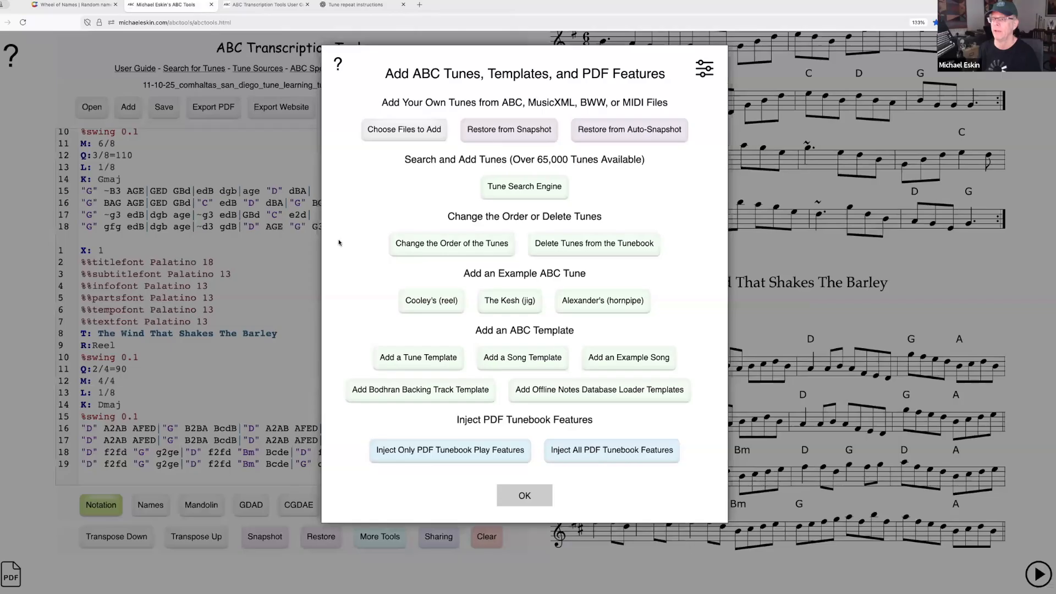
click(514, 301)
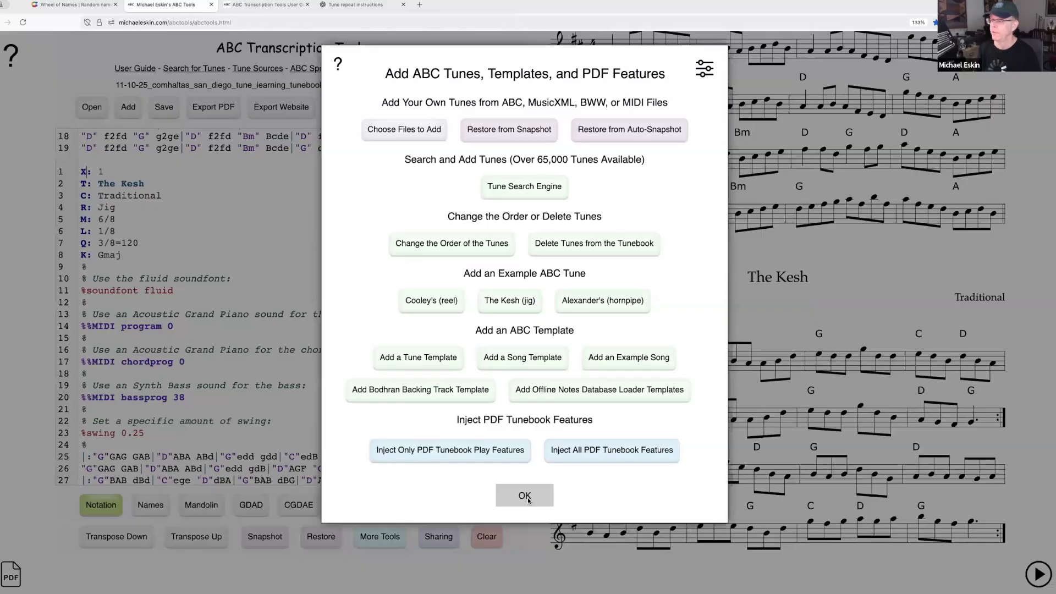
click(525, 496)
Step: Export the expanded tunebook as a full-featured tunebook website with the existing San Diego Comhaltas Tunes settings
click(280, 111)
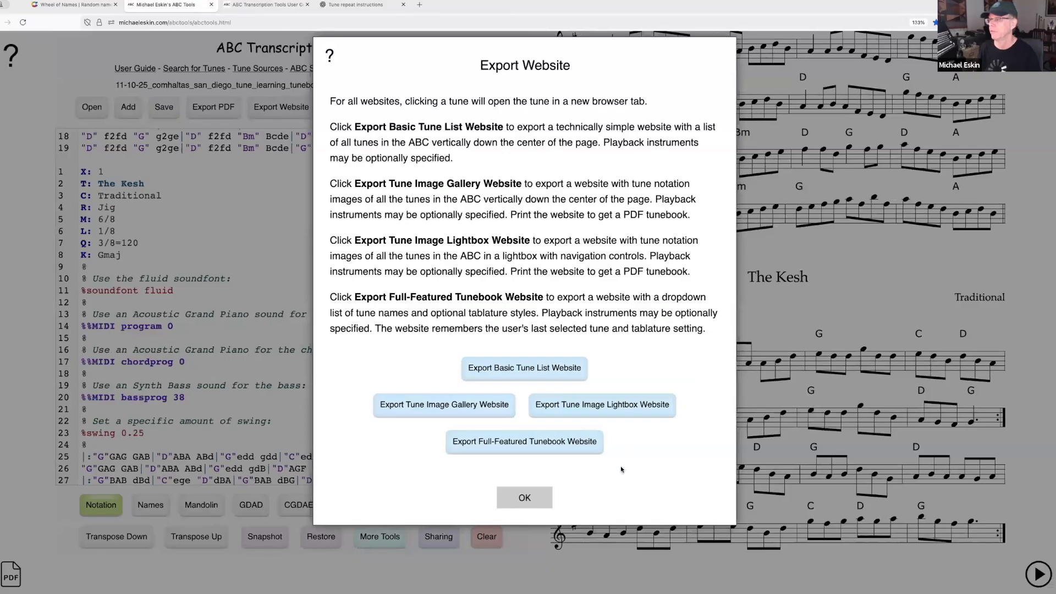
click(521, 441)
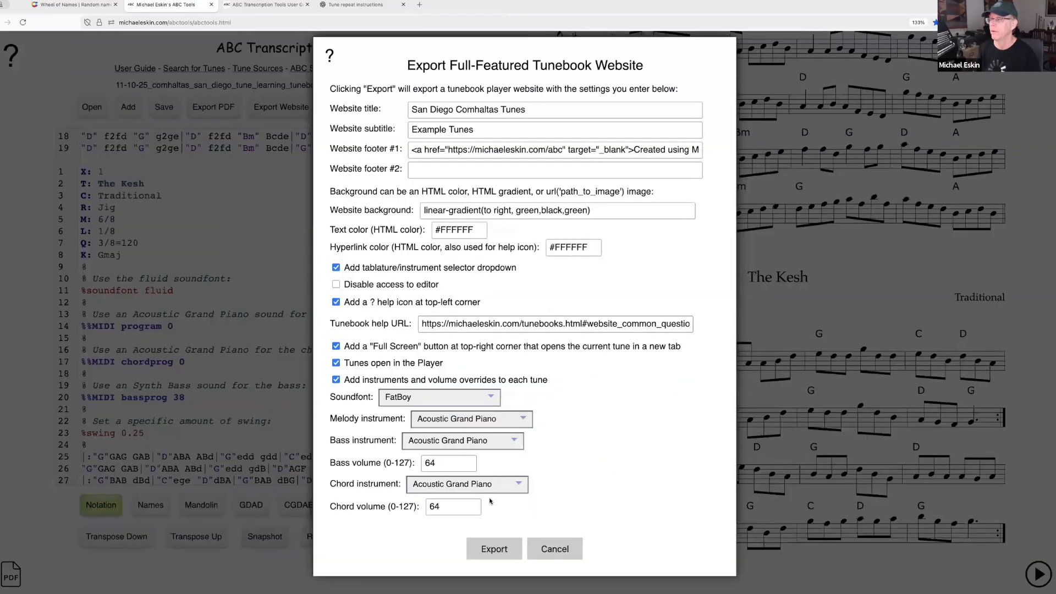
click(495, 550)
click(505, 228)
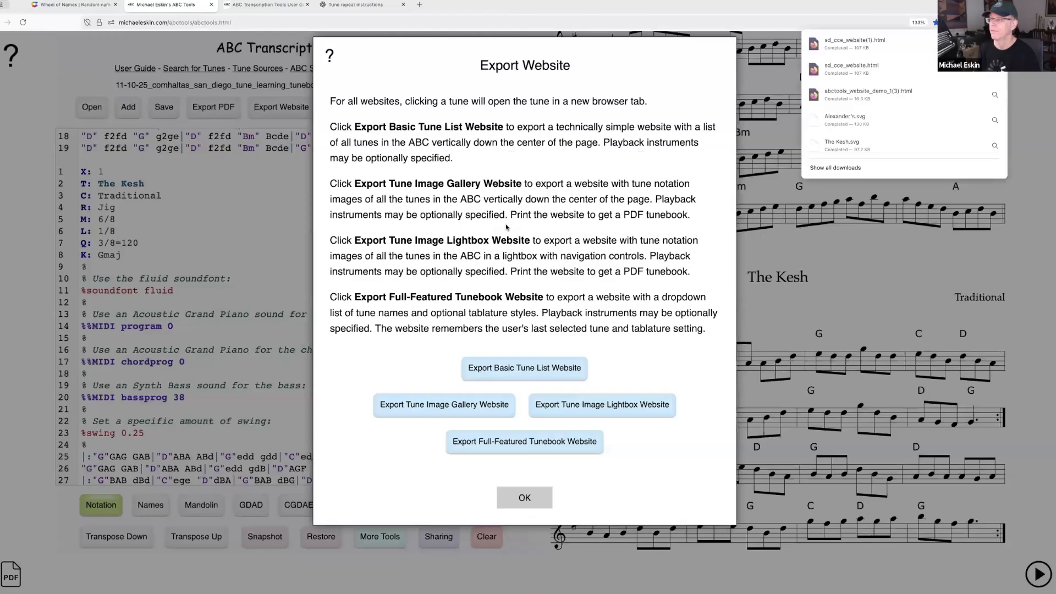
Step: Check The Kesh in the newly downloaded sd_cce_website(1).html, close the site and dismiss the export options in the ABC editor
click(851, 41)
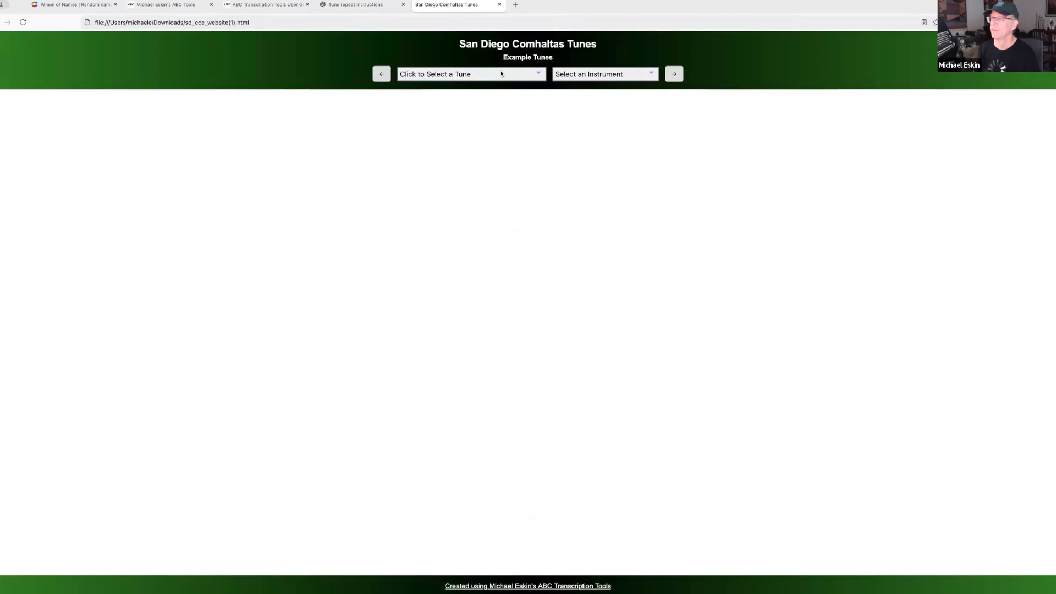
click(501, 73)
scroll(487, 500, down, 10)
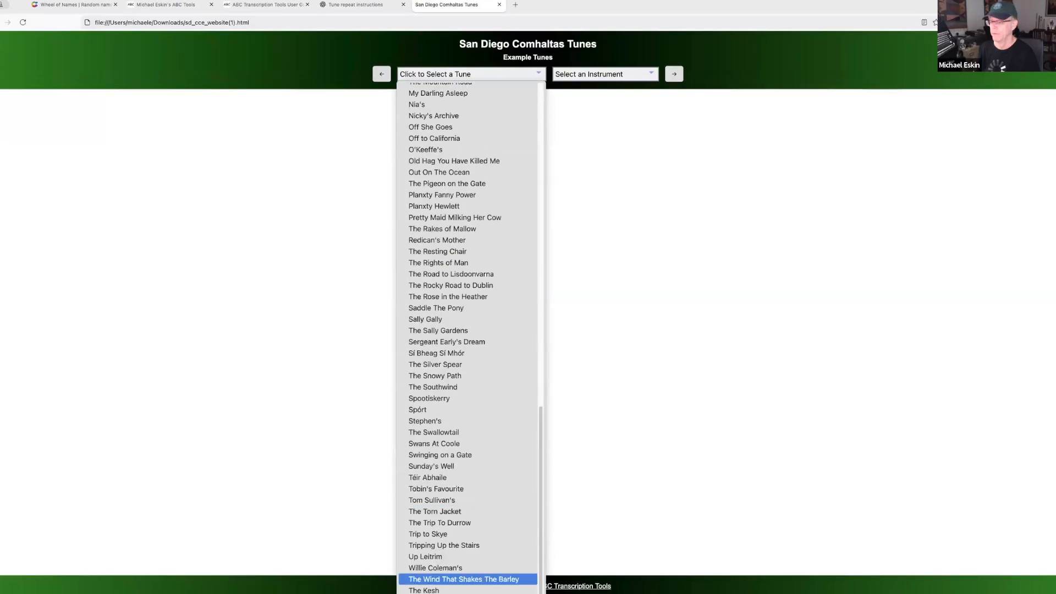
click(440, 590)
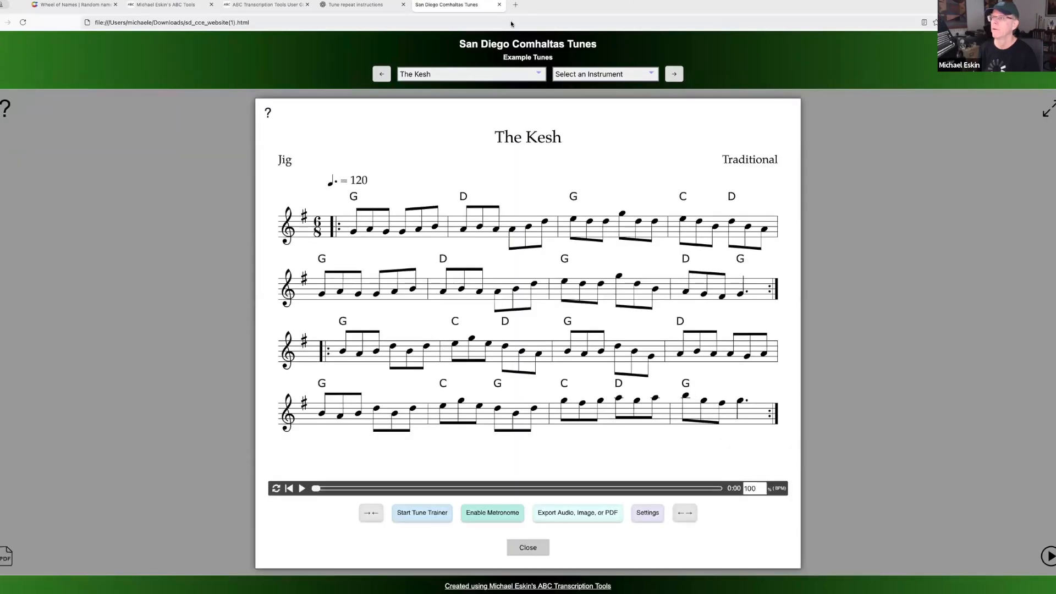
key(super+w)
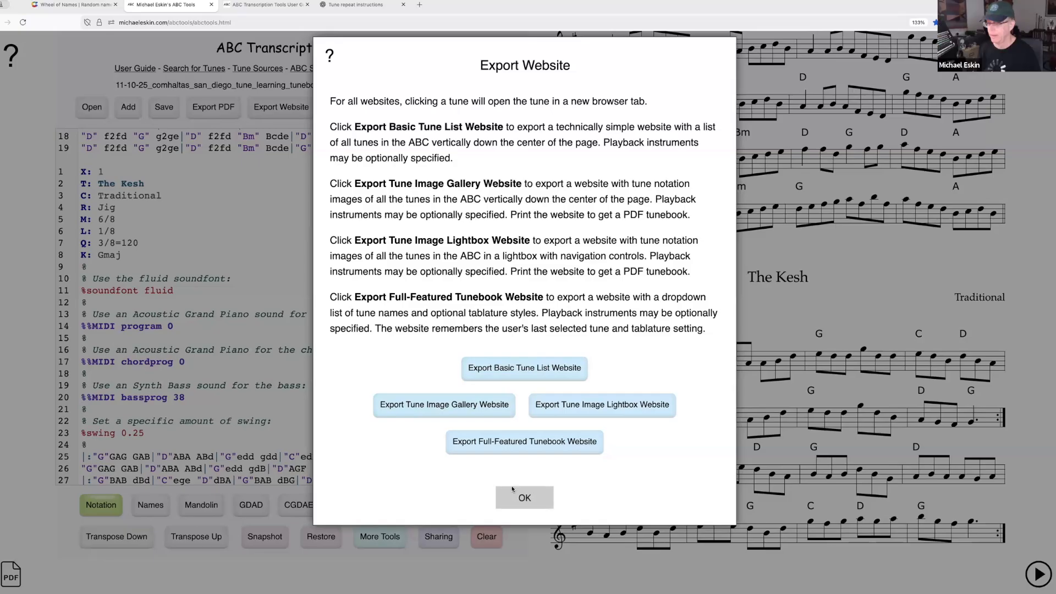
click(537, 499)
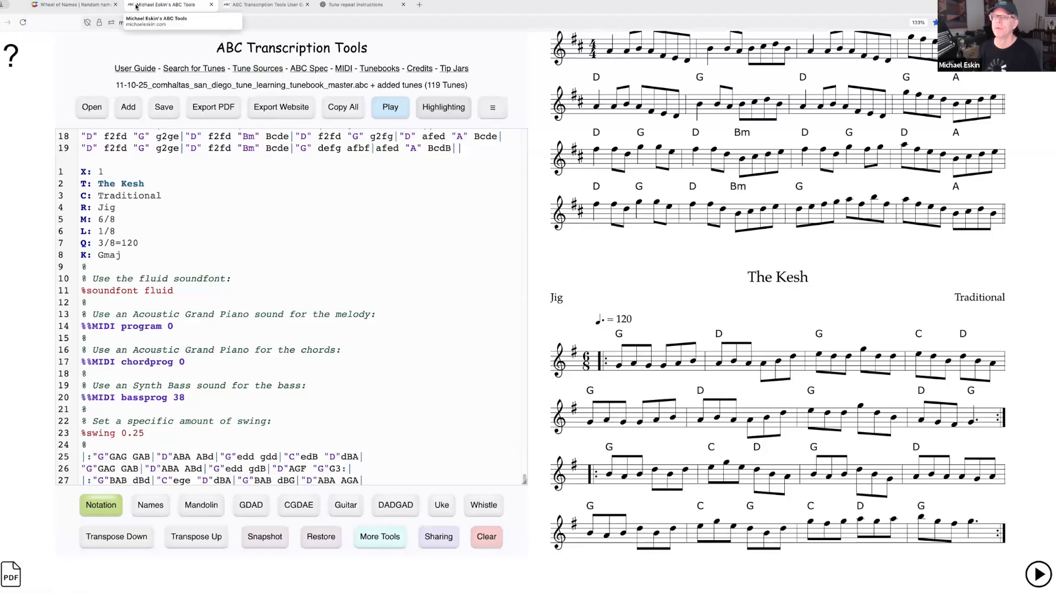
Step: Switch to the Wheel of Names page and spin the wheel to pick the next demo topic
click(72, 4)
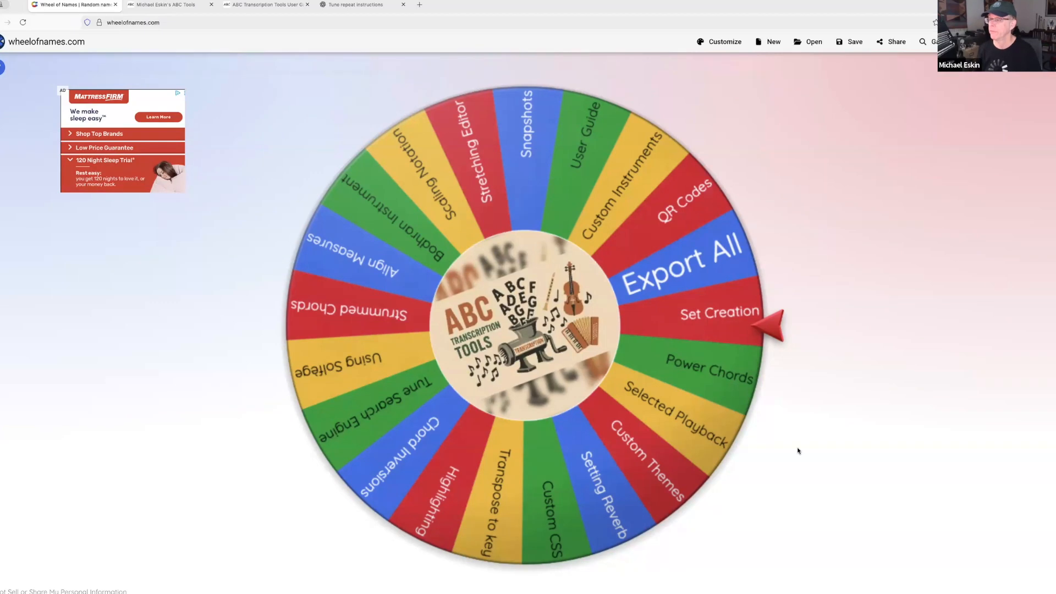
click(530, 334)
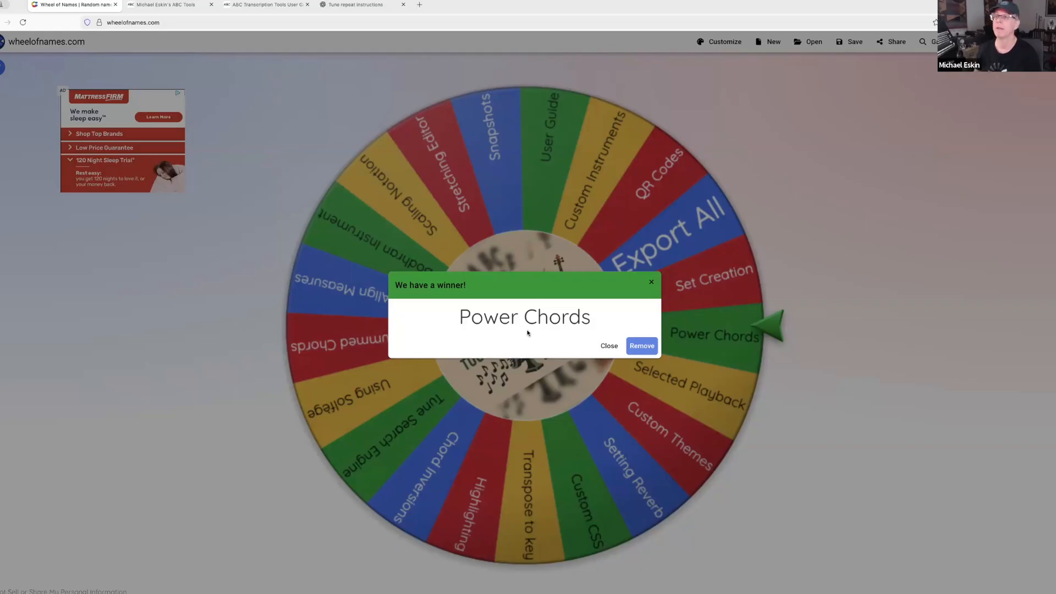
Step: Find the iOS-Specific Topics section in the ABC Transcription Tools User Guide contents and expand it
click(253, 11)
scroll(104, 484, down, 10)
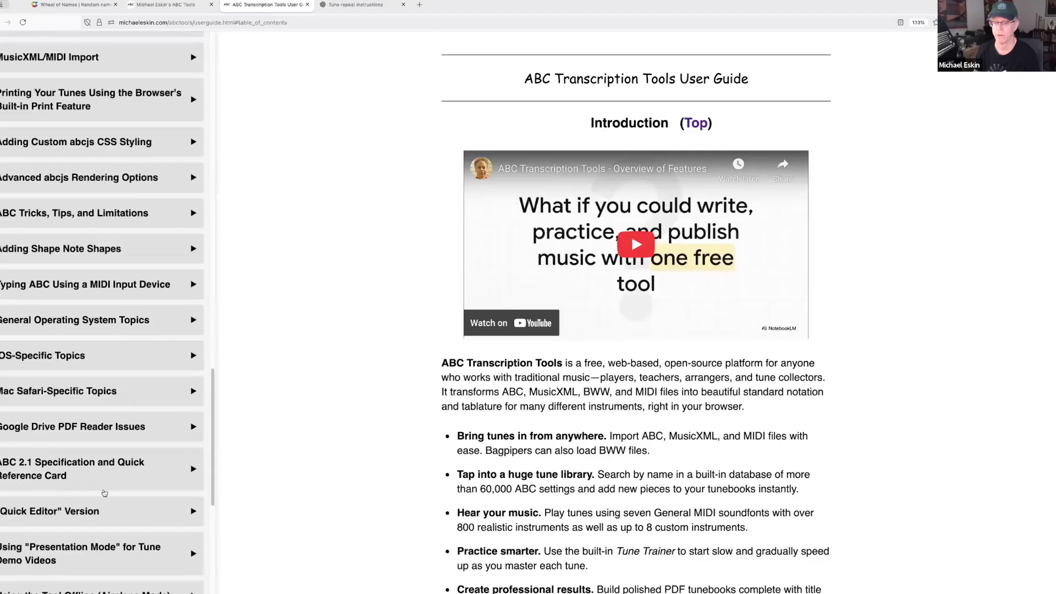
scroll(92, 461, down, 10)
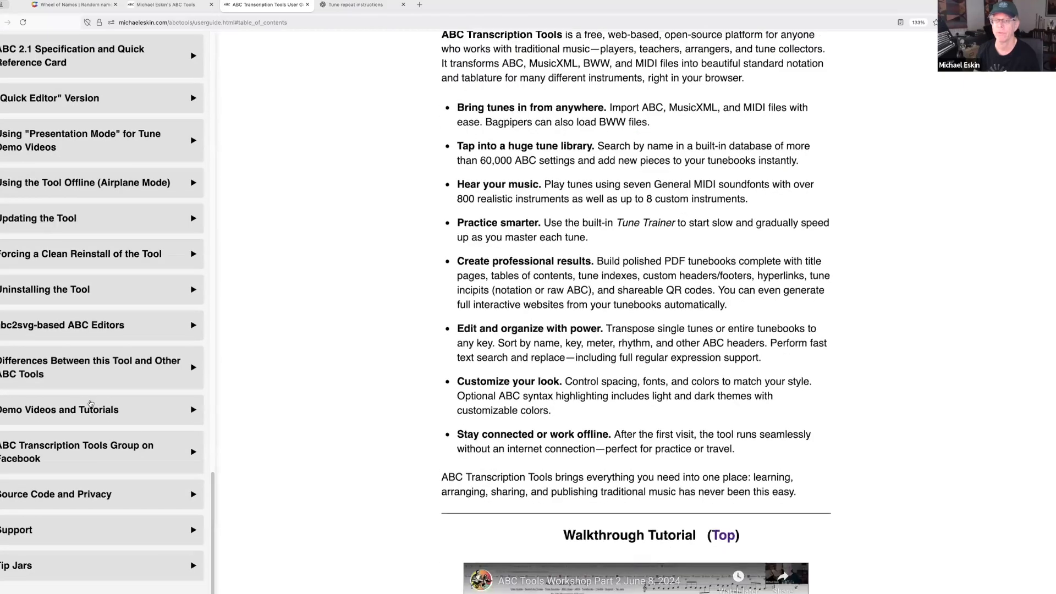
scroll(77, 283, up, 2)
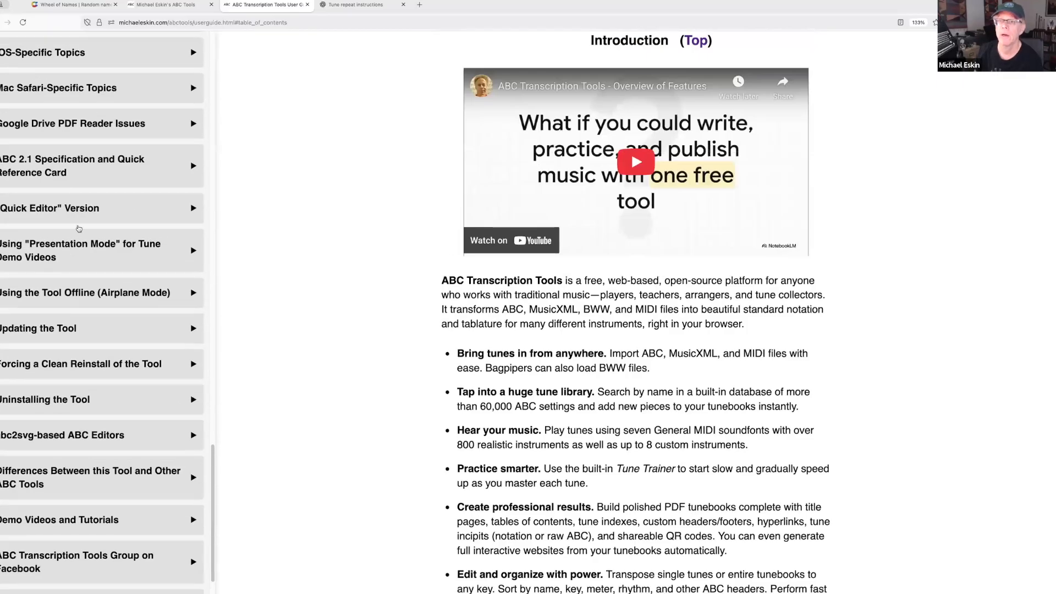
scroll(93, 240, up, 2)
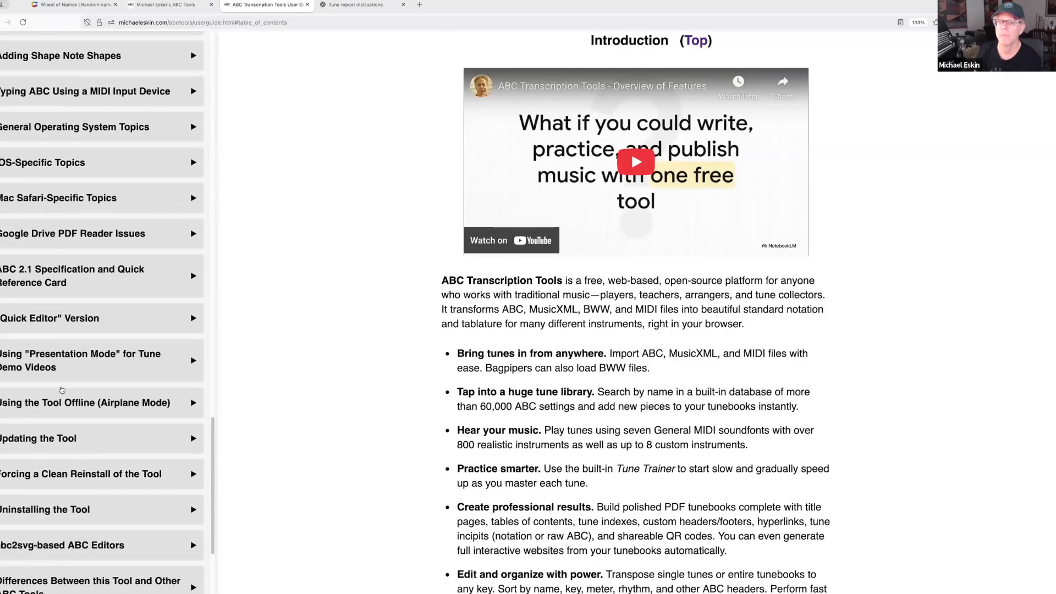
click(46, 167)
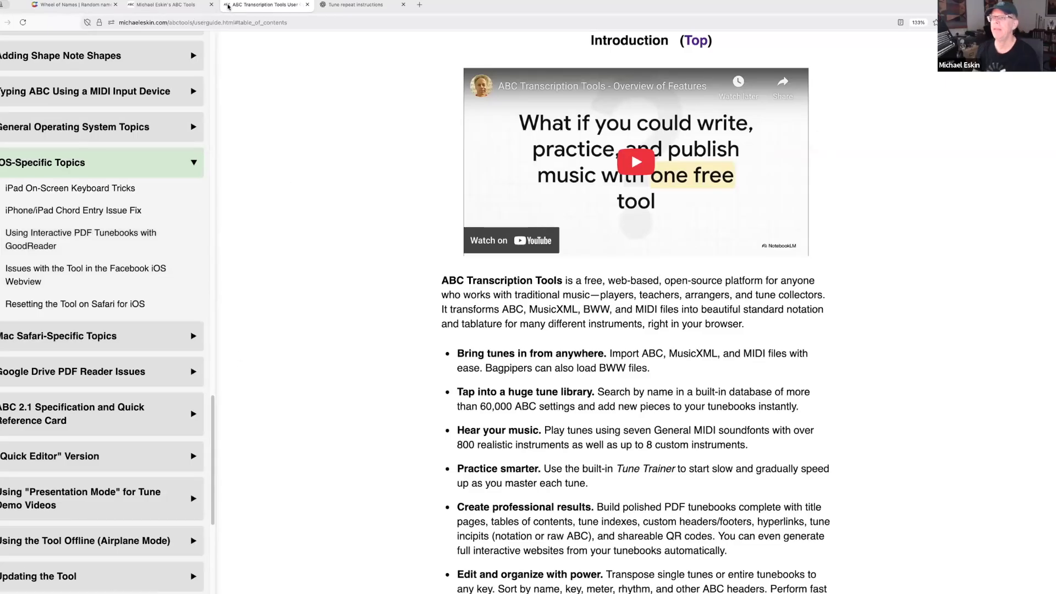
Step: Open 1-23-25_comhaltas_san_diego_tune_learning_tunebook_master.pdf in place of the ABC editor and go to its table of contents
click(145, 8)
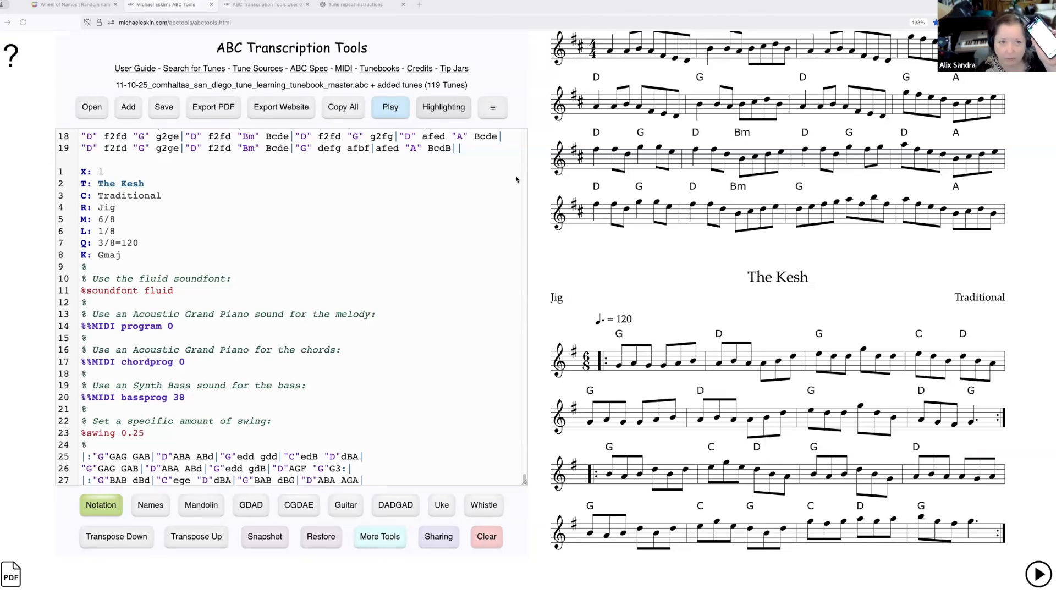
scroll(515, 173, up, 1)
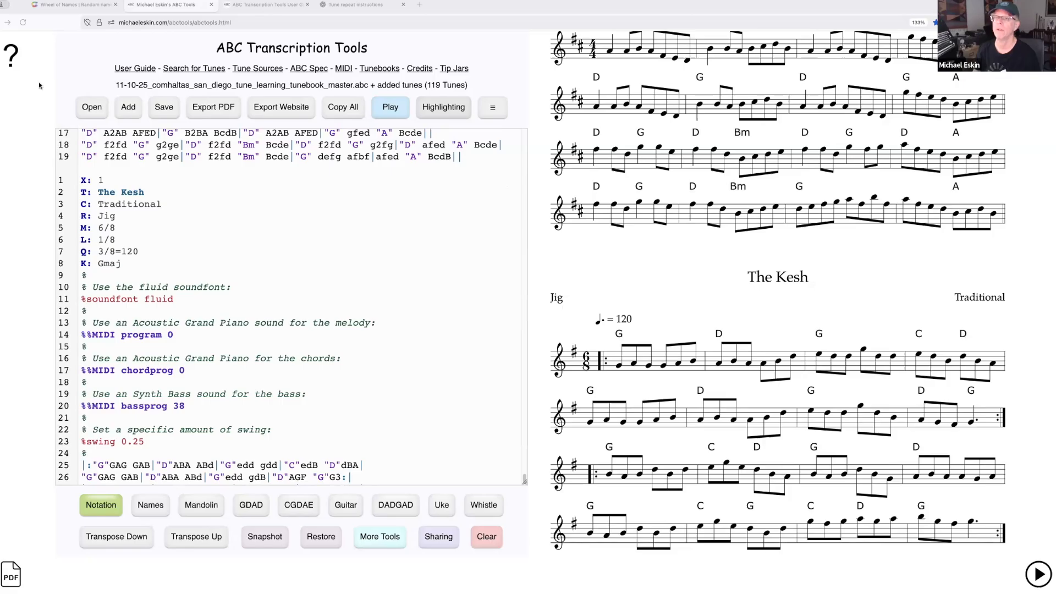
key(super+Left)
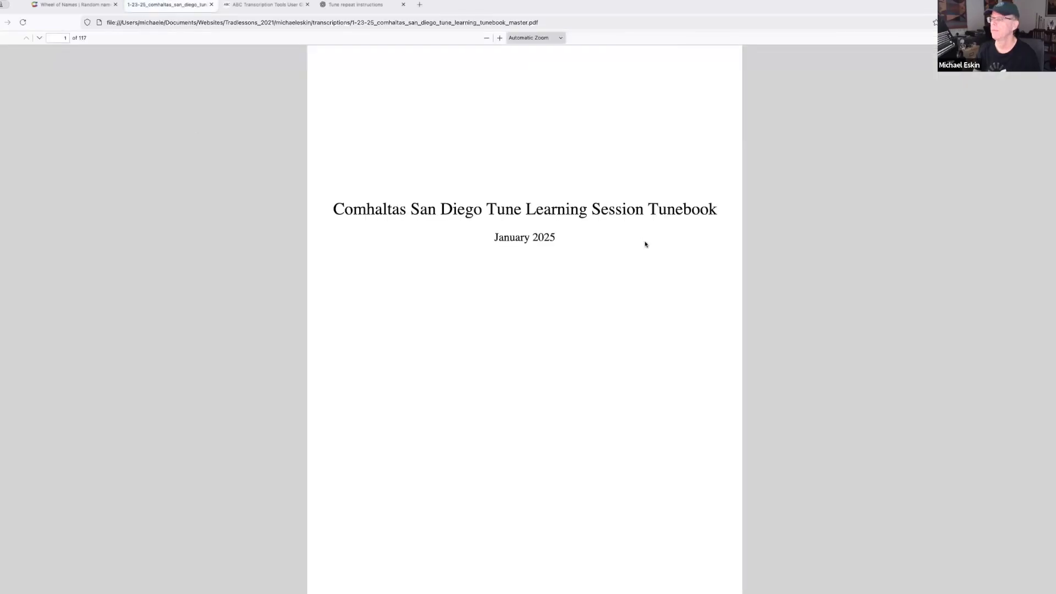
scroll(650, 238, down, 6)
scroll(662, 297, up, 5)
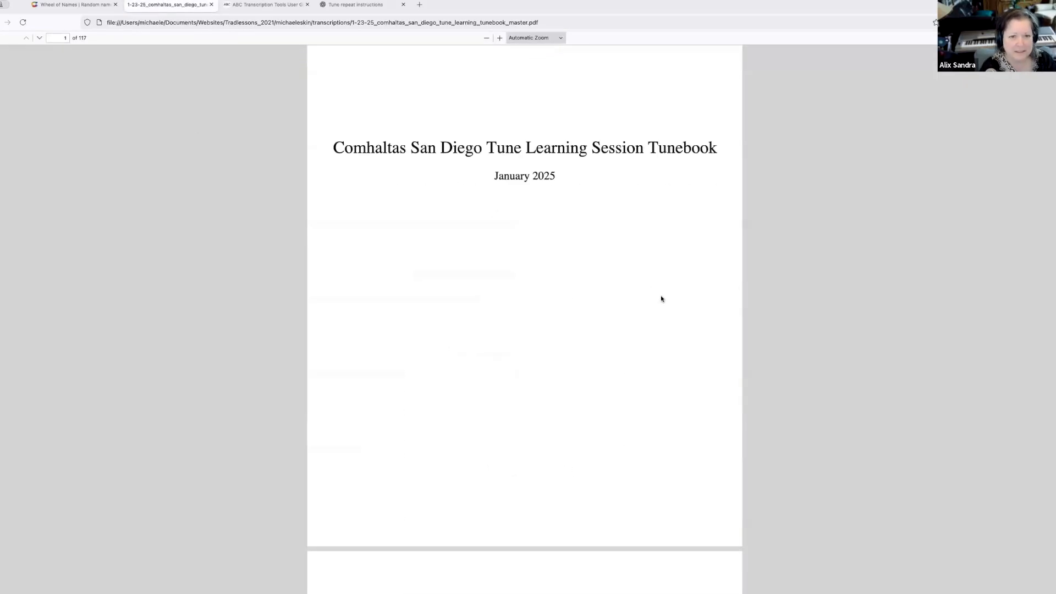
scroll(661, 299, up, 1)
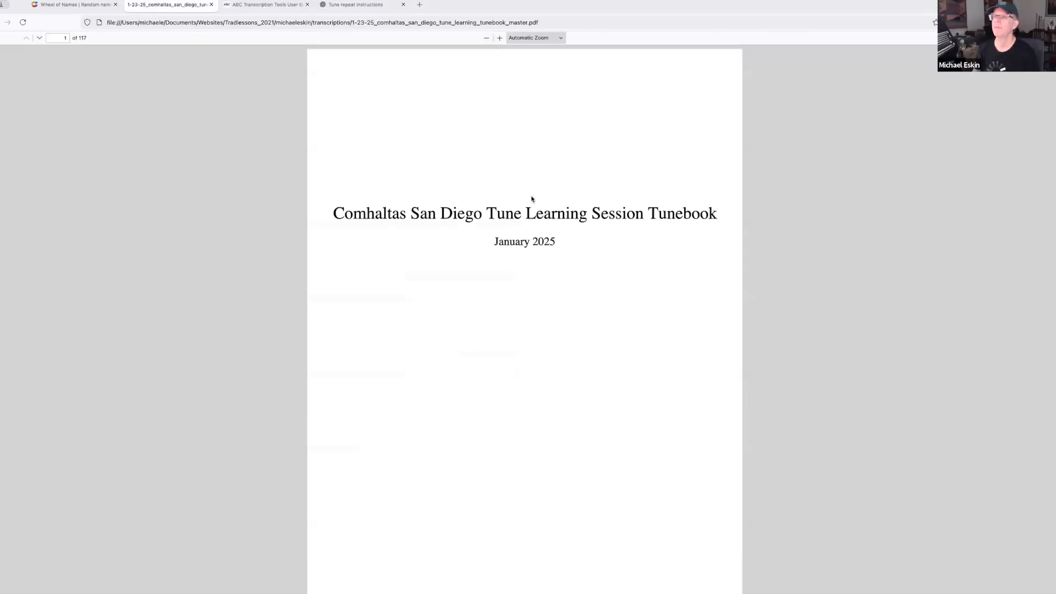
scroll(607, 285, down, 4)
scroll(606, 285, up, 4)
scroll(633, 308, down, 5)
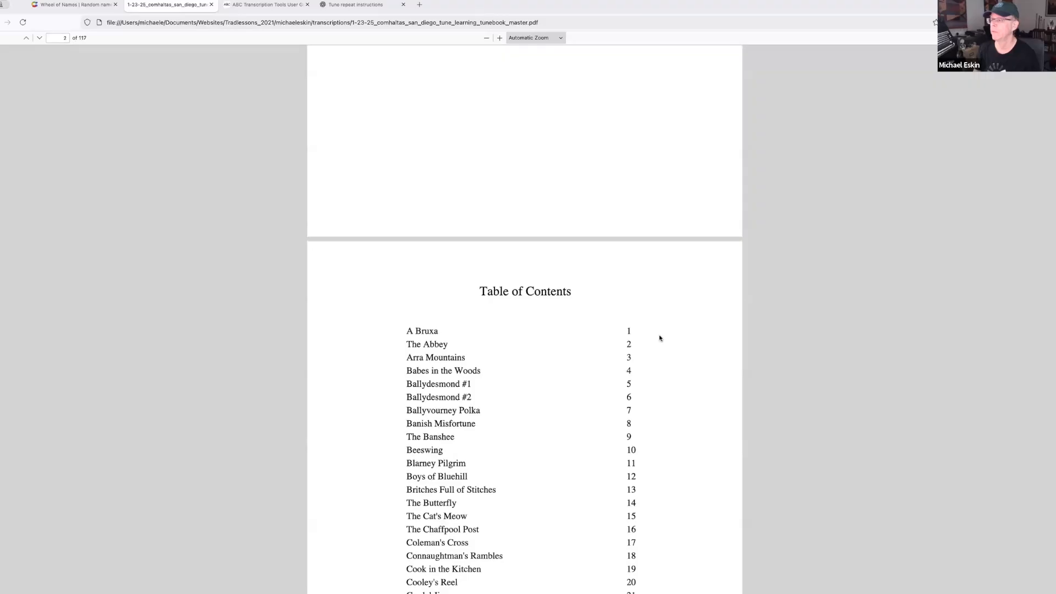
scroll(494, 275, down, 4)
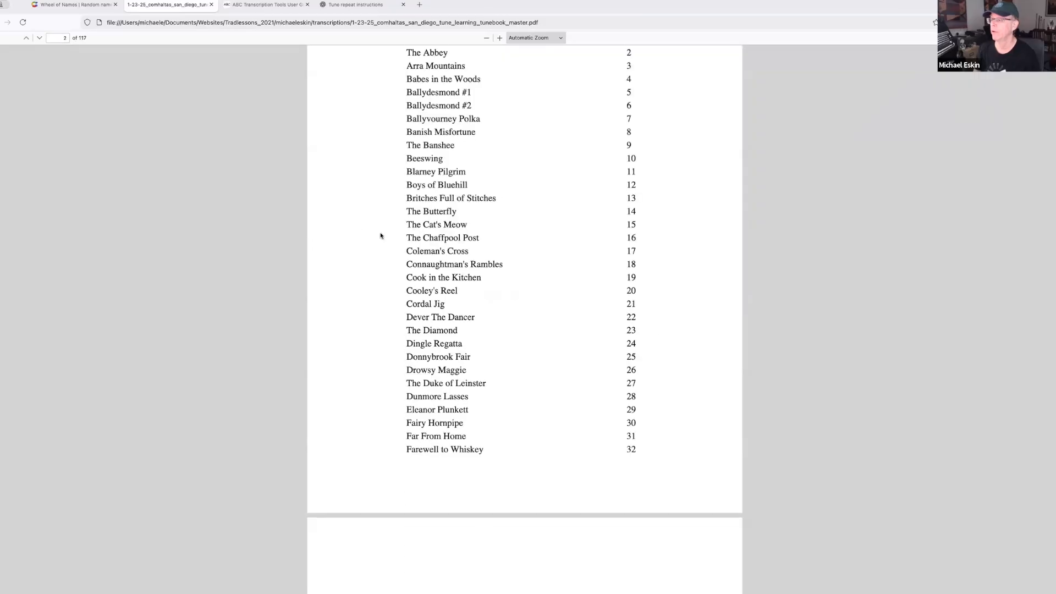
Step: Follow the contents links to Connaughtman's Rambles and The Humours Of Ennistymon, returning to the table of contents after each tune
click(449, 262)
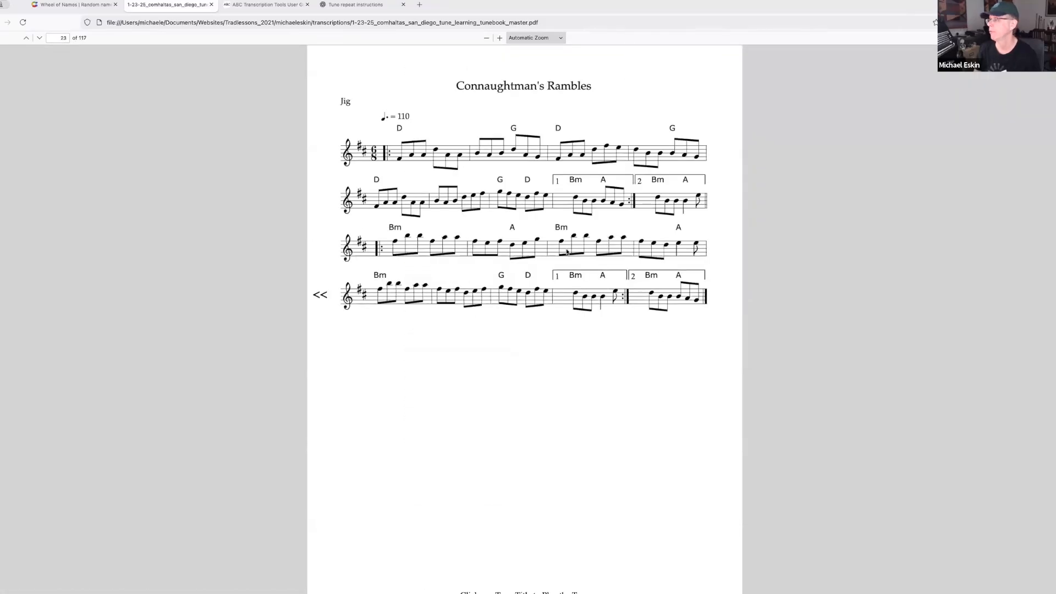
click(329, 299)
scroll(450, 354, down, 8)
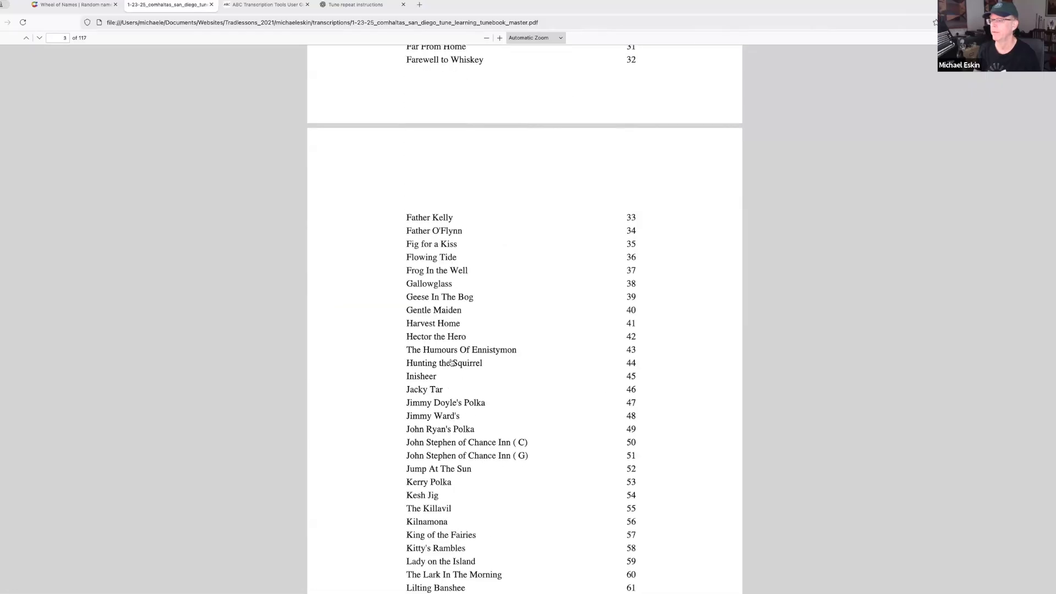
click(495, 351)
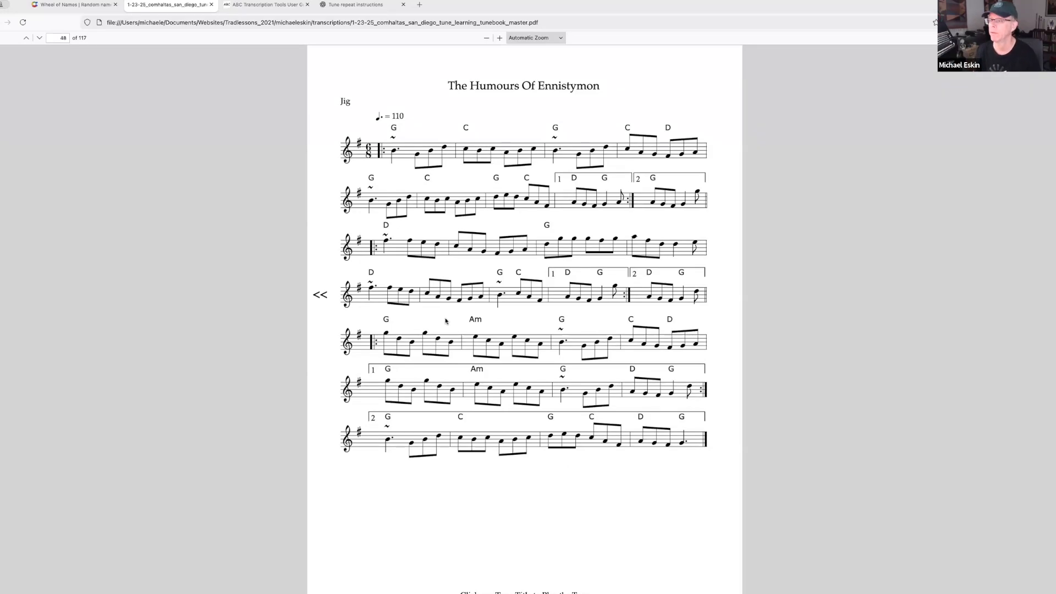
click(320, 295)
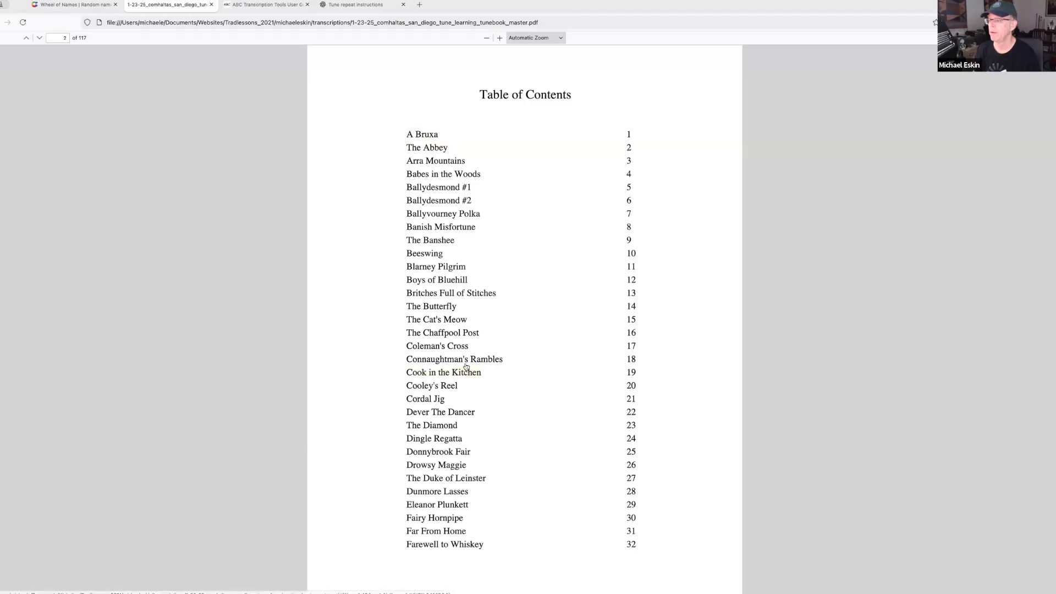
Step: Follow the contents link to Cordal Jig in the PDF tunebook and return to the table of contents
click(419, 4)
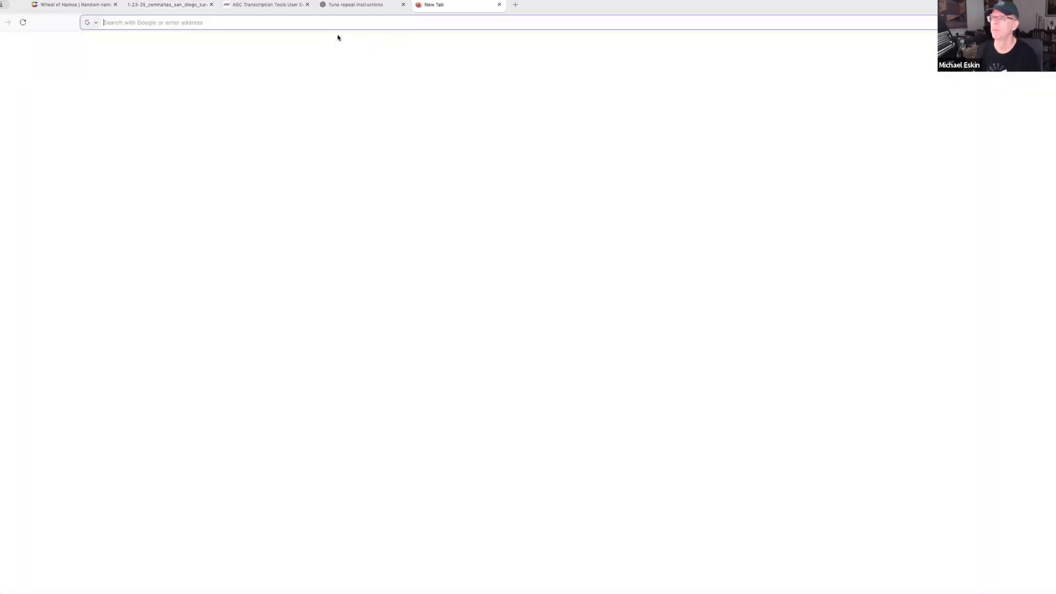
click(499, 5)
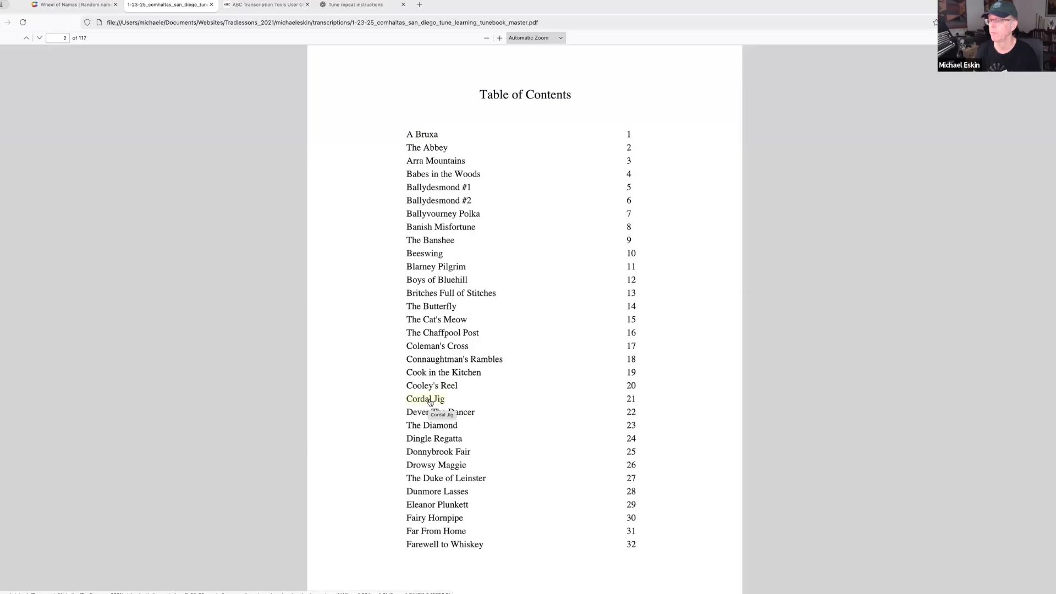
click(430, 402)
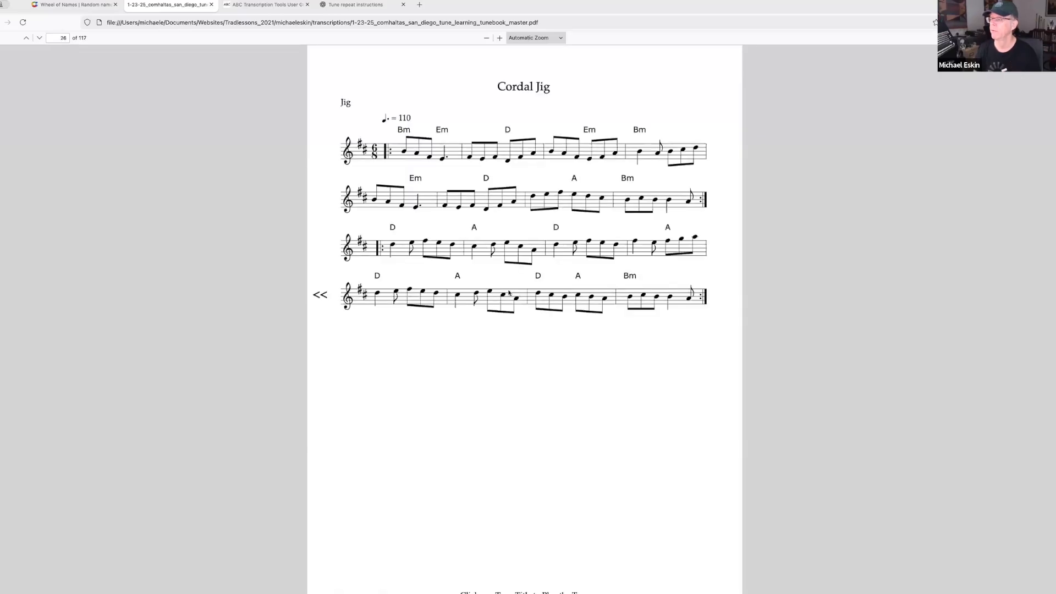
click(320, 294)
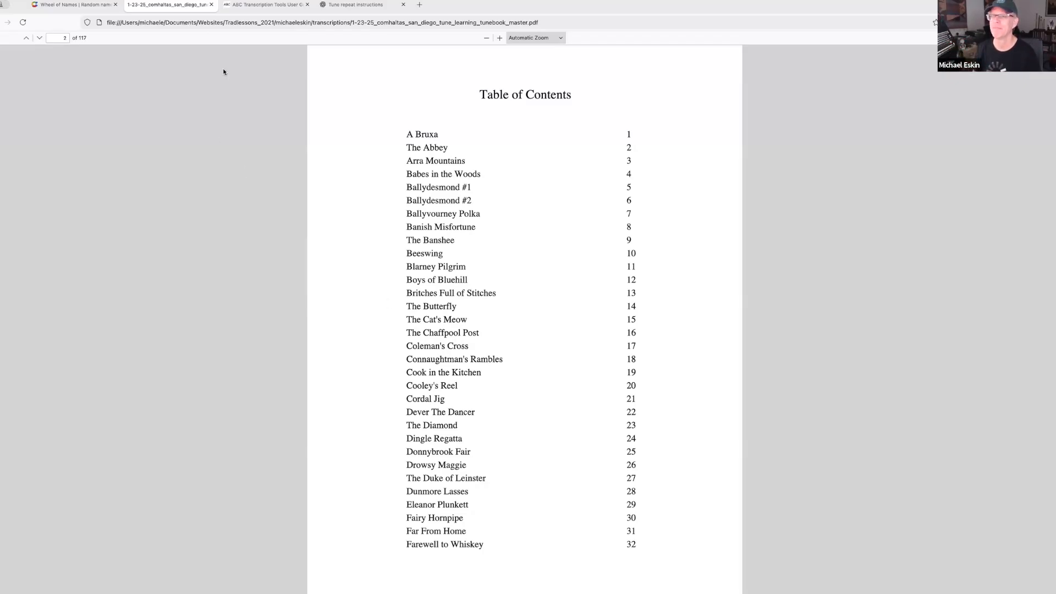
Step: Close the PDF tunebook and remove the Power Chords topic from the Wheel of Names
click(212, 5)
click(74, 4)
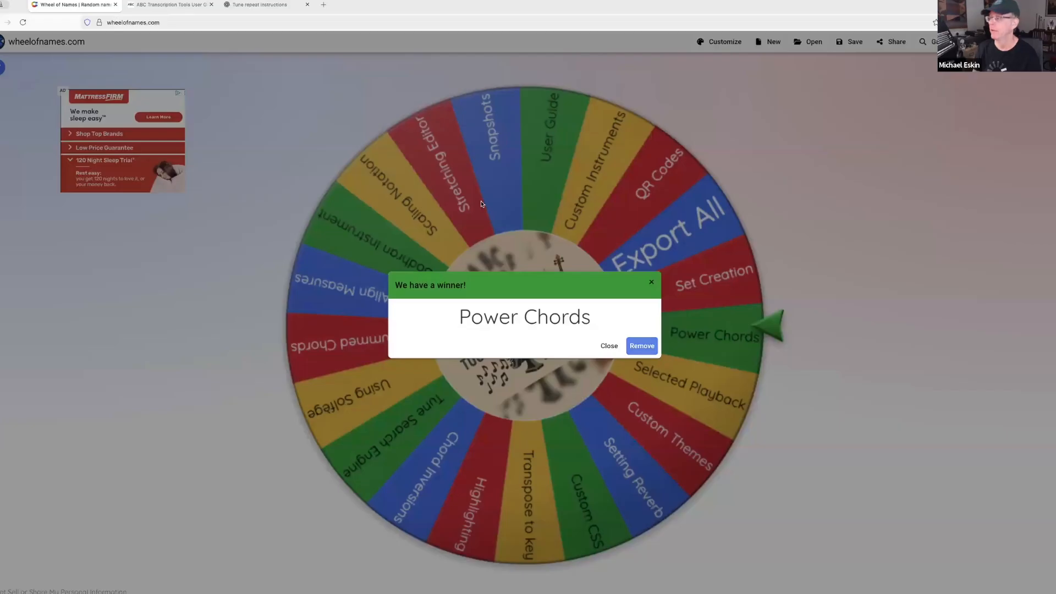
click(641, 346)
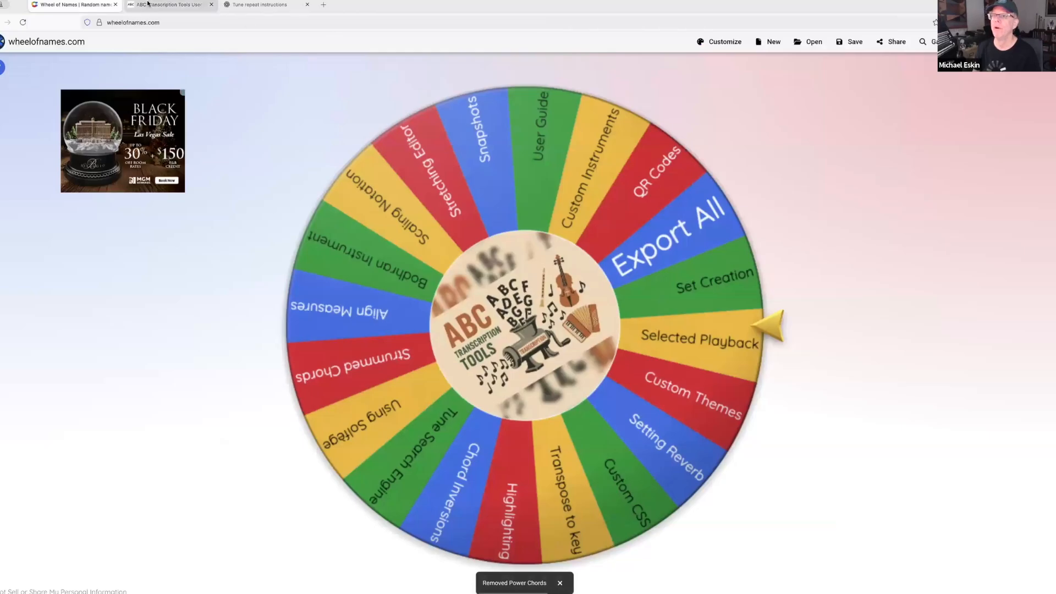
Step: Load the ABC Transcription Tools editor at michaeleskin.com/abctools/abctools.html in a new browser tab
click(182, 4)
click(324, 5)
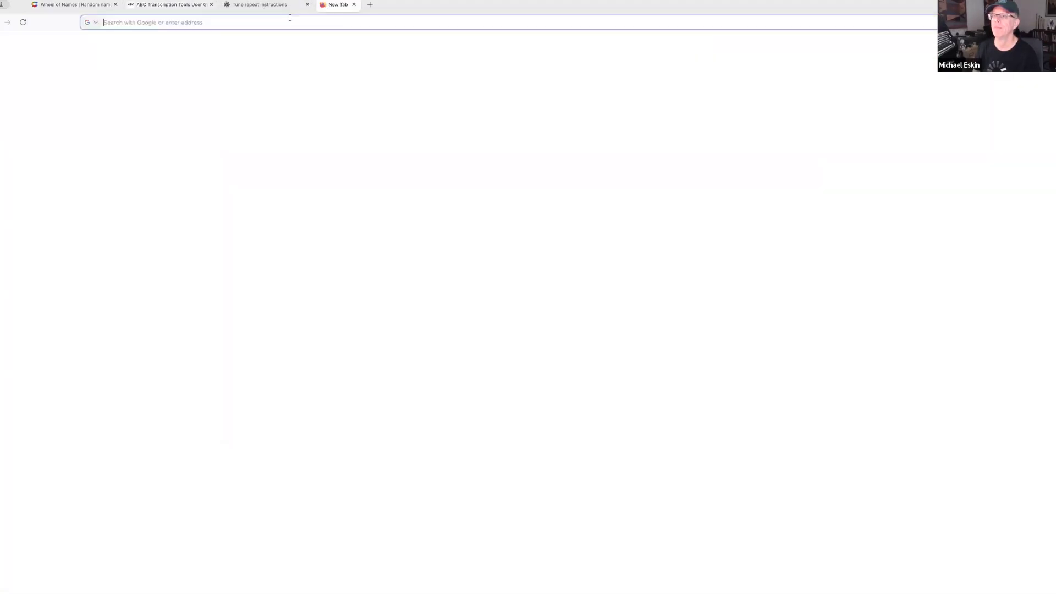
click(280, 22)
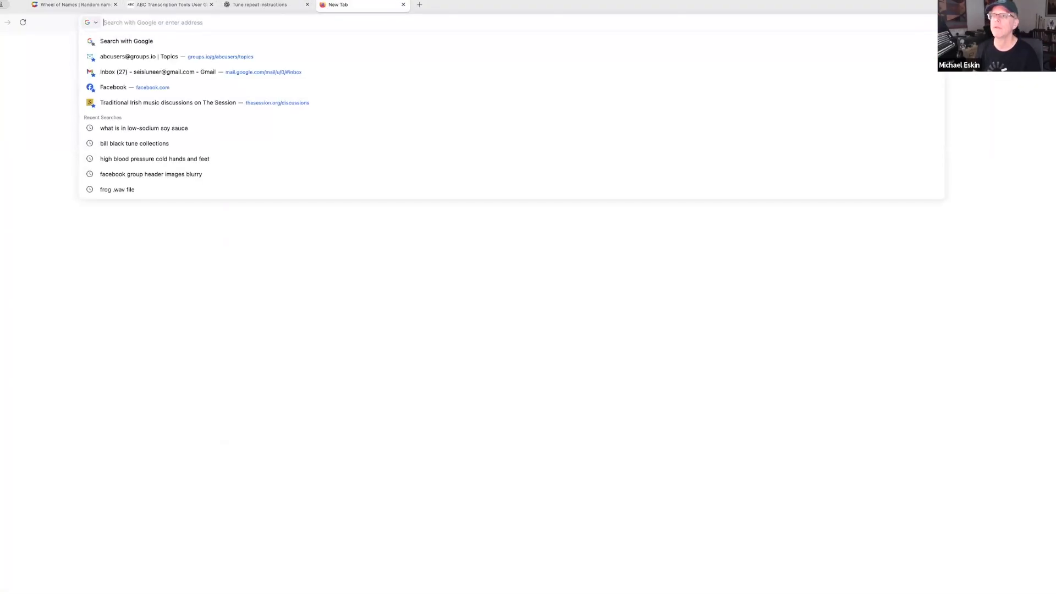
text(abctools/abctools.html)
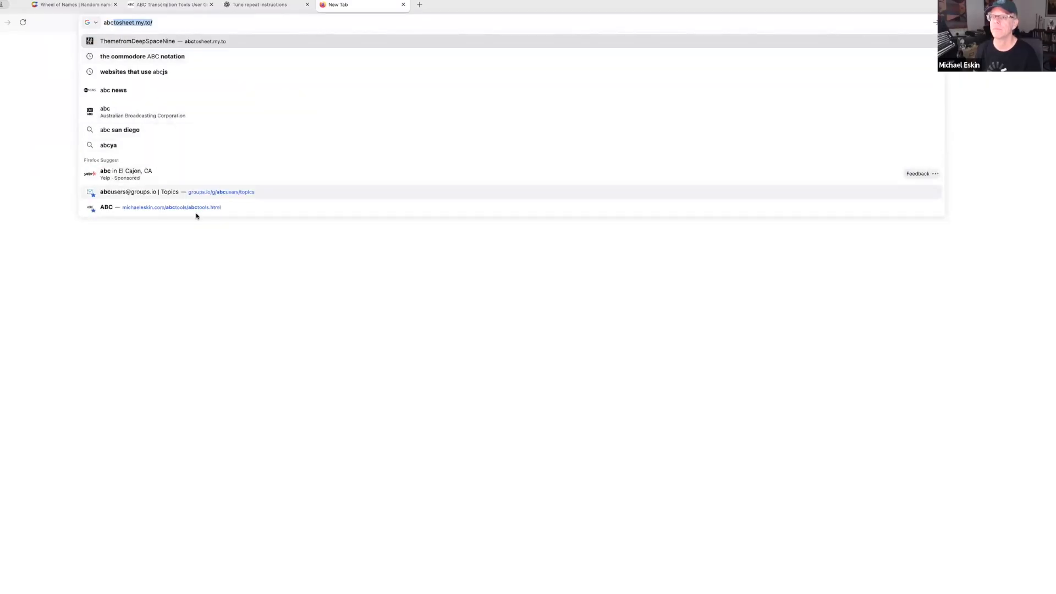
click(198, 211)
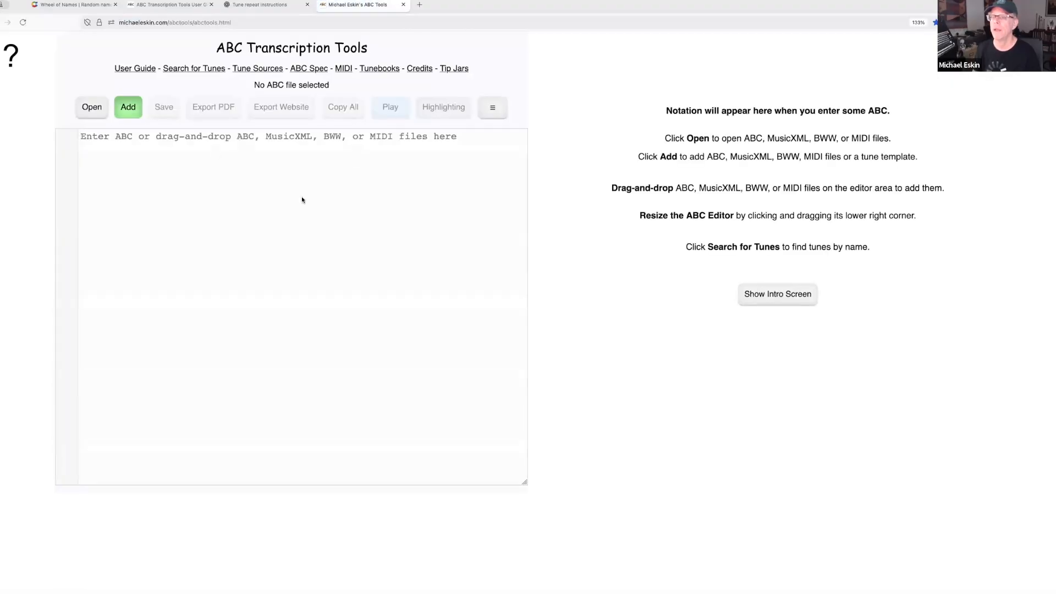
Step: Add the example reel Cooley's to the empty editor and dismiss the add-tunes options
click(128, 107)
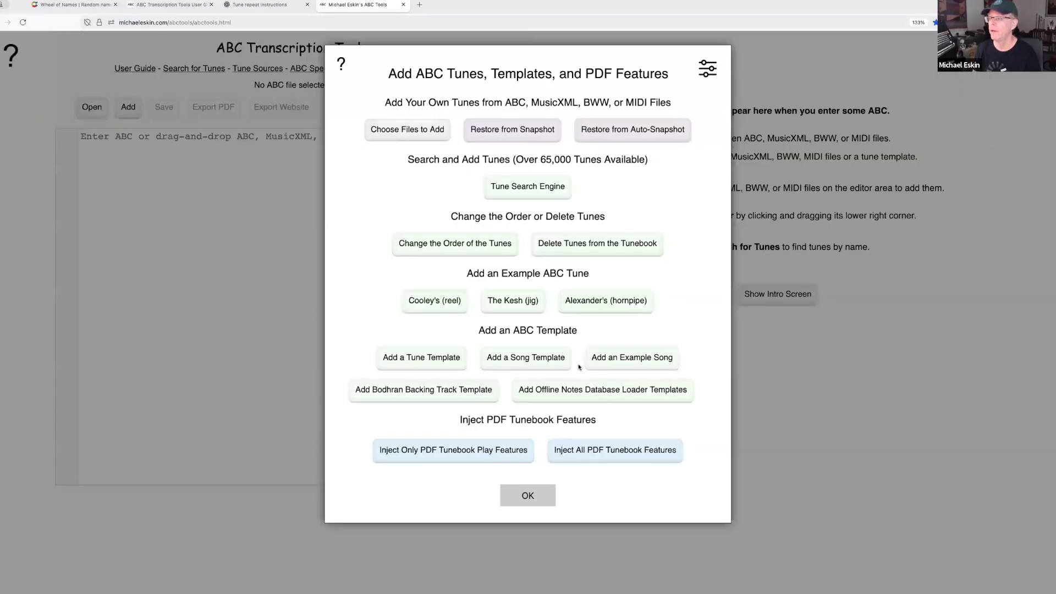
click(419, 295)
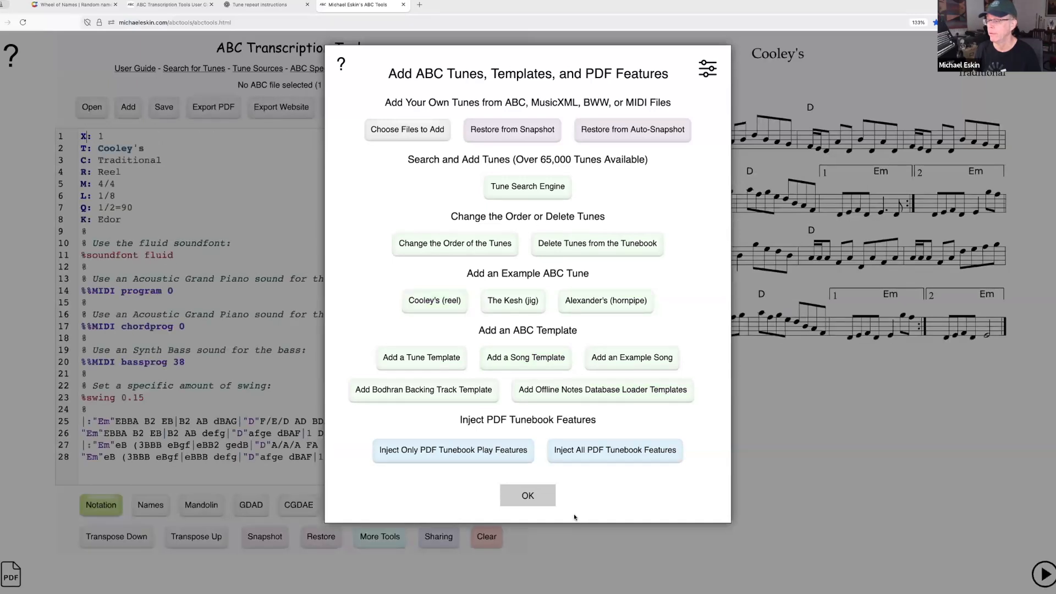
click(316, 380)
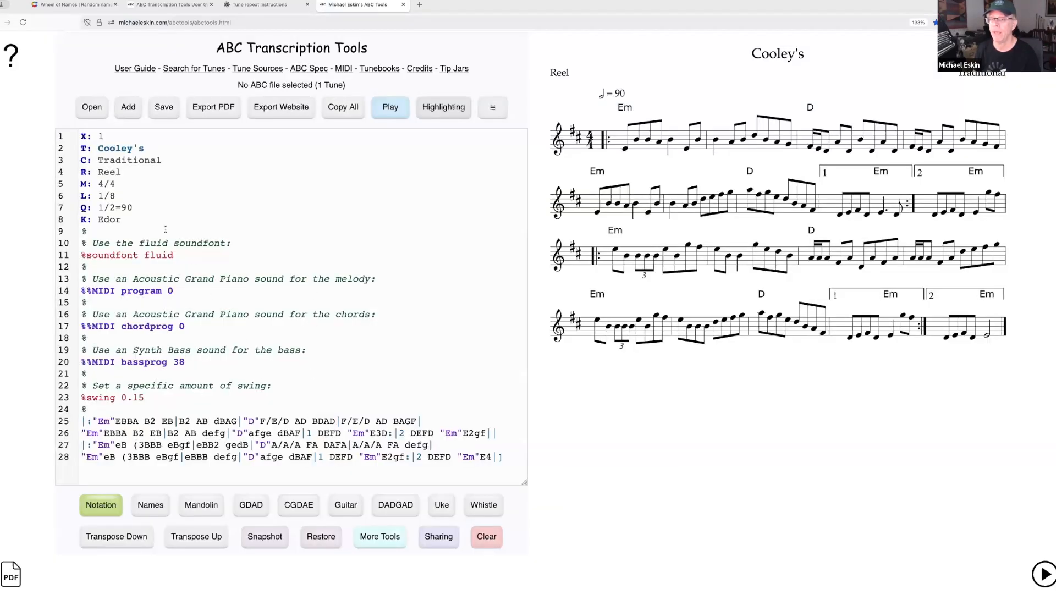
click(172, 290)
key(BackSpace)
text(mute)
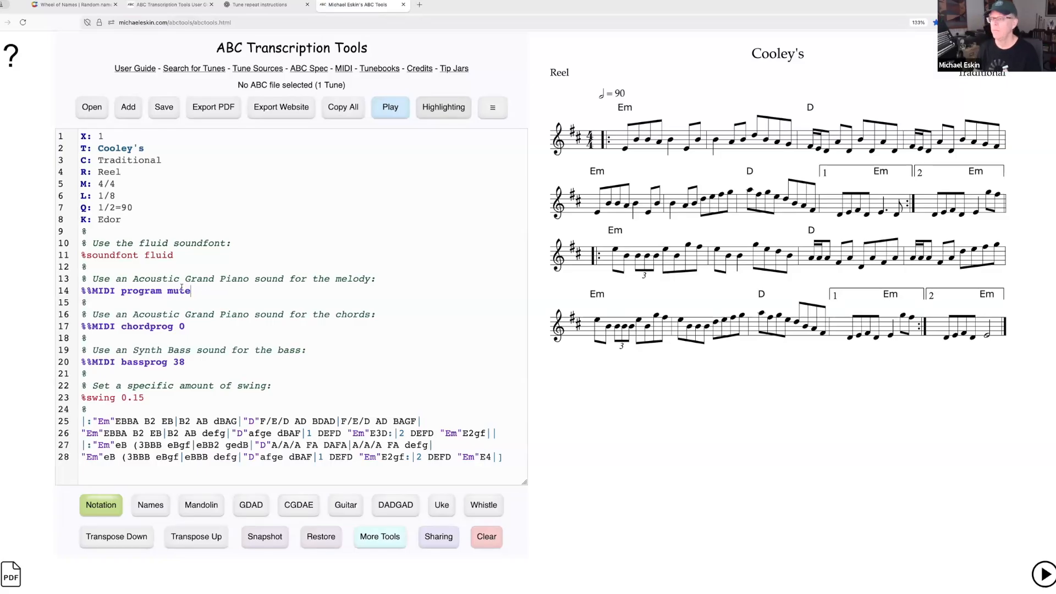
key(BackSpace)
key(BackSpace)
key(BackSpace)
key(BackSpace)
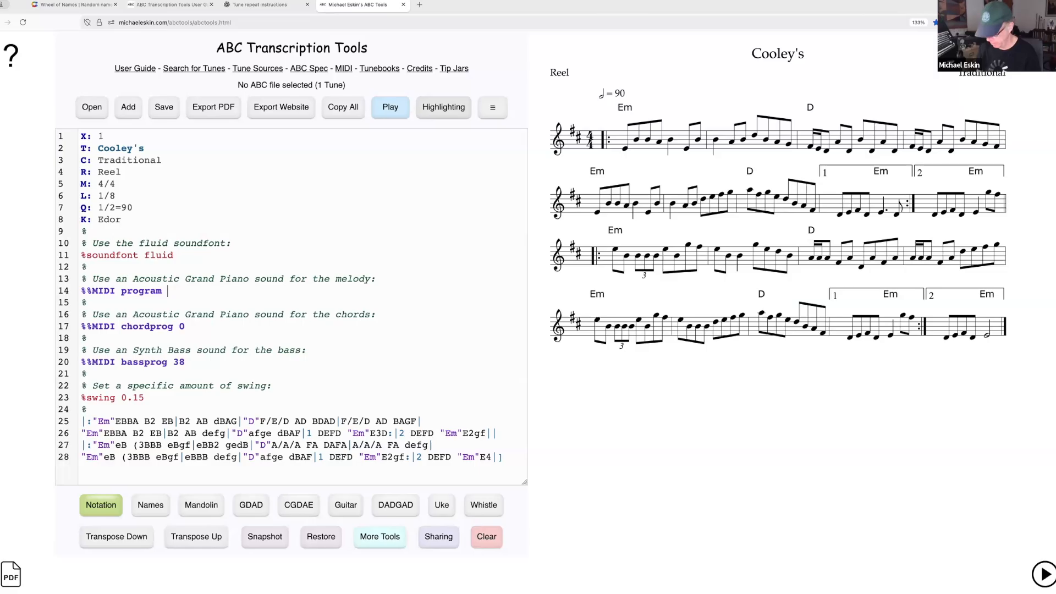
text(0)
Step: Play Cooley's with its melody on MIDI program 0, pause after a few measures and close the player
click(426, 109)
click(390, 108)
click(316, 485)
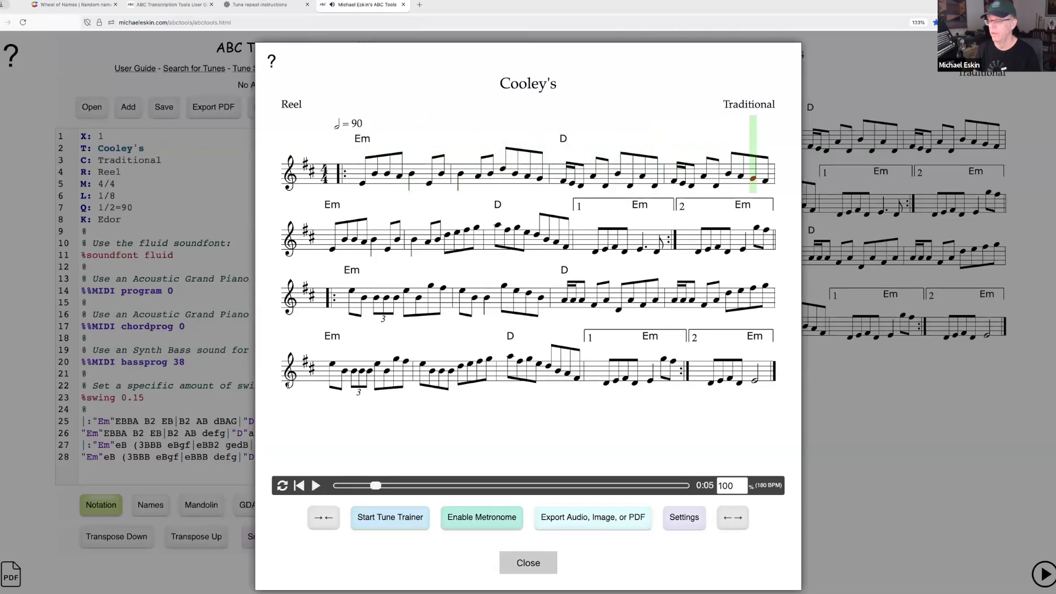
click(547, 563)
Step: Change the melody's MIDI program directive to mute and play Cooley's again to hear the accompaniment alone
key(BackSpace)
text(mute)
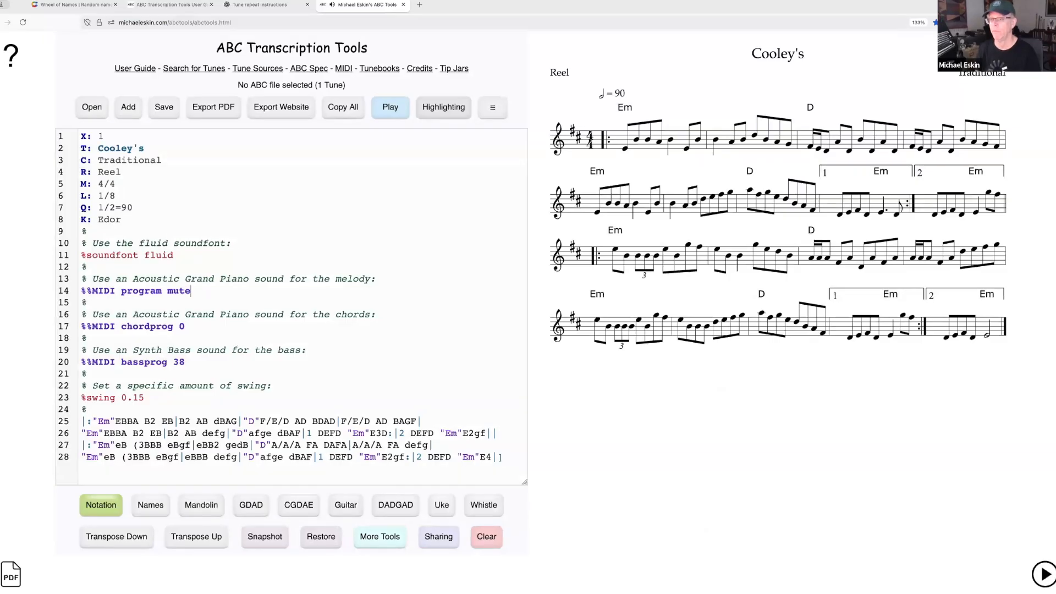
click(390, 108)
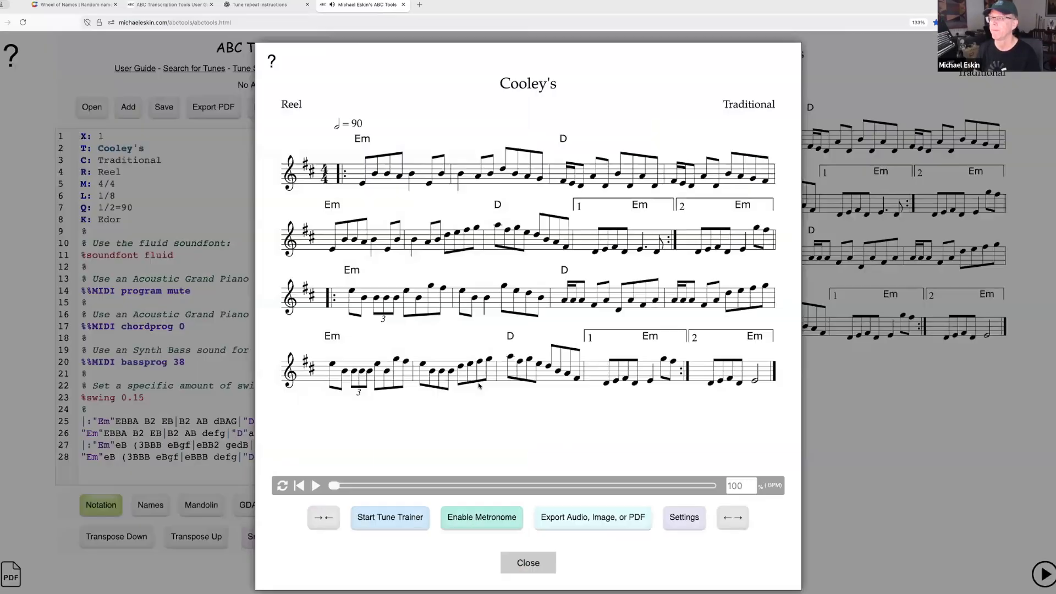
click(316, 485)
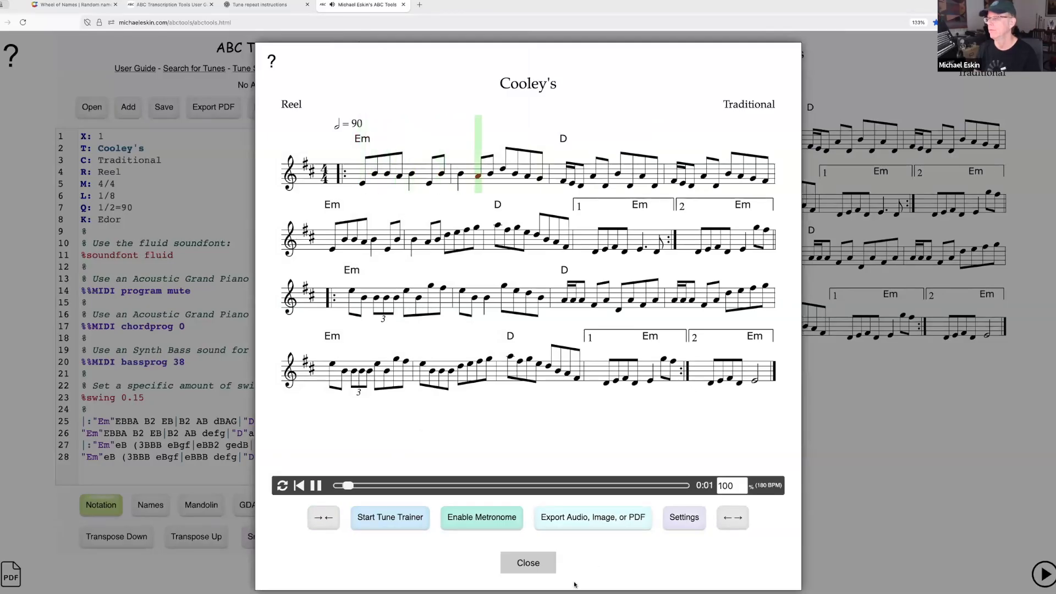
Step: Play Cooley's with the melody muted to hear its backing, and close the player
click(528, 562)
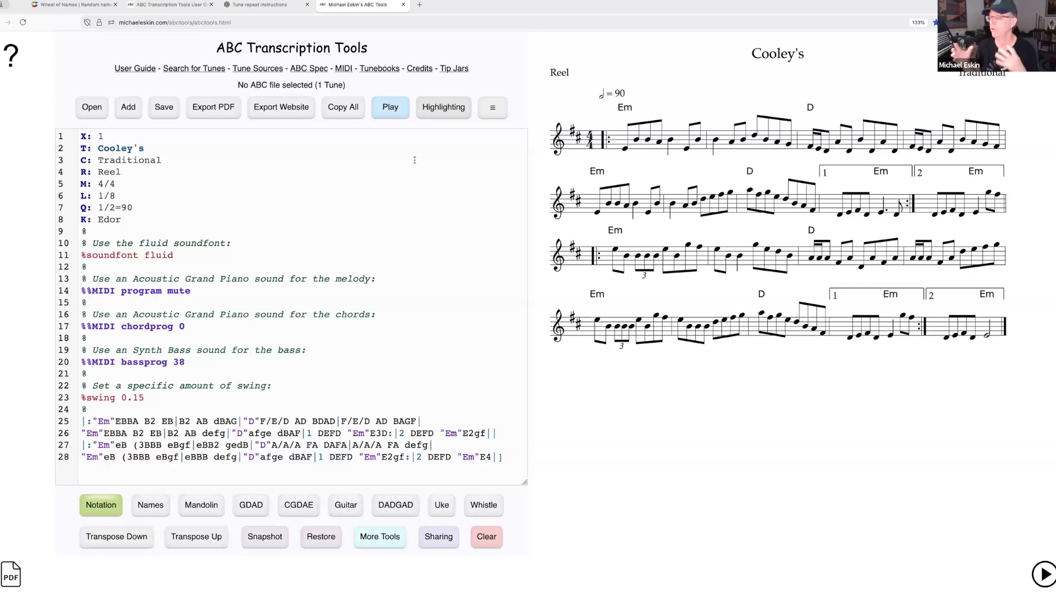
click(391, 108)
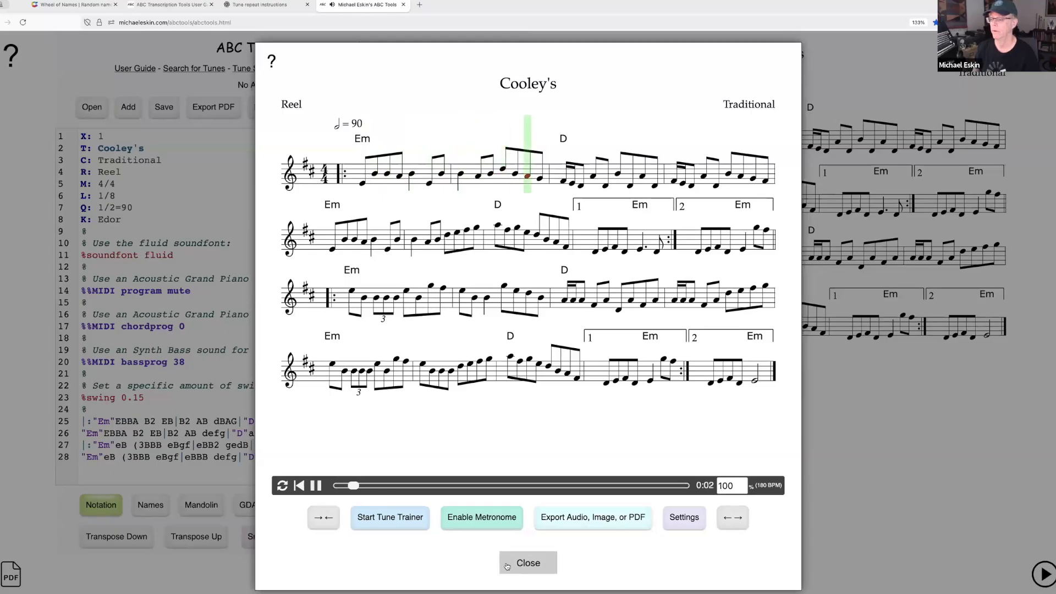
click(317, 489)
click(527, 562)
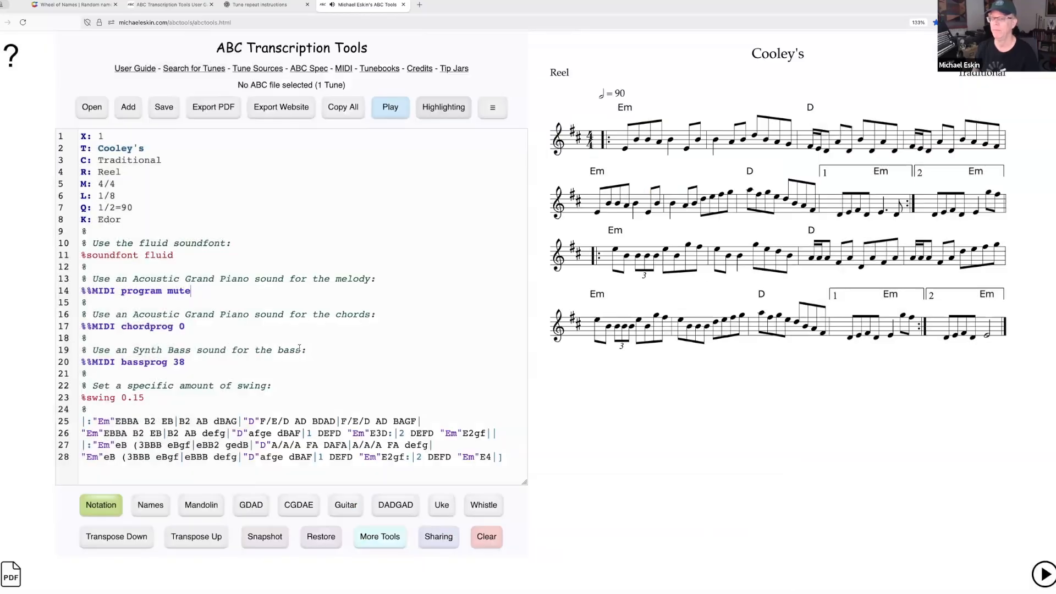
Step: Set the %%MIDI bassprog value to mute and play Cooley's with only the chords sounding
double_click(181, 361)
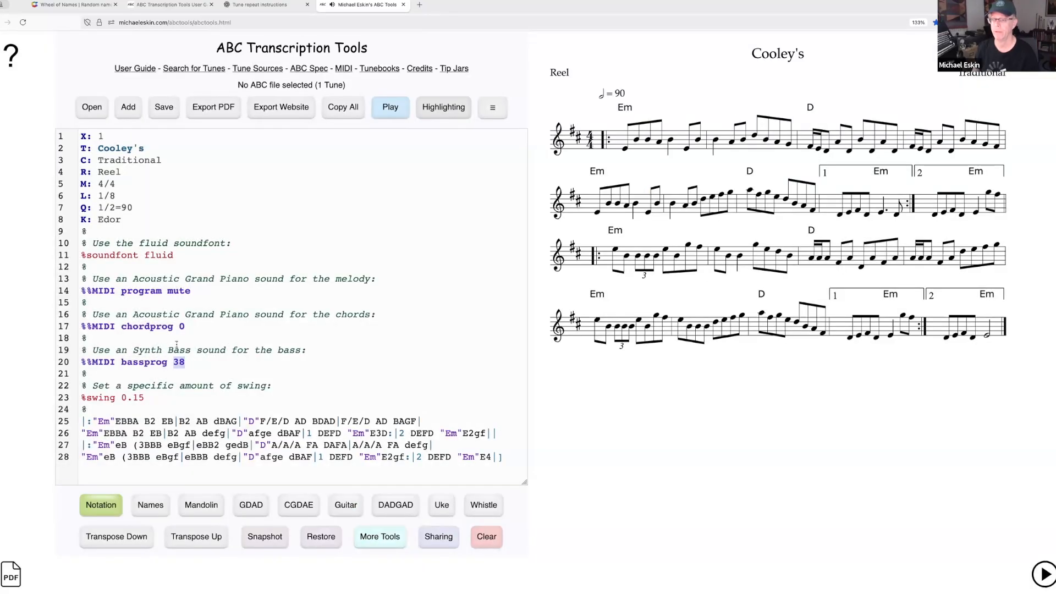
text(mute)
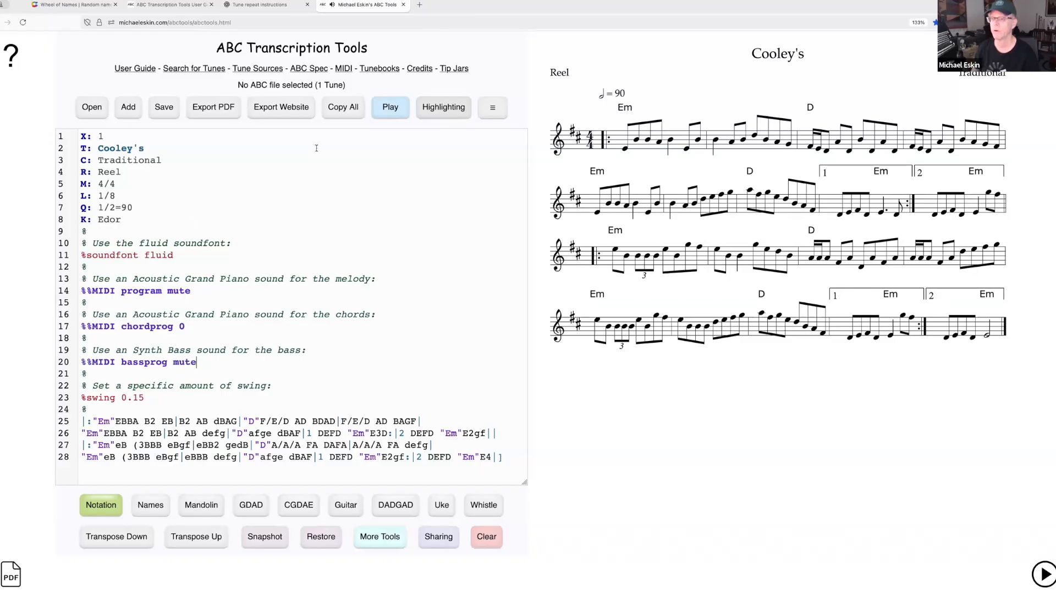
click(391, 108)
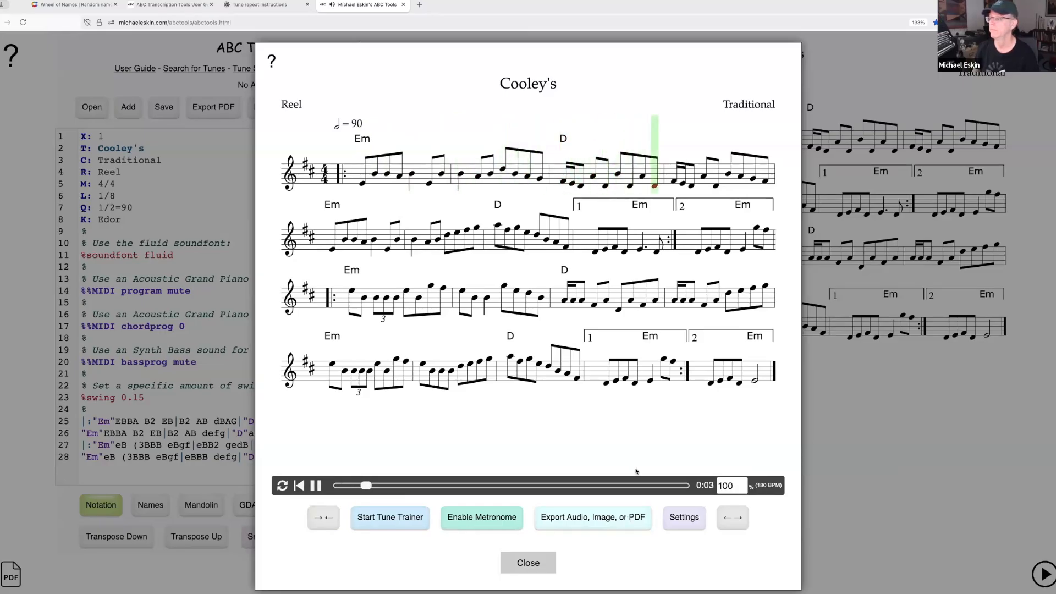
click(529, 562)
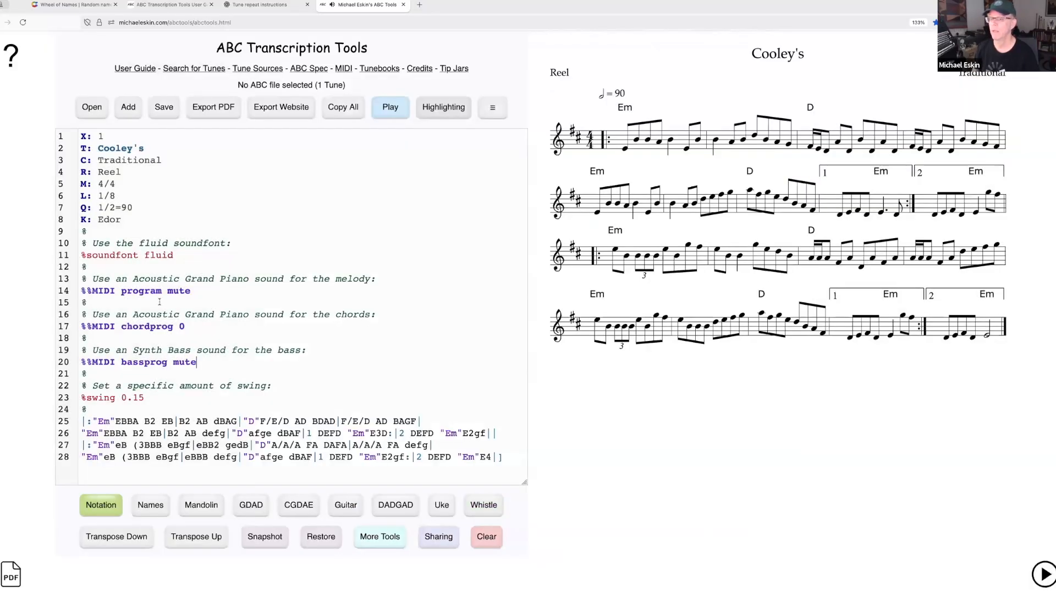
Step: Insert a new line starting with % directly below %soundfont fluid
click(185, 258)
key(Return)
text(%)
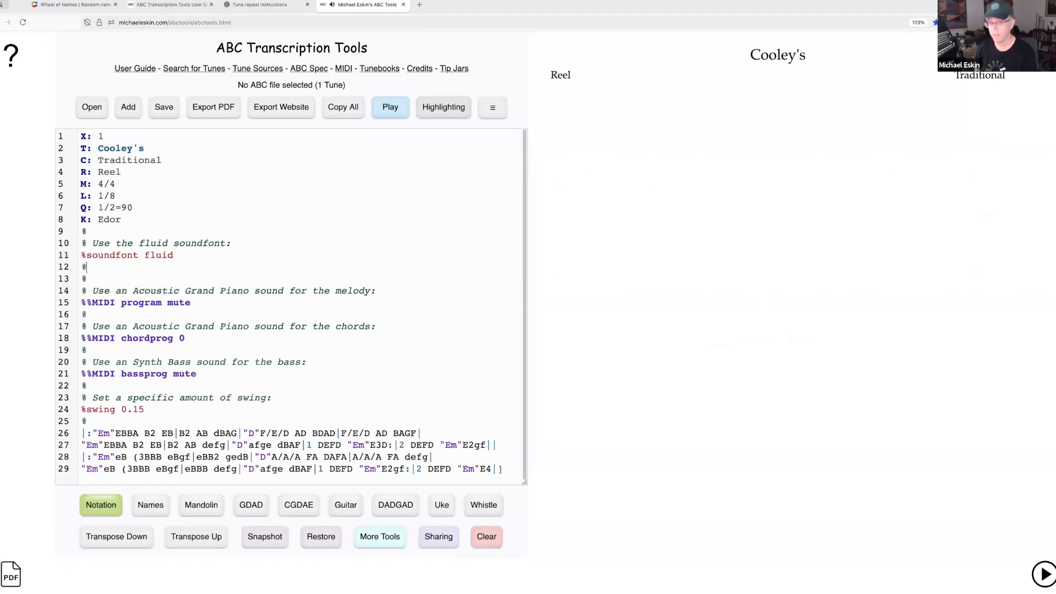
text(power_chords_on)
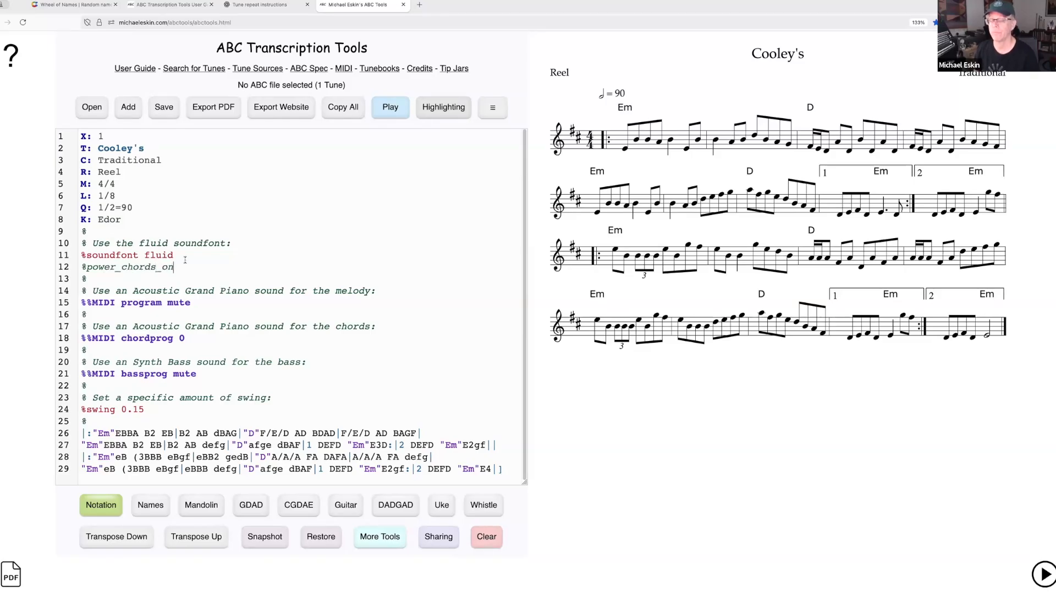
key(BackSpace)
text(enable)
key(BackSpace)
key(BackSpace)
key(BackSpace)
key(BackSpace)
key(BackSpace)
key(BackSpace)
key(BackSpace)
key(BackSpace)
key(BackSpace)
key(BackSpace)
key(BackSpace)
key(BackSpace)
key(BackSpace)
key(BackSpace)
key(BackSpace)
key(BackSpace)
key(BackSpace)
key(BackSpace)
key(BackSpace)
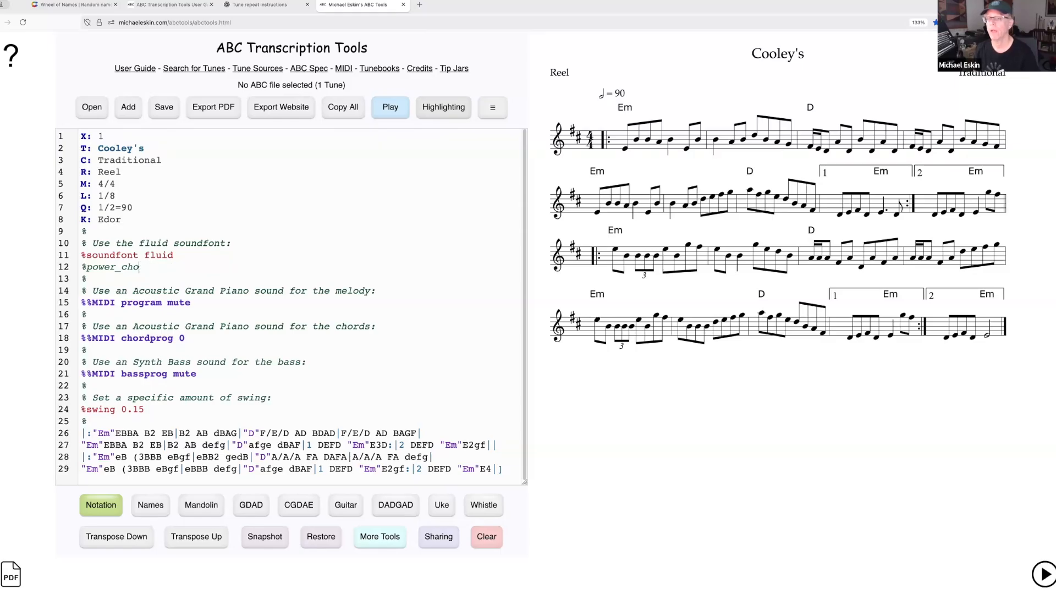
Step: Complete the new line as the directive %force_power_chords and play Cooley's to hear the power chords
text(force_power_chords)
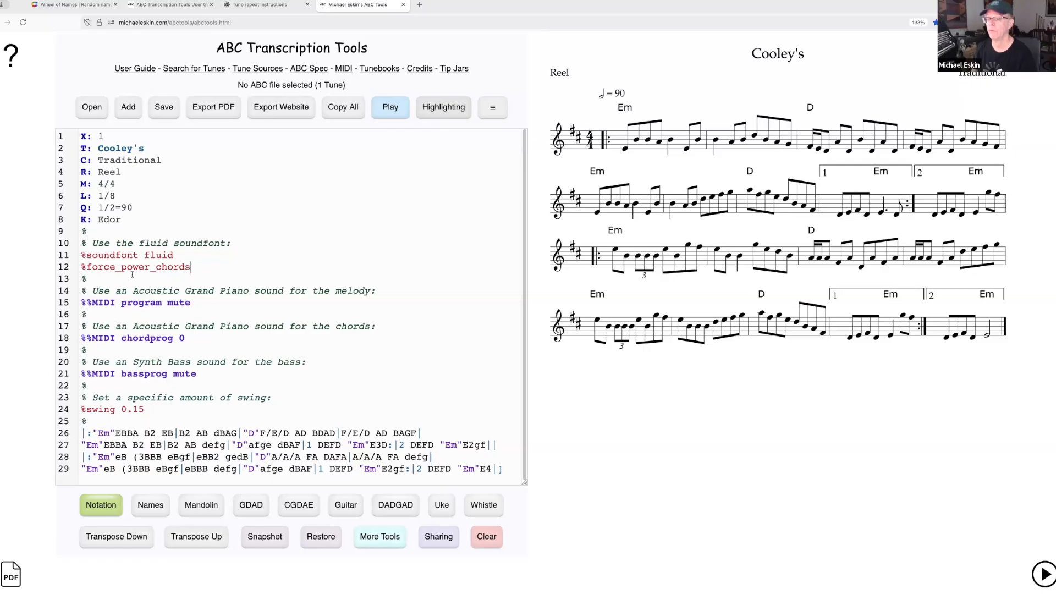
drag(190, 266, 80, 272)
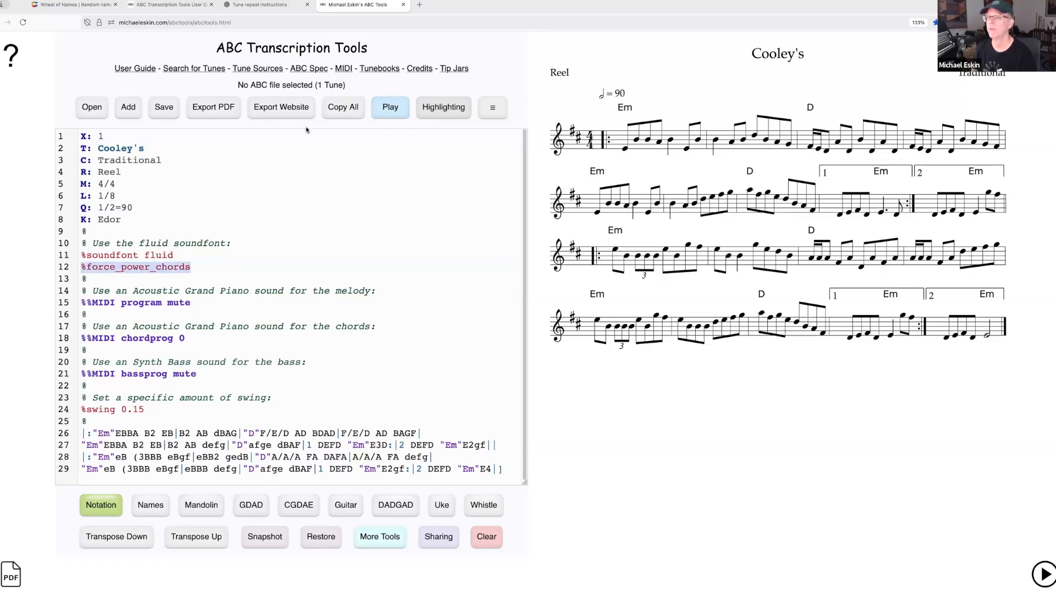
click(391, 118)
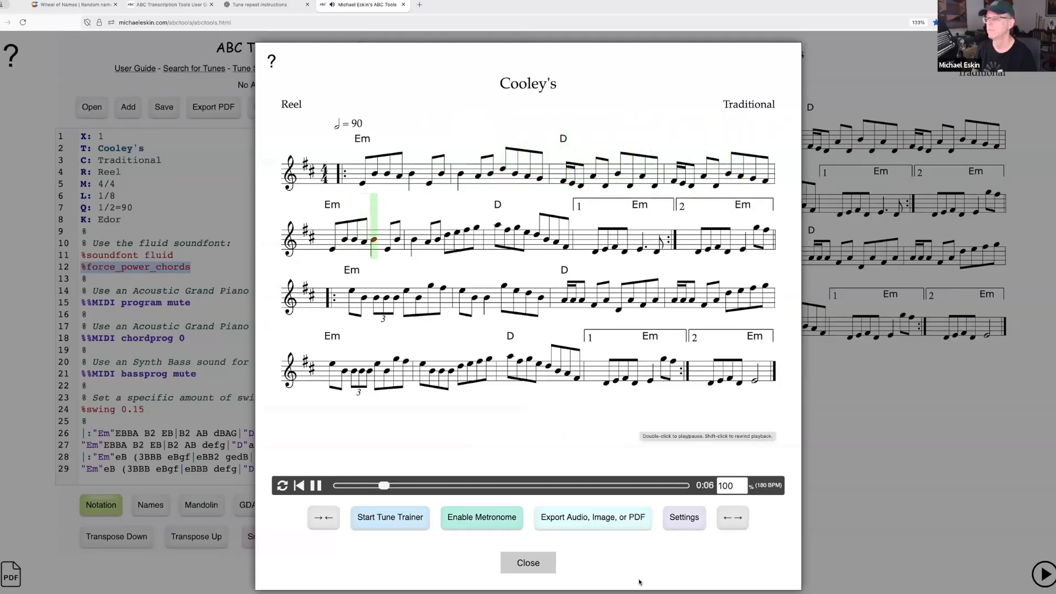
click(528, 566)
drag(192, 266, 81, 266)
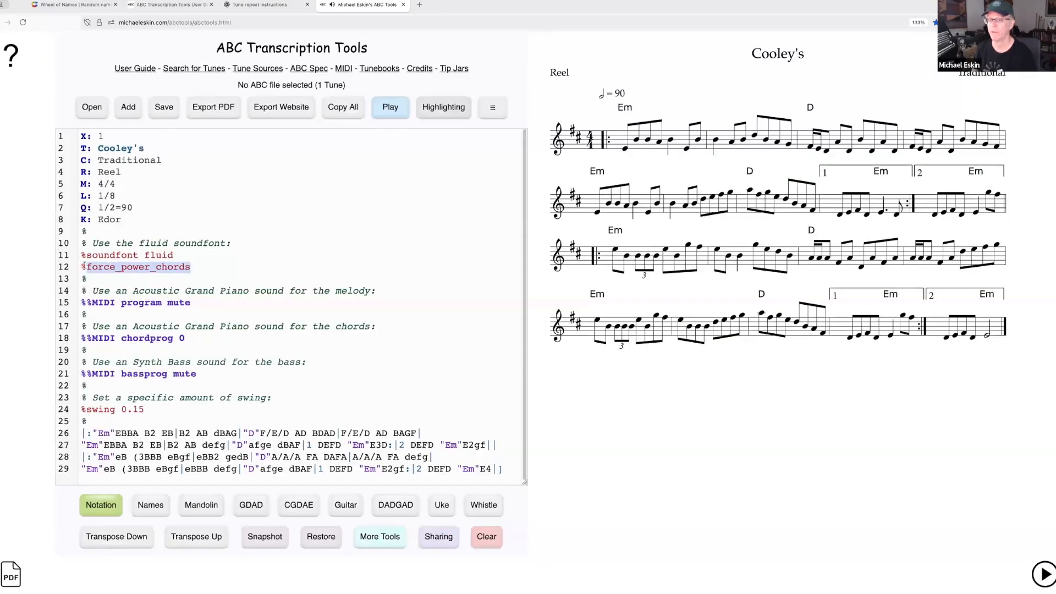
Step: Find and open the file Tiny The Trooper BC Basses.abc in the ABC folder
click(99, 109)
click(481, 268)
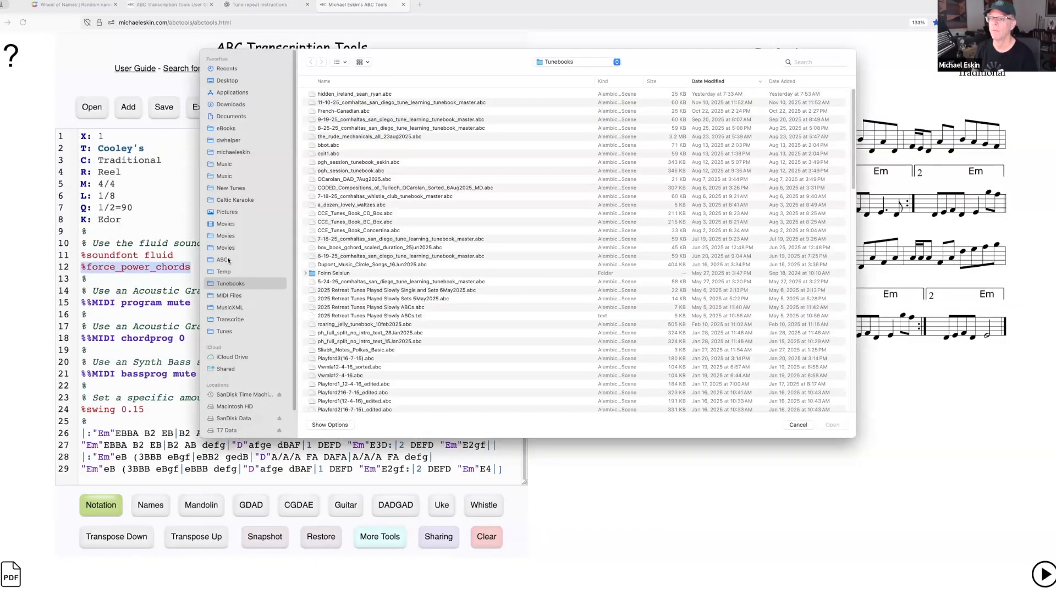
click(223, 260)
double_click(329, 103)
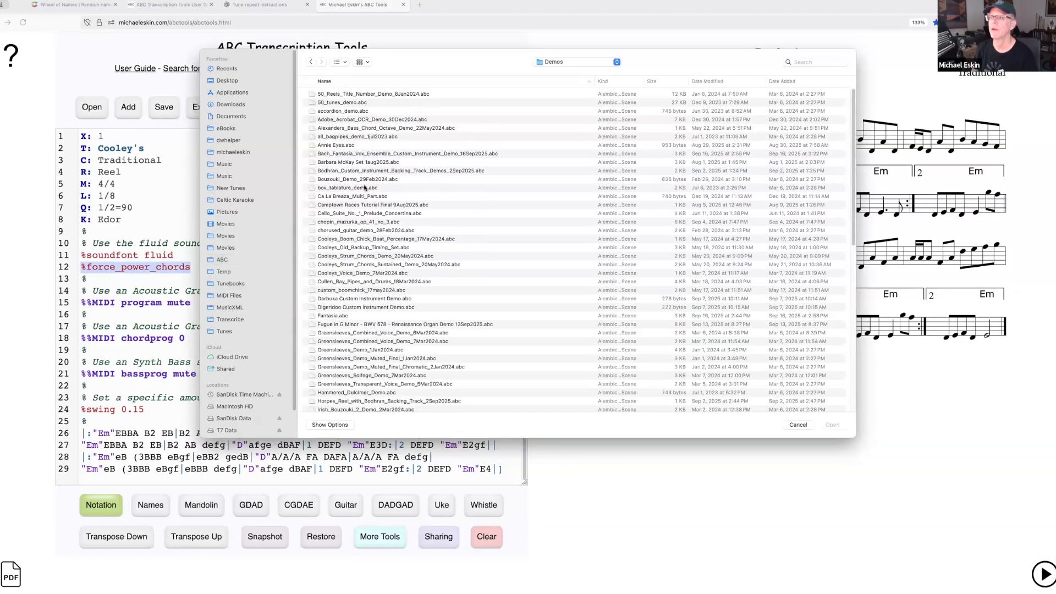
scroll(378, 258, down, 6)
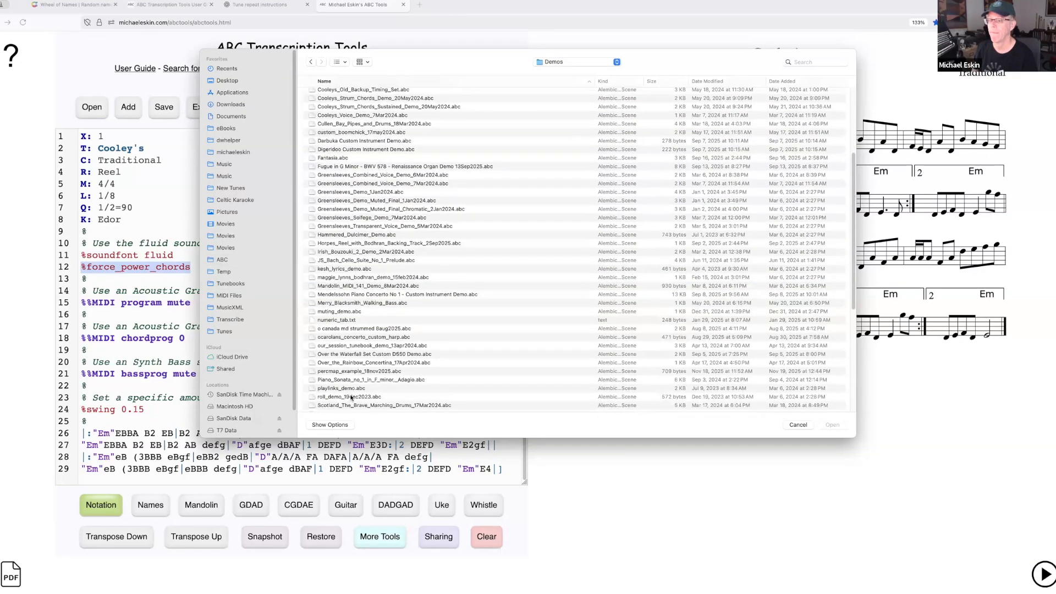
scroll(528, 183, up, 6)
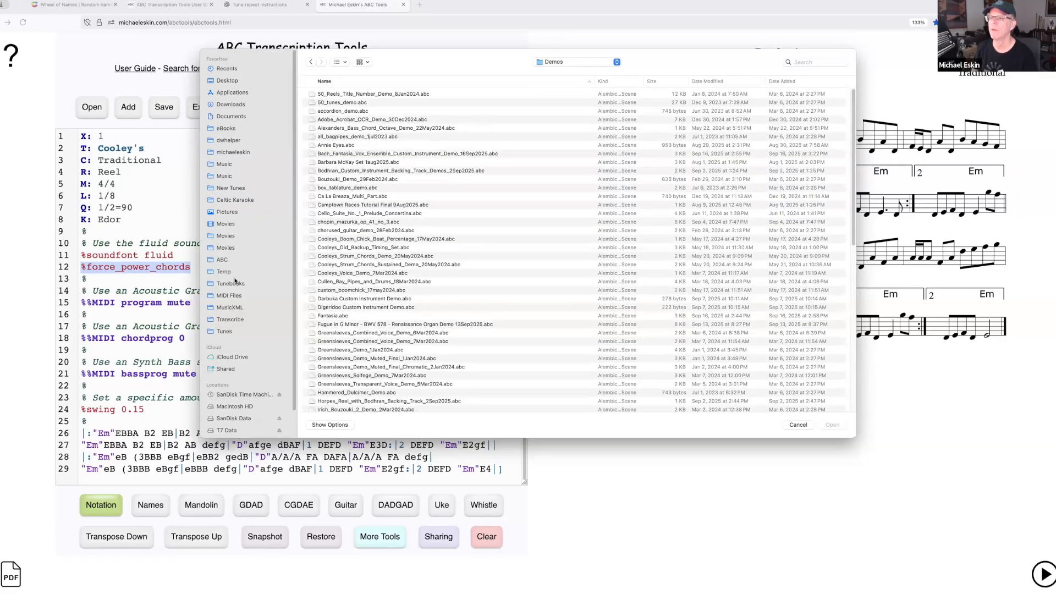
click(222, 260)
double_click(324, 95)
click(715, 82)
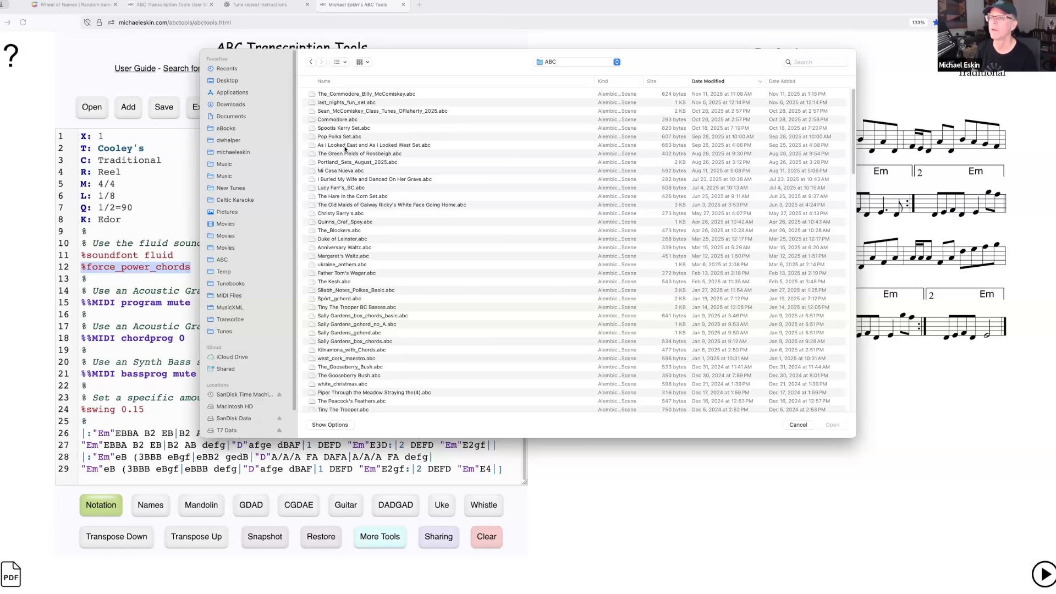
double_click(347, 307)
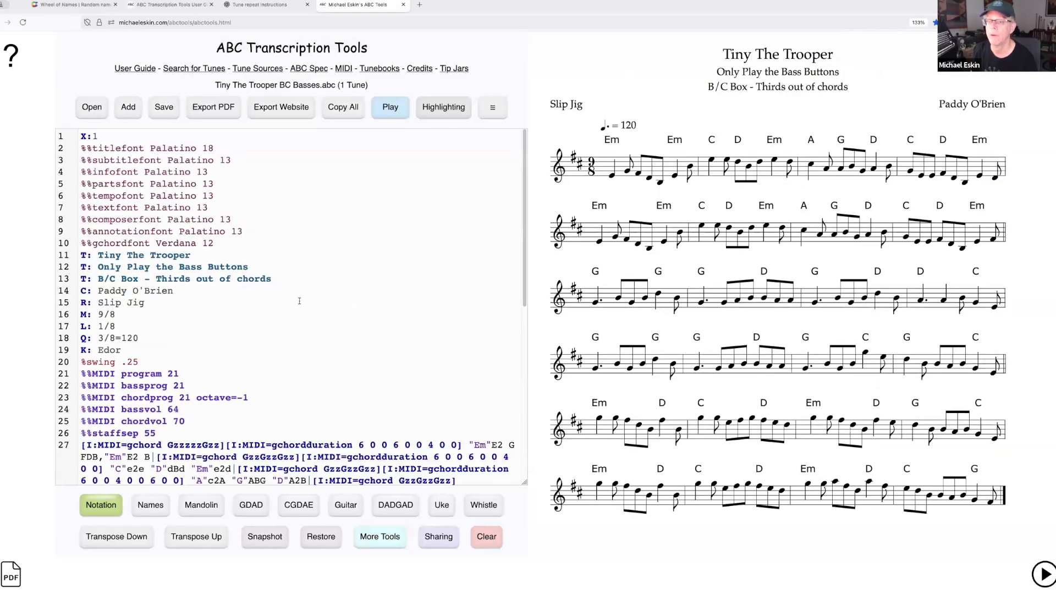
Step: Look through the ABC text of Tiny The Trooper and play the tune to hear its custom bass pattern
scroll(299, 301, down, 3)
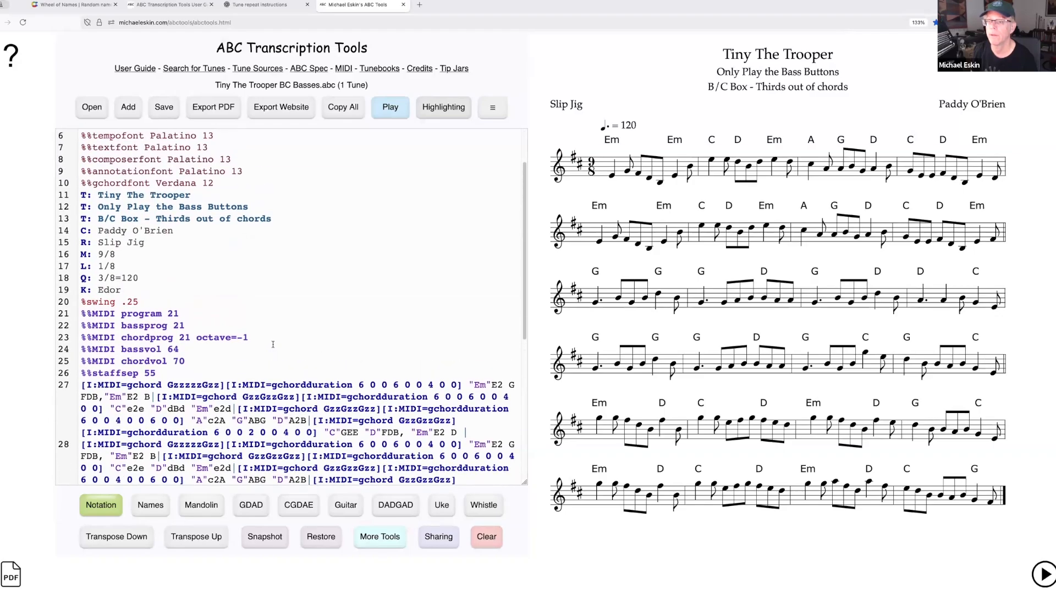
scroll(272, 343, up, 3)
scroll(272, 343, down, 6)
scroll(451, 280, up, 4)
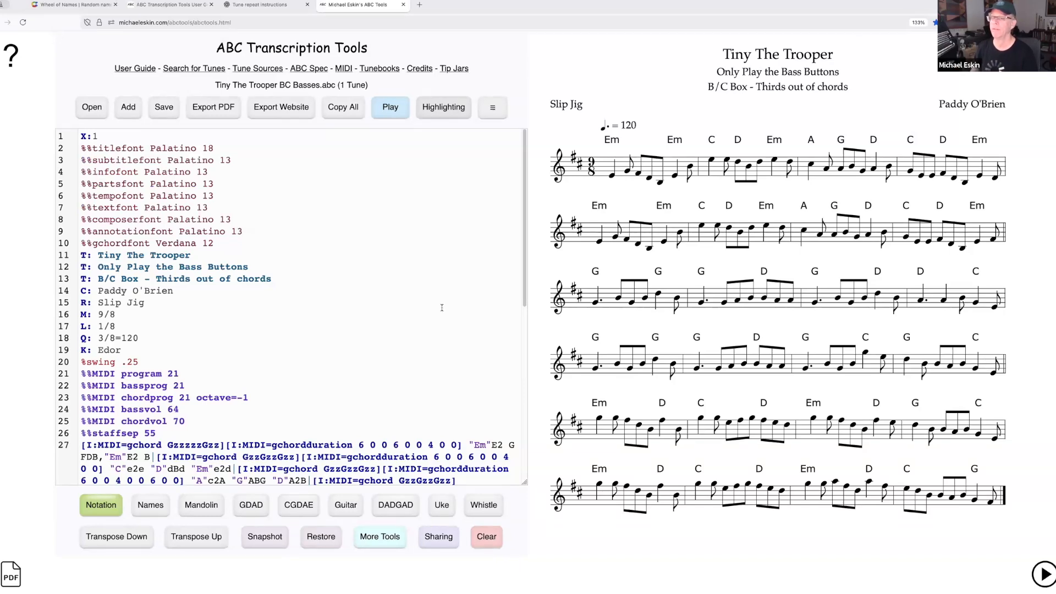
click(391, 108)
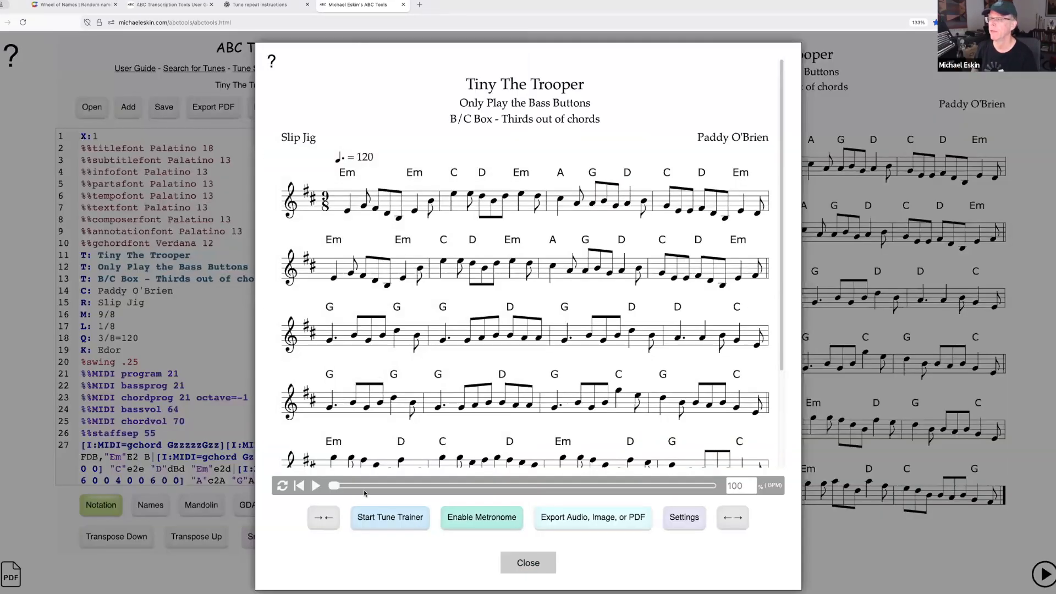
click(317, 486)
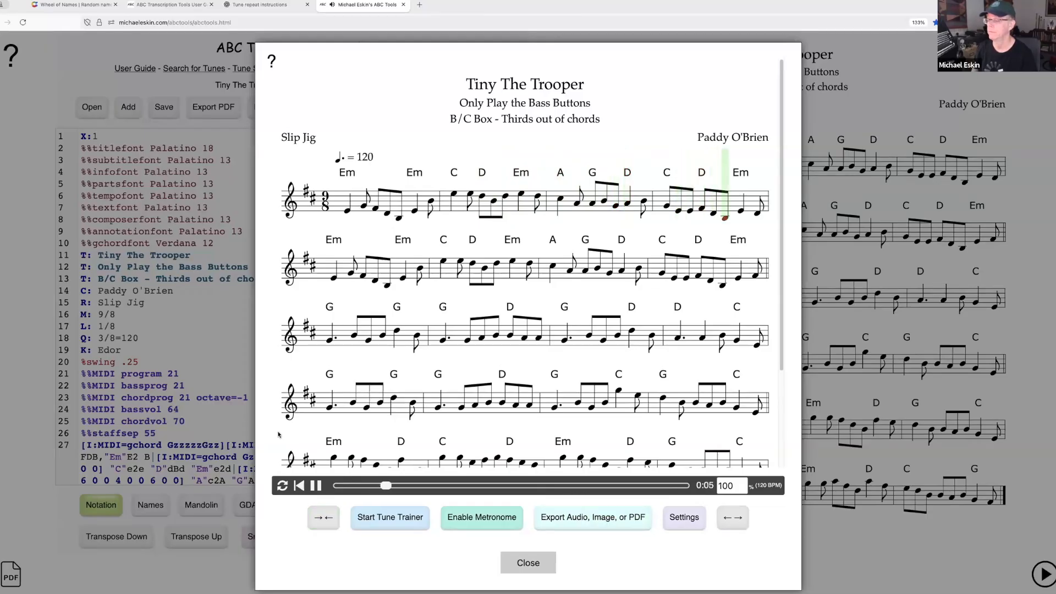
click(316, 485)
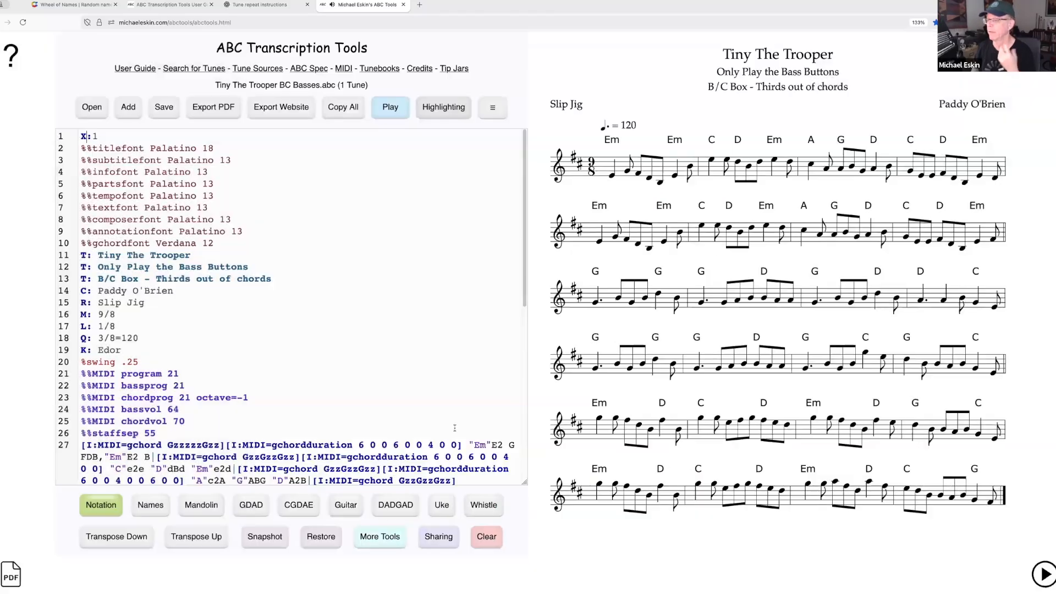
click(527, 562)
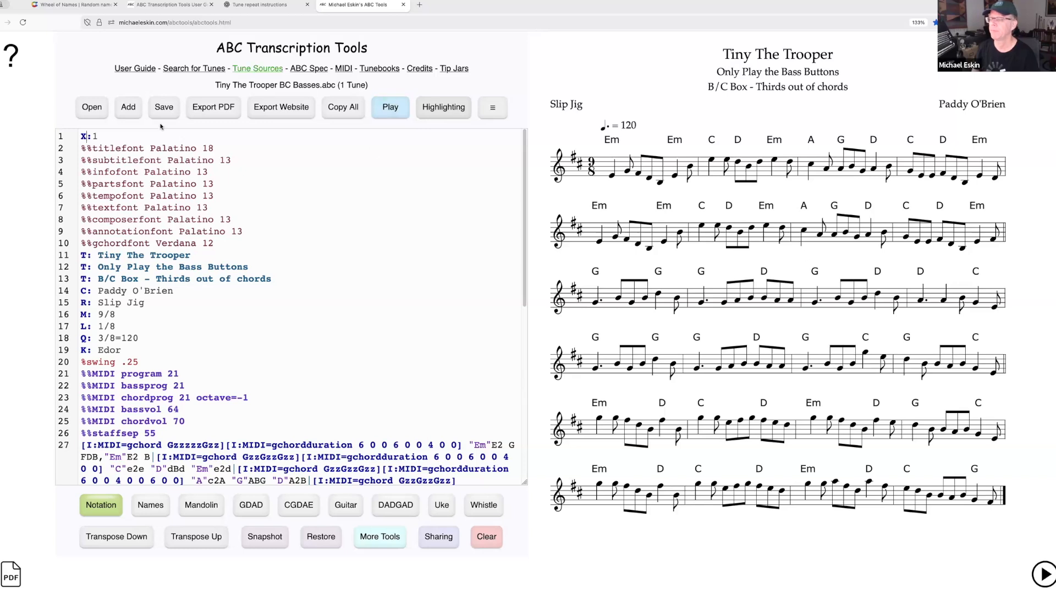
click(92, 107)
click(501, 262)
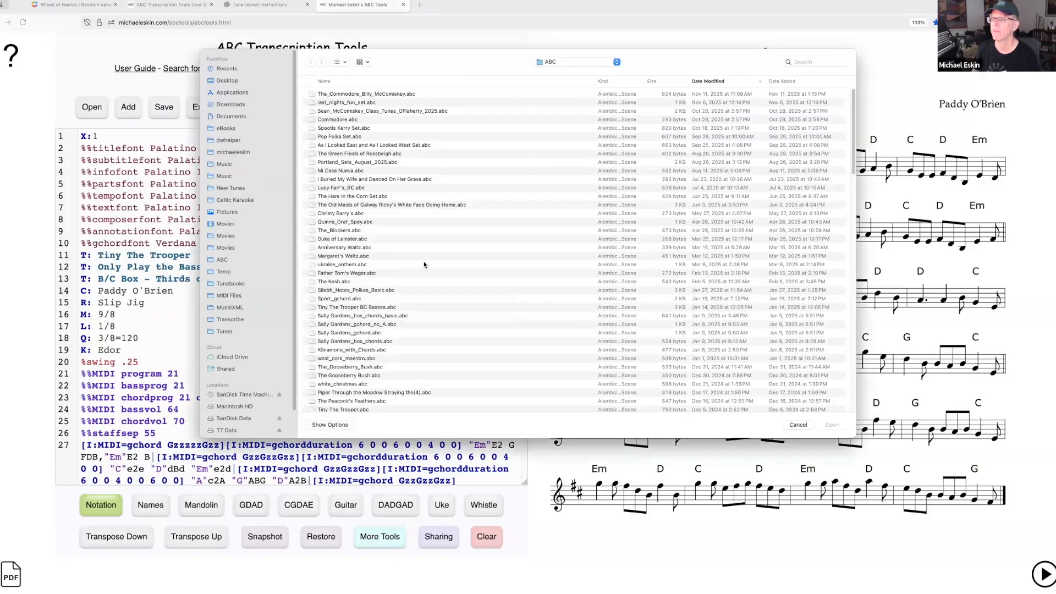
scroll(416, 284, down, 1)
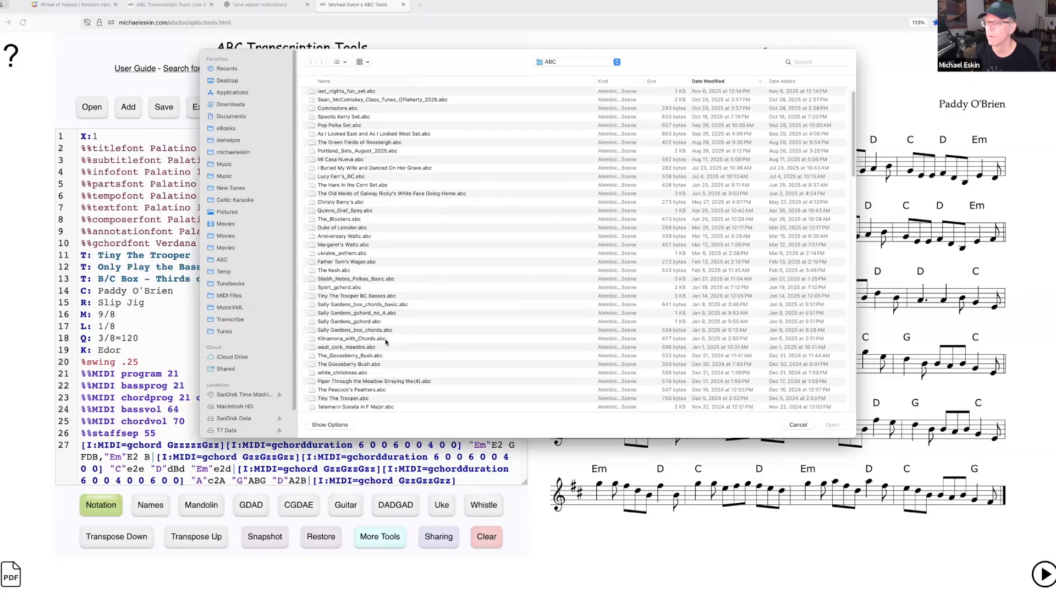
scroll(412, 365, down, 1)
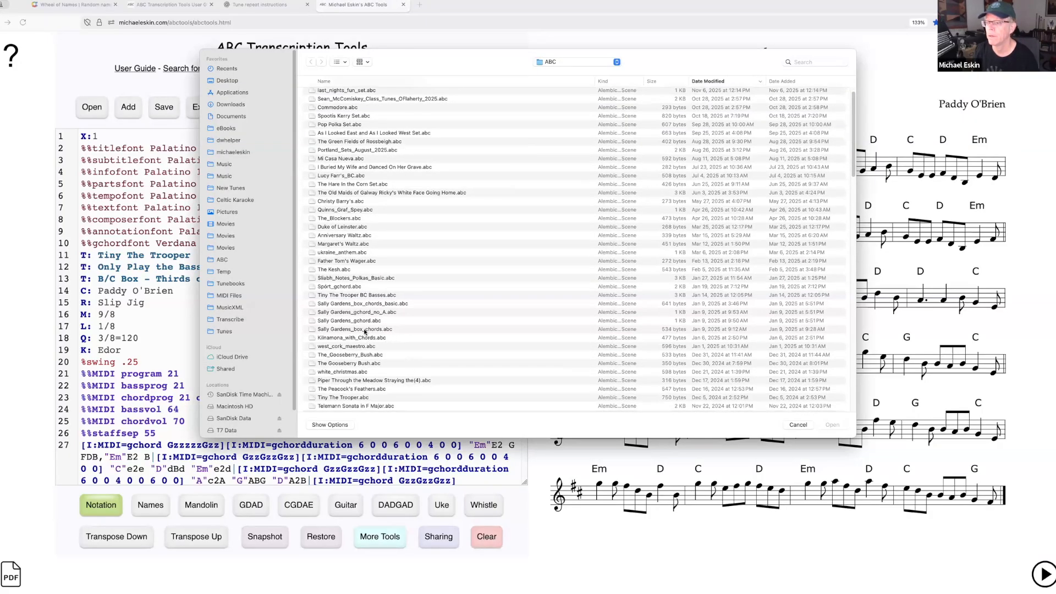
scroll(386, 297, up, 1)
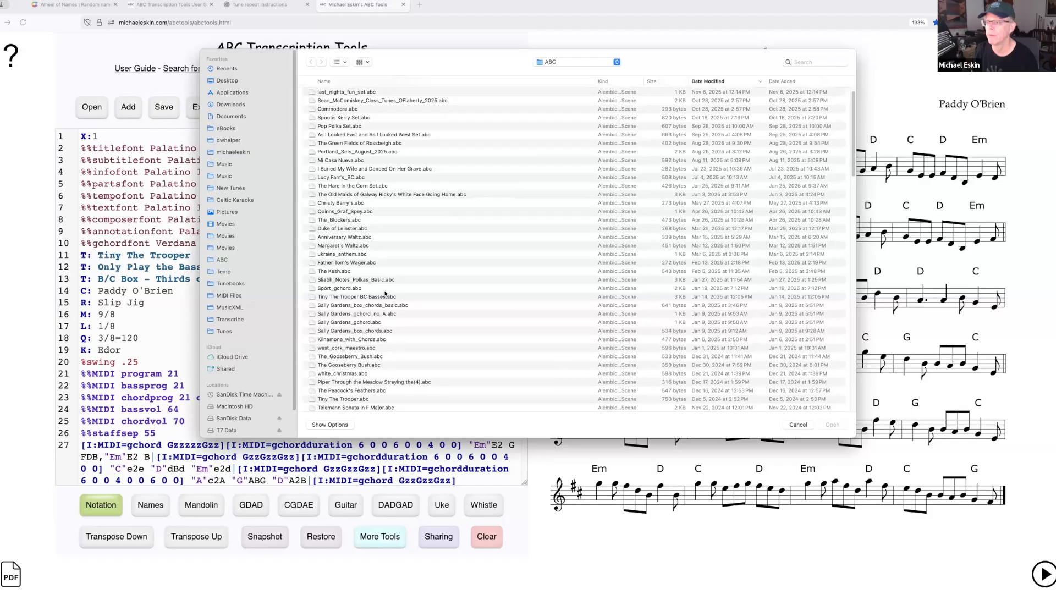
scroll(385, 294, up, 1)
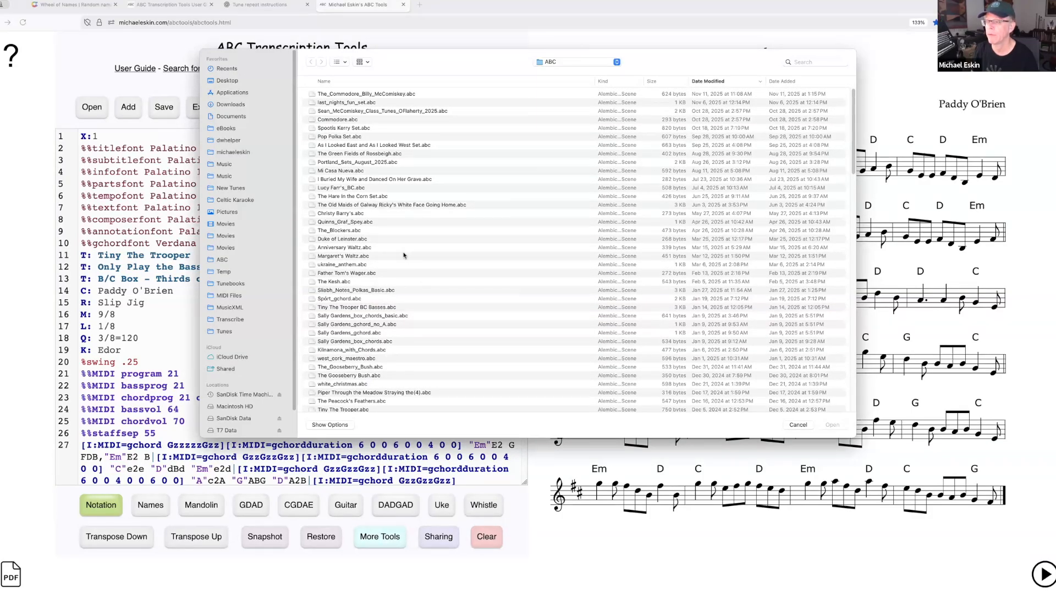
scroll(429, 380, down, 5)
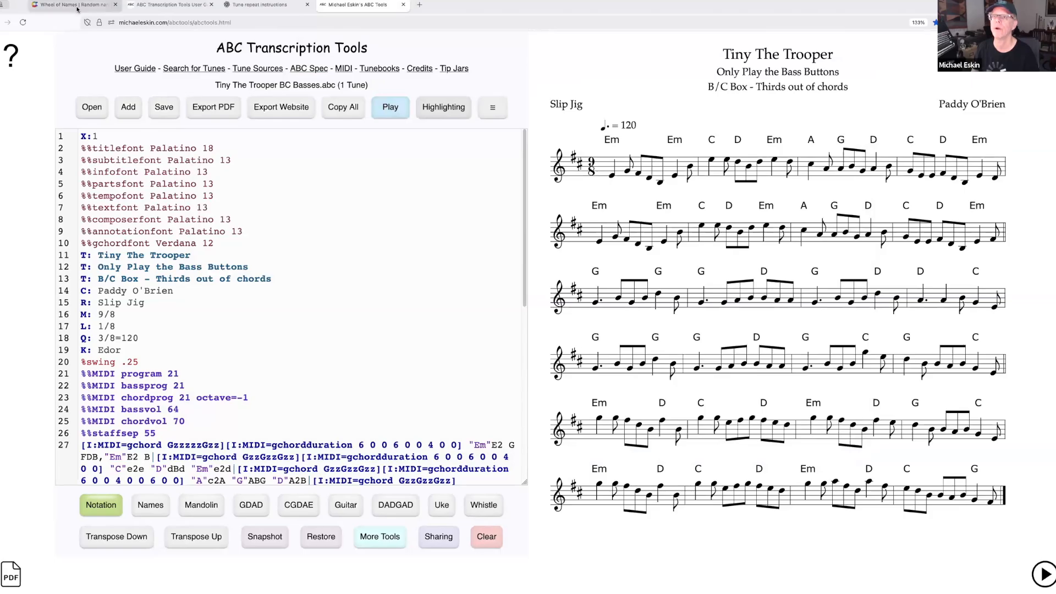
Step: Switch to the Wheel of Names page, spin the wheel and remove the drawn topic, Tune Search Engine
click(72, 4)
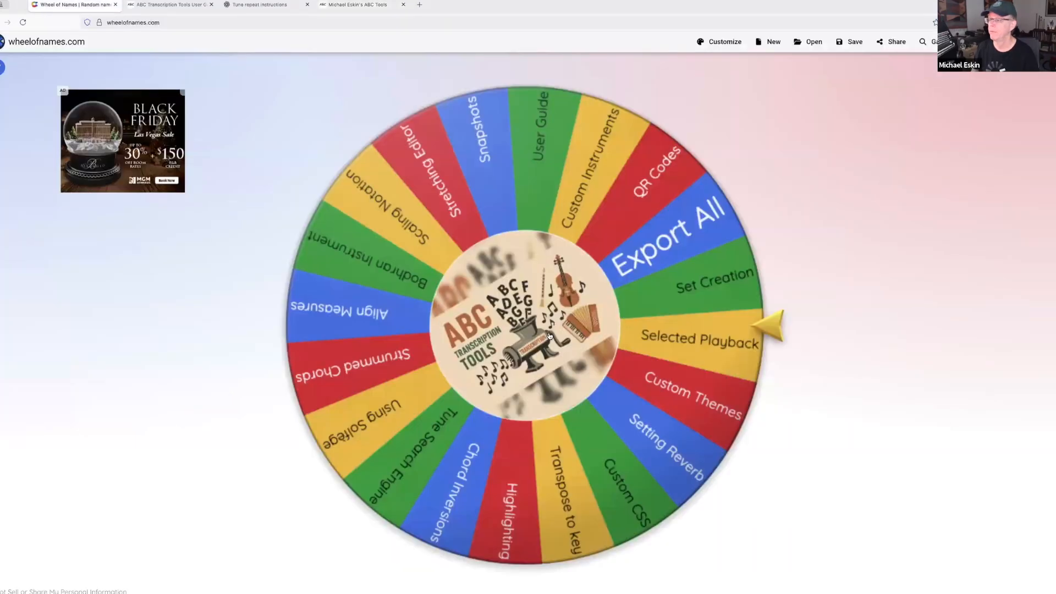
click(528, 329)
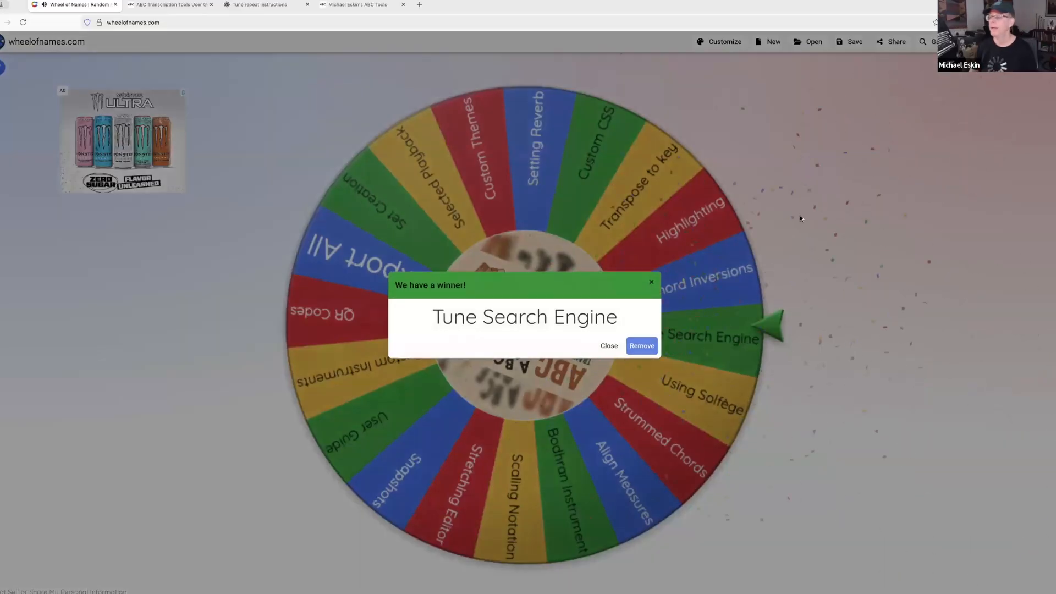
click(656, 344)
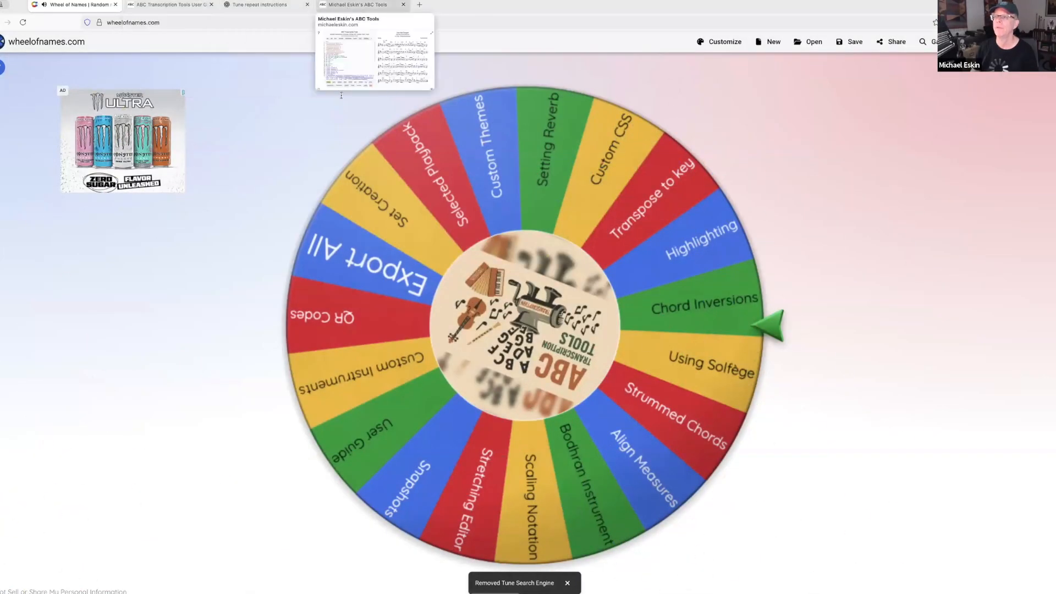
Step: Switch back to ABC Transcription Tools and erase all the ABC to start over
click(358, 4)
click(486, 537)
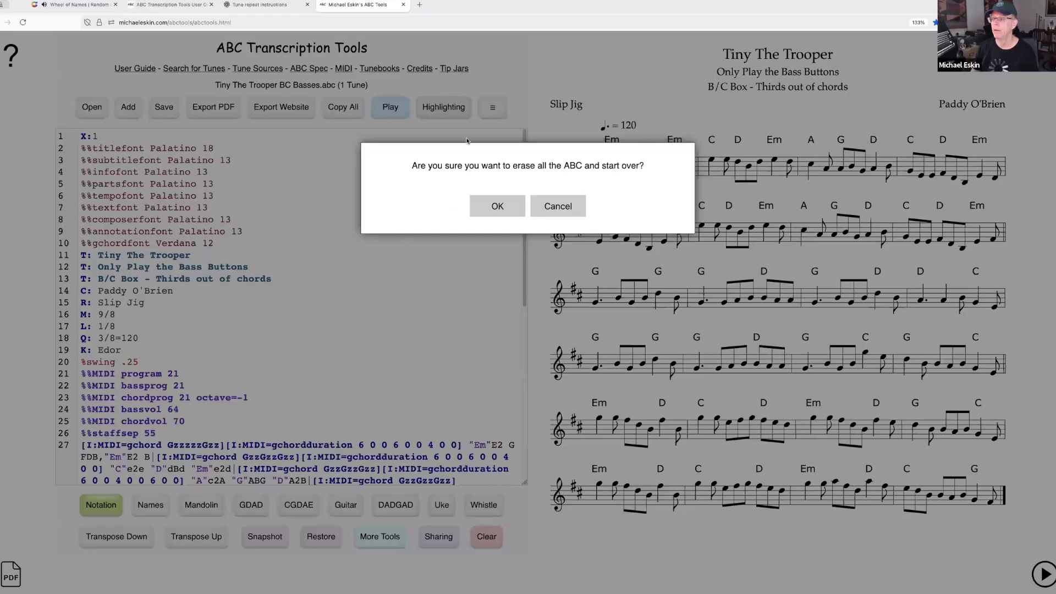
click(497, 206)
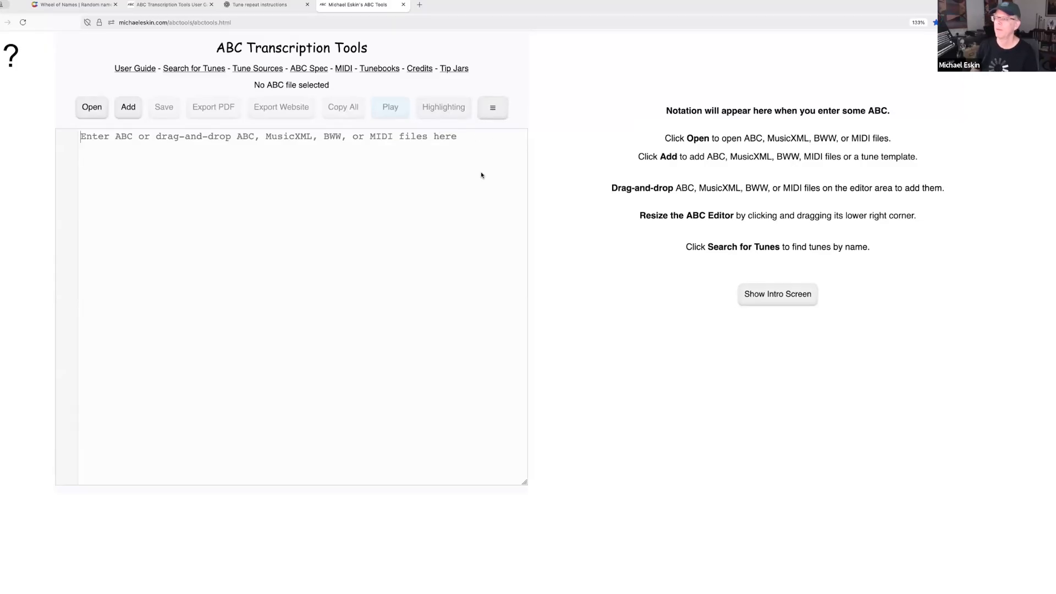
Step: Open thesession.org in a new browser tab and go to its Tunes section
click(419, 5)
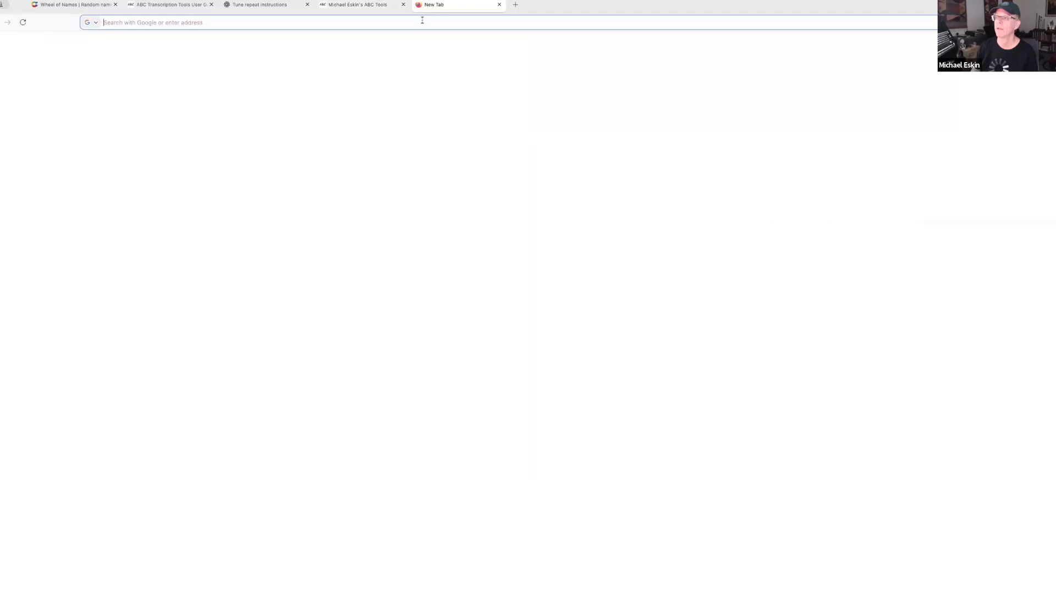
text(thesession.org)
key(Return)
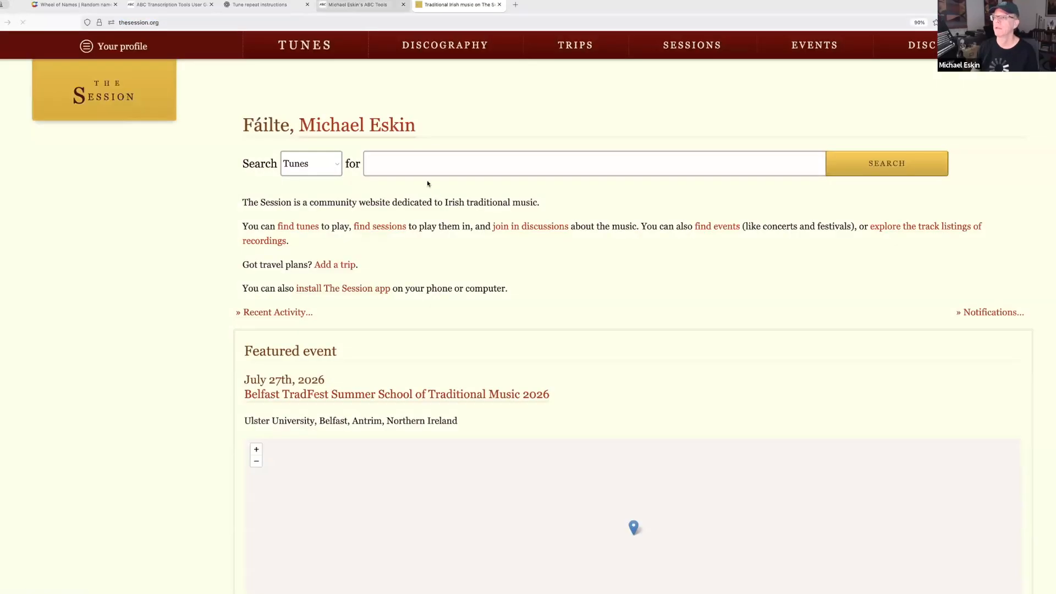
click(321, 45)
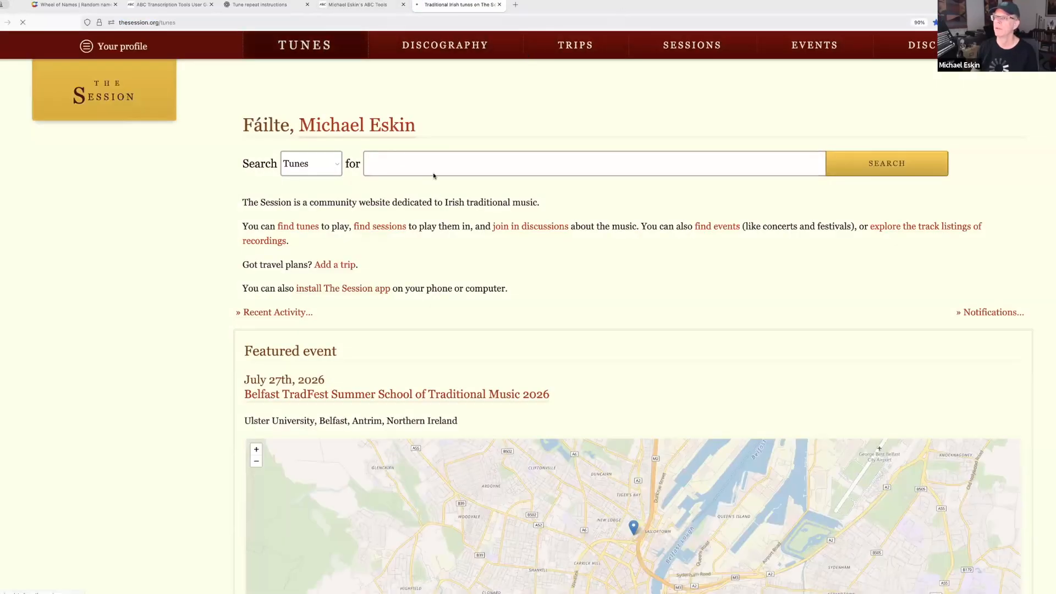
Step: Search the tunes for "rabbit in" using the suggestion The Rabbit In The Field, and open that tune's page
click(502, 164)
text(rabbit in)
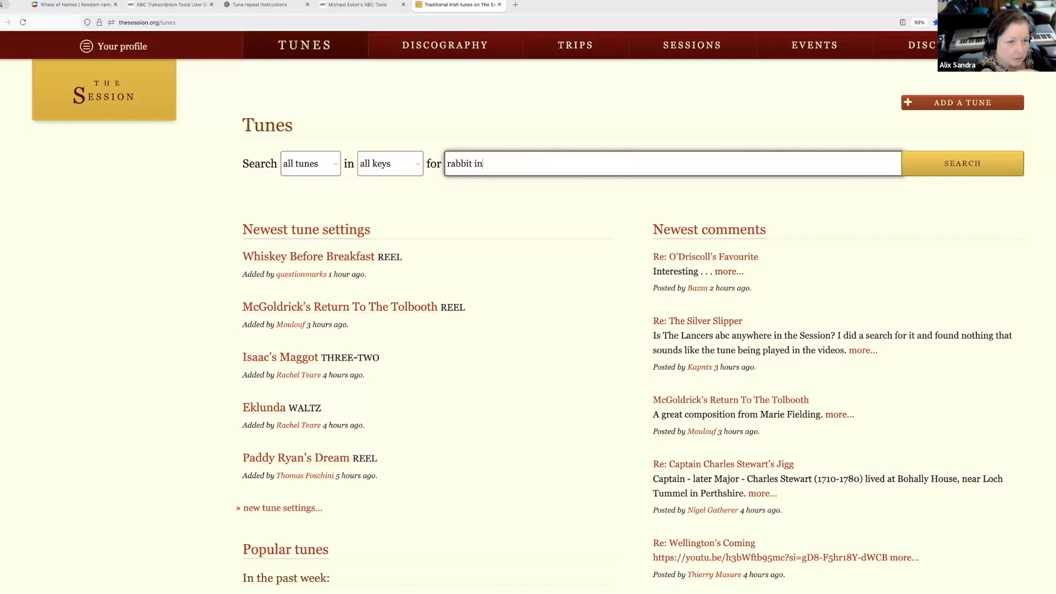
key(Down)
key(Return)
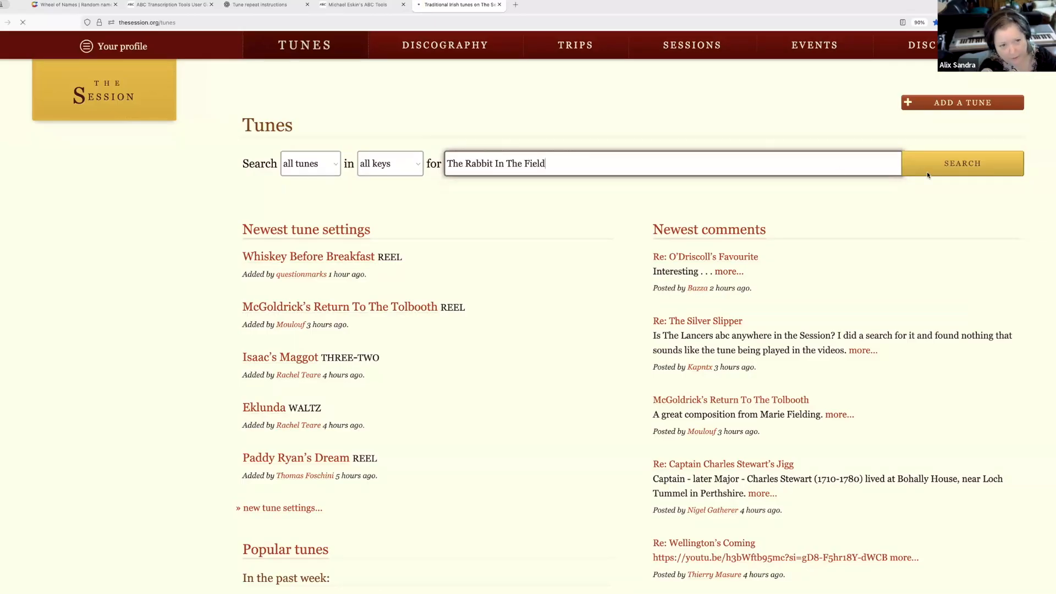
click(325, 156)
Step: Look through the settings of The Rabbit In The Field and copy the ABC text of setting 2
scroll(495, 417, down, 8)
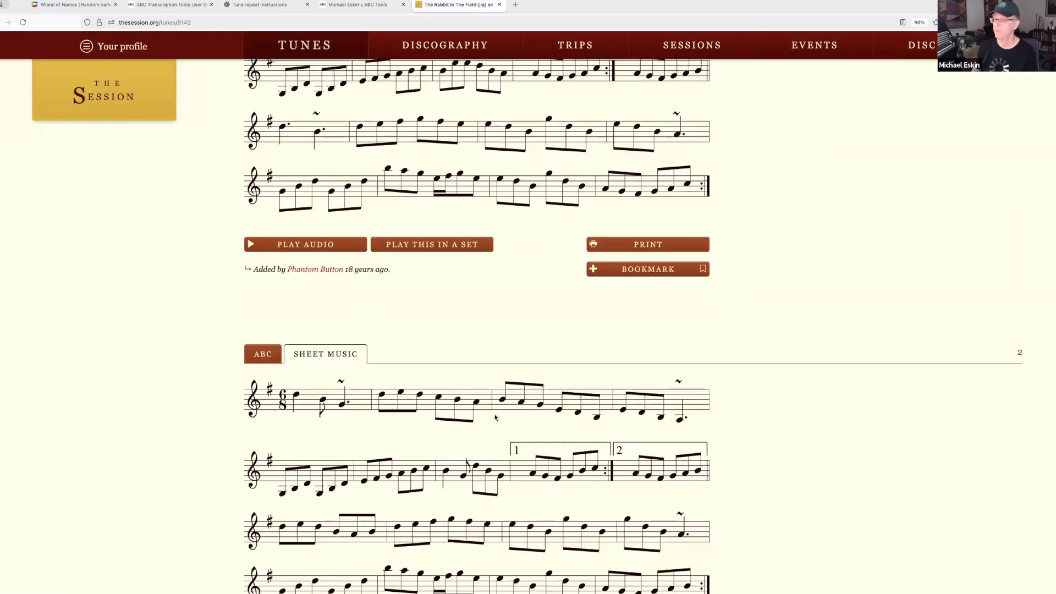
scroll(437, 220, up, 5)
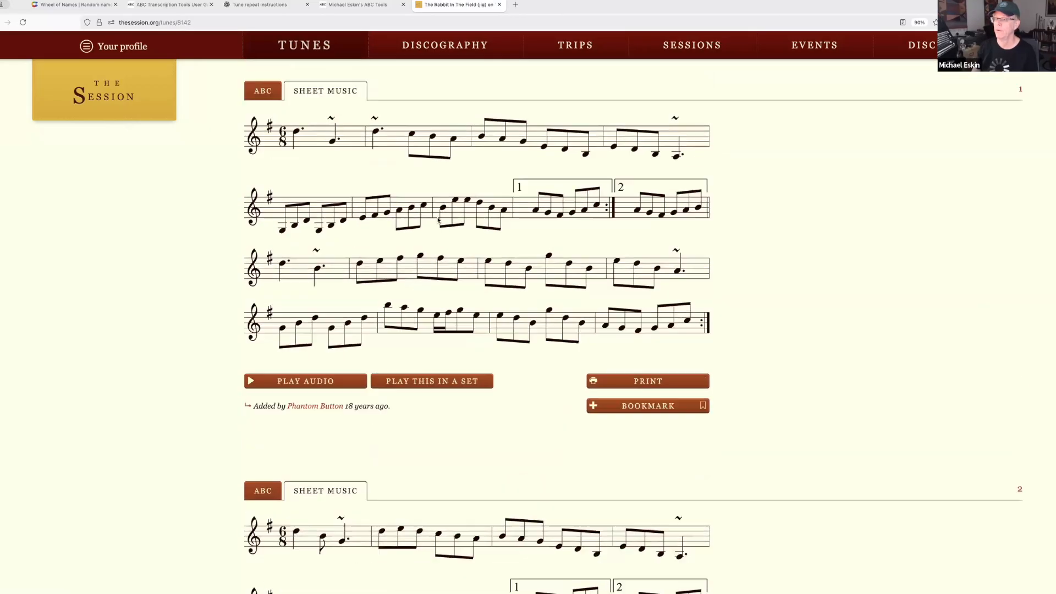
scroll(438, 220, up, 4)
scroll(496, 385, down, 12)
scroll(495, 385, down, 10)
scroll(544, 429, up, 10)
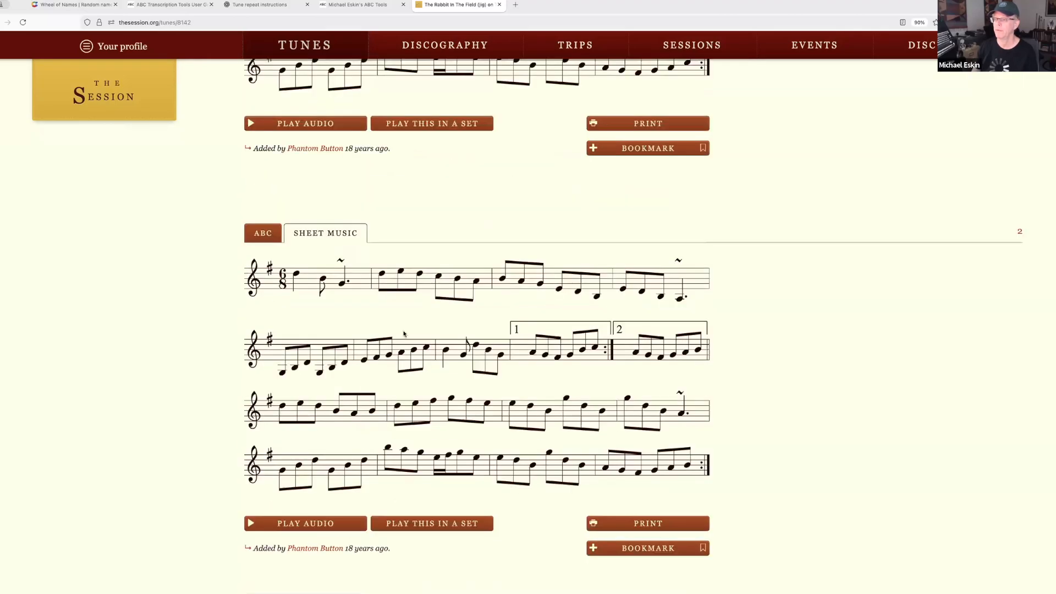
scroll(230, 233, up, 1)
click(264, 252)
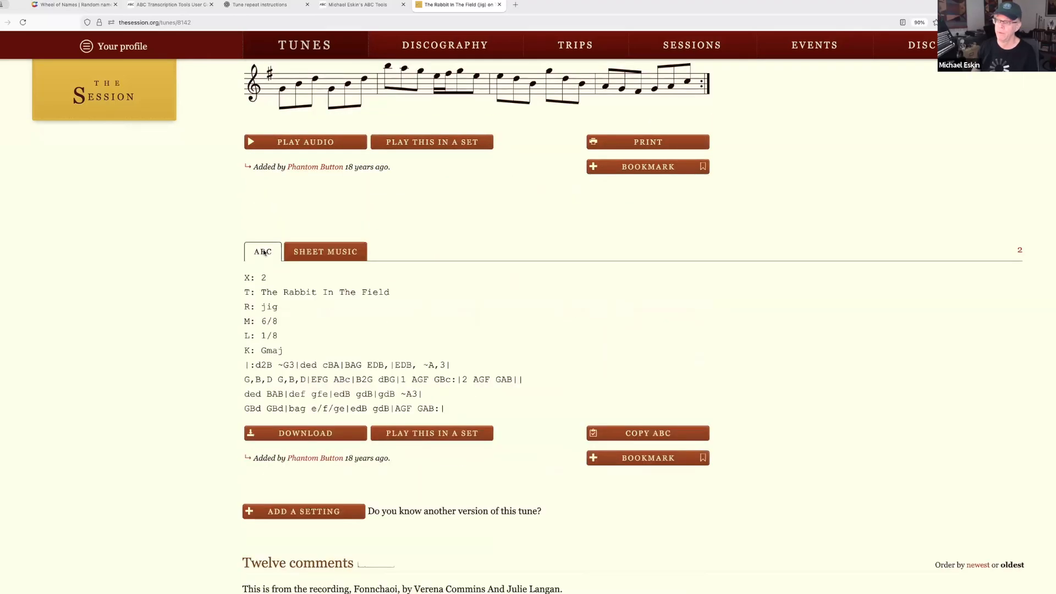
click(642, 434)
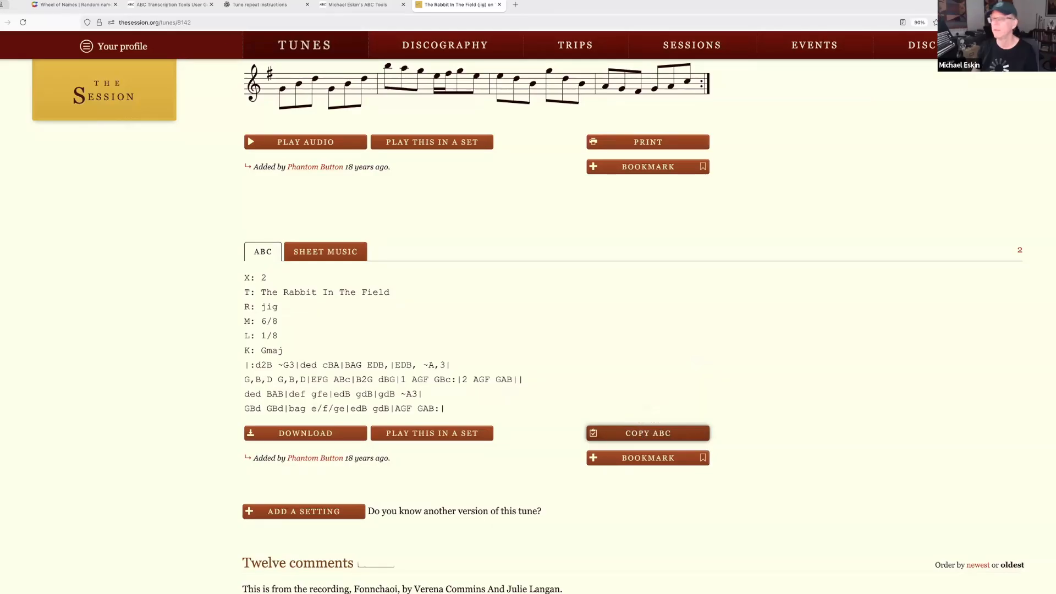
Step: Paste the copied ABC of The Rabbit In The Field into the empty ABC Transcription Tools editor
click(359, 5)
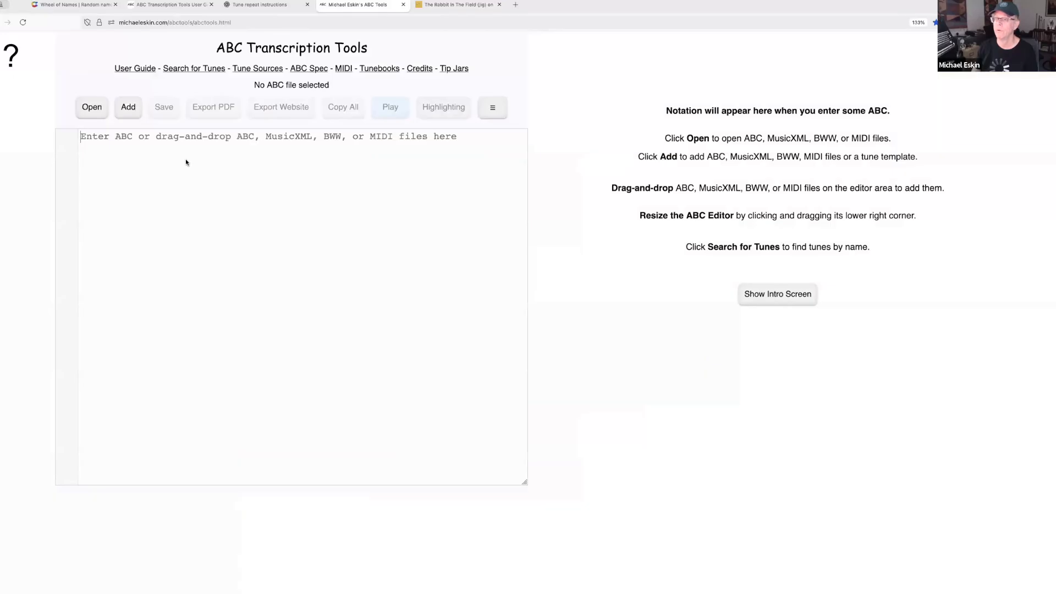
right_click(177, 162)
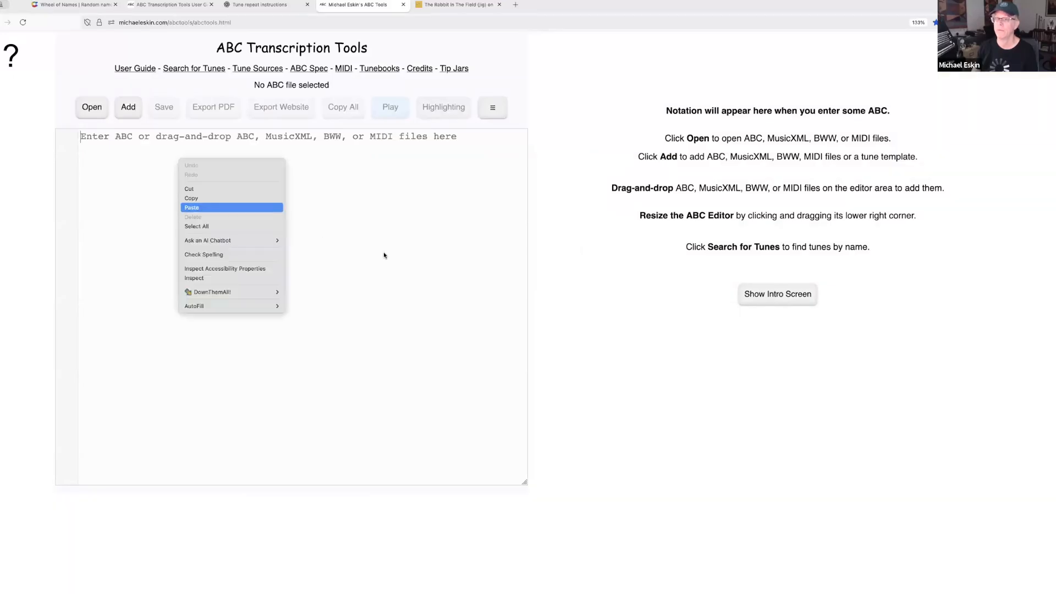
click(198, 207)
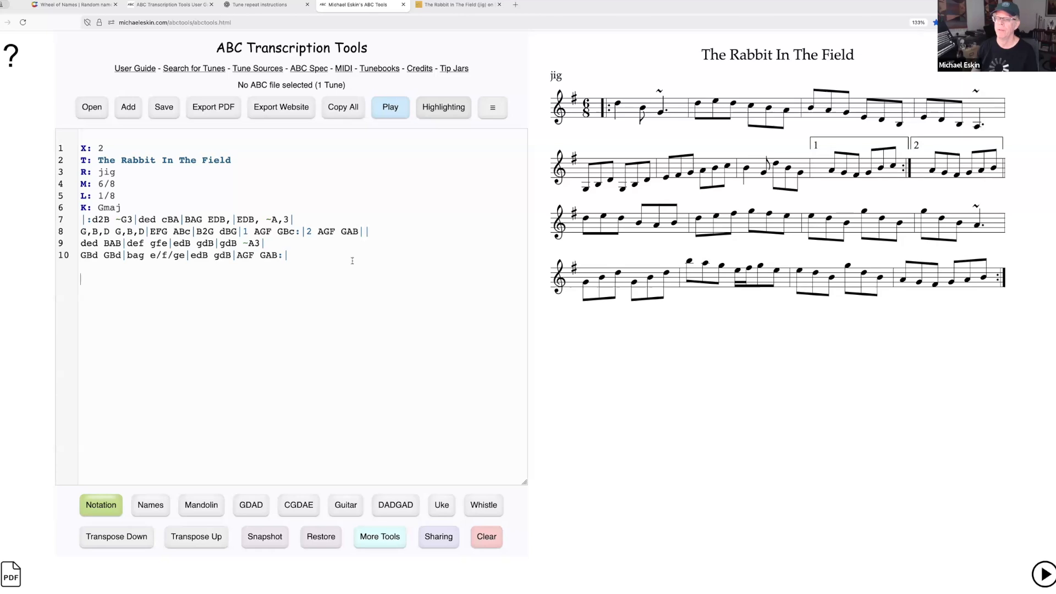
Step: Close The Session page and delete all the pasted ABC text from the editor
click(464, 5)
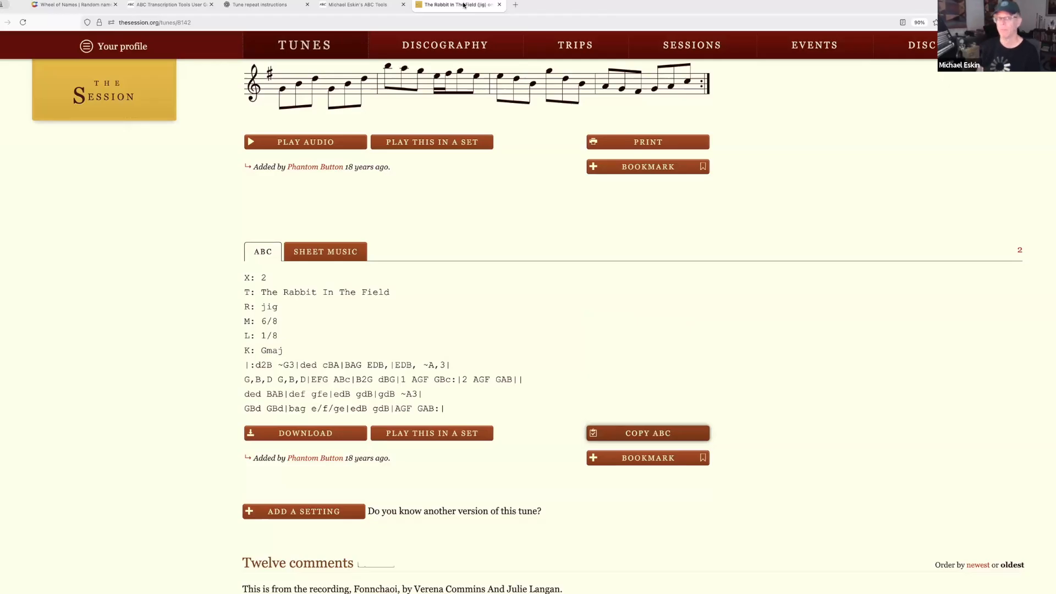
click(500, 5)
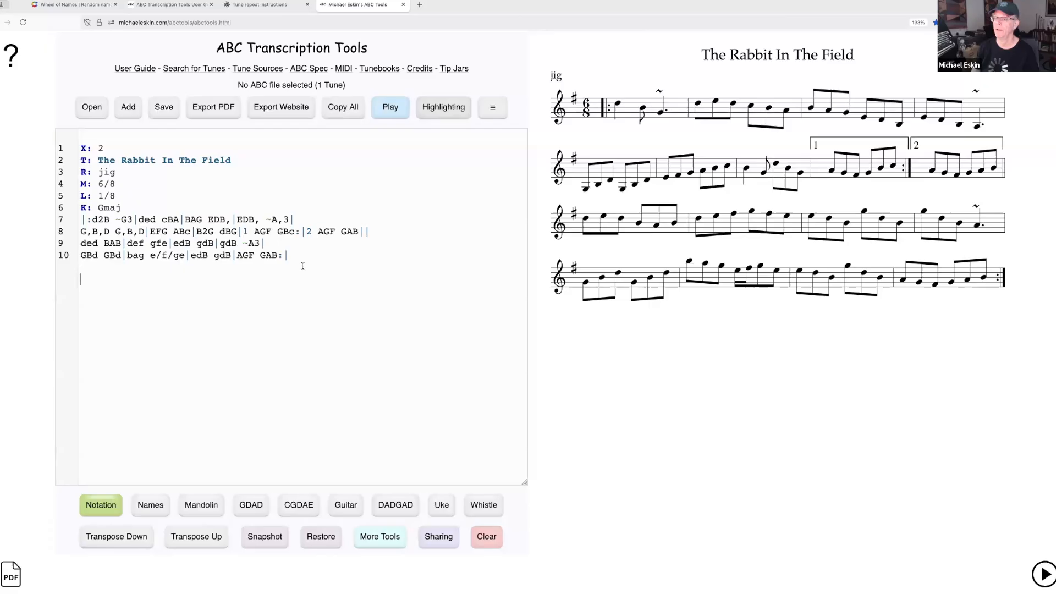
key(super+a)
key(BackSpace)
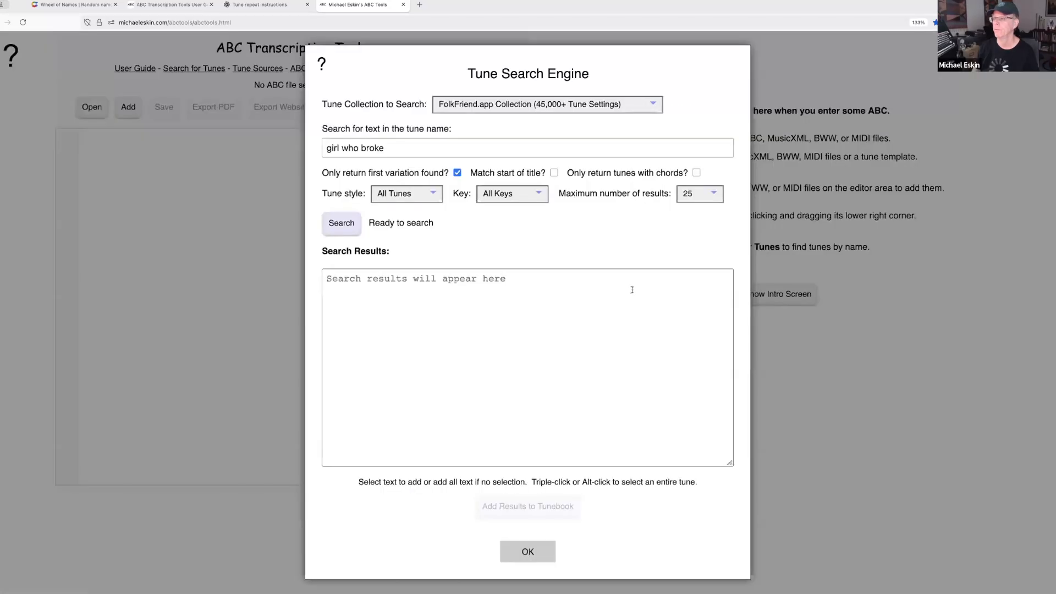
Step: Close the Tune Search Engine, bring it up through the options for adding ABC tunes, and dismiss it again
key(Escape)
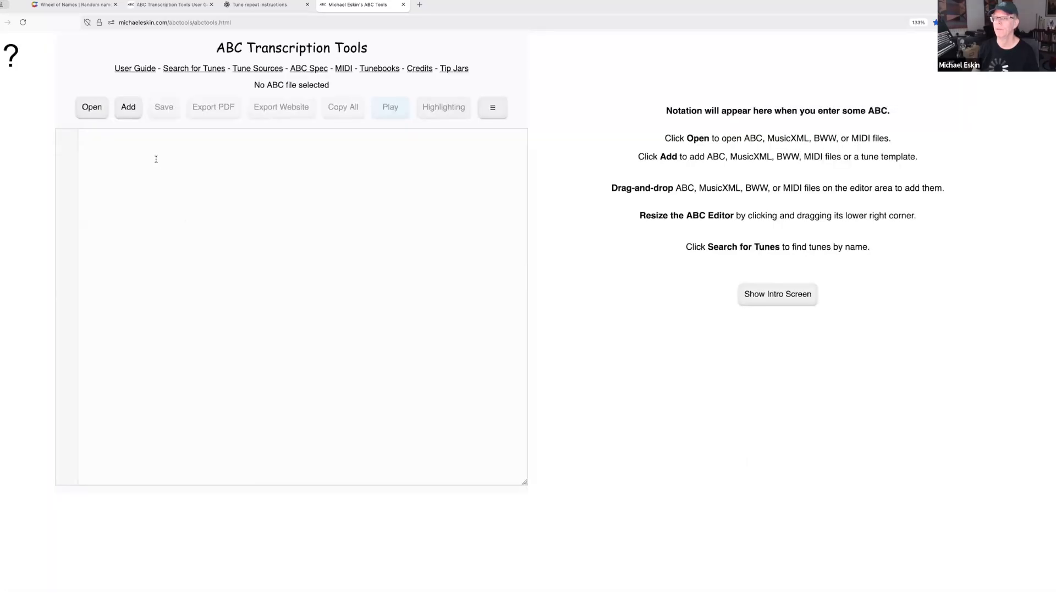
click(130, 108)
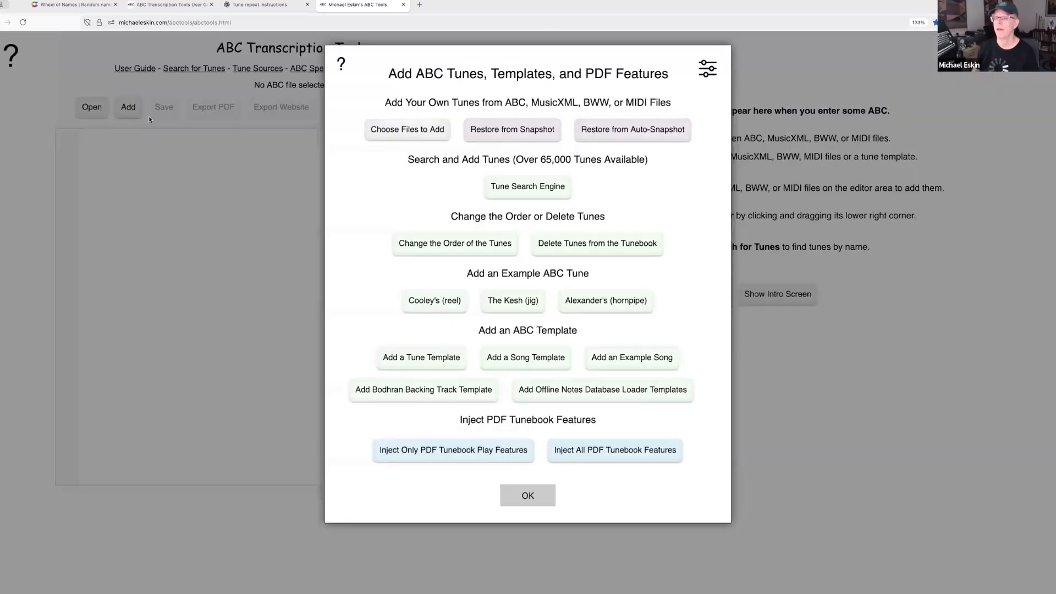
click(532, 187)
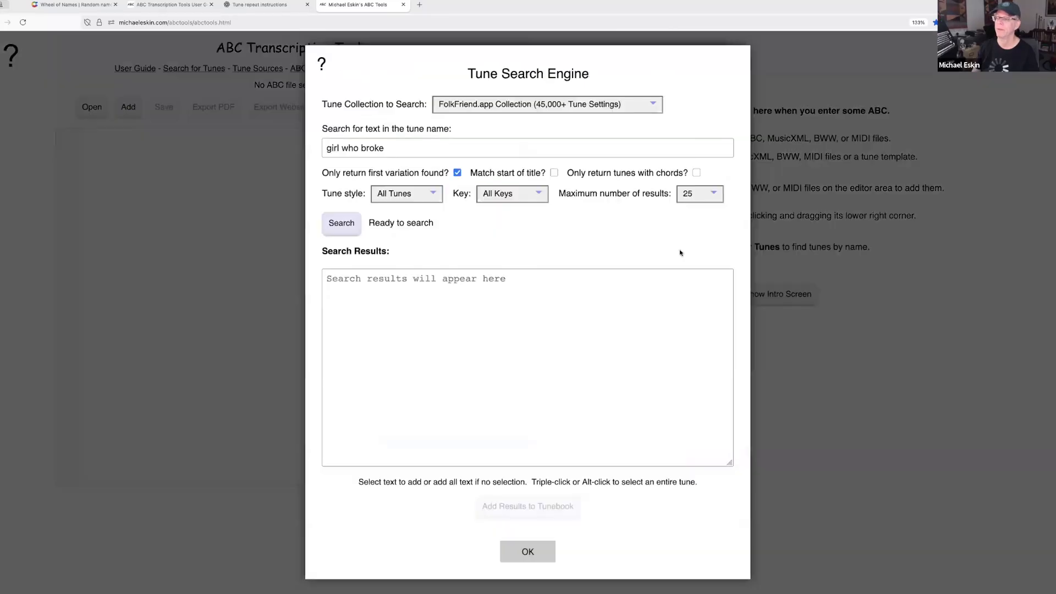
click(531, 550)
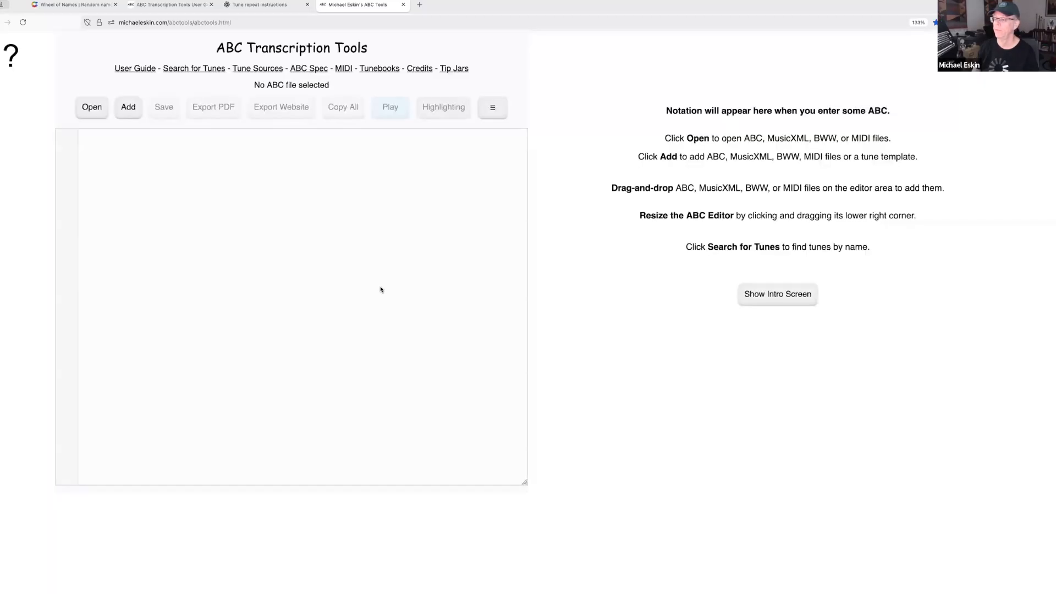
Step: Reopen the Tune Search Engine with Search for Tunes and view the tune collections available for searching
click(203, 68)
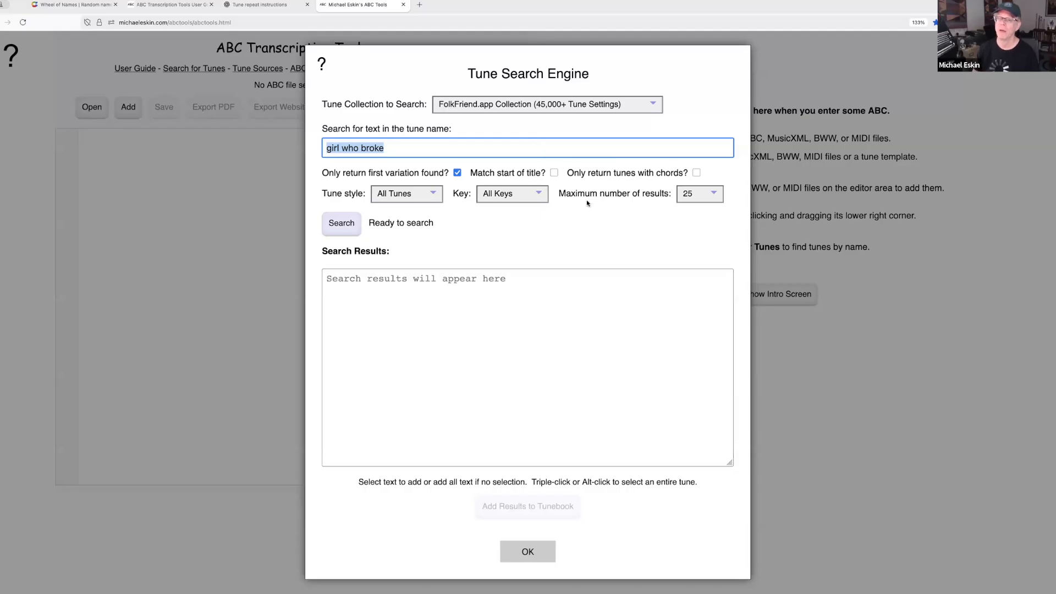
click(523, 106)
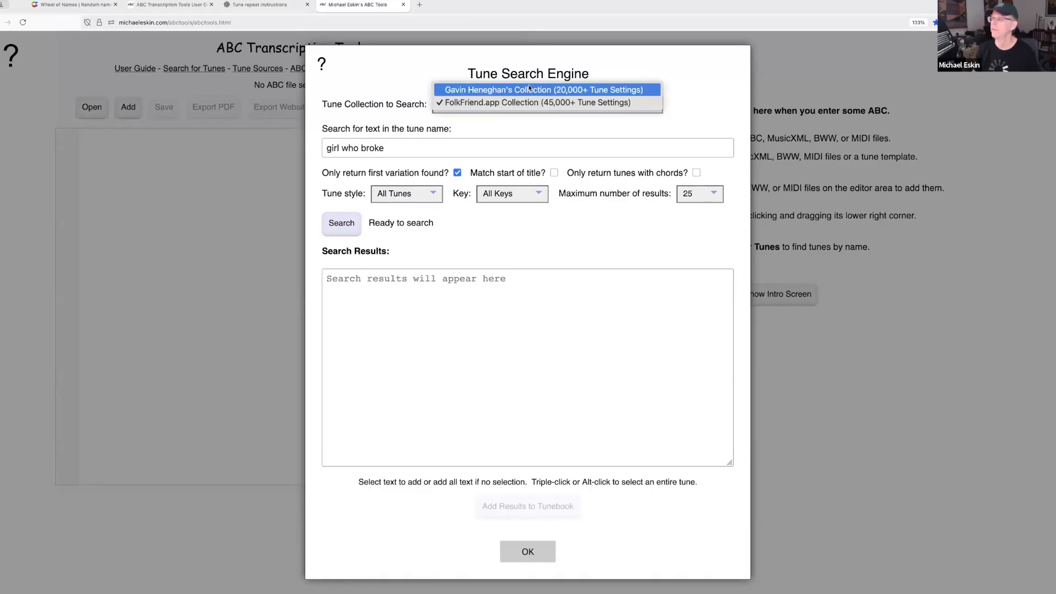
click(654, 72)
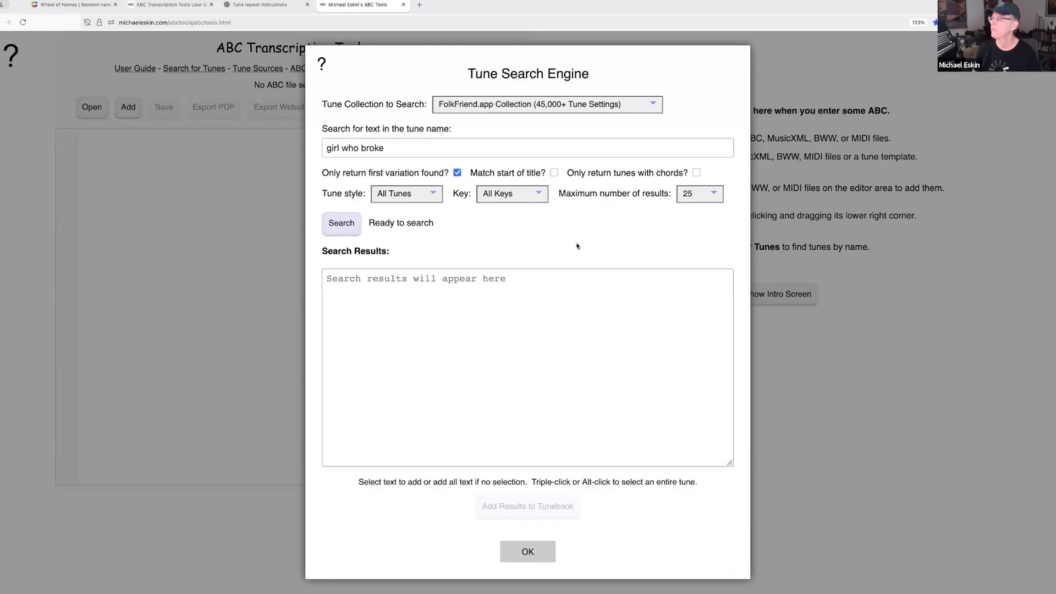
Step: Replace the tune name search text with rabbit
triple_click(403, 150)
key(BackSpace)
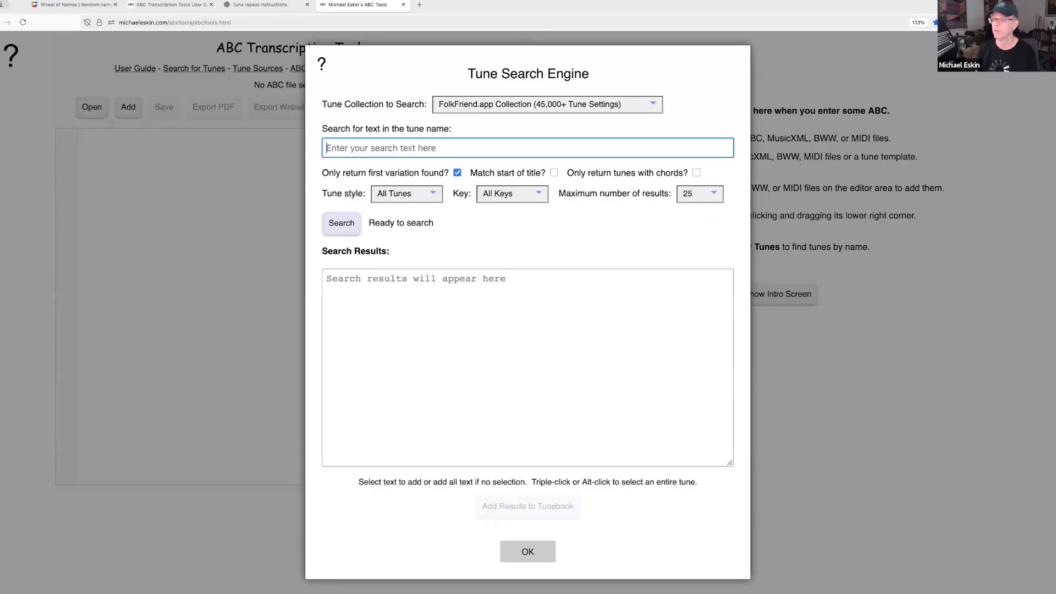
text(r)
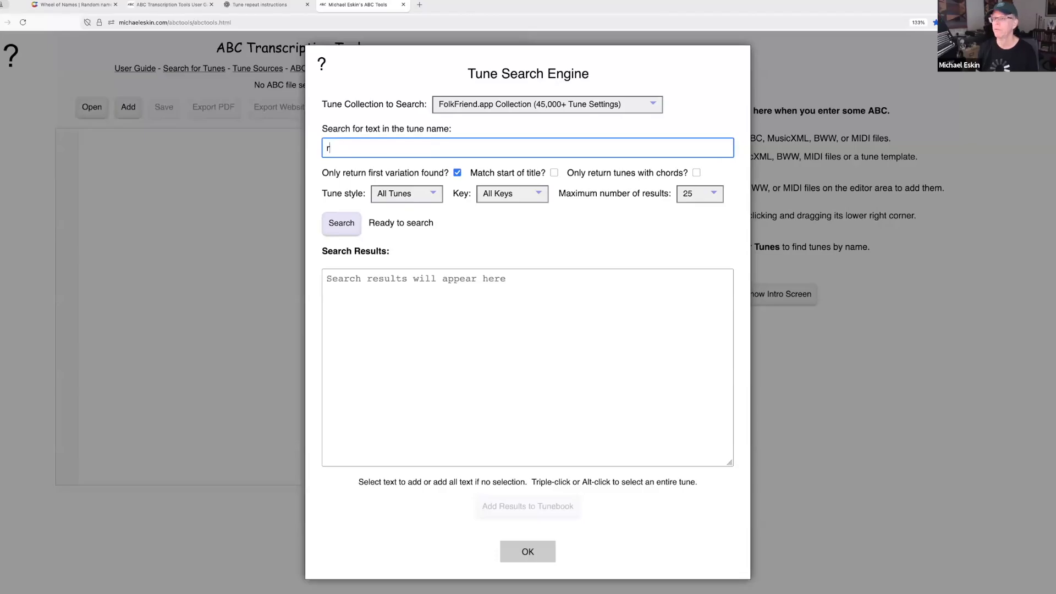
text(abbit)
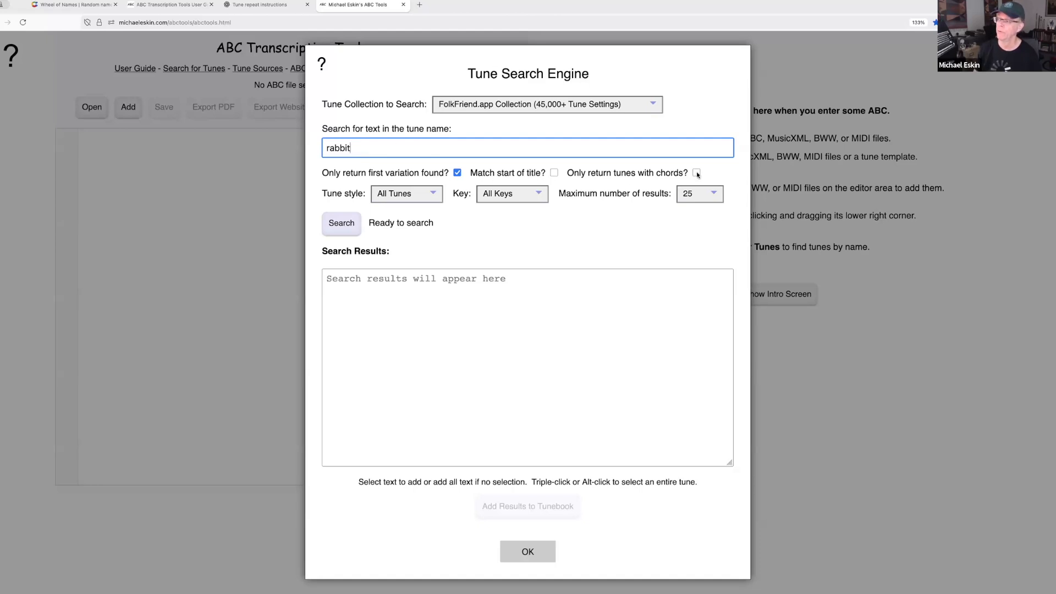
Step: View the available choices for tune style, key and maximum number of results
click(404, 191)
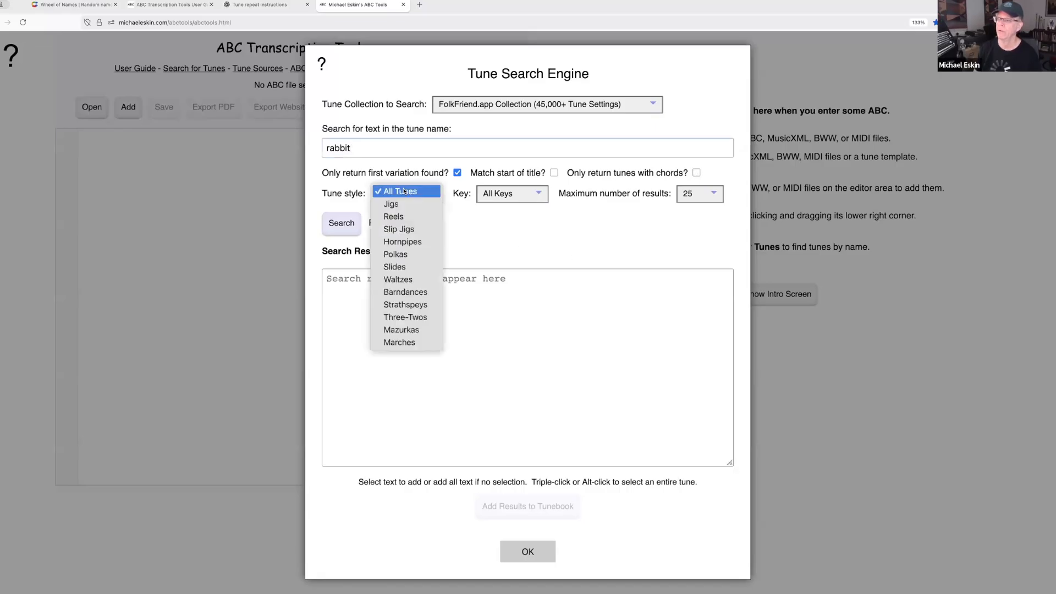
click(513, 197)
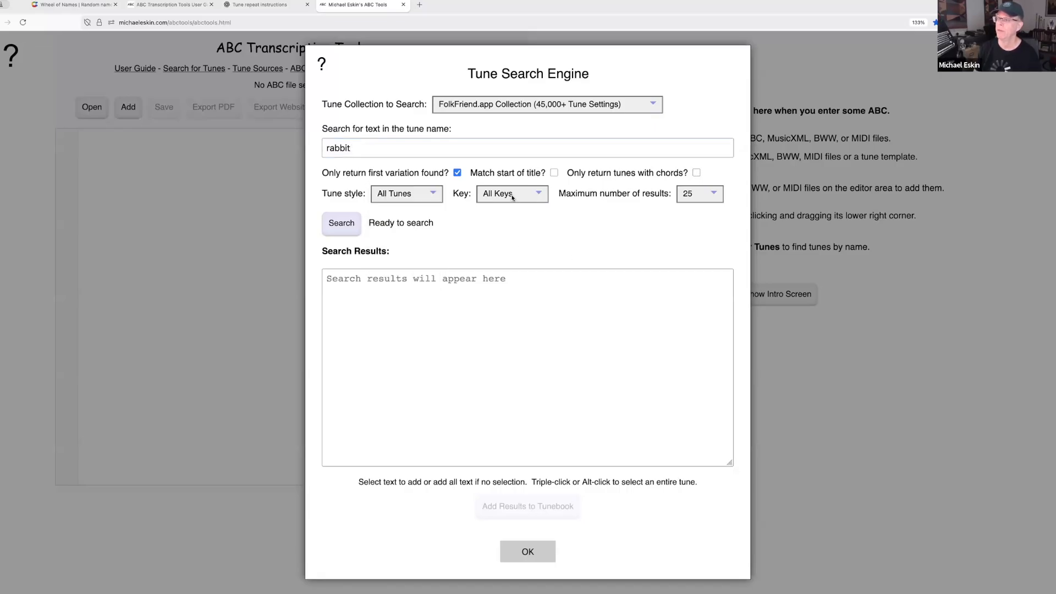
click(513, 197)
click(700, 197)
click(701, 196)
click(614, 211)
Step: Run the search for rabbit and find the tune Rabbit In the Field in the results
click(348, 232)
scroll(476, 379, down, 10)
scroll(496, 389, down, 10)
scroll(489, 406, down, 5)
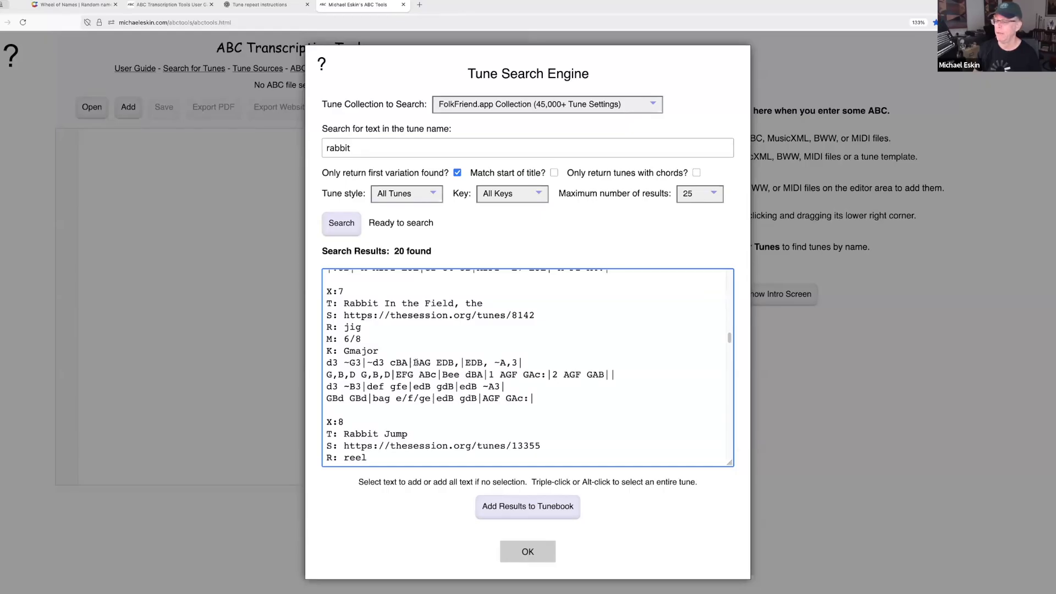
Step: Select the entire Rabbit In the Field tune, X:7, in the search results
double_click(416, 362)
triple_click(417, 363)
click(416, 363)
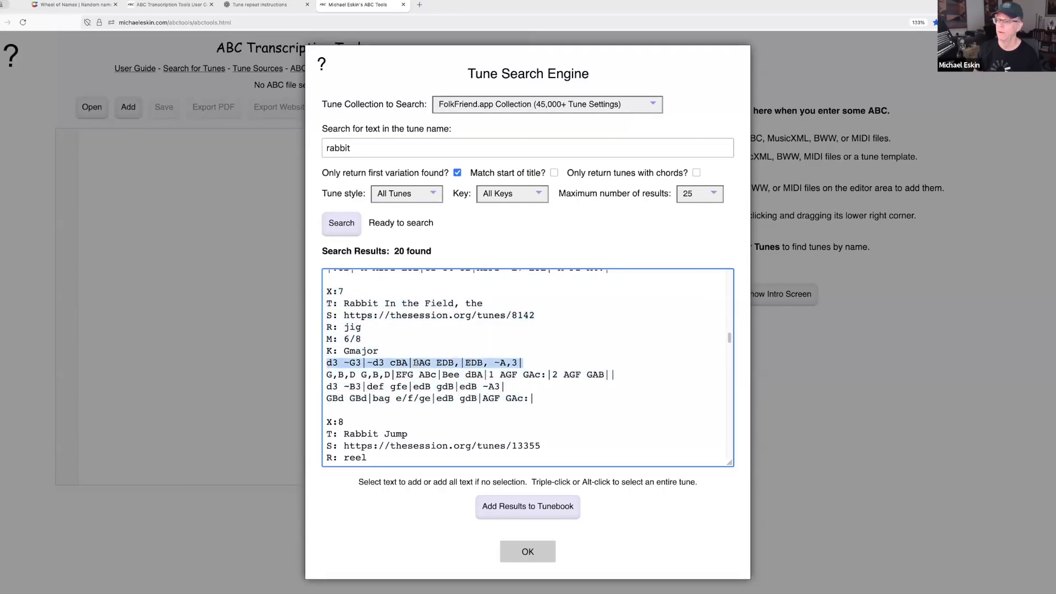
click(451, 331)
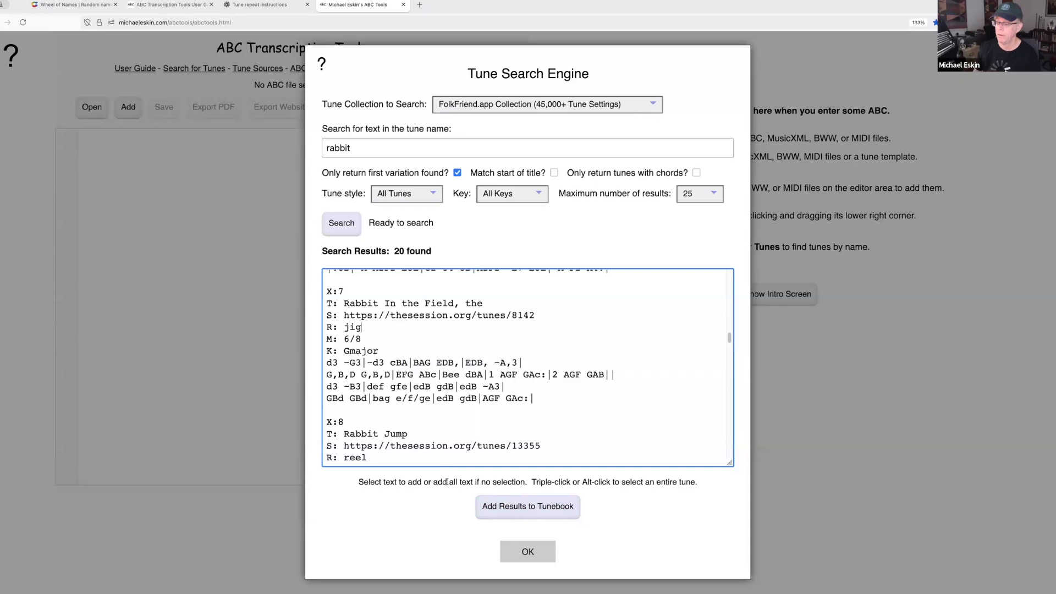
triple_click(329, 305)
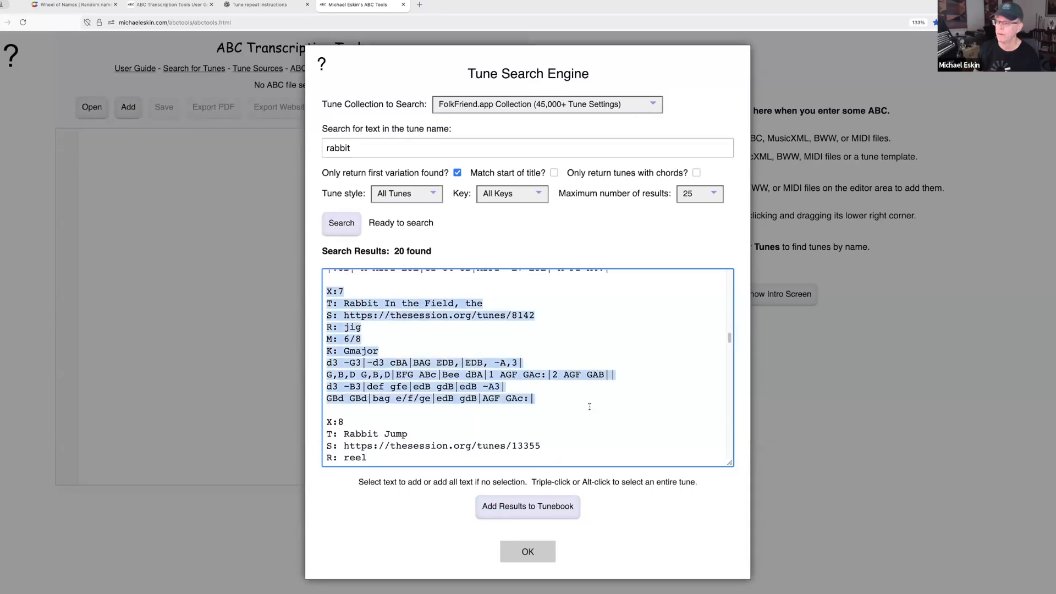
Step: Clear the text selection and add all the rabbit search results to the tunebook
click(439, 334)
click(522, 510)
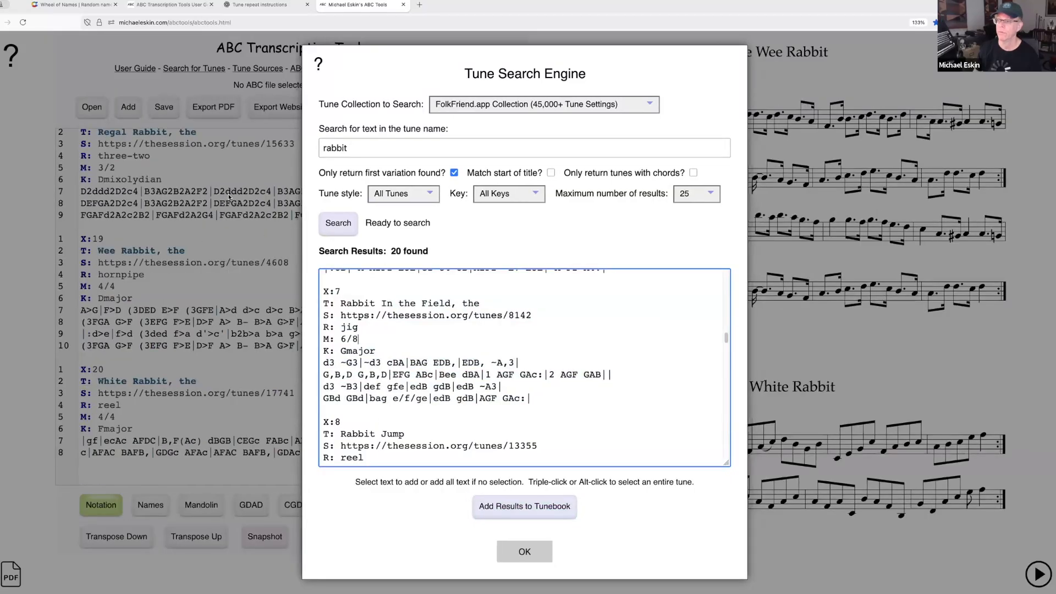
Step: Close the Tune Search Engine and clear all the tunes from the tunebook
click(522, 551)
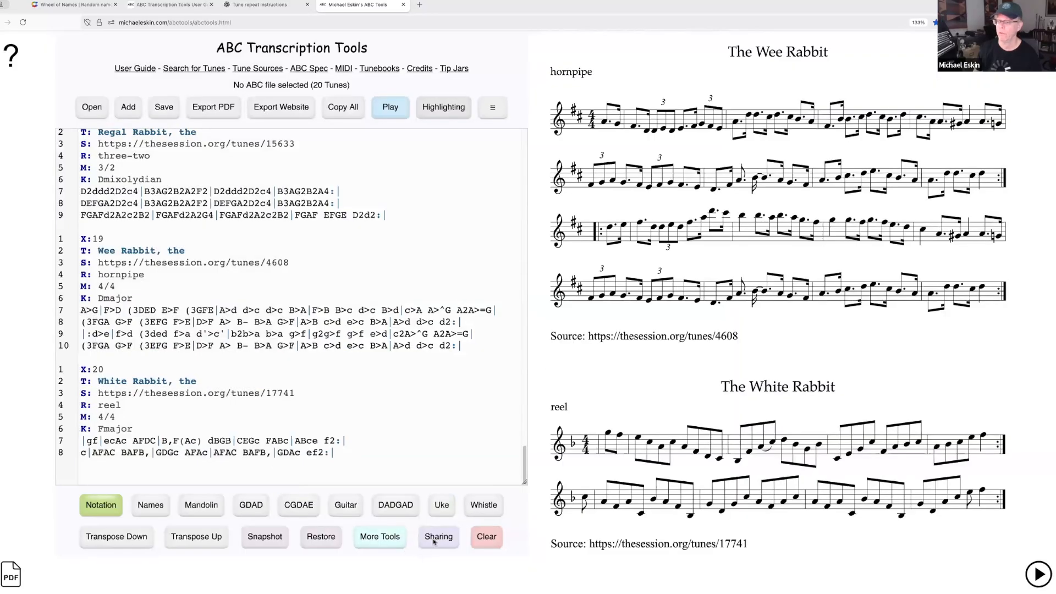
click(486, 537)
click(483, 207)
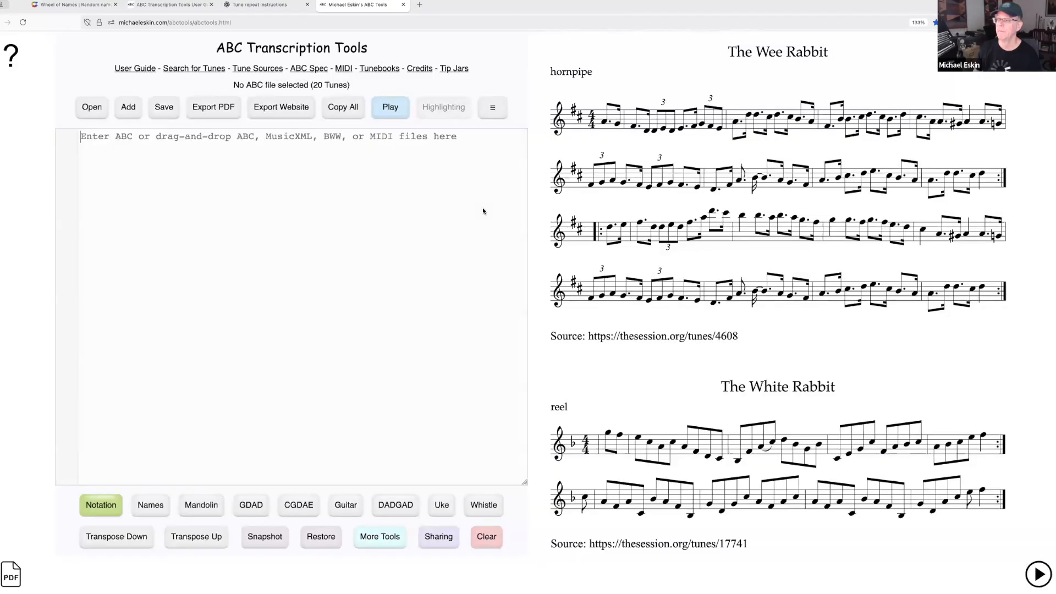
Step: Reopen the Tune Search Engine, rerun the rabbit search and find Rabbit In the Field, X:7, in the results
click(187, 70)
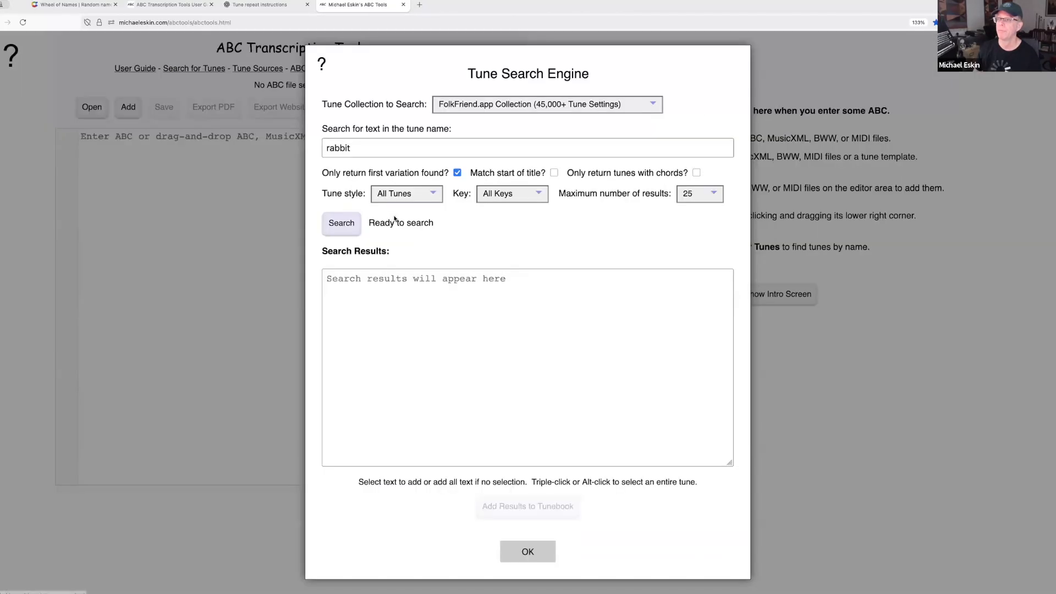
click(341, 222)
scroll(484, 337, down, 10)
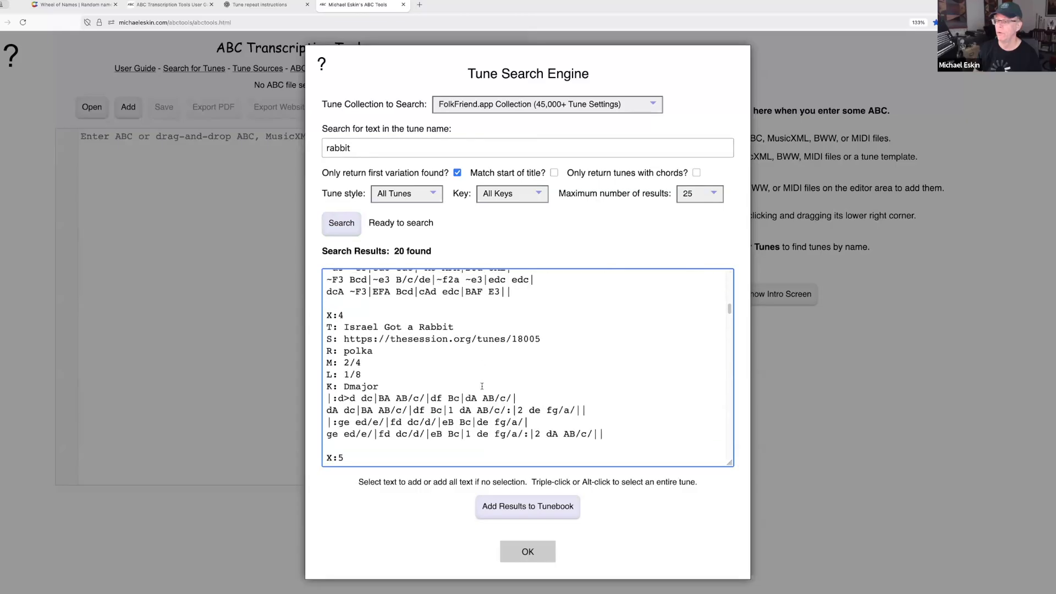
scroll(481, 407, down, 6)
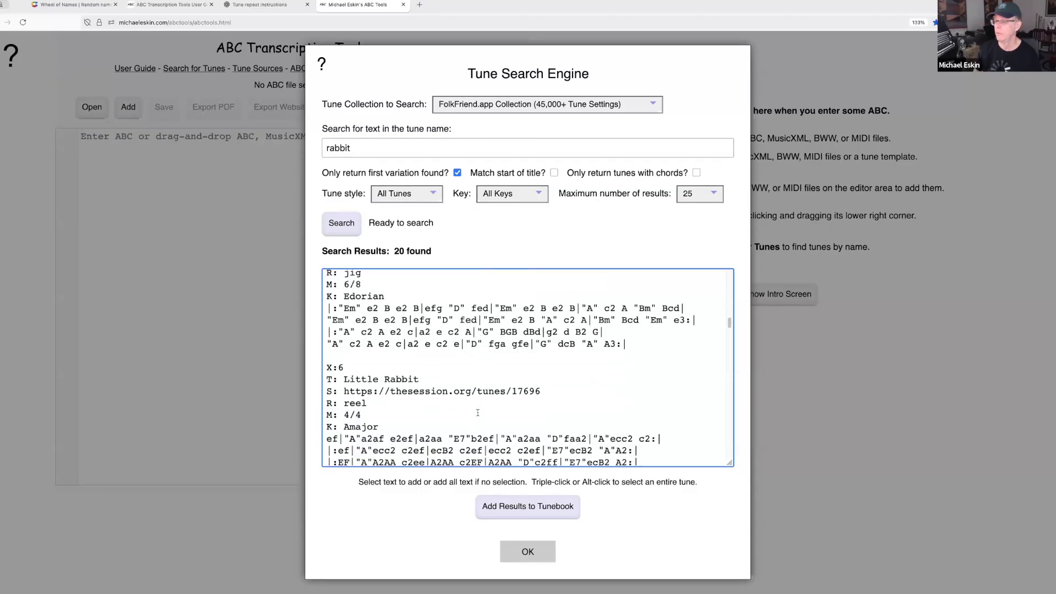
scroll(513, 395, down, 1)
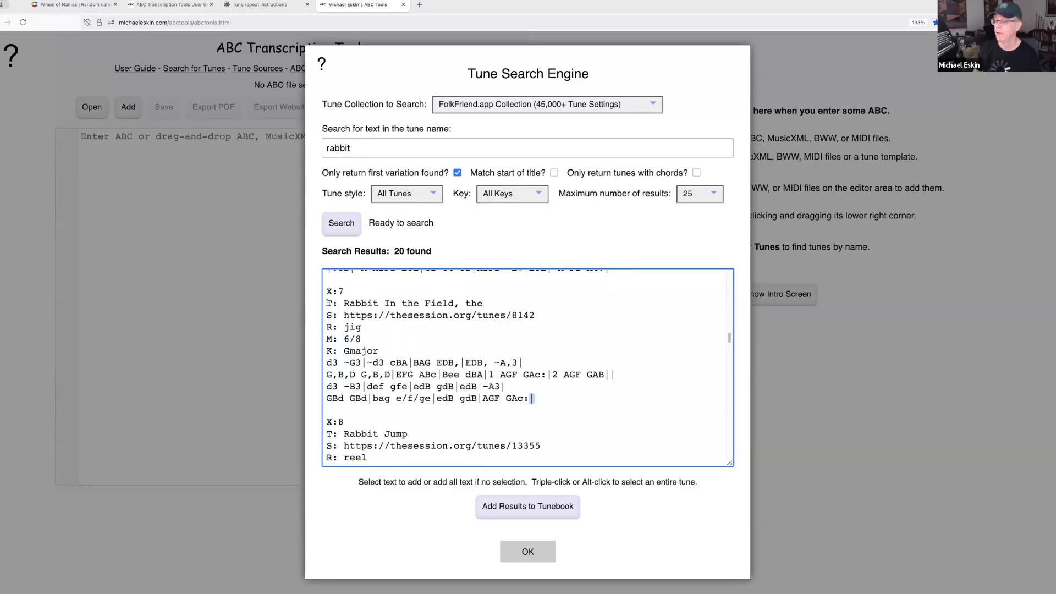
Step: Select the whole Rabbit In the Field tune, add only that tune to the tunebook and close the search engine
drag(534, 398, 319, 292)
triple_click(412, 314)
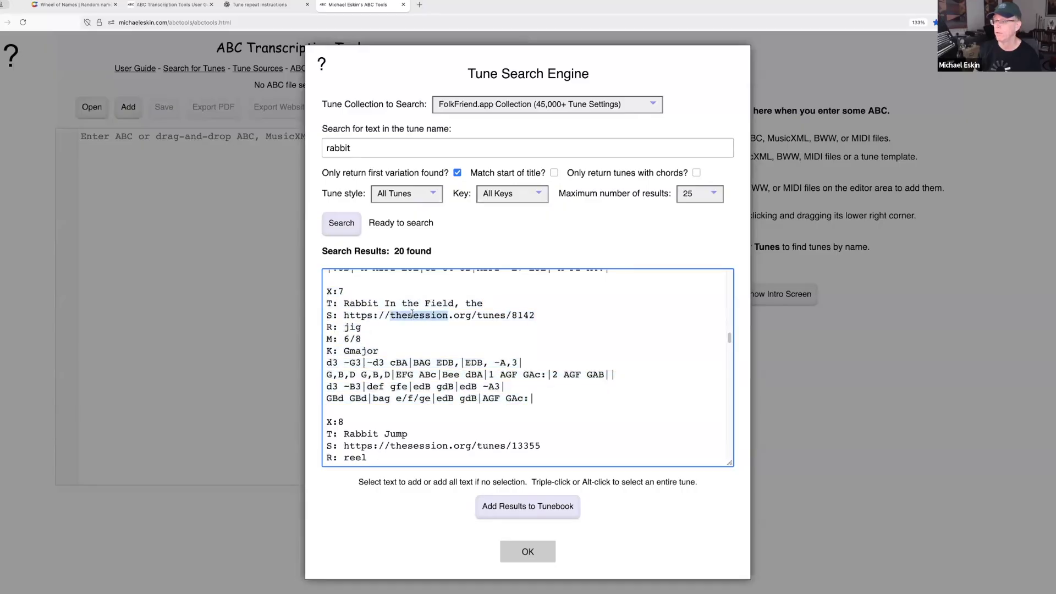
triple_click(411, 313)
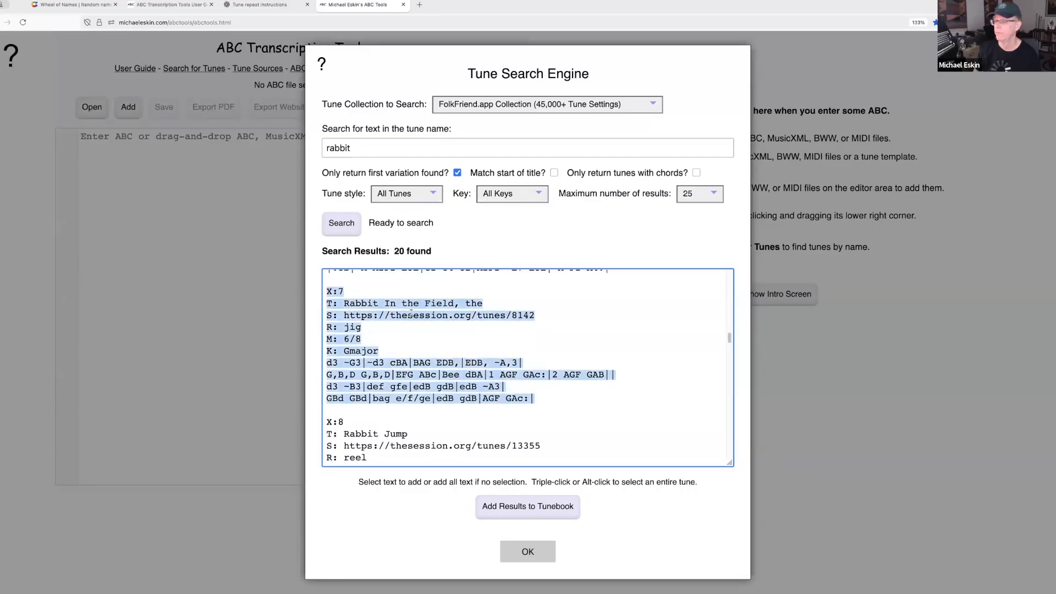
triple_click(409, 315)
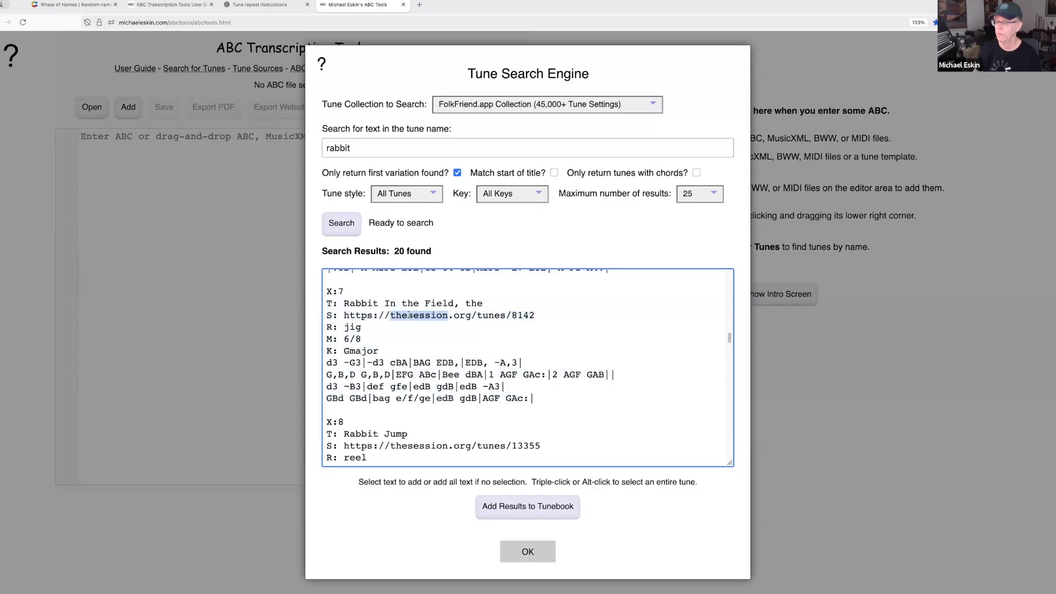
click(515, 504)
click(528, 552)
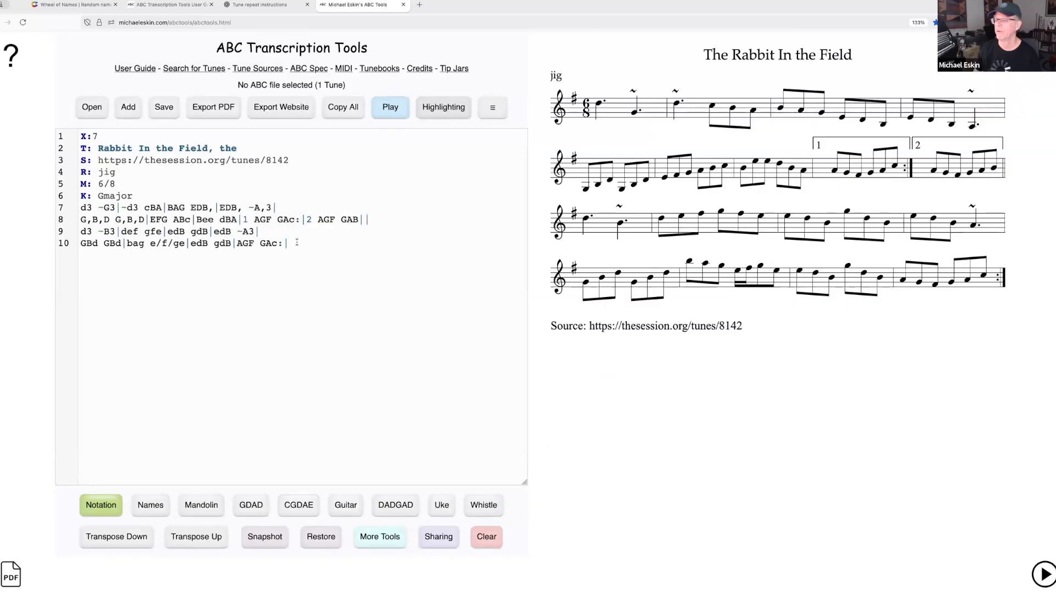
drag(753, 332, 587, 337)
click(585, 335)
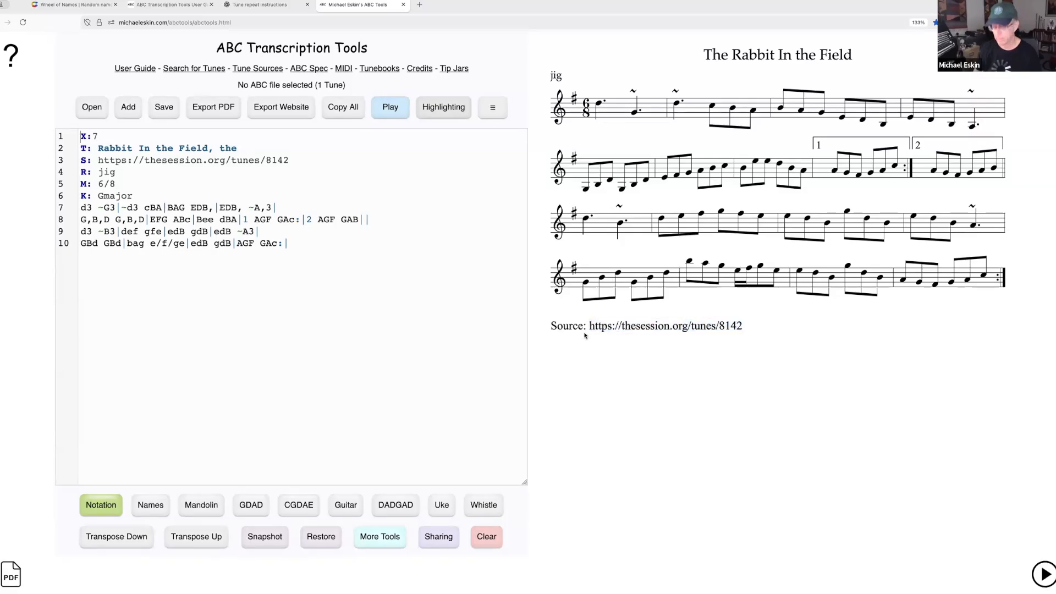
click(420, 7)
text(X:7)
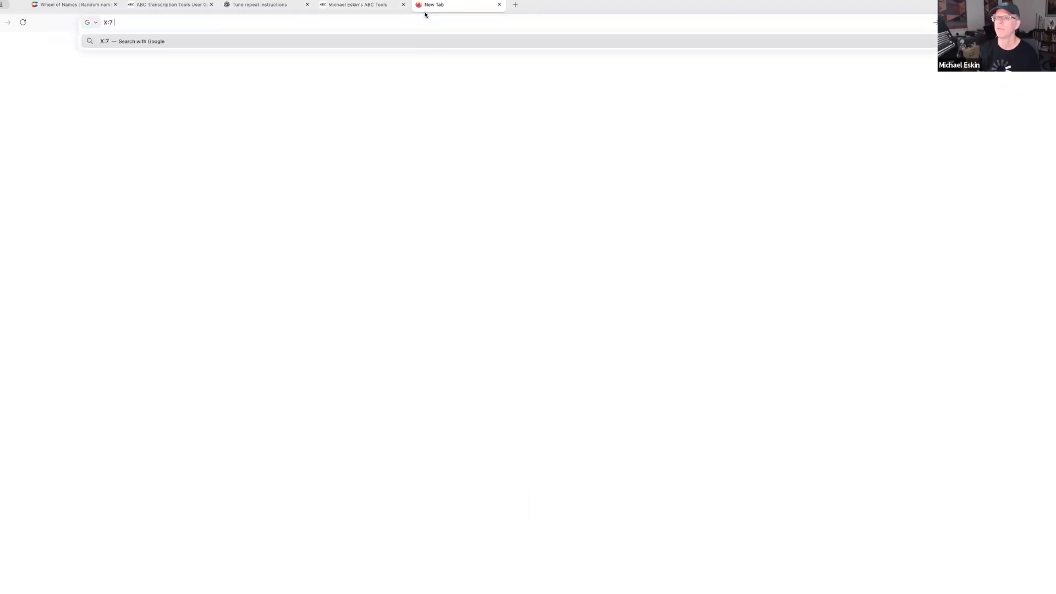
key(Return)
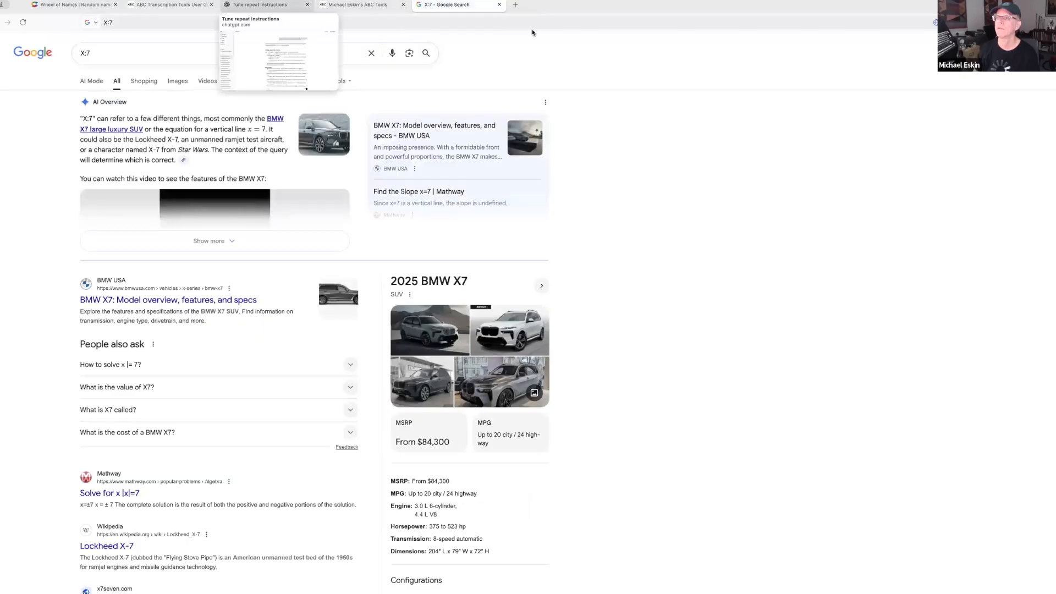
click(499, 5)
Step: Open the source link under the Rabbit In the Field notation and view the tune's page on The Session
drag(749, 325, 594, 325)
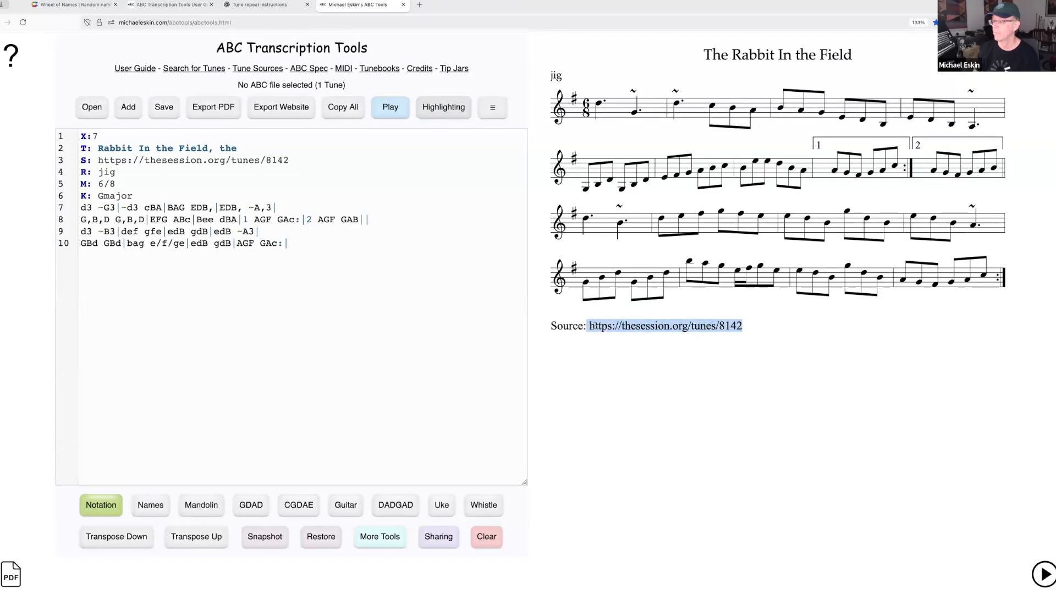
right_click(598, 326)
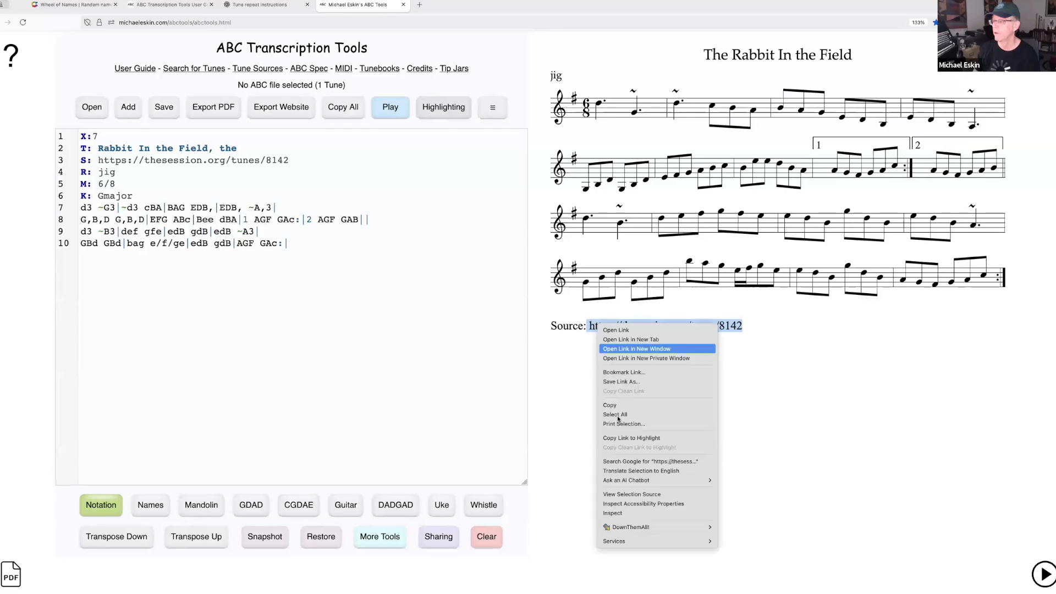
click(631, 330)
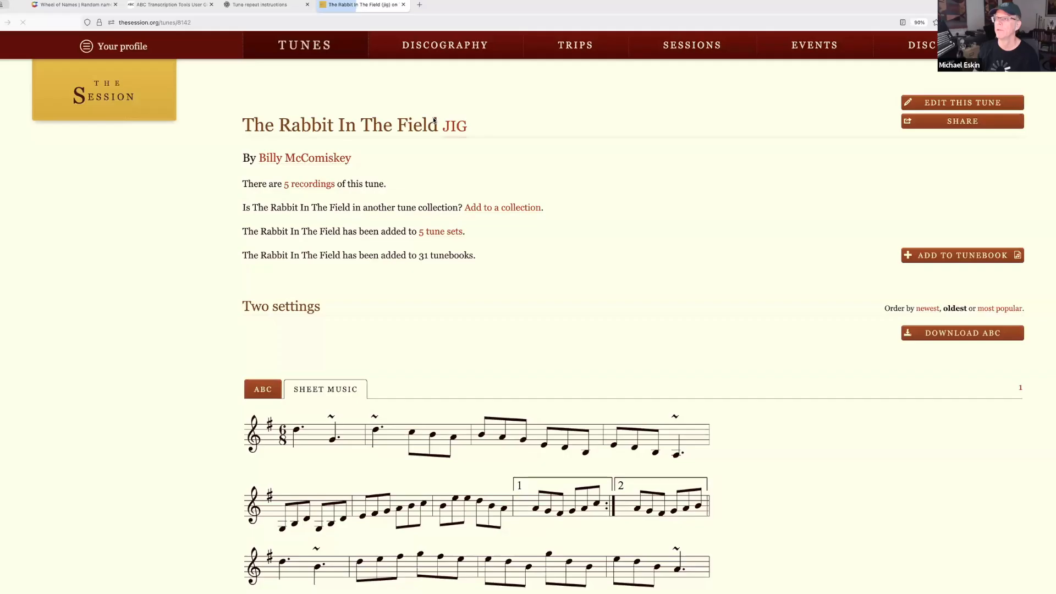
scroll(597, 286, down, 2)
scroll(597, 286, up, 2)
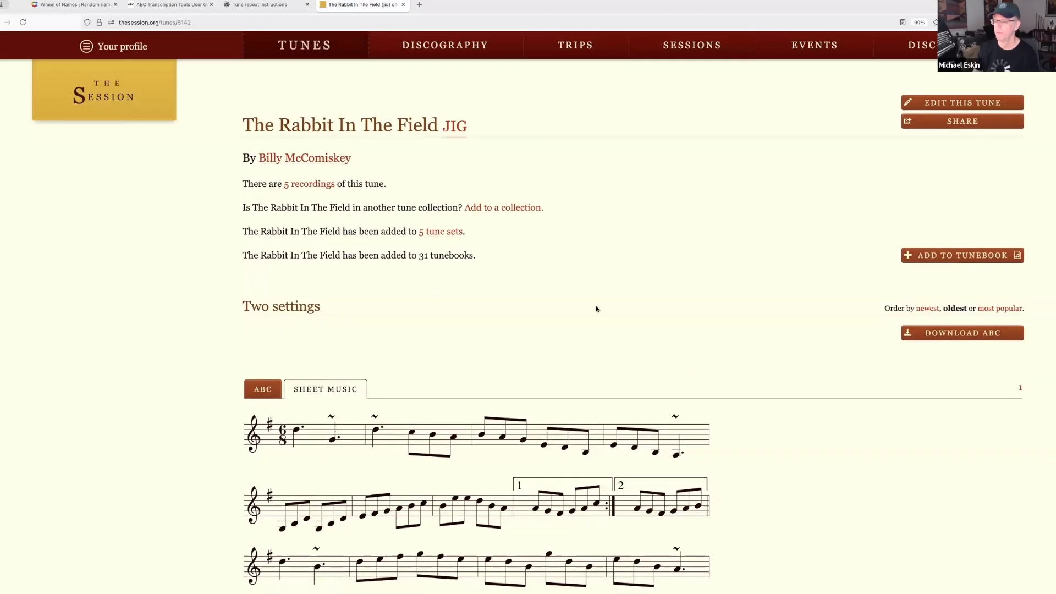
scroll(596, 308, down, 5)
scroll(534, 170, up, 5)
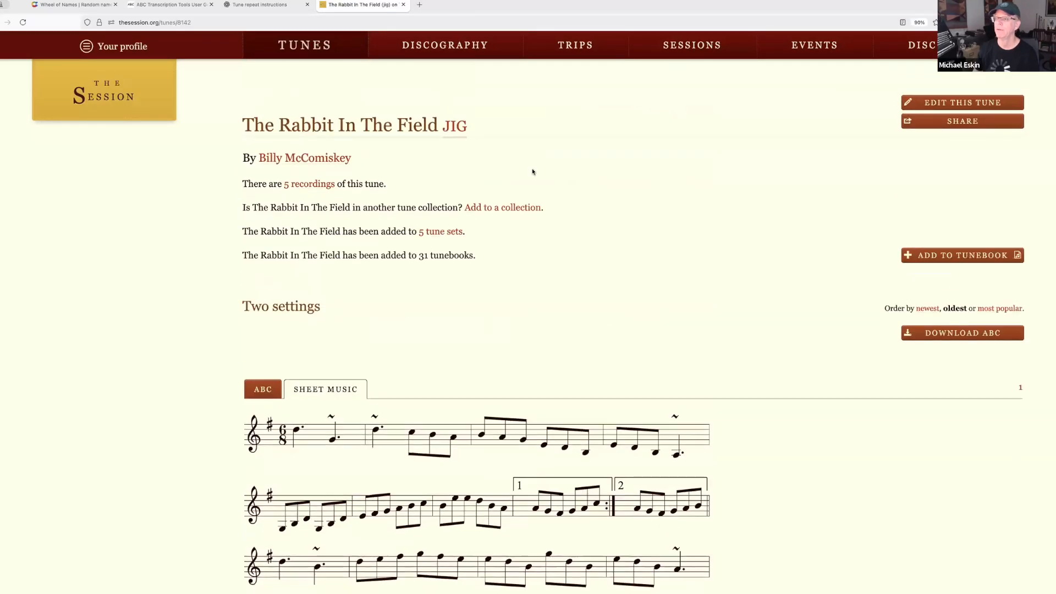
Step: Close The Session page and open michaeleskin.com/abctools/abctools.html in a new browser tab
click(403, 5)
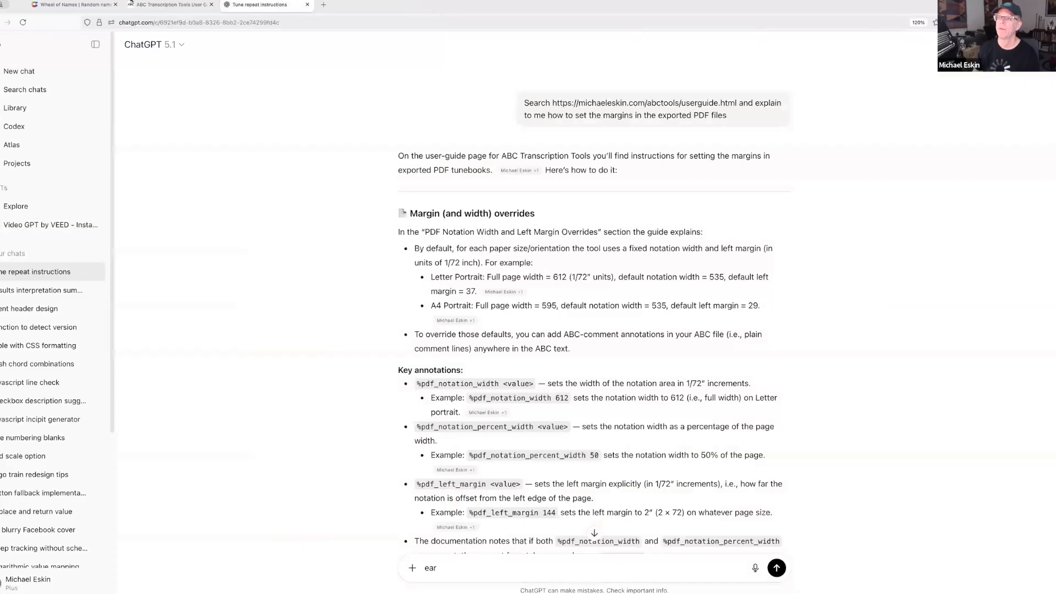
click(324, 4)
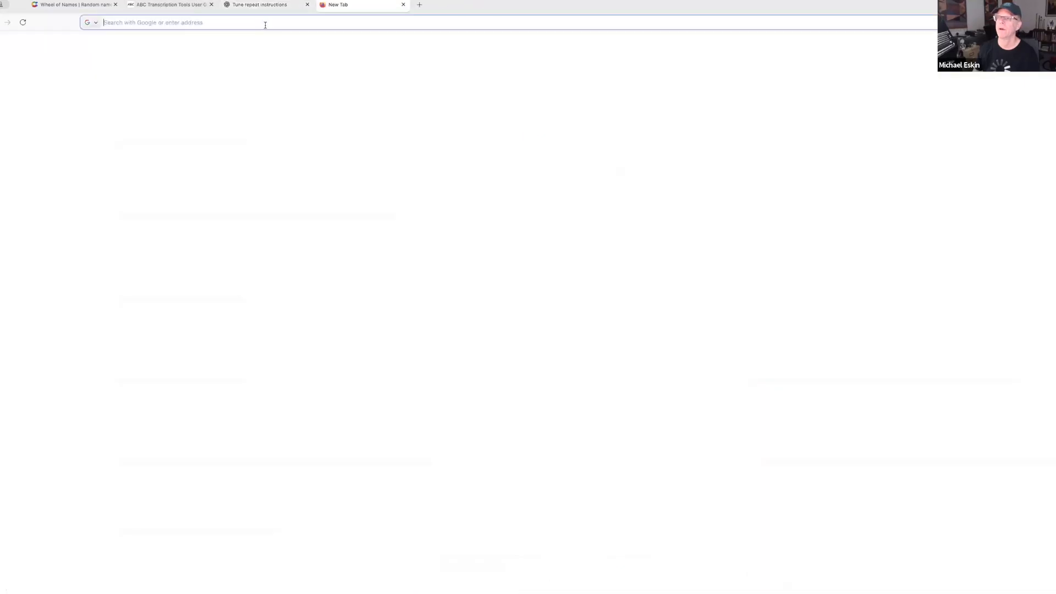
text(abc san diego)
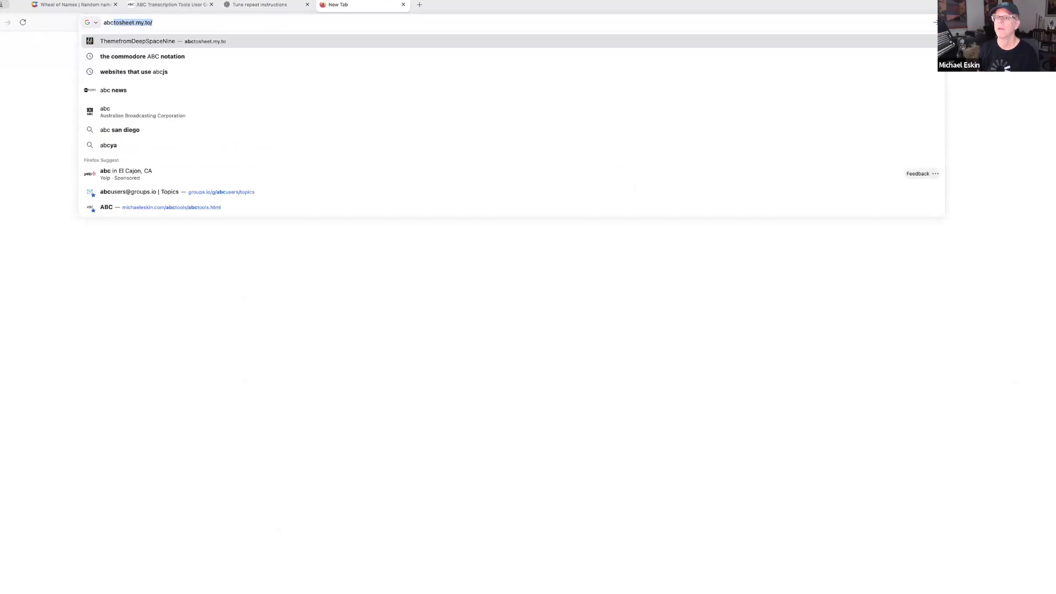
key(Down)
key(Down)
key(Down)
key(Down)
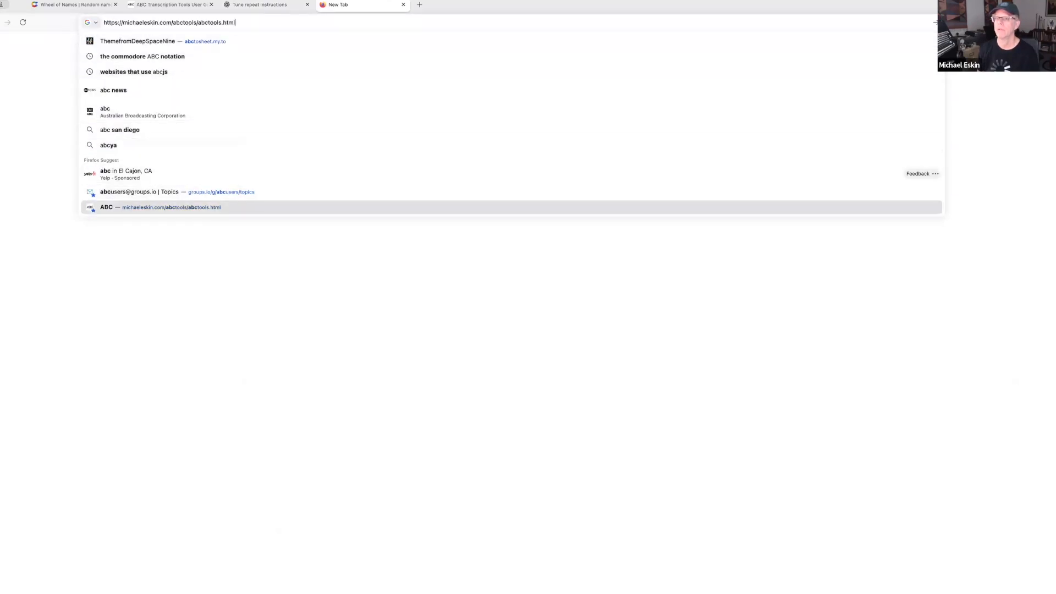
key(Return)
Step: Search the Tune Search Engine for "rabbit in the field" with the option to return only the first variation turned off
click(132, 109)
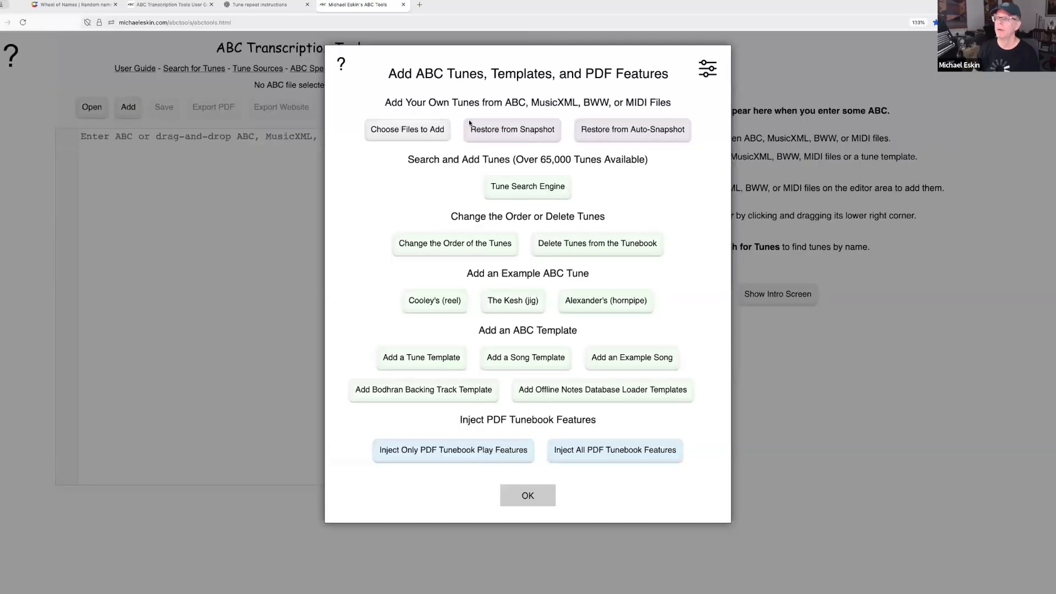
click(493, 185)
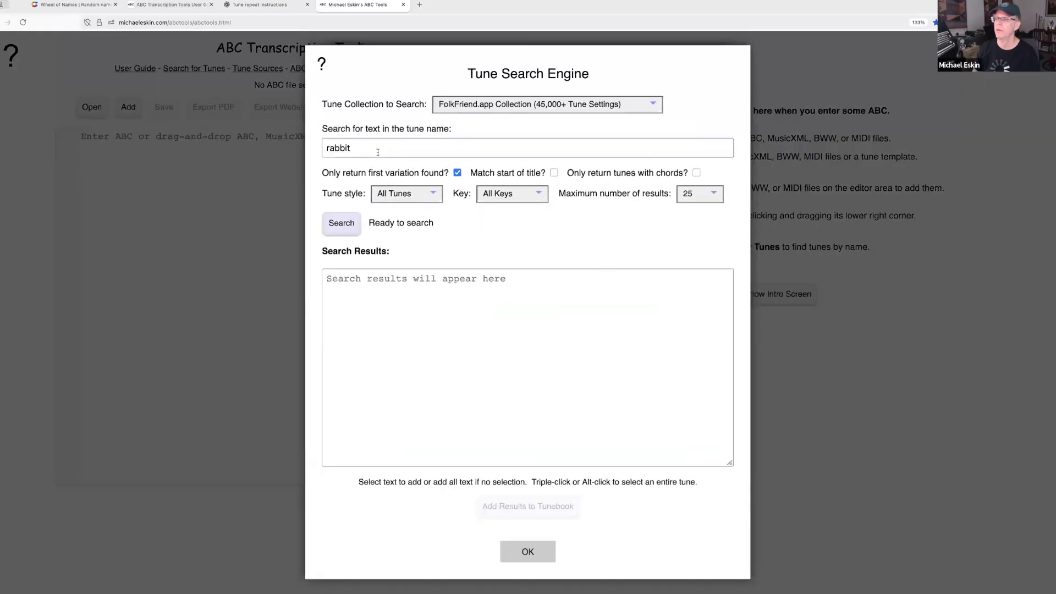
text(rabb)
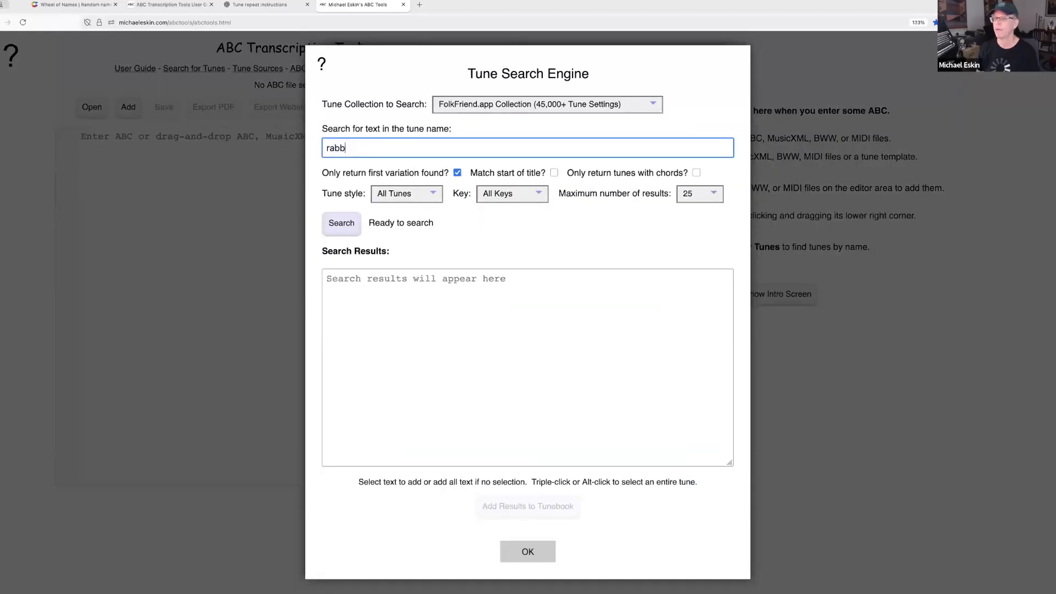
text(it in the field)
click(457, 173)
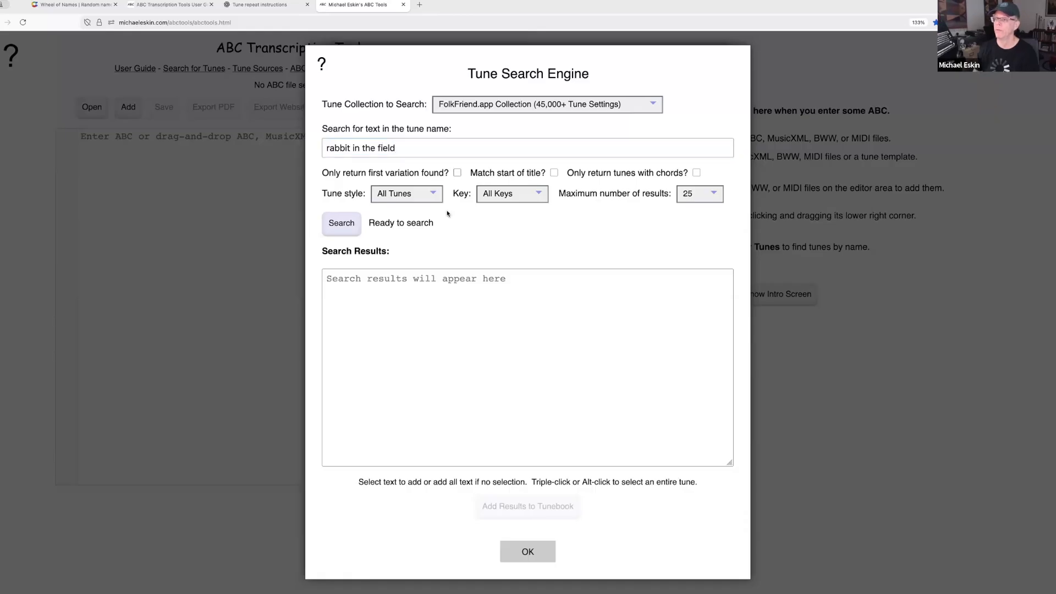
click(342, 223)
scroll(531, 348, down, 3)
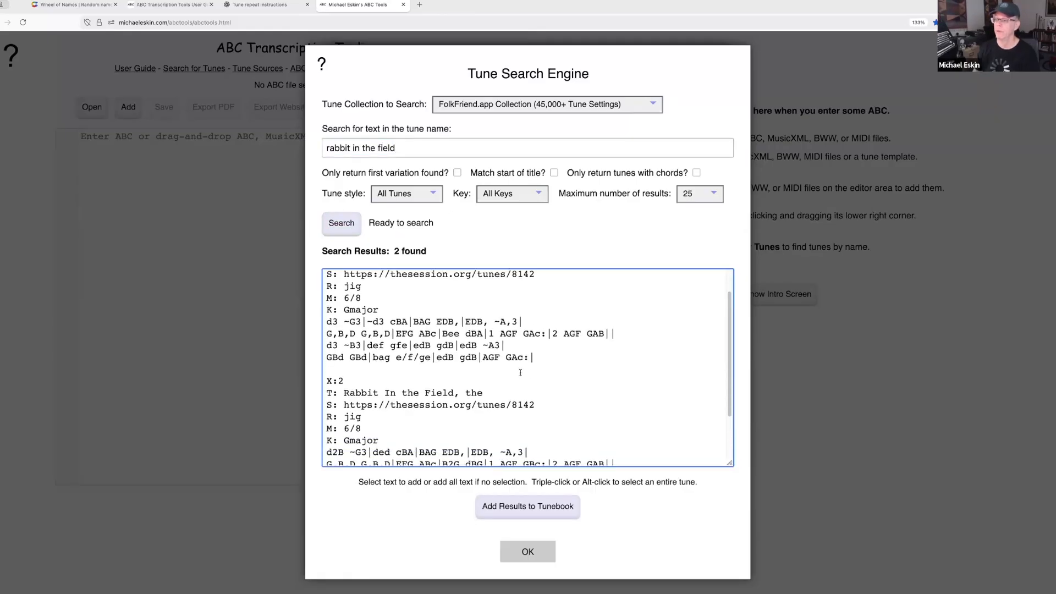
scroll(522, 372, up, 5)
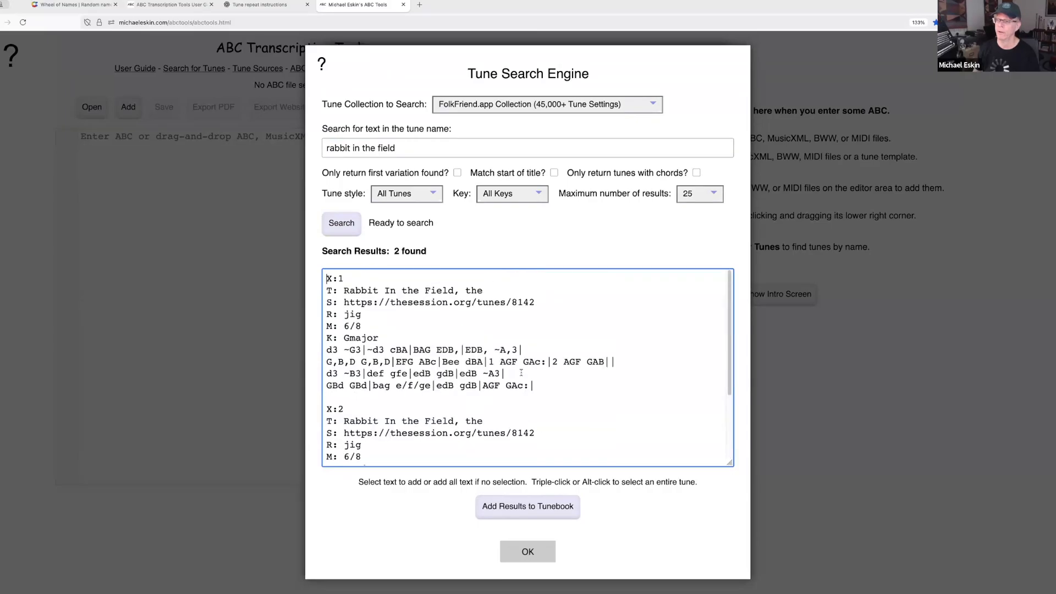
Step: Add all the "rabbit in the field" variations to the tunebook, close the search engine and view their notation
click(528, 507)
click(517, 560)
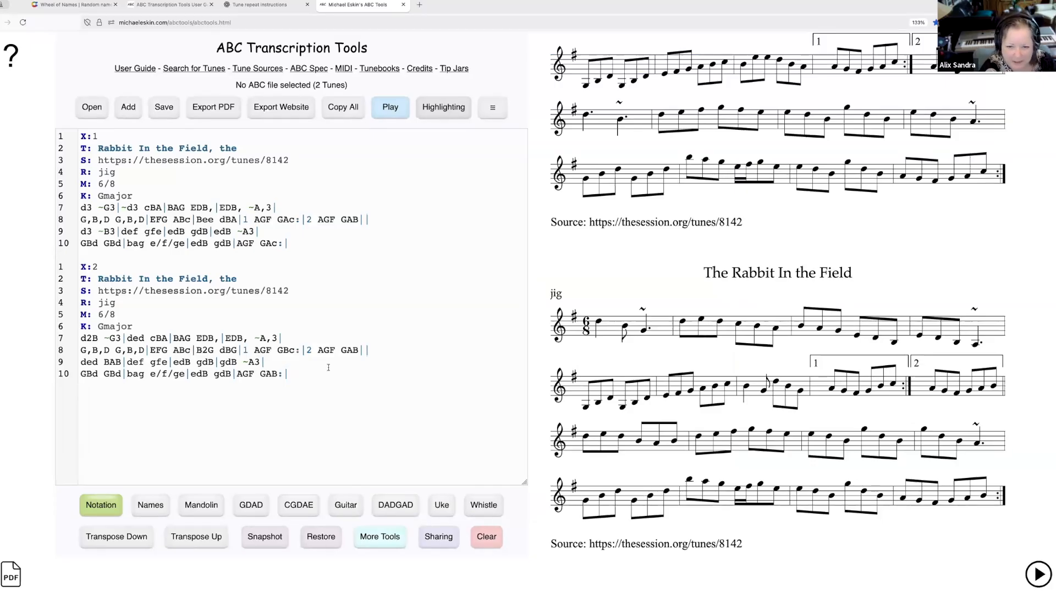
key(super+plus)
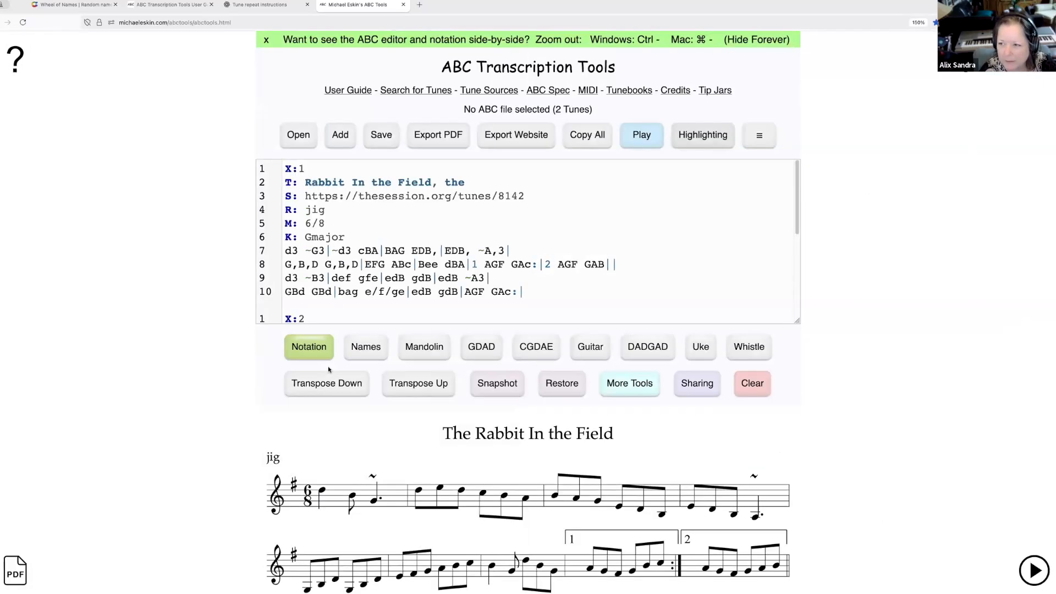
key(super+minus)
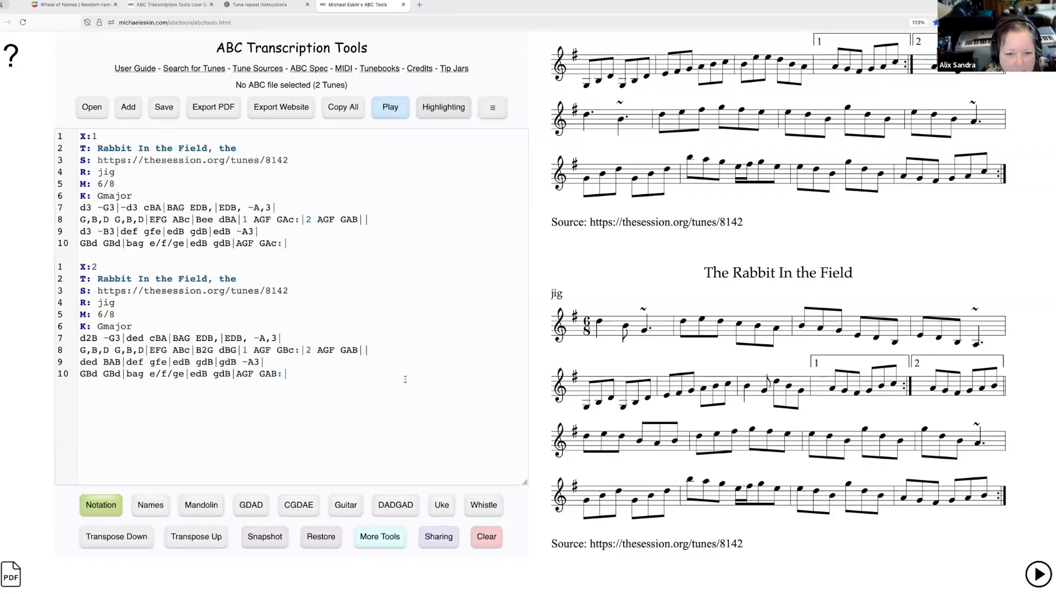
scroll(723, 346, up, 2)
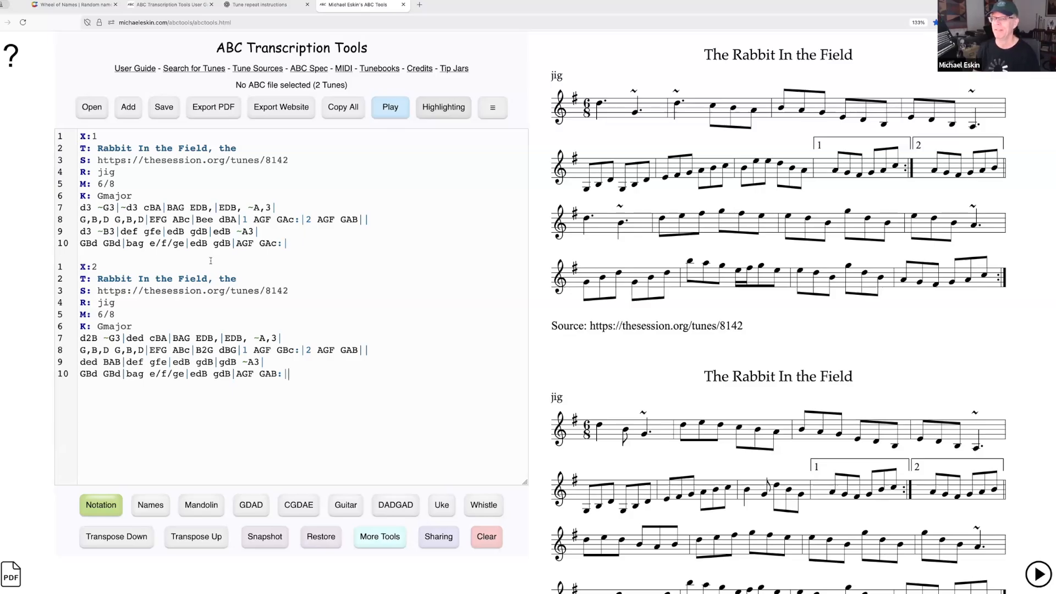
Step: Reopen the Tune Search Engine to check the selected tune collection, and close it again
click(139, 255)
click(194, 68)
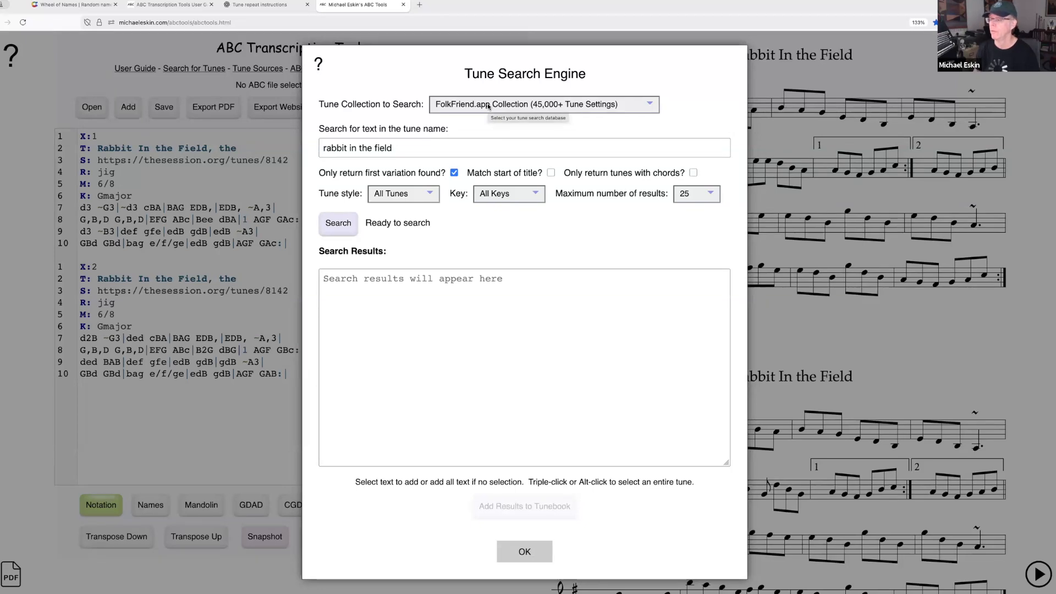
click(527, 552)
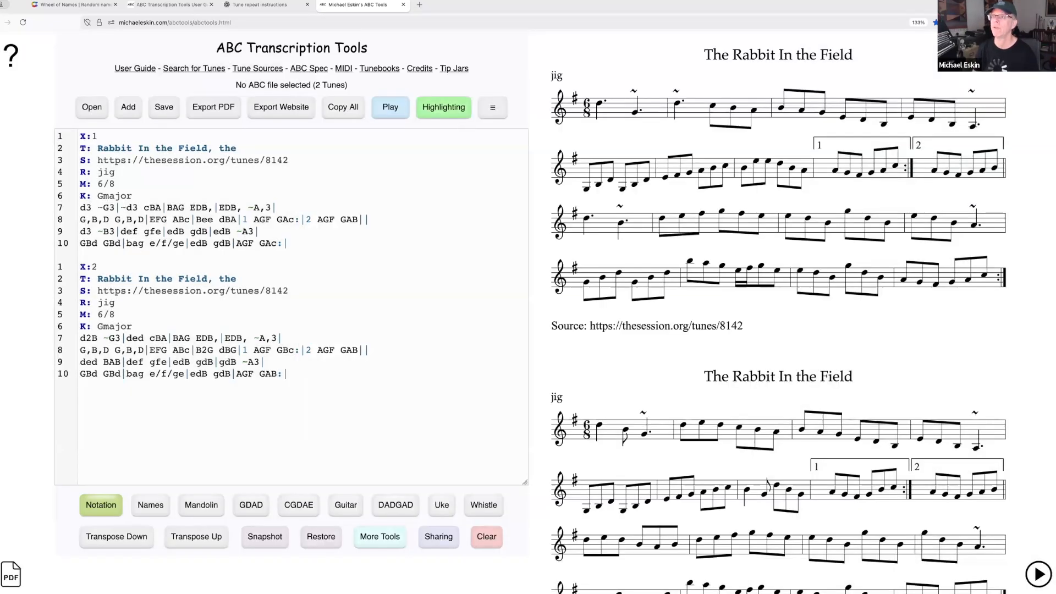
Step: Open the folkfriend.app site in a new browser tab
click(419, 4)
text(folkfriend.ap)
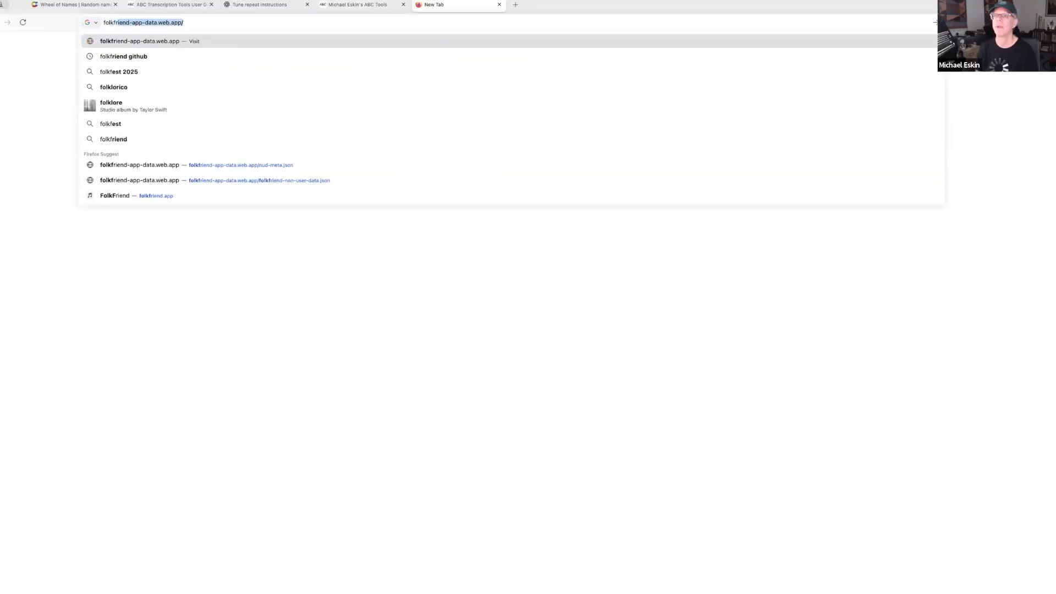
text(p)
key(Return)
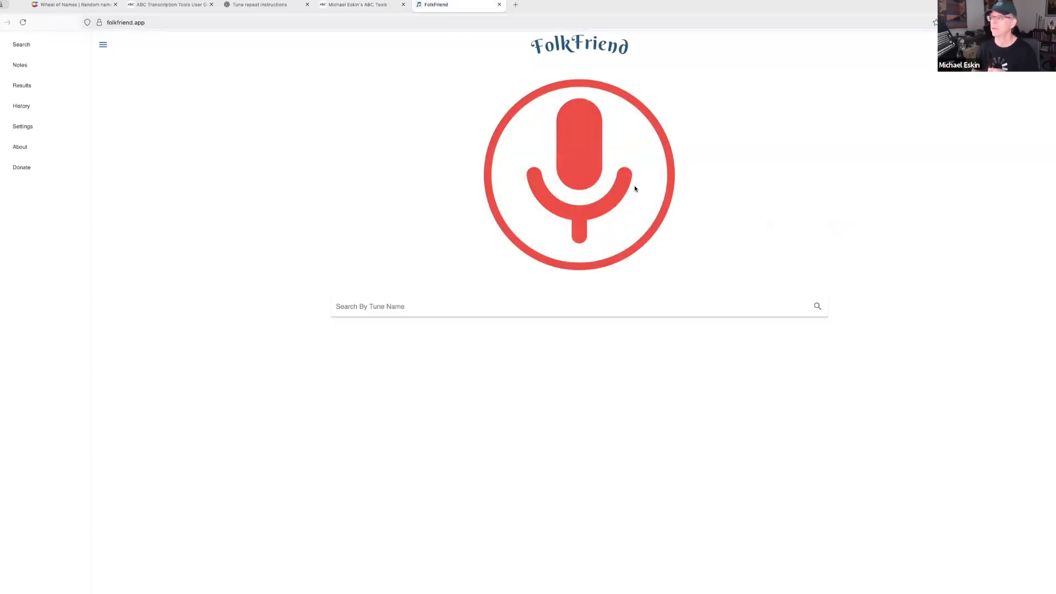
Step: Identify a played tune through the Studio Display Microphone, view the notation of The Kesh result and close the site
click(591, 167)
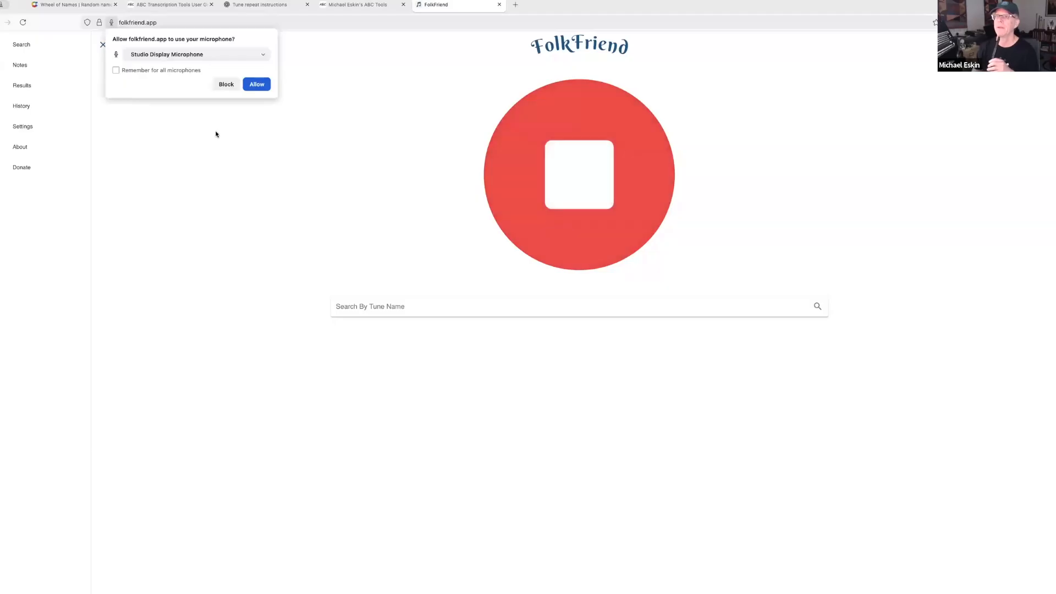
click(250, 85)
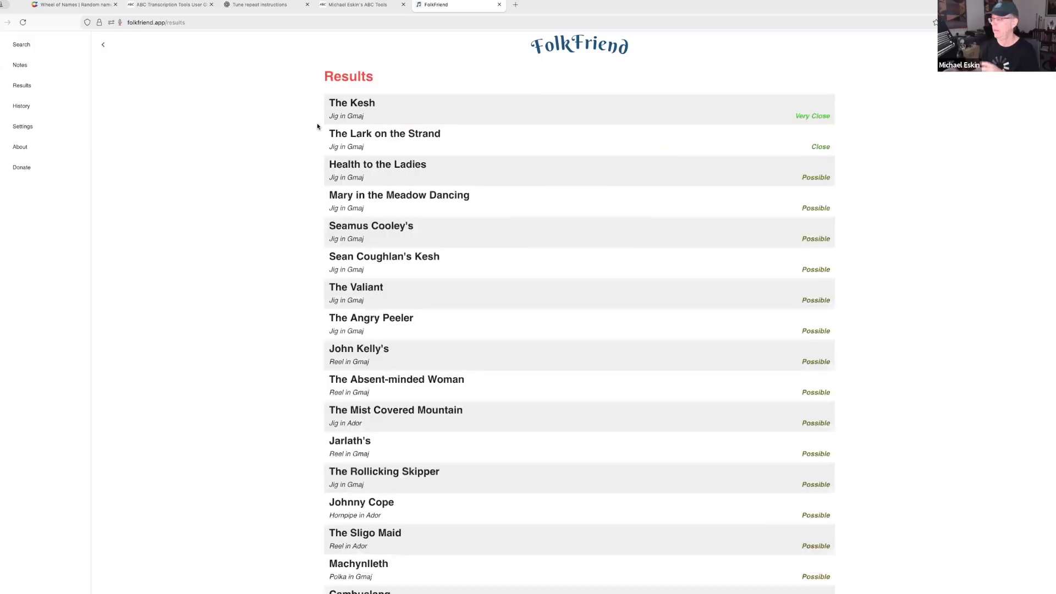
click(371, 106)
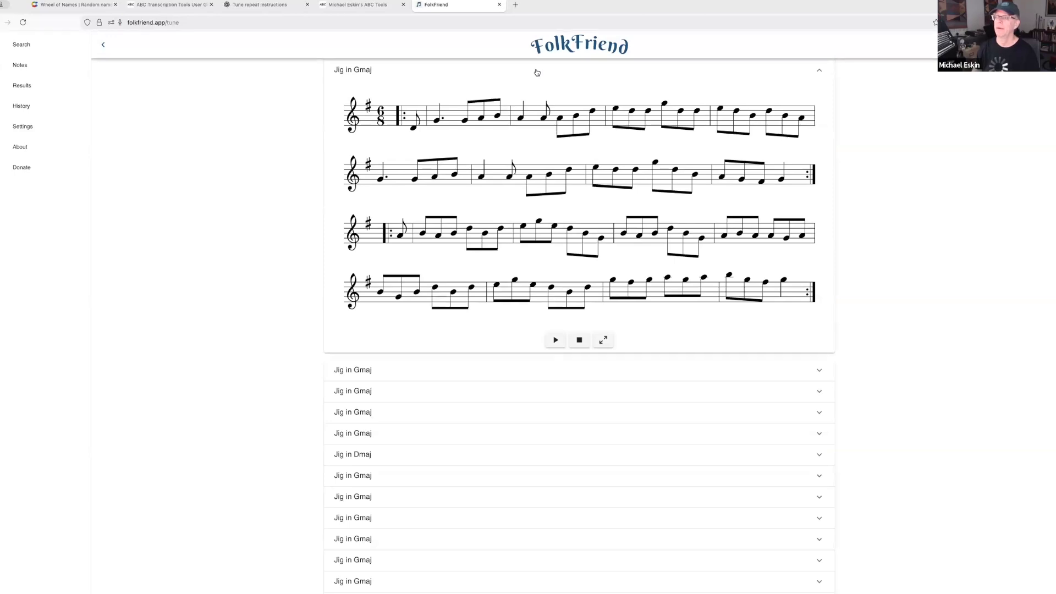
click(499, 6)
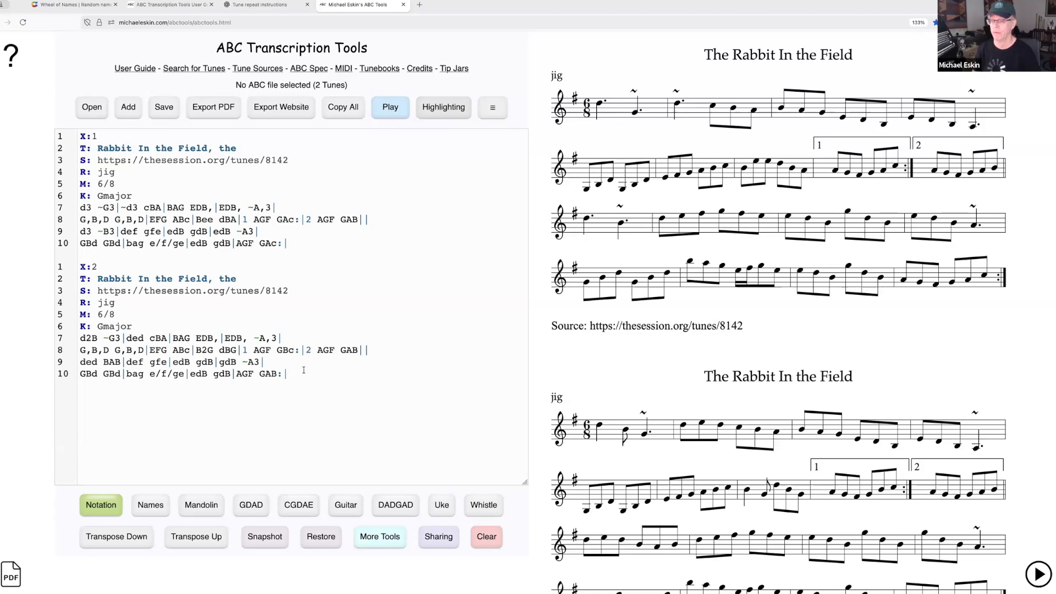
Step: Reopen the Tune Search Engine, consult its user guide section, and close both the guide page and the search engine
click(324, 369)
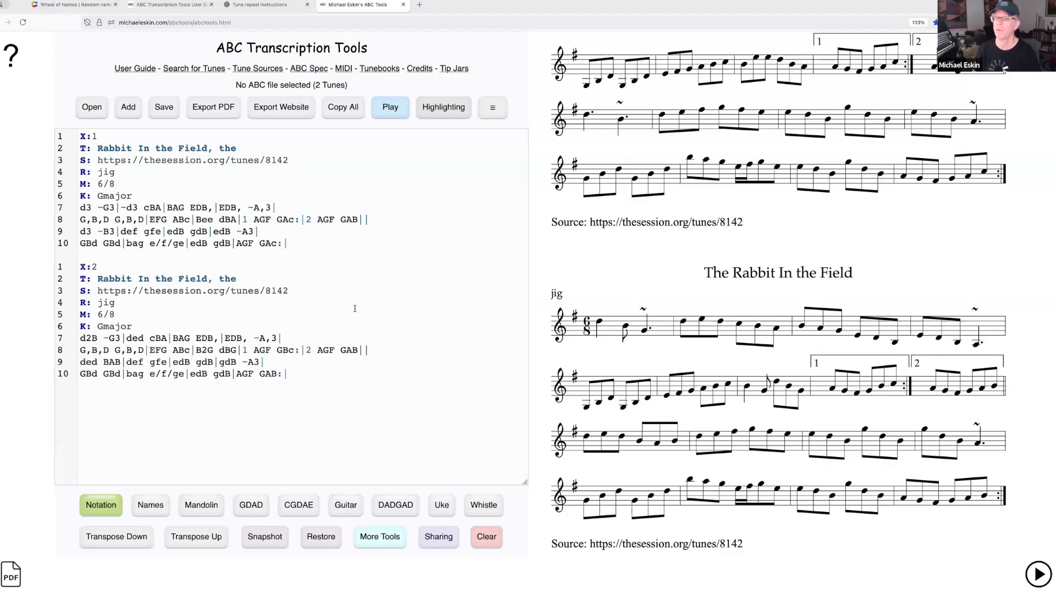
click(200, 69)
click(524, 551)
click(128, 107)
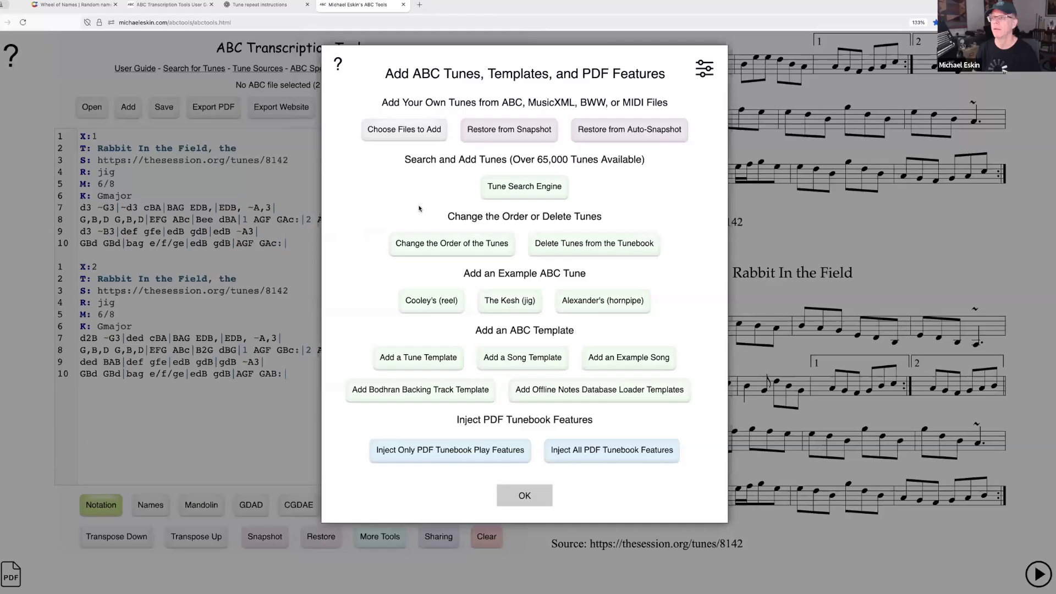
click(534, 189)
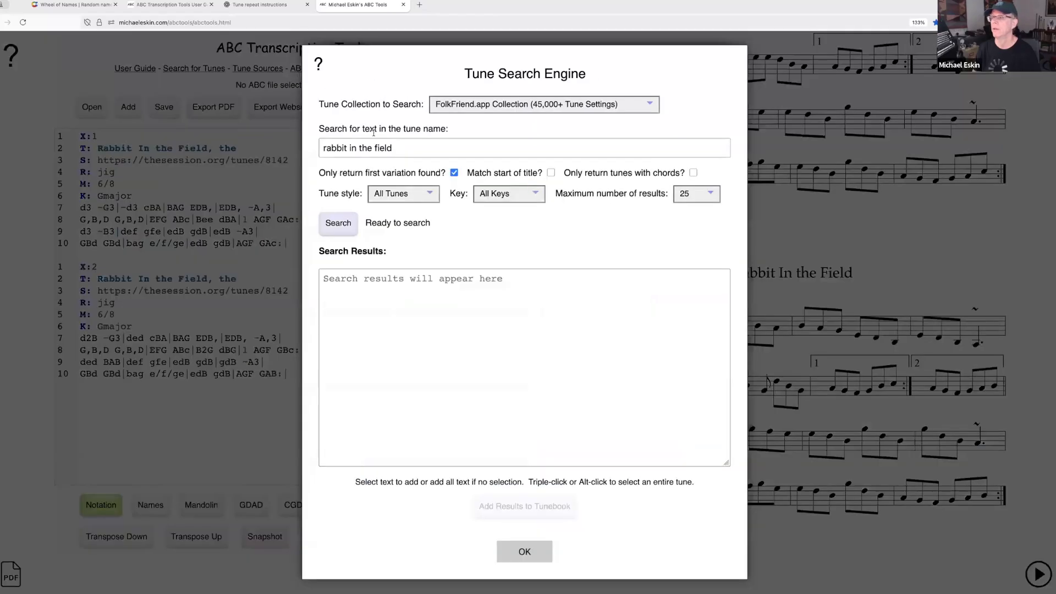
click(319, 65)
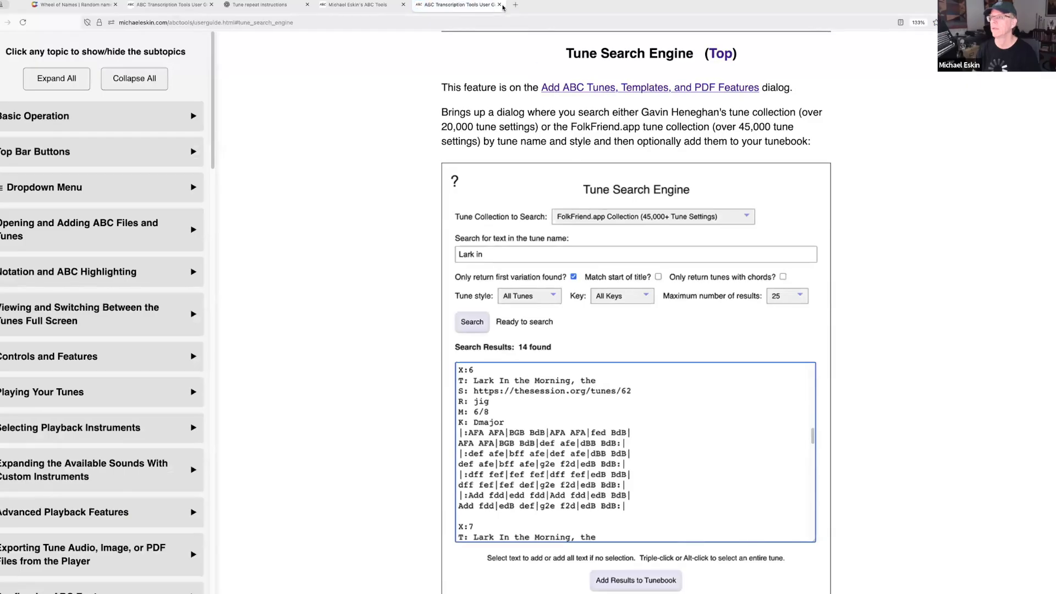
click(499, 5)
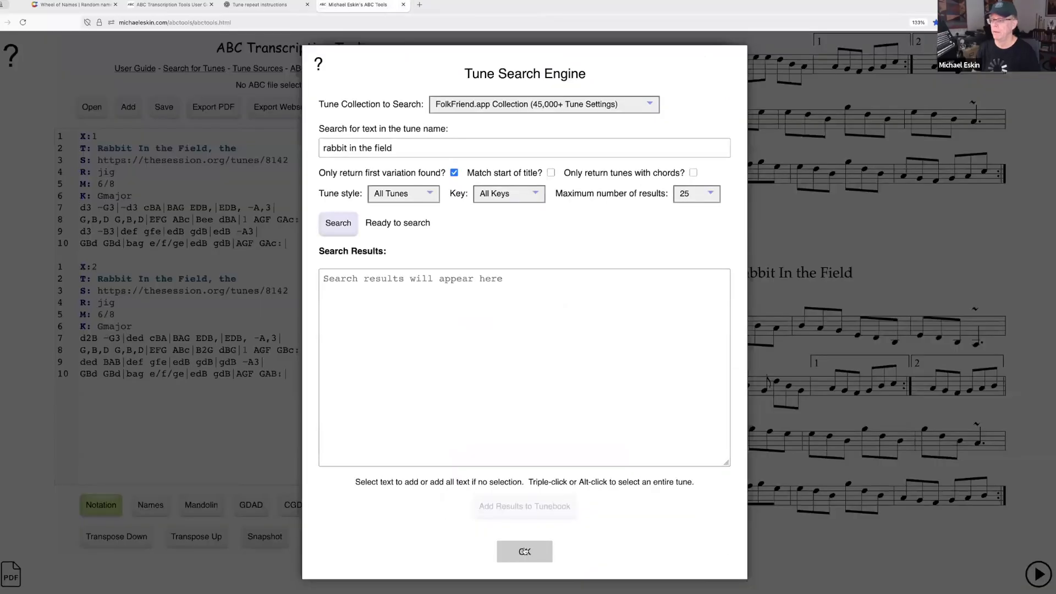
click(524, 551)
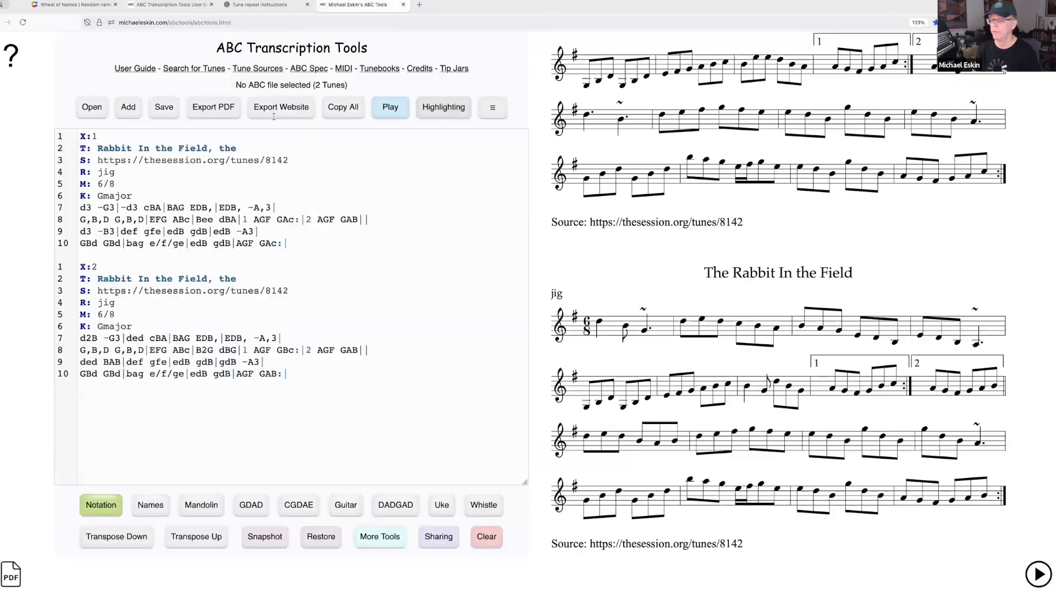
Step: Spin the topic wheel again and remove the selected Snapshots topic from it
click(53, 5)
click(517, 324)
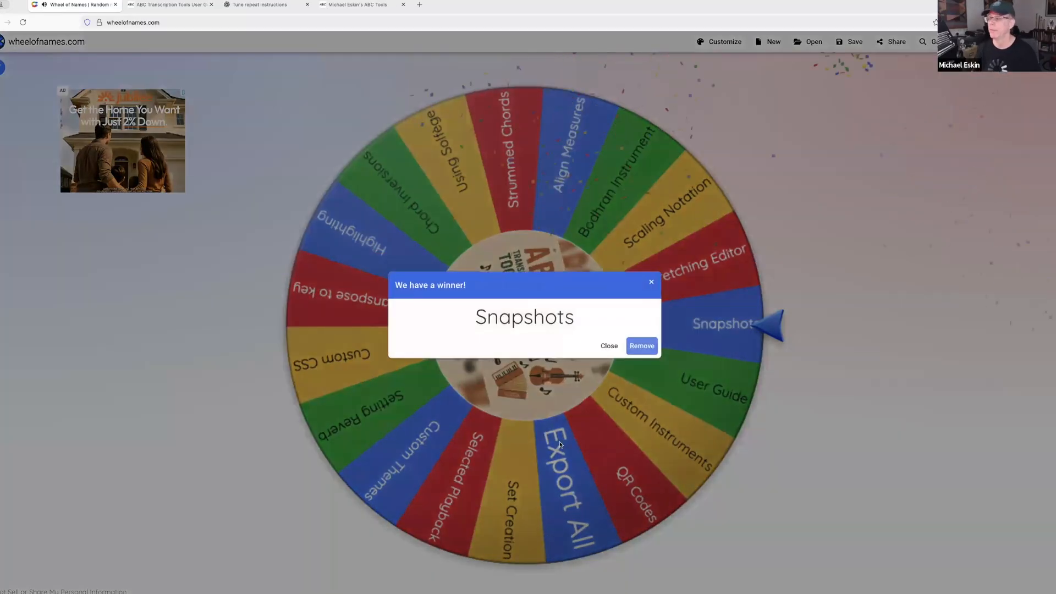
click(640, 347)
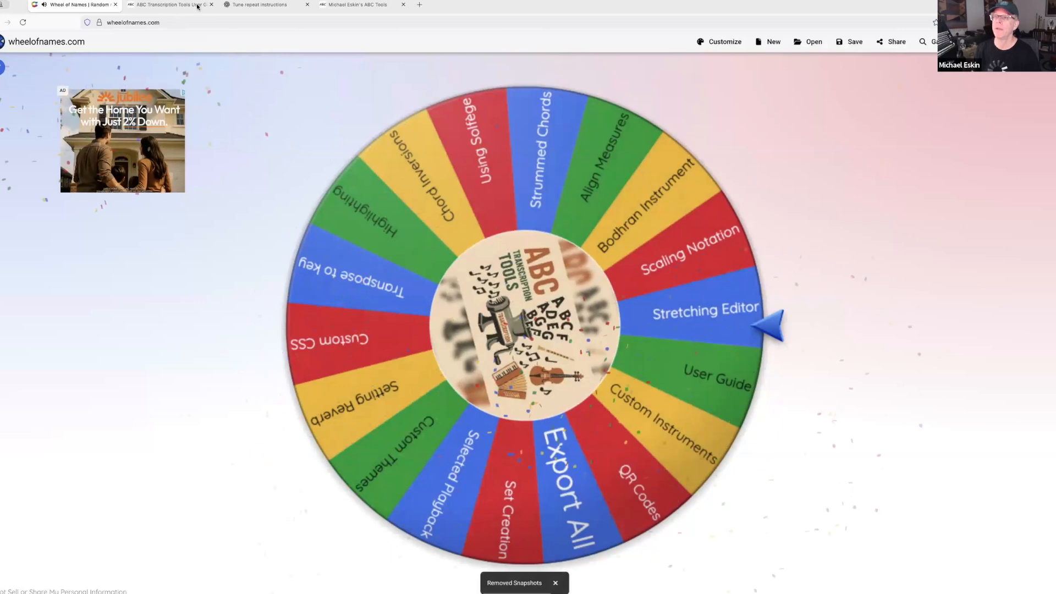
Step: Return to the ABC Transcription Tools editor and delete both Rabbit In the Field tunes
click(345, 4)
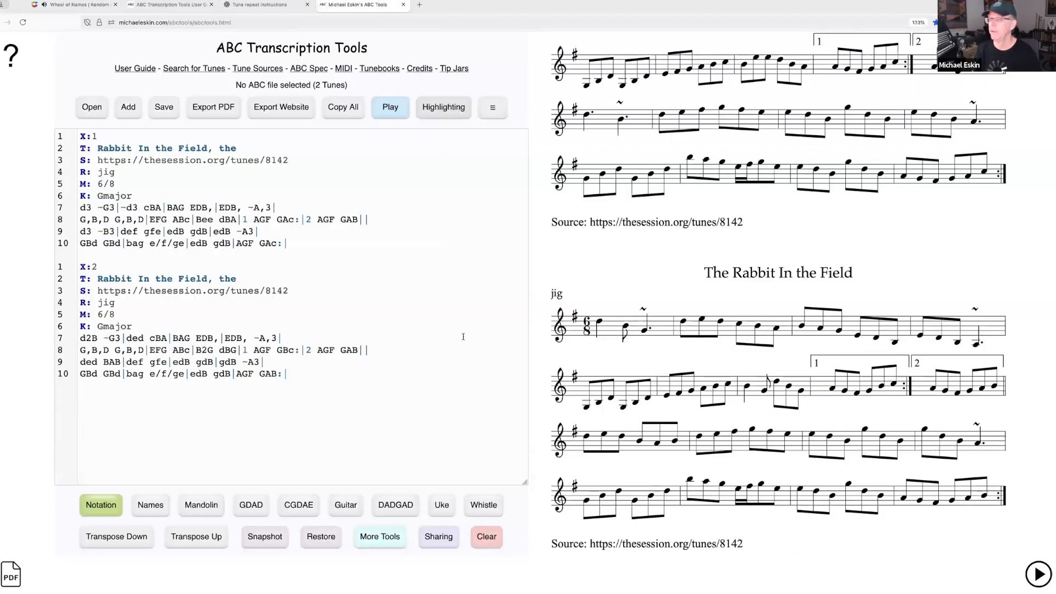
drag(288, 374, 21, 127)
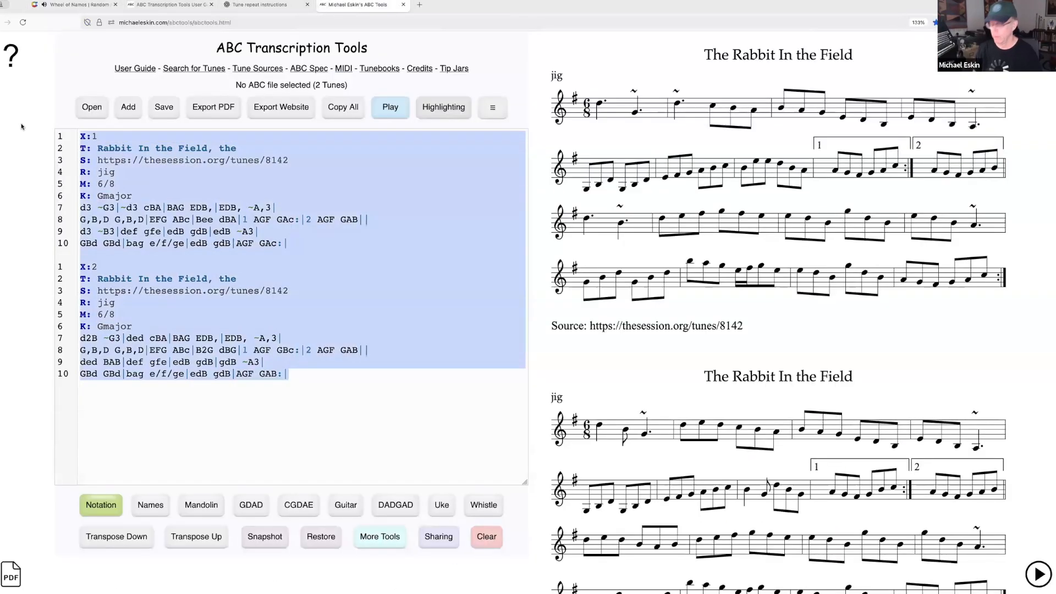
key(BackSpace)
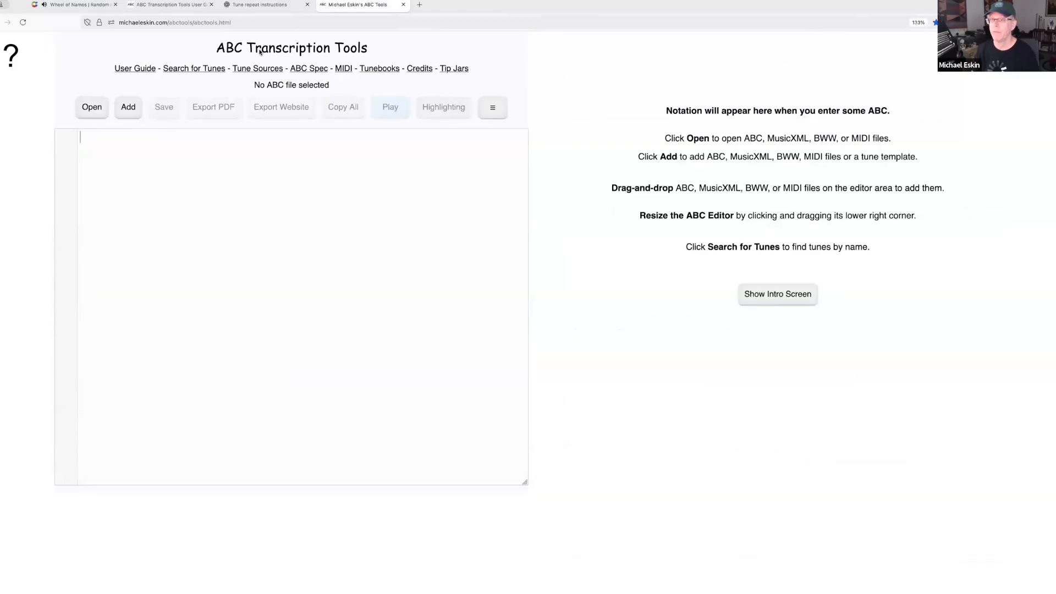
Step: Discard the unsaved changes and open 11-10-25_comhaltas_san_diego_tune_learning_tunebook_master.abc from the Tunebooks folder
click(136, 112)
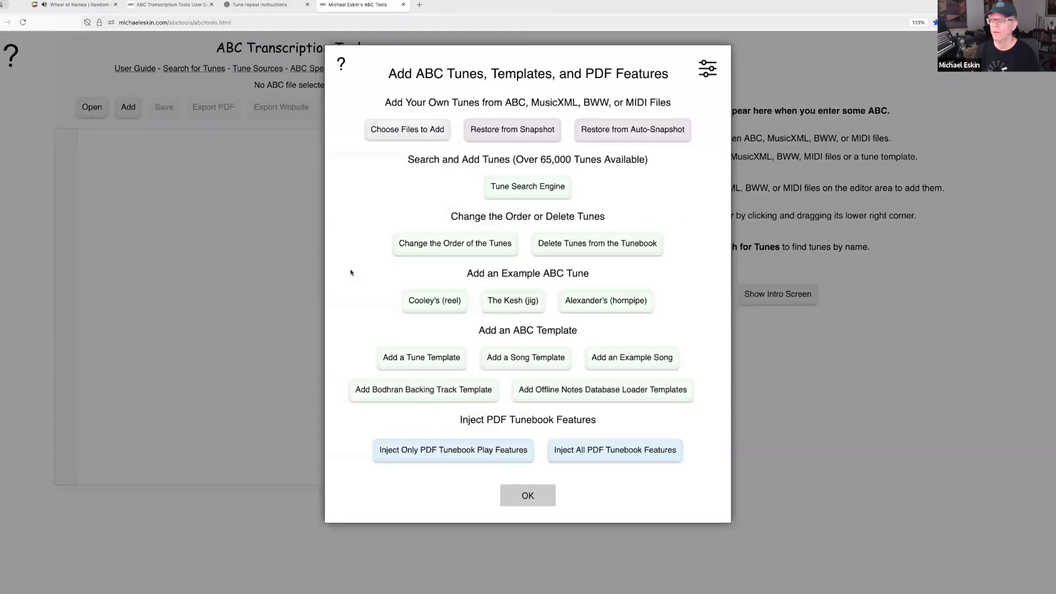
click(538, 496)
click(91, 106)
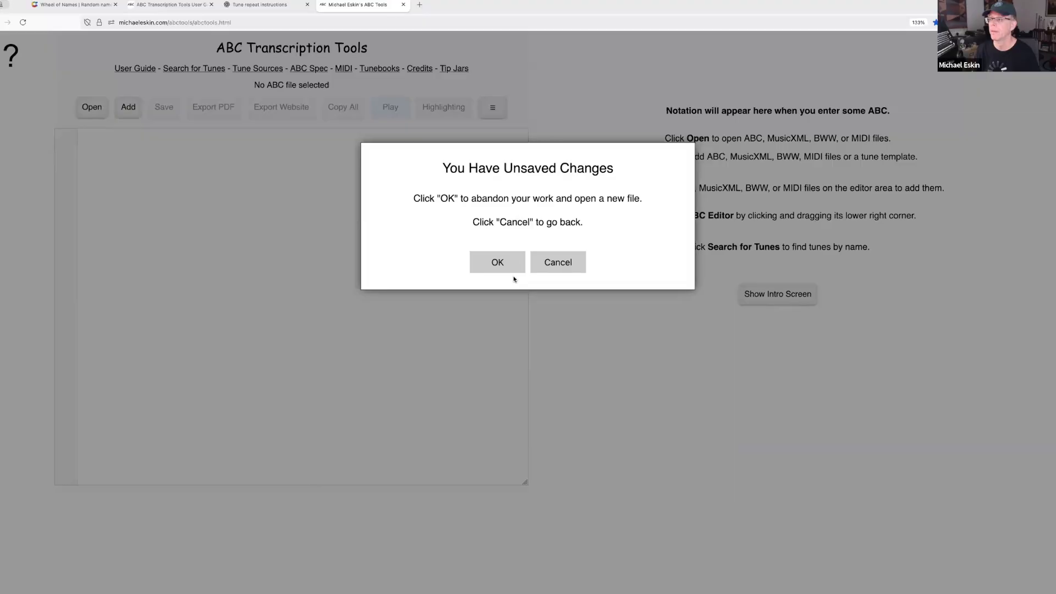
click(501, 261)
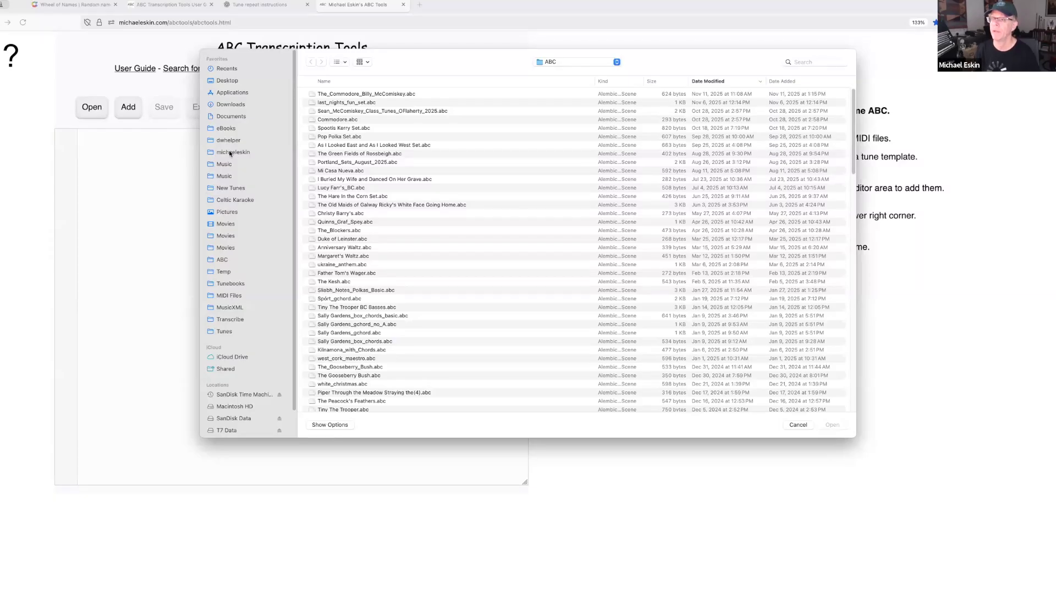
click(232, 282)
click(360, 103)
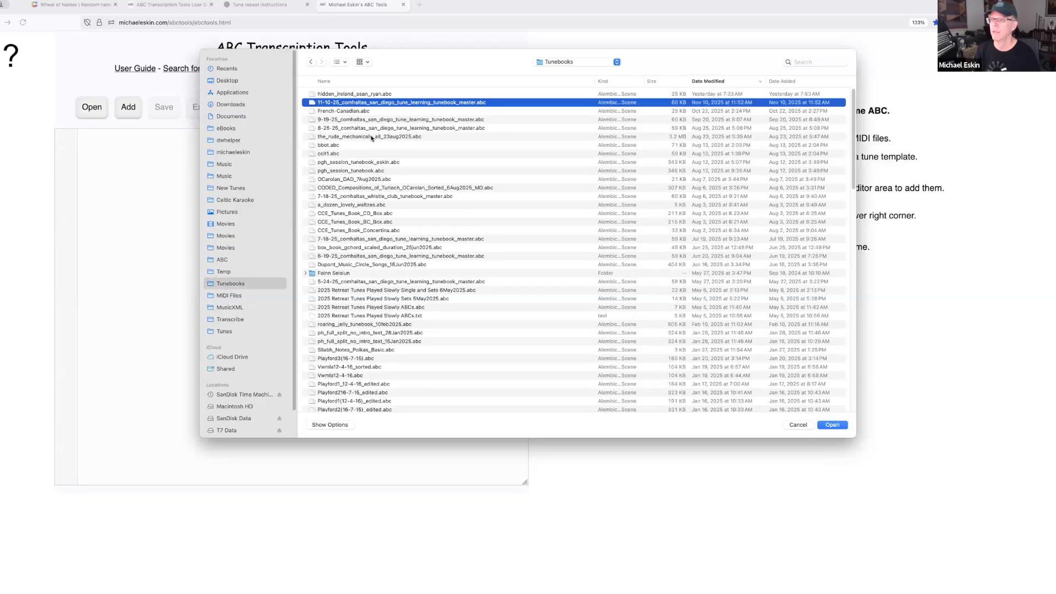
key(Return)
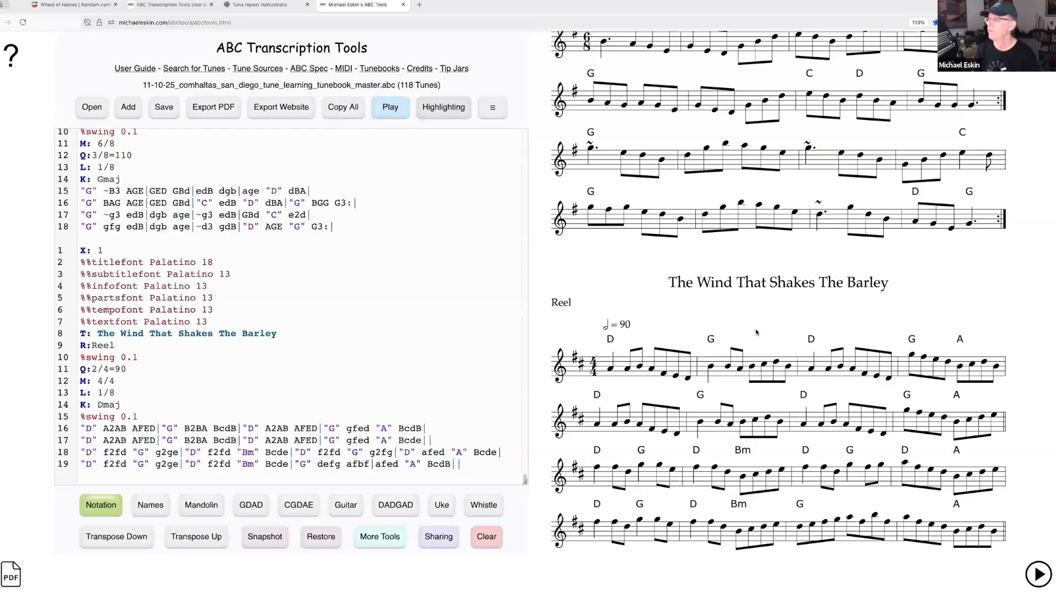
Step: Transpose all the tunes in the tunebook up one semitone and check the transposed notation
scroll(756, 331, down, 15)
scroll(857, 238, down, 15)
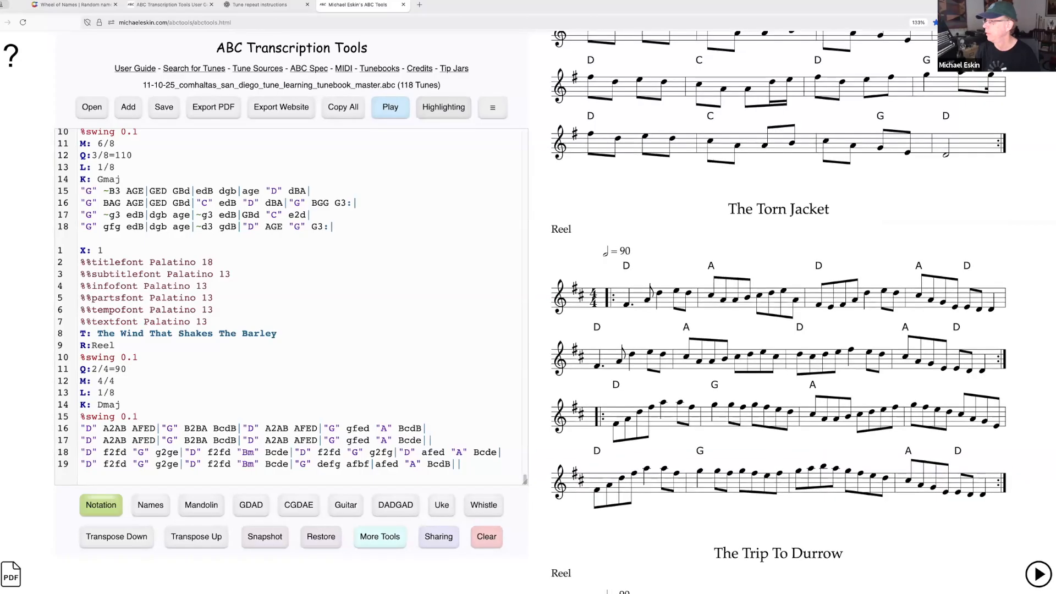
scroll(856, 238, up, 2)
scroll(637, 286, down, 10)
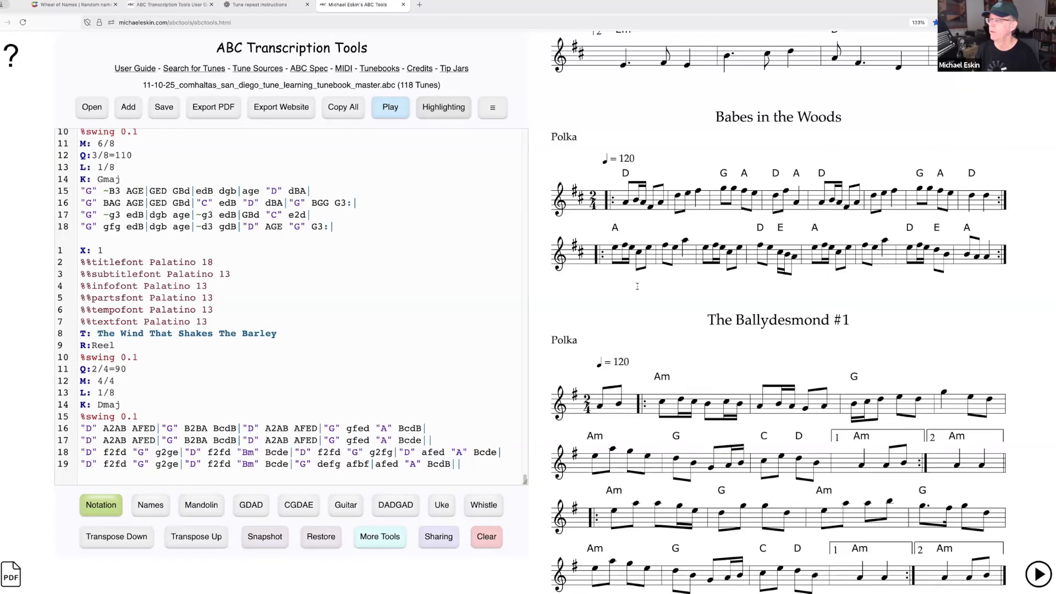
scroll(358, 266, down, 7)
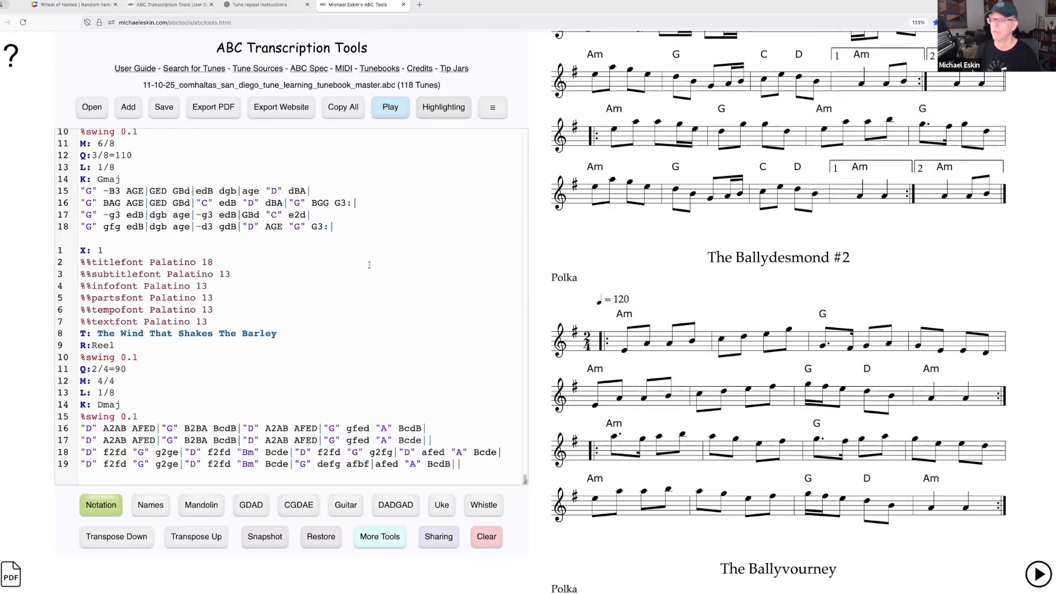
click(286, 328)
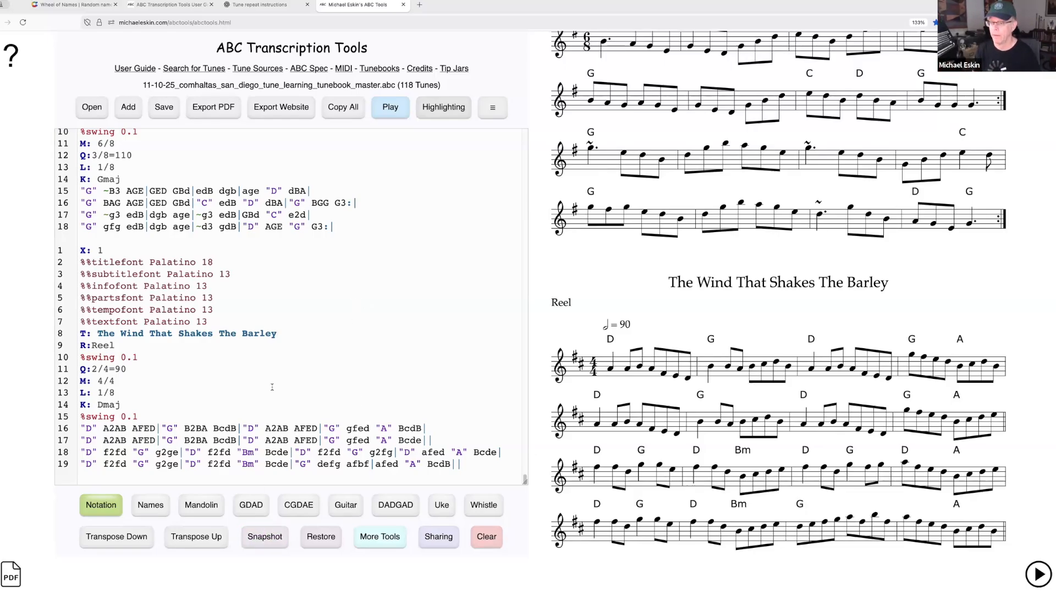
key(ctrl+a)
click(217, 536)
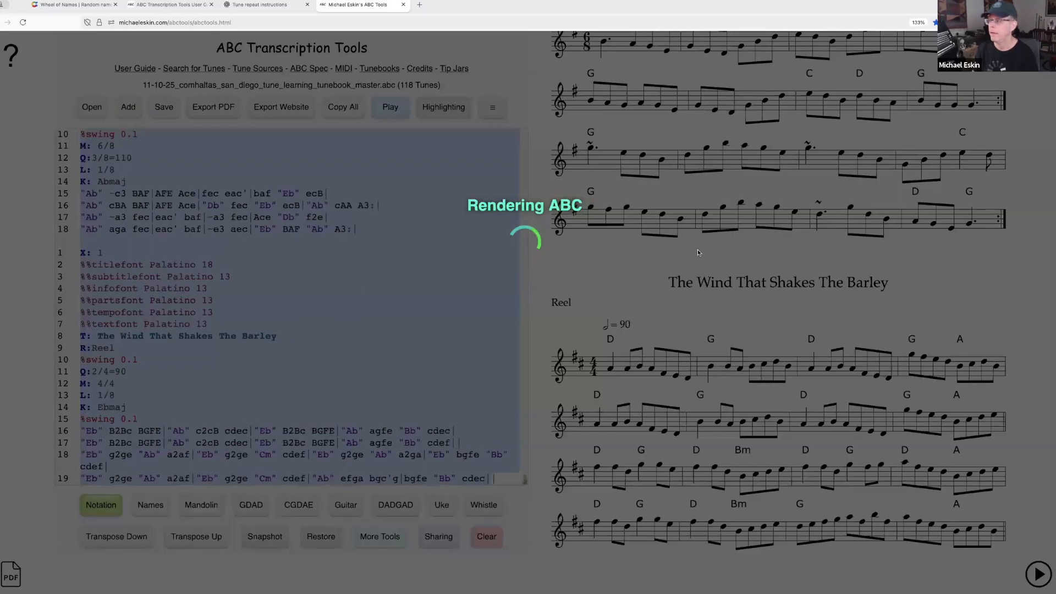
scroll(721, 307, up, 20)
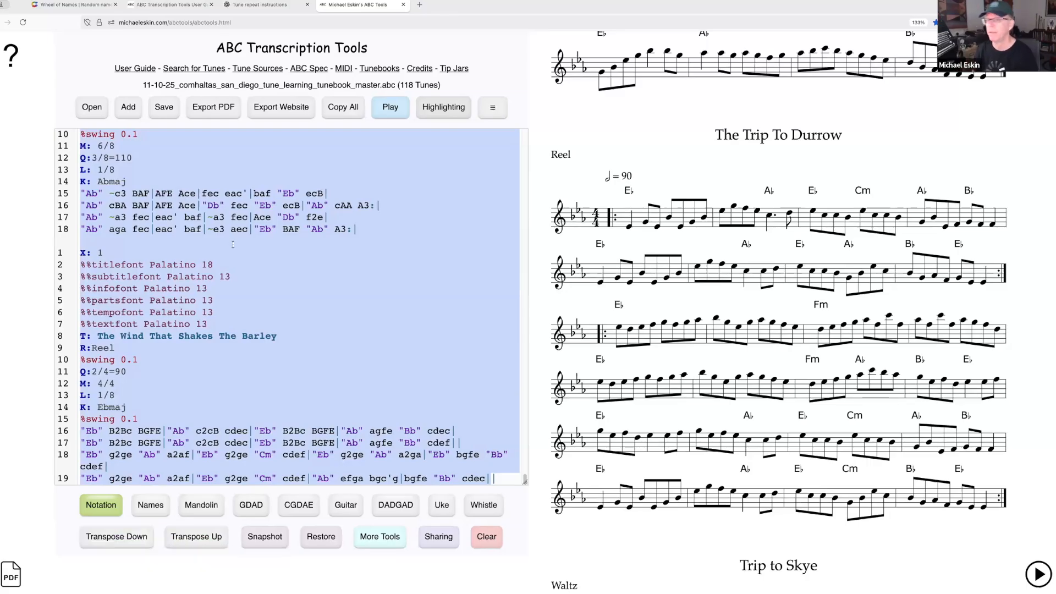
Step: Abandon the transposed tunes and reload 11-10-25_comhaltas_san_diego_tune_learning_tunebook_master.abc from the Tunebooks folder
click(91, 106)
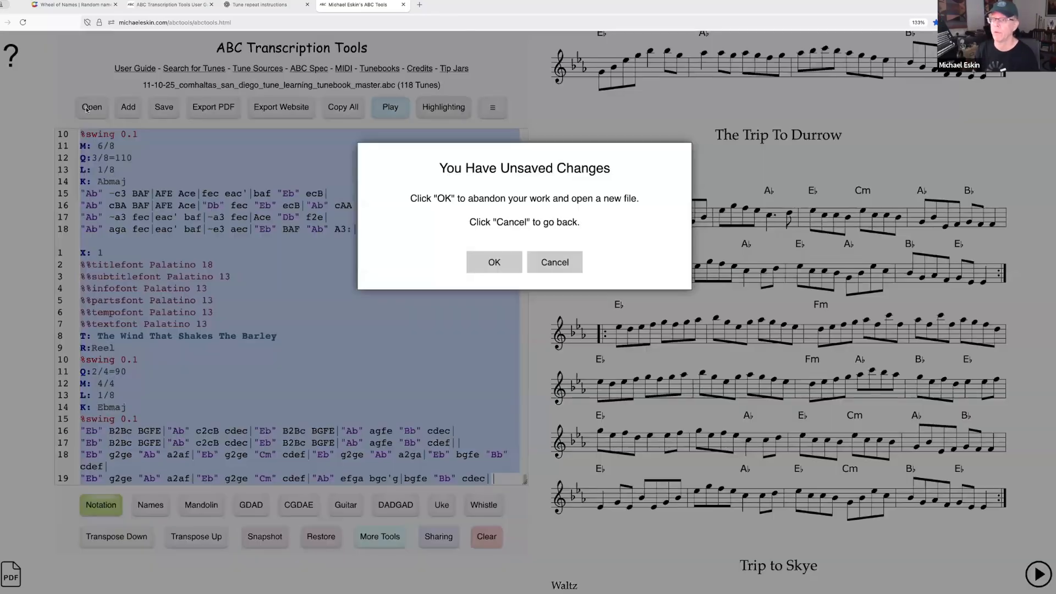
click(486, 256)
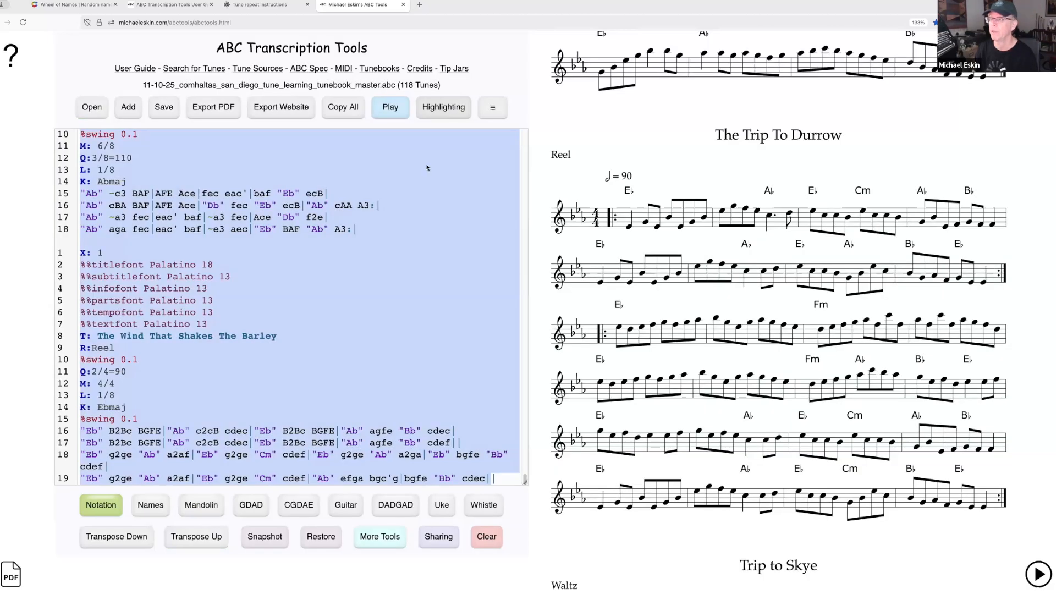
click(346, 103)
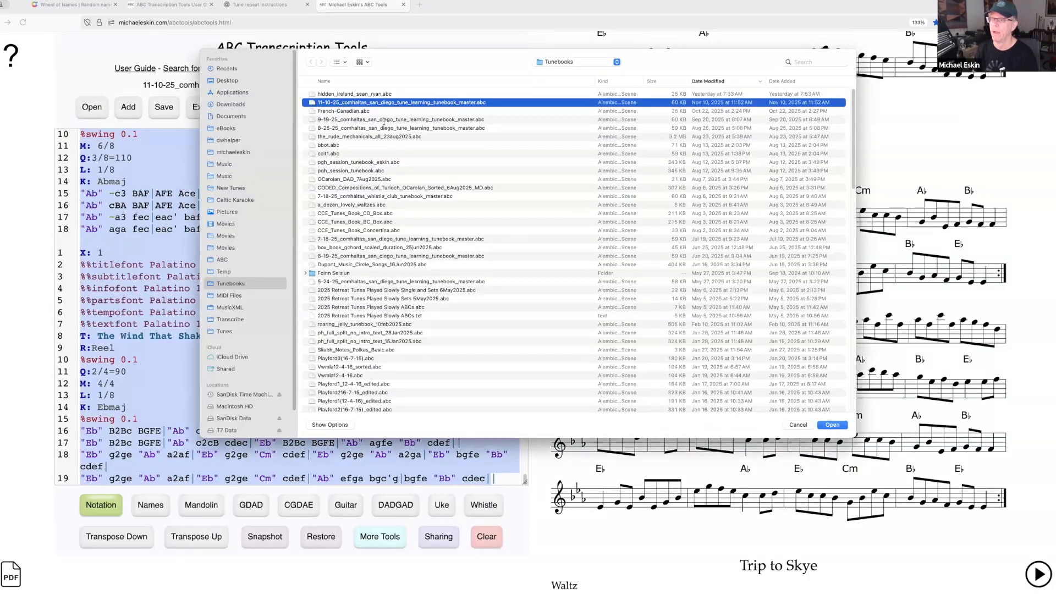
key(Return)
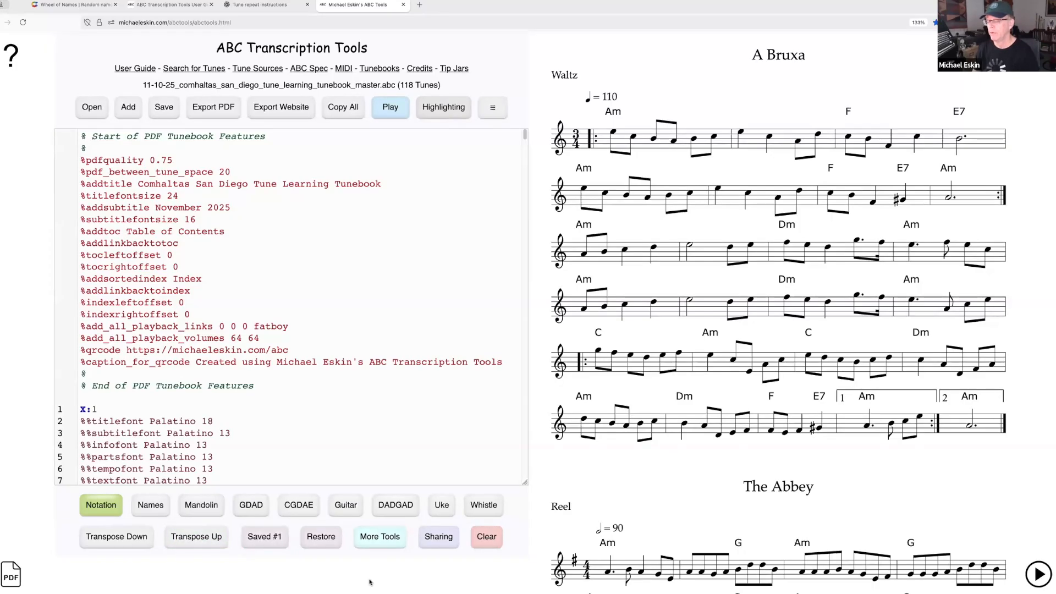
Step: Save the editor contents to browser storage as Snapshot #1
click(273, 542)
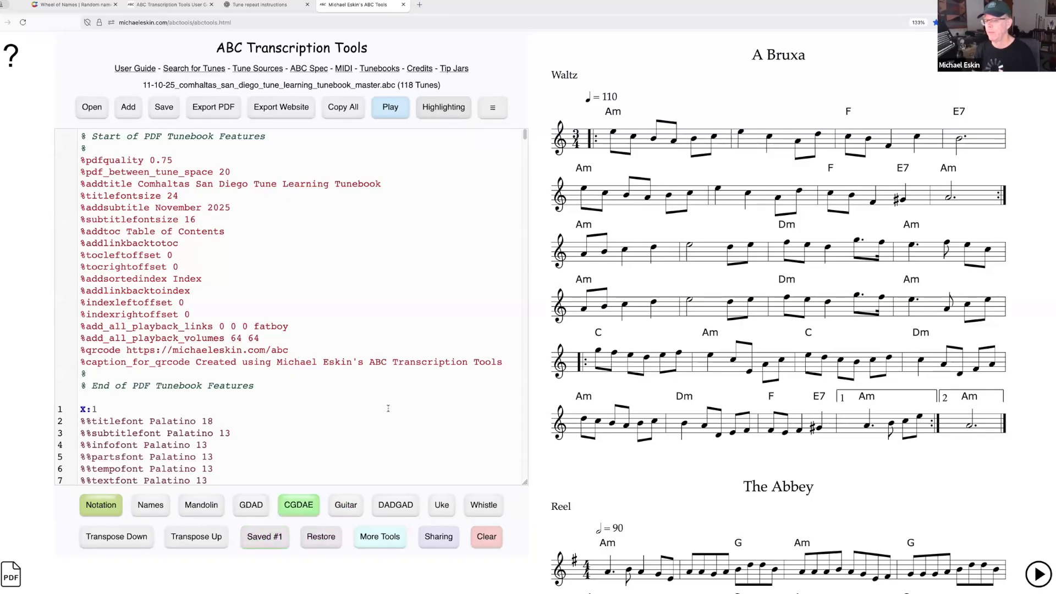
click(265, 537)
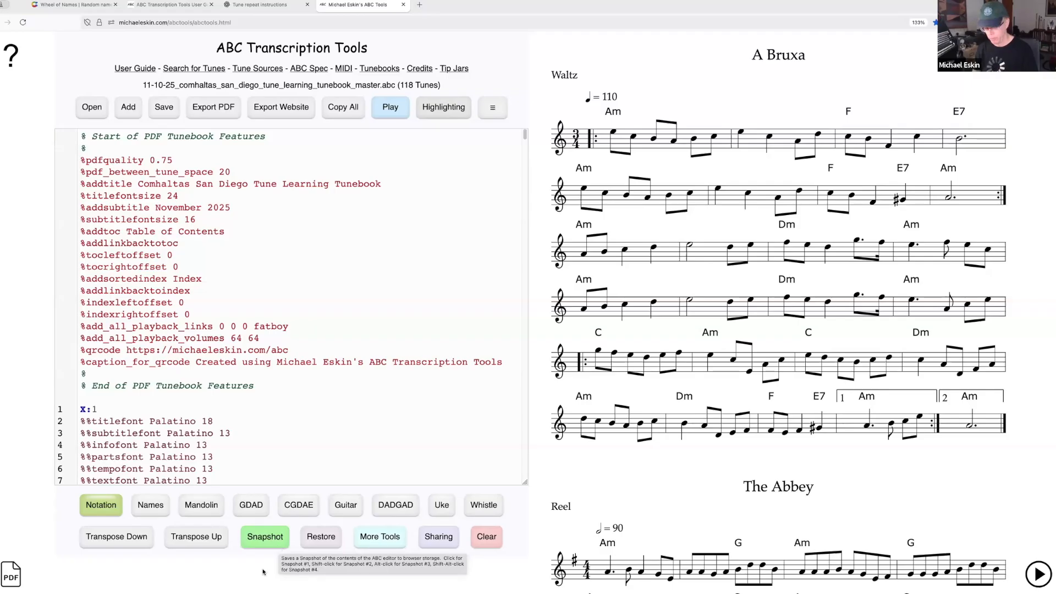
click(266, 536)
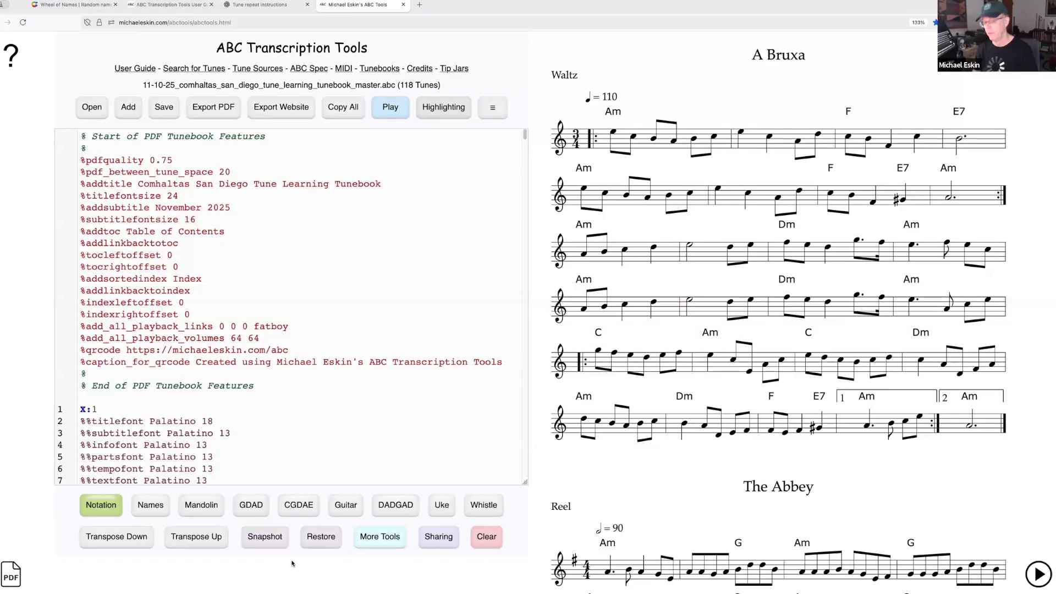
Step: Transpose all the tunes in the tunebook up one semitone
click(277, 538)
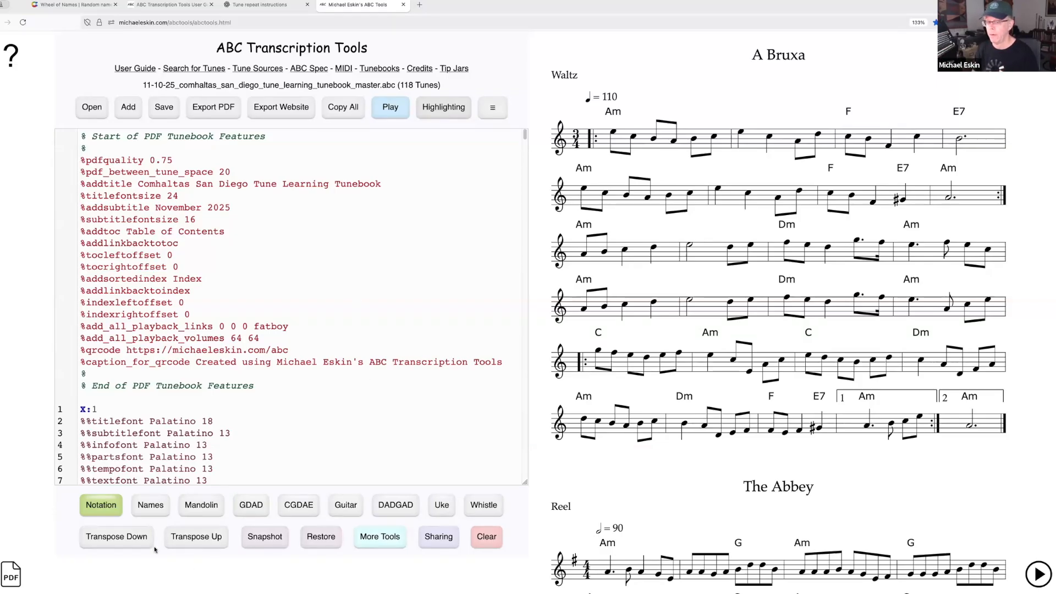
key(ctrl+a)
click(197, 536)
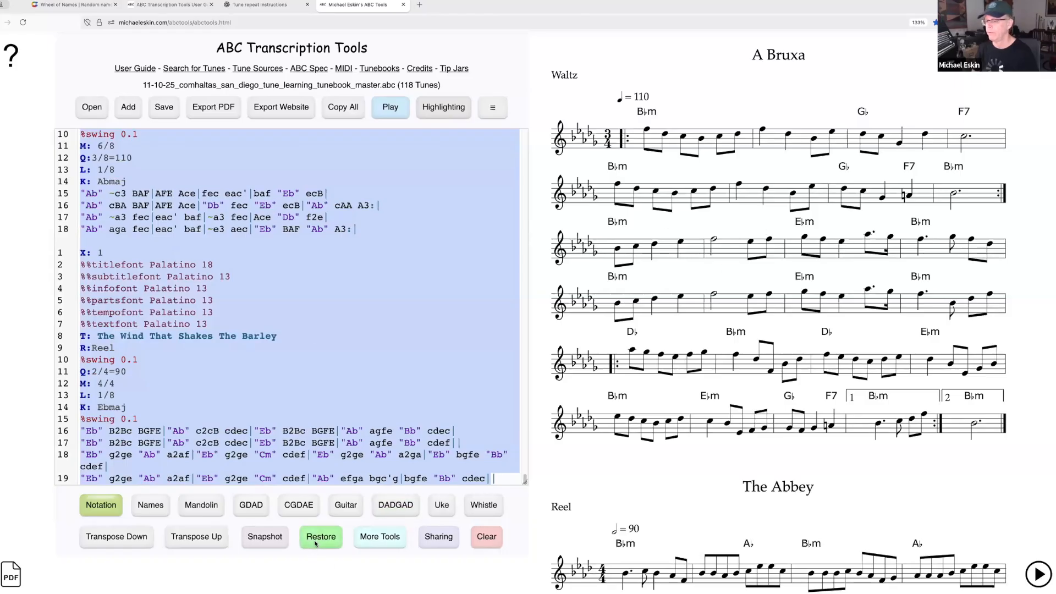
Step: Replace the transposed tunes with Snapshot #1, and replace the editor contents with Snapshot #2
click(316, 543)
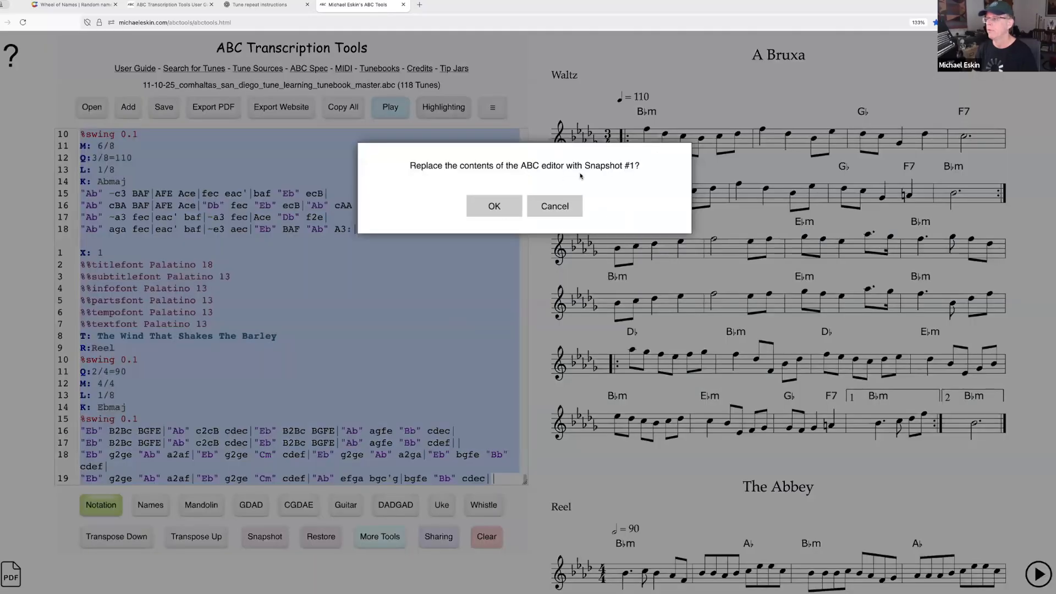
click(493, 207)
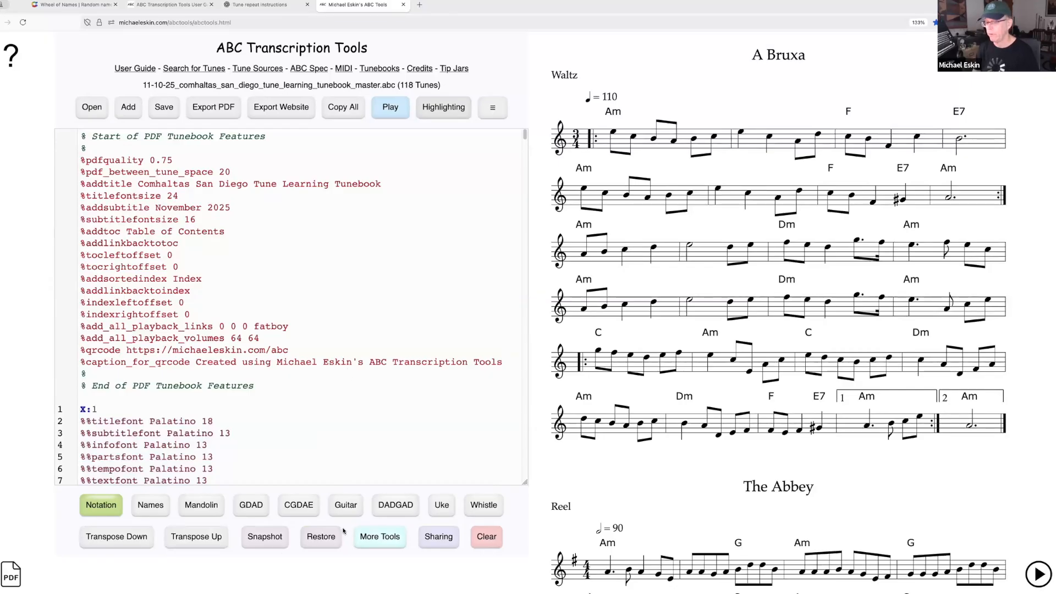
shift+click(322, 537)
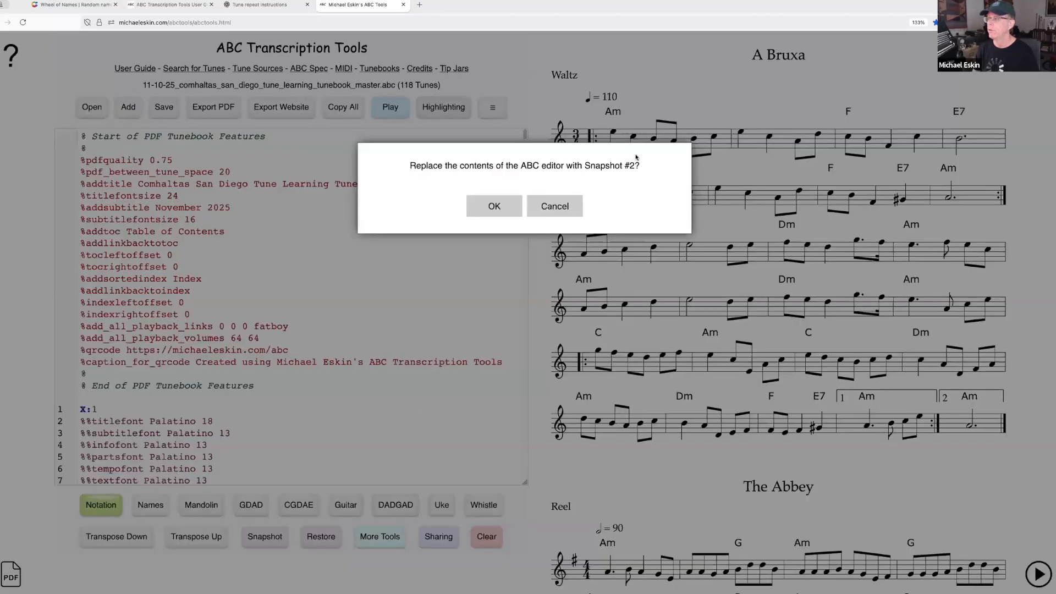
click(500, 208)
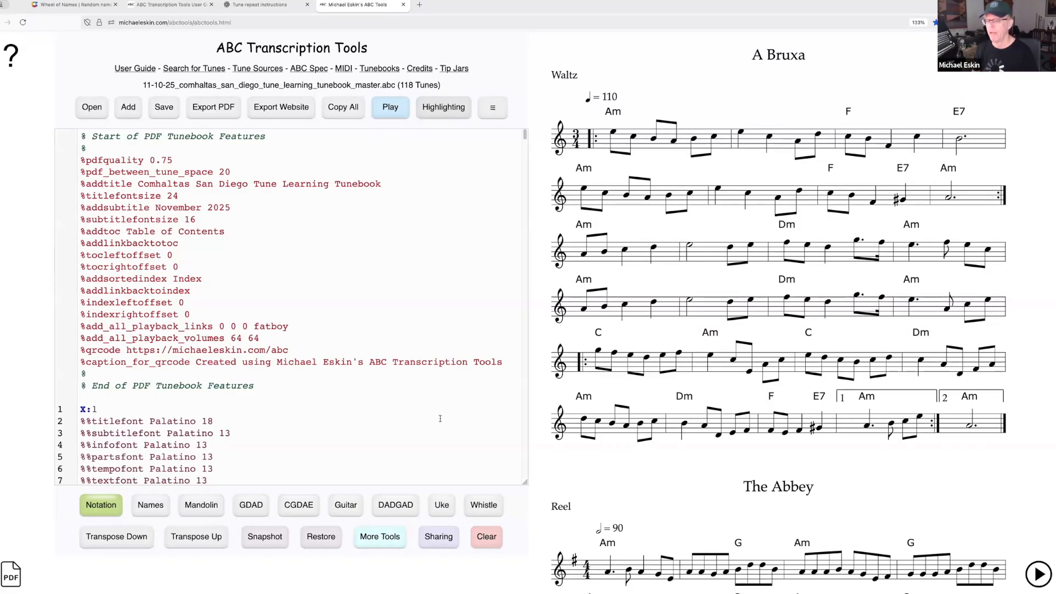
Step: Open hidden_ireland_sean_ryan.abc from the Tunebooks folder and look over its notation
click(91, 108)
click(493, 261)
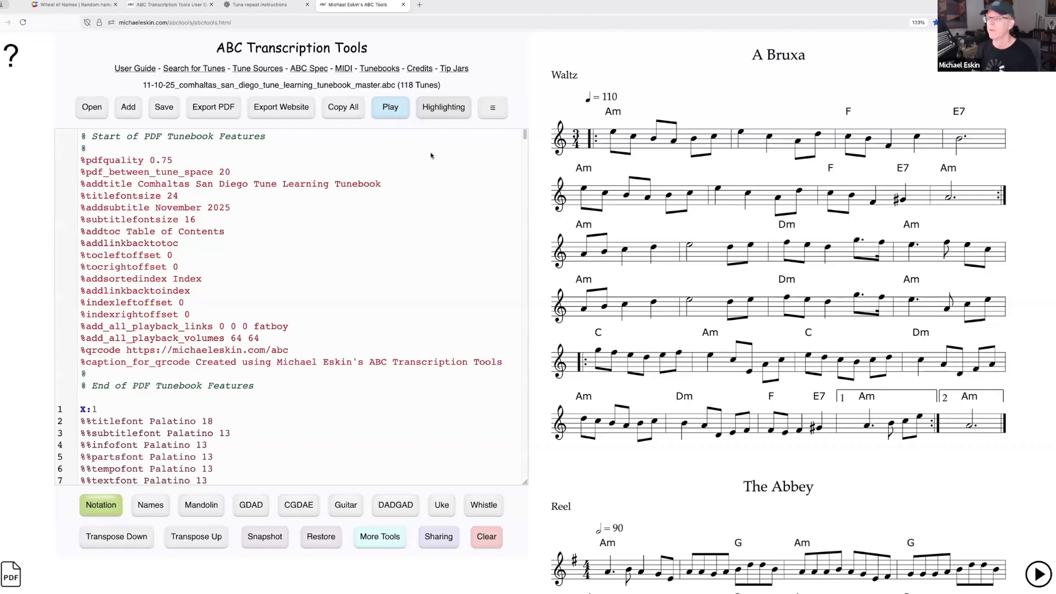
double_click(354, 94)
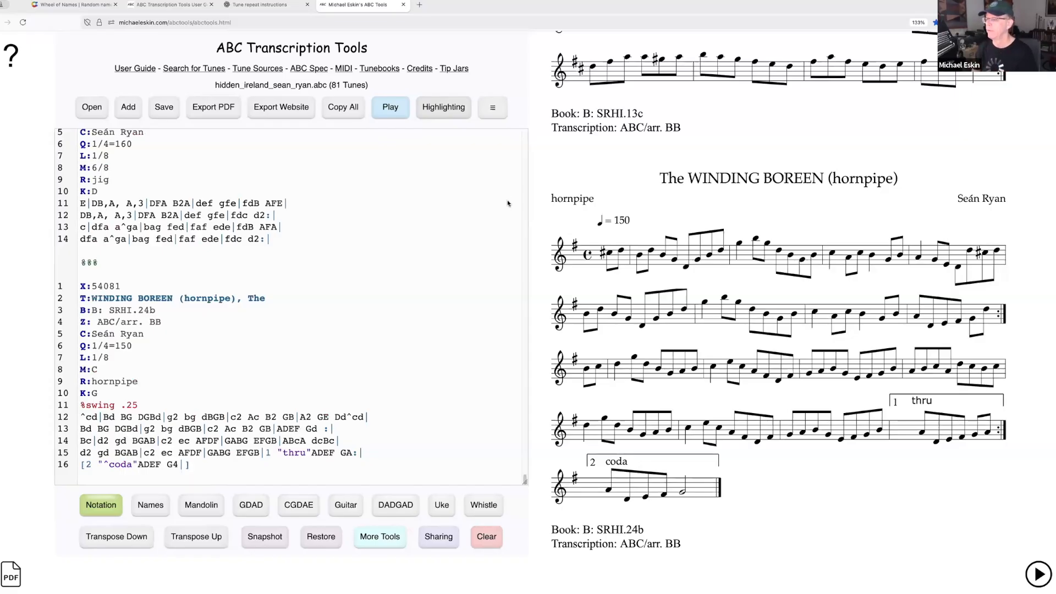
scroll(909, 355, up, 15)
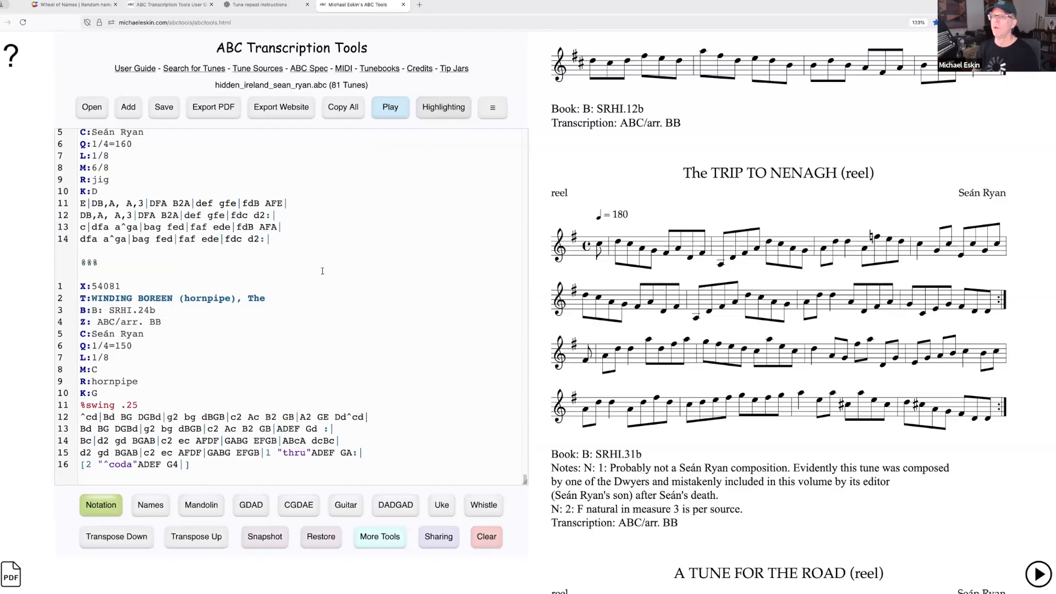
Step: Reload the page to empty the editor and restore Snapshot #1 from the options for adding tunes
click(23, 23)
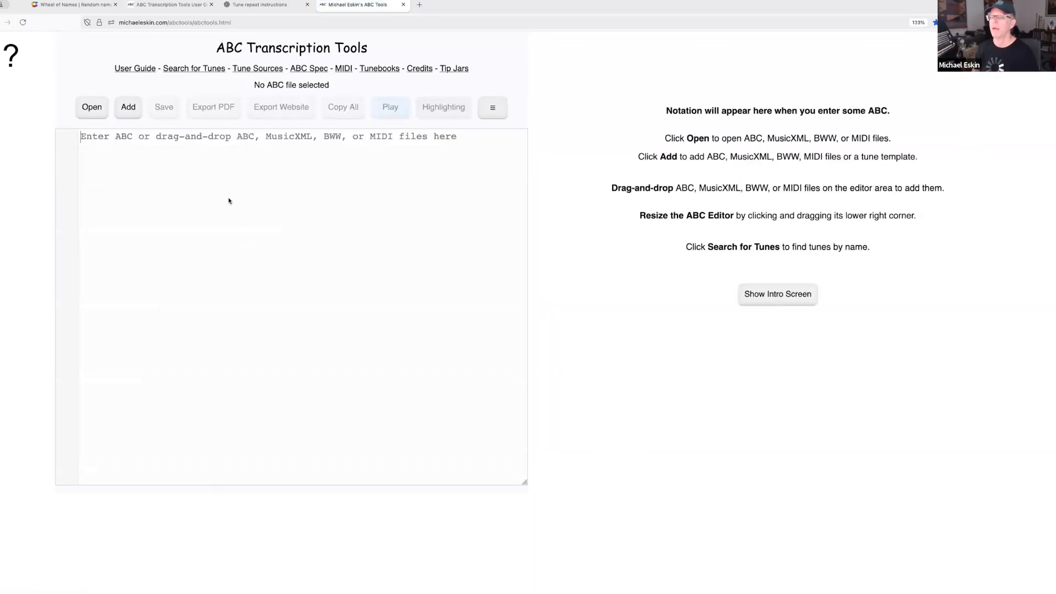
click(130, 114)
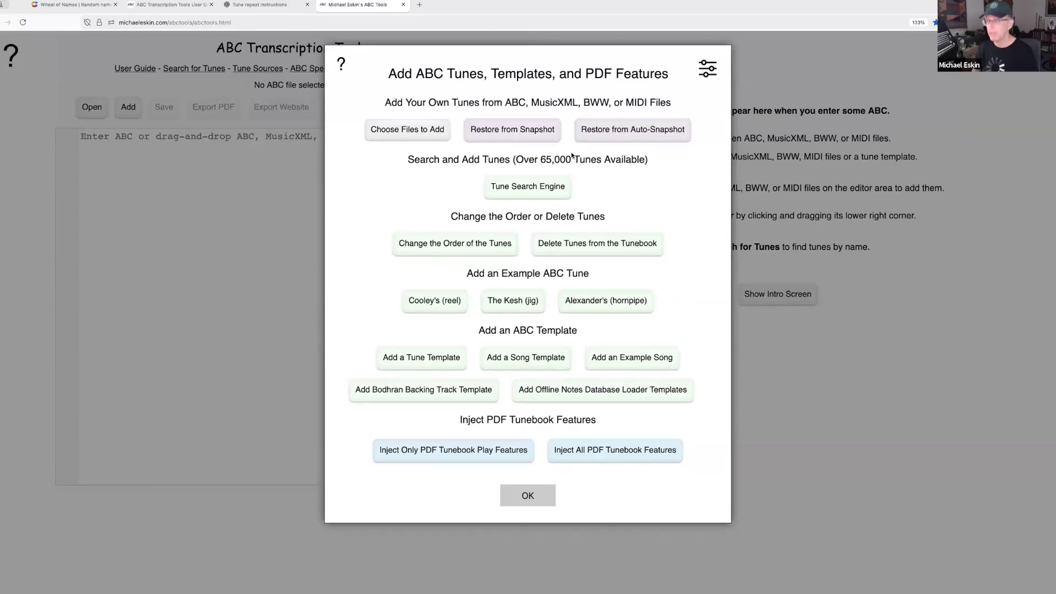
click(505, 130)
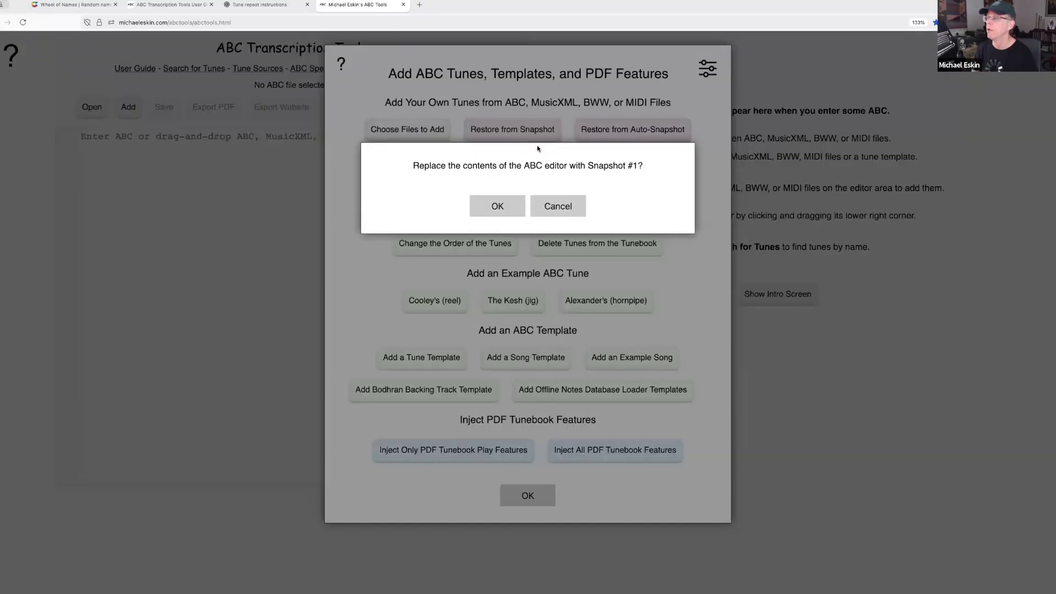
click(504, 205)
click(529, 494)
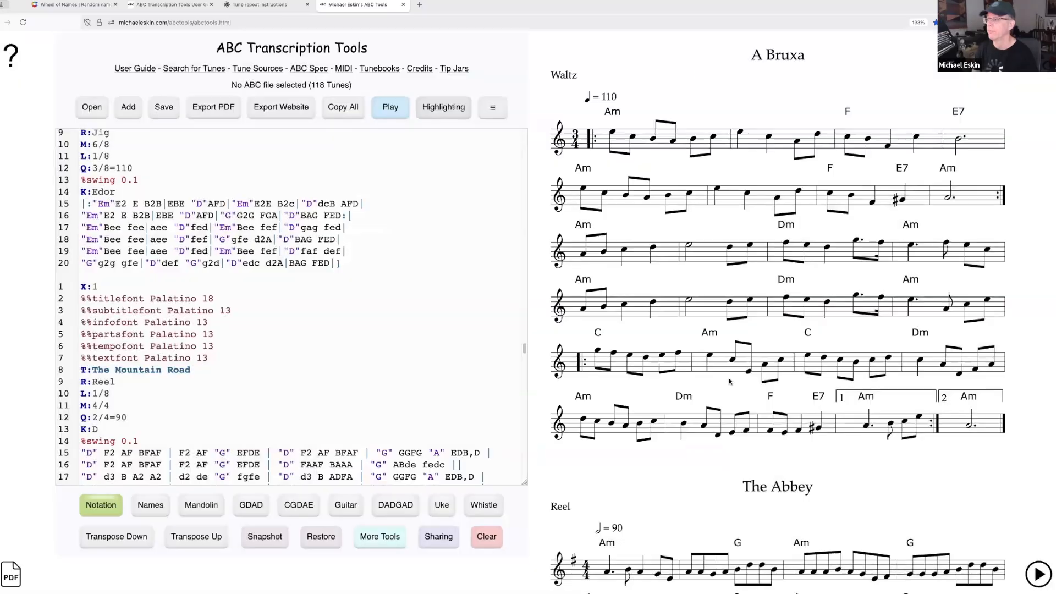
scroll(313, 363, up, 10)
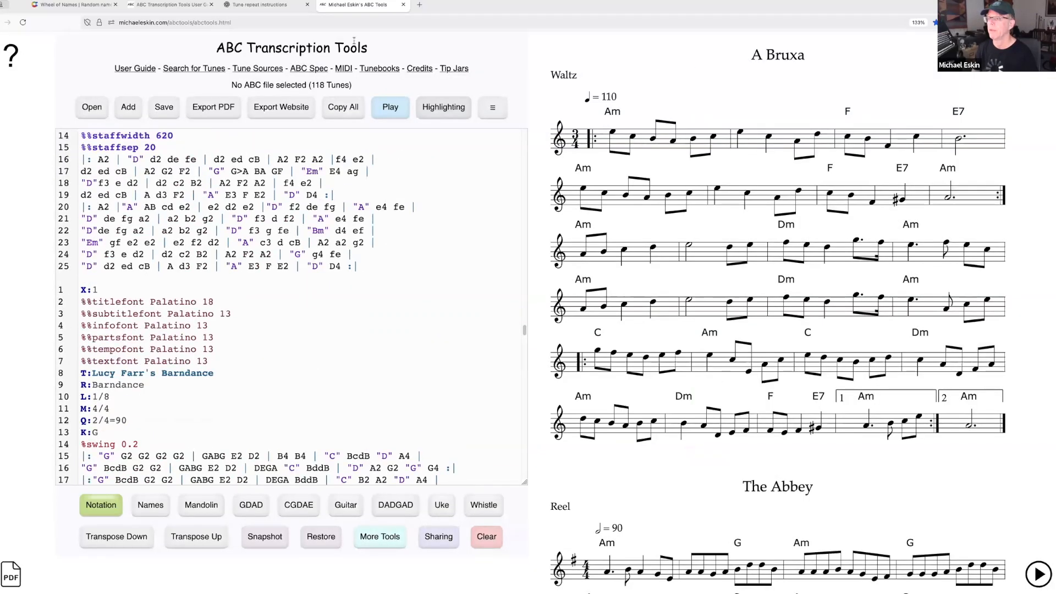
Step: Reload the page again, restore Snapshot #2 from the options for adding tunes, and view the beginning of its ABC text
click(23, 22)
click(134, 108)
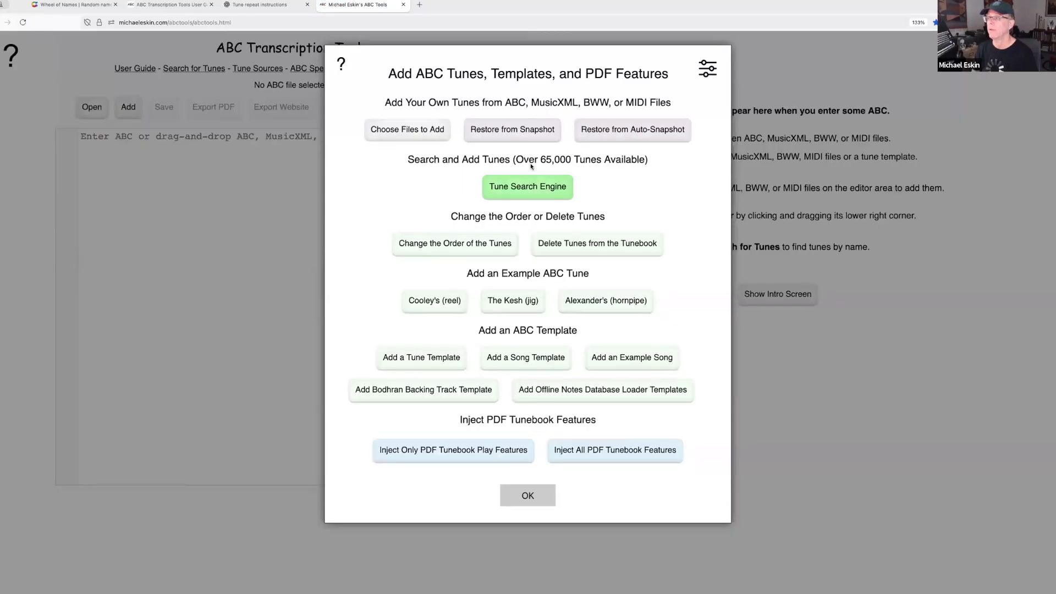
click(520, 133)
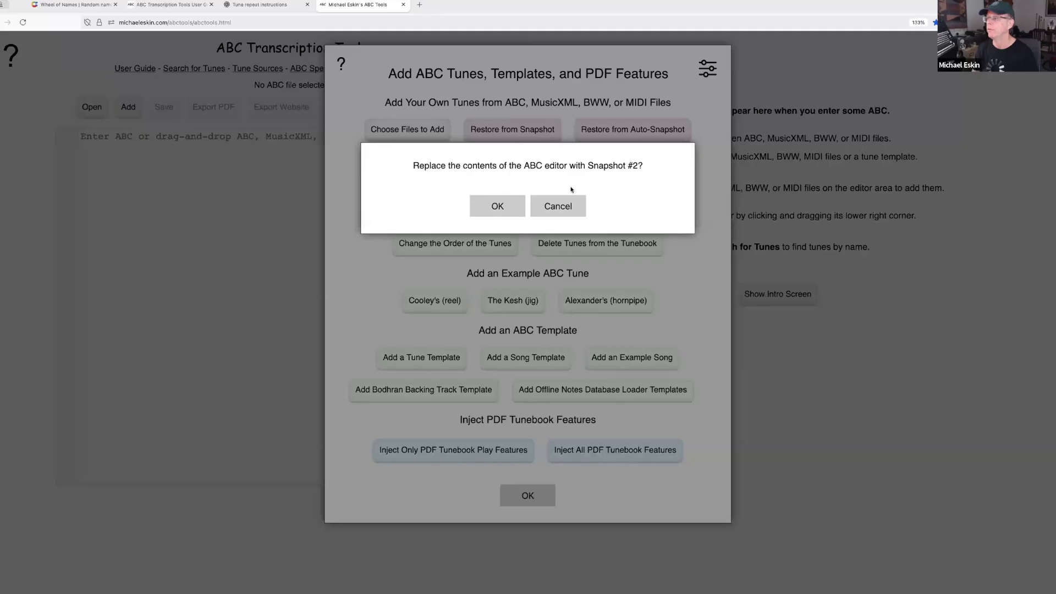
click(495, 209)
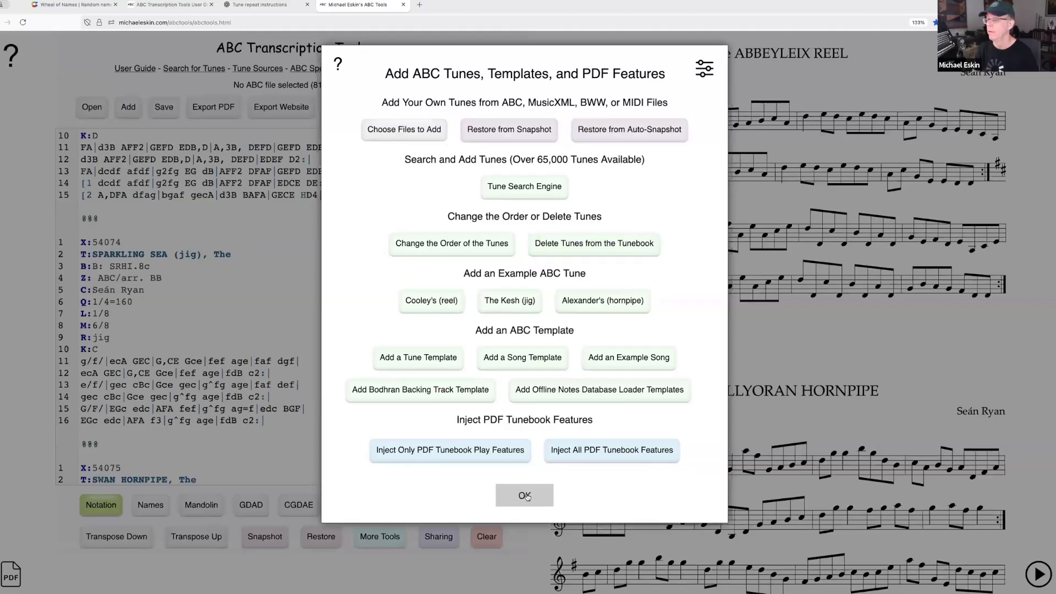
click(527, 495)
scroll(502, 414, up, 10)
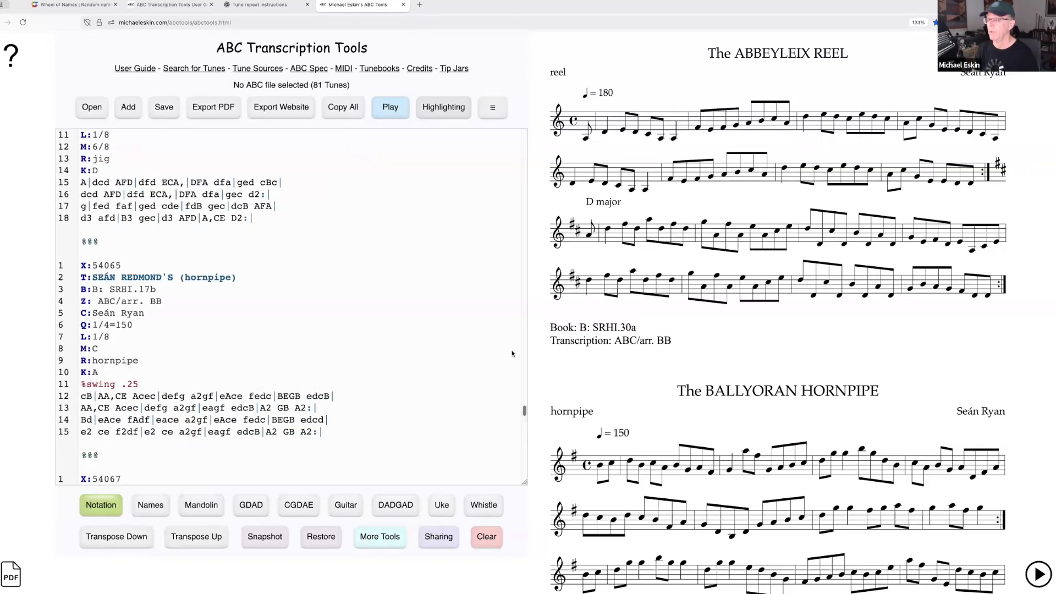
drag(525, 416, 496, 101)
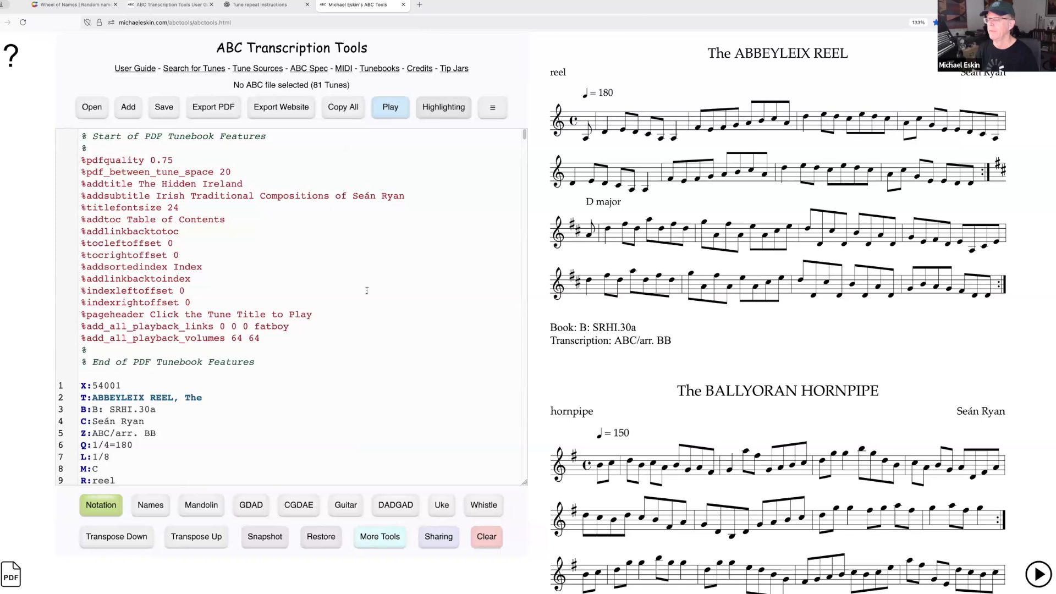
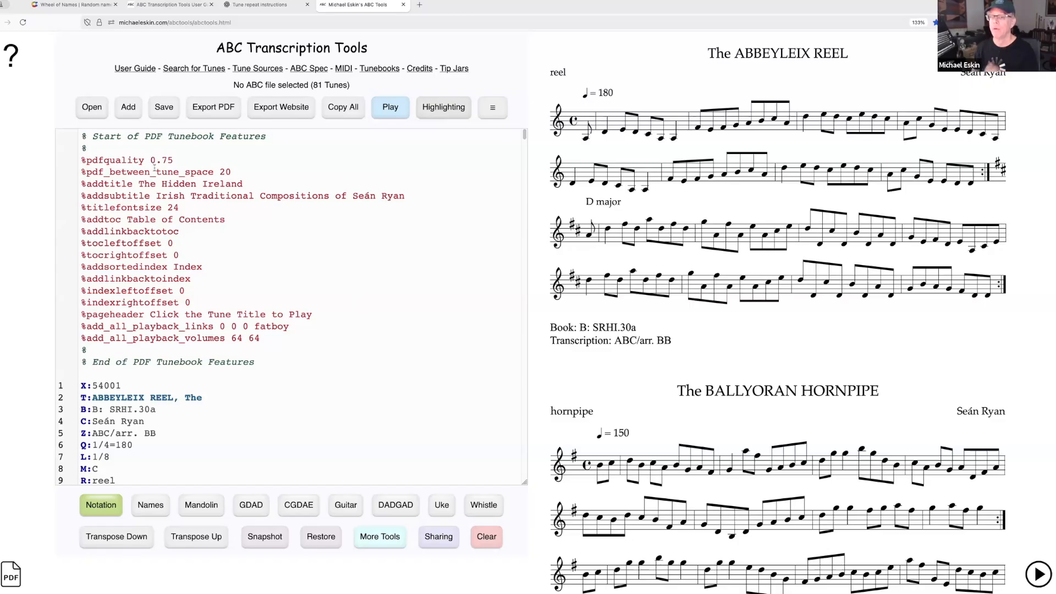
Step: Examine the Restore from Auto-Snapshot option for adding tunes and the setting that saves an Auto-Snapshot on browser tab close or reload
click(128, 107)
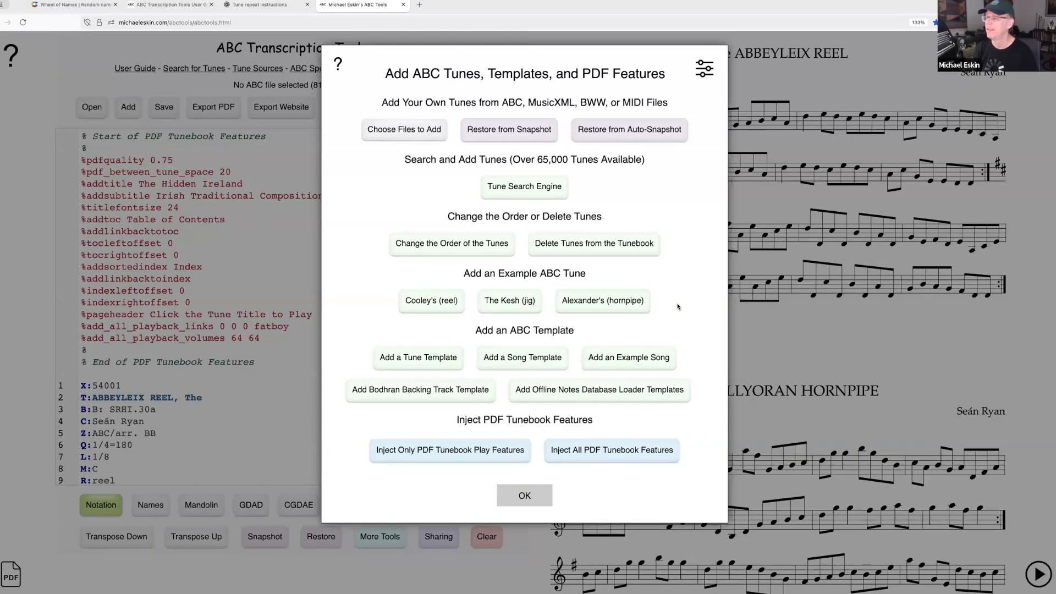
click(525, 496)
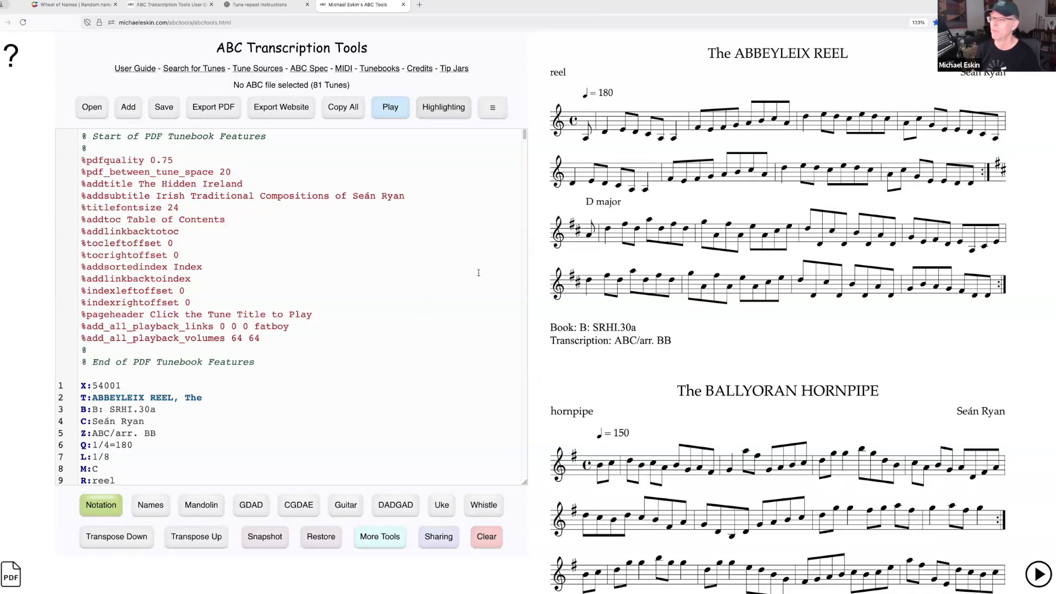
click(489, 109)
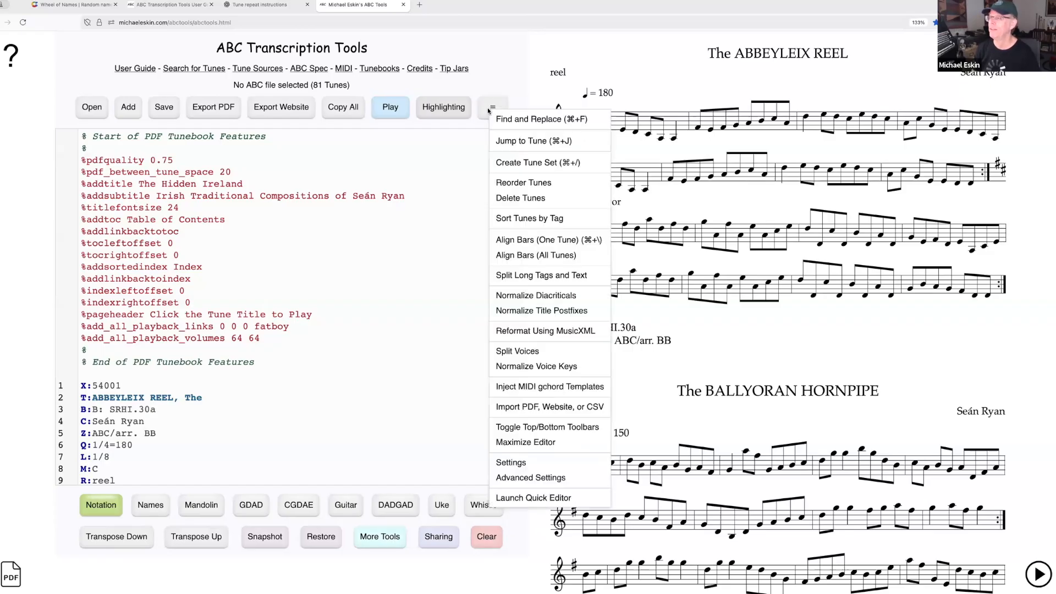
click(511, 462)
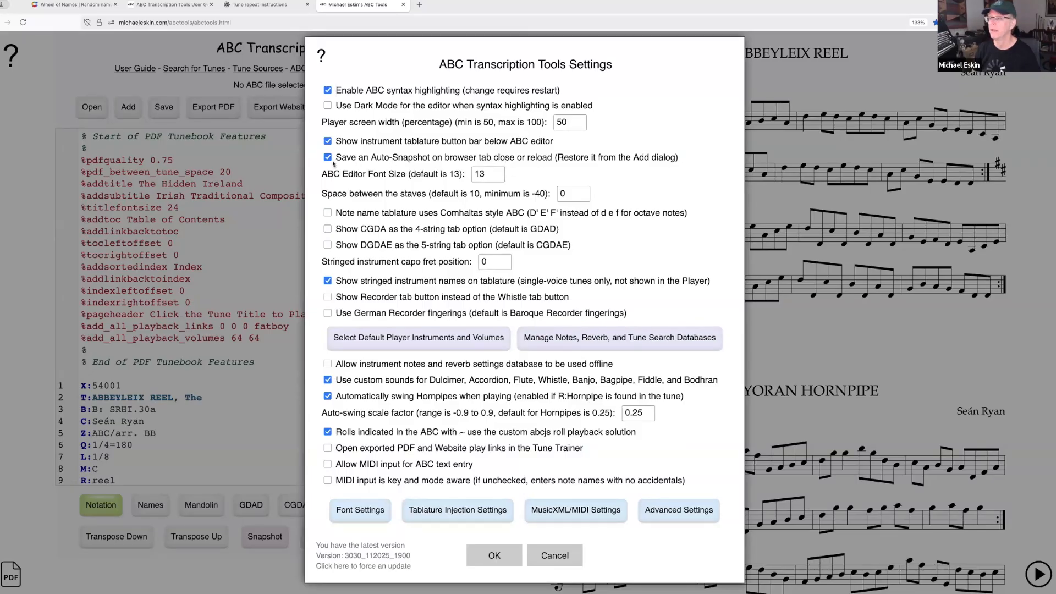
click(495, 556)
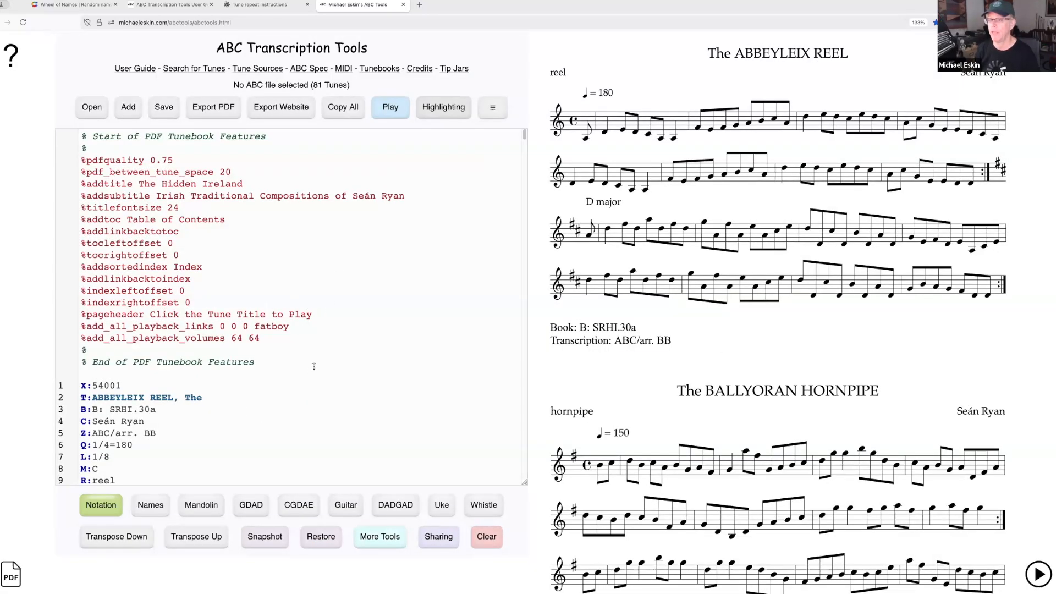
Step: Erase all the ABC, abandon the unsaved work and open 11-10-25_comhaltas_san_diego_tune_learning_tunebook_master.abc from the Tunebooks folder
click(486, 536)
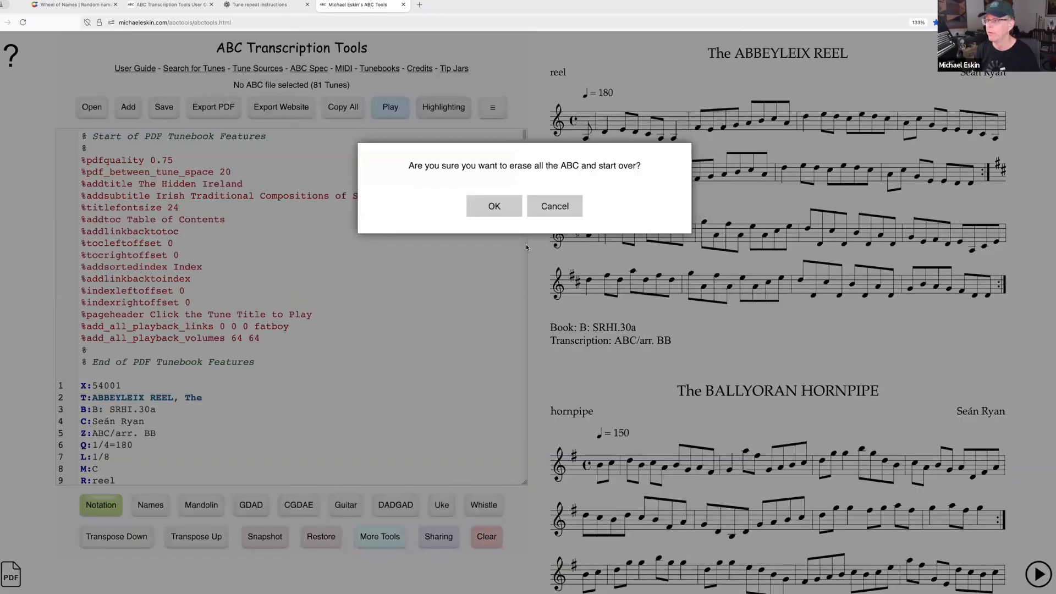
click(494, 206)
click(93, 107)
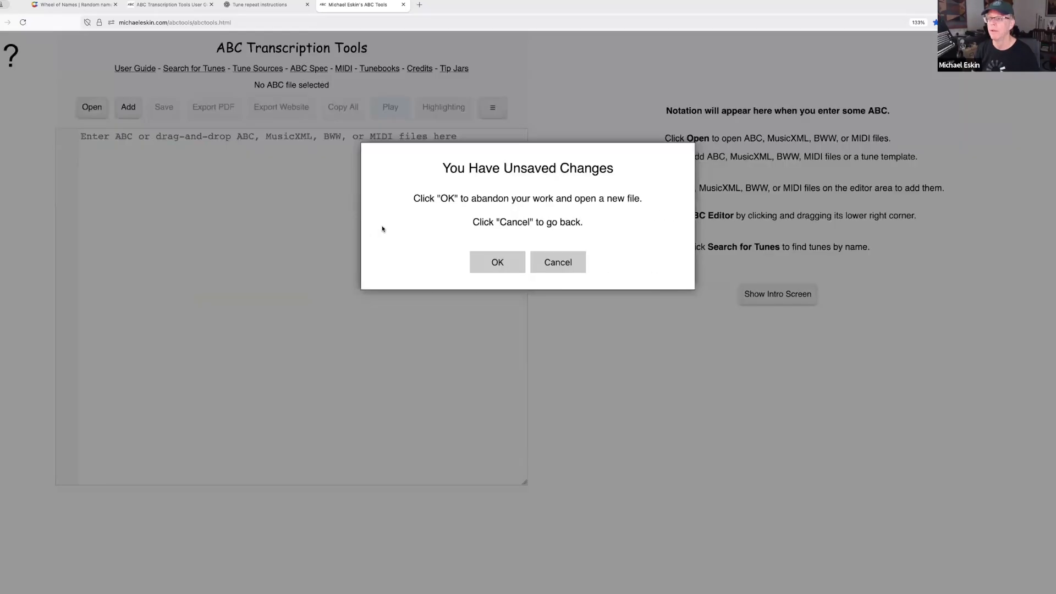
click(497, 262)
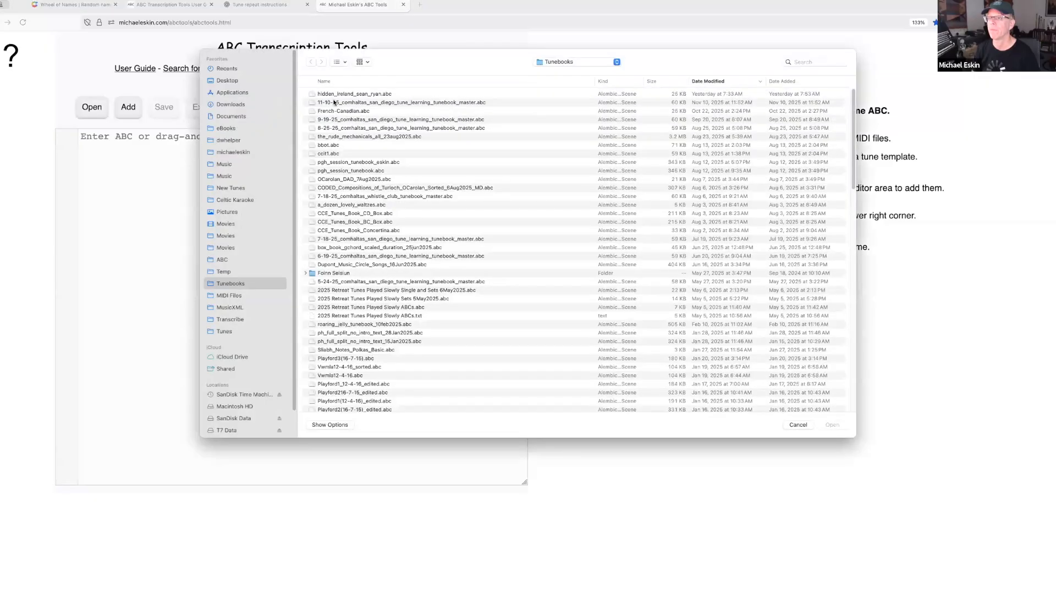
click(335, 103)
key(Return)
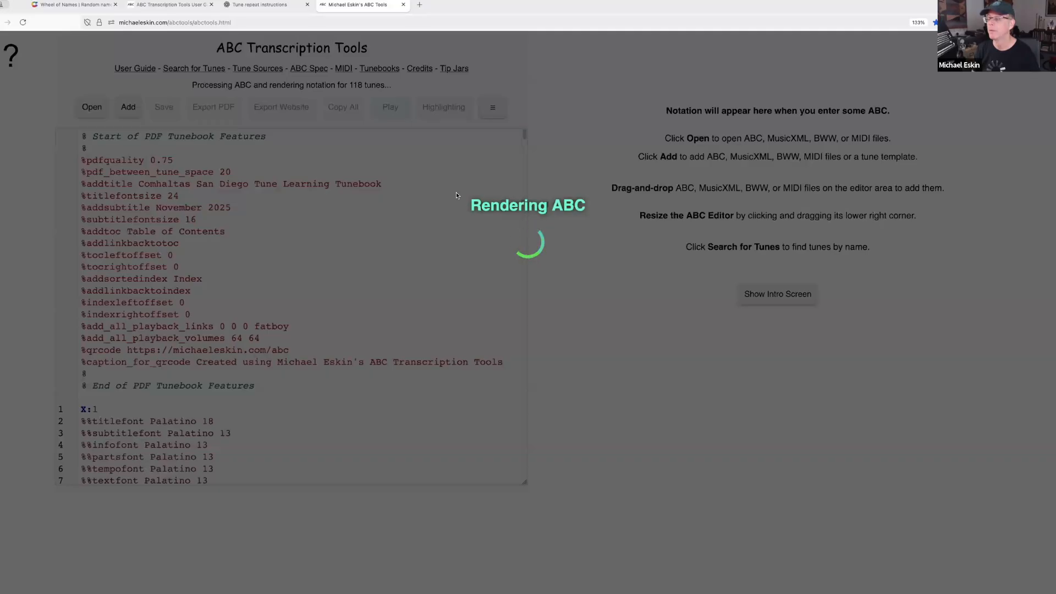
Step: Change the tunebook's %addtitle value to "Test" in the PDF tunebook features
scroll(249, 325, up, 15)
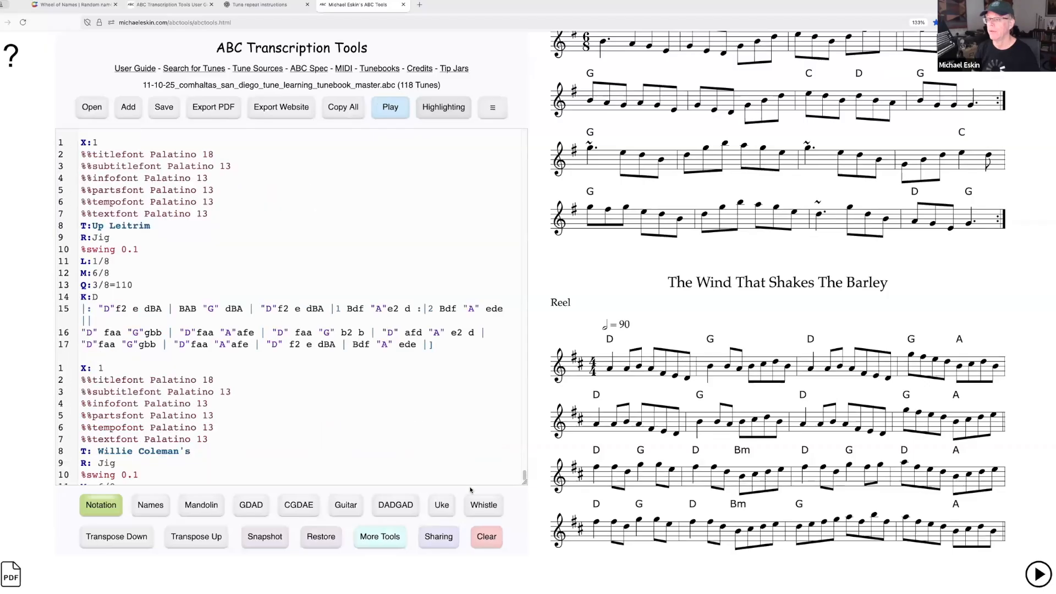
drag(517, 165, 489, 106)
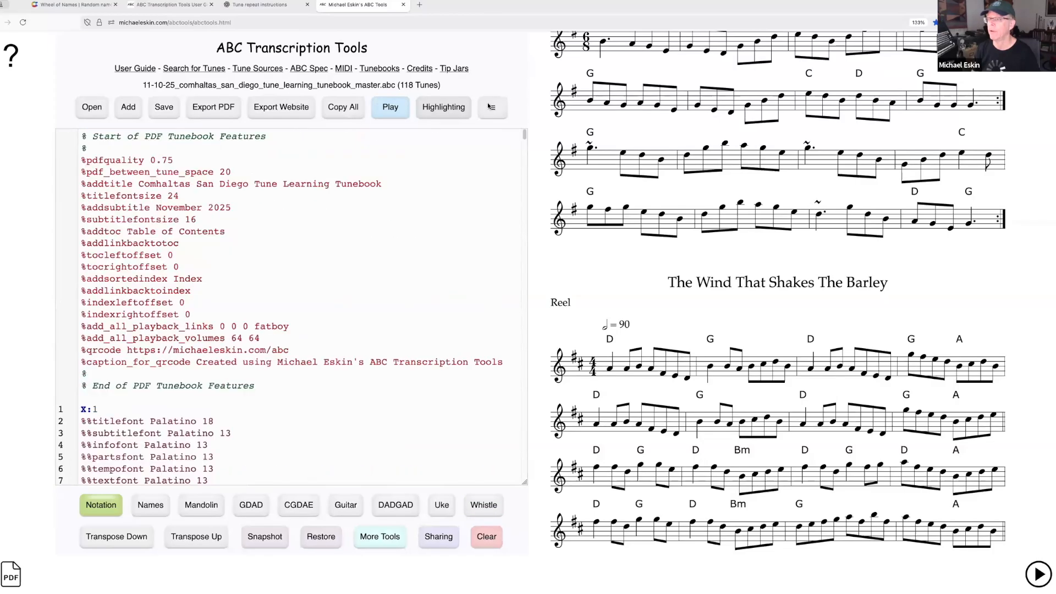
drag(398, 180, 138, 185)
text(Test)
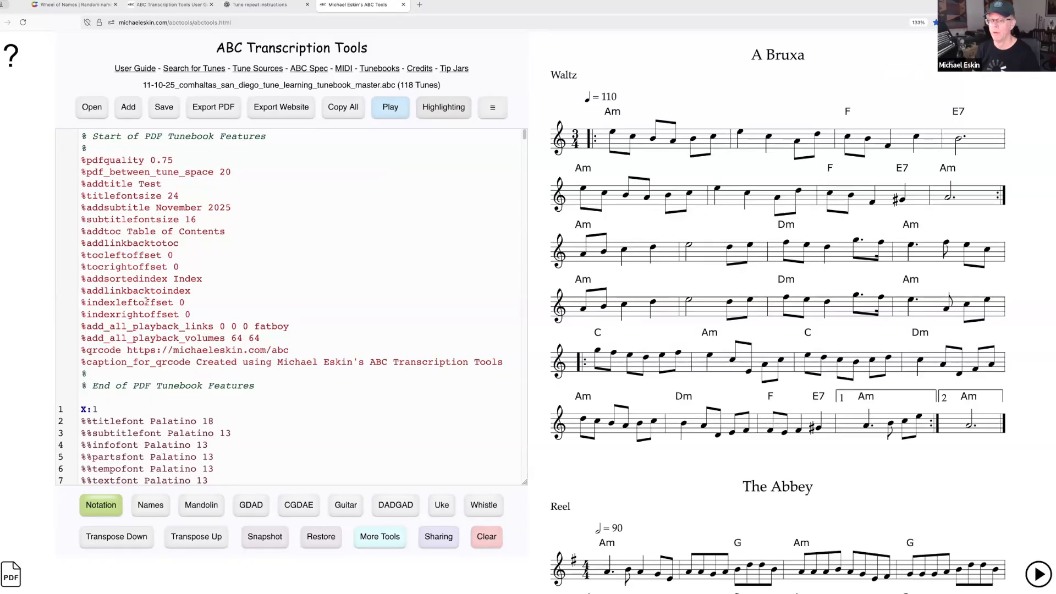
Step: Delete the whole tune The Abbey from the ABC text
scroll(175, 325, down, 10)
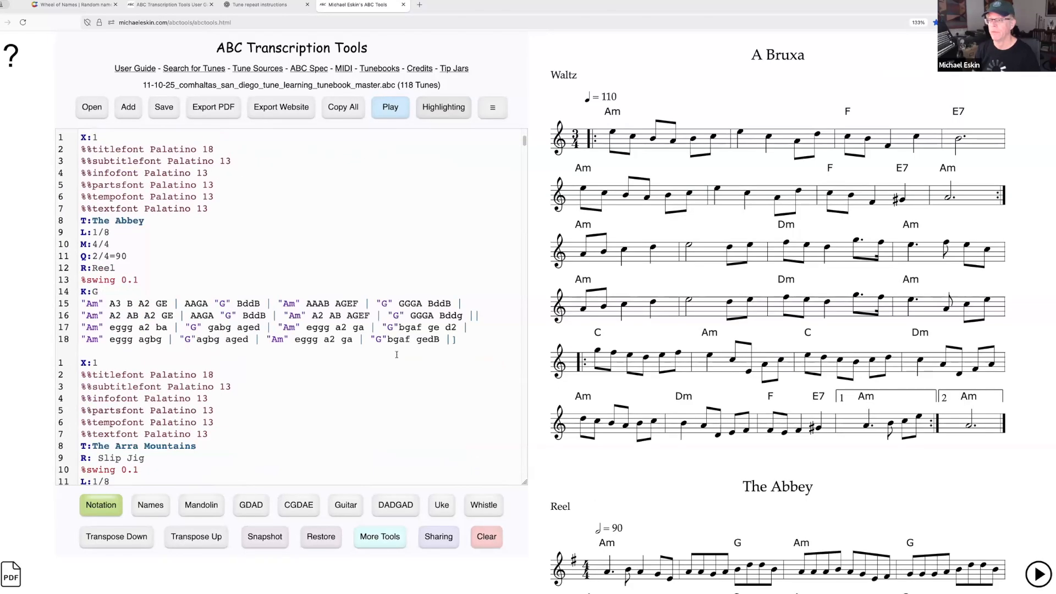
drag(459, 340, 69, 140)
key(BackSpace)
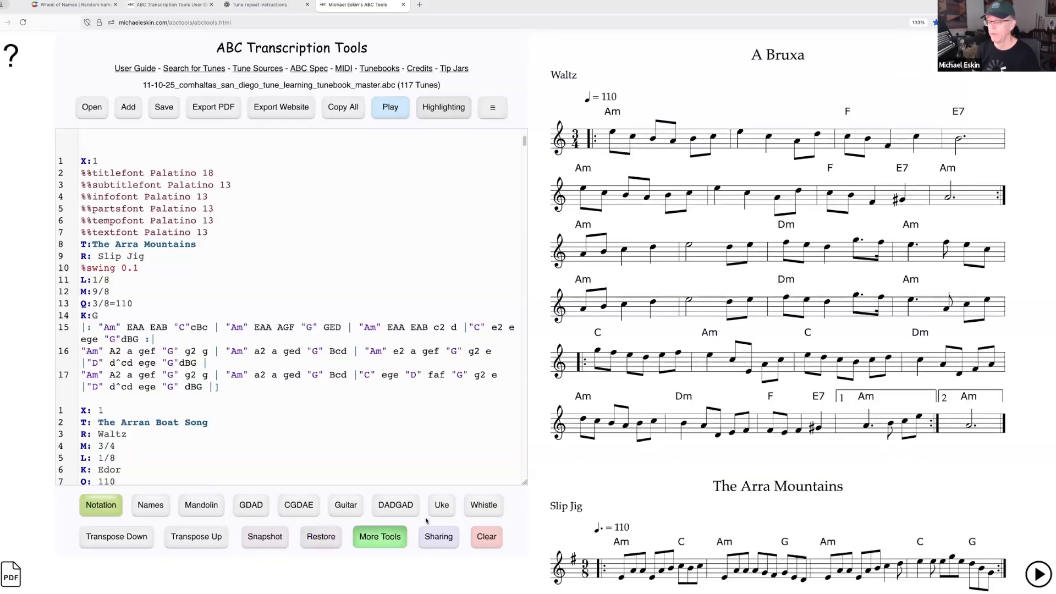
Step: Sort all the tunes in the tunebook by Meter (M:) and review the resulting tune order in the notation
click(380, 536)
click(569, 482)
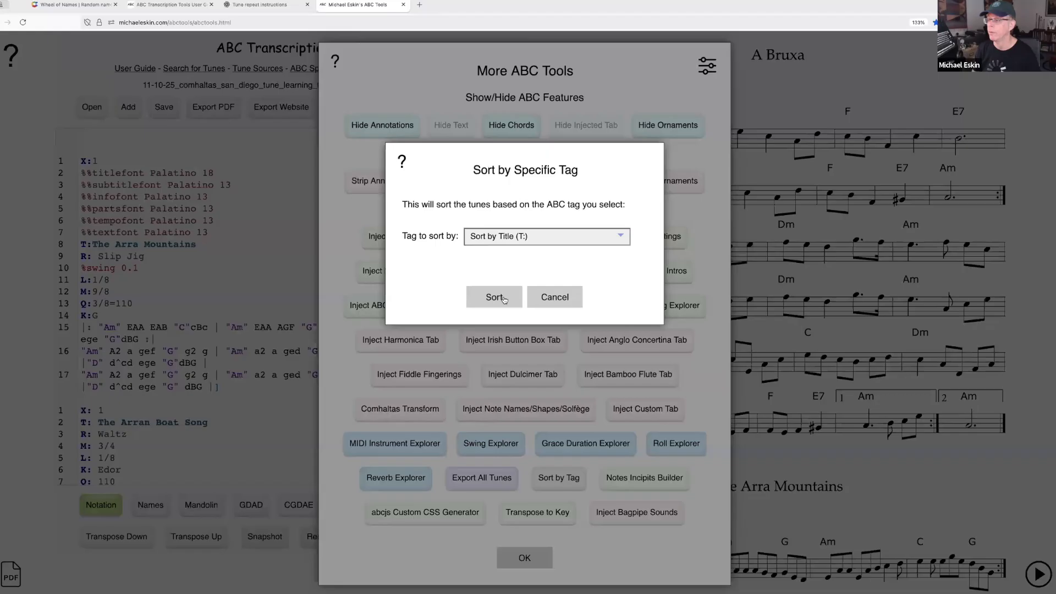
click(495, 237)
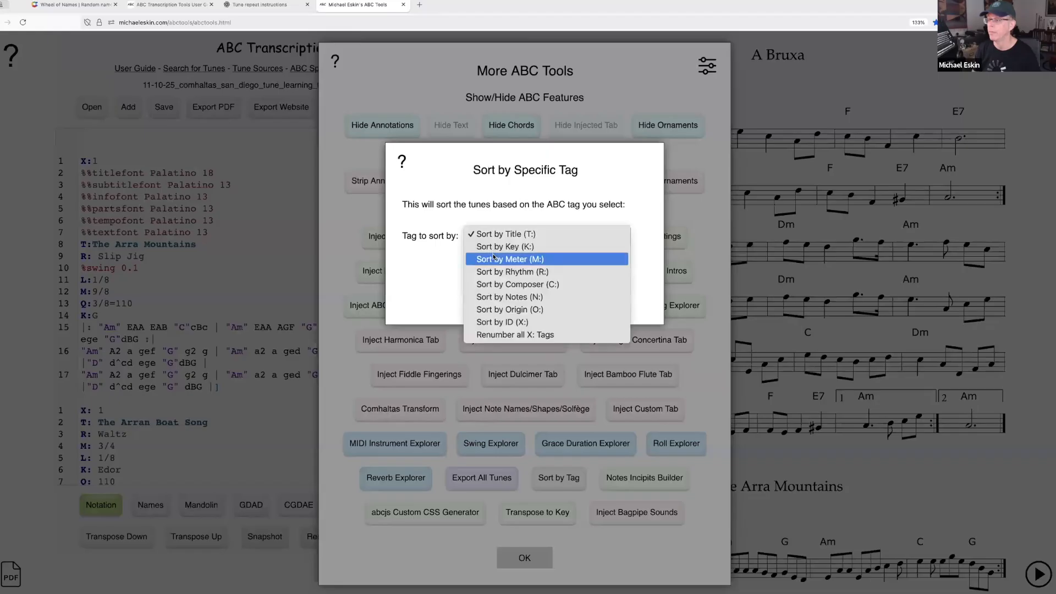
click(492, 293)
click(492, 293)
click(507, 260)
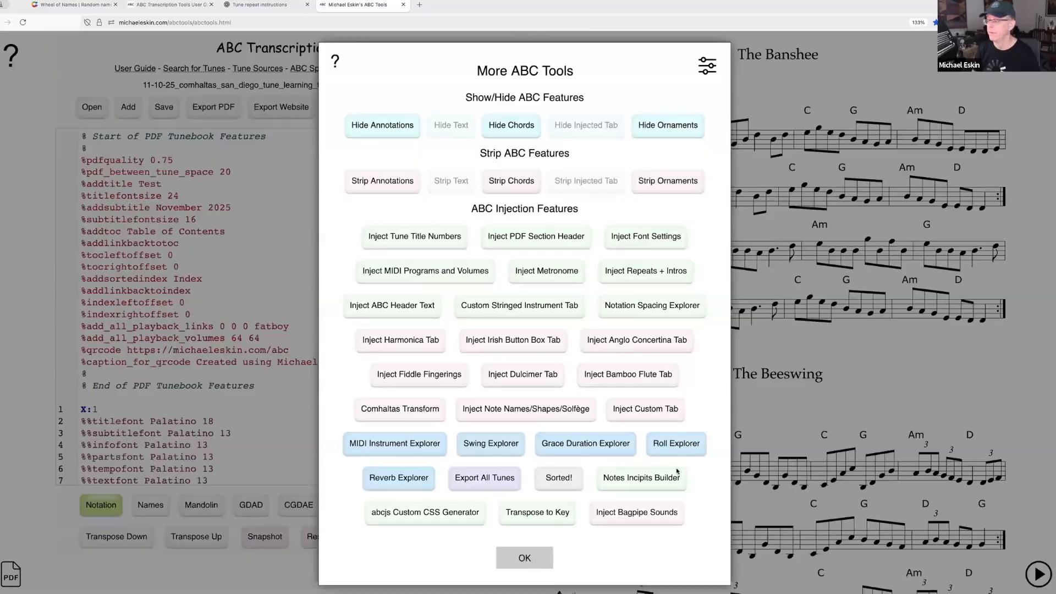
click(536, 561)
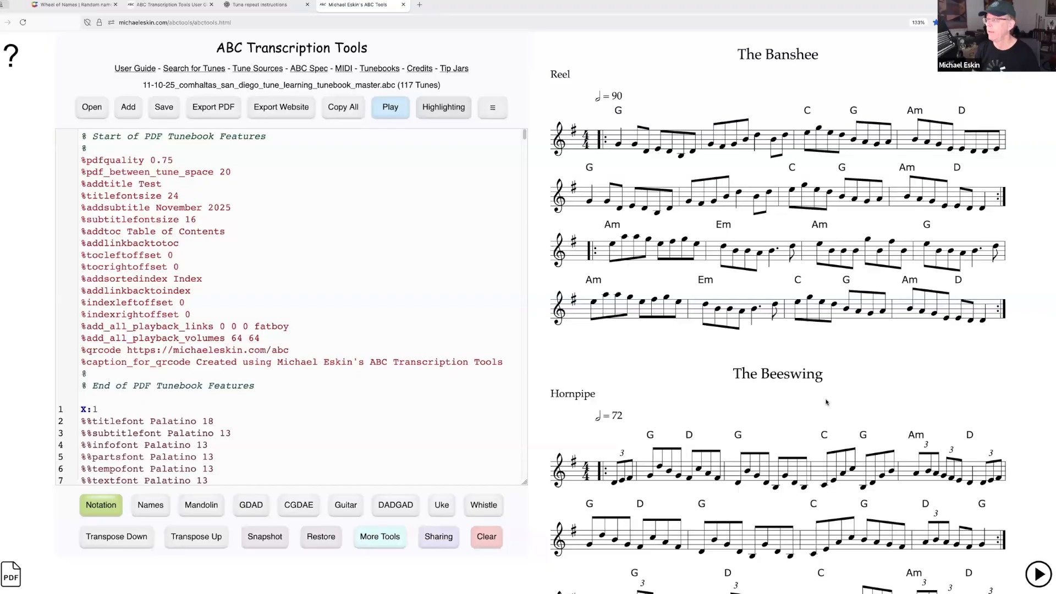
scroll(879, 370, down, 15)
scroll(862, 367, up, 8)
scroll(862, 367, up, 2)
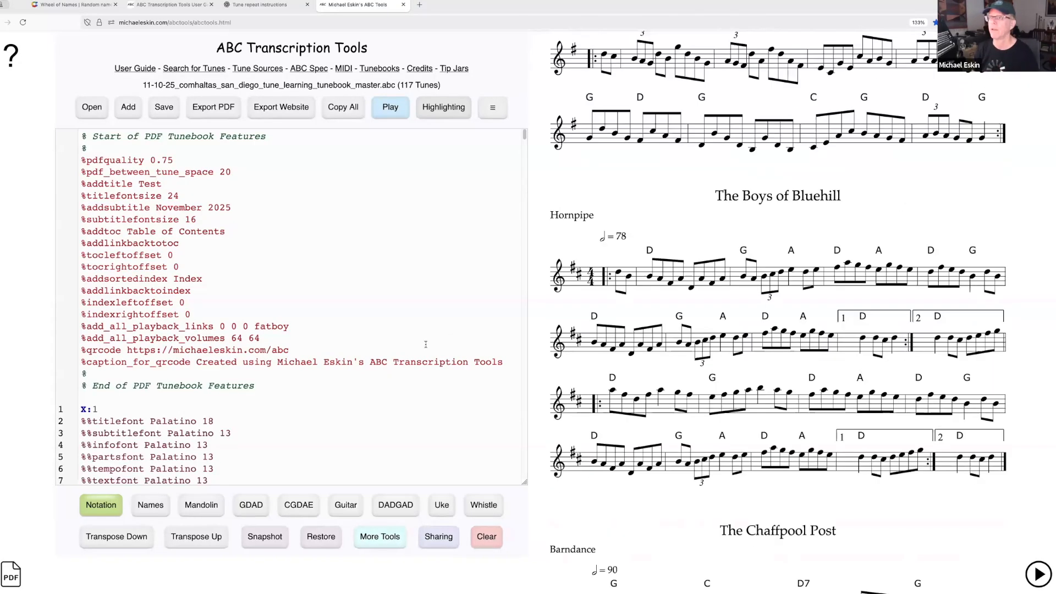
scroll(684, 345, up, 7)
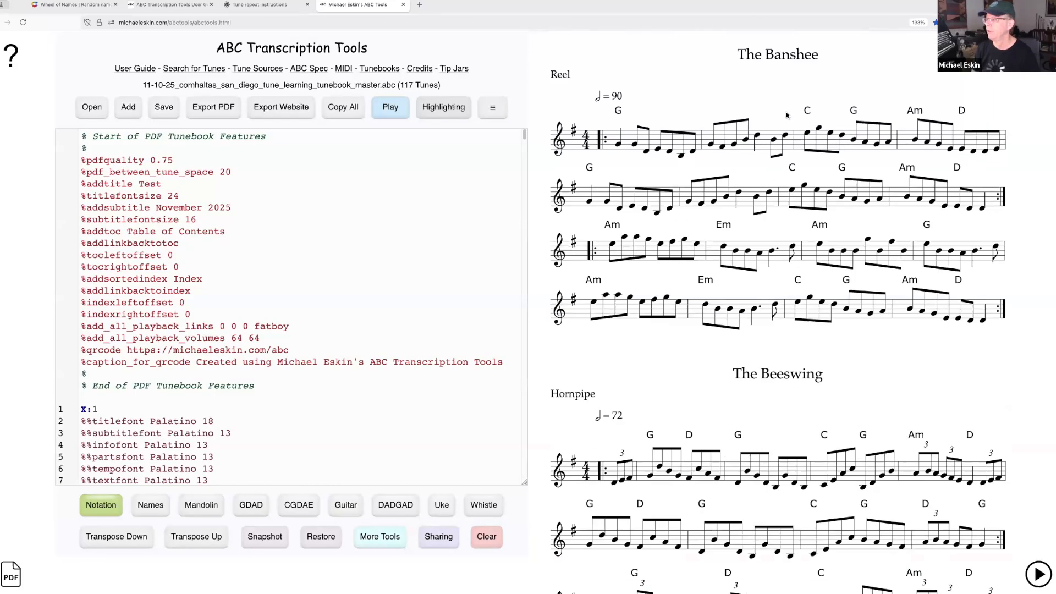
scroll(838, 342, down, 6)
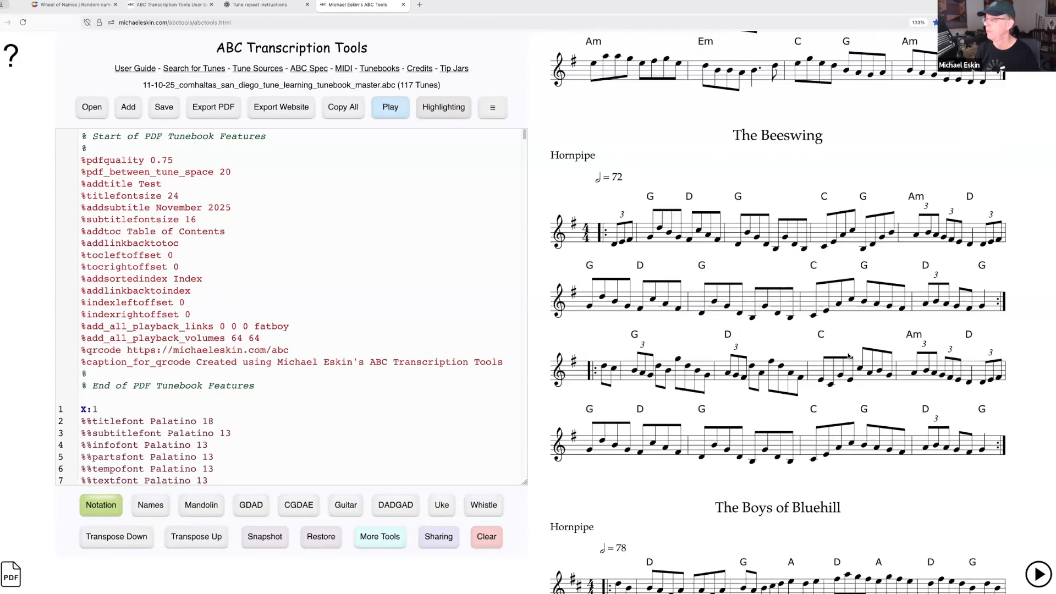
scroll(851, 354, up, 6)
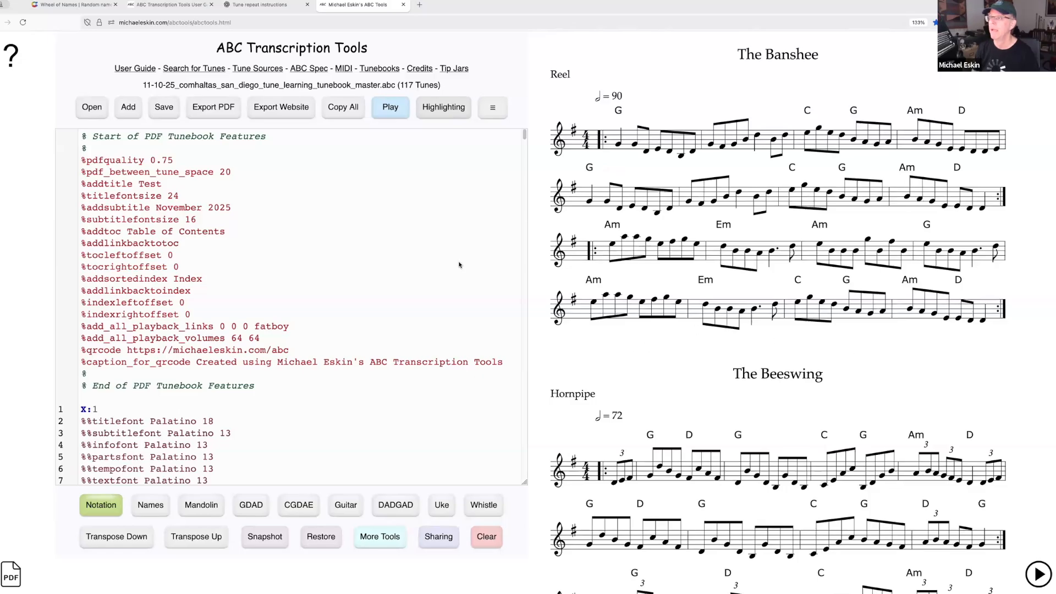
Step: Close the browser tab holding the edited tunebook and reopen Michael Eskin's ABC Tools in a new tab
click(401, 5)
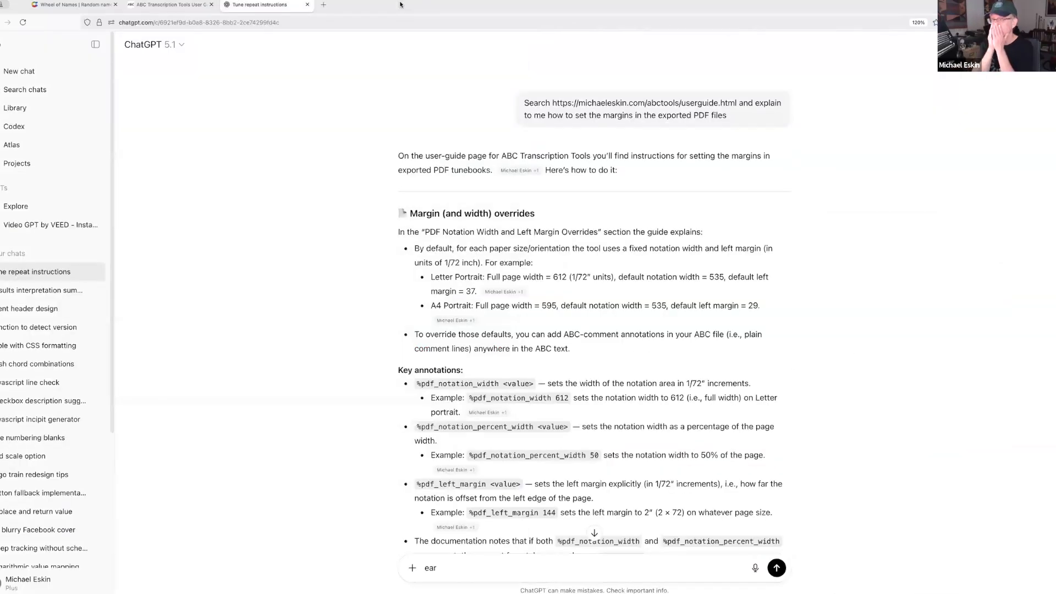
click(324, 5)
click(322, 17)
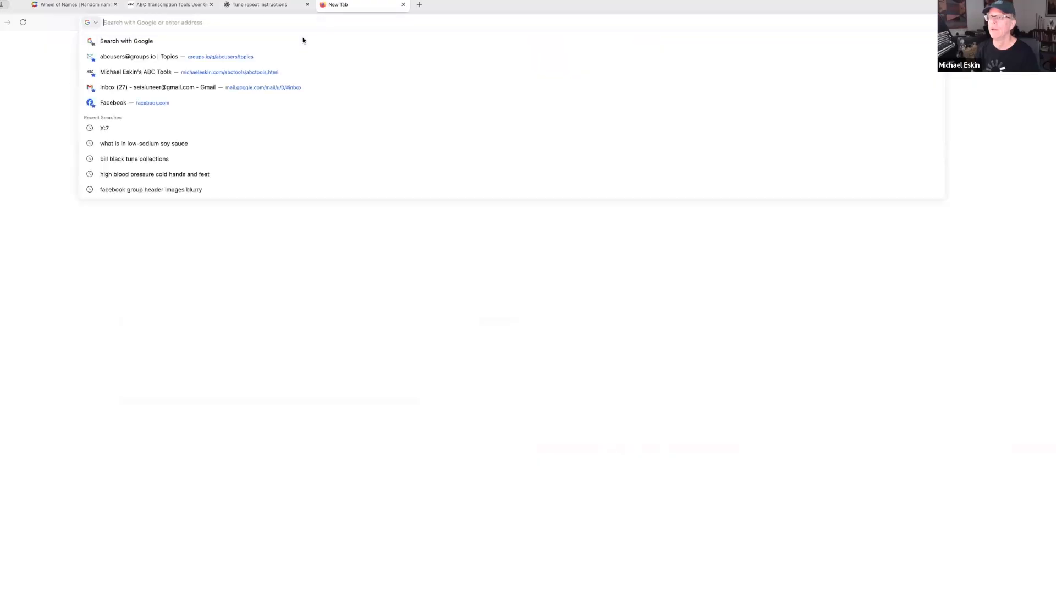
click(263, 76)
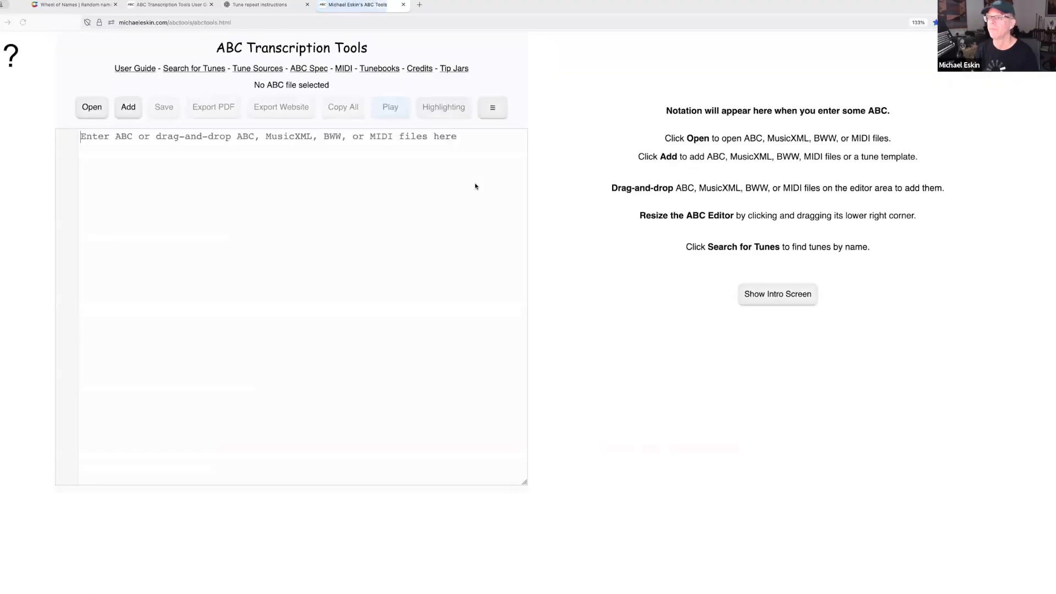
Step: Replace the contents of the empty ABC editor with the Auto-Snapshot and look through the recovered tunes
click(128, 108)
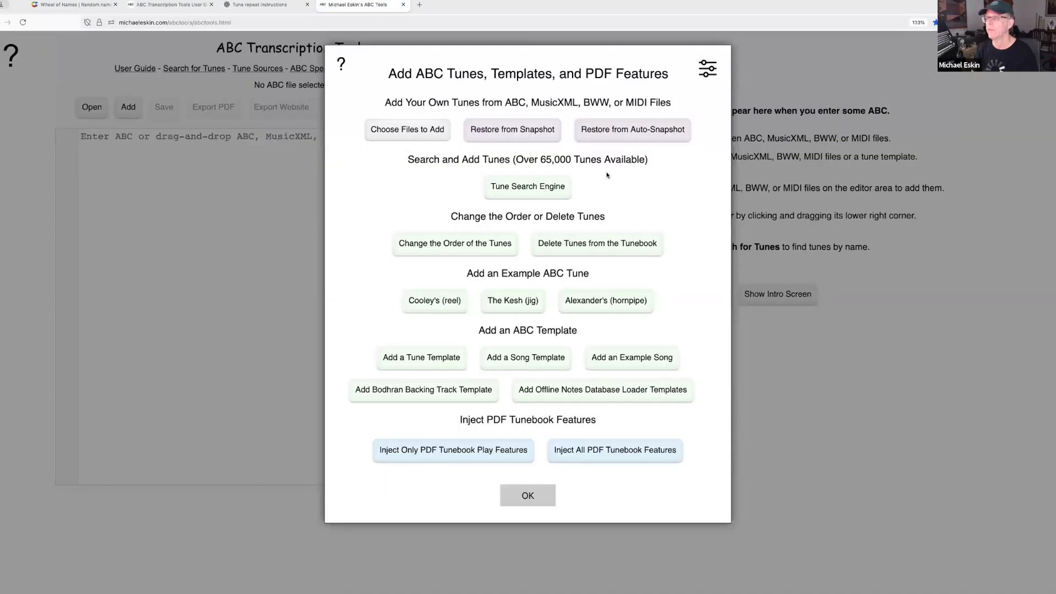
click(638, 134)
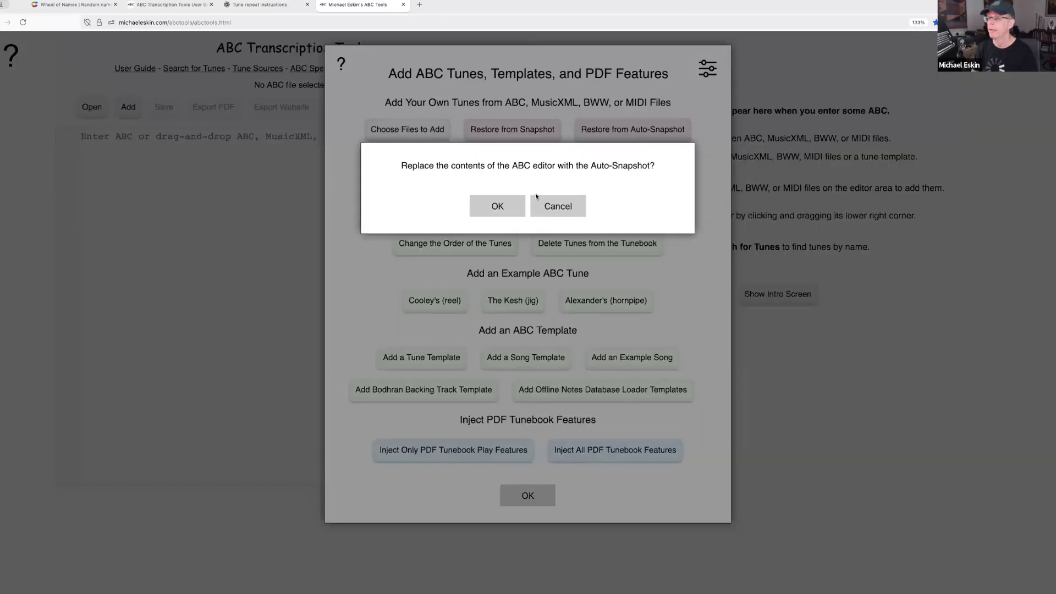
click(502, 207)
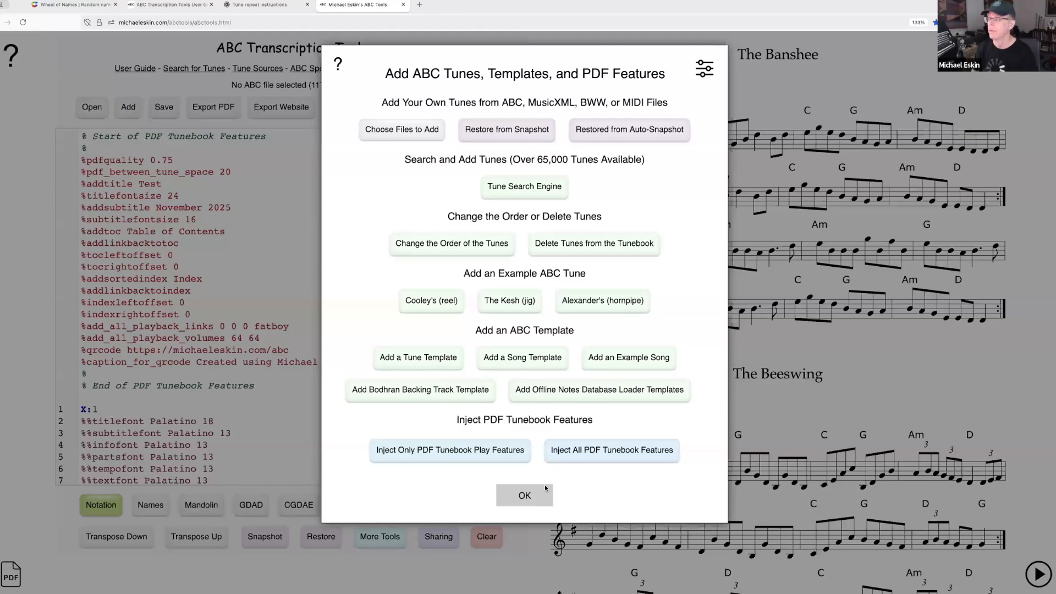
click(897, 322)
scroll(882, 332, down, 15)
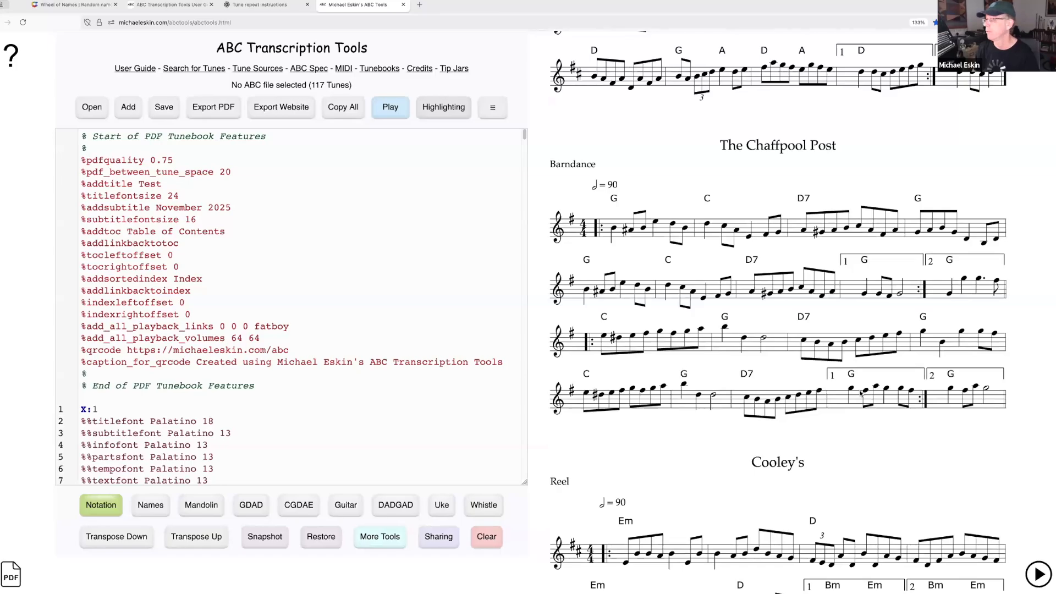
scroll(860, 393, up, 15)
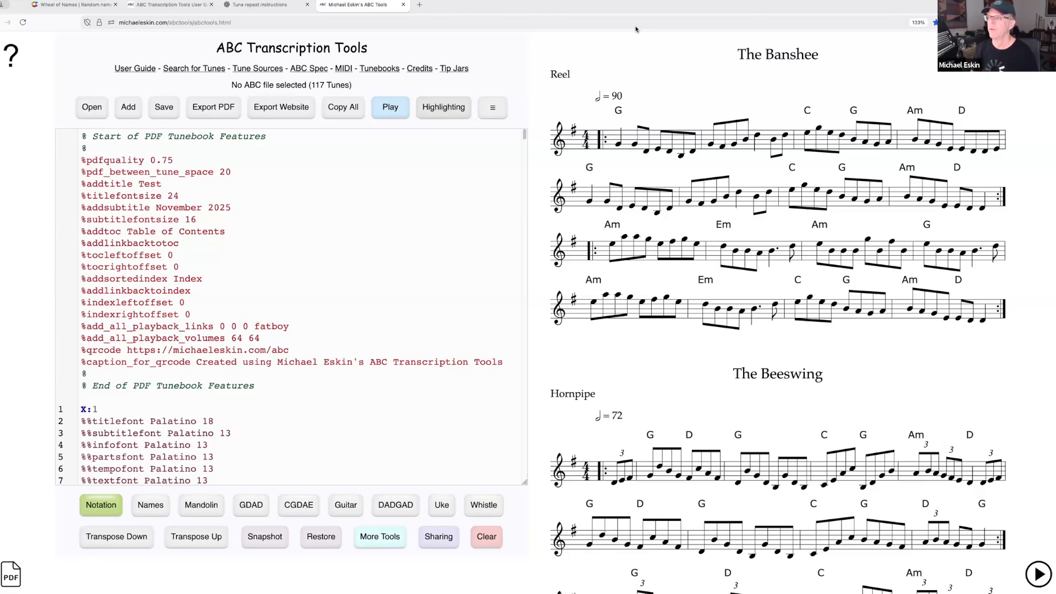
Step: Examine the snapshot restore options for adding tunes and the Notes Incipits Builder's settings and advice, without building anything
click(129, 106)
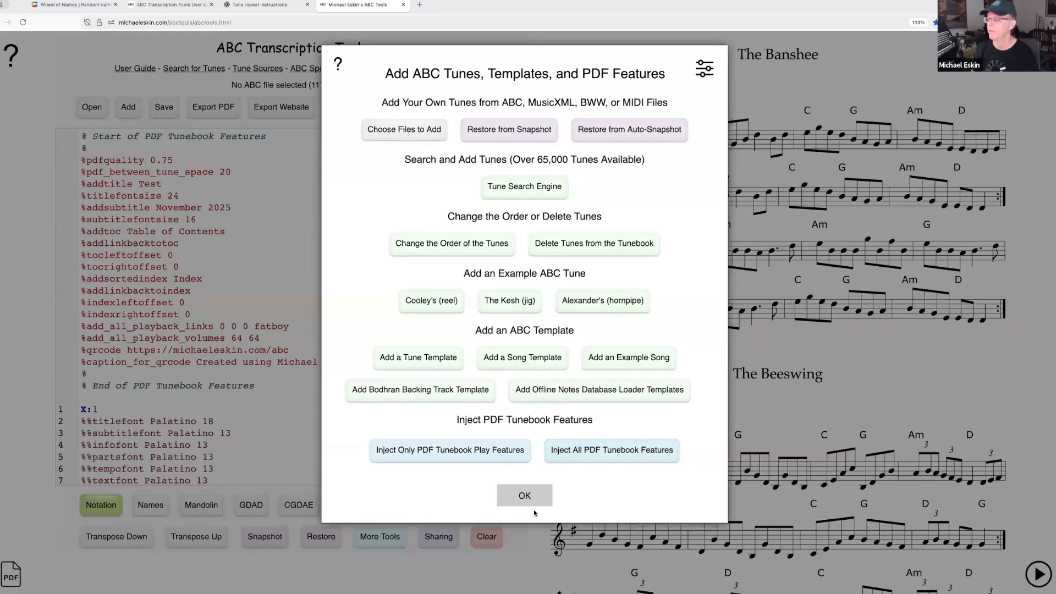
click(540, 490)
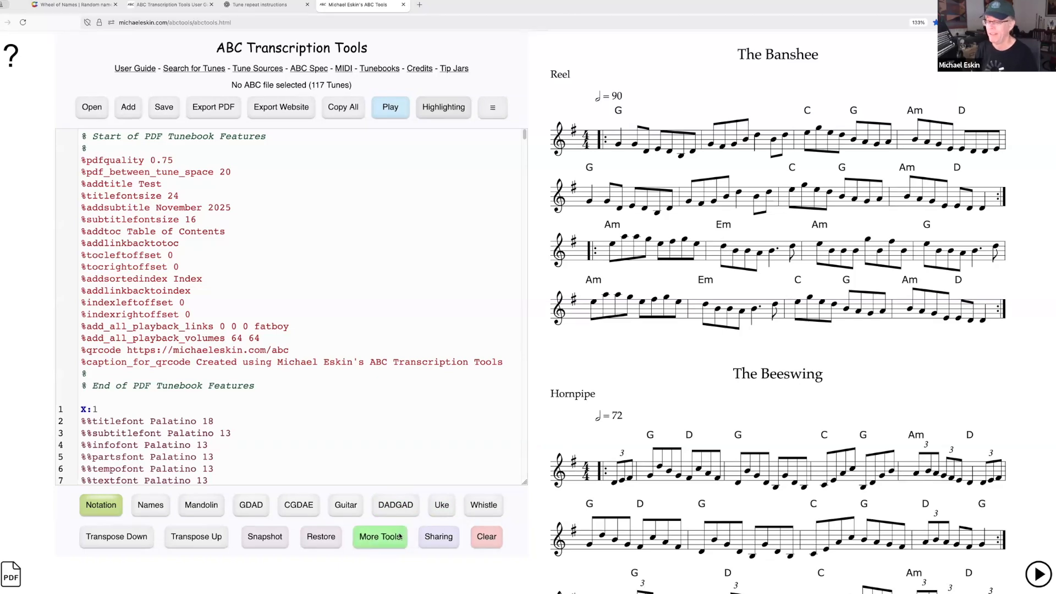
click(380, 536)
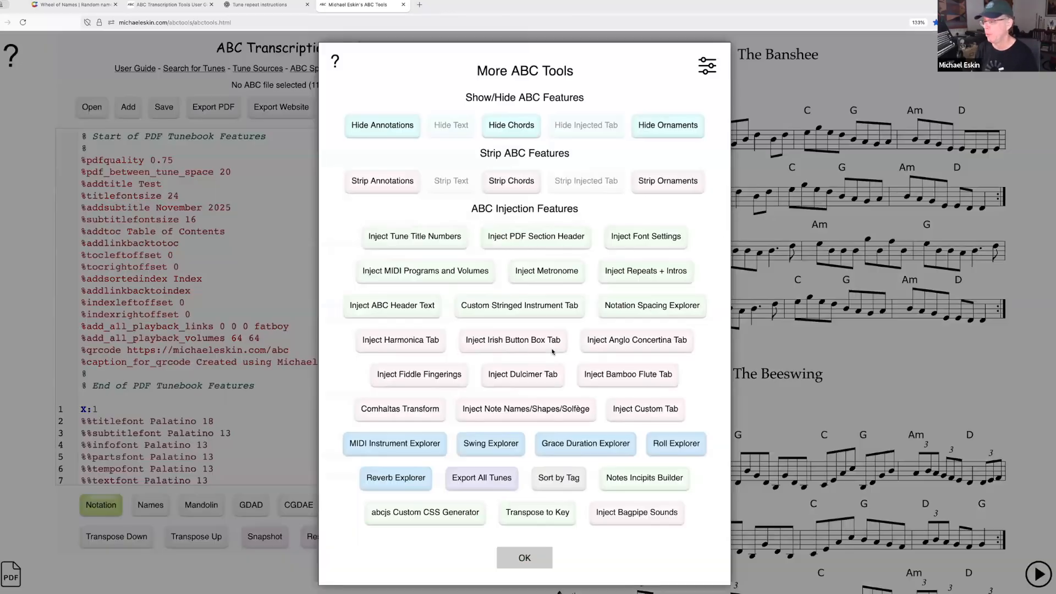
click(658, 480)
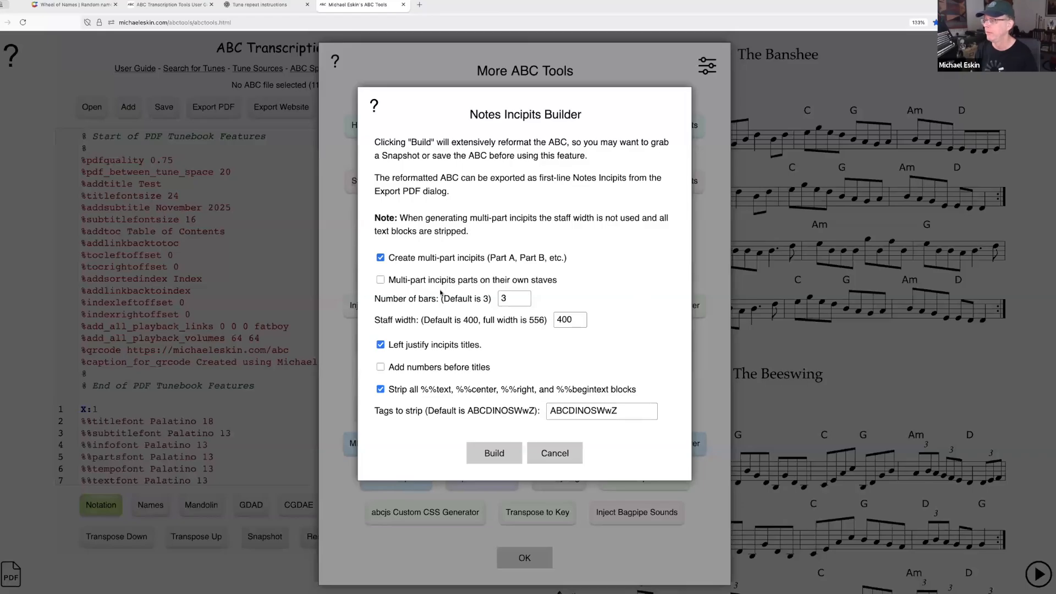
click(561, 447)
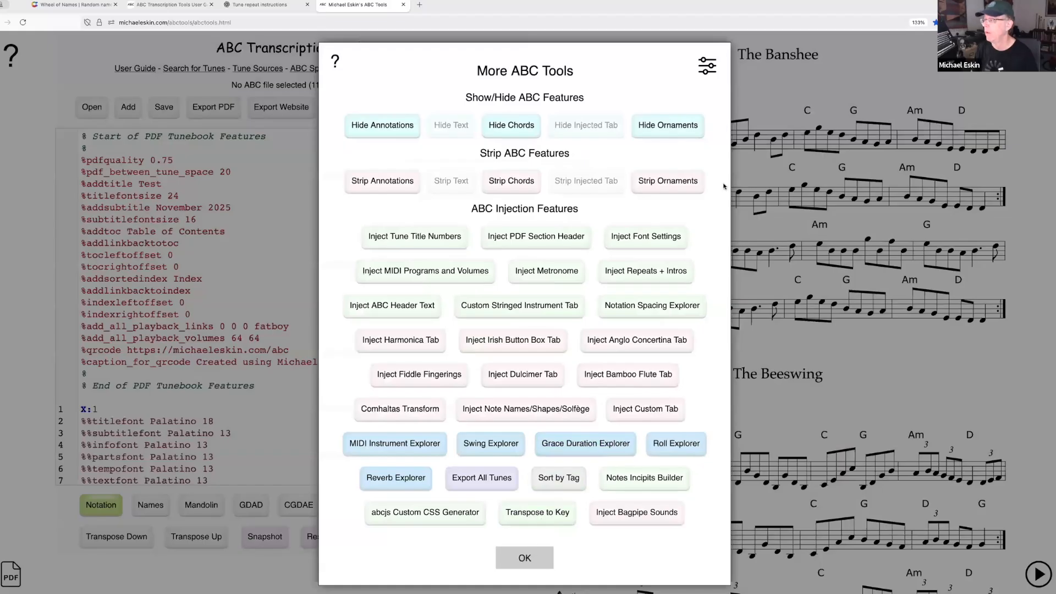
click(532, 557)
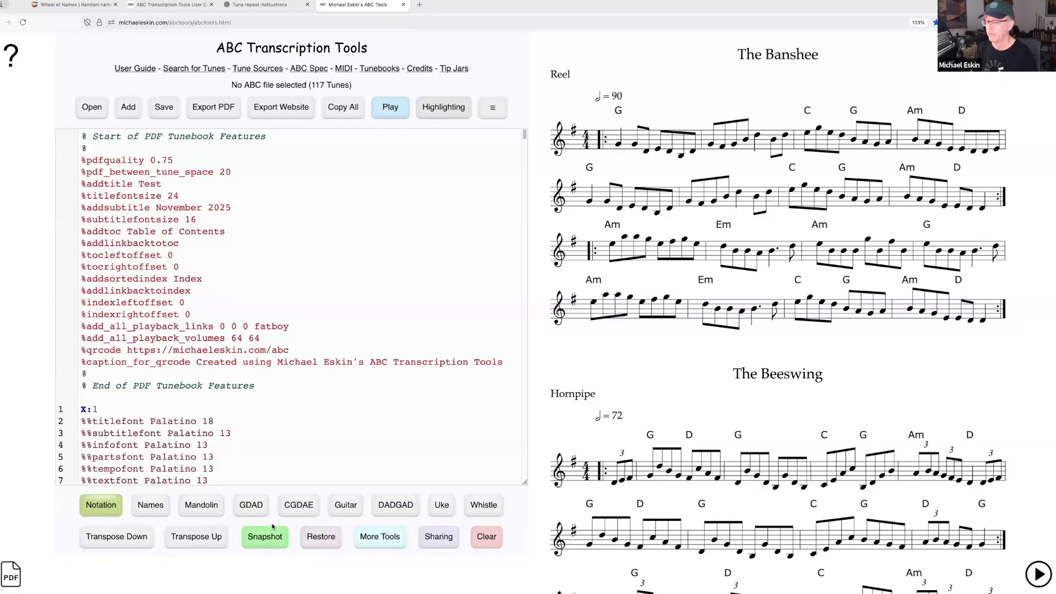
Step: Take a snapshot of the ABC, then build multi-part notes incipits with 3 bars, left-justified titles and text blocks stripped
click(264, 538)
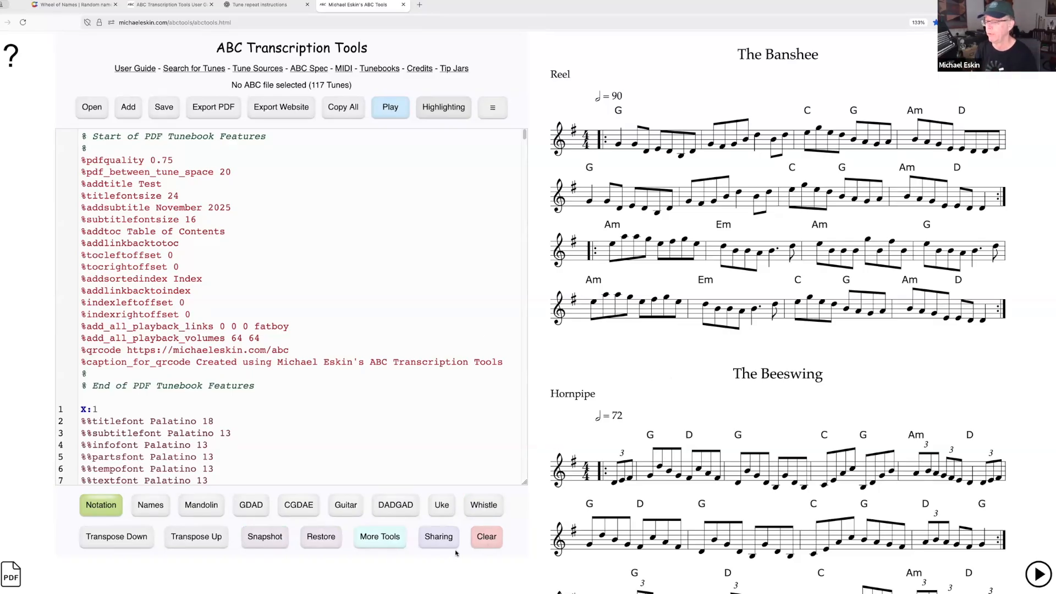
click(379, 536)
click(651, 477)
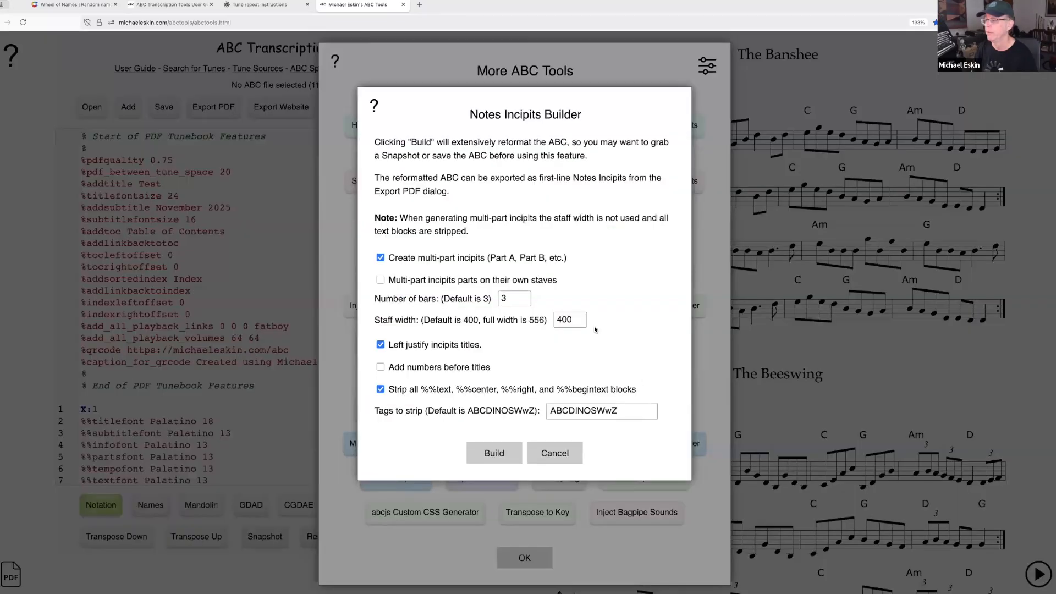
click(502, 451)
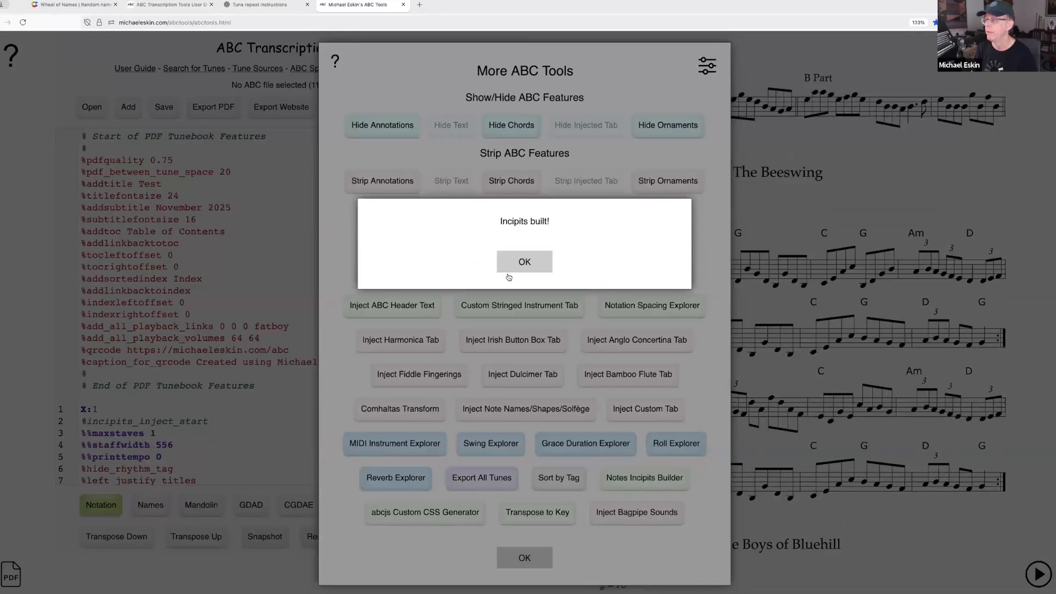
click(521, 263)
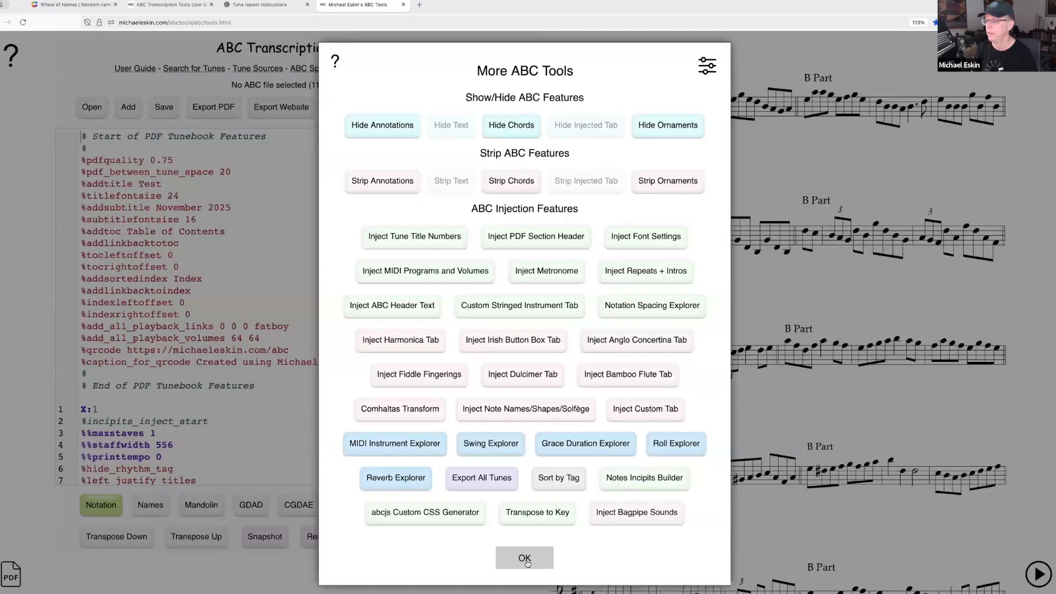
click(525, 557)
Step: Review the incipits in the ABC text and notation, then replace the editor contents with Snapshot #1
scroll(244, 312, down, 5)
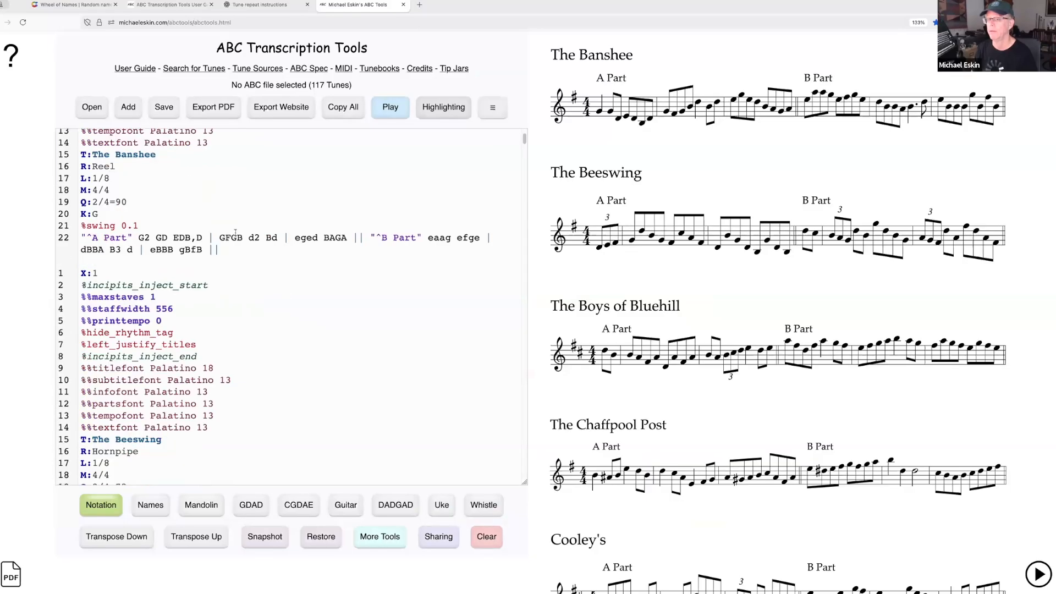
scroll(236, 234, up, 1)
scroll(783, 377, down, 10)
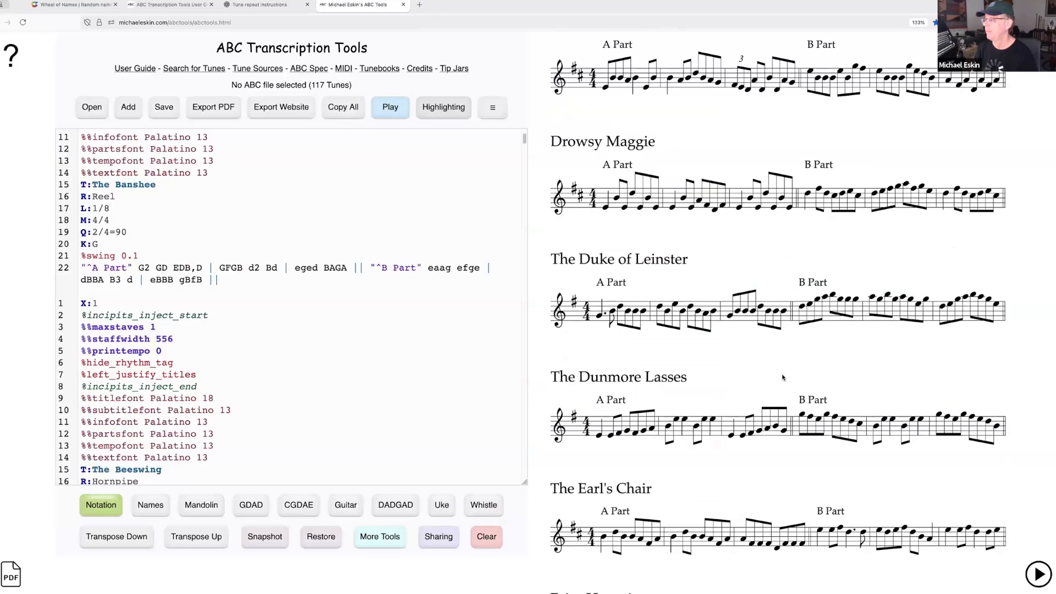
scroll(783, 377, up, 10)
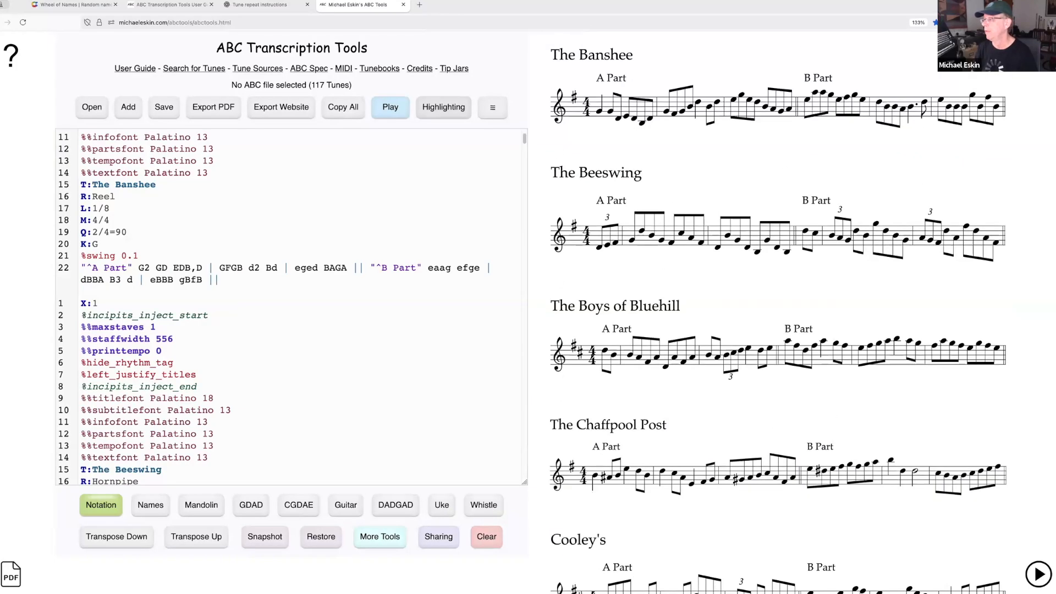
click(327, 536)
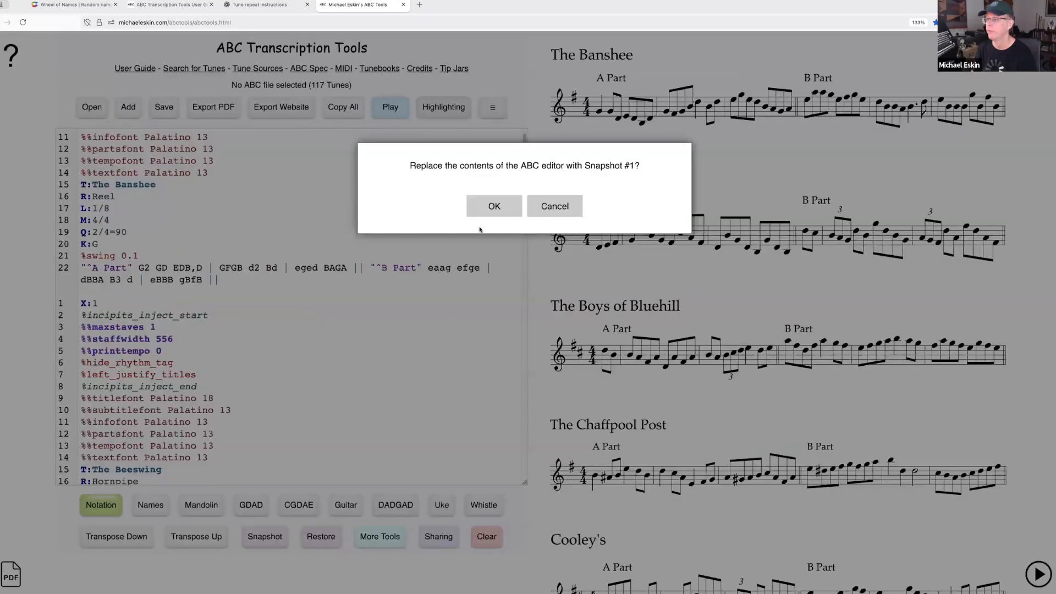
click(492, 209)
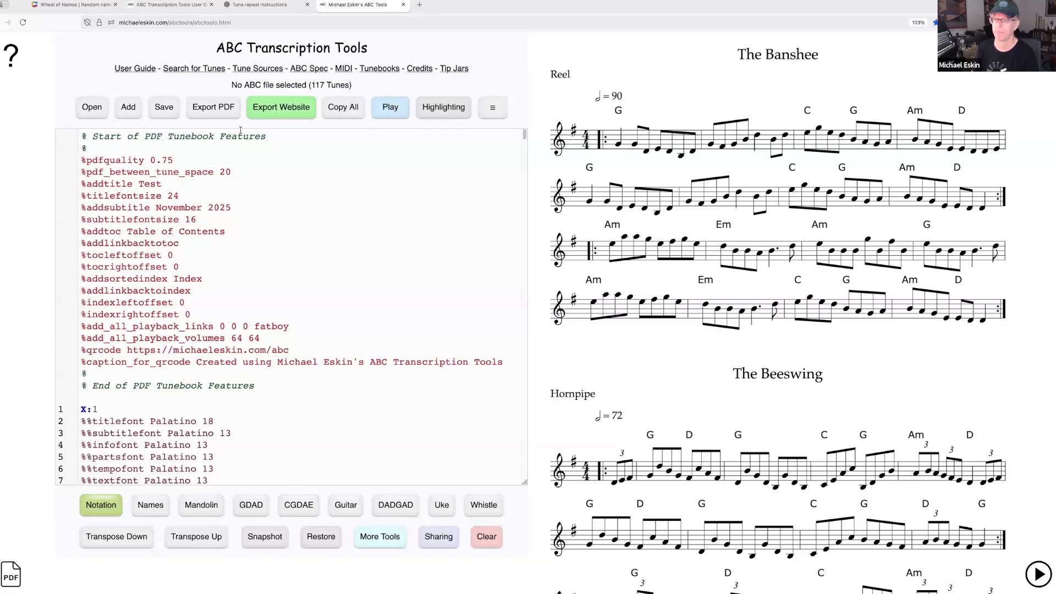
Step: Spin the topic wheel on wheelofnames.com, remove the drawn QR Codes entry and return to ABC Transcription Tools
click(66, 8)
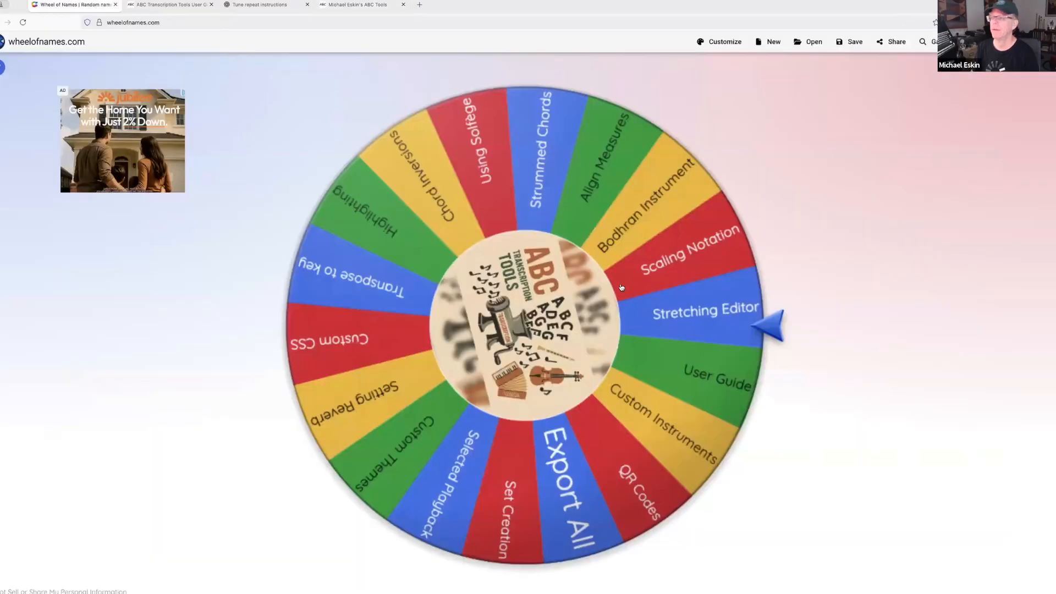
click(544, 341)
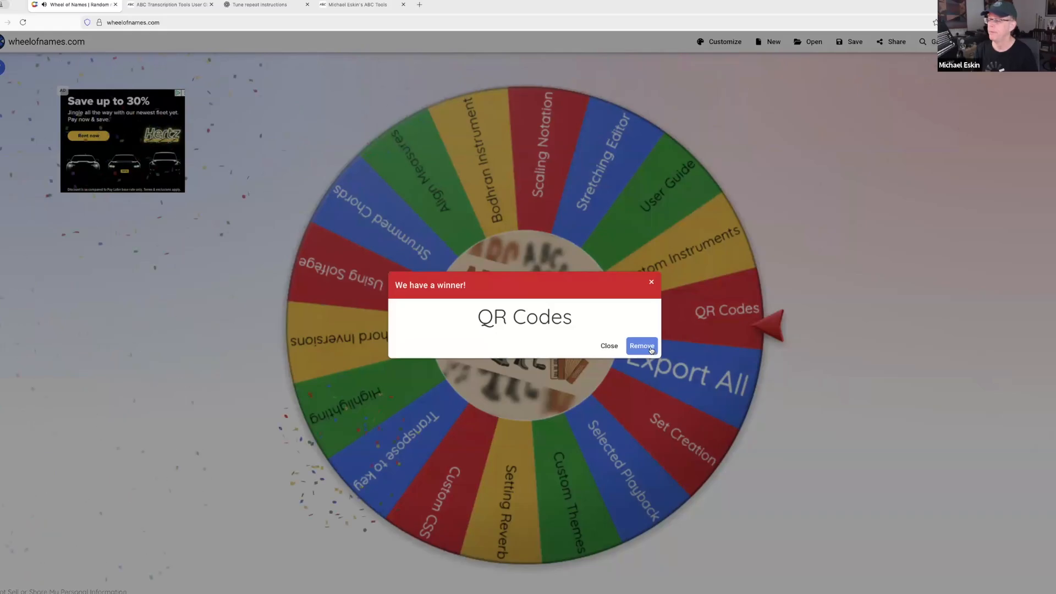
click(641, 345)
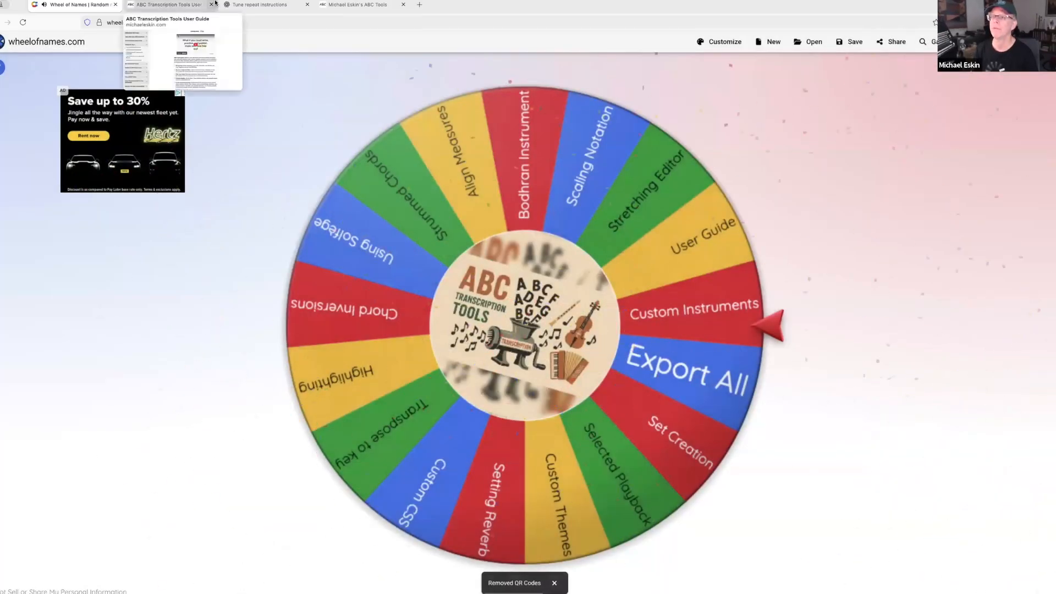
click(358, 5)
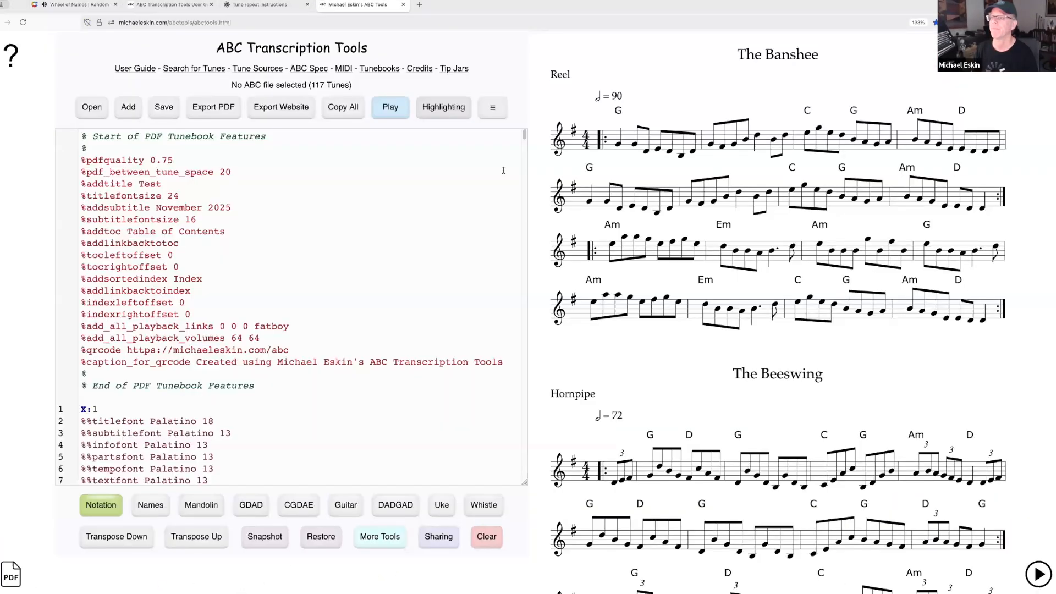
Step: Clear all ABC from the editor and add the Cooley's (reel) example tune
click(486, 536)
key(Return)
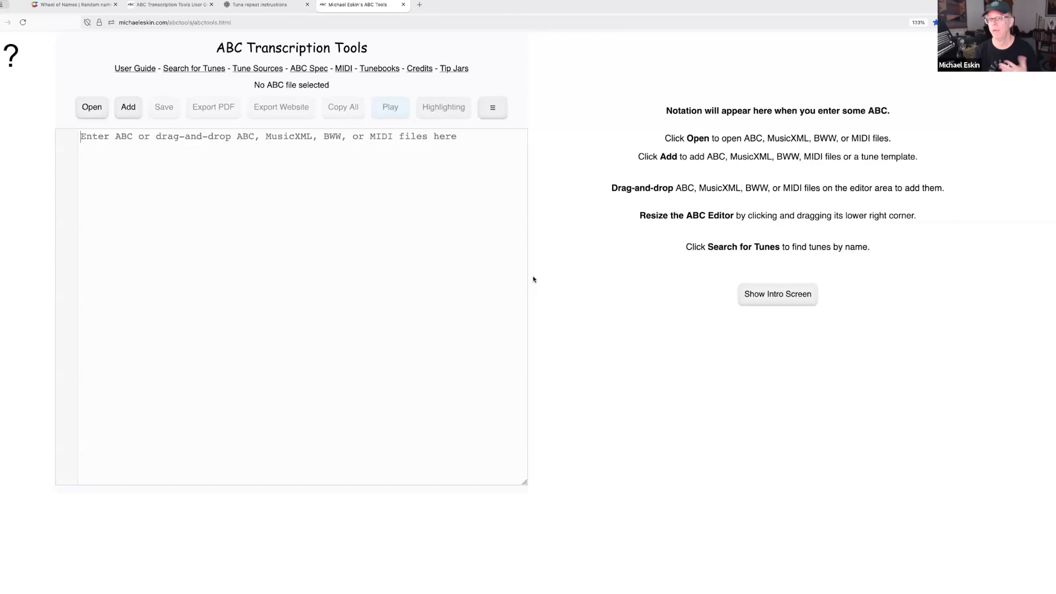
click(130, 110)
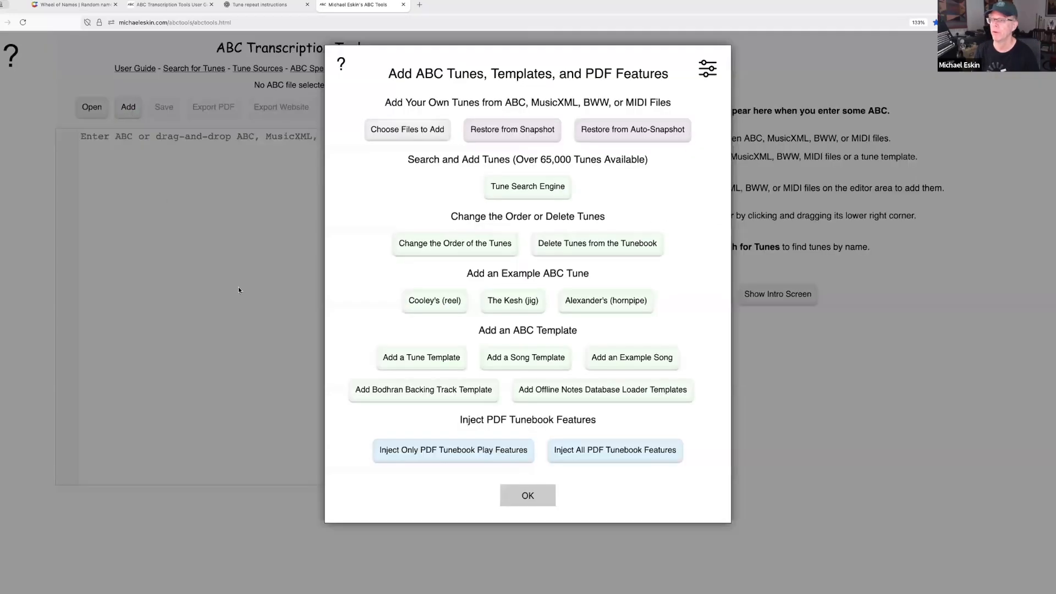
click(462, 304)
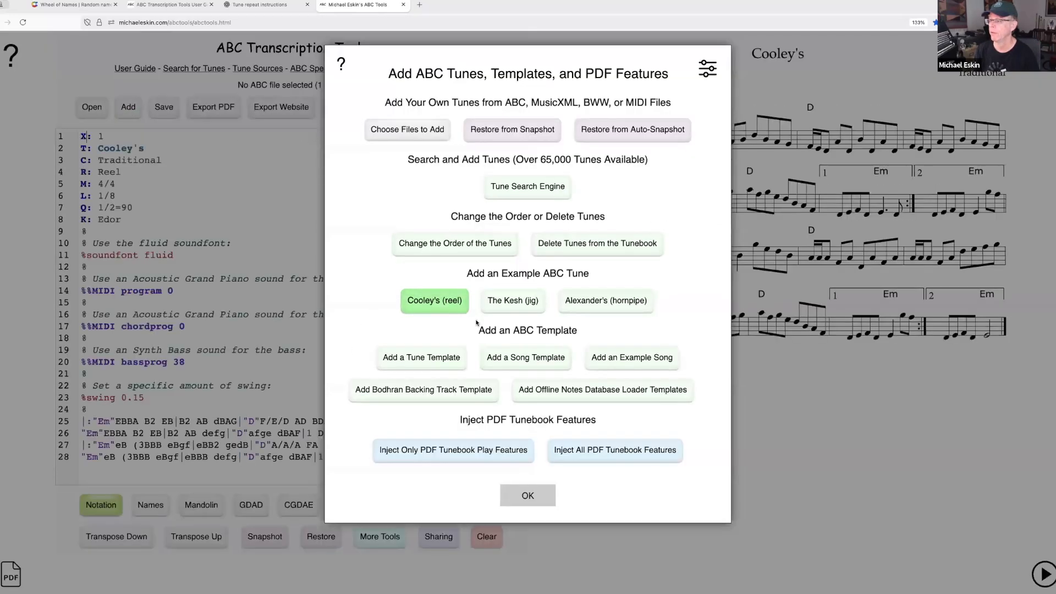
click(531, 496)
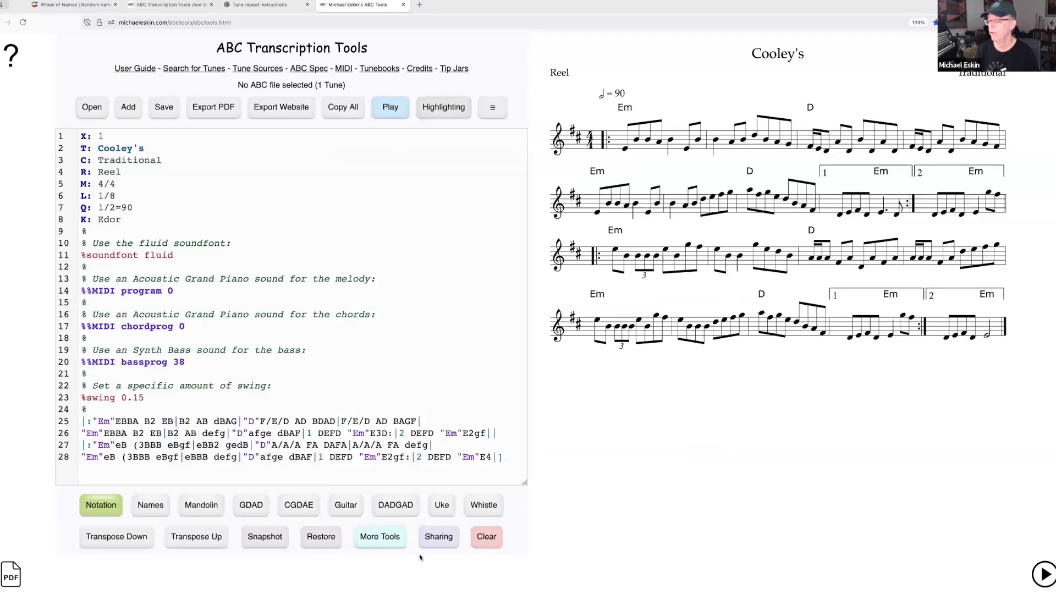
Step: Add the Auto-Play option to the Cooley's Share URL and copy the URL
click(434, 537)
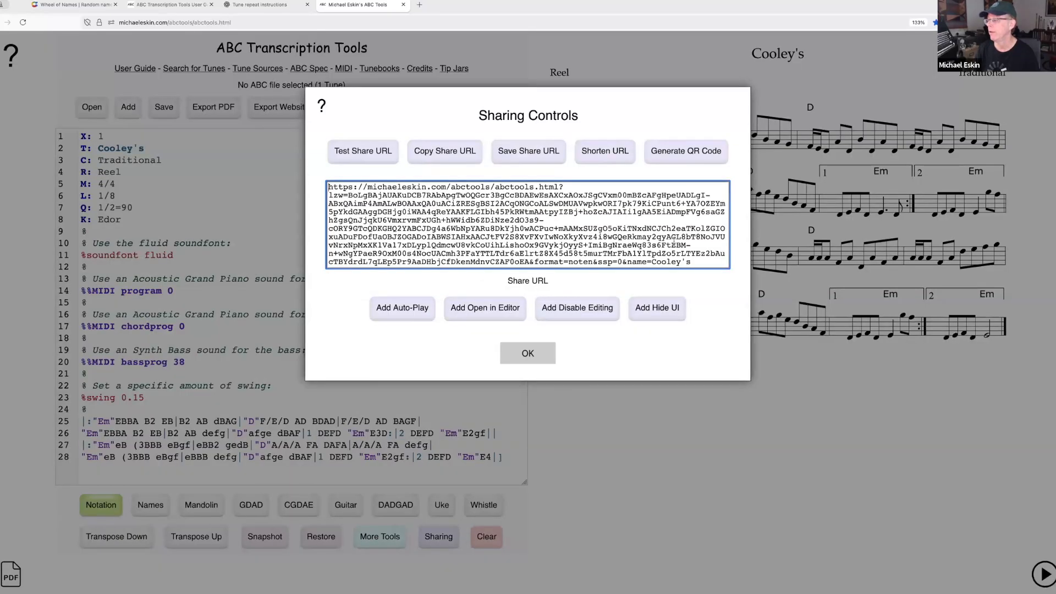
click(447, 153)
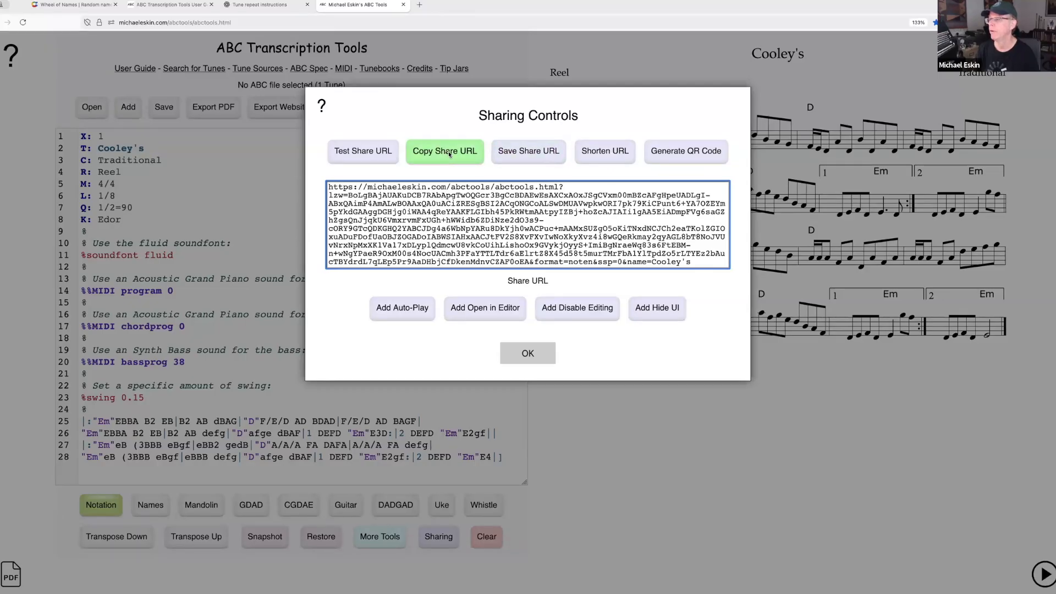
click(405, 310)
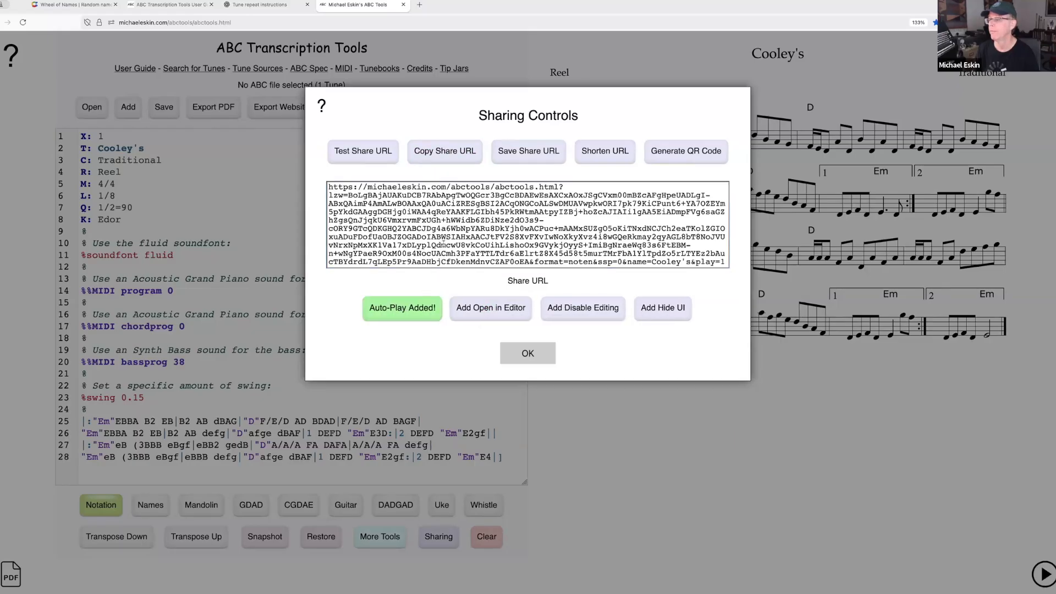
click(450, 152)
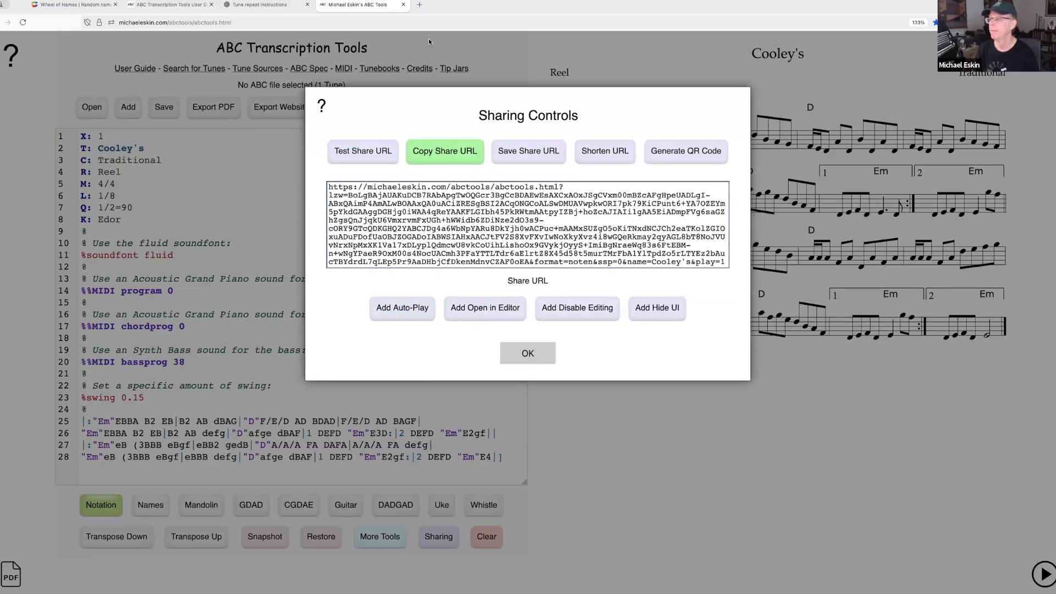
Step: Open the copied Share URL in a new browser tab, close its player and return to the tune's editor tab
click(419, 5)
click(432, 24)
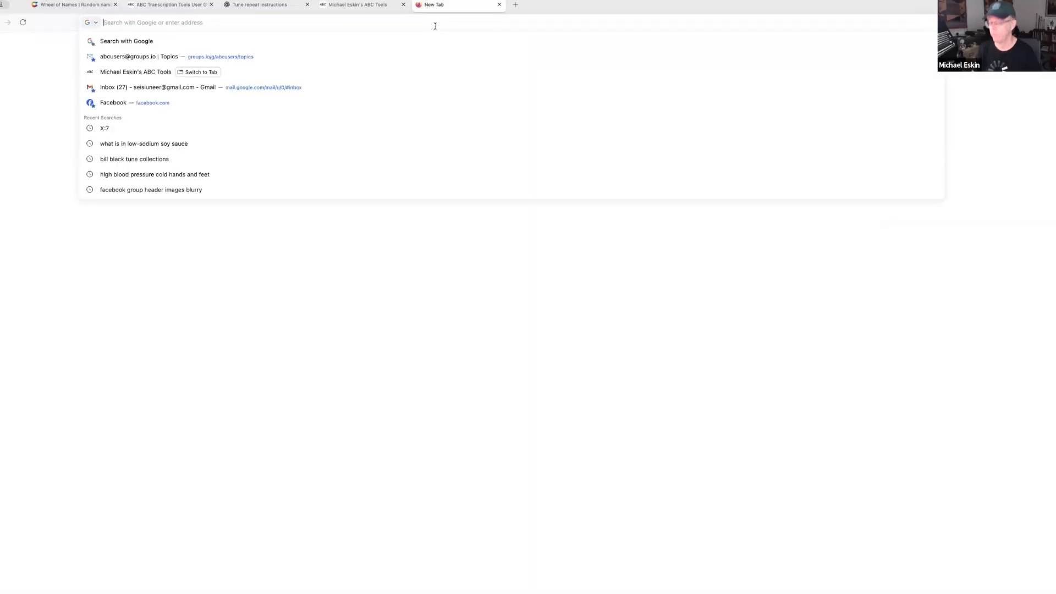
key(super+v)
key(Return)
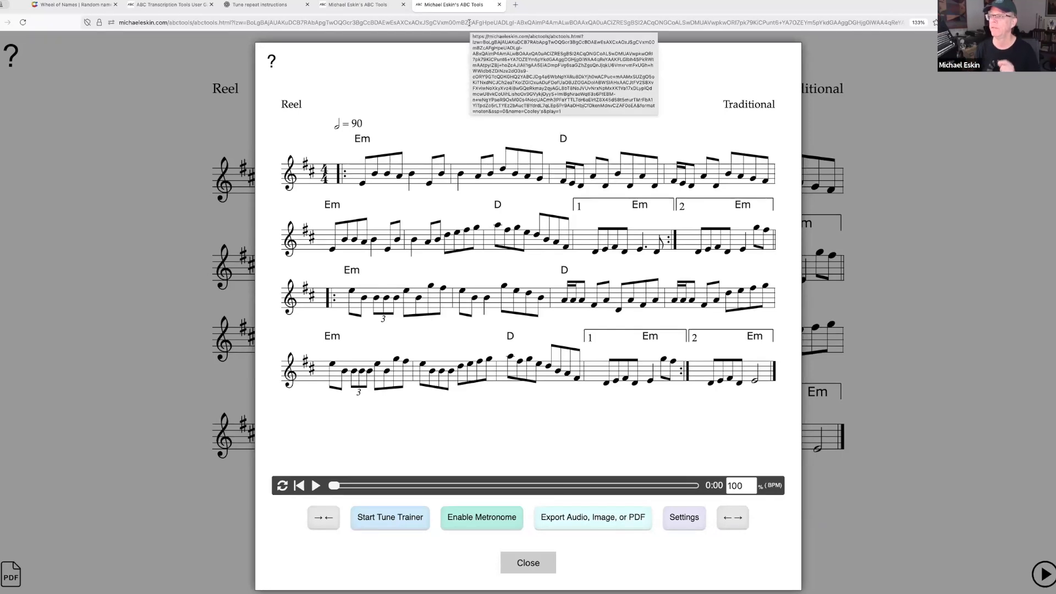
click(531, 561)
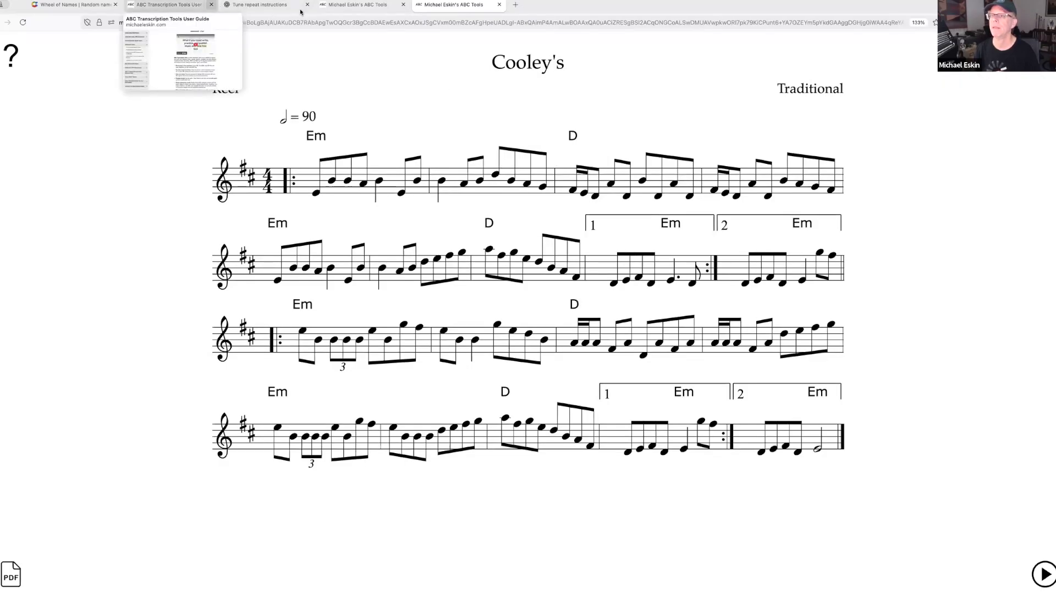
click(326, 4)
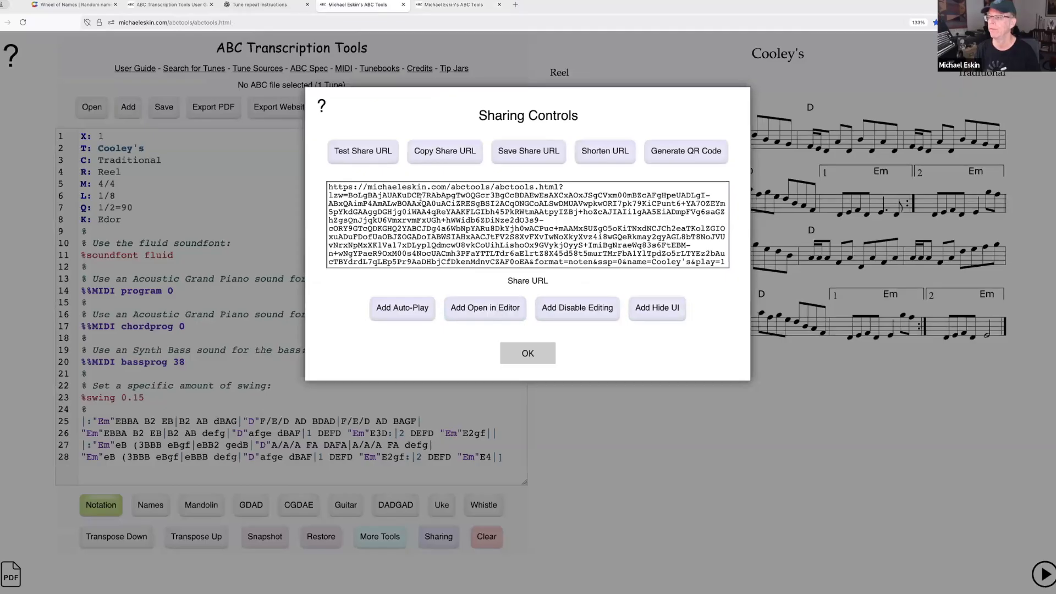
Step: Examine the Share URL's lzw parameter, encoded tune data and format, ssp and name parameters, regenerating the URL without Auto-Play
drag(329, 194, 347, 196)
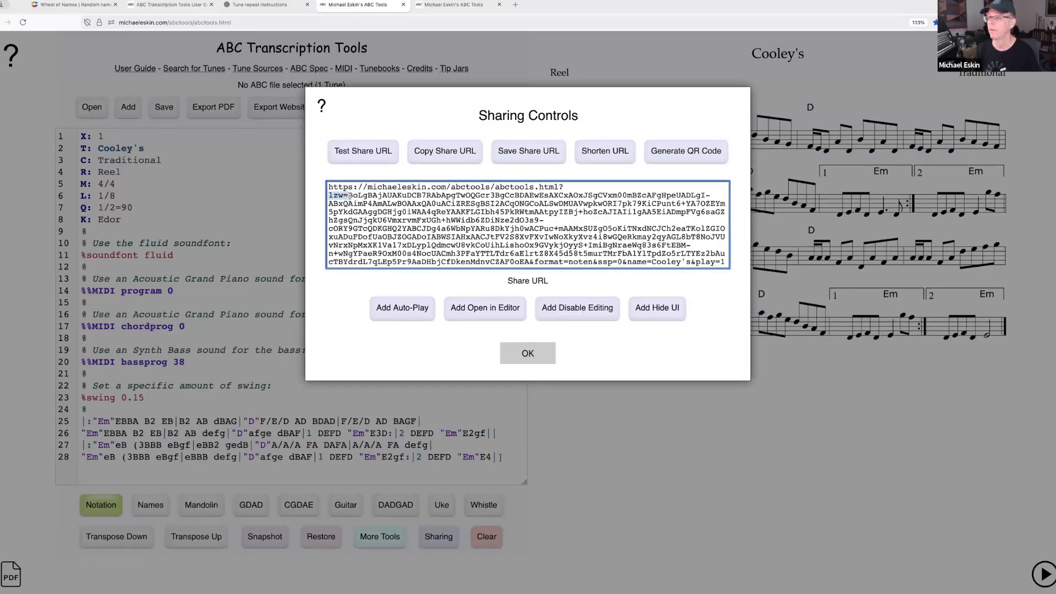
drag(459, 217, 460, 213)
click(525, 360)
click(438, 536)
drag(348, 195, 468, 215)
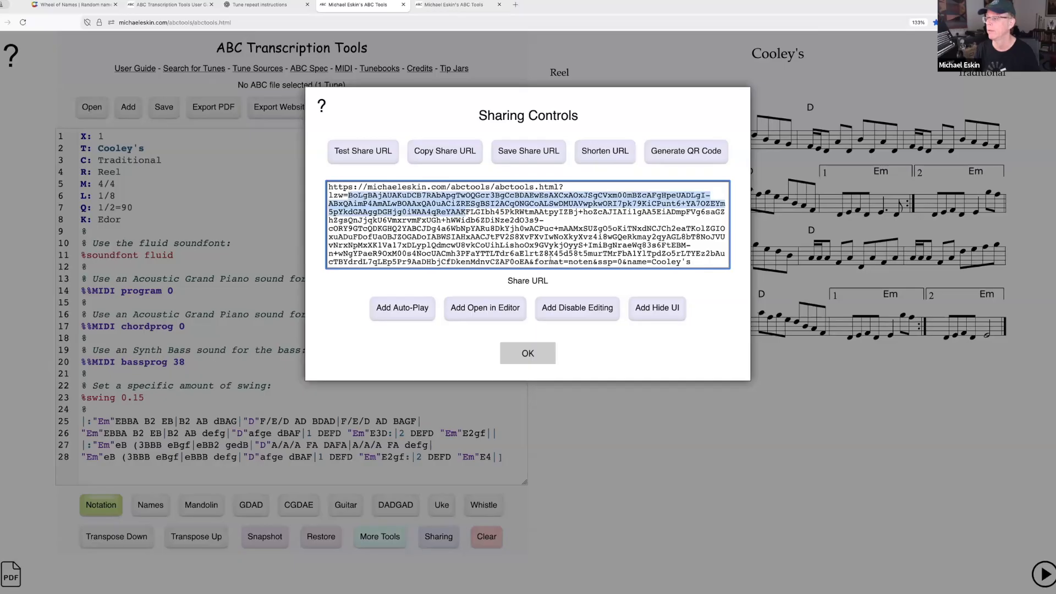
drag(529, 262, 348, 195)
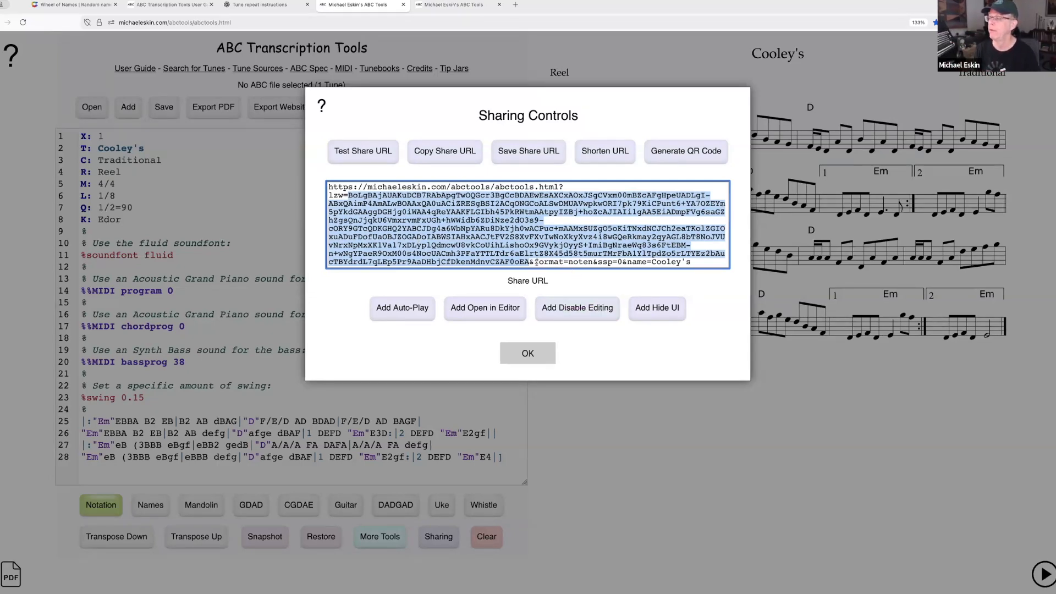
drag(535, 262, 696, 265)
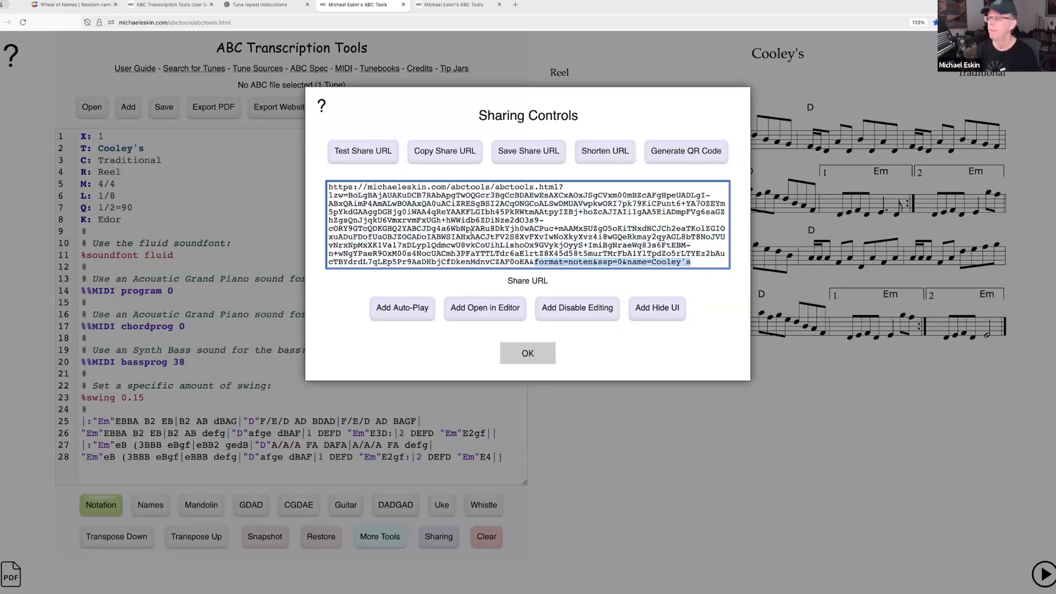
click(471, 233)
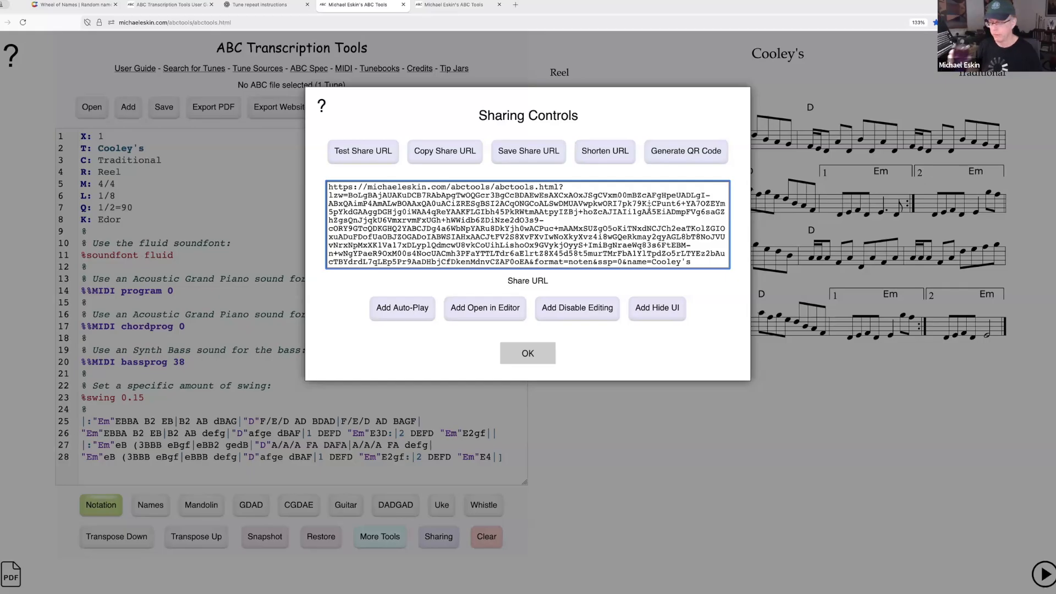
Step: Read the Shorten URL notice and the user guide's Private TinyURL API Token section, without shortening the Share URL
click(598, 152)
click(597, 151)
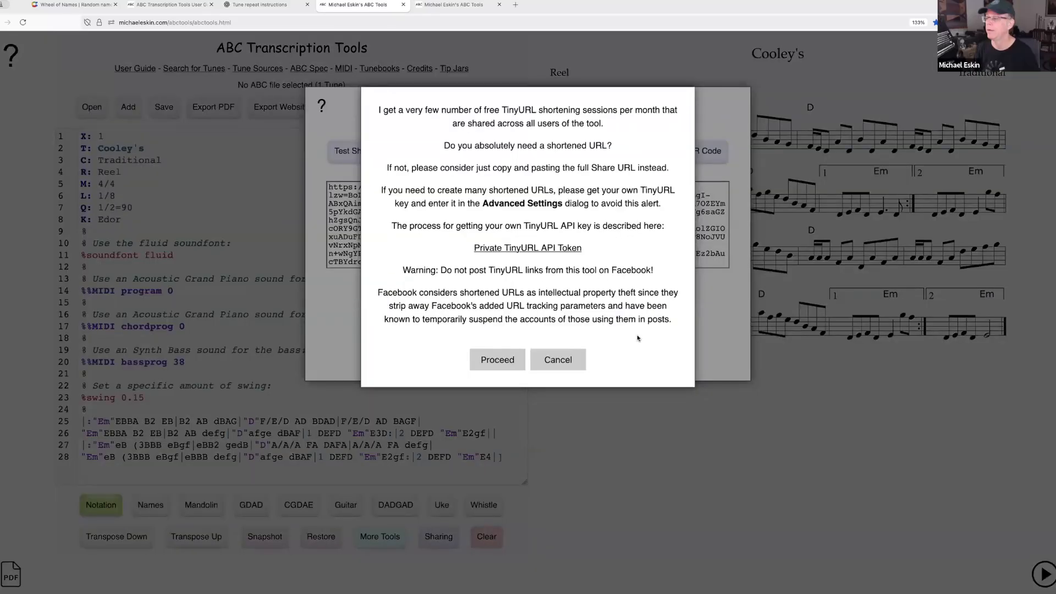
click(568, 360)
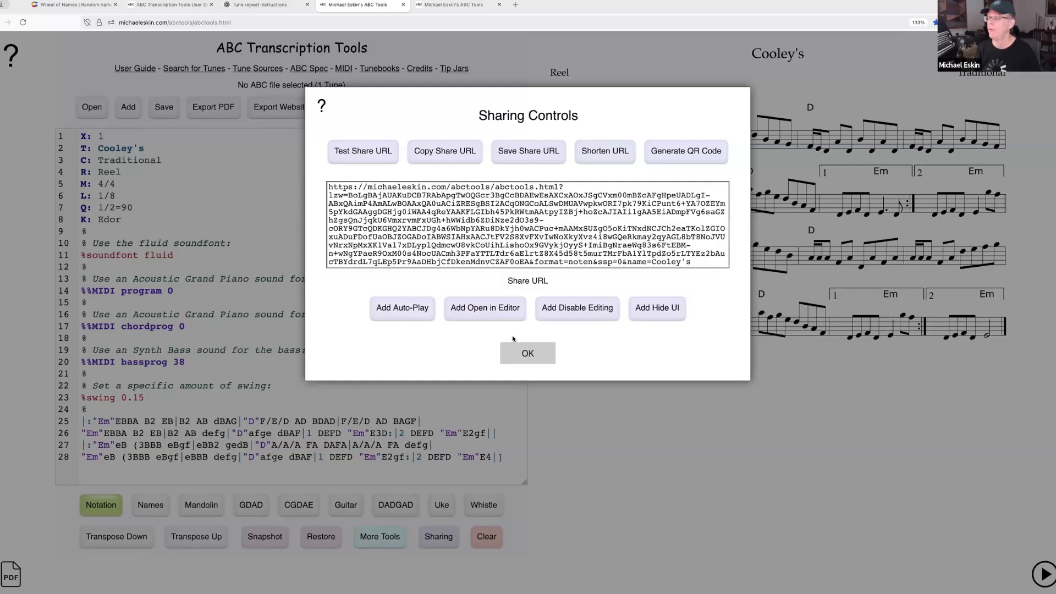
click(604, 152)
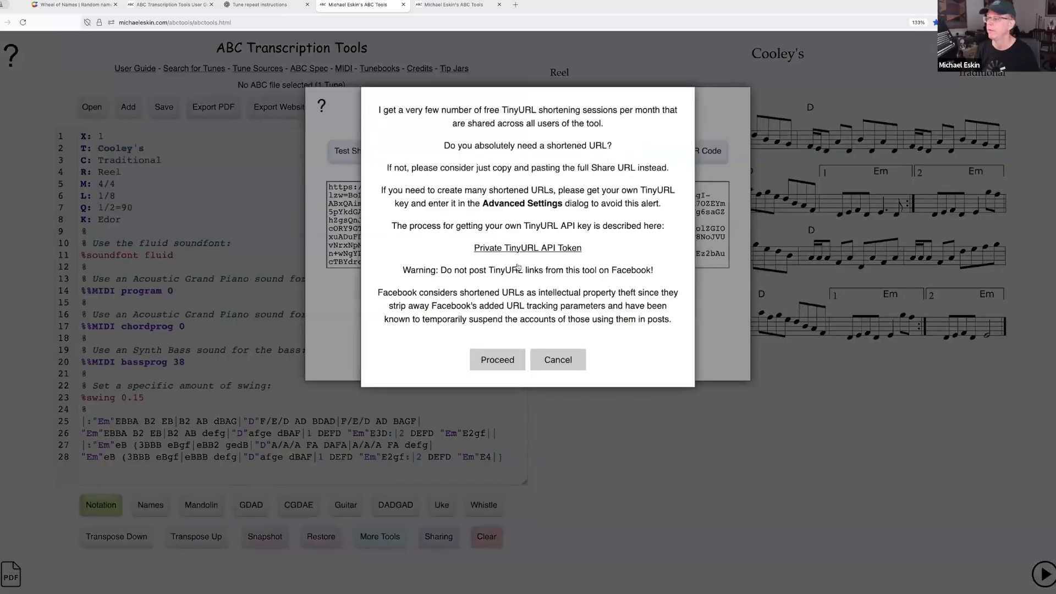
click(517, 264)
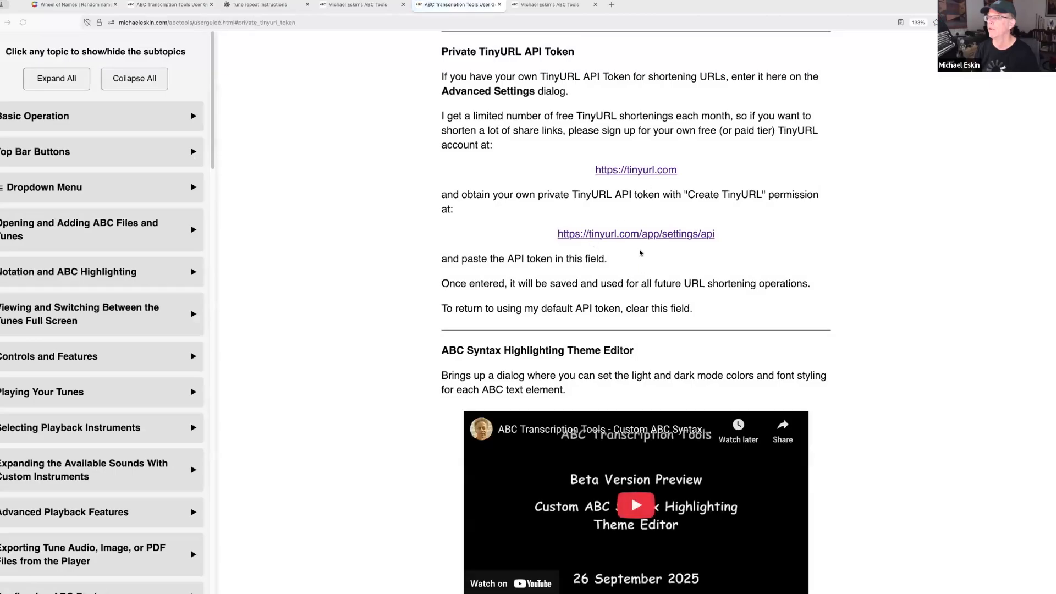
click(499, 5)
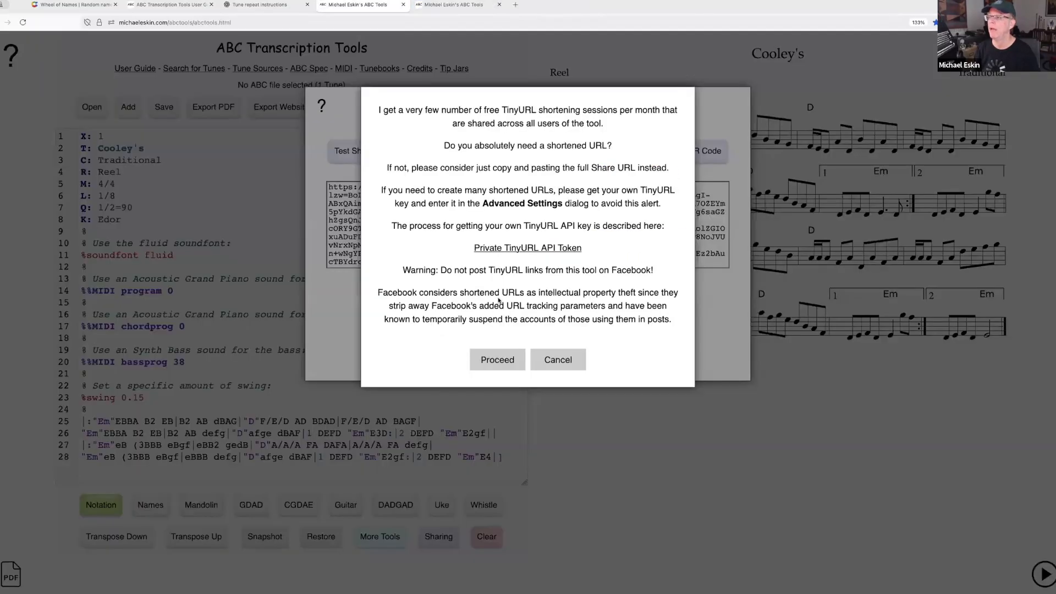
click(568, 358)
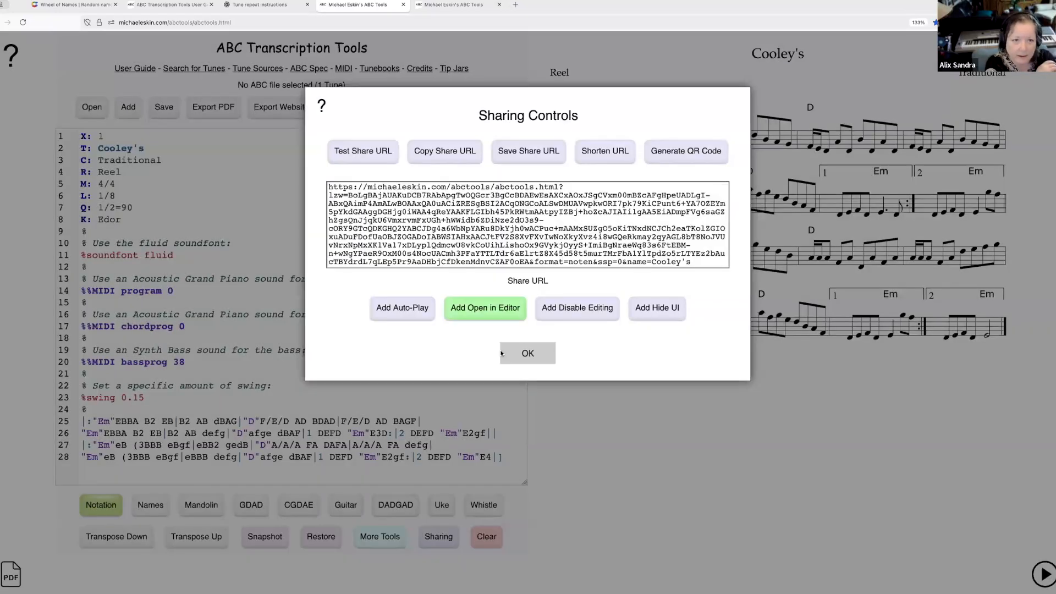
click(526, 360)
Step: Inspect the Private TinyURL API Token field in Advanced Settings and leave without changing anything
click(493, 109)
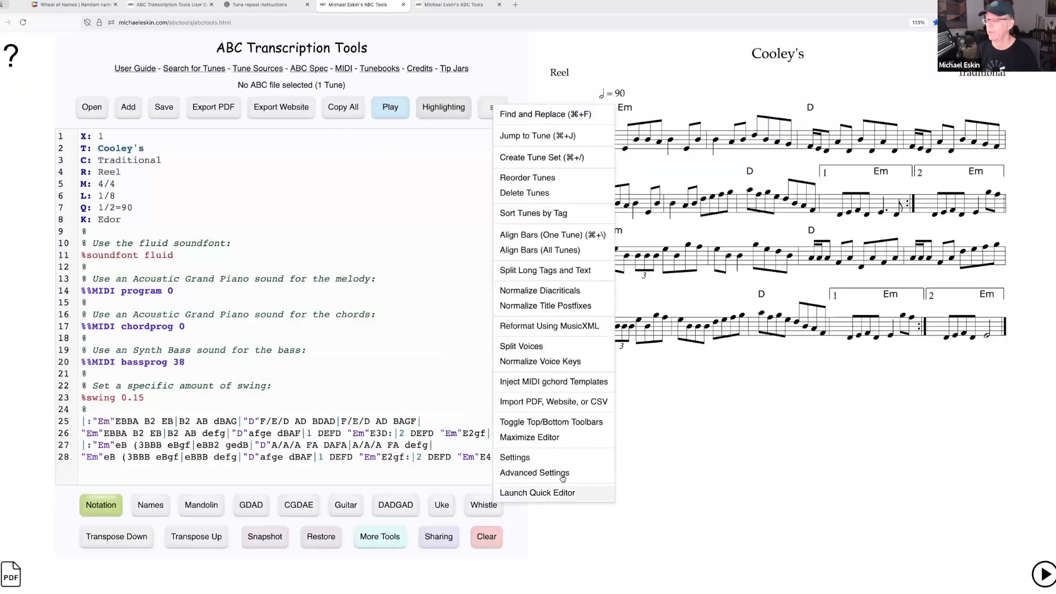
click(561, 472)
click(476, 451)
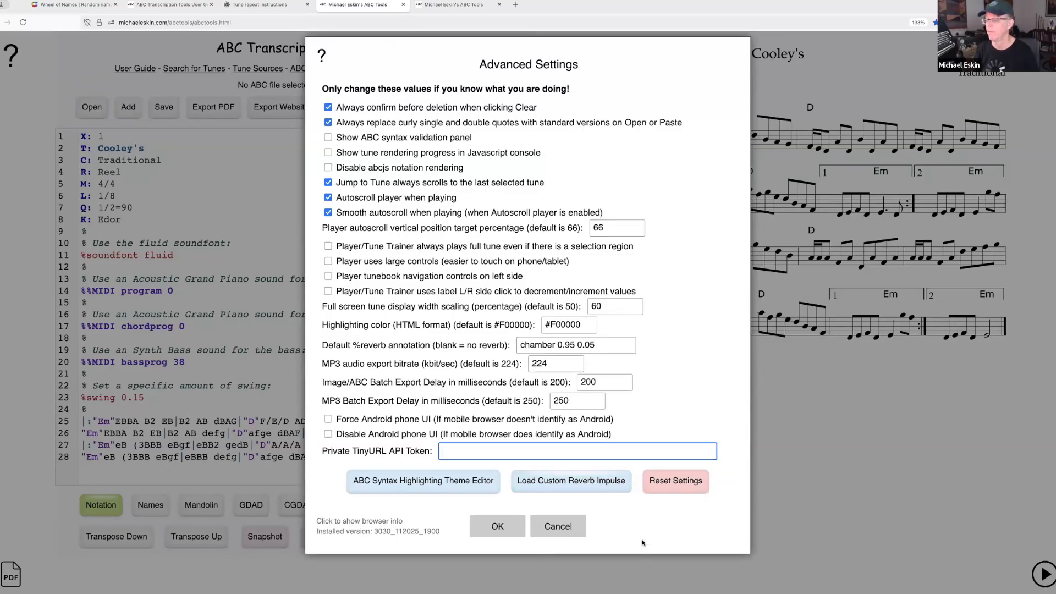
click(571, 528)
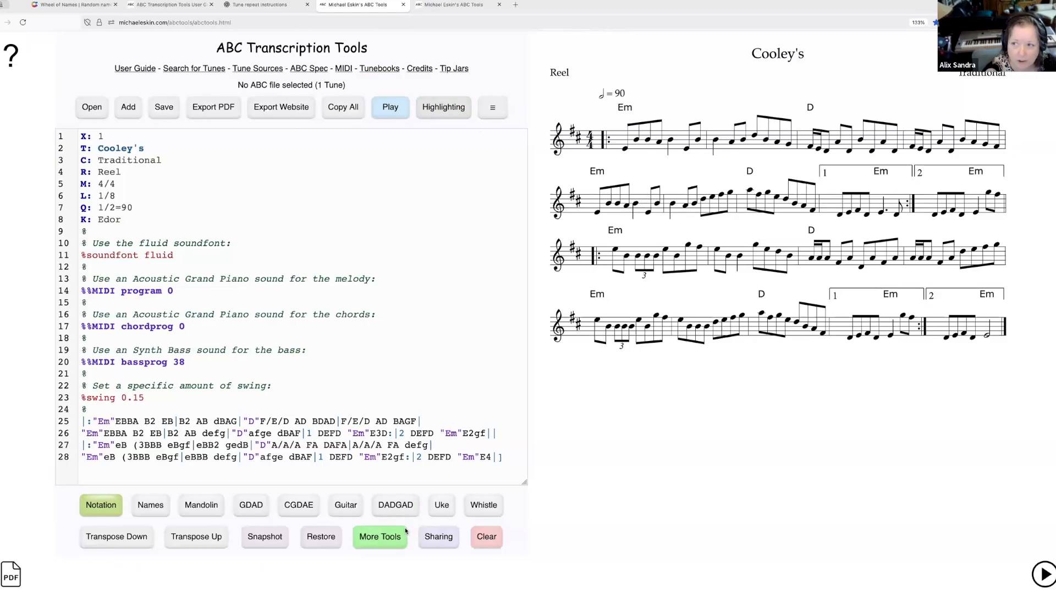
Step: Read the user guide's help on sharing tunes with Share URLs and QR Codes and on shortening Share URLs
click(444, 546)
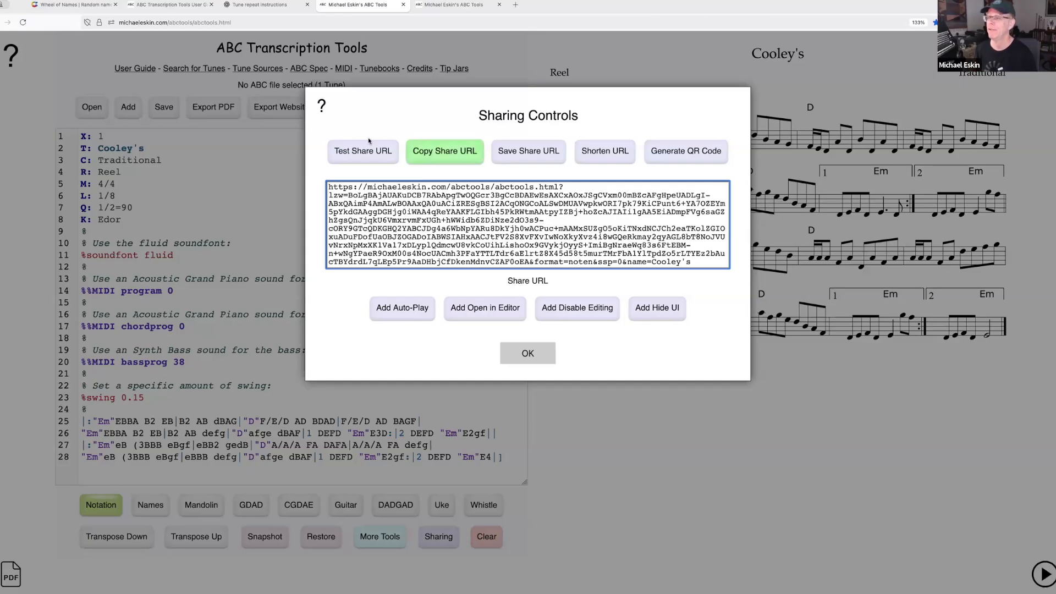
click(323, 106)
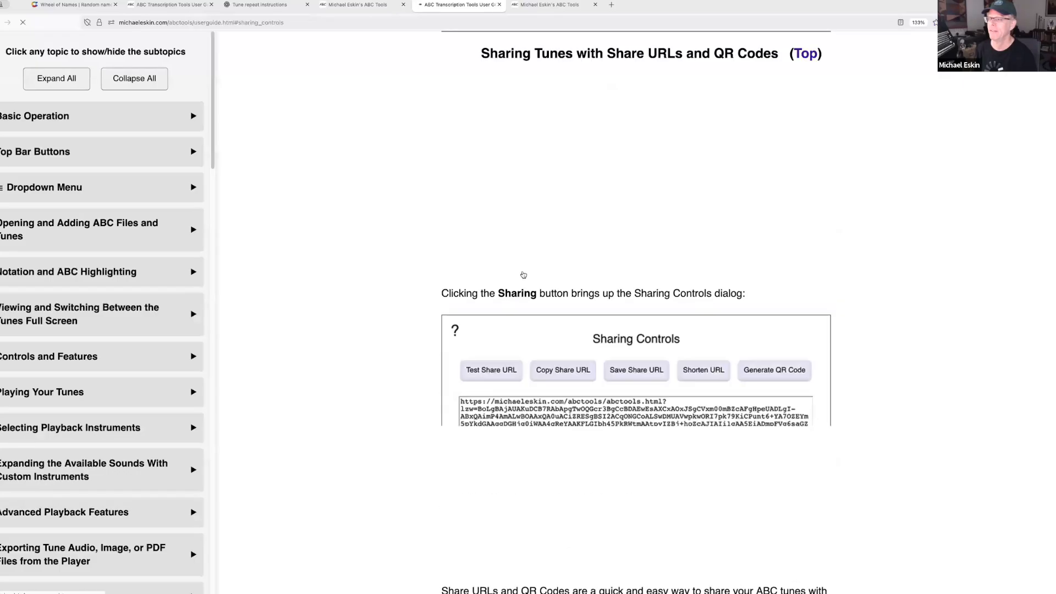
scroll(625, 367, down, 15)
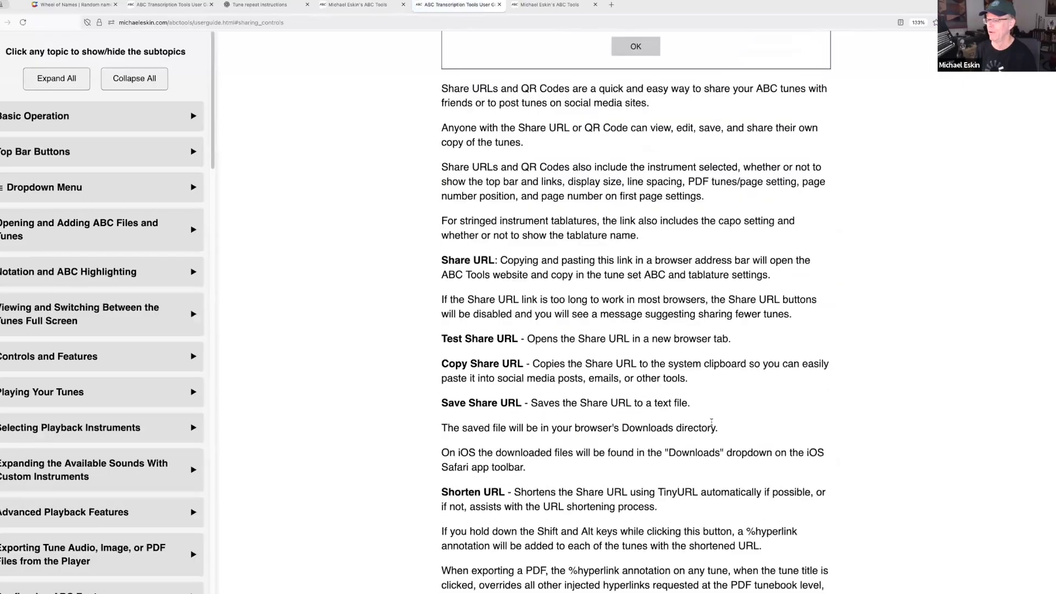
scroll(717, 369, down, 15)
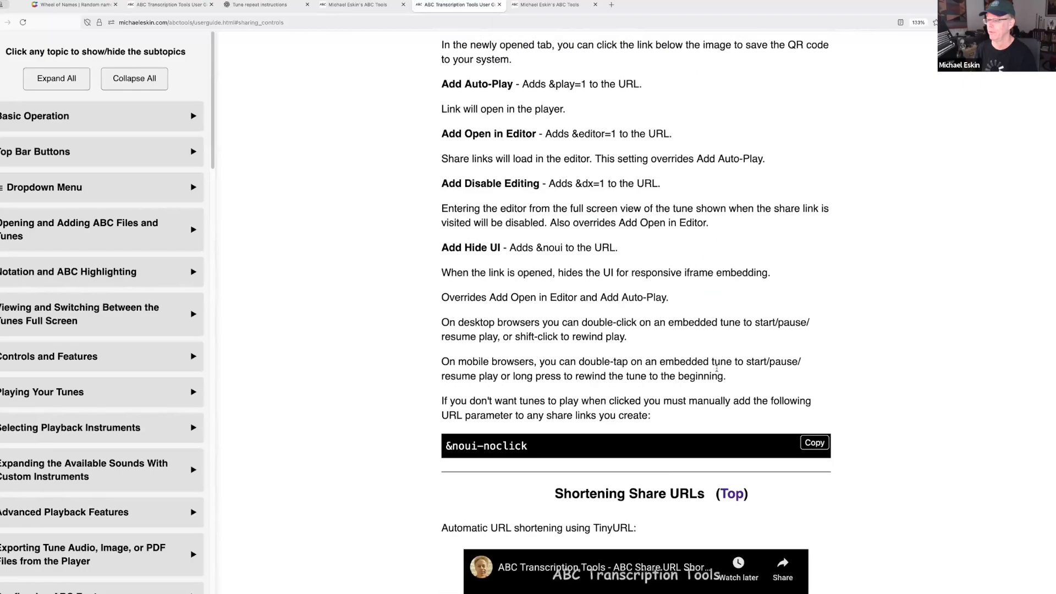
scroll(791, 367, down, 4)
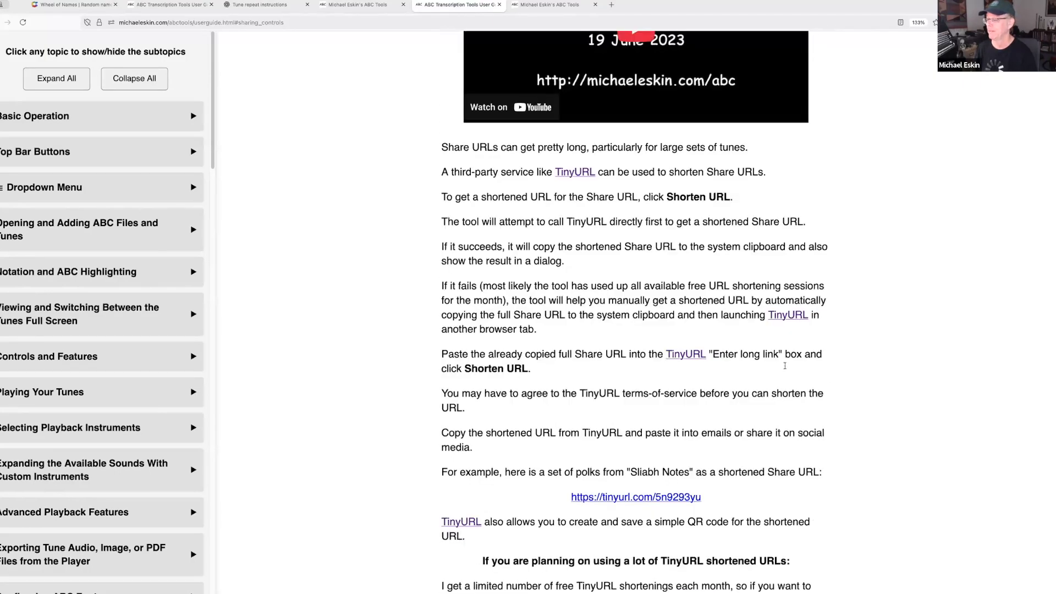
scroll(797, 352, down, 6)
scroll(797, 354, up, 2)
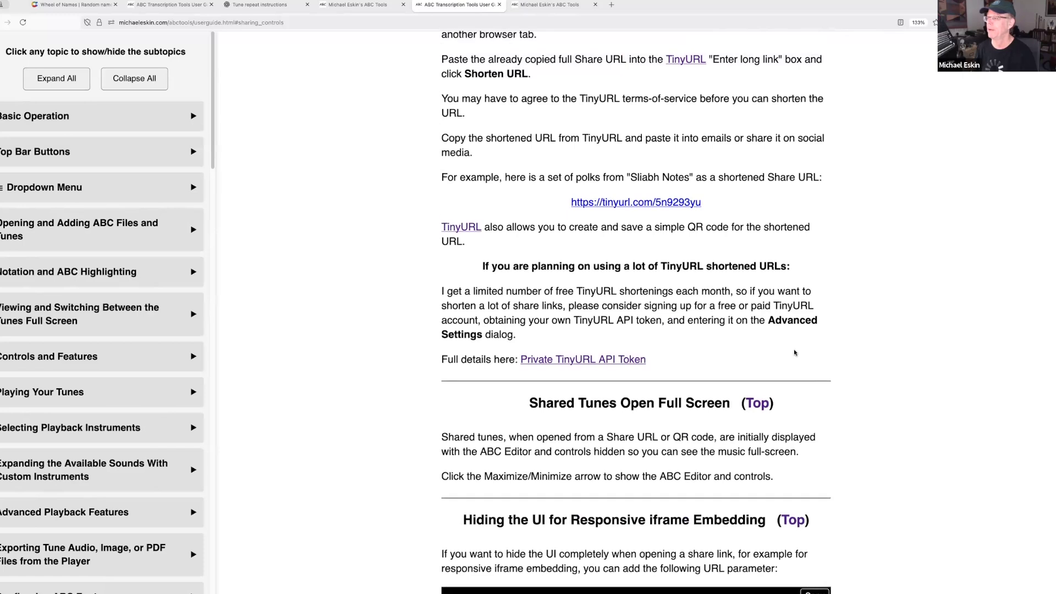
scroll(792, 443, down, 5)
scroll(792, 442, up, 12)
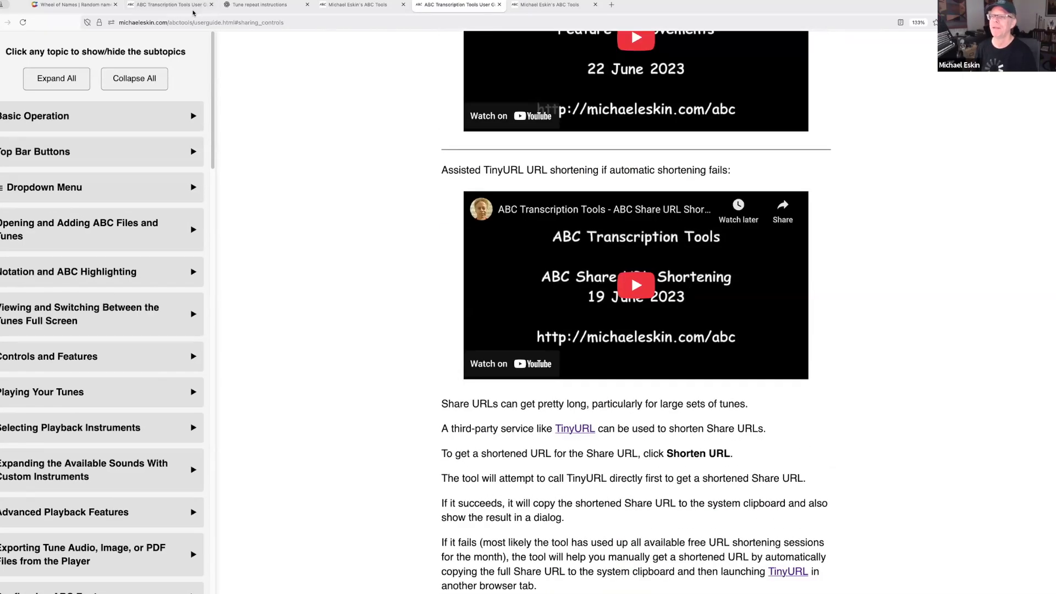
Step: Return to the Sharing Controls, read the Shorten URL notice's warning about posting TinyURL links on Facebook, and decline the shortening
click(347, 7)
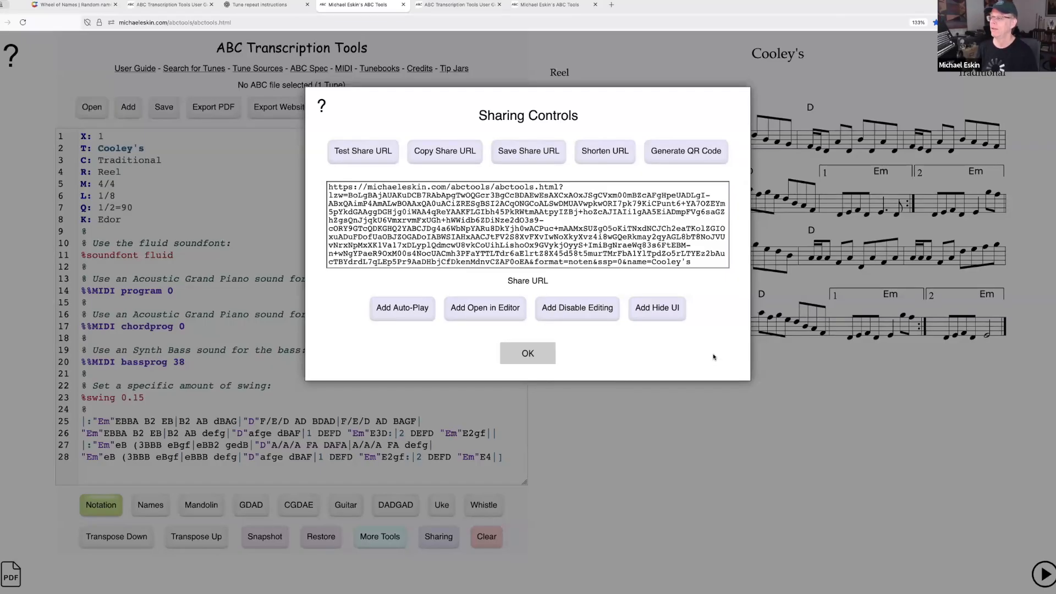
click(605, 151)
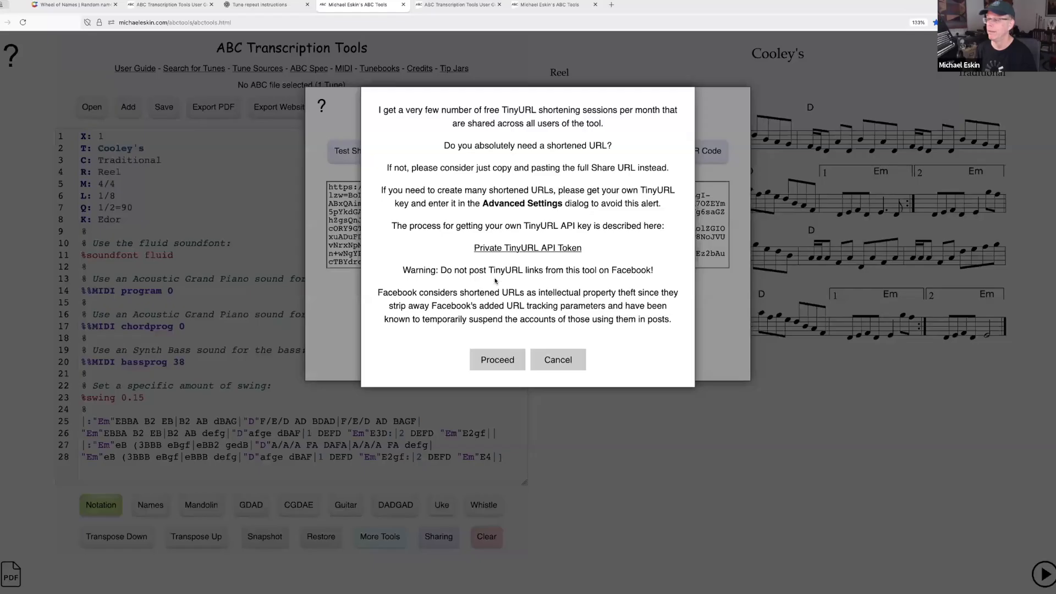
drag(404, 269, 687, 273)
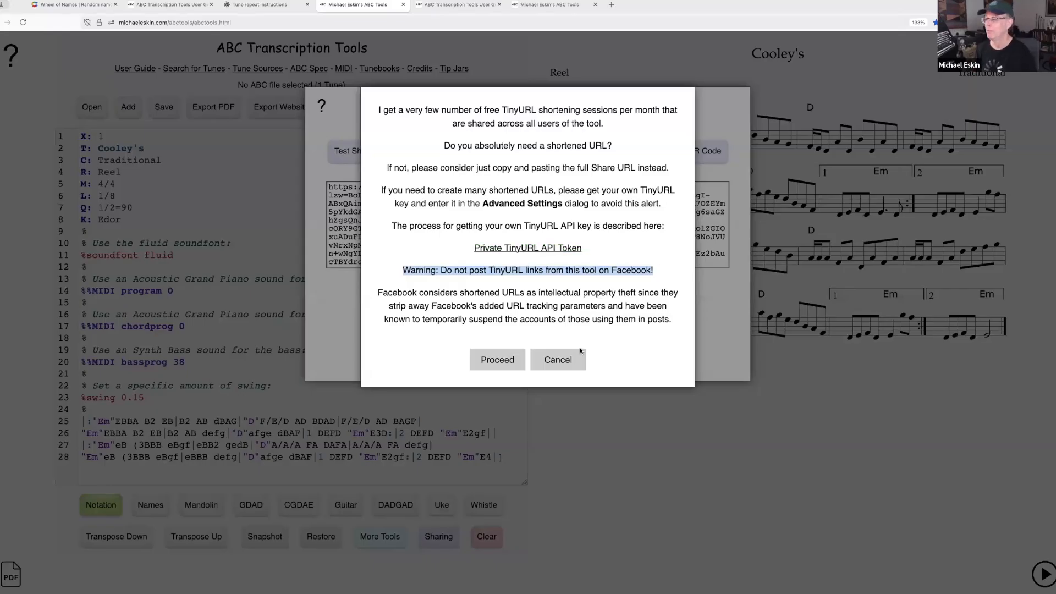
click(573, 366)
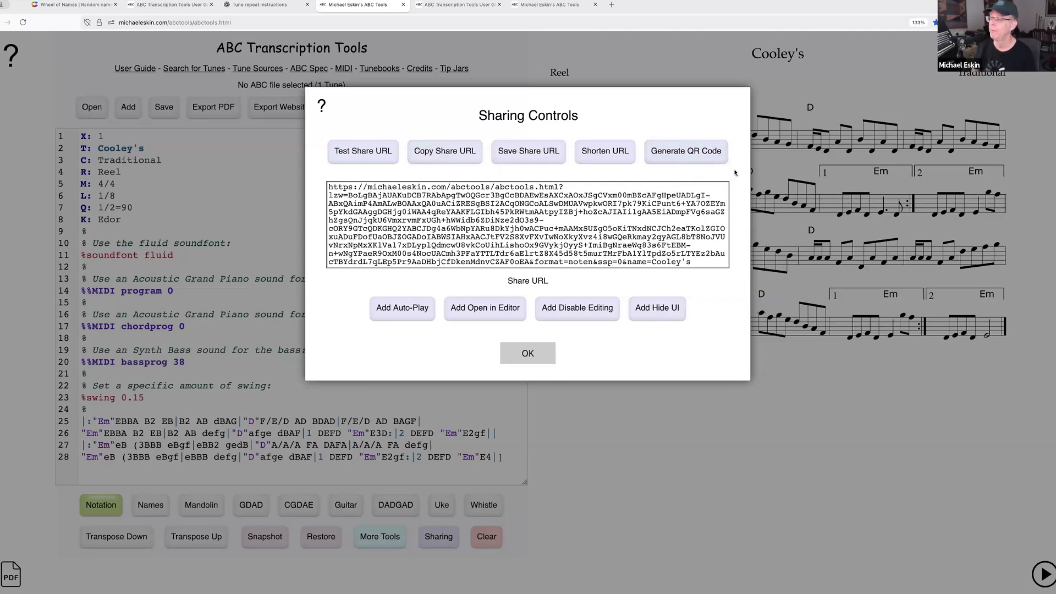
Step: Generate a QR code from the Cooley's Share URL, view it and close its page
click(672, 152)
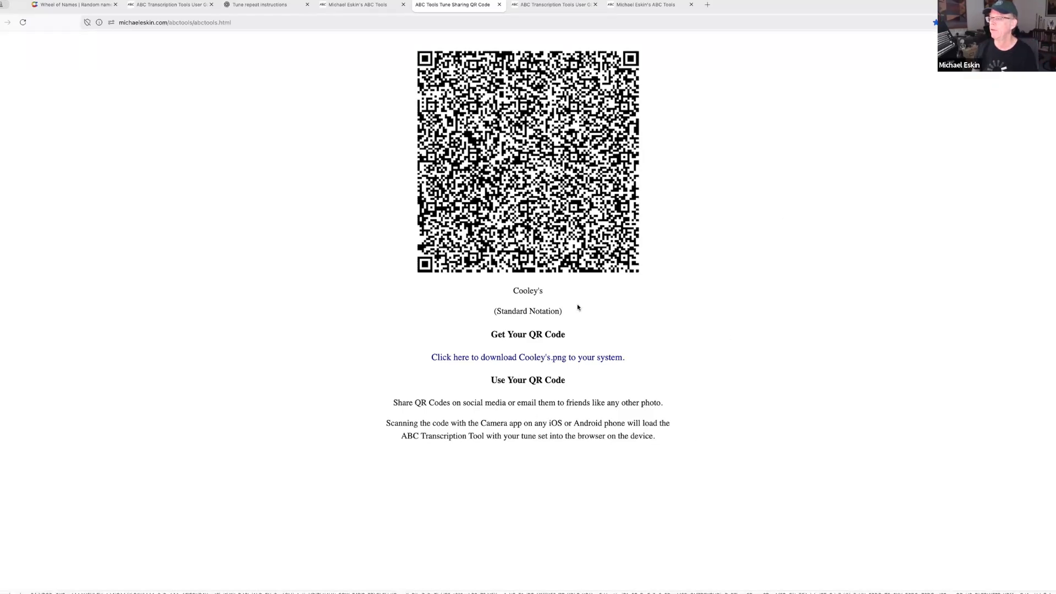
click(843, 47)
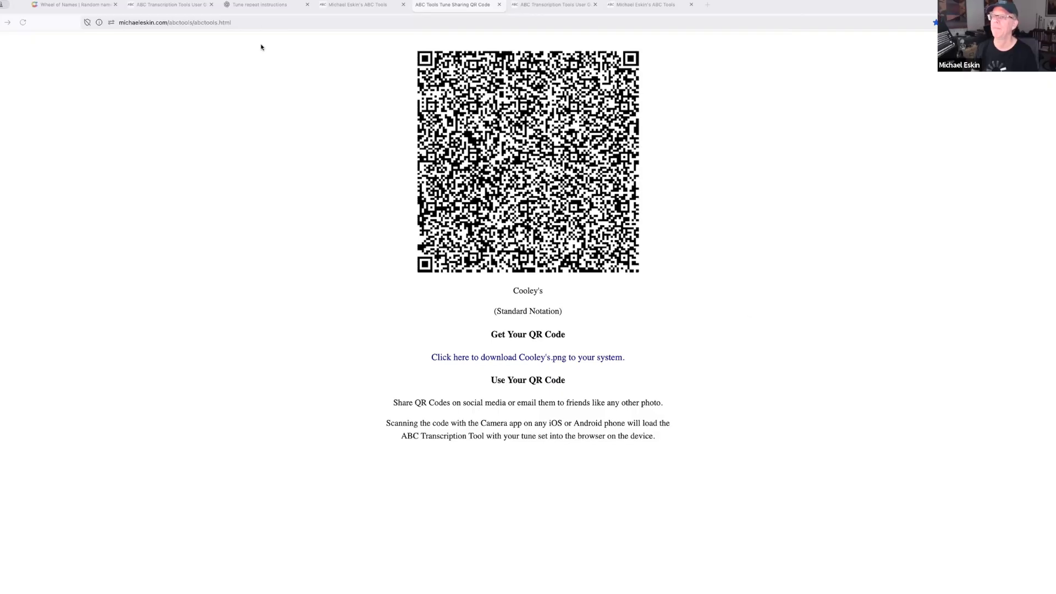
click(499, 5)
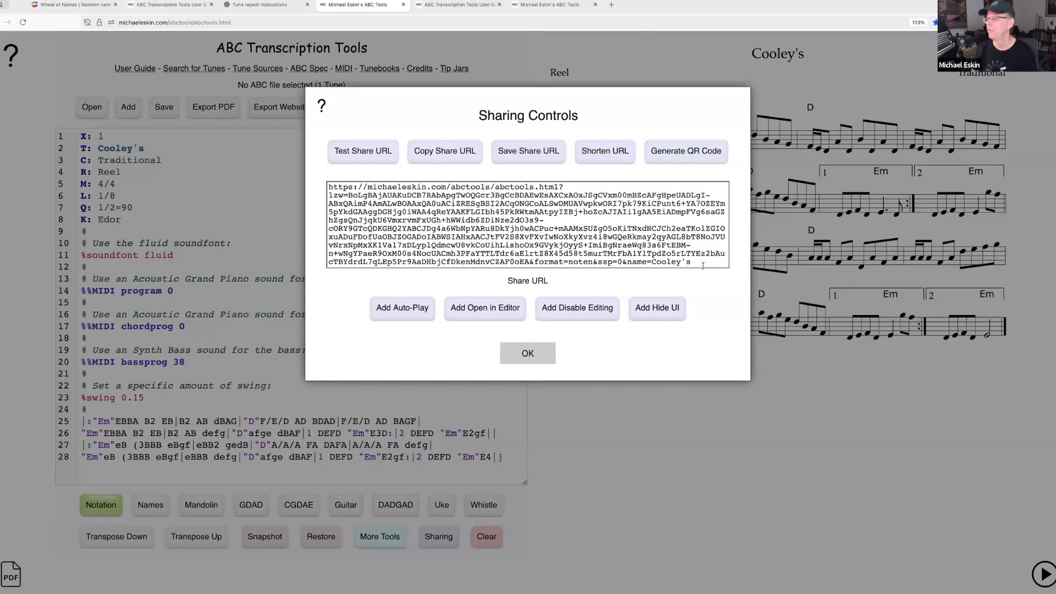
drag(703, 266, 308, 150)
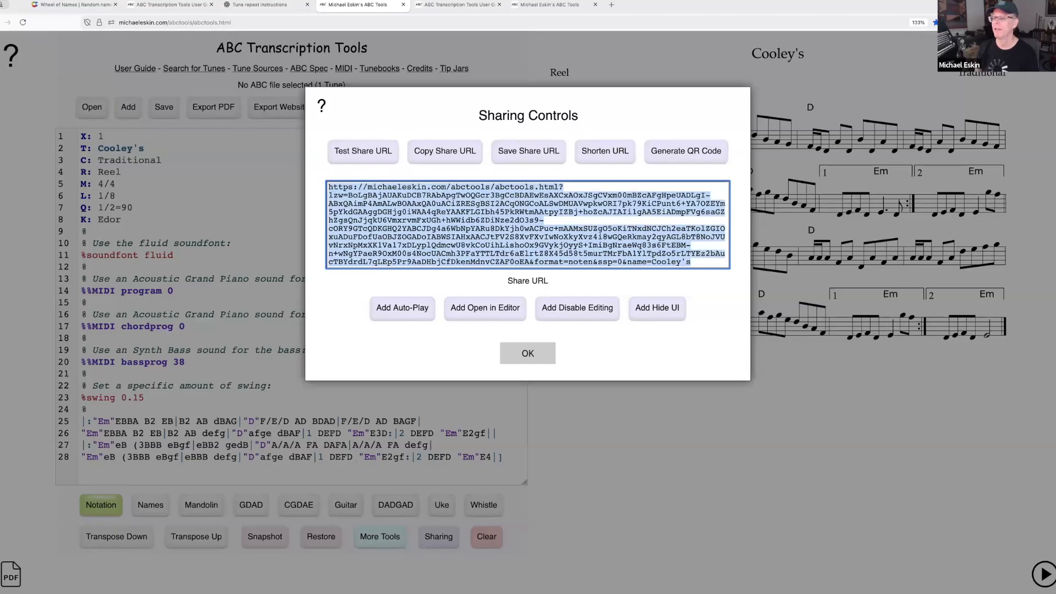
text(https://)
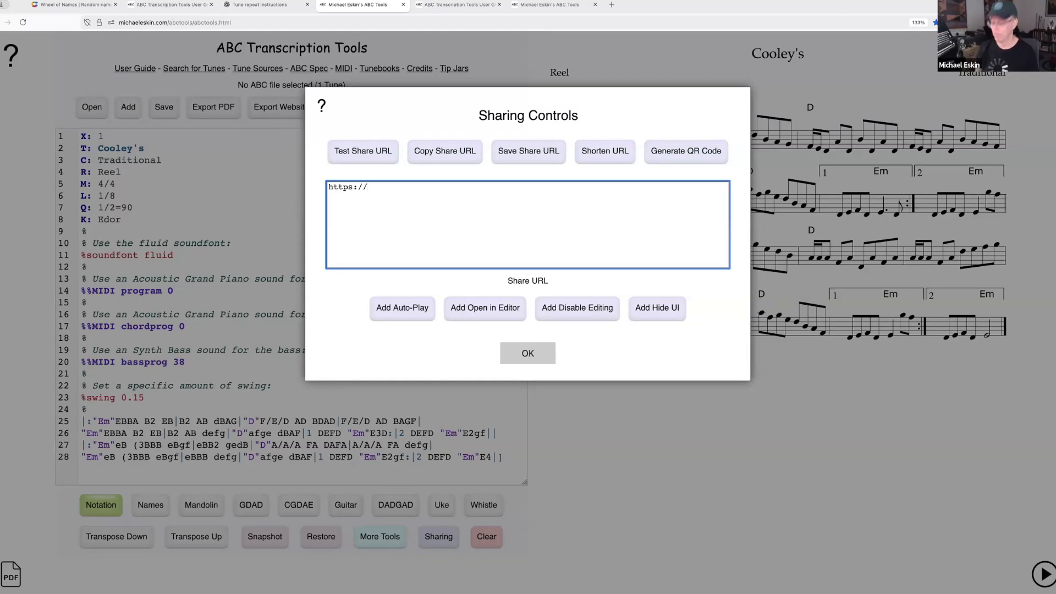
text(thesee)
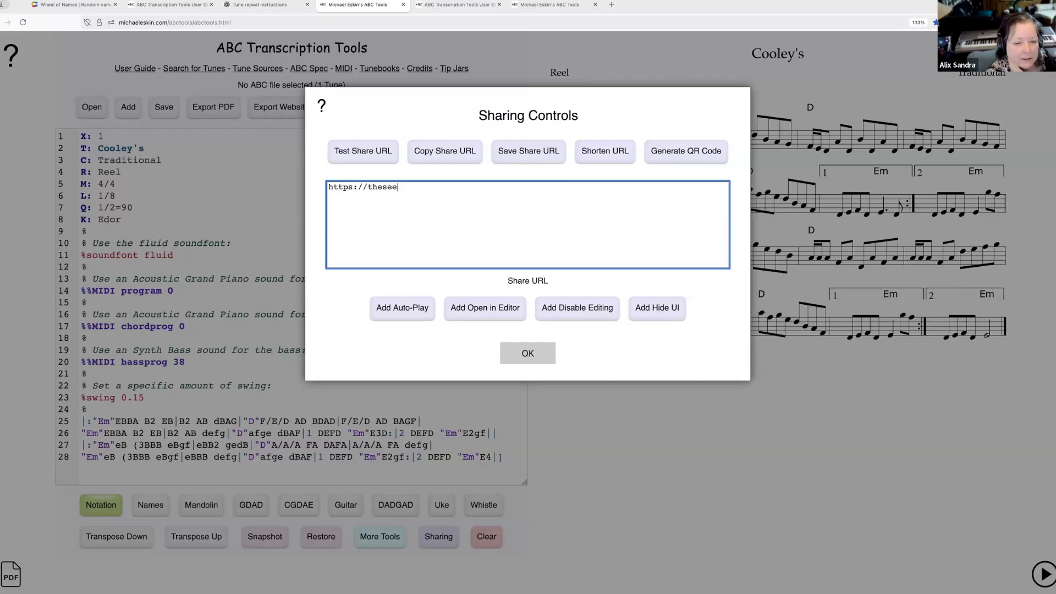
key(BackSpace)
text(ssion.org)
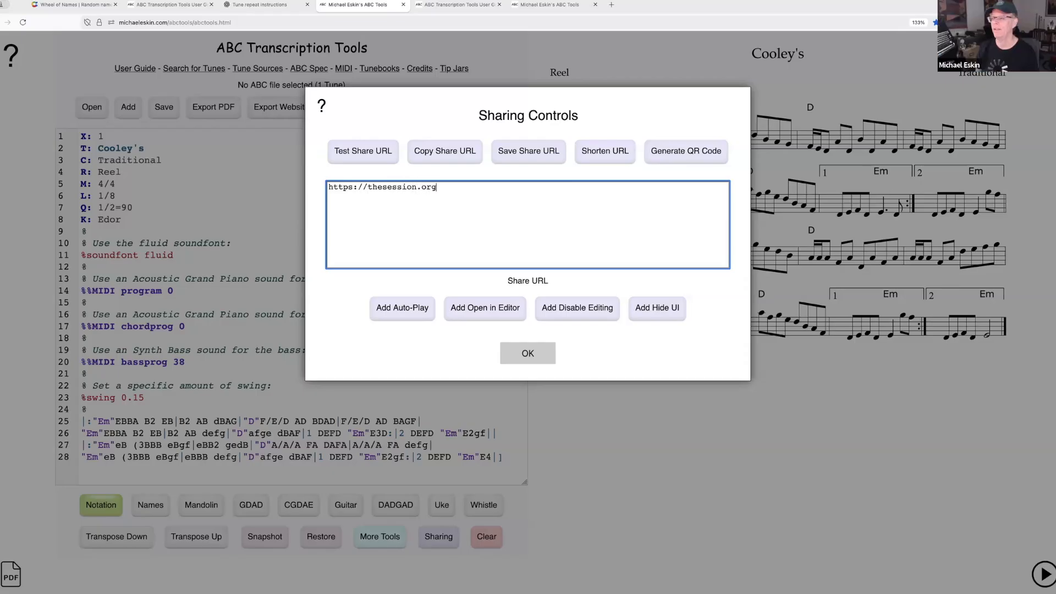
click(675, 148)
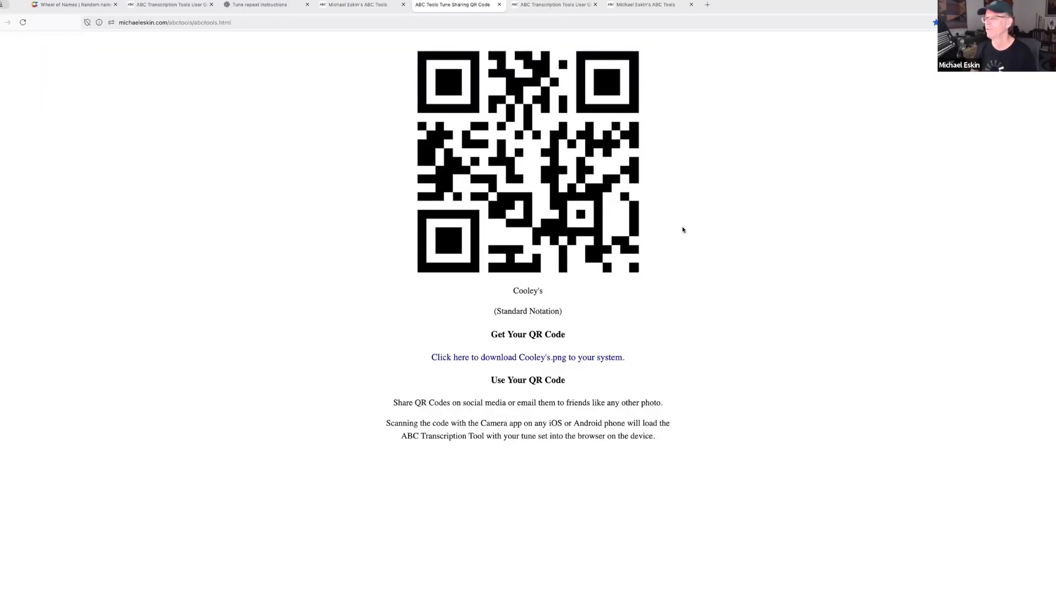
click(500, 5)
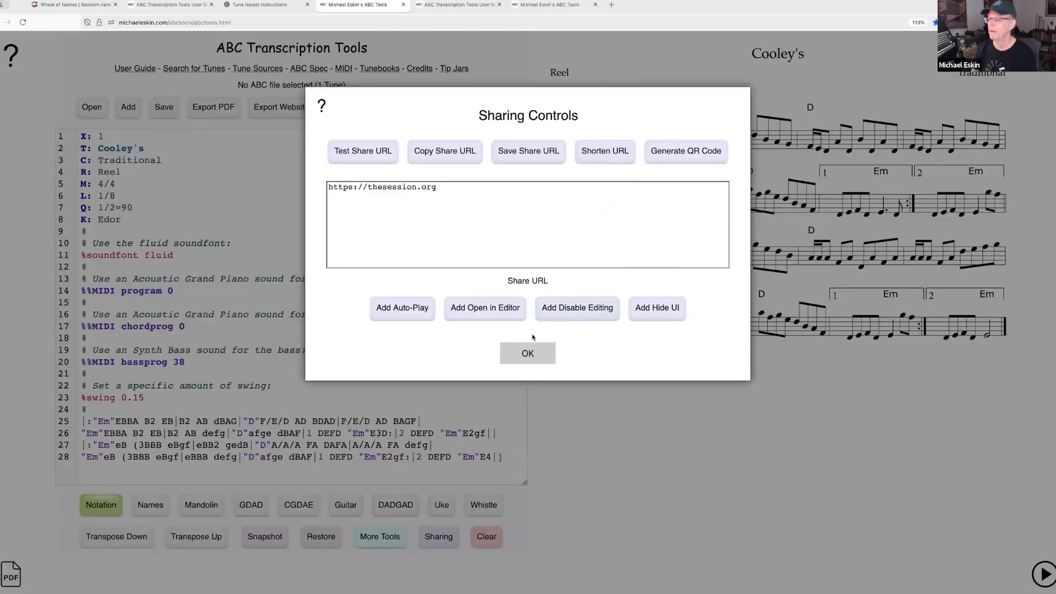
click(528, 354)
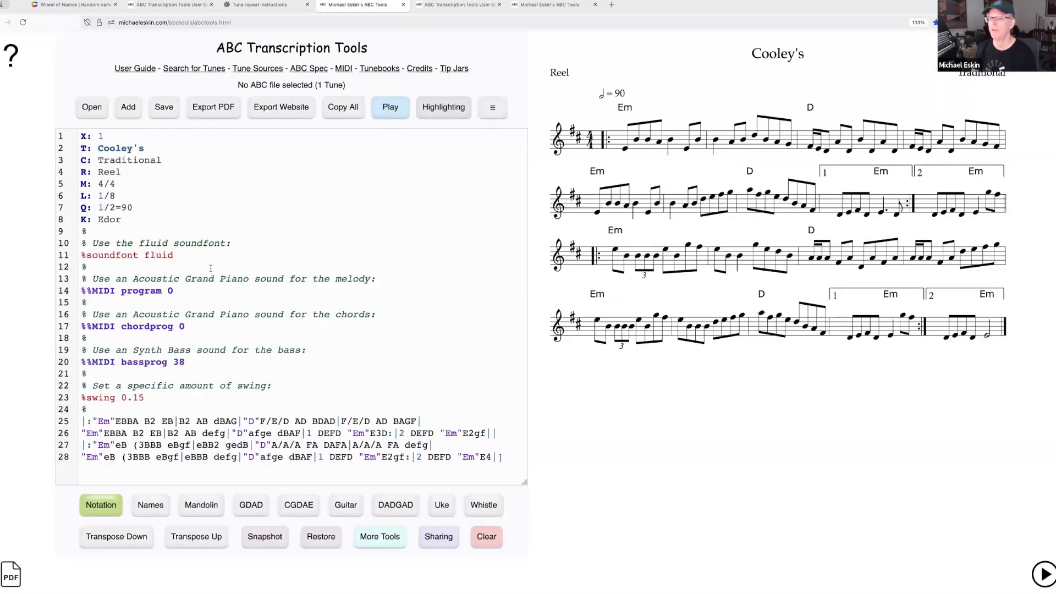
Step: Erase all the ABC and add the example tunes Cooley's (reel), The Kesh (jig) and Alexander's (hornpipe)
click(478, 540)
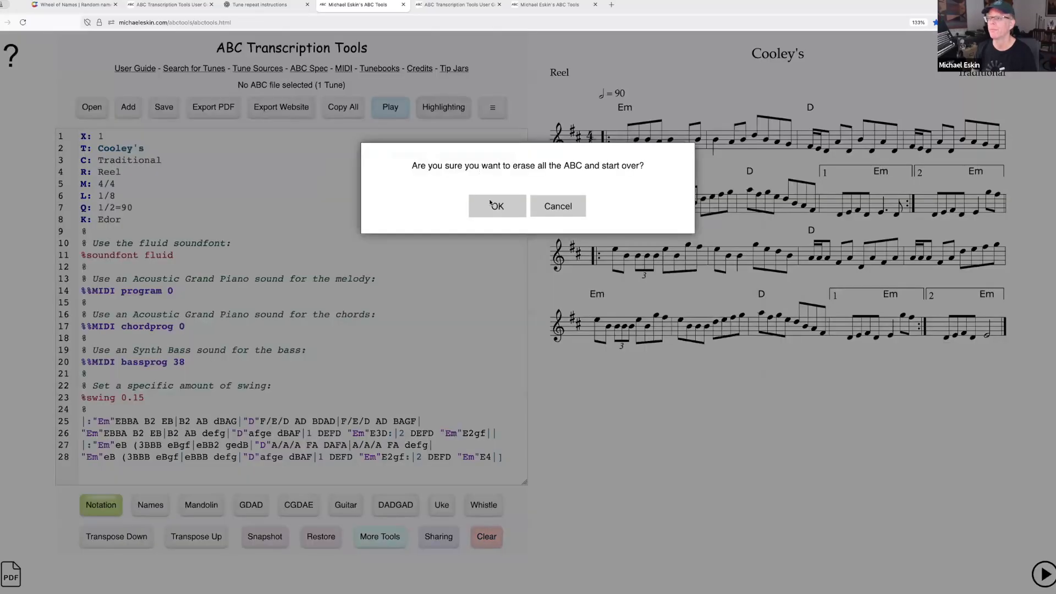
click(490, 204)
click(127, 106)
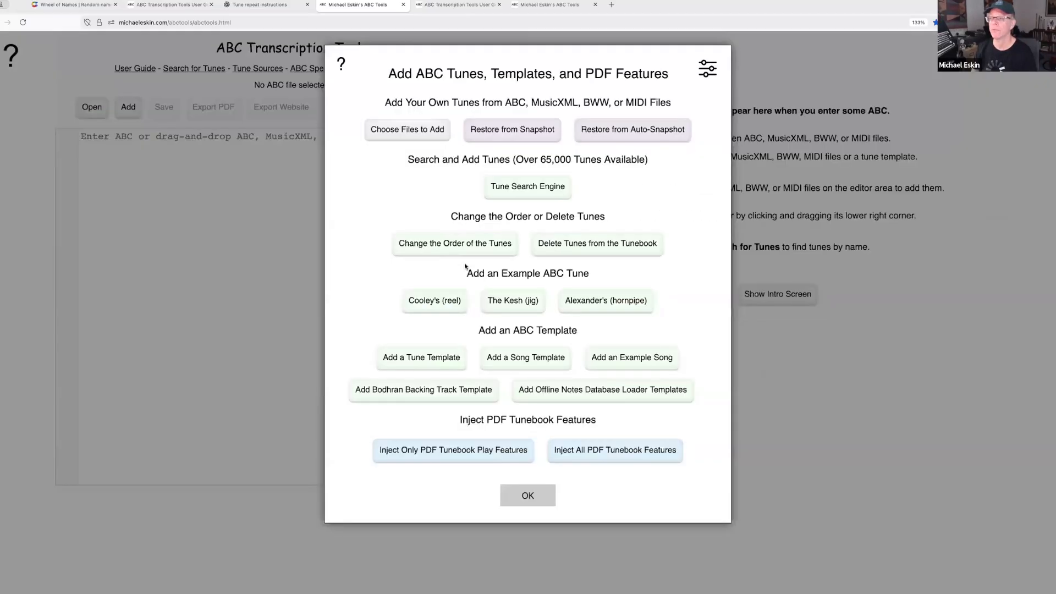
click(434, 300)
click(516, 308)
click(598, 308)
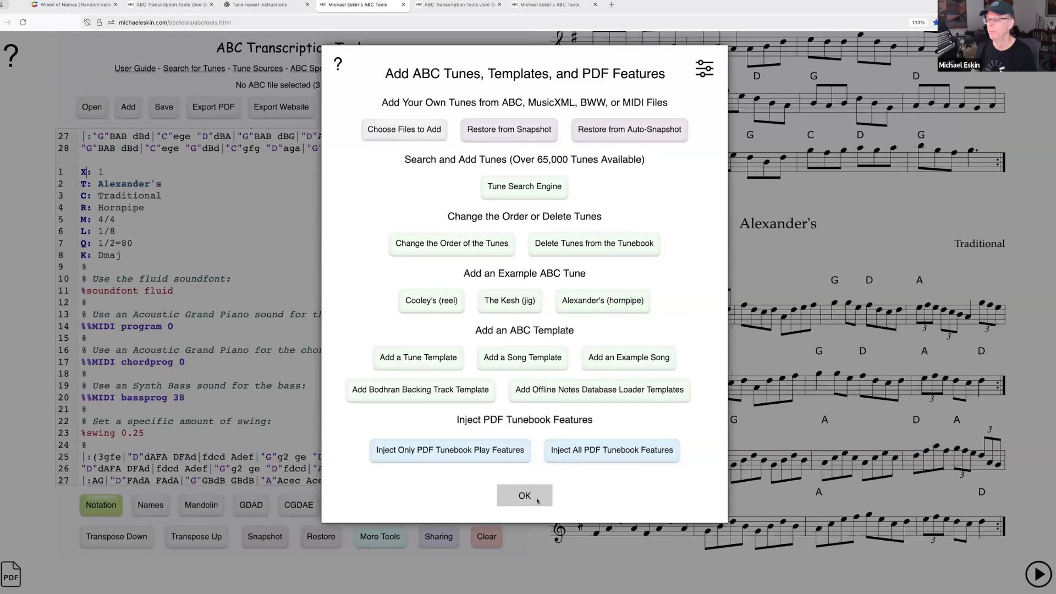
click(528, 495)
Step: Export the three tunes as a PDF tunebook using the QR Code for Each Tune layout
click(215, 111)
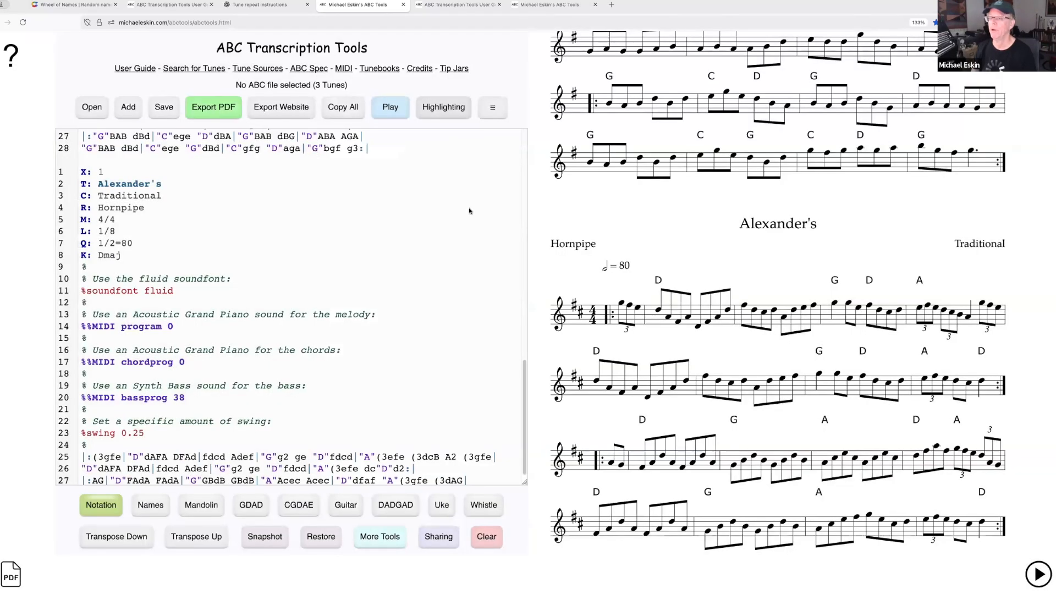
click(457, 209)
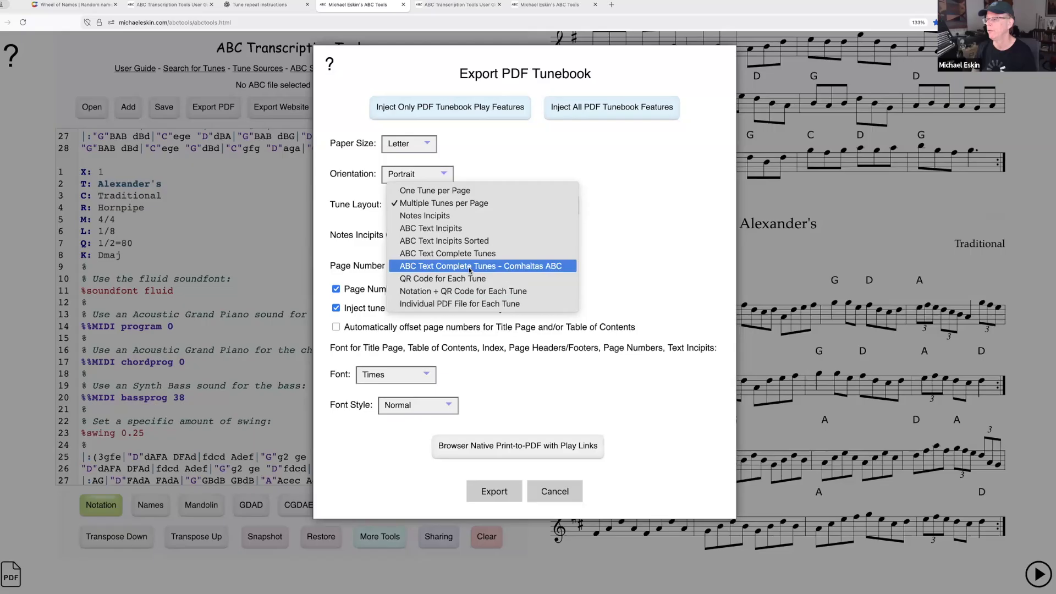
click(494, 491)
click(487, 238)
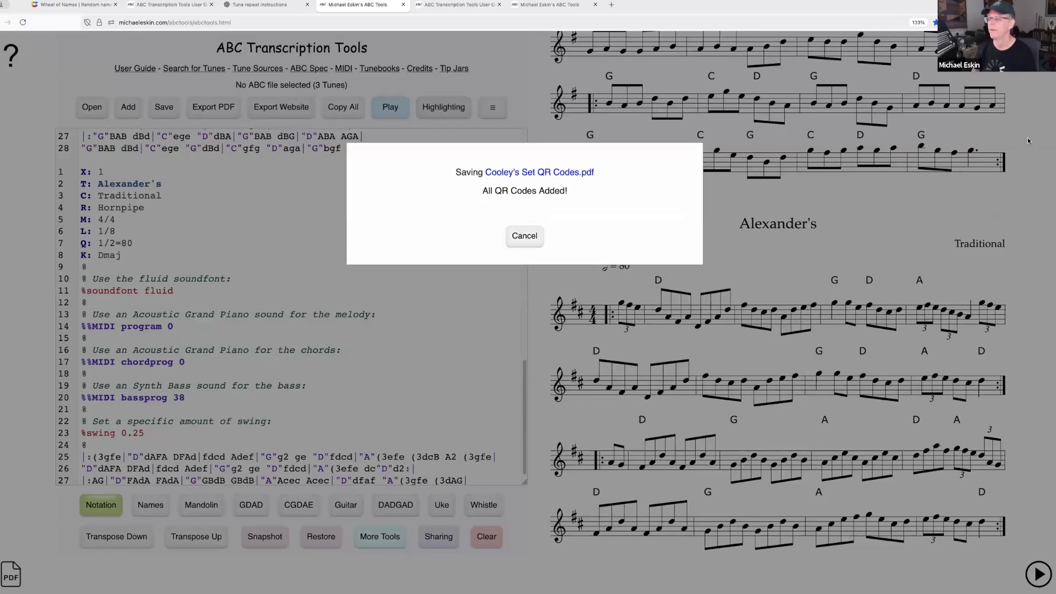
Step: Look through the QR code pages of the exported PDF, open the Cooley's tune from its link, and close it
scroll(603, 364, down, 3)
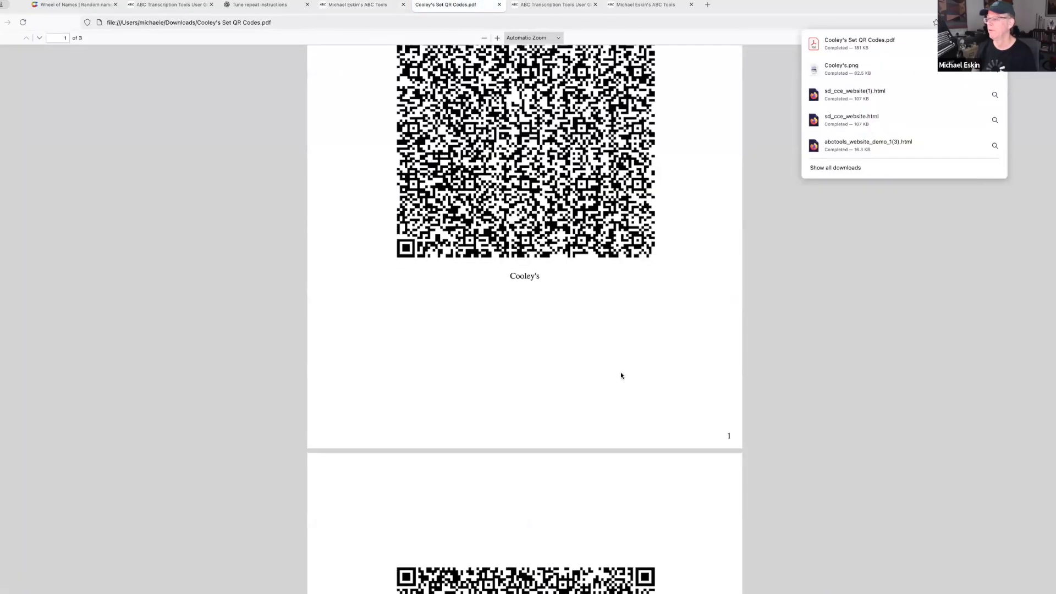
scroll(649, 404, down, 8)
scroll(678, 433, down, 5)
scroll(677, 433, up, 7)
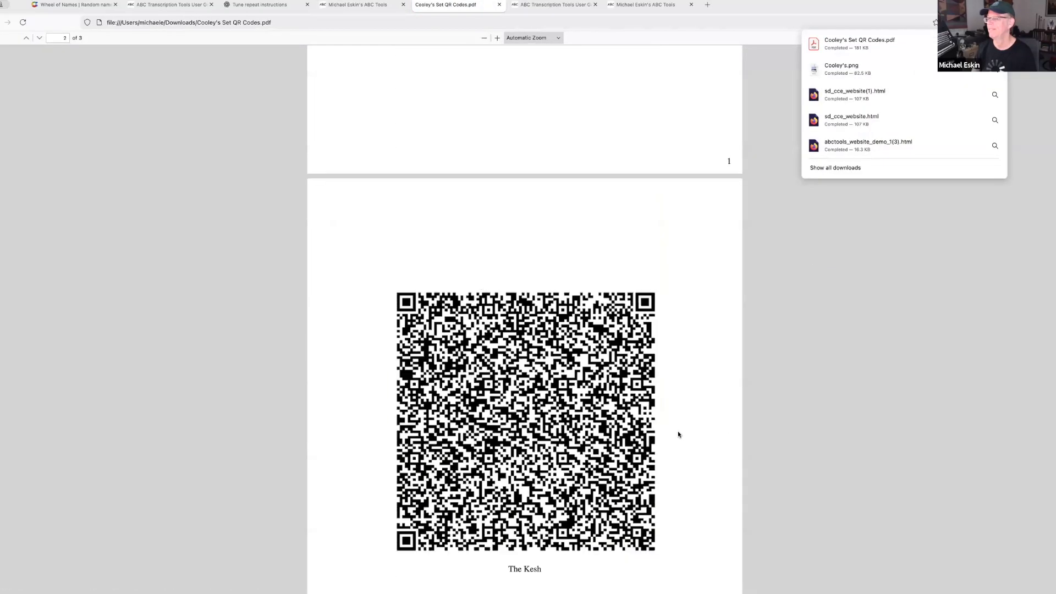
scroll(678, 434, down, 10)
click(541, 256)
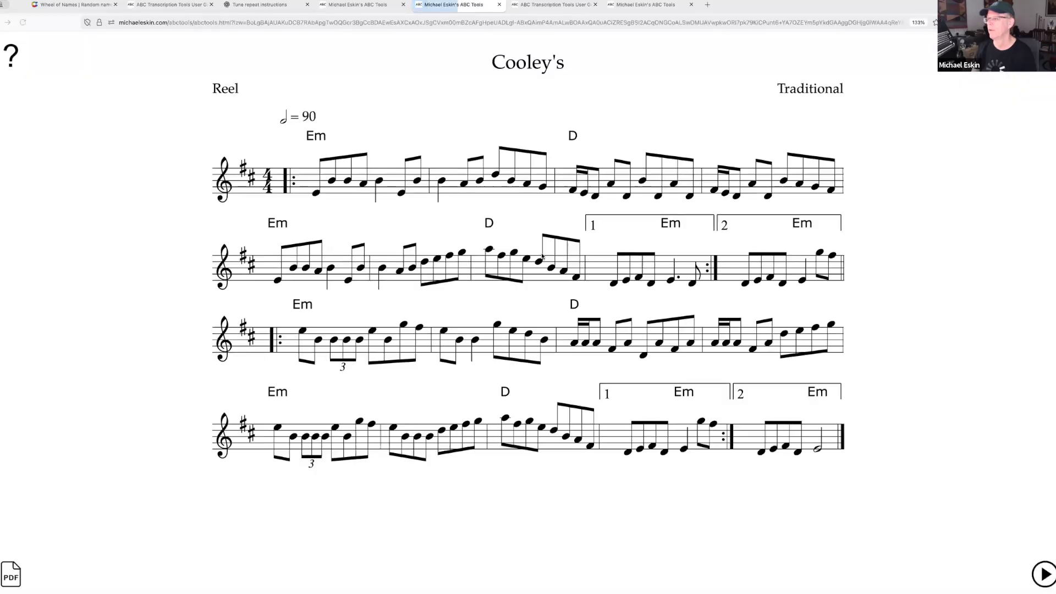
click(499, 4)
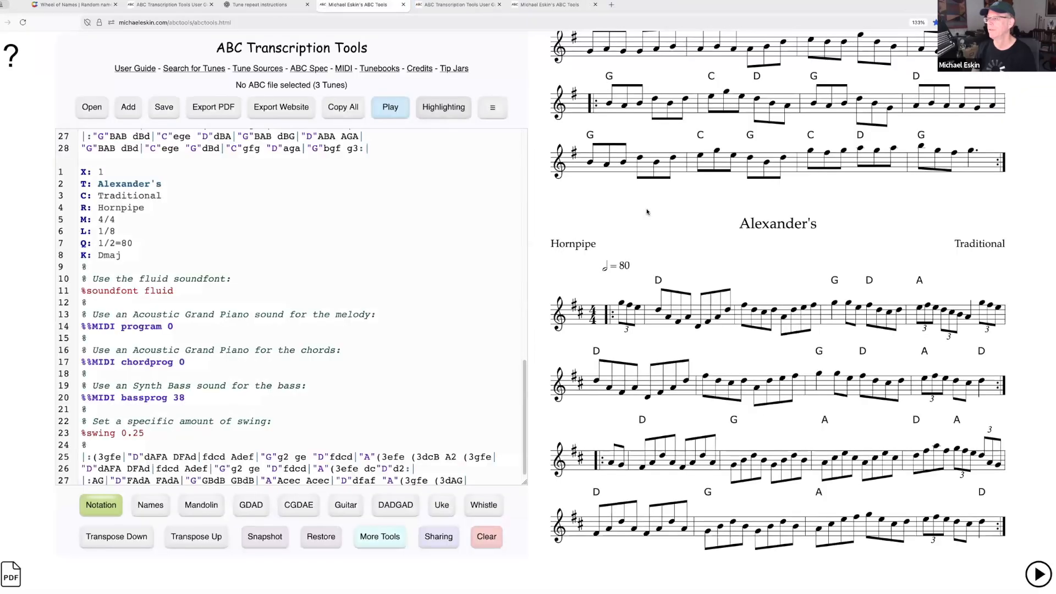
Step: Export the PDF tunebook again with the tune layout set to Notation + QR Code for Each Tune
click(213, 106)
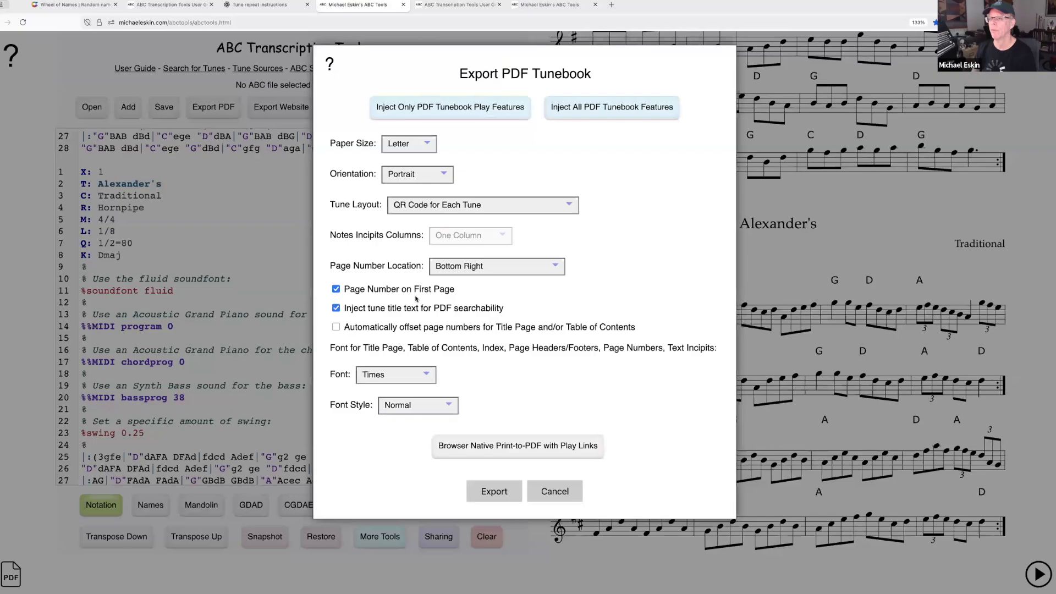
click(460, 206)
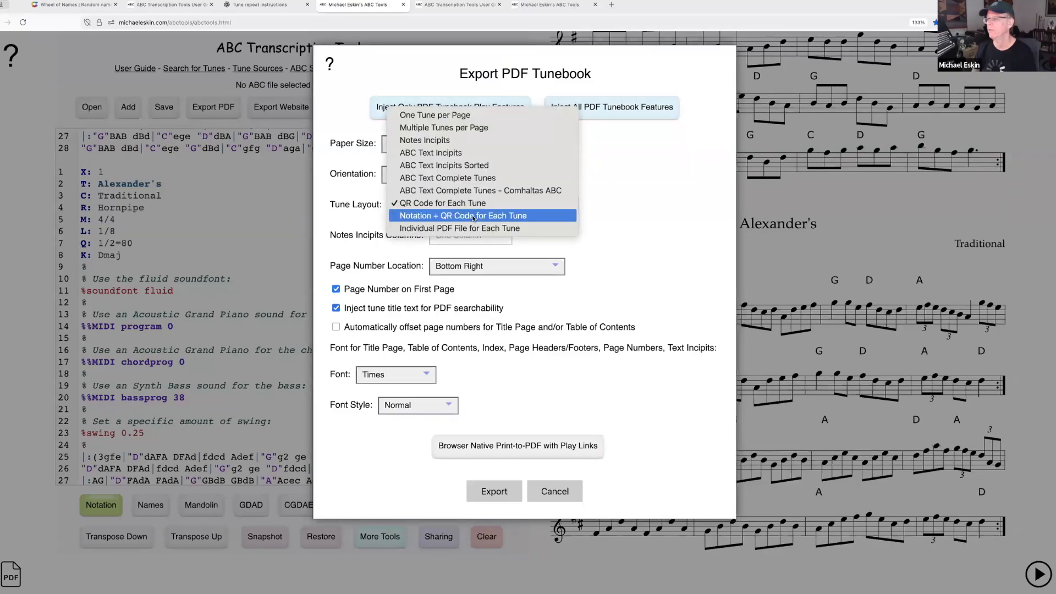
click(473, 216)
click(494, 491)
click(495, 231)
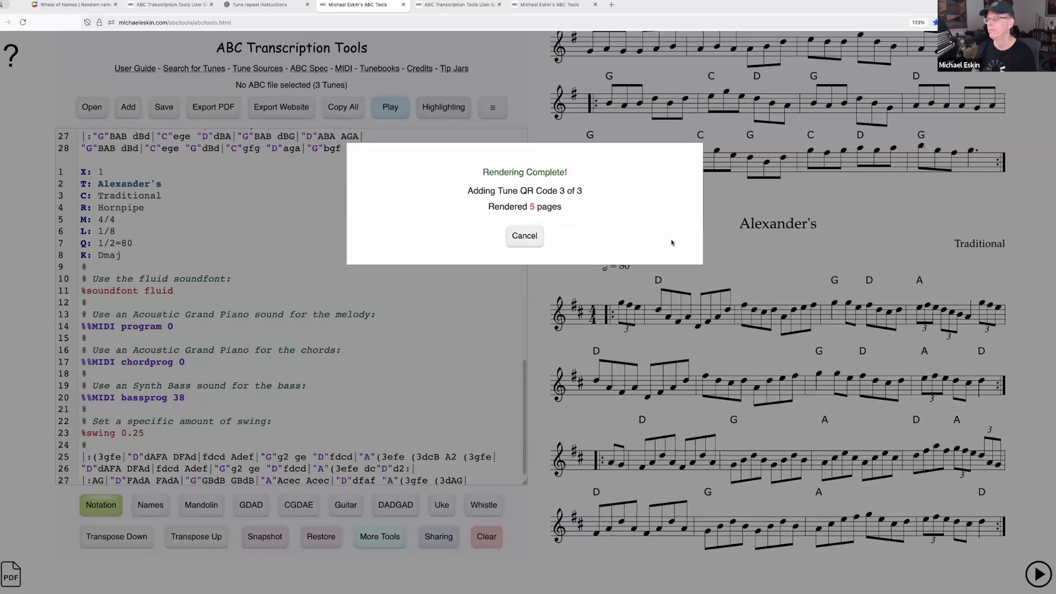
Step: Look through the pages of the notation and QR code PDF and close it
scroll(649, 292, down, 15)
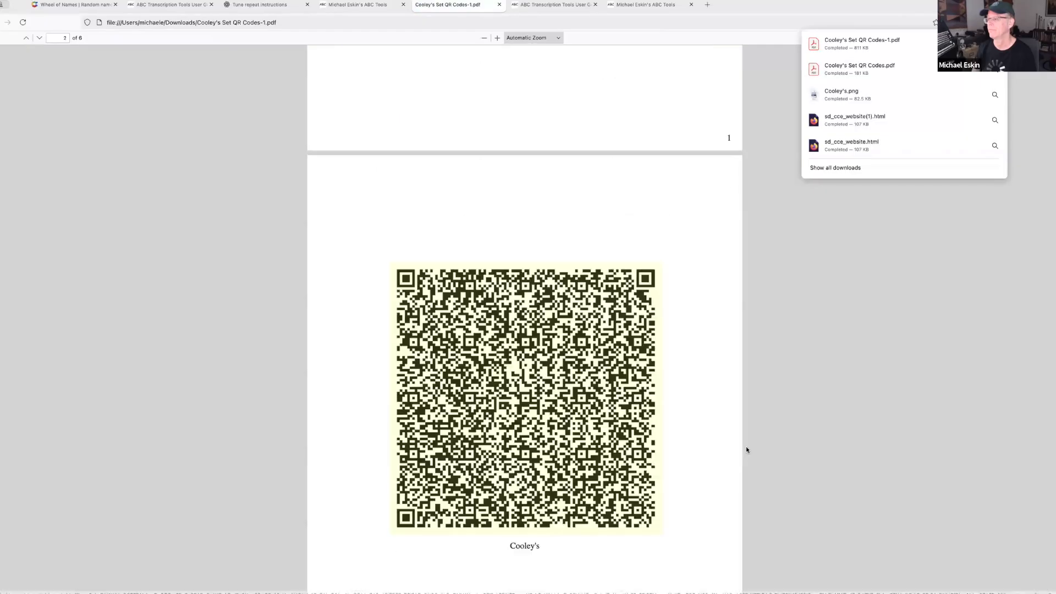
scroll(786, 424, down, 4)
scroll(784, 422, up, 12)
click(498, 4)
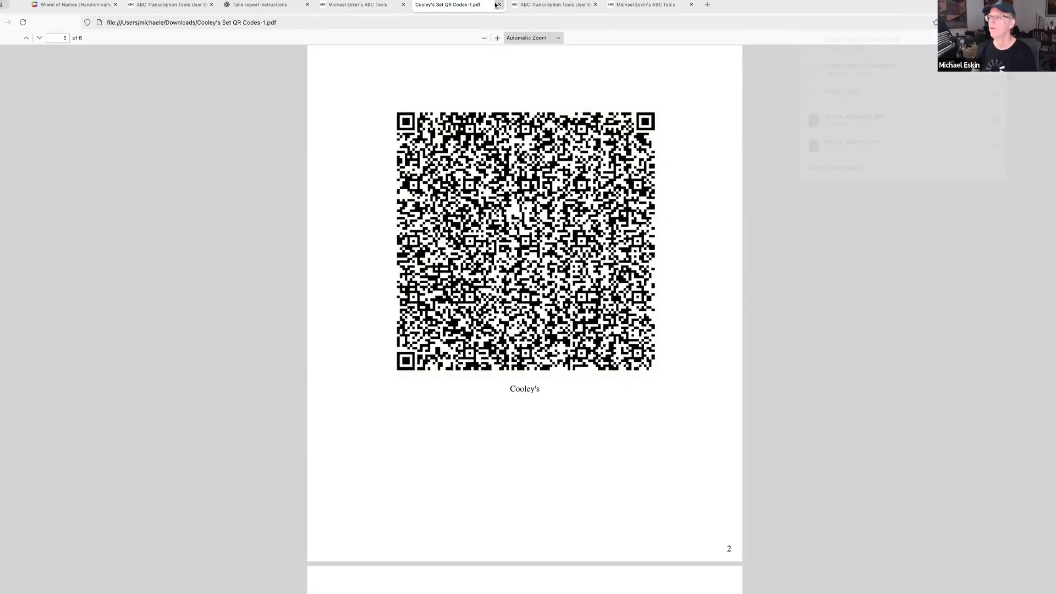
click(497, 4)
Step: Set the PDF tune layout to One Tune per Page and leave the export settings without exporting
scroll(443, 306, up, 6)
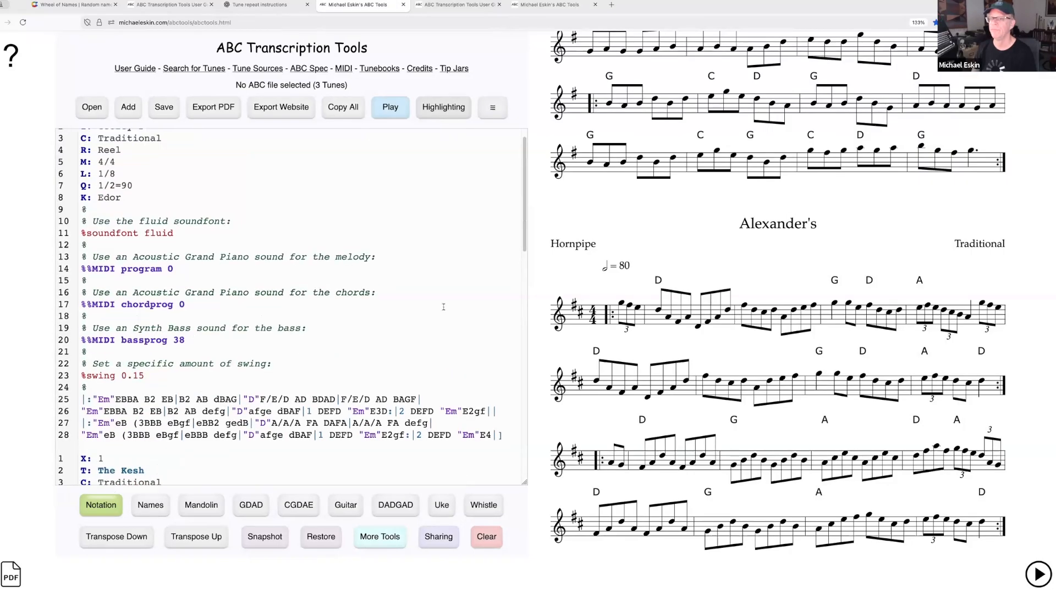
click(211, 107)
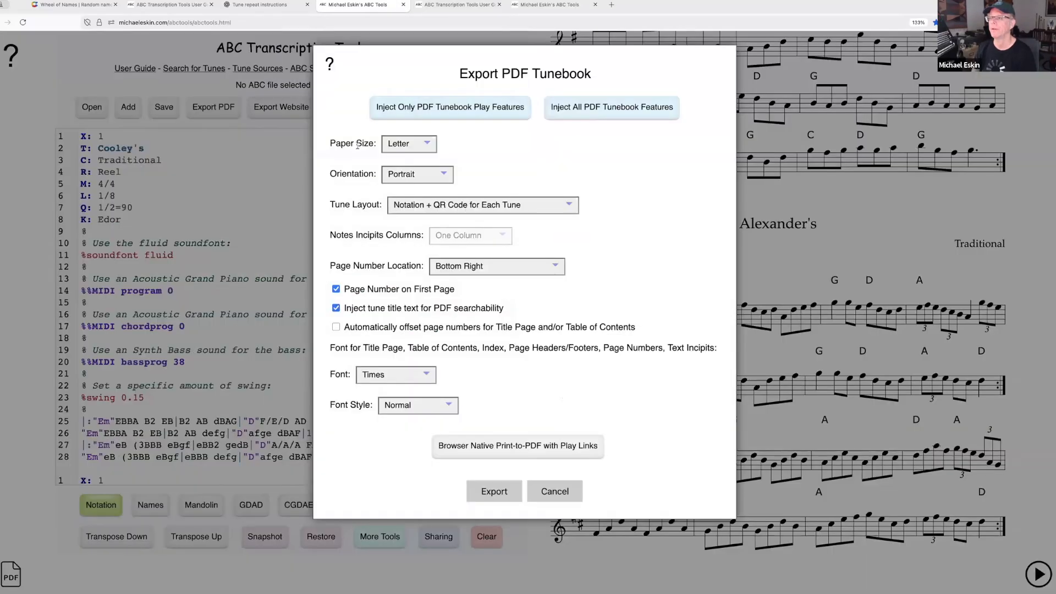
click(456, 205)
click(456, 102)
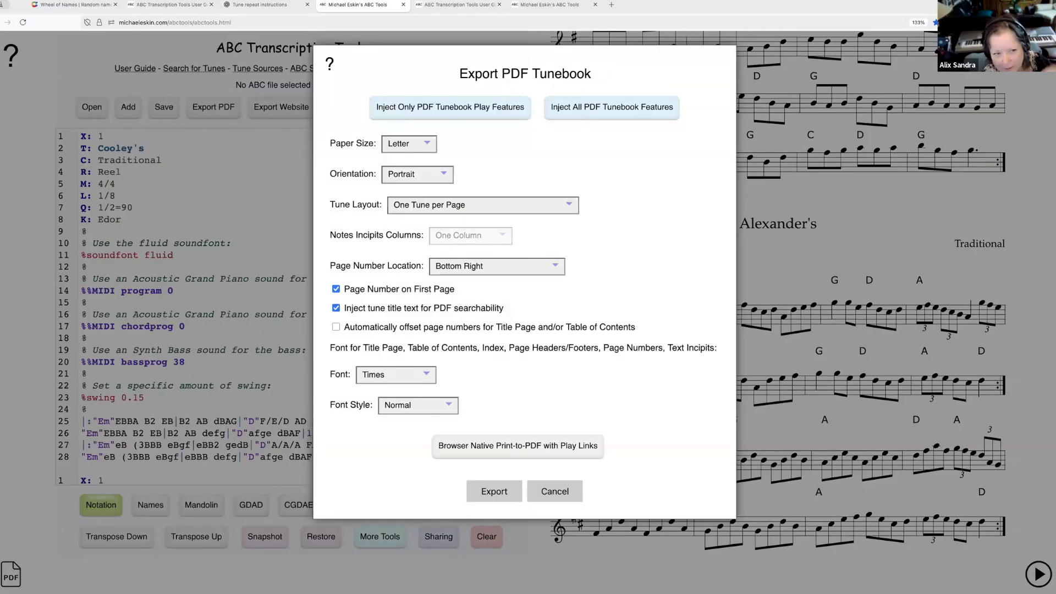
click(580, 494)
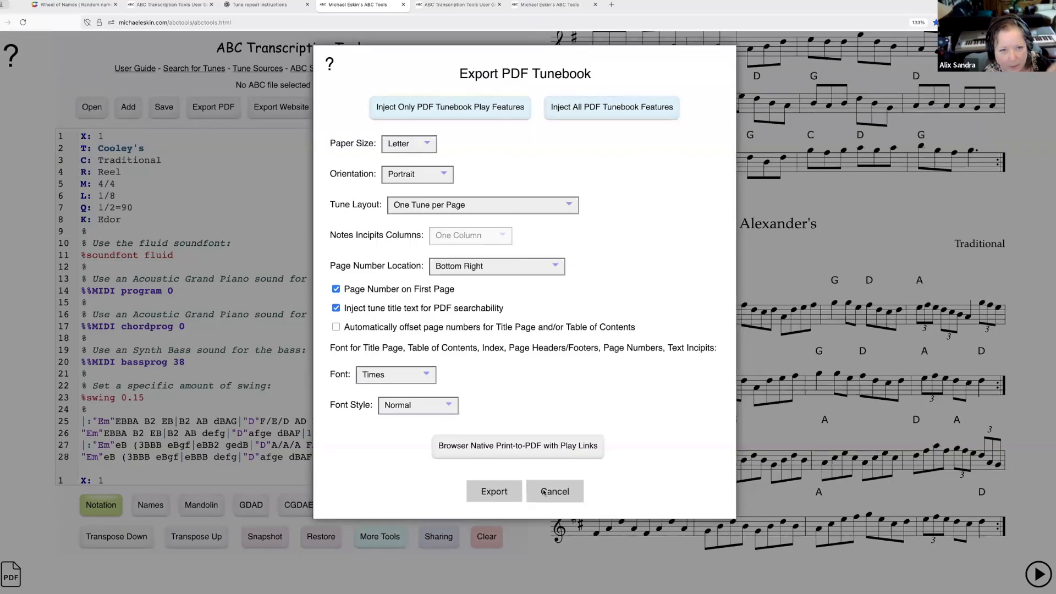
scroll(838, 380, up, 9)
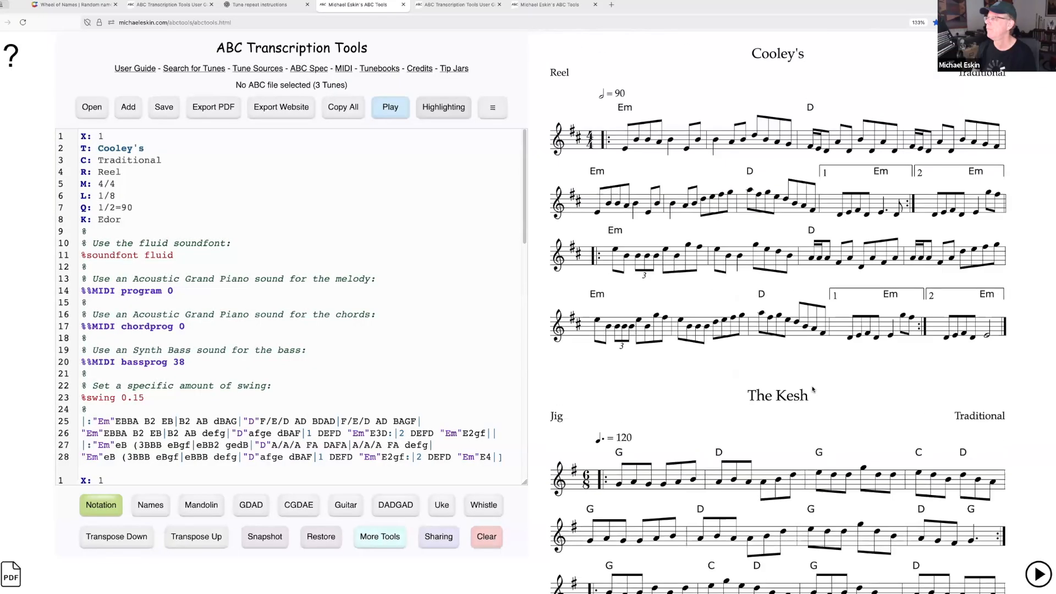
scroll(824, 425, down, 9)
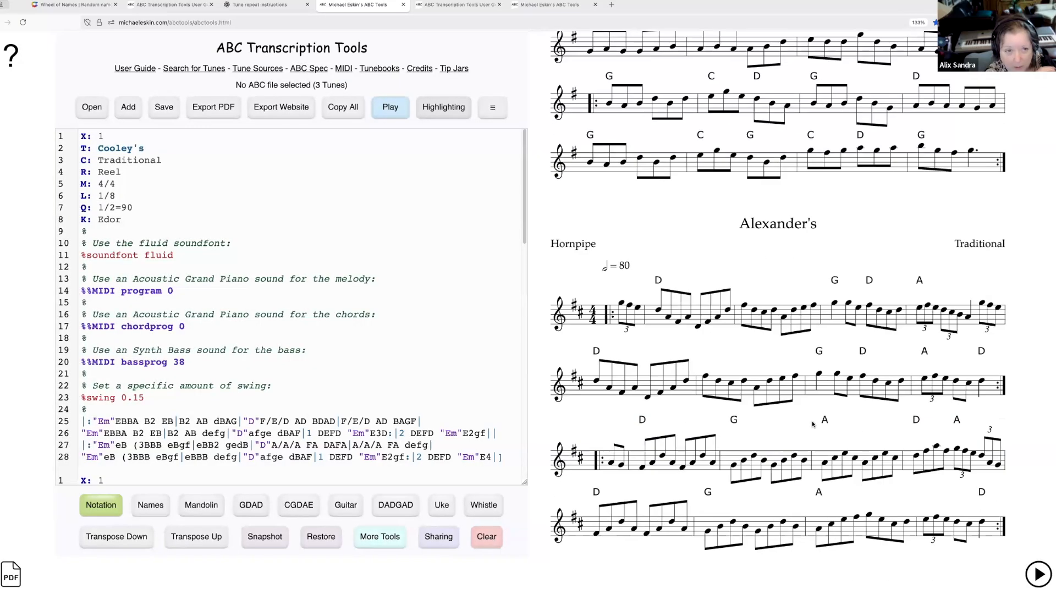
scroll(813, 423, up, 7)
scroll(813, 421, up, 2)
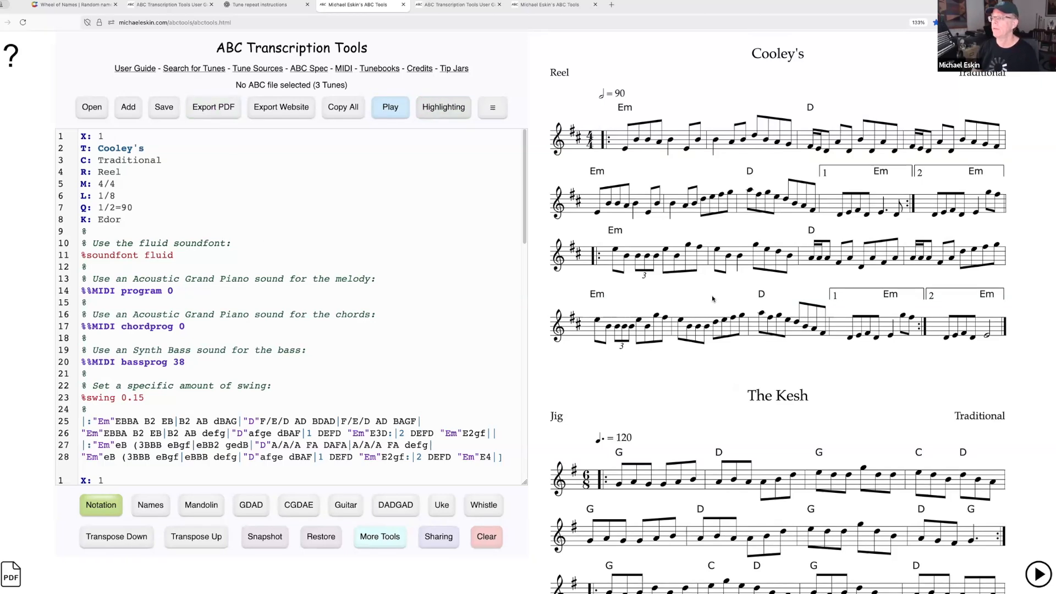
scroll(728, 317, down, 5)
scroll(767, 308, up, 5)
scroll(759, 300, down, 5)
scroll(747, 294, up, 5)
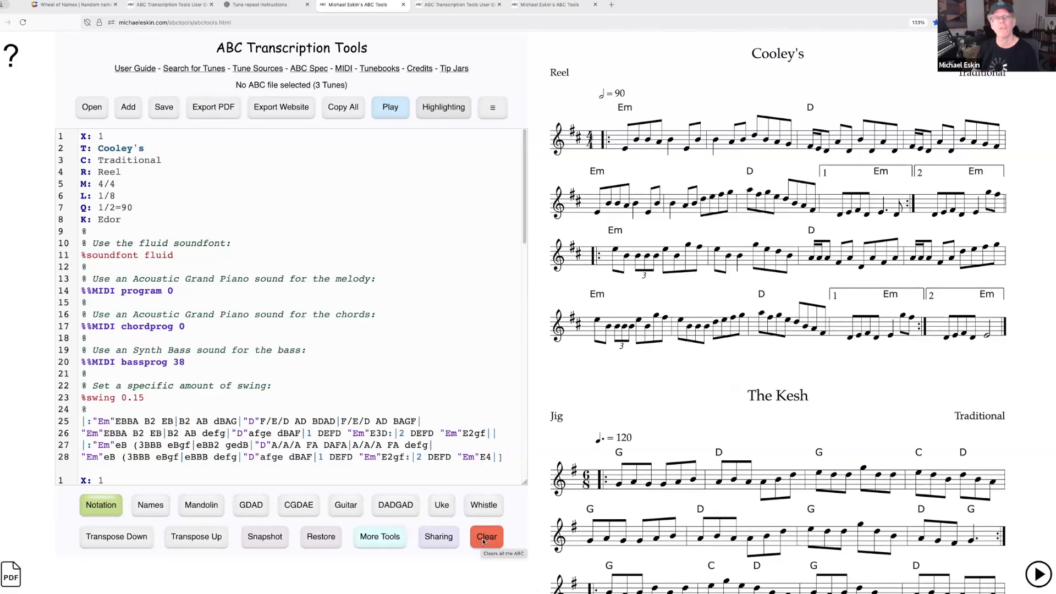
scroll(431, 342, down, 15)
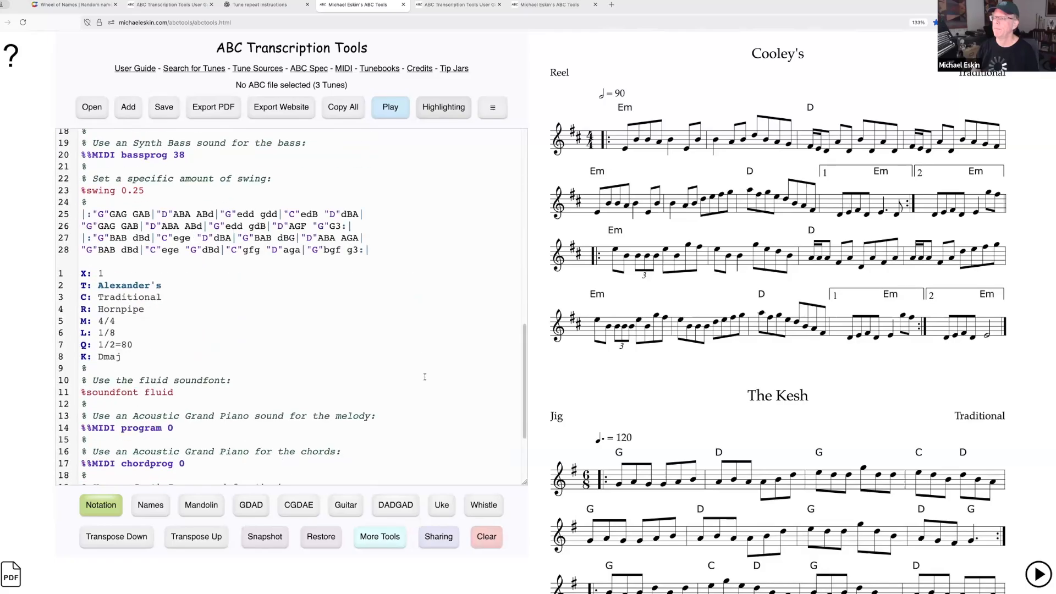
scroll(424, 377, up, 15)
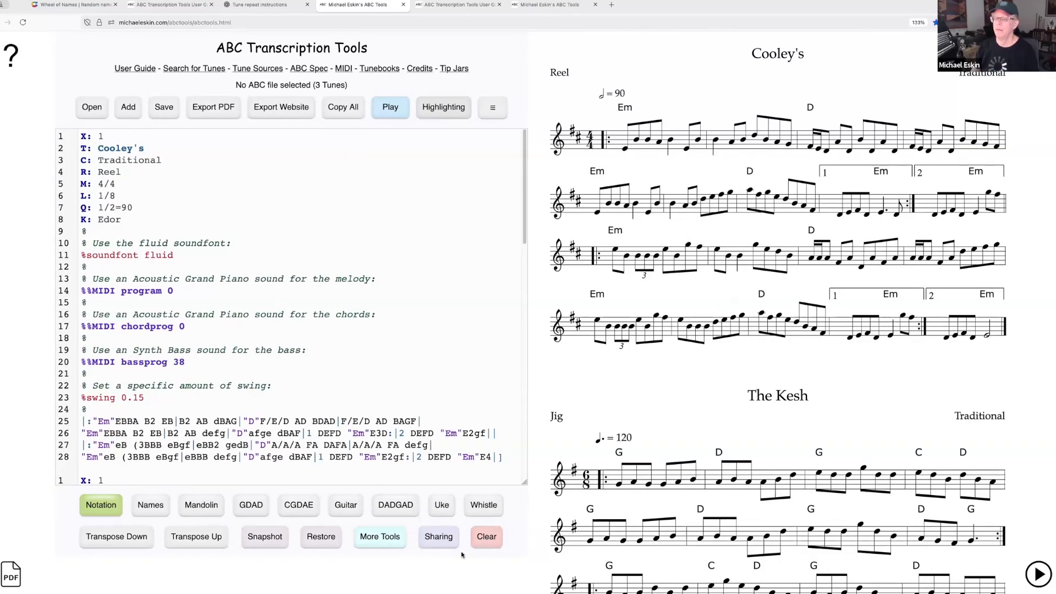
Step: Clear all the ABC and open the tunebook file 11-10-25_comhaltas_san_diego_tune_learning_tunebook_master.abc
click(486, 536)
click(493, 204)
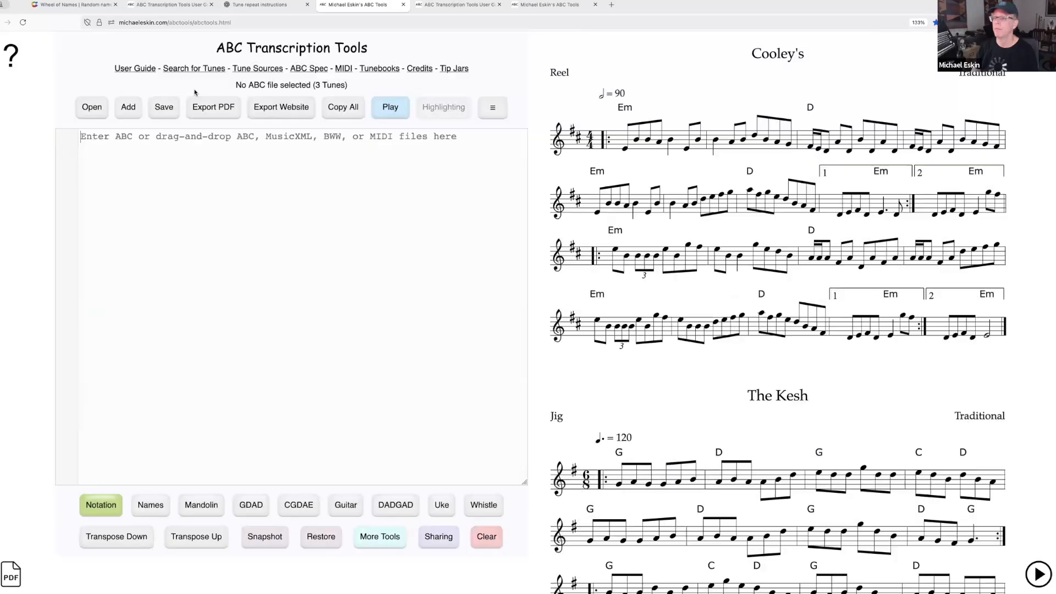
click(94, 109)
click(489, 263)
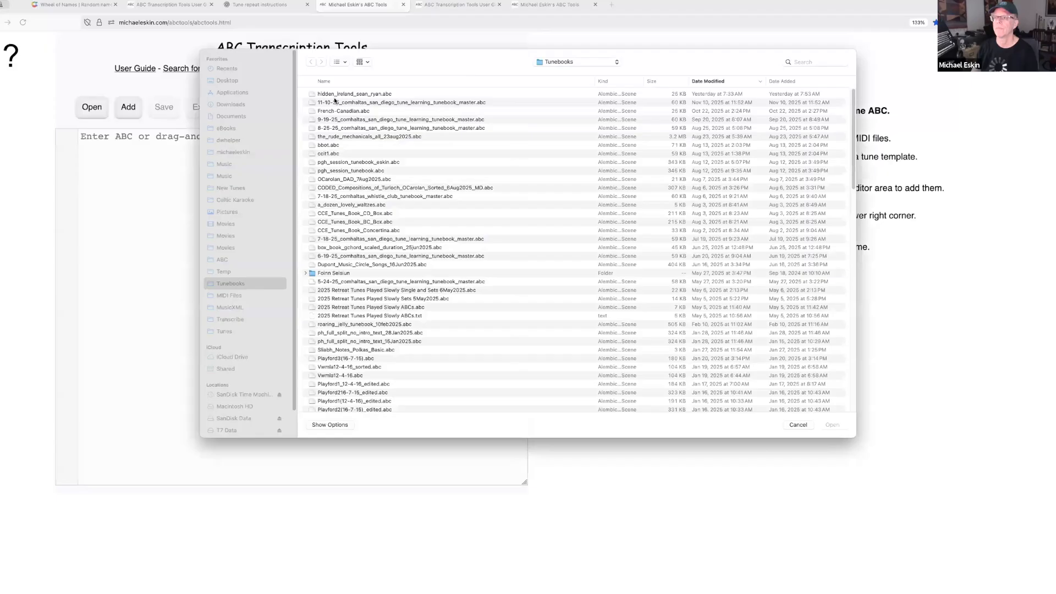
double_click(336, 103)
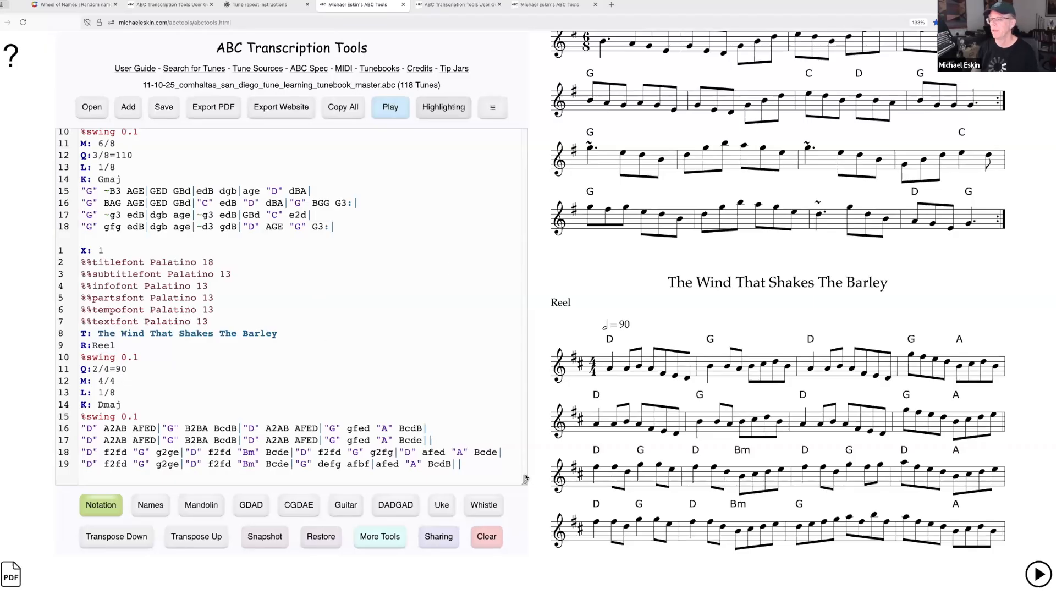
Step: Delete every tune after The Blarney Pilgrim from the tunebook's ABC text
drag(524, 475, 501, 124)
scroll(331, 279, down, 8)
scroll(331, 279, down, 20)
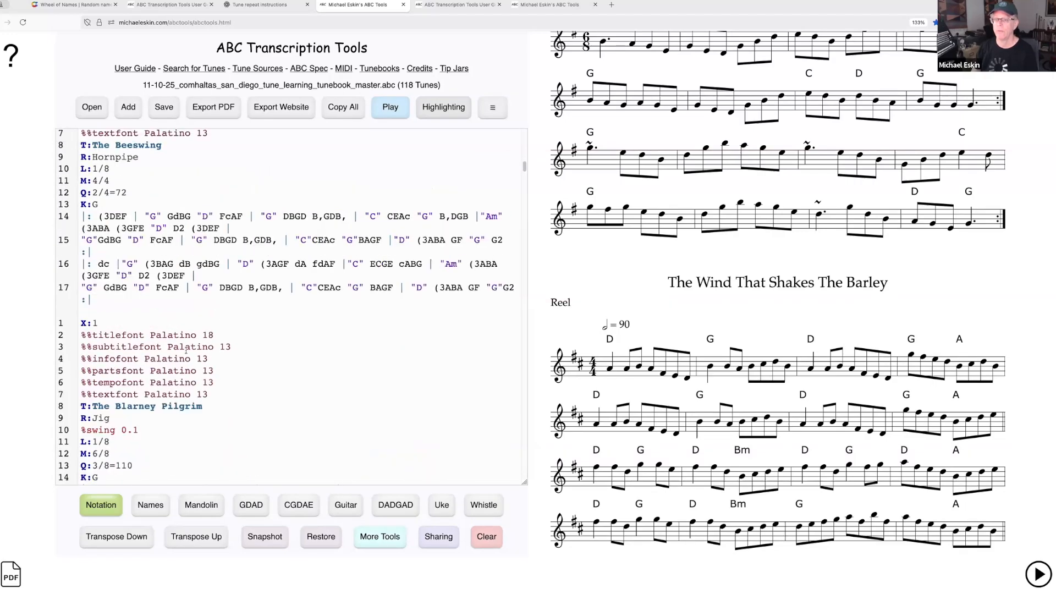
scroll(172, 360, down, 5)
click(99, 324)
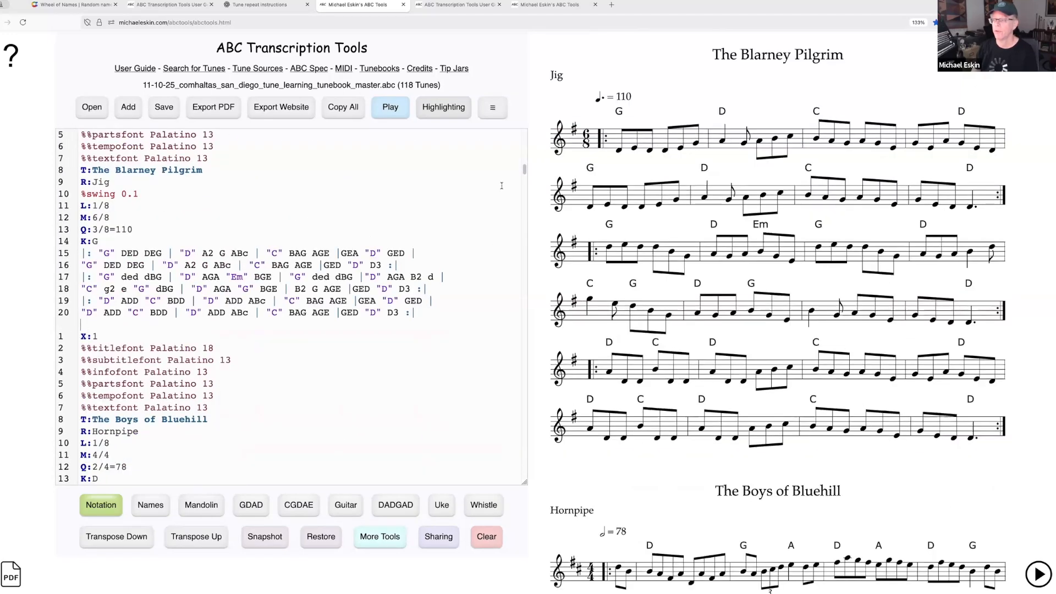
drag(525, 172, 470, 487)
scroll(478, 467, down, 2)
key(ctrl+a)
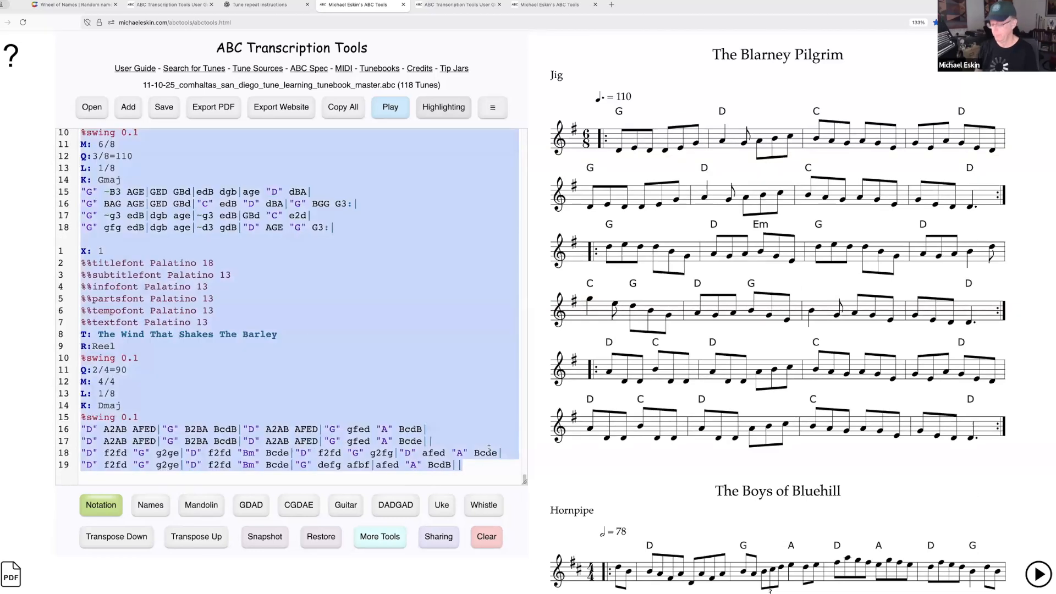
key(ctrl+v)
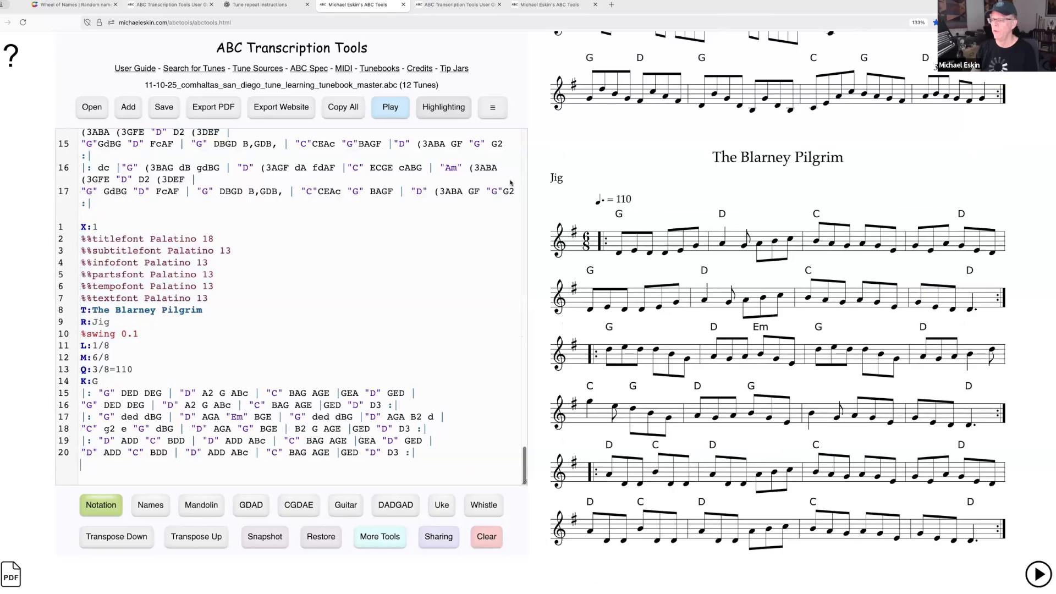
Step: Examine the PDF tunebook feature commands at the start of the ABC, especially the %qrcode and %caption_for_qrcode lines
drag(525, 465, 525, 148)
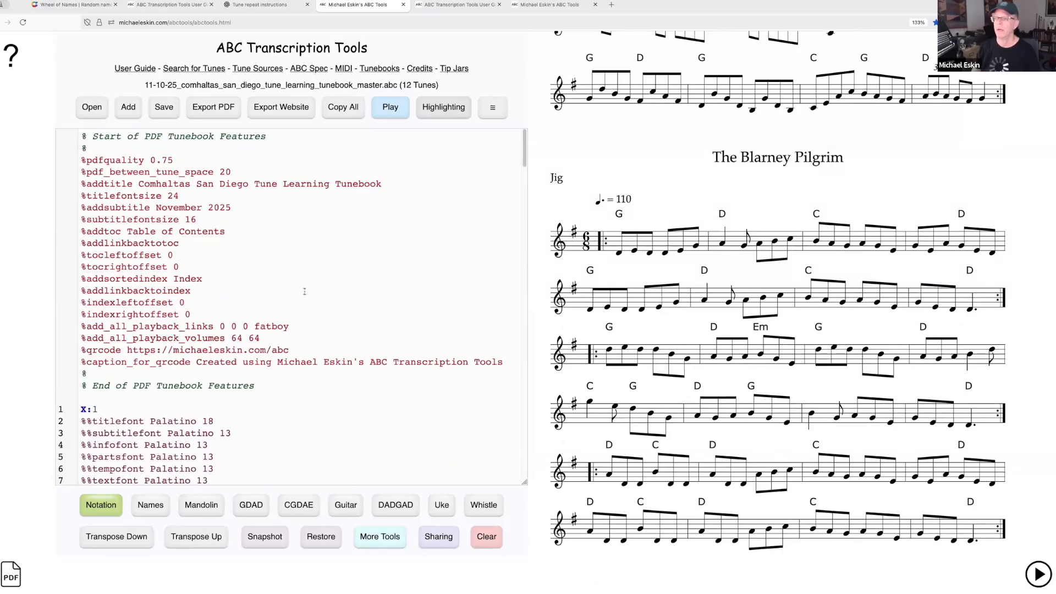
drag(81, 157, 83, 373)
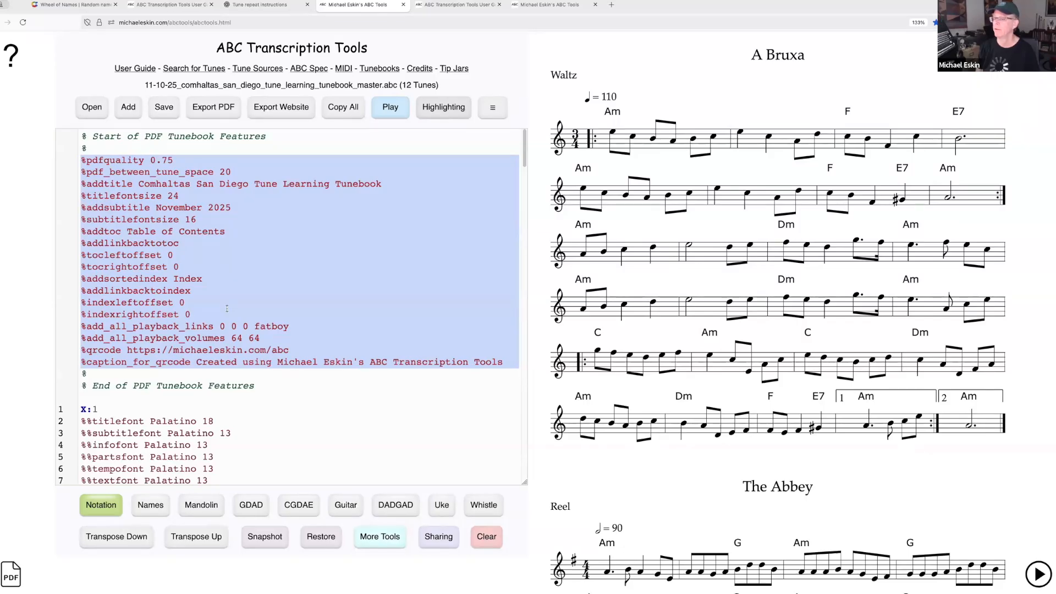
click(227, 310)
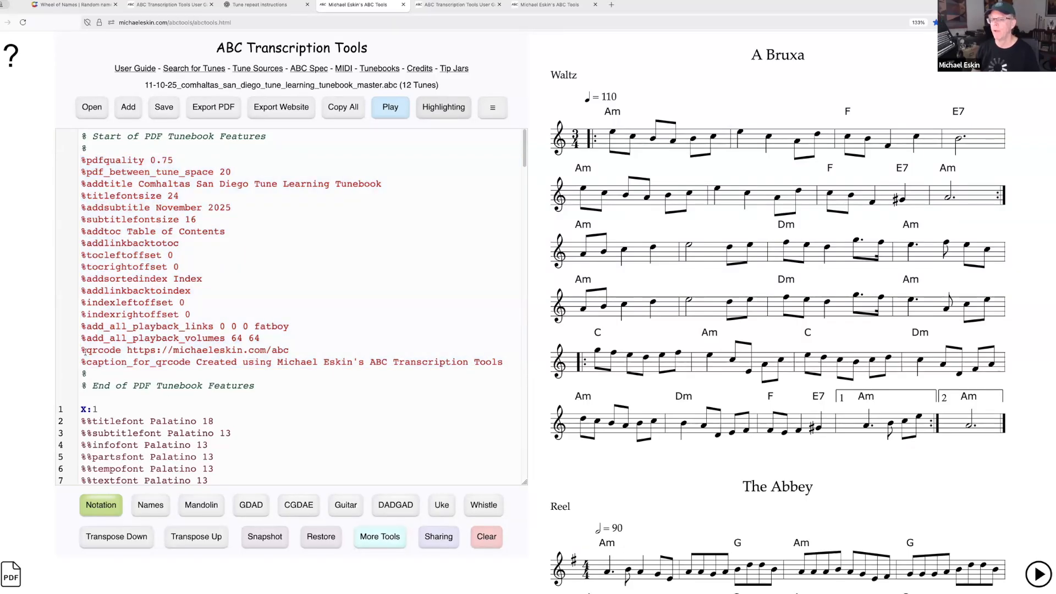
drag(83, 350, 81, 374)
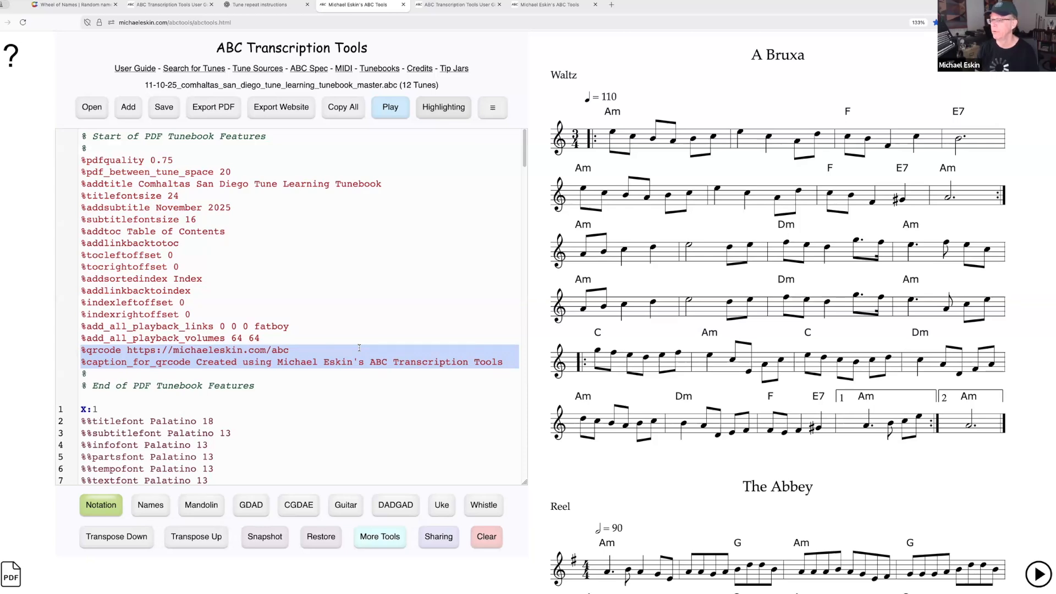
click(375, 265)
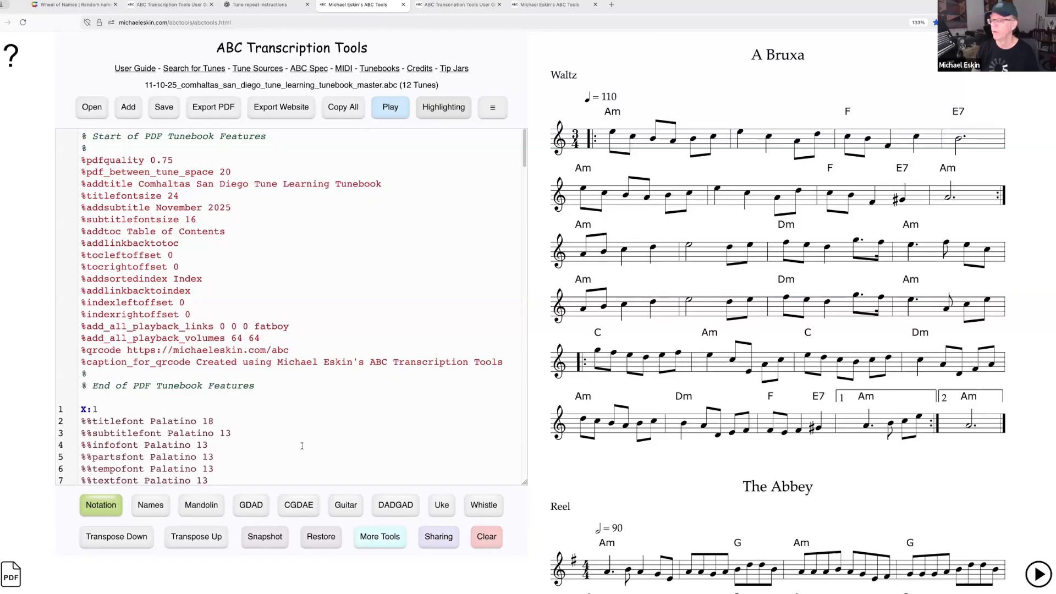
Step: Copy the Standard Notation download link of the Comhaltas San Diego Tune Learning Session Tunebook from the Tunebooks page
click(550, 4)
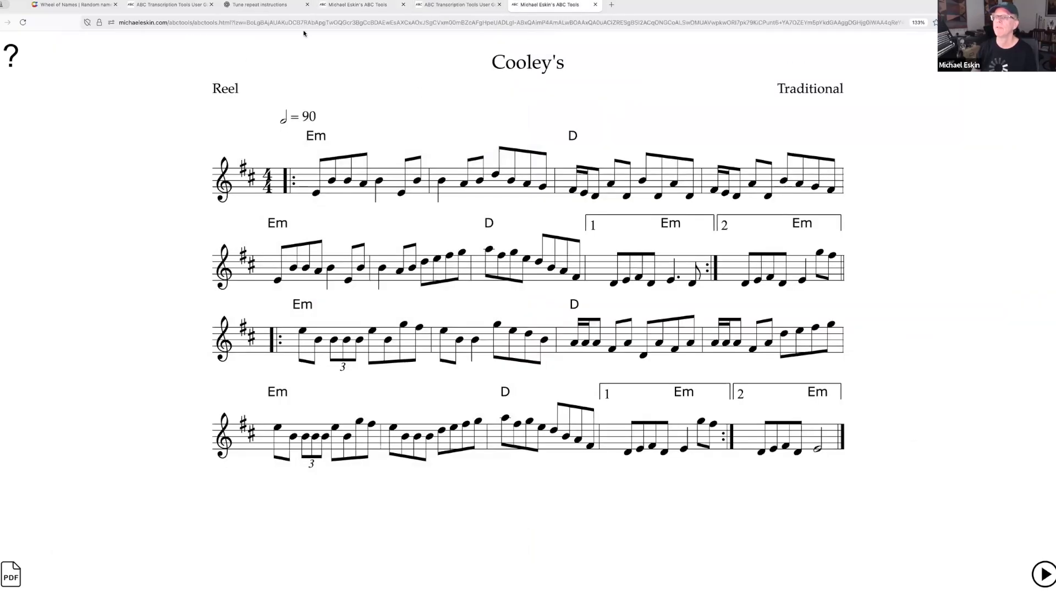
key(Escape)
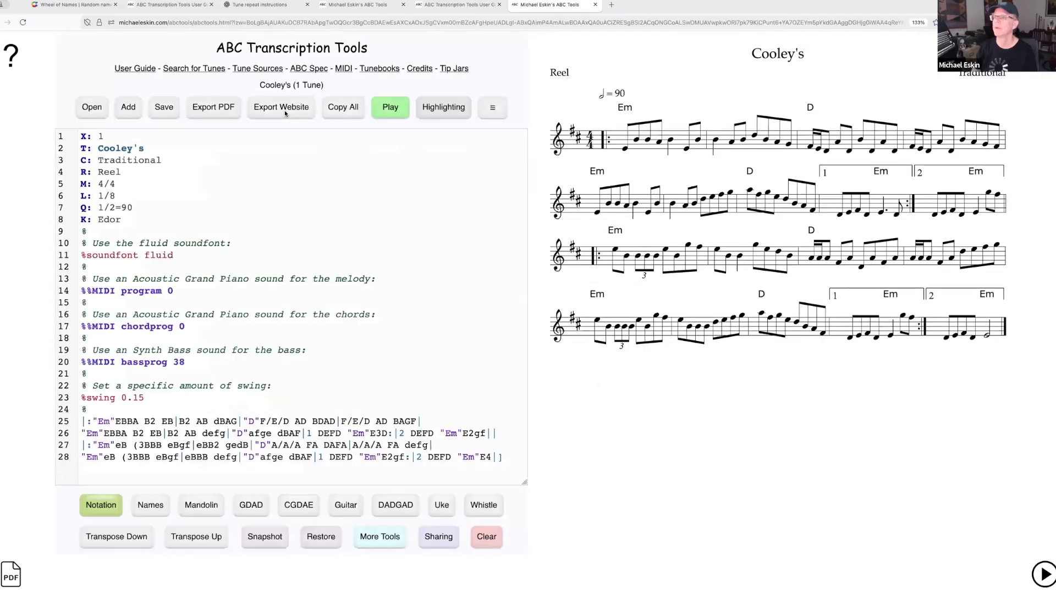
click(379, 68)
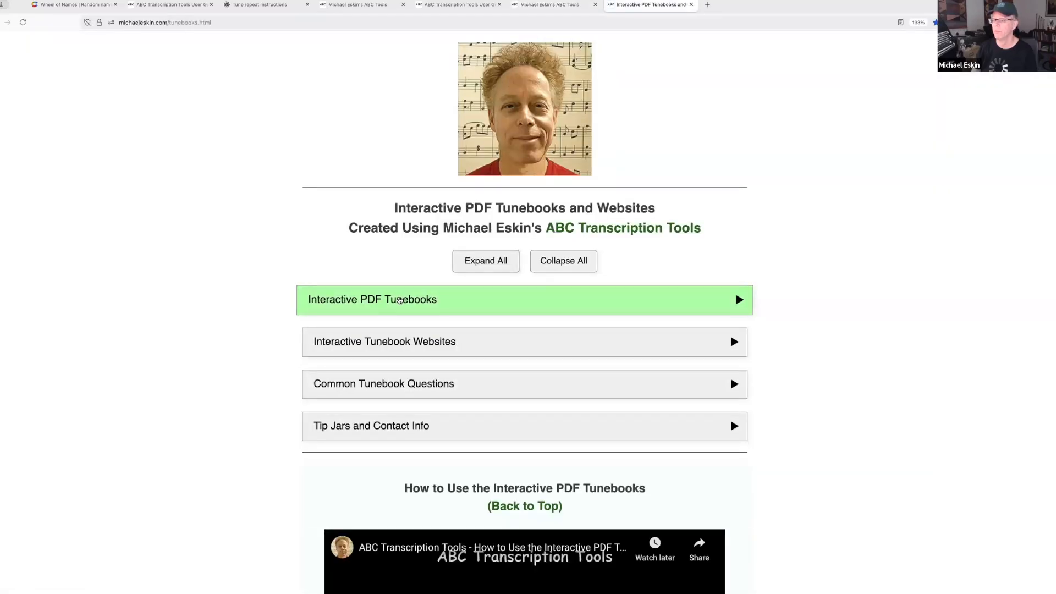
click(400, 300)
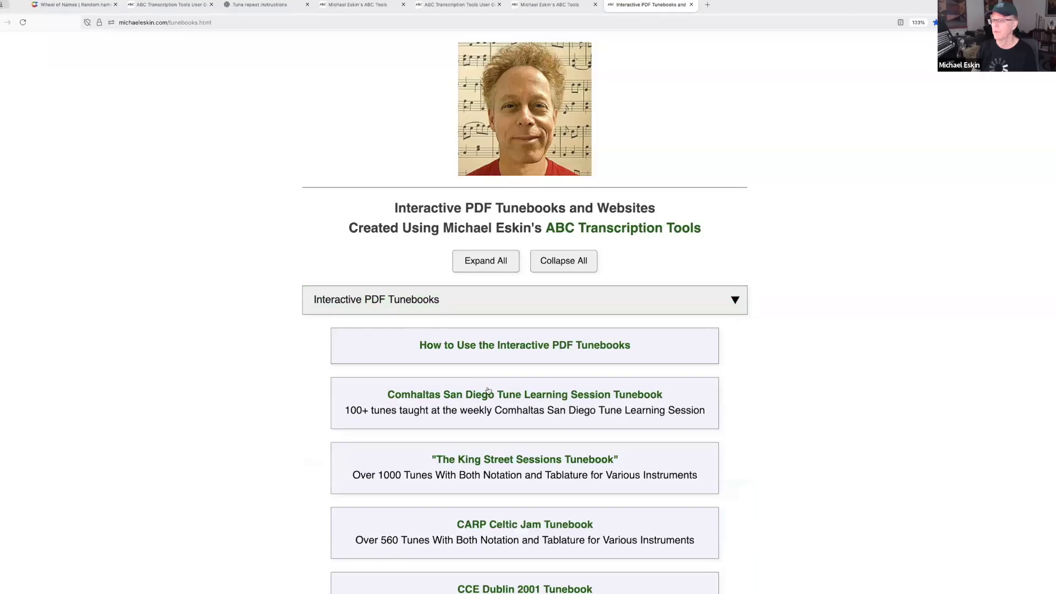
click(490, 394)
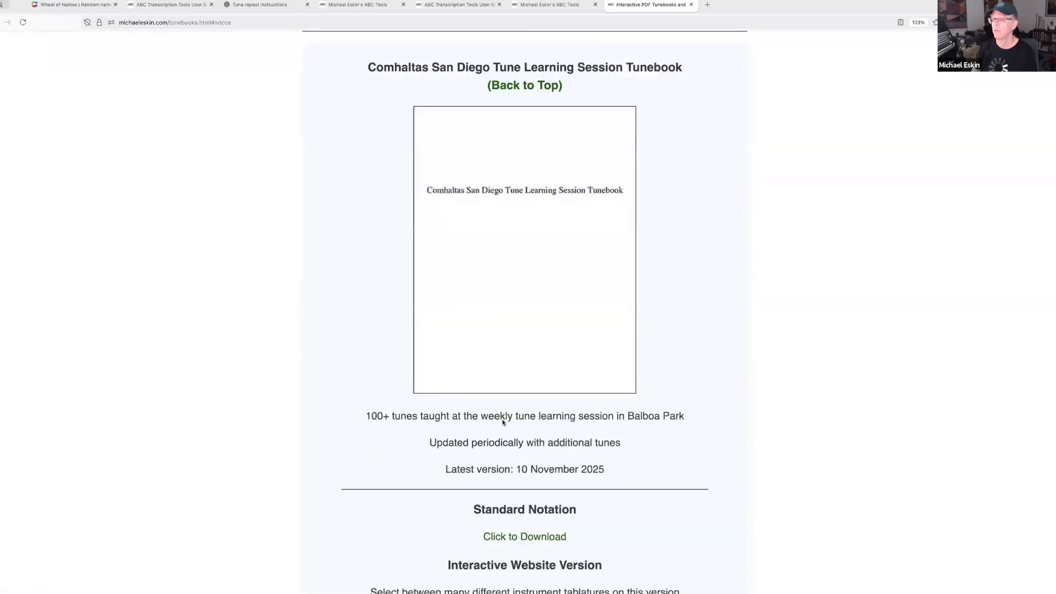
right_click(538, 538)
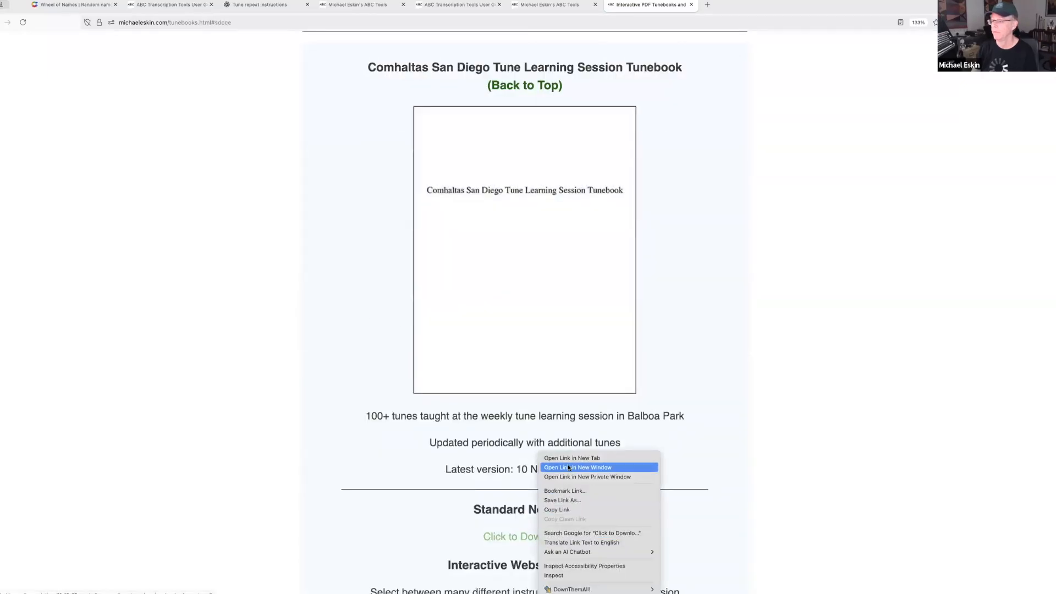
click(567, 509)
Step: Replace the URL in the tunebook's %qrcode line with the copied PDF download link
click(190, 11)
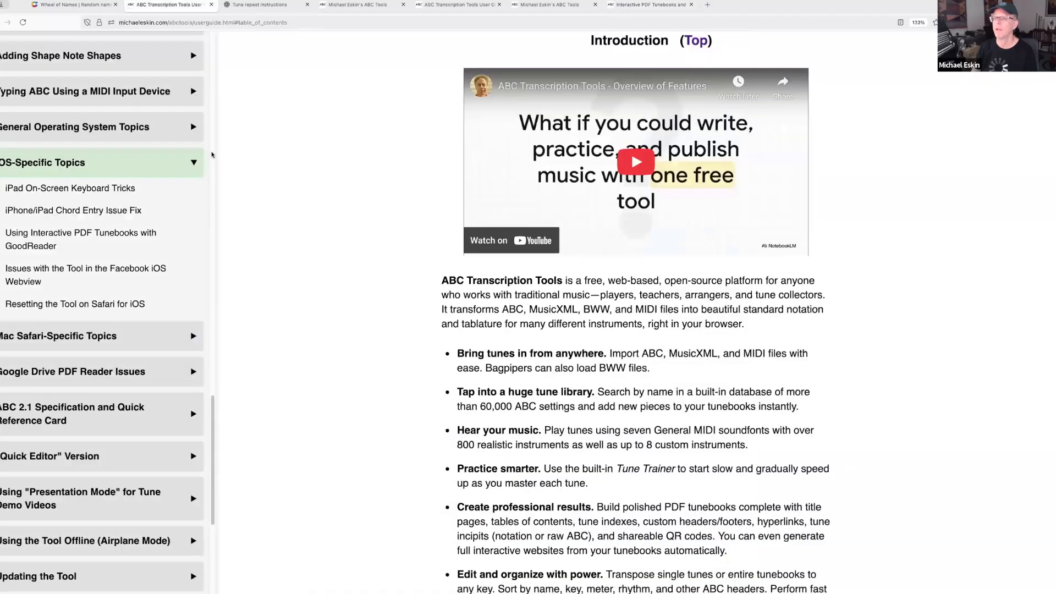
click(356, 9)
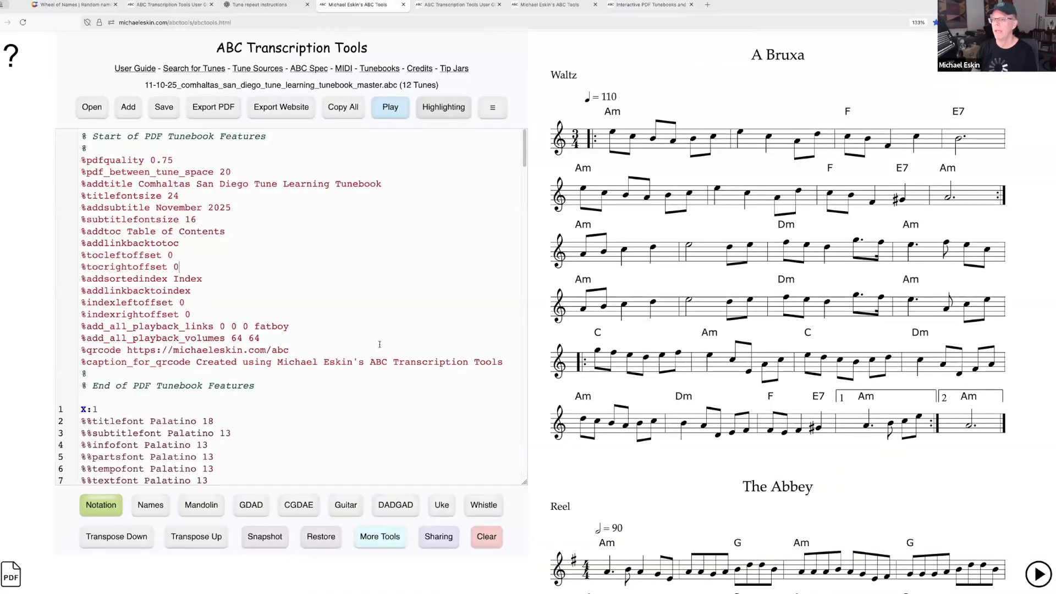
drag(288, 349, 127, 349)
key(ctrl+v)
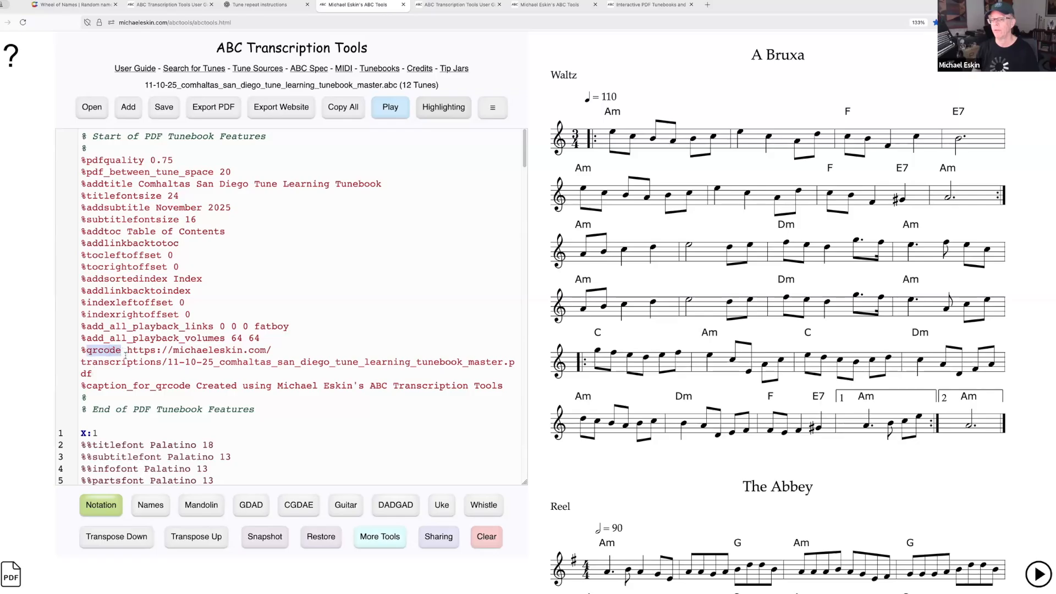
drag(127, 350, 118, 373)
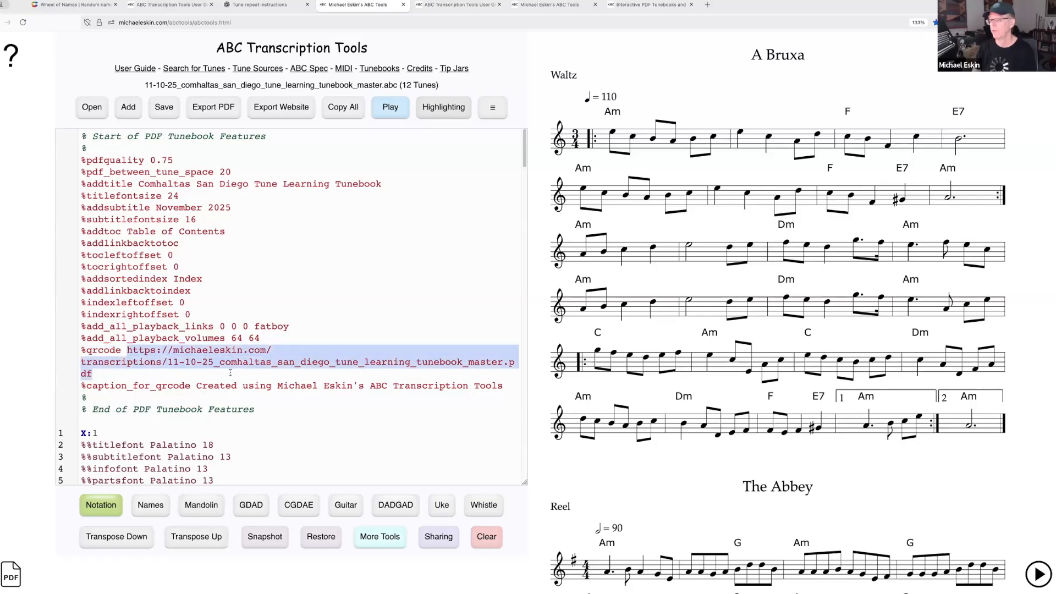
Step: Change the %caption_for_qrcode text to "This is the demo tune book"
drag(197, 387, 504, 388)
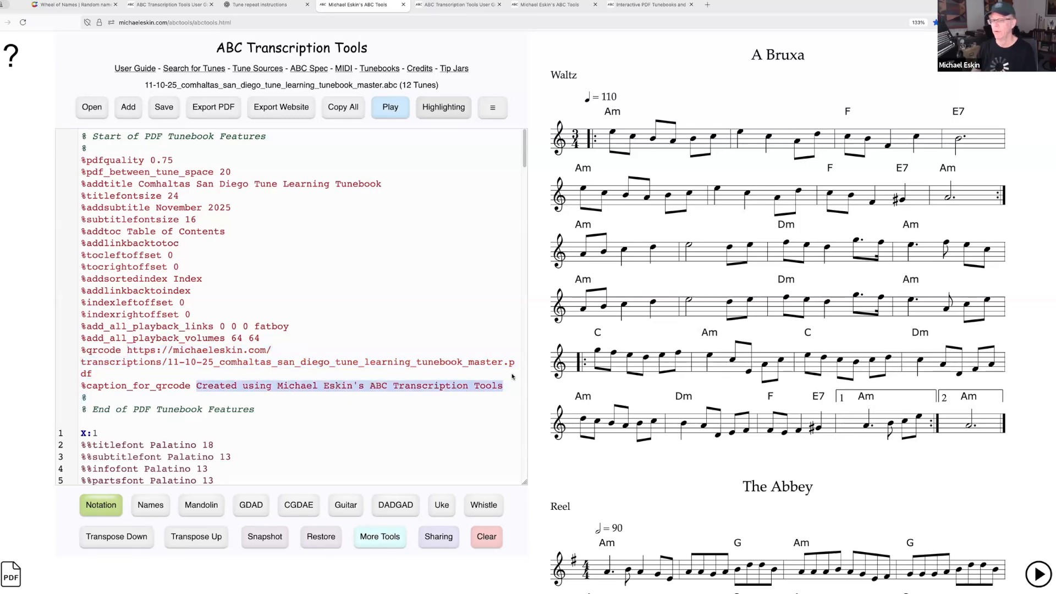
text(This is the de)
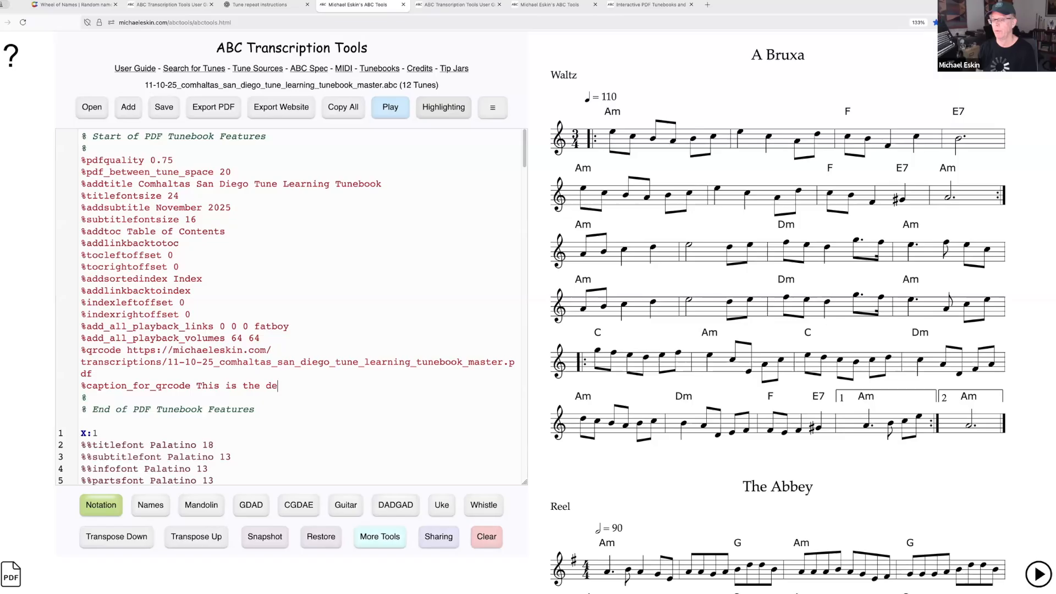
text(mo tune book)
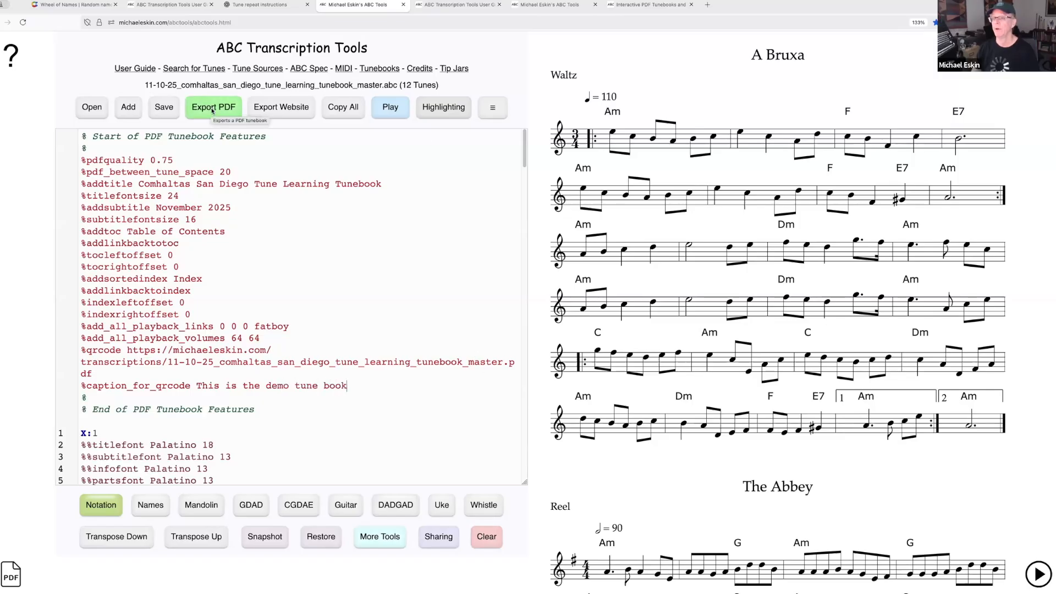
Step: Open the PDF tunebook export settings and set the tune layout to One Tune per Page
click(212, 109)
click(492, 202)
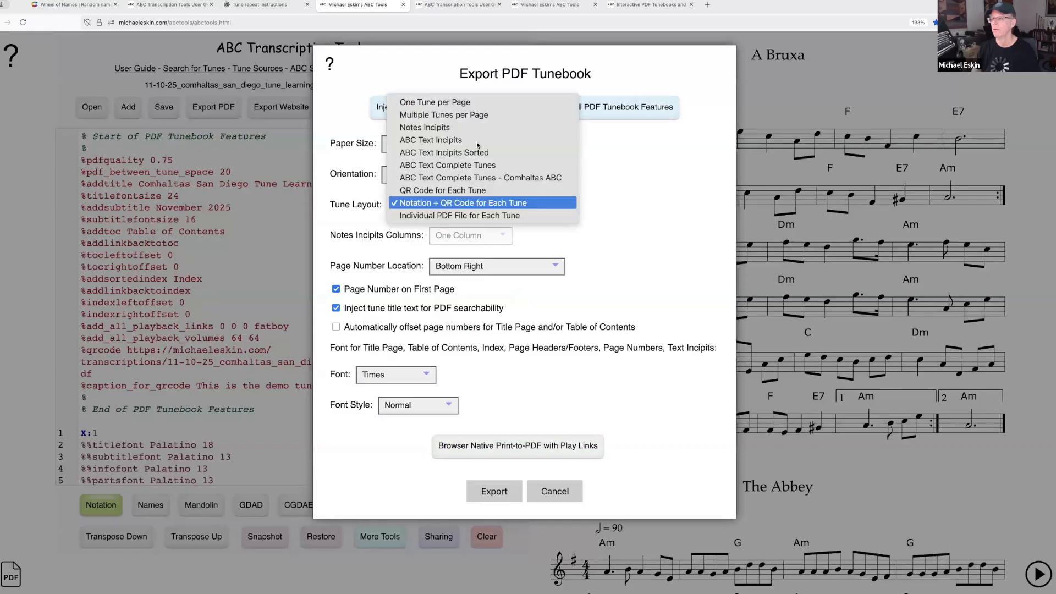
click(464, 102)
click(465, 106)
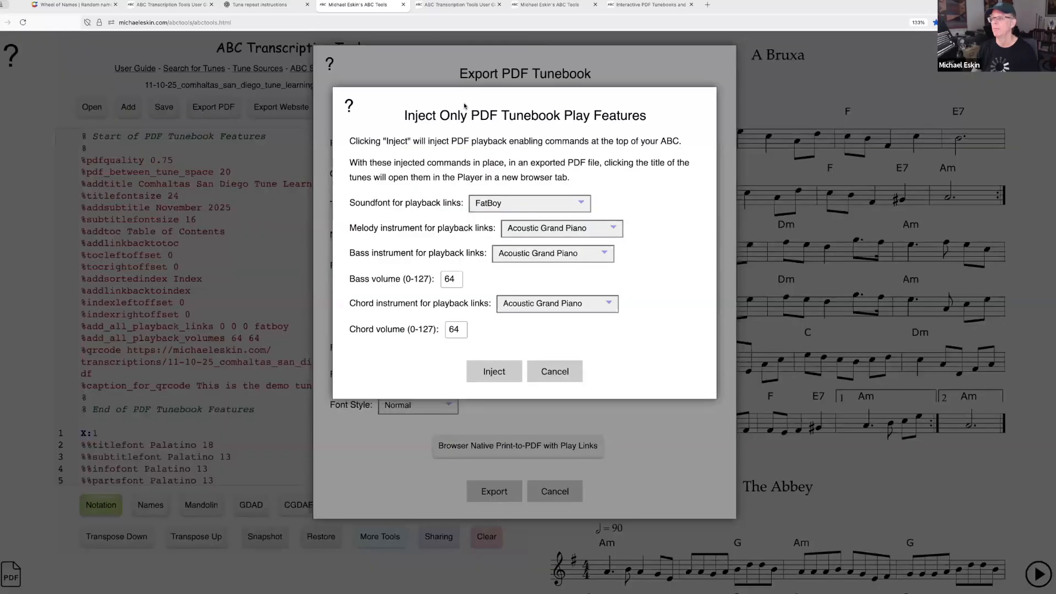
click(553, 369)
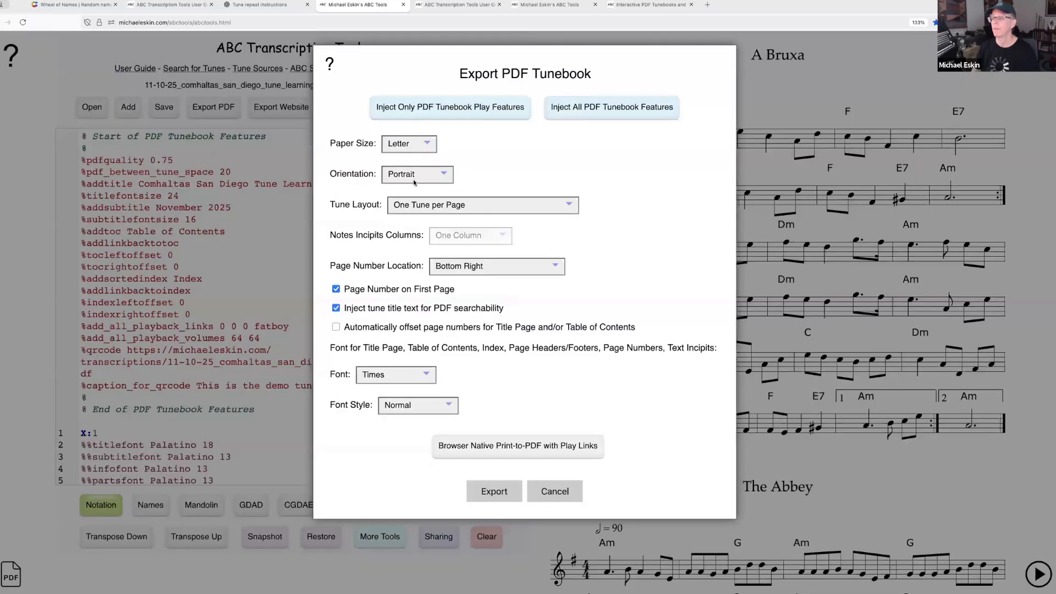
click(422, 114)
click(554, 370)
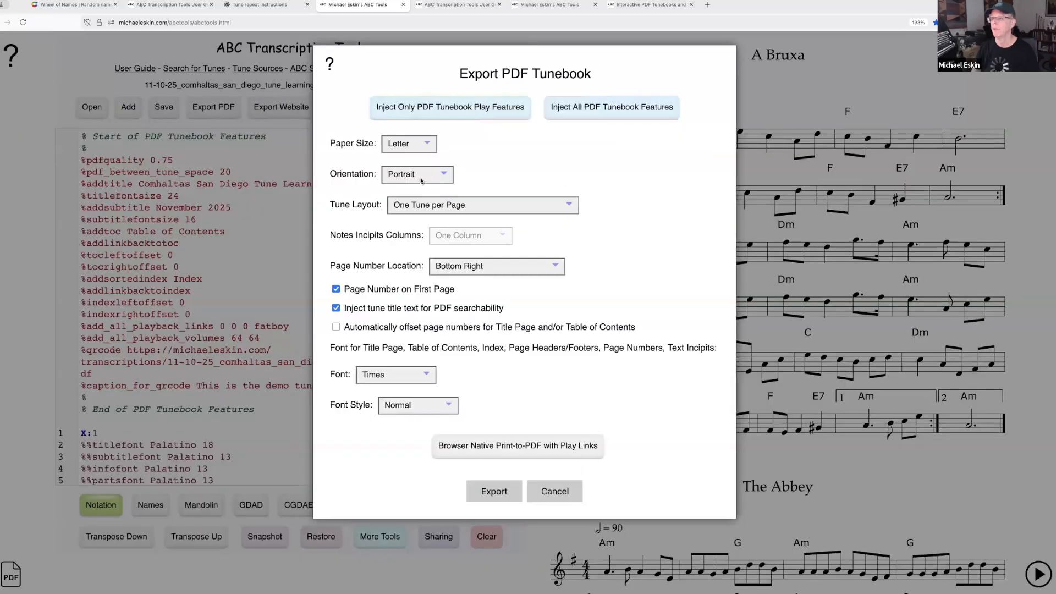
Step: Set the tune layout to Multiple Tunes per Page and open the settings for injecting all PDF tunebook features
click(429, 209)
click(431, 216)
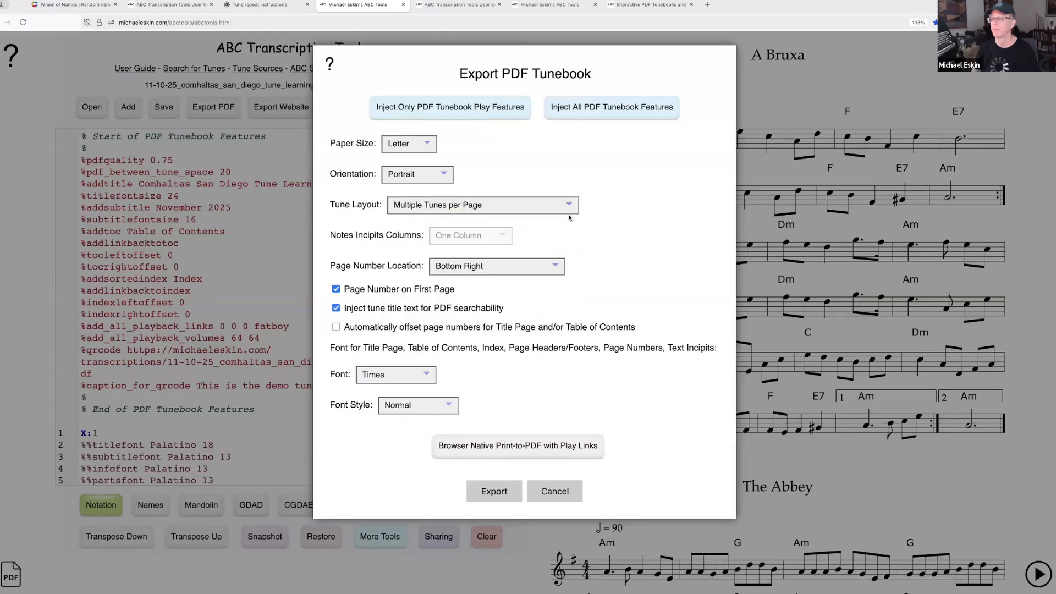
click(594, 109)
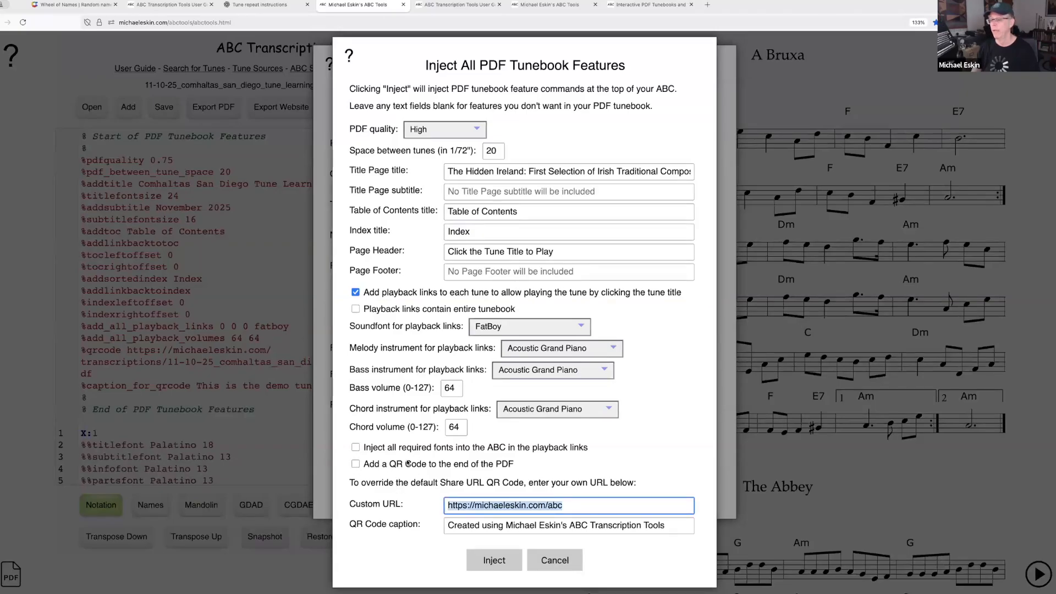
Step: Enable a QR code at the end of the PDF, highlight its custom URL and caption, and cancel the injection and export settings
click(355, 464)
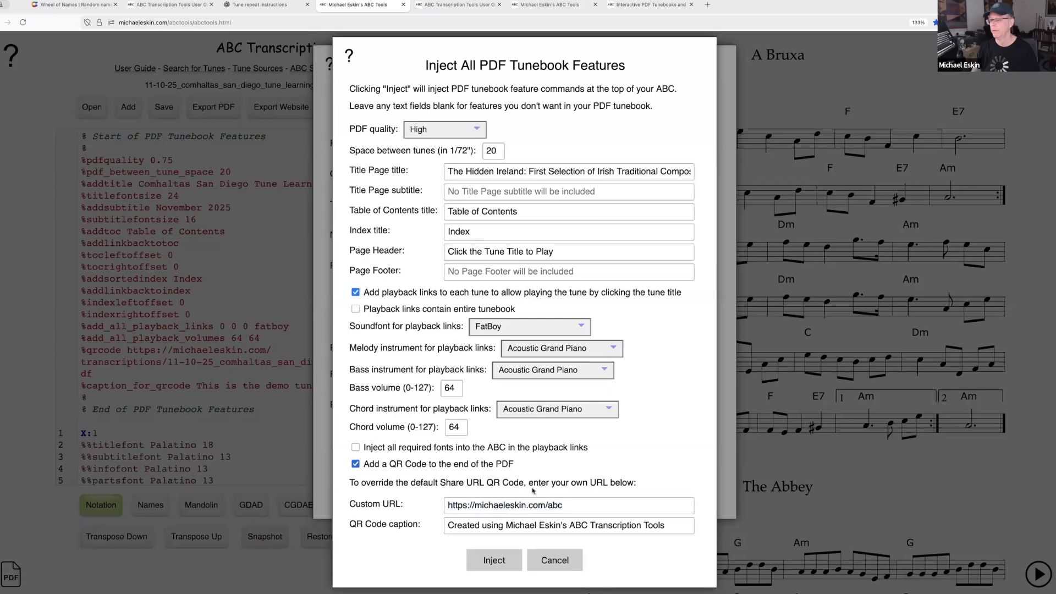
click(570, 514)
key(ctrl+a)
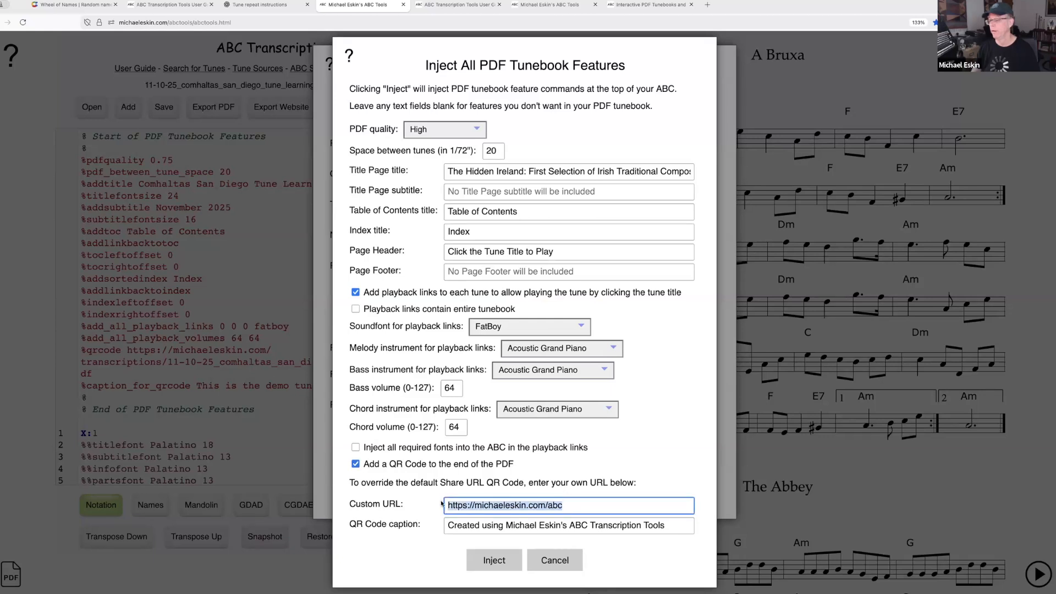
click(674, 526)
key(ctrl+a)
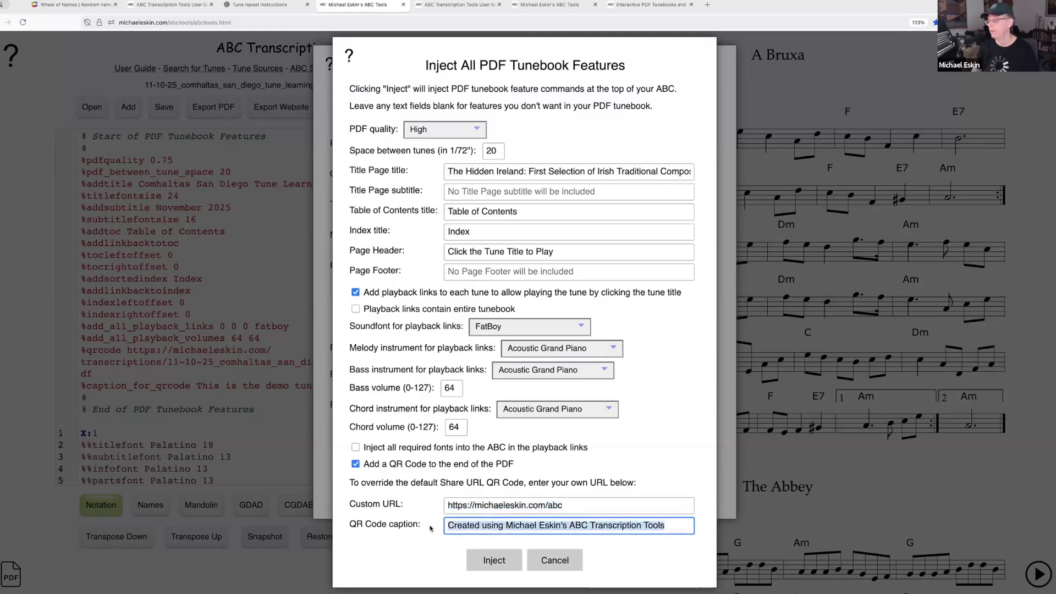
click(430, 546)
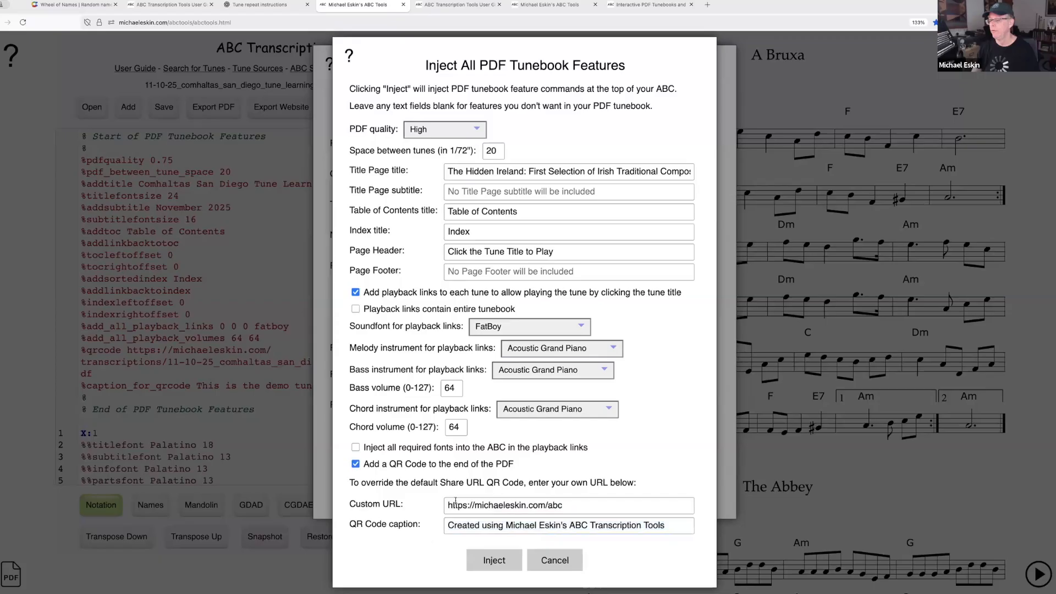
click(570, 505)
drag(569, 504, 445, 507)
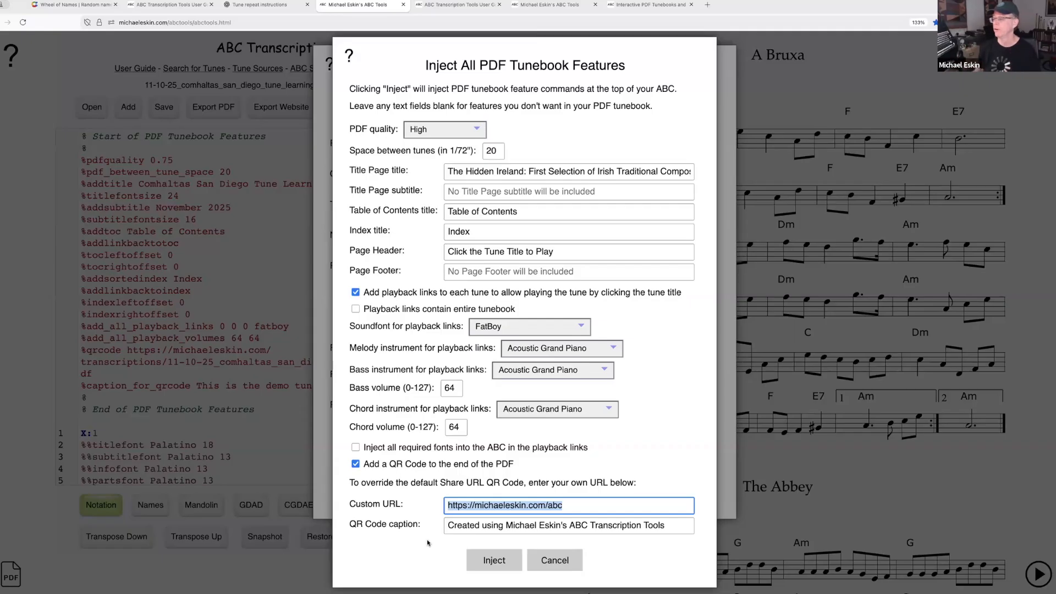
click(569, 501)
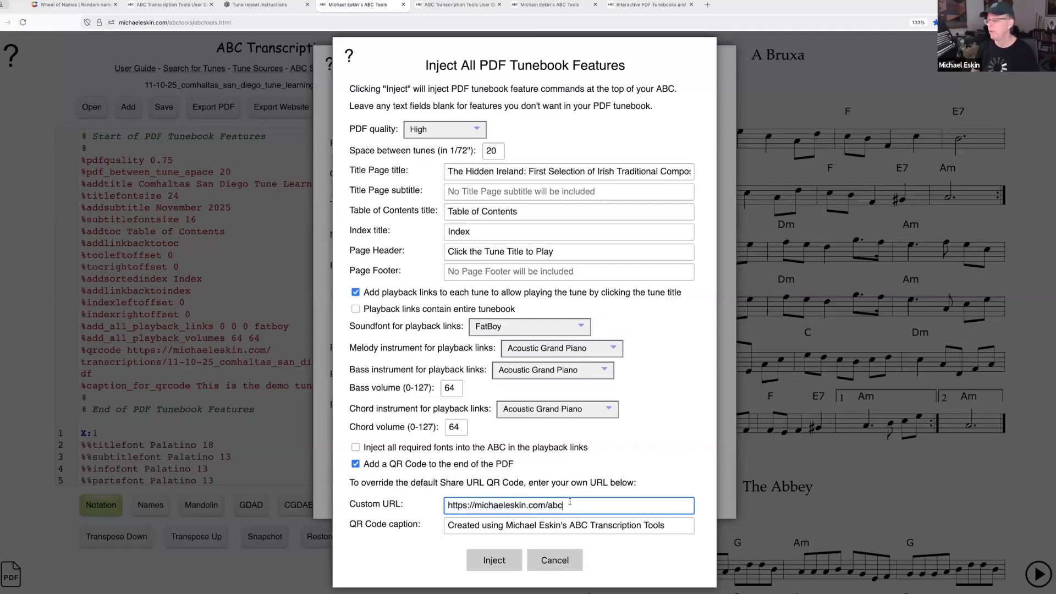
click(555, 560)
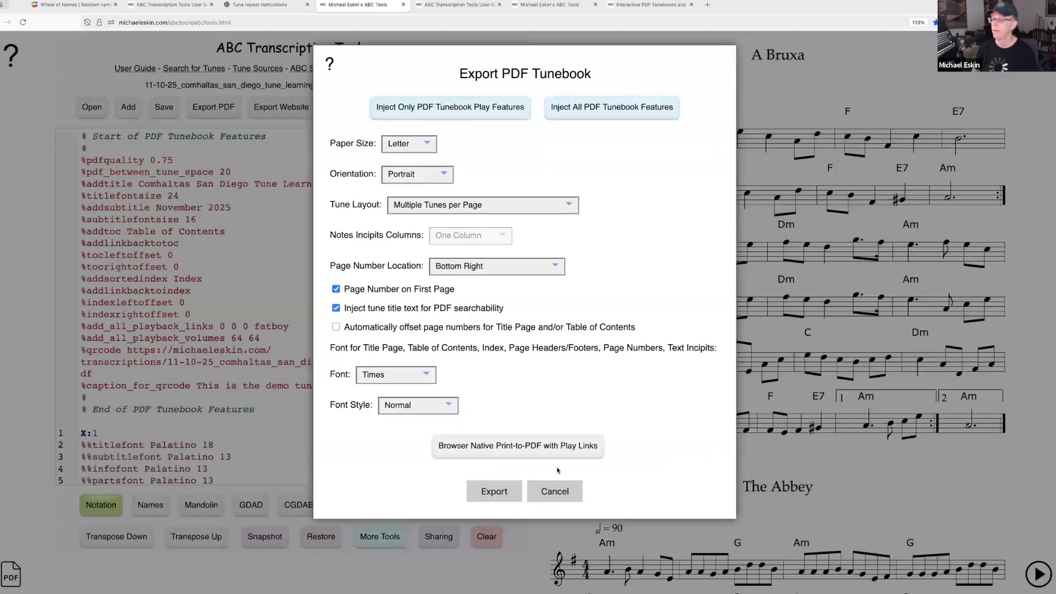
click(559, 489)
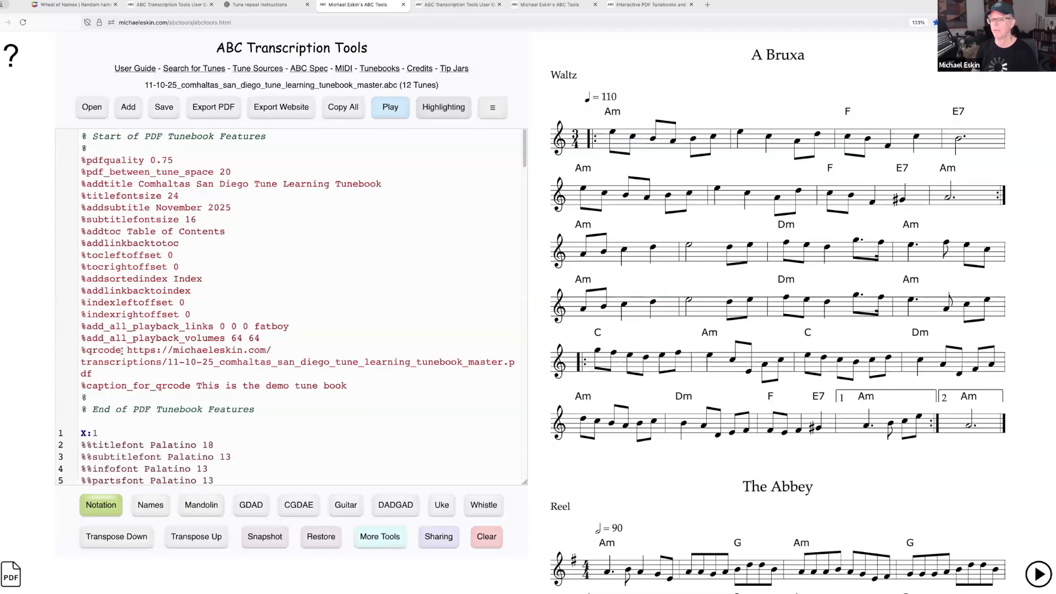
Step: Export the tunebook with its custom %qrcode URL as a PDF, using the Multiple Tunes per Page layout and the suggested filename
drag(127, 350, 92, 374)
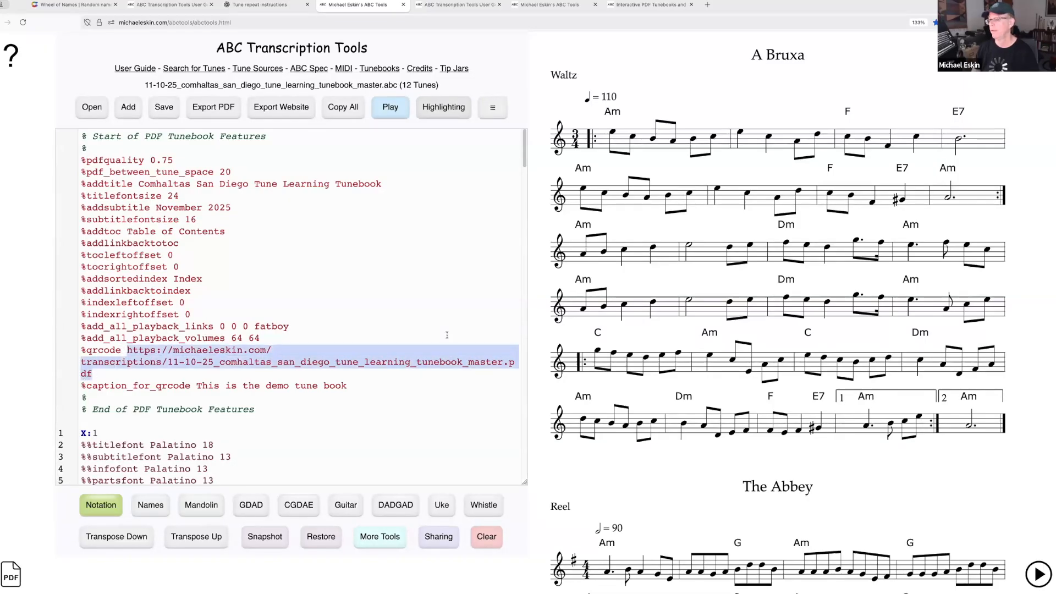
click(214, 107)
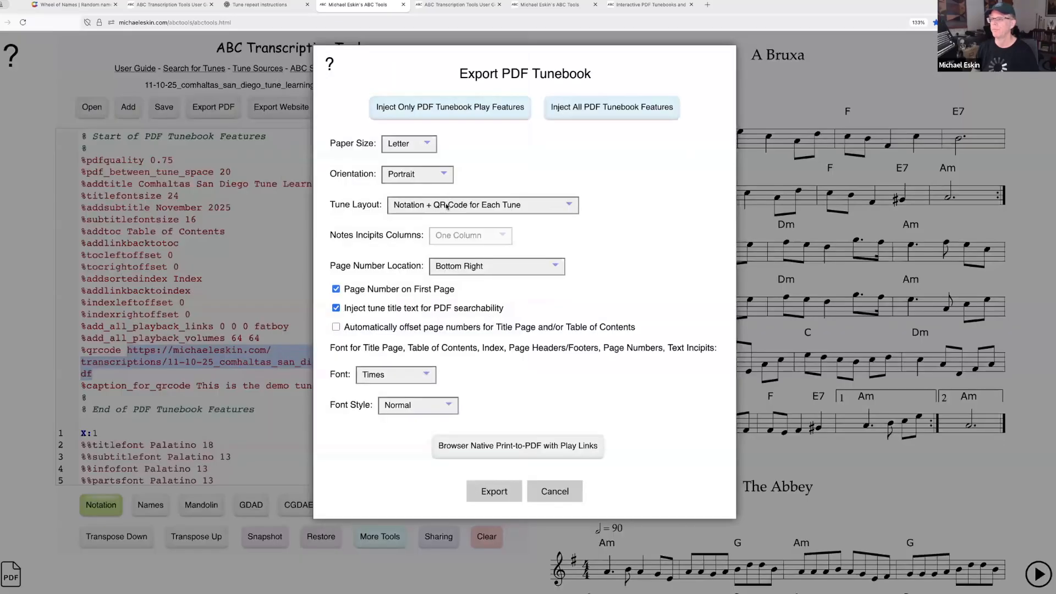
click(448, 205)
click(445, 115)
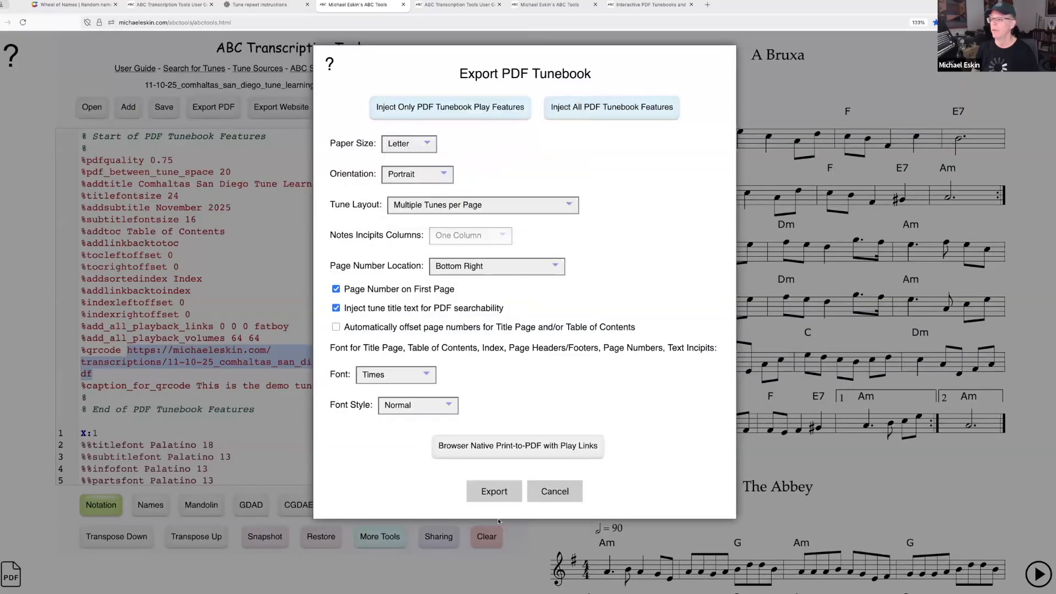
click(504, 237)
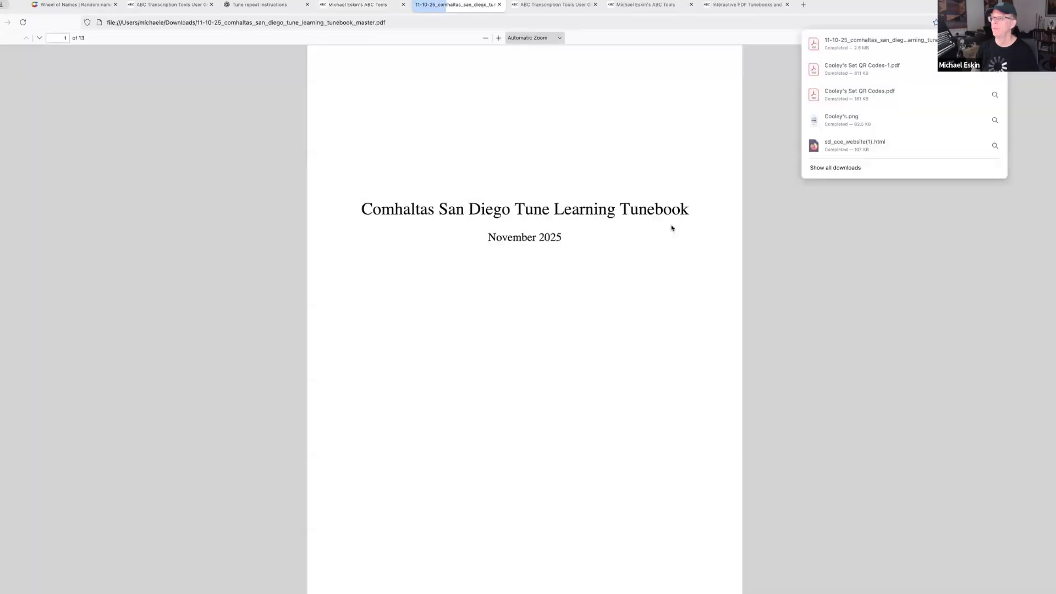
Step: Look through the exported PDF tunebook up to the captioned QR code on its last page, and close the PDF
scroll(640, 255, down, 5)
scroll(611, 238, up, 5)
click(485, 38)
scroll(580, 295, down, 6)
click(473, 367)
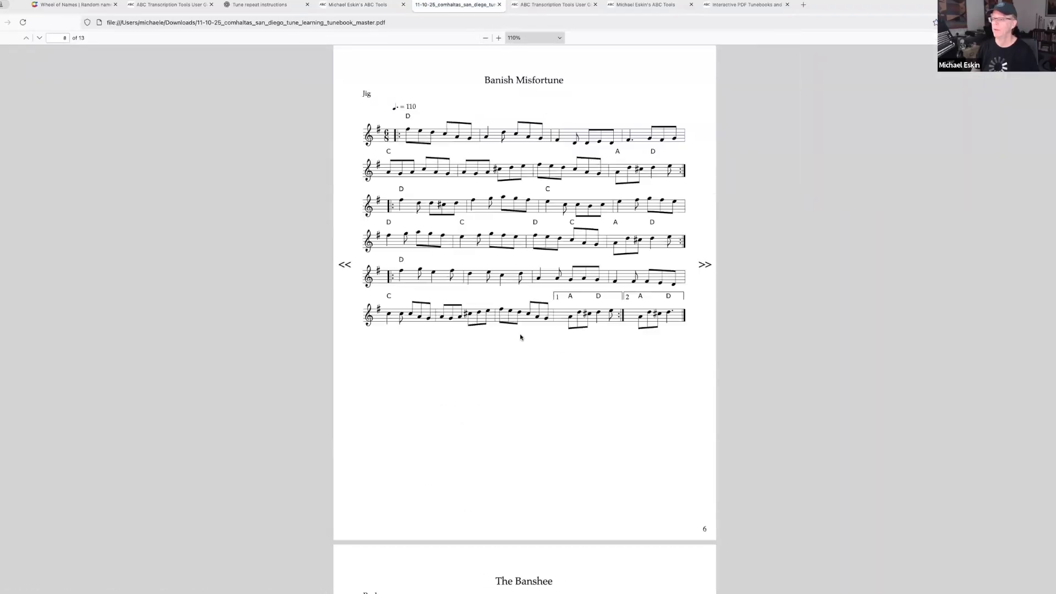
scroll(568, 358, down, 15)
scroll(617, 344, down, 15)
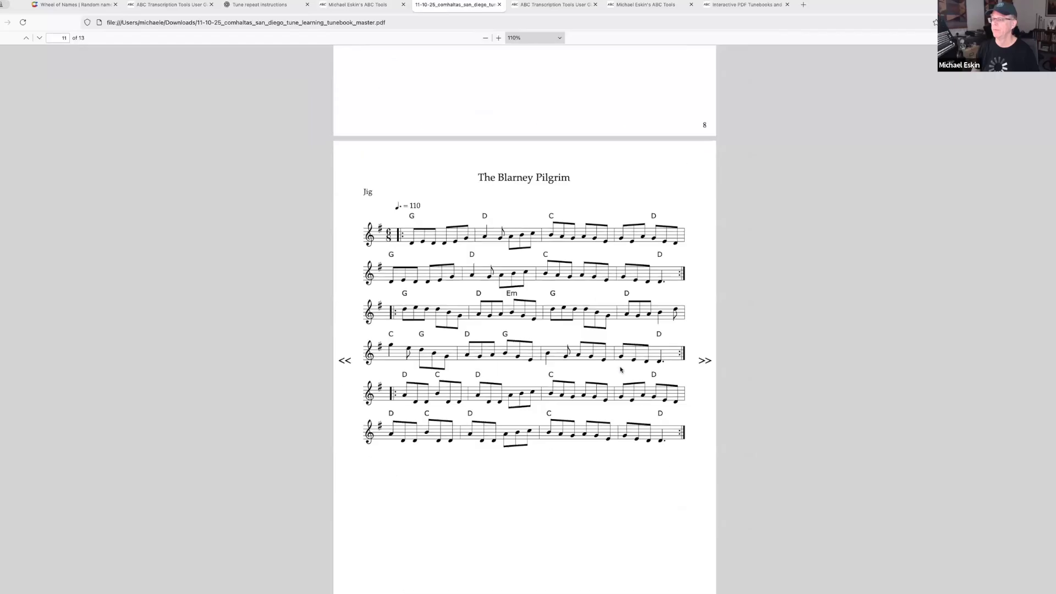
scroll(672, 365, down, 5)
scroll(709, 378, down, 3)
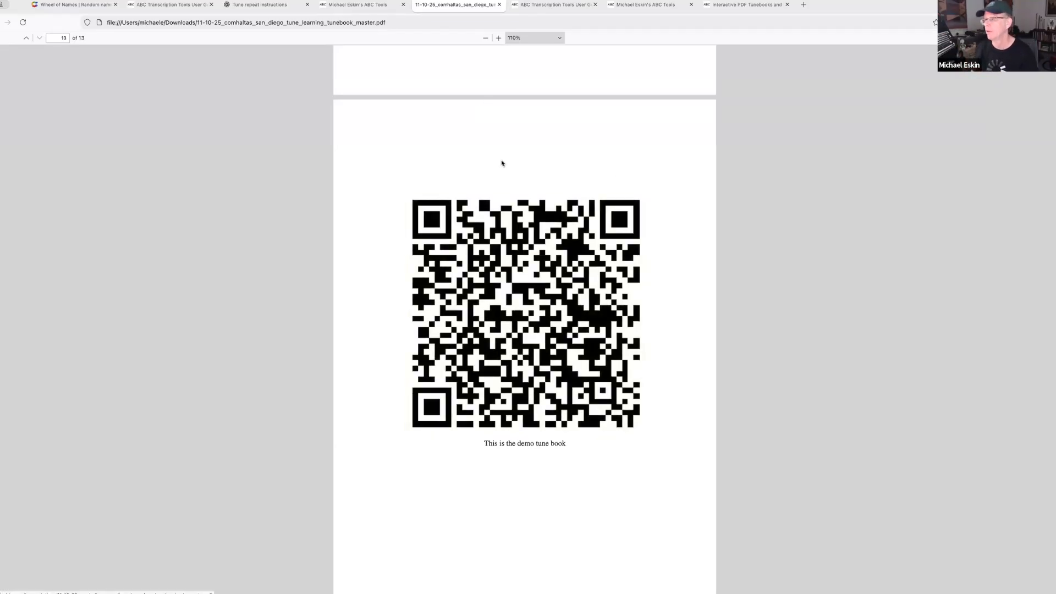
click(499, 5)
Step: Delete the custom URL from the %qrcode line, leaving only the bare command
click(208, 349)
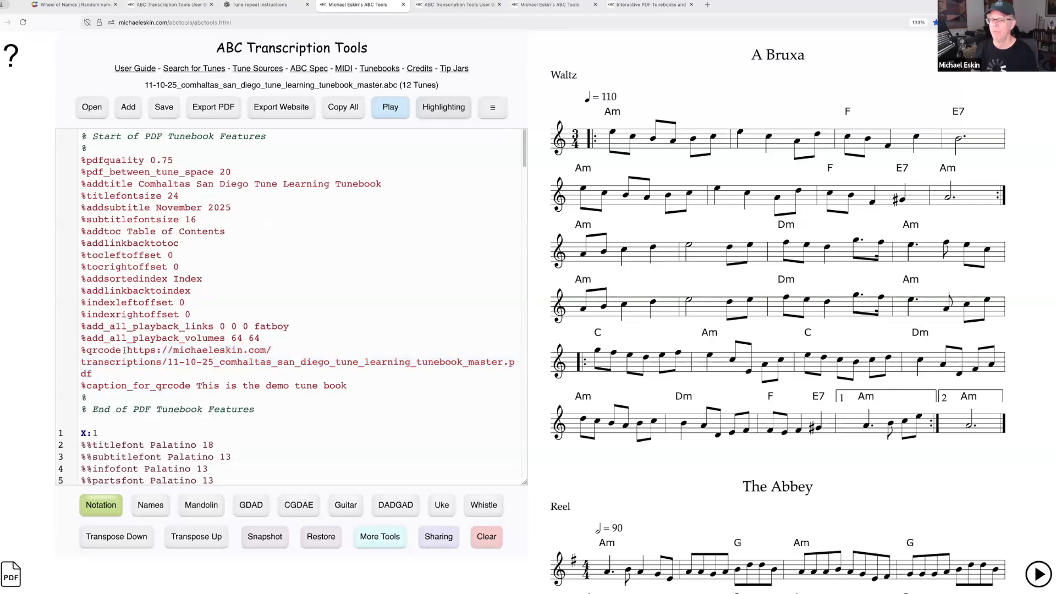
mouse_move(121, 352)
mouse_down()
mouse_move(107, 371)
mouse_move(130, 370)
mouse_up()
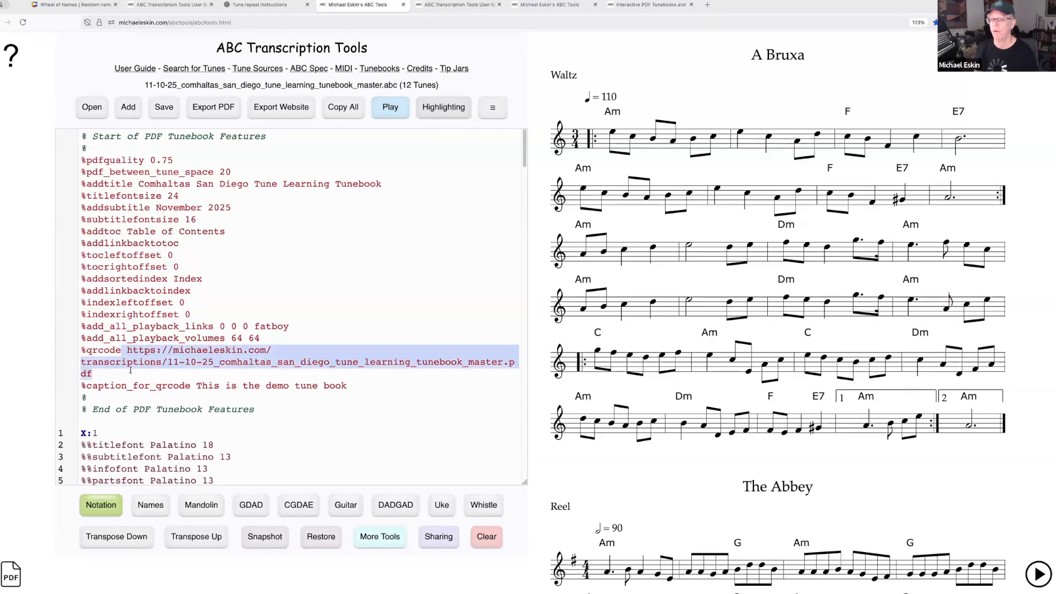
key(BackSpace)
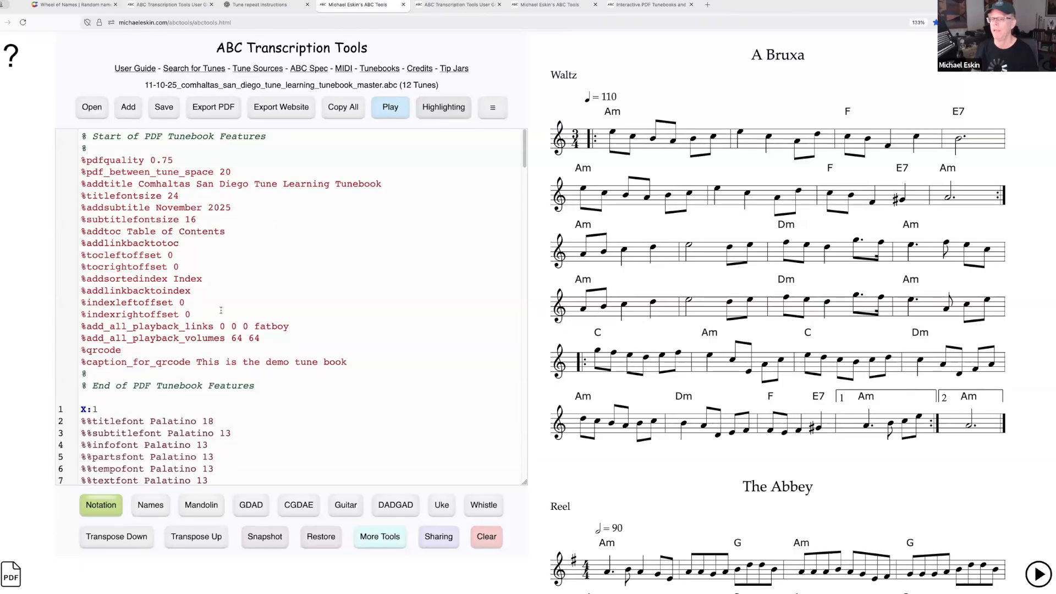
Step: Export the full tunebook without a custom QR code URL as a PDF under the suggested filename, and close the opened PDF
click(213, 106)
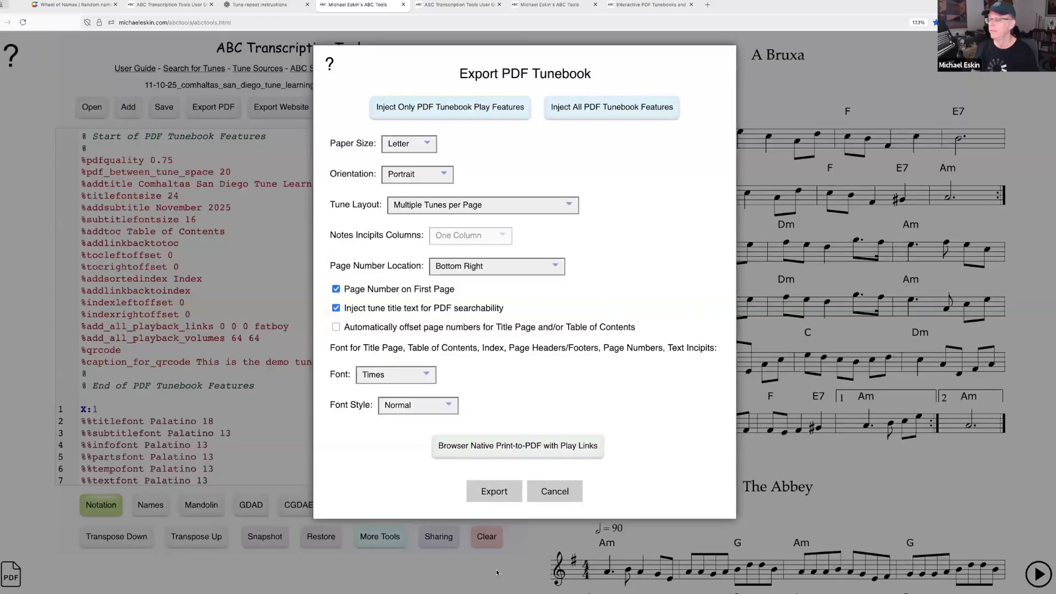
click(502, 498)
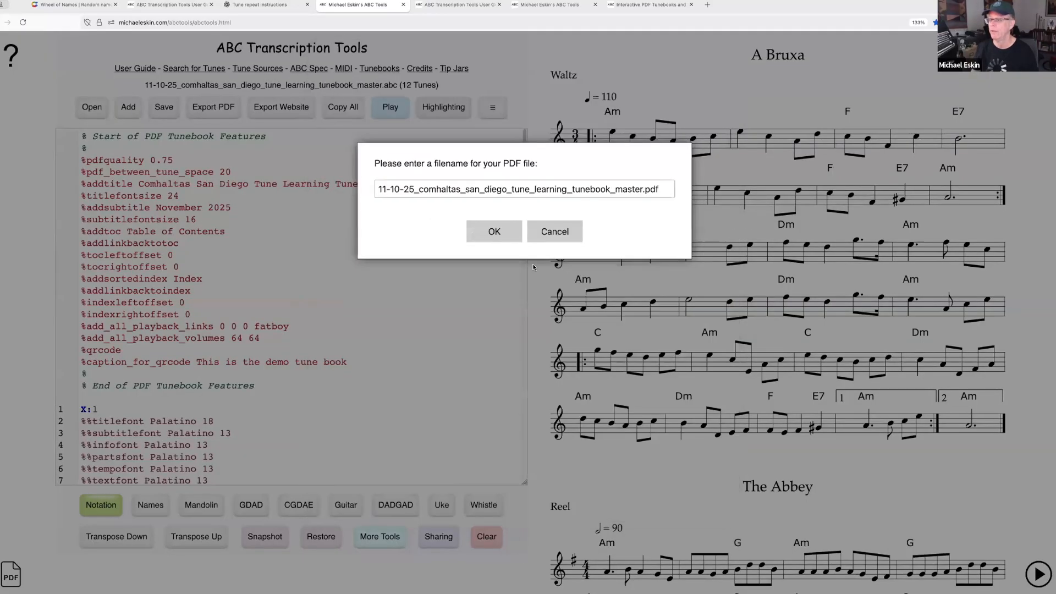
click(512, 233)
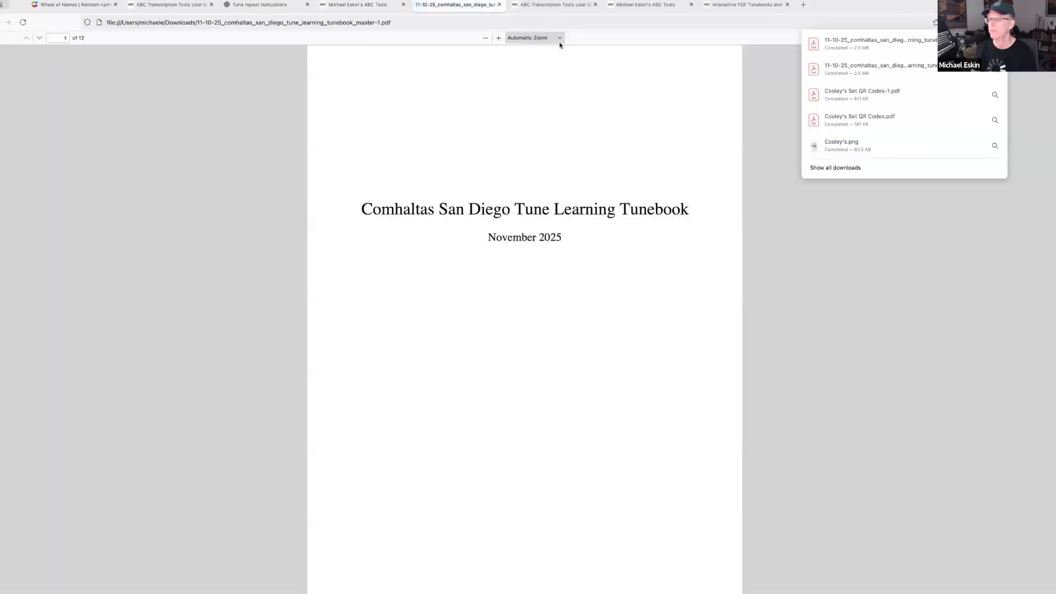
click(498, 5)
Step: Delete all tunes after The Arra Mountains, from The Arran Boat Song through The Blarney Pilgrim
scroll(240, 322, down, 10)
scroll(240, 322, down, 10)
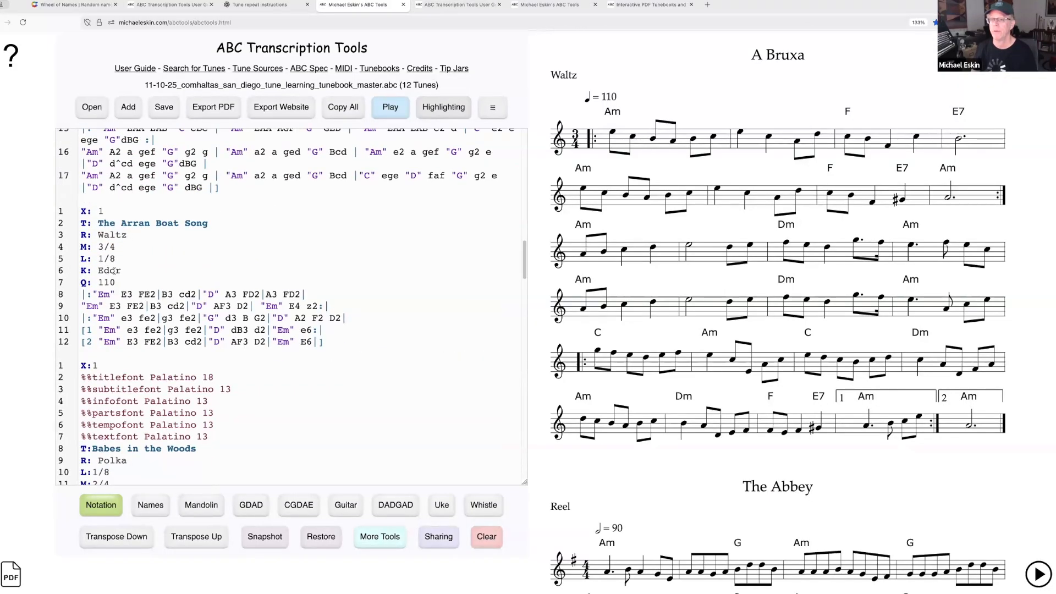
drag(94, 201, 454, 471)
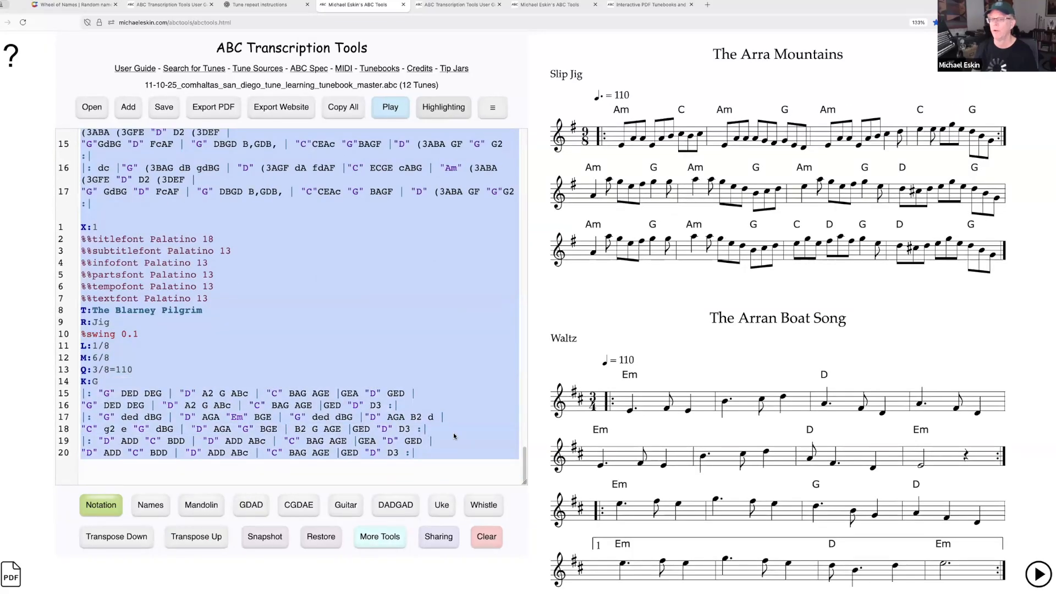
key(BackSpace)
scroll(681, 327, up, 4)
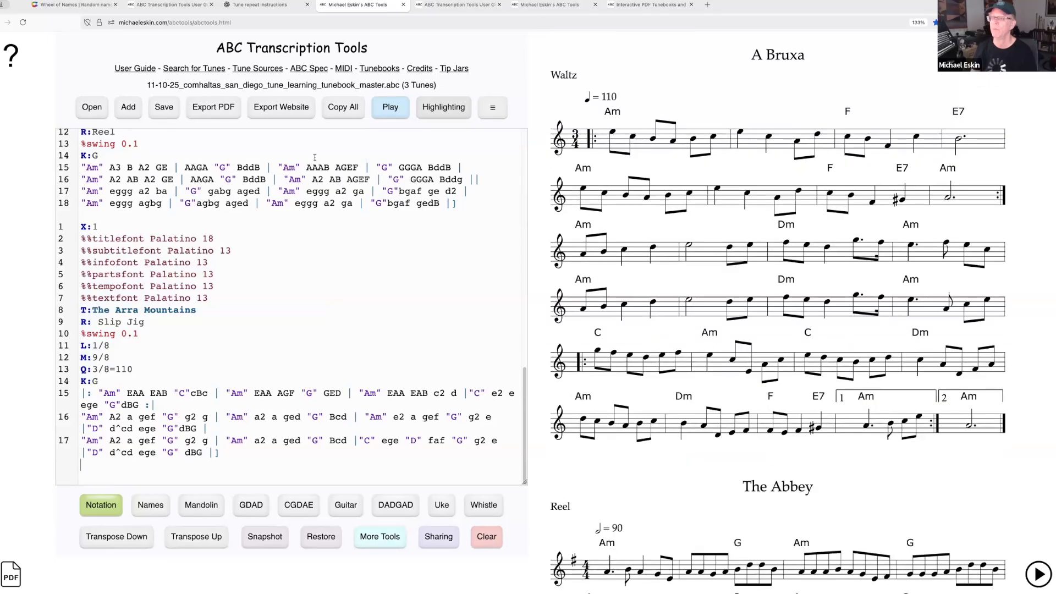
Step: Export the shortened tunebook as a PDF with Multiple Tunes per Page and the suggested filename
click(226, 109)
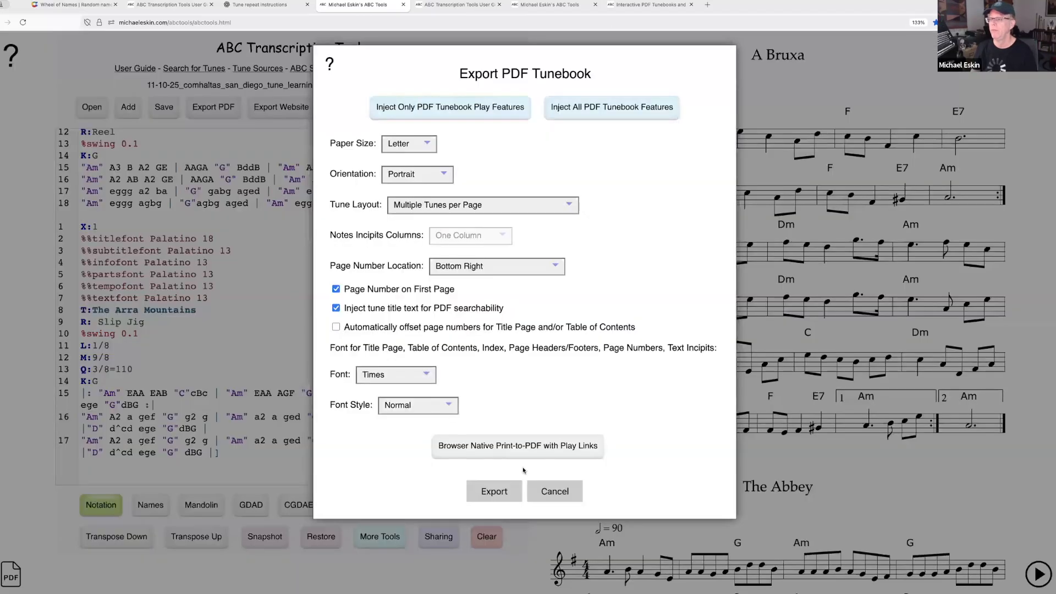
click(520, 489)
click(502, 231)
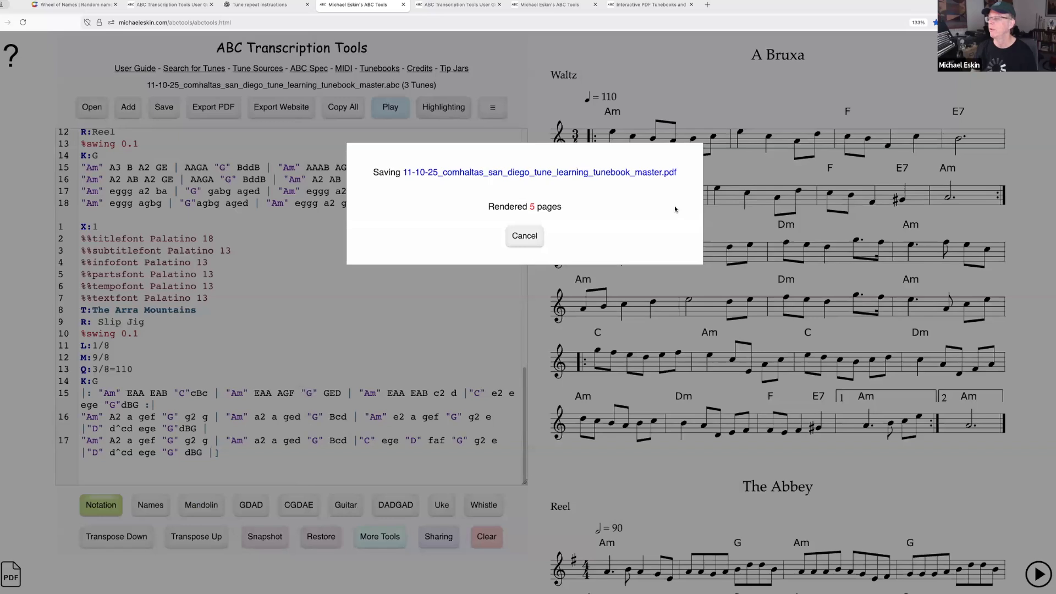
Step: Examine the default share QR code and its caption on the last page of the shortened PDF, and close the PDF
scroll(665, 336, down, 3)
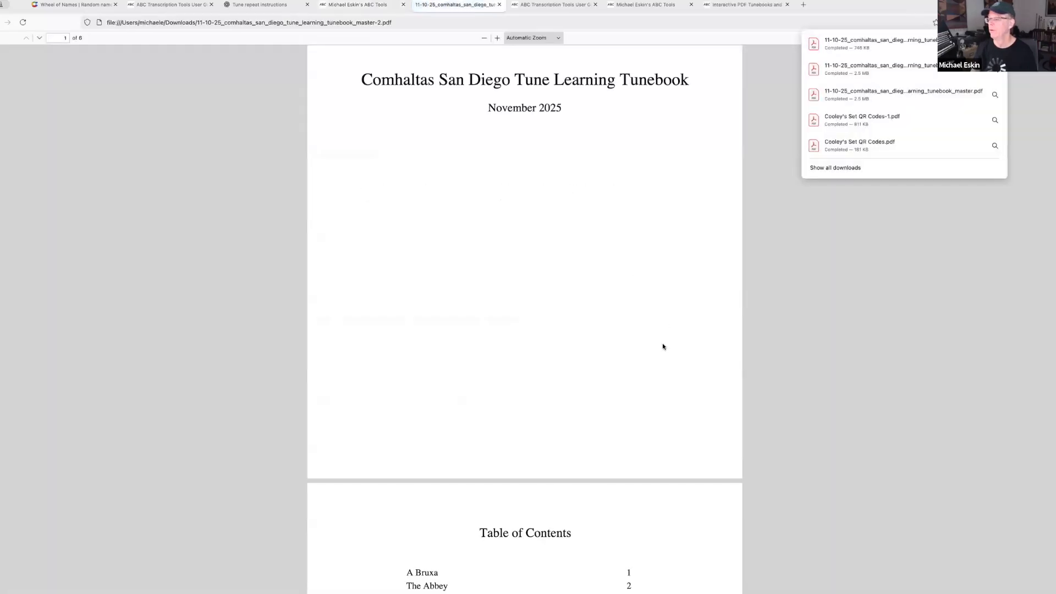
scroll(627, 452, down, 15)
scroll(625, 455, down, 15)
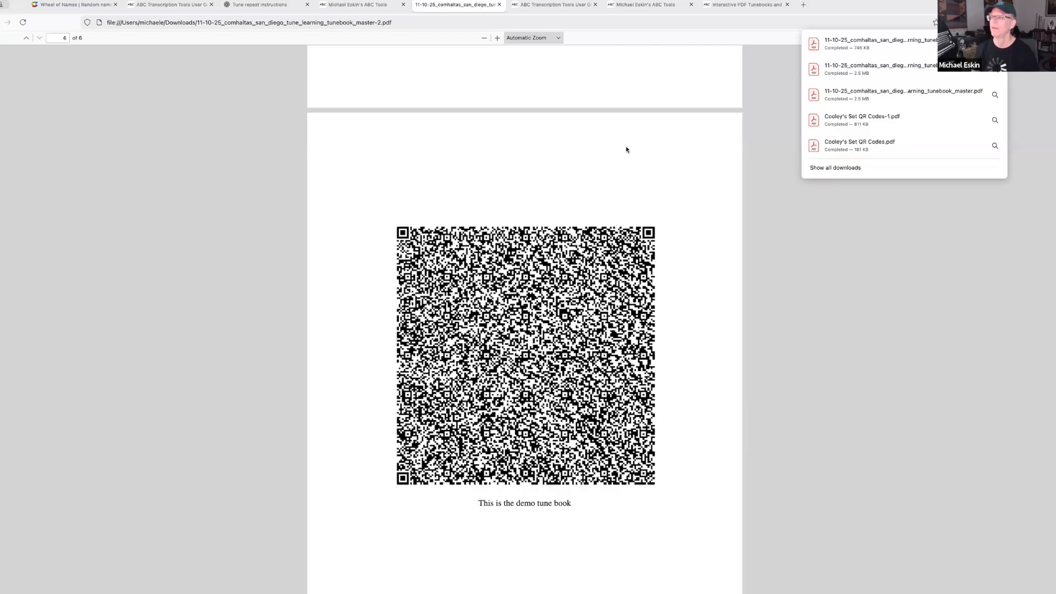
click(499, 4)
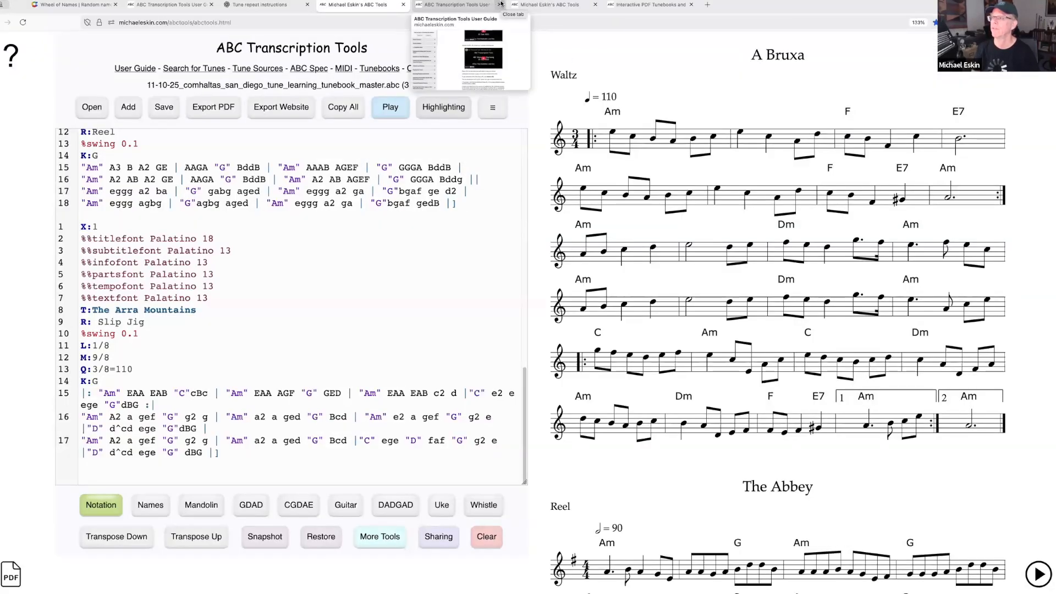
Step: Close the extra User Guide, ABC Tools and Interactive PDF Tunebooks pages that follow the working editor
click(501, 5)
click(501, 5)
click(500, 5)
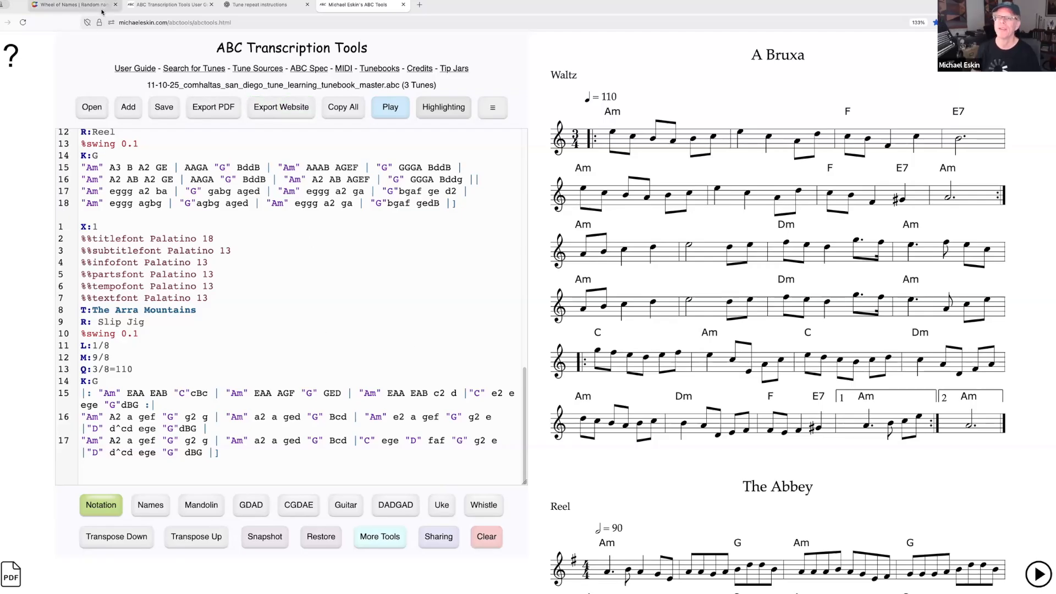
Step: Switch to the Wheel of Names, spin it for a new topic, and remove the drawn Custom Themes entry
click(83, 5)
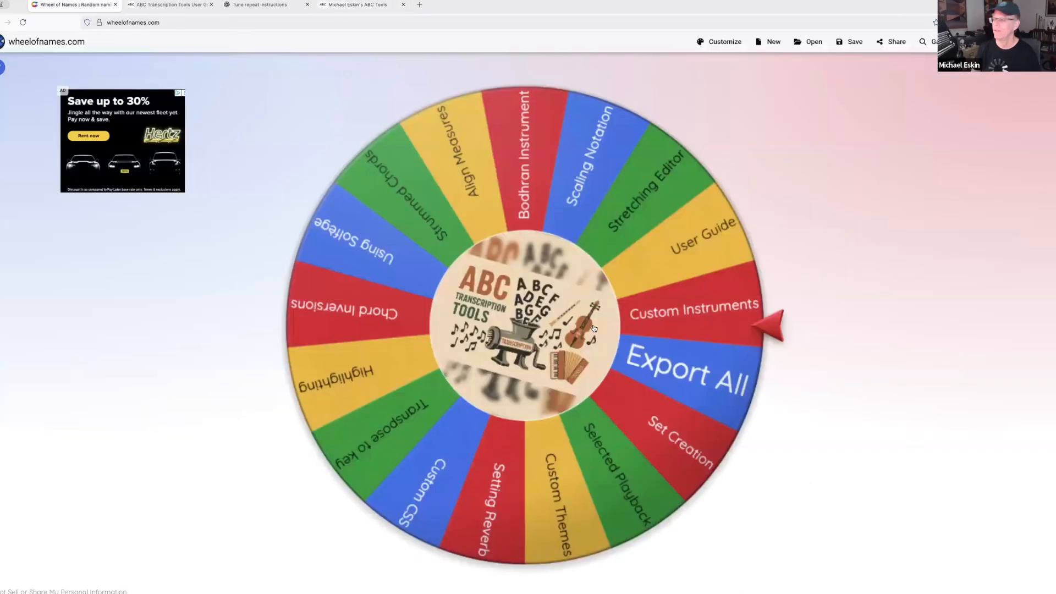
click(539, 317)
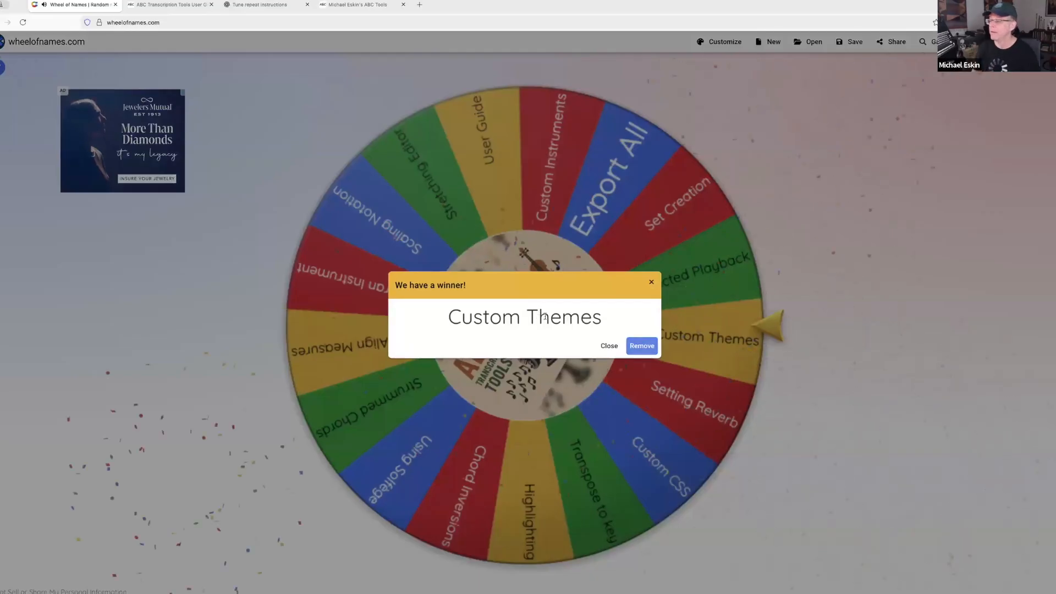
click(642, 350)
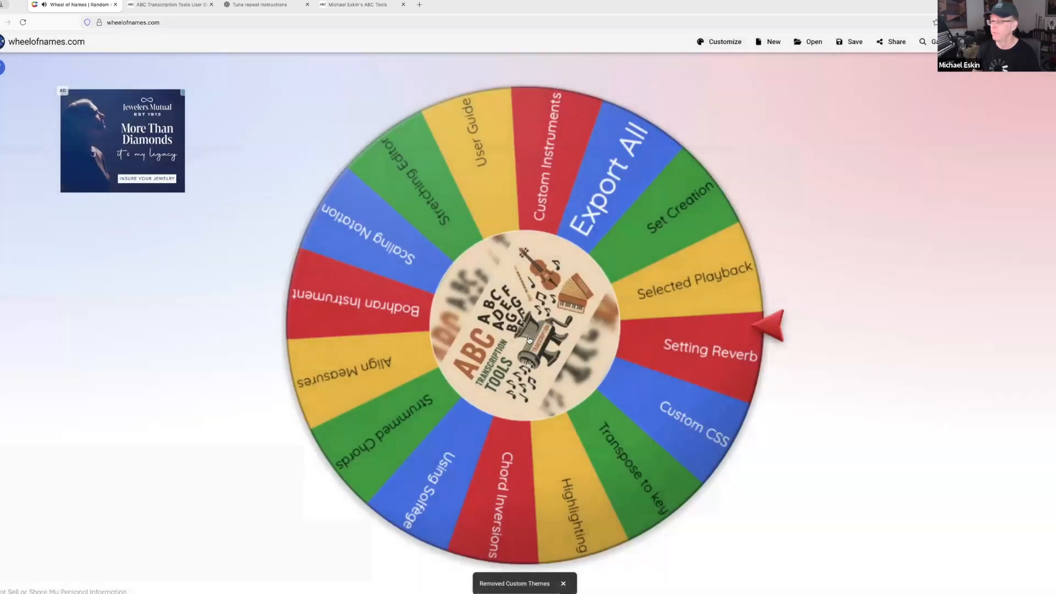
Step: Spin the topic wheel again, remove the drawn Set Creation entry, and switch to the ABC Transcription Tools User Guide
click(528, 339)
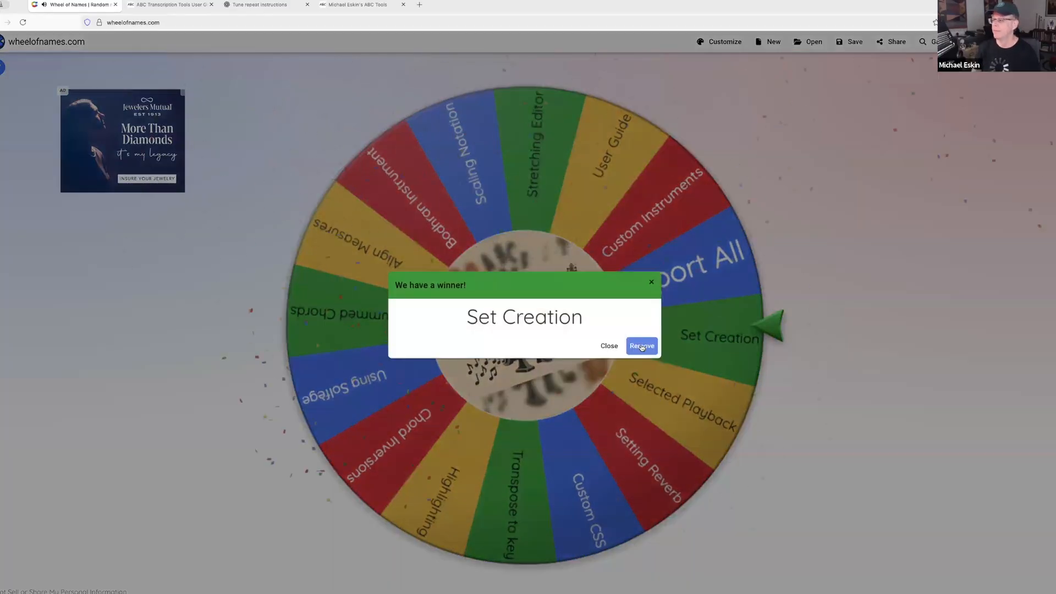
click(641, 346)
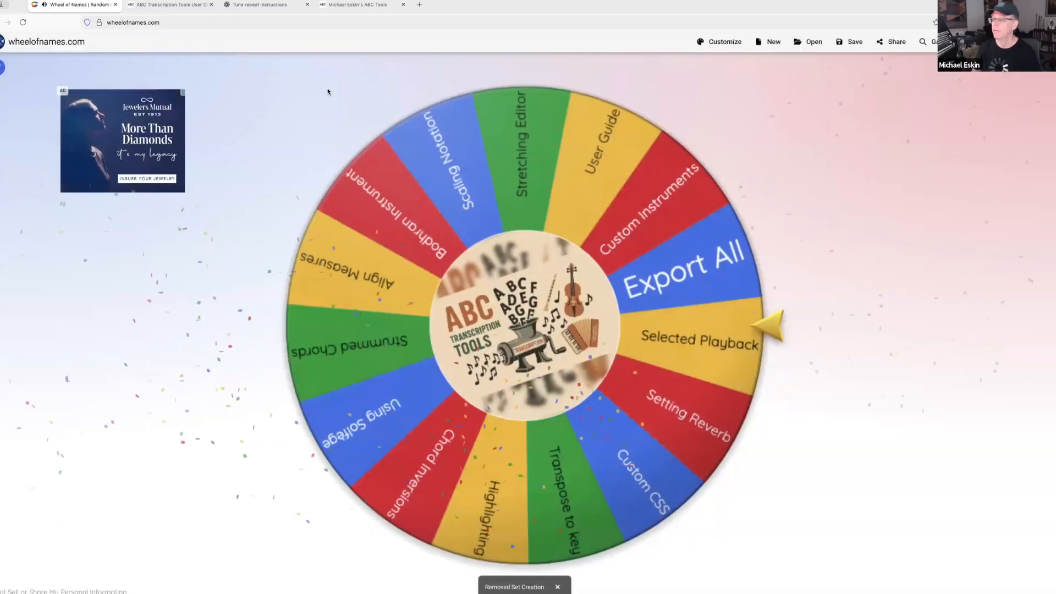
click(170, 5)
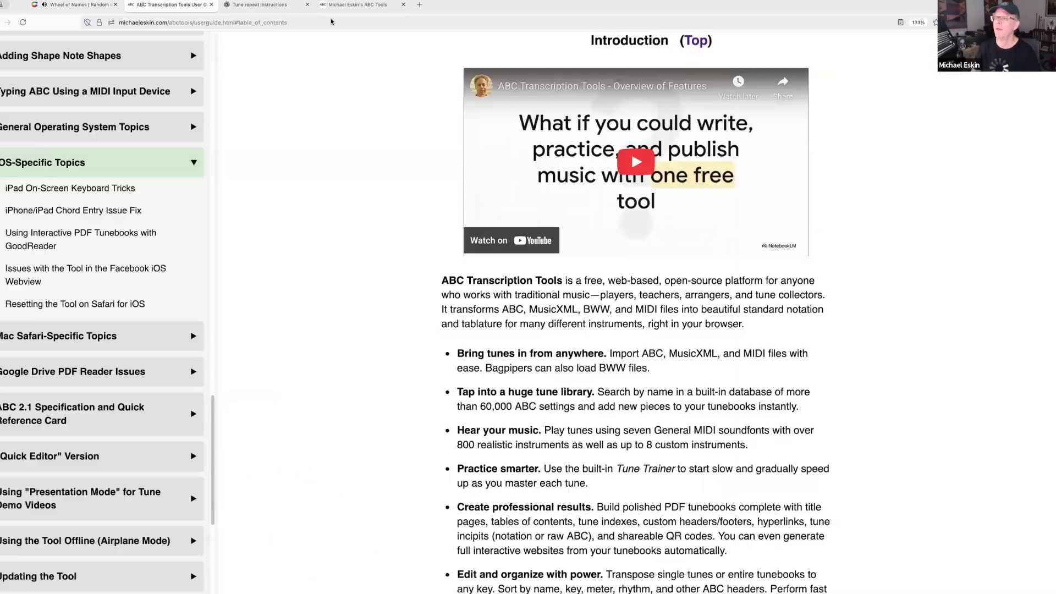
Step: Switch to the ABC Transcription Tools editor page and restore Snapshot #1 into the ABC editor
click(349, 4)
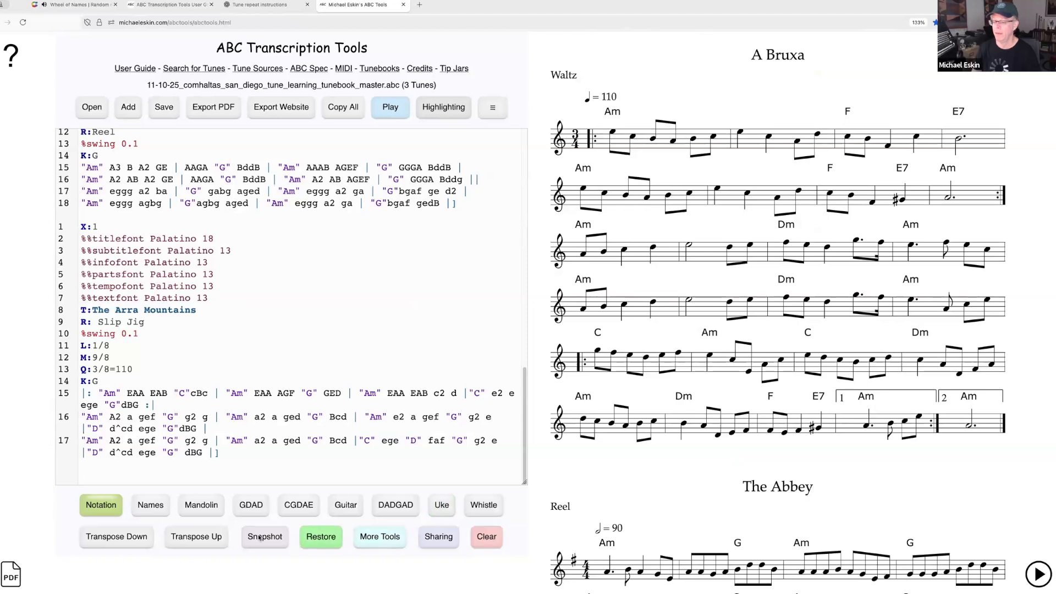
click(320, 536)
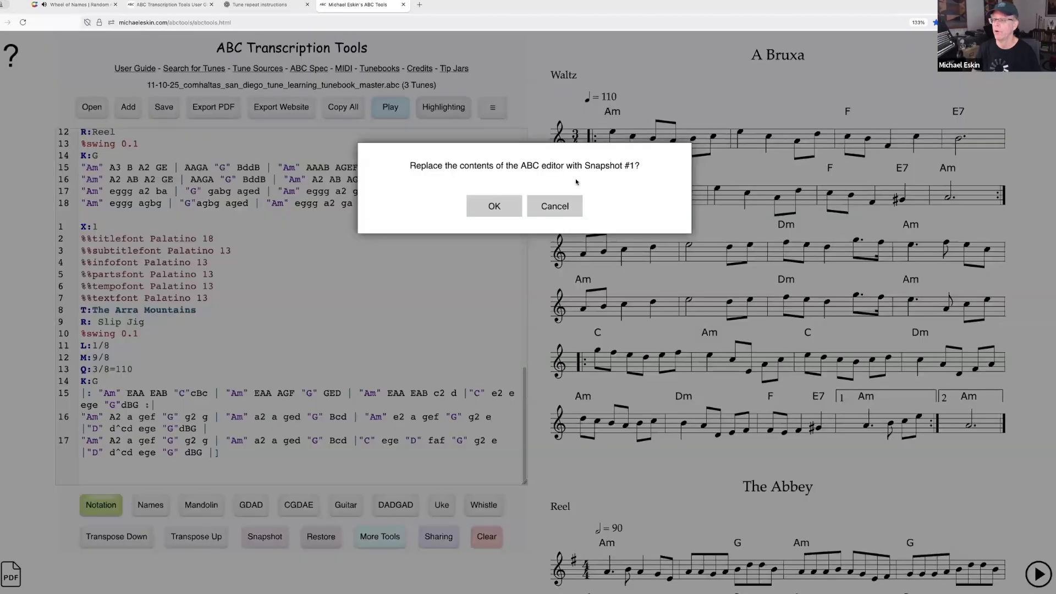
click(493, 205)
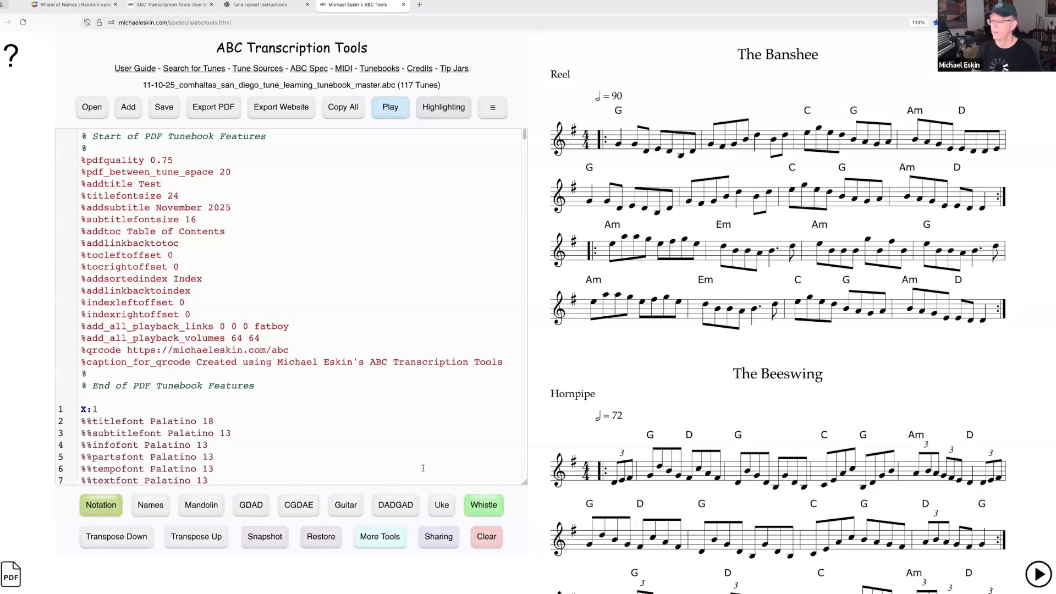
Step: Replace the ABC editor contents with Snapshot #3 and look over the first tunes in the restored tunebook
alt+click(322, 542)
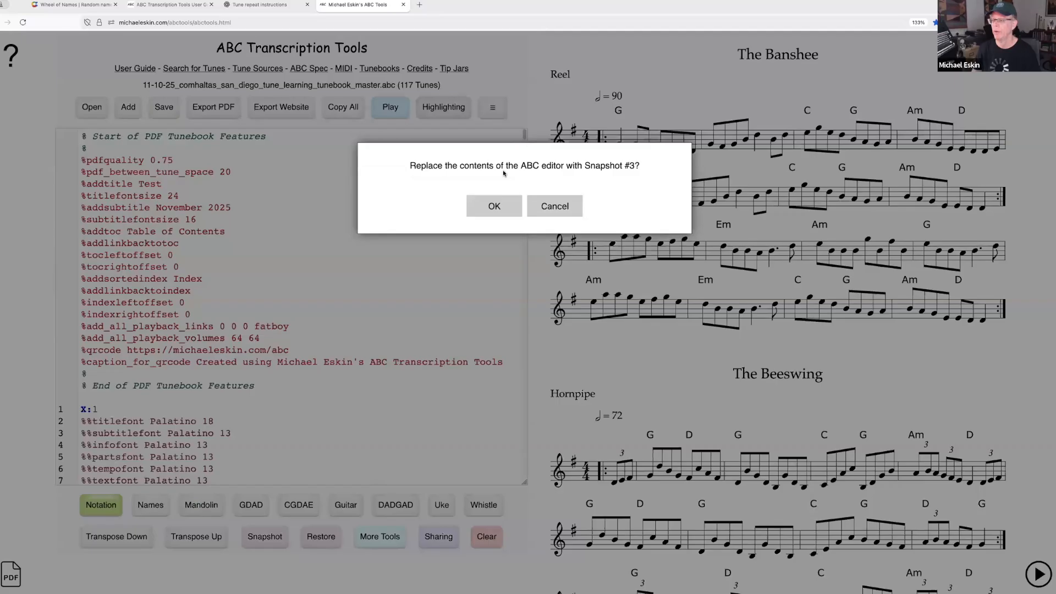
click(493, 205)
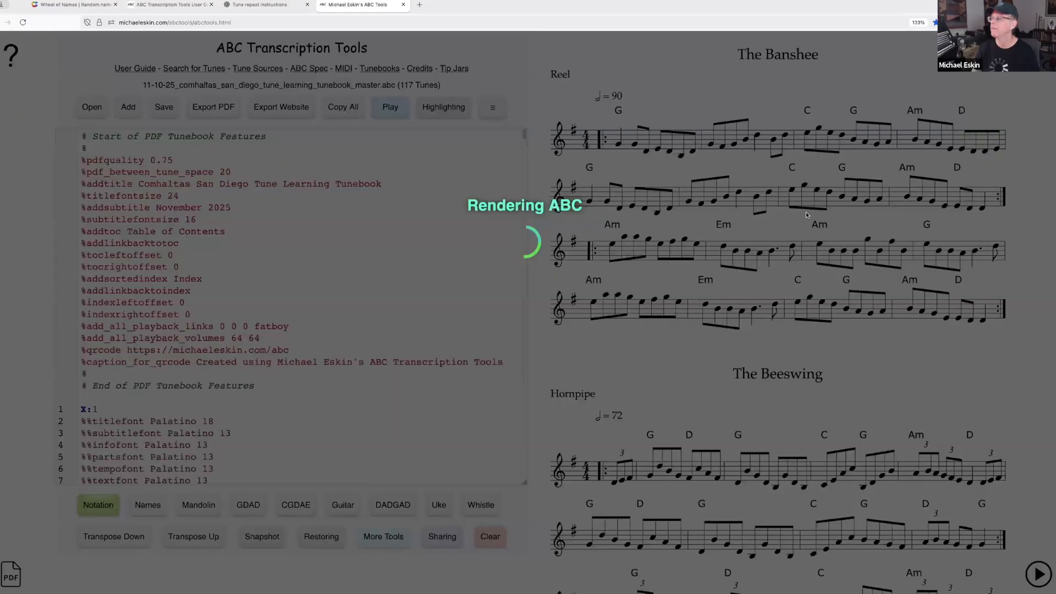
scroll(868, 311, down, 10)
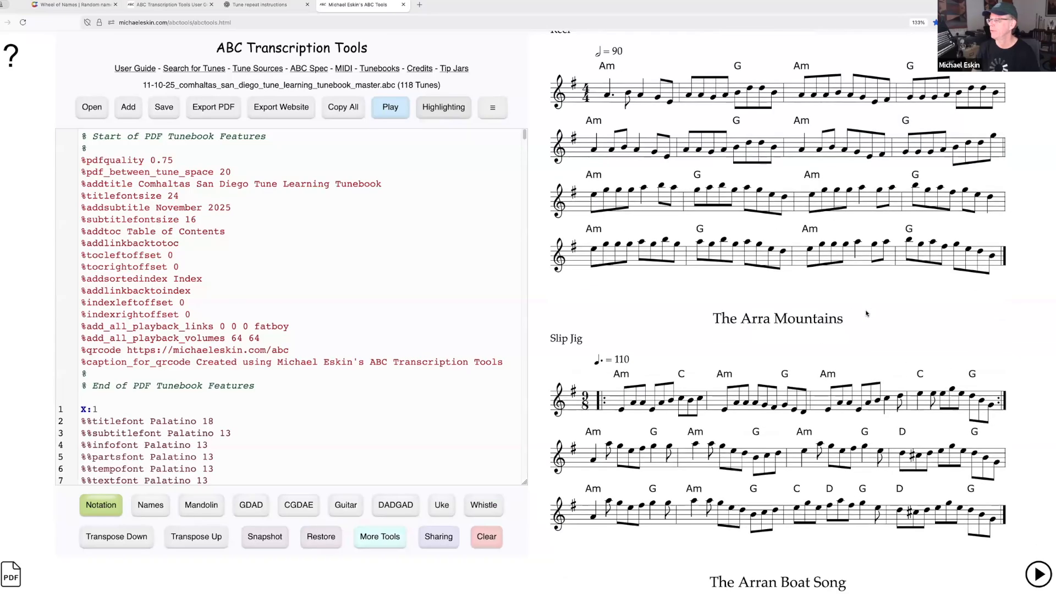
scroll(869, 315, up, 12)
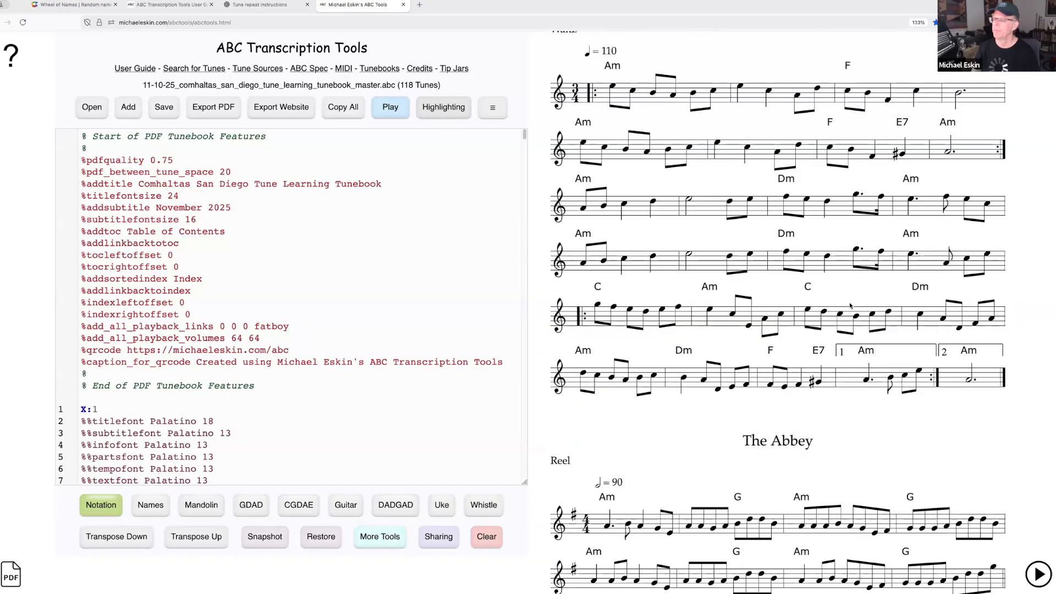
scroll(852, 308, down, 5)
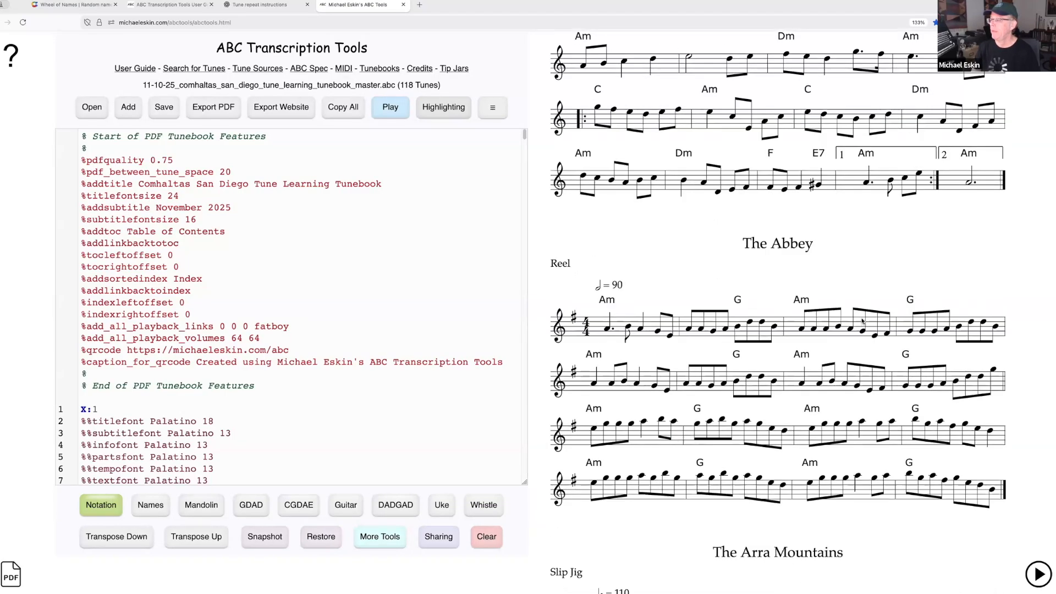
scroll(862, 322, down, 1)
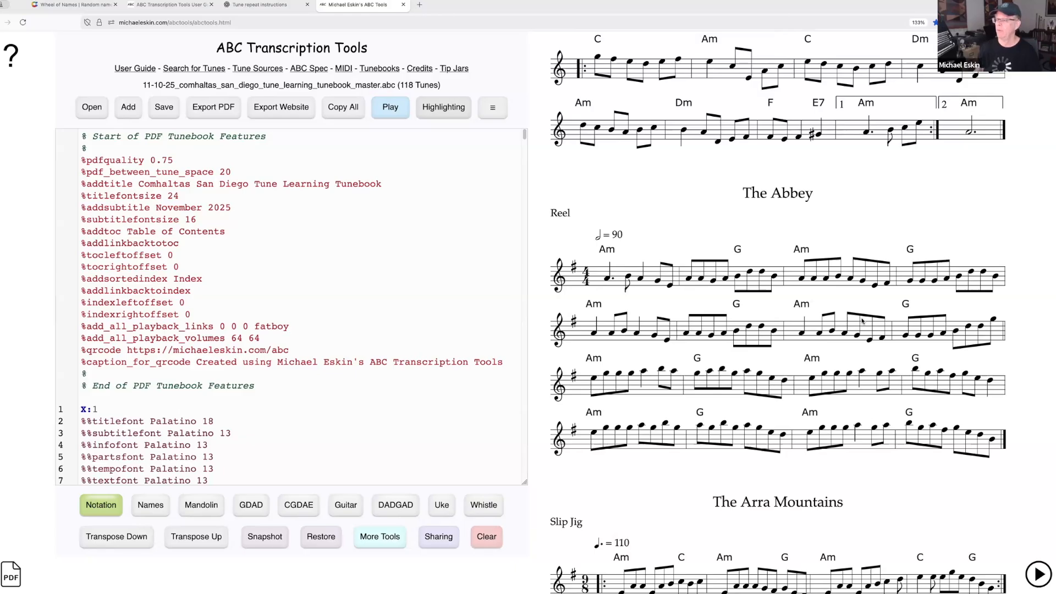
scroll(519, 236, down, 5)
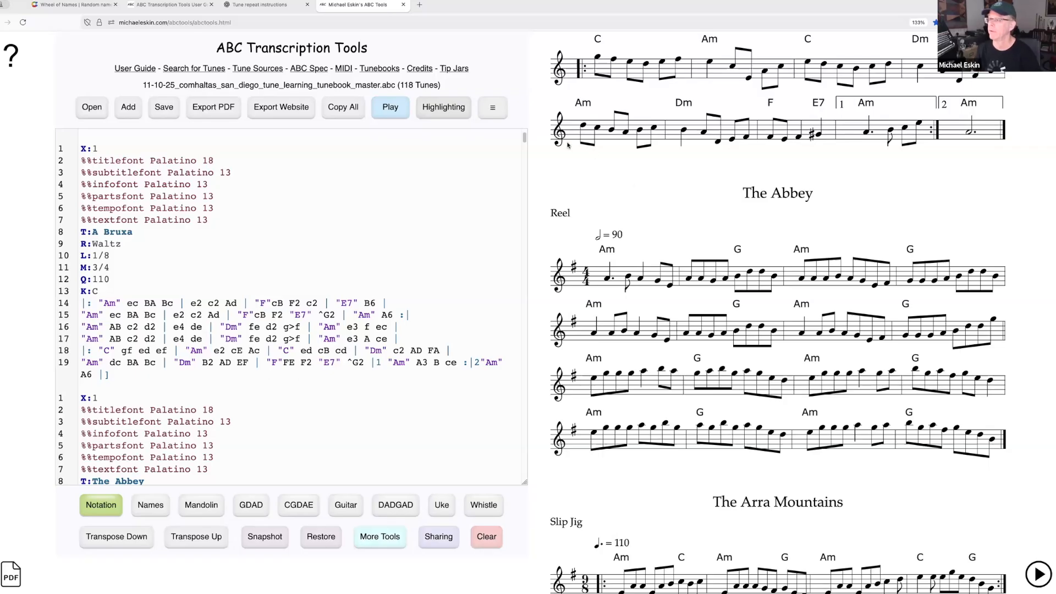
Step: Open the Create Tune Set dialog and browse its list of tunes
click(499, 109)
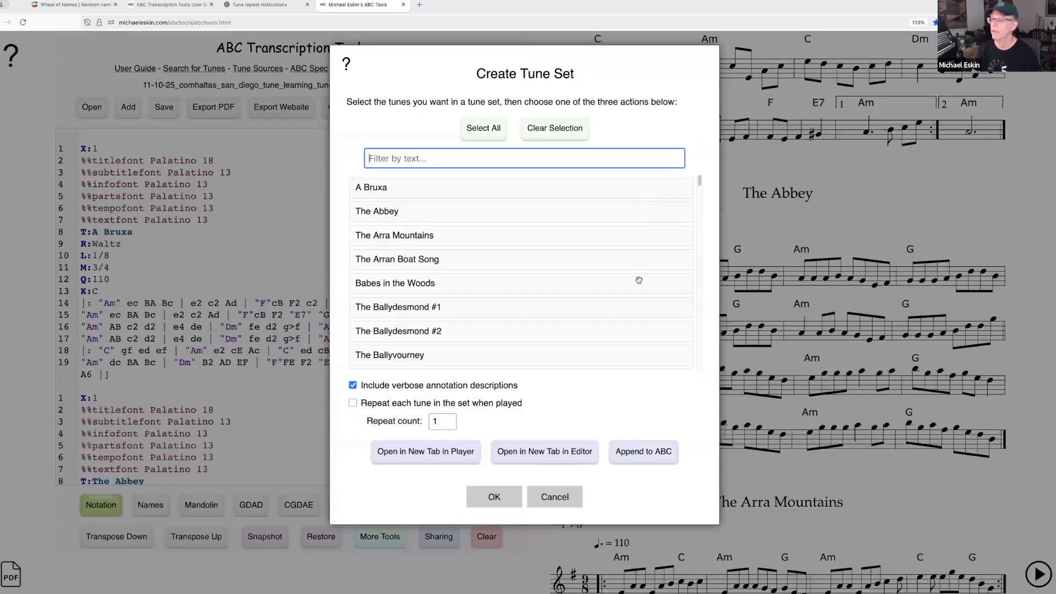
scroll(576, 309, down, 4)
scroll(597, 264, down, 15)
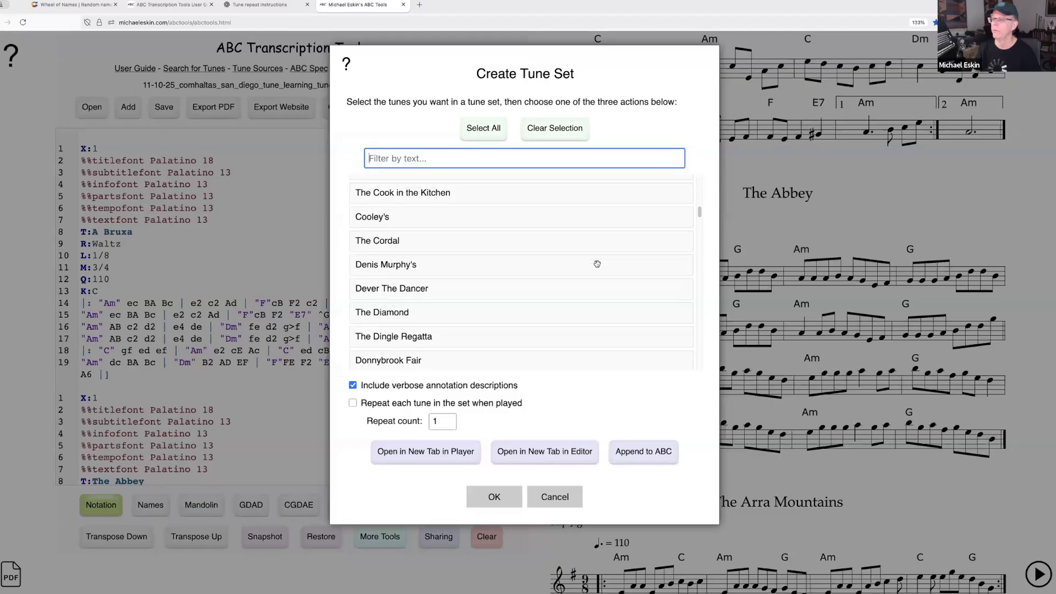
scroll(594, 261, down, 4)
scroll(591, 259, up, 12)
scroll(583, 259, up, 5)
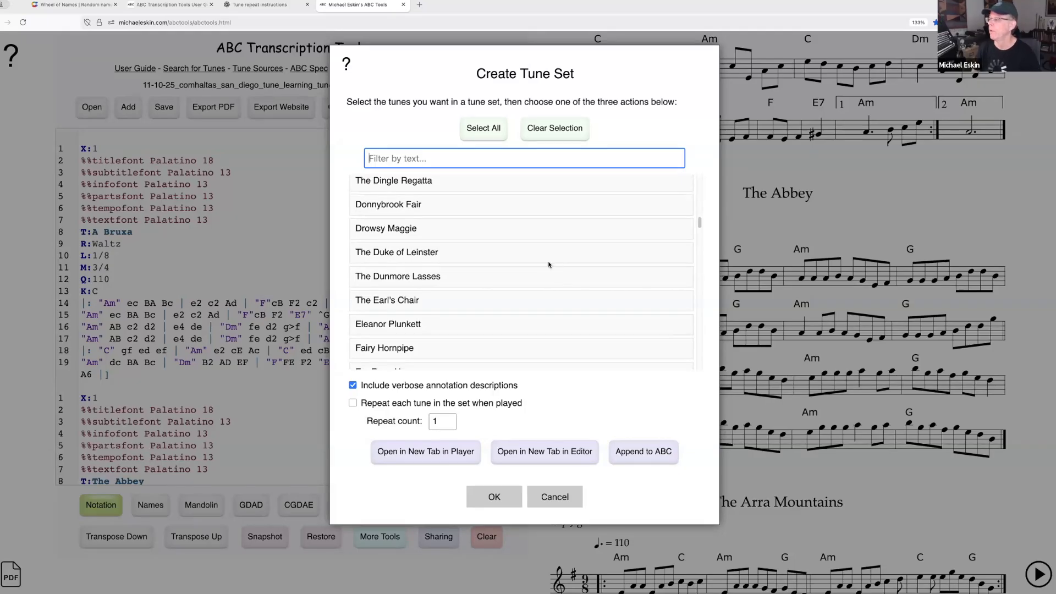
scroll(547, 272, down, 5)
scroll(536, 274, down, 5)
scroll(528, 272, down, 3)
scroll(528, 272, up, 10)
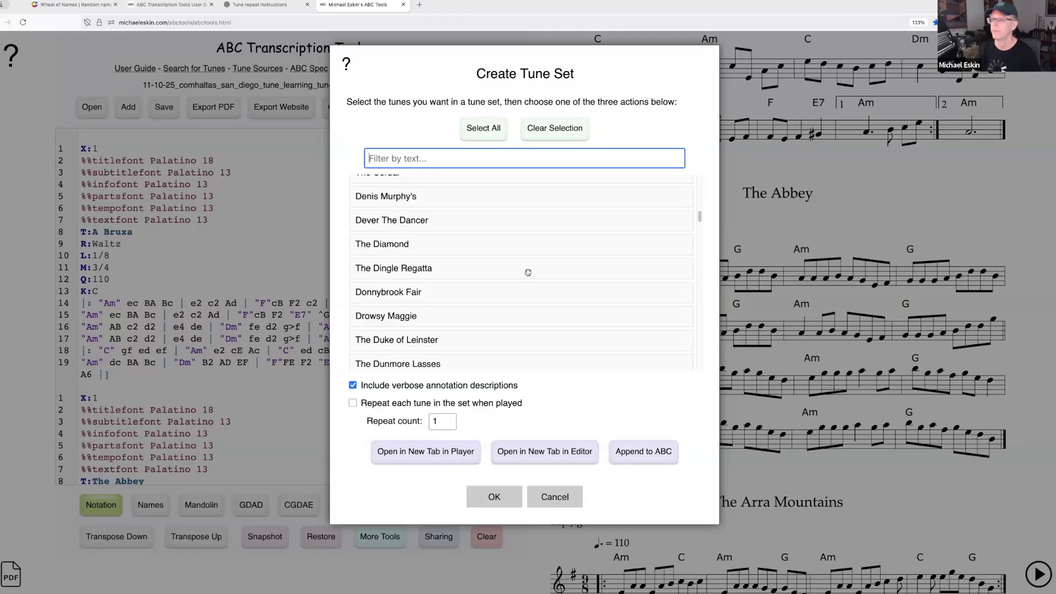
scroll(528, 272, up, 2)
scroll(537, 275, up, 4)
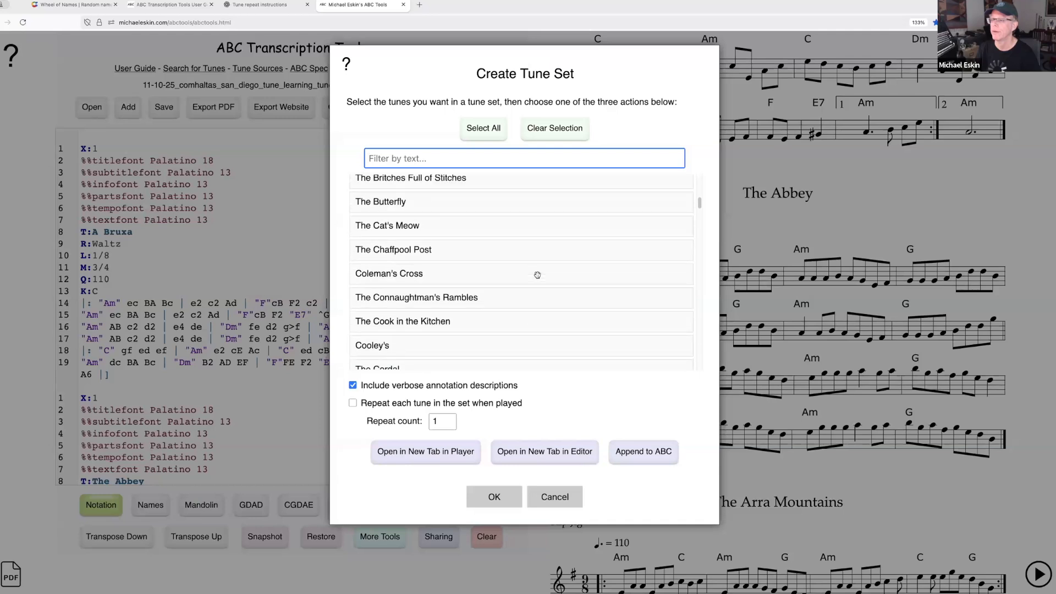
scroll(537, 274, up, 2)
scroll(536, 275, up, 2)
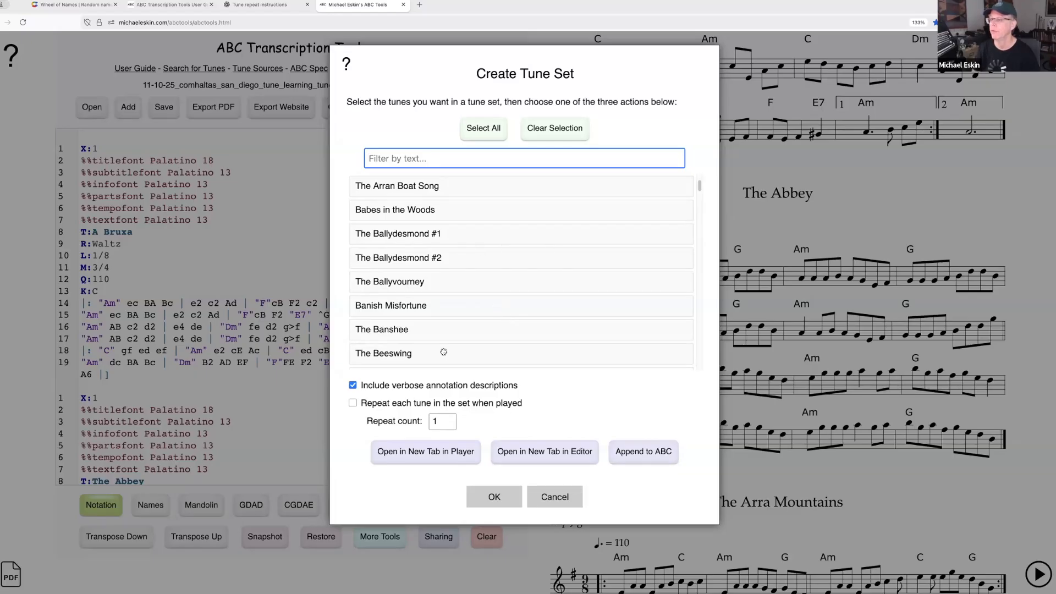
Step: Select The Ballyvourney, The Ballydesmond #1, The Ballydesmond #2 and The Britches Full of Stitches, in that order, for the tune set
click(463, 282)
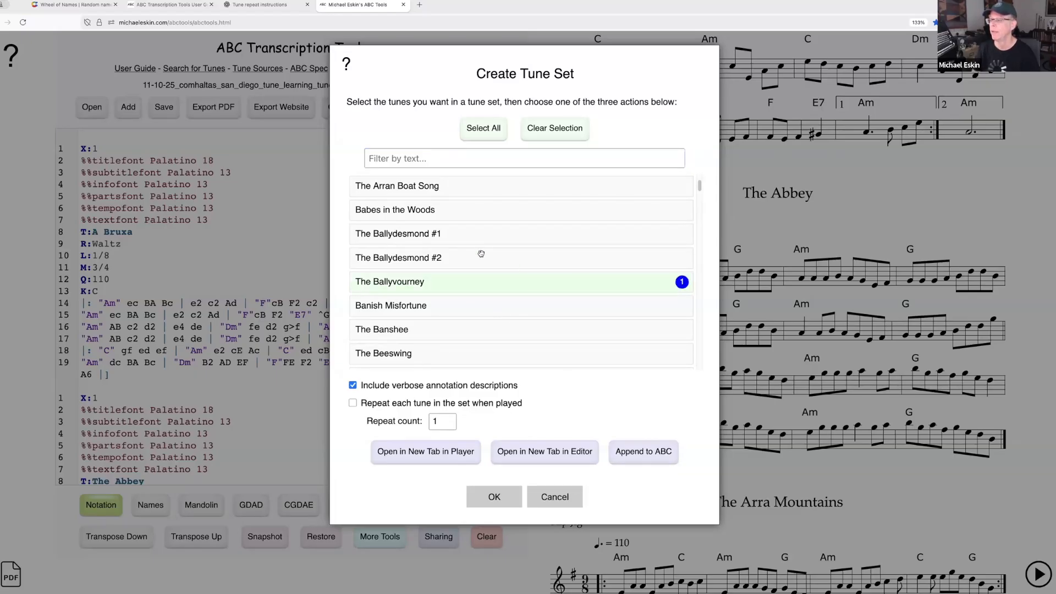
click(481, 234)
click(487, 257)
scroll(504, 269, down, 5)
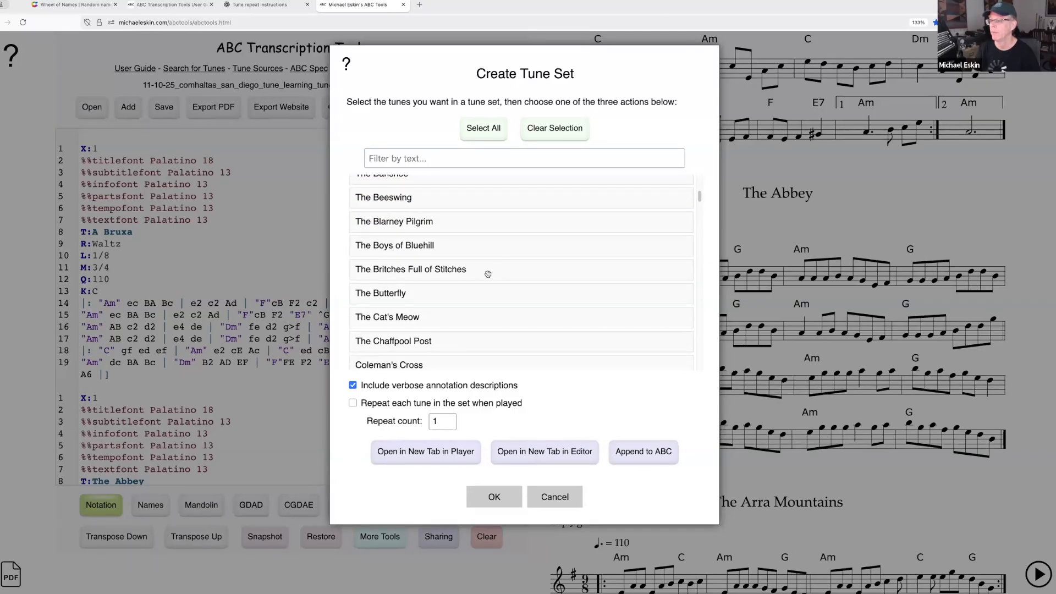
click(505, 268)
scroll(572, 281, up, 6)
scroll(634, 299, down, 3)
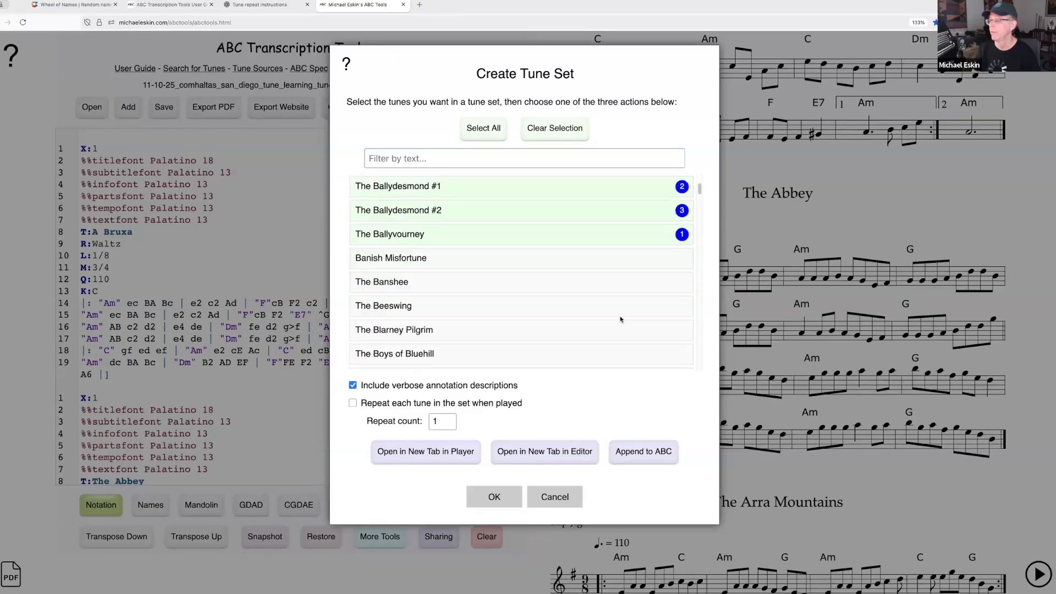
scroll(620, 319, down, 1)
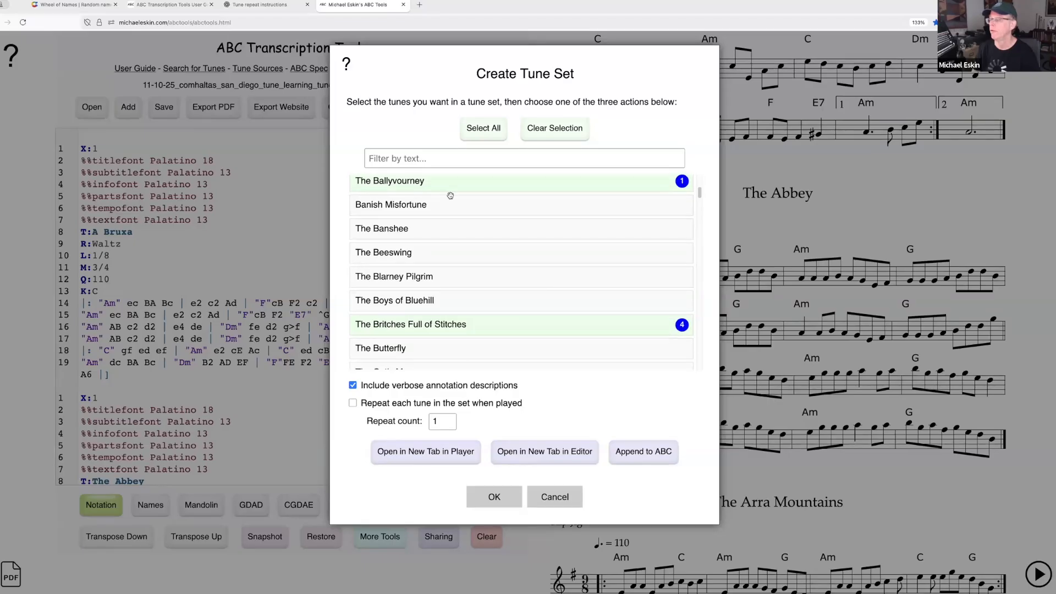
click(430, 158)
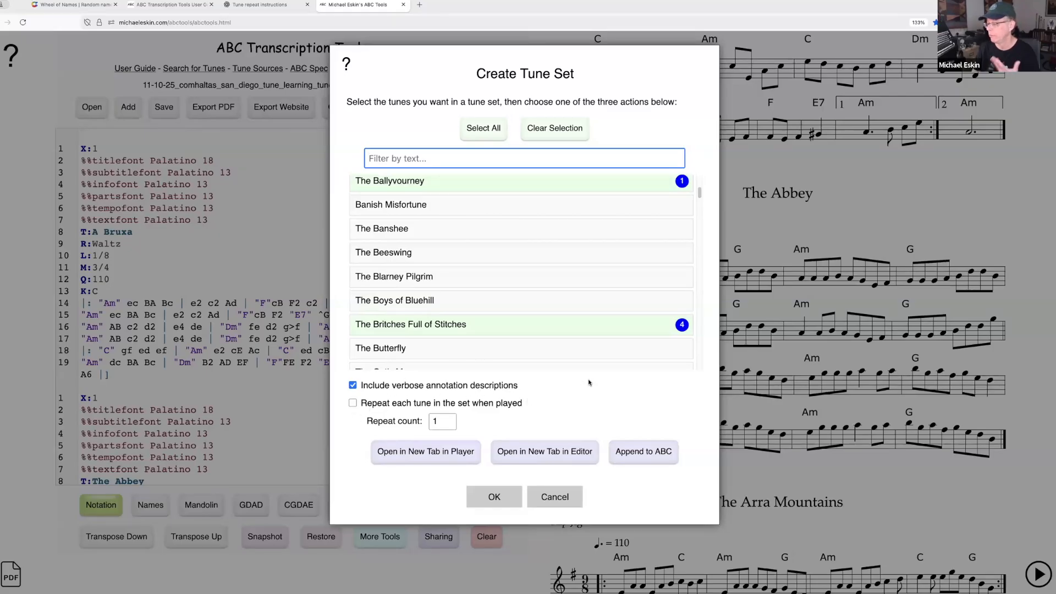
Step: Open the four-tune set in the player in a new tab, review the notation of every tune, and close the player
click(424, 453)
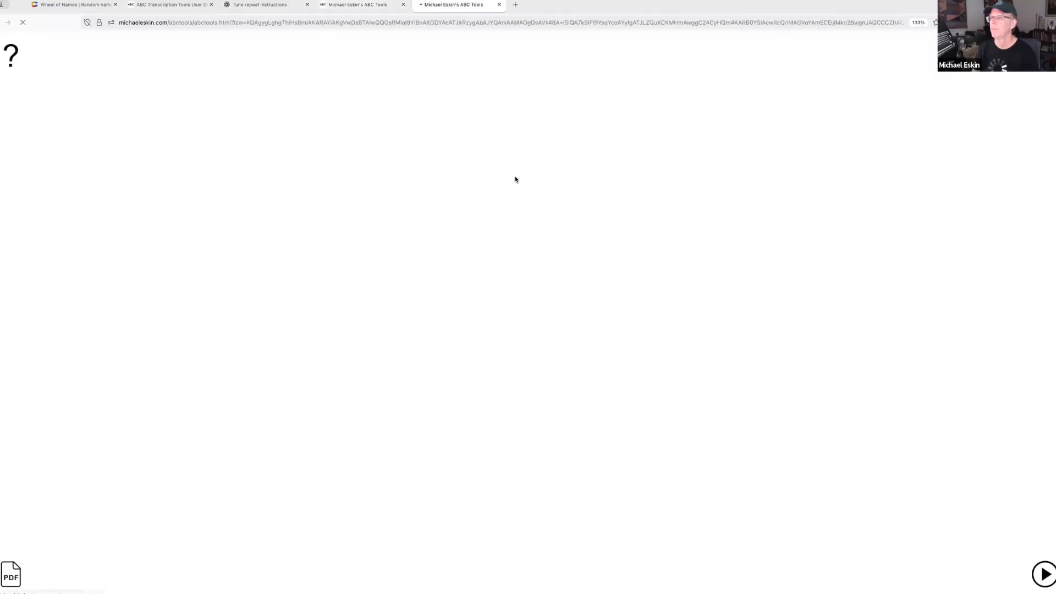
scroll(607, 219, down, 10)
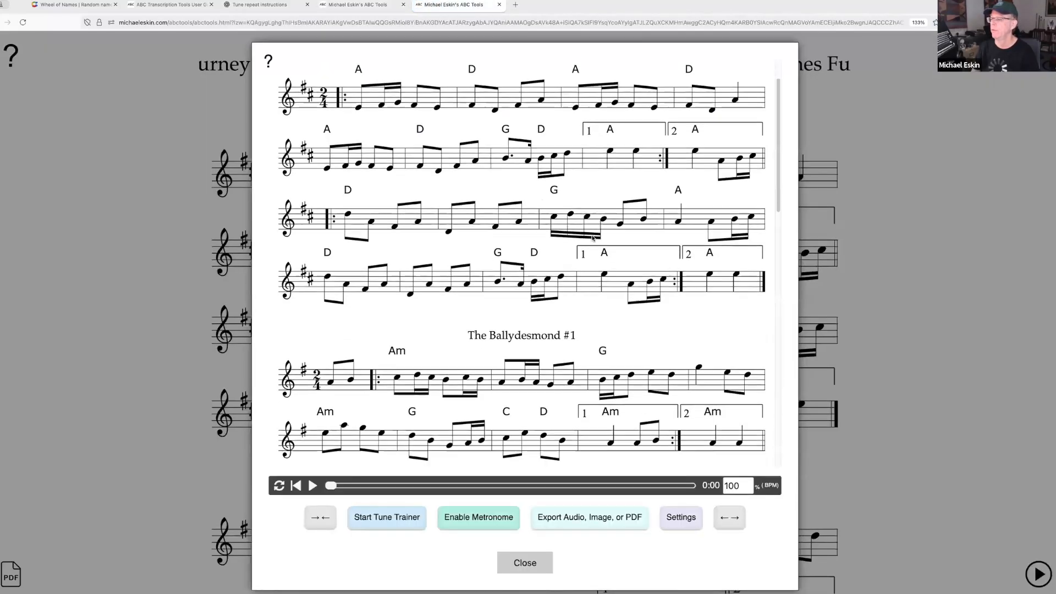
scroll(594, 274, down, 3)
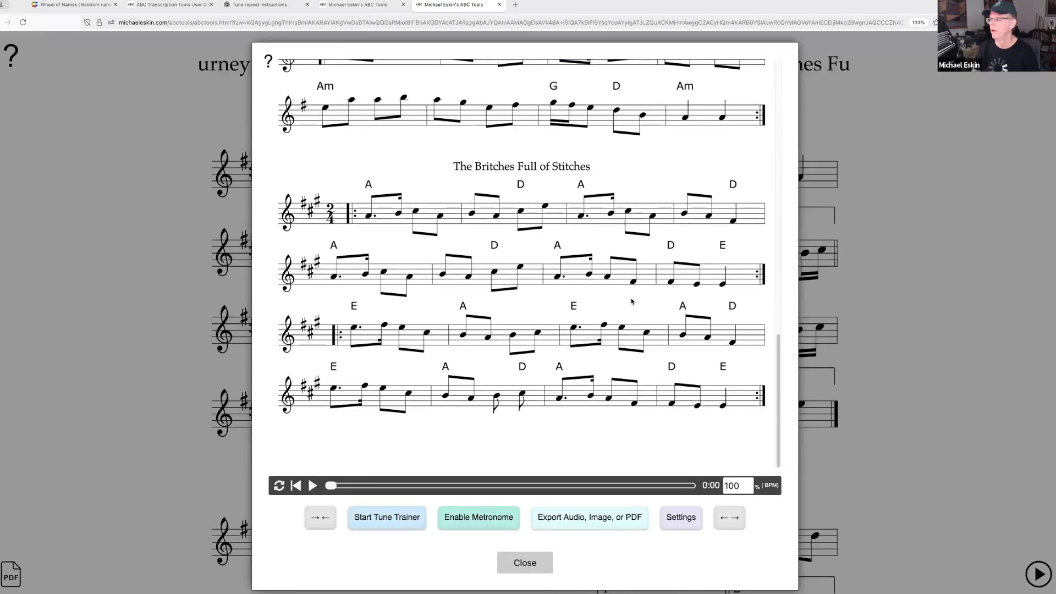
scroll(631, 302, up, 10)
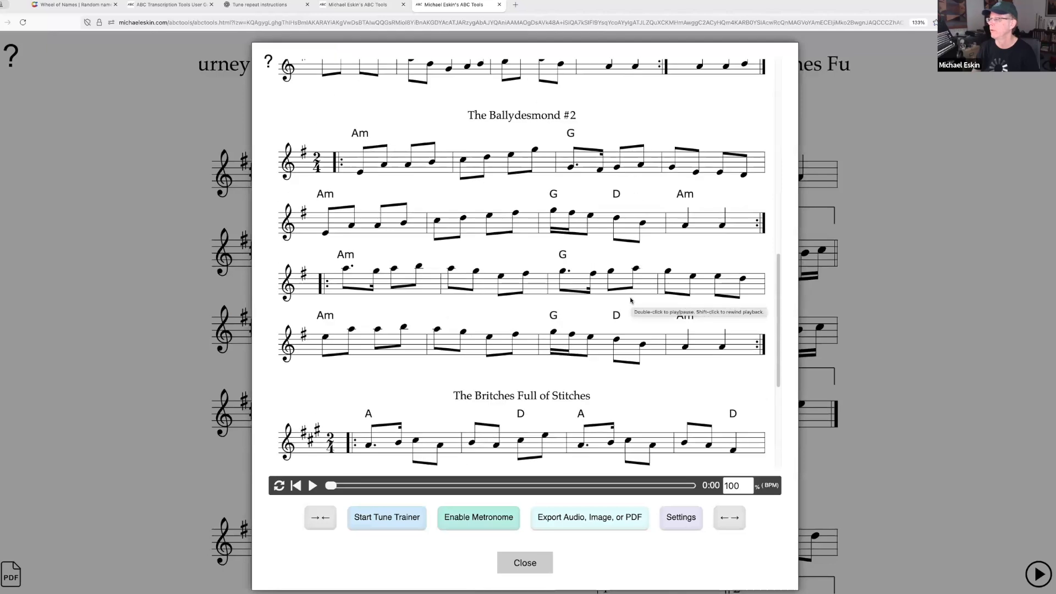
scroll(632, 300, up, 4)
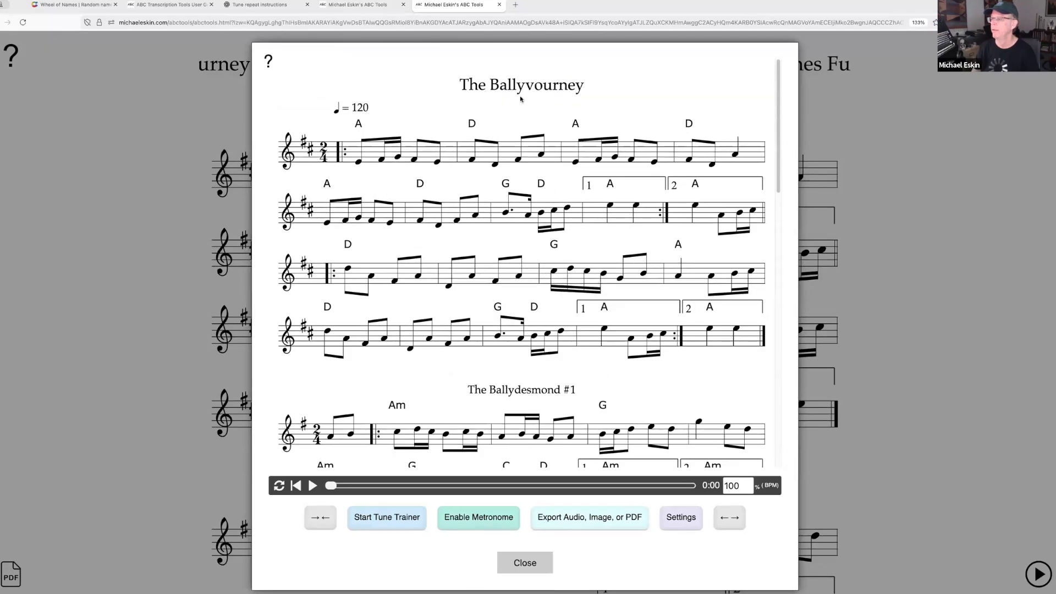
scroll(583, 359, down, 7)
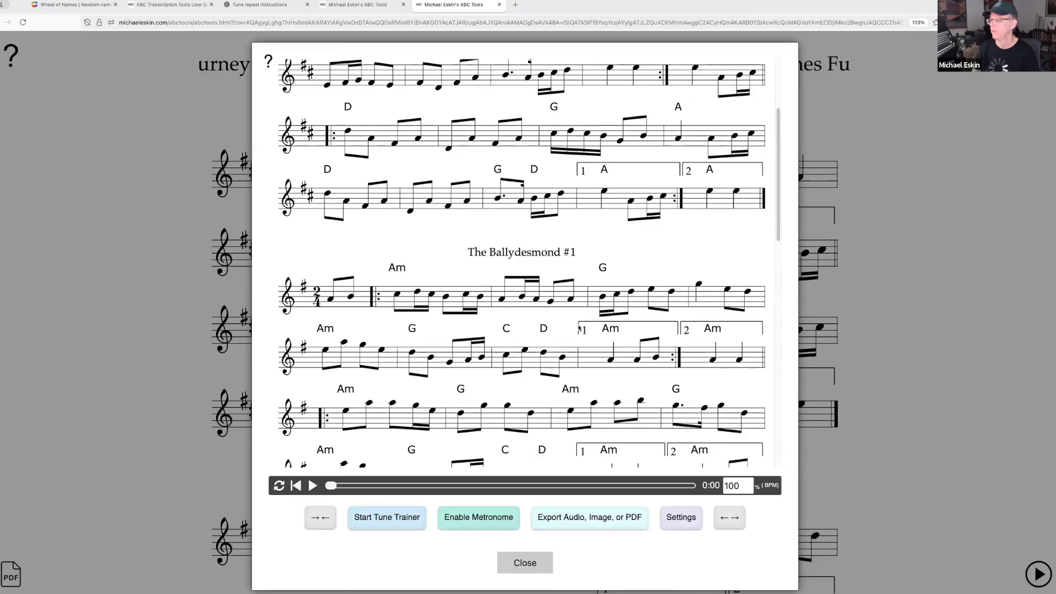
scroll(577, 308, up, 7)
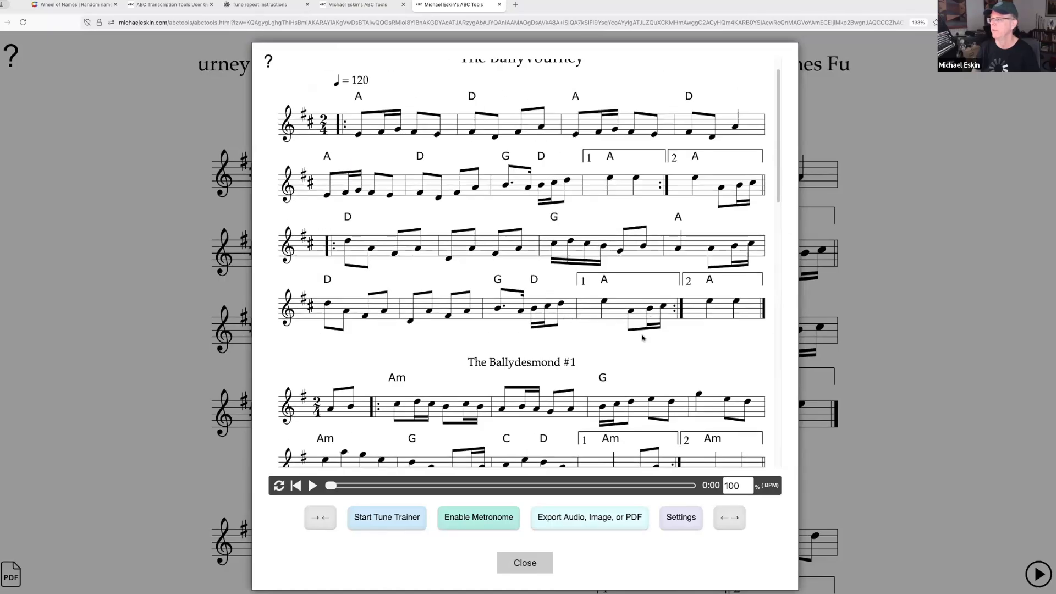
scroll(605, 330, down, 4)
scroll(558, 291, down, 10)
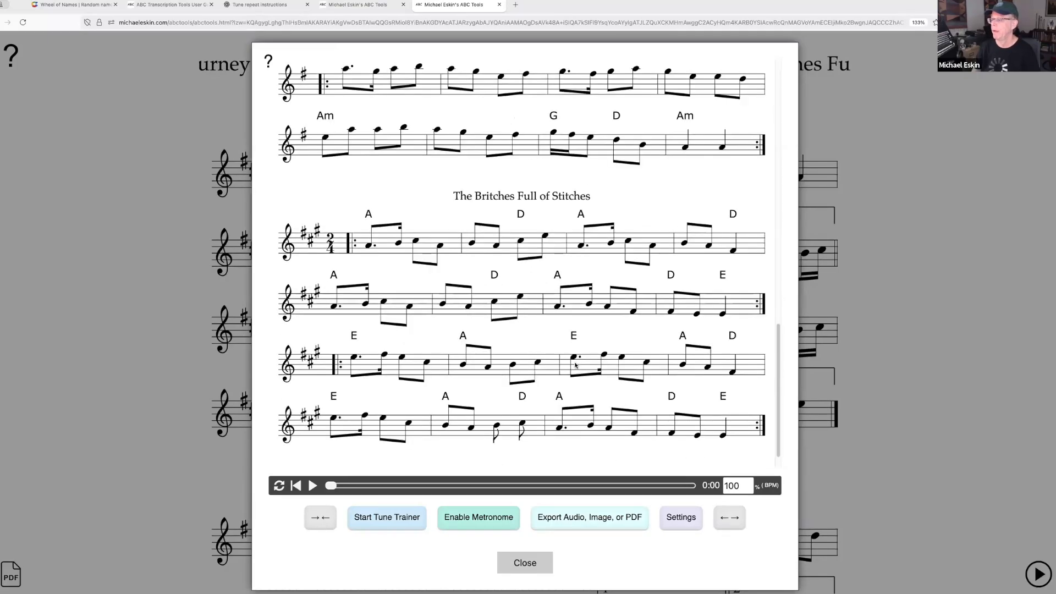
click(520, 569)
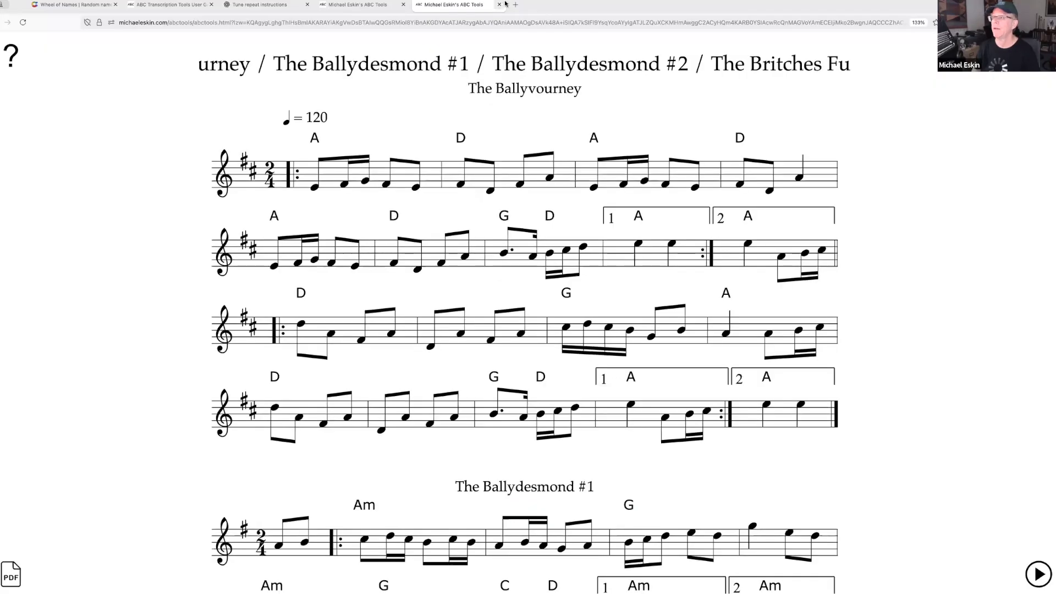
Step: Look through the tune set's notation, then show the ABC editor and examine the combined set's ABC text
scroll(632, 253, down, 9)
scroll(631, 257, down, 8)
scroll(631, 258, up, 9)
click(1038, 56)
scroll(291, 324, down, 20)
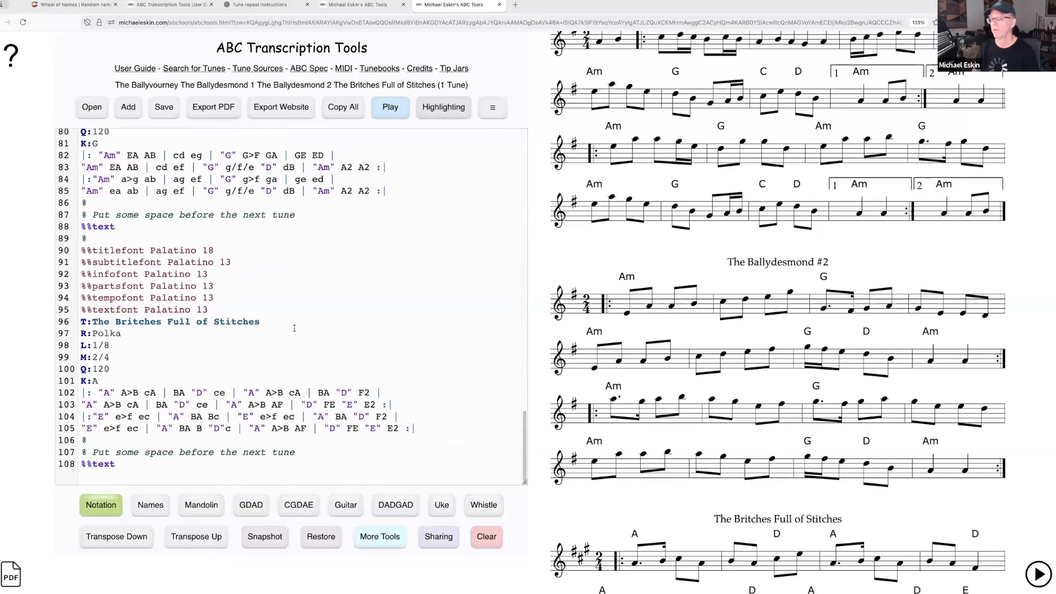
scroll(294, 329, down, 4)
scroll(239, 319, up, 10)
Step: Close the tune set tab and set each tune in the set to repeat when played, with a repeat count of 3
click(501, 5)
click(384, 404)
drag(438, 421, 428, 420)
text(3)
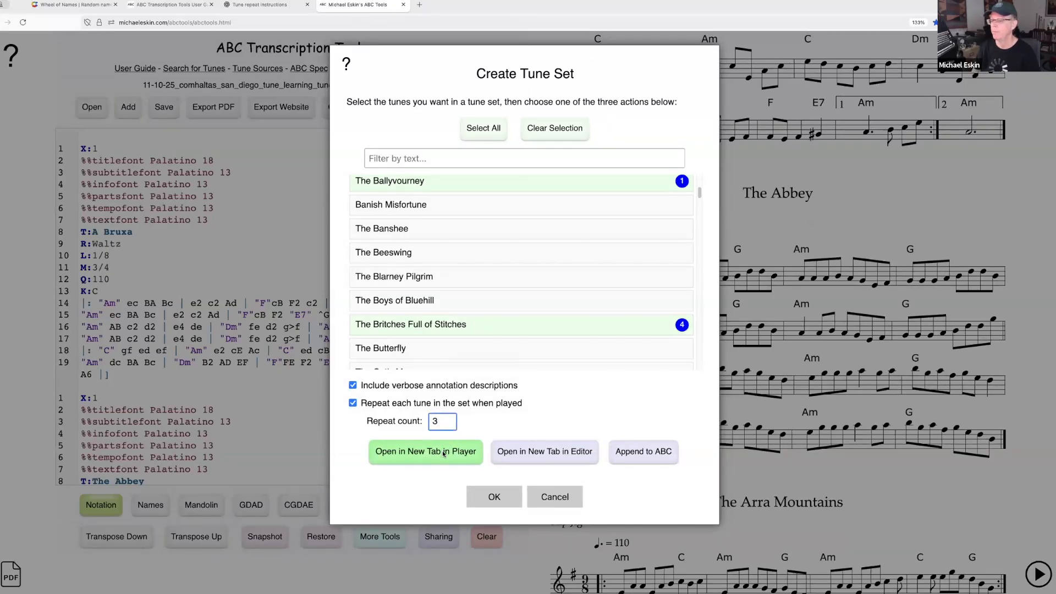
Step: Open the repeating tune set in the player in a new tab, look through its notation, and close the player
click(443, 453)
scroll(563, 309, down, 2)
scroll(563, 309, down, 3)
scroll(586, 232, down, 10)
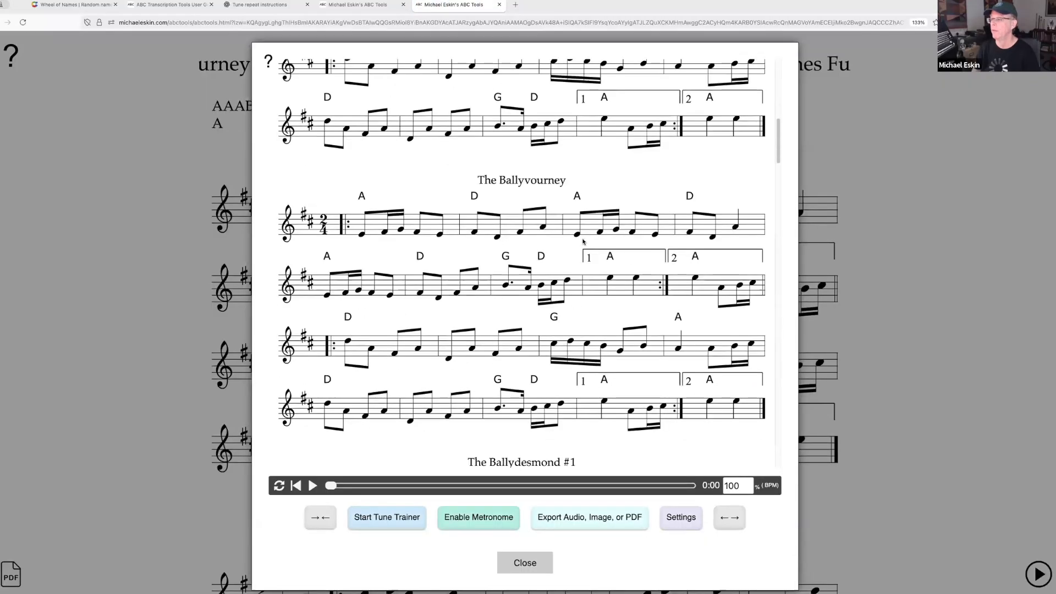
scroll(581, 251, down, 8)
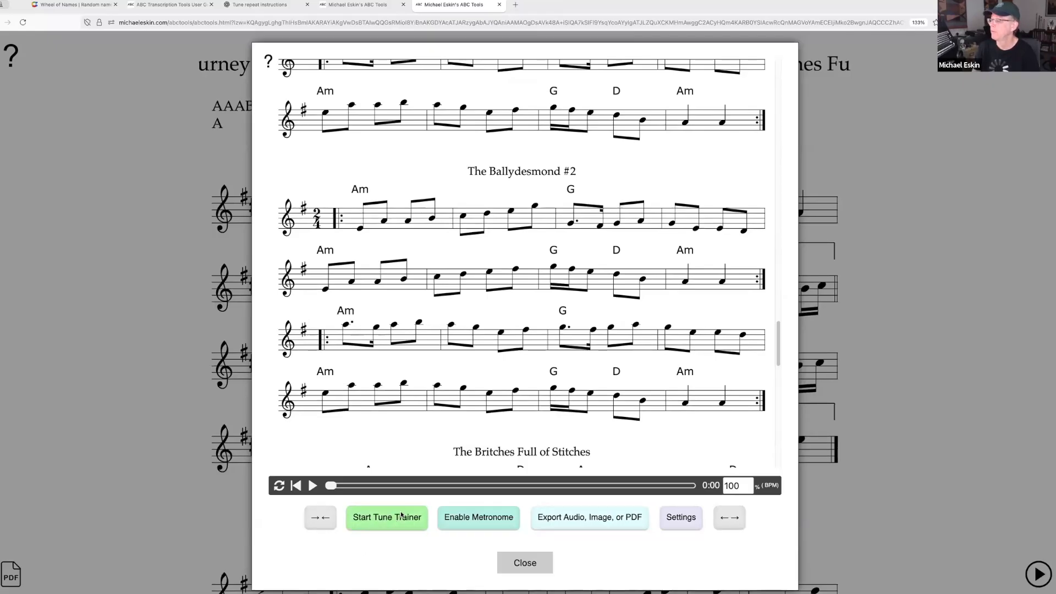
click(523, 566)
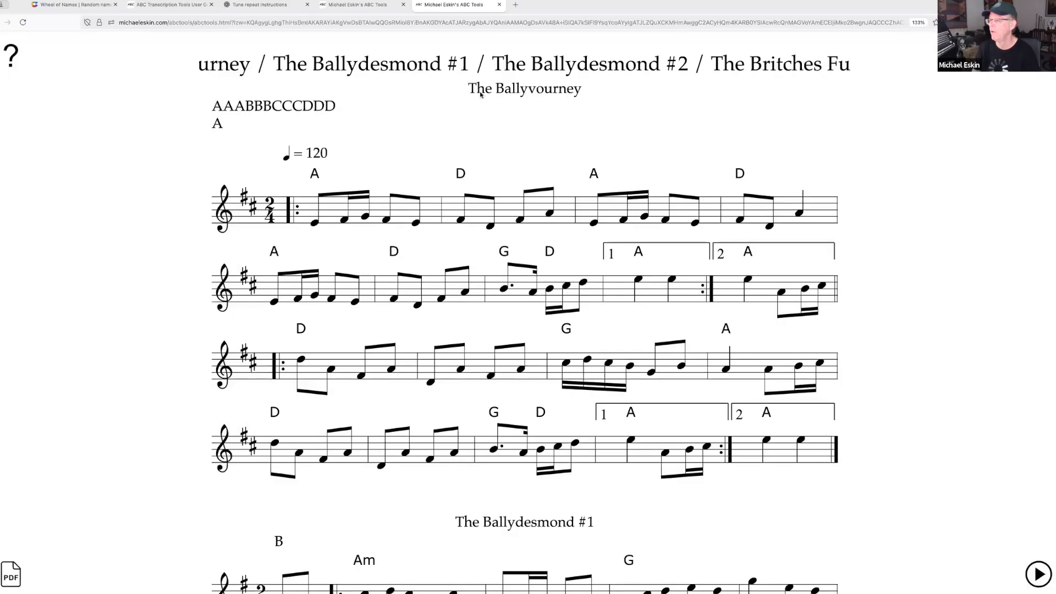
Step: Close the tune set tab, reopen the repeating set in the player in a new tab, and close that tab
click(498, 4)
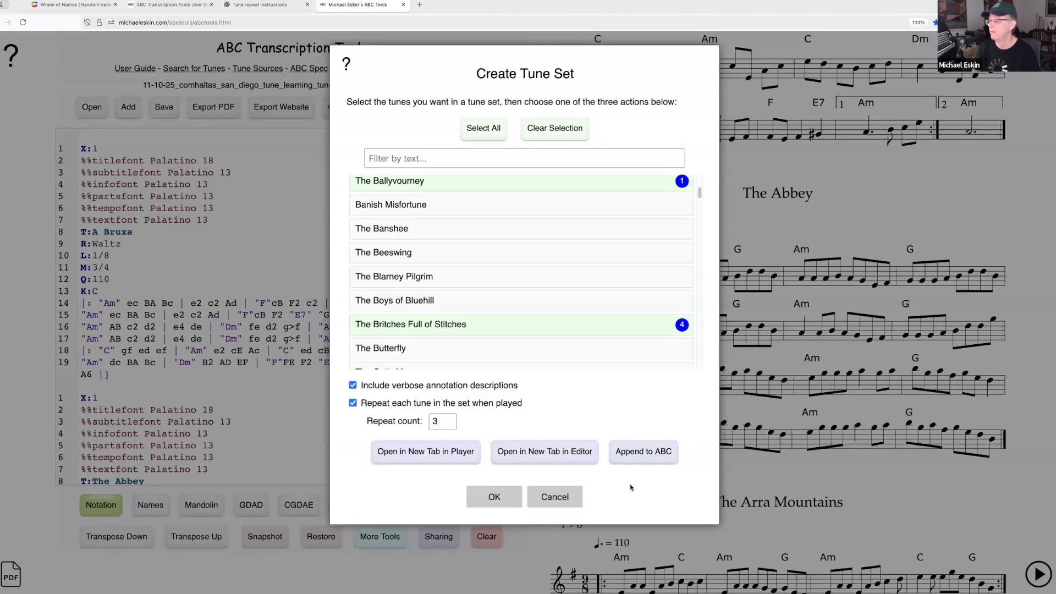
click(467, 452)
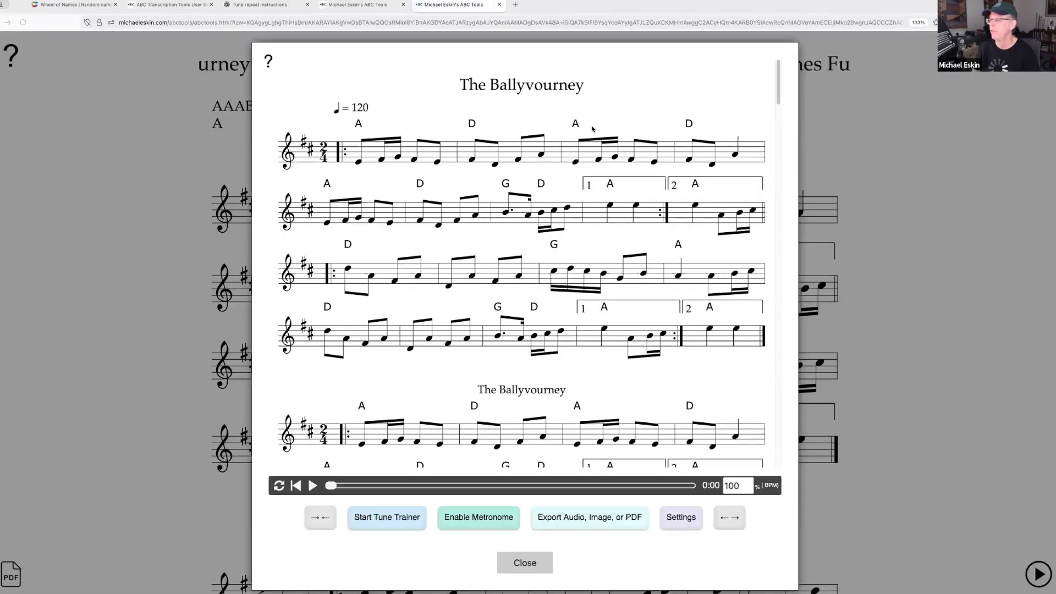
click(498, 5)
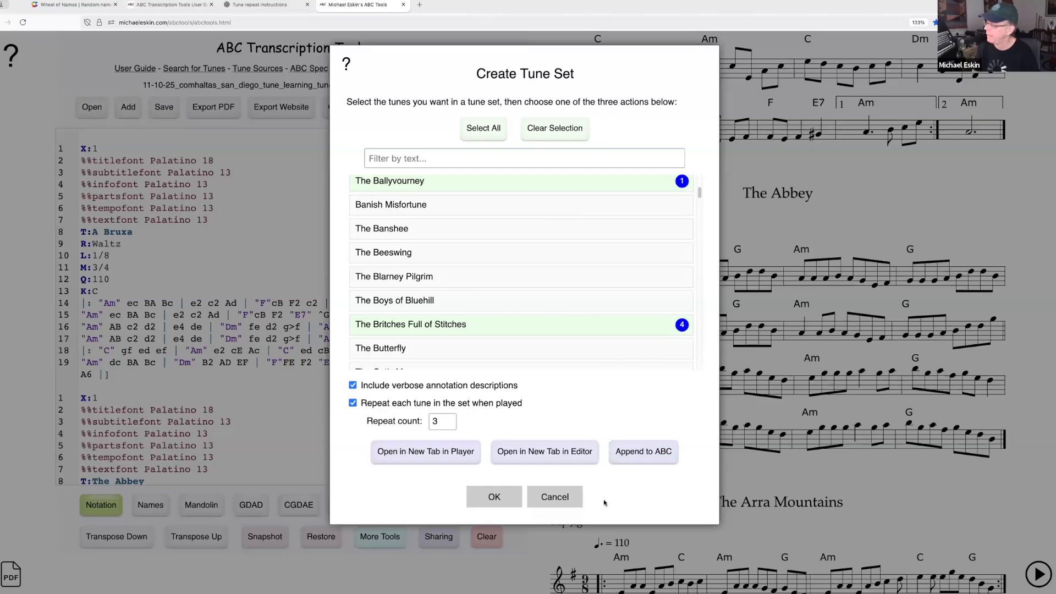
Step: Open the repeating tune set in the editor in a new tab, examine its notation and ABC text, and close the tab
click(540, 452)
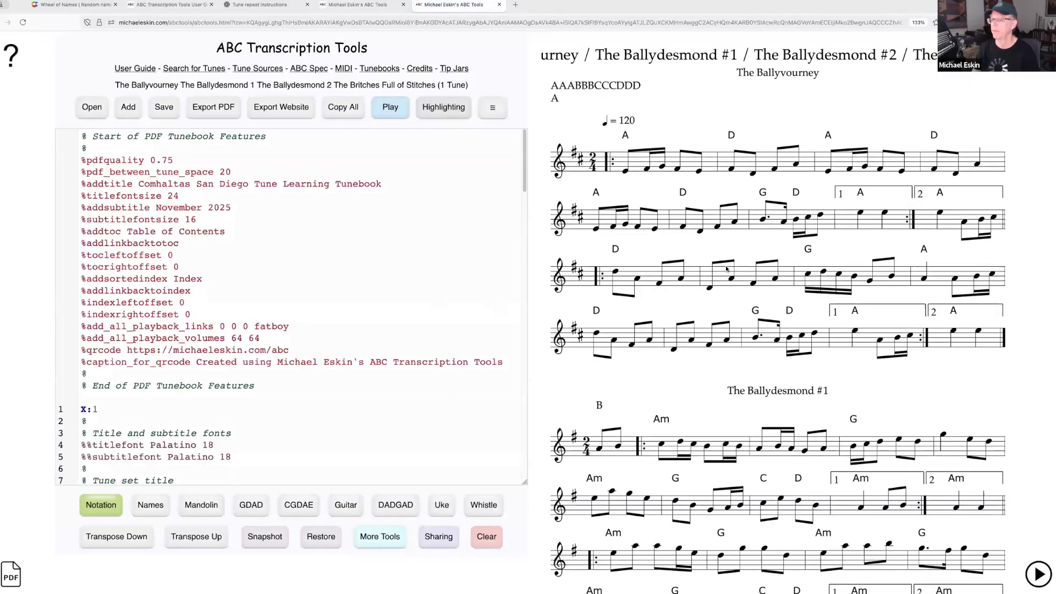
scroll(764, 289, down, 8)
scroll(762, 301, up, 5)
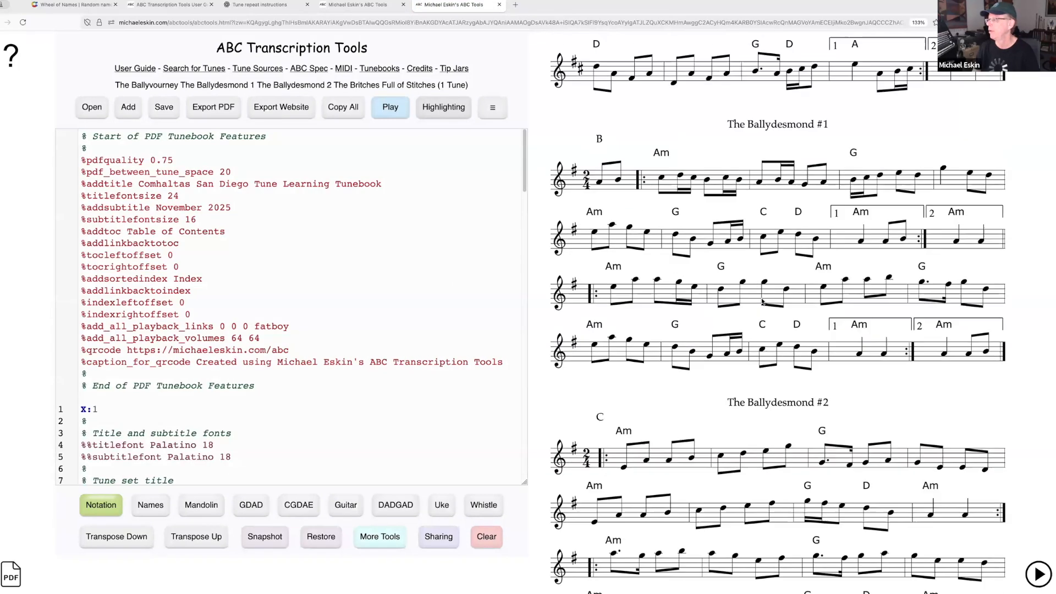
scroll(762, 301, up, 5)
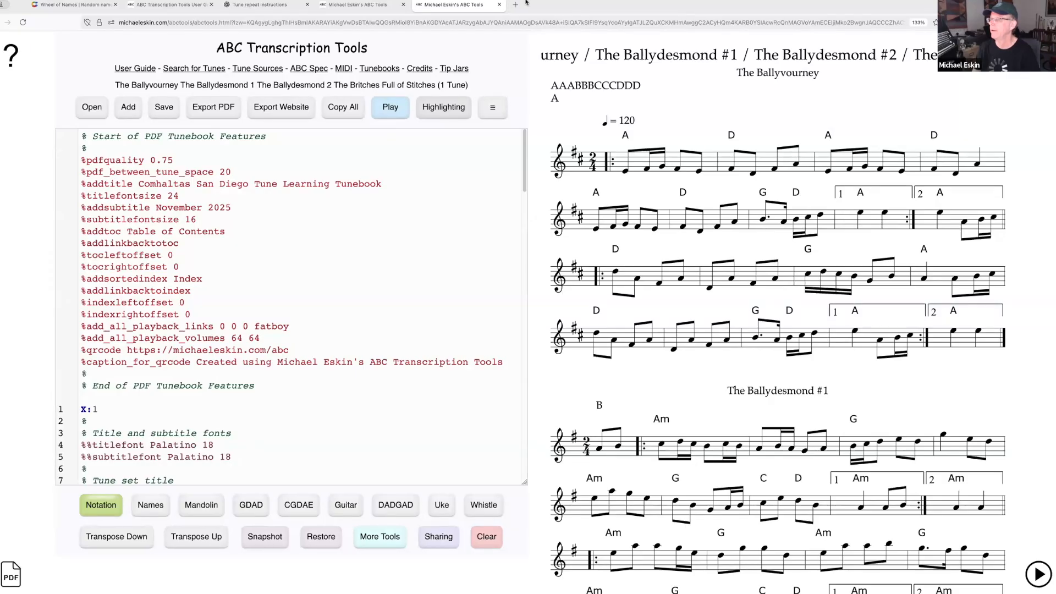
scroll(291, 307, down, 4)
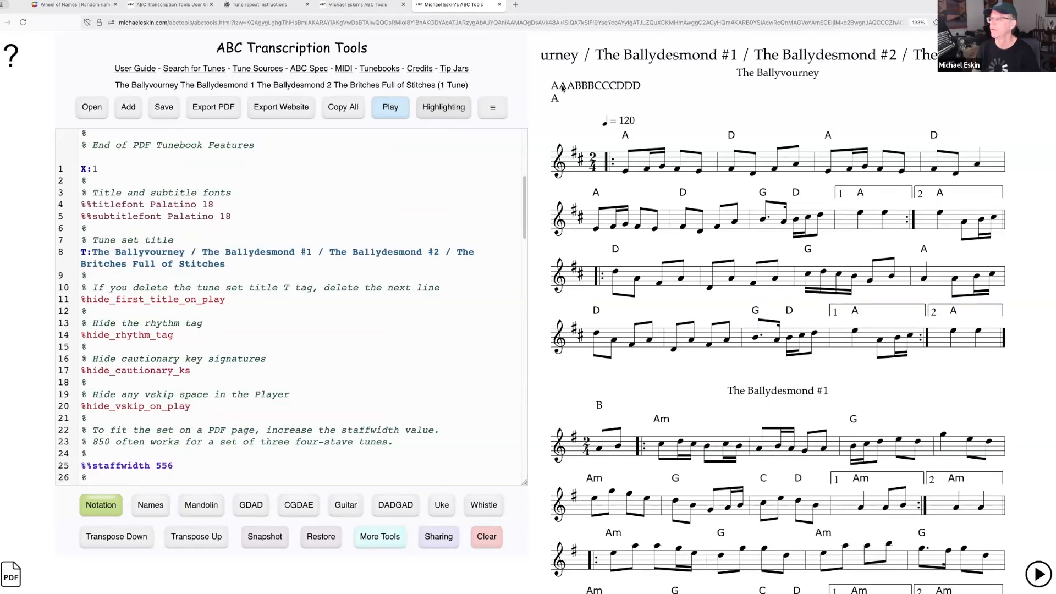
scroll(647, 334, down, 1)
scroll(648, 332, down, 5)
scroll(649, 332, up, 5)
click(501, 4)
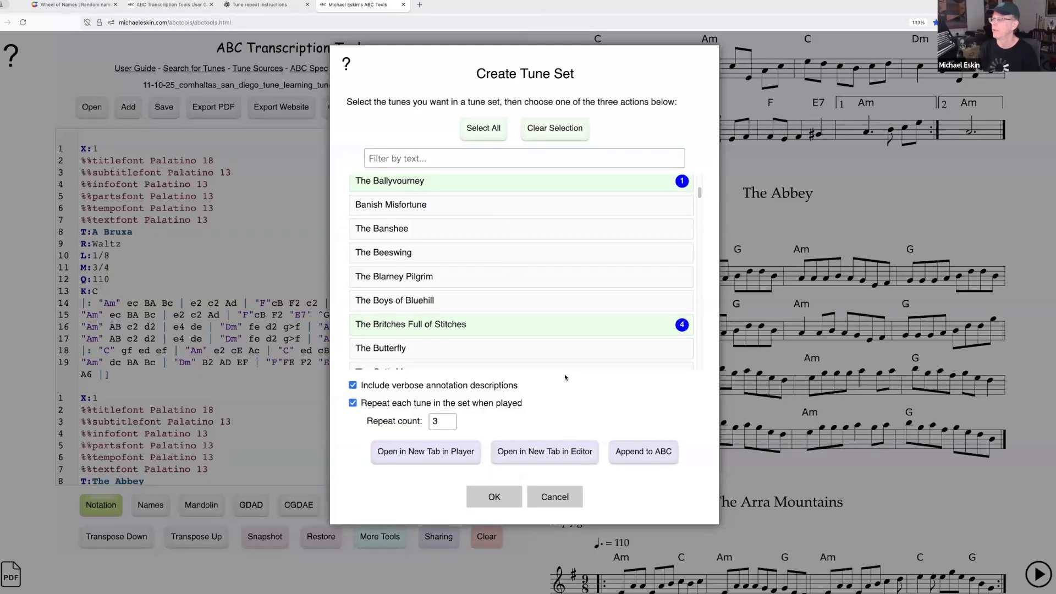
Step: Append the four-tune set to the end of the tunebook's ABC and review its notation alongside the preceding tunes
click(649, 452)
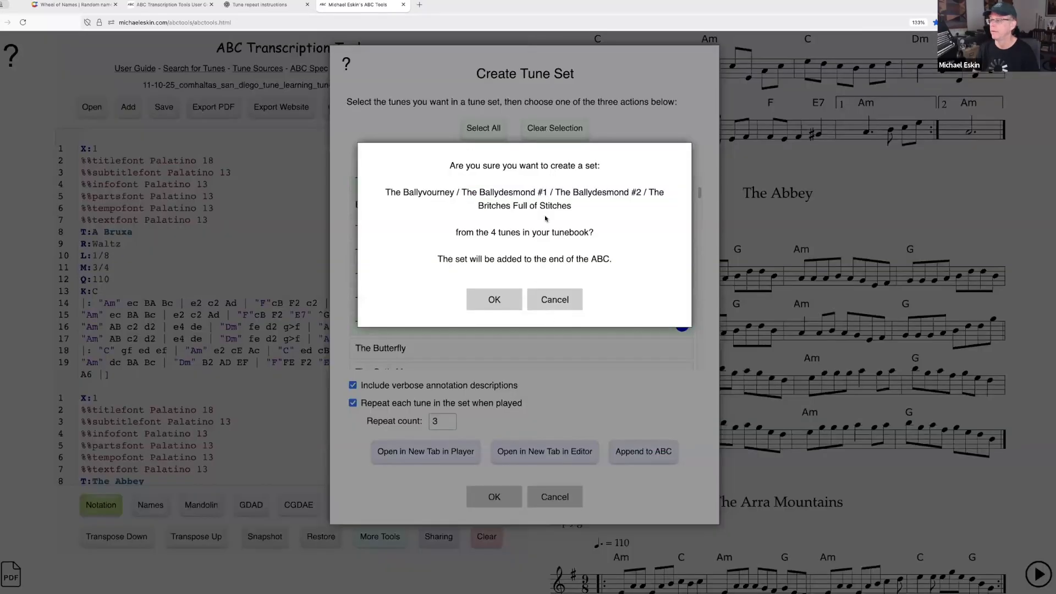
click(504, 299)
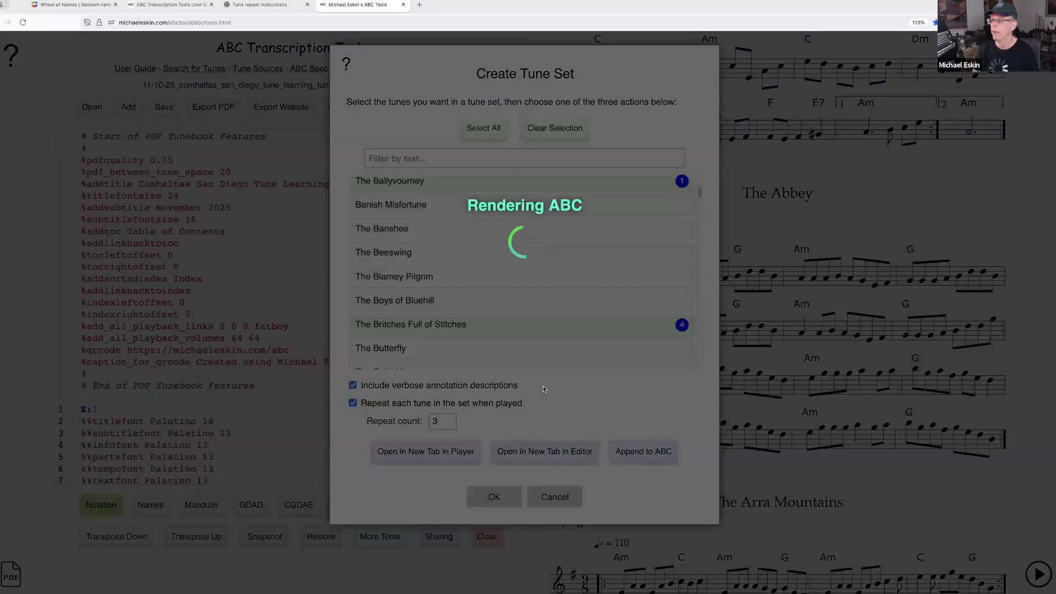
click(499, 497)
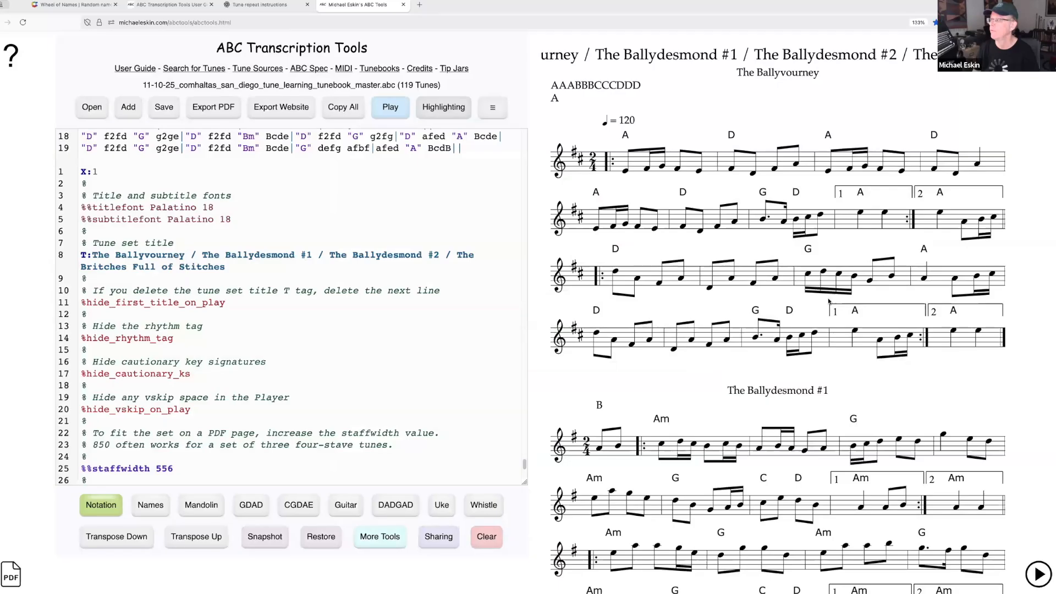
scroll(828, 320, up, 4)
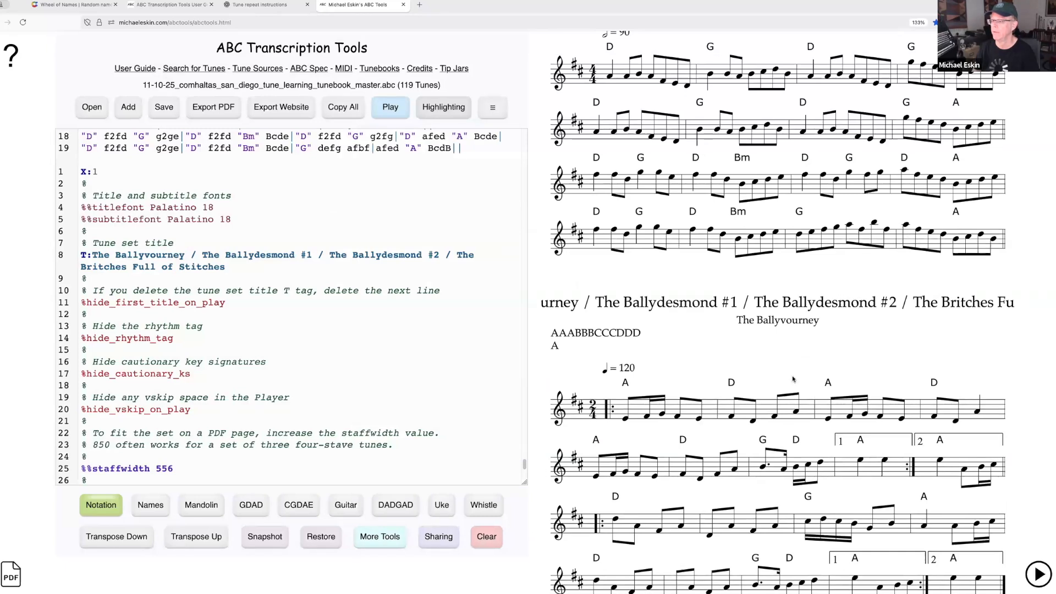
scroll(792, 379, up, 3)
scroll(861, 409, down, 15)
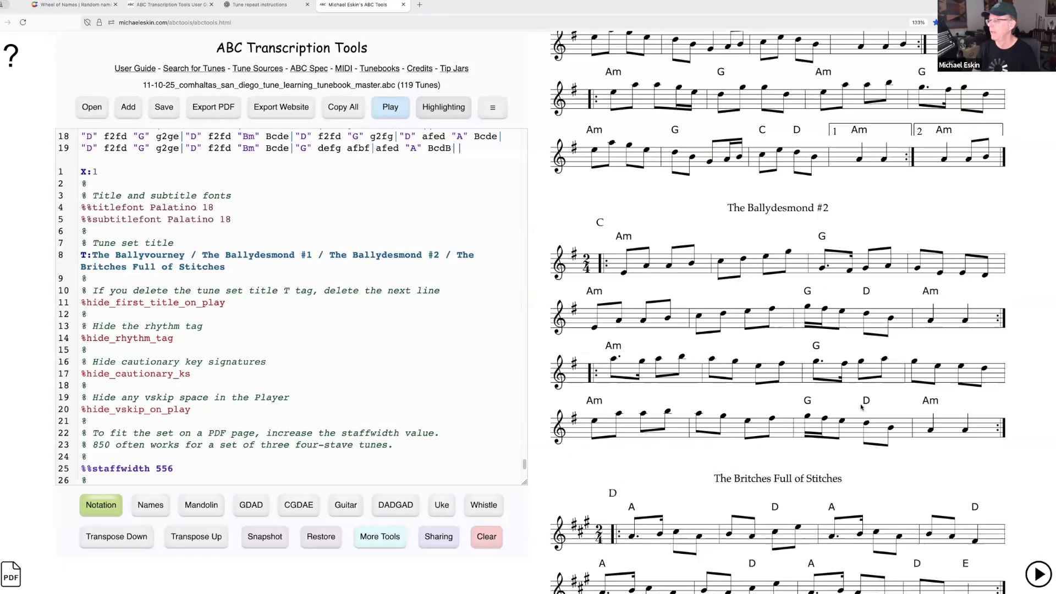
scroll(856, 407, up, 15)
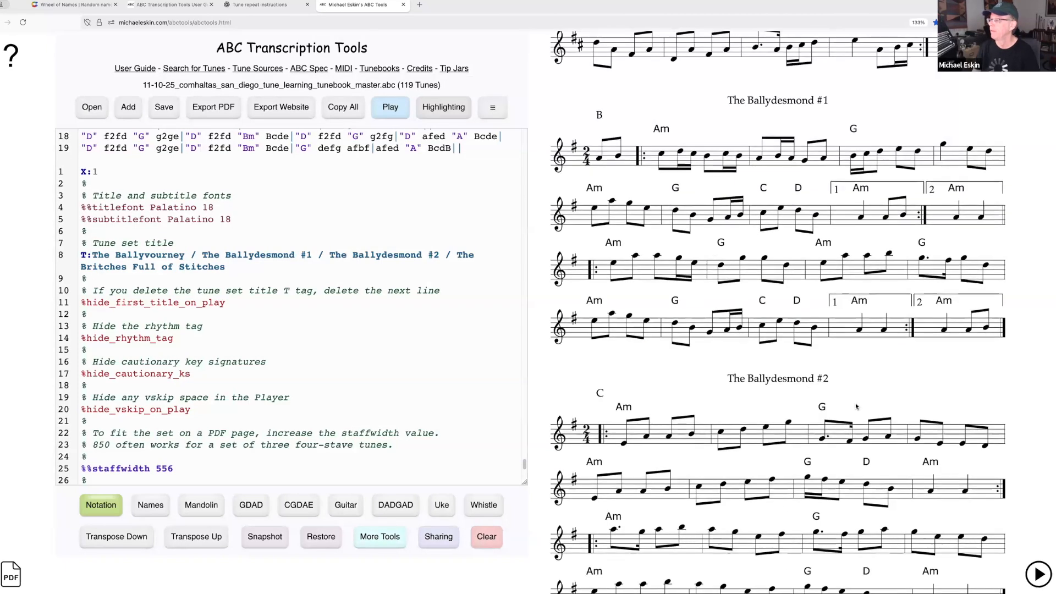
scroll(854, 404, up, 8)
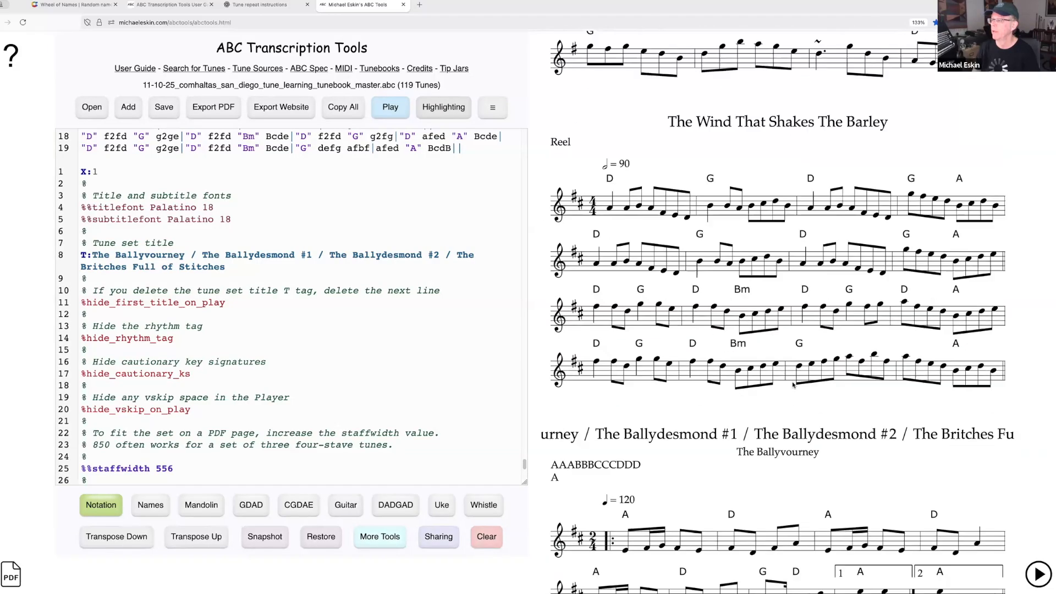
scroll(790, 372, up, 2)
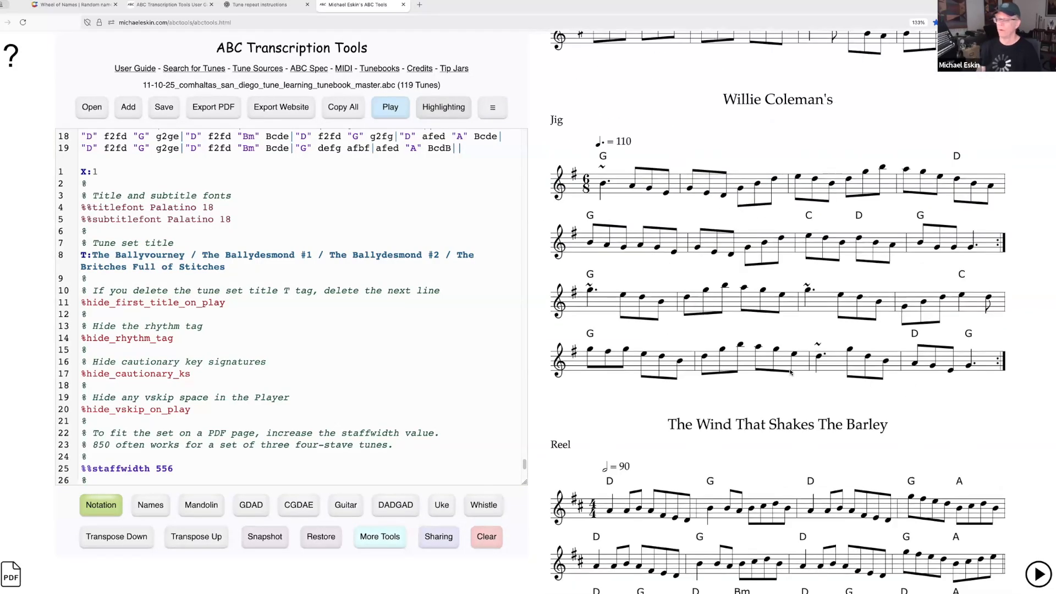
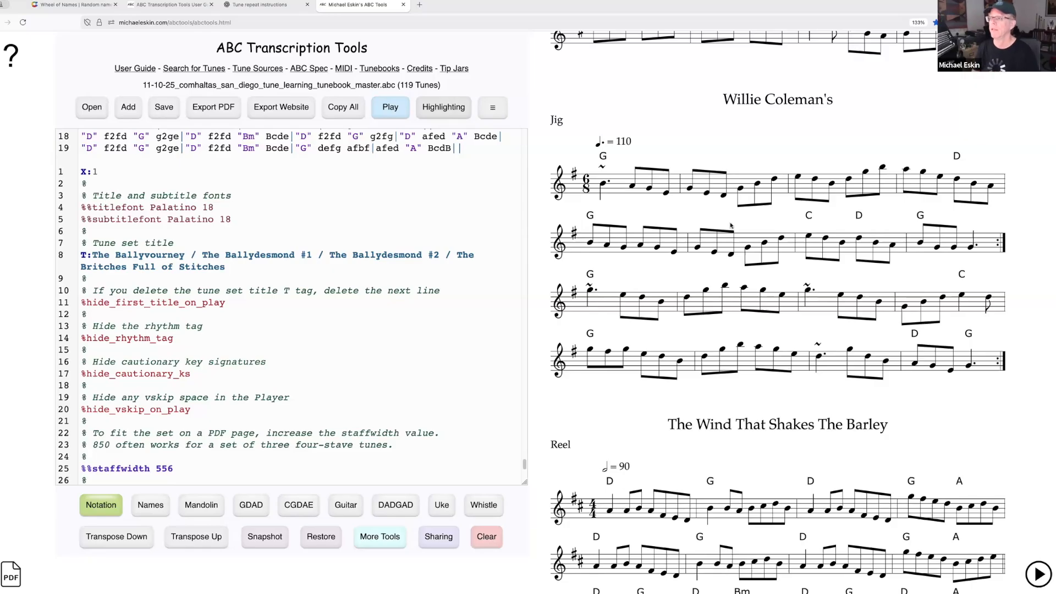
Step: Open the help for Create Tune Set, read its repeat and Quick Editor sections, and close the guide and the dialog
click(492, 107)
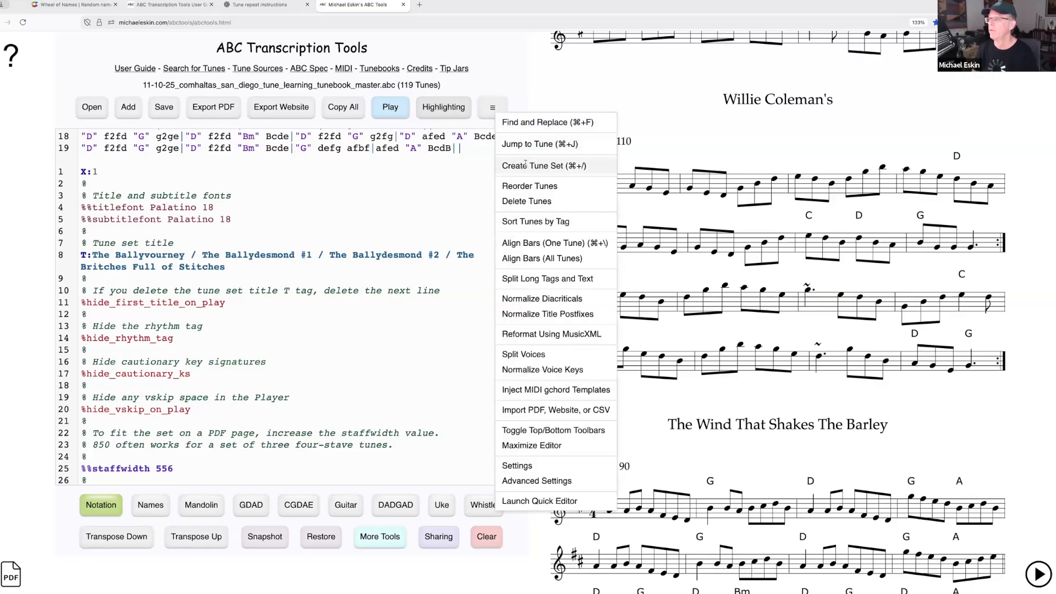
click(523, 166)
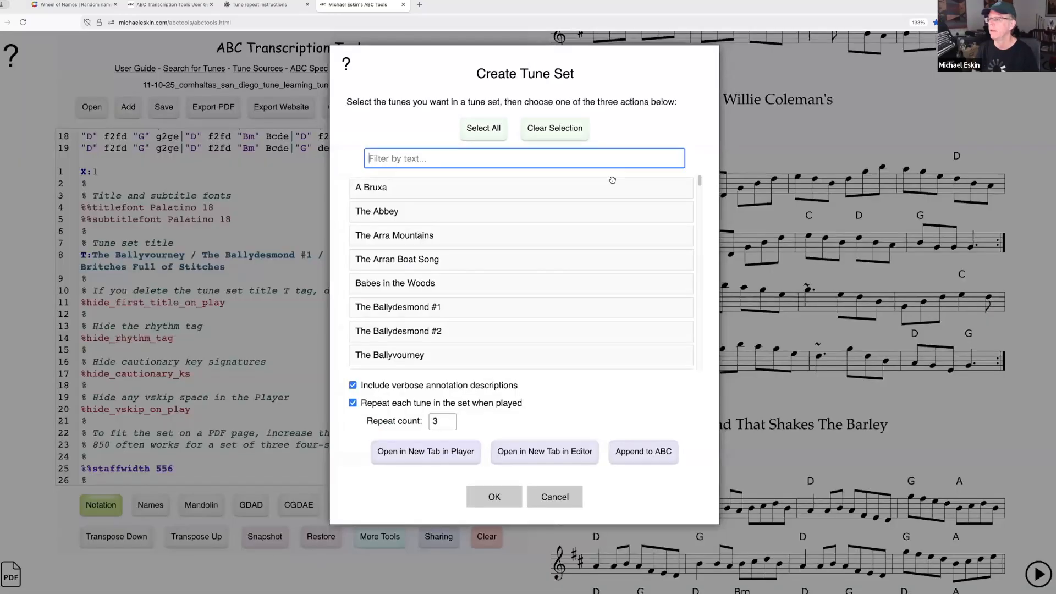
click(346, 63)
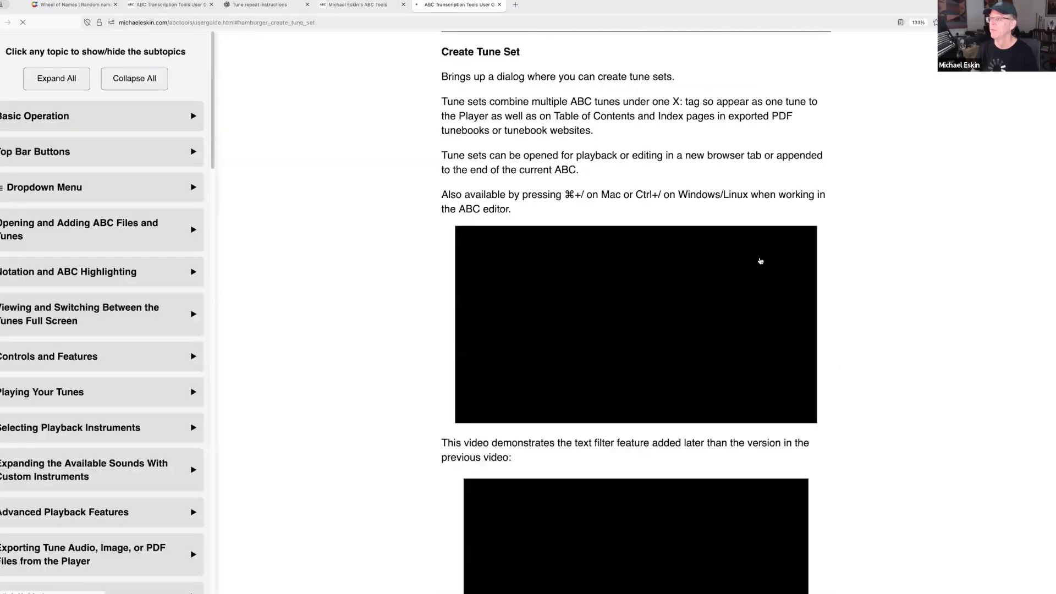
scroll(904, 305, down, 5)
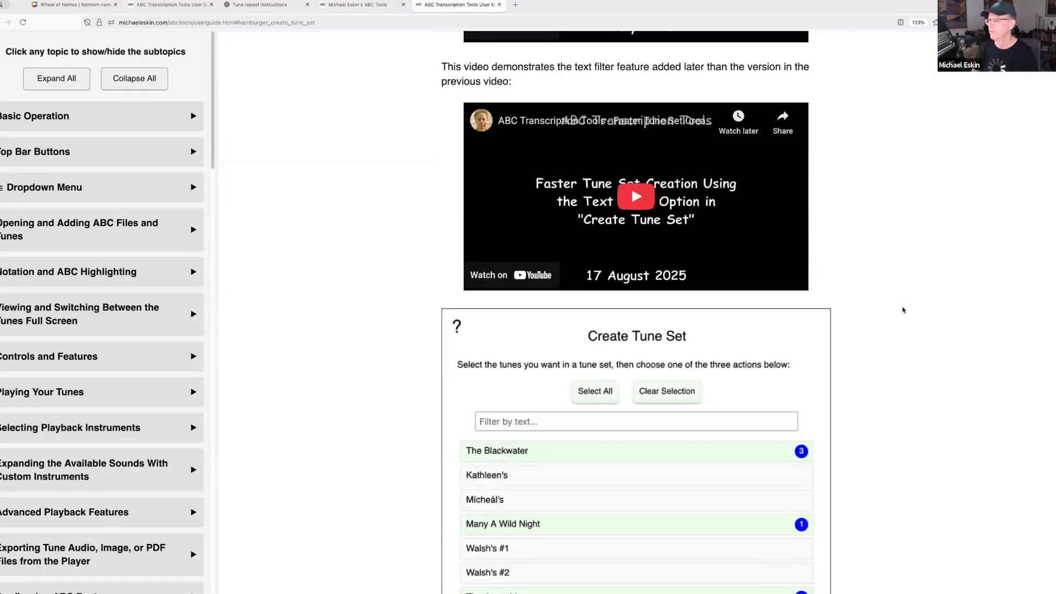
scroll(901, 308, down, 10)
scroll(882, 313, down, 3)
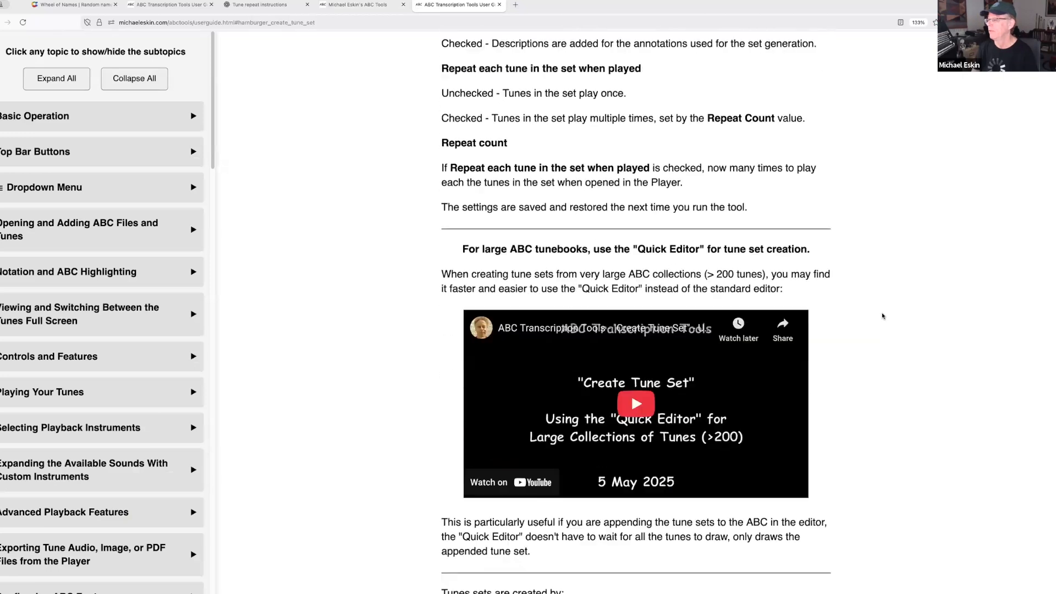
scroll(883, 327, down, 6)
scroll(884, 341, up, 4)
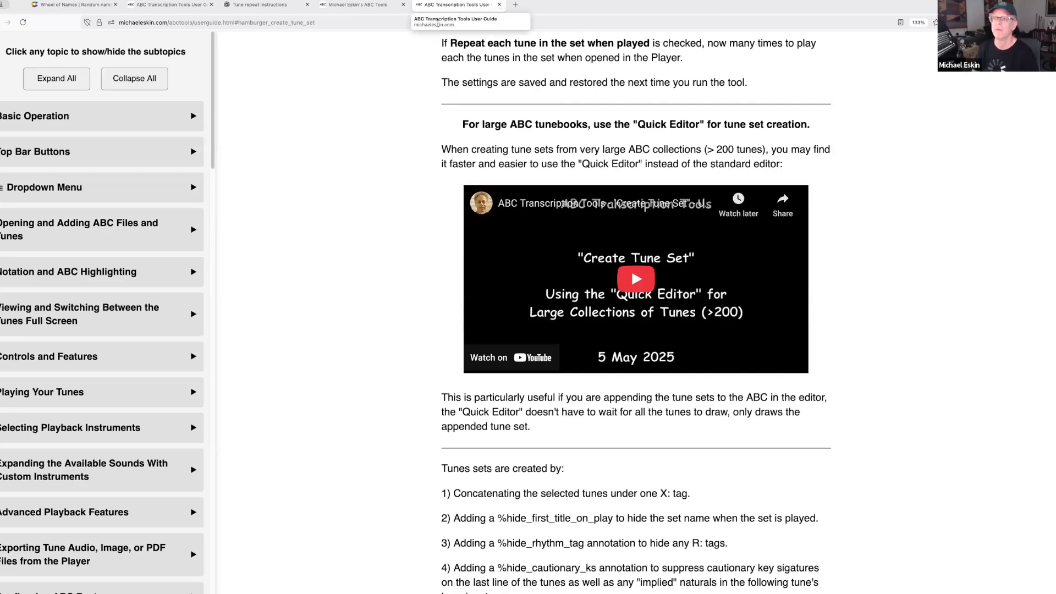
click(498, 5)
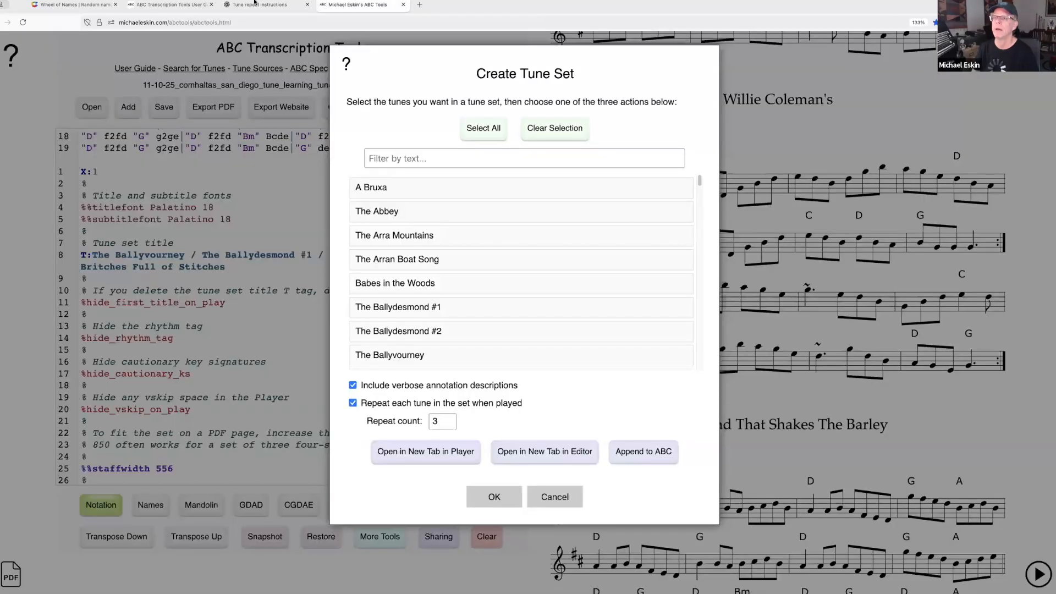
click(560, 499)
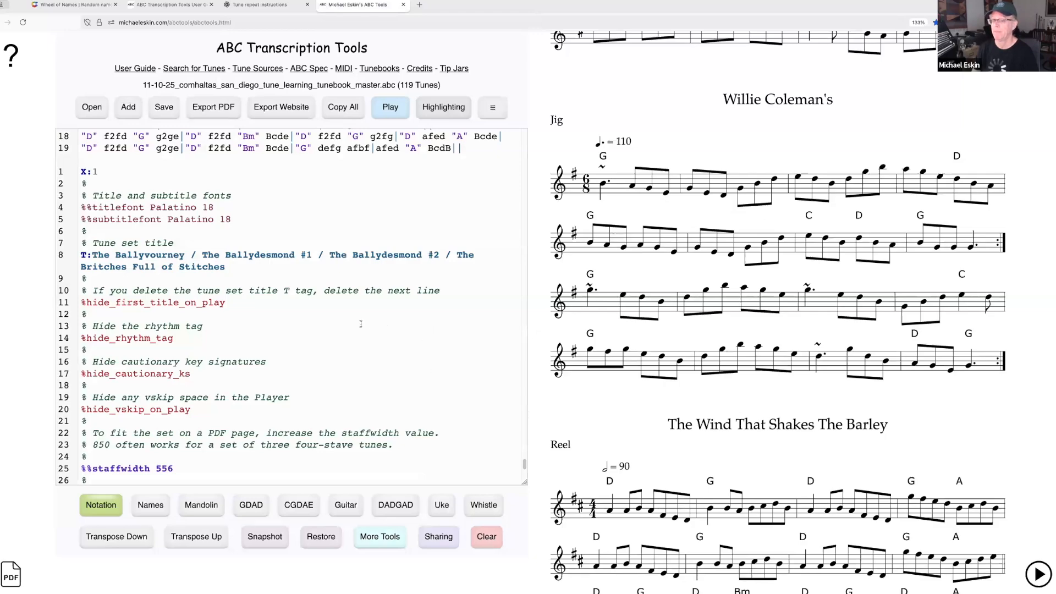
Step: Highlight the %hide_first_title_on_play annotation in the appended tune set's ABC and examine the annotations around it
scroll(360, 324, up, 2)
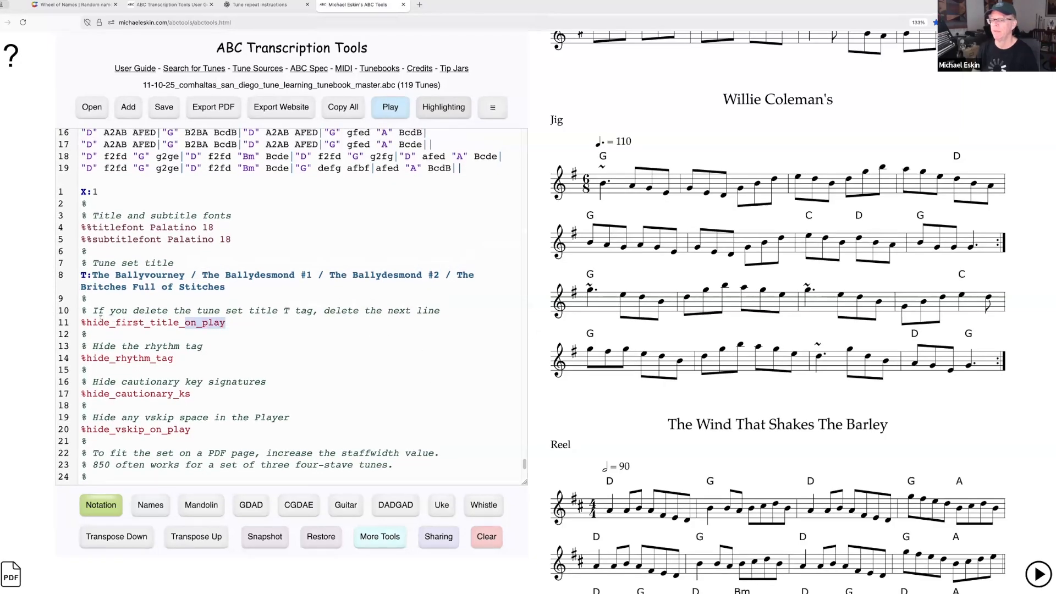
drag(100, 319, 81, 322)
scroll(283, 382, down, 2)
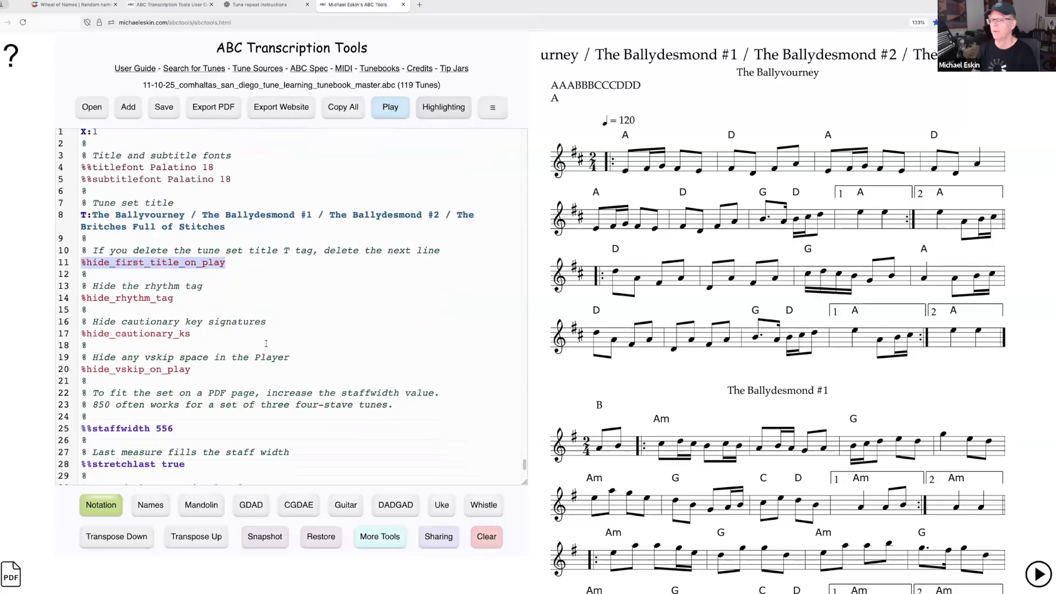
Step: Try disabling the rhythm tag annotation by changing it to %xhide_rhythm_tag, and restore it
click(208, 286)
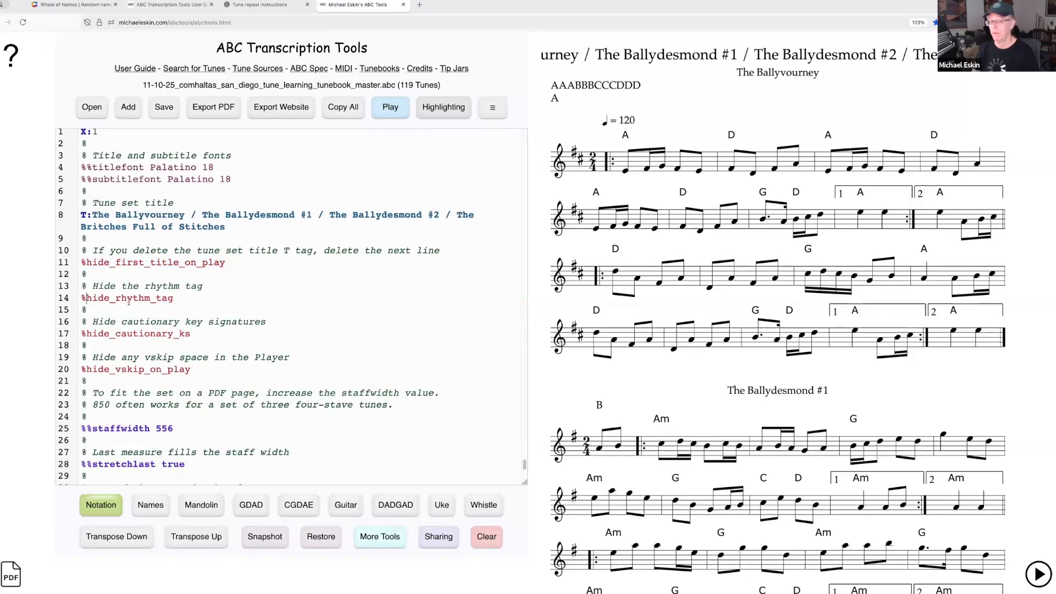
text(x)
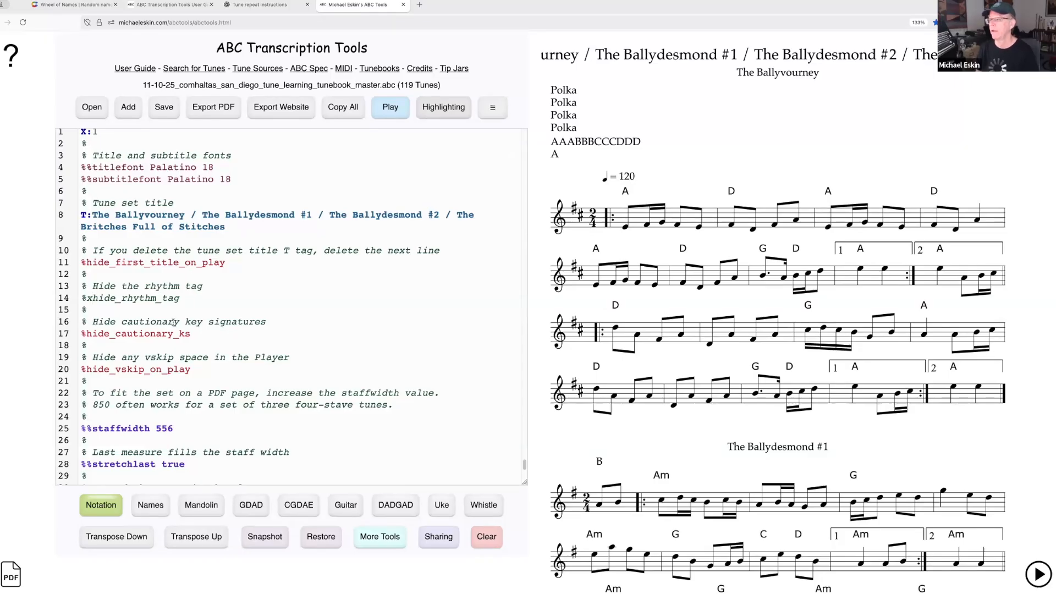
key(BackSpace)
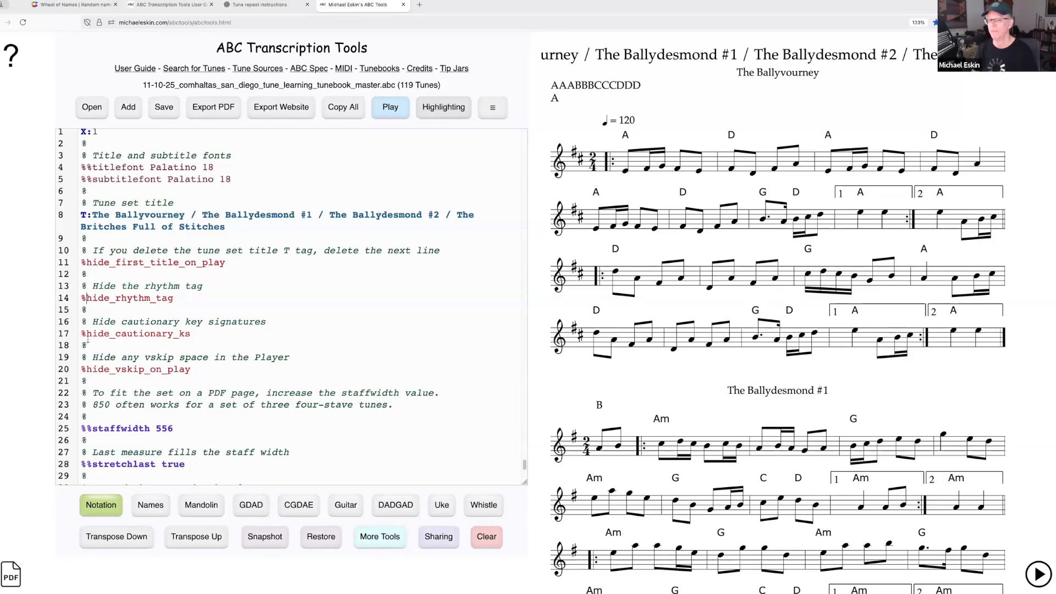
Step: Try disabling the cautionary key signature annotation as %xhide_cautionary_ks, inspect the line ends in the notation, and restore it
text(x)
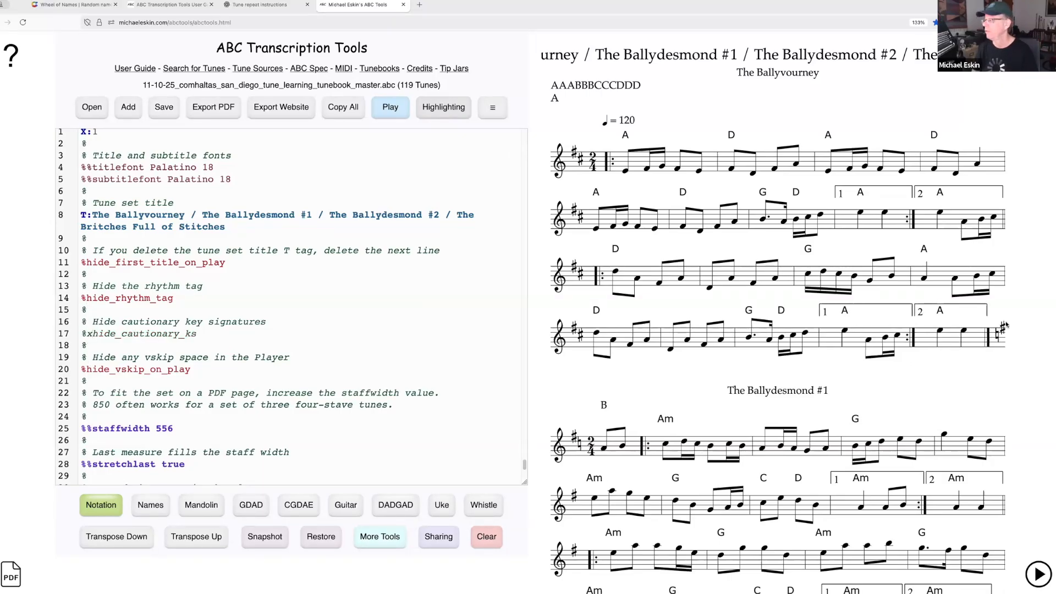
scroll(1002, 338, down, 1)
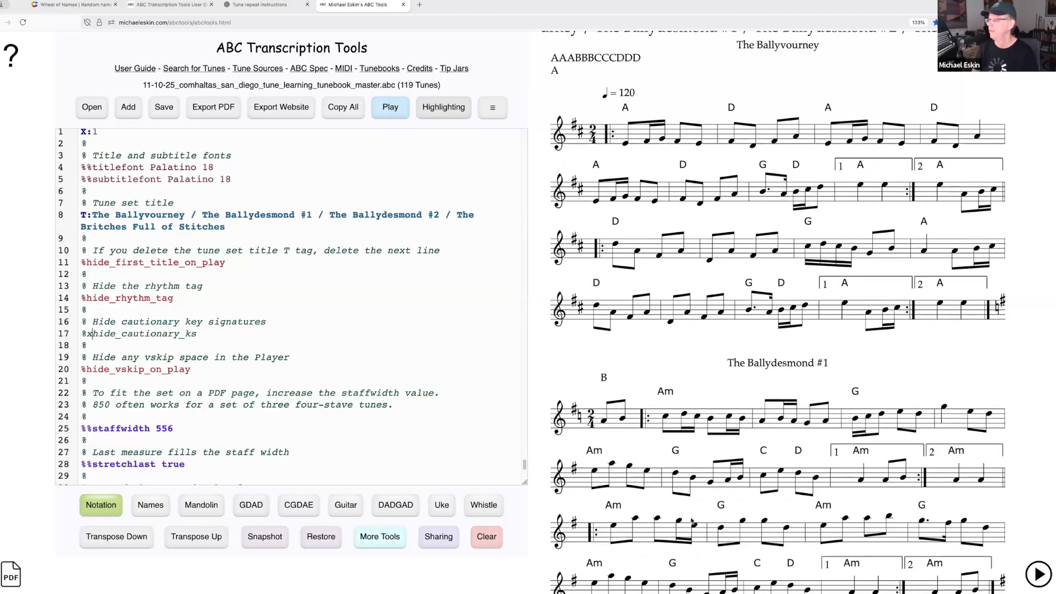
scroll(687, 384, down, 2)
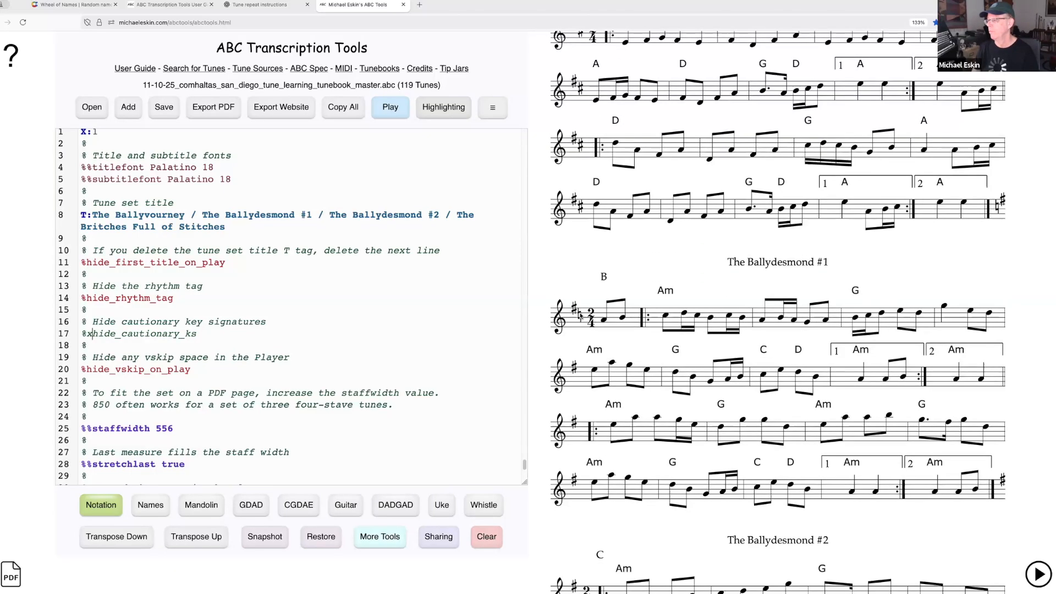
click(92, 333)
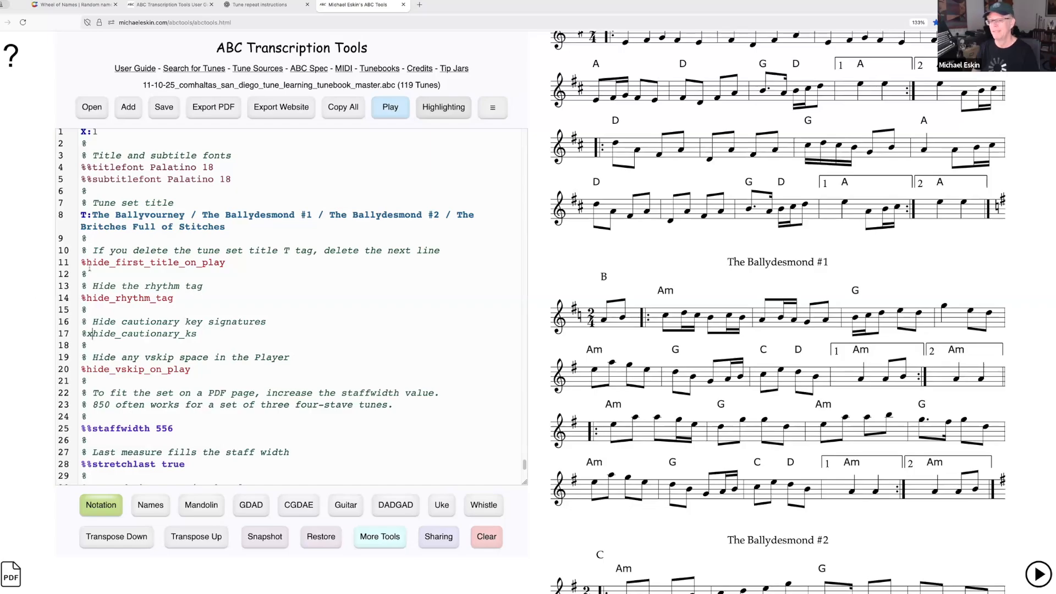
key(BackSpace)
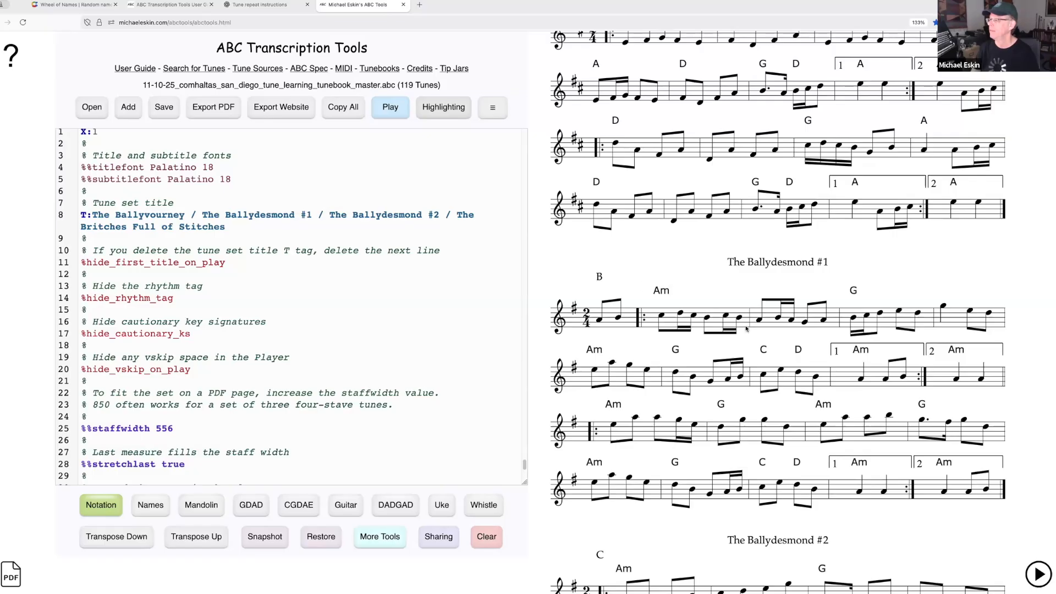
Step: Replace the tune set's long title with "The Ballvourney Set" in the T: line and review the rendered notation
scroll(746, 328, down, 1)
scroll(275, 350, down, 1)
scroll(272, 351, up, 2)
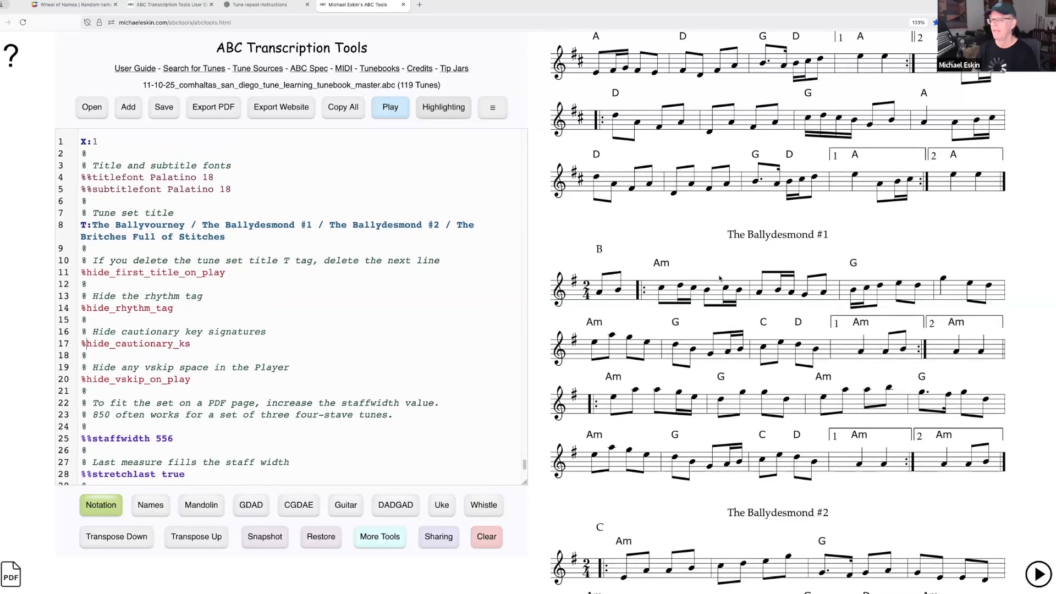
scroll(932, 371, up, 1)
scroll(920, 352, up, 5)
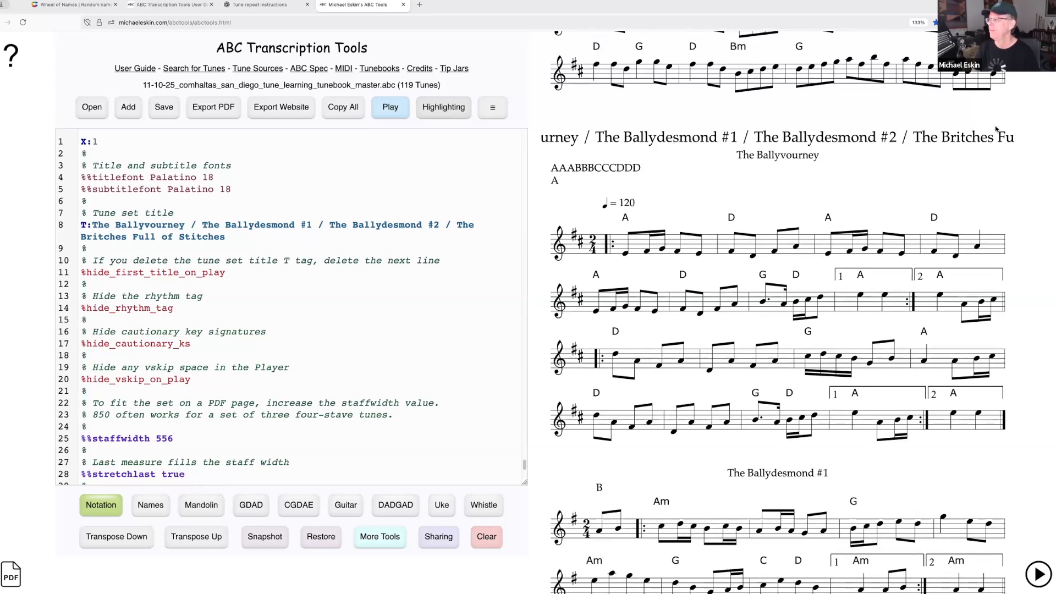
drag(227, 236, 93, 226)
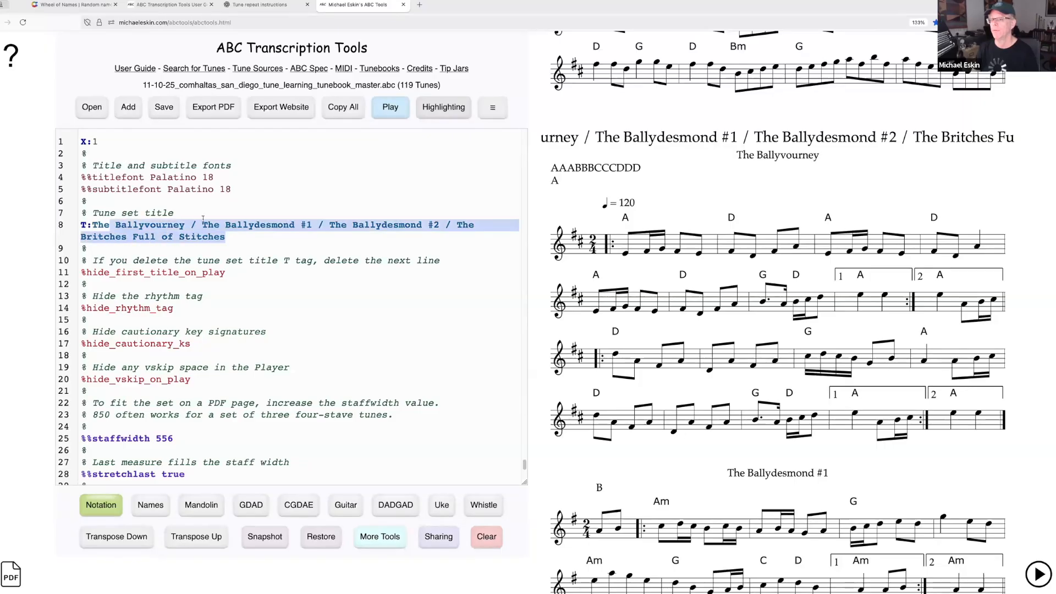
text(T)
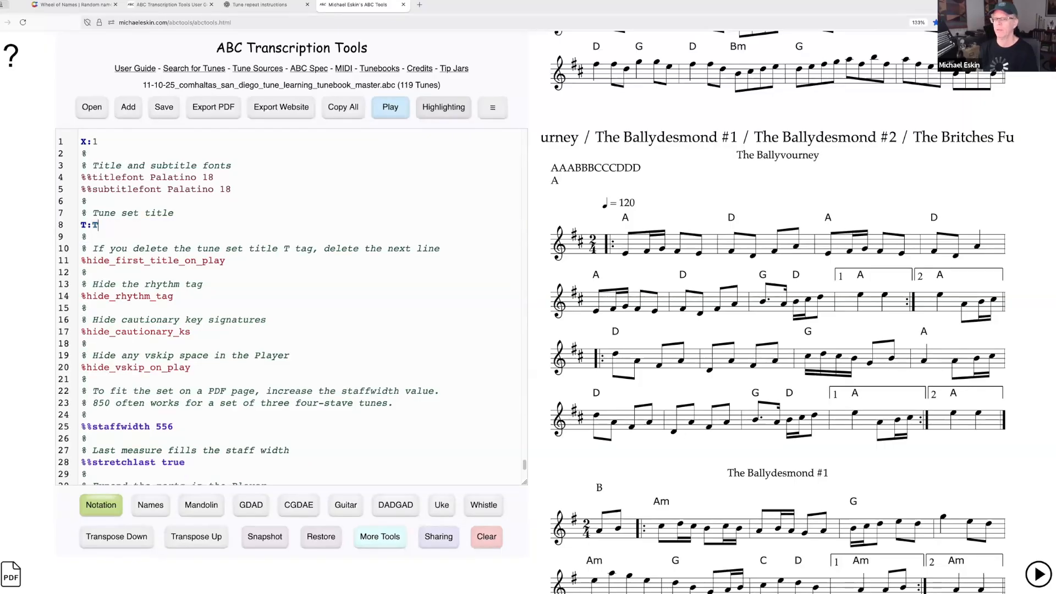
text(he Ballvo)
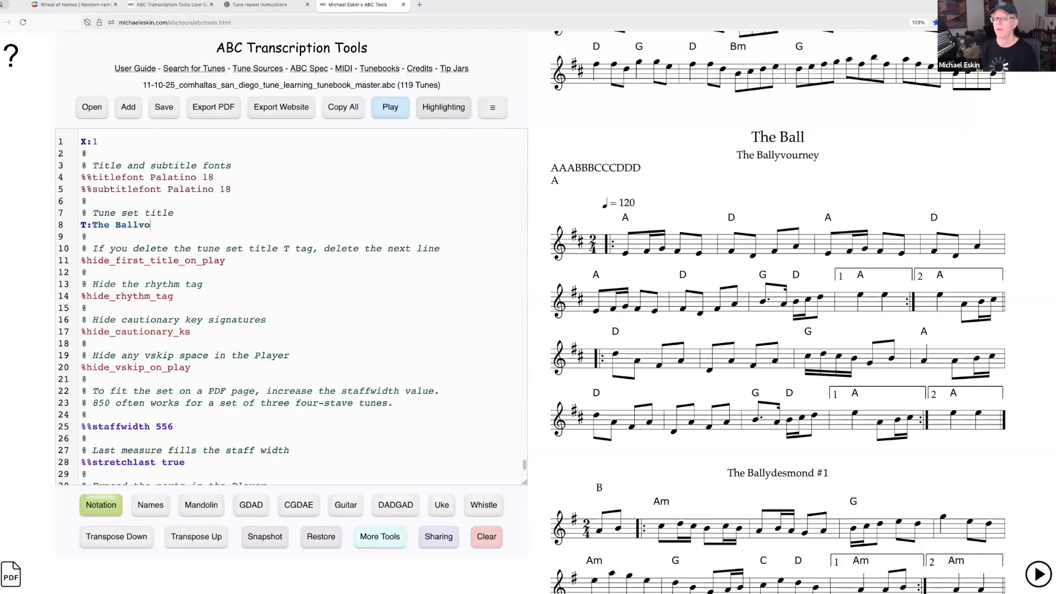
text(urney Se)
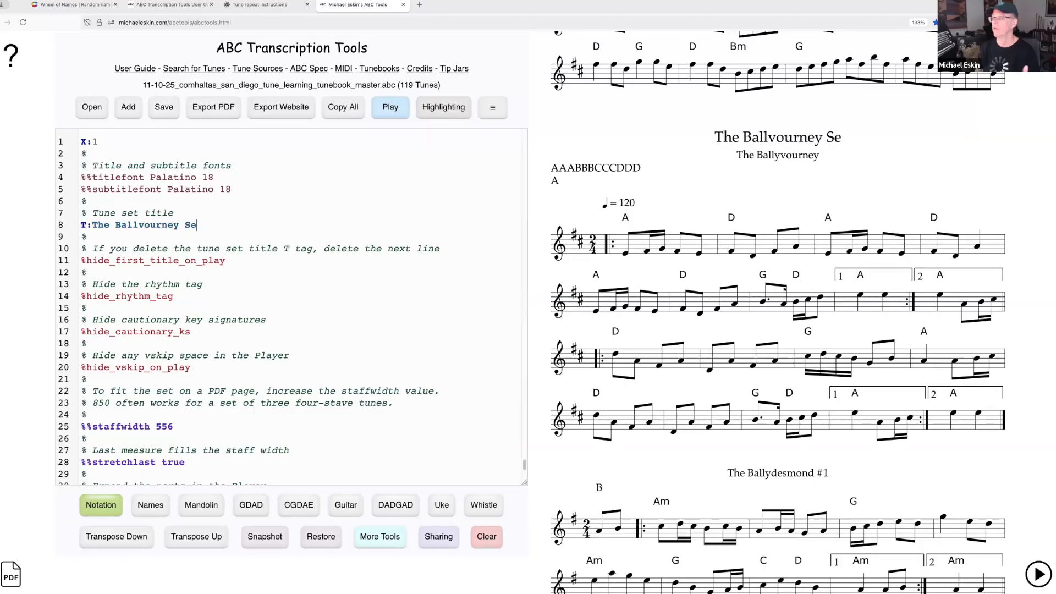
text(t)
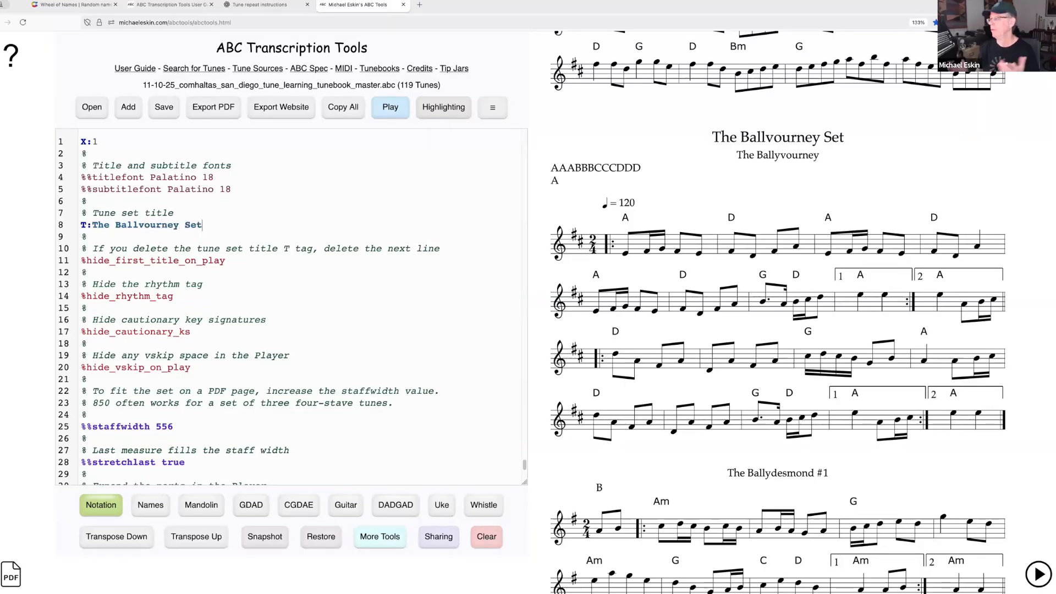
scroll(800, 311, down, 12)
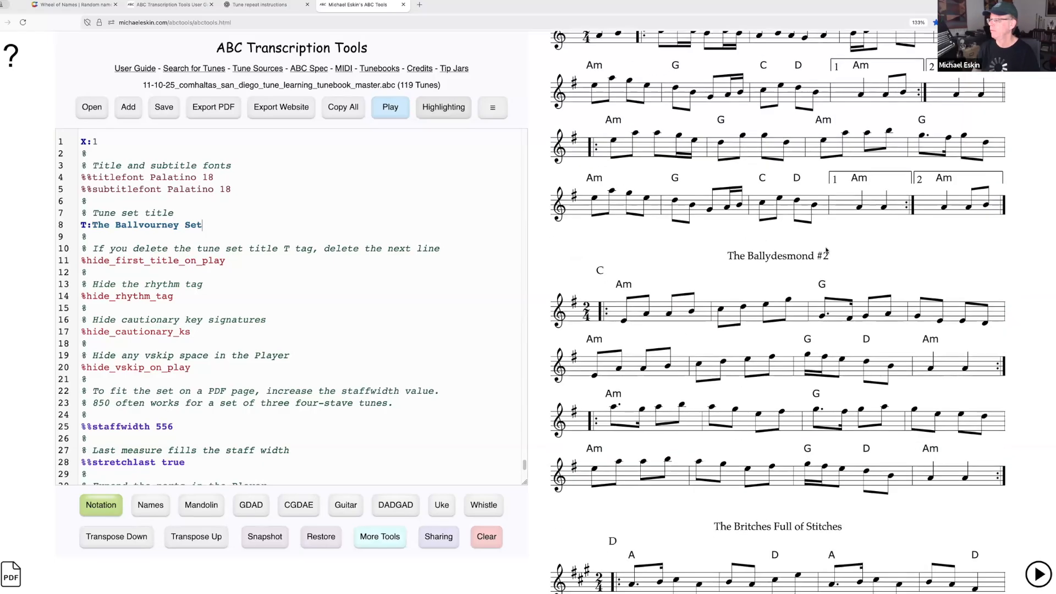
scroll(800, 311, up, 20)
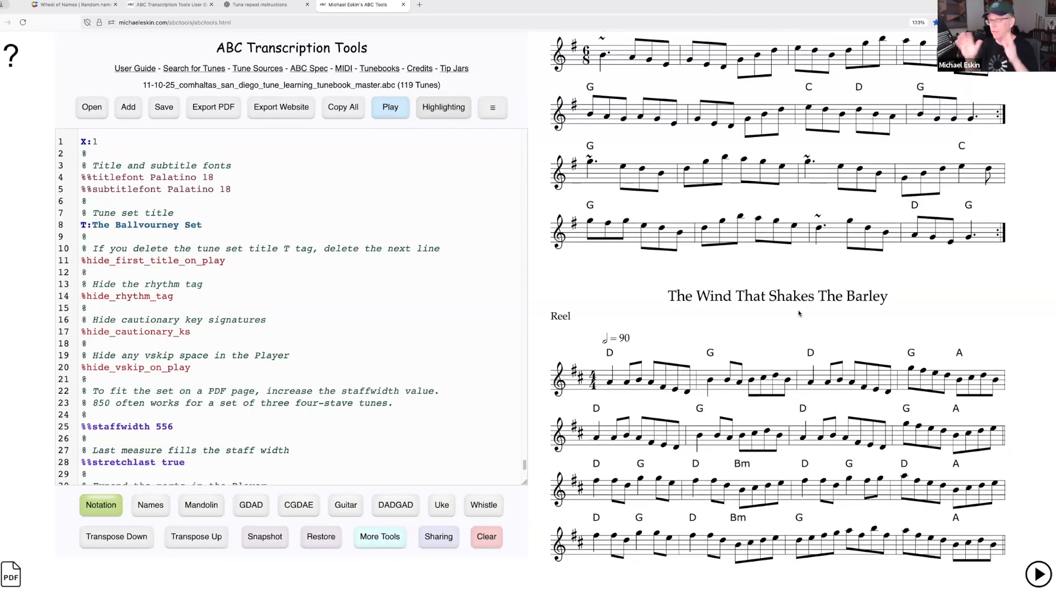
Step: Open a second ABC Transcription Tools instance in a new browser tab using the copied page address
click(526, 219)
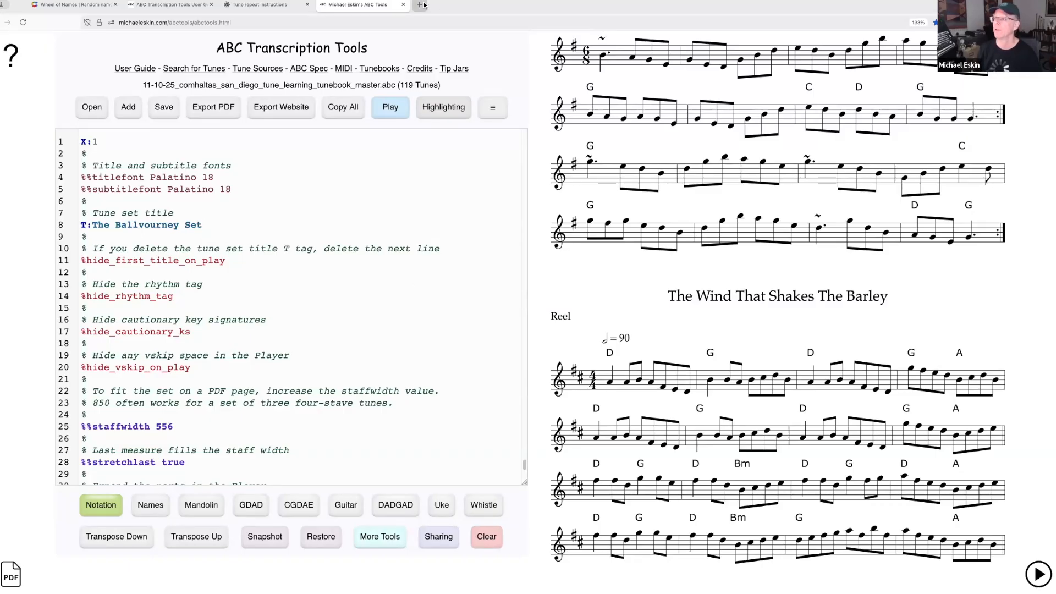
click(242, 23)
key(ctrl+c)
click(419, 5)
key(ctrl+v)
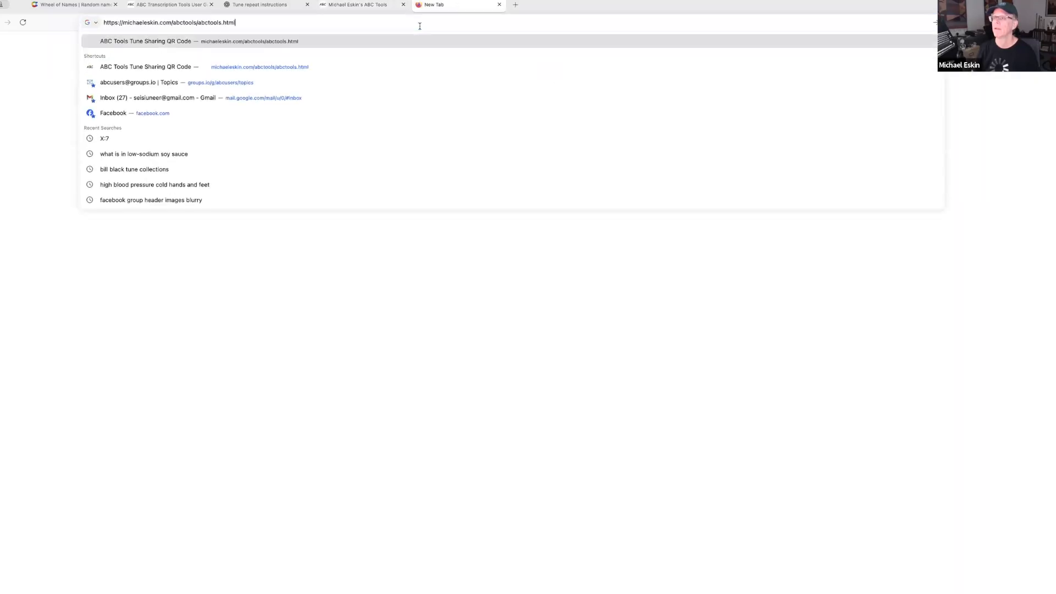
key(Return)
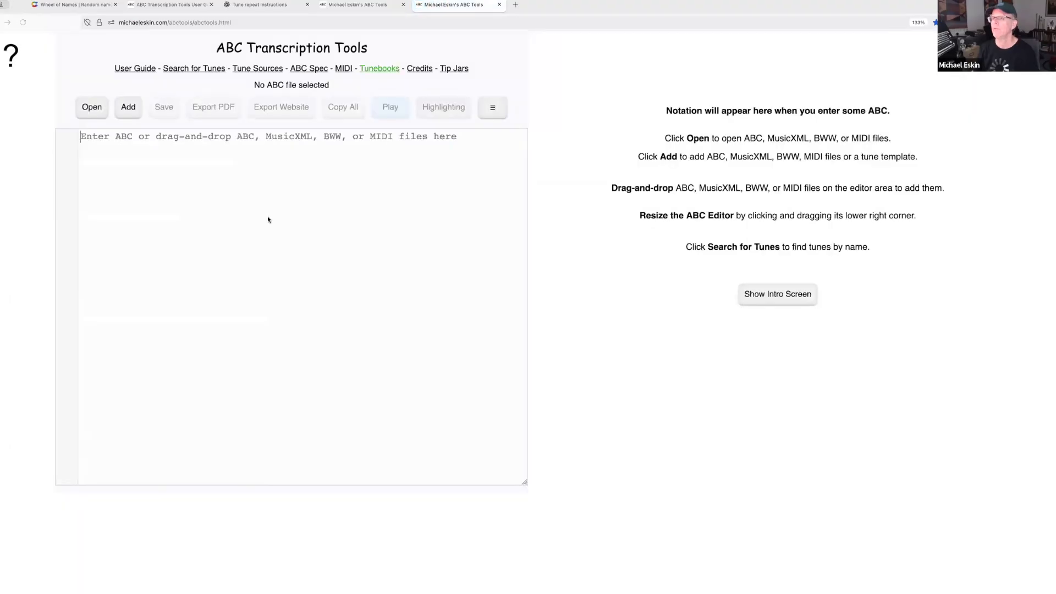
Step: Load the tunebook file hidden_ireland_sean_ryan.abc into the second instance's empty editor
click(128, 109)
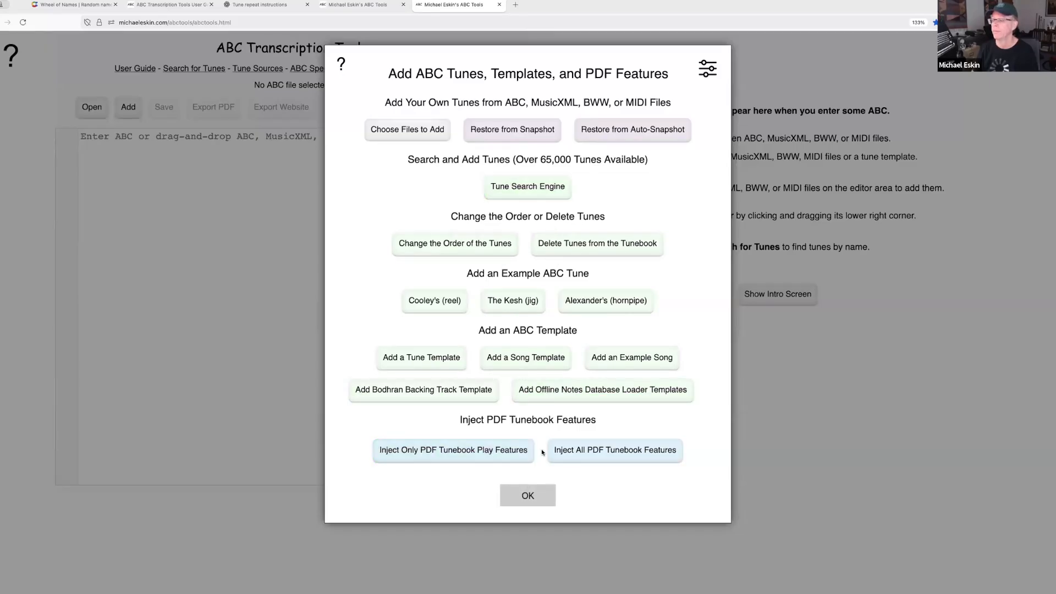
click(147, 133)
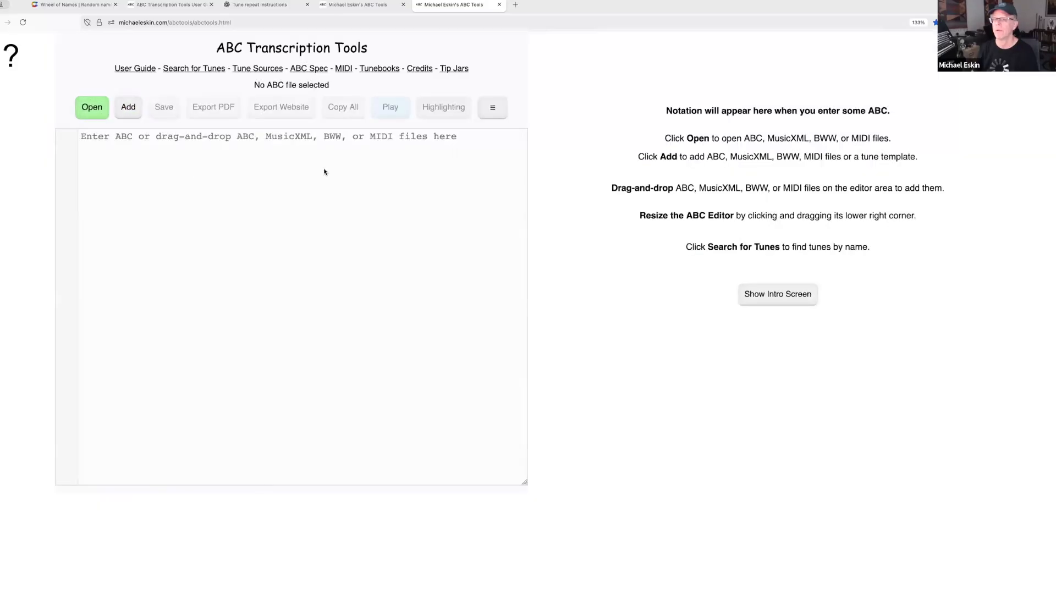
click(92, 106)
double_click(341, 94)
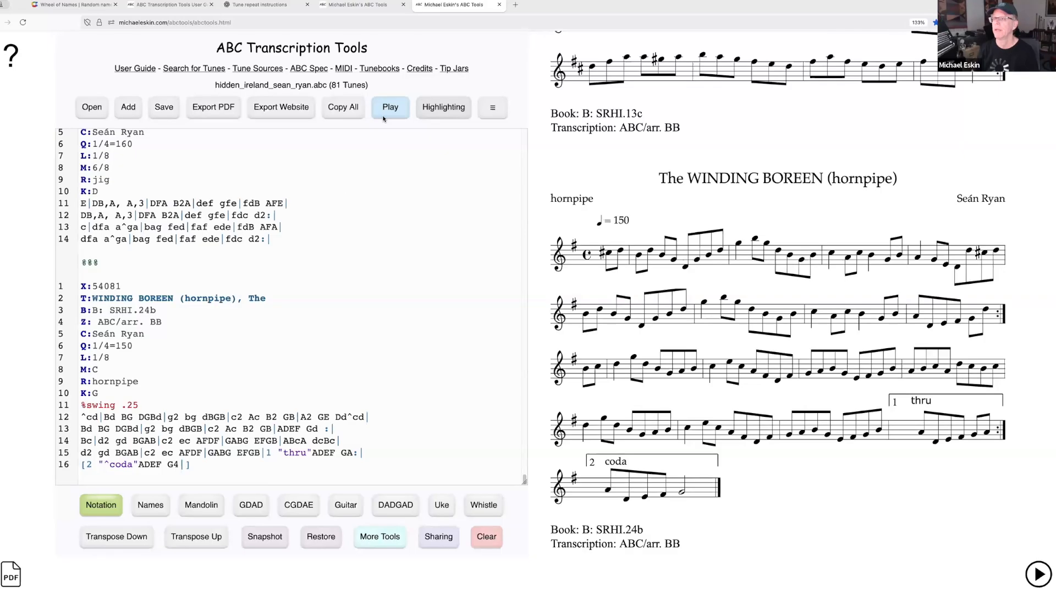
click(517, 4)
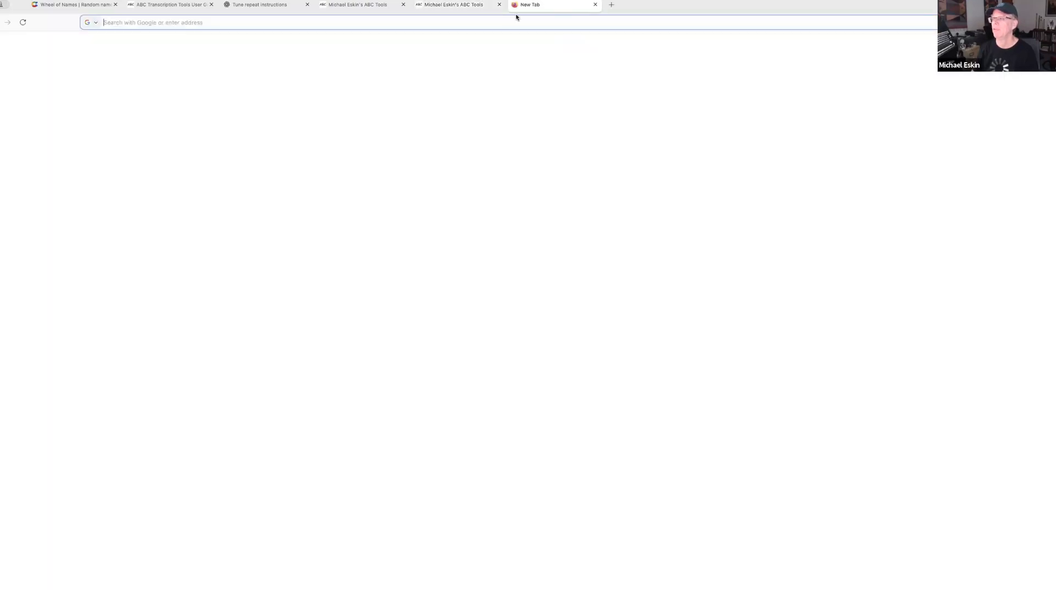
click(378, 24)
text(https://michaeleskin.com/abctools/abctools.html)
key(Return)
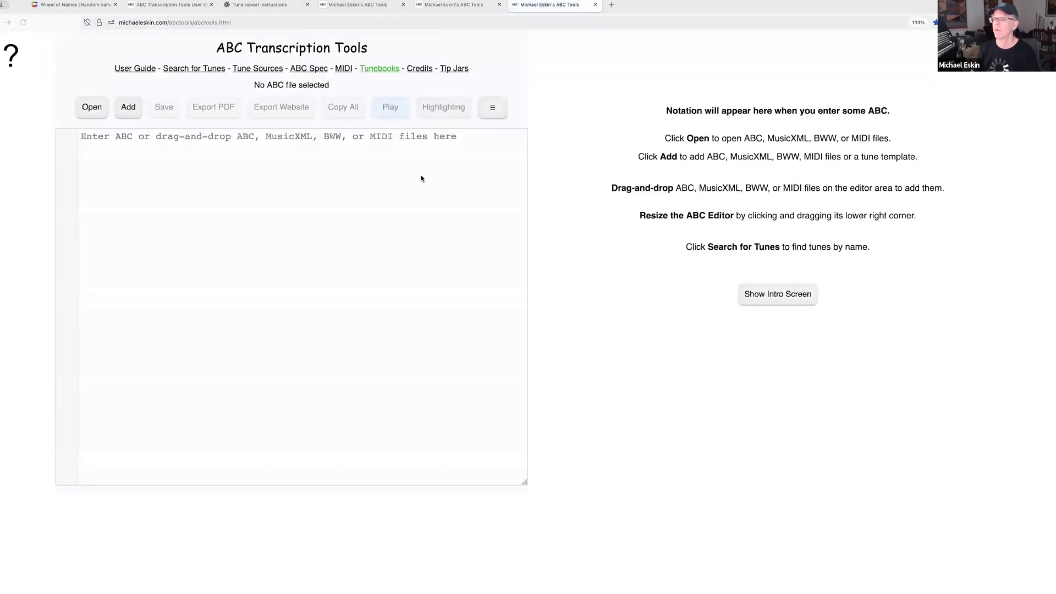
Step: Return to the Comhaltas tunebook tab and replace its editor contents with Snapshot #3
click(366, 5)
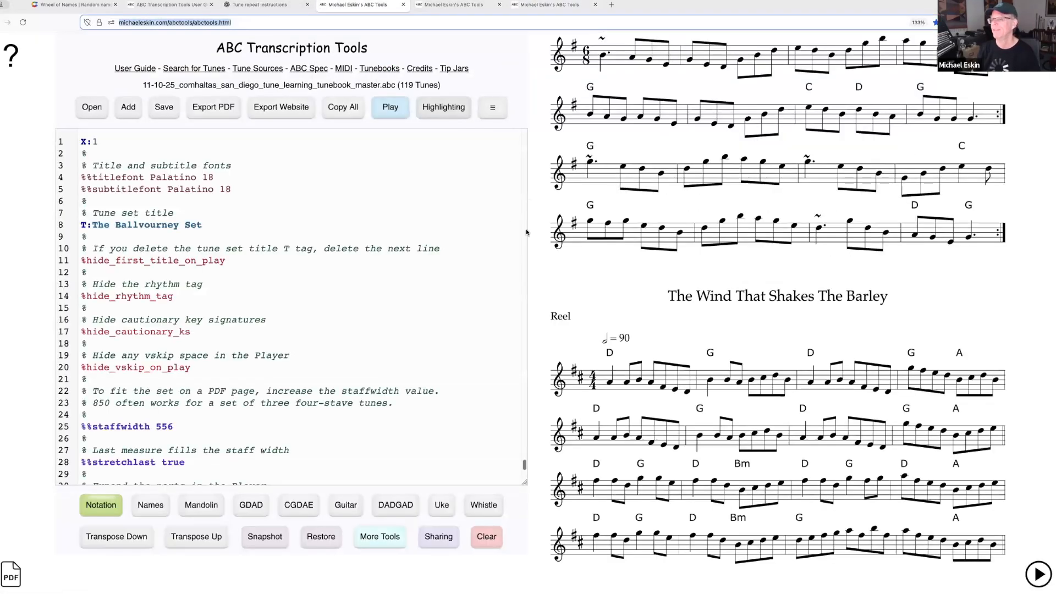
click(288, 266)
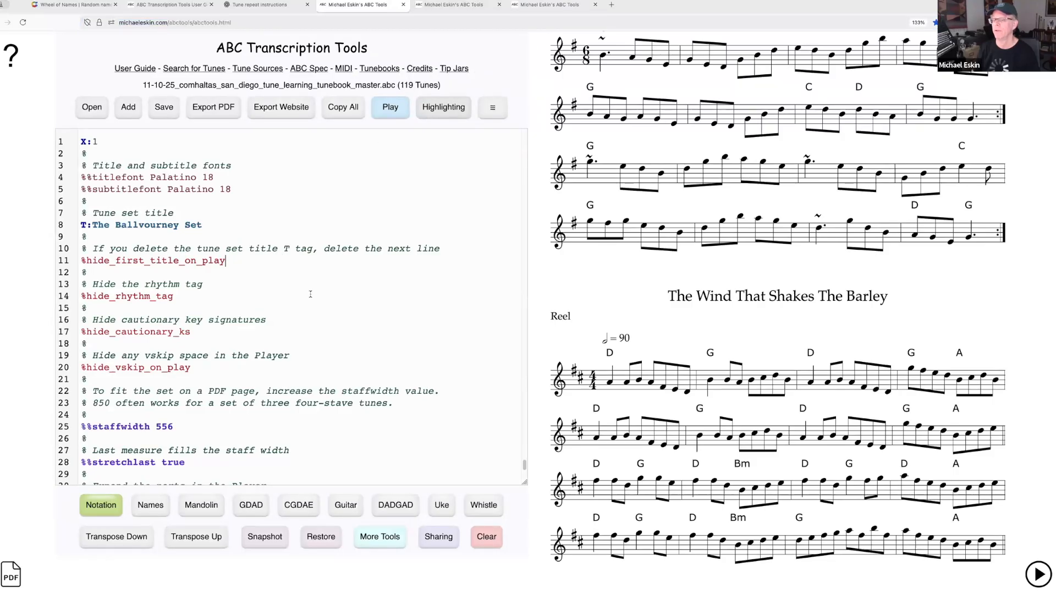
scroll(310, 294, down, 15)
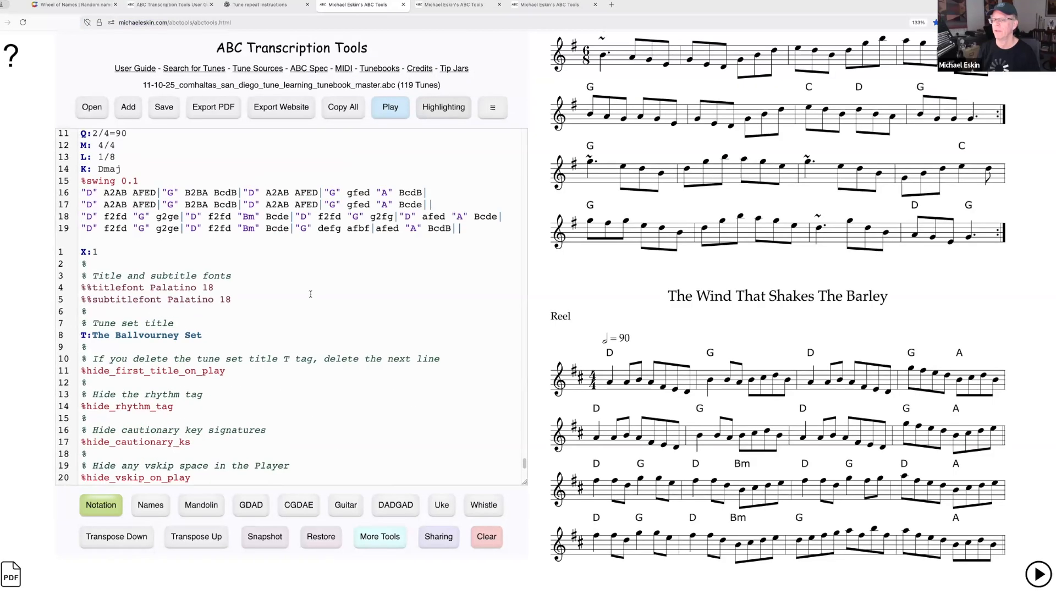
click(315, 543)
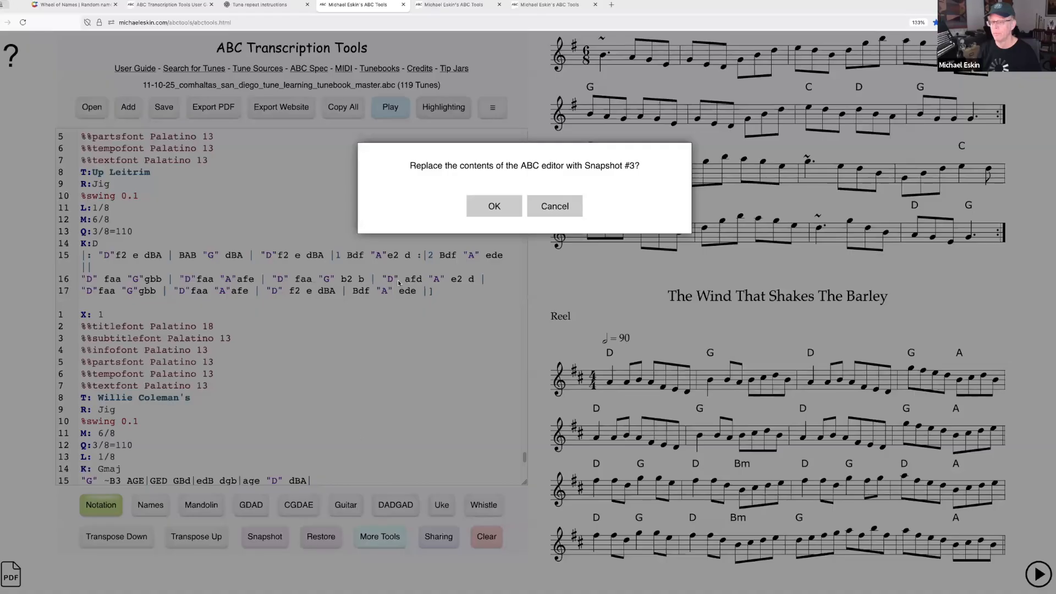
click(489, 212)
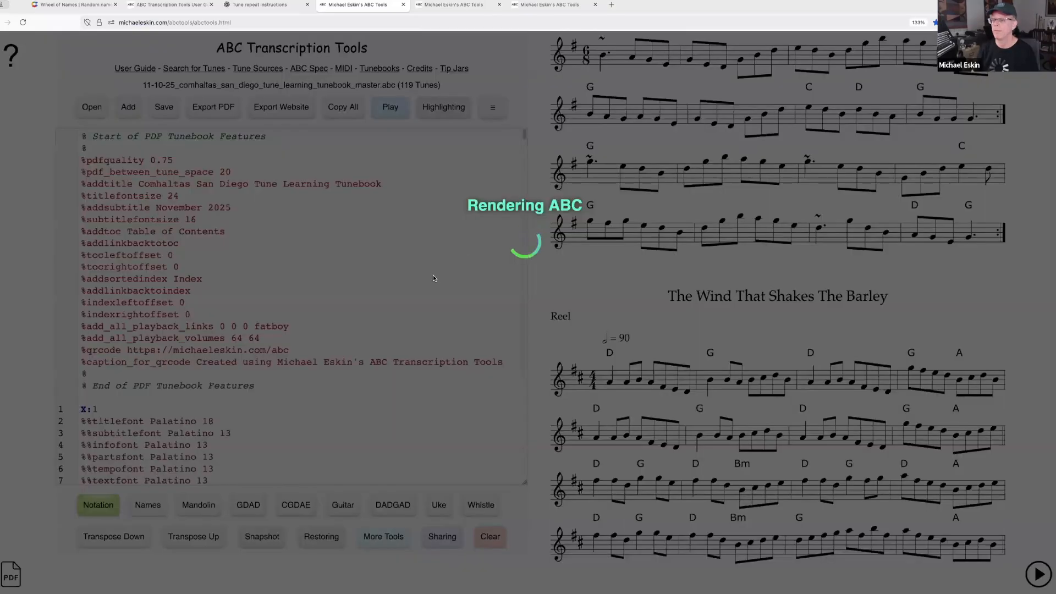
Step: Copy the complete ABC of The Abbey from the Comhaltas tunebook into the third instance's empty editor
scroll(87, 235, down, 10)
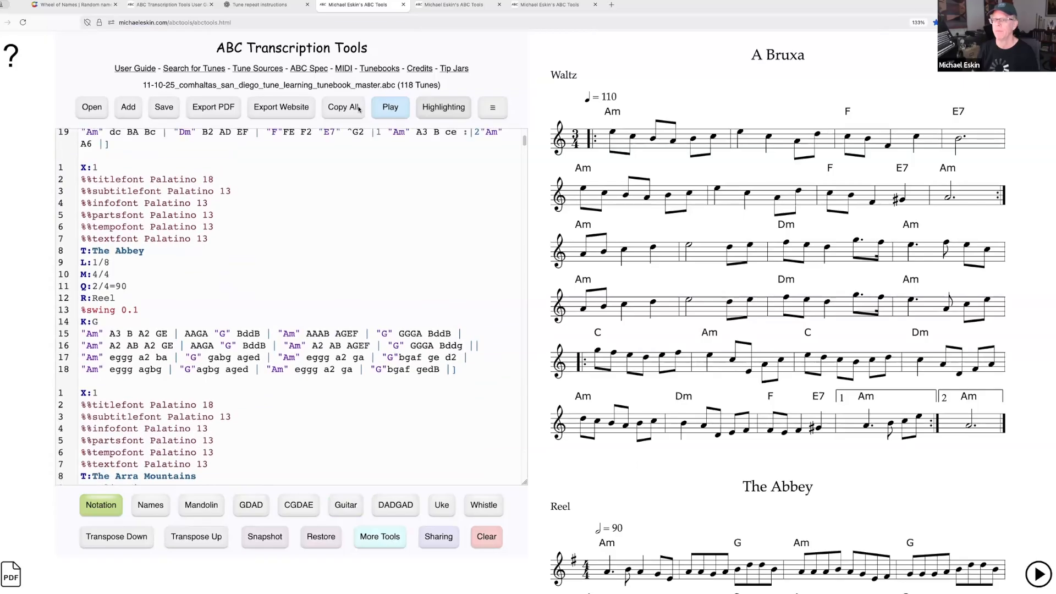
drag(84, 169, 456, 369)
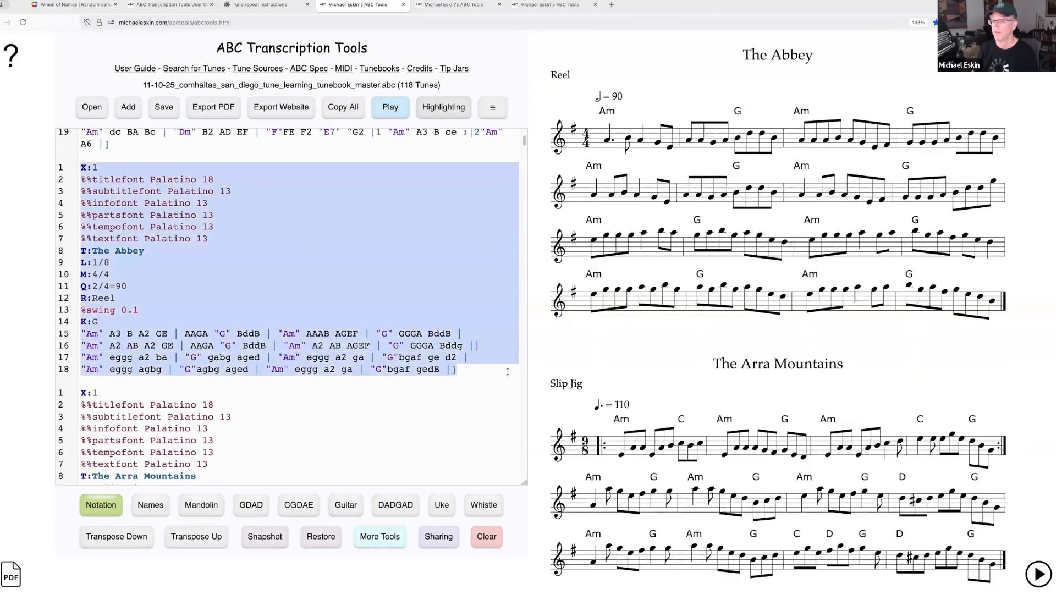
click(557, 8)
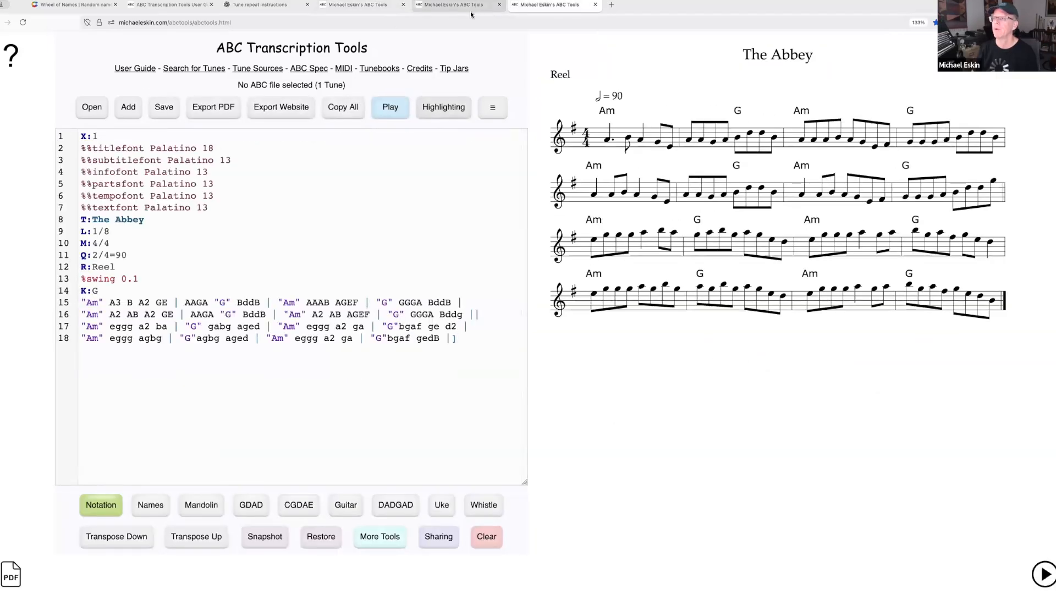
Step: Copy the ABC of The Winding Boreen hornpipe from the Hidden Ireland tunebook and paste it below The Abbey in the third instance
click(470, 11)
drag(83, 280, 340, 472)
key(ctrl+c)
click(562, 9)
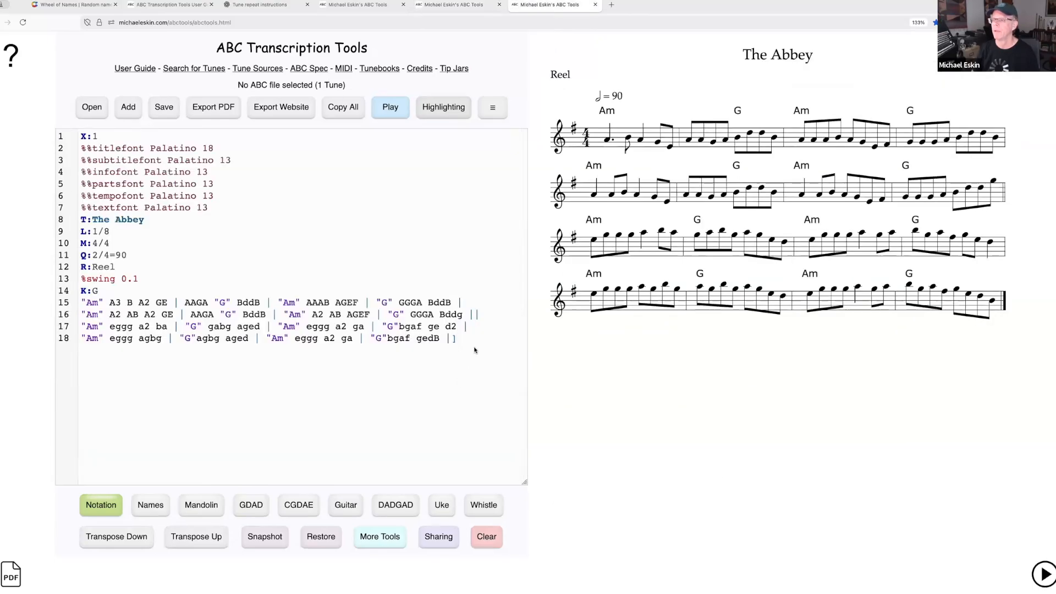
key(ctrl+v)
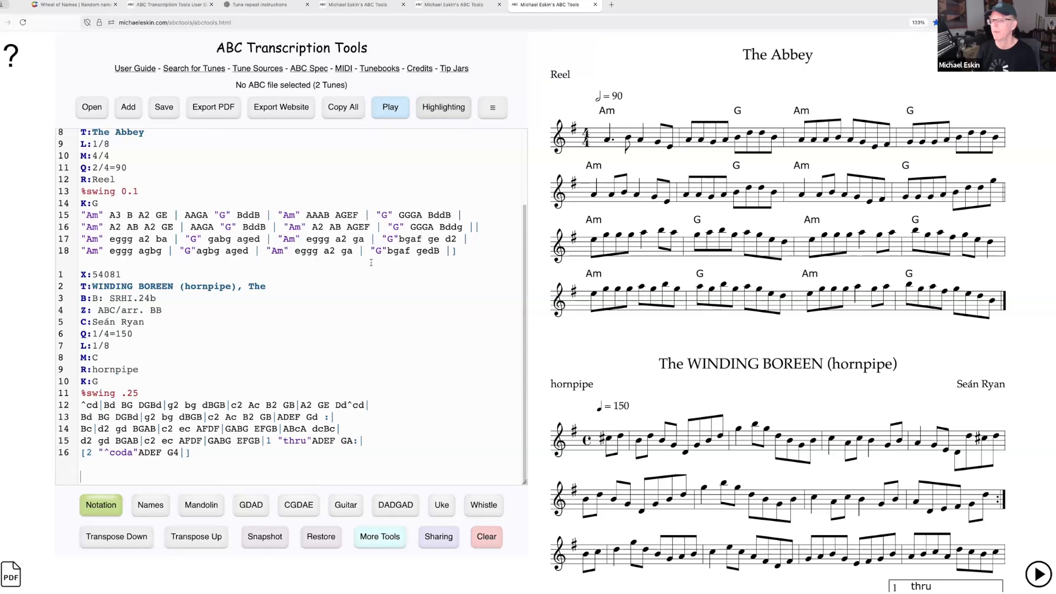
Step: Clear the combined tunes in the third instance and close both extra ABC Transcription Tools browser tabs
click(481, 542)
click(507, 205)
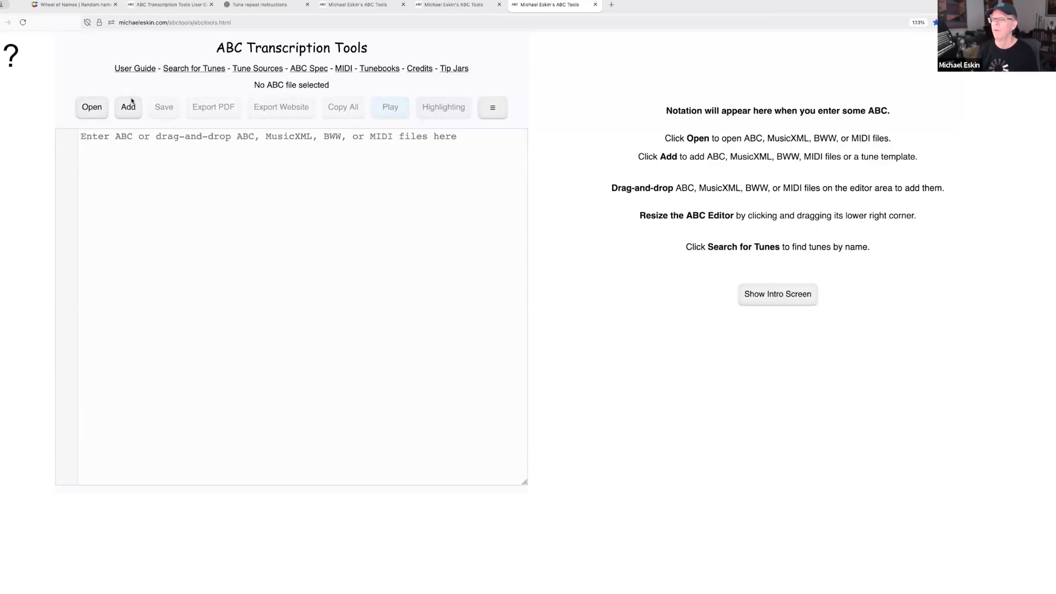
click(595, 5)
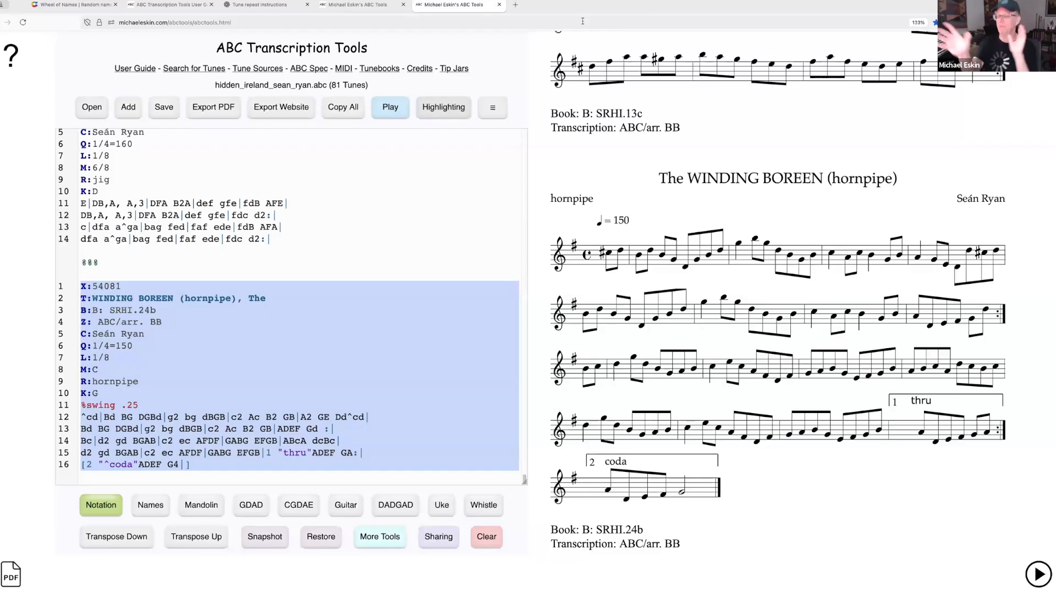
click(492, 528)
click(554, 212)
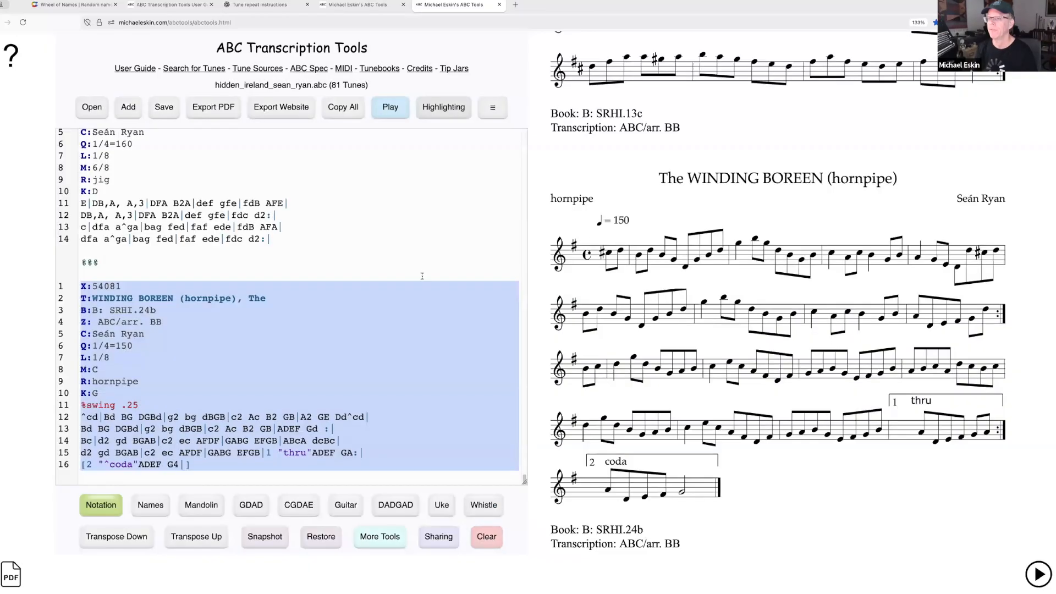
click(499, 5)
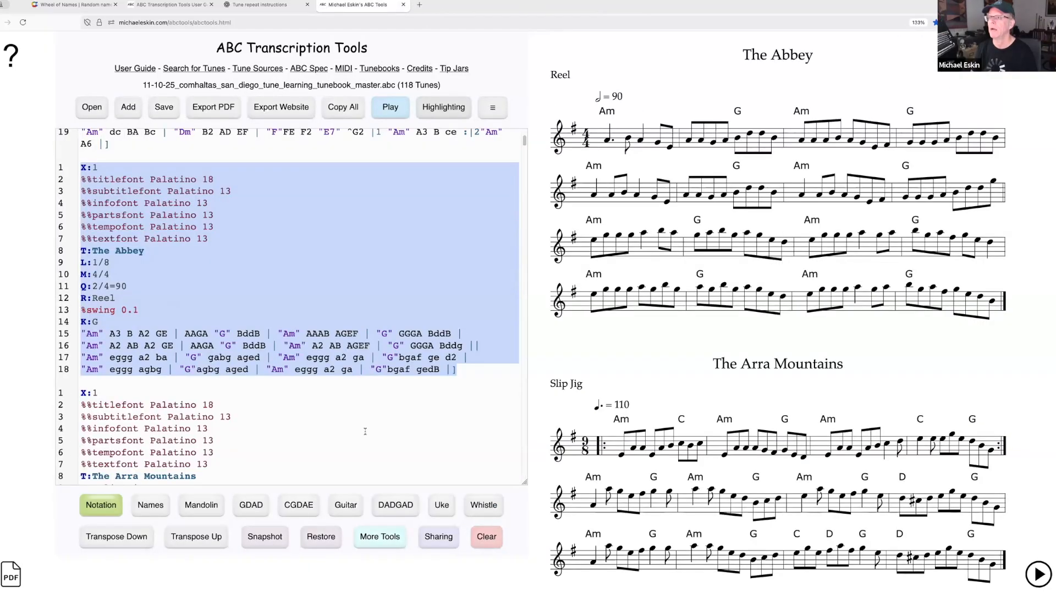
Step: Clear the whole Comhaltas tunebook from the remaining instance's editor
click(229, 191)
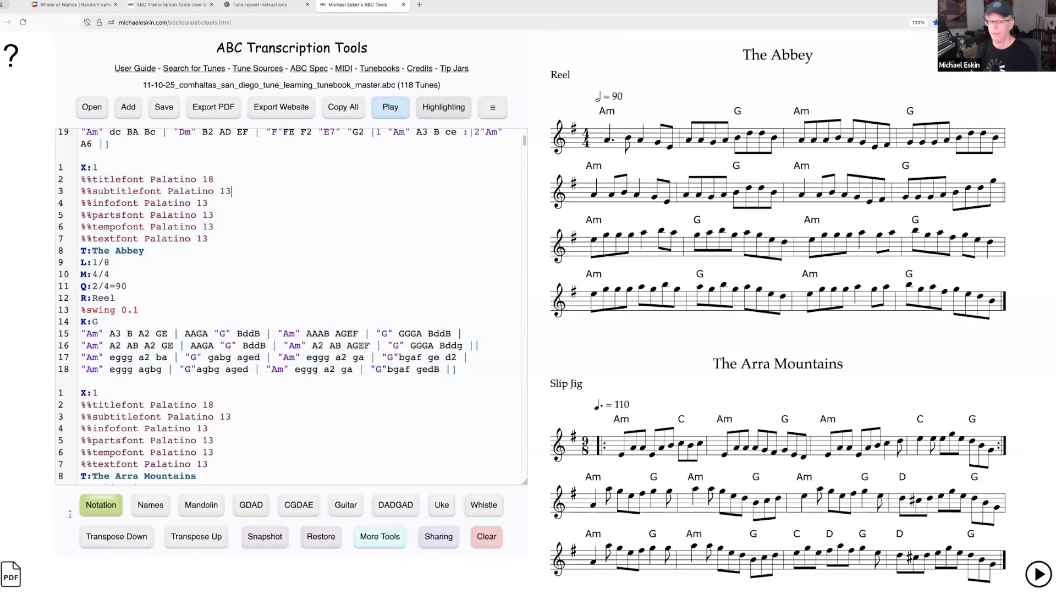
click(486, 536)
click(496, 202)
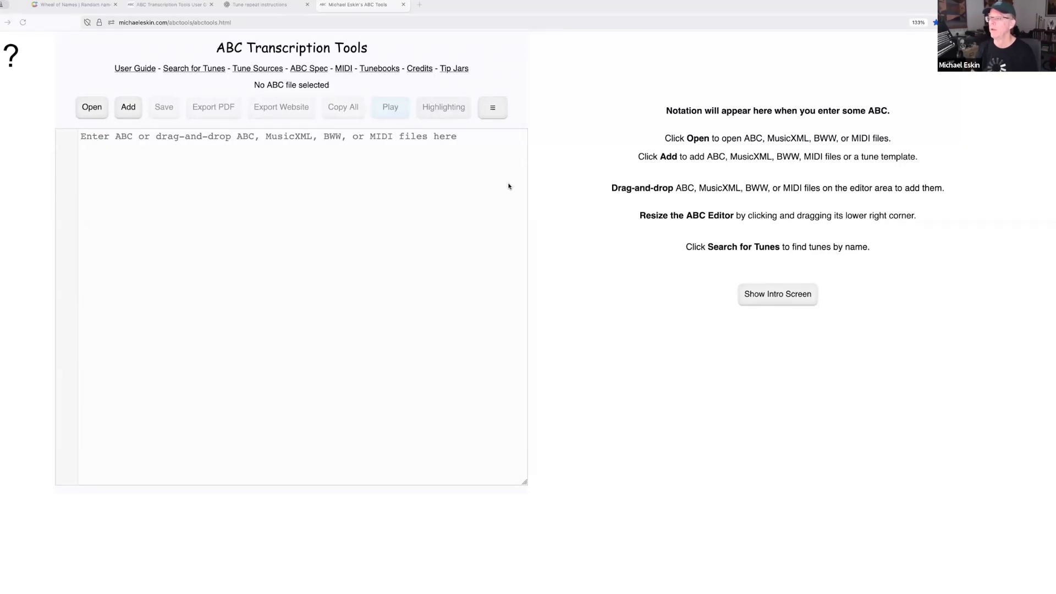
Step: Try to add hidden_ireland_sean_ryan.abc and the 11-10-25 Comhaltas master tunebook to the empty editor together, and close the raw file tabs
drag(491, 184, 202, 240)
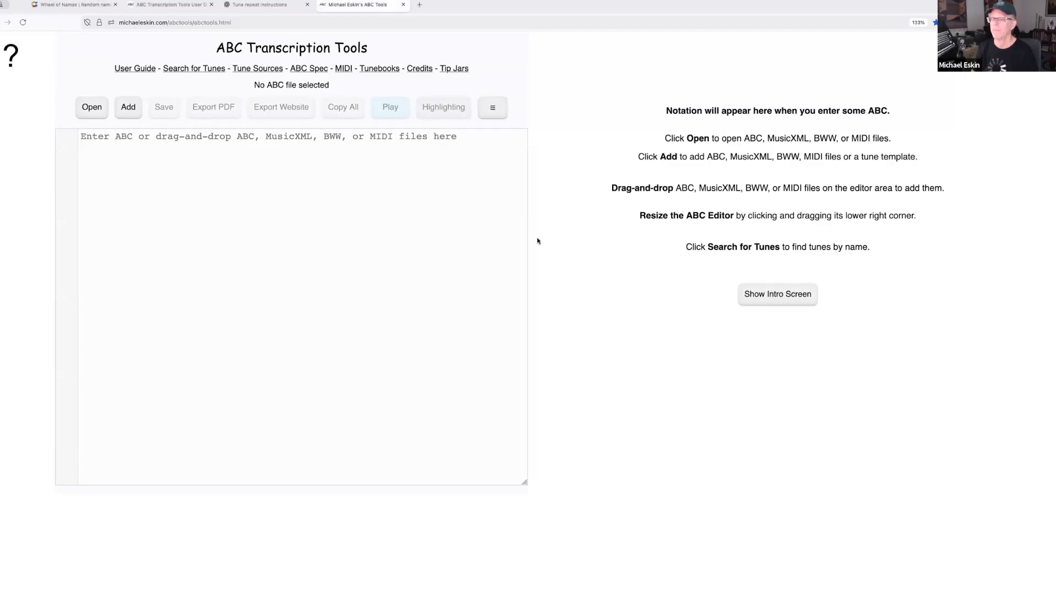
drag(518, 297, 640, 387)
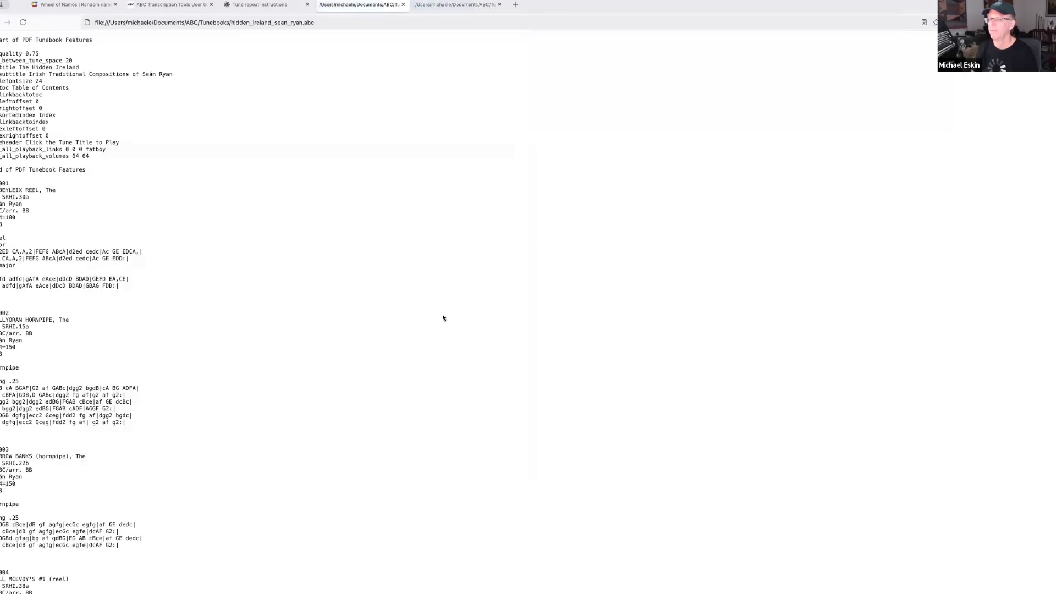
click(403, 5)
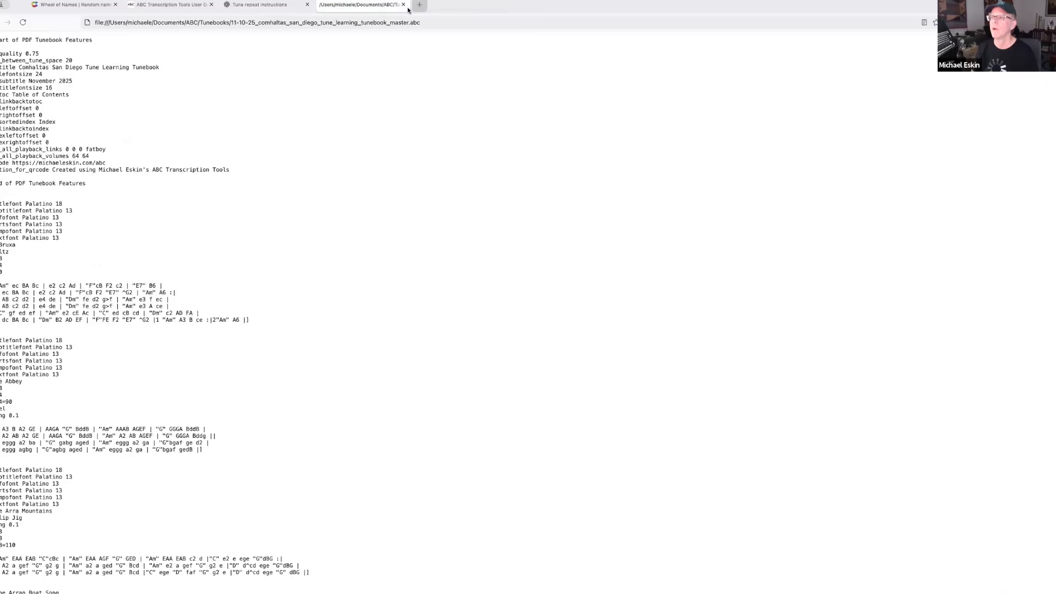
click(403, 4)
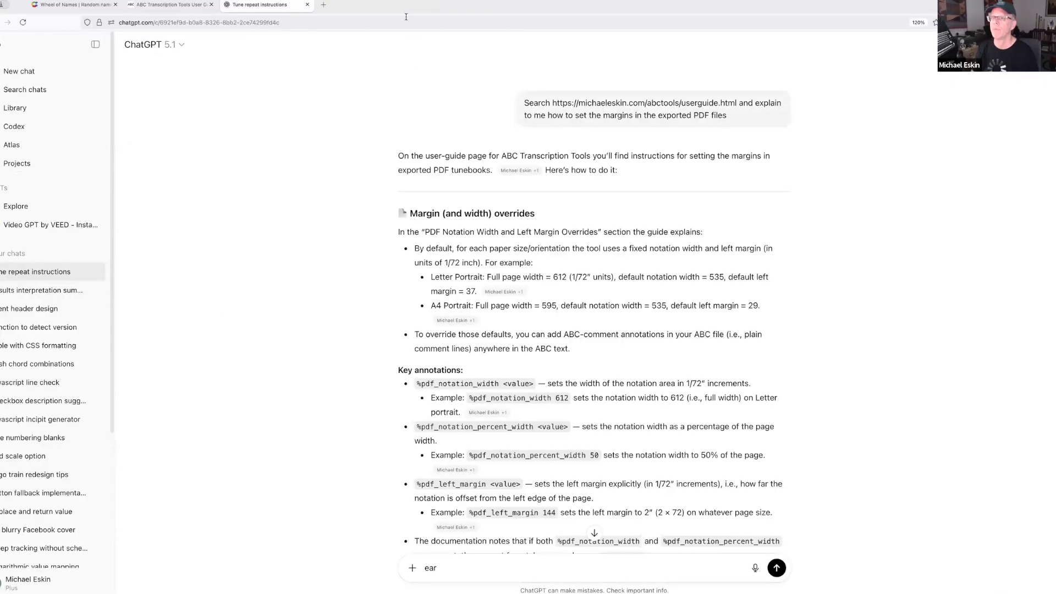
Step: Reopen the full ABC Transcription Tools editor in a new browser tab
click(324, 5)
text(abc)
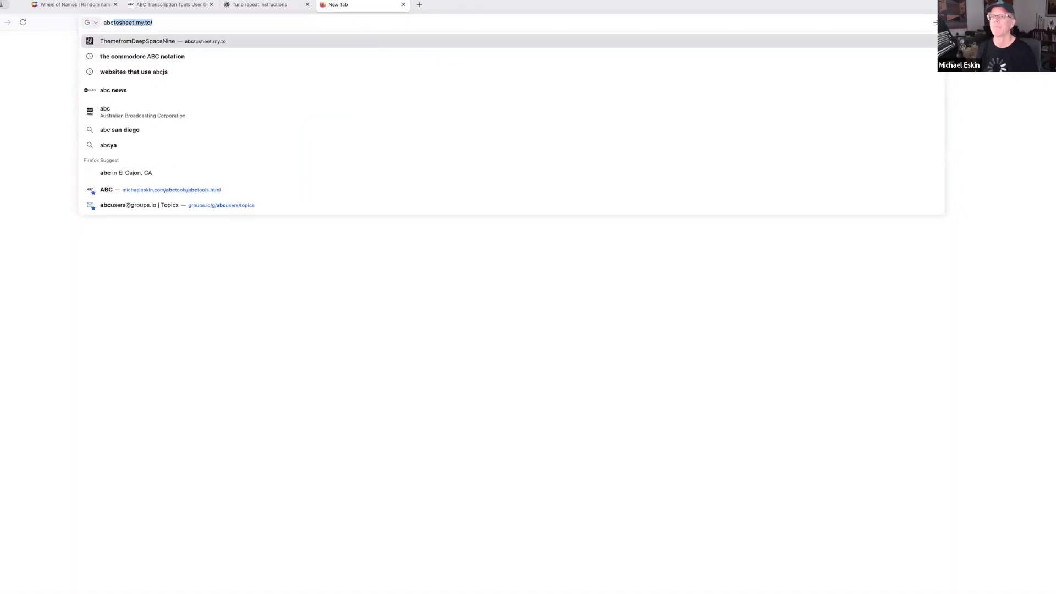
click(187, 194)
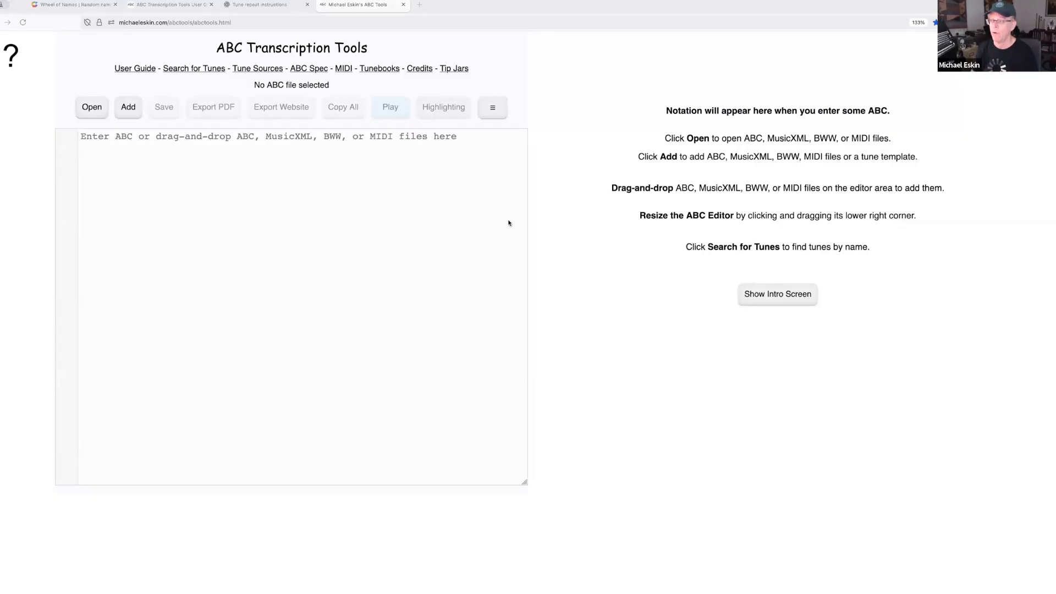
Step: Load 11-10-25_comhaltas_san_diego_tune_learning_tunebook_master.abc by itself into the empty editor and erase all its ABC again
drag(502, 184, 188, 240)
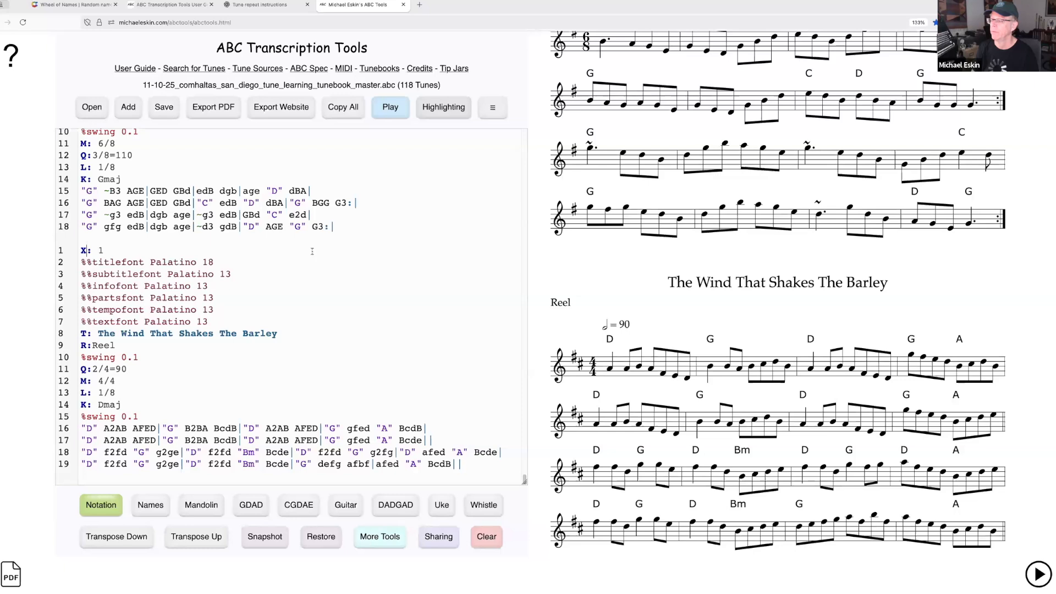
click(496, 540)
click(494, 206)
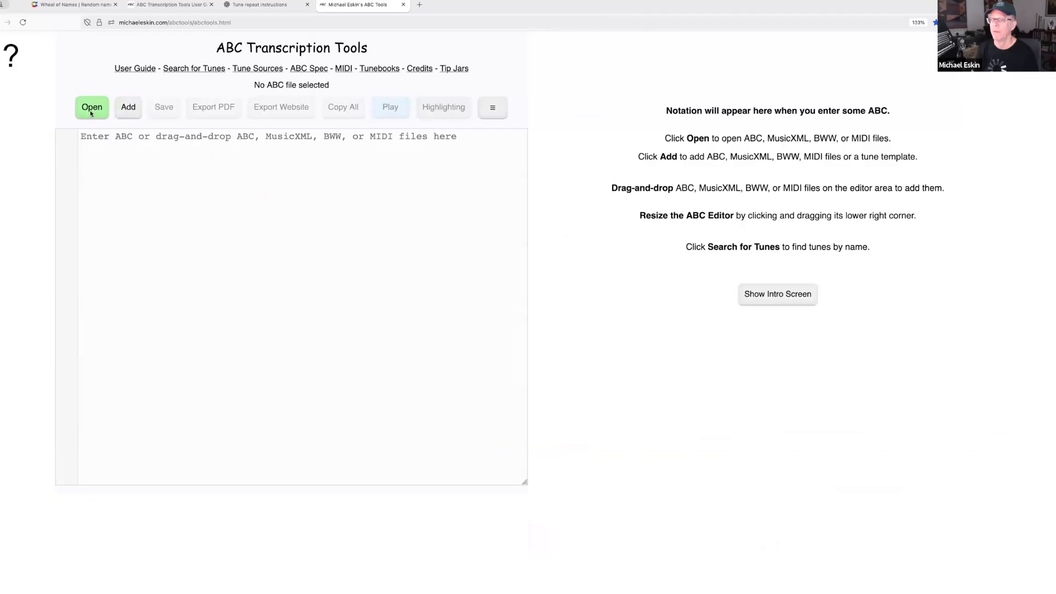
Step: Open hidden_ireland_sean_ryan.abc, 11-10-25_comhaltas_san_diego_tune_learning_tunebook_master.abc and French-Canadian.abc together from the Tunebooks folder
click(91, 110)
click(499, 263)
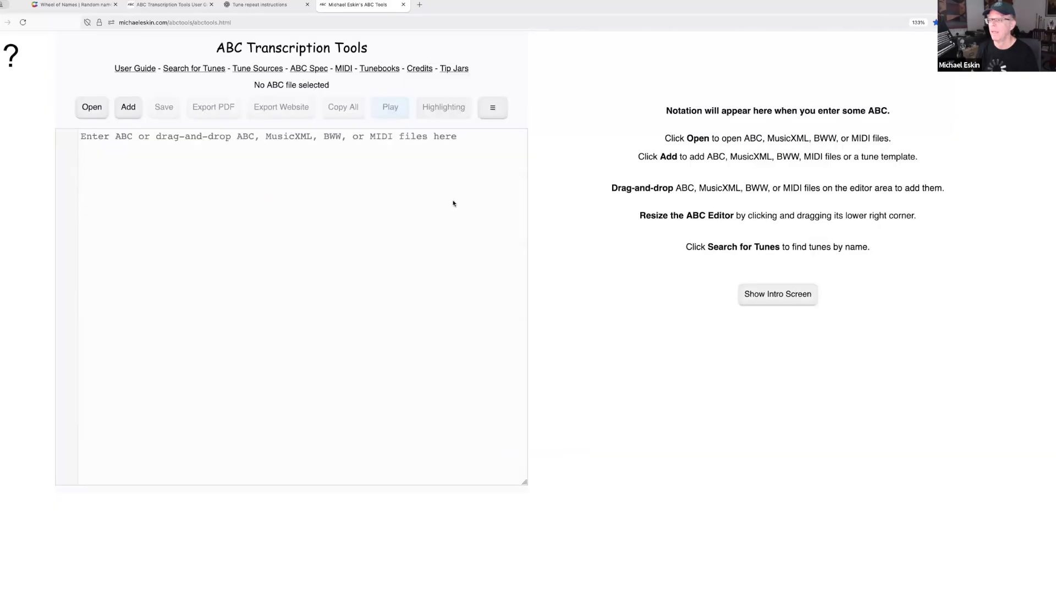
click(349, 94)
shift+click(349, 102)
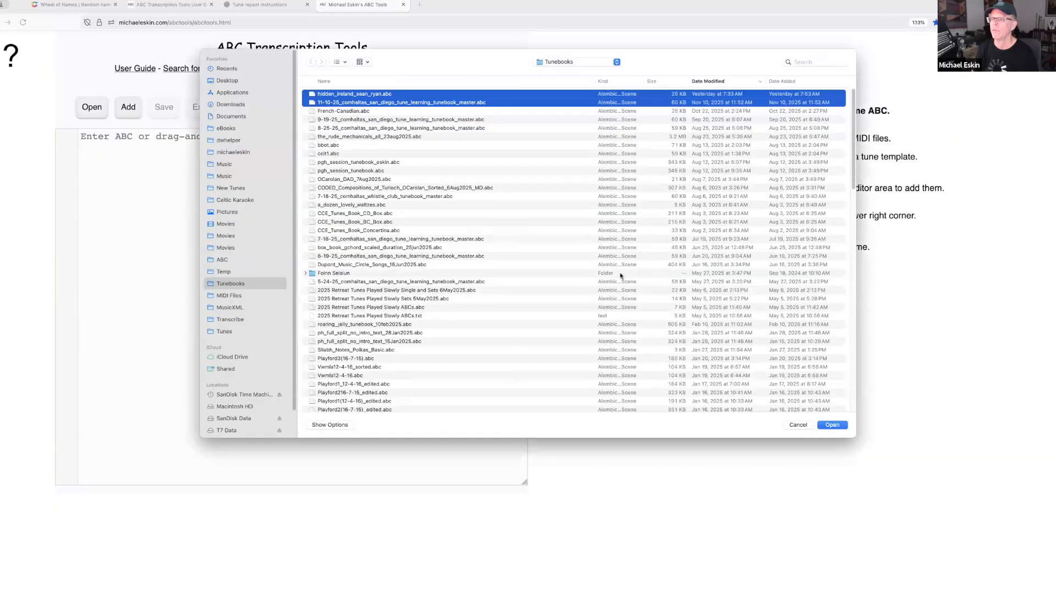
shift+click(352, 112)
click(846, 426)
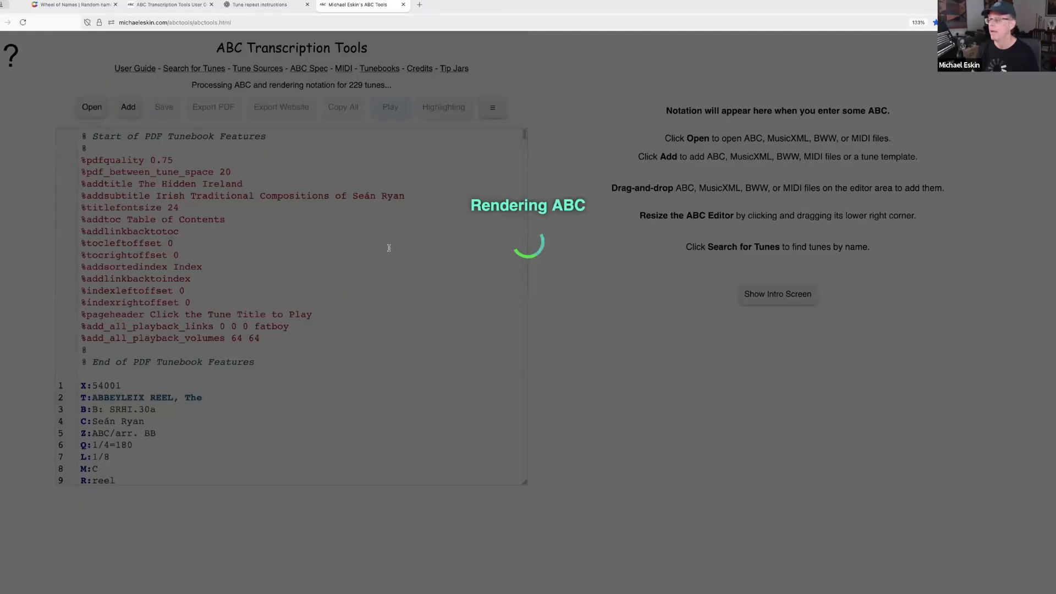
scroll(395, 328, up, 15)
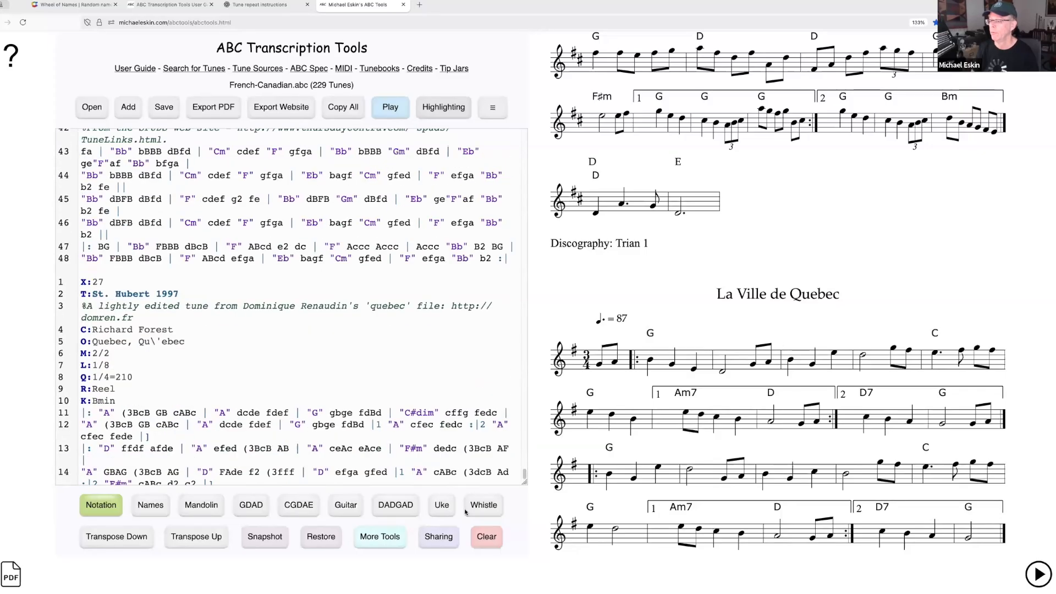
Step: Start a tune set from the combined tunebooks and filter for "Banis" to select Banish Misfortune as its first tune
click(493, 108)
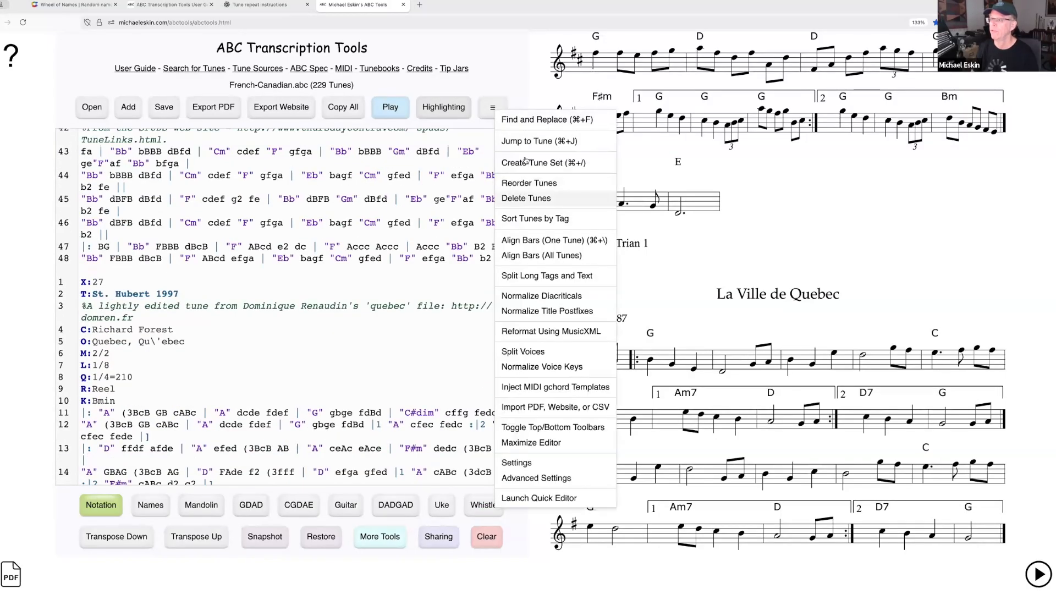
click(525, 163)
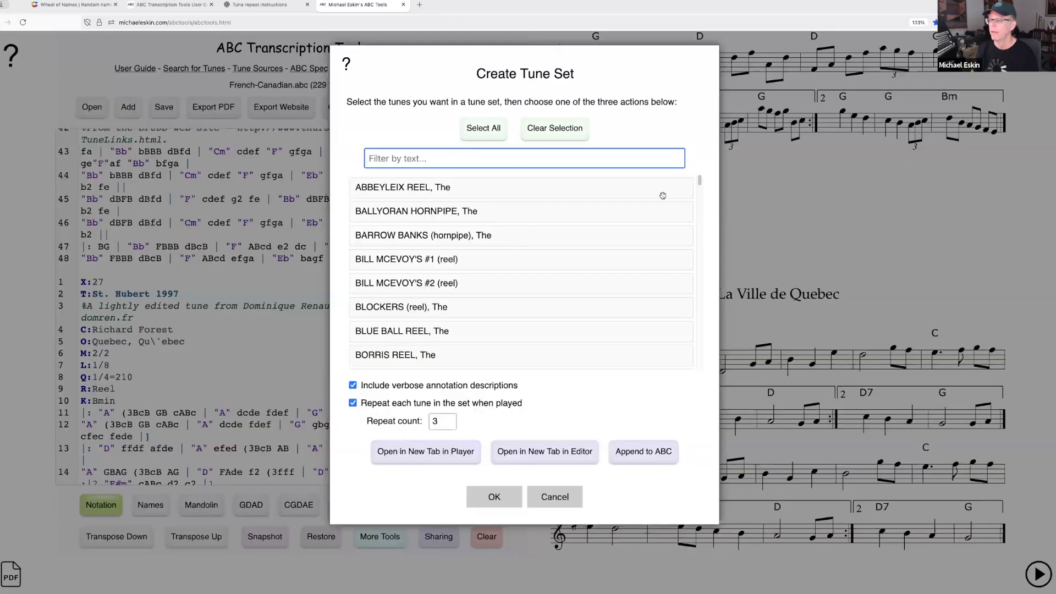
scroll(696, 254, down, 2)
drag(695, 253, 737, 286)
click(512, 158)
text(Bans)
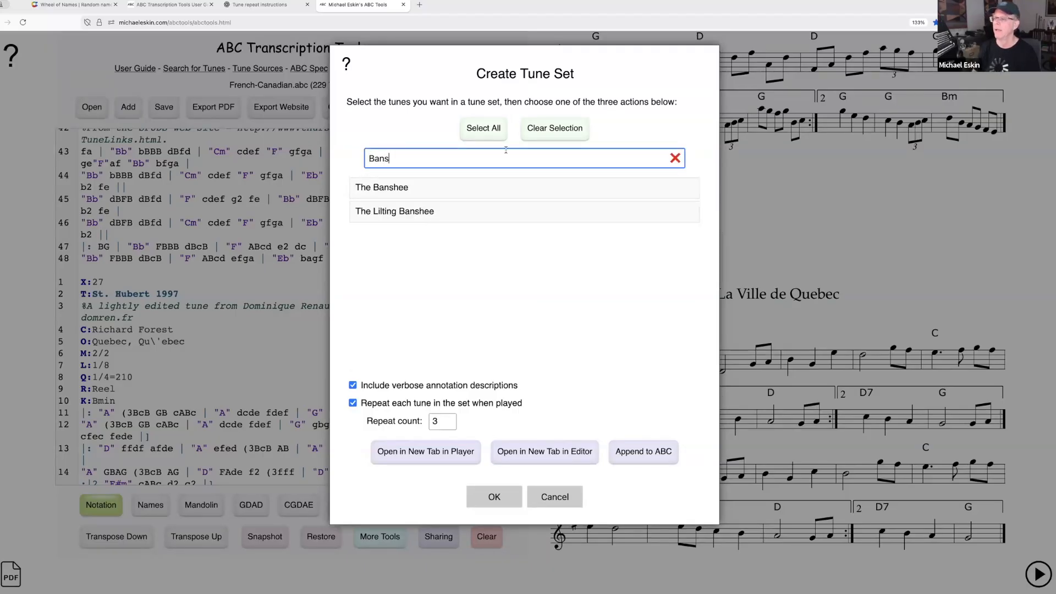
key(BackSpace)
text(is)
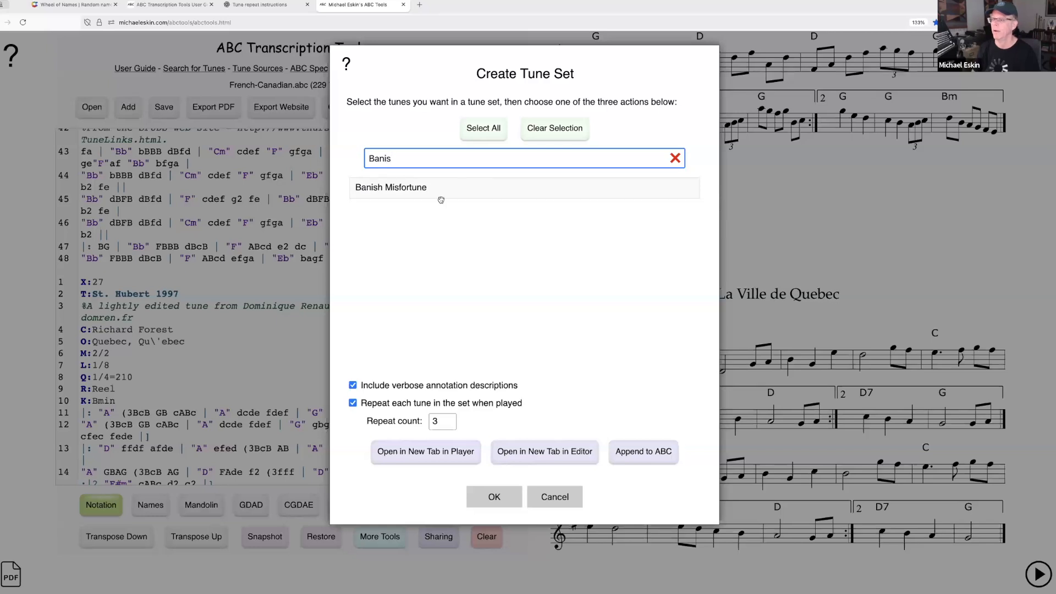
click(447, 194)
Step: Add The Kesh and BLOCKERS (reel), The as the second and third tunes of the set, and clear the text filter
key(ctrl+a)
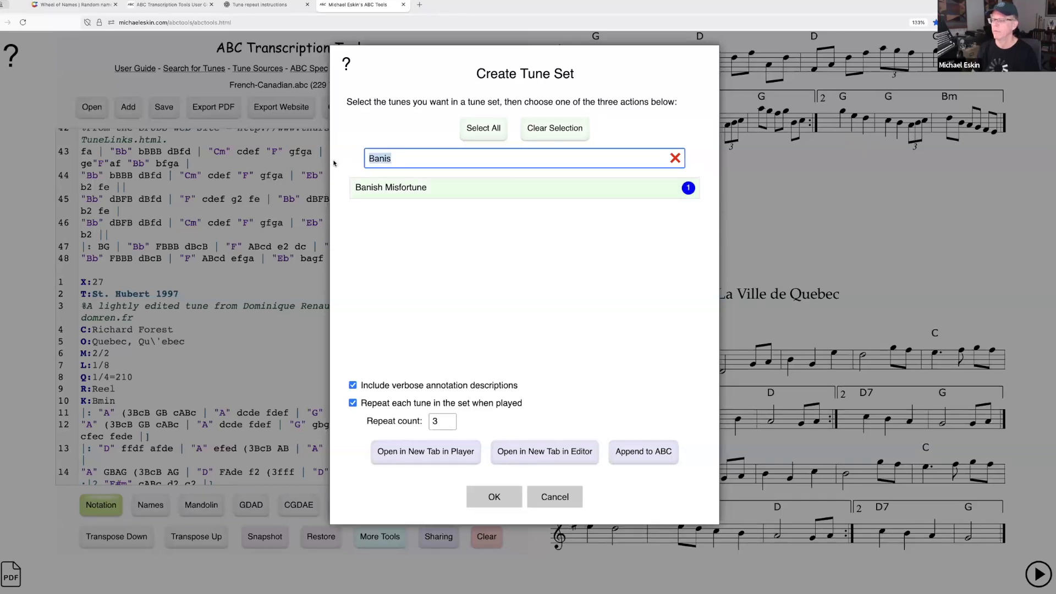
text(Kesh)
click(375, 187)
key(ctrl+a)
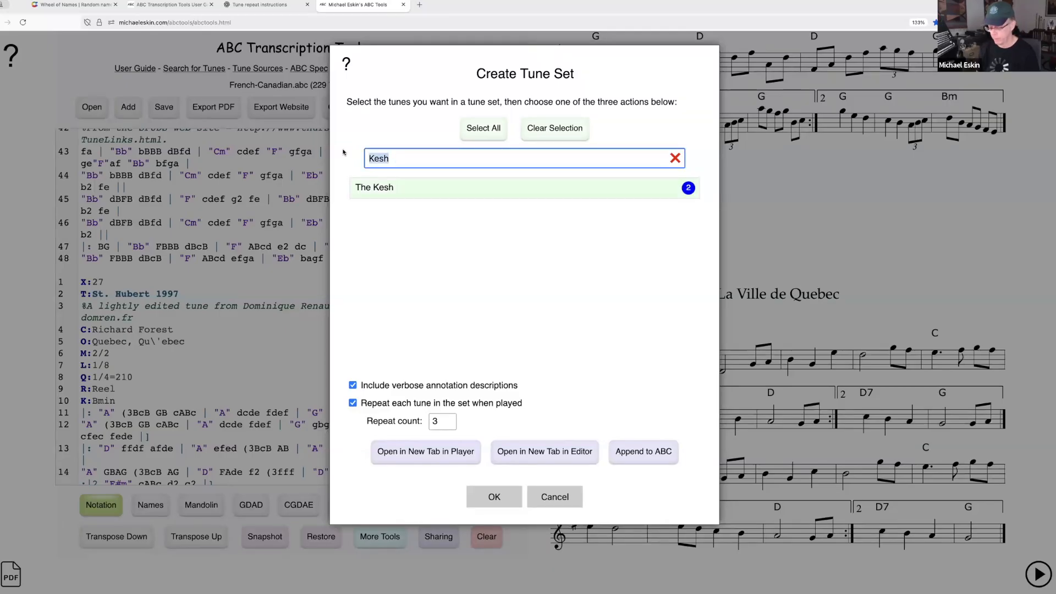
text(Block)
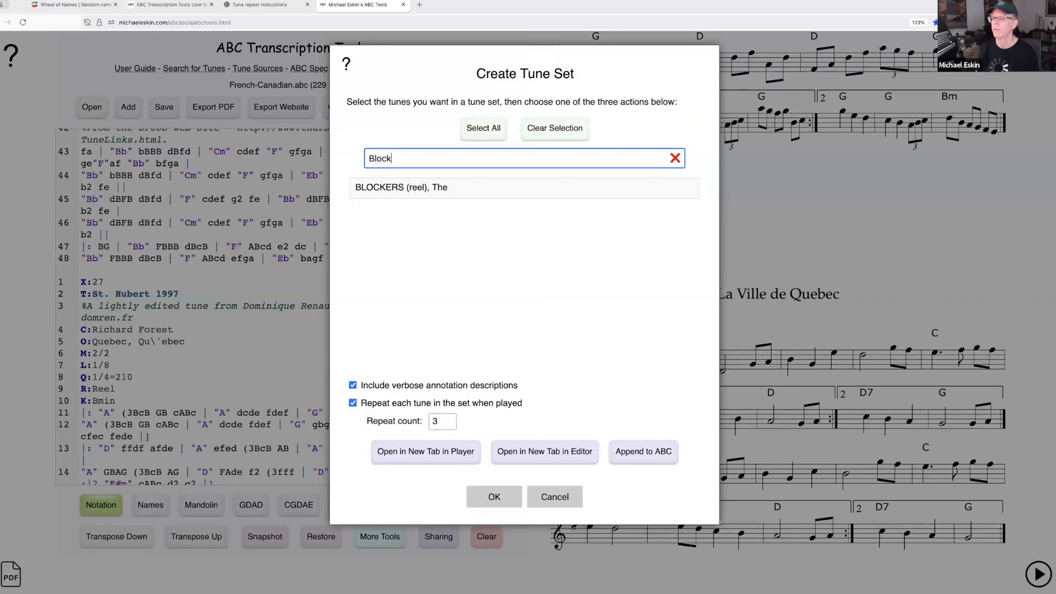
click(405, 189)
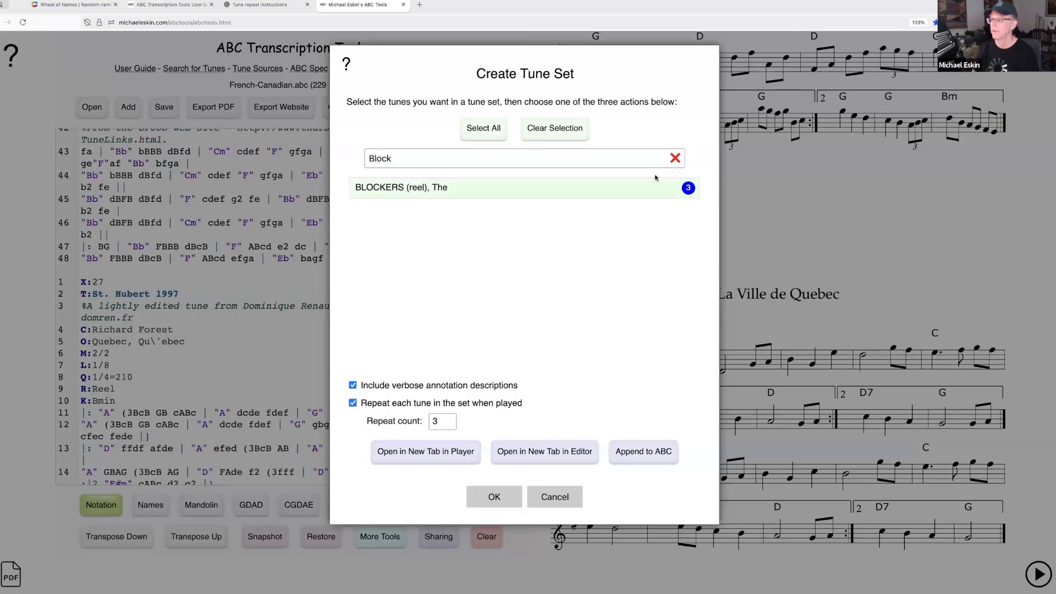
click(675, 159)
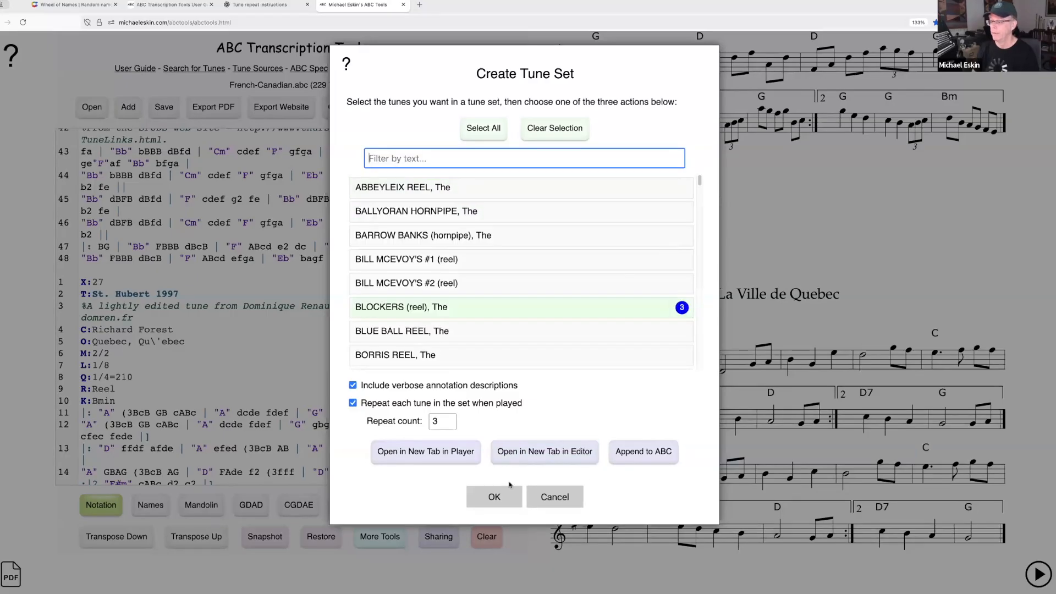
Step: Open the three-tune set in the player in a new tab, review its notation, and close the player tab and tune set dialog
click(450, 455)
scroll(585, 288, down, 10)
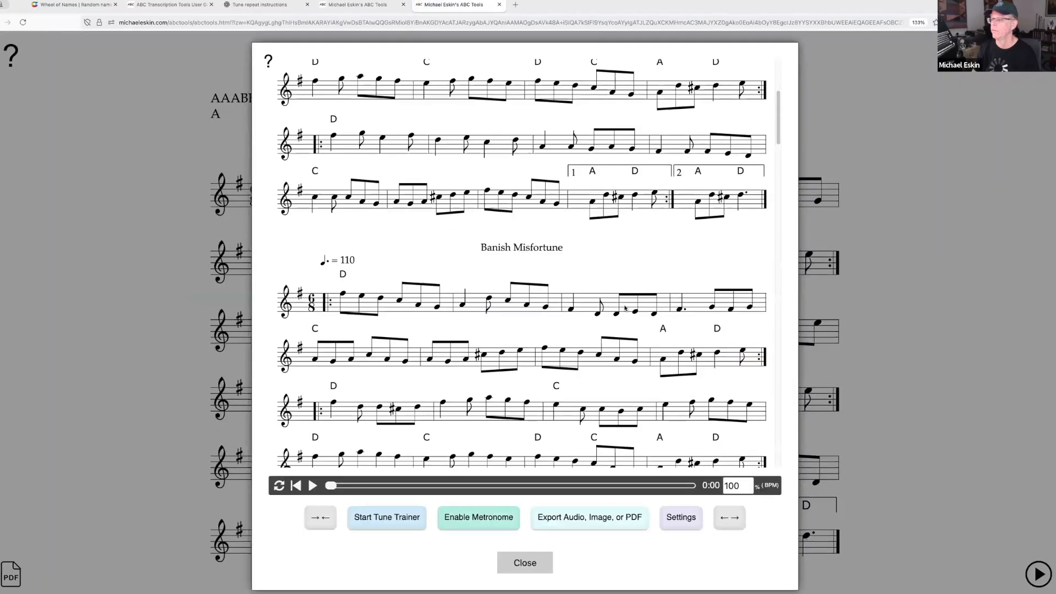
scroll(637, 303, down, 10)
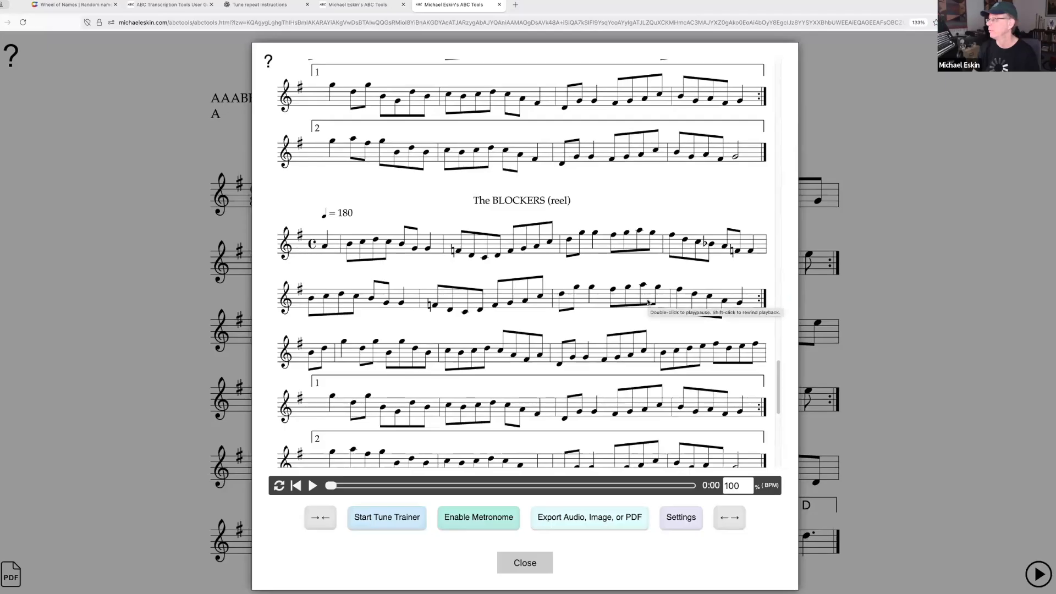
scroll(659, 304, up, 10)
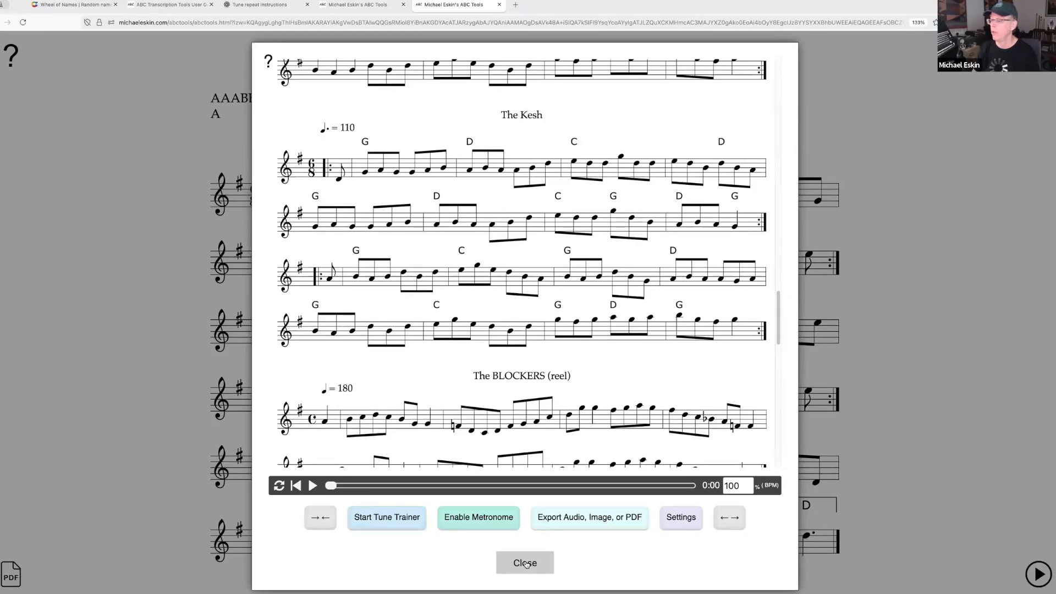
click(525, 563)
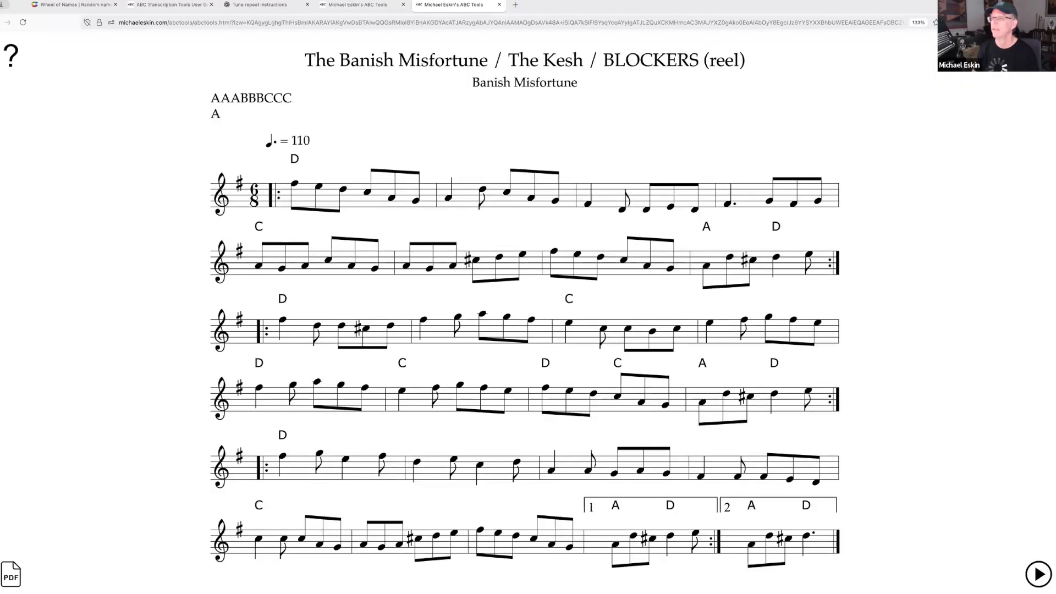
click(499, 5)
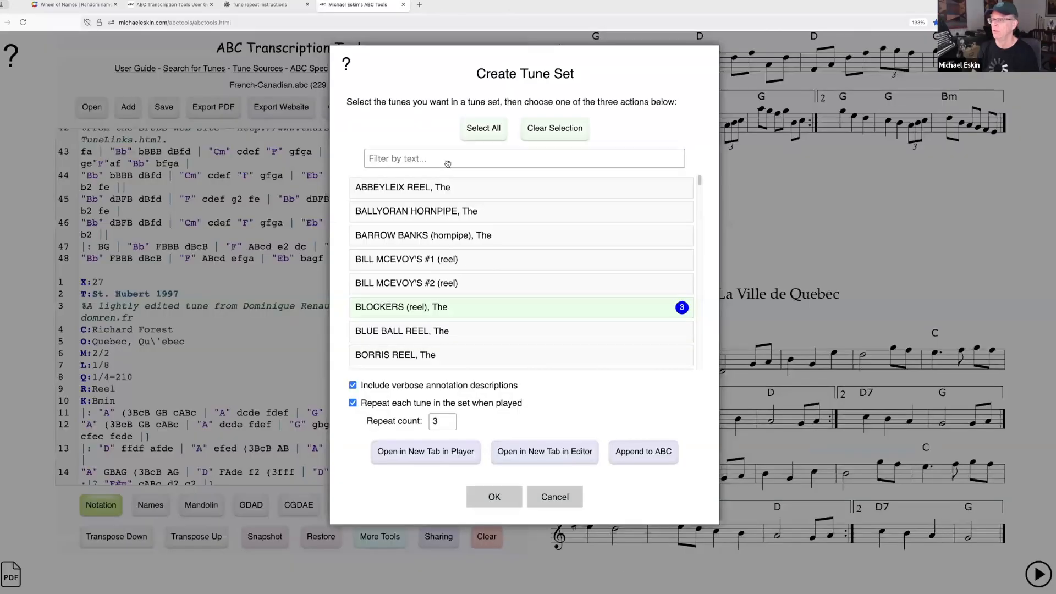
click(547, 501)
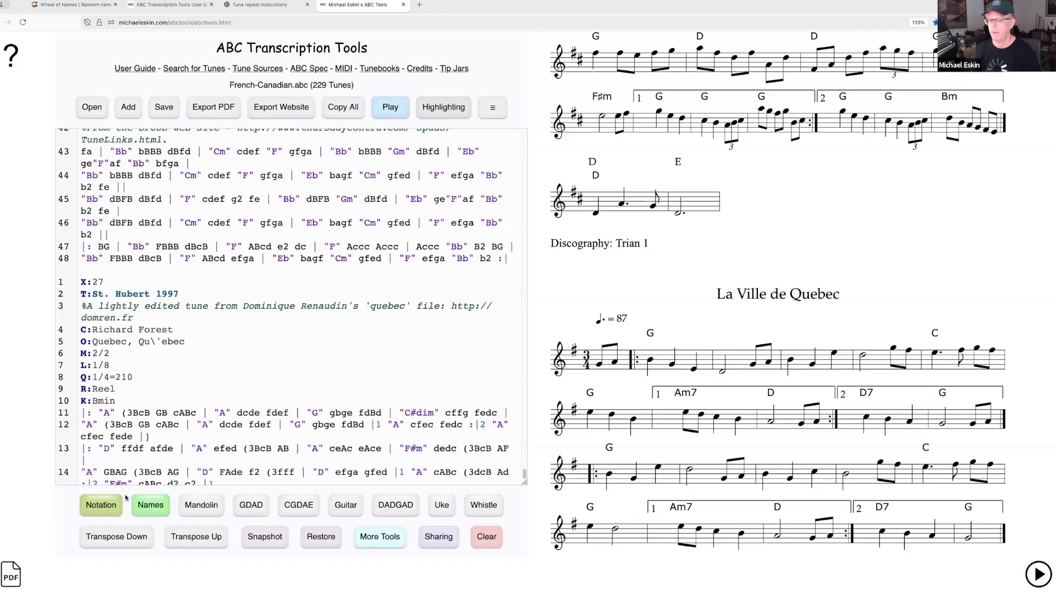
Step: Launch the Quick Editor from the full ABC editor
click(101, 510)
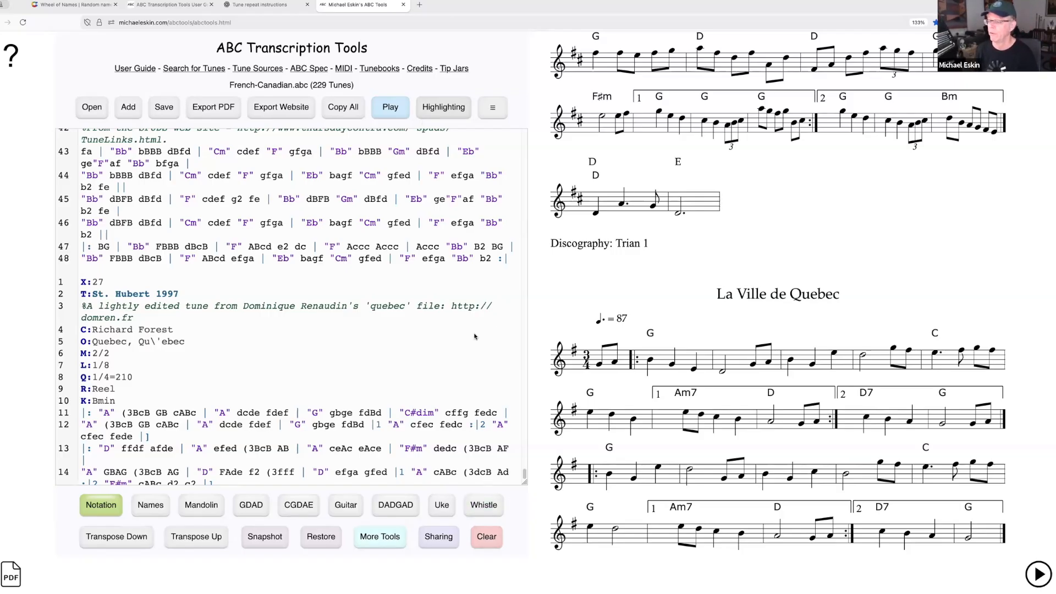
click(494, 109)
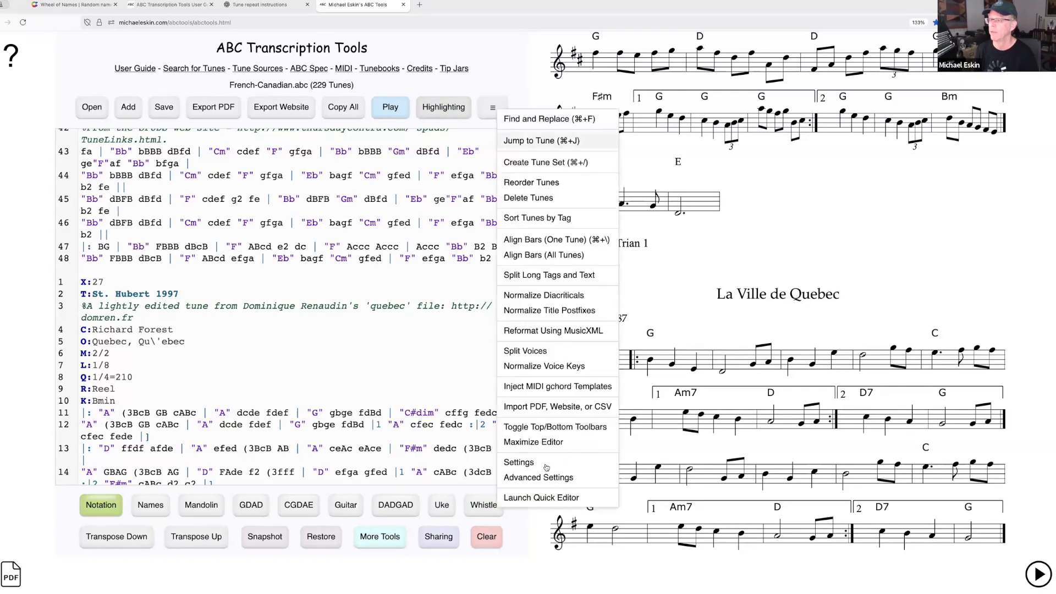
click(535, 498)
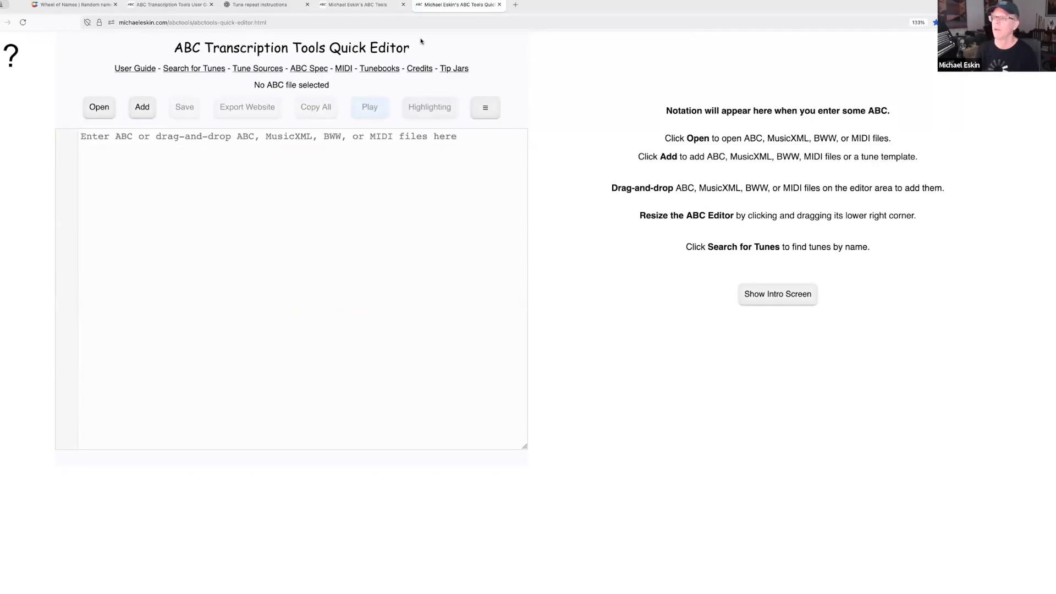
Step: Replace the combined tunebooks in the full editor with 11-10-25_comhaltas_san_diego_tune_learning_tunebook_master.abc alone
click(357, 4)
click(486, 536)
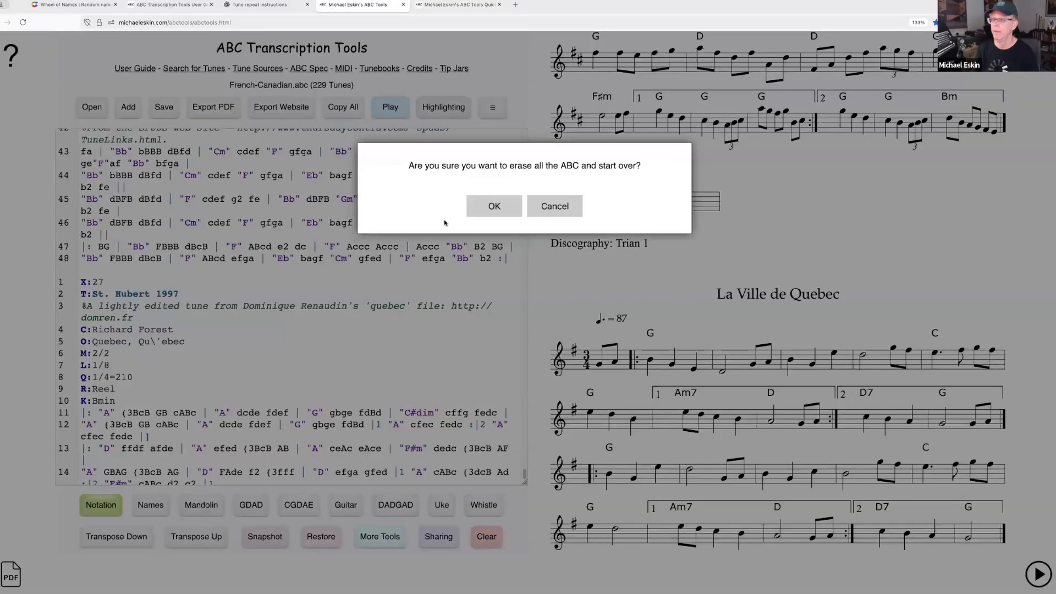
click(491, 206)
click(93, 114)
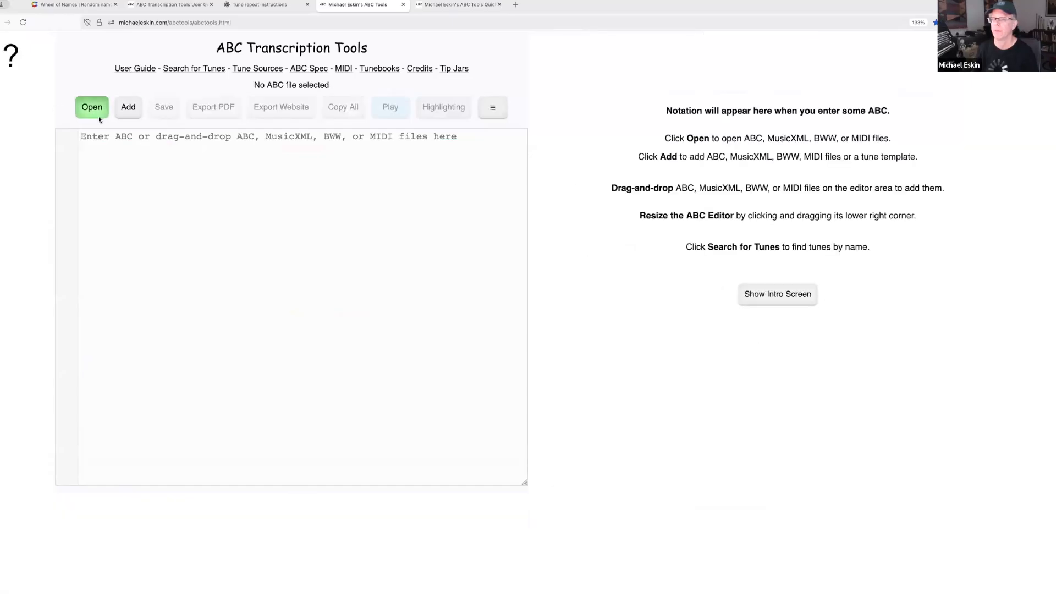
click(493, 263)
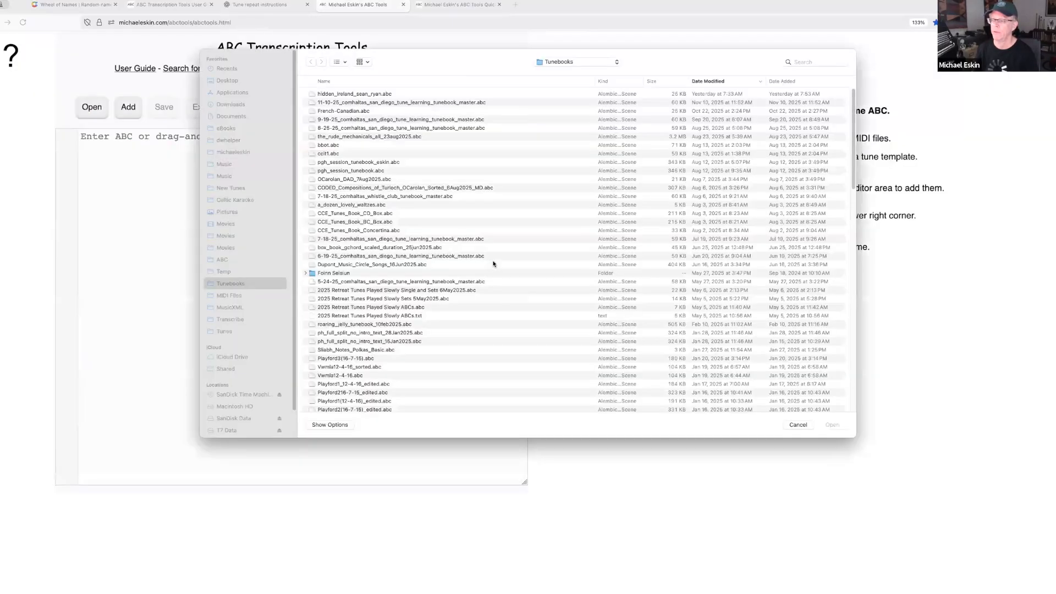
double_click(363, 102)
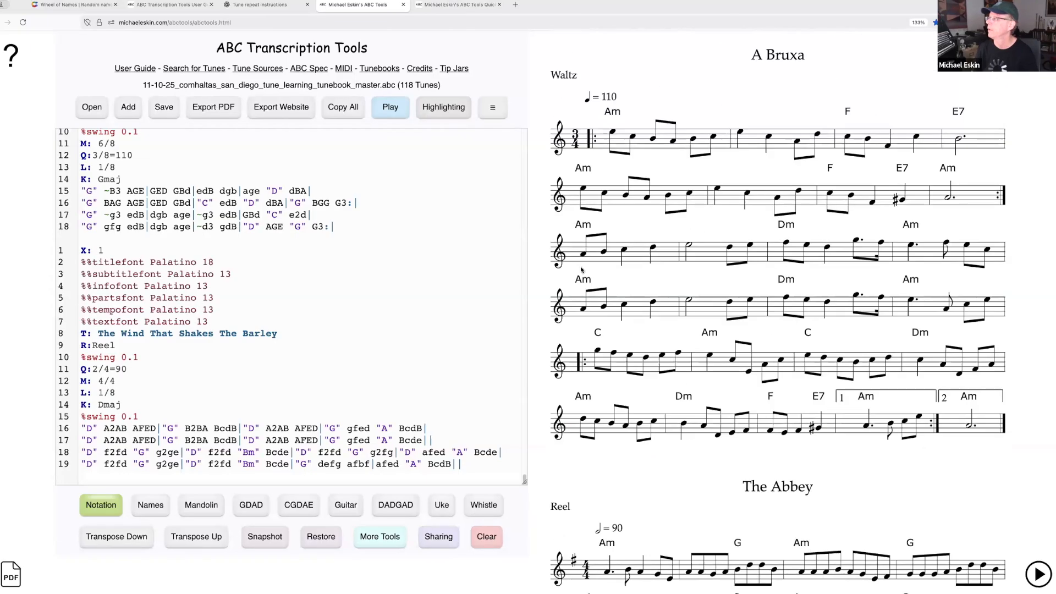
Step: Switch to the Quick Editor, list the tunebook files by name, and open KSS_6nov2024_for_html.abc
click(437, 6)
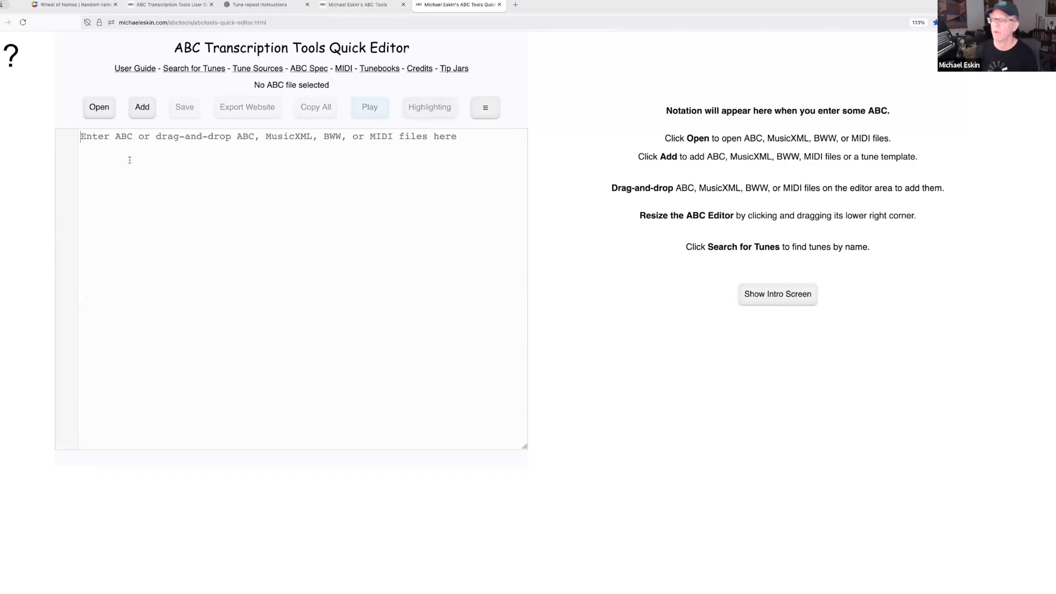
click(109, 113)
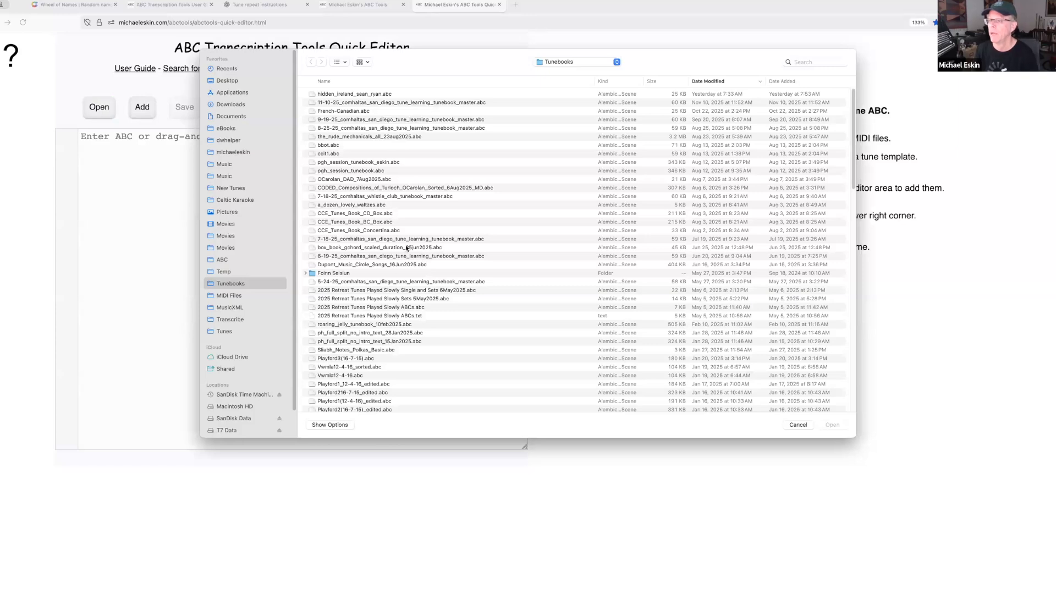
click(350, 82)
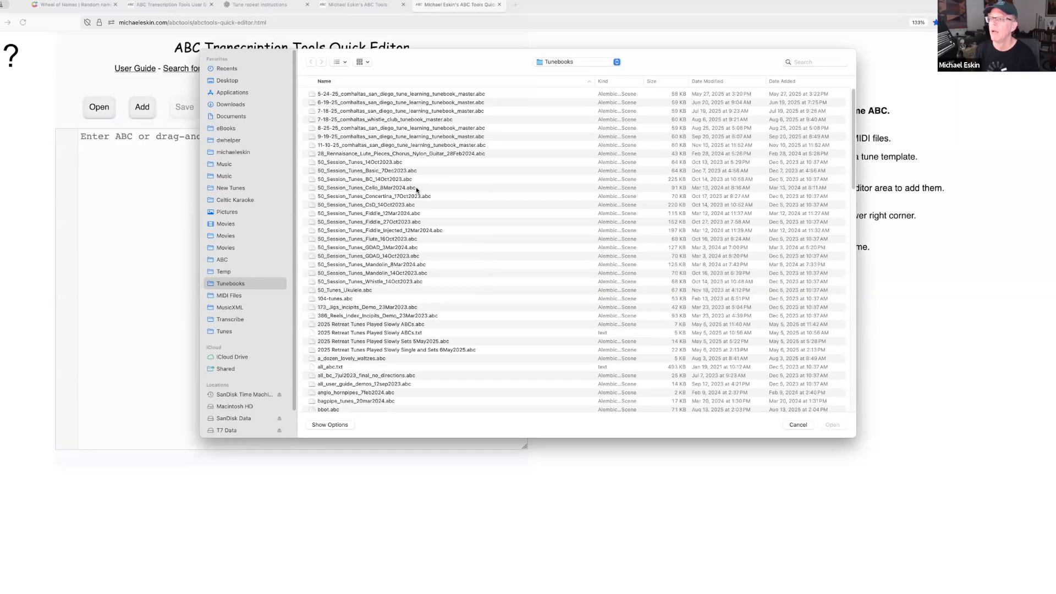
scroll(405, 287, down, 5)
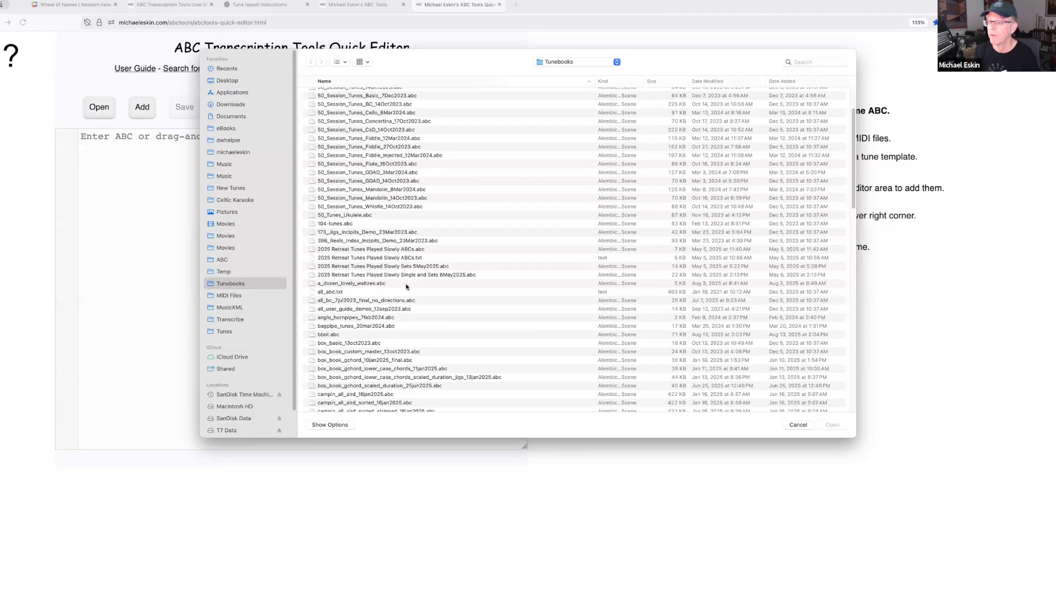
scroll(396, 355, down, 10)
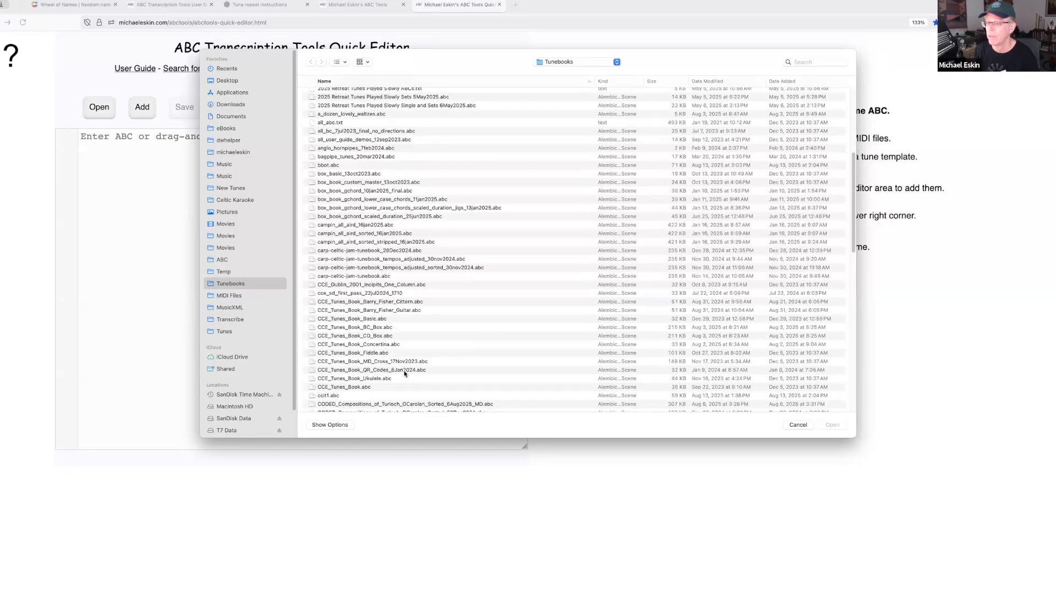
scroll(404, 371, down, 10)
double_click(364, 377)
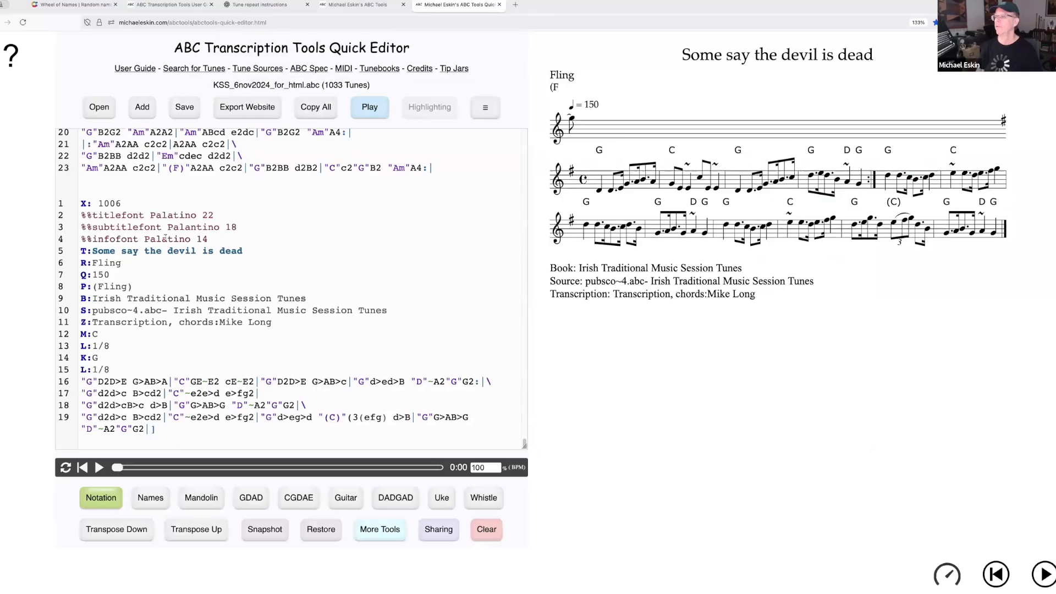
Step: Browse the ABC text and notation of the opened tunebook from its last tunes back to Pat Touhy's reel
scroll(165, 238, down, 10)
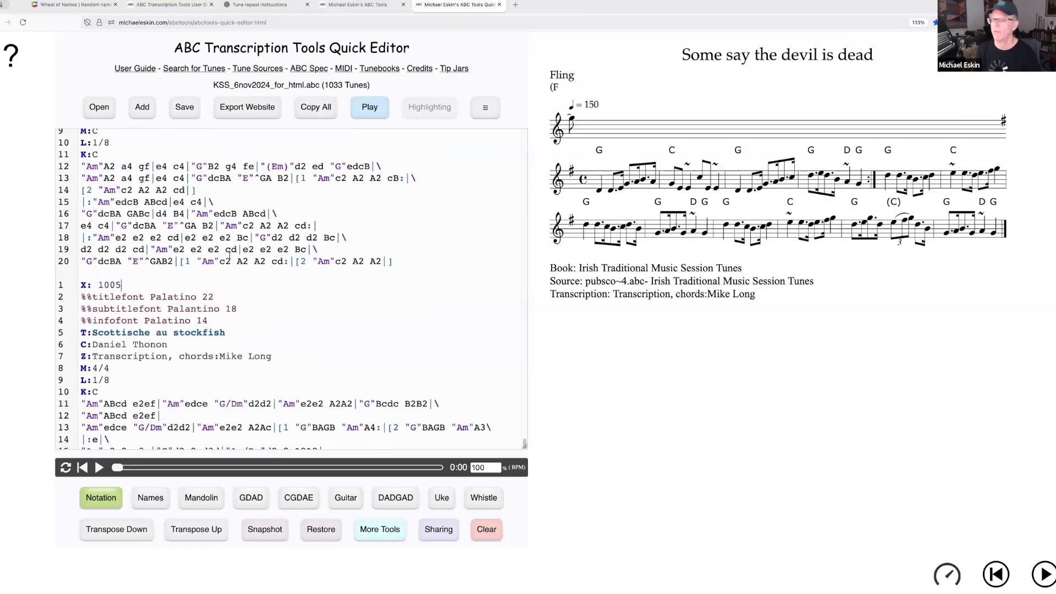
scroll(270, 276, down, 15)
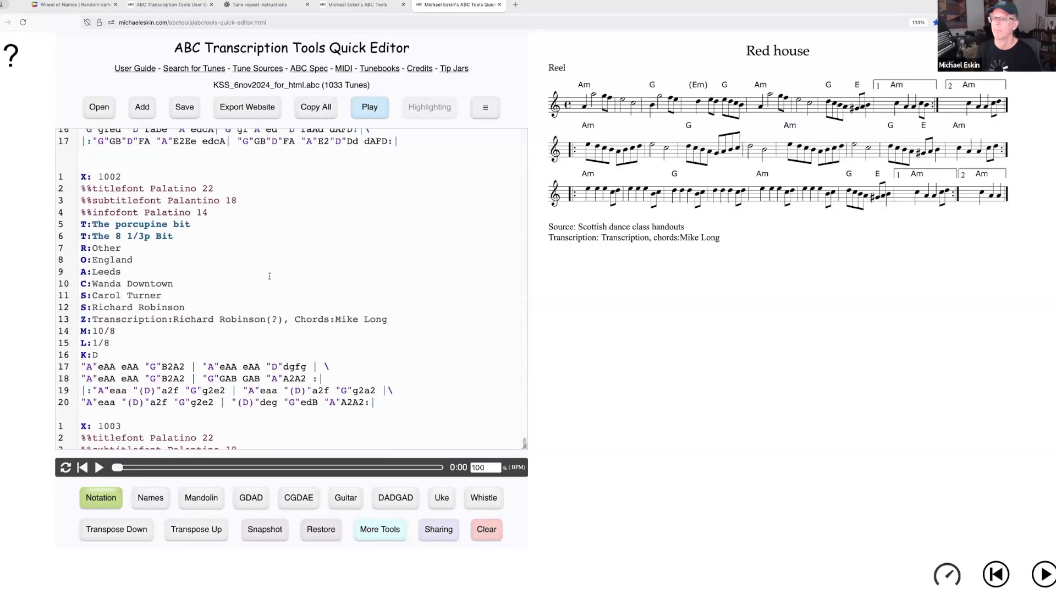
scroll(259, 191, up, 5)
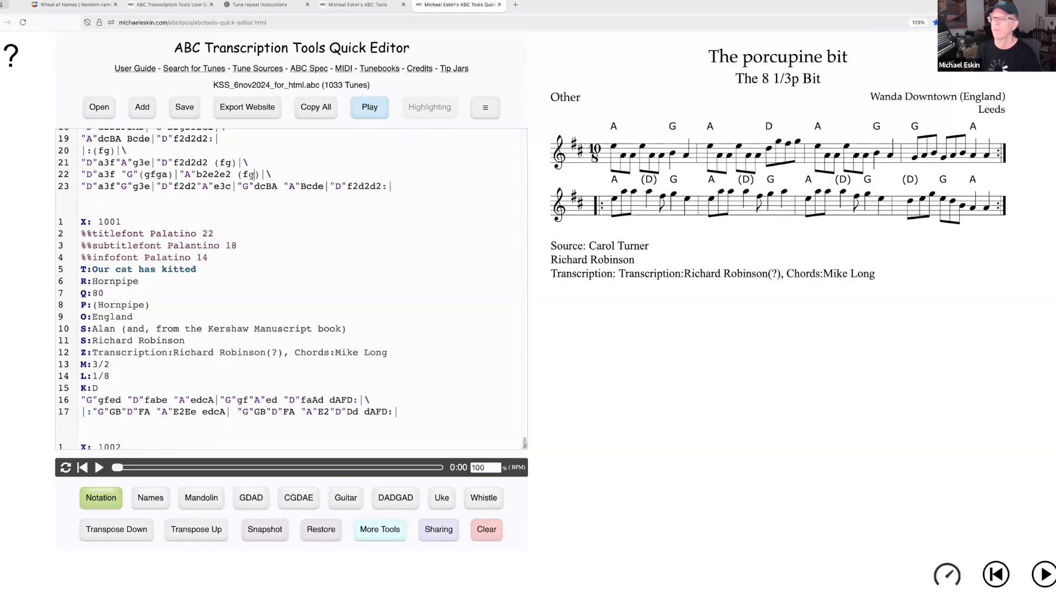
scroll(258, 165, down, 12)
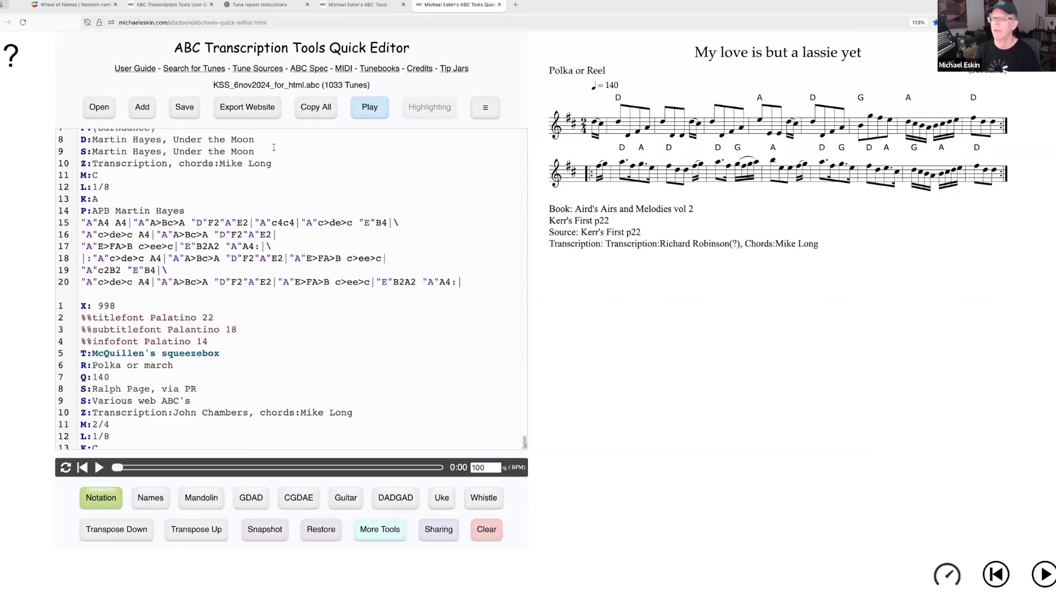
drag(524, 440, 524, 206)
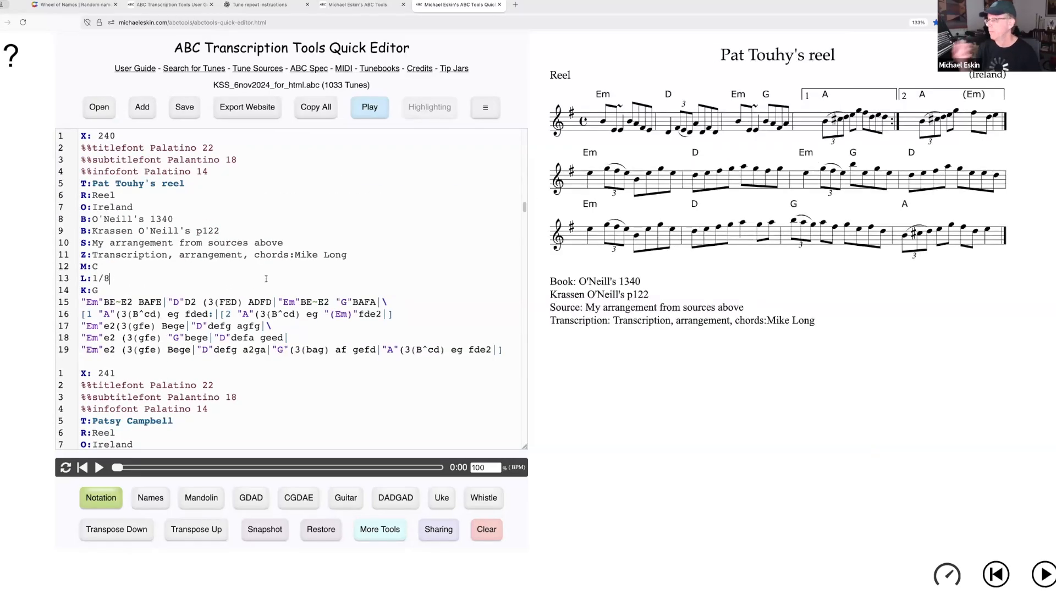
Step: Start creating a tune set and add The Kesh jig as its first tune, filtering the list by "kesh"
click(484, 108)
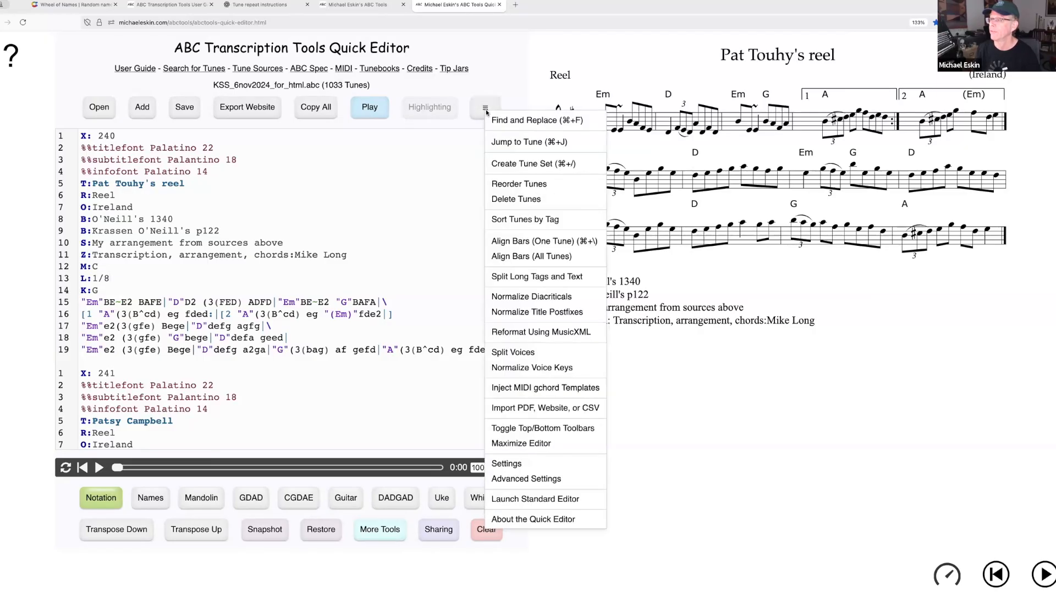
click(530, 164)
scroll(624, 301, down, 5)
scroll(624, 301, down, 5)
drag(703, 193, 700, 318)
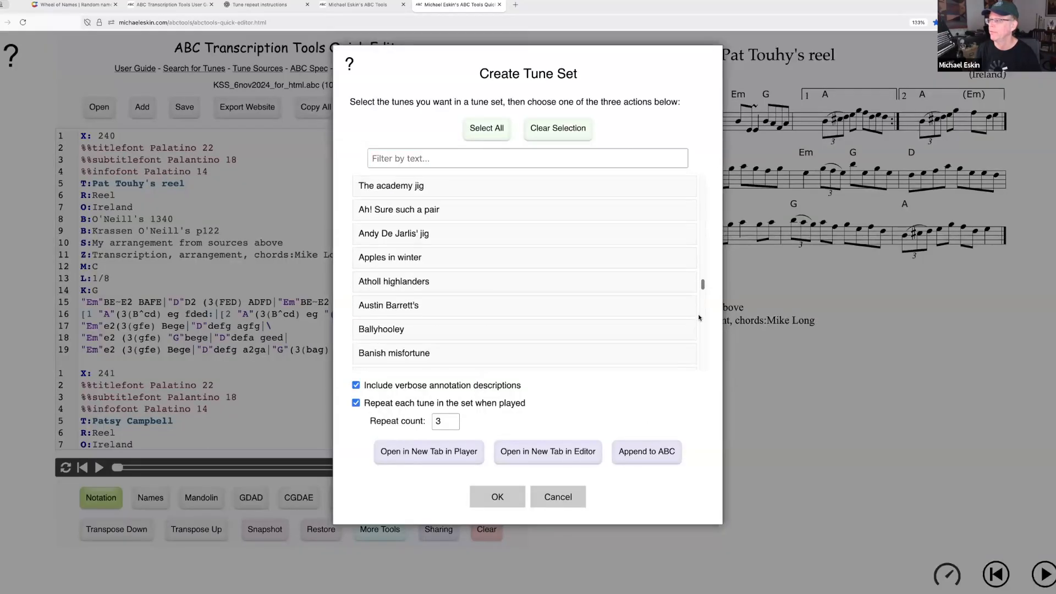
click(404, 159)
text(kesh)
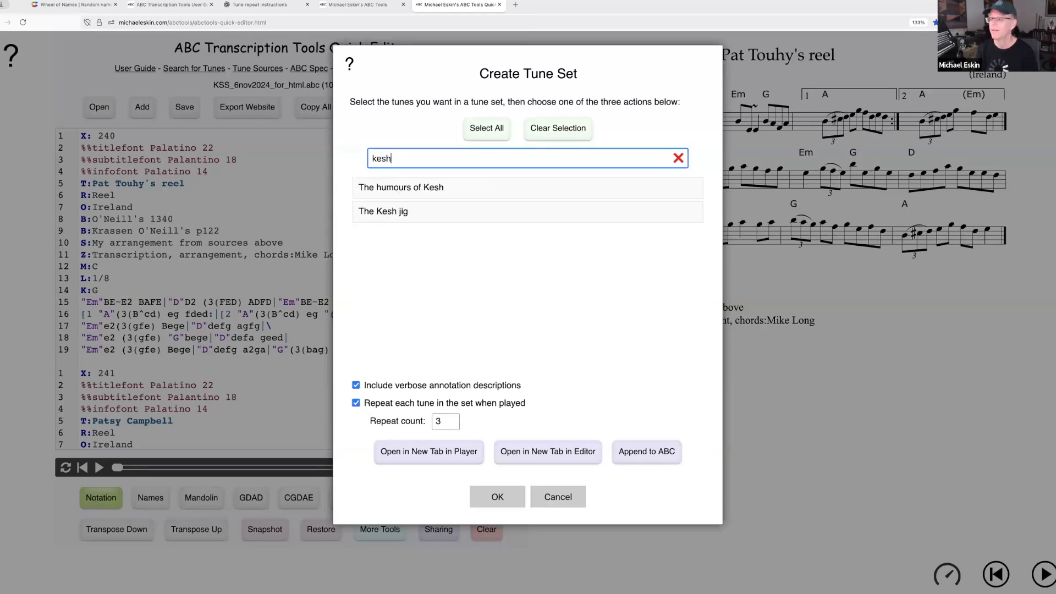
click(412, 212)
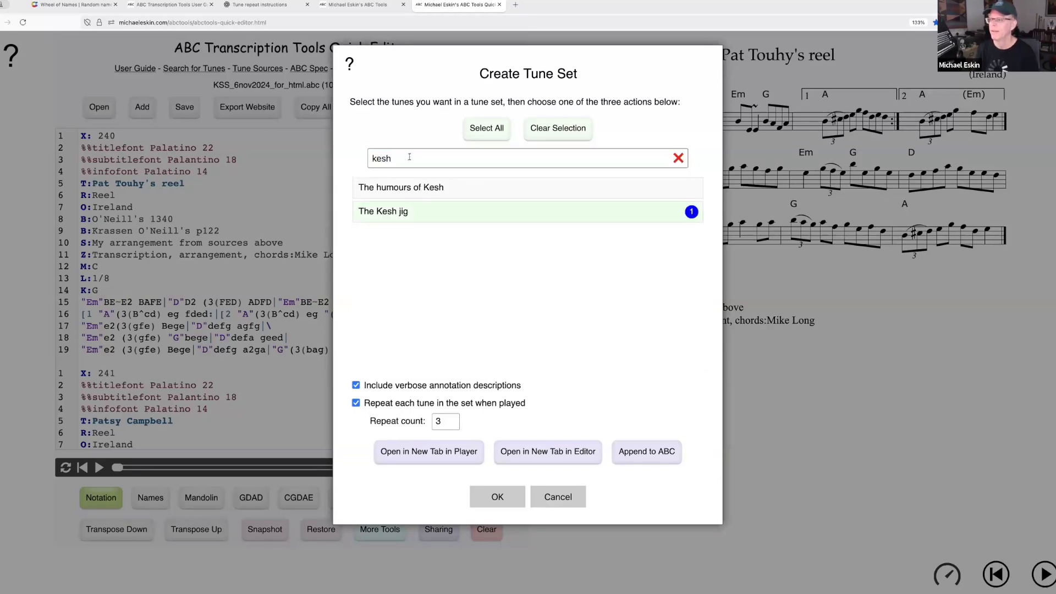
Step: Add The Connachtman's rambles and The blarney pilgrim as the second and third tunes of the set, and clear the text filter
key(ctrl+a)
text(caon)
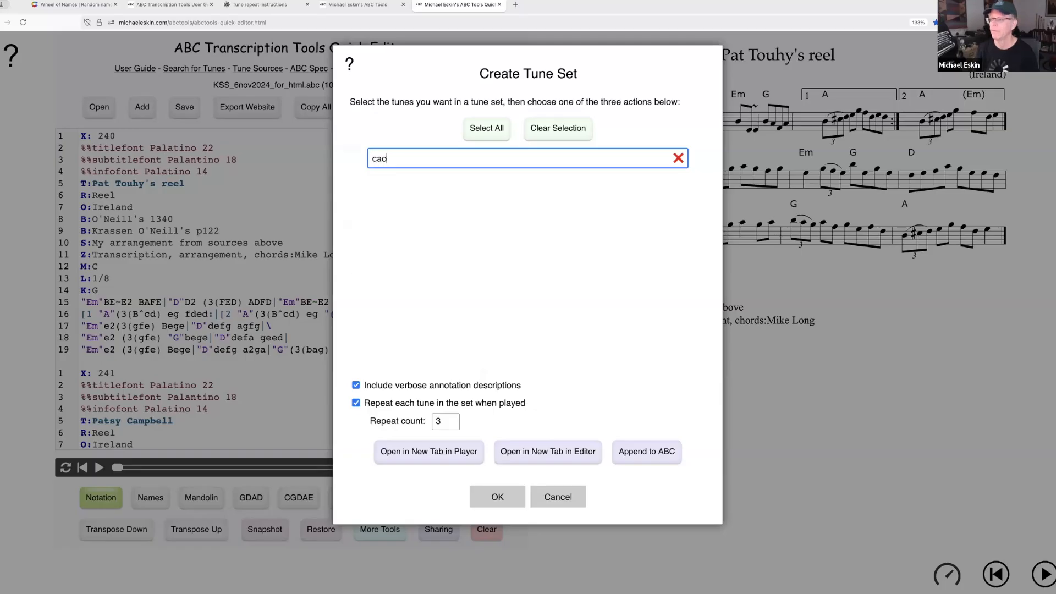
key(BackSpace)
key(BackSpace)
key(BackSpace)
text(onna)
click(422, 190)
double_click(419, 161)
text(b)
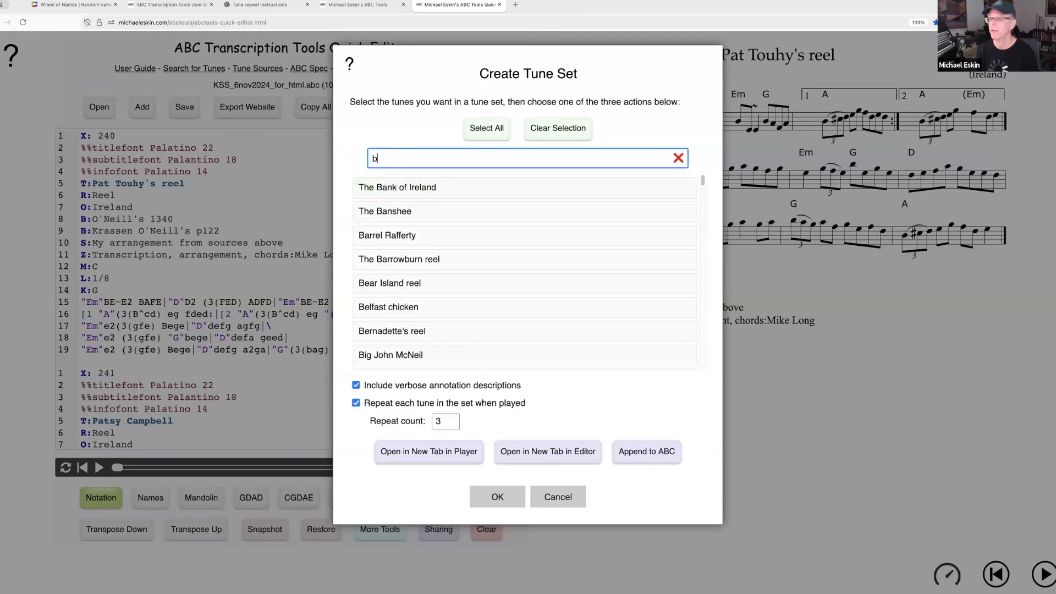
text(larn)
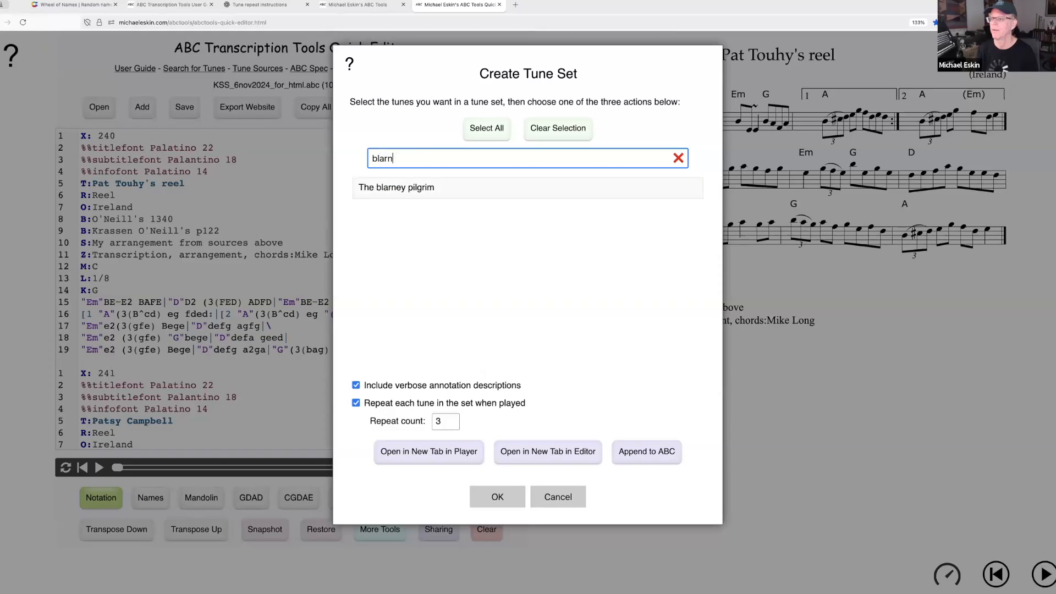
click(399, 188)
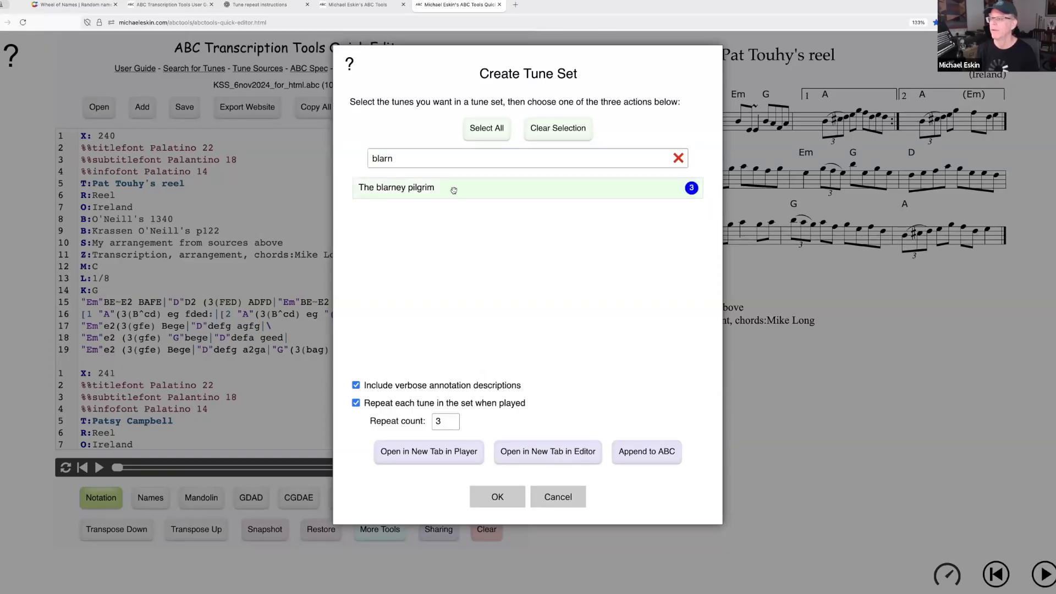
click(678, 158)
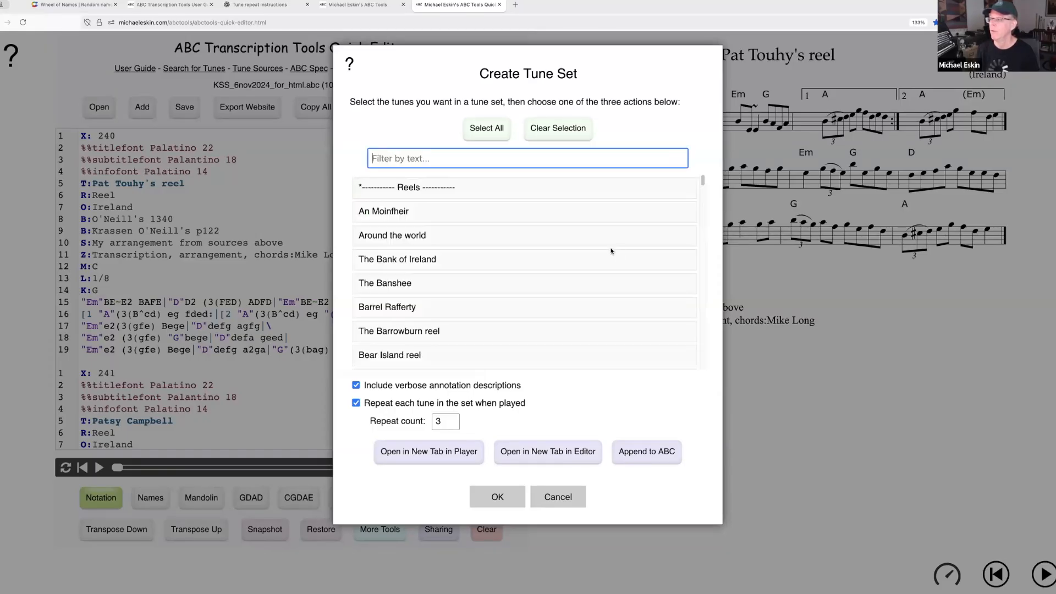
Step: Turn off repeating each tune in the set and open the three-tune set in the player in a new tab
drag(702, 182, 703, 189)
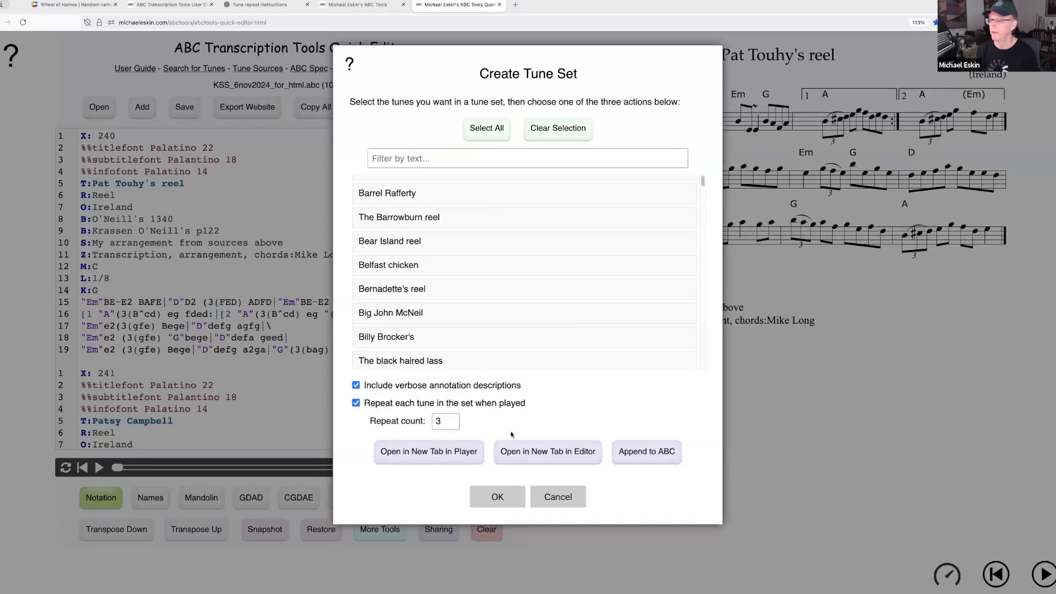
click(395, 403)
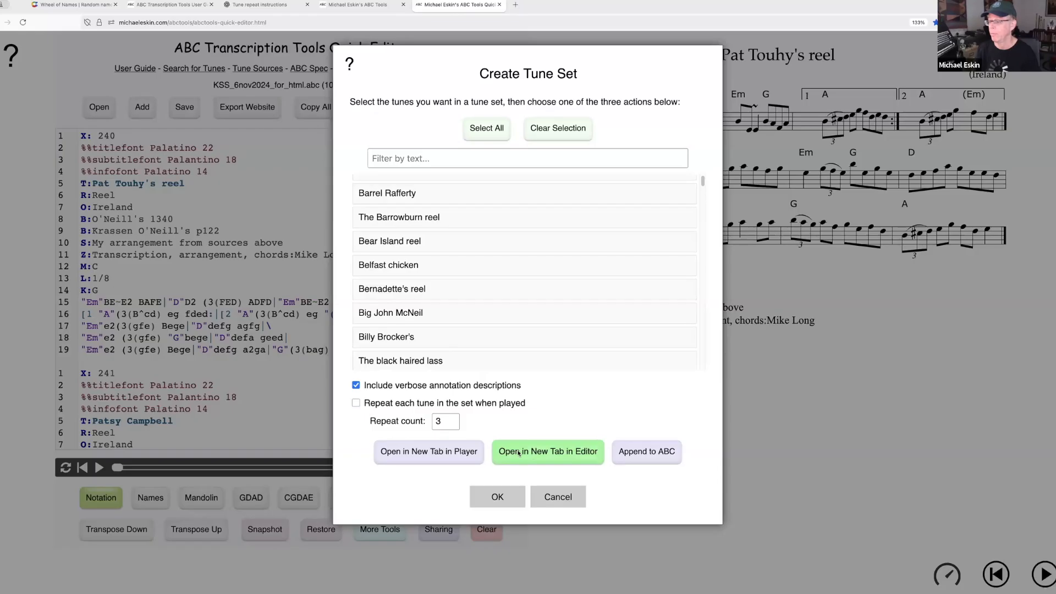
click(429, 451)
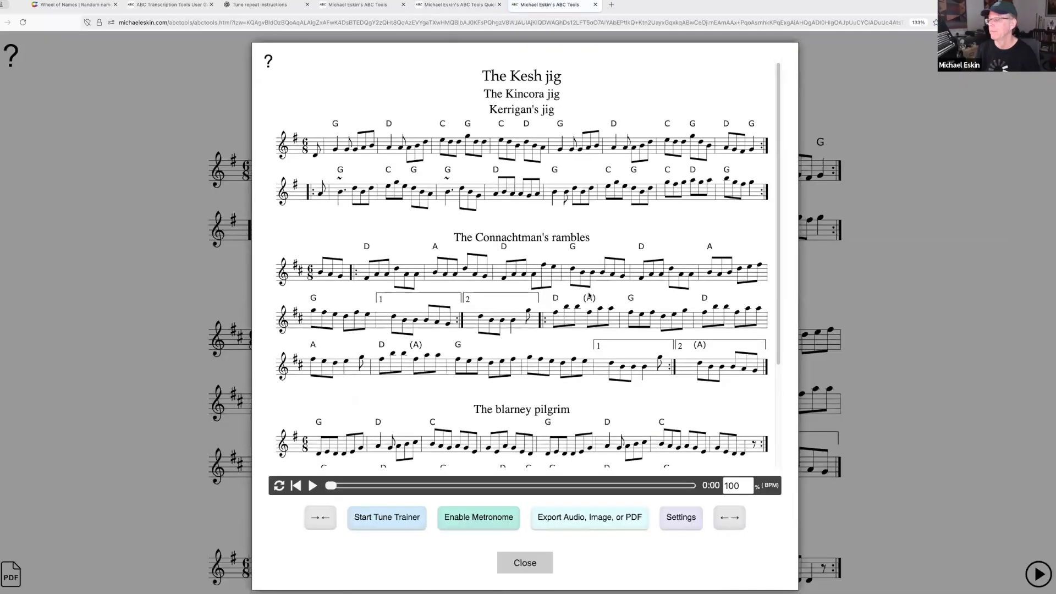
Step: Review the set's notation in the player, and close the player tab and the tune set dialog
scroll(616, 309, down, 2)
scroll(617, 309, down, 2)
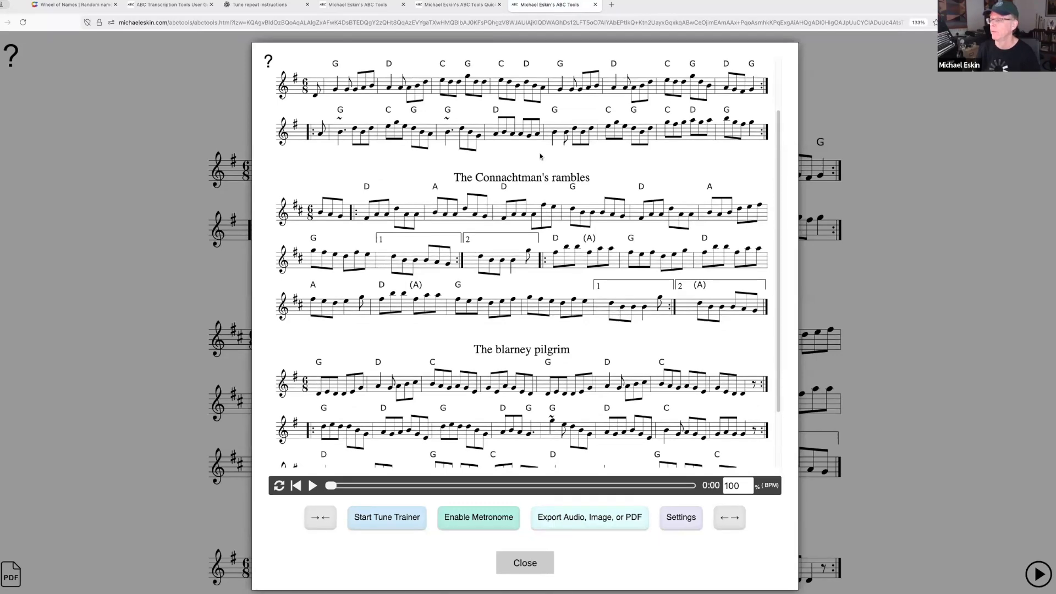
click(532, 563)
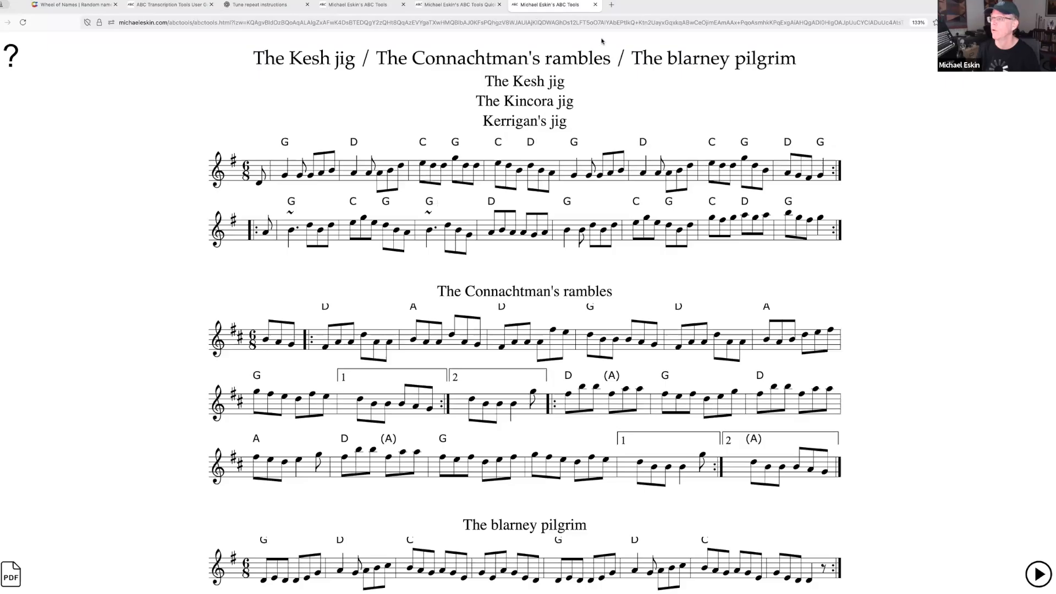
click(595, 5)
click(561, 496)
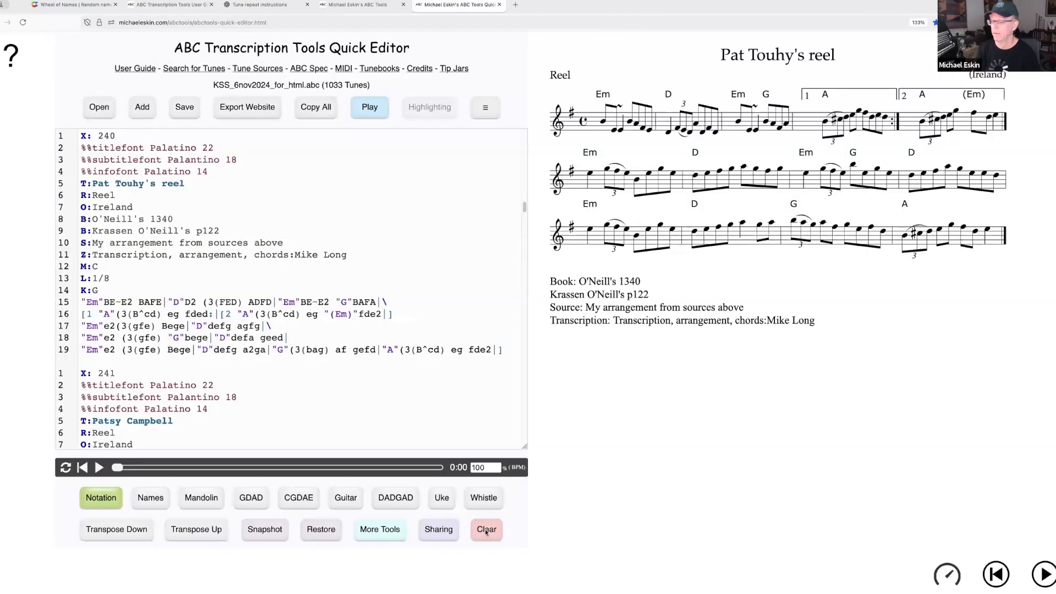
Step: Clear all ABC from the Quick Editor and open KSS_6nov2024_for_html.abc again
click(486, 530)
click(495, 205)
click(97, 112)
click(511, 263)
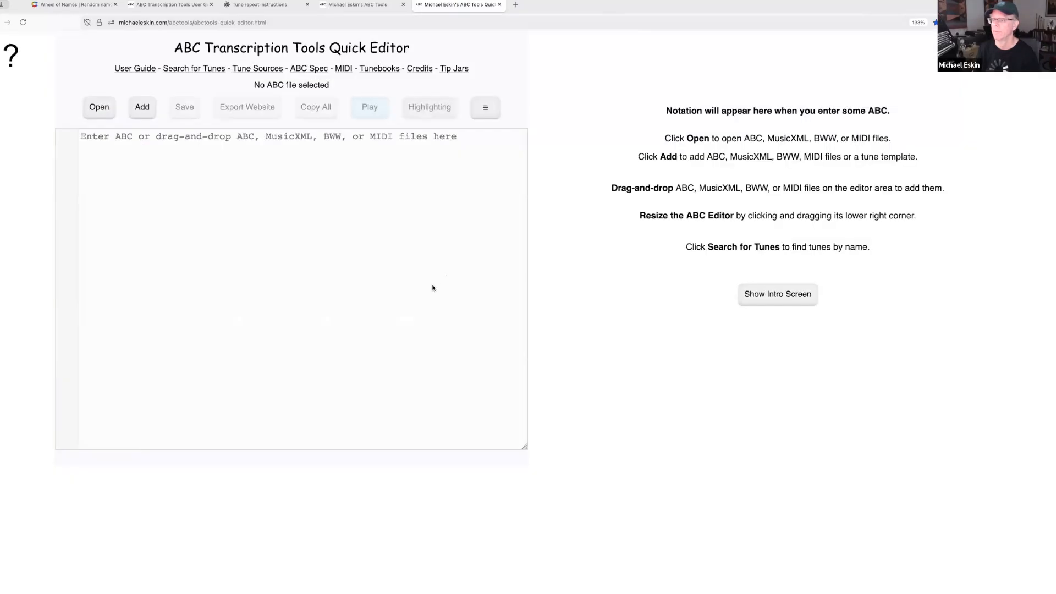
scroll(382, 314, down, 10)
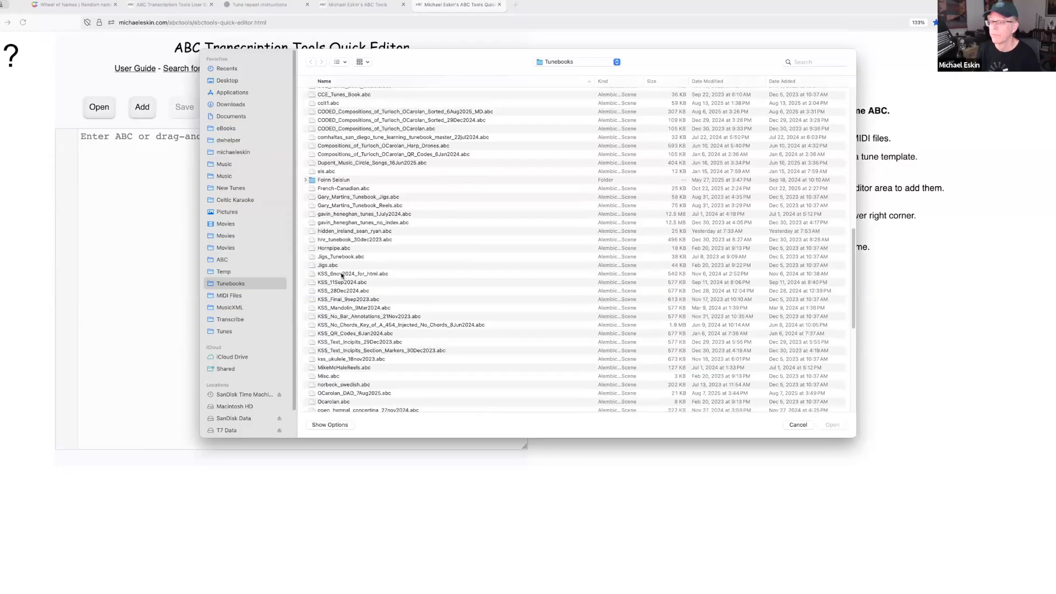
click(392, 275)
double_click(448, 275)
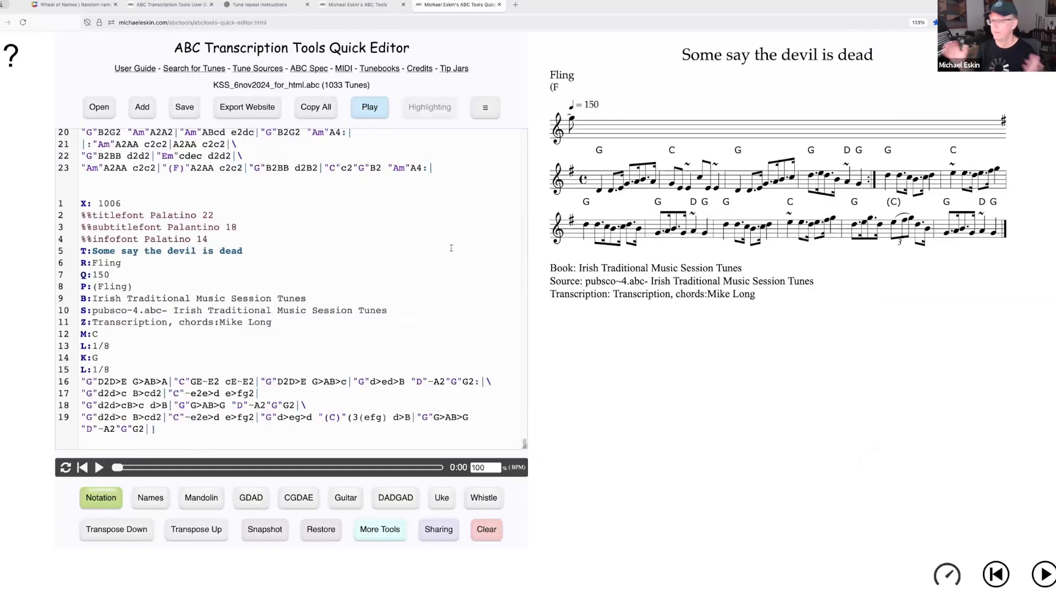
Step: Search the tune list for "Maggie" and jump to the tune Over the moor to Maggie
scroll(367, 146, up, 15)
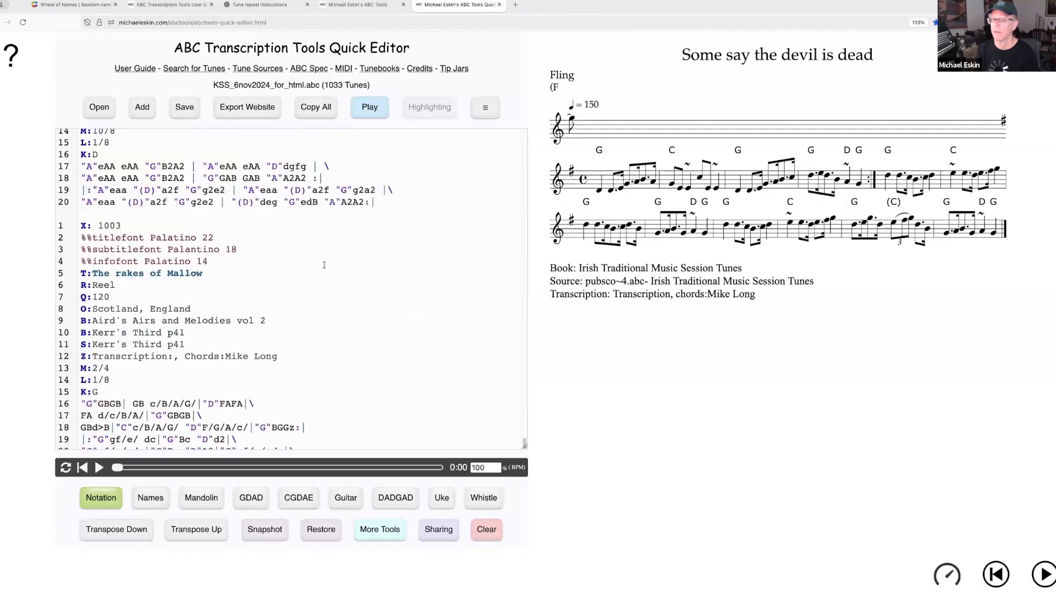
click(486, 109)
click(523, 141)
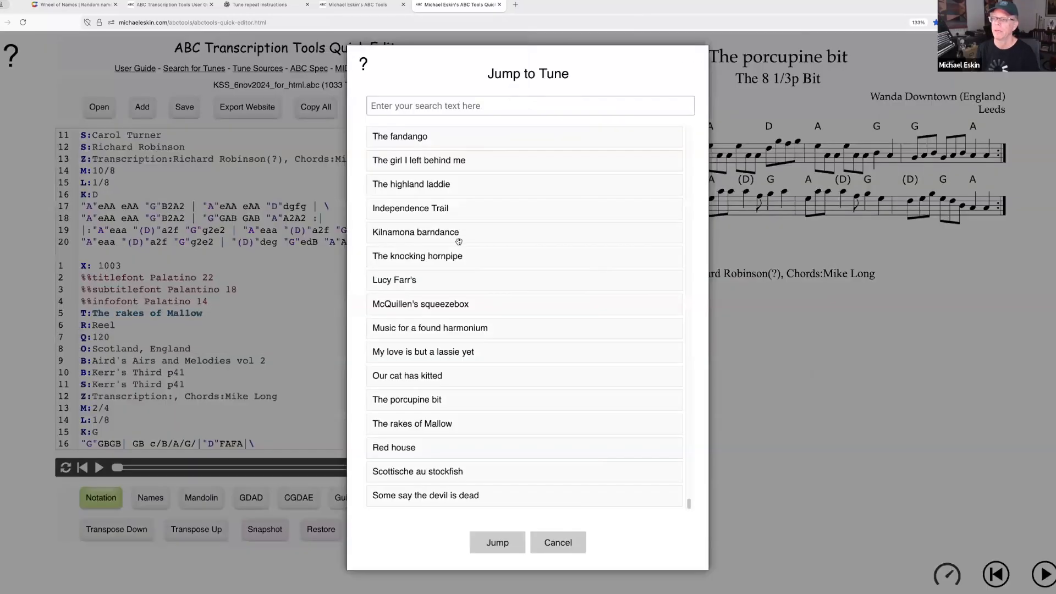
scroll(457, 165, up, 1)
click(457, 104)
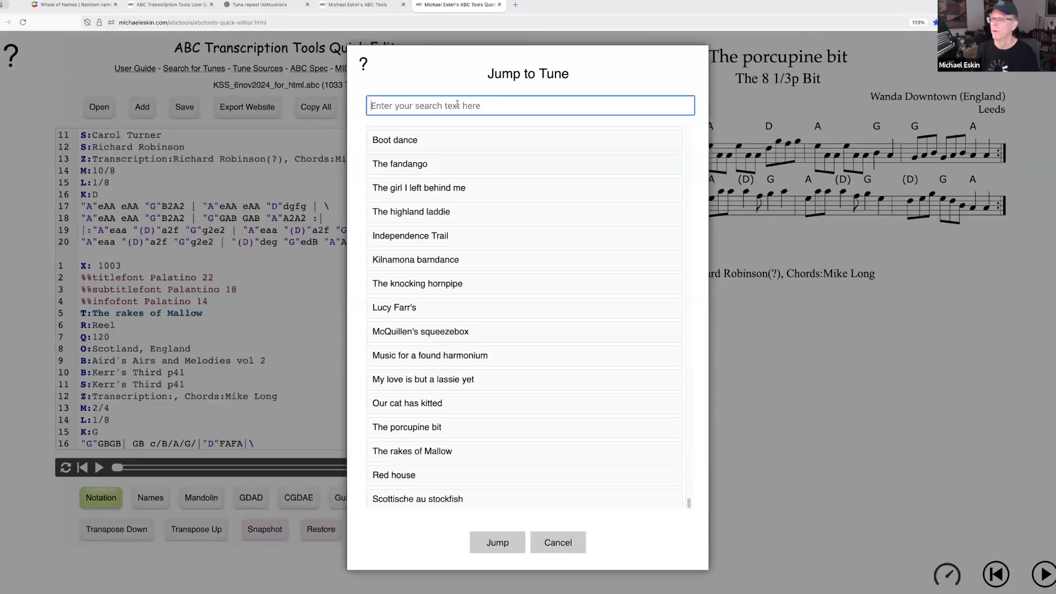
text(Maggie)
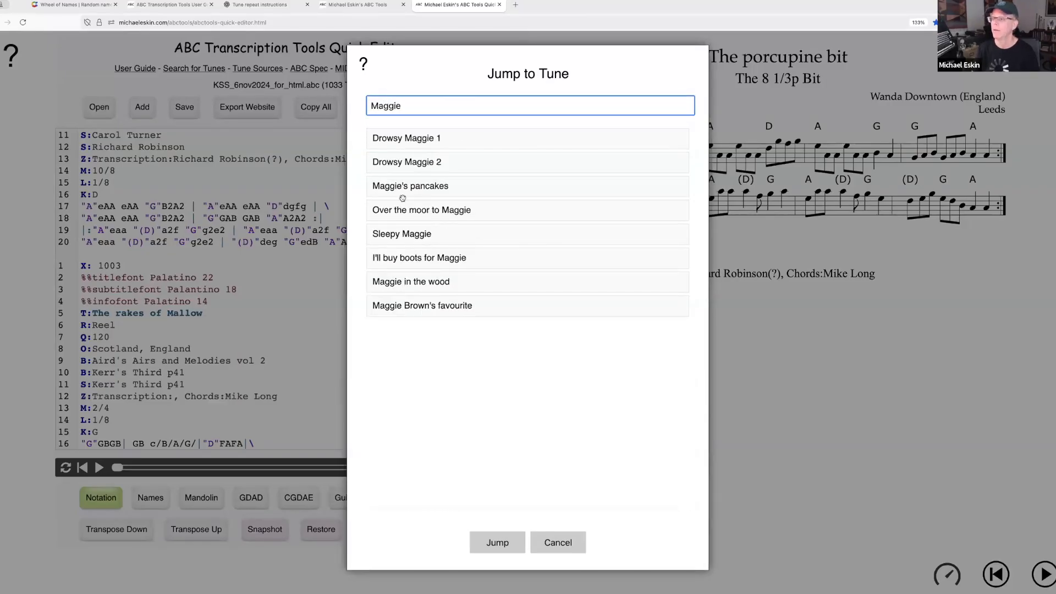
click(406, 210)
click(500, 542)
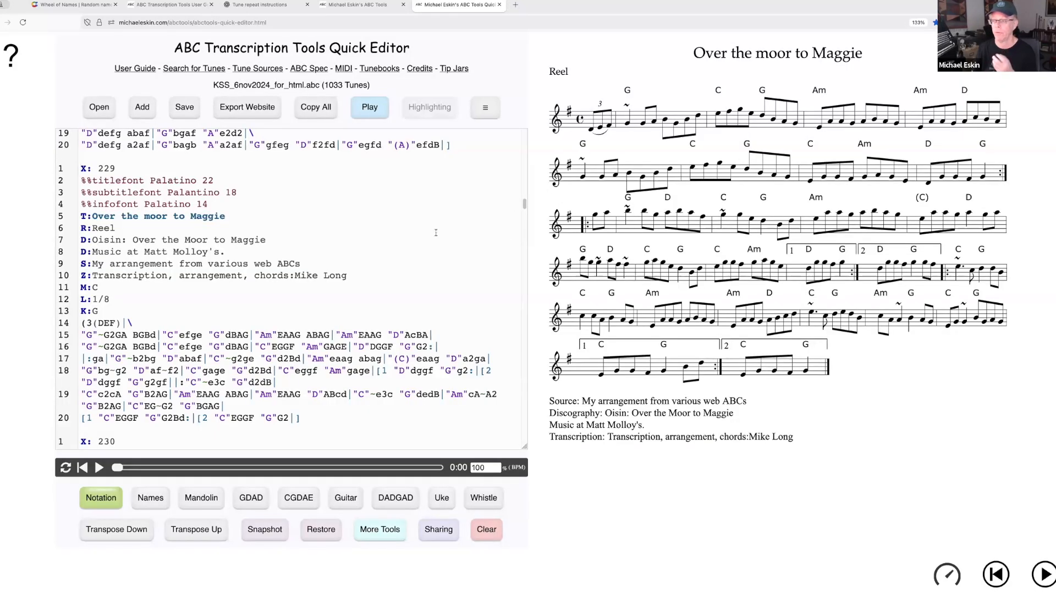
Step: Switch to the full ABC Transcription Tools editor and erase all of its ABC
click(360, 5)
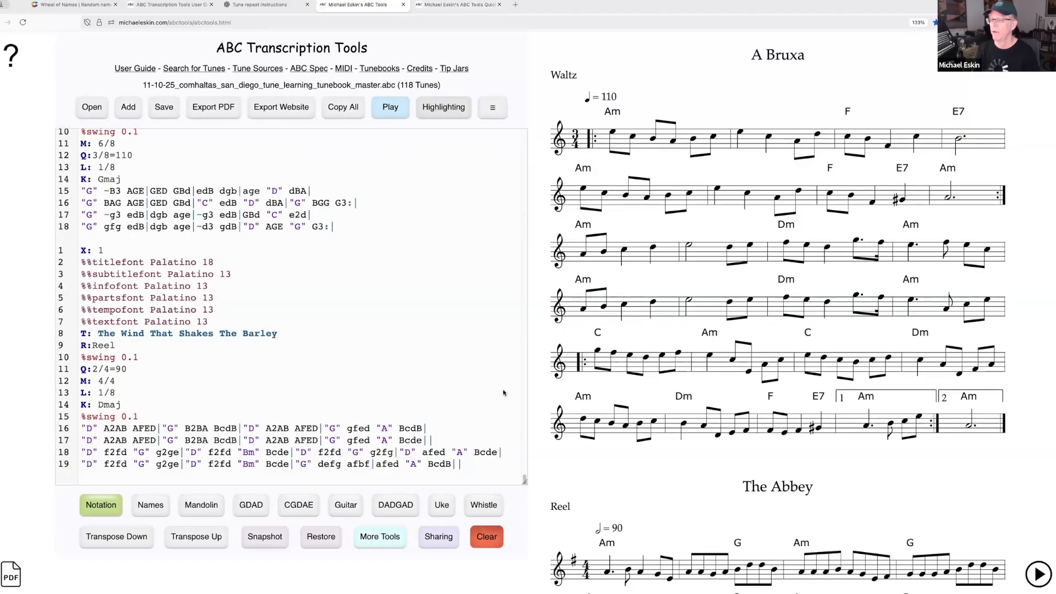
click(486, 536)
click(492, 212)
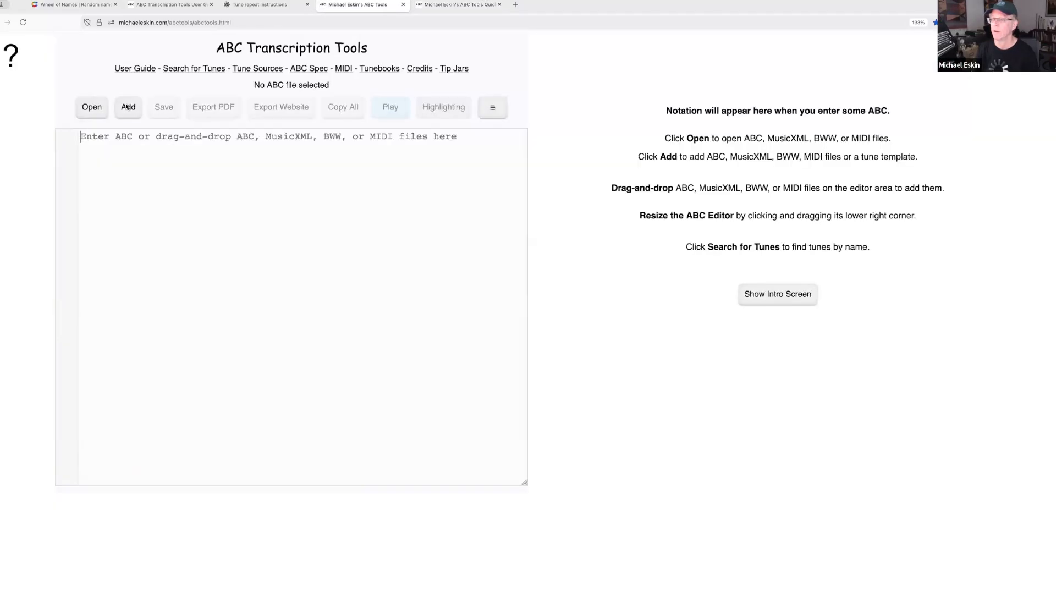
Step: Open KSS_6nov2024_for_html.abc from the Tunebooks folder in the full editor and look through its rendered notation
click(97, 109)
scroll(398, 316, down, 12)
scroll(344, 256, up, 3)
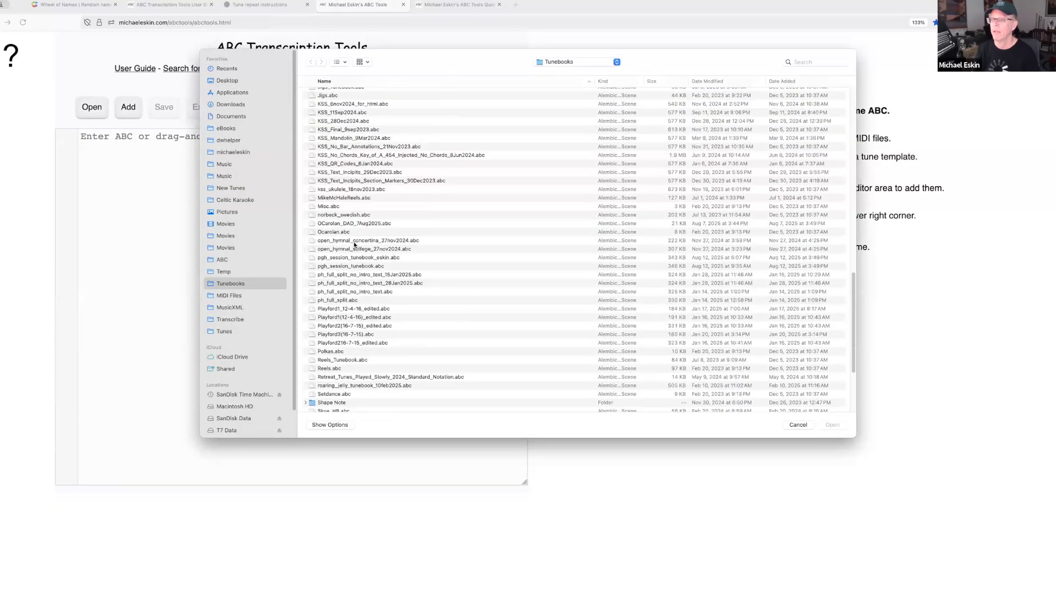
scroll(347, 176, up, 1)
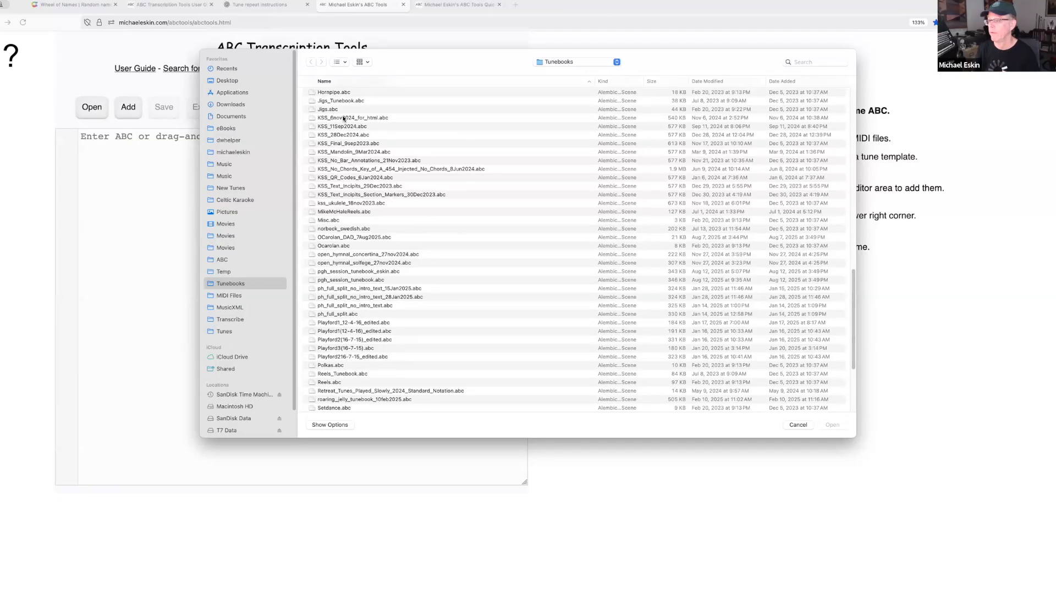
click(344, 118)
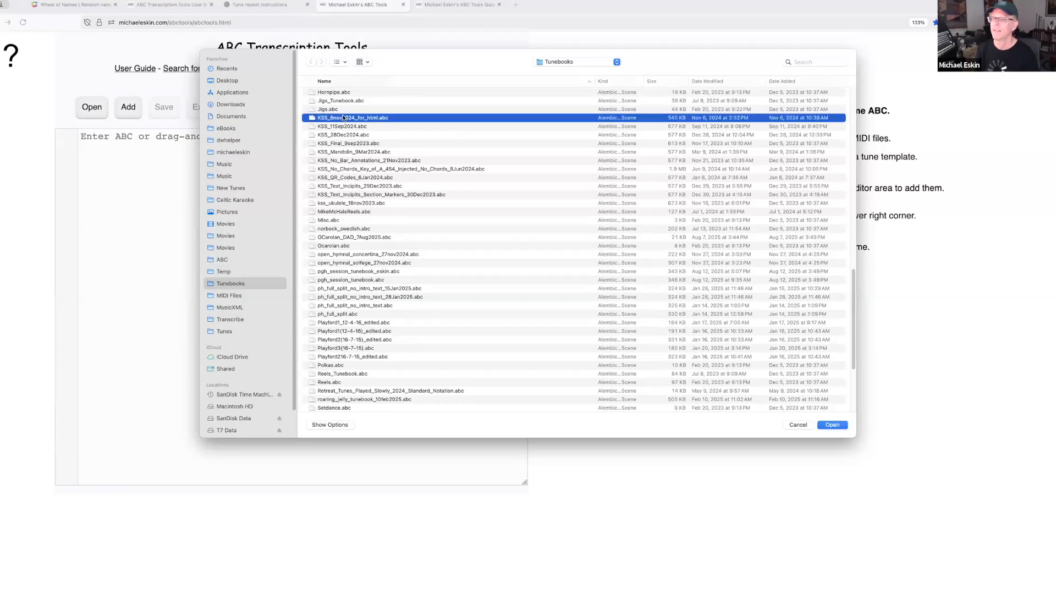
key(Return)
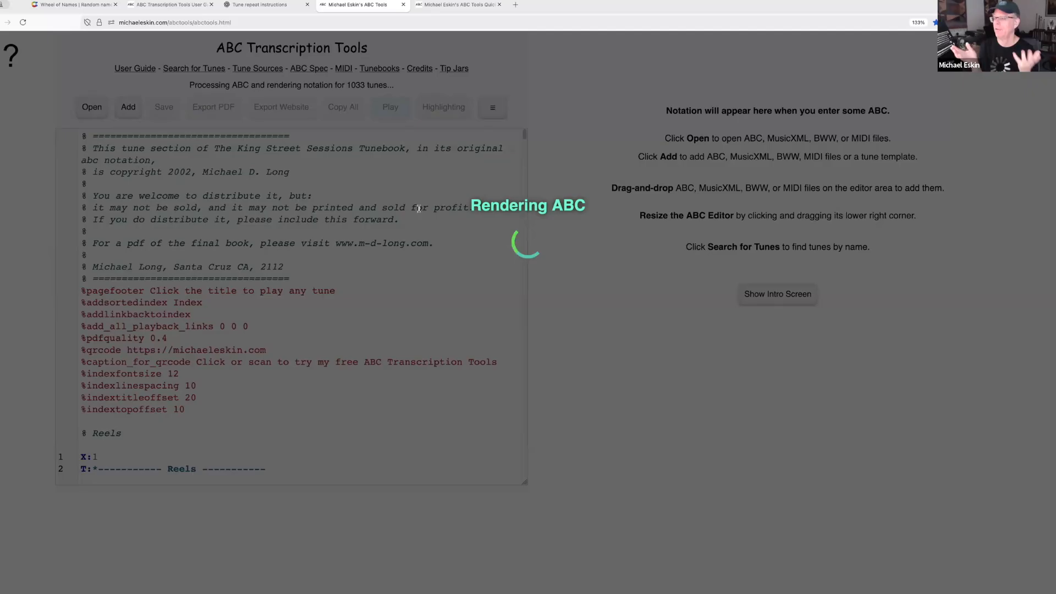
scroll(902, 335, up, 10)
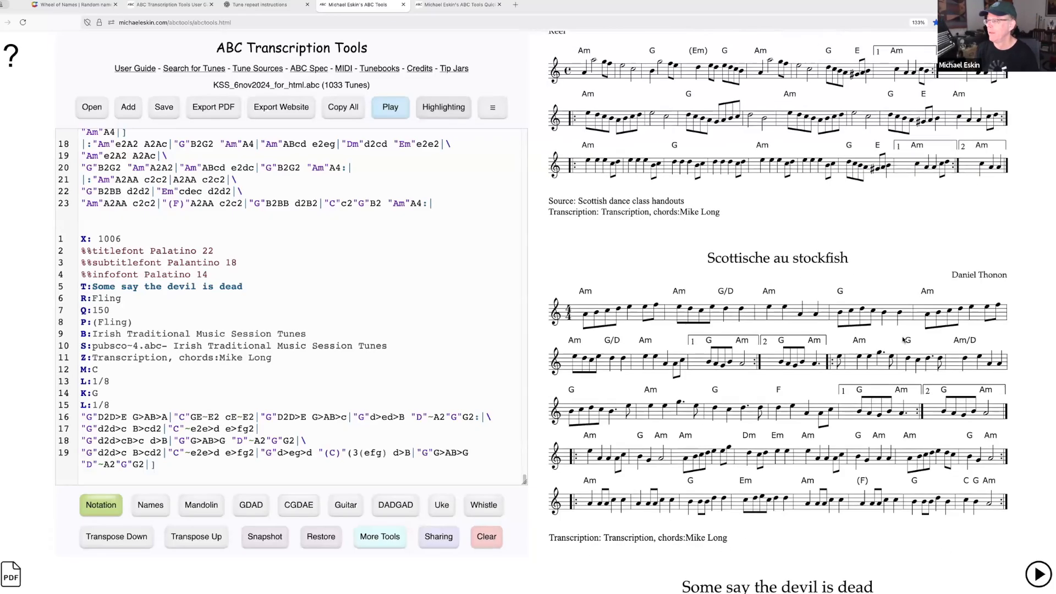
scroll(902, 335, up, 10)
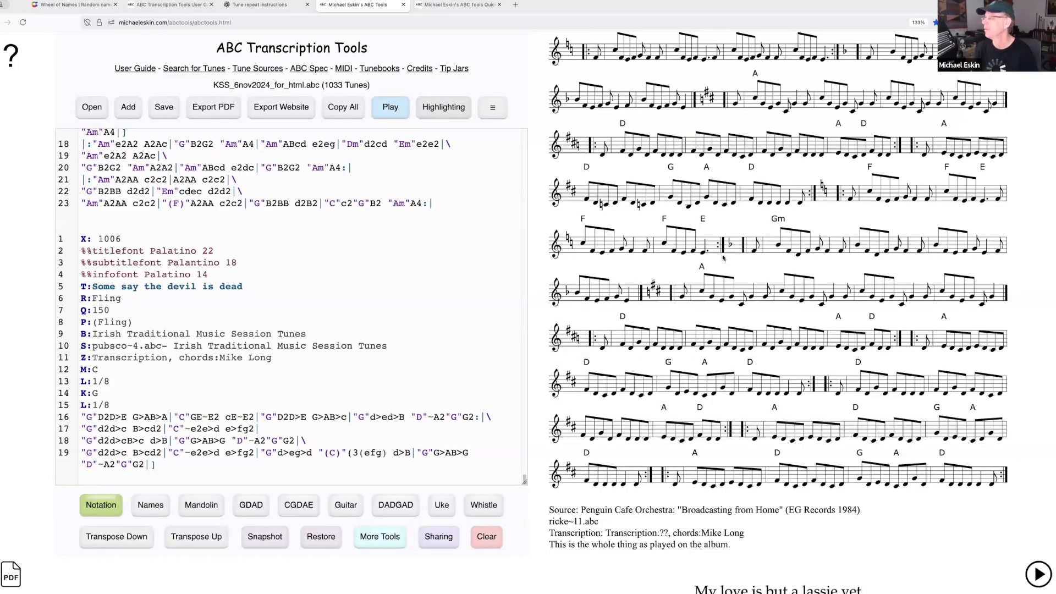
scroll(720, 256, up, 7)
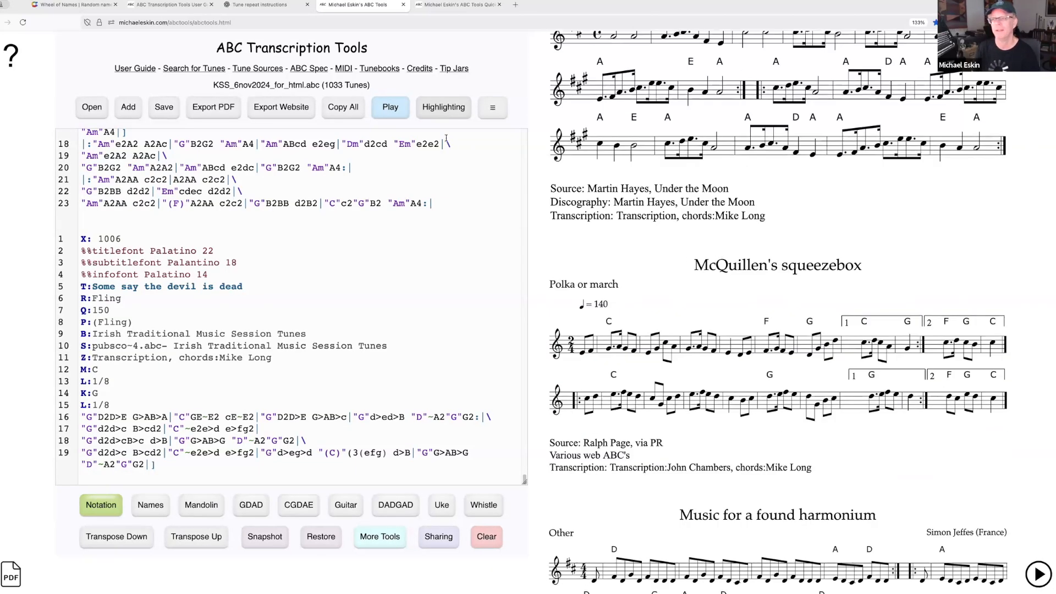
click(490, 110)
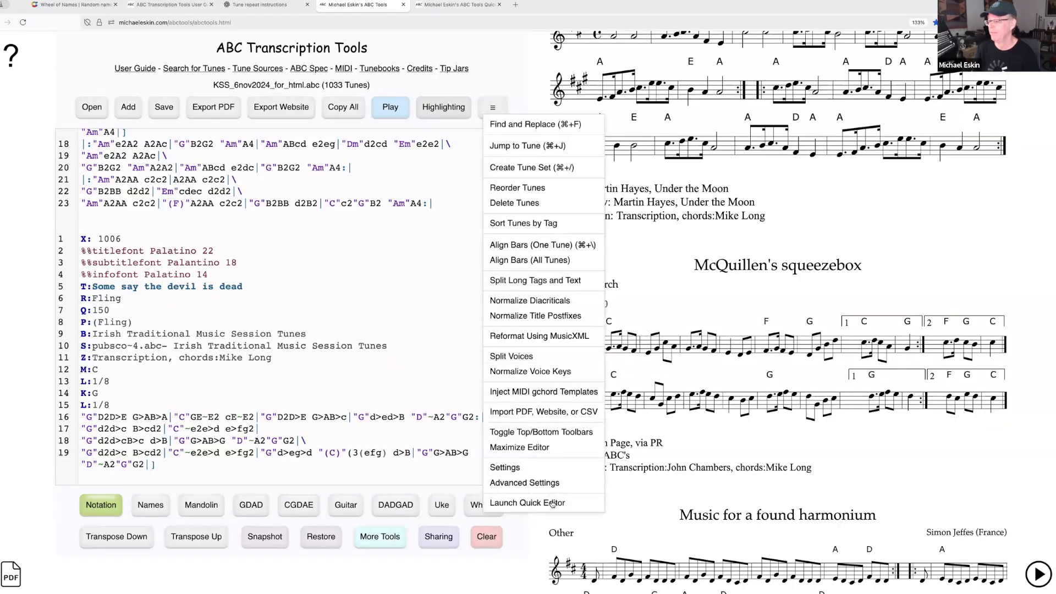
click(527, 502)
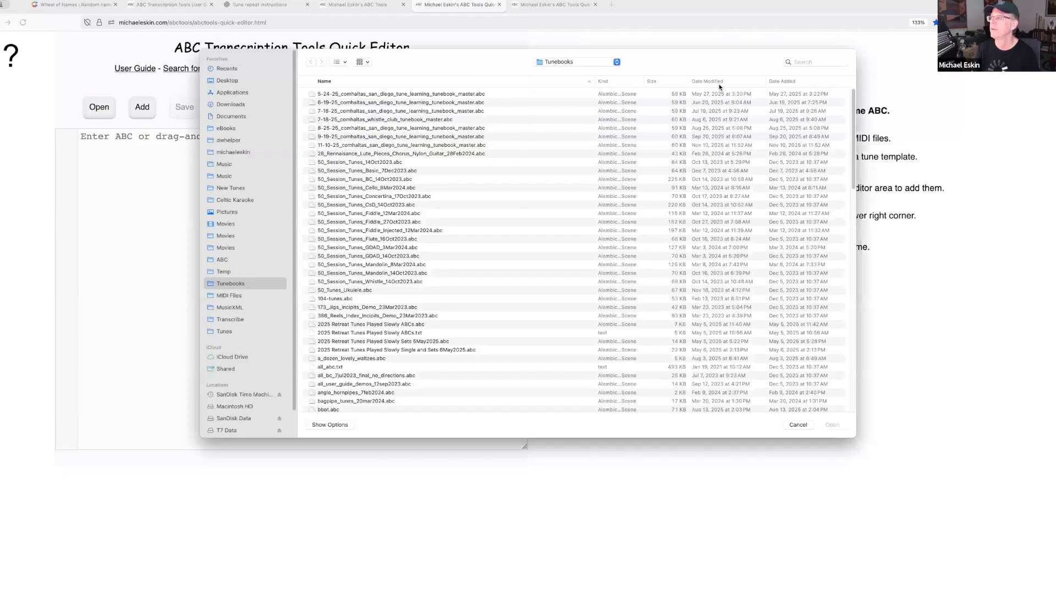
click(654, 83)
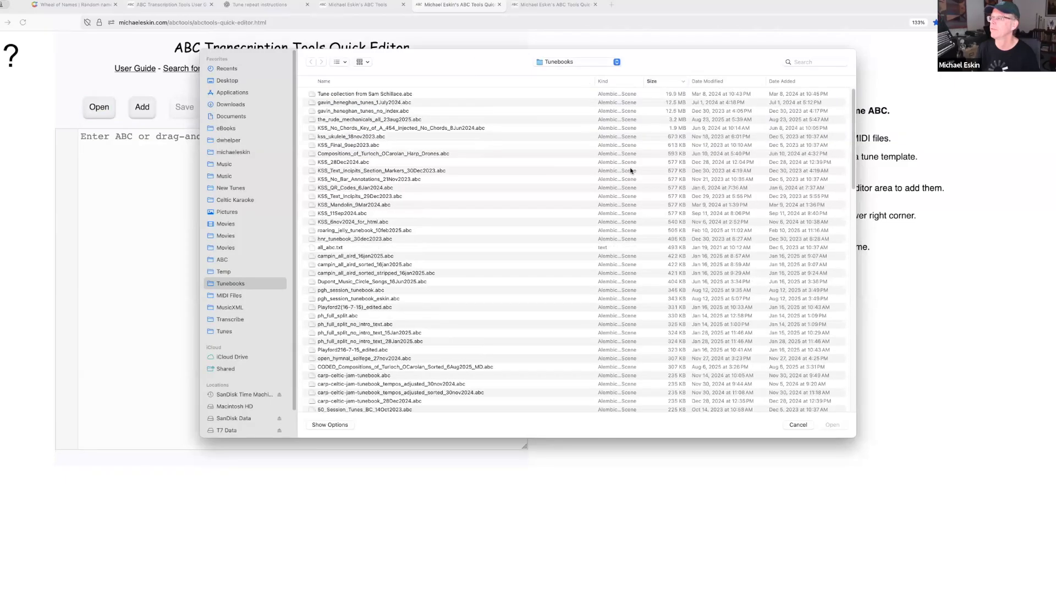
double_click(374, 103)
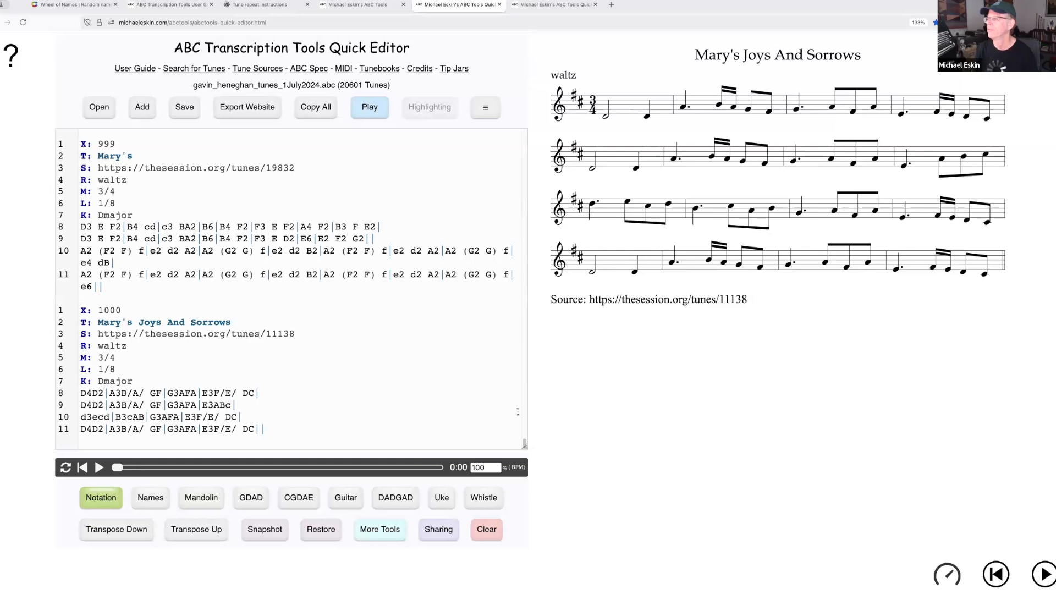
click(248, 292)
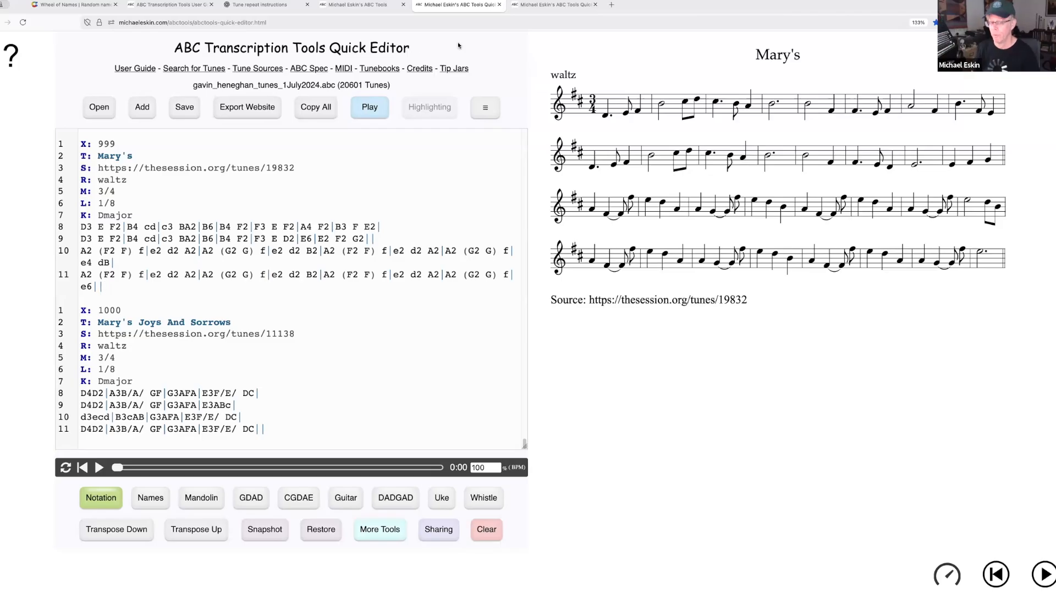
Step: Close the extra Quick Editor tab and show the full editor's Launch Quick Editor option before returning to the remaining Quick Editor
click(499, 5)
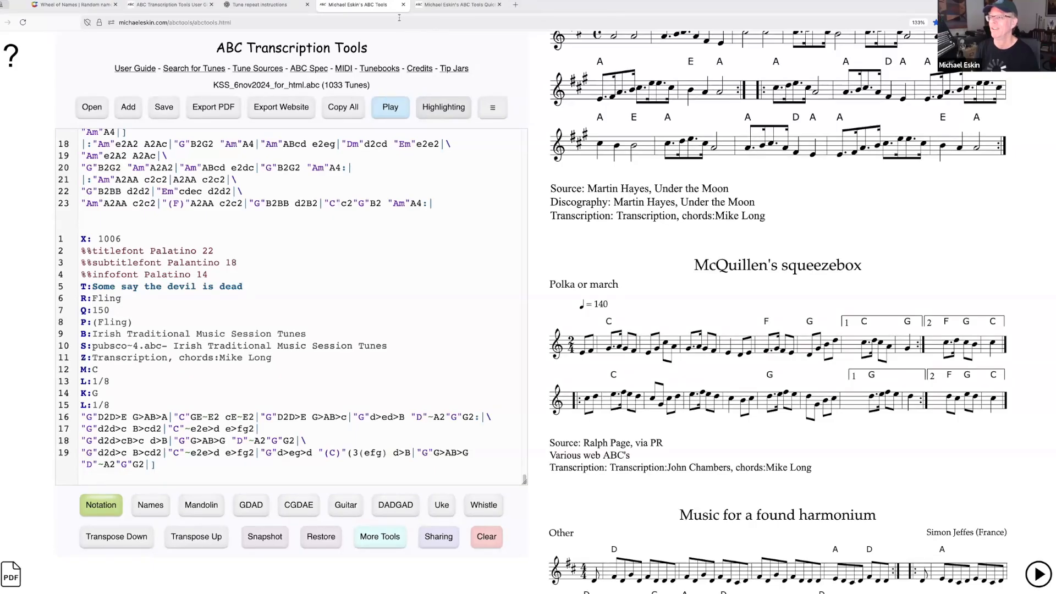
click(456, 5)
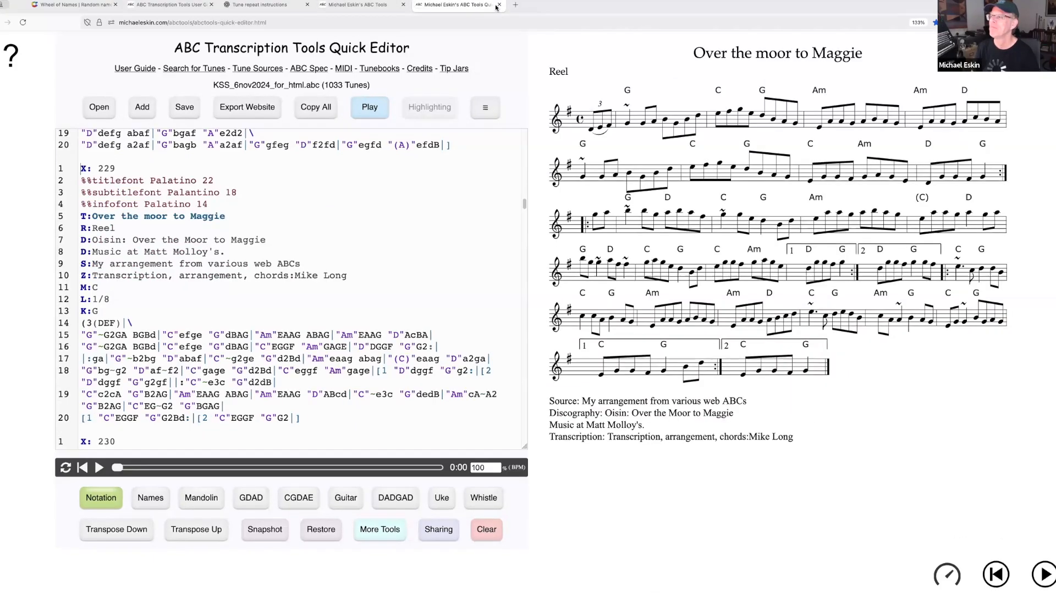
click(372, 7)
click(492, 107)
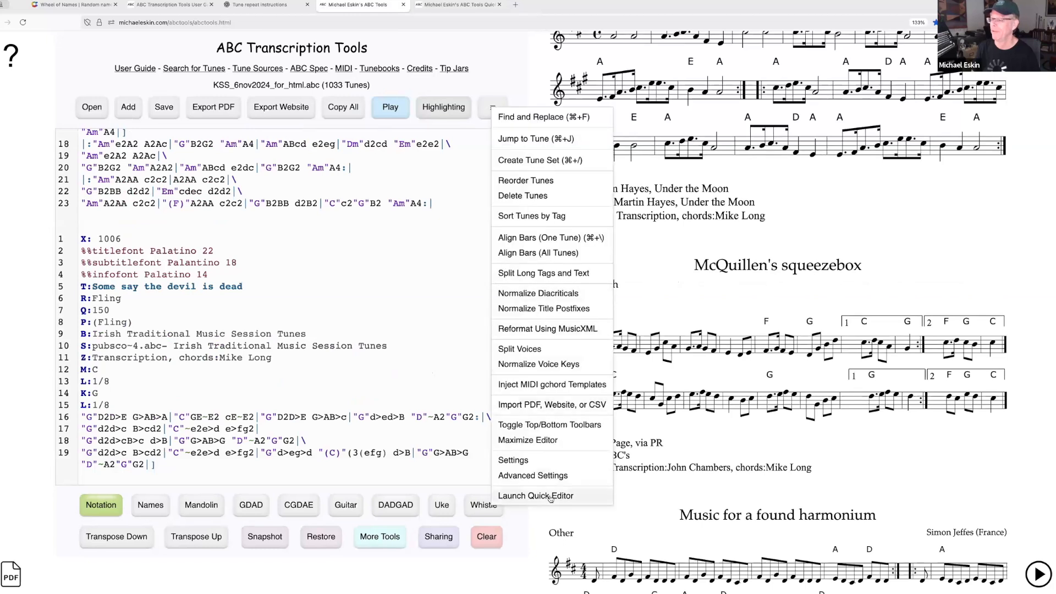
click(550, 496)
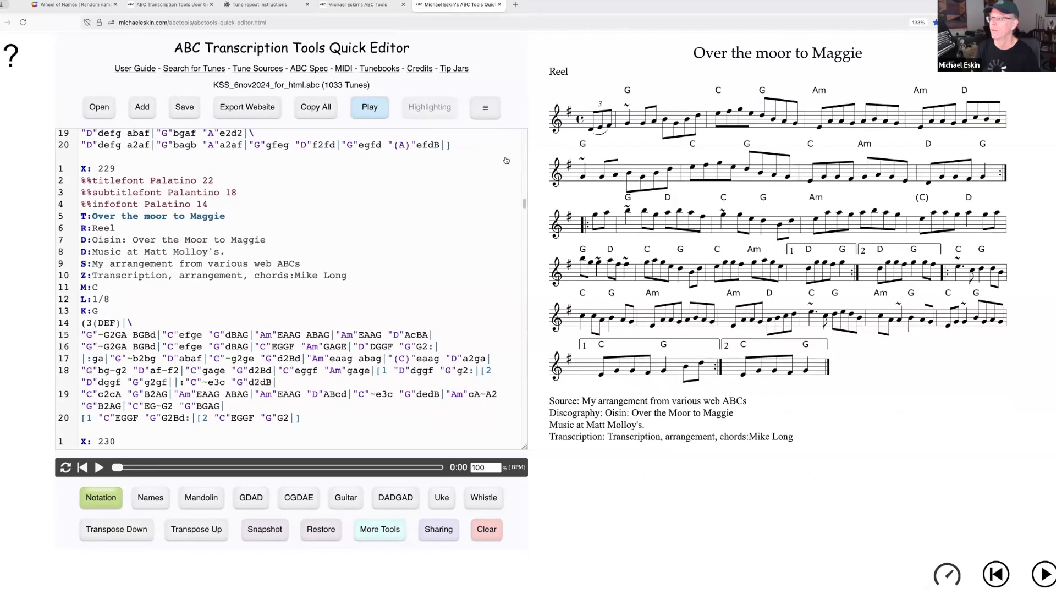
Step: Launch a new standard editor from the Quick Editor, and launch another Quick Editor from that standard editor
click(485, 107)
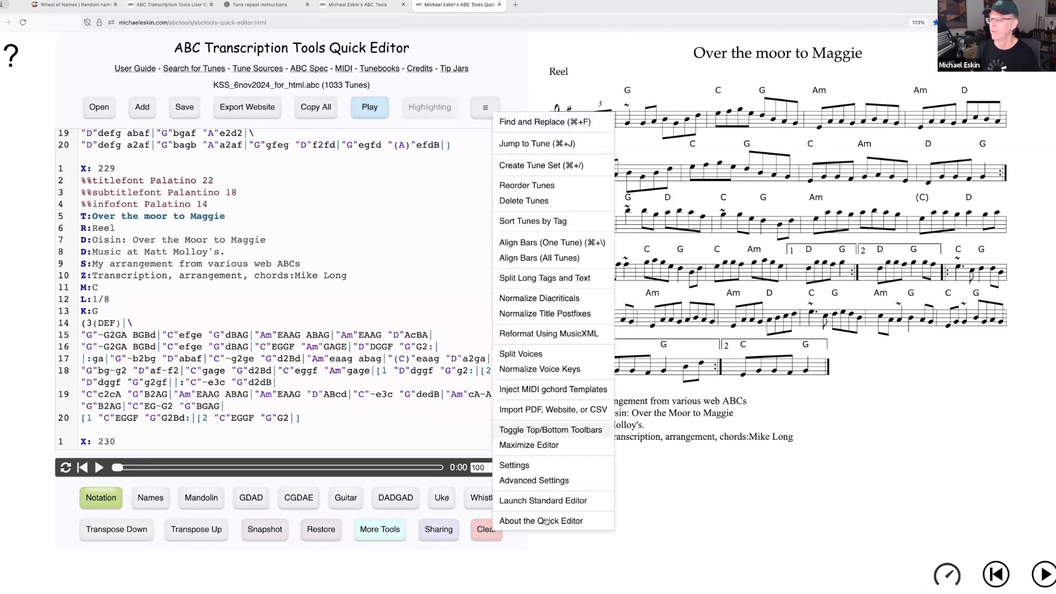
click(571, 501)
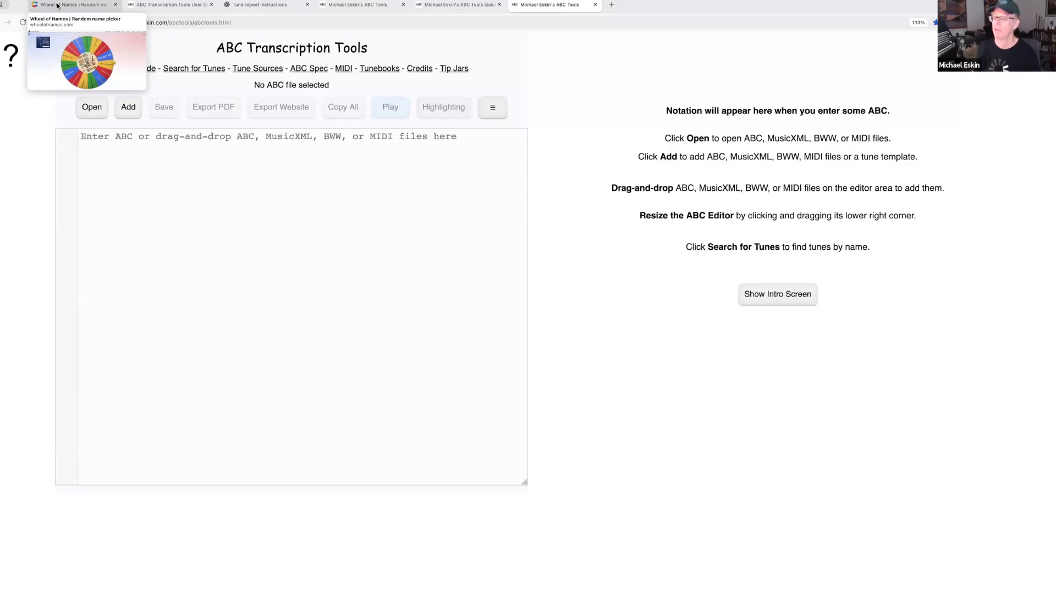
click(495, 110)
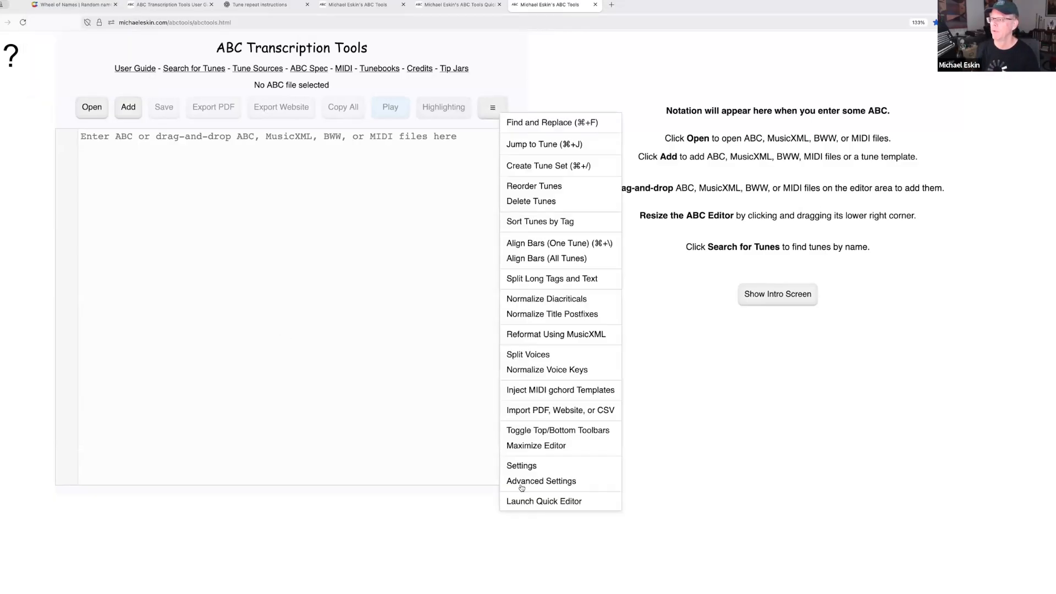
click(532, 502)
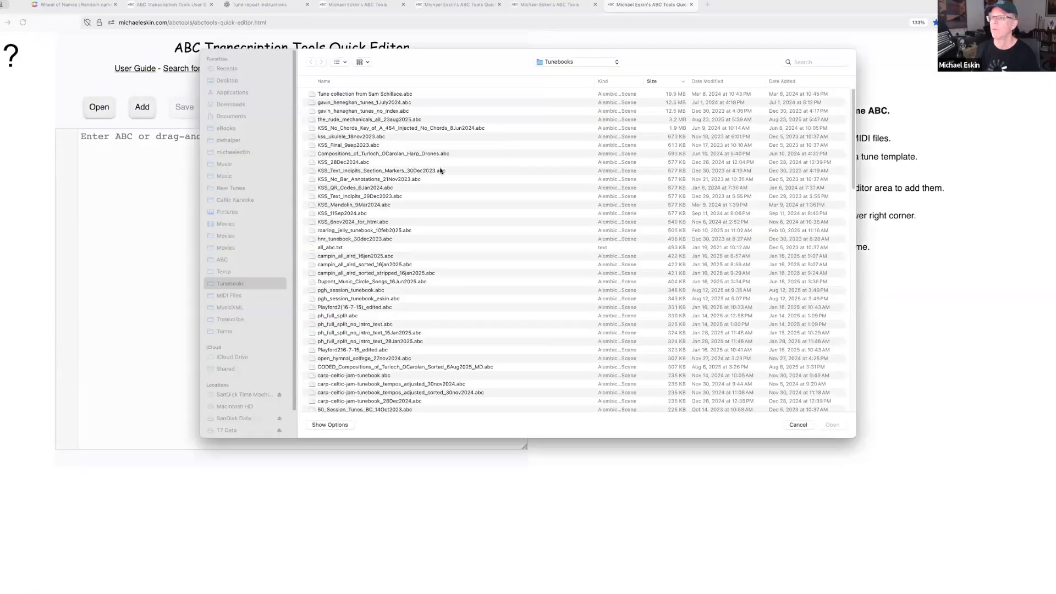
Step: Sort the files by date modified and open hidden_ireland_sean_ryan.abc, 11-10-25_comhaltas_san_diego_tune_learning_tunebook_master.abc and French-Canadian.abc together
click(690, 82)
click(357, 95)
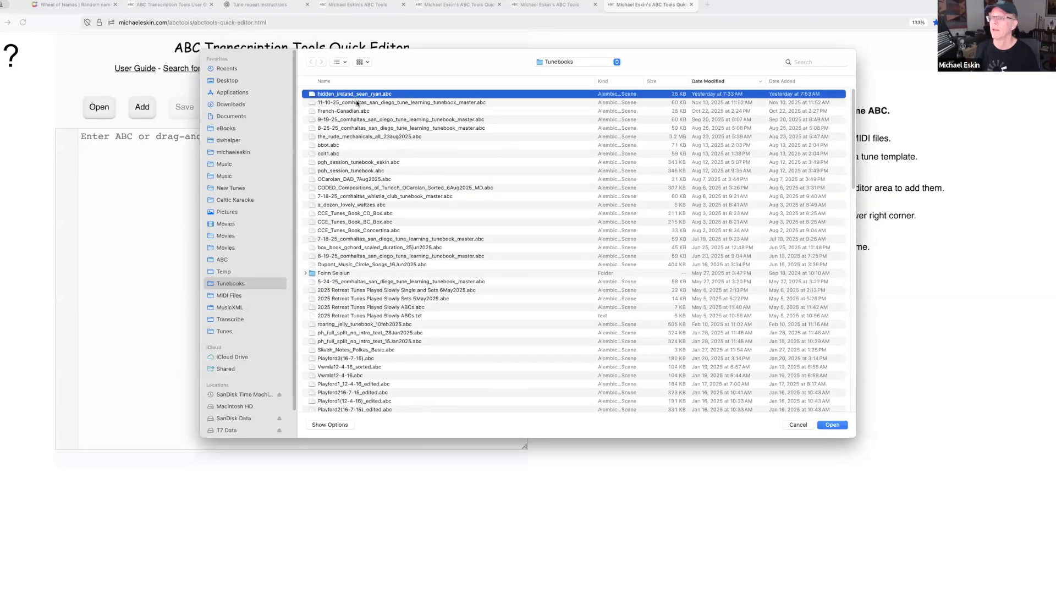
shift+click(357, 110)
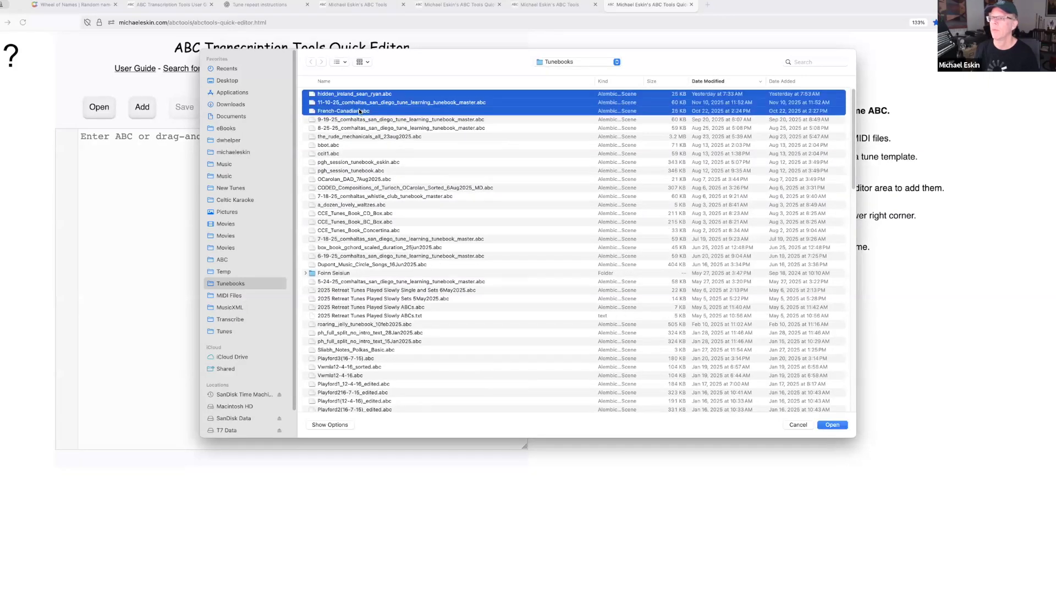
click(833, 425)
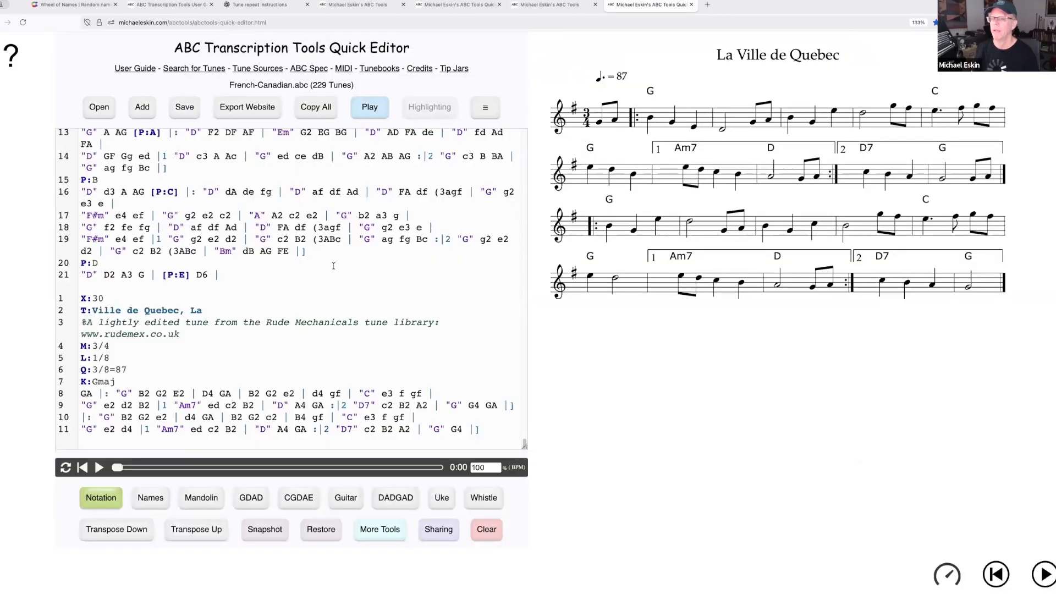
Step: Review the combined tunebook's tunes in the Create Tune Set dialog and close it without creating a set
scroll(330, 253, up, 10)
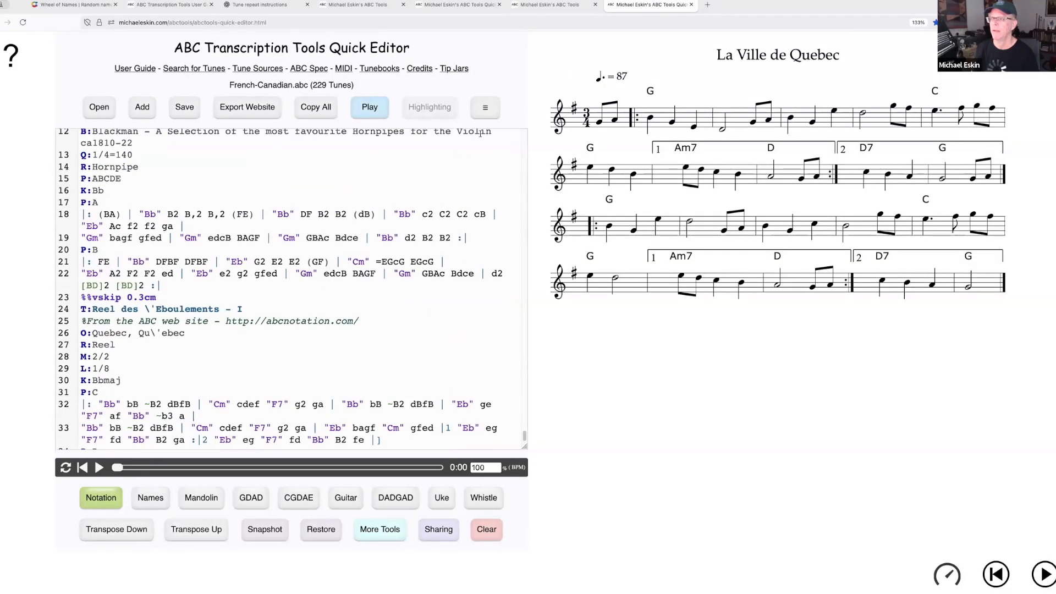
click(485, 108)
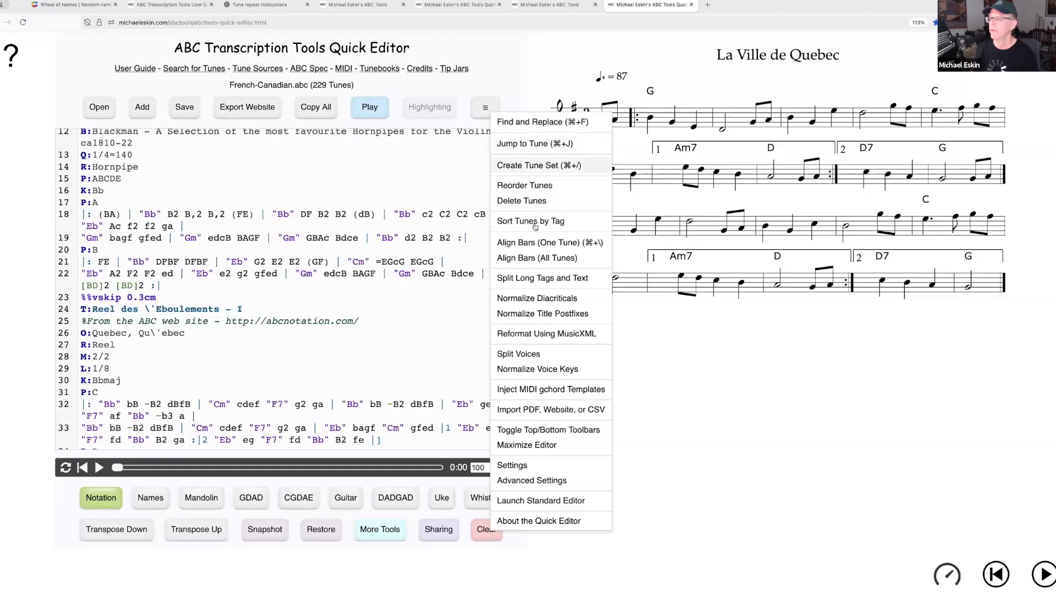
click(530, 166)
scroll(578, 247, down, 20)
scroll(619, 274, down, 15)
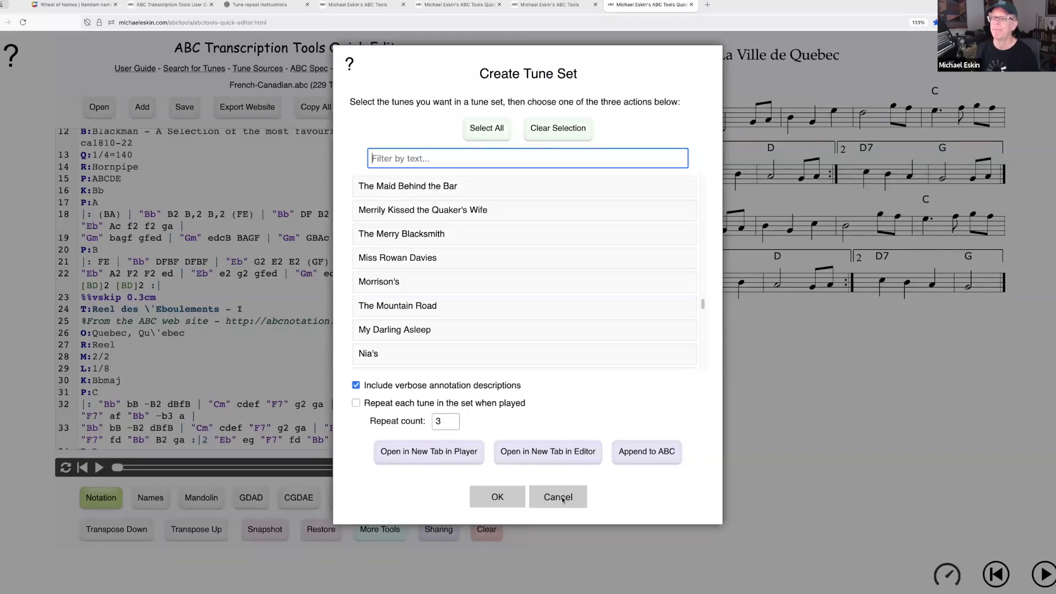
click(558, 496)
Step: Switch to Wheel of Names, spin the wheel, and remove the winning entry Transpose to key
click(69, 5)
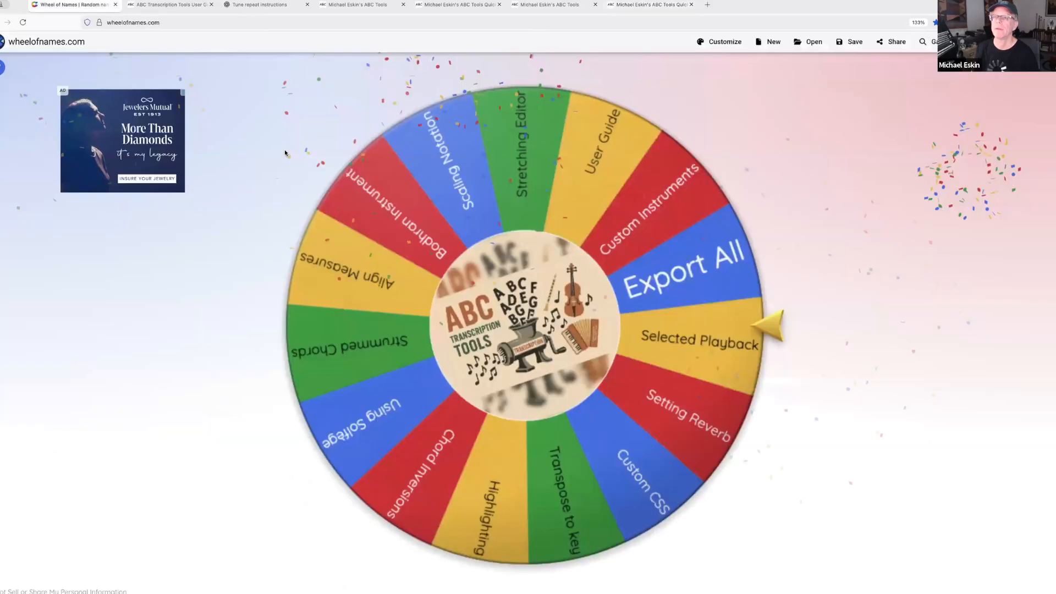
click(530, 320)
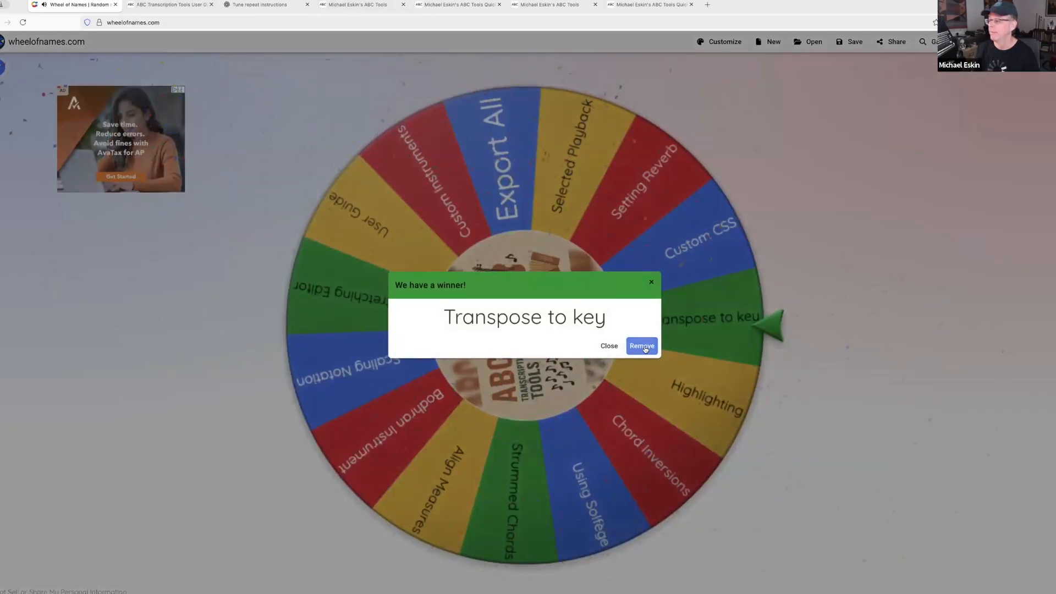
click(643, 346)
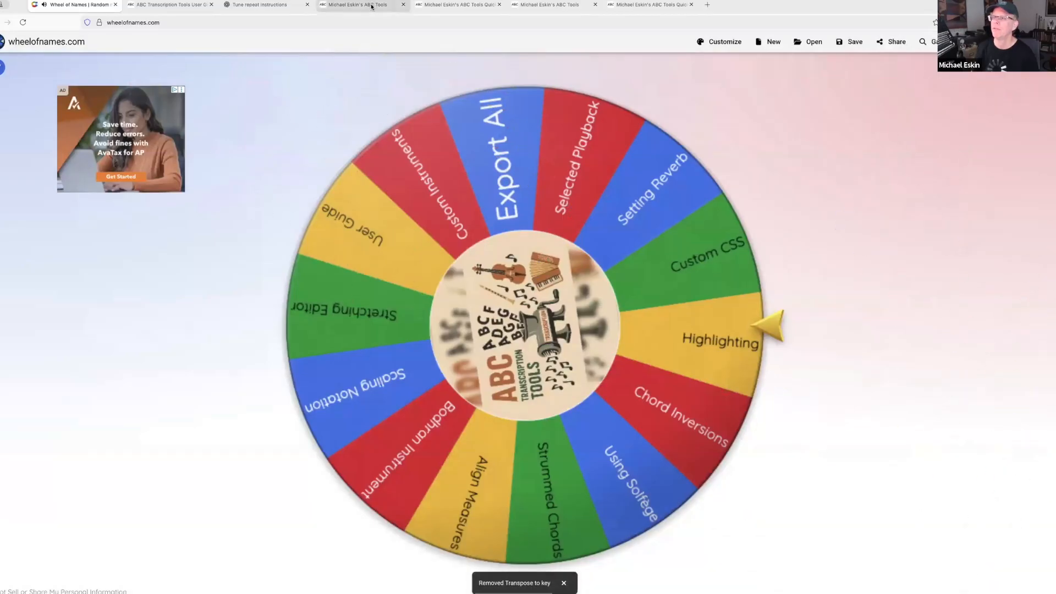
Step: Return to the full ABC Transcription Tools editor and erase all of its ABC, leaving it empty without adding any tunes
click(371, 7)
click(486, 536)
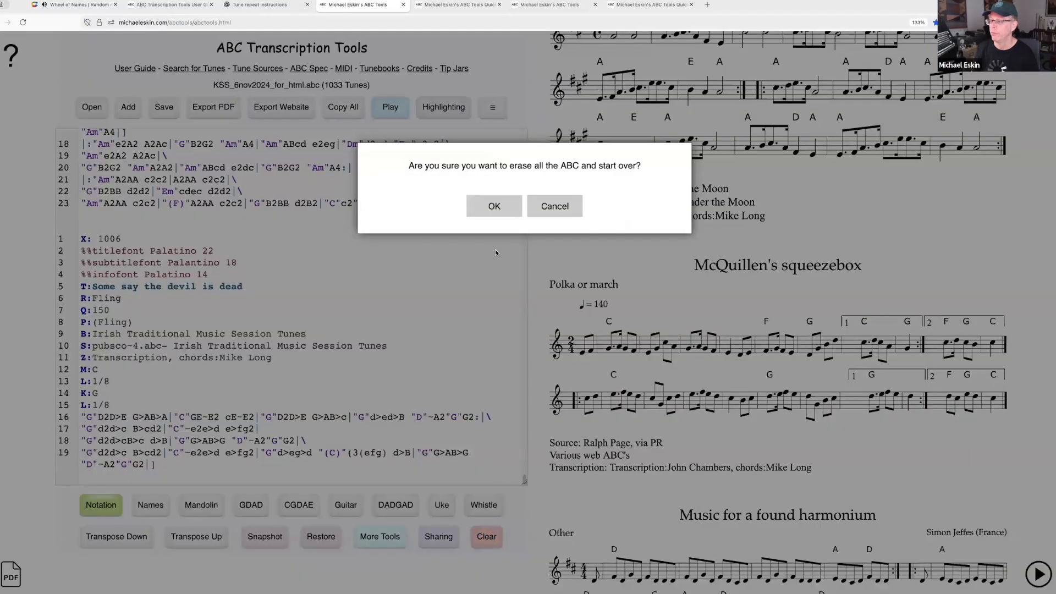
click(493, 207)
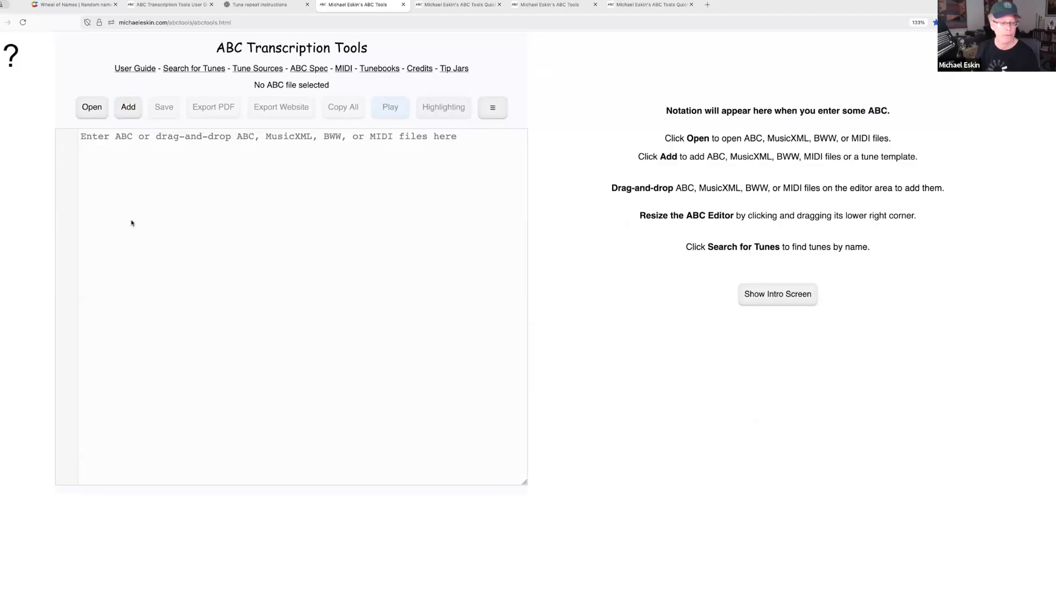
click(129, 108)
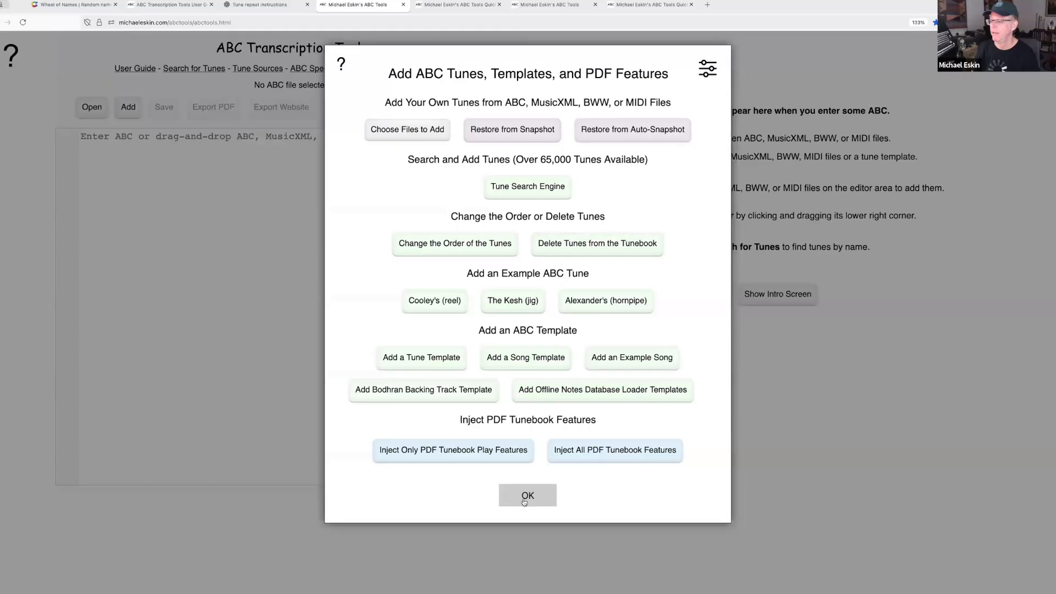
click(136, 169)
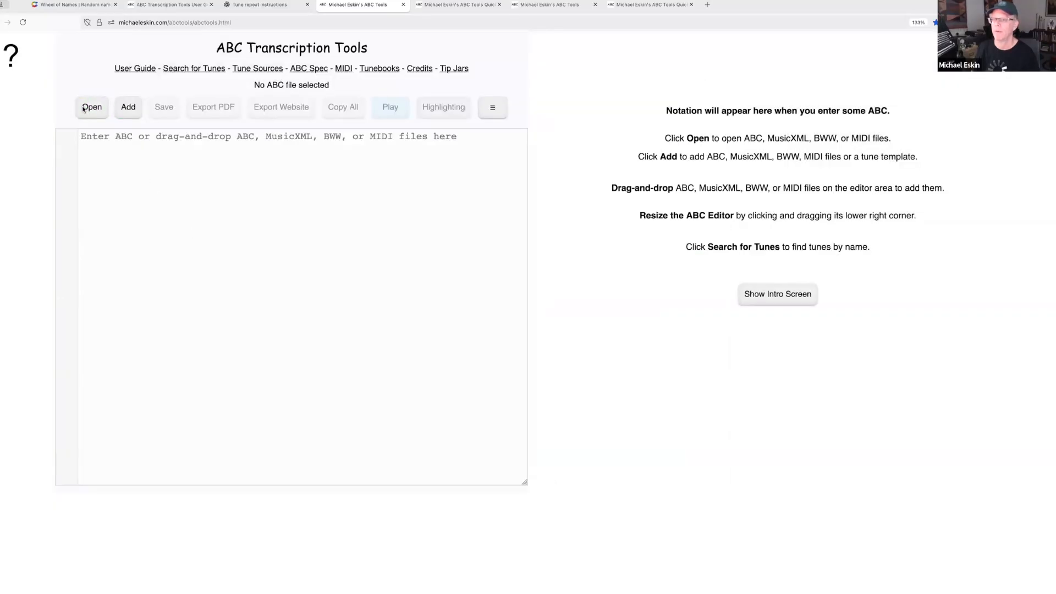
Step: Open the tunebook 11-10-25_comhaltas_san_diego_tune_learning_tunebook_master.abc and browse the notation of its tunes
click(92, 106)
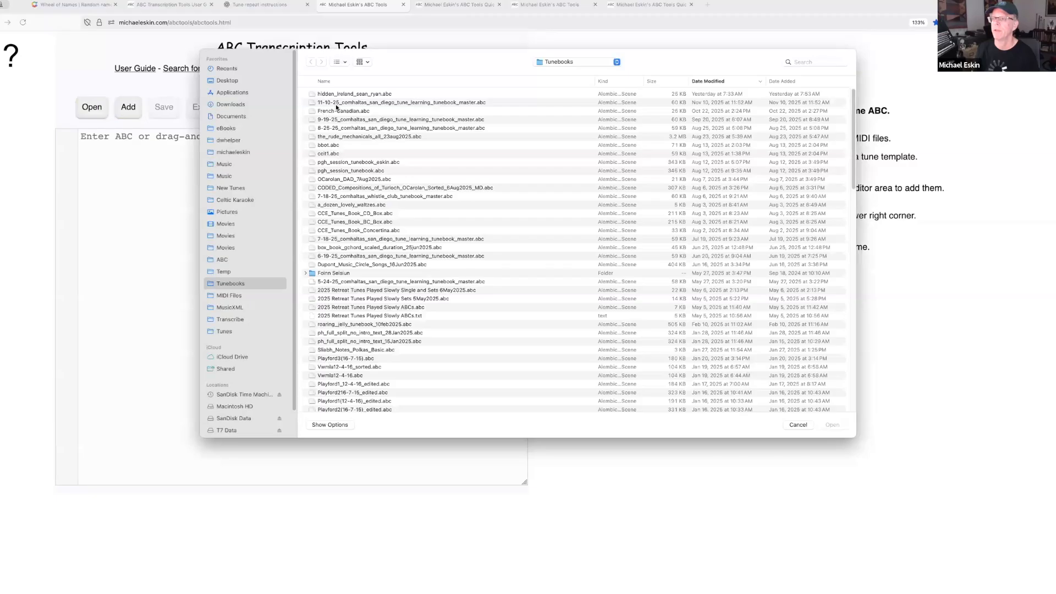
double_click(335, 105)
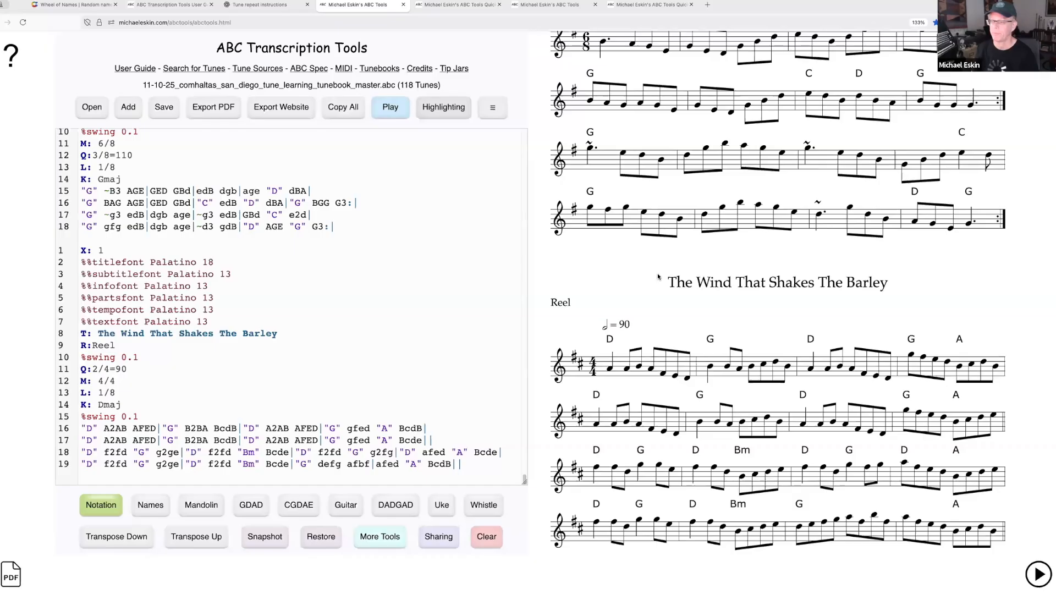
scroll(259, 308, up, 10)
scroll(664, 223, up, 5)
scroll(664, 223, up, 15)
scroll(717, 261, up, 8)
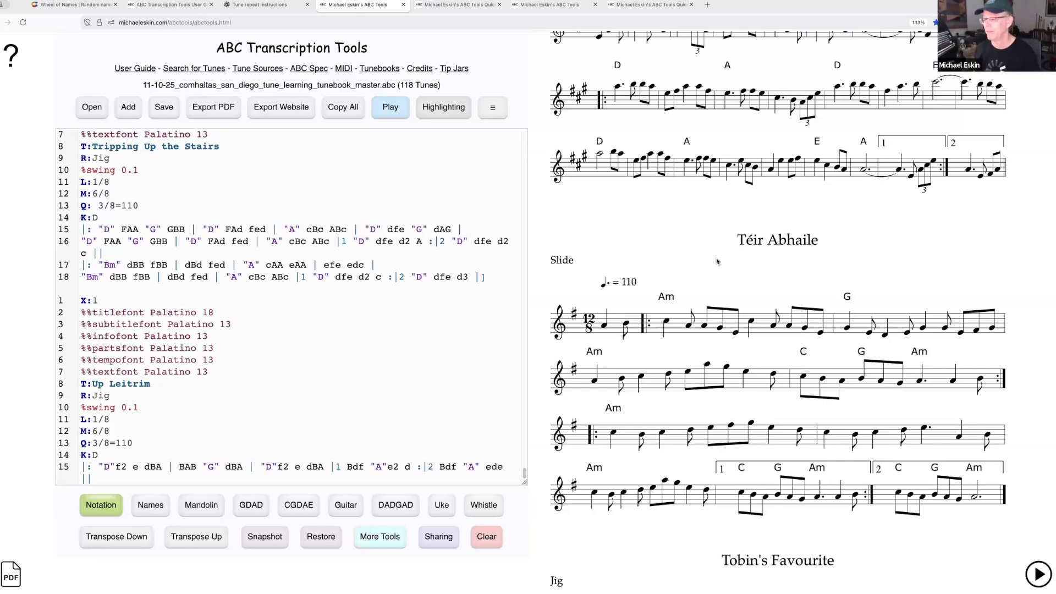
click(395, 543)
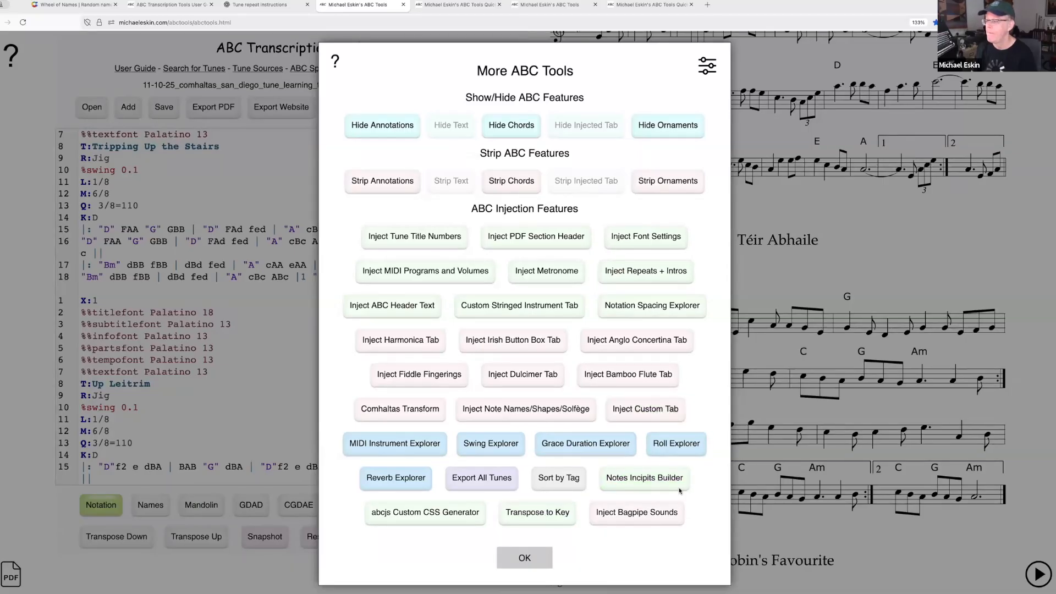
click(544, 514)
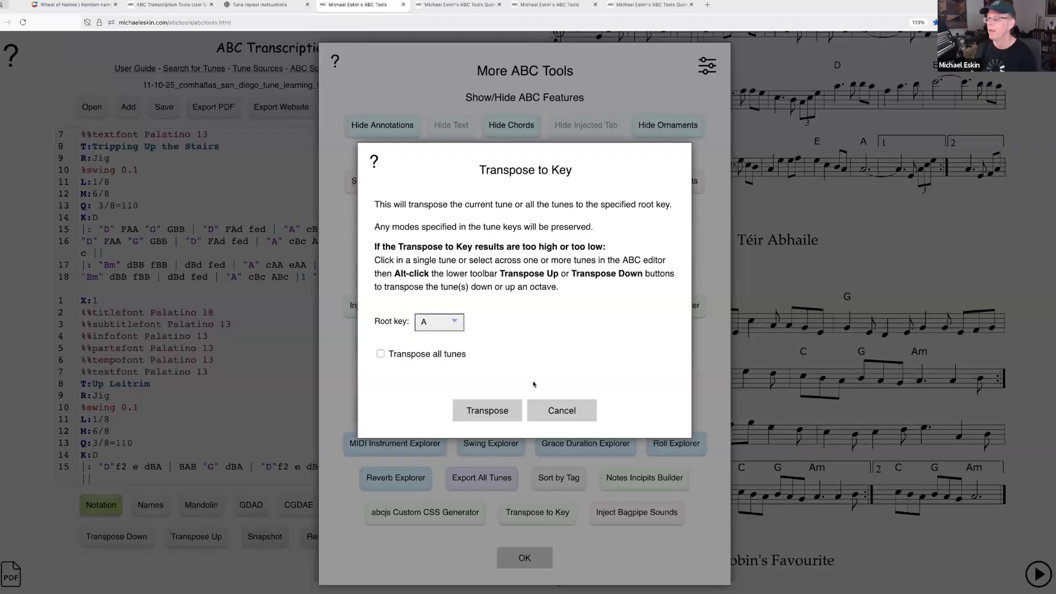
click(448, 329)
click(439, 244)
click(380, 355)
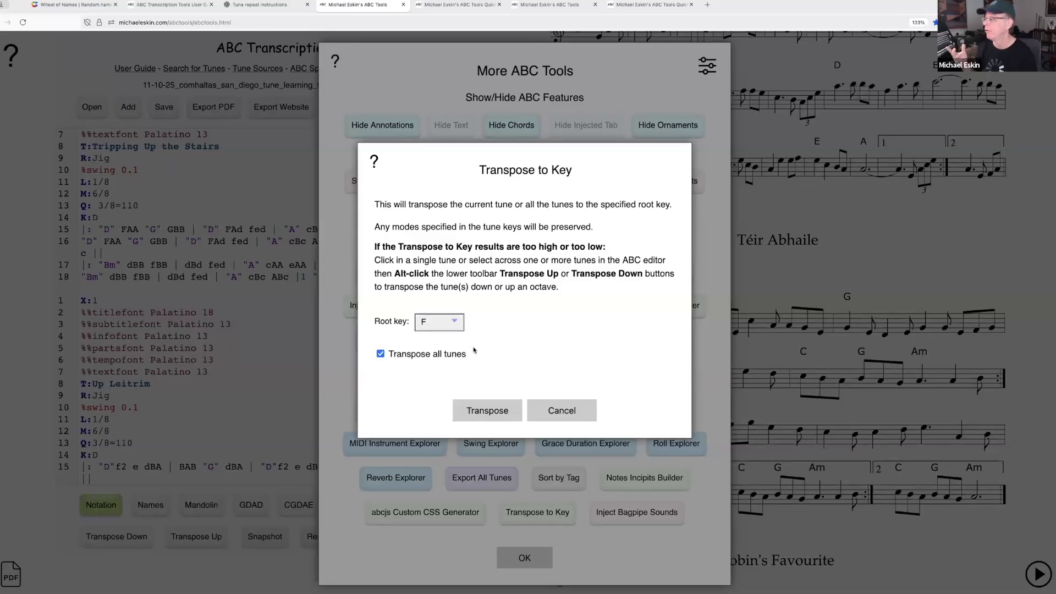
click(531, 415)
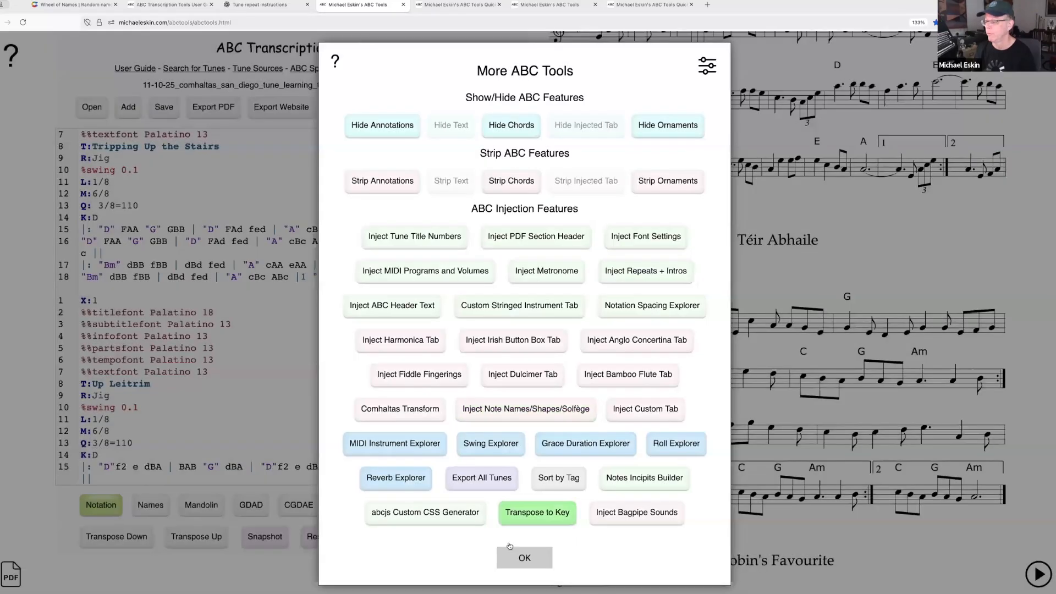
click(511, 556)
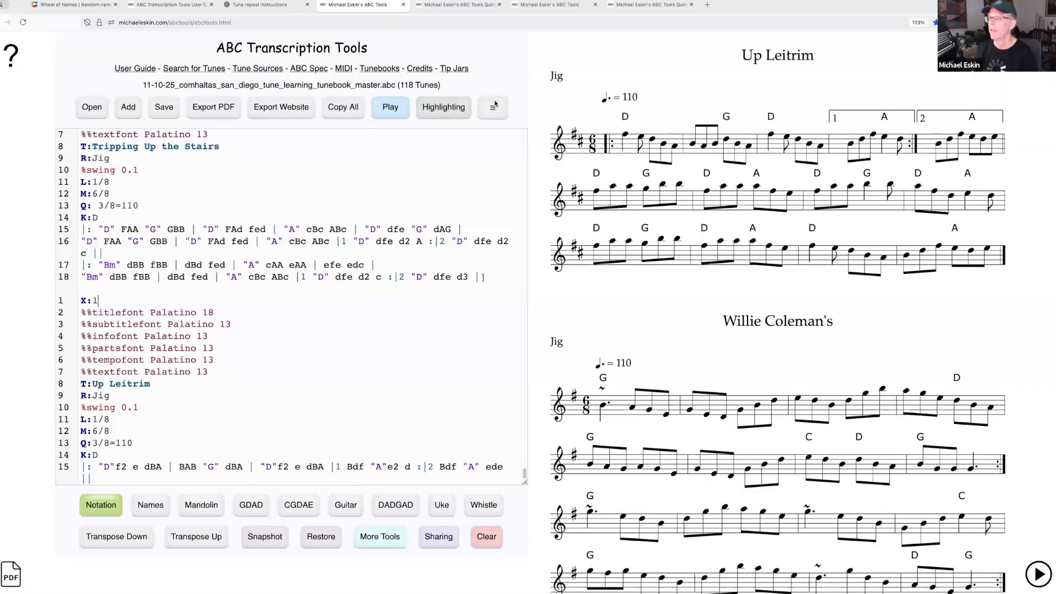
Step: Search the tunebook's tune list for "kesh" and jump to The Kesh
click(492, 107)
click(520, 134)
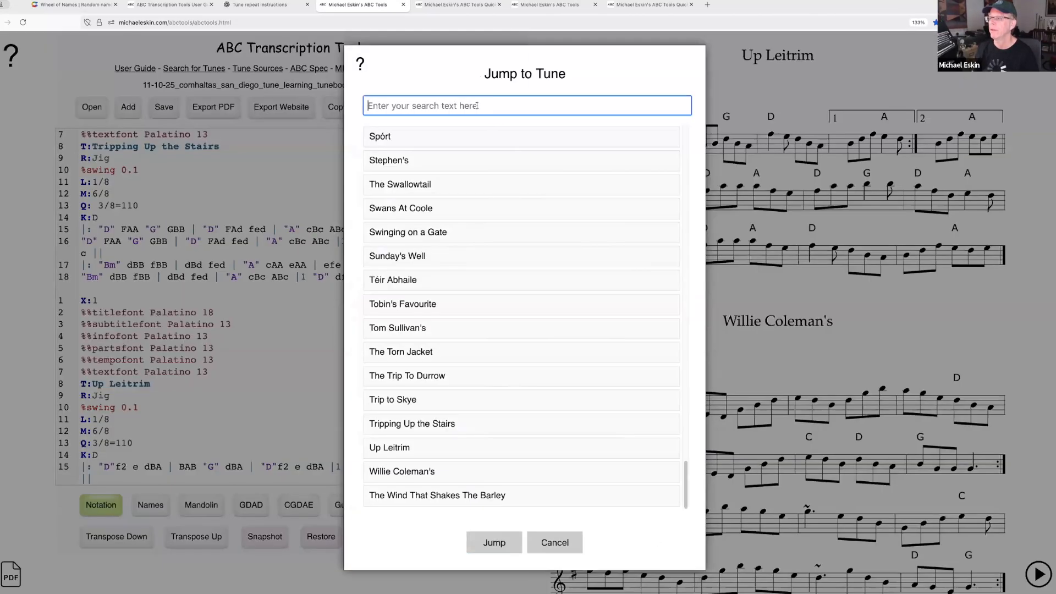
text(kesh)
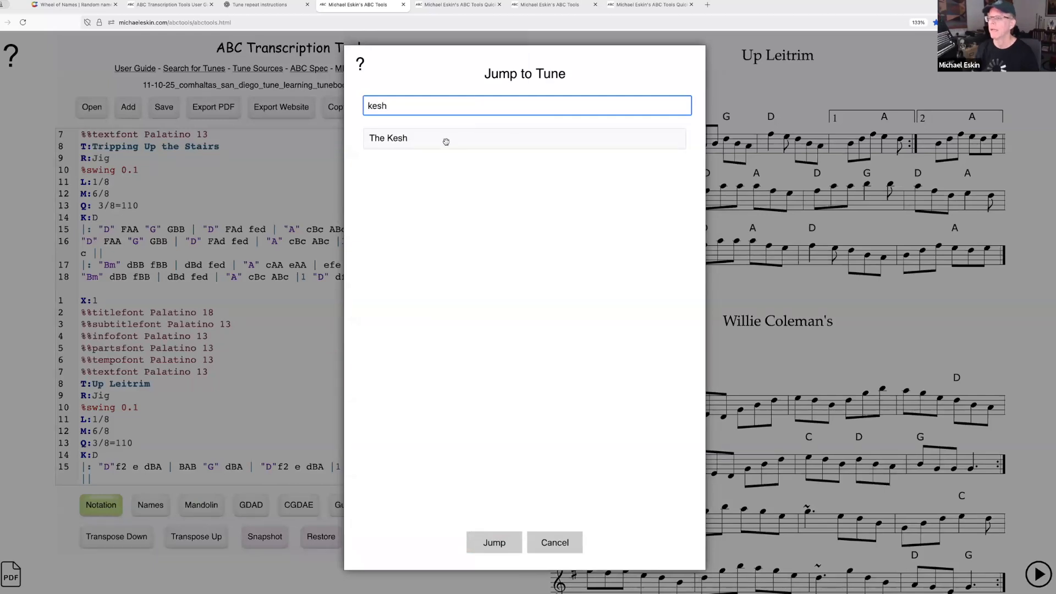
click(445, 139)
click(486, 541)
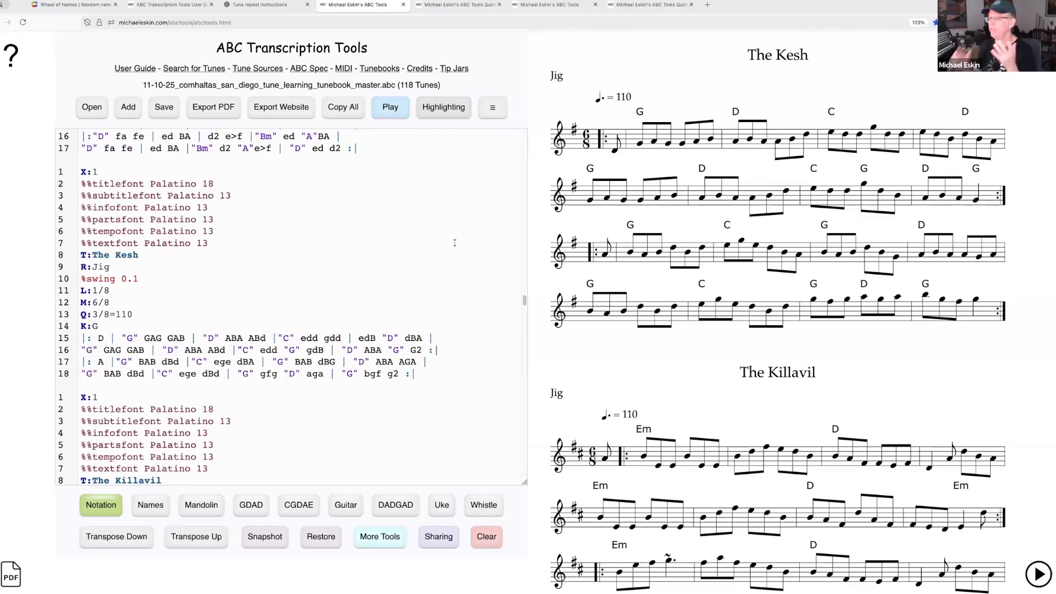
Step: Transpose only The Kesh to root key F with Transpose to Key
click(167, 421)
click(225, 340)
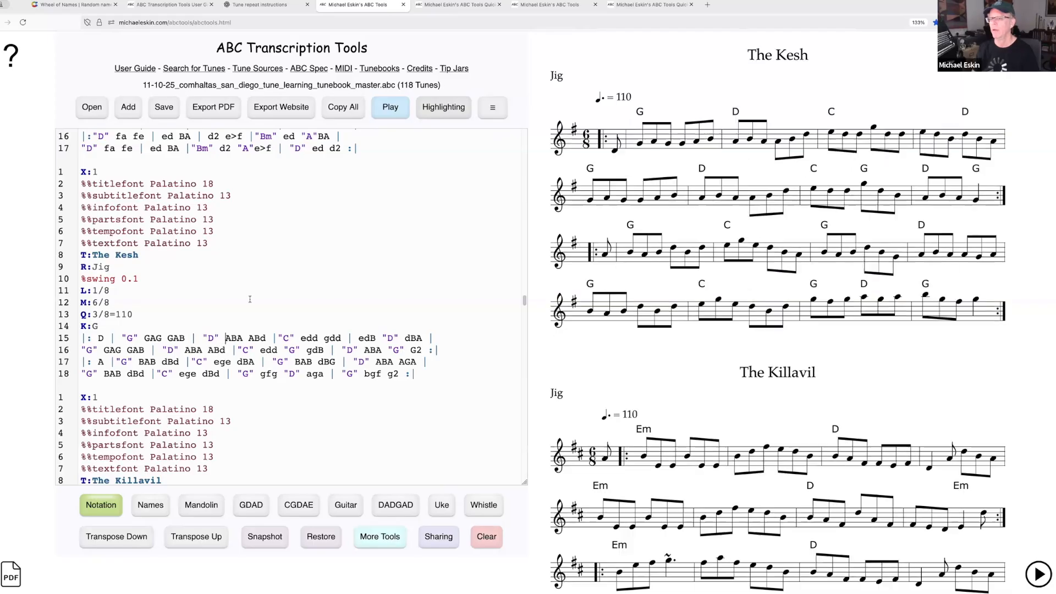
click(386, 540)
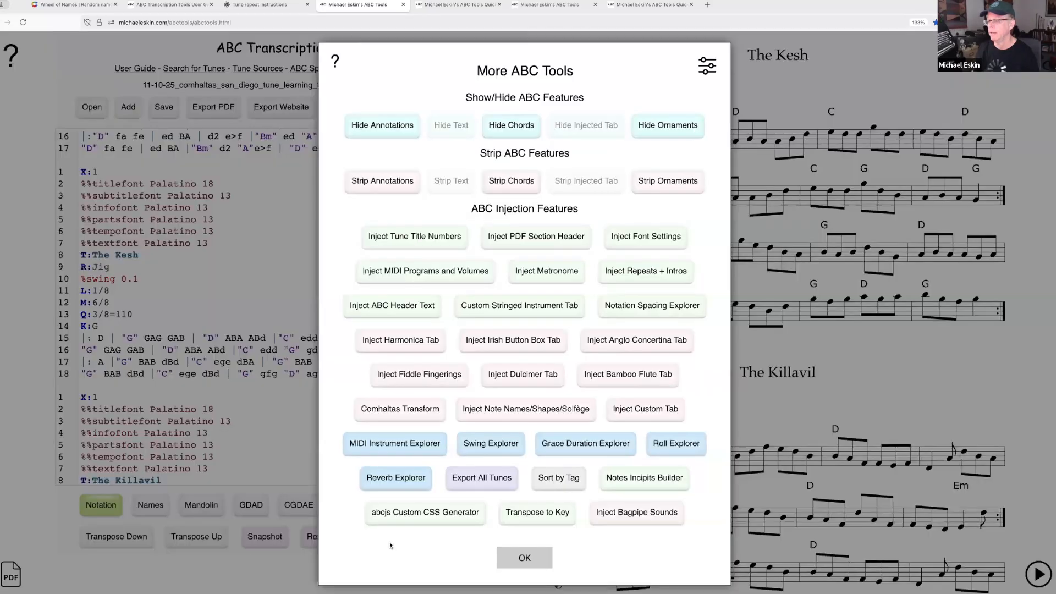
click(537, 512)
click(435, 320)
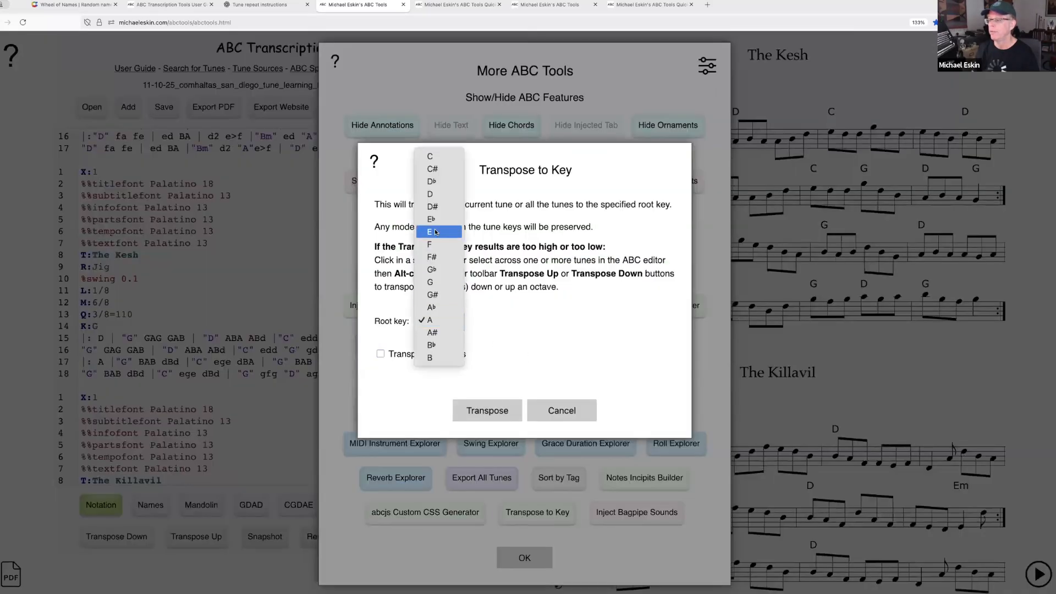
click(432, 244)
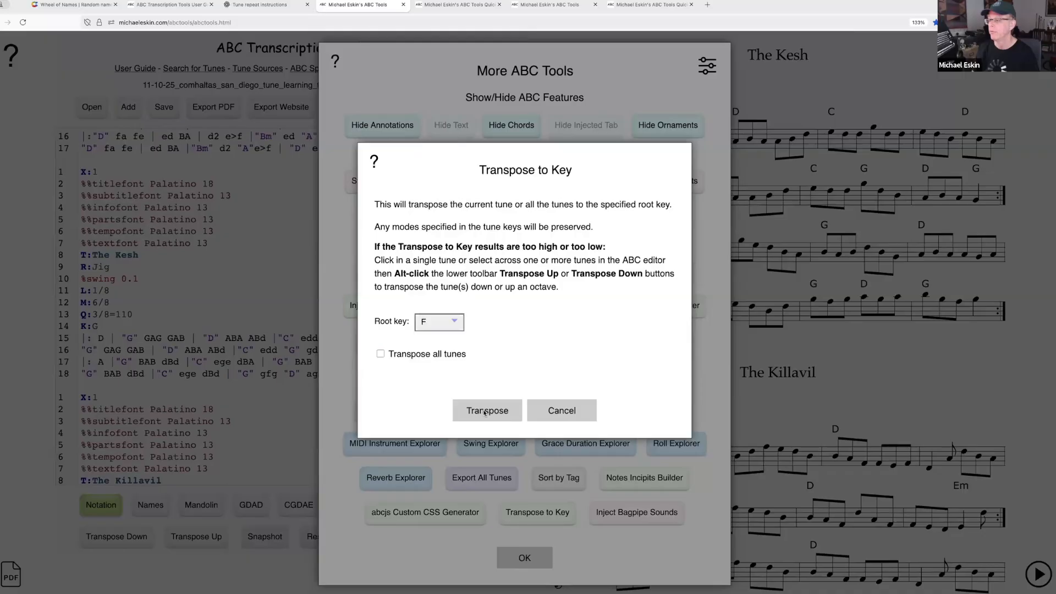
click(486, 411)
click(525, 259)
click(524, 557)
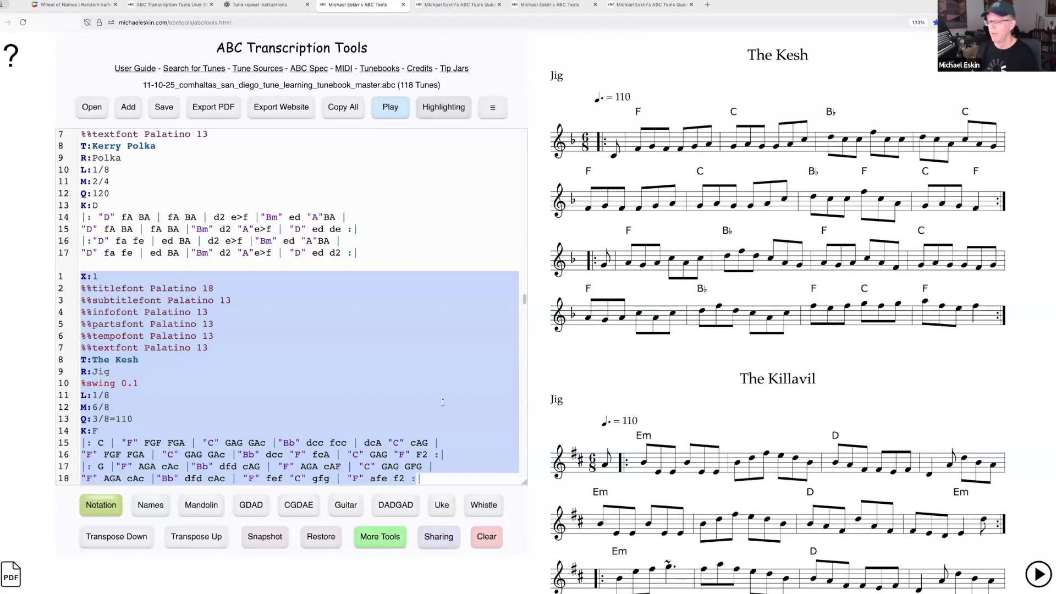
Step: Transpose all tunes in the tunebook to root key F with Transpose to Key
click(344, 240)
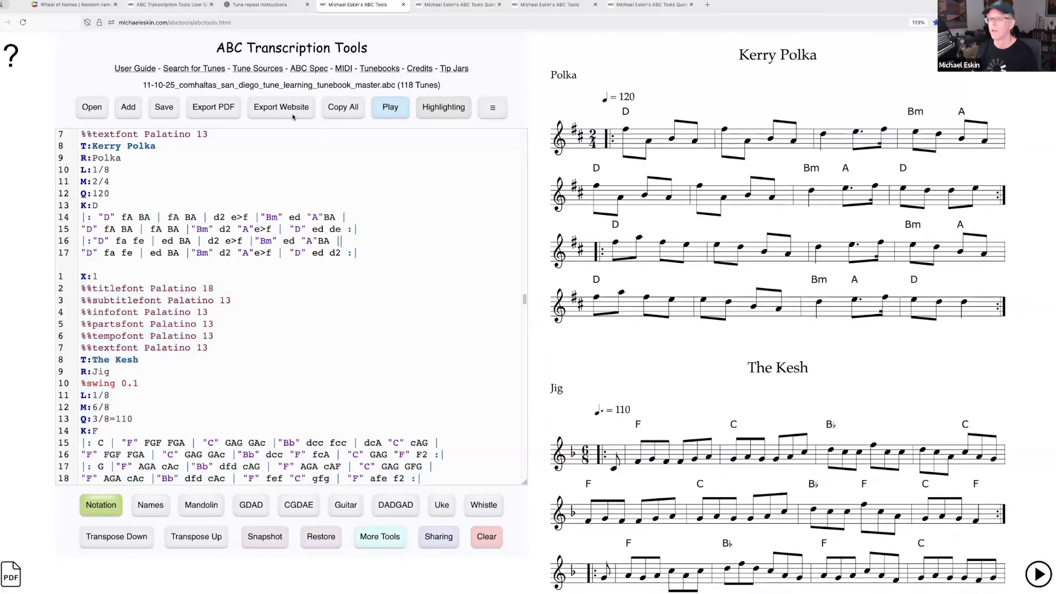
click(368, 317)
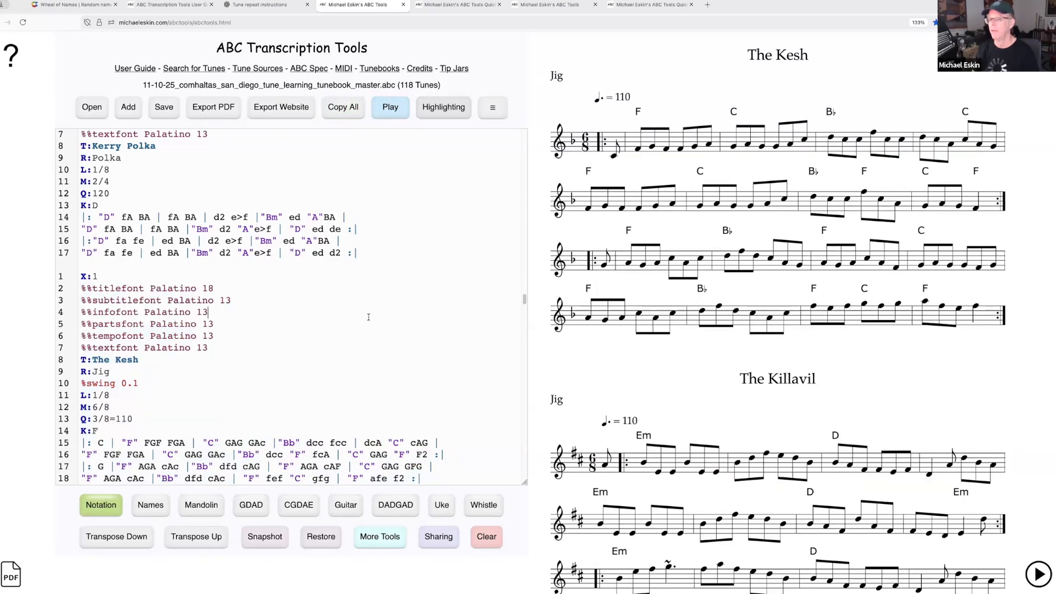
click(387, 544)
click(547, 517)
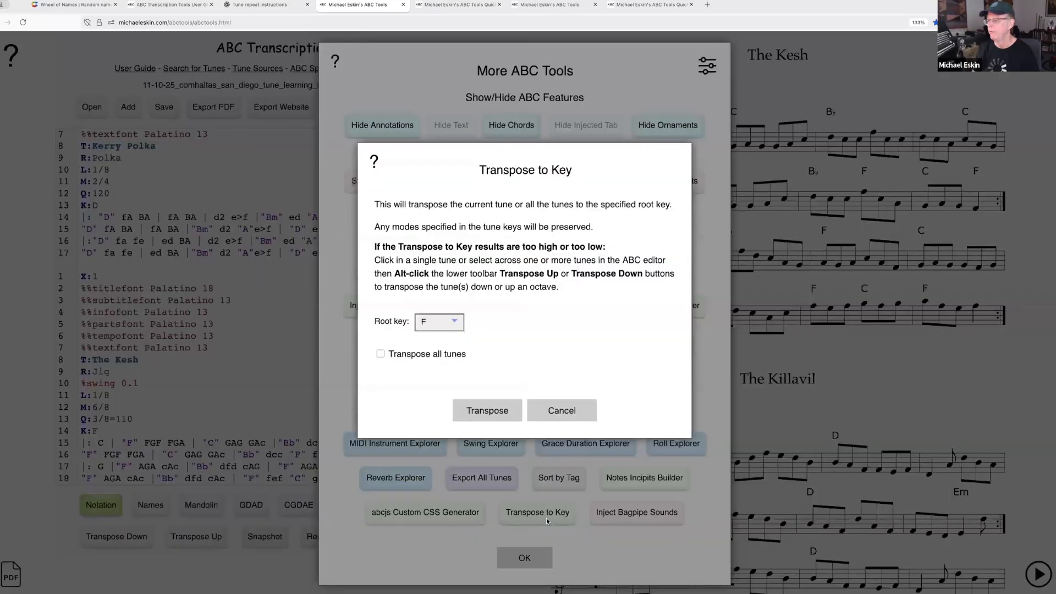
click(380, 354)
click(488, 408)
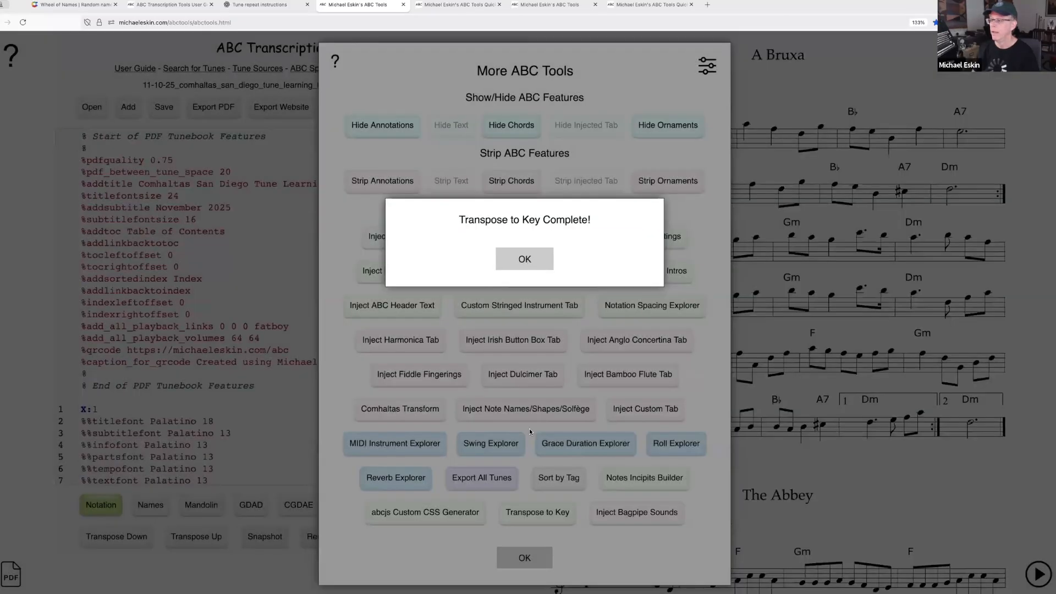
click(527, 258)
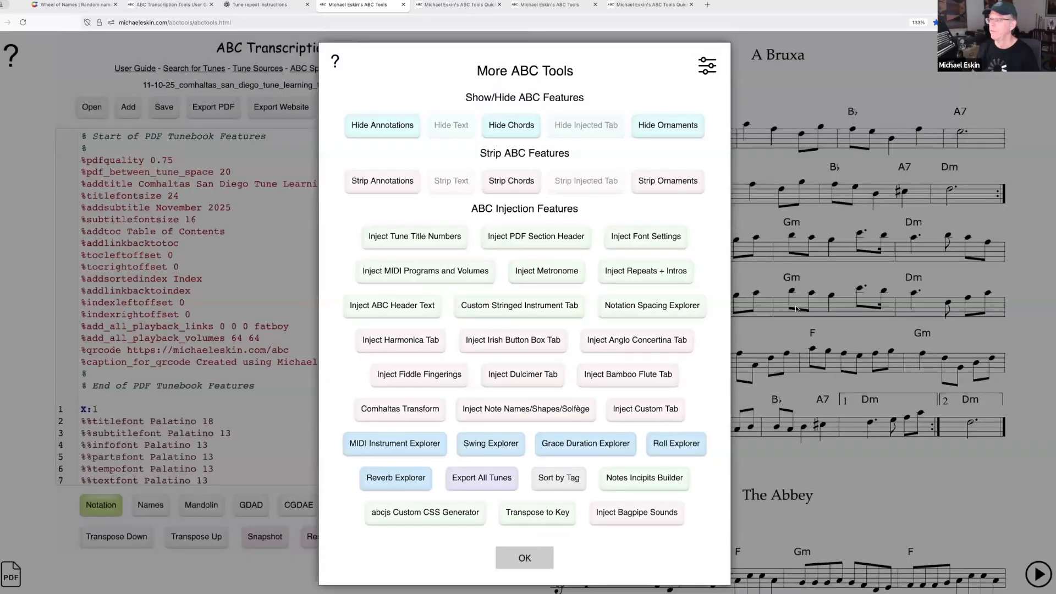
click(524, 558)
Step: Look over the transposed notation, play The Ballydesmond #1 from its start, and close the player
scroll(808, 329, down, 15)
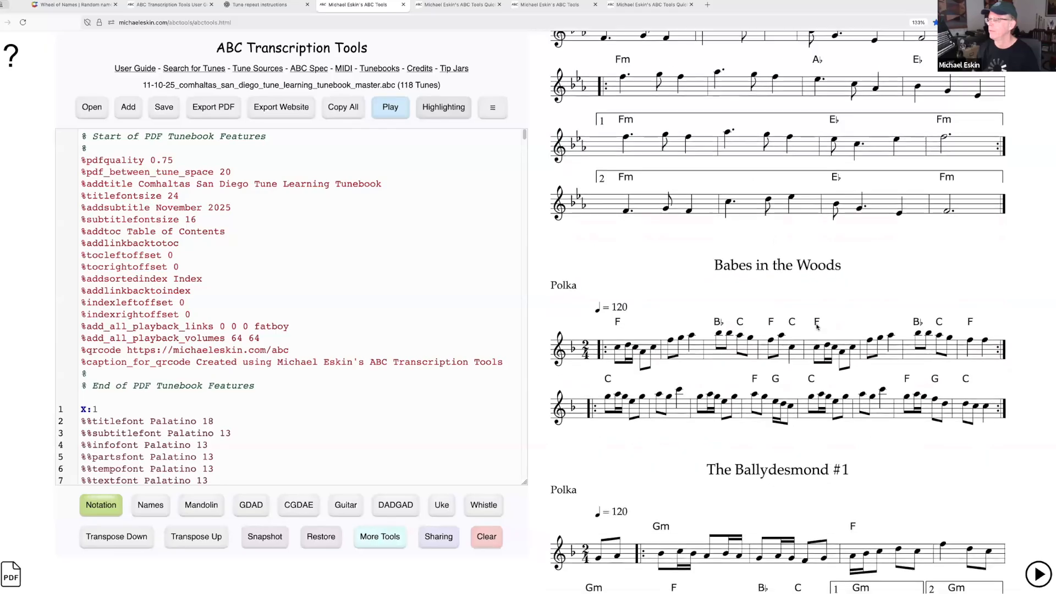
scroll(816, 328, up, 1)
scroll(810, 338, up, 15)
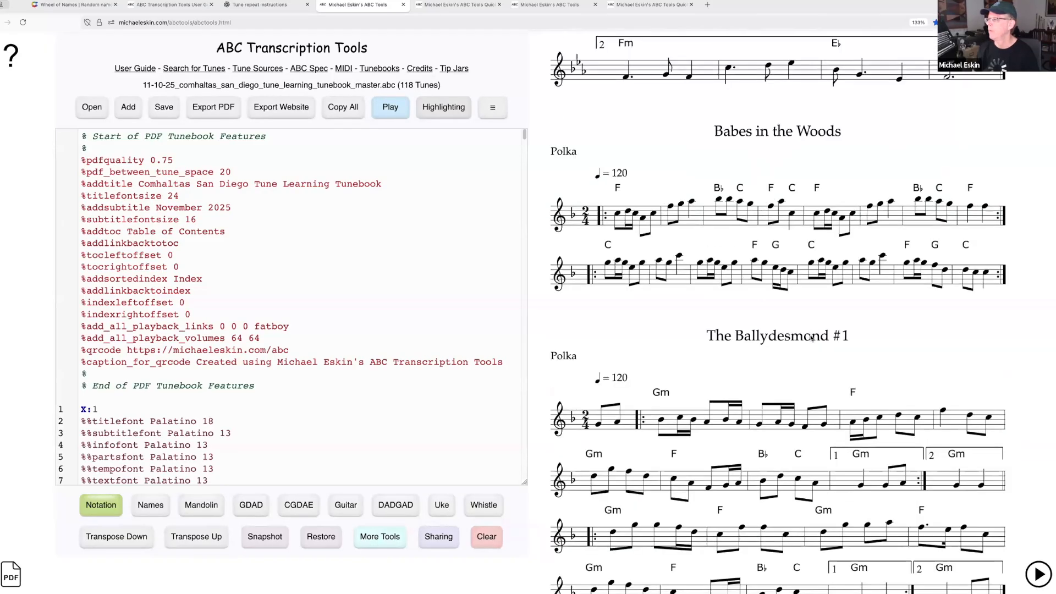
scroll(693, 298, down, 1)
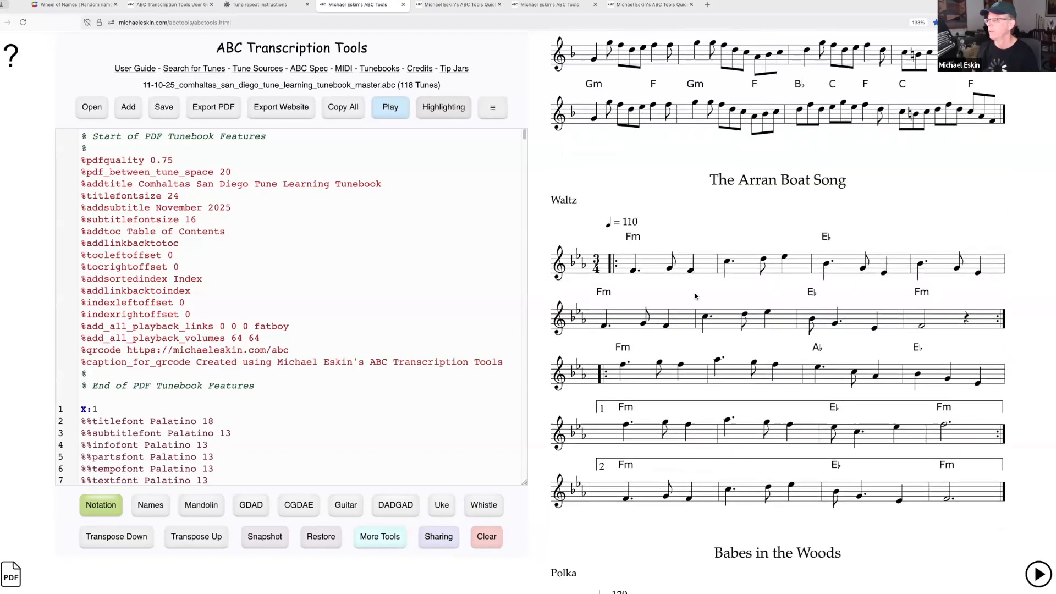
scroll(705, 314, down, 20)
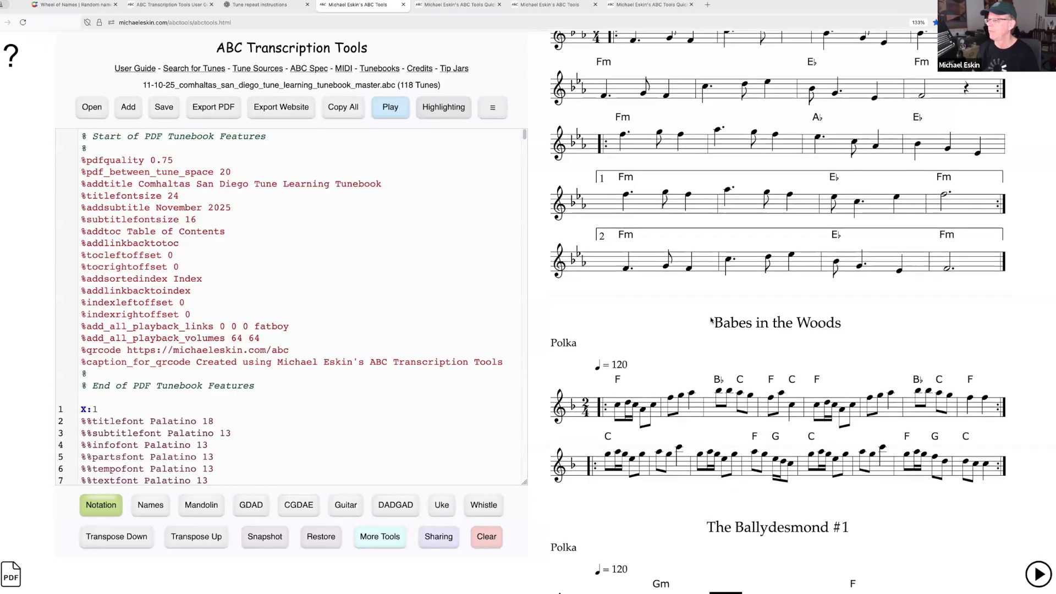
scroll(781, 323, down, 1)
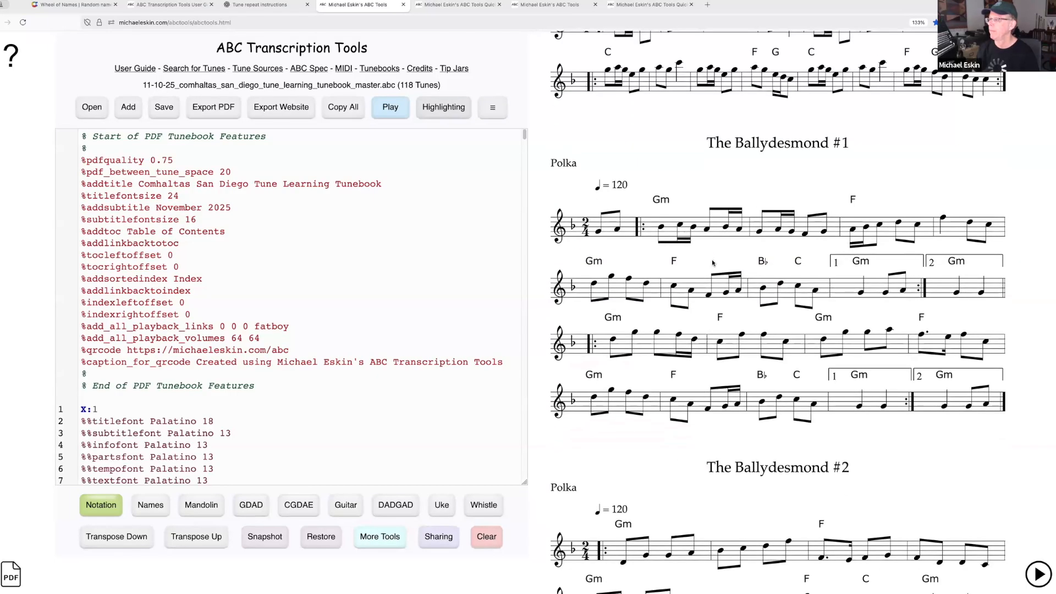
click(709, 242)
click(391, 110)
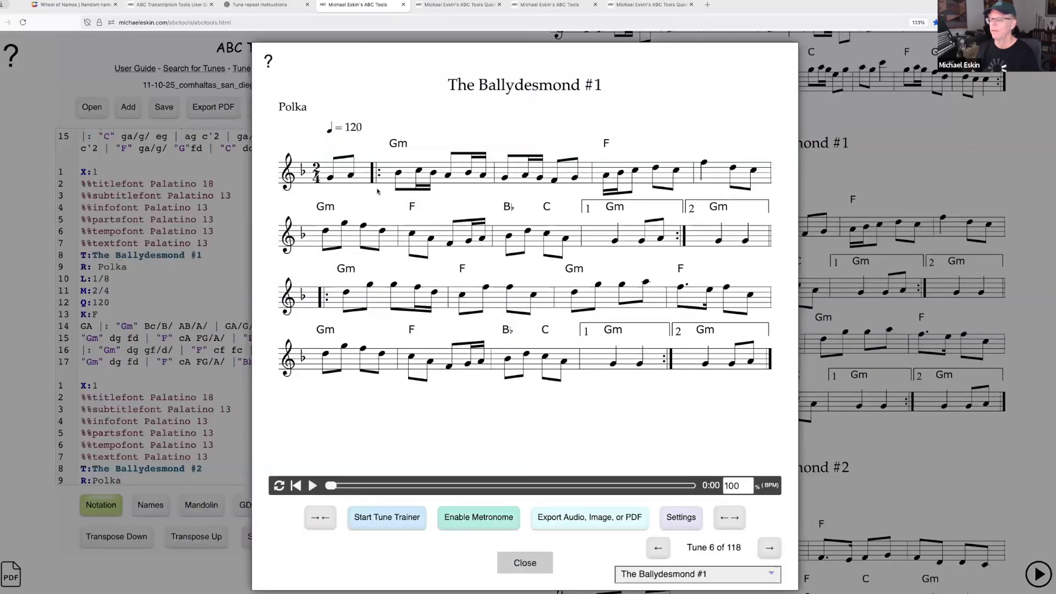
click(313, 485)
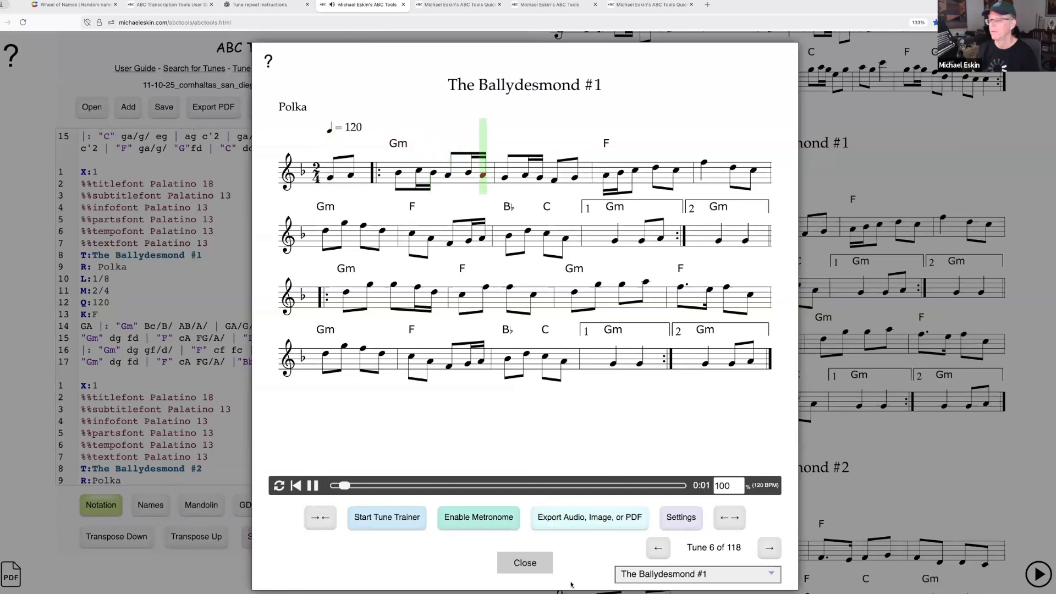
click(532, 562)
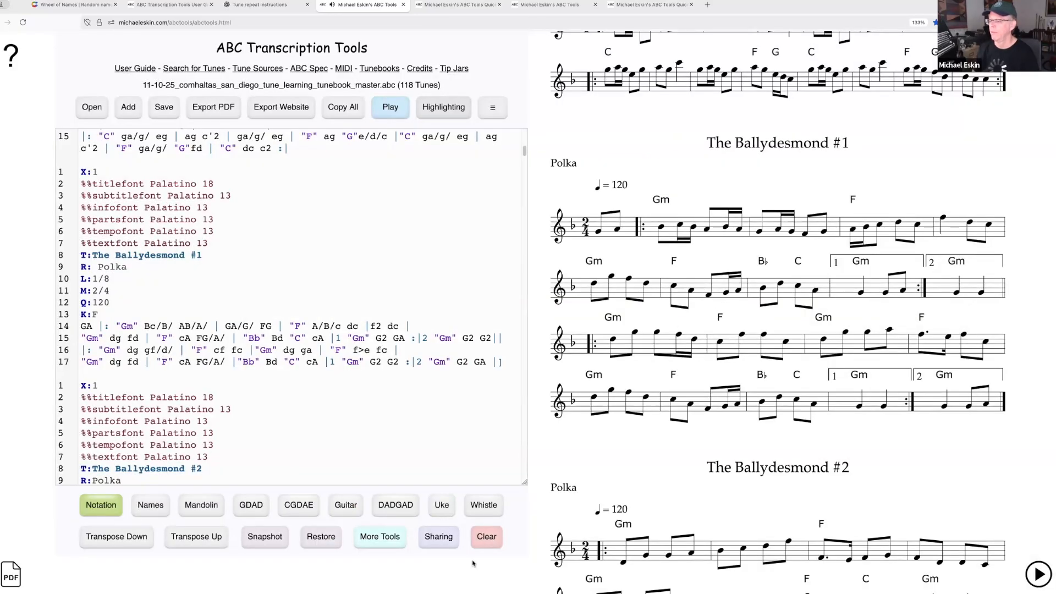
Step: Find Banish Misfortune further down the transposed notation, listen to its opening in the player, and close the player
scroll(907, 383, down, 10)
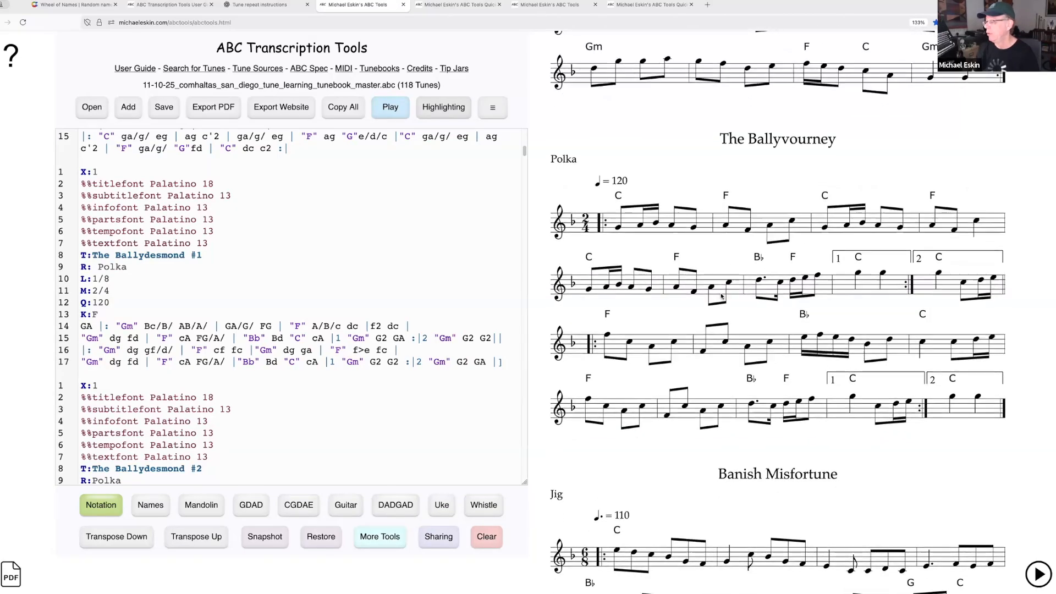
scroll(719, 304, down, 2)
scroll(719, 304, down, 2)
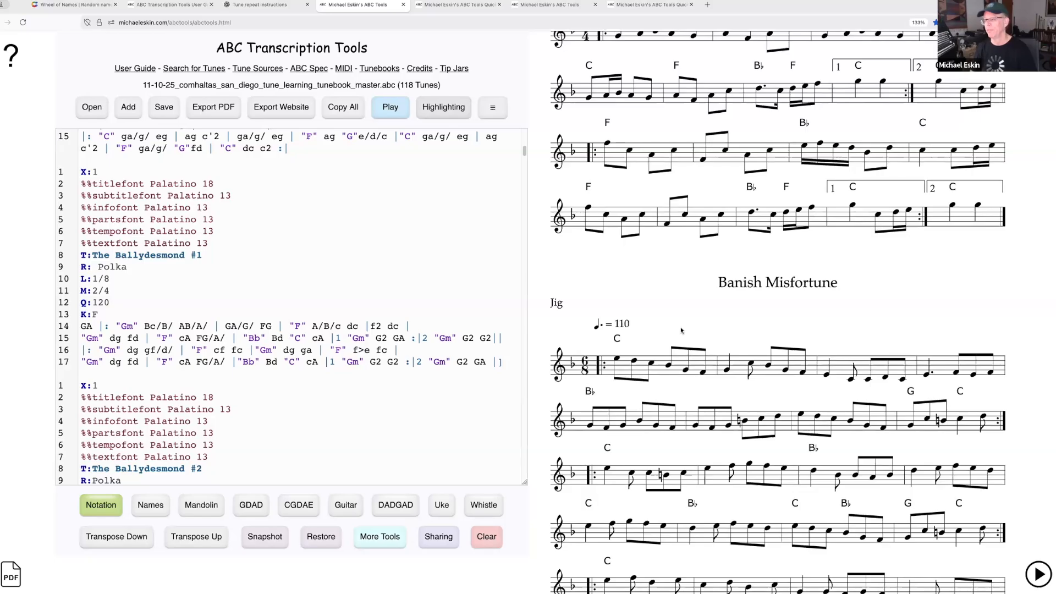
scroll(785, 343, down, 2)
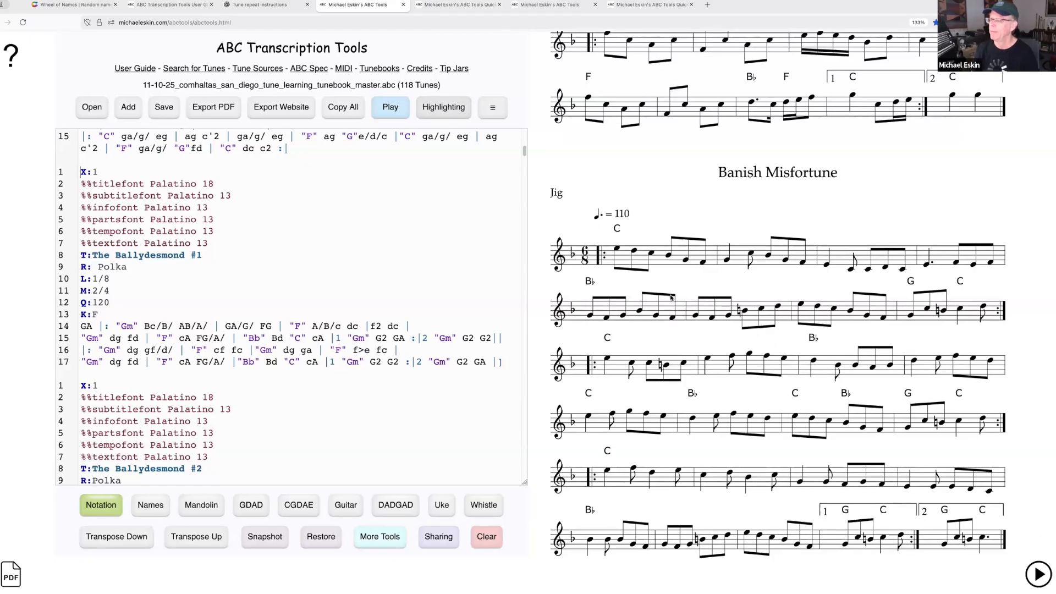
click(712, 264)
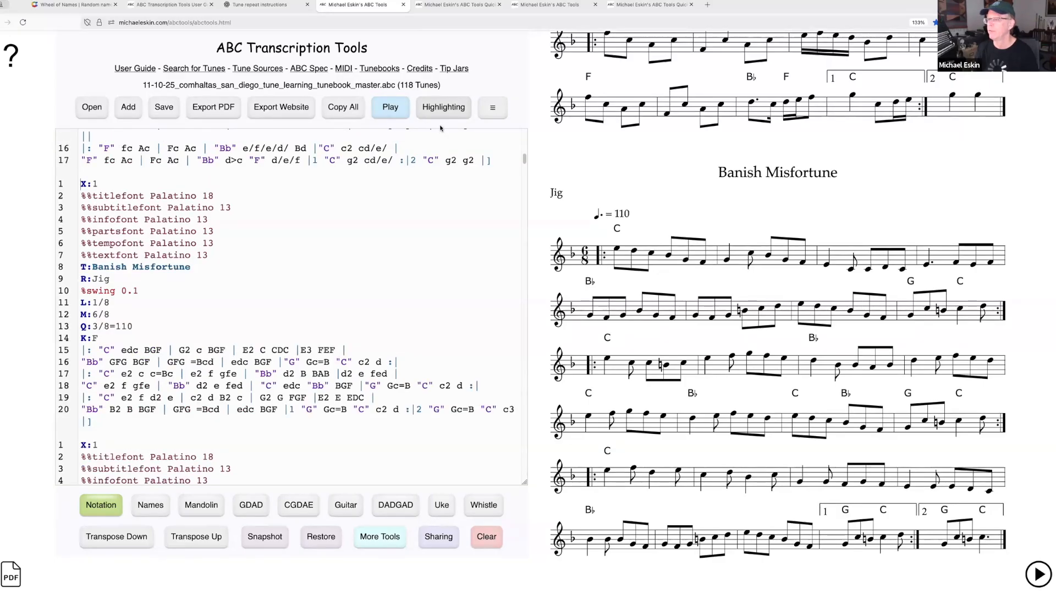
click(392, 104)
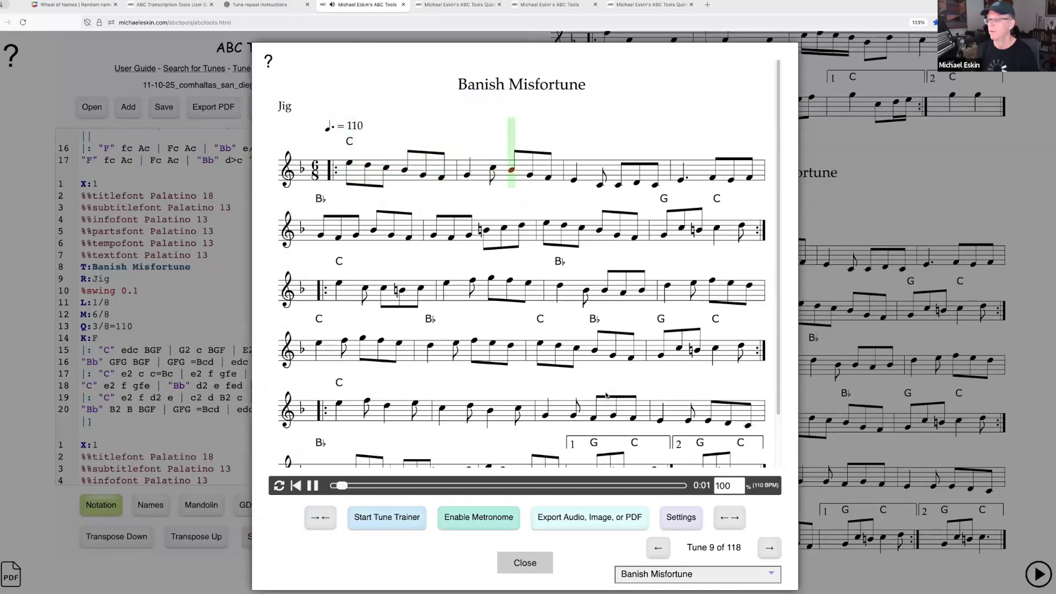
click(532, 563)
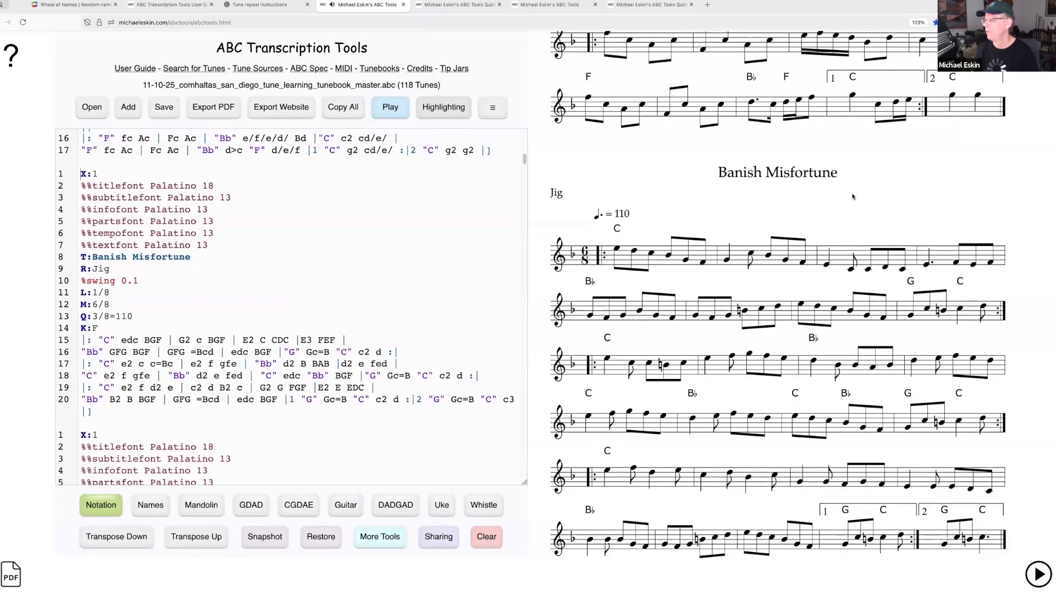
Step: Look over the transposed notation from Banish Misfortune down to The Blarney Pilgrim and The Boys of Bluehill
scroll(750, 398, up, 6)
scroll(783, 417, down, 20)
scroll(825, 425, up, 7)
scroll(770, 396, down, 14)
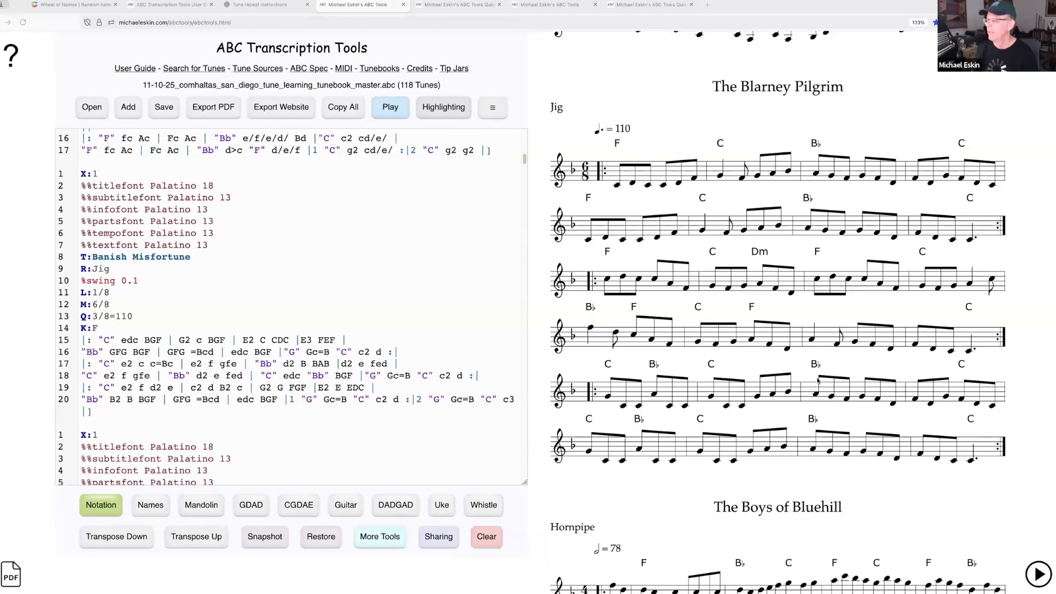
scroll(818, 379, down, 5)
scroll(818, 378, up, 10)
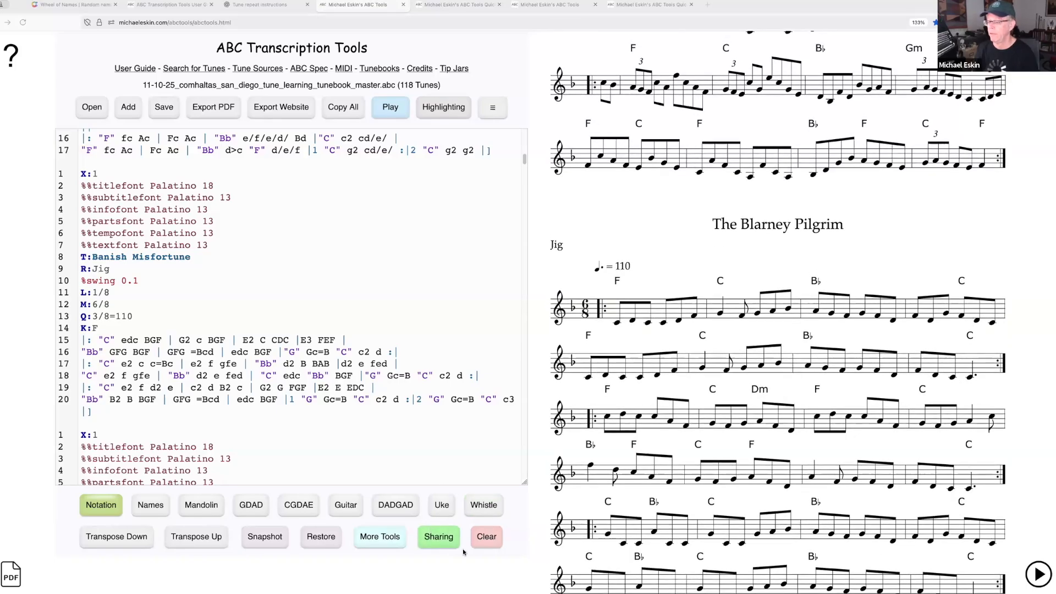
Step: Erase all the ABC and open the original 11-10-25_comhaltas_san_diego_tune_learning_tunebook_master.abc again, abandoning the unsaved changes
click(486, 536)
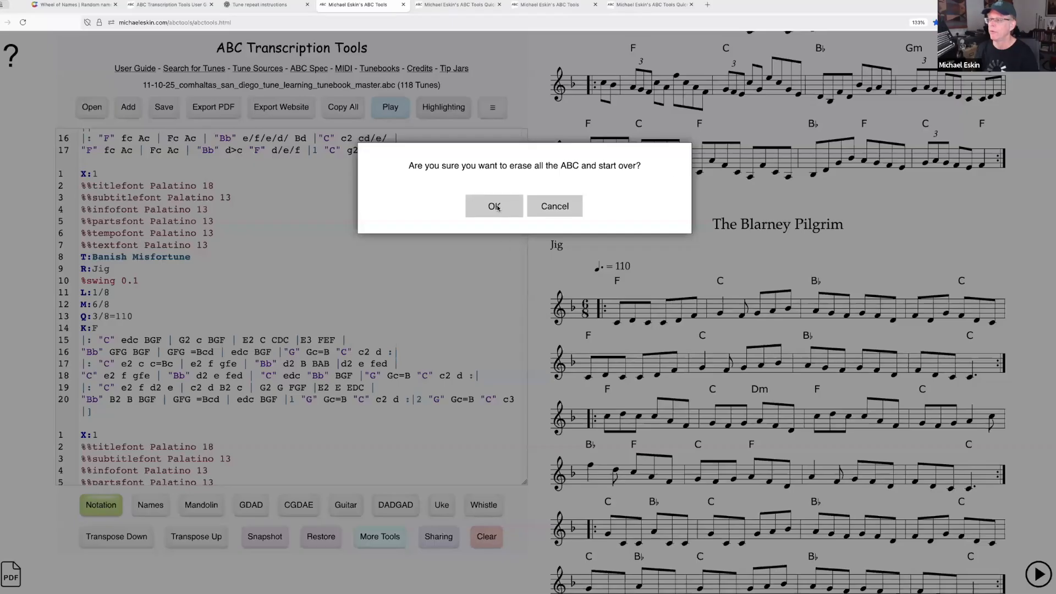
click(495, 207)
click(92, 107)
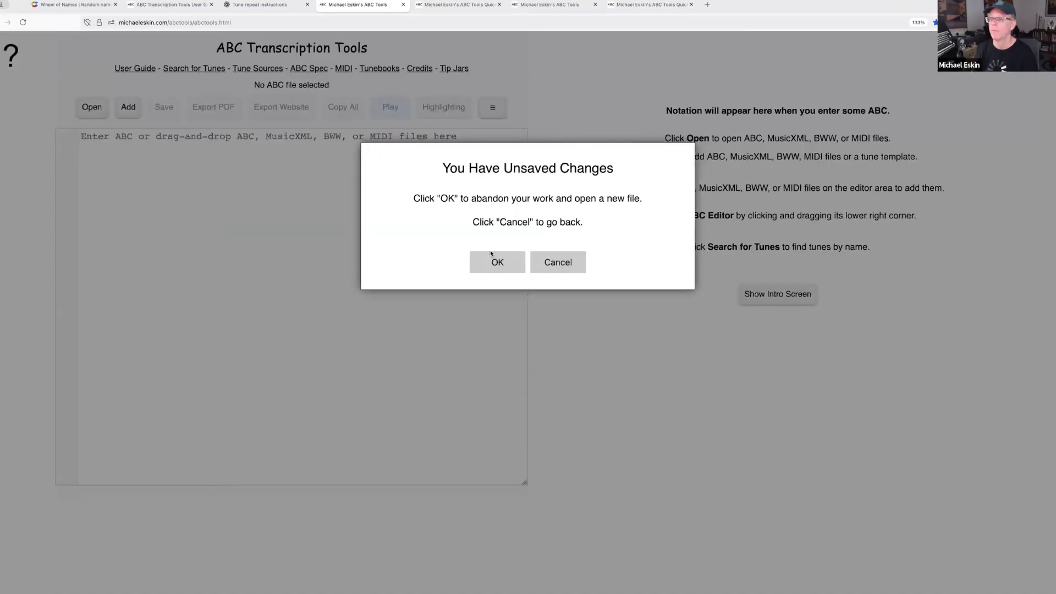
click(495, 261)
double_click(337, 103)
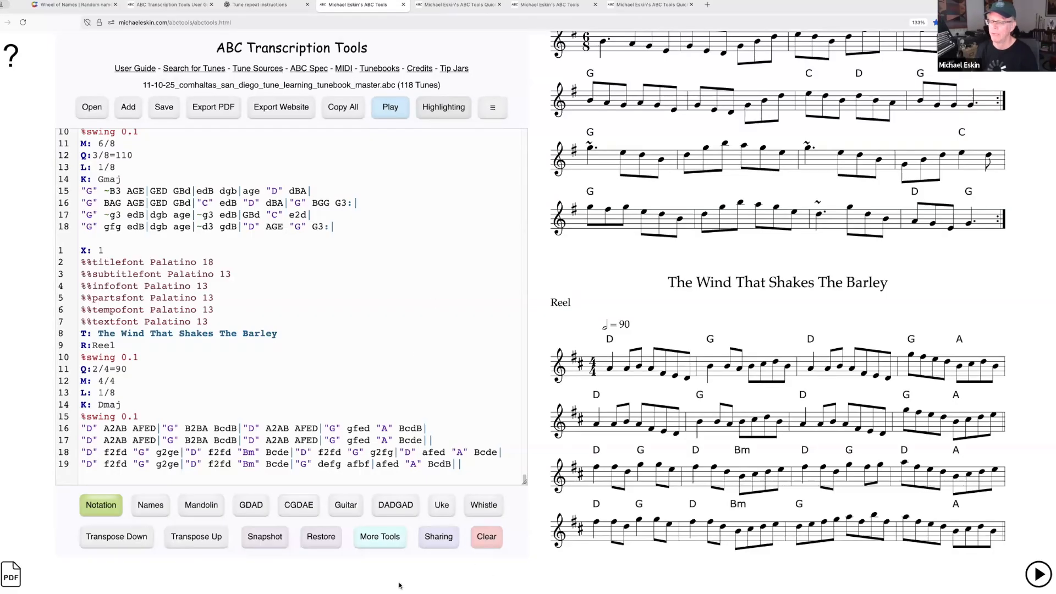
Step: Inject Great Highland Bagpipe - A=480 Hz (Pipe band high pitch) sounds with hidden drones into all tunes
click(383, 540)
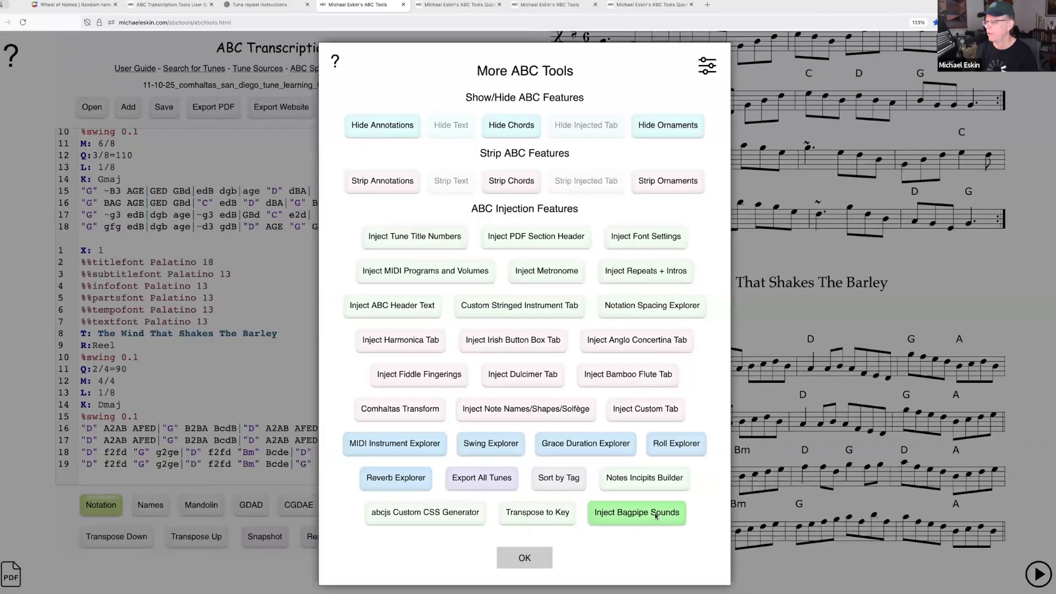
click(655, 516)
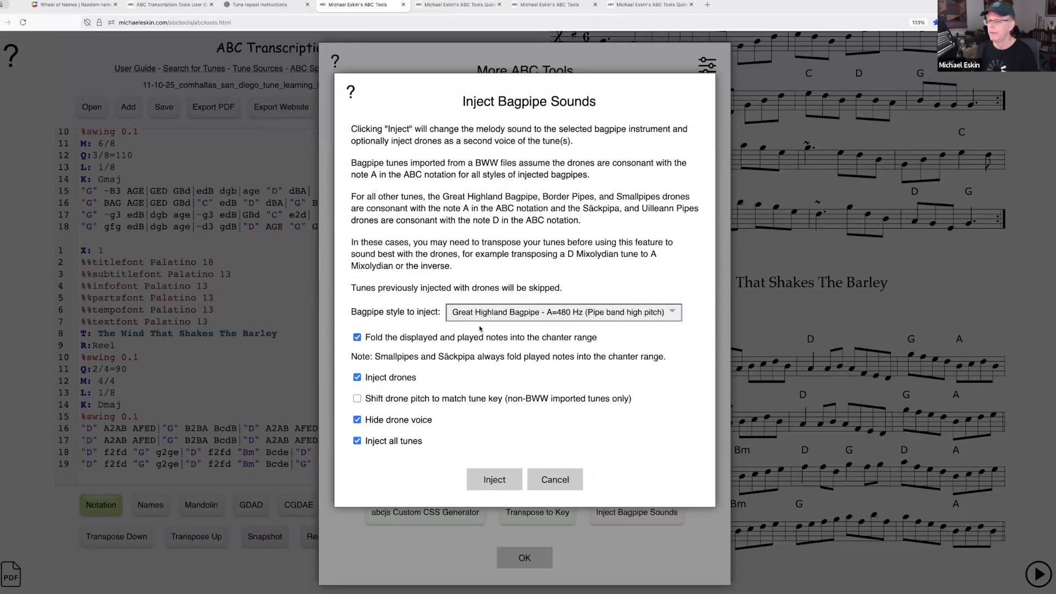
click(494, 479)
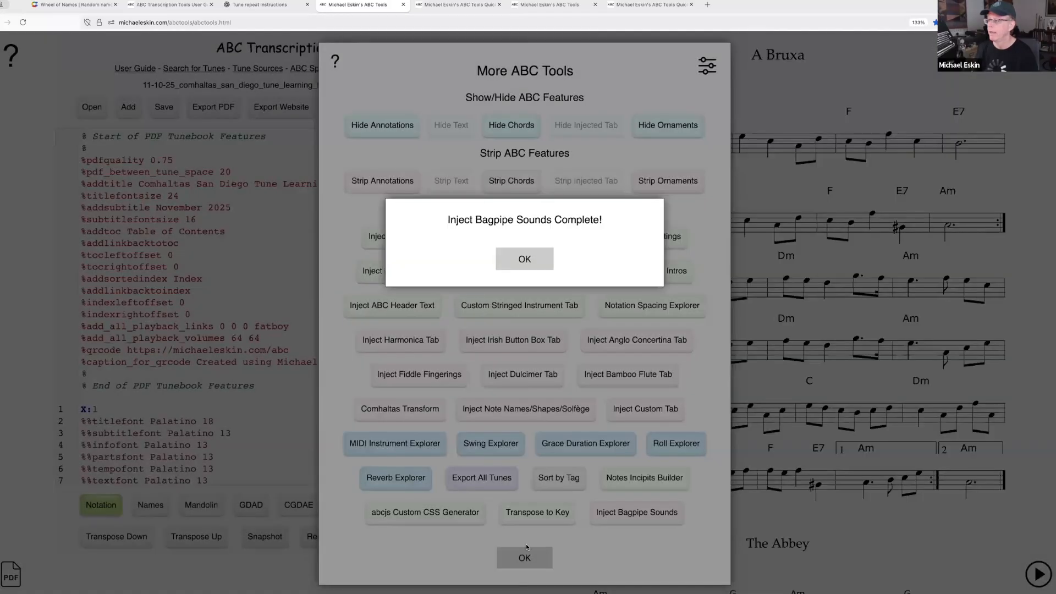
click(523, 259)
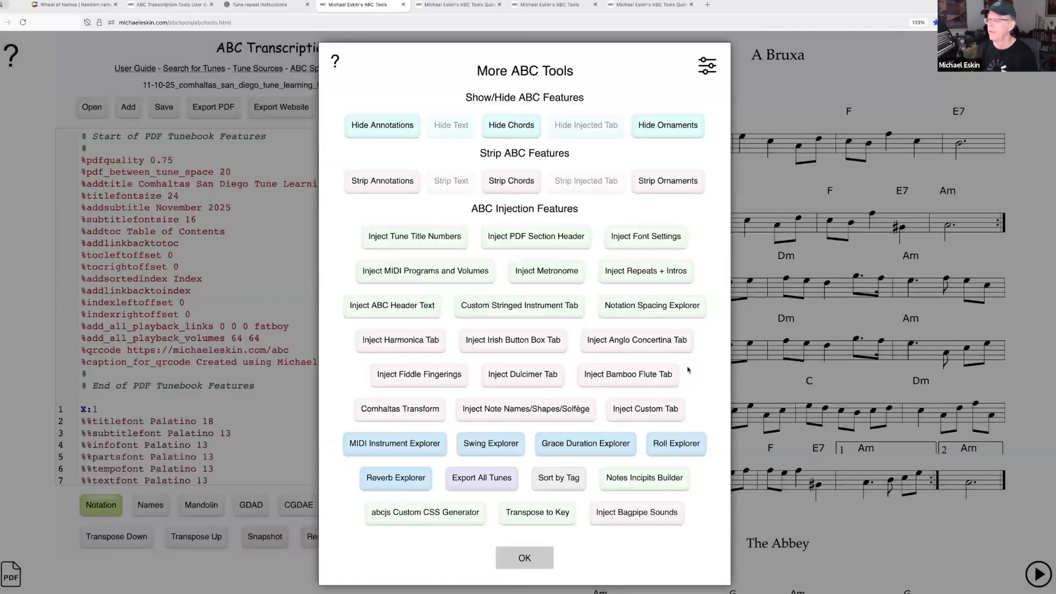
Step: Select The Abbey in the notation, listen to its opening with the bagpipe sound, and close the player
scroll(706, 330, down, 7)
click(687, 311)
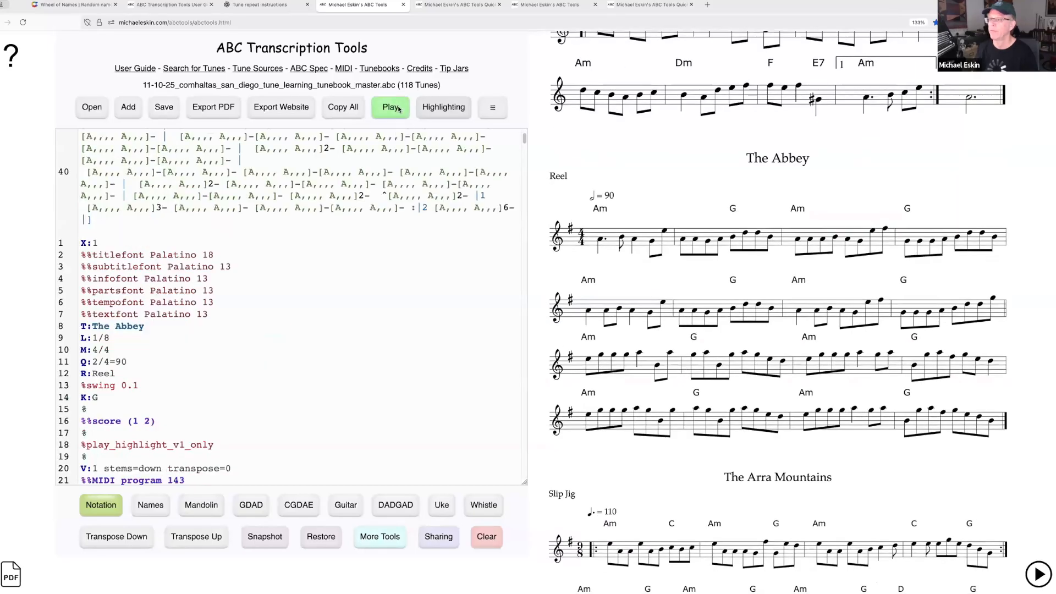
click(392, 108)
click(321, 486)
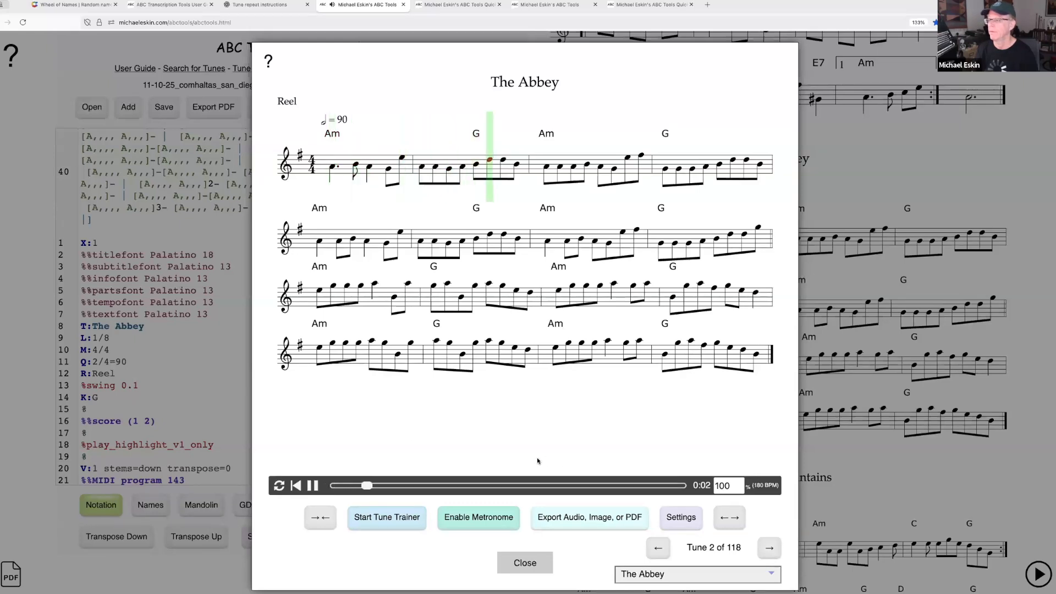
click(313, 486)
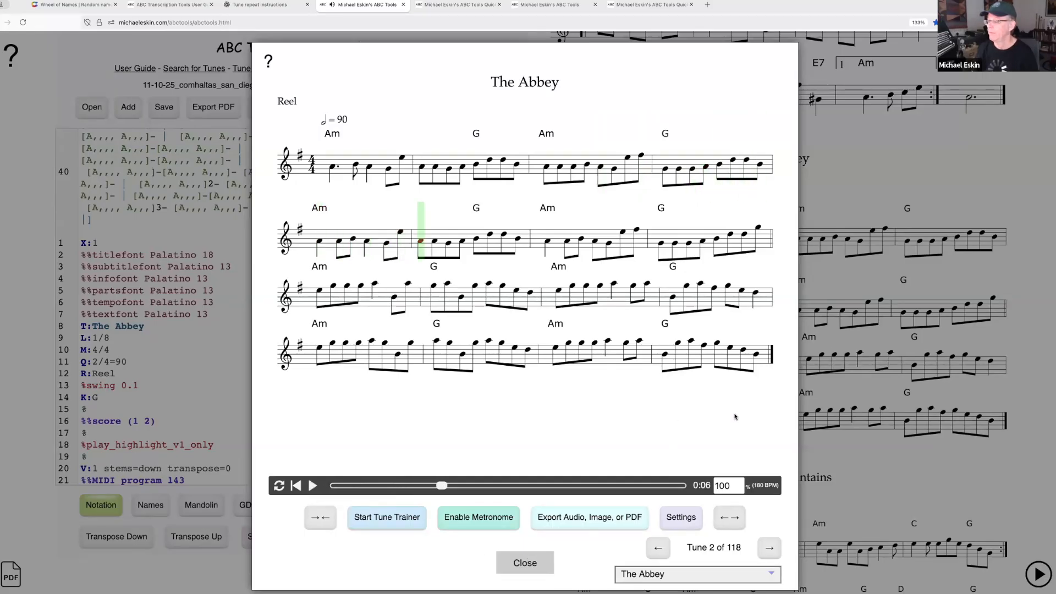
key(Escape)
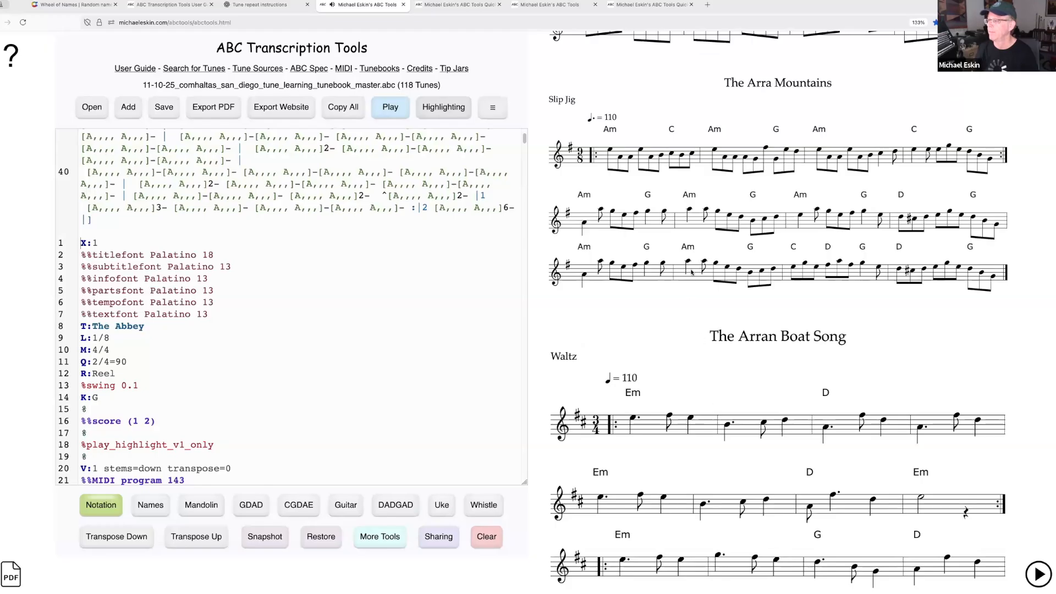
Step: Strip the chords from all tunes in the bagpipe-injected tunebook and close the tools dialog
click(374, 531)
click(511, 180)
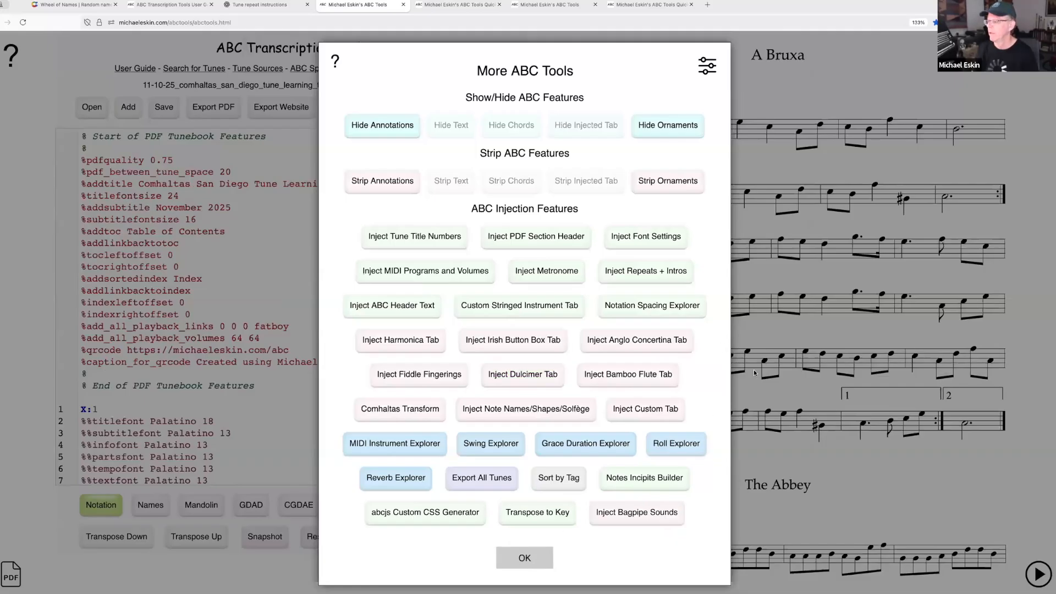
click(754, 372)
Step: Find The Ballydesmond #1 in the chordless notation, listen to it in the player, and close the player
scroll(756, 373, down, 7)
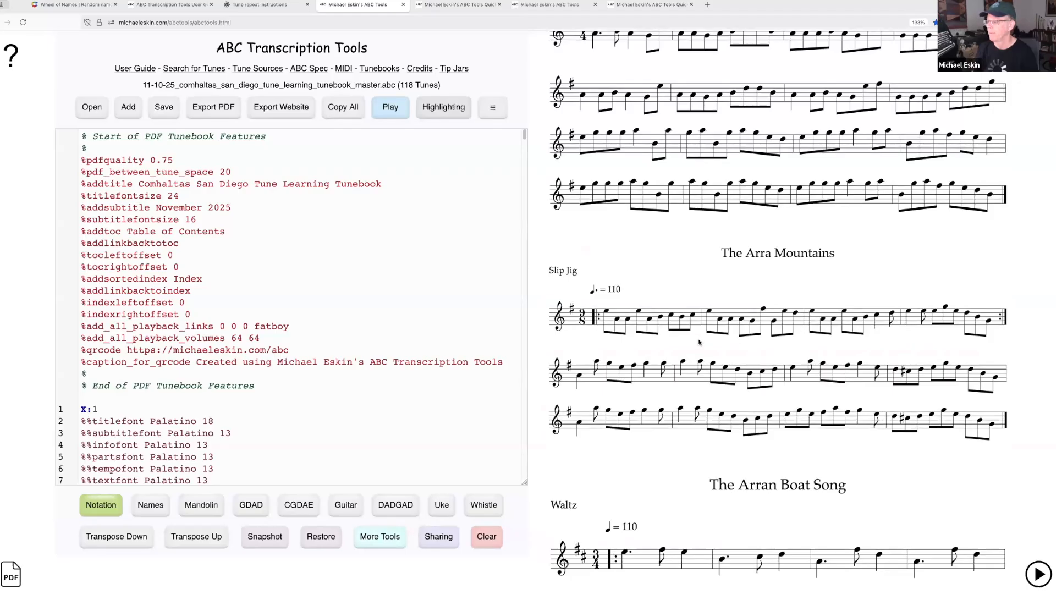
scroll(699, 341, down, 10)
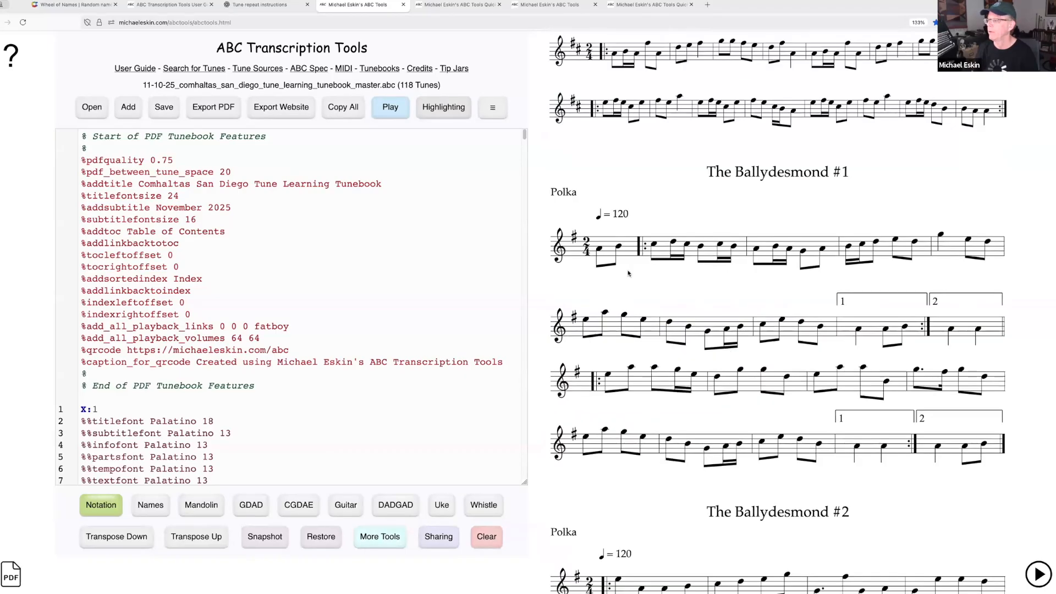
click(628, 273)
click(401, 106)
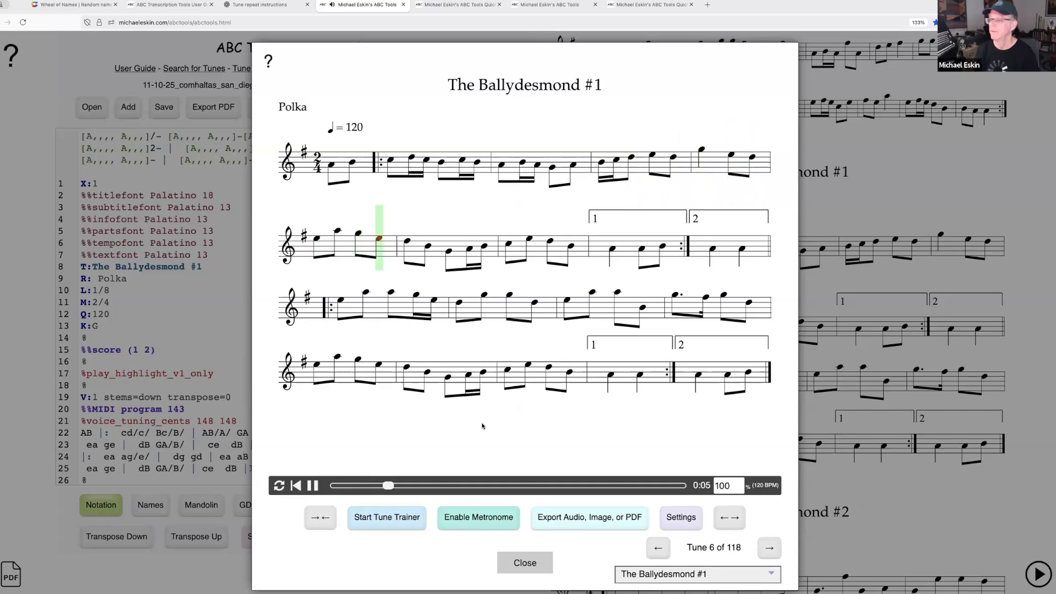
click(539, 566)
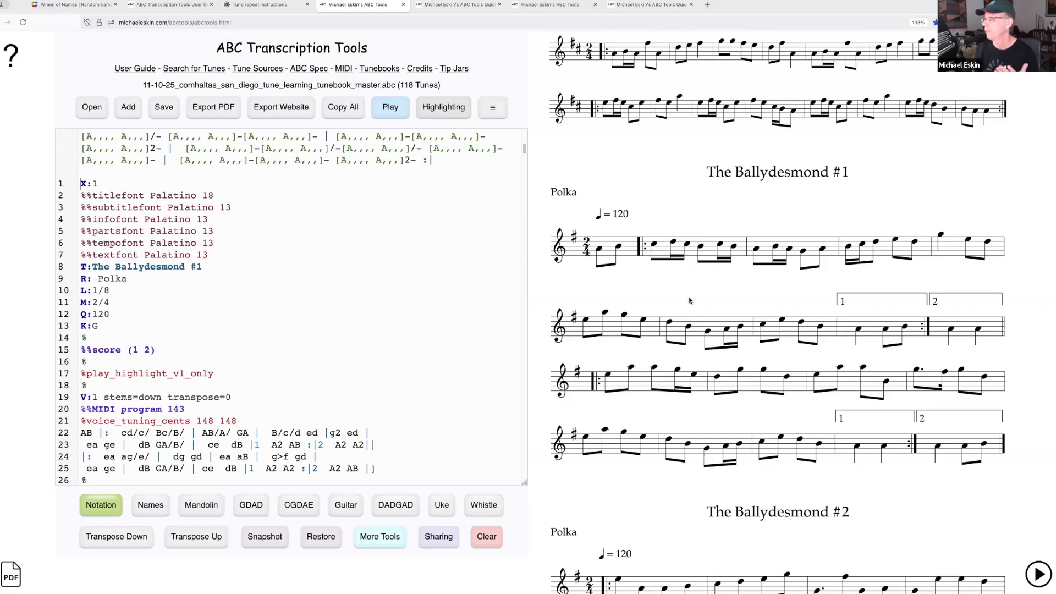
Step: Examine the bagpipe styles offered by Inject Bagpipe Sounds and leave the dialogs without injecting
click(387, 536)
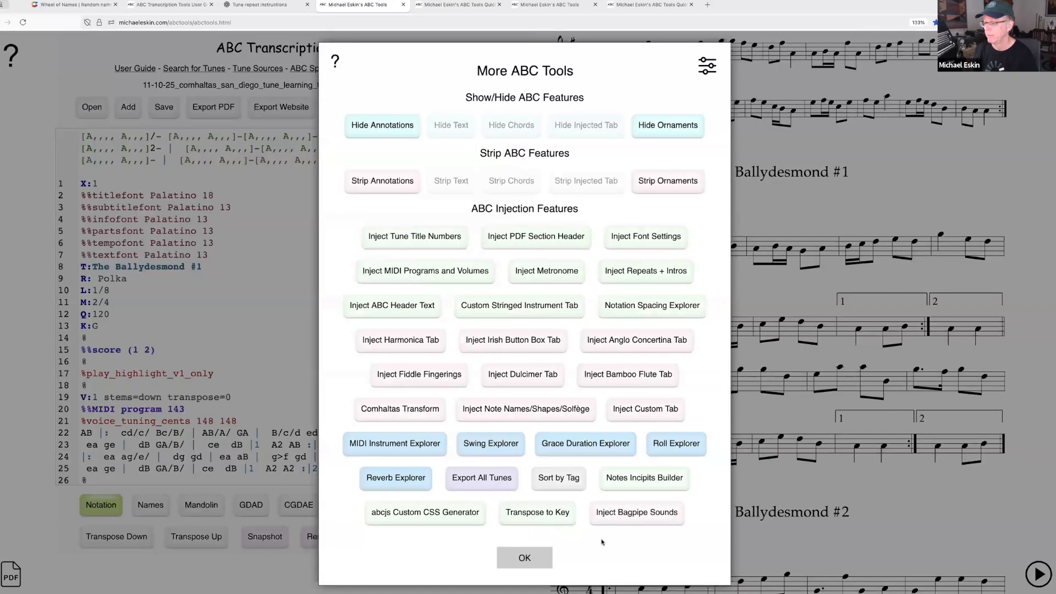
click(636, 512)
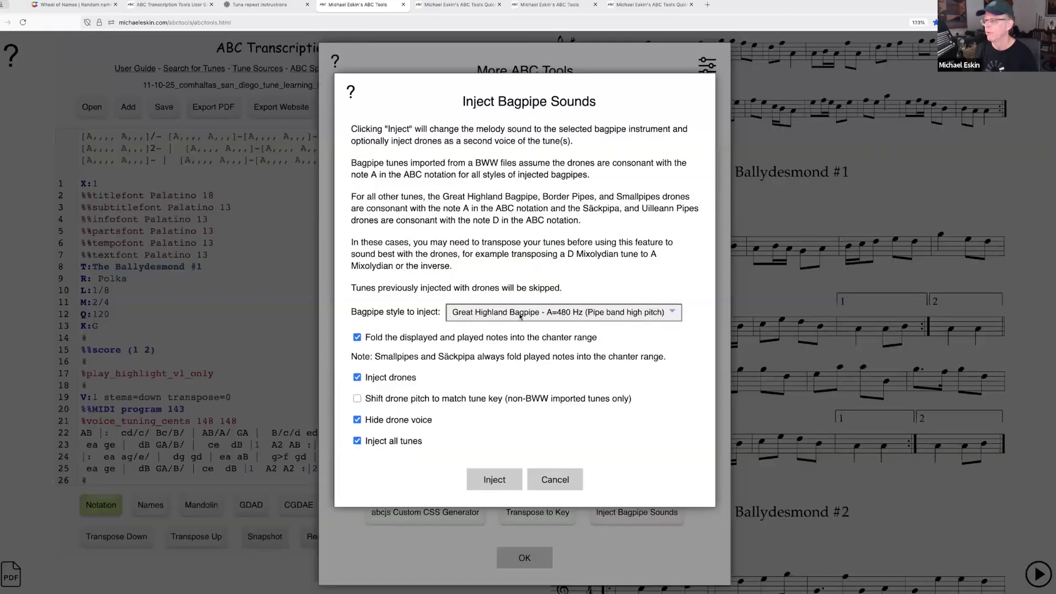
click(521, 315)
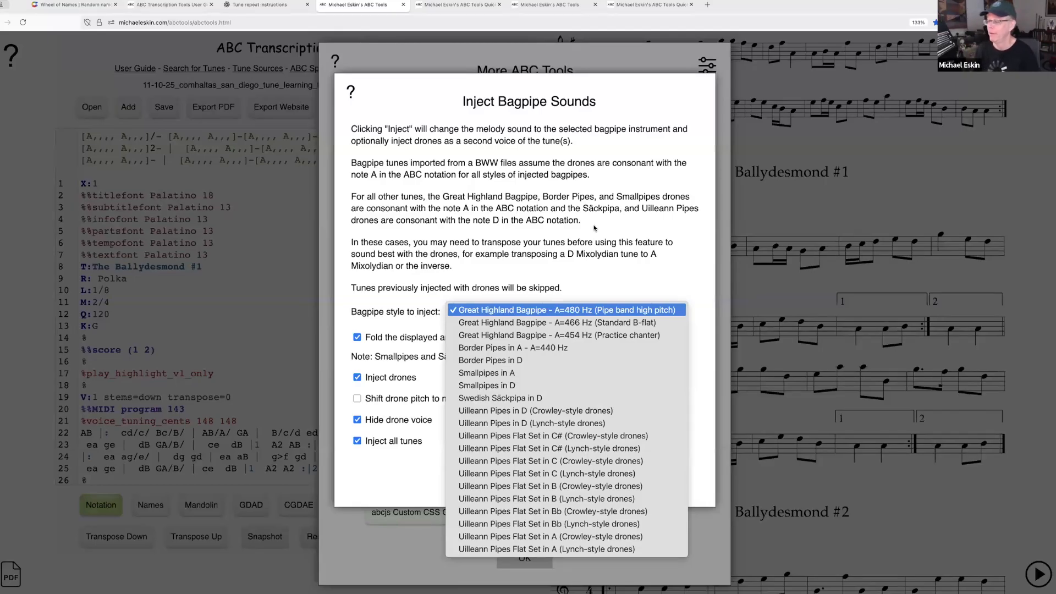
click(388, 478)
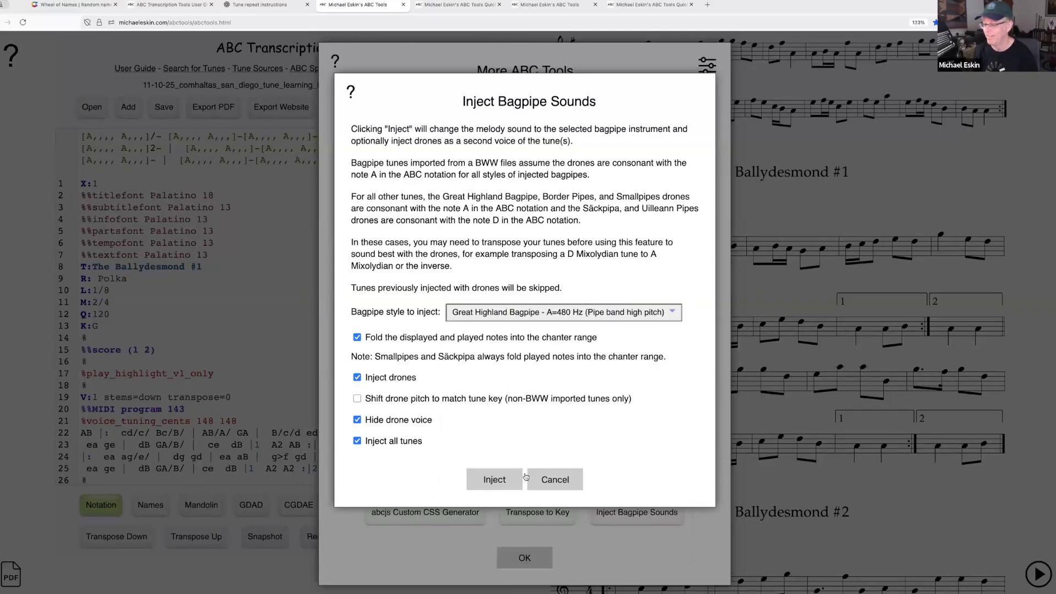
click(547, 480)
click(501, 551)
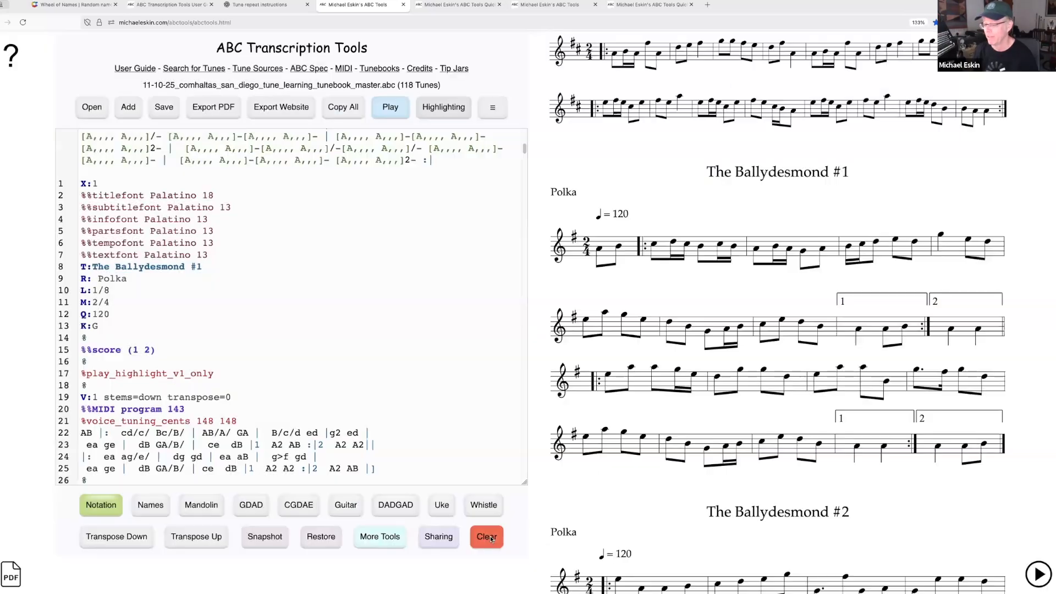
Step: Clear the injected ABC and load a fresh copy of 11-10-25_comhaltas_san_diego_tune_learning_tunebook_master.abc
click(486, 536)
click(495, 206)
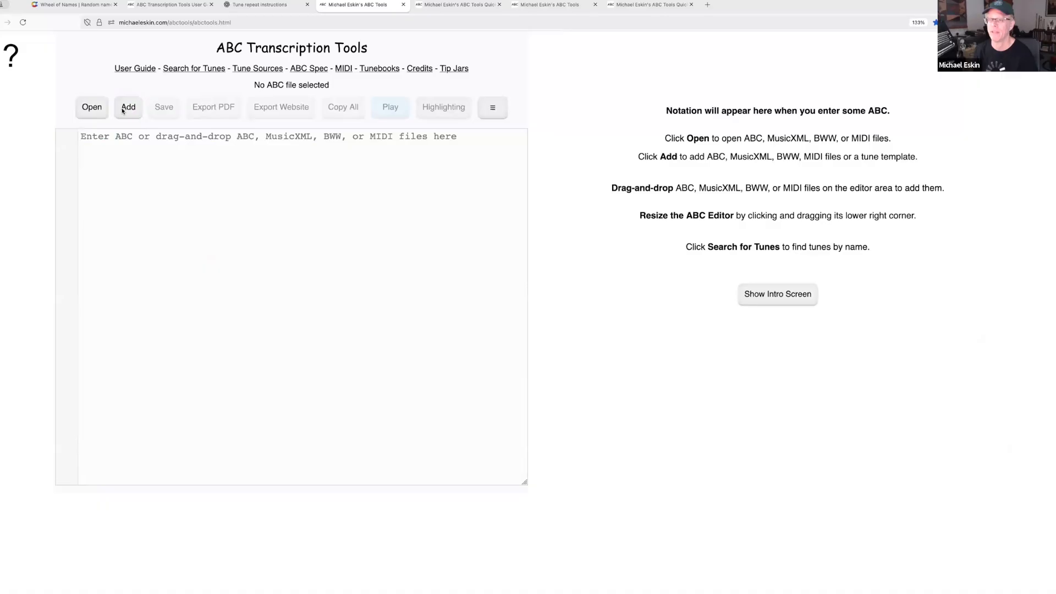
click(92, 107)
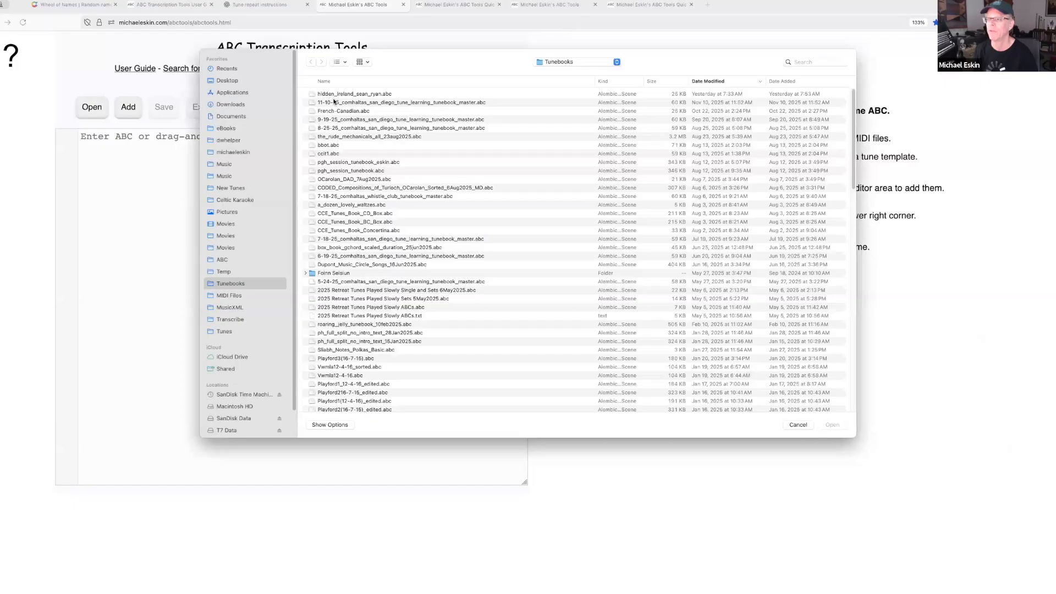
double_click(334, 102)
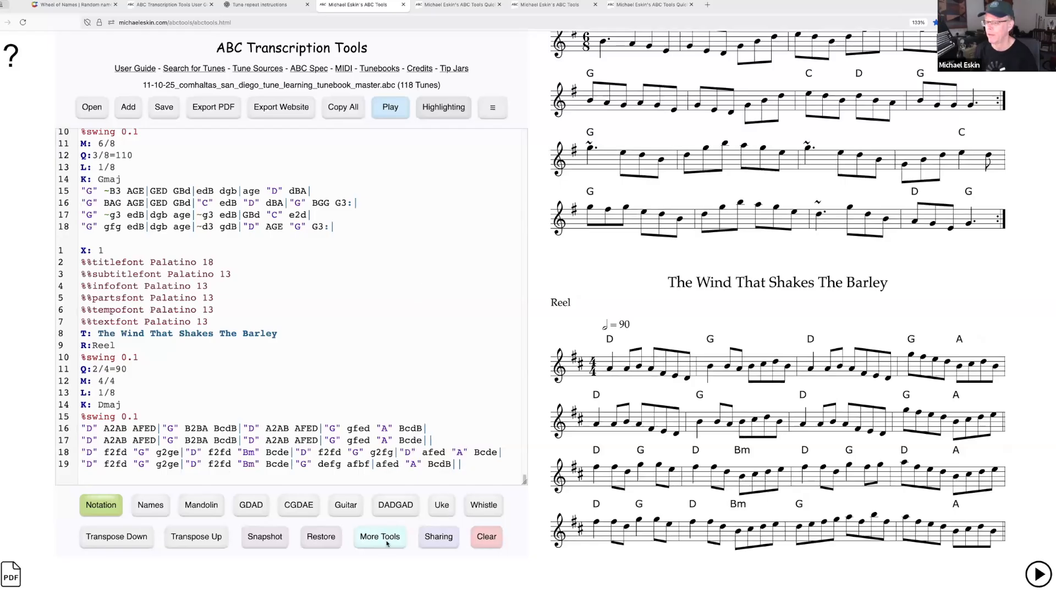
Step: Strip the chords from the tunebook and inject Swedish Säckpipa in D sounds with hidden drones into all tunes
click(380, 537)
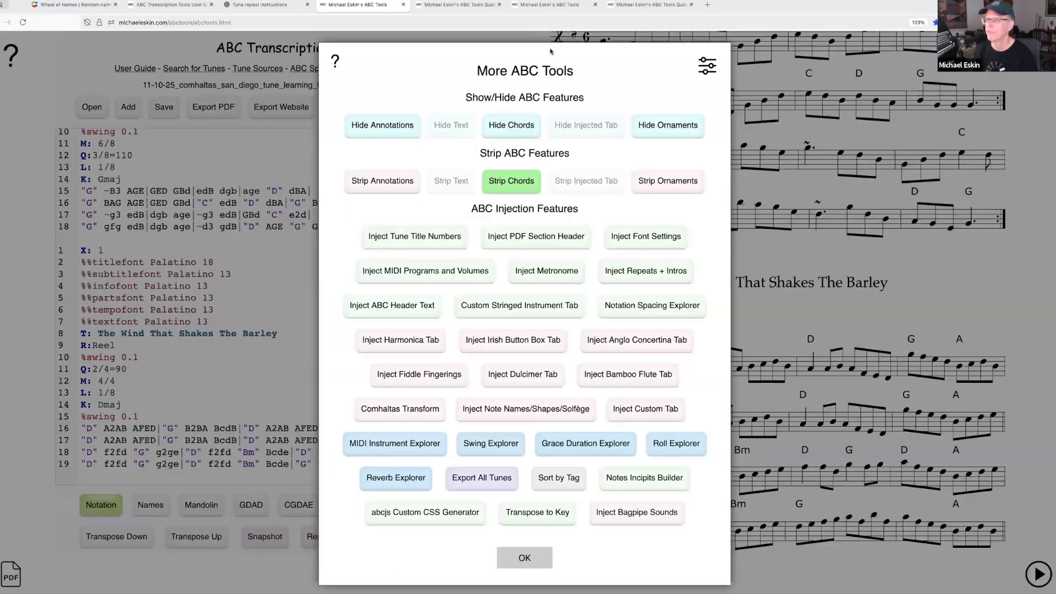
click(506, 183)
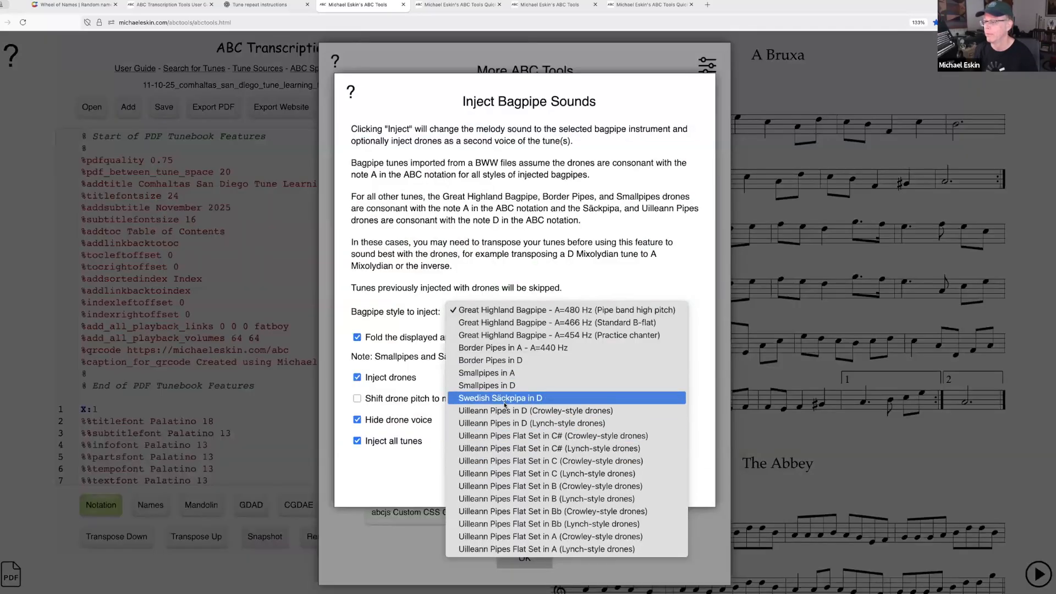
click(521, 397)
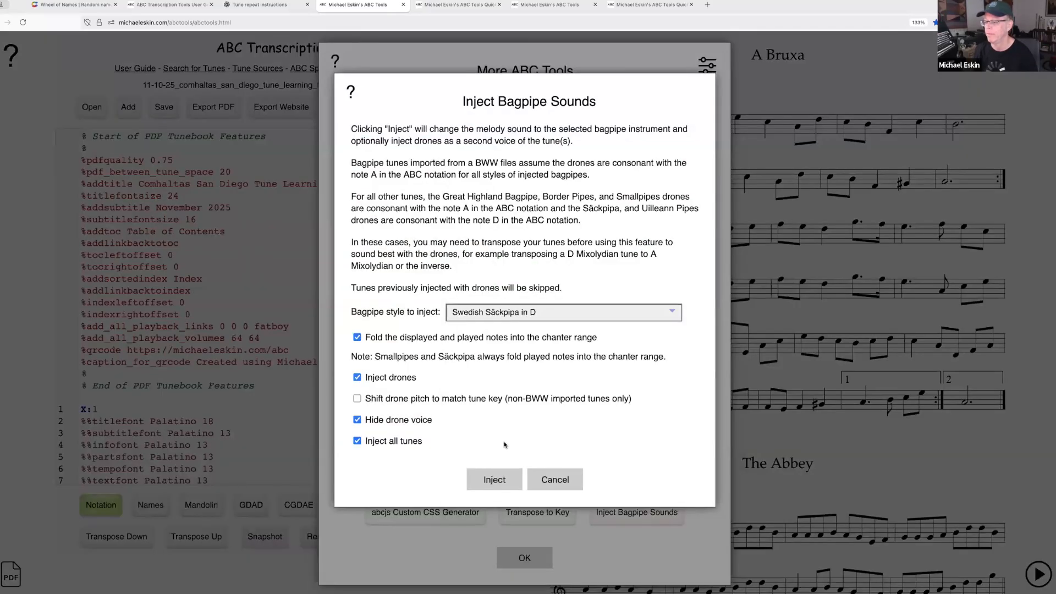
click(494, 480)
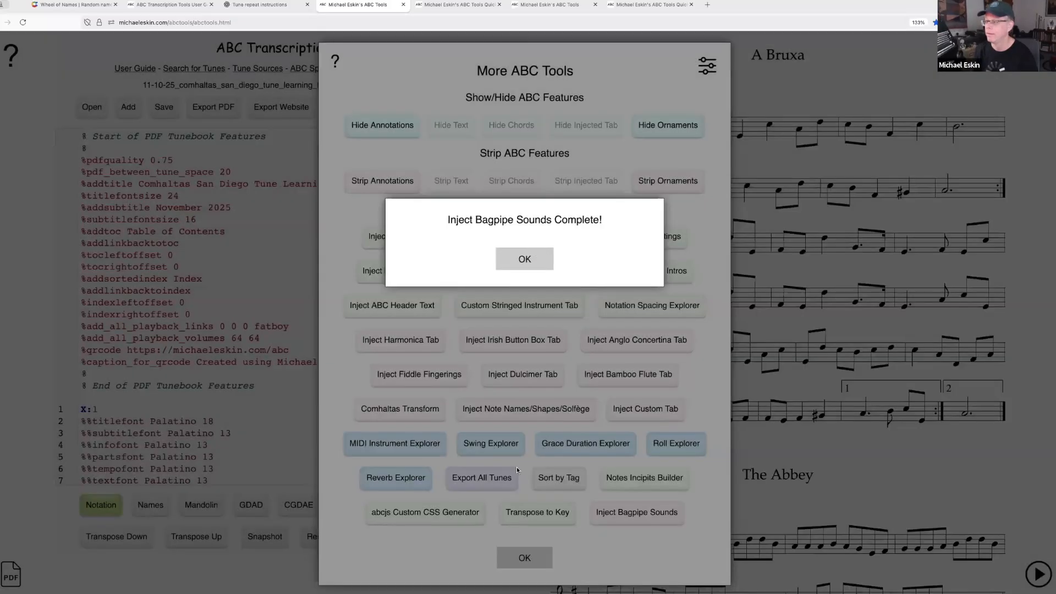
click(525, 257)
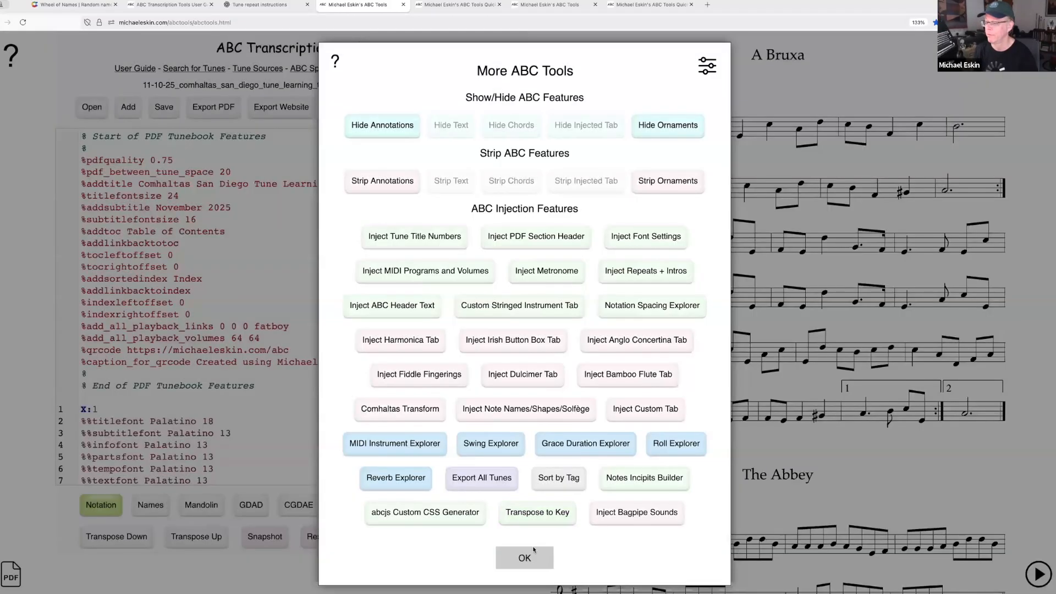
click(524, 557)
Step: Listen to the Säckpipa sound on A Bruxa and The Arra Mountains, closing the player after each tune
click(380, 107)
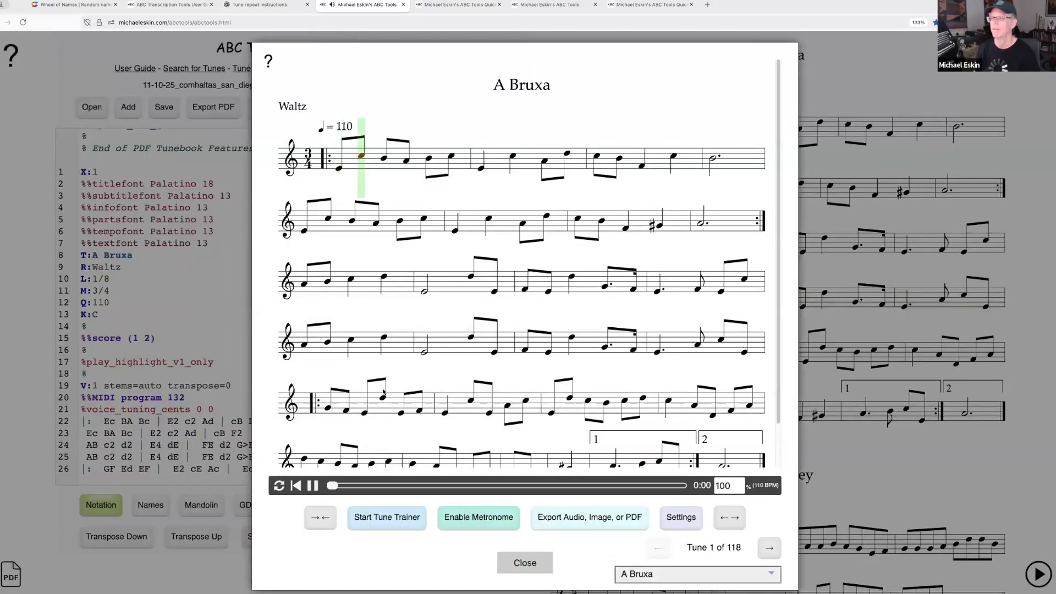
click(538, 564)
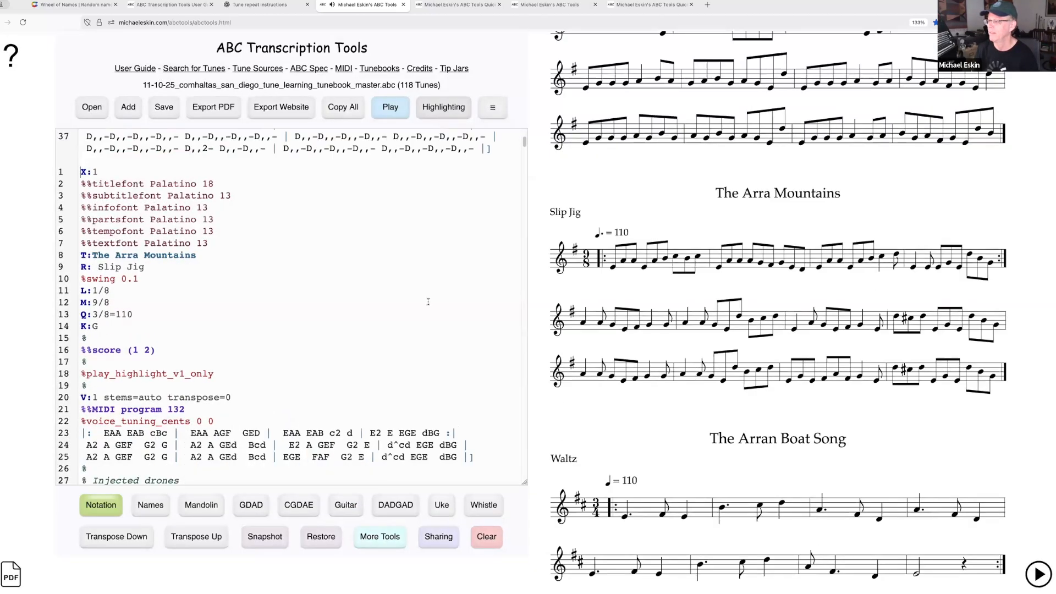
click(389, 107)
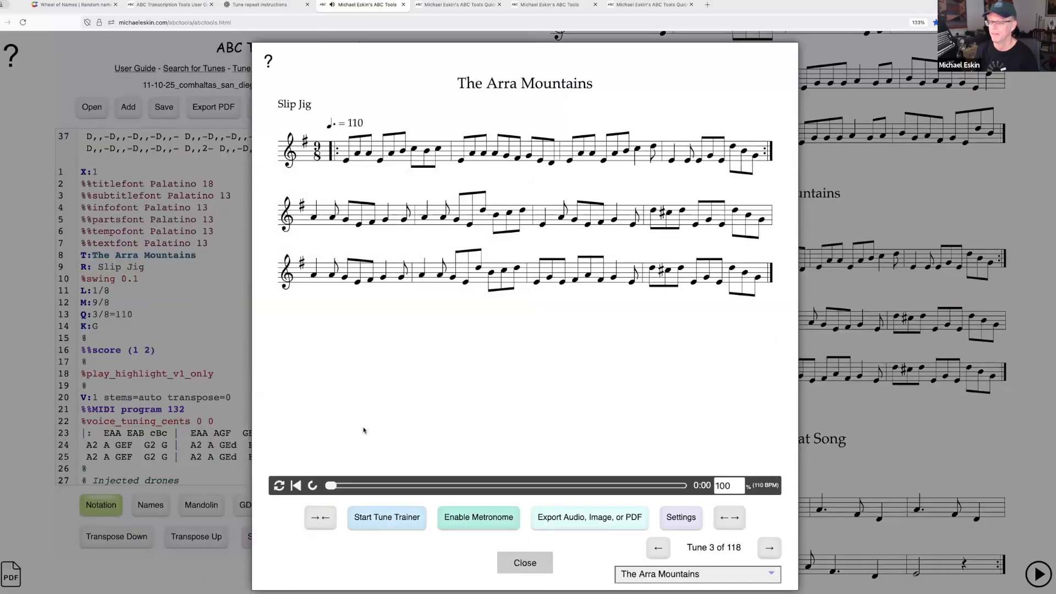
click(523, 563)
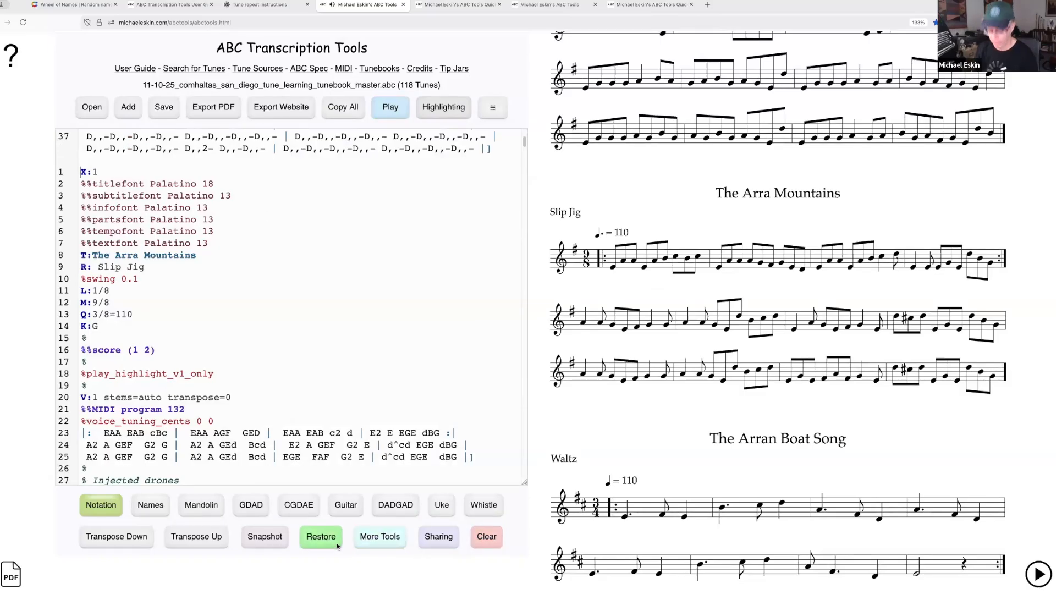
Step: Restore Snapshot #3 and inject Swedish Säckpipa in D sounds into all tunes, with hidden drones shifted to match each tune's key
click(321, 536)
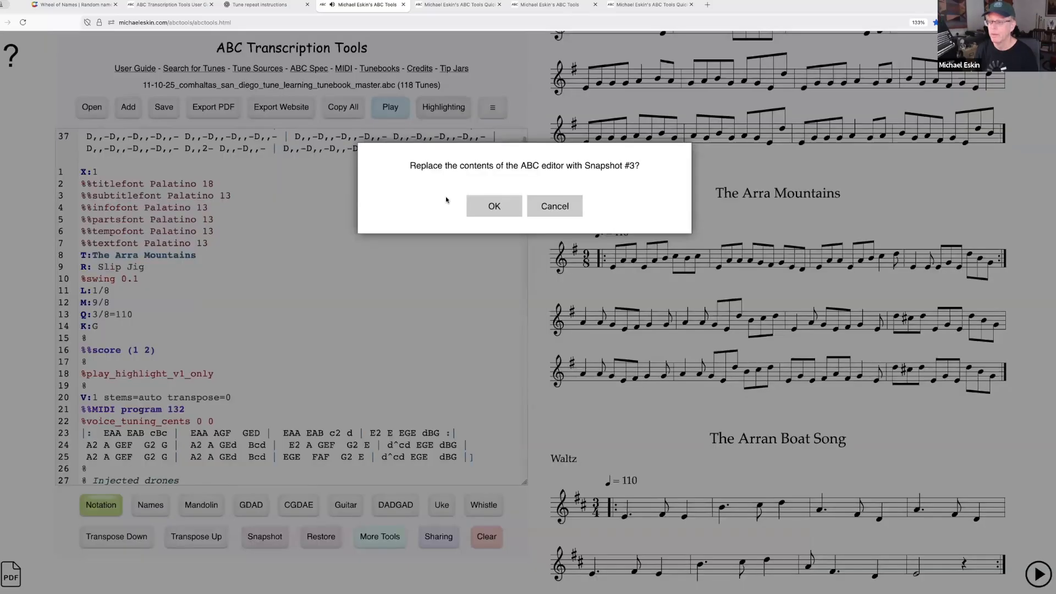
click(489, 207)
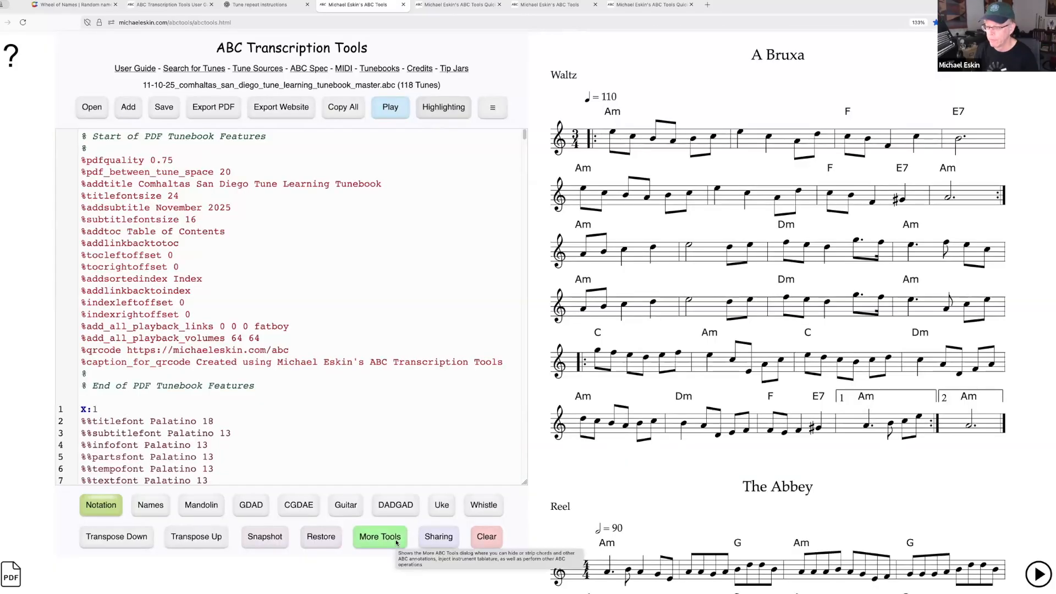
click(384, 536)
click(603, 513)
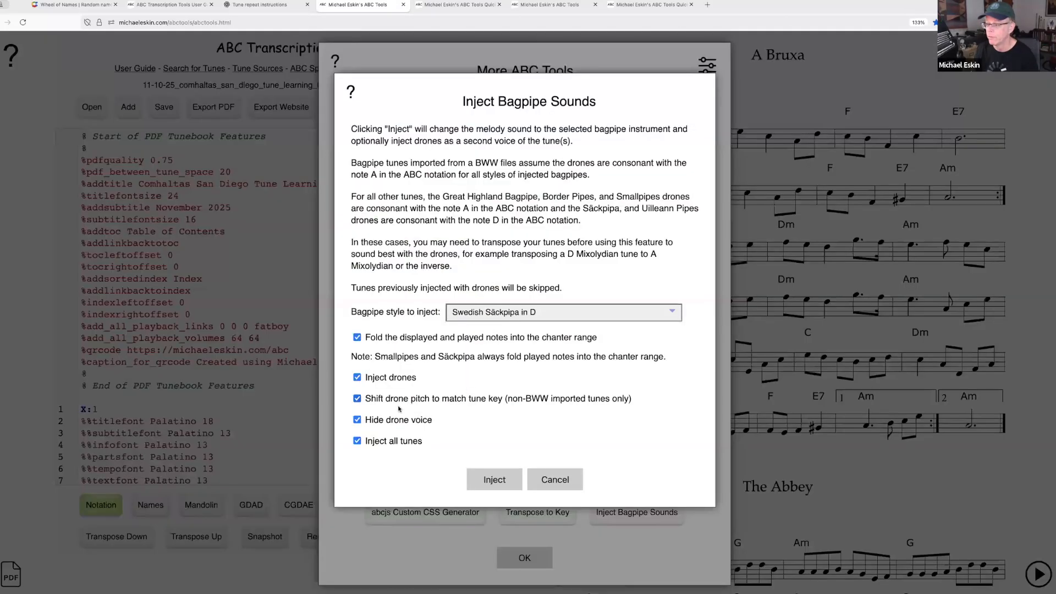
click(495, 478)
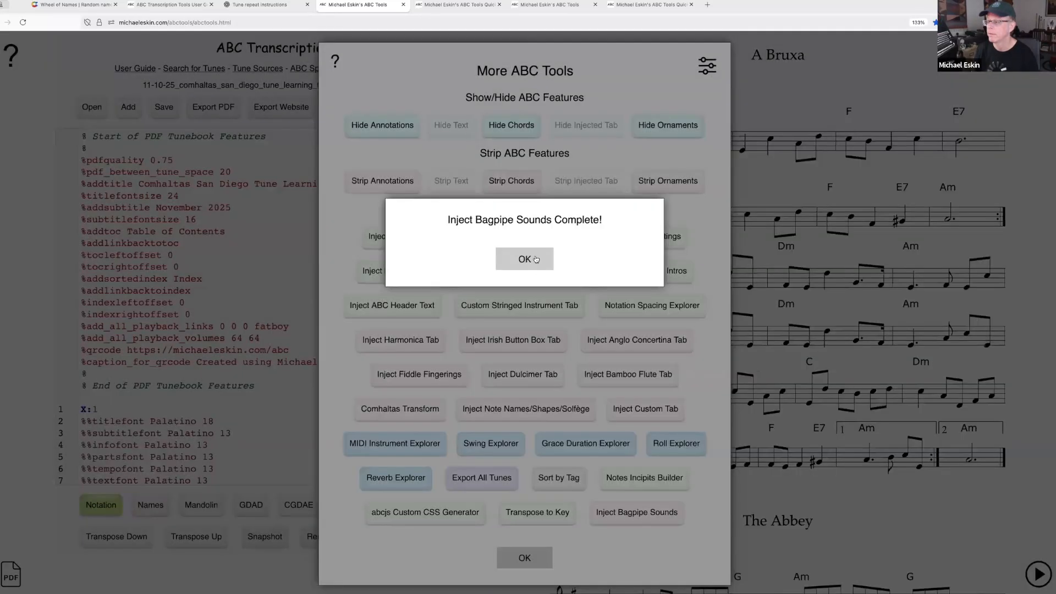
click(536, 259)
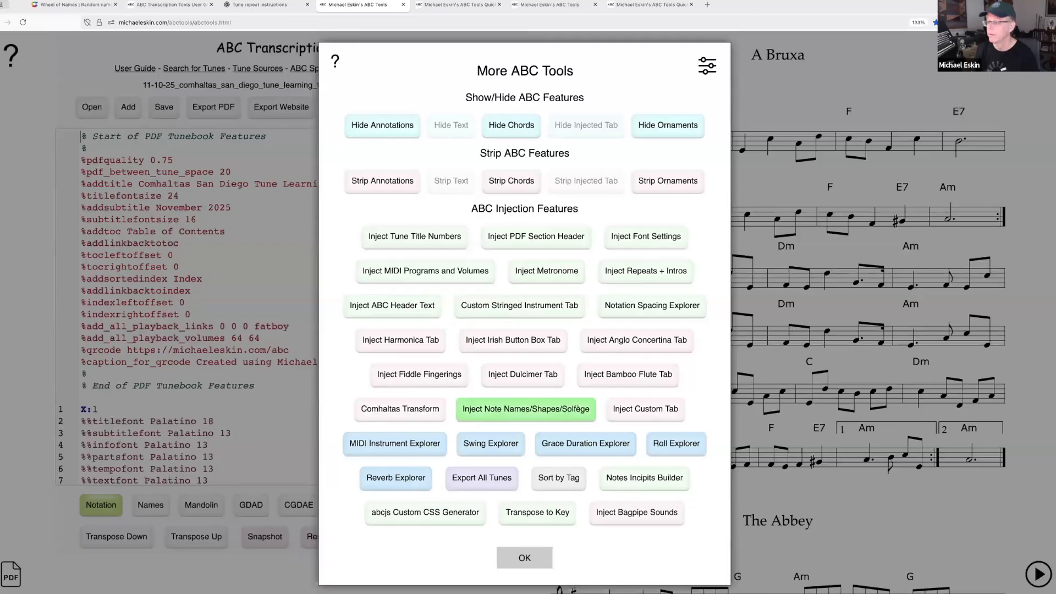
click(544, 557)
Step: Strip the chords from the injected tunebook
click(380, 536)
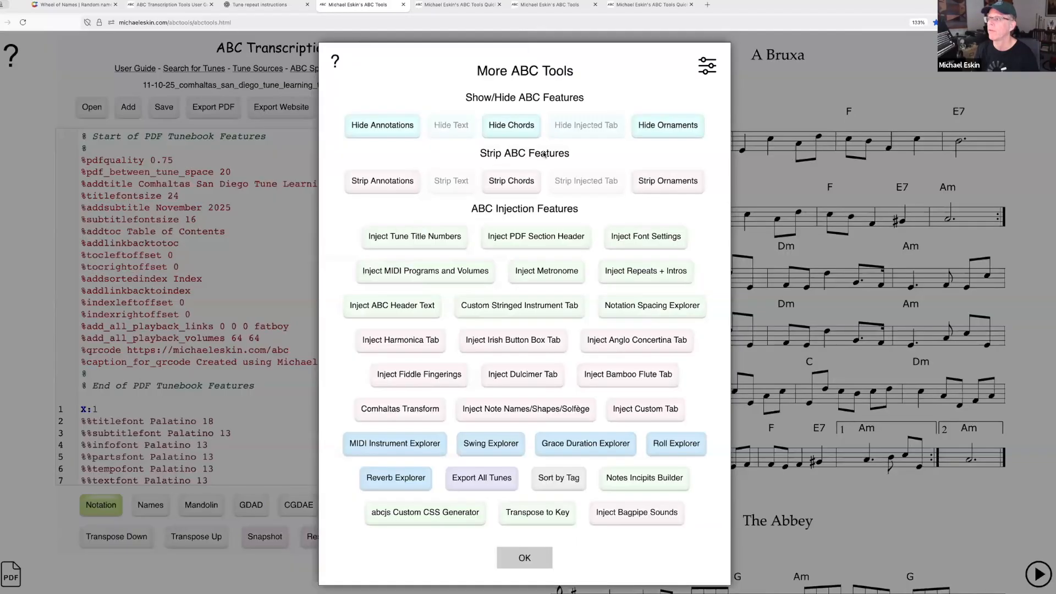
click(514, 181)
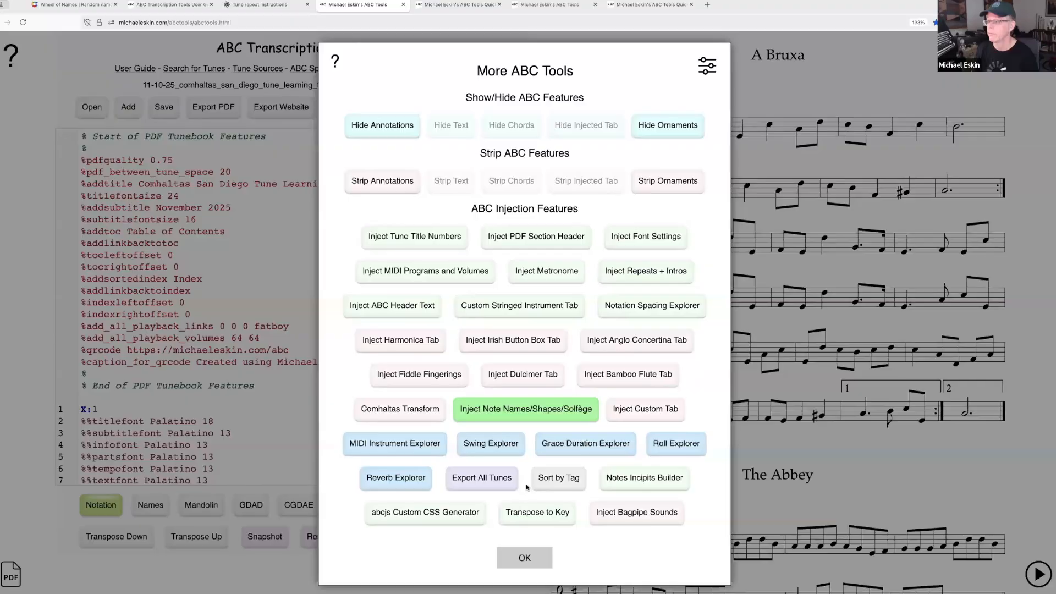
click(536, 557)
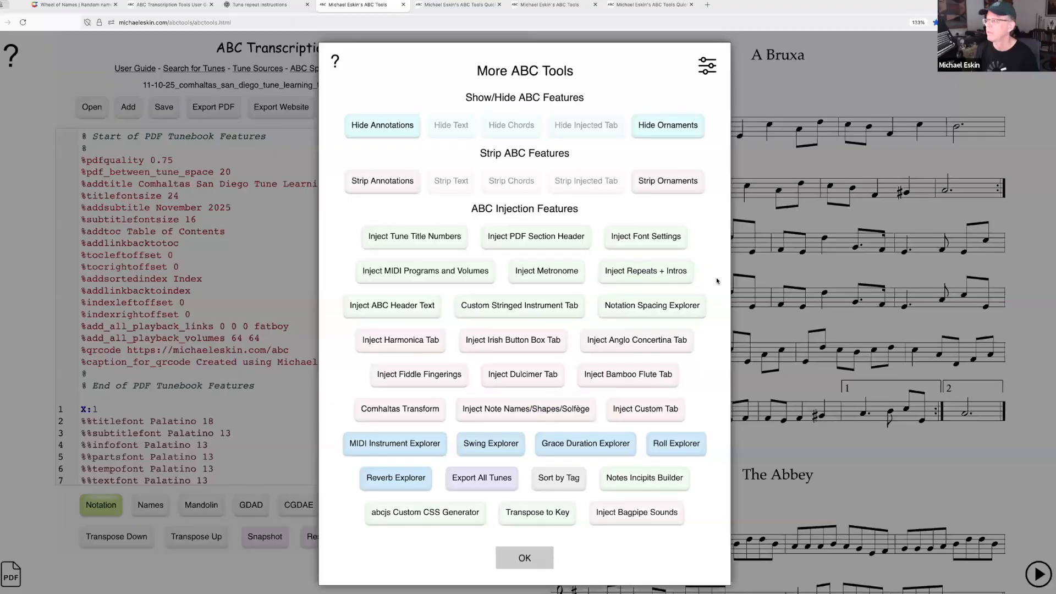
Step: Listen to the injected Säckpipa sound on The Arran Boat Song and close the player
click(619, 328)
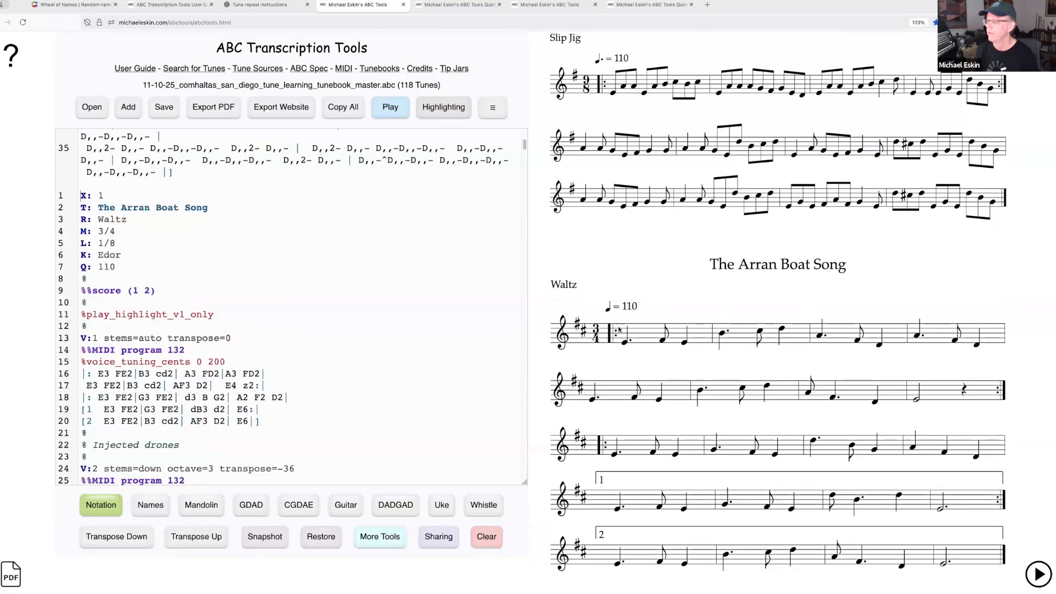
click(389, 108)
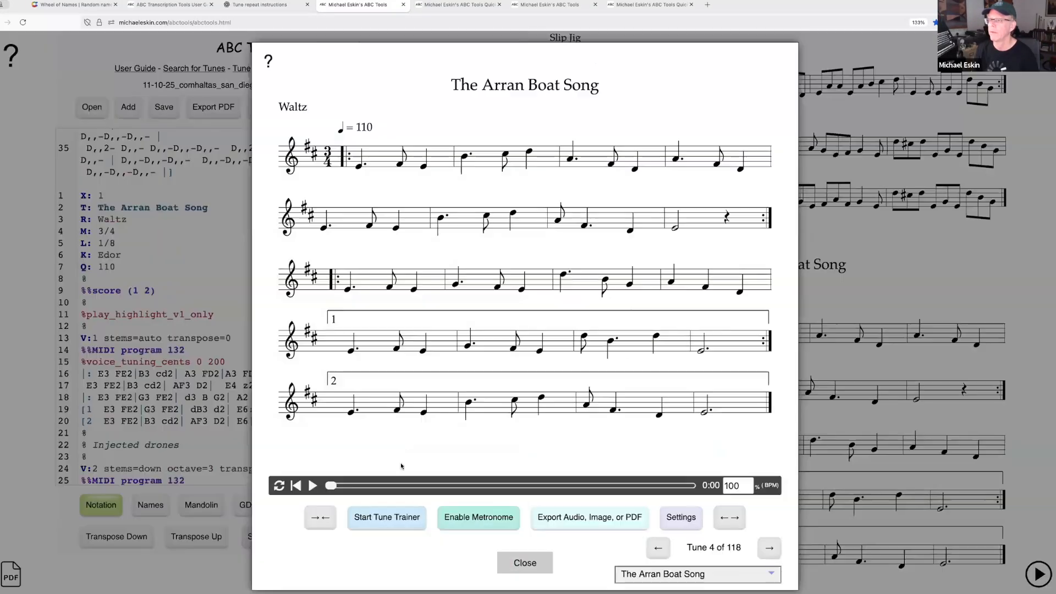
click(318, 486)
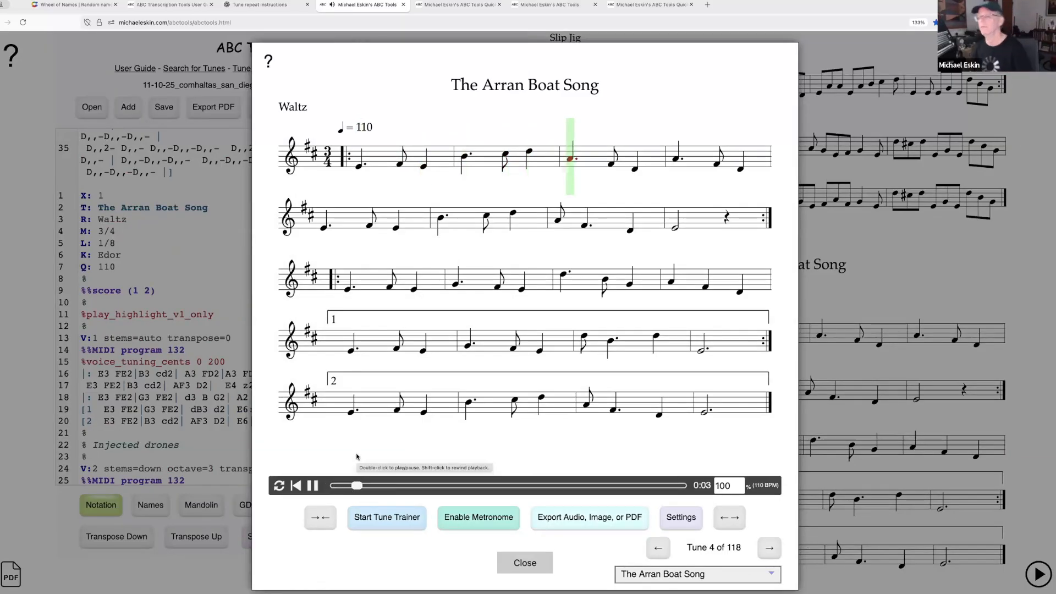
click(537, 565)
Step: Find Banish Misfortune in the notation, listen to its opening and close the player
scroll(829, 340, down, 15)
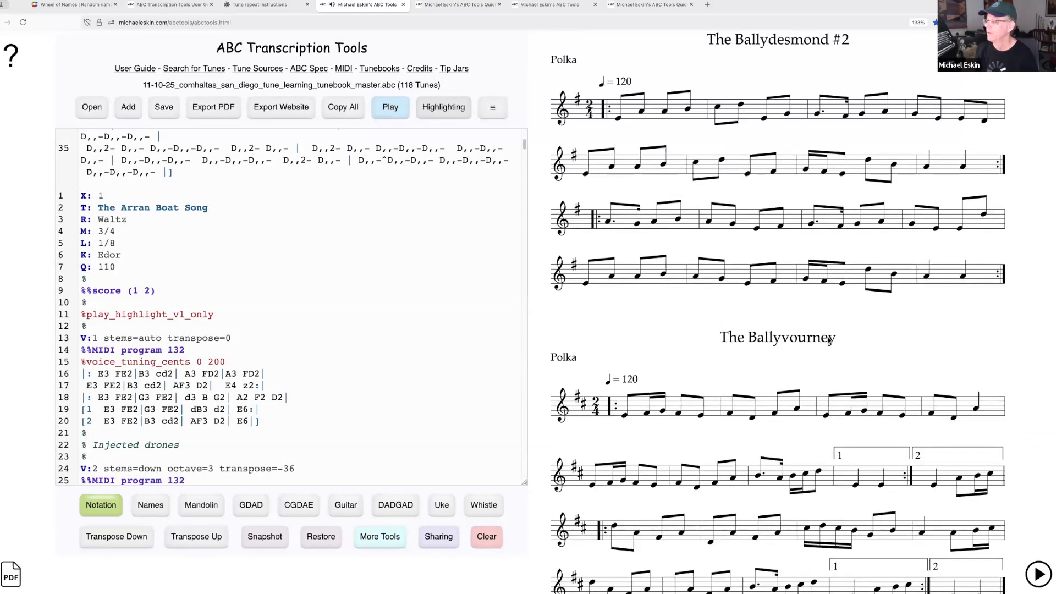
scroll(829, 341, down, 10)
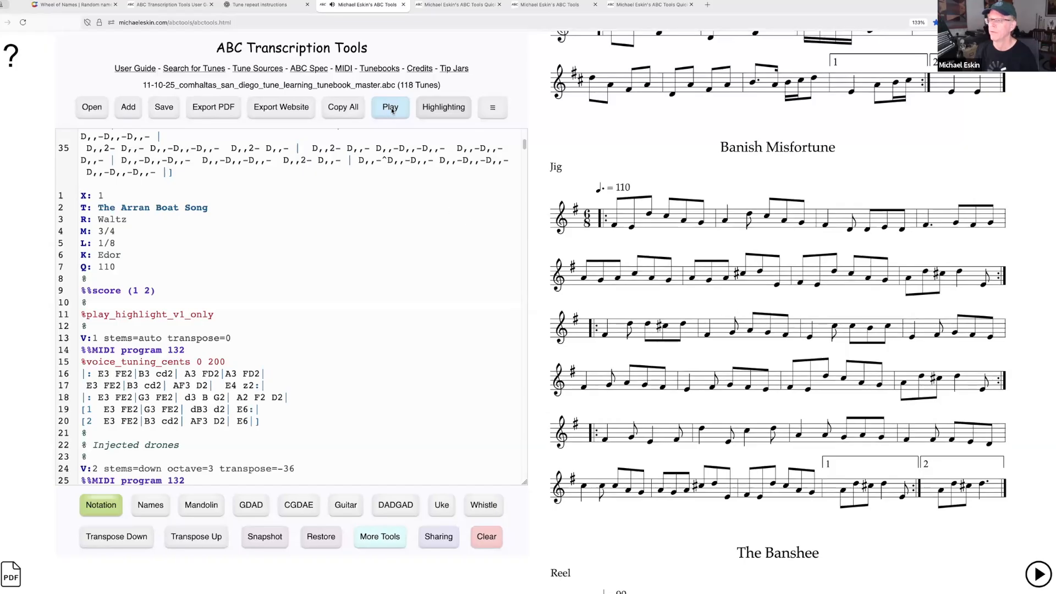
click(391, 108)
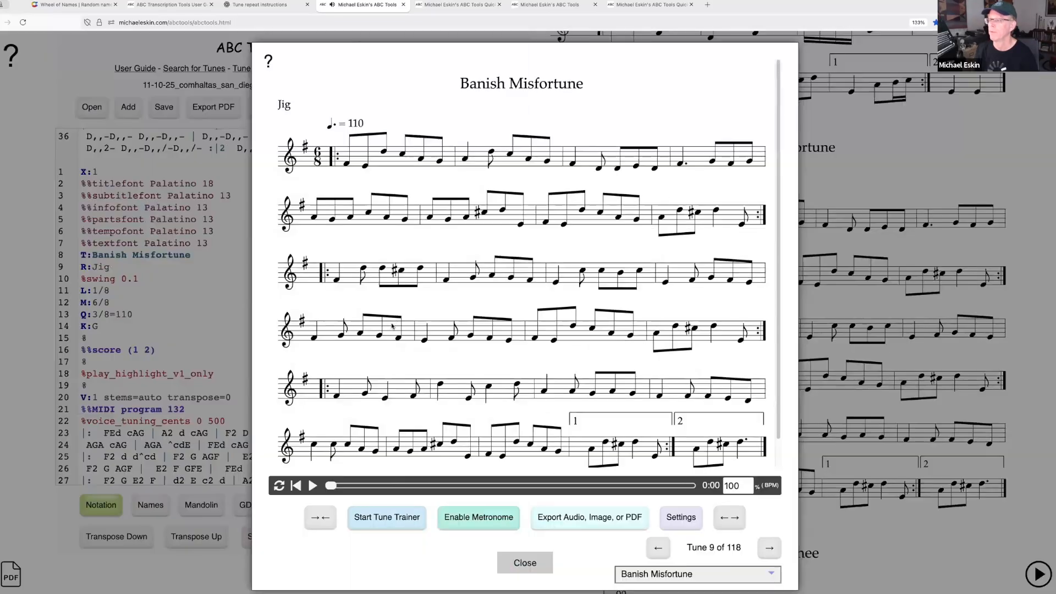
click(314, 486)
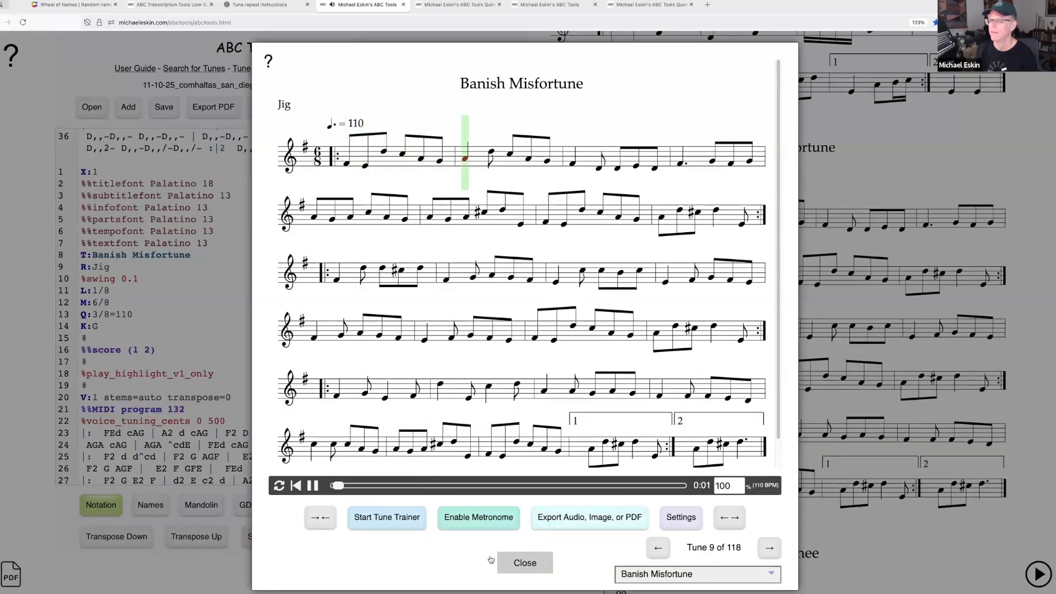
click(525, 563)
Step: Browse the tunebook to Coleman's Cross, listen to it with the shifted drones and close the player
scroll(848, 383, down, 15)
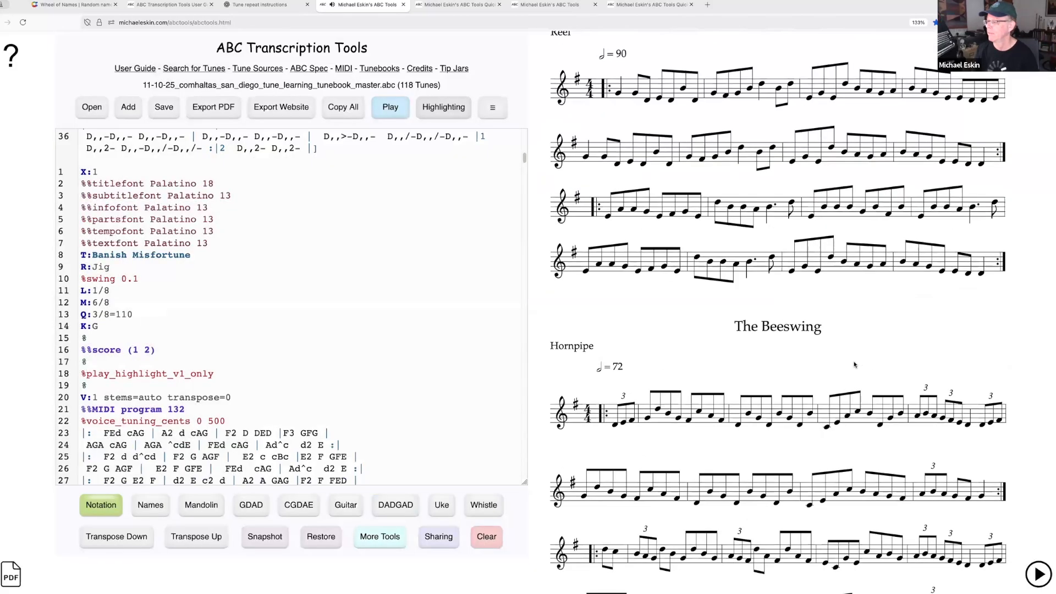
scroll(848, 383, down, 13)
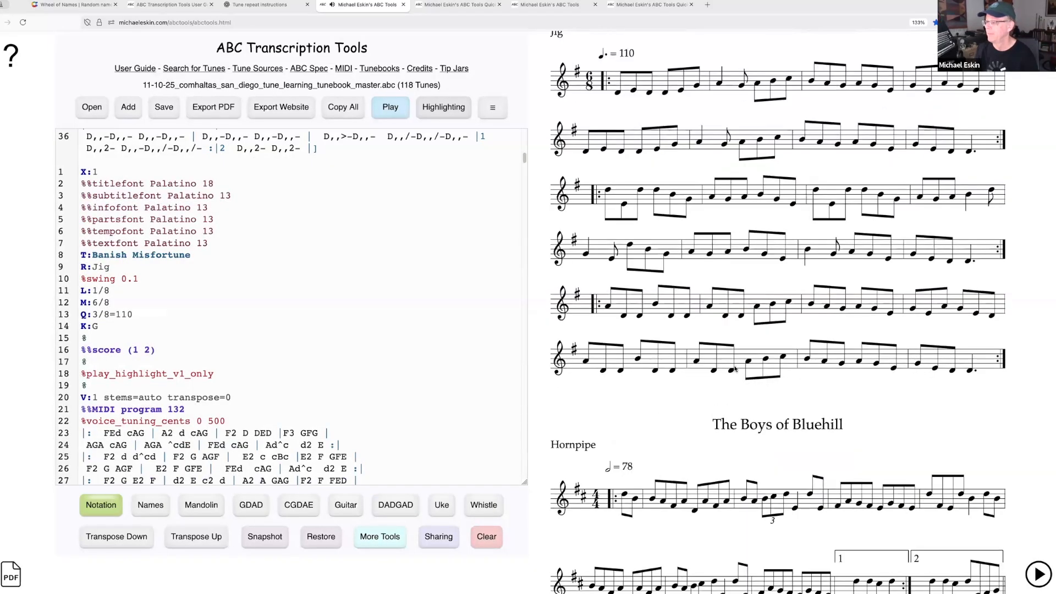
scroll(743, 370, down, 14)
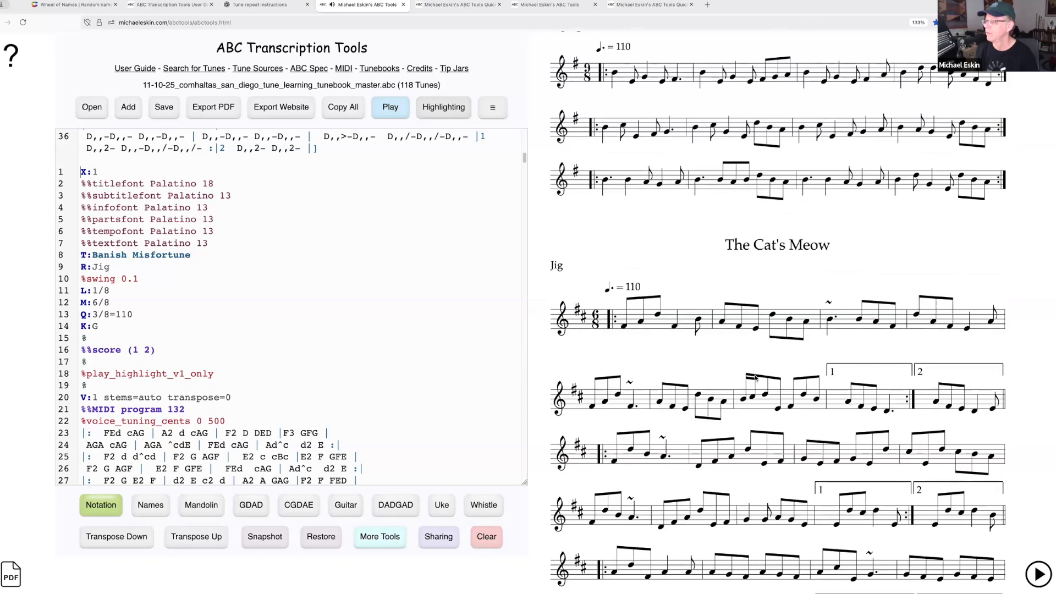
scroll(771, 331, down, 14)
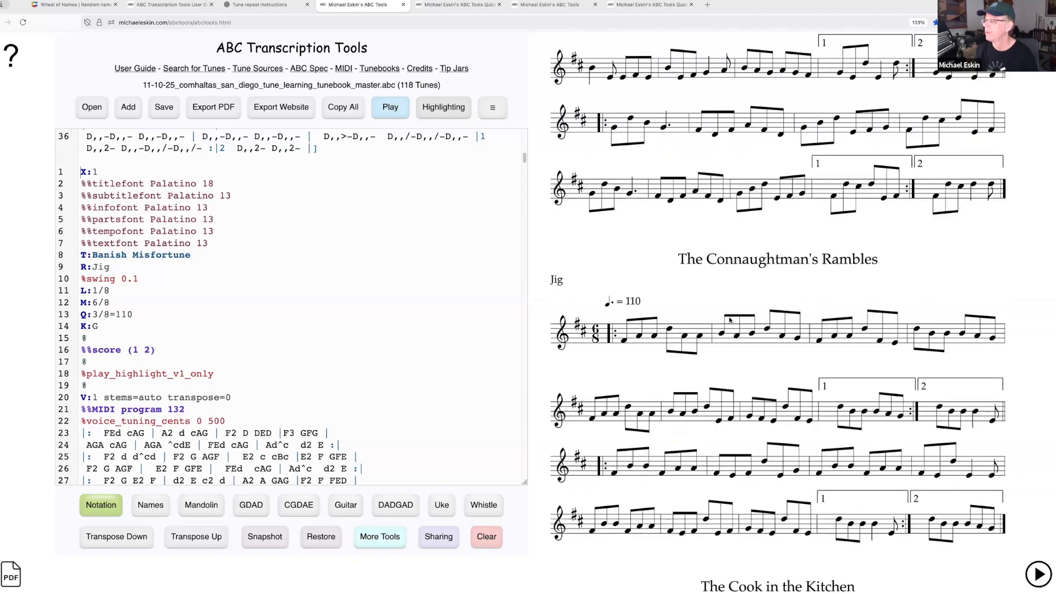
scroll(729, 320, up, 4)
scroll(723, 325, down, 4)
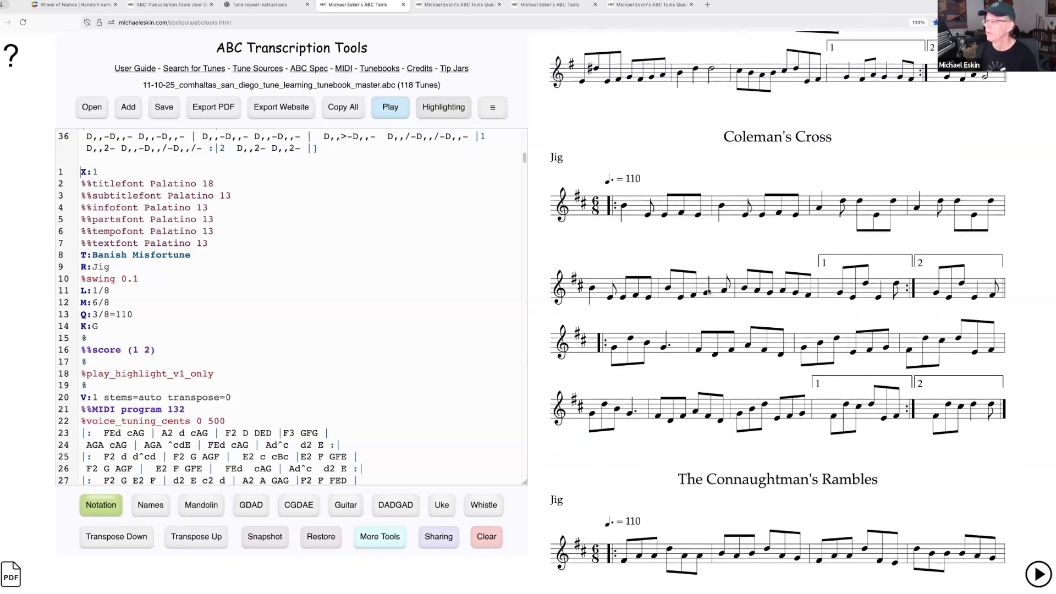
scroll(692, 179, up, 5)
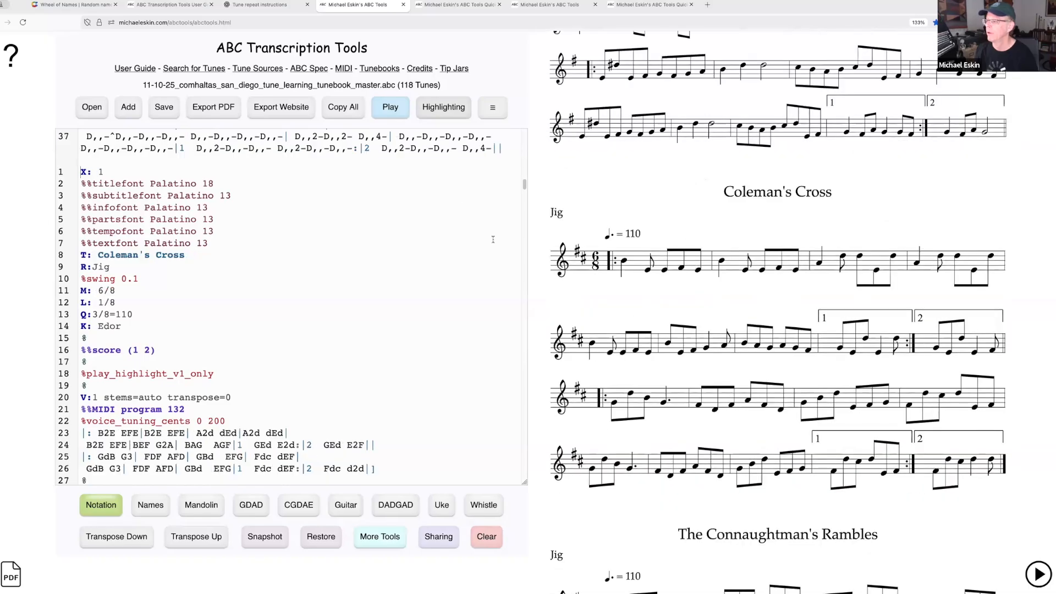
click(389, 108)
click(312, 486)
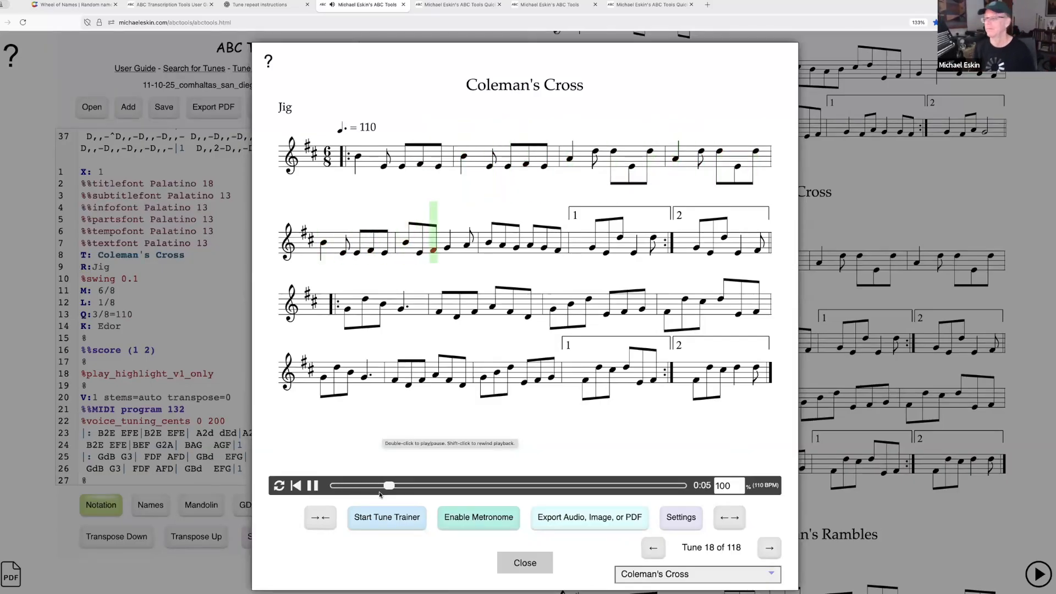
click(525, 562)
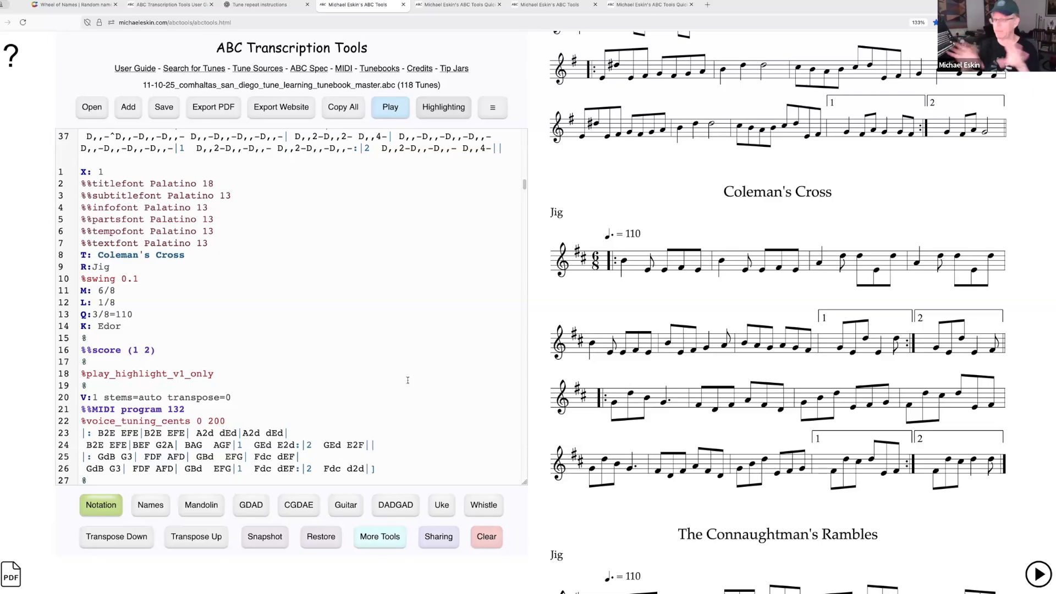
Step: Bring up the Transpose to Key tool and review its help section in the User Guide
click(391, 540)
click(560, 516)
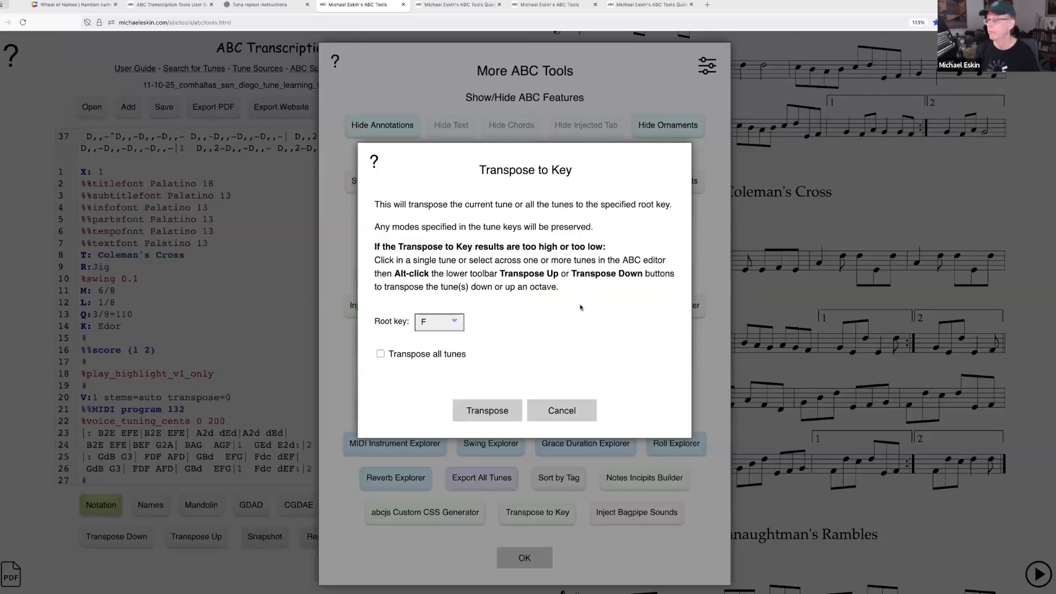
click(376, 163)
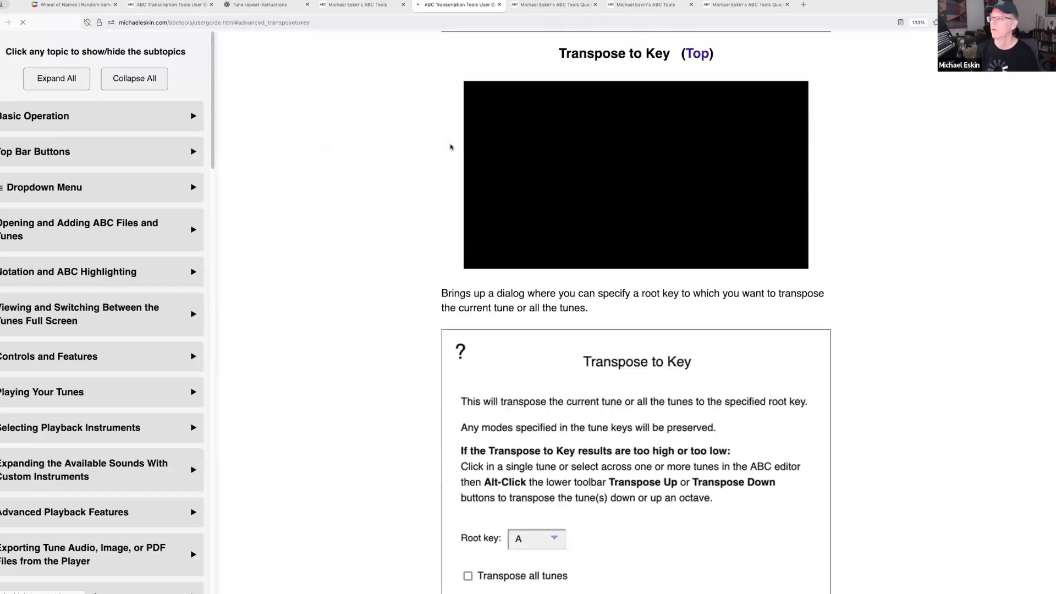
scroll(864, 367, down, 2)
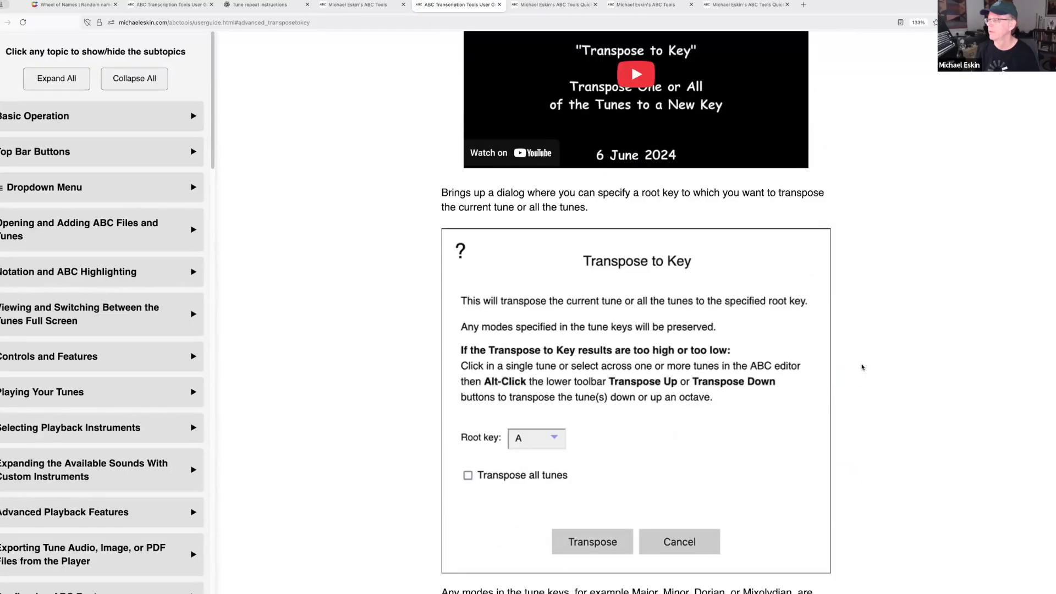
scroll(862, 367, up, 2)
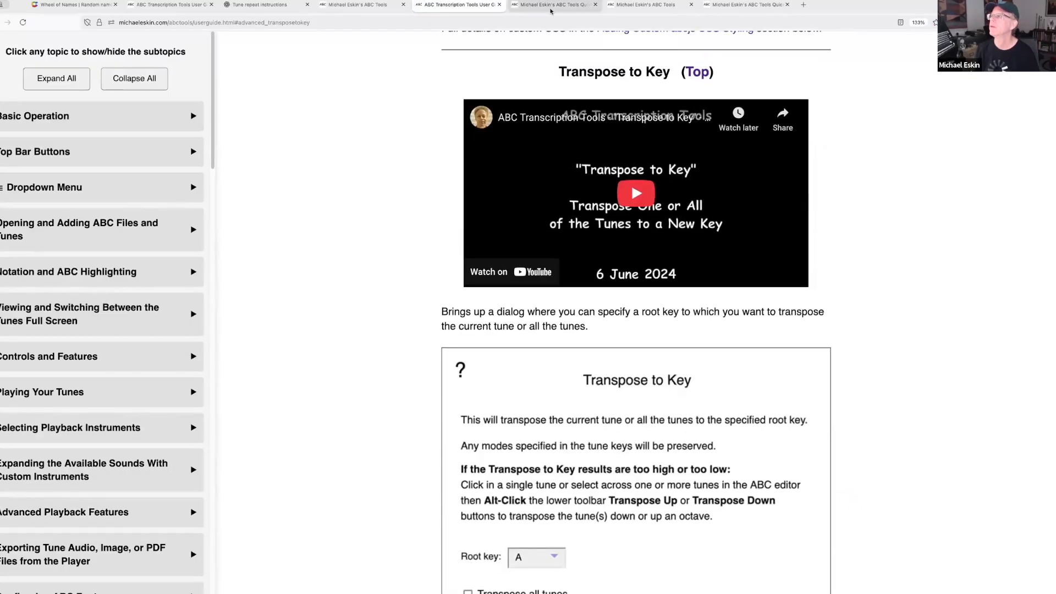
Step: Close the Transpose to Key help page and the extra ABC Tools browser tabs
click(787, 5)
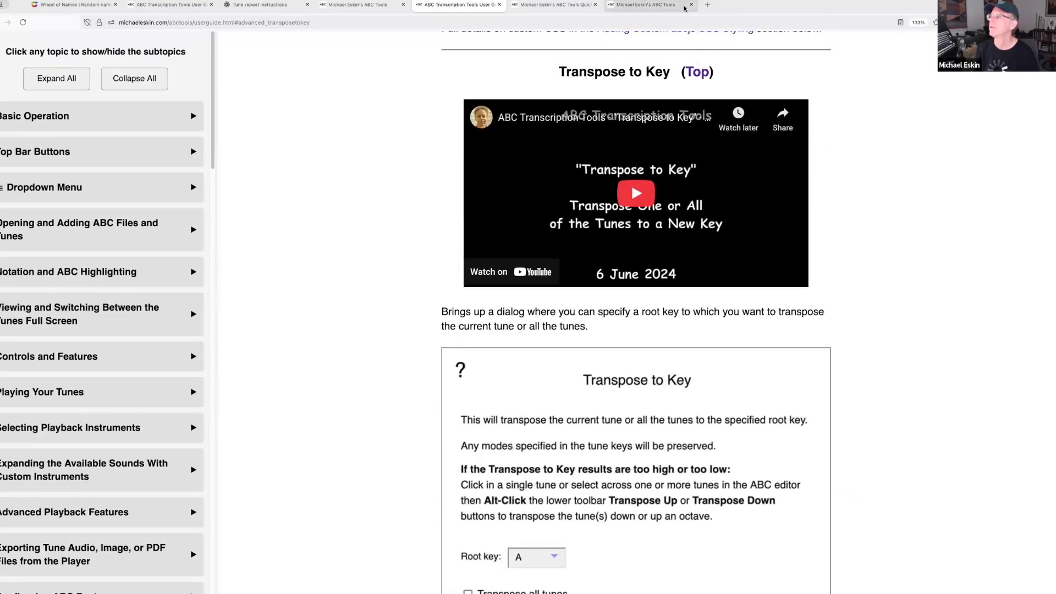
click(683, 9)
click(691, 6)
click(596, 6)
click(500, 6)
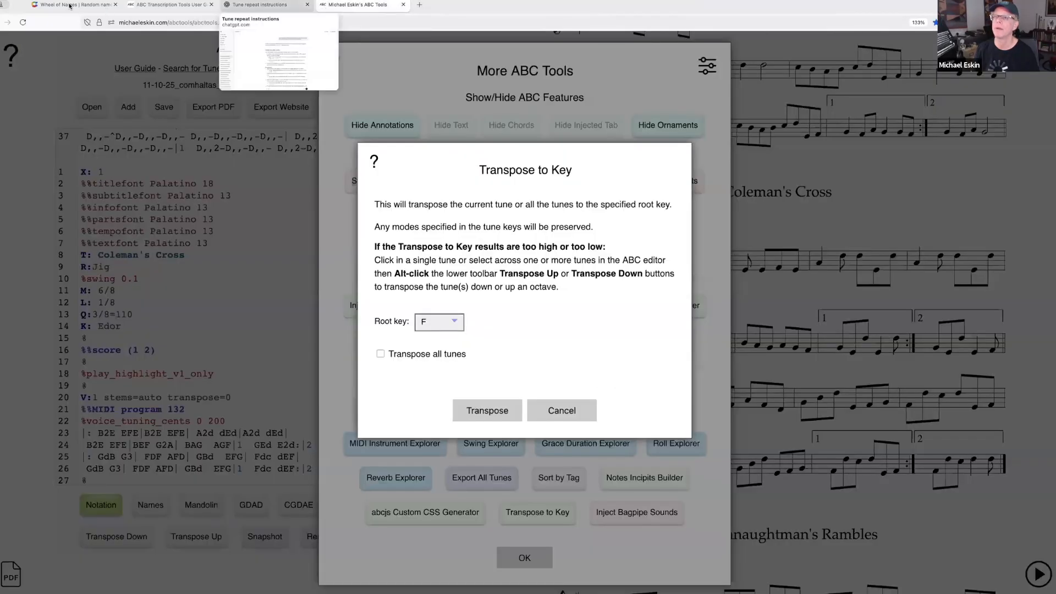
Step: Switch to the Wheel of Names, spin it for the next feature and remove the drawn Export All entry
click(70, 6)
click(489, 306)
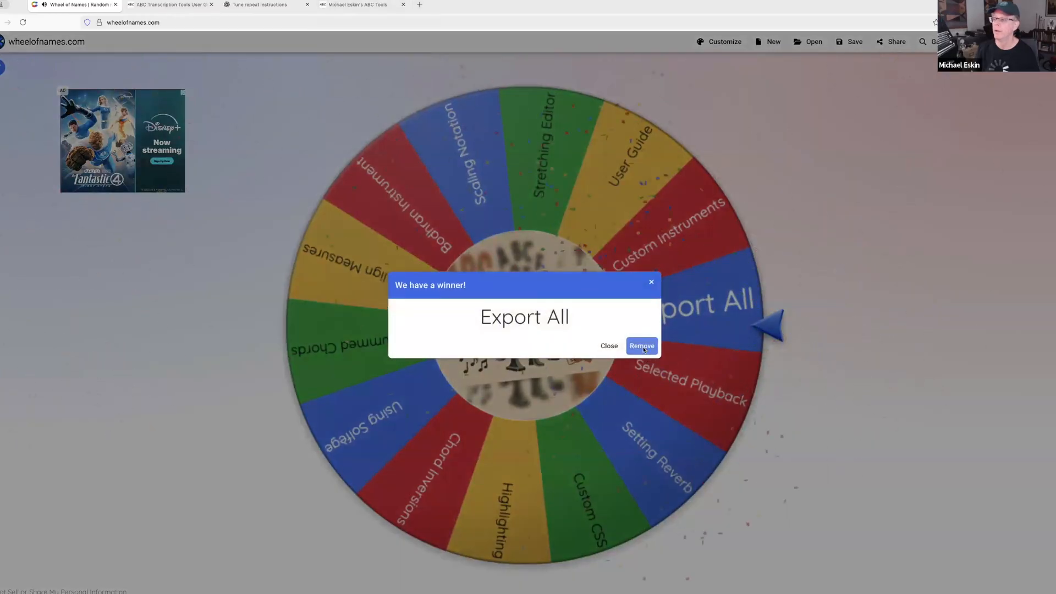
click(644, 351)
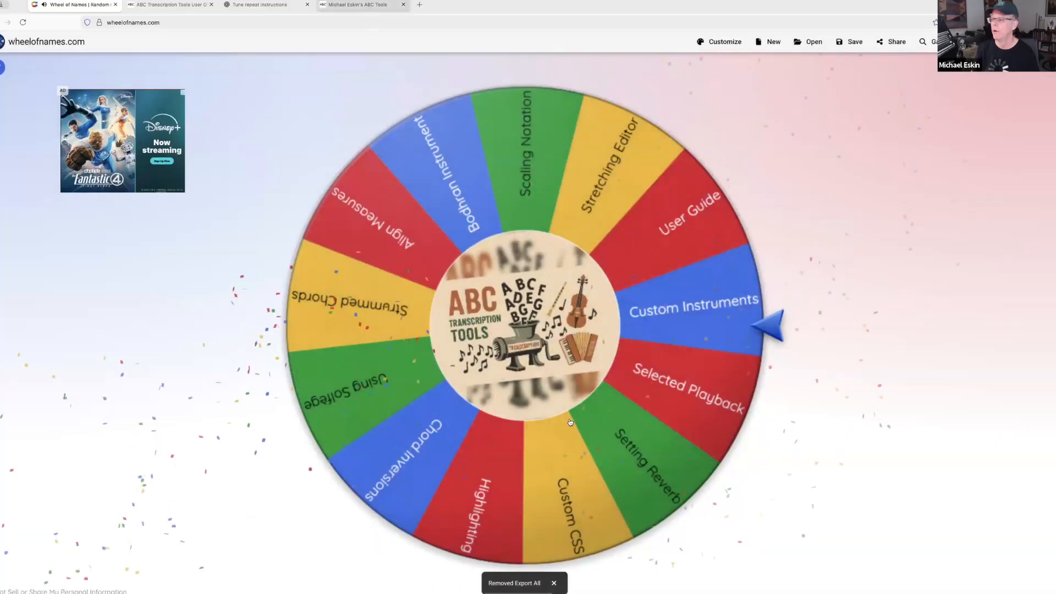
Step: Return to ABC Transcription Tools, close the open dialogs and restore the original tunebook from its snapshot
click(357, 5)
click(535, 557)
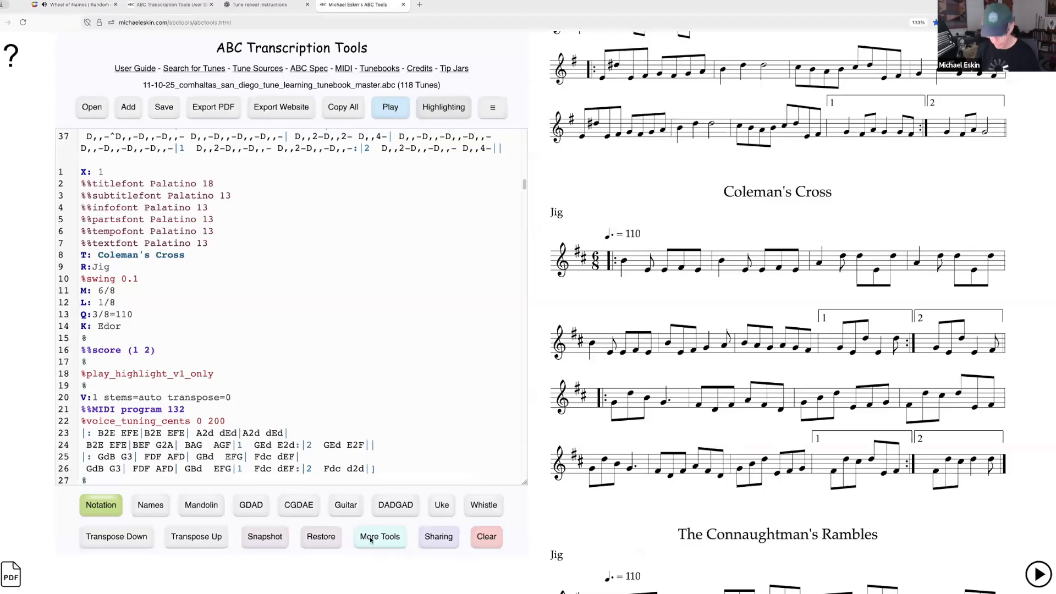
click(321, 536)
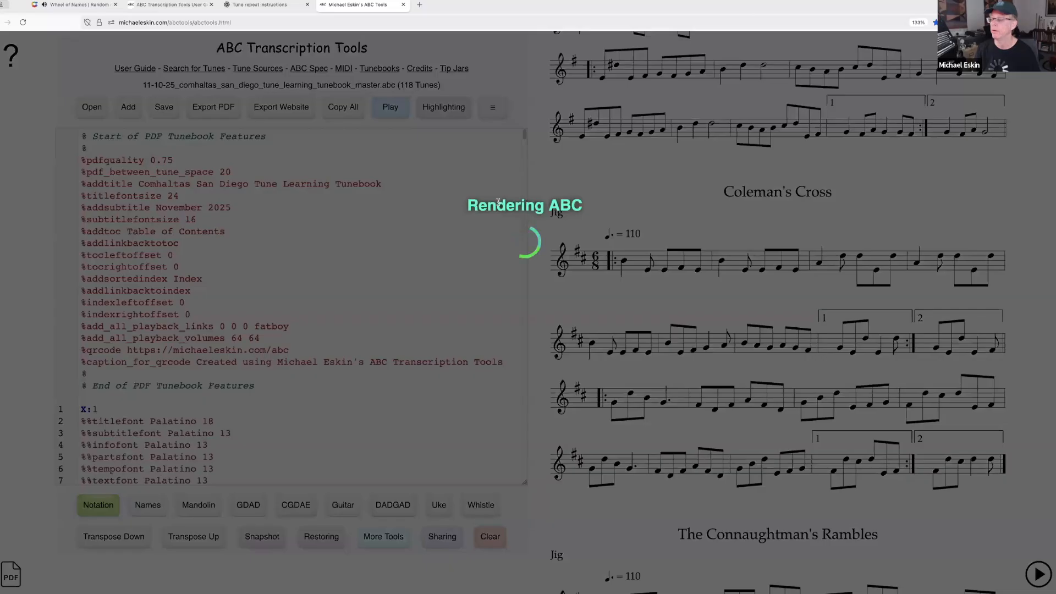
click(498, 202)
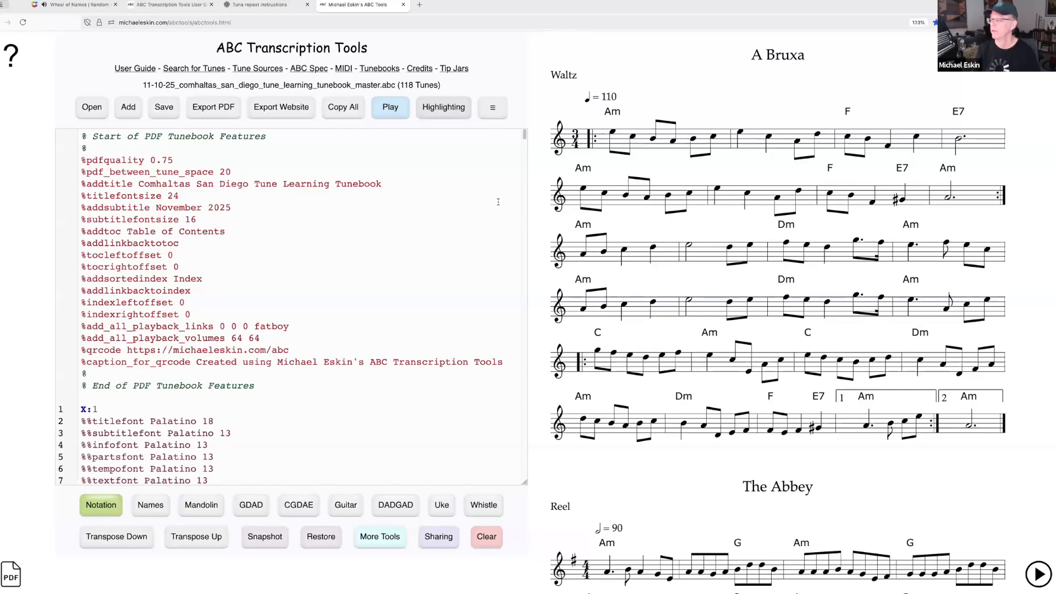
scroll(775, 344, down, 4)
scroll(775, 344, up, 4)
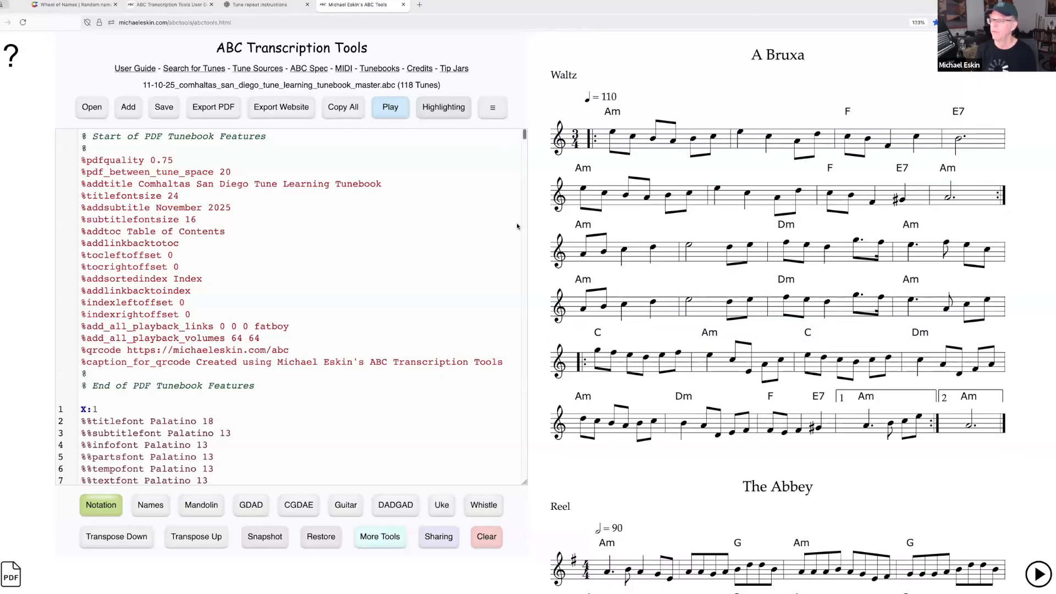
Step: Shorten the tunebook by deleting every tune that follows Father Kelly's from the ABC text
scroll(506, 301, down, 5)
scroll(506, 301, down, 6)
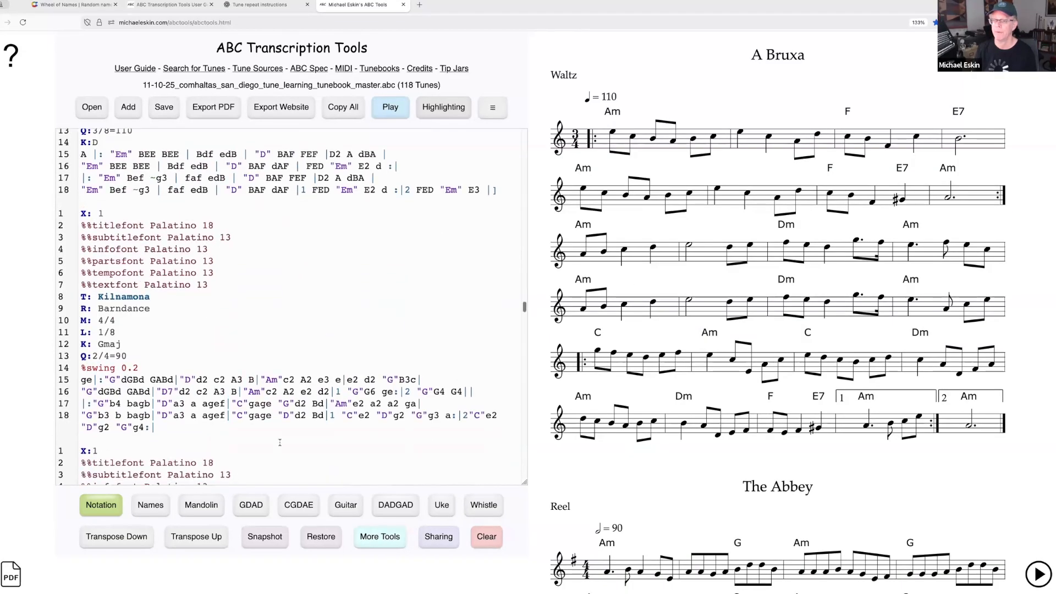
scroll(237, 433, down, 15)
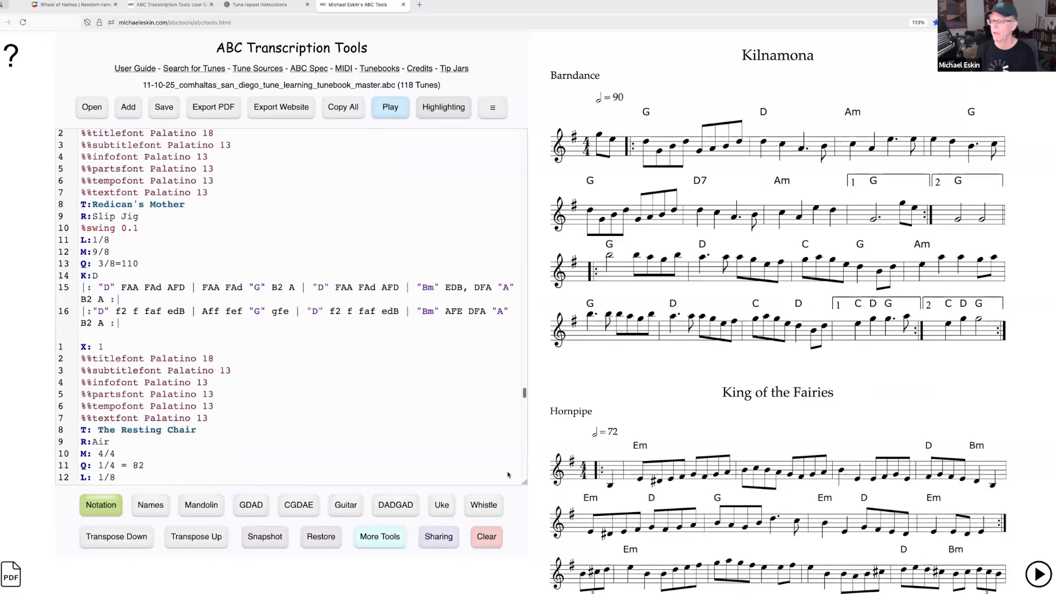
scroll(306, 418, down, 3)
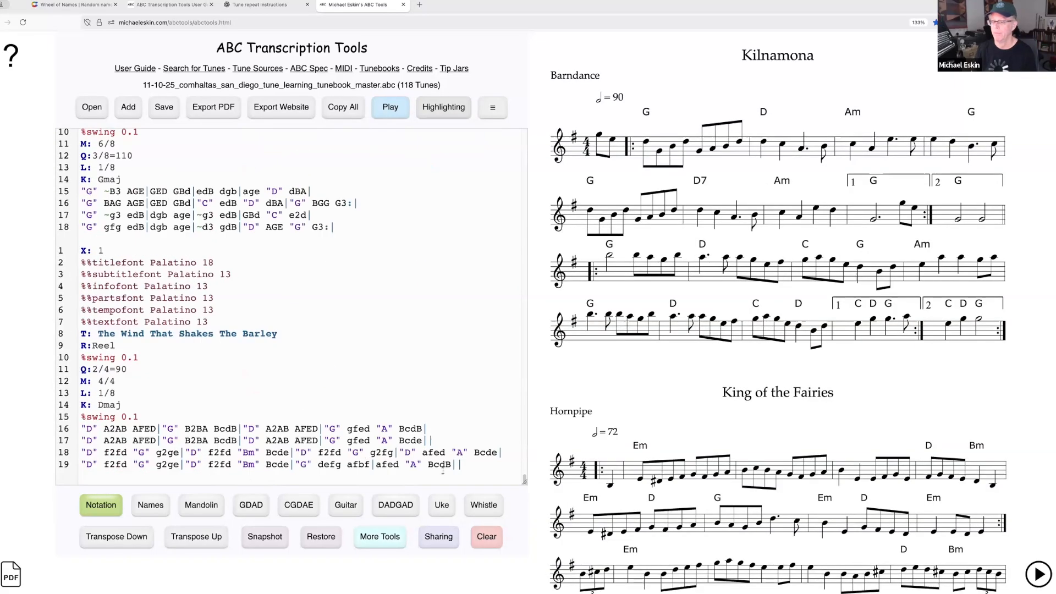
key(ctrl+a)
key(ctrl+v)
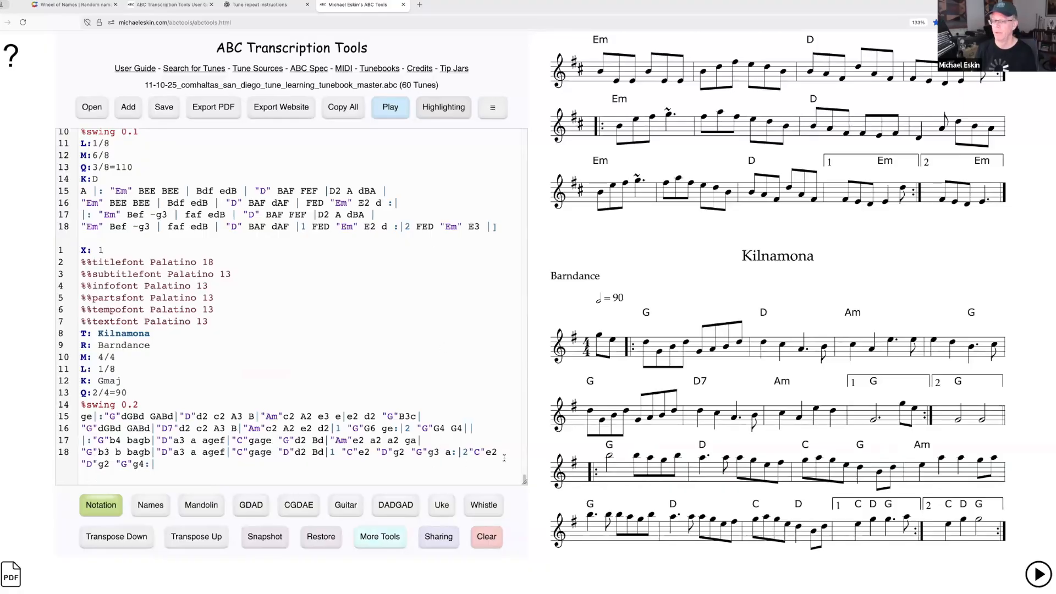
drag(223, 463, 90, 113)
drag(85, 252, 33, 139)
key(BackSpace)
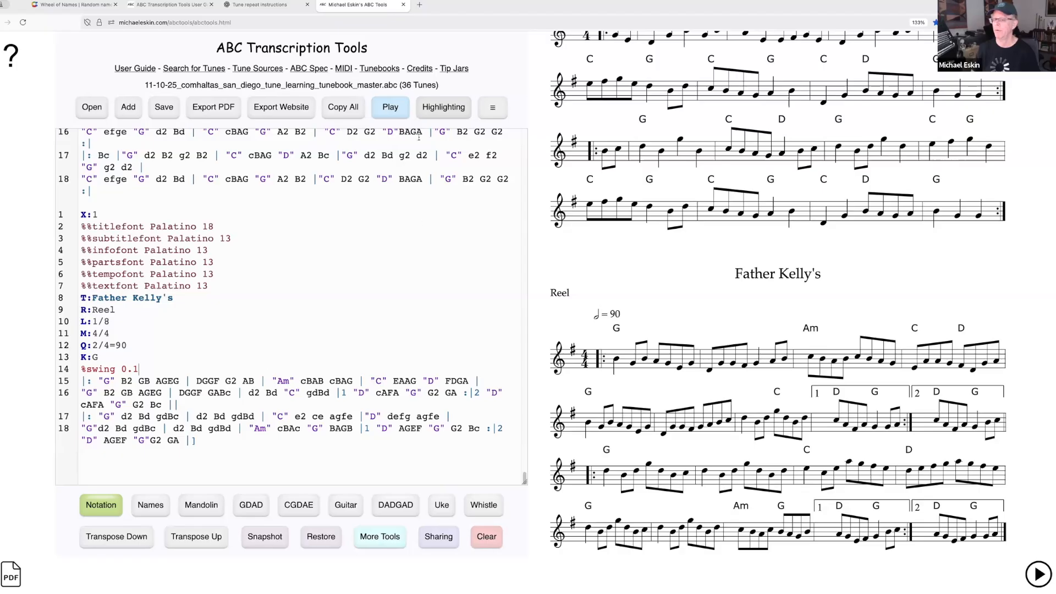
Step: Open Father Kelly's in the player, review its Export Audio, Image, or PDF options and close the player
click(388, 109)
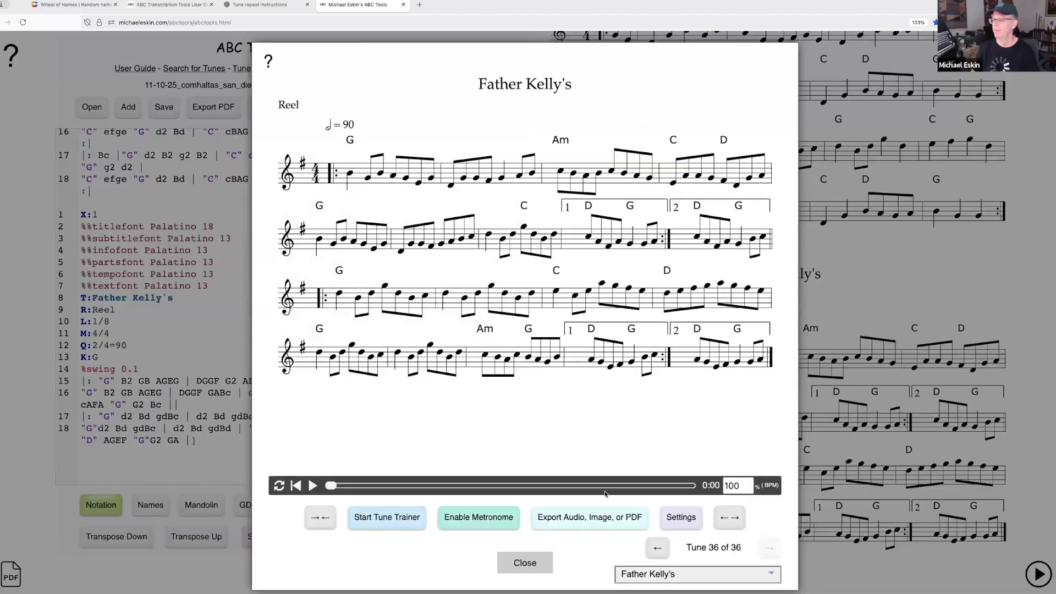
click(577, 523)
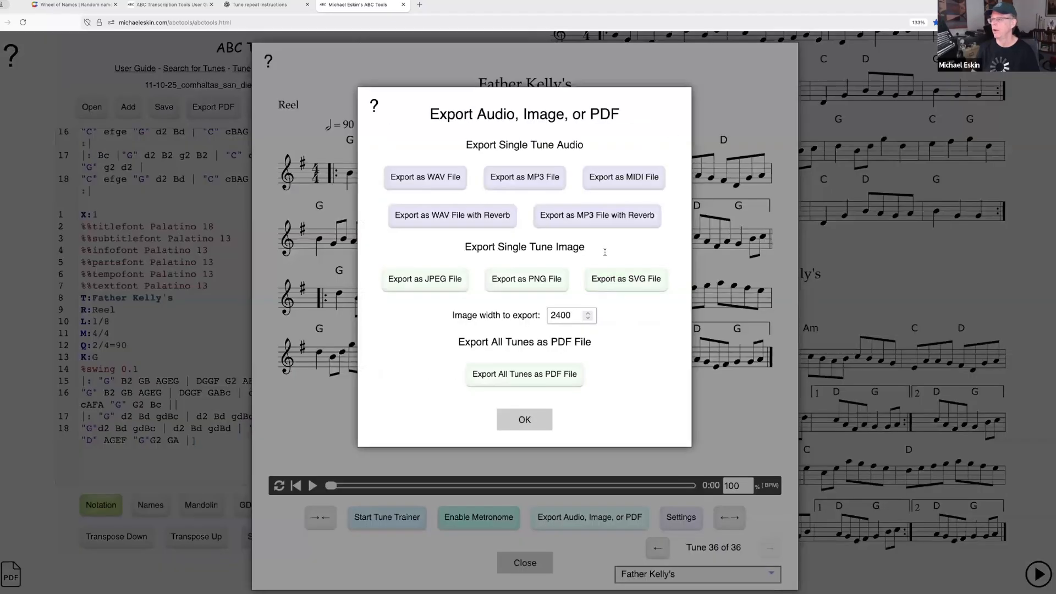
click(524, 420)
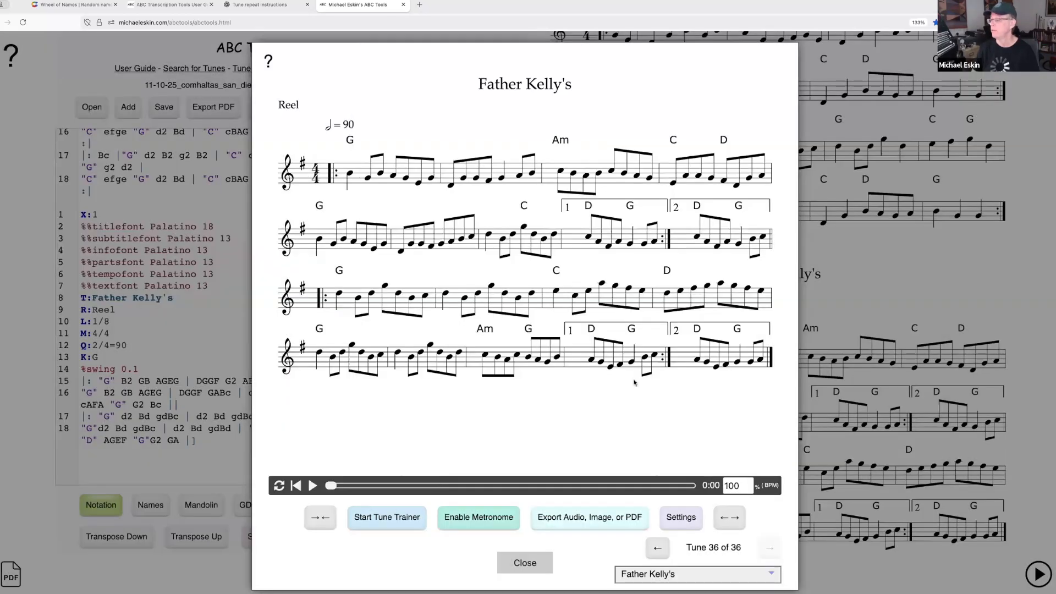
click(536, 563)
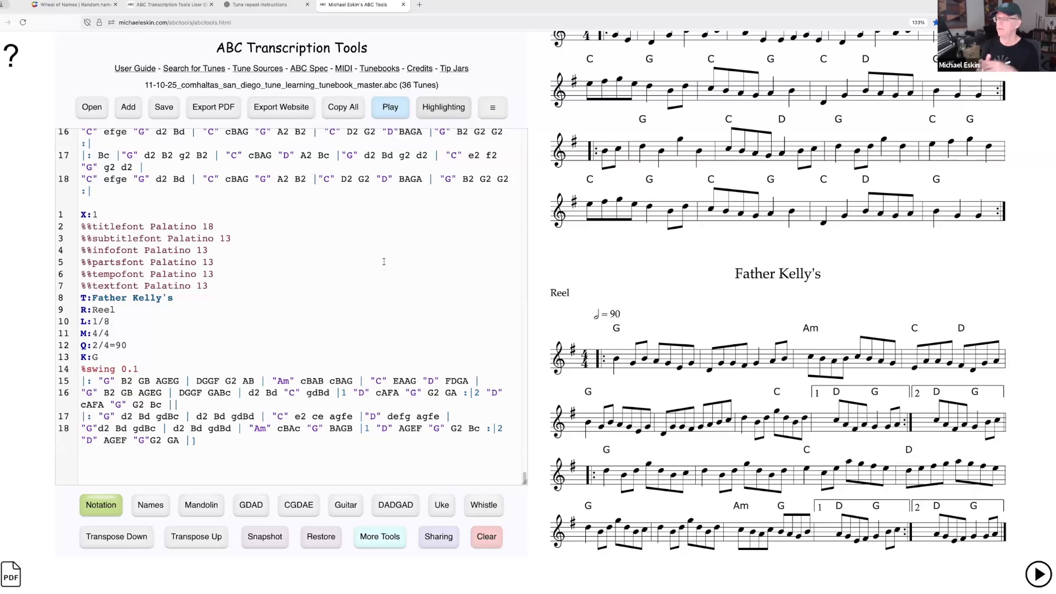
Step: Start exporting all tunes as MP3 with a two-bar style-appropriate click intro before each tune, then cancel the remaining exports
click(380, 536)
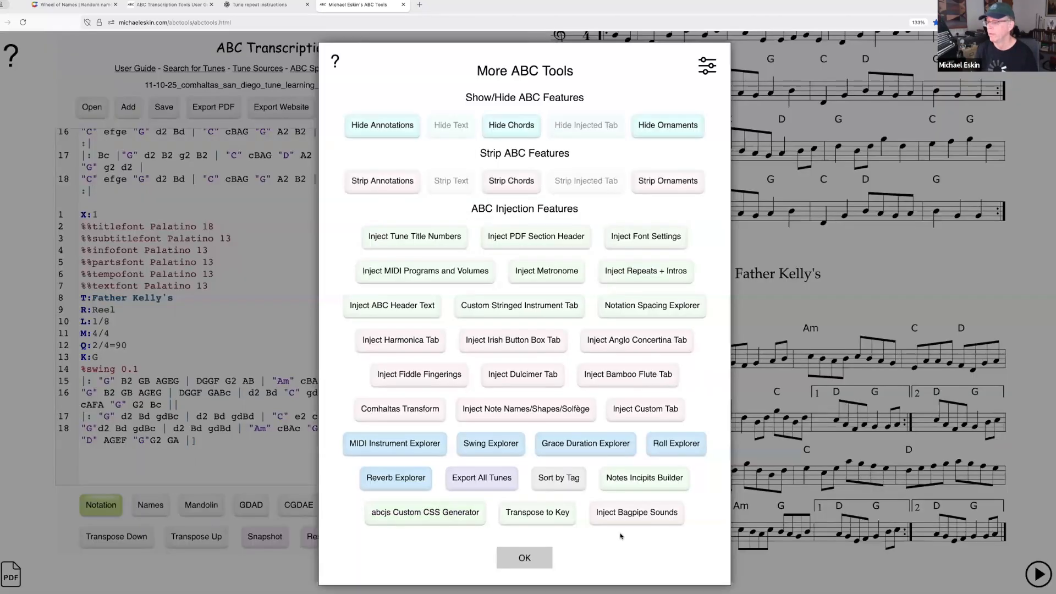
click(486, 474)
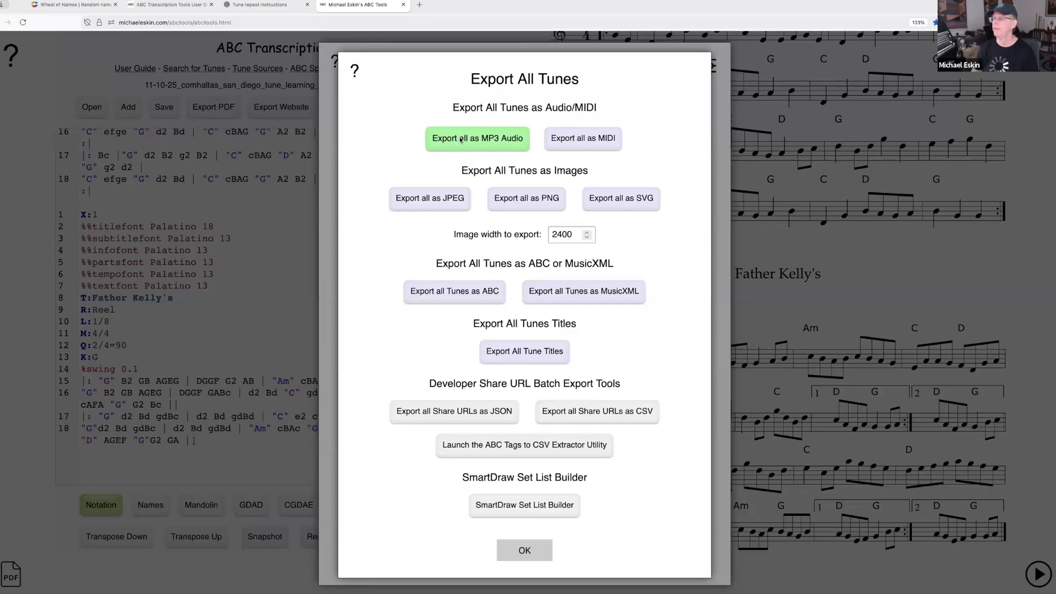
click(489, 138)
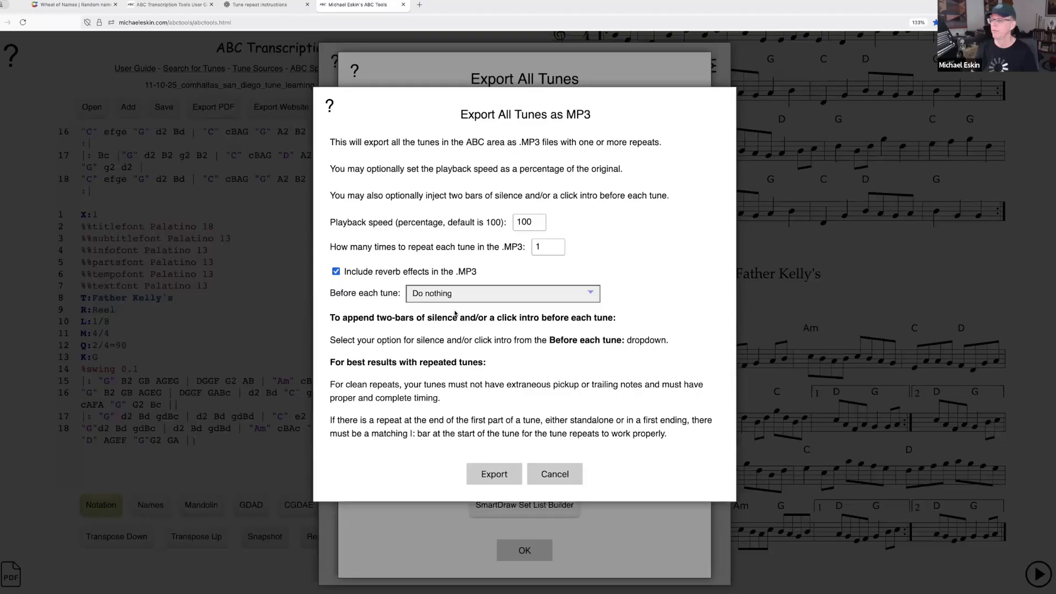
click(440, 299)
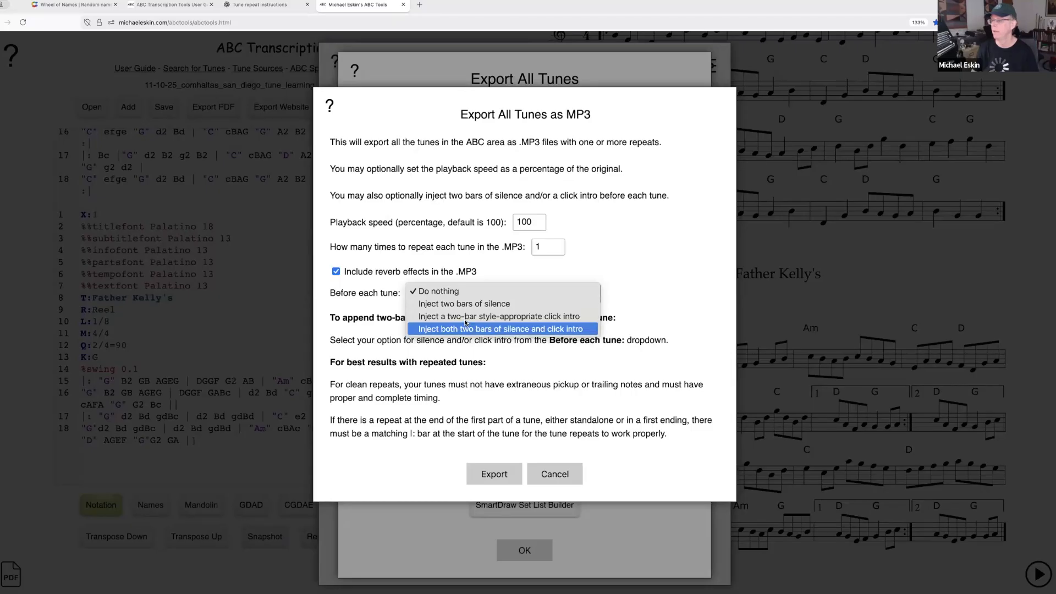
click(556, 315)
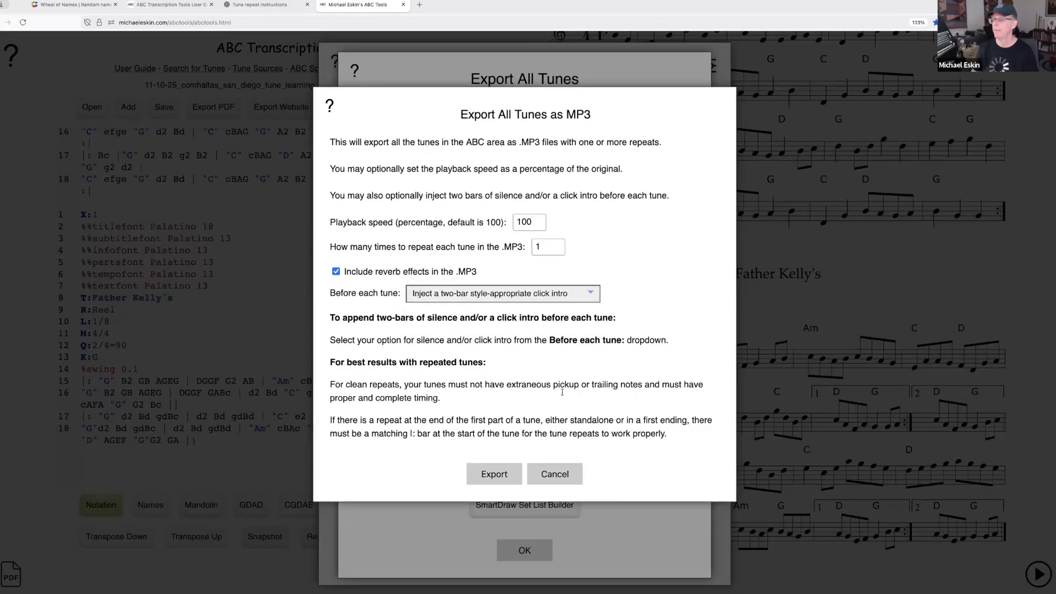
click(500, 479)
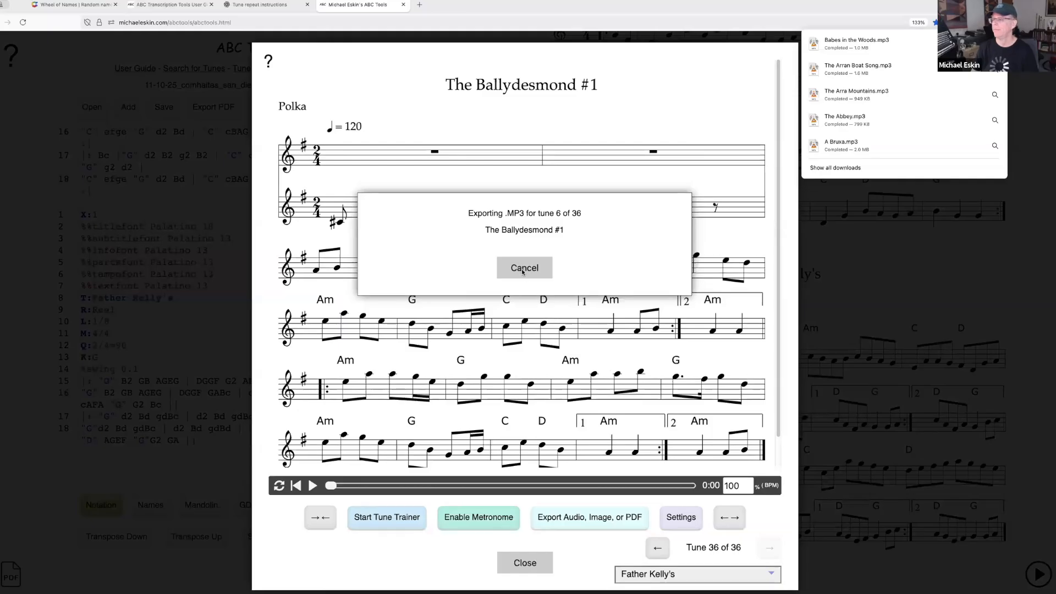
click(524, 268)
click(523, 548)
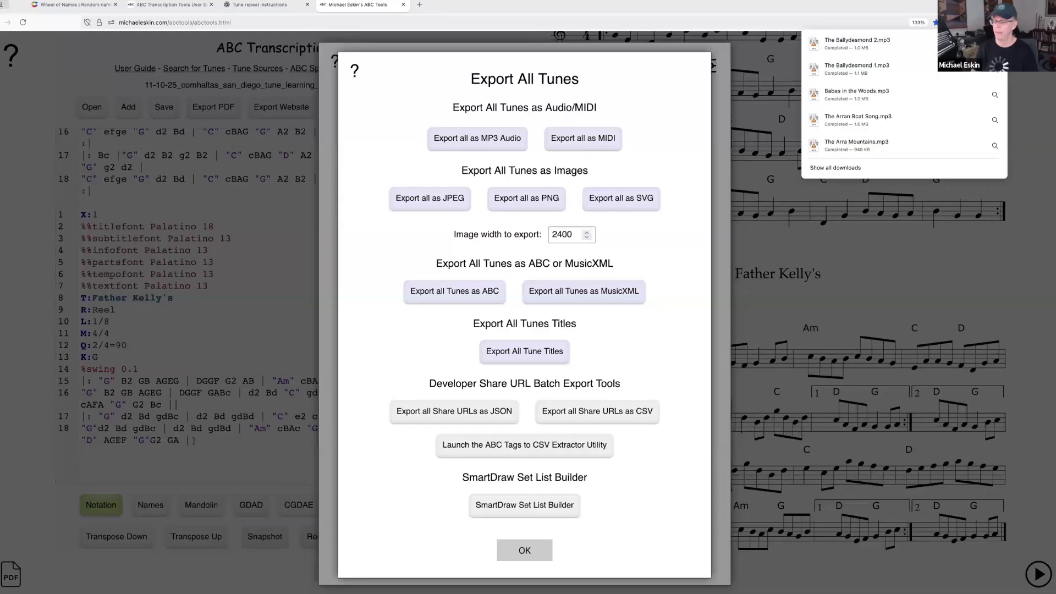
Step: Play the exported Babes in the Woods.mp3 in a new browser tab and close that tab
click(34, 566)
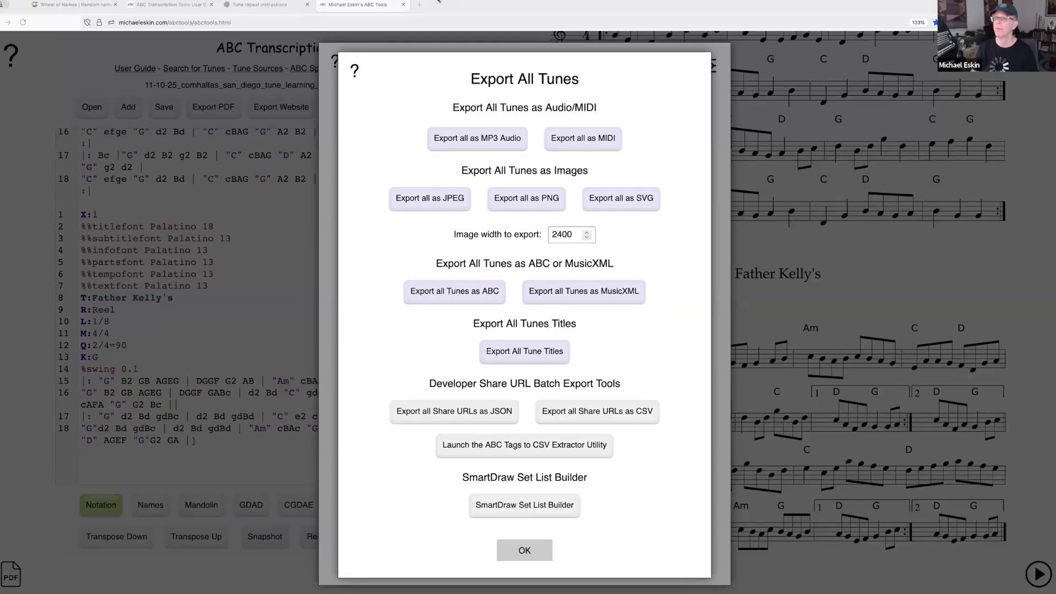
click(420, 4)
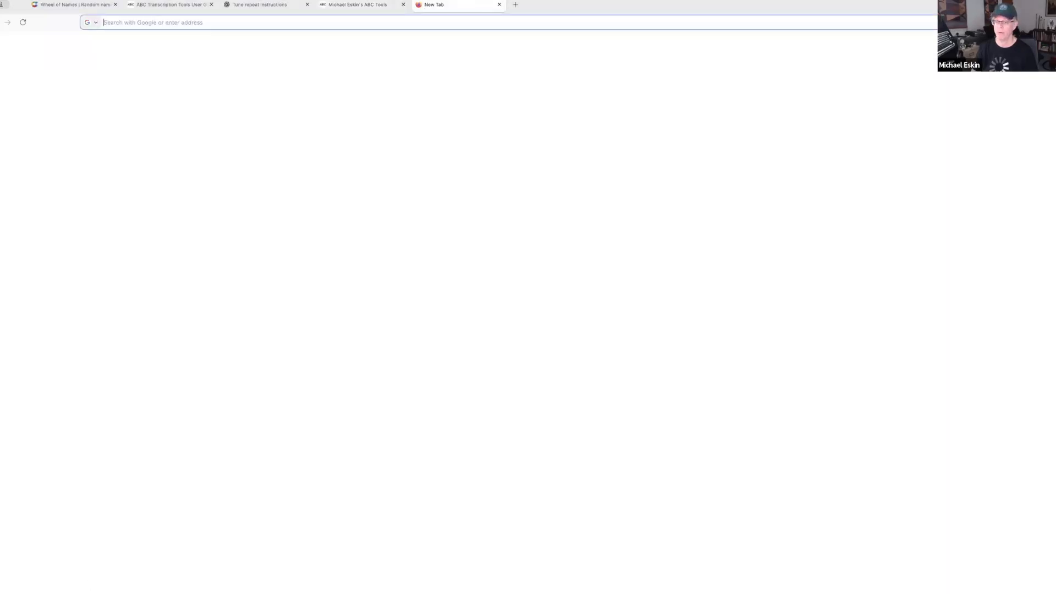
click(34, 570)
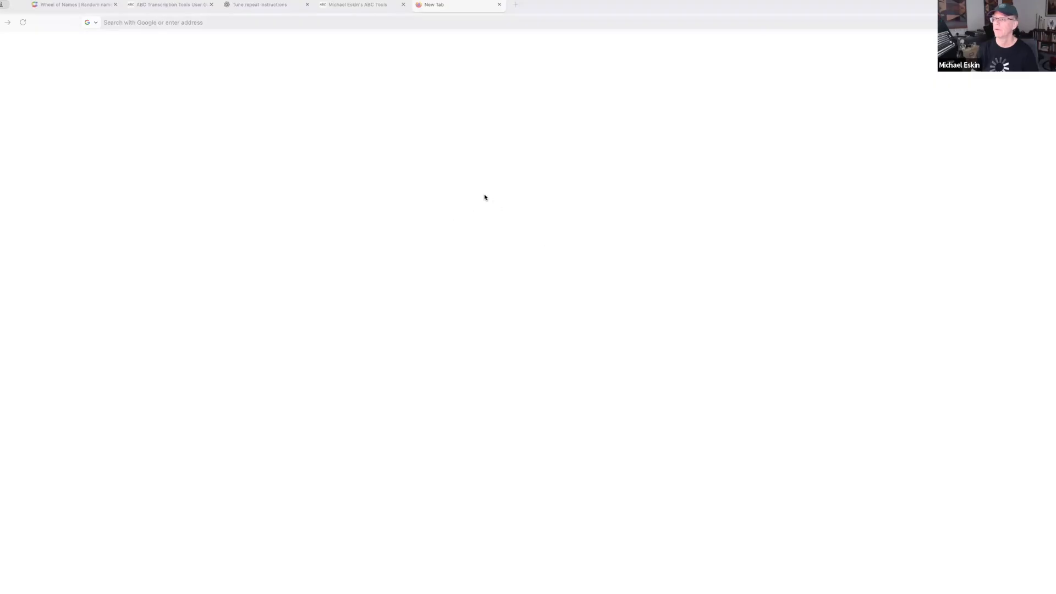
drag(486, 198, 257, 290)
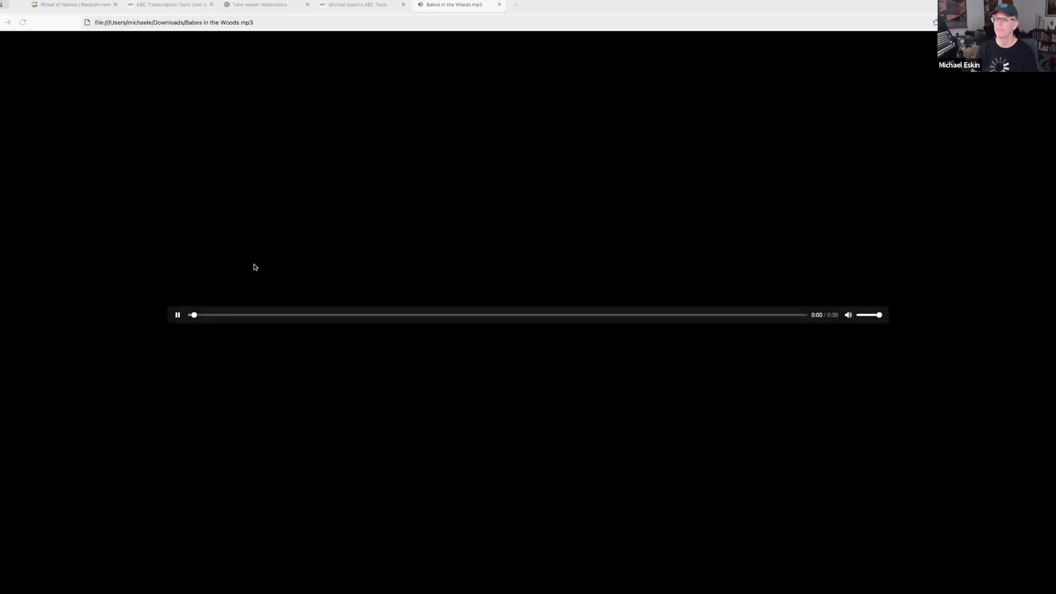
click(185, 225)
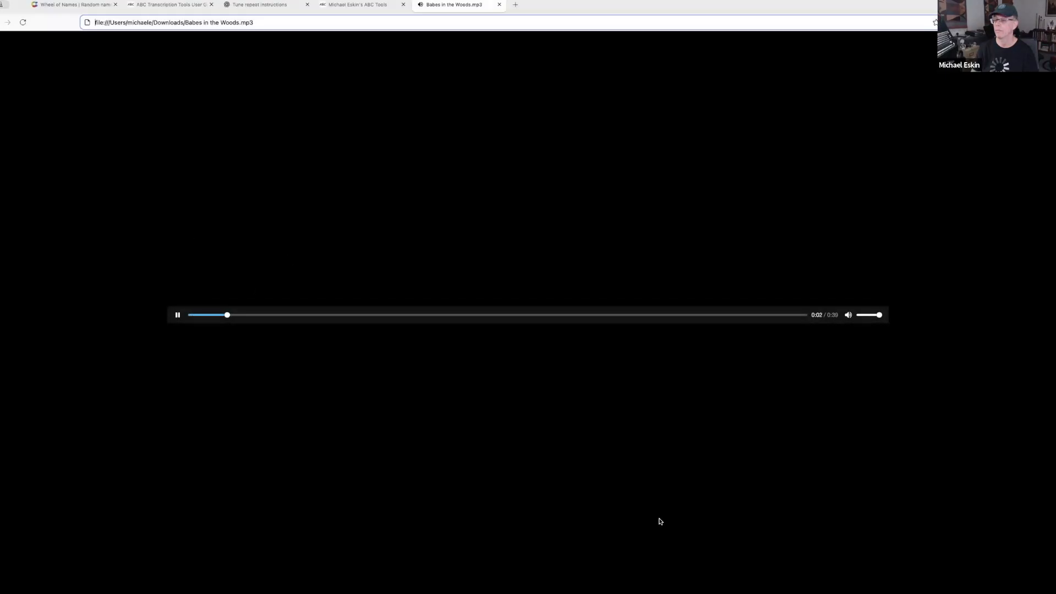
click(499, 5)
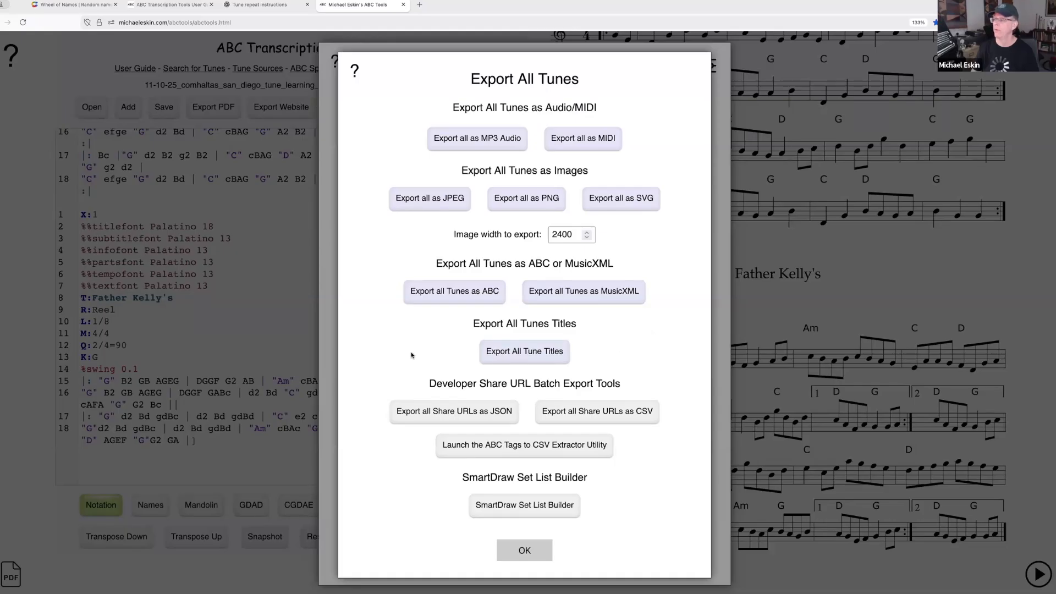
Step: Export all tunes as ABC files and export the tune titles as All_Tune_Titles.txt
click(457, 291)
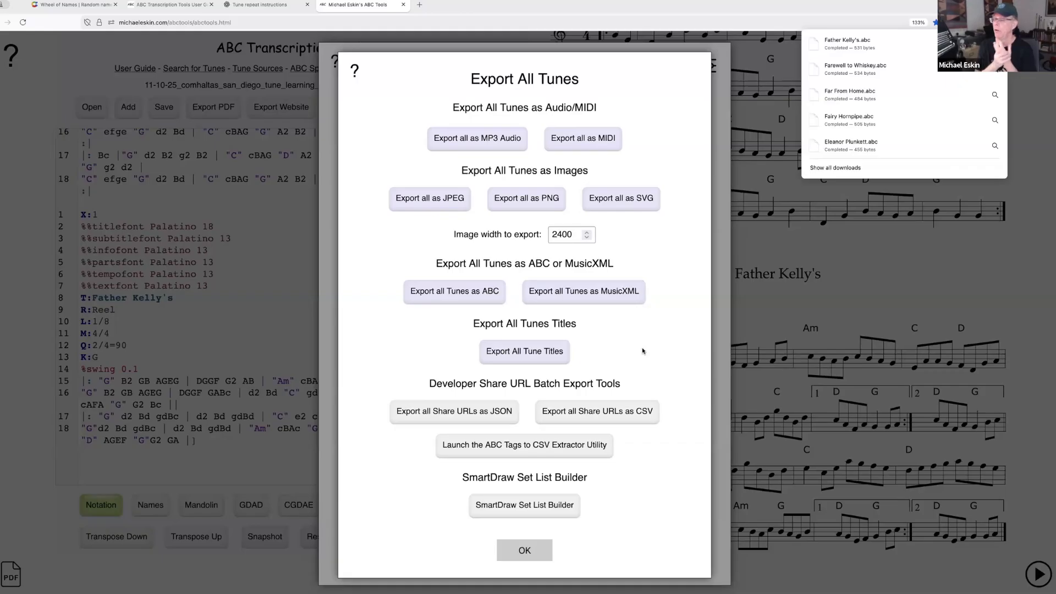
click(529, 354)
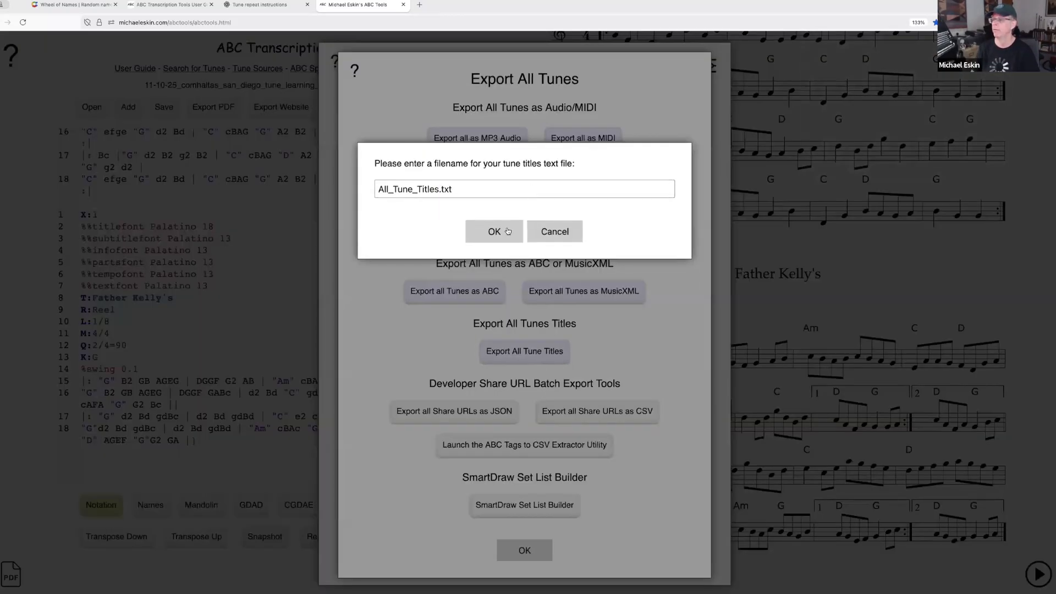
click(507, 230)
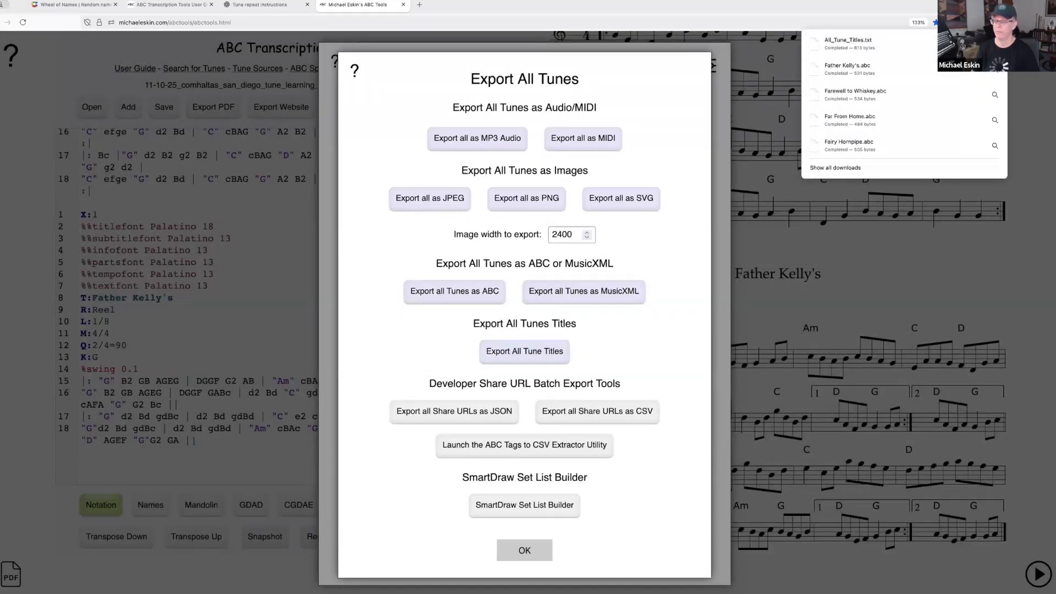
Step: View the exported All_Tune_Titles.txt in a new browser tab at 200% zoom and close that tab
click(419, 5)
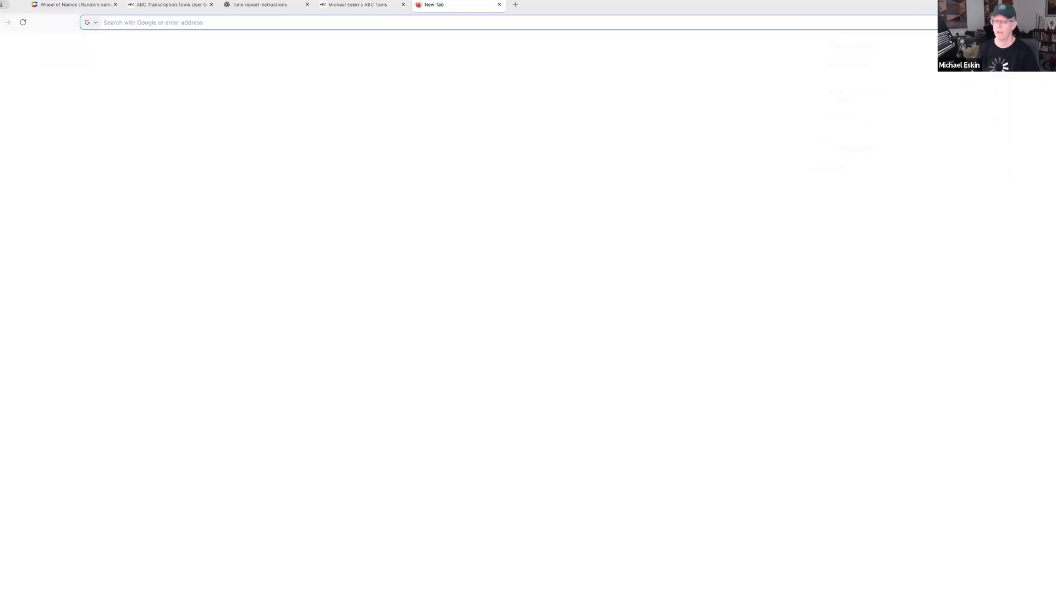
click(40, 576)
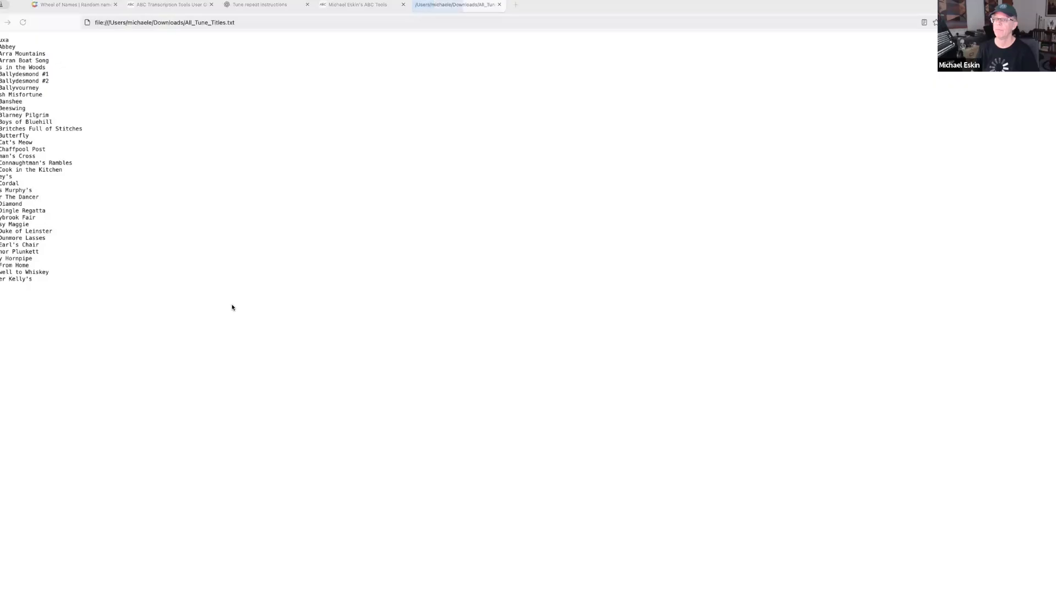
click(251, 378)
key(super+equal)
key(super+equal)
key(super+equal)
key(super+equal)
key(super+equal)
key(super+equal)
key(super+equal)
key(super+minus)
key(super+minus)
key(super+minus)
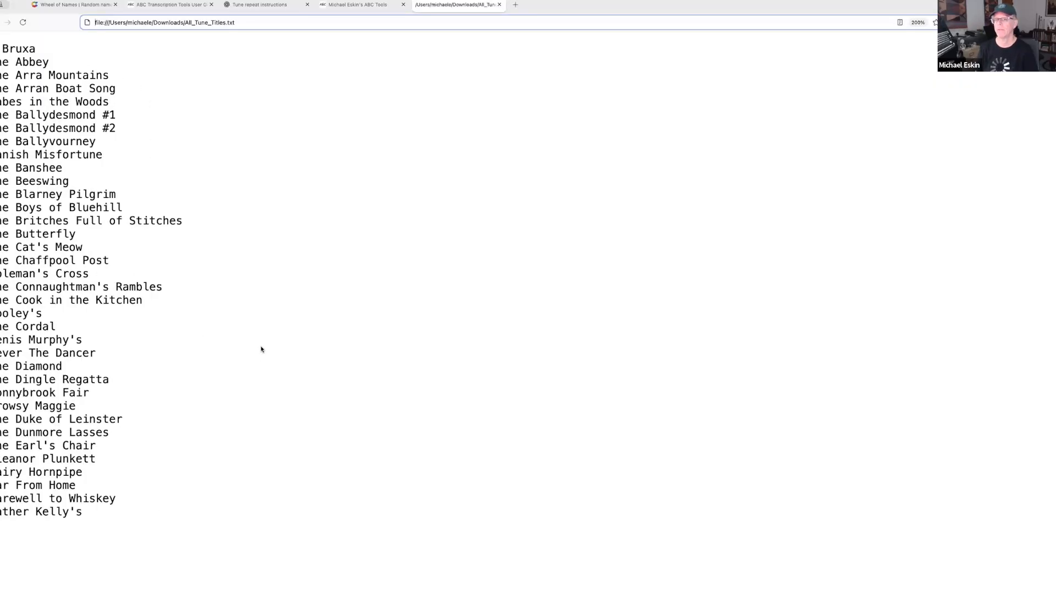
click(498, 5)
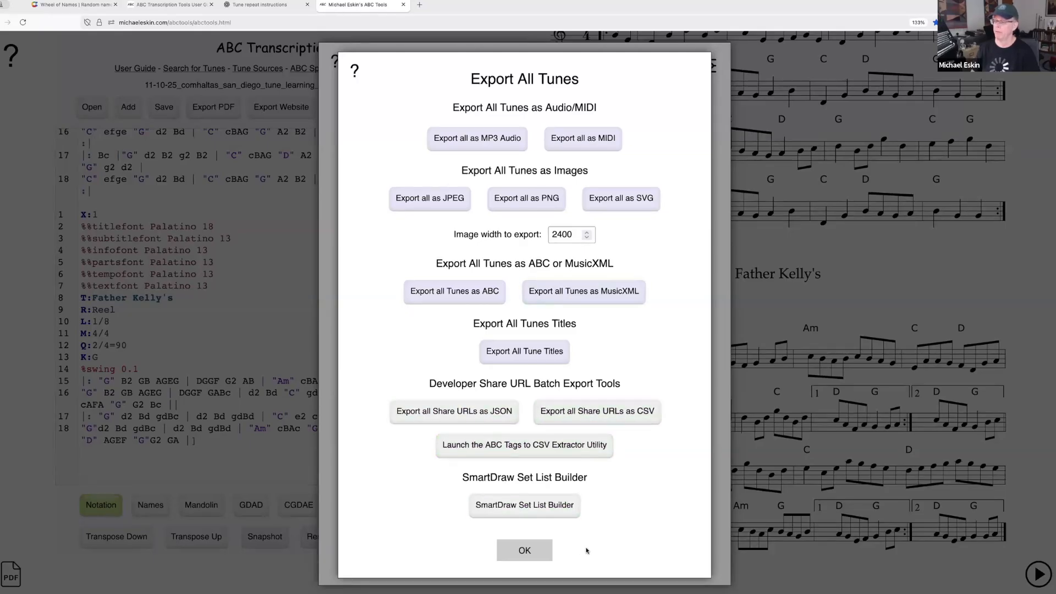
Step: Check the Export All Tunes section of the User Guide, close it and dismiss the Export All Tunes and More ABC Tools dialogs
click(355, 70)
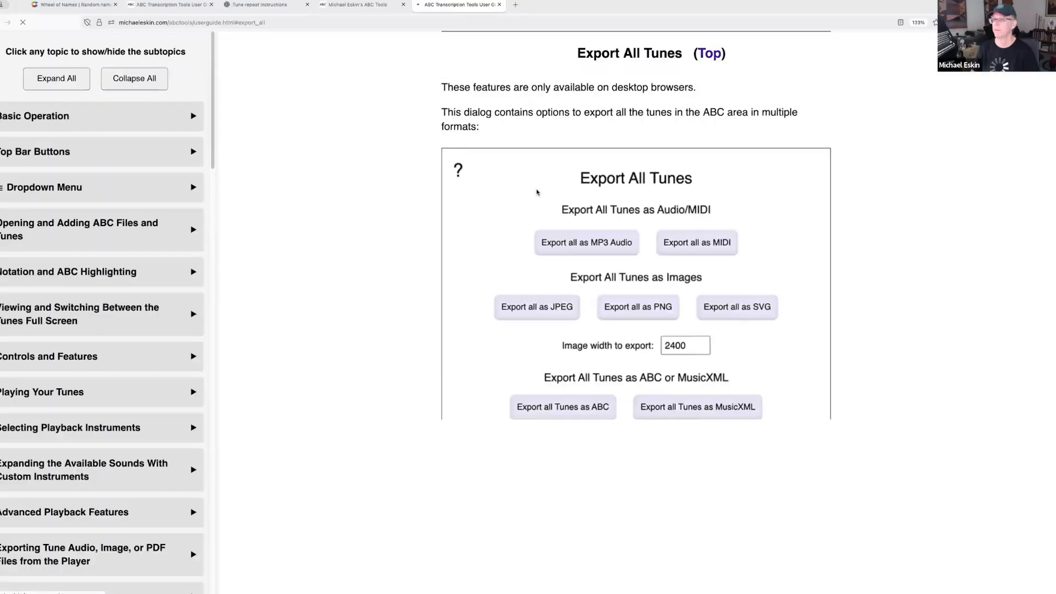
click(500, 5)
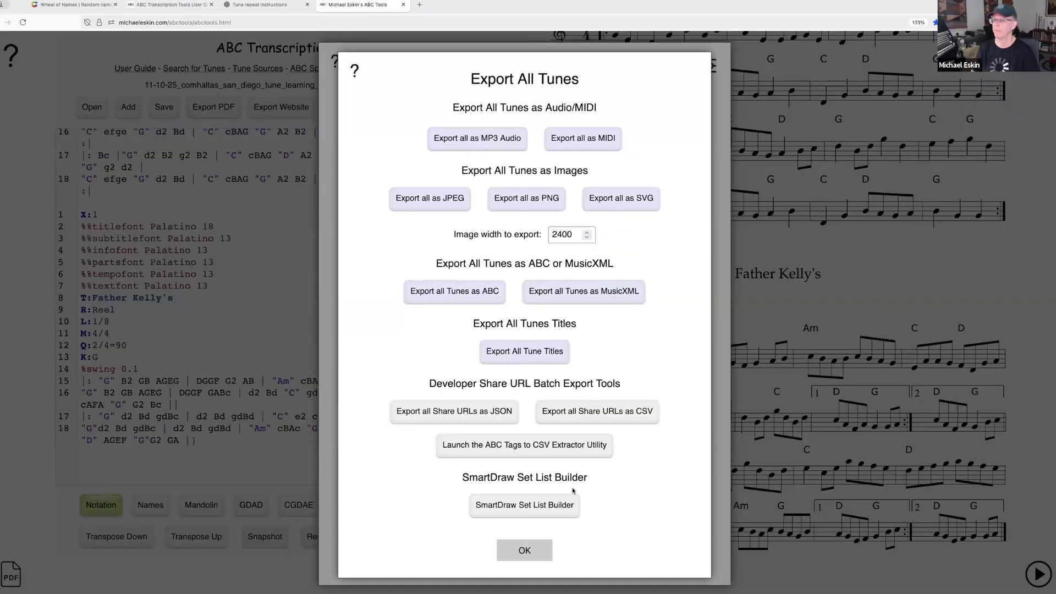
click(532, 551)
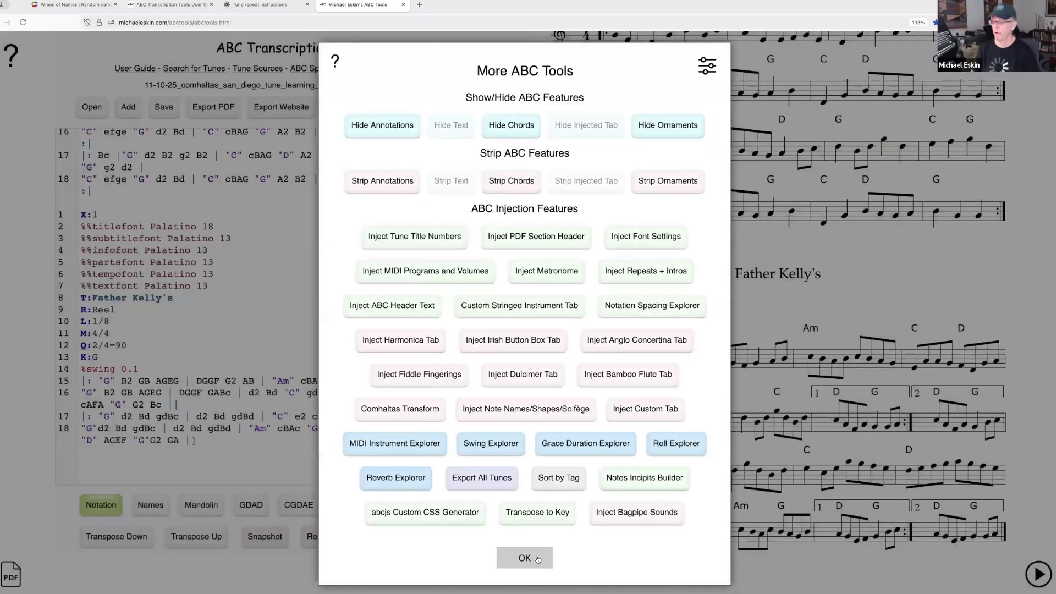
click(536, 558)
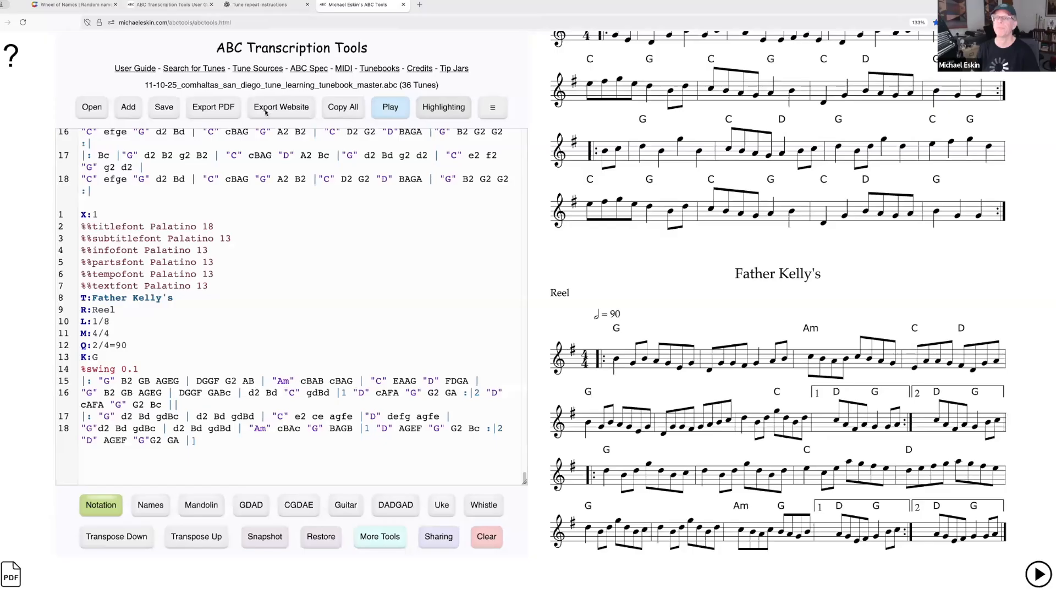
Step: Switch to the Wheel of Names, spin it for the next feature and remove the drawn Chord Inversions entry
click(71, 5)
click(536, 331)
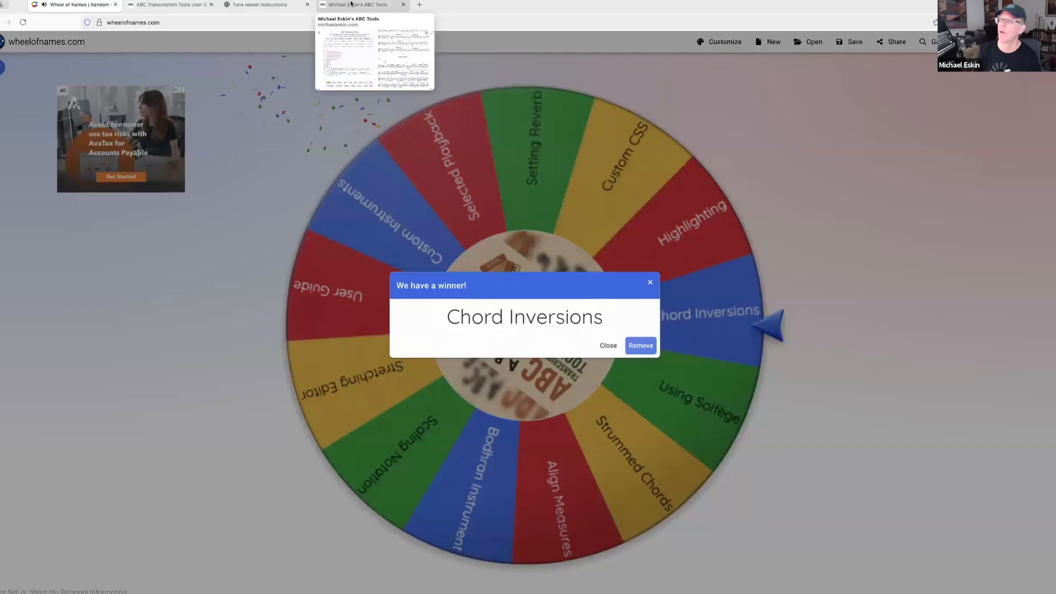
click(360, 6)
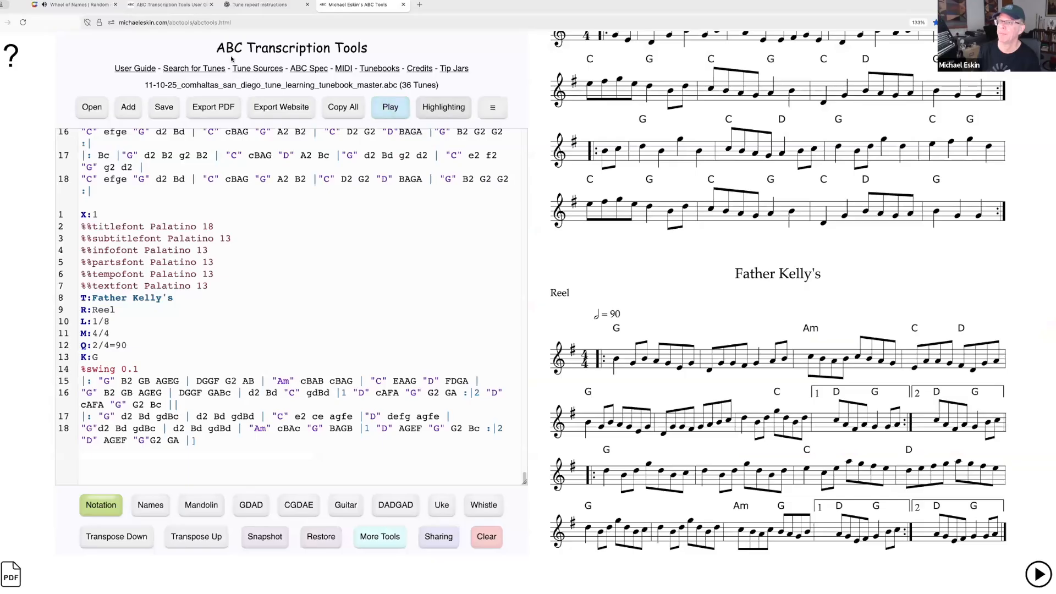
click(80, 7)
click(642, 345)
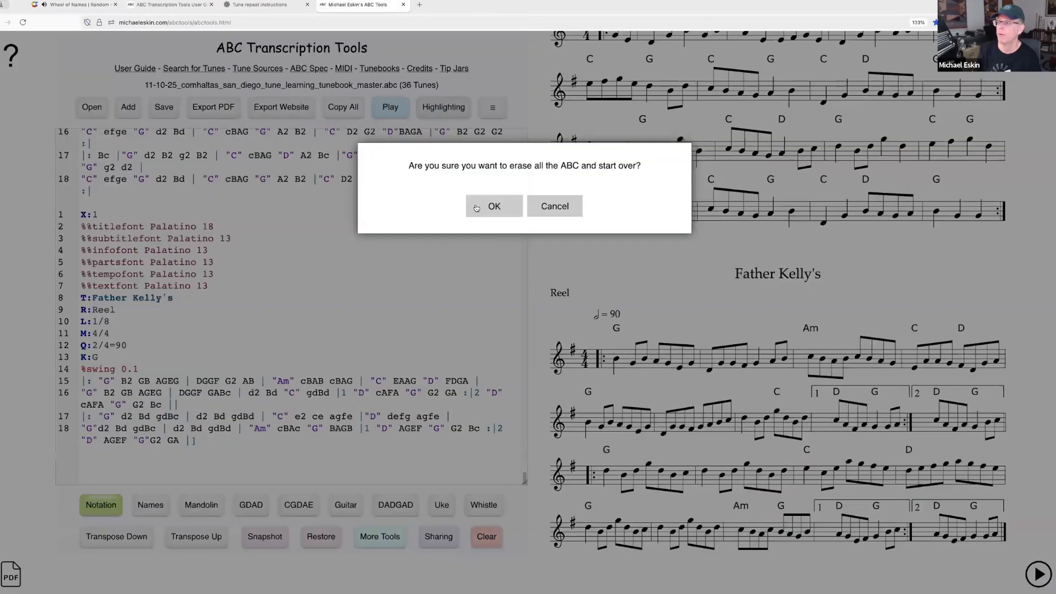
Step: Erase all the ABC to start over and browse to the Demos folder inside the ABC folder to open a file
click(488, 205)
click(102, 108)
click(489, 266)
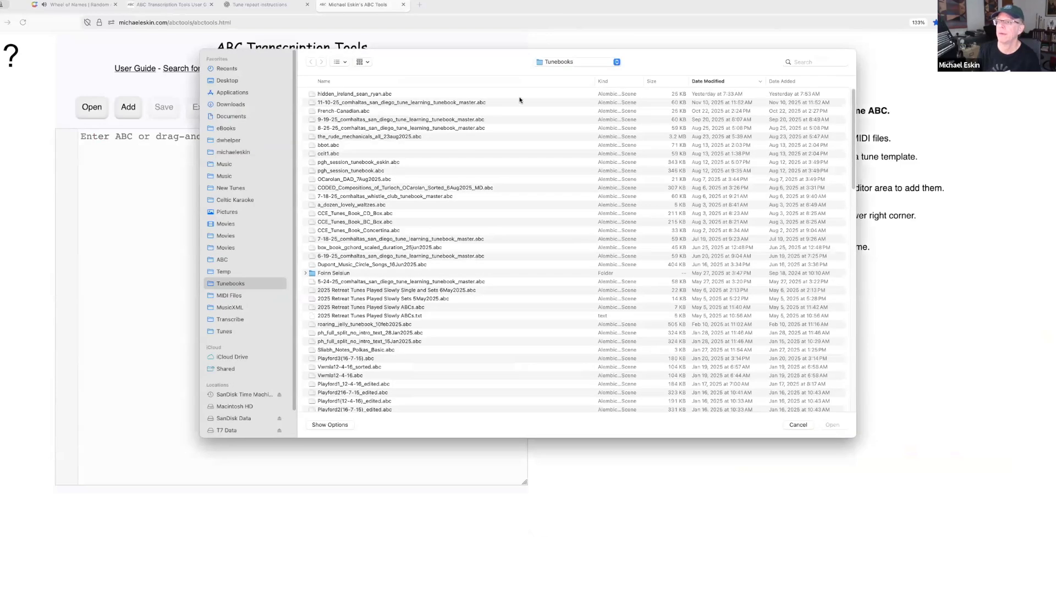
click(571, 62)
click(565, 75)
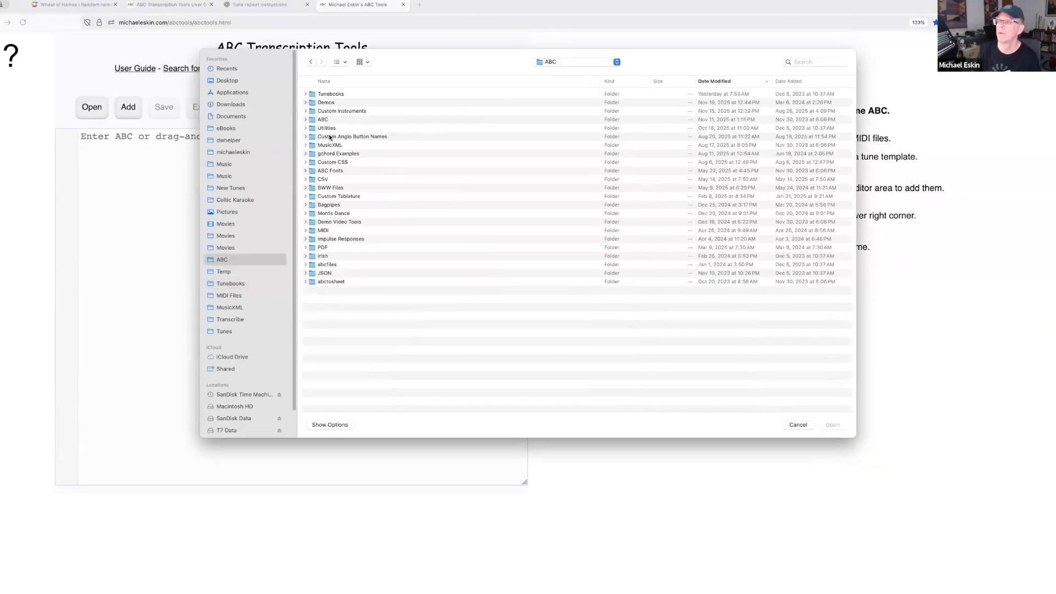
double_click(321, 103)
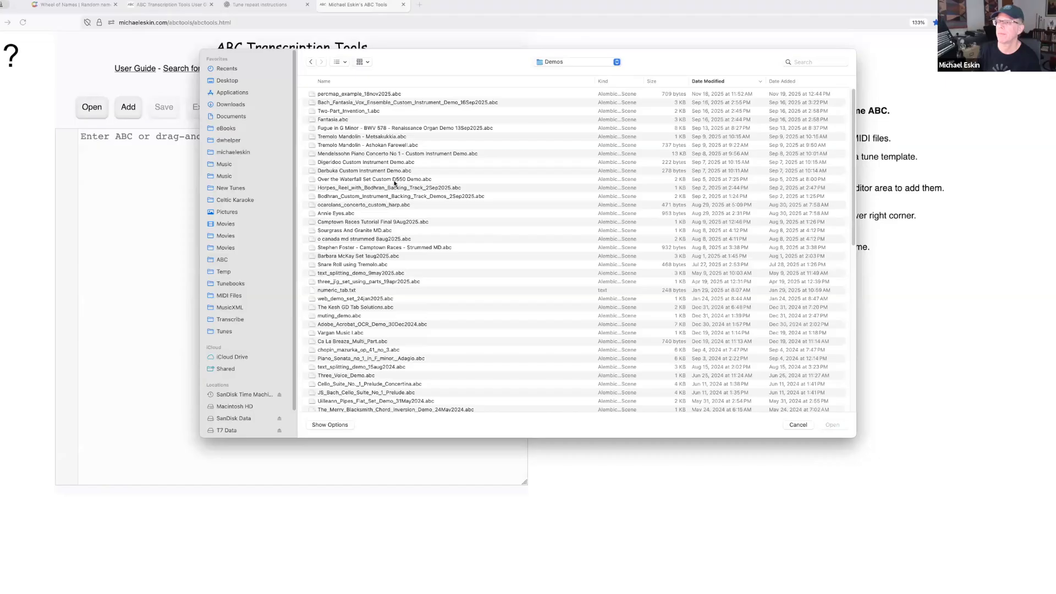
Step: Search the Demos folder for "inver" and open The_Merry_Blacksmith_Chord_Inversion_Demo_24May2024.abc
click(345, 81)
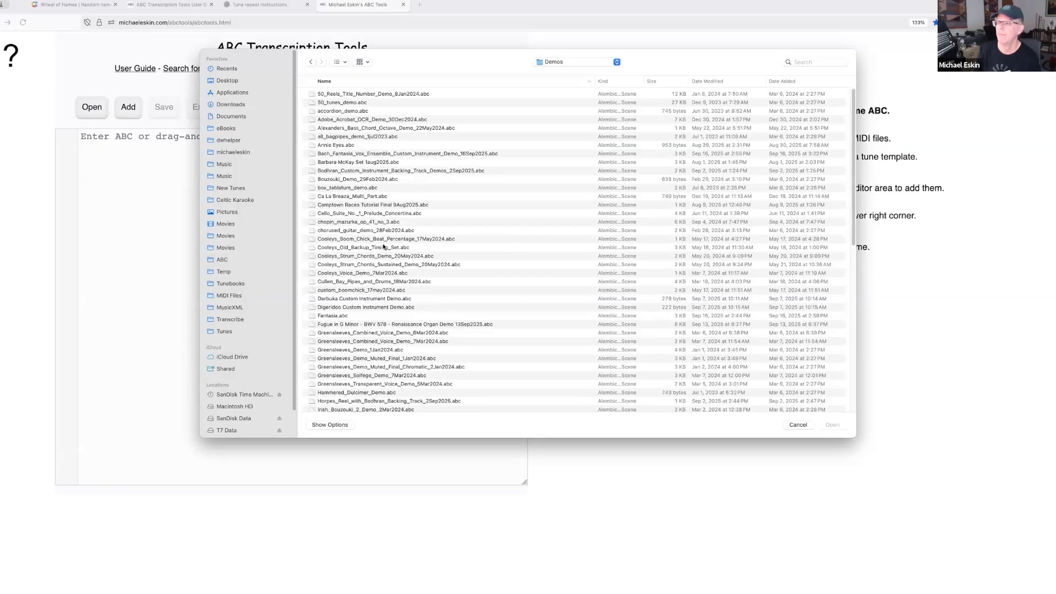
scroll(396, 248, down, 1)
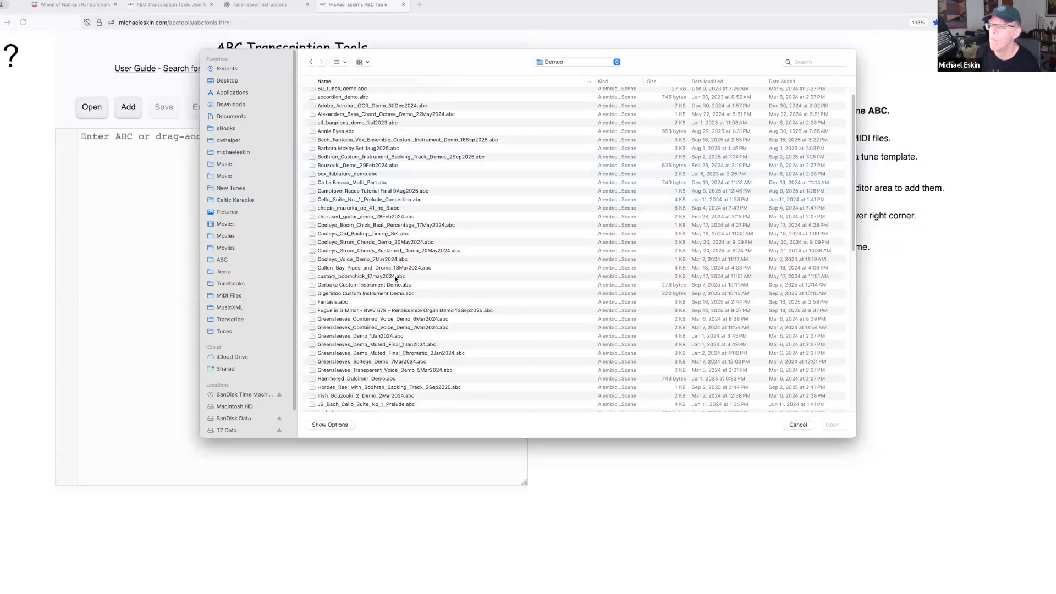
scroll(395, 278, up, 1)
scroll(403, 316, down, 1)
scroll(403, 316, up, 1)
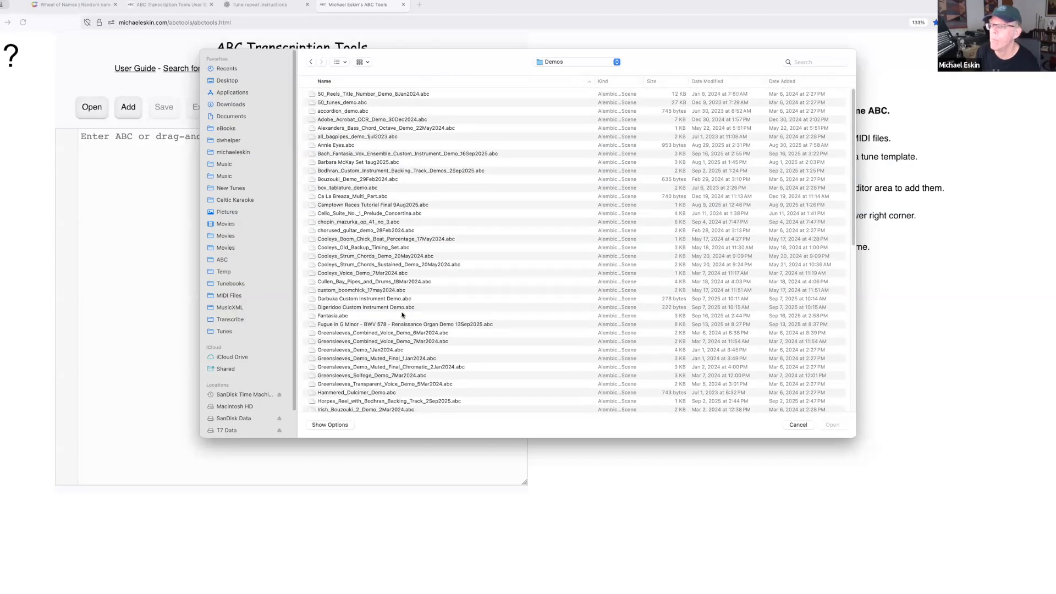
click(813, 65)
text(inver)
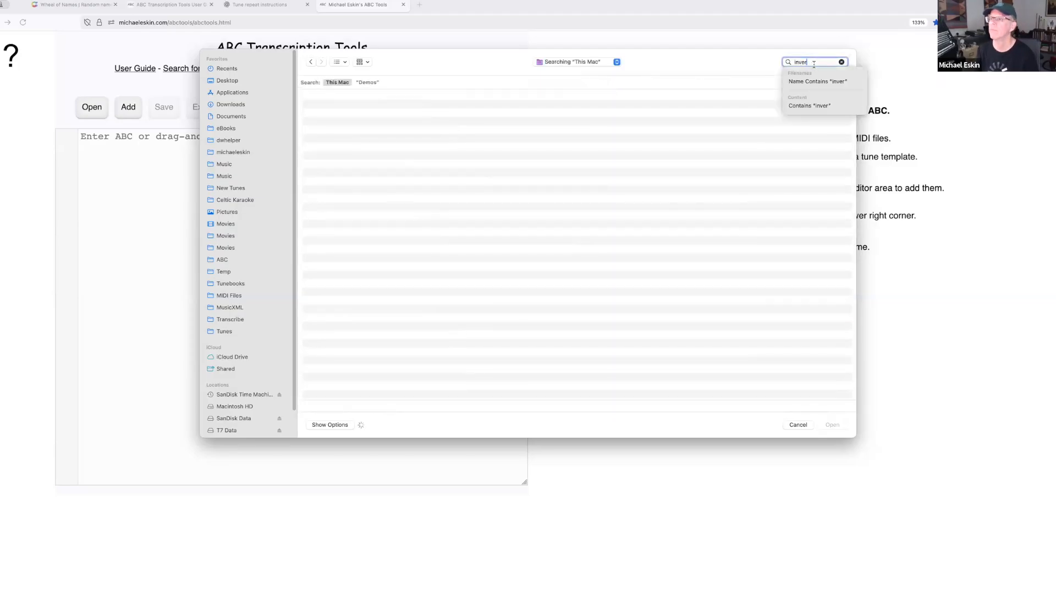
click(370, 93)
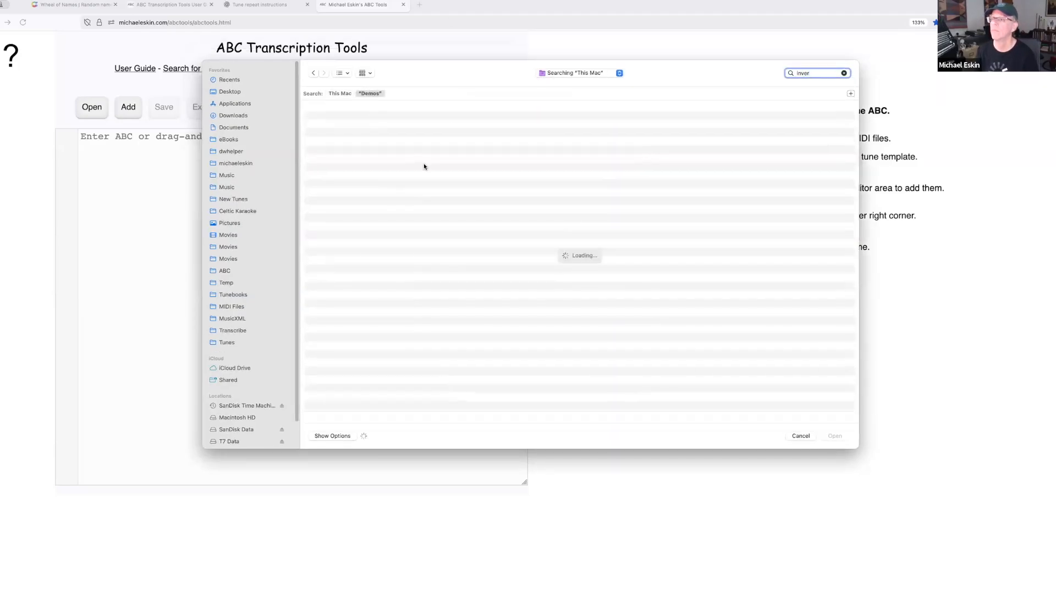
double_click(414, 119)
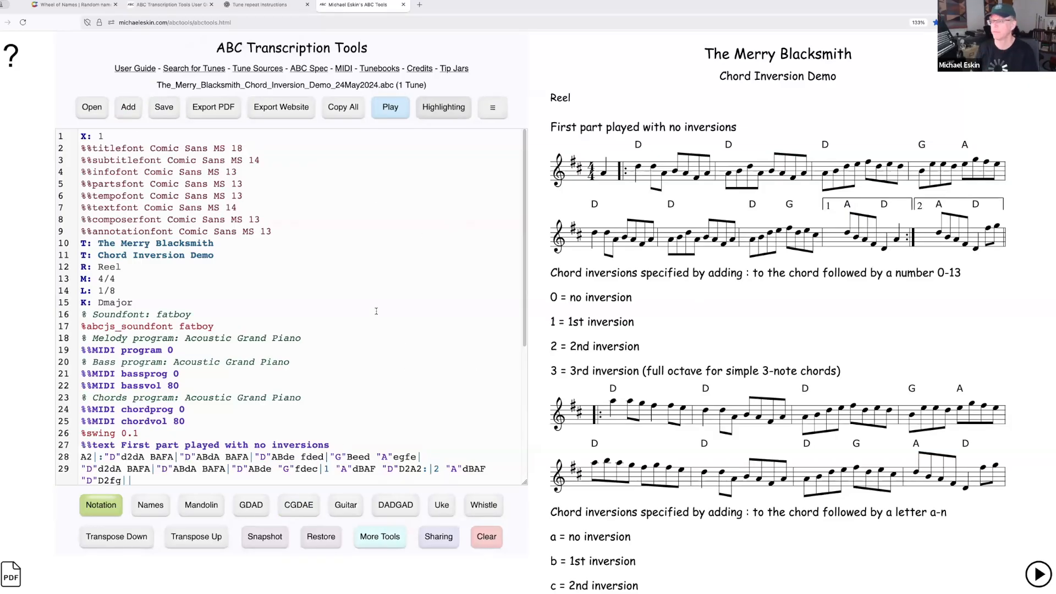
Step: Search the FolkFriend.app collection for "merry black", returning only tunes with chords, and add the result to the tunebook
scroll(370, 363, down, 3)
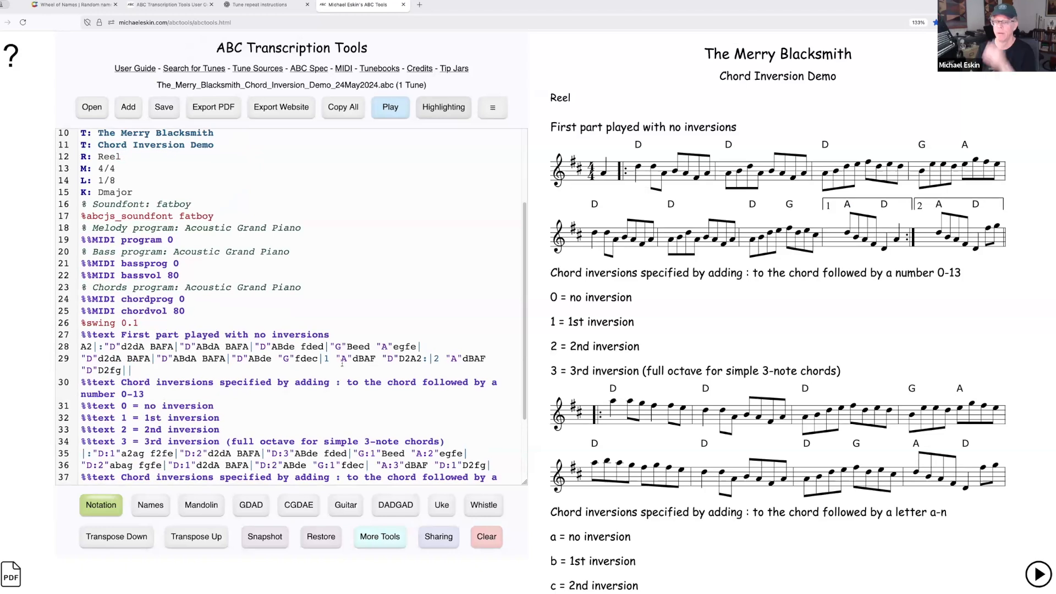
scroll(342, 362, up, 3)
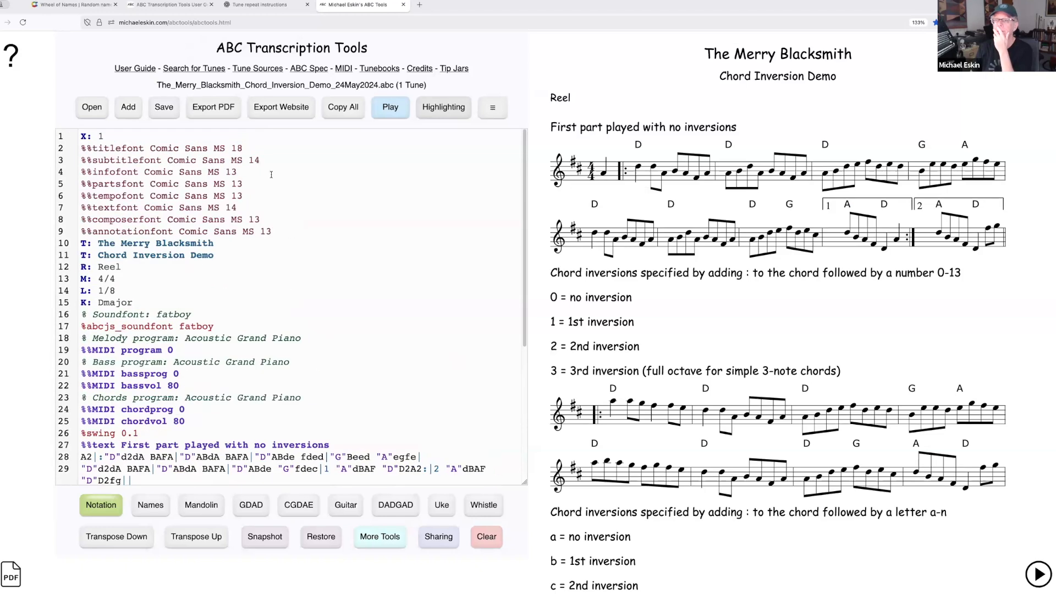
click(128, 107)
click(525, 186)
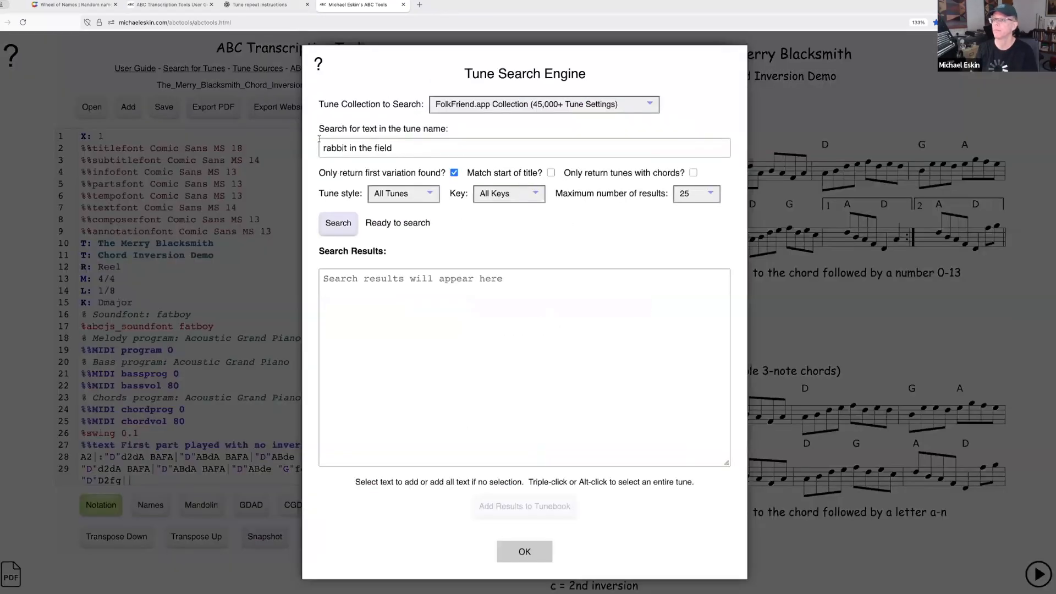
text(merry black)
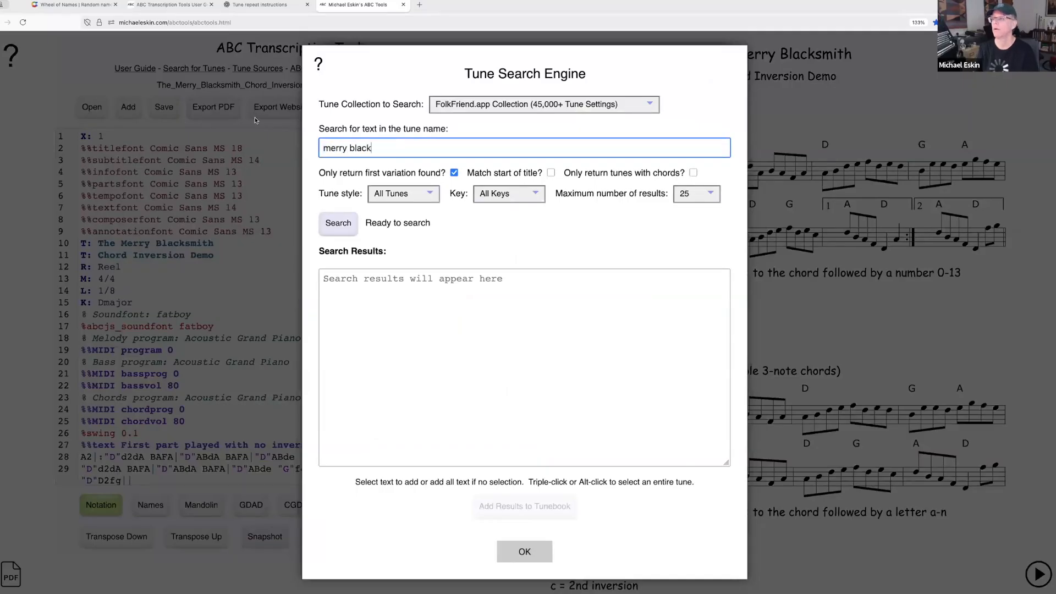
click(693, 172)
click(338, 222)
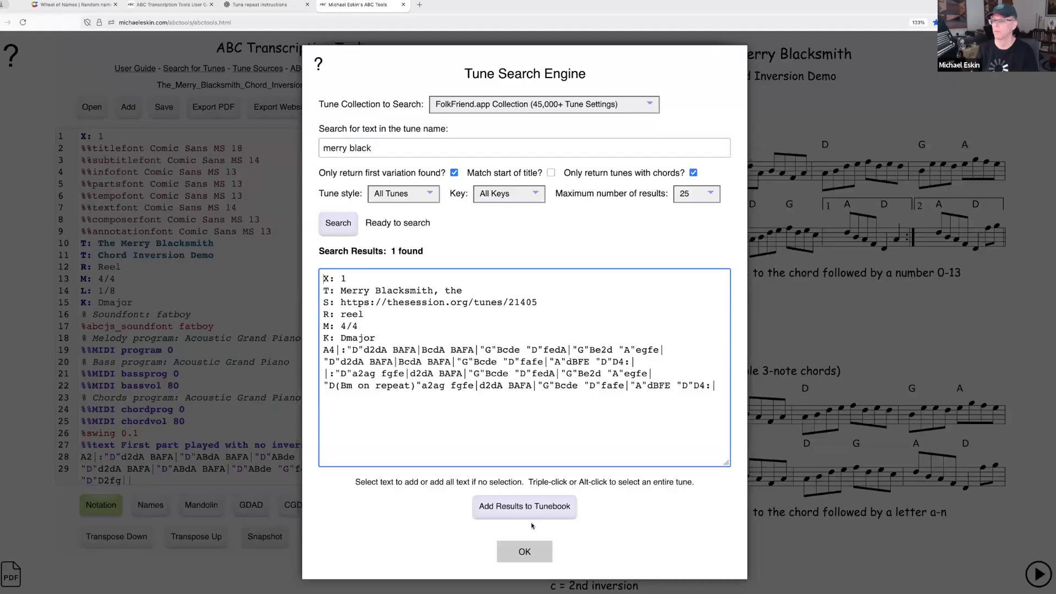
click(526, 507)
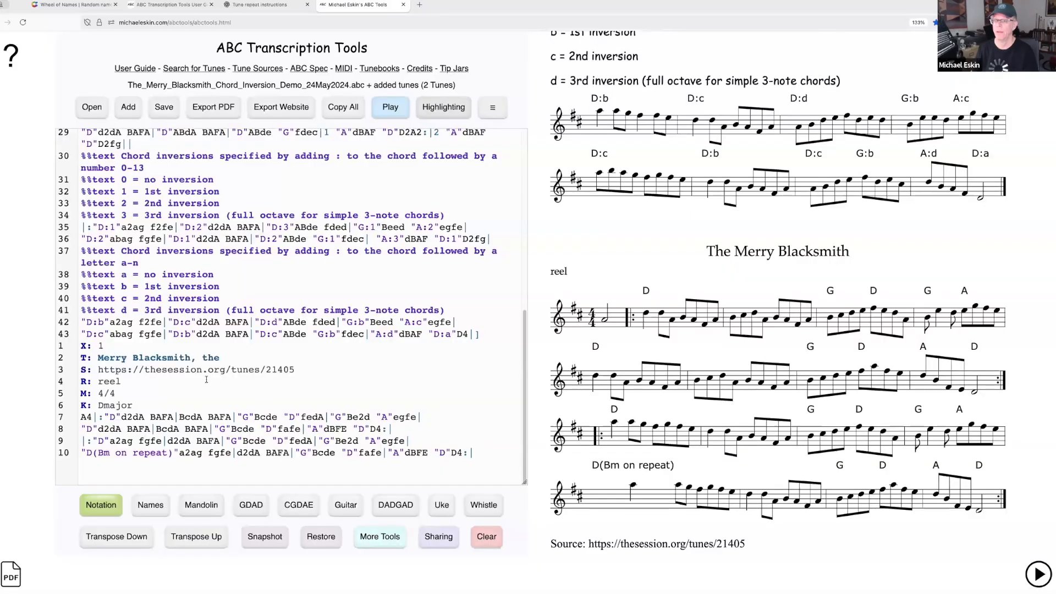
Step: Insert a blank line before the added tune and remove "(Bm on repeat)" from the D chord in its last line
click(503, 337)
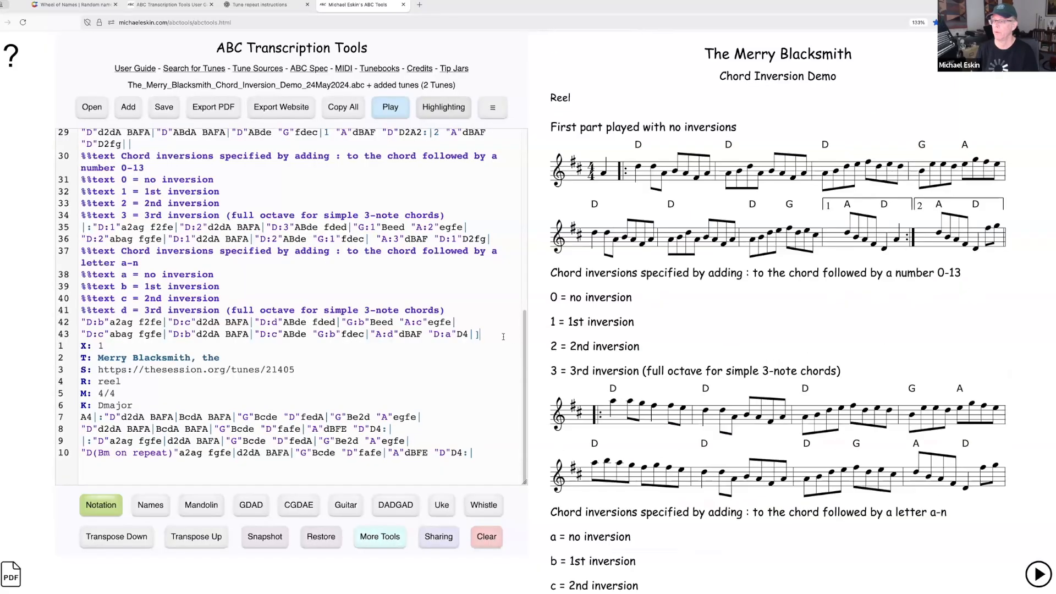
key(Return)
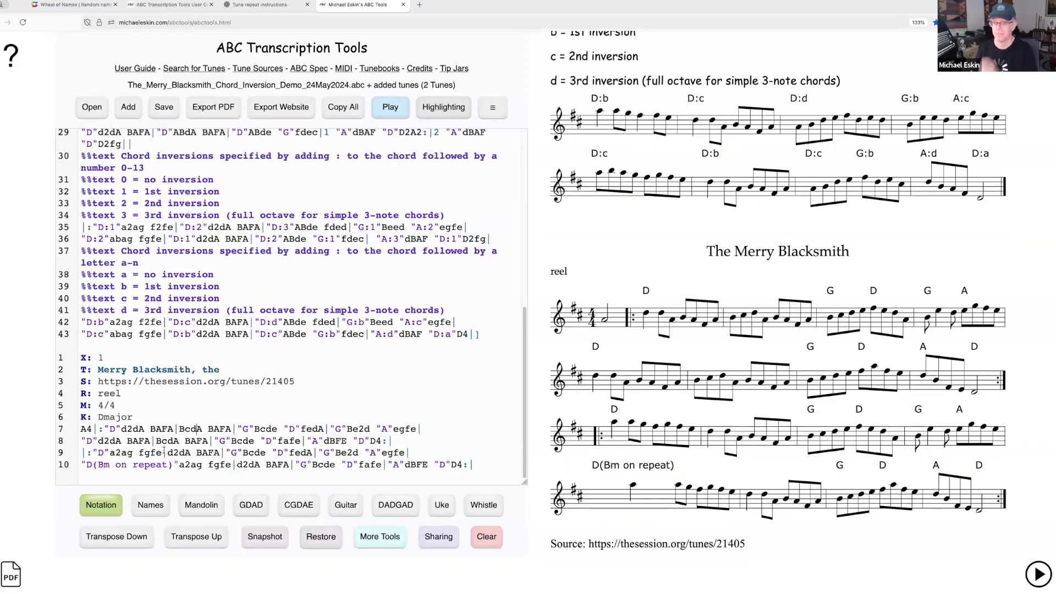
drag(173, 465, 95, 466)
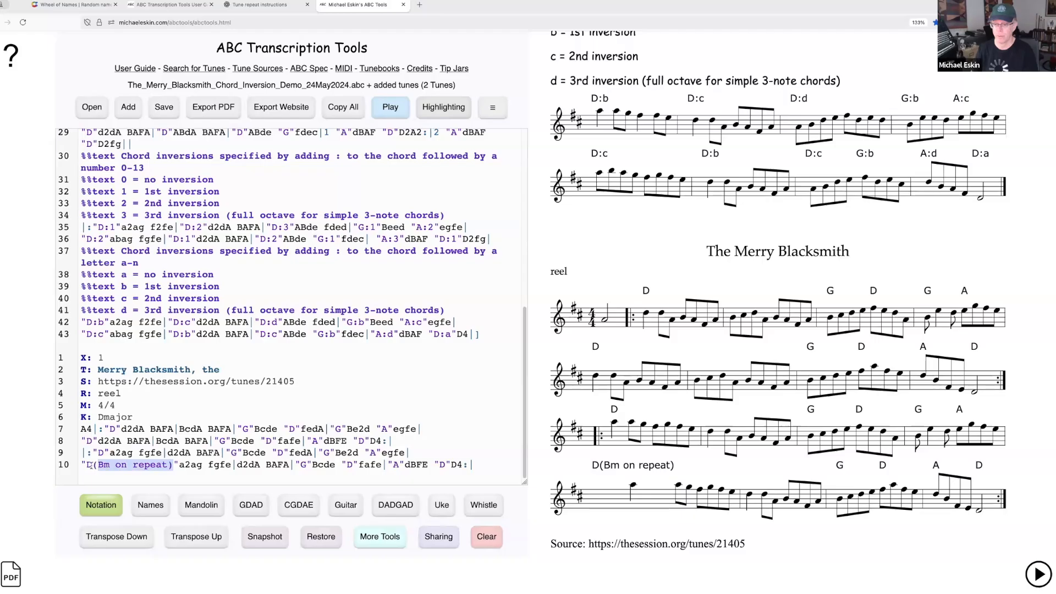
key(BackSpace)
key(BackSpace)
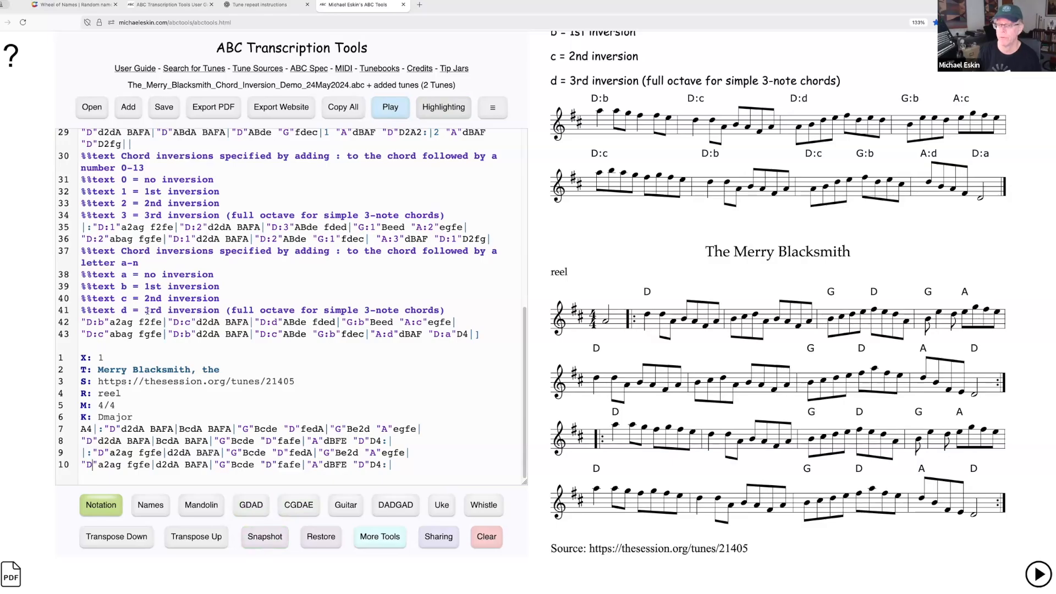
Step: Copy the melody, bass and chord MIDI program and volume lines from the first tune to below the added tune's key line
scroll(138, 330, up, 6)
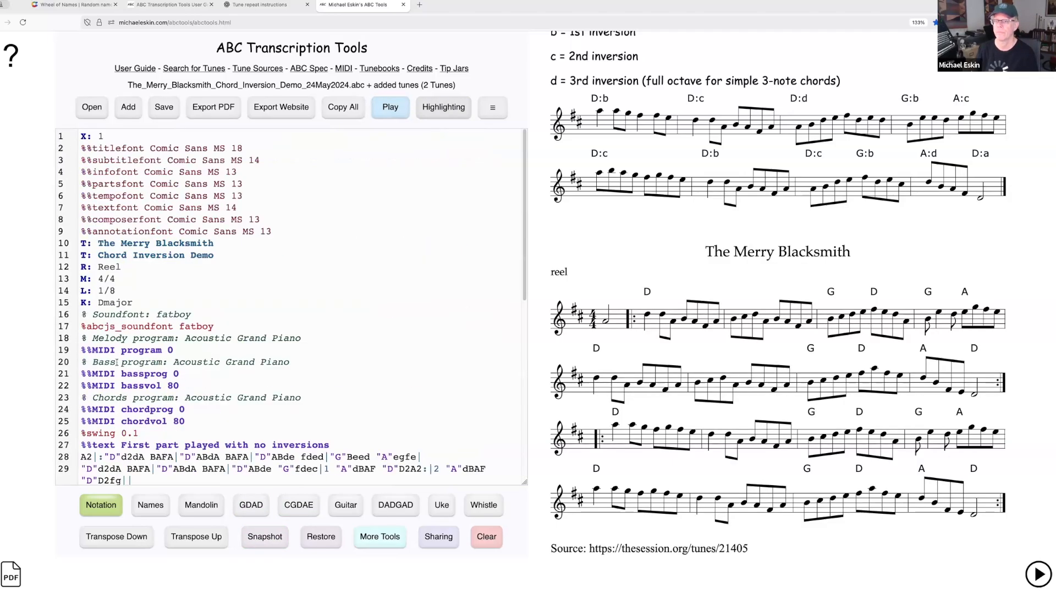
drag(84, 338, 96, 433)
key(ctrl+c)
scroll(289, 337, down, 6)
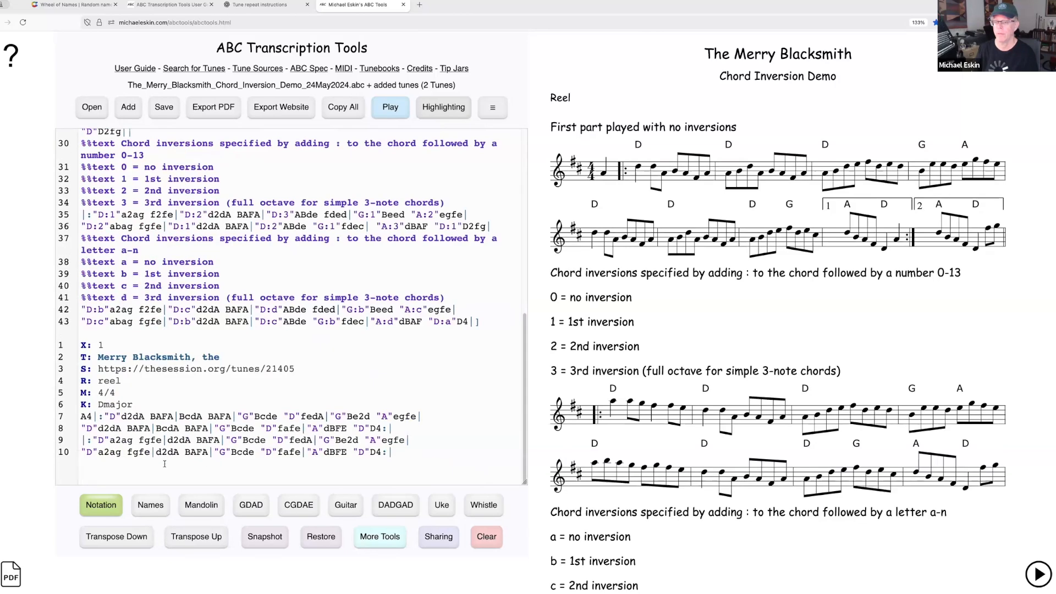
click(82, 416)
key(ctrl+v)
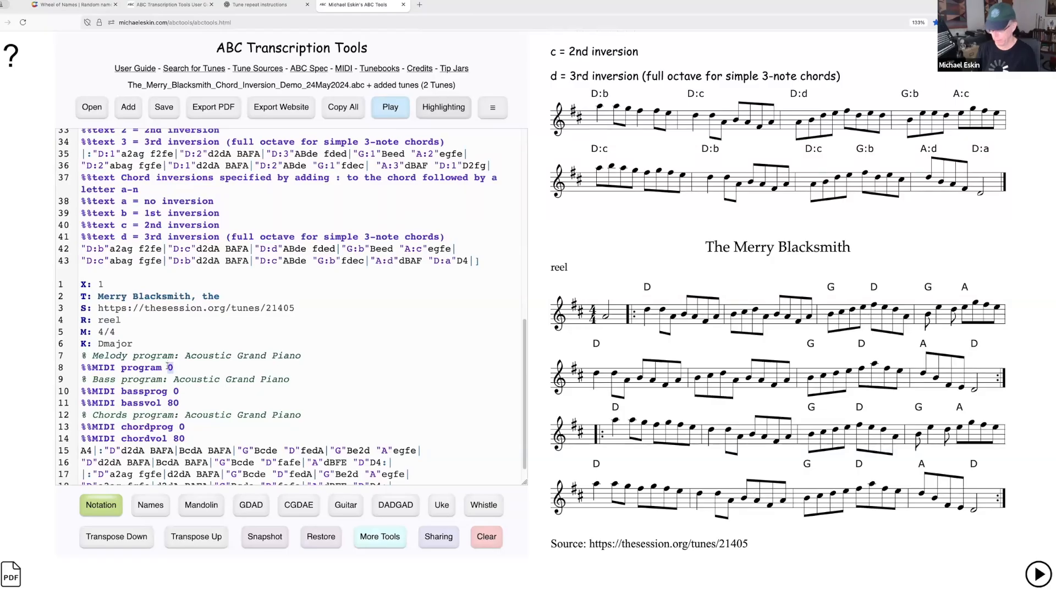
Step: Play back "Merry Blacksmith, the" with the piano melody, bass and chords, and close the player
click(389, 107)
click(313, 486)
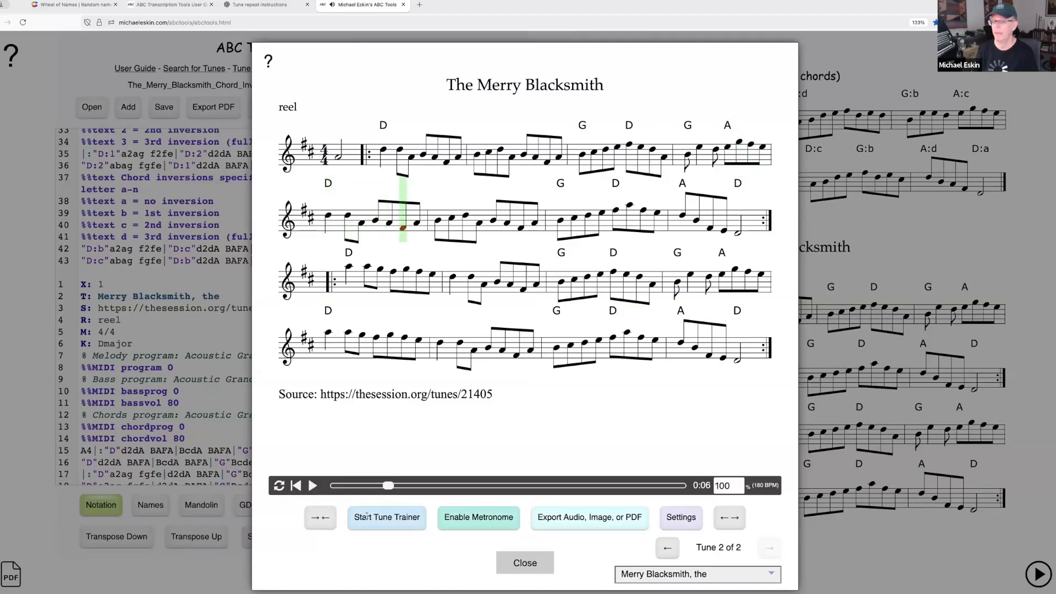
click(523, 563)
Step: Set the added tune's MIDI melody program and bass program to mute
click(177, 367)
key(BackSpace)
text(mute)
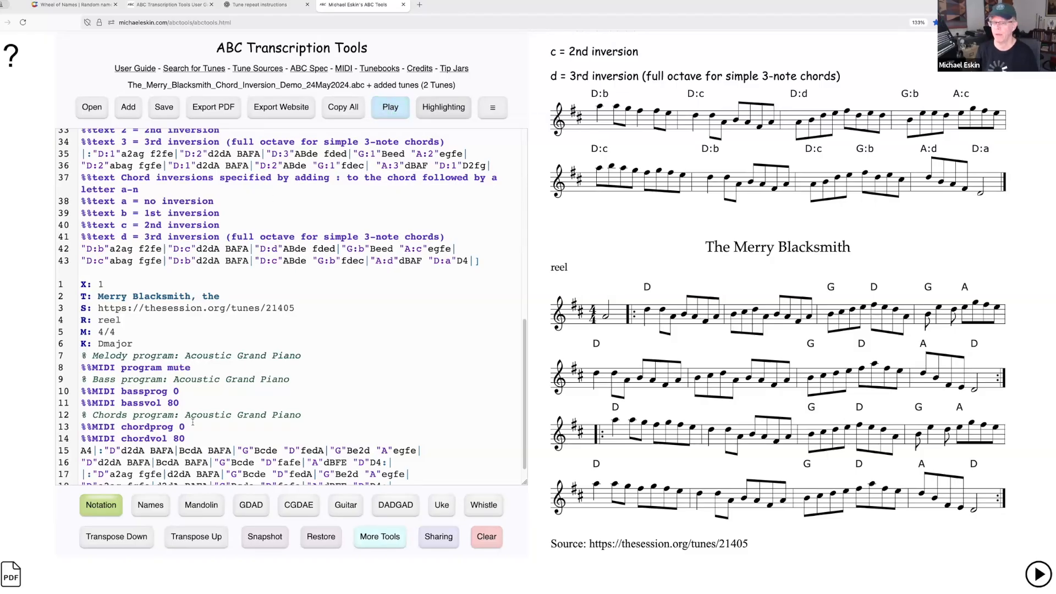
click(180, 391)
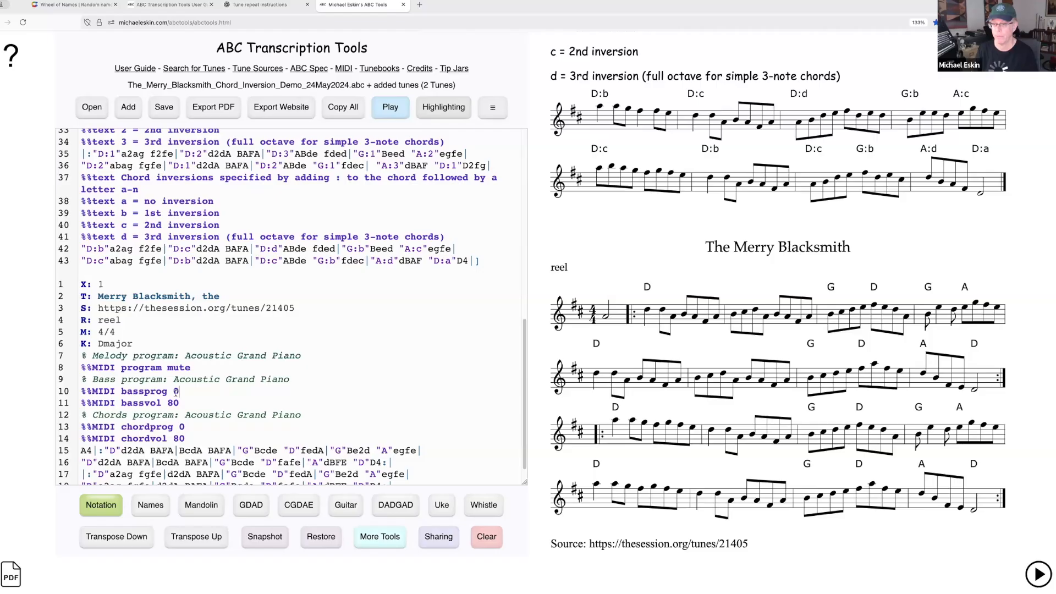
key(BackSpace)
text(mute)
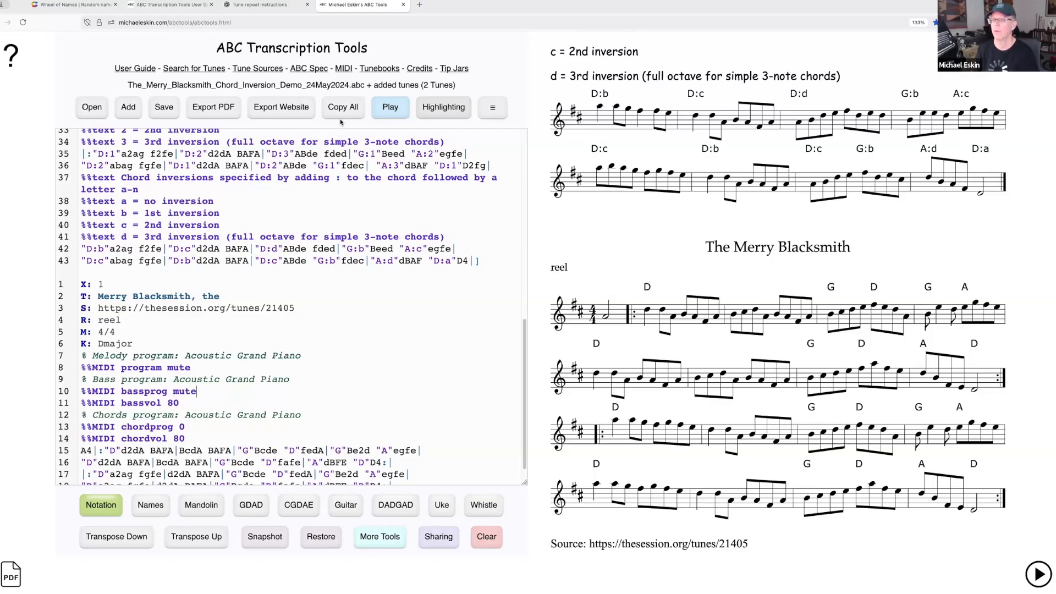
Step: Play the added tune with only its chord accompaniment sounding, and close the player
click(390, 107)
click(313, 485)
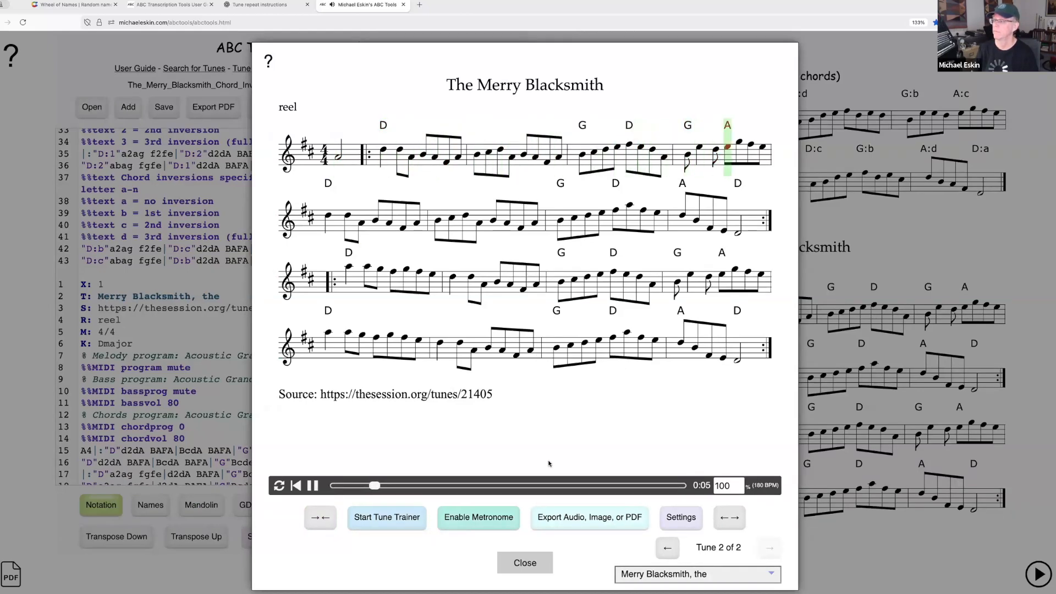
click(536, 563)
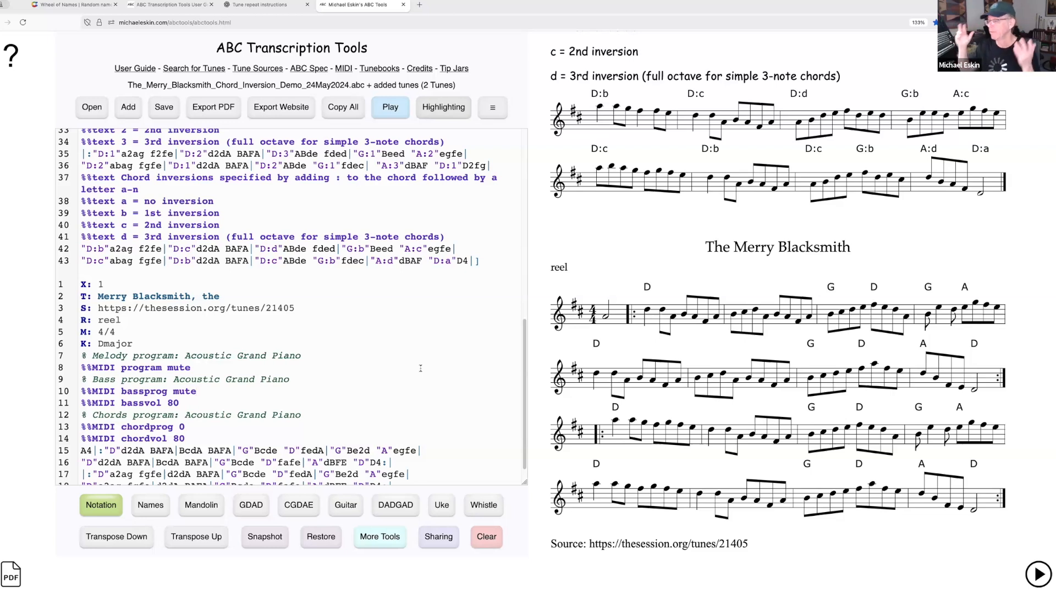
Step: Examine the first tune's plain chord symbols and compare them with the inversion notation such as "D:1" in the second part
scroll(353, 304, up, 5)
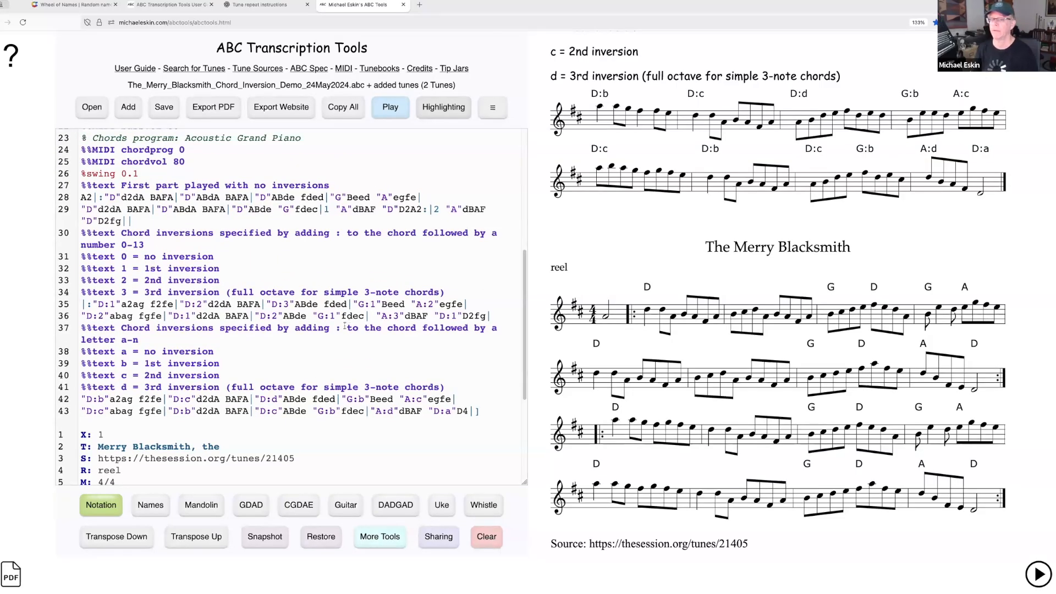
scroll(277, 292, up, 2)
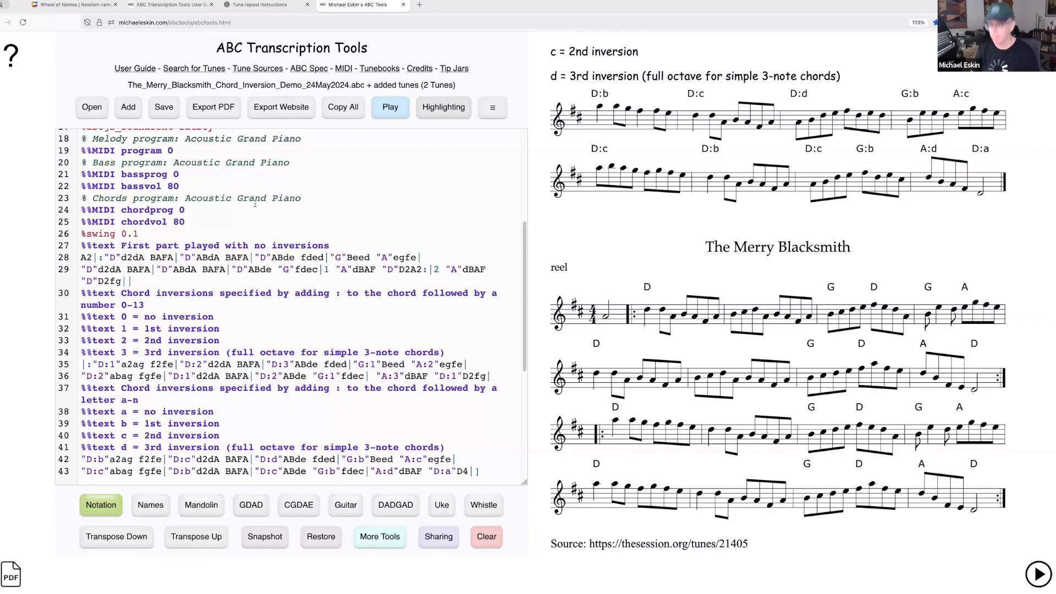
click(492, 108)
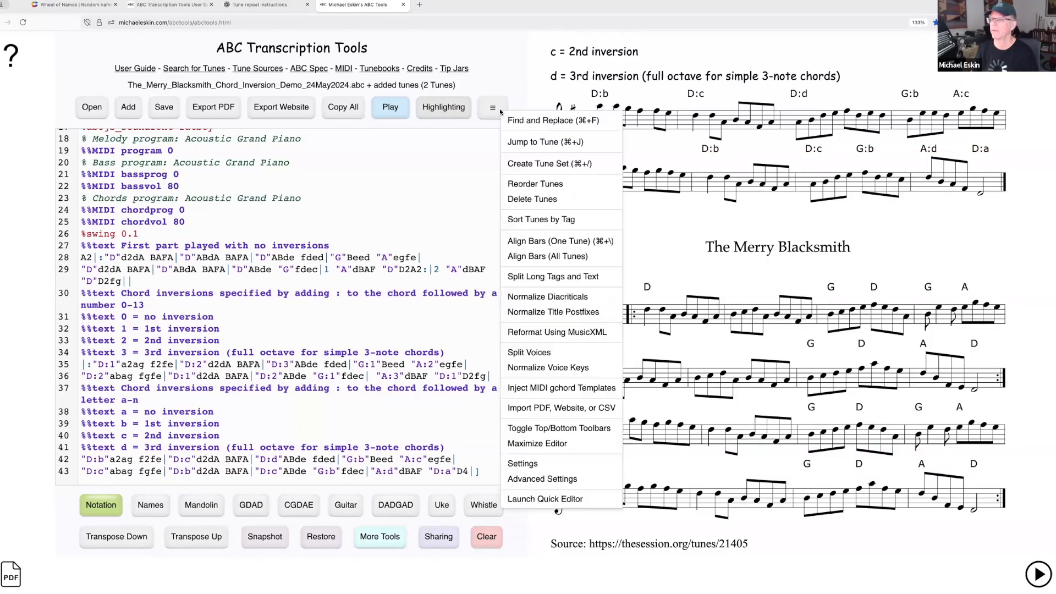
click(415, 283)
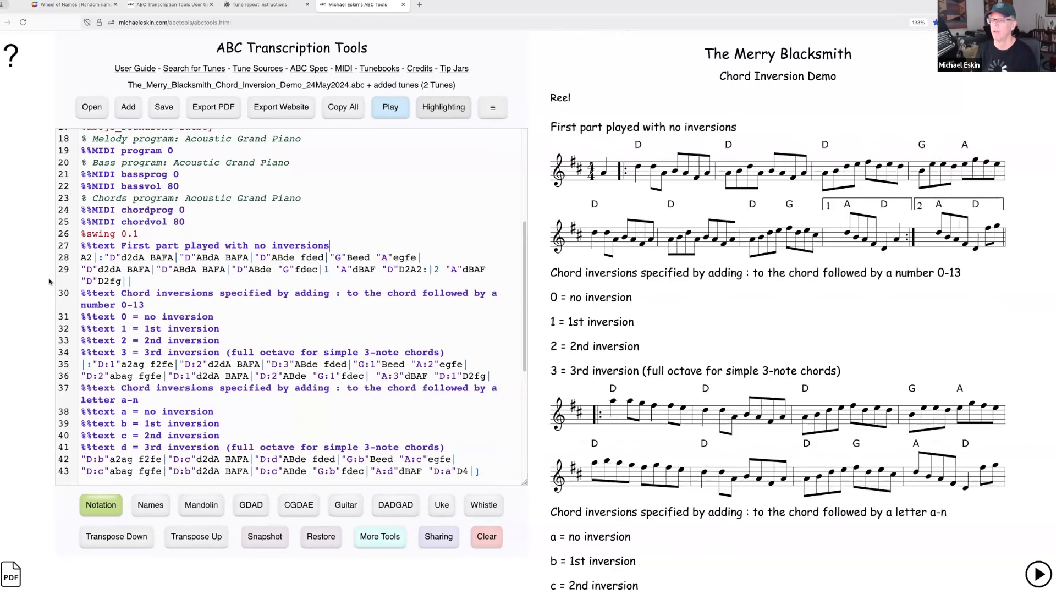
drag(110, 254, 103, 254)
drag(197, 256, 179, 256)
drag(345, 257, 331, 257)
right_click(330, 255)
click(342, 223)
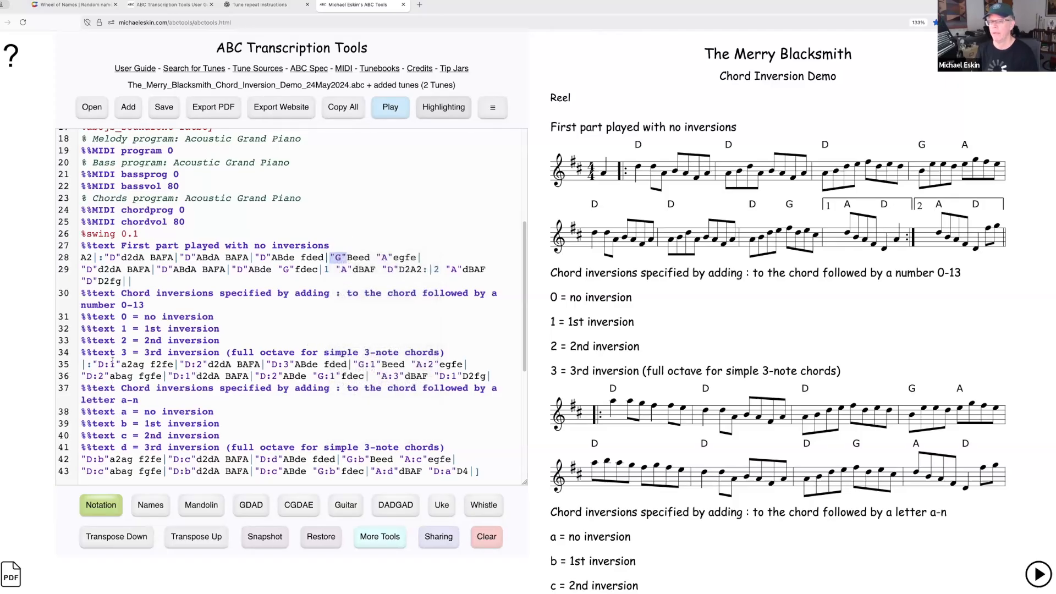
drag(122, 364, 94, 364)
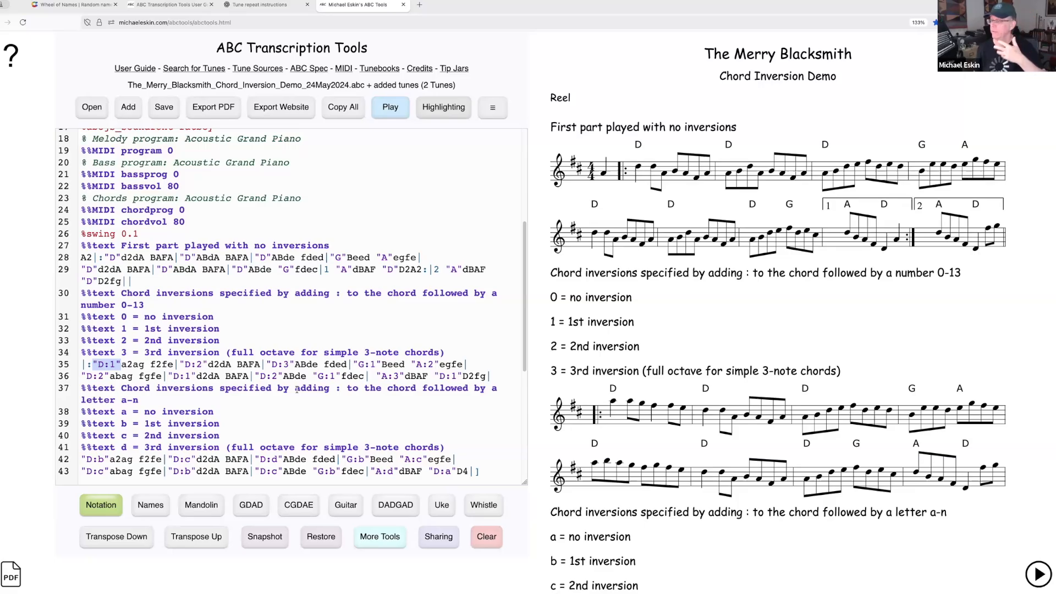
click(216, 317)
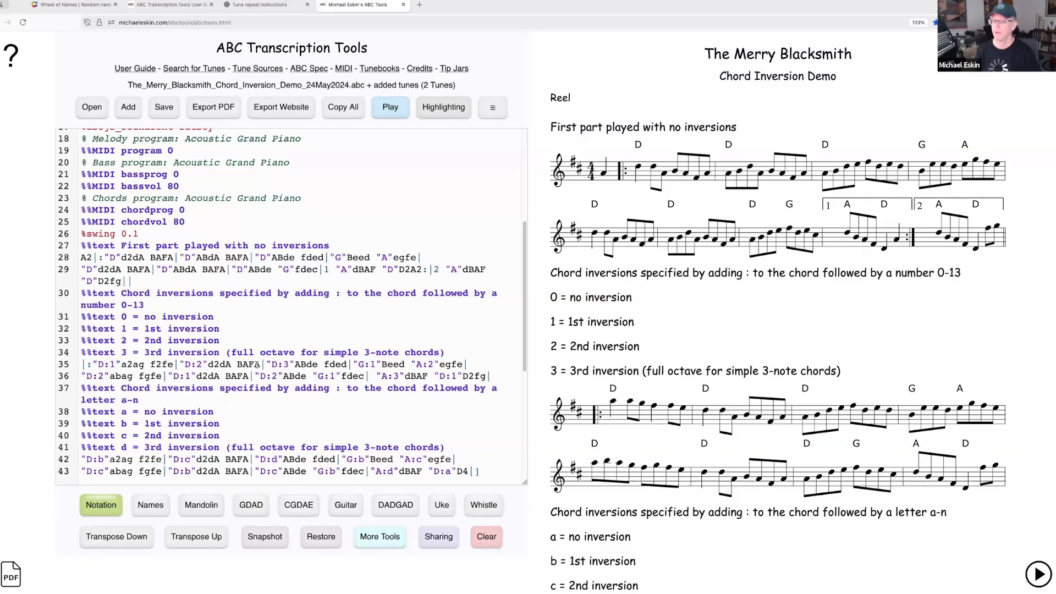
Step: Set the MIDI melody program of The Merry Blacksmith chord inversion demo tune to mute
scroll(254, 316, up, 5)
click(175, 312)
key(BackSpace)
text(mute)
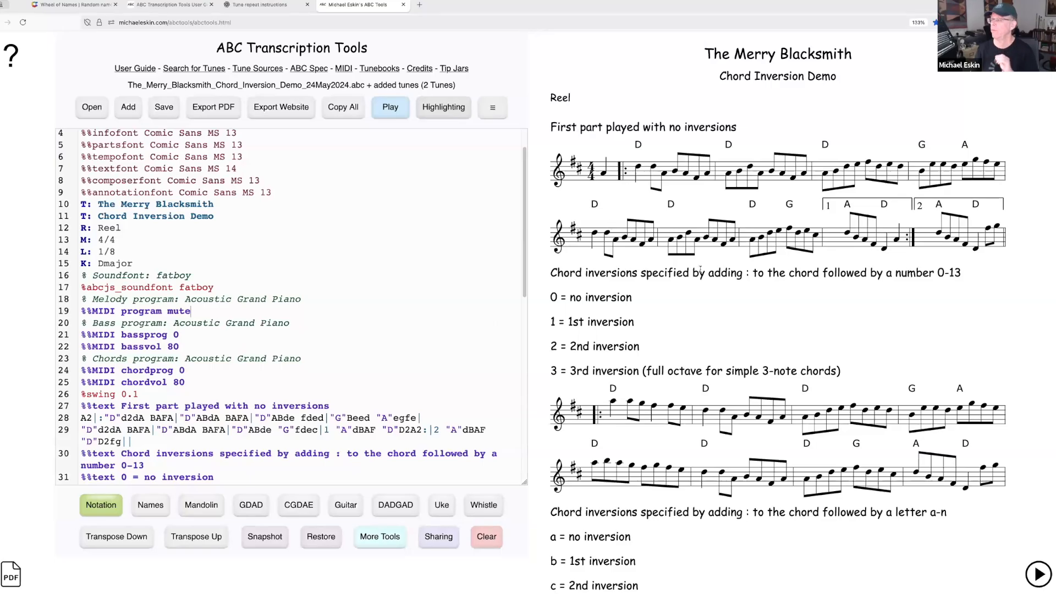
Step: Play the chord inversion demo with its melody muted, pausing at the end of the uninverted first part before resuming through the inversion sections
scroll(701, 268, down, 1)
scroll(704, 273, down, 3)
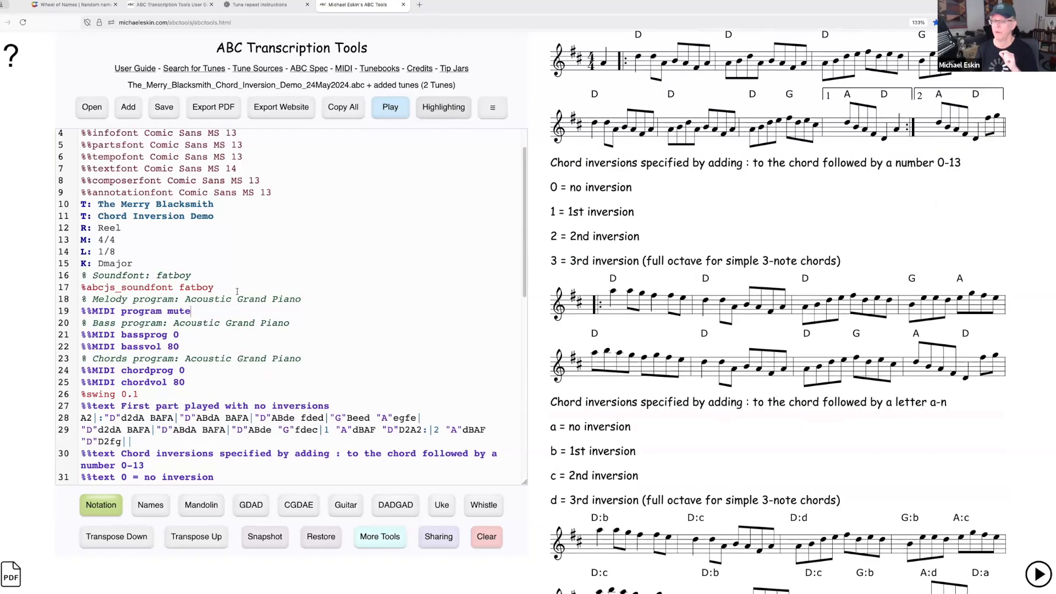
scroll(264, 281, down, 5)
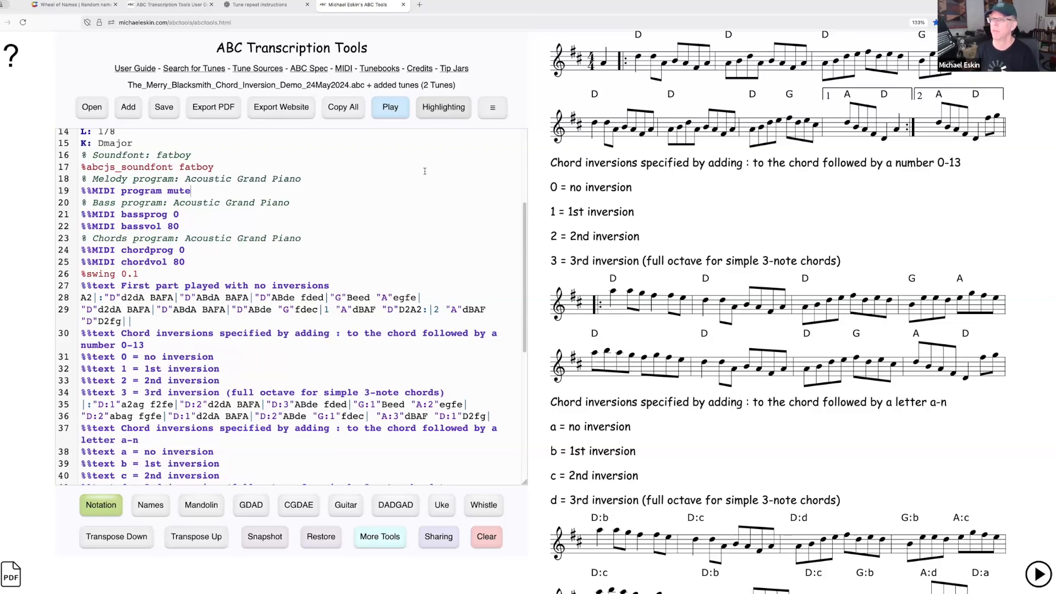
click(396, 114)
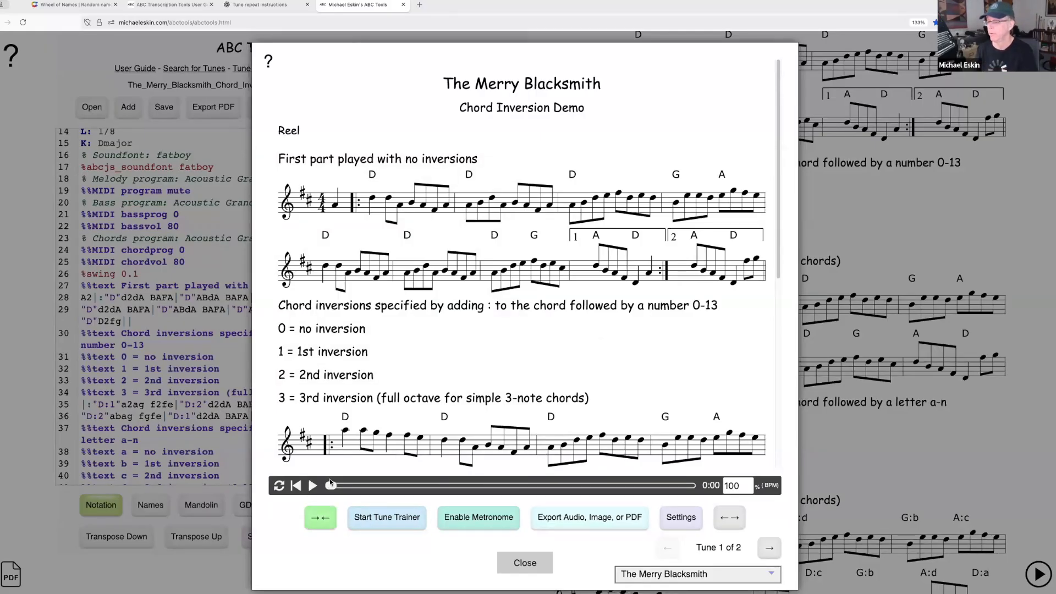
click(529, 566)
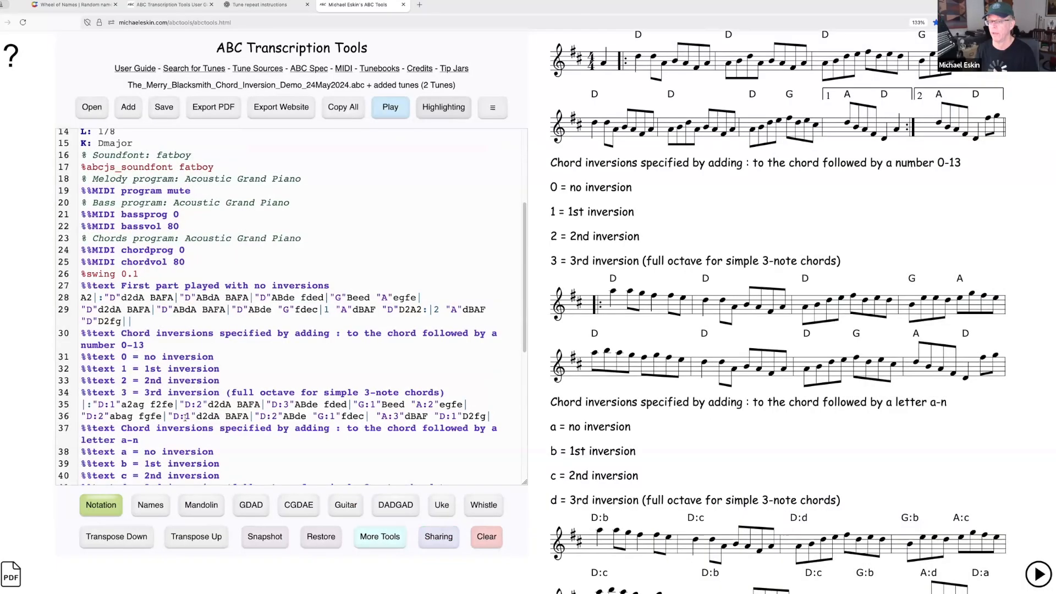
drag(180, 416, 188, 417)
click(399, 114)
click(396, 107)
click(313, 485)
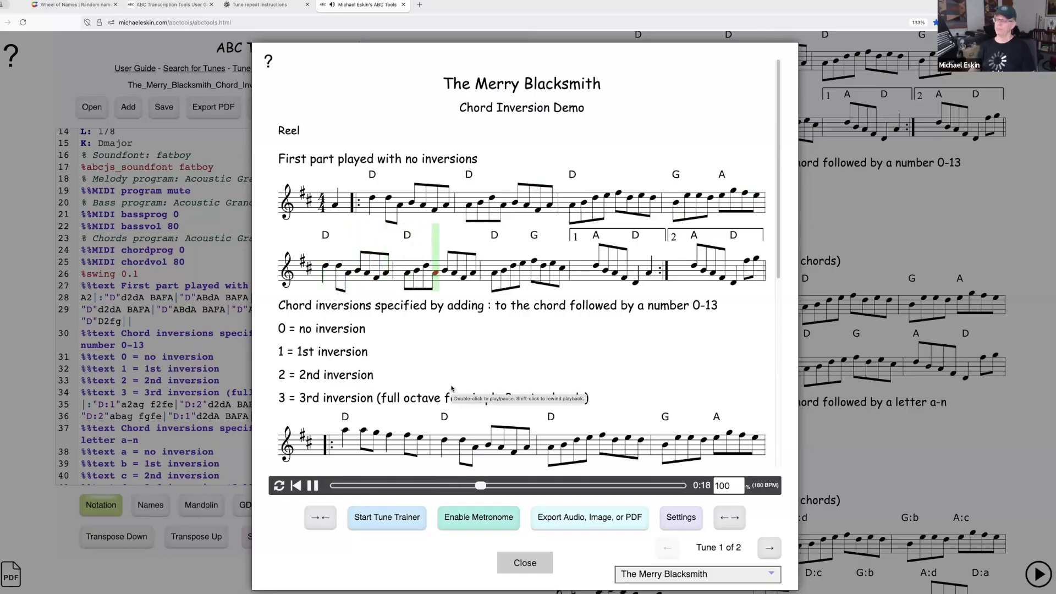
click(313, 486)
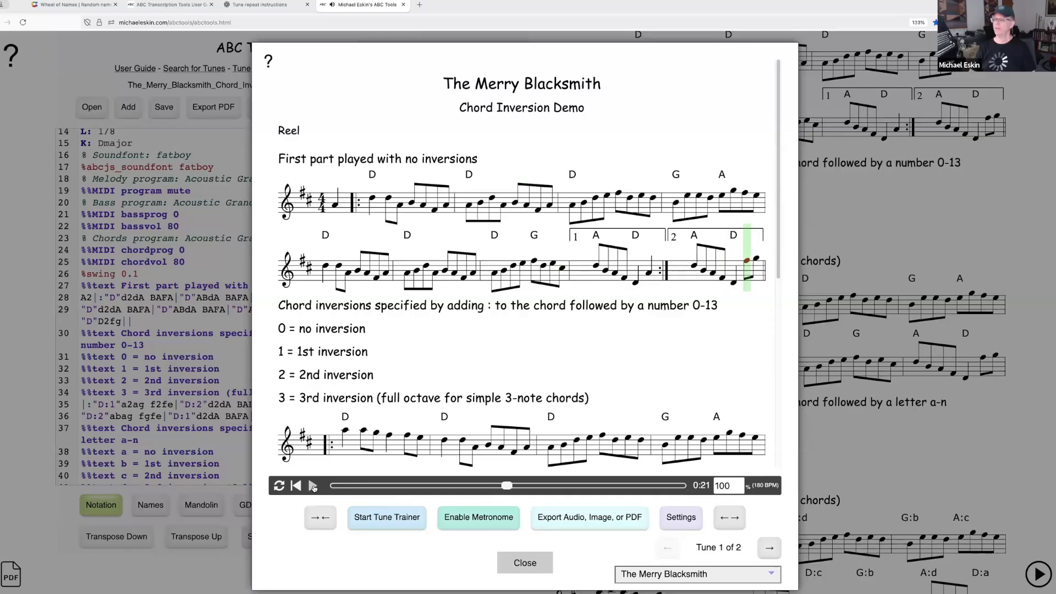
click(314, 486)
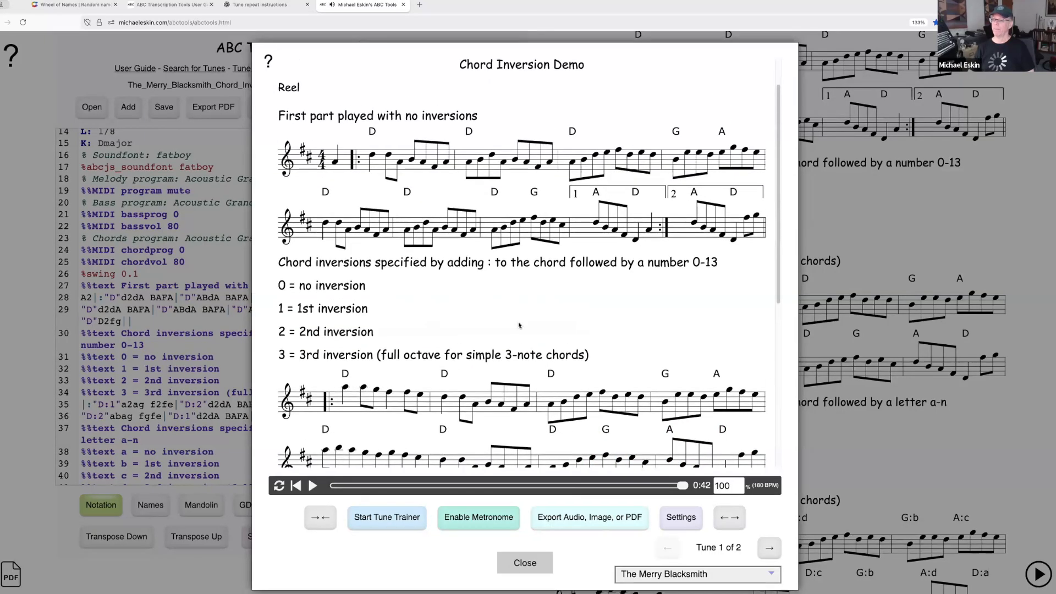
Step: Examine how the numbered and lettered chord inversion sections are labelled in the player's score, and close the player
scroll(679, 344, down, 1)
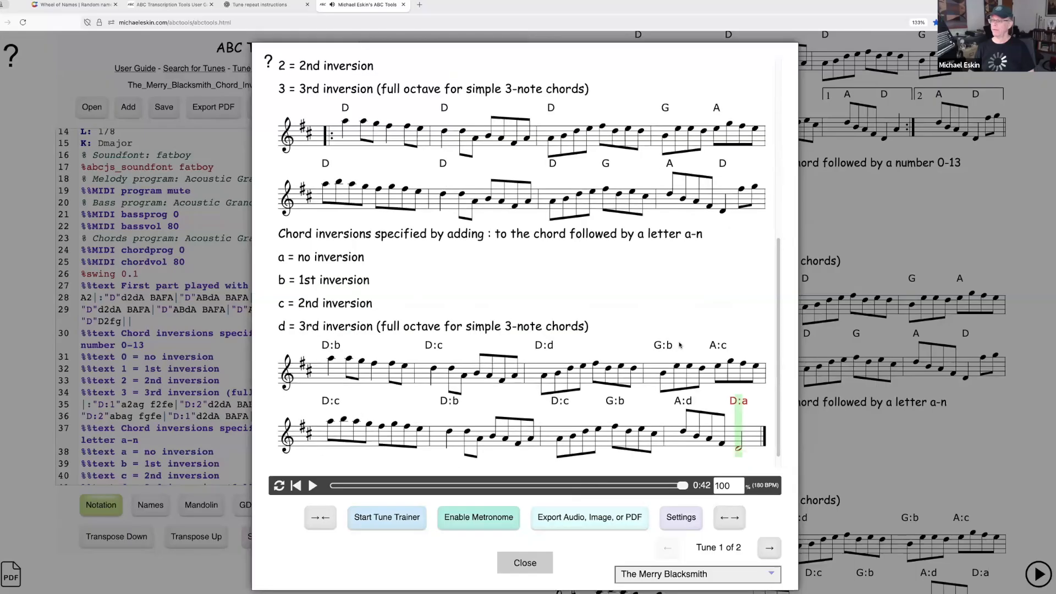
scroll(614, 348, up, 2)
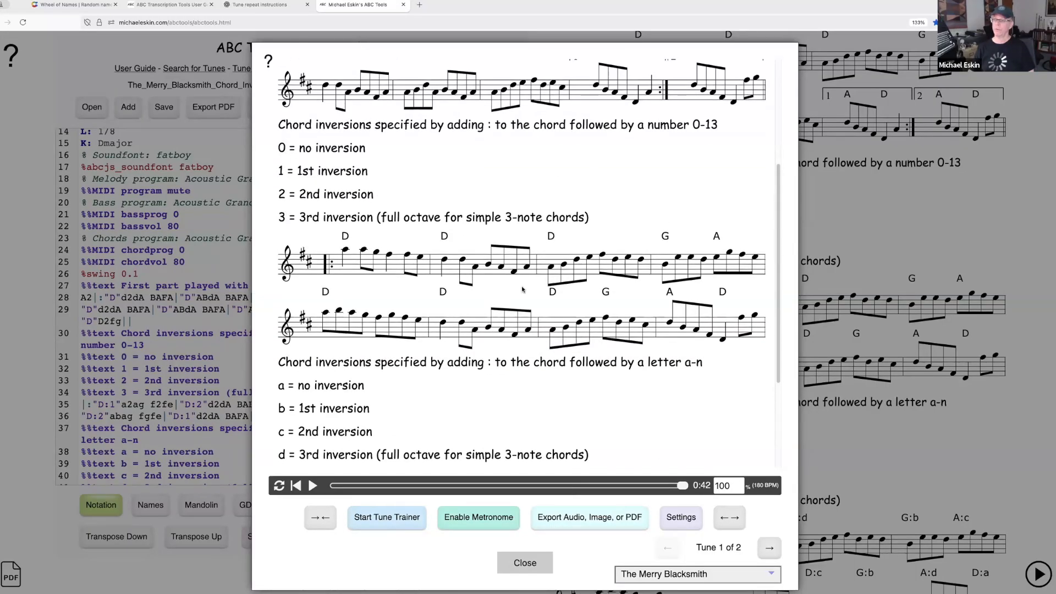
scroll(522, 288, up, 2)
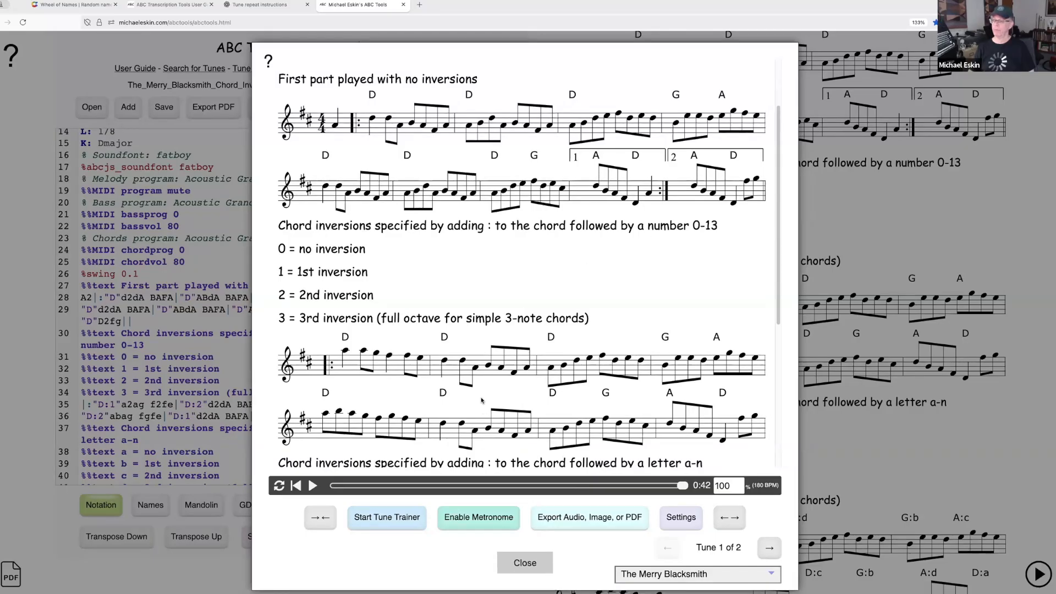
scroll(481, 400, down, 2)
scroll(442, 405, up, 2)
scroll(462, 342, down, 2)
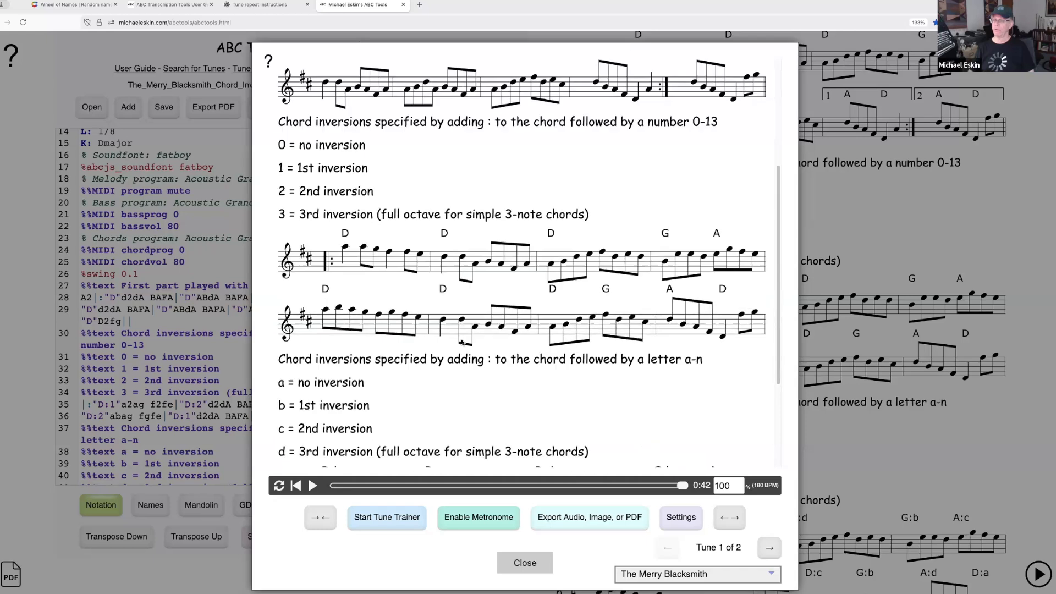
scroll(461, 342, down, 2)
scroll(461, 342, up, 4)
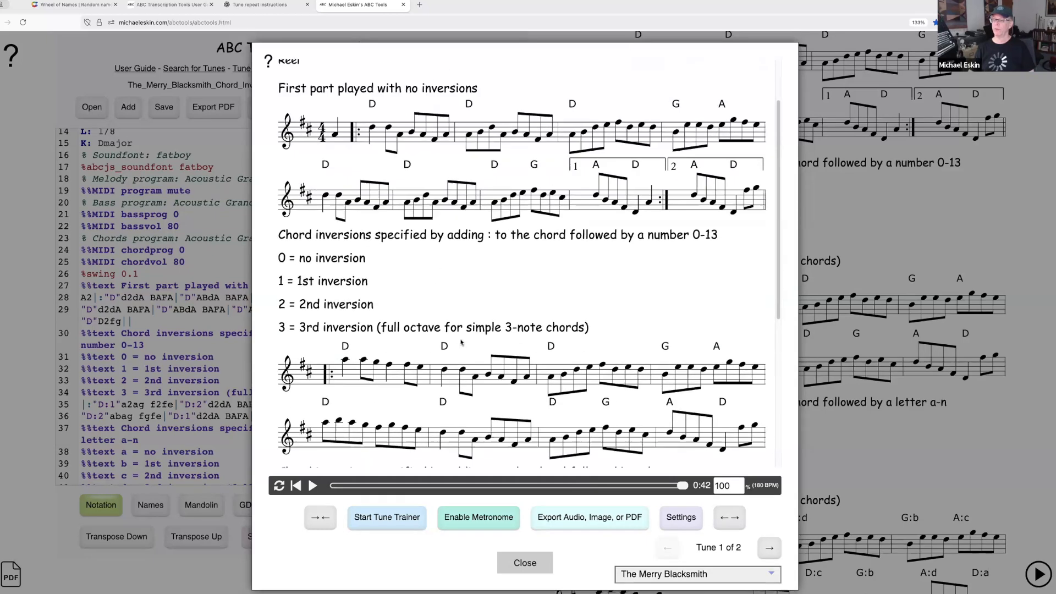
scroll(461, 342, up, 1)
click(539, 563)
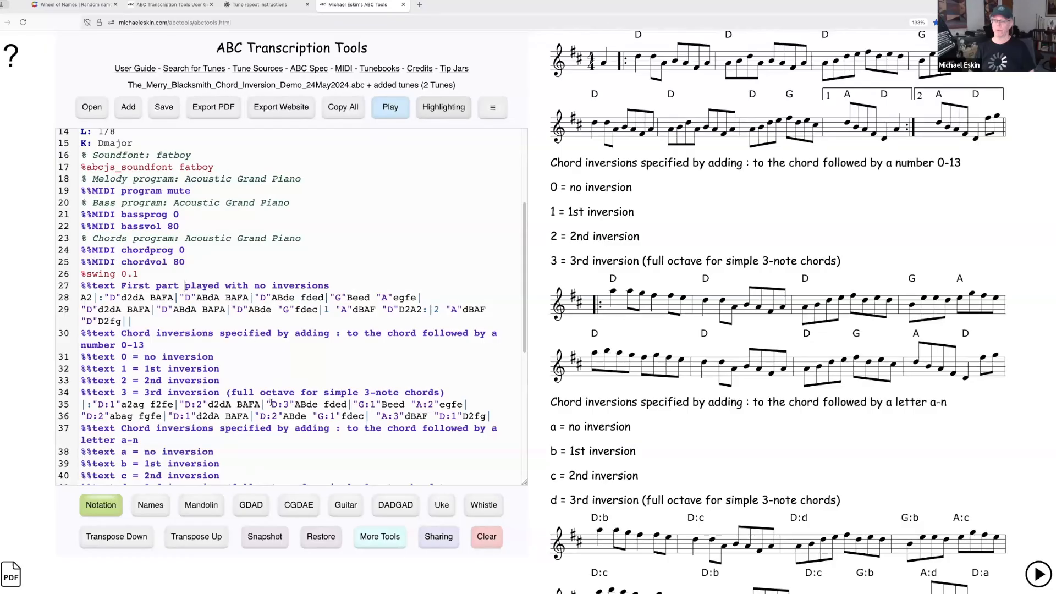
Step: Search the User Guide for "inversion" and open the topic "Specifying Chord Inversions in the ABC"
scroll(271, 404, down, 1)
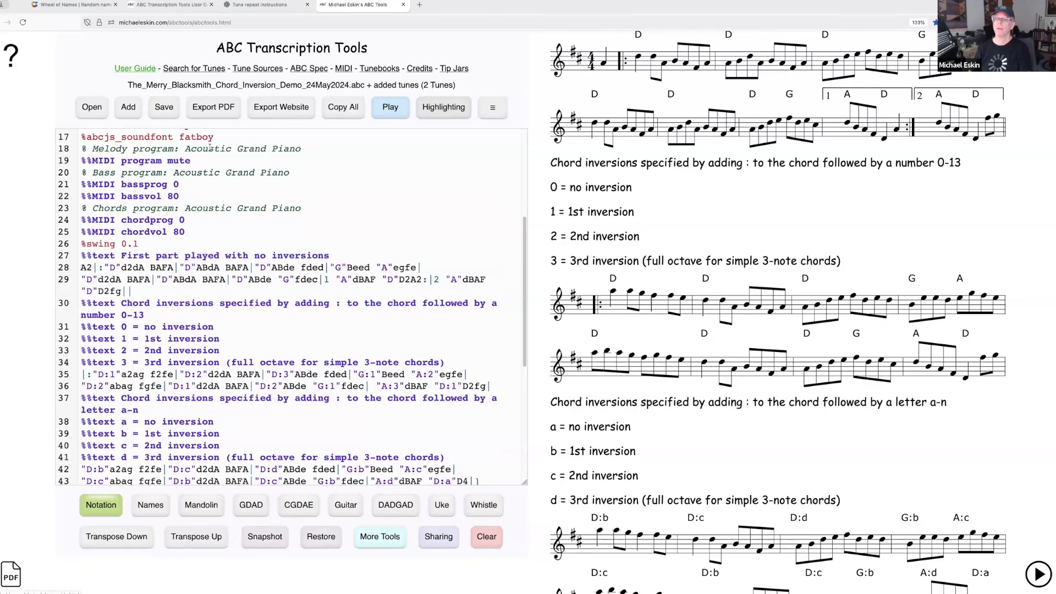
click(127, 69)
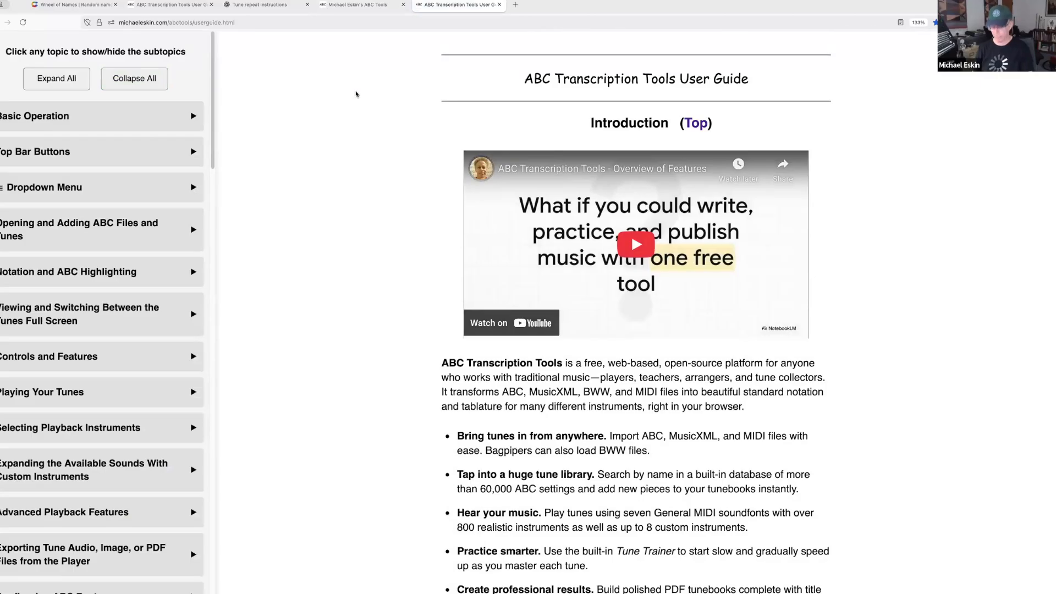
key(super+f)
text(in)
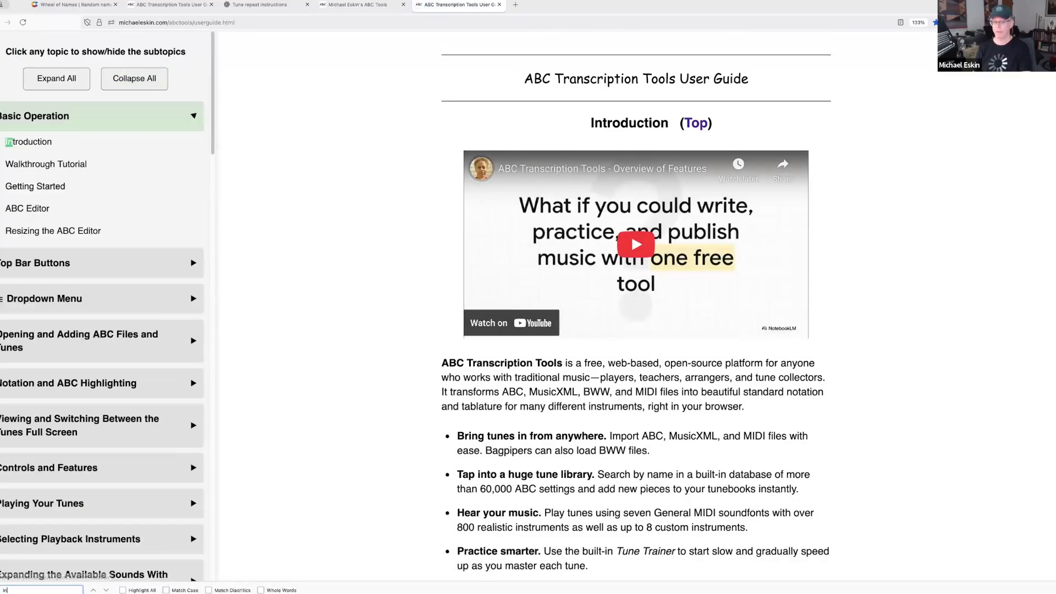
text(v)
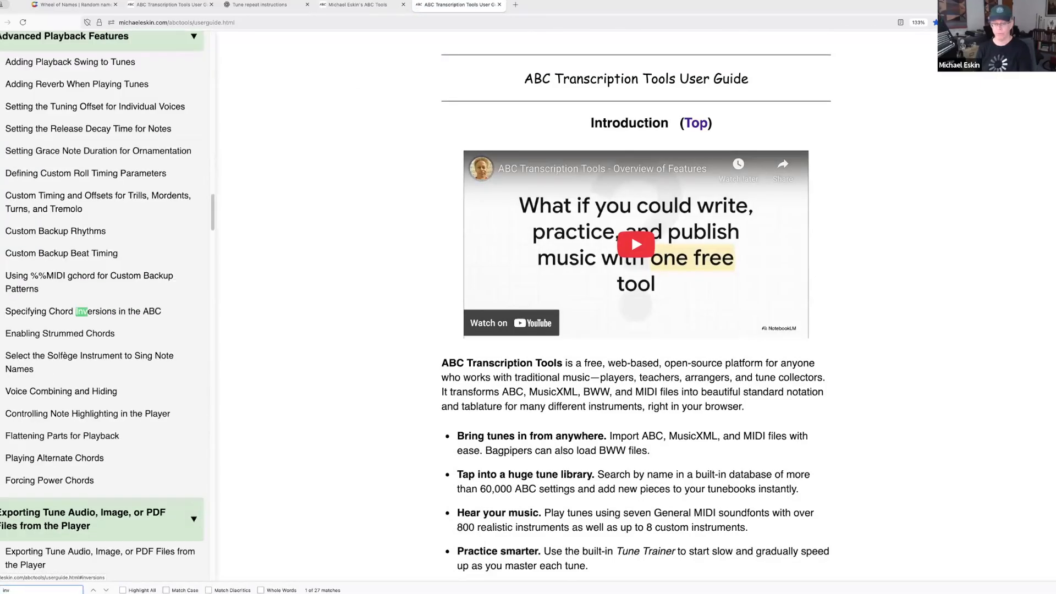
text(ersu)
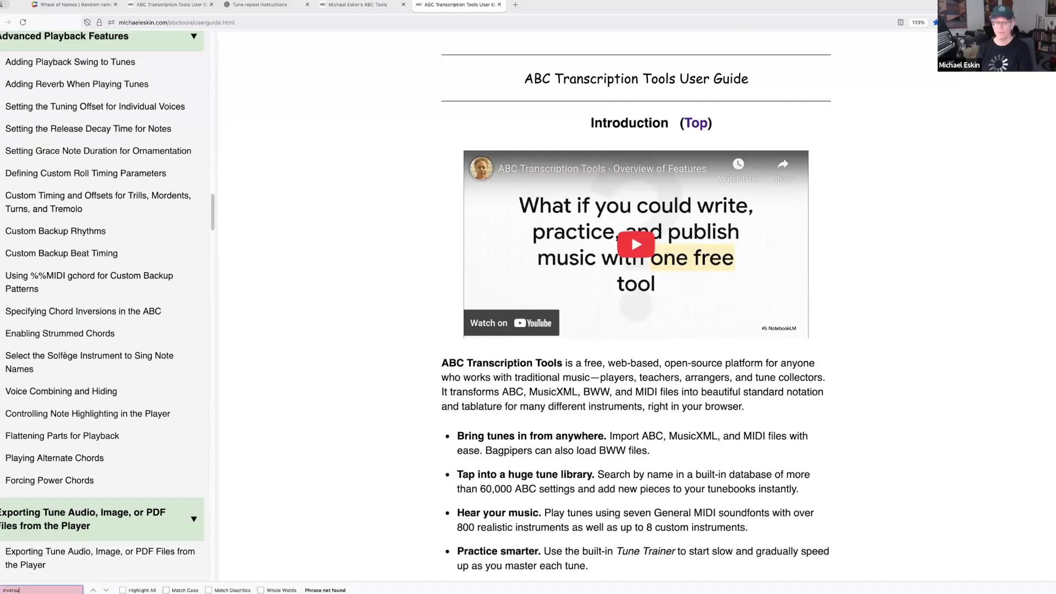
key(BackSpace)
text(ion)
click(52, 317)
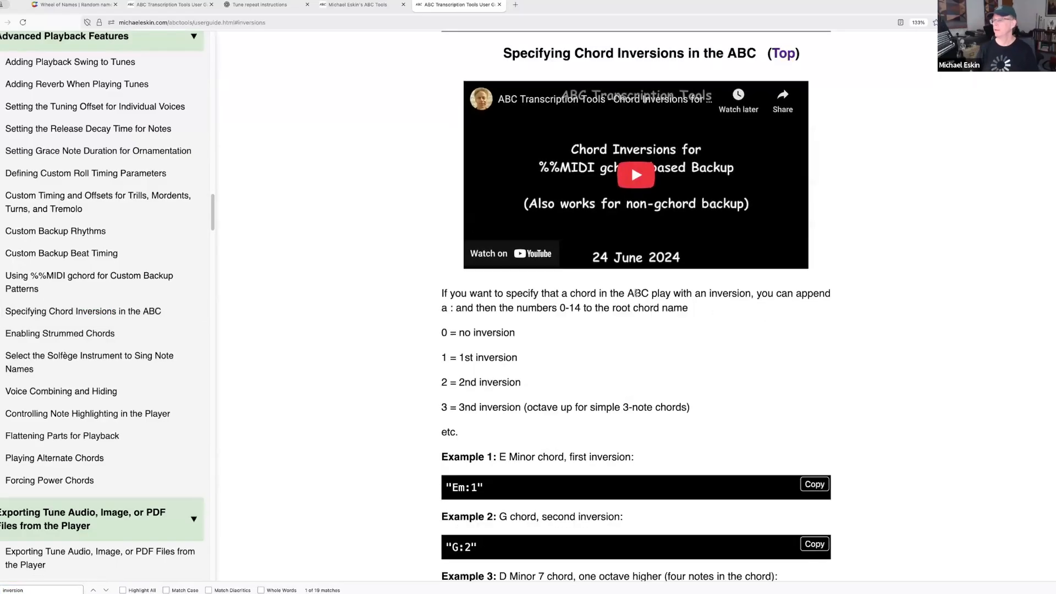
Step: Review the guide's inversion numbering and its examples such as "Em:1", "G:2" and "Dm7:4", and close the guide
scroll(690, 397, down, 1)
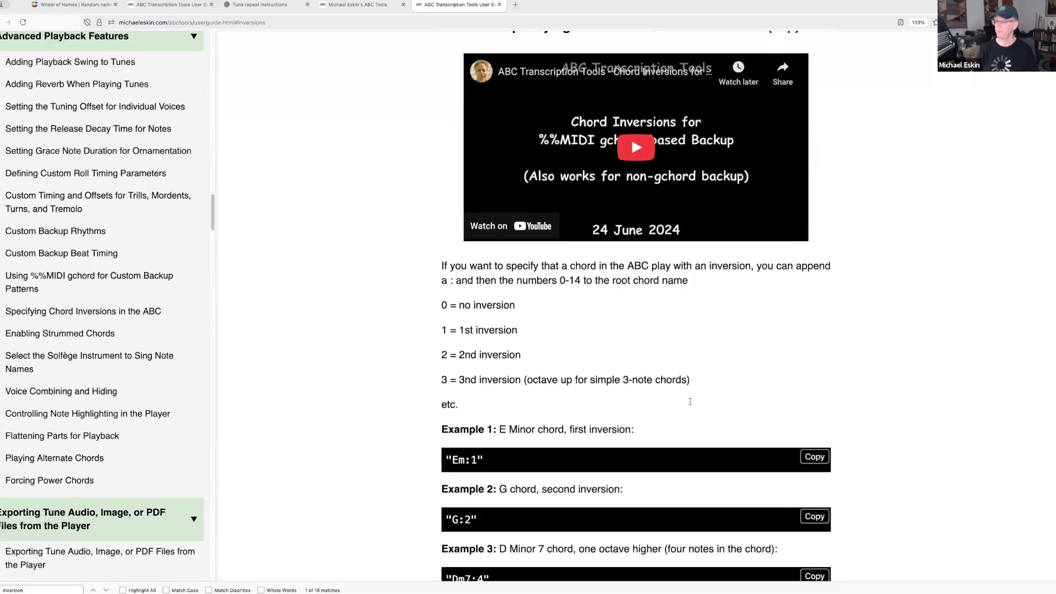
scroll(690, 404, down, 10)
scroll(690, 415, up, 10)
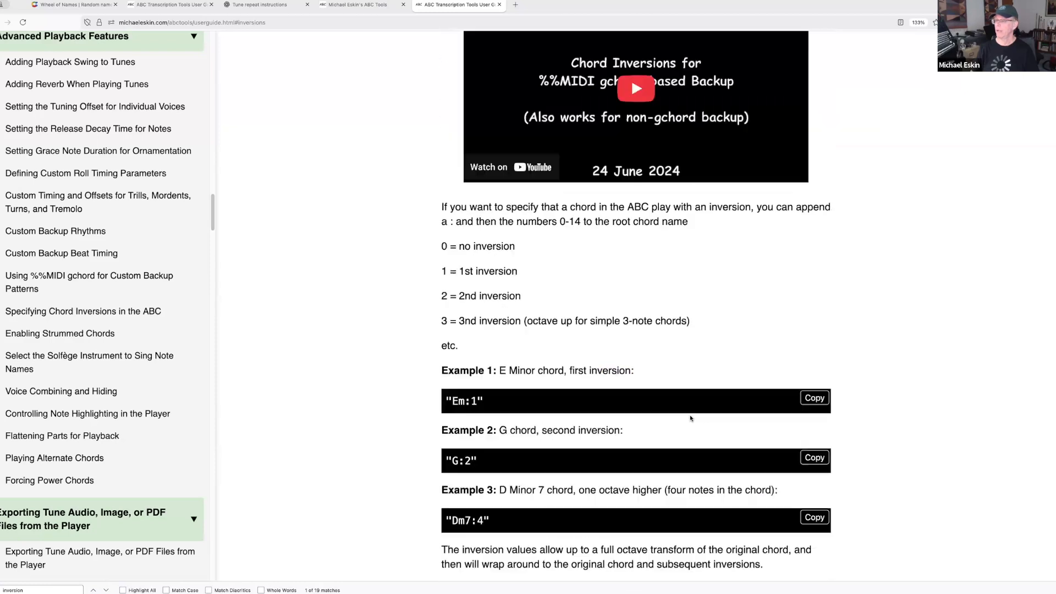
scroll(684, 310, up, 1)
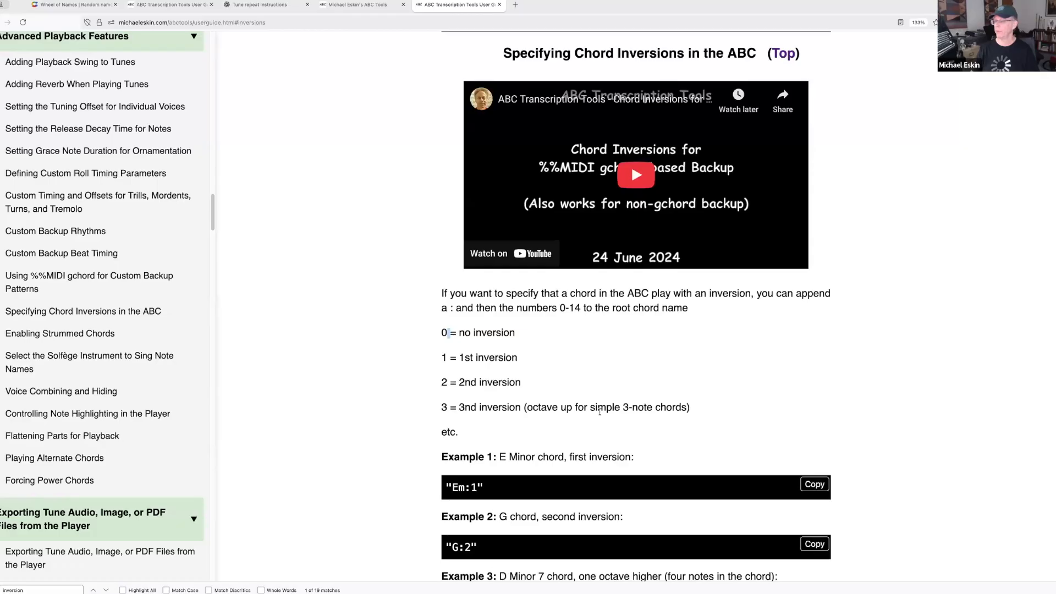
scroll(692, 475, down, 8)
scroll(692, 473, up, 2)
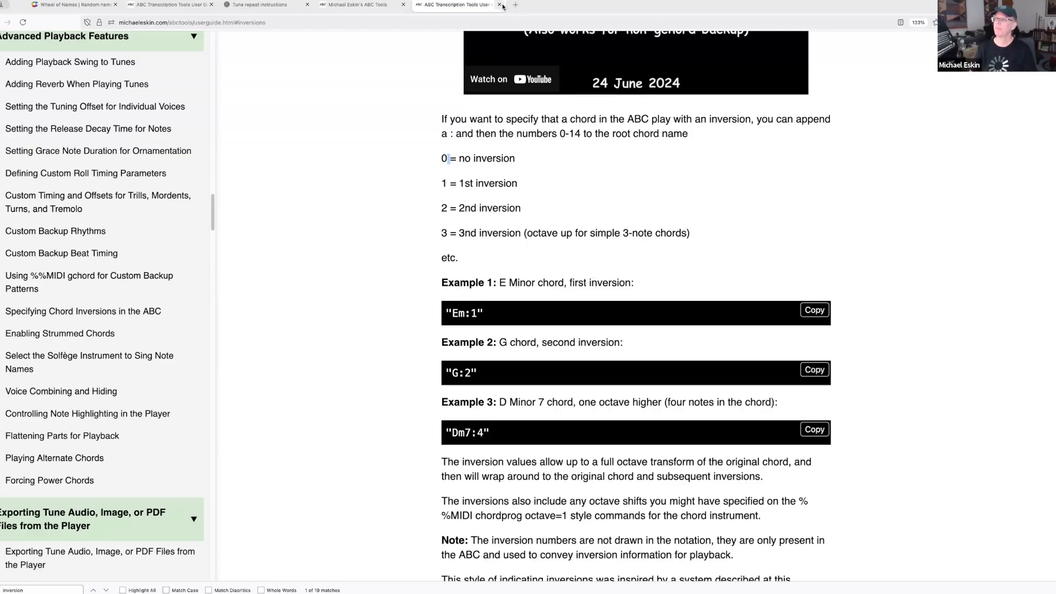
key(ctrl+w)
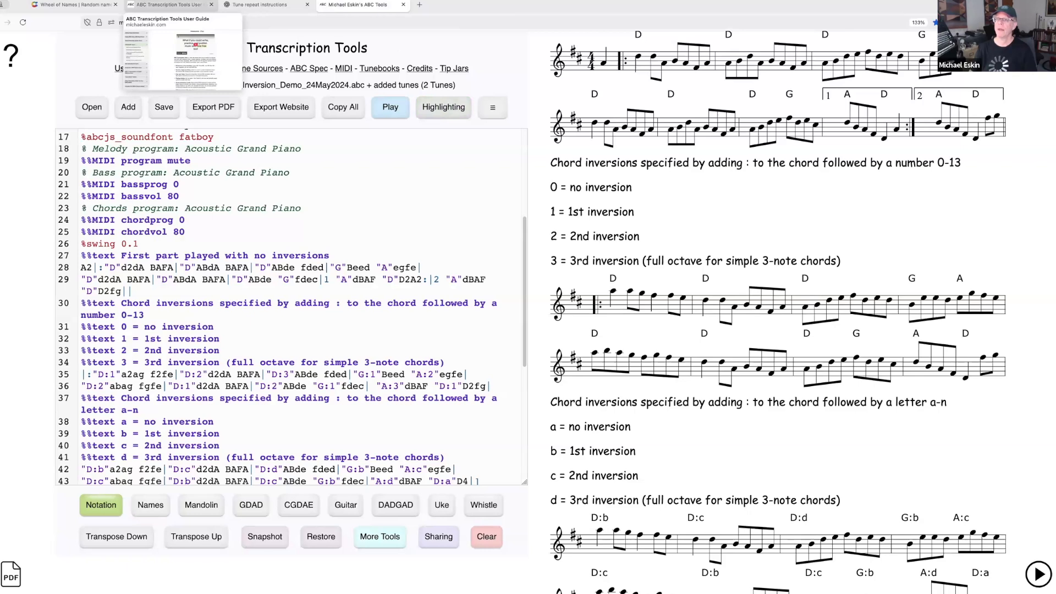
Step: Switch to Wheel of Names, spin the wheel to draw the next topic, and remove the drawn entry from it
click(60, 6)
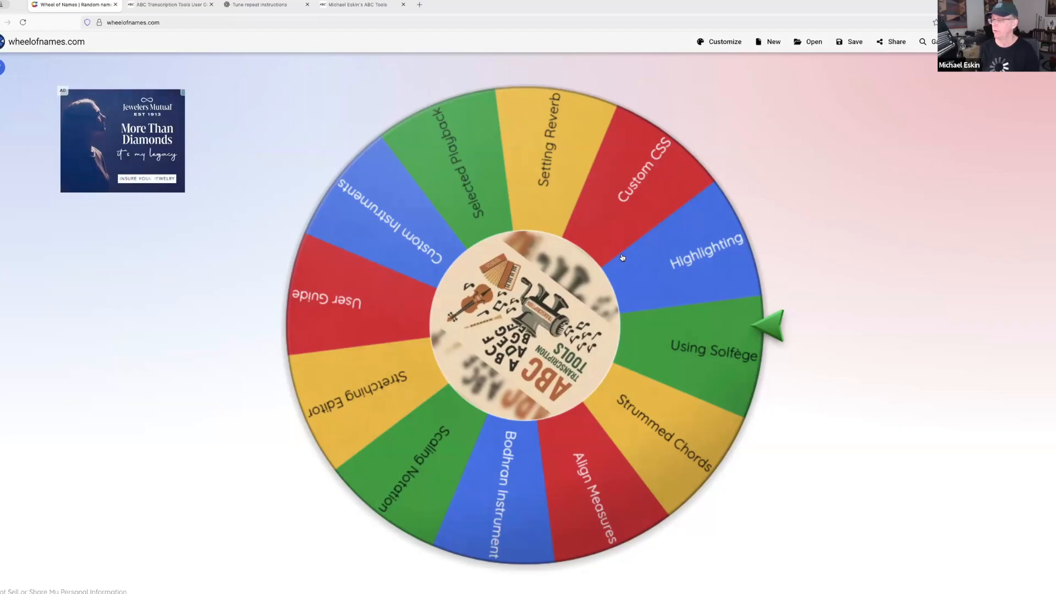
click(524, 323)
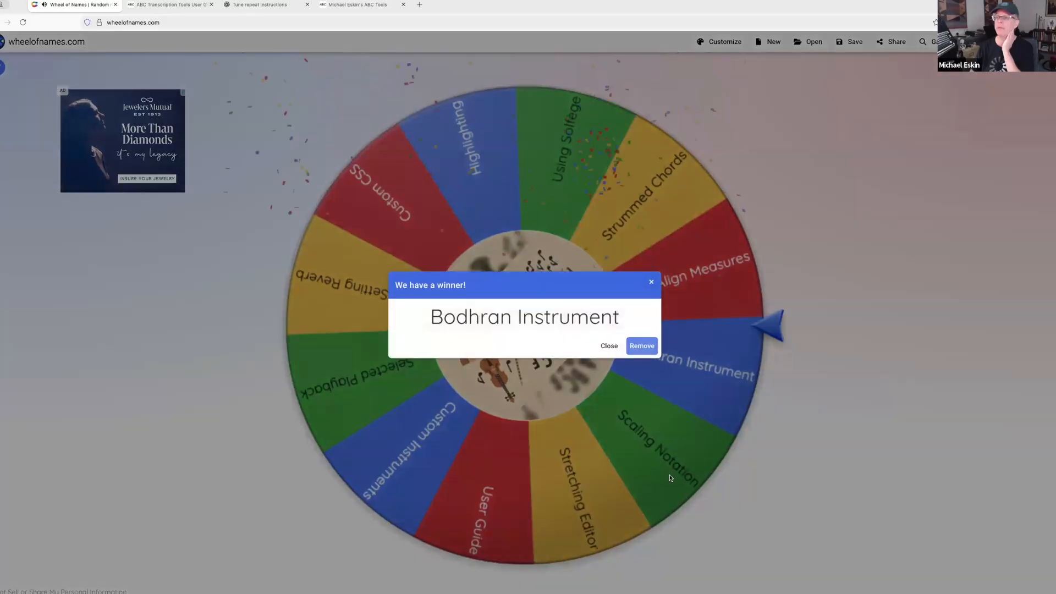
click(647, 349)
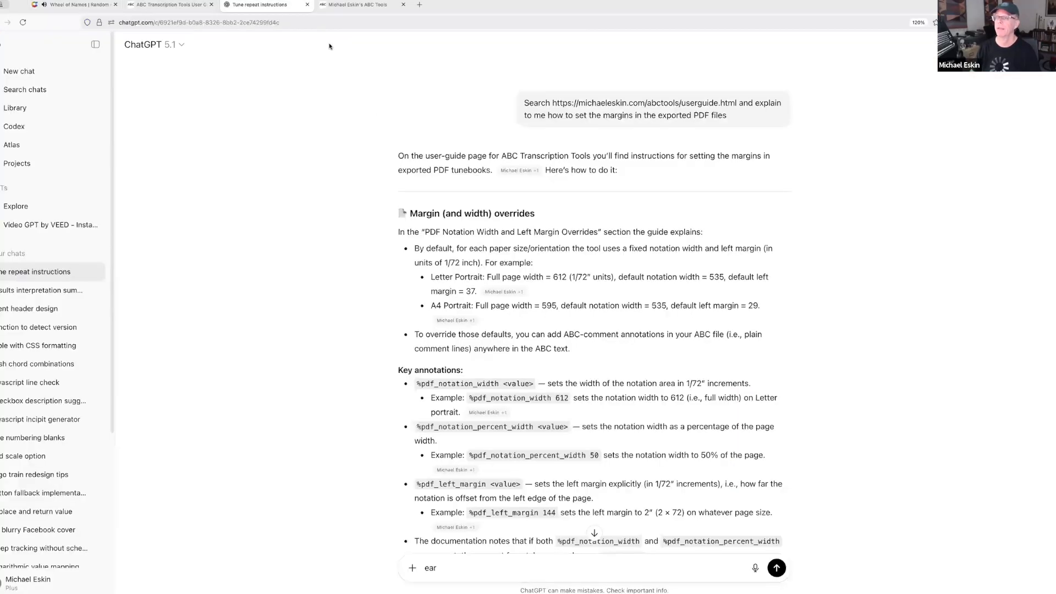
Step: Switch back to ABC Transcription Tools and erase all the ABC to start over
click(358, 5)
click(498, 535)
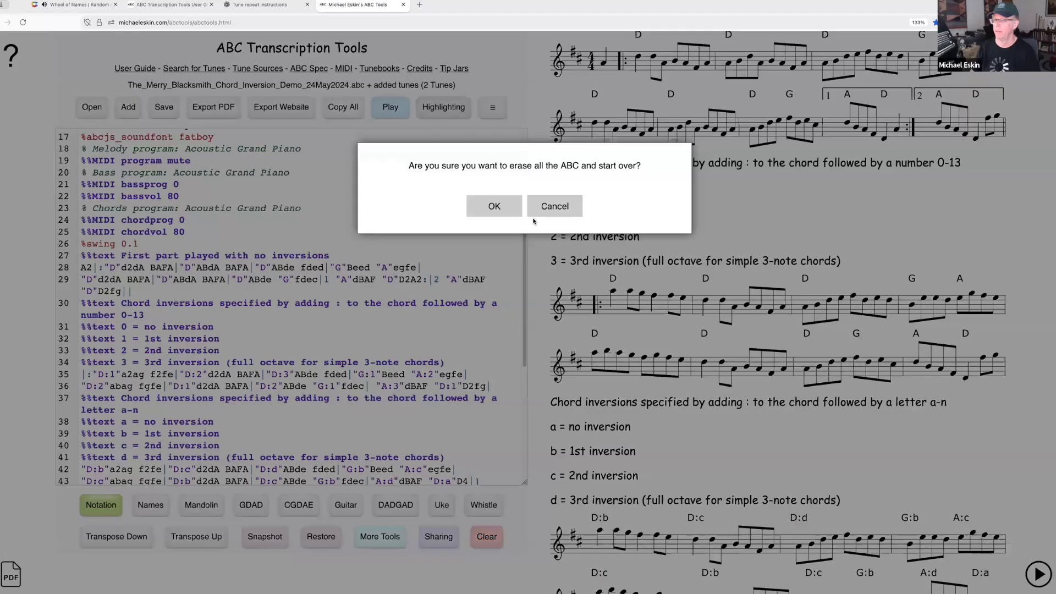
click(498, 202)
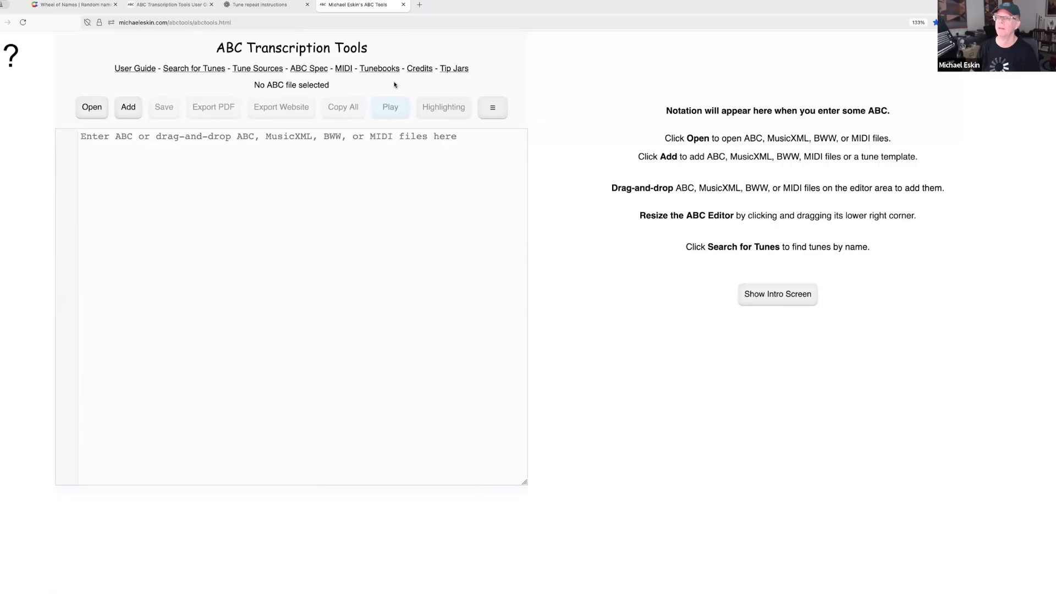
Step: Look up the Bodhran in the General MIDI instrument program list and find its program 117 note map
click(343, 68)
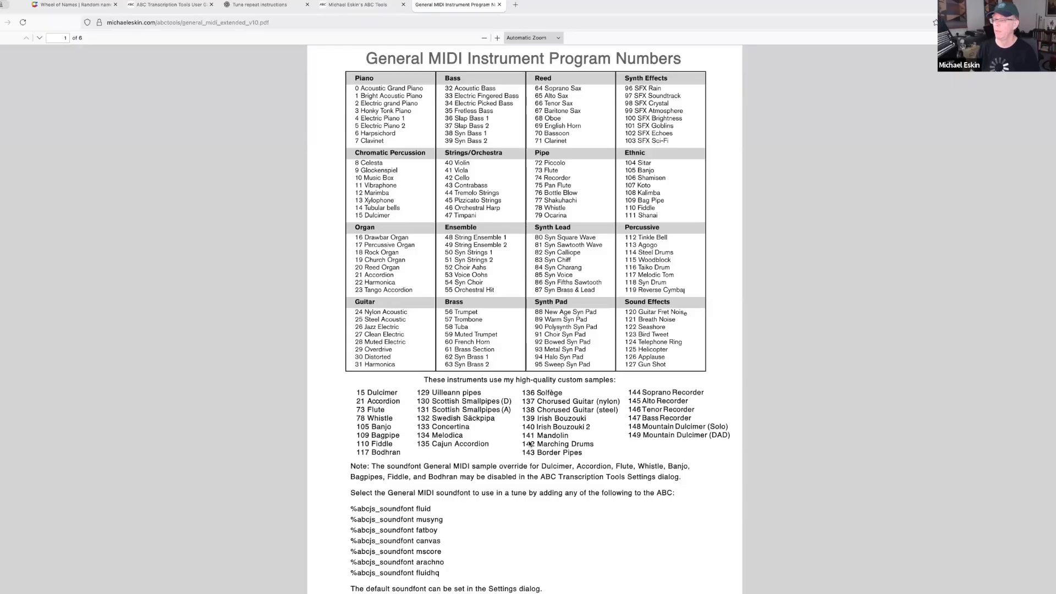
drag(401, 453, 358, 454)
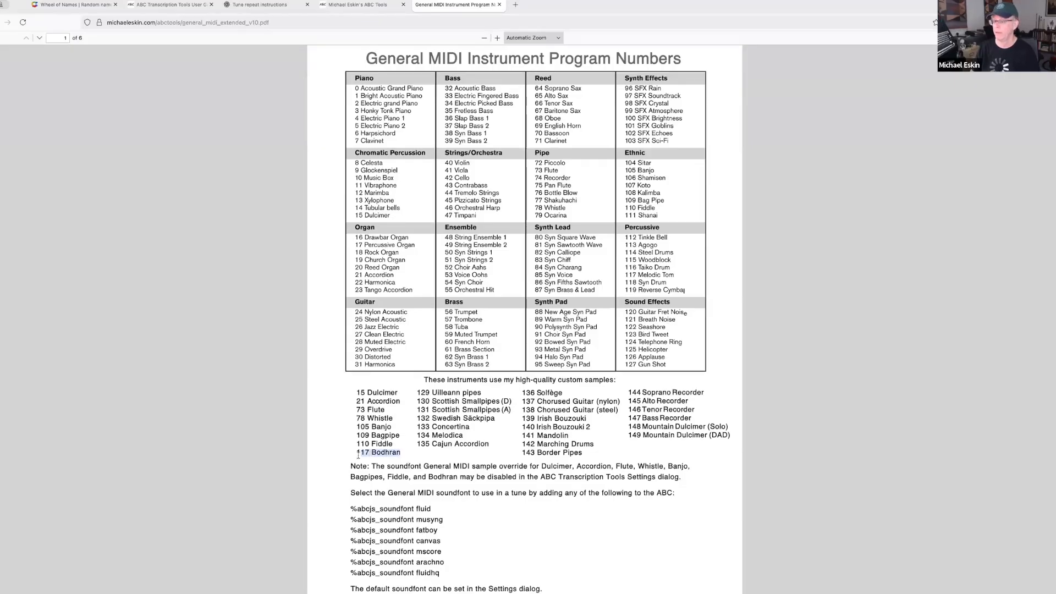
click(538, 504)
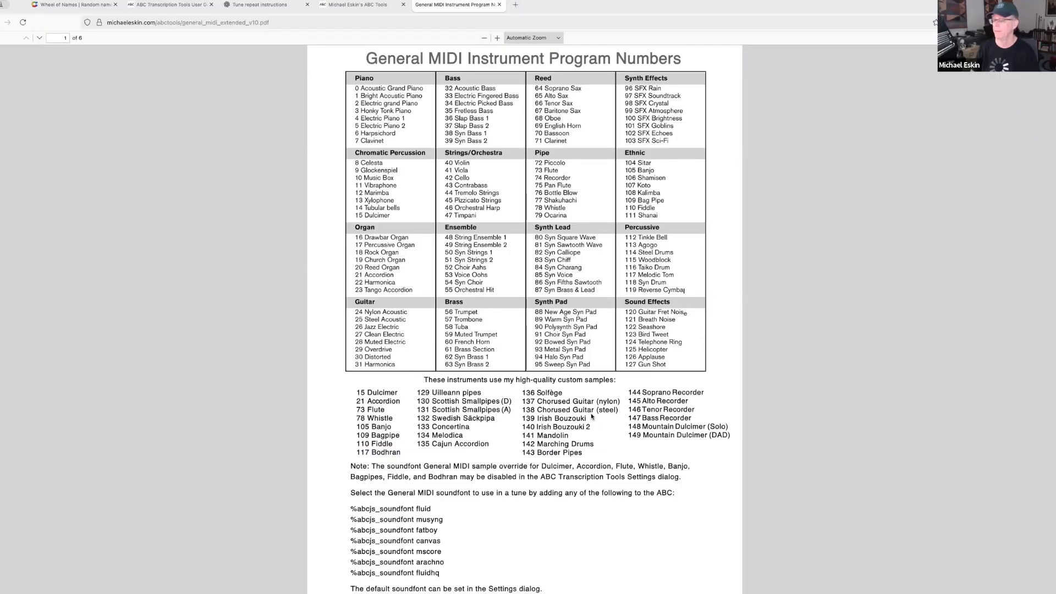
scroll(586, 365, down, 6)
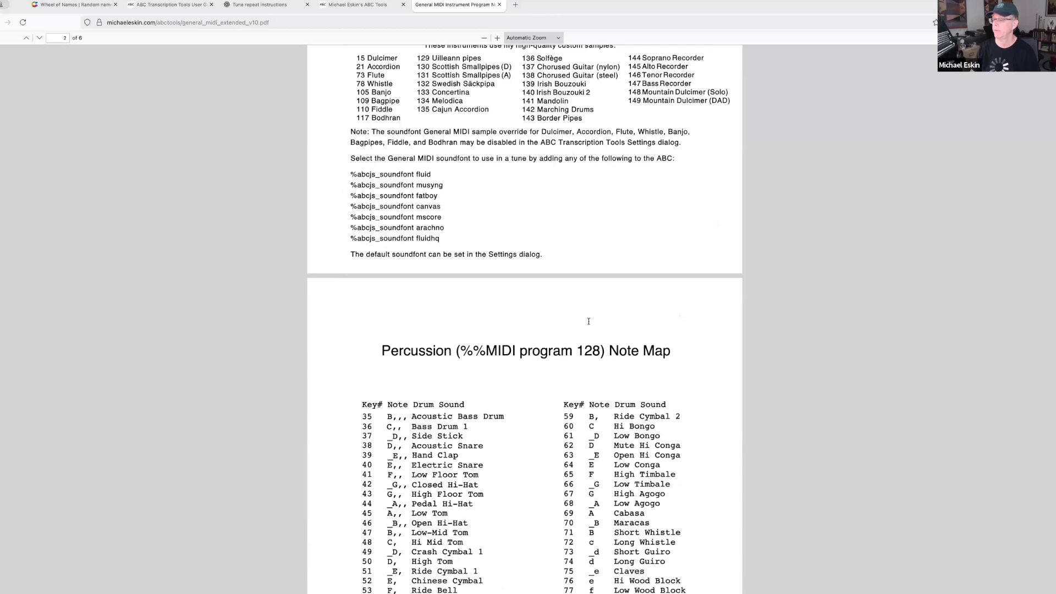
scroll(592, 322, down, 13)
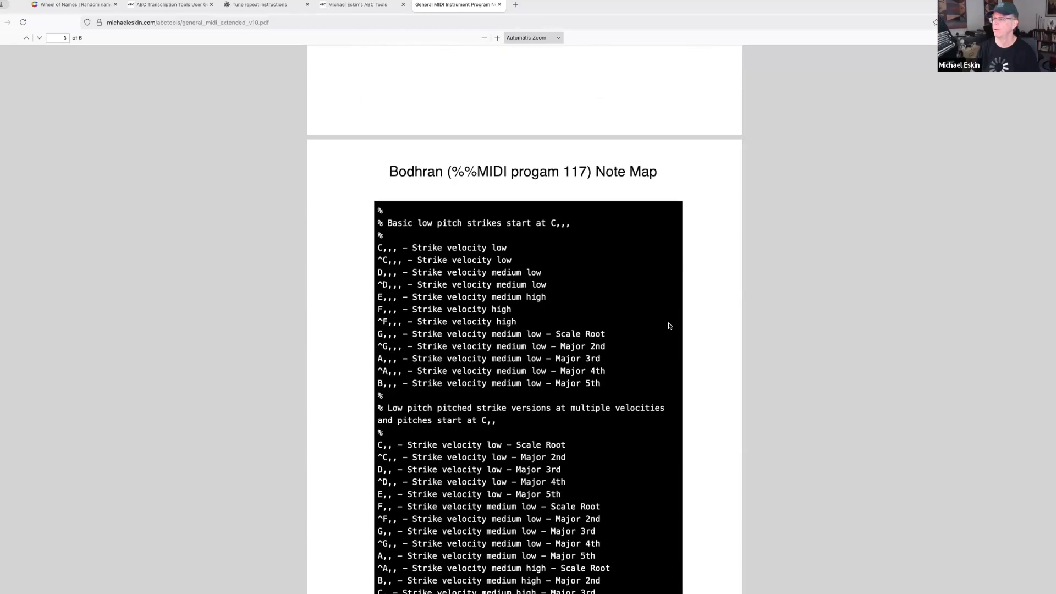
Step: Review the Bodhran note map from the low pitch strikes through the scrapes, taps and high pitch strikes, and close the document
scroll(543, 246, down, 1)
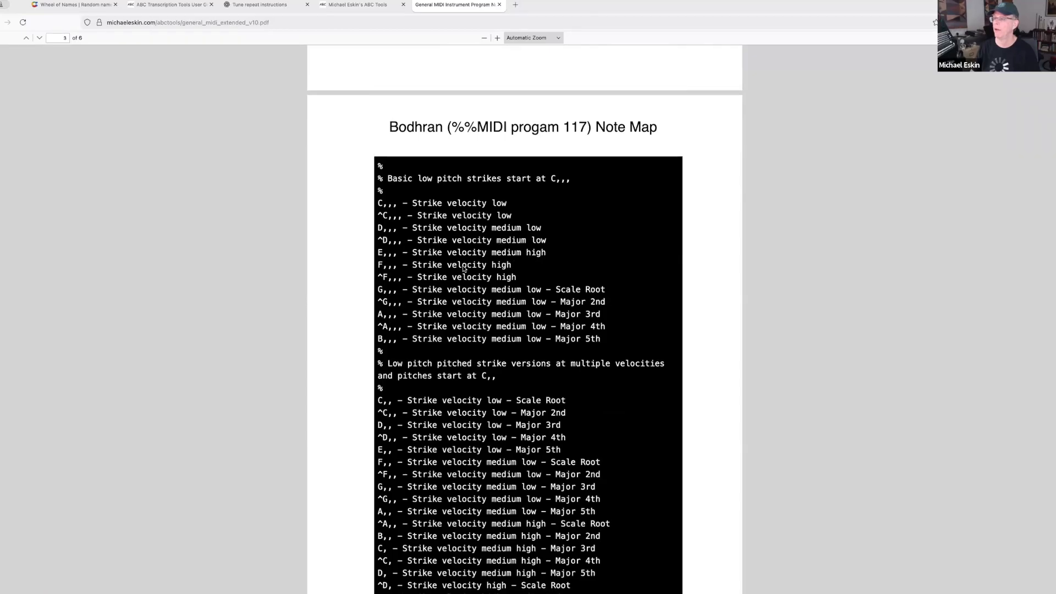
scroll(503, 337, down, 1)
scroll(508, 367, down, 4)
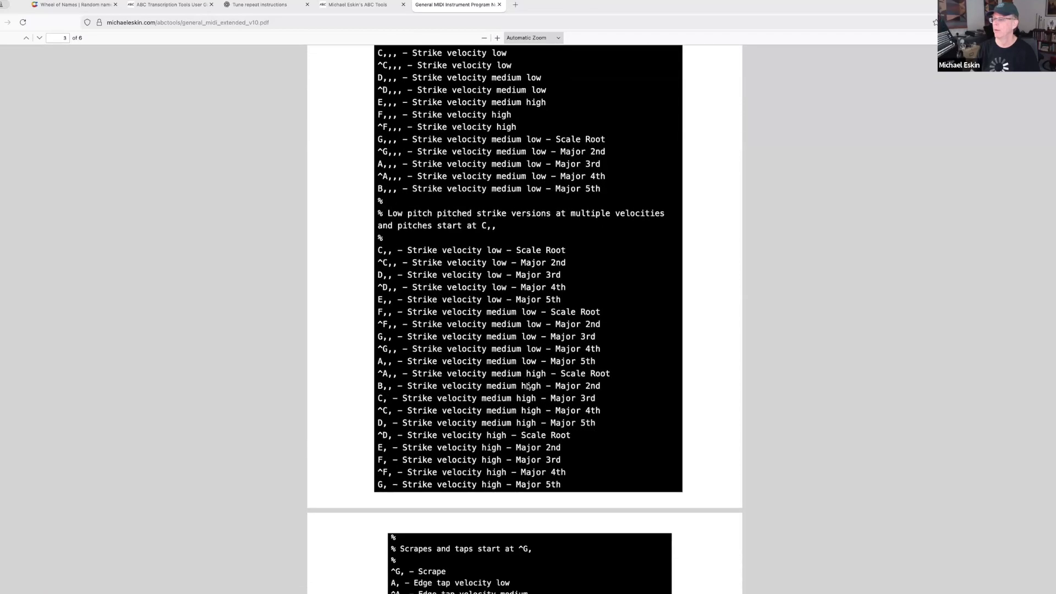
scroll(525, 354, down, 4)
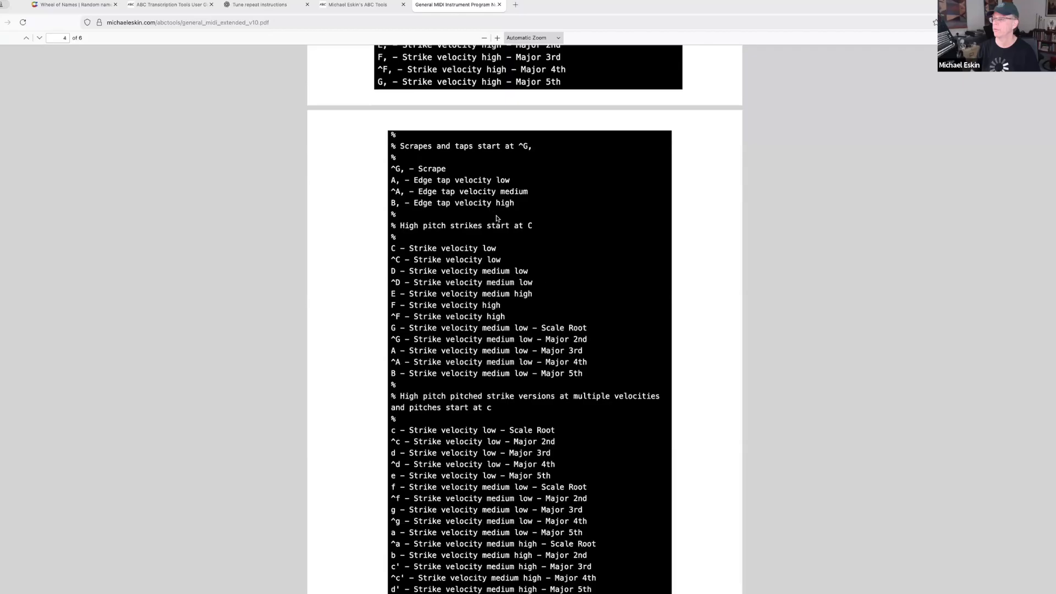
scroll(467, 377, down, 1)
scroll(502, 389, up, 2)
scroll(528, 398, down, 3)
scroll(552, 403, down, 1)
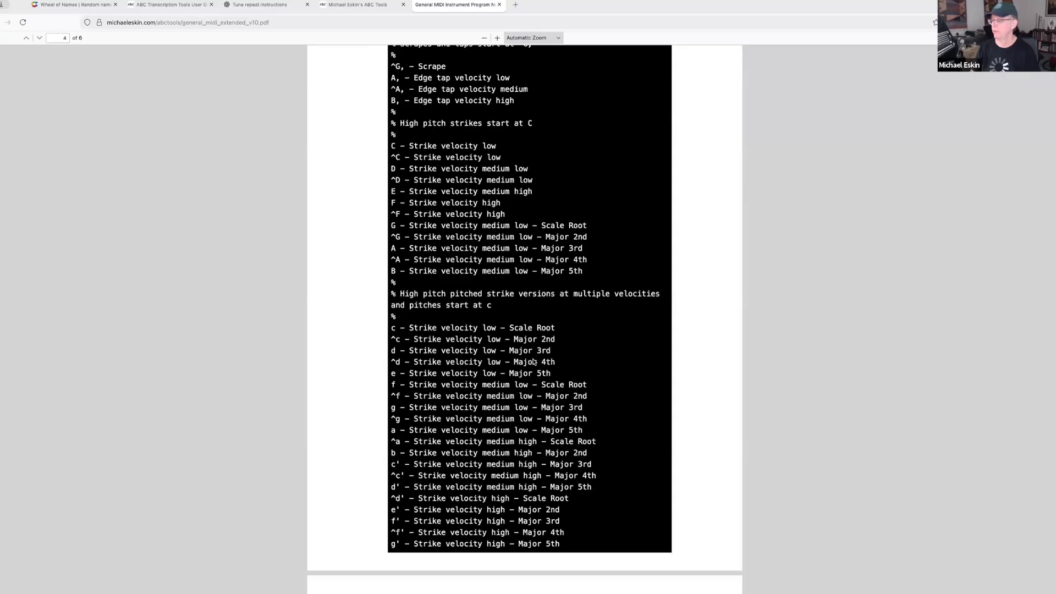
scroll(533, 363, down, 3)
scroll(533, 373, up, 2)
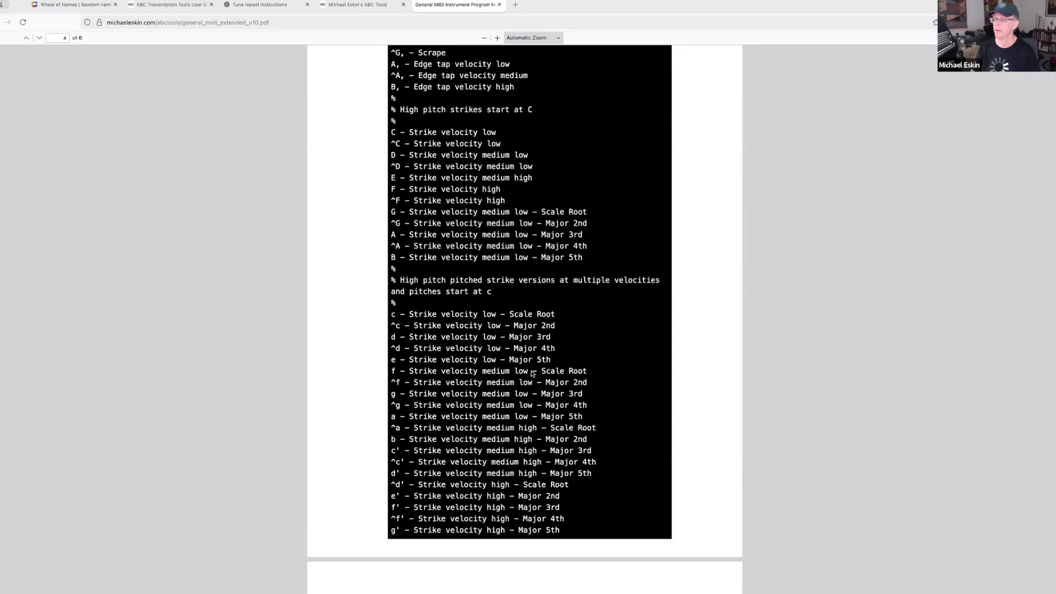
scroll(532, 374, up, 15)
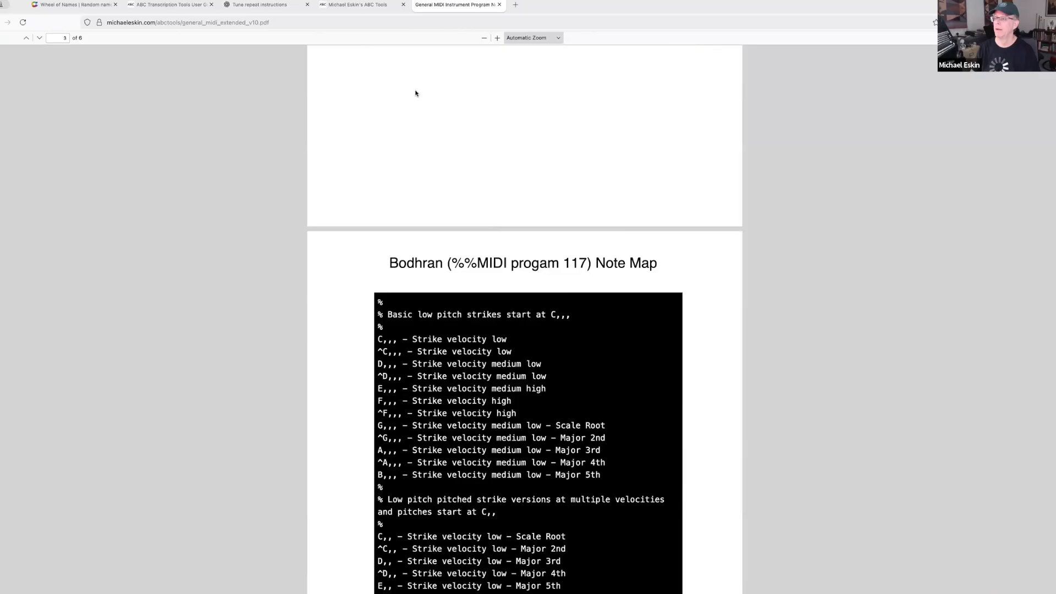
click(499, 4)
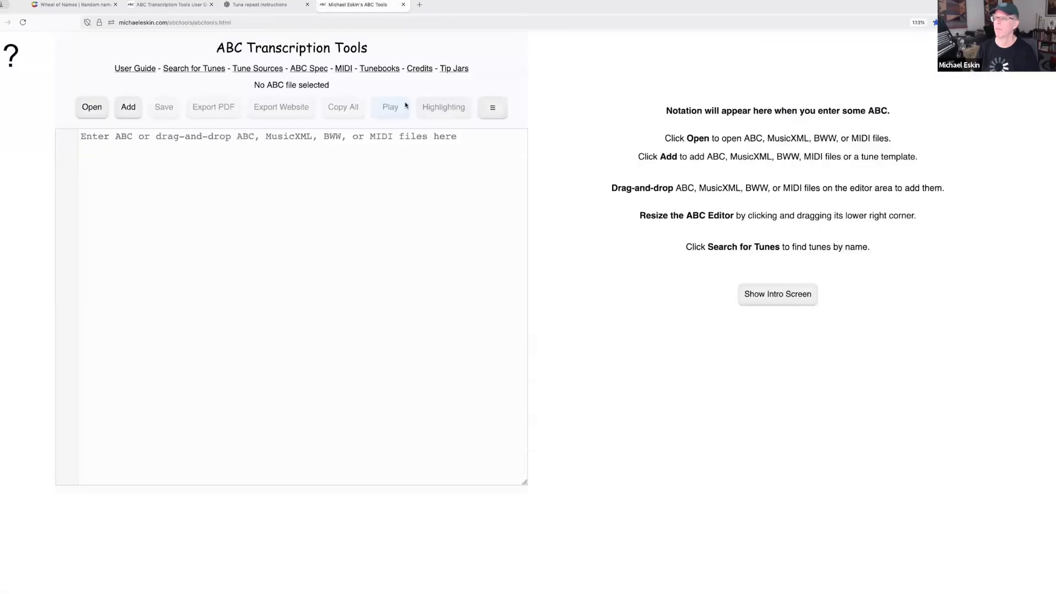
Step: Add the reel Bodhran backing track template to the empty editor
click(126, 110)
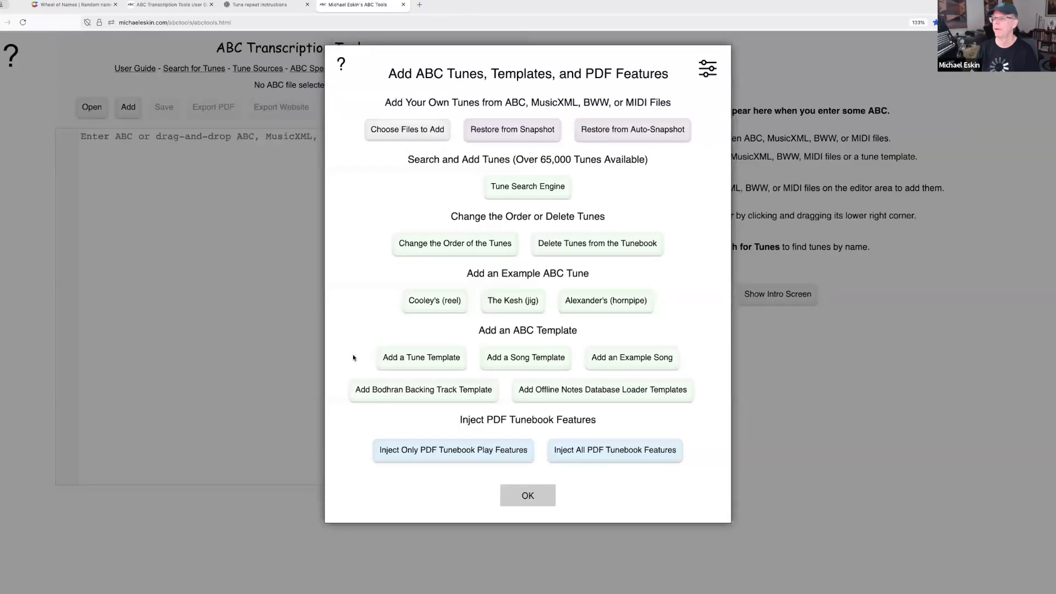
click(434, 391)
click(462, 207)
click(524, 330)
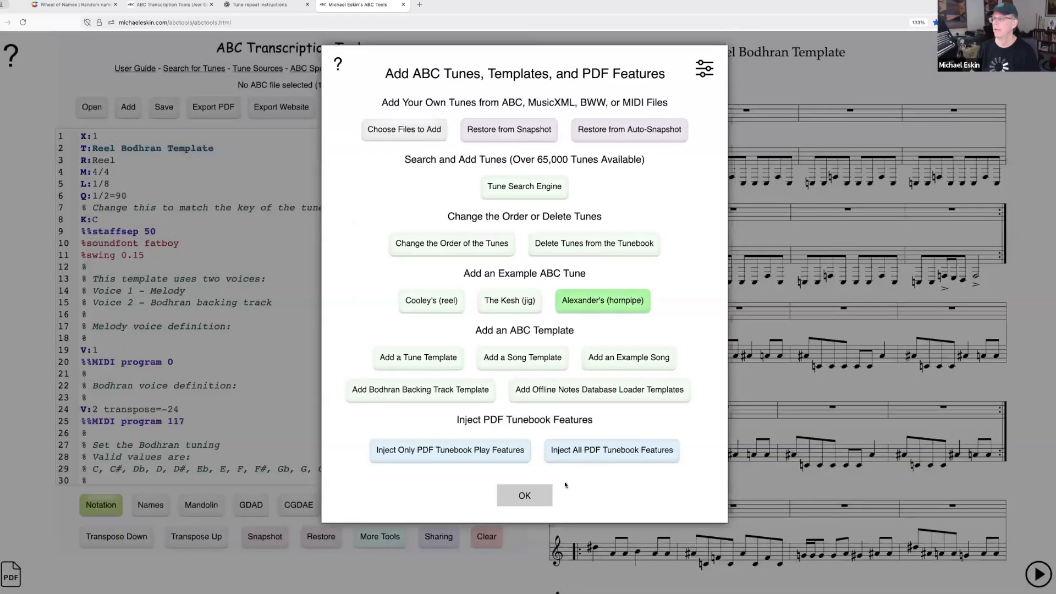
click(524, 495)
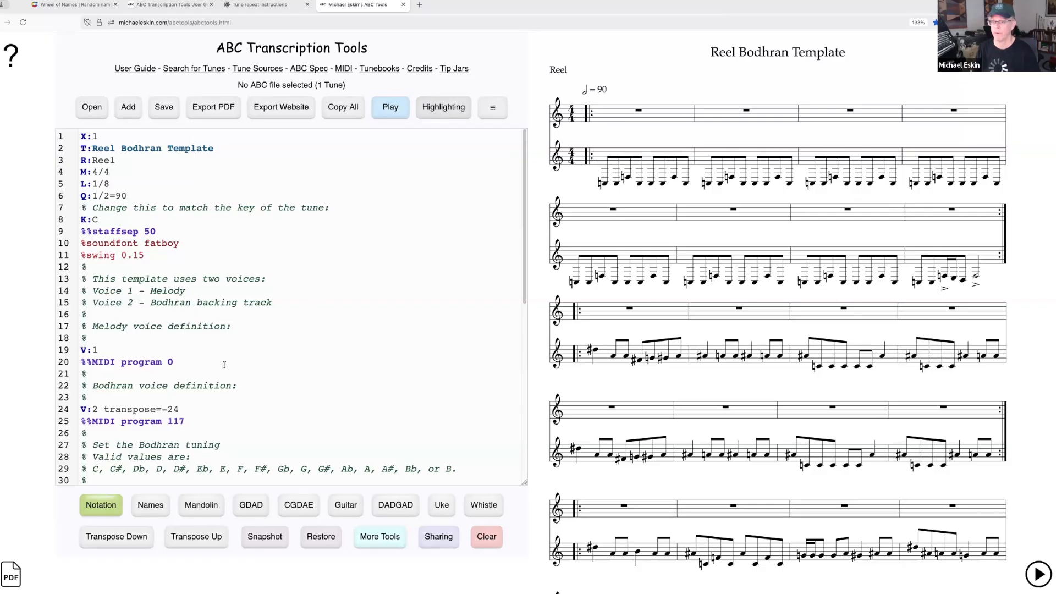
Step: Review the reel template's voice definitions and Bodhran backing patterns, and consult the Bodhran note map in the MIDI program list
scroll(224, 364, down, 5)
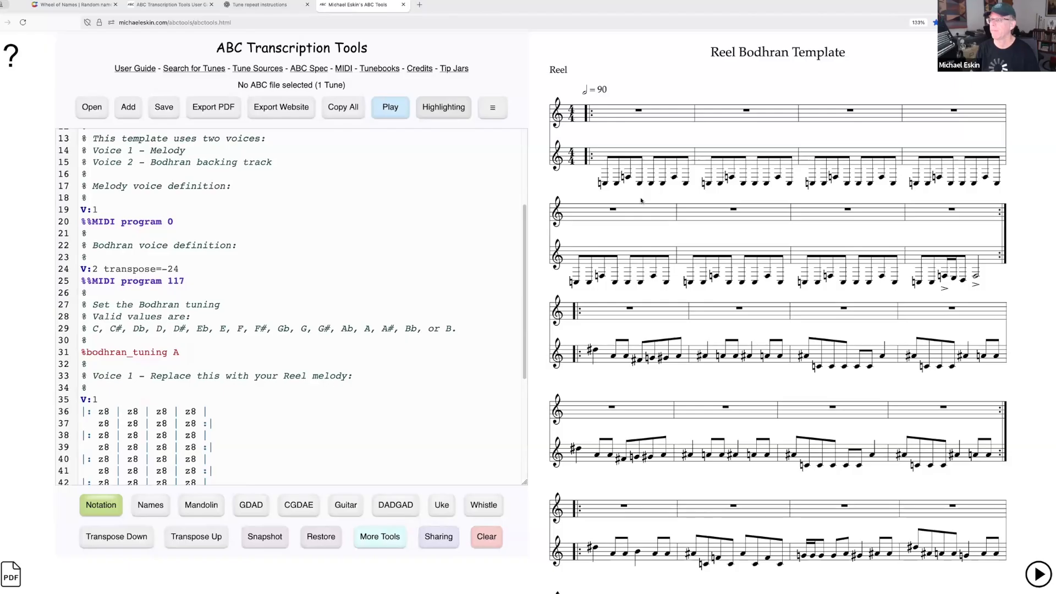
scroll(302, 392, down, 6)
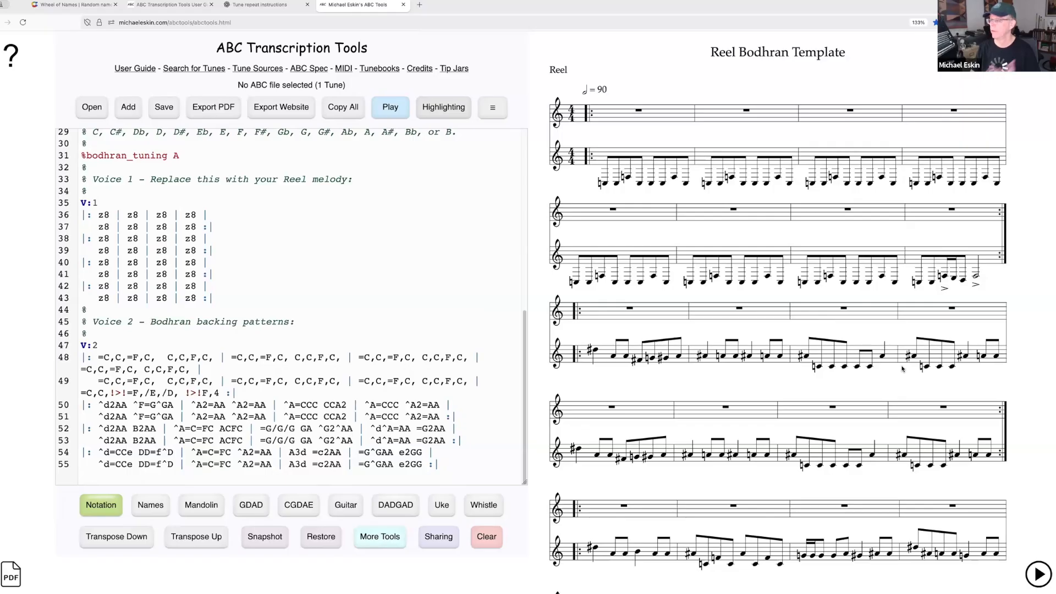
click(346, 67)
scroll(609, 342, down, 5)
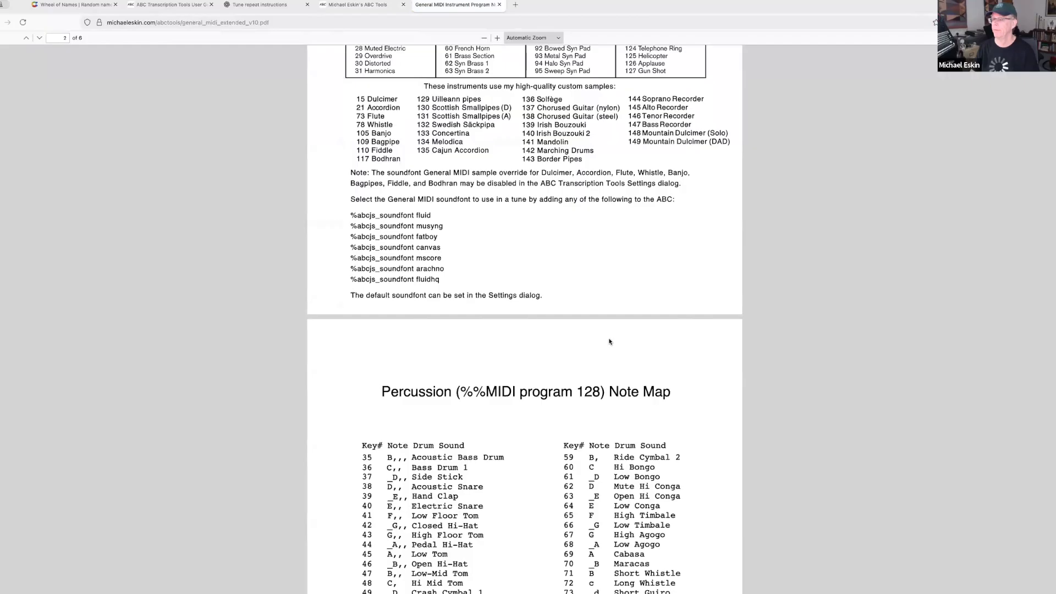
scroll(609, 341, down, 10)
scroll(549, 491, down, 1)
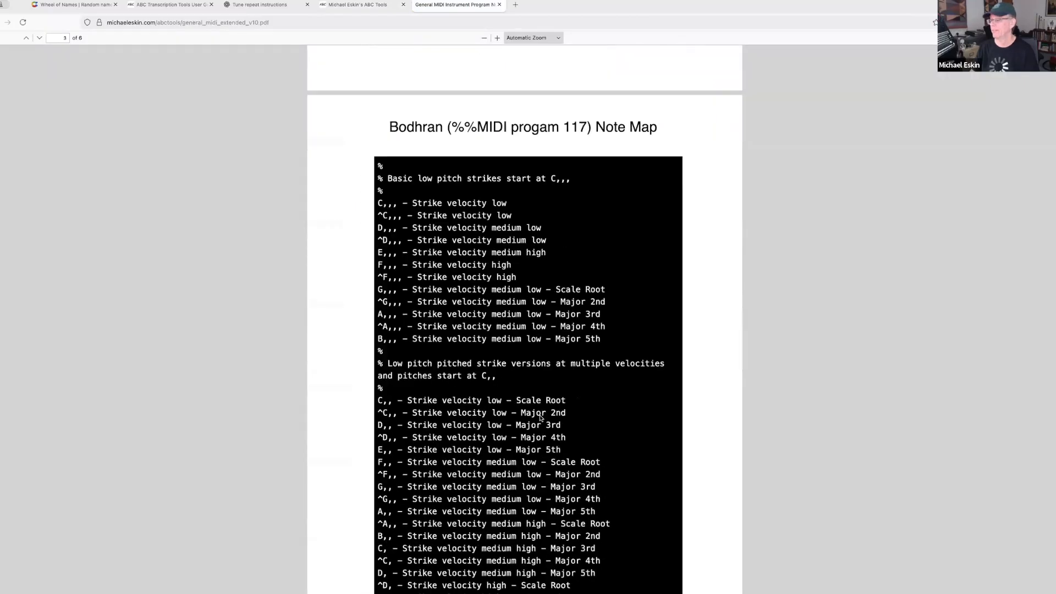
key(super+w)
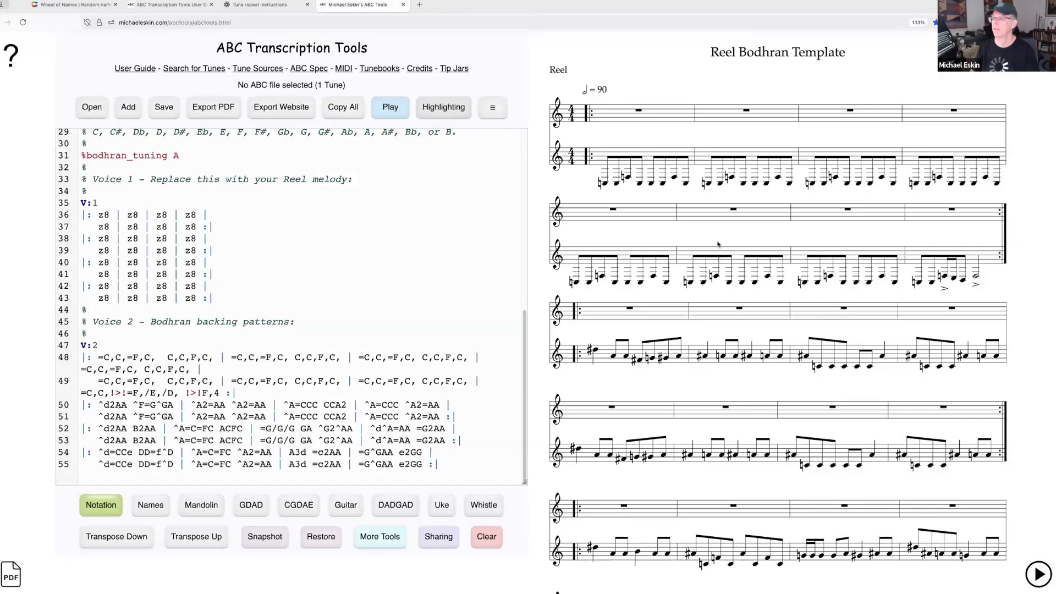
Step: Play the reel Bodhran template, skip ahead to a later part, and close the player
click(393, 110)
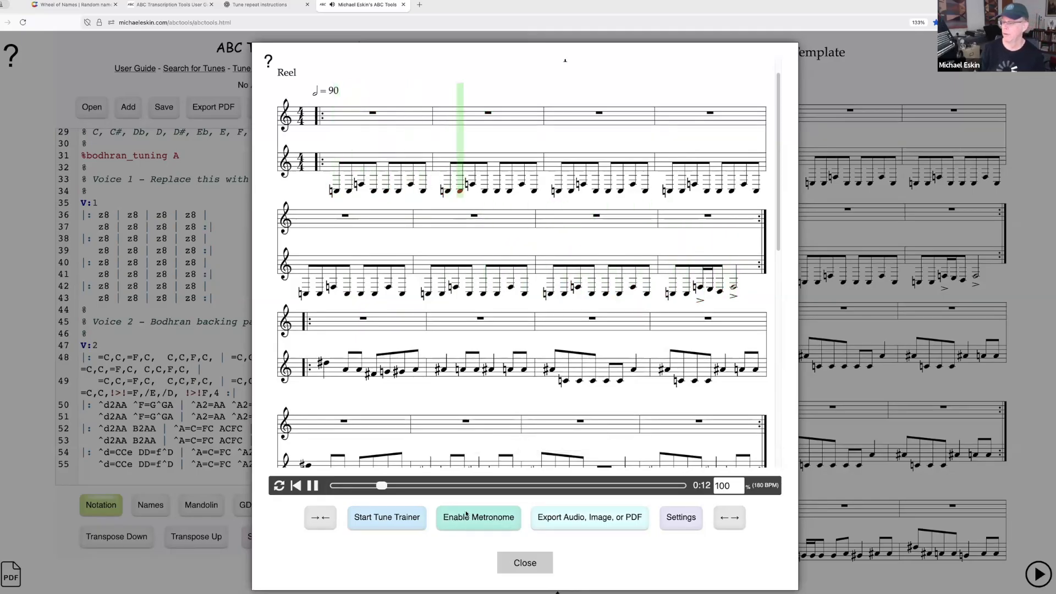
click(473, 486)
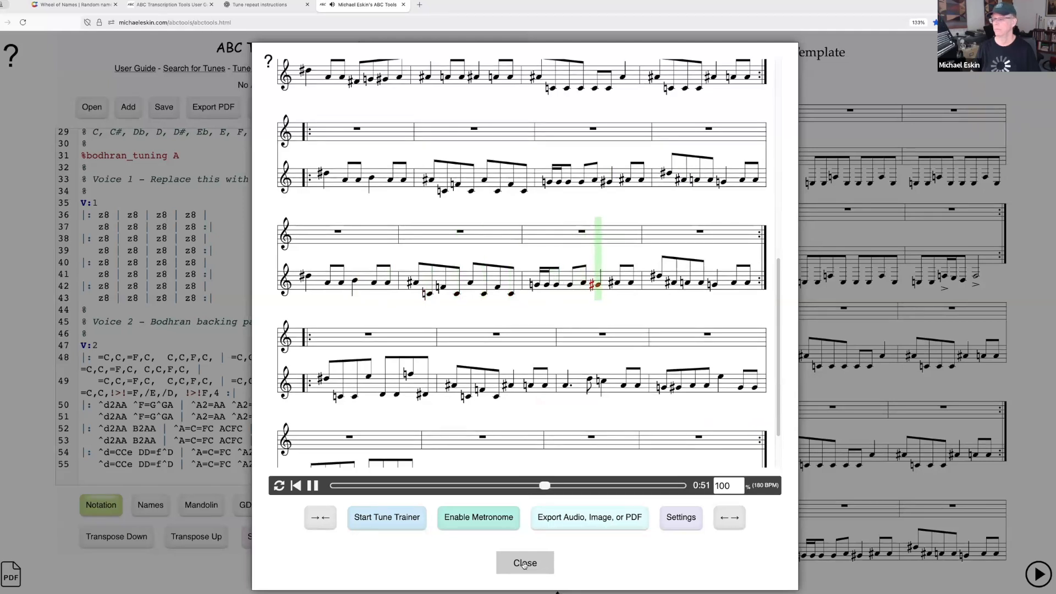
click(524, 564)
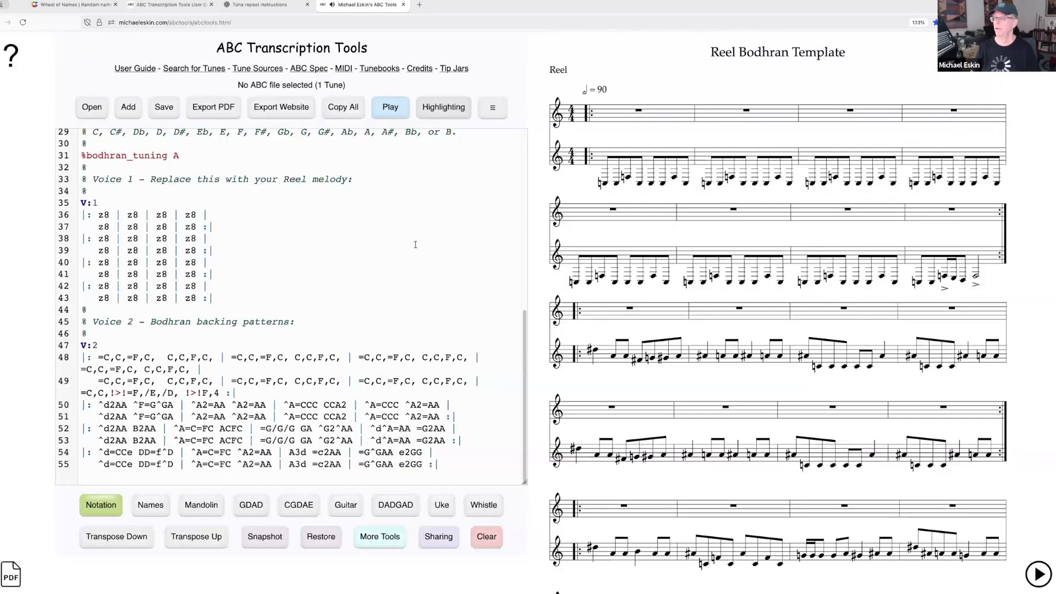
Step: Erase all the ABC and add the jig Bodhran backing track template
click(486, 535)
click(502, 209)
click(128, 107)
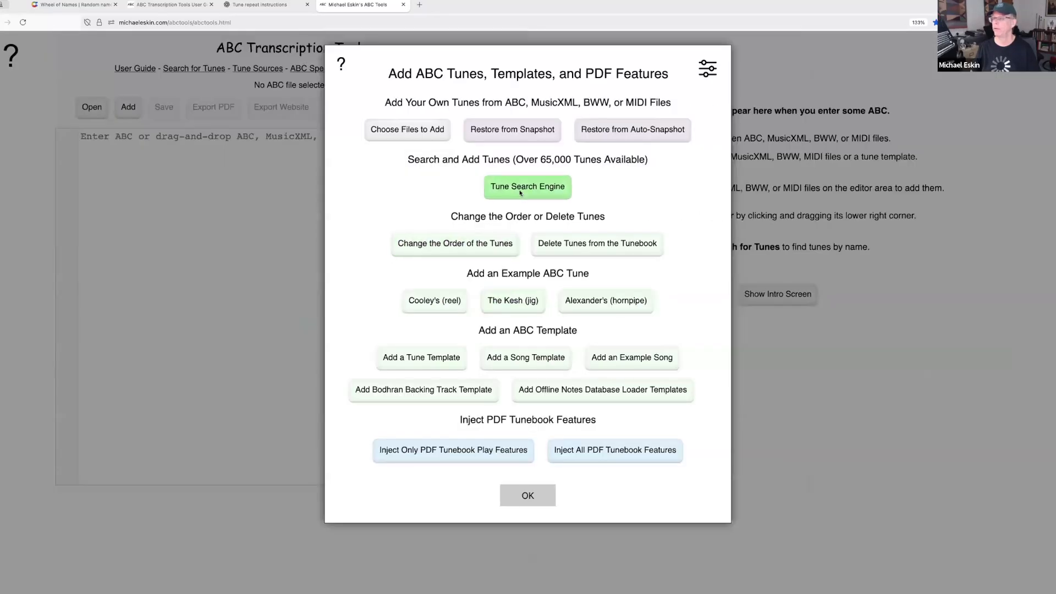
click(432, 391)
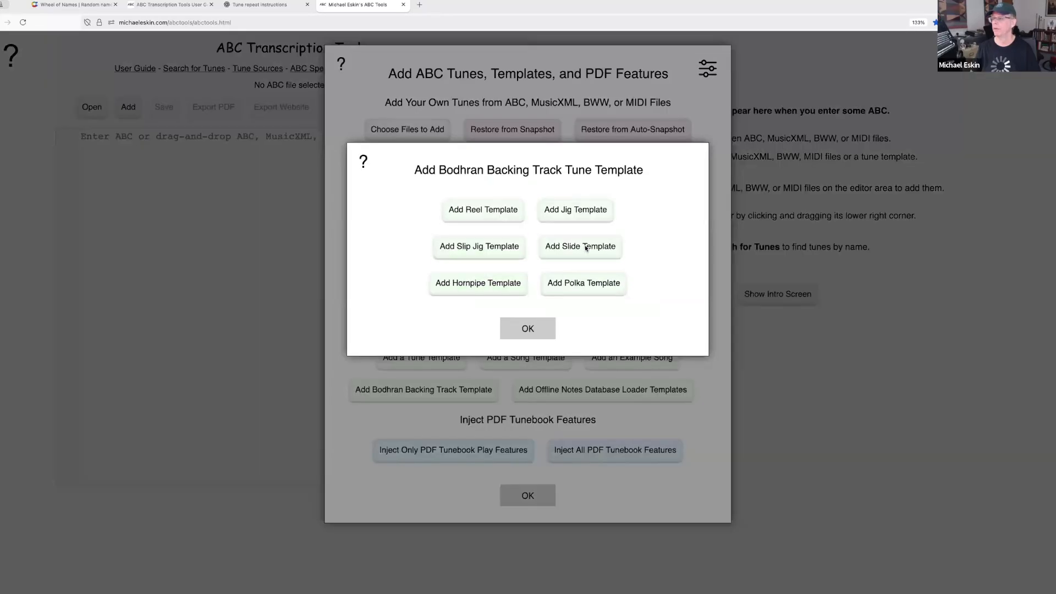
click(571, 211)
click(527, 328)
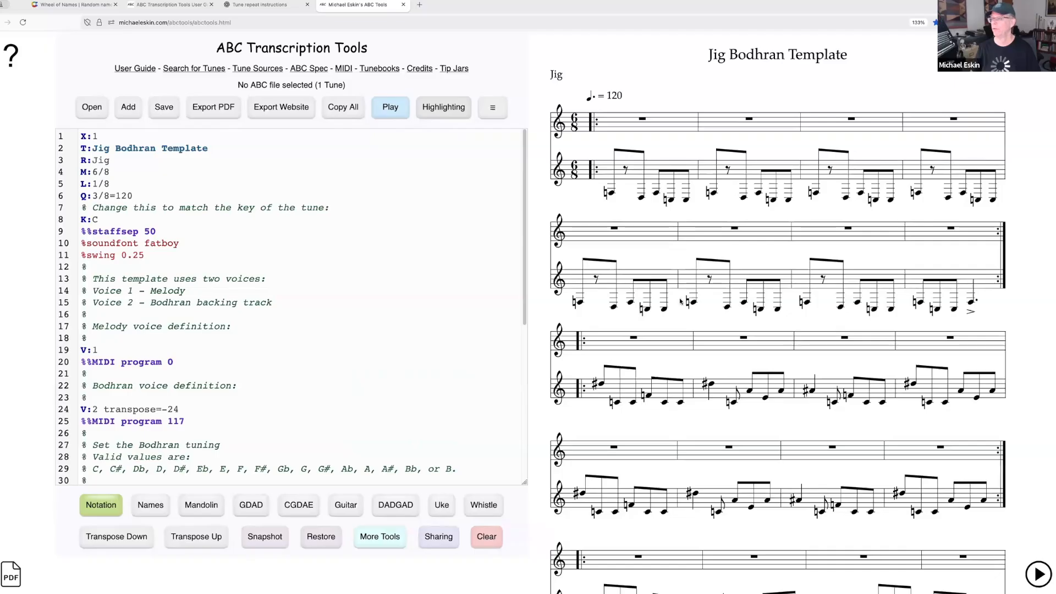
Step: Examine the jig template's notation, the voice 1 rest bars in lines 36–41 and the voice 2 Bodhran patterns
scroll(680, 301, down, 3)
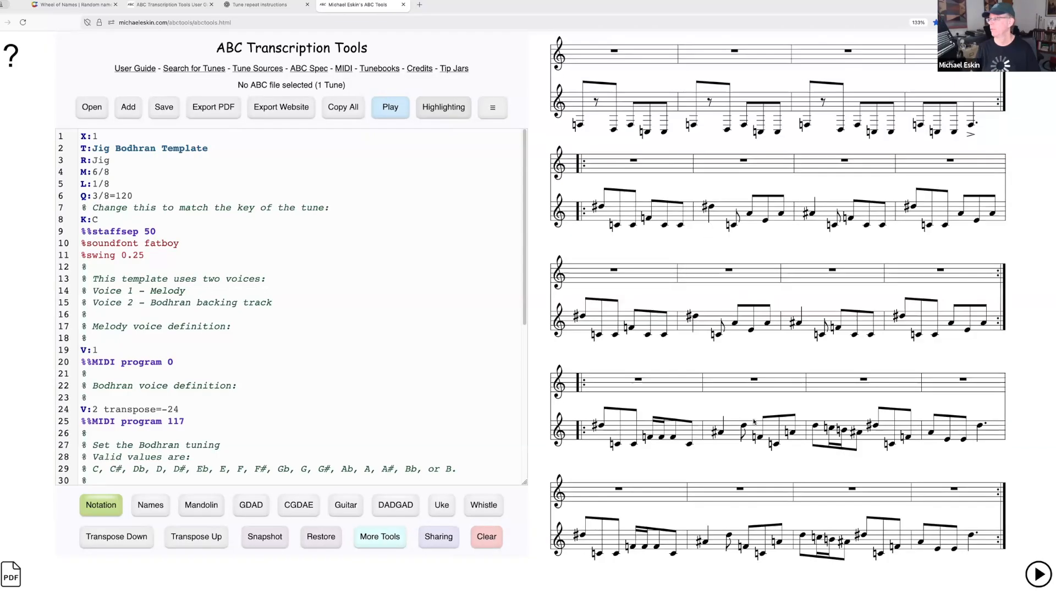
scroll(753, 421, up, 3)
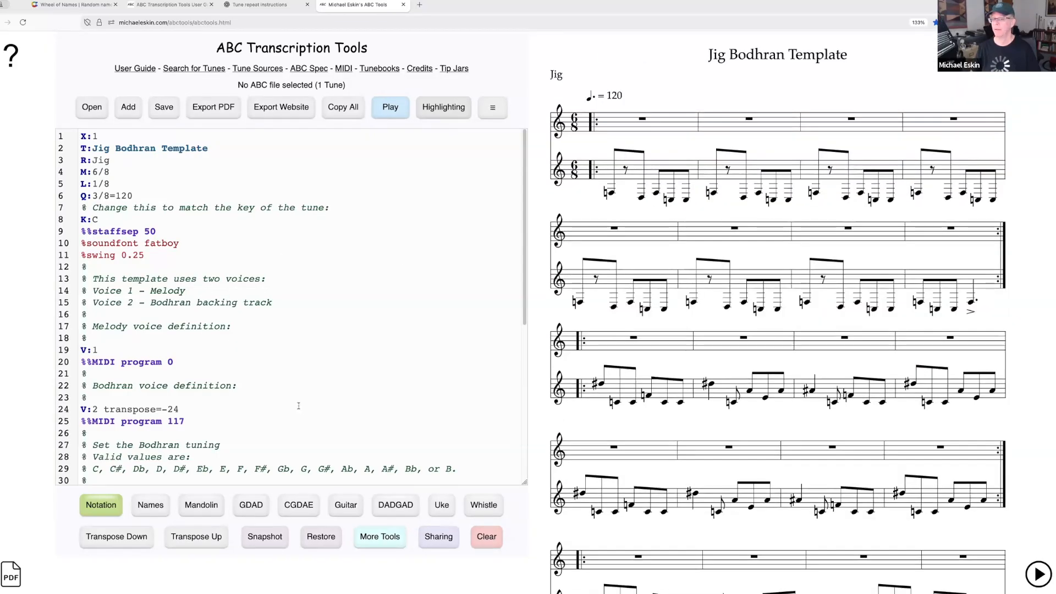
scroll(299, 406, down, 5)
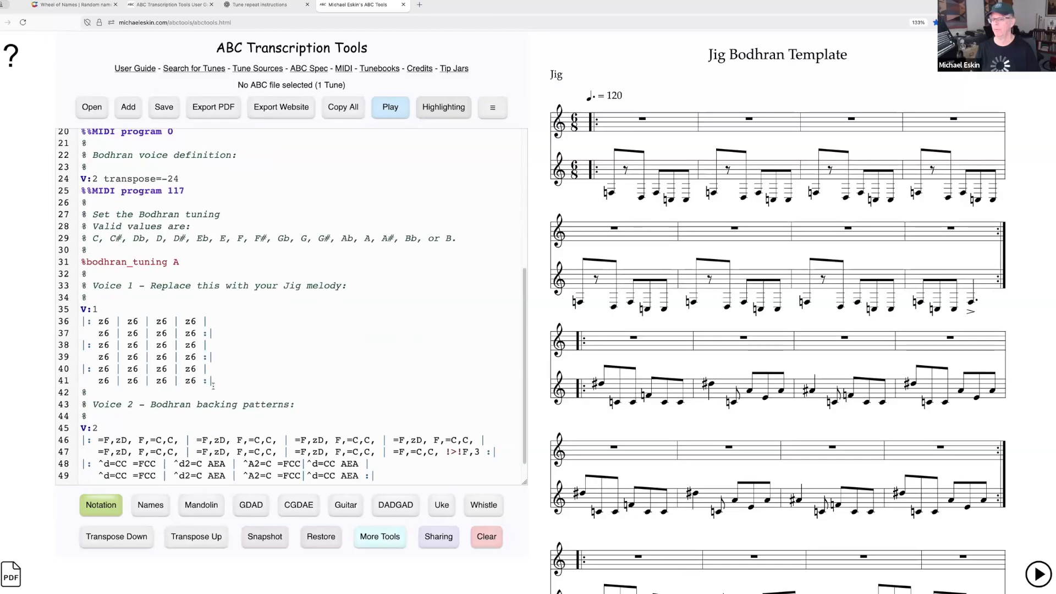
scroll(213, 386, down, 1)
drag(213, 346, 45, 287)
scroll(260, 391, down, 2)
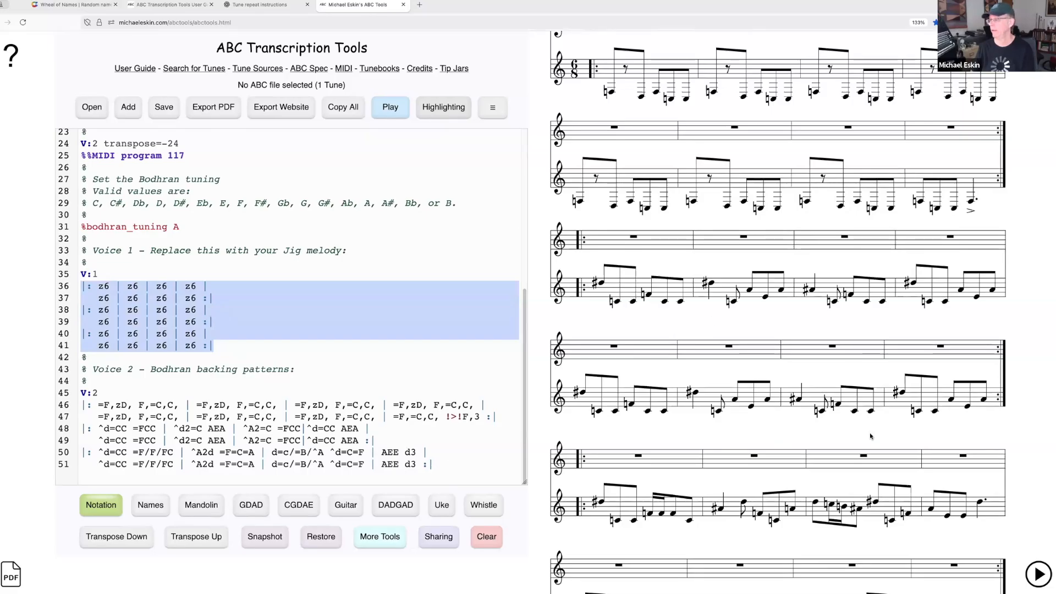
scroll(936, 530, down, 2)
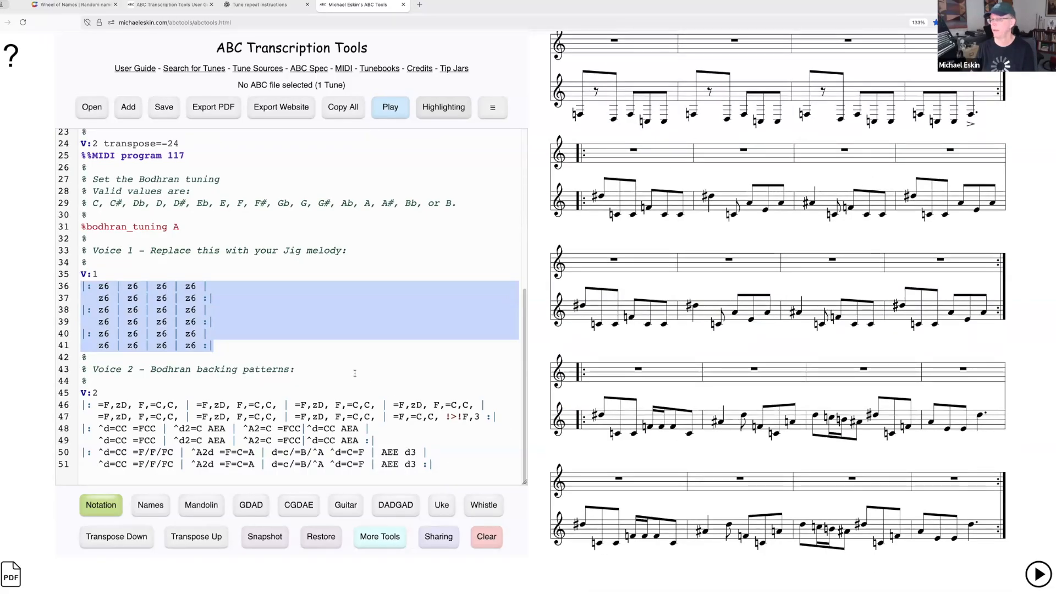
click(355, 373)
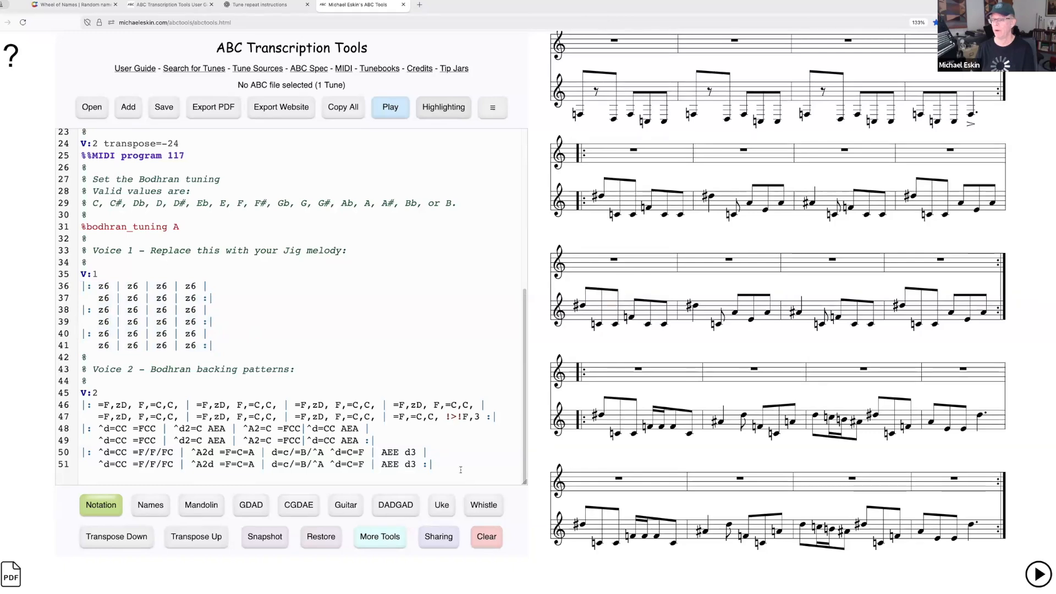
Step: Add a blank line at the end of the jig template and append the example jig The Kesh
key(Return)
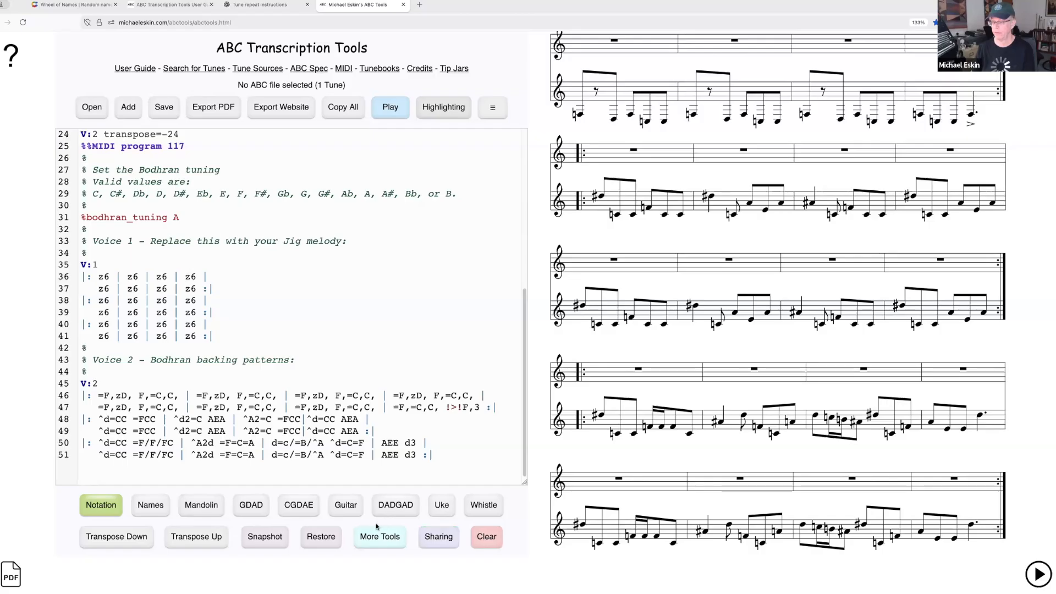
click(392, 110)
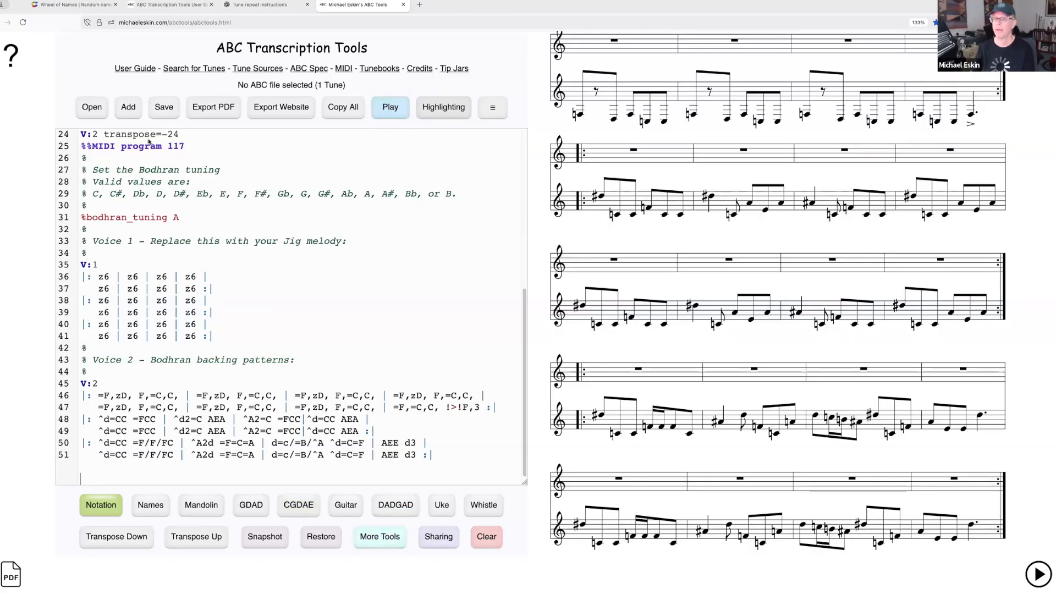
click(131, 114)
click(509, 300)
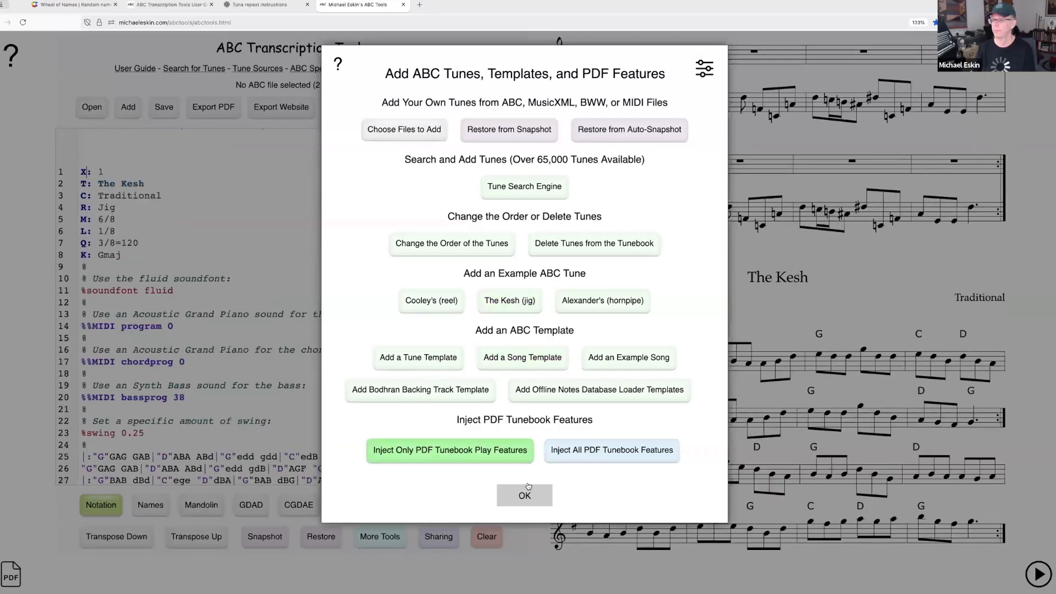
key(Escape)
Step: Replace the jig template's voice 1 rests with The Kesh's four copied melody lines and delete the third Bodhran part in lines 48–49
drag(370, 465, 72, 426)
key(ctrl+c)
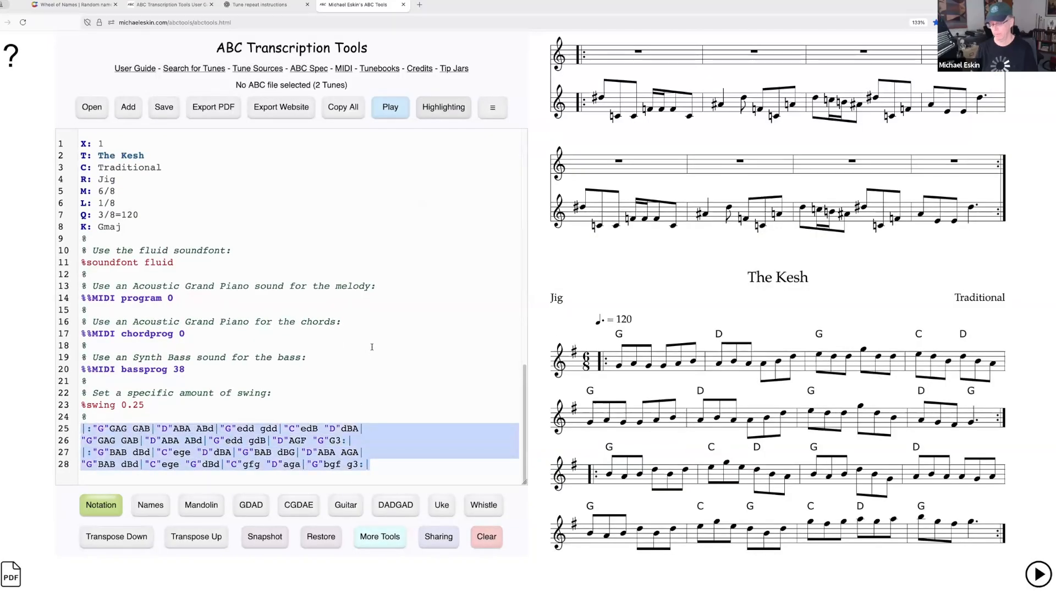
scroll(377, 348, up, 10)
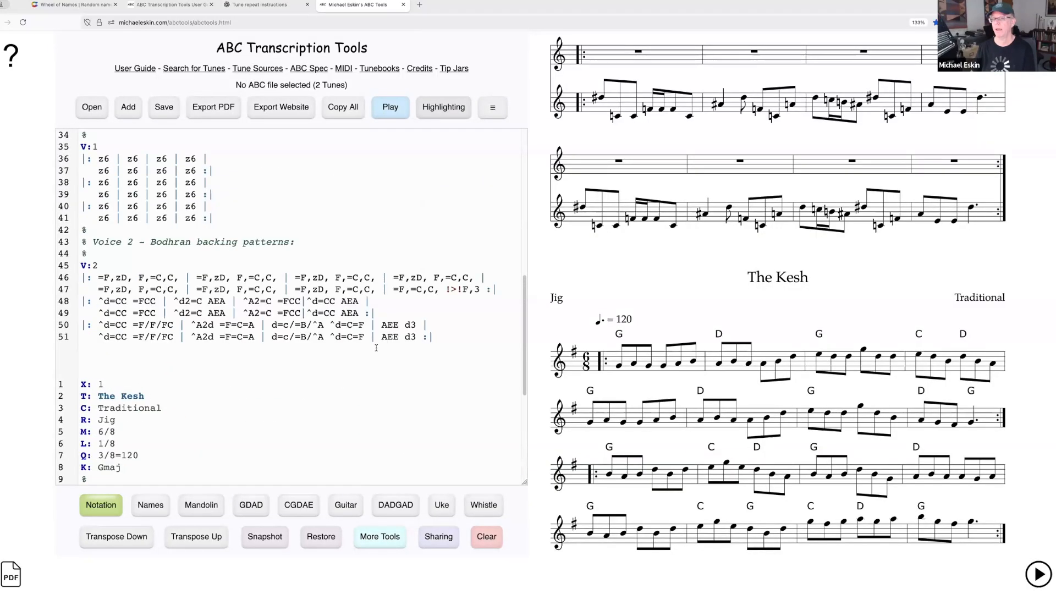
drag(213, 338, 59, 285)
key(ctrl+v)
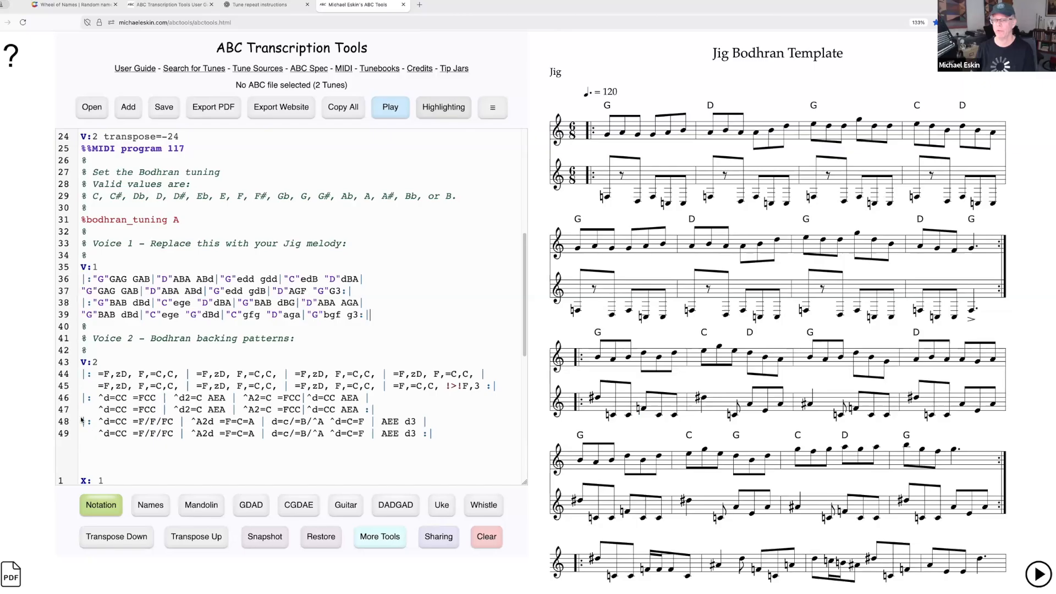
drag(295, 439, 461, 435)
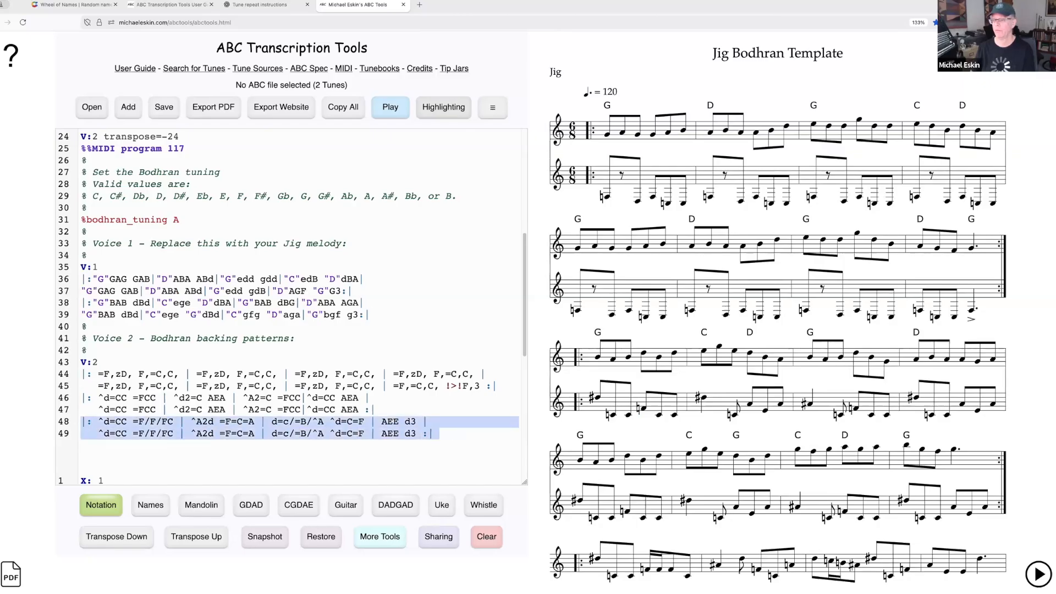
key(BackSpace)
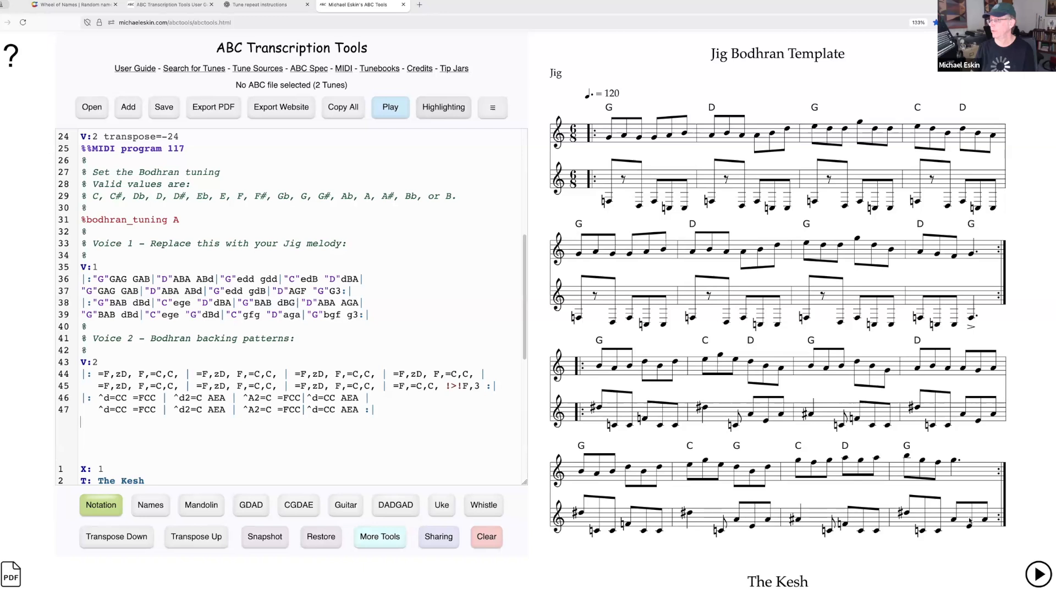
Step: Copy The Kesh's chord and bass MIDI program directives and paste them under the jig template's melody voice definition, above V:1
scroll(424, 387, up, 3)
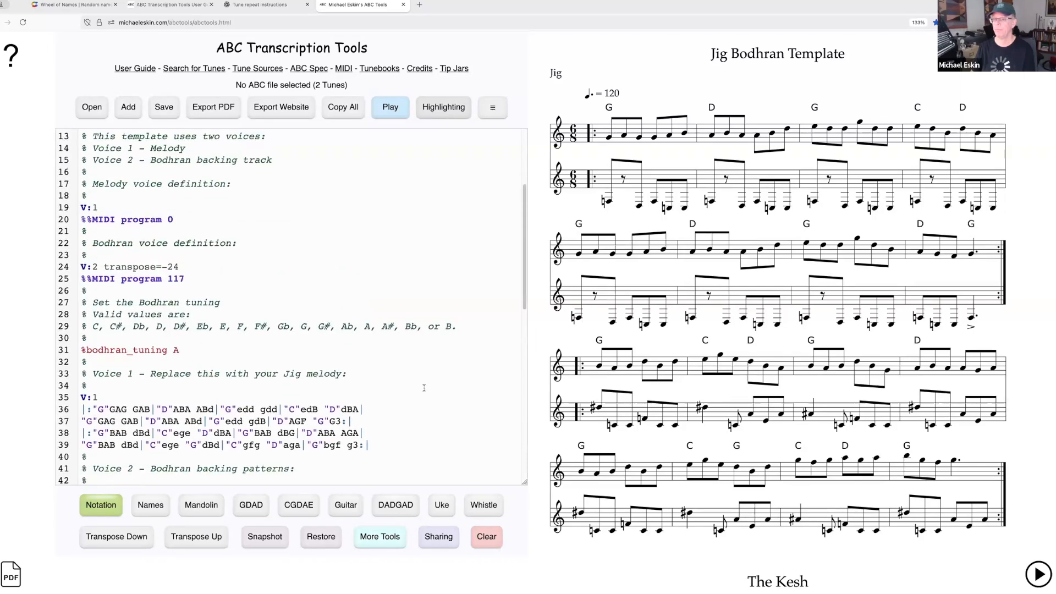
scroll(247, 388, down, 6)
scroll(246, 387, down, 6)
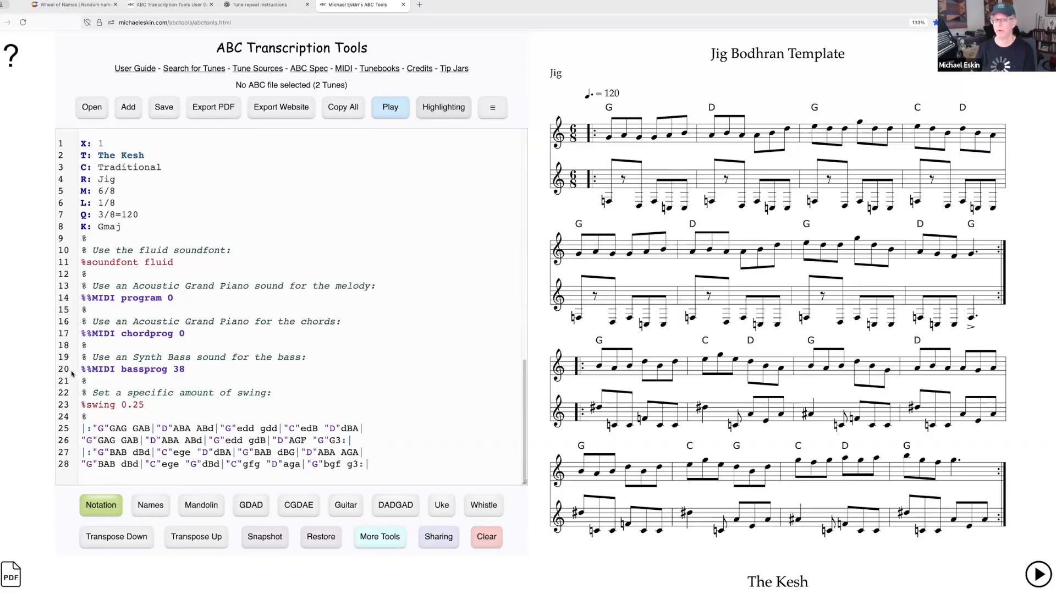
drag(72, 322, 67, 381)
key(super+c)
scroll(138, 334, up, 10)
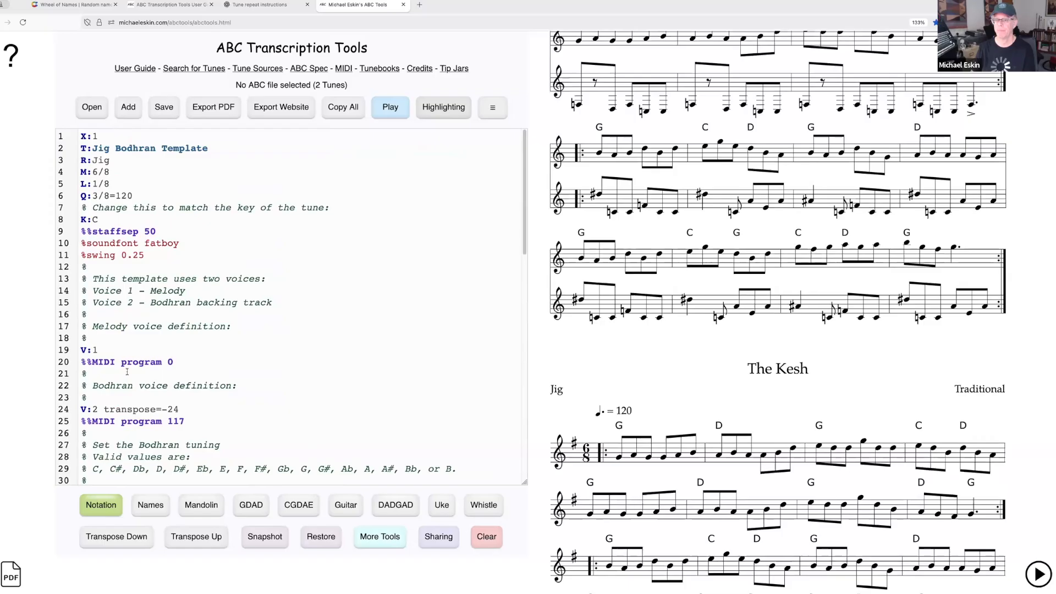
click(100, 335)
key(Return)
key(super+v)
key(Delete)
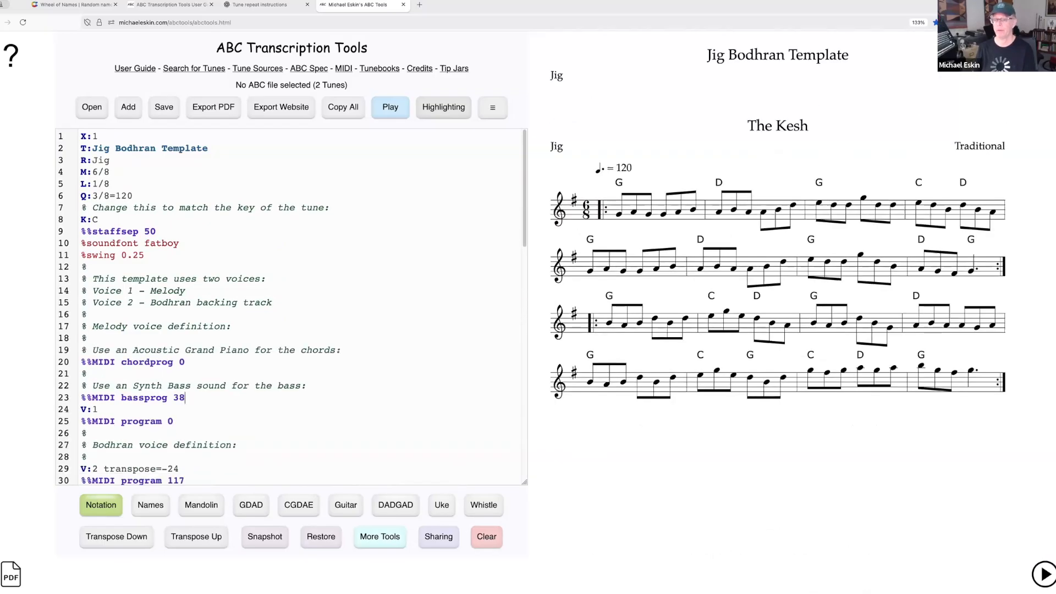
Step: Play the Jig Bodhran Template from the start, close the player and set the template's key to G
click(391, 113)
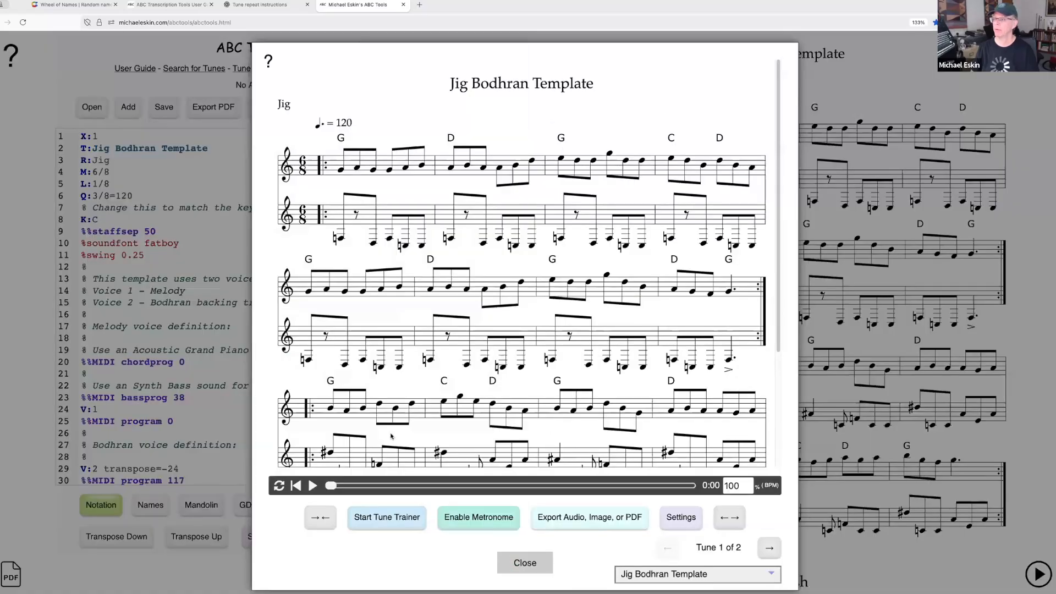
click(312, 487)
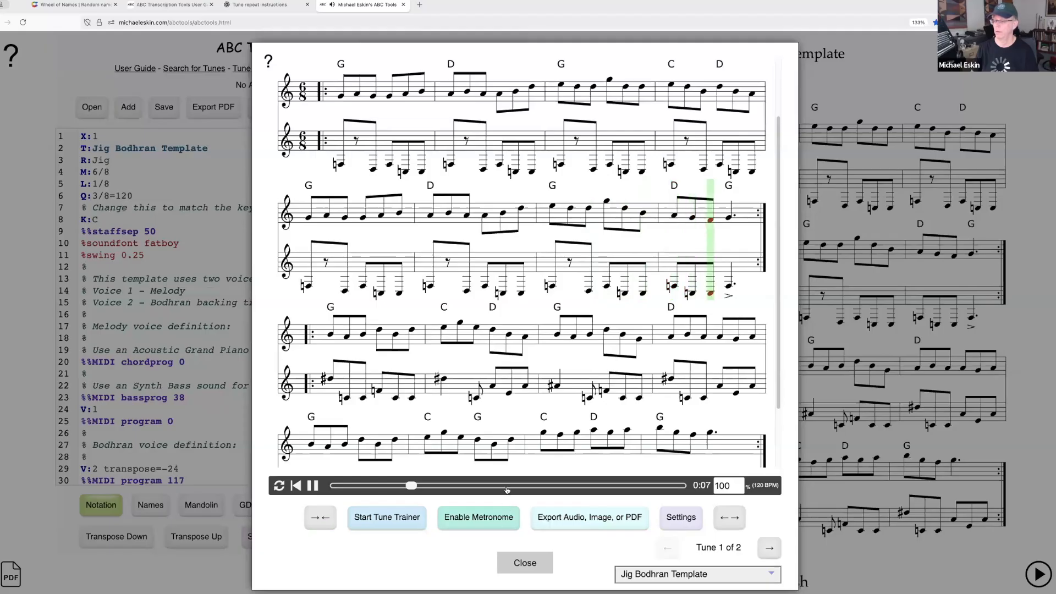
click(517, 559)
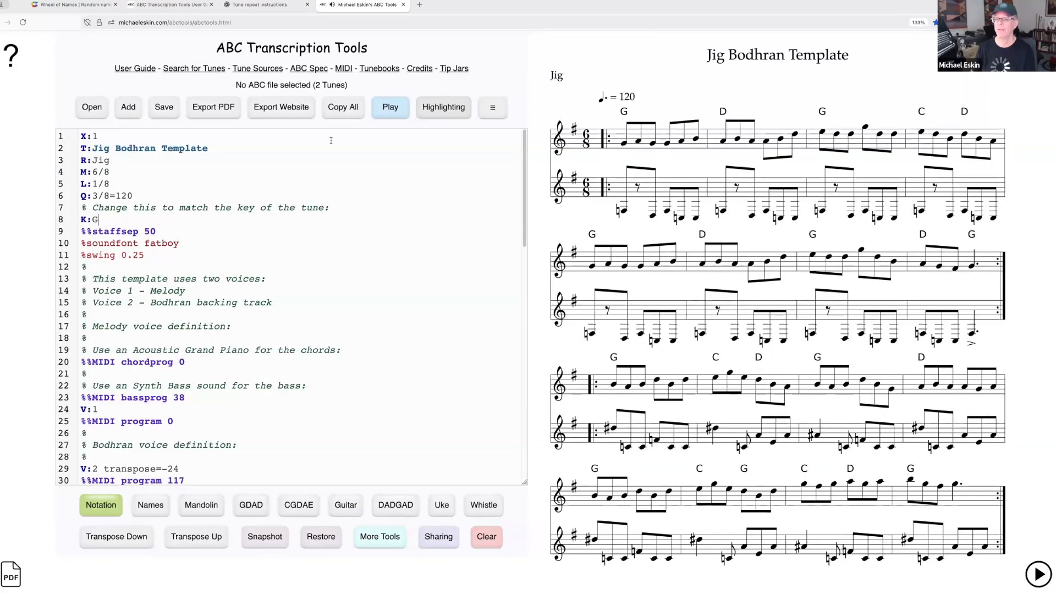
Step: Play the template in the key of G, skip ahead to the second part and close the player
click(390, 107)
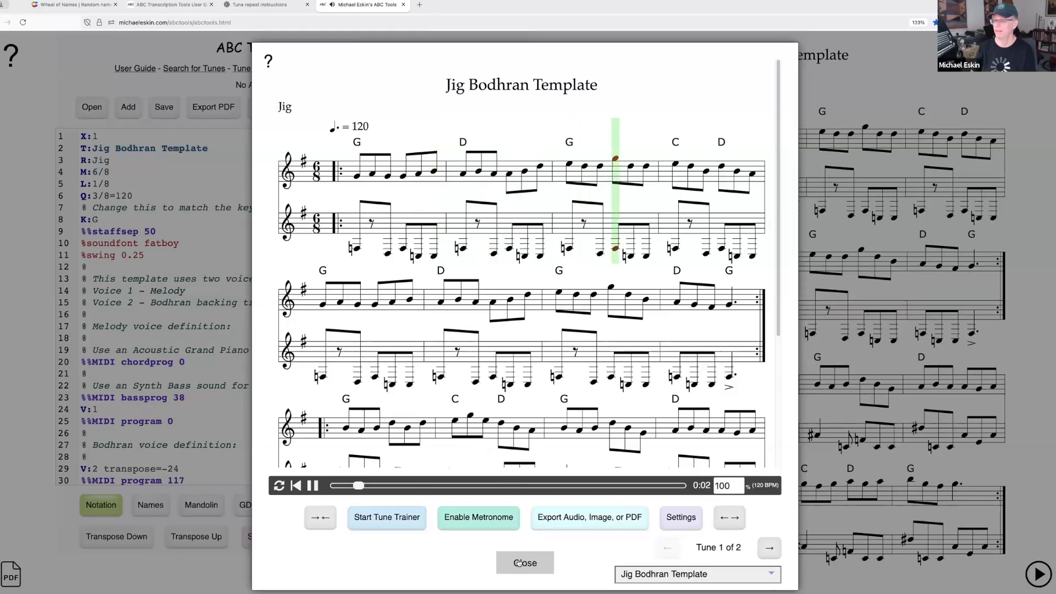
click(513, 486)
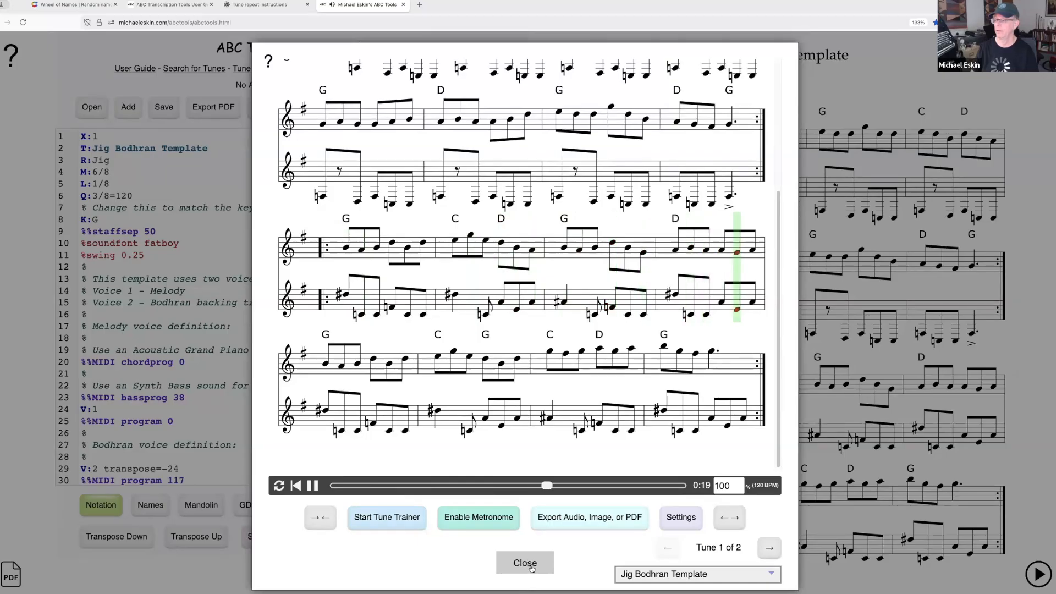
click(525, 563)
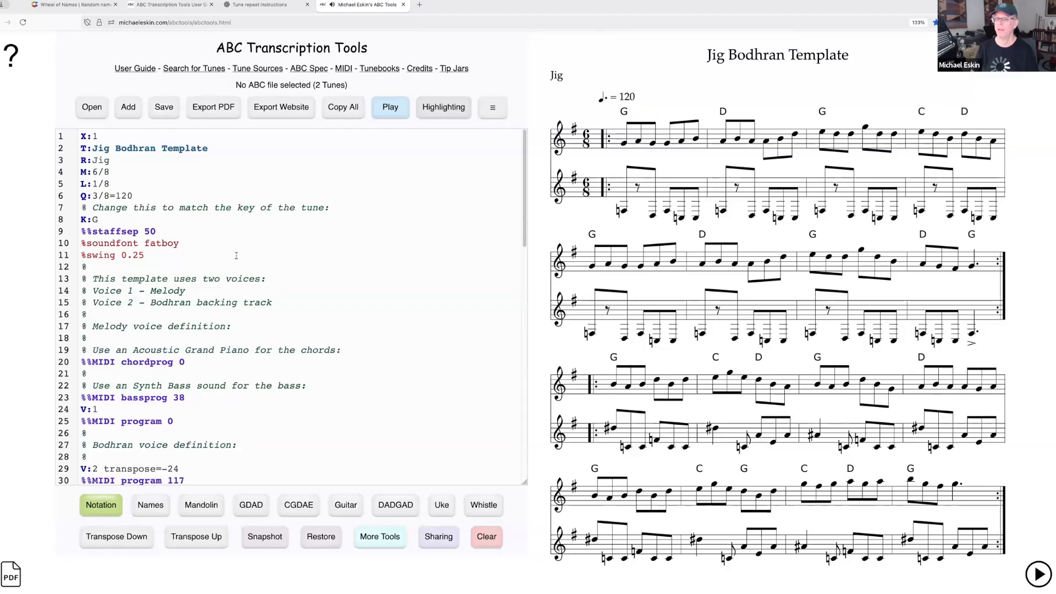
Step: Set the template's Bodhran tuning in line 36 to G
scroll(236, 255, down, 6)
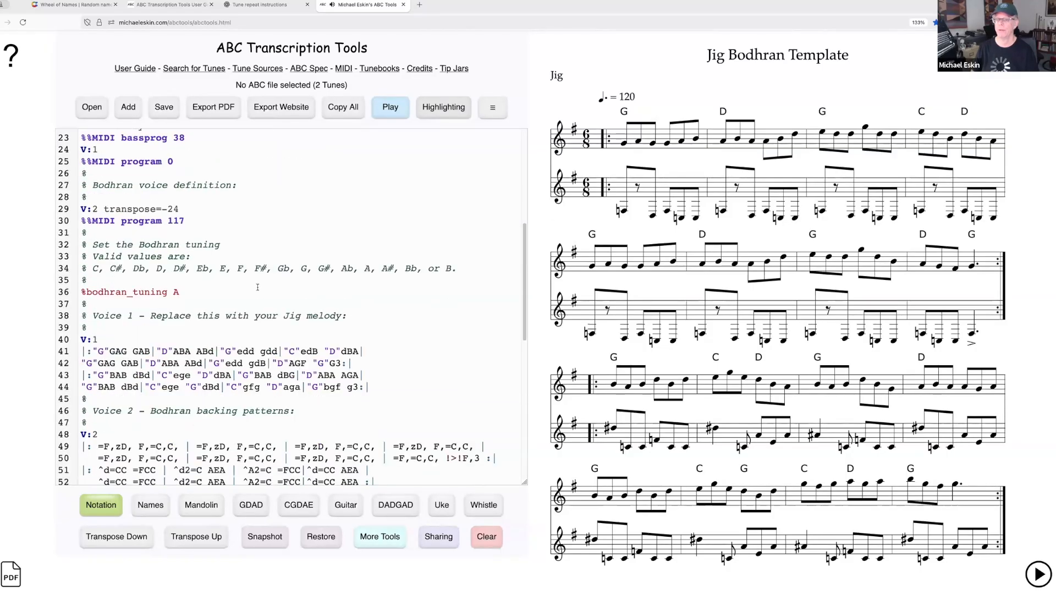
scroll(257, 287, down, 1)
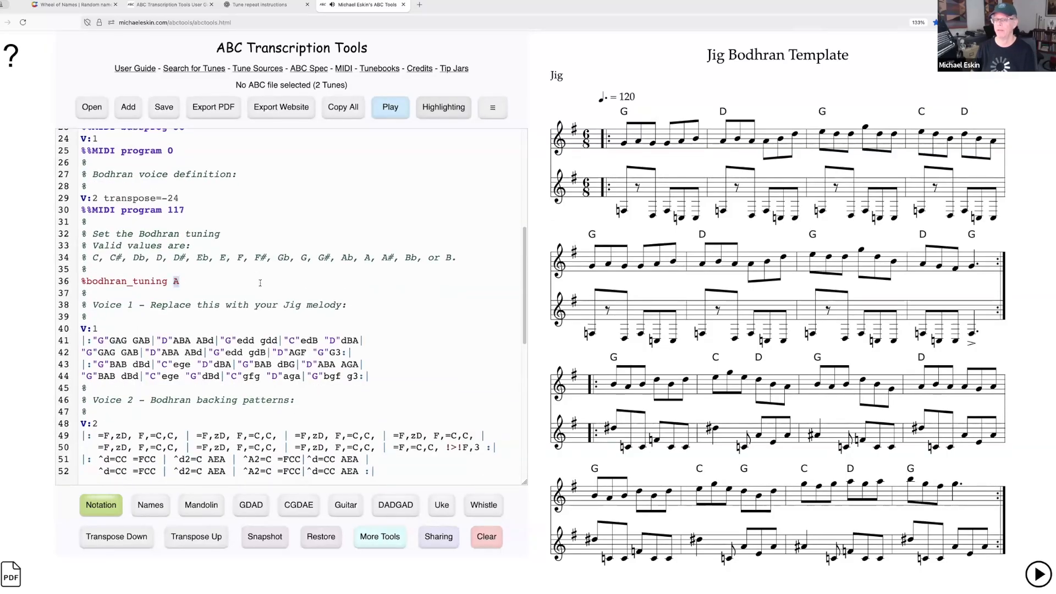
text(G)
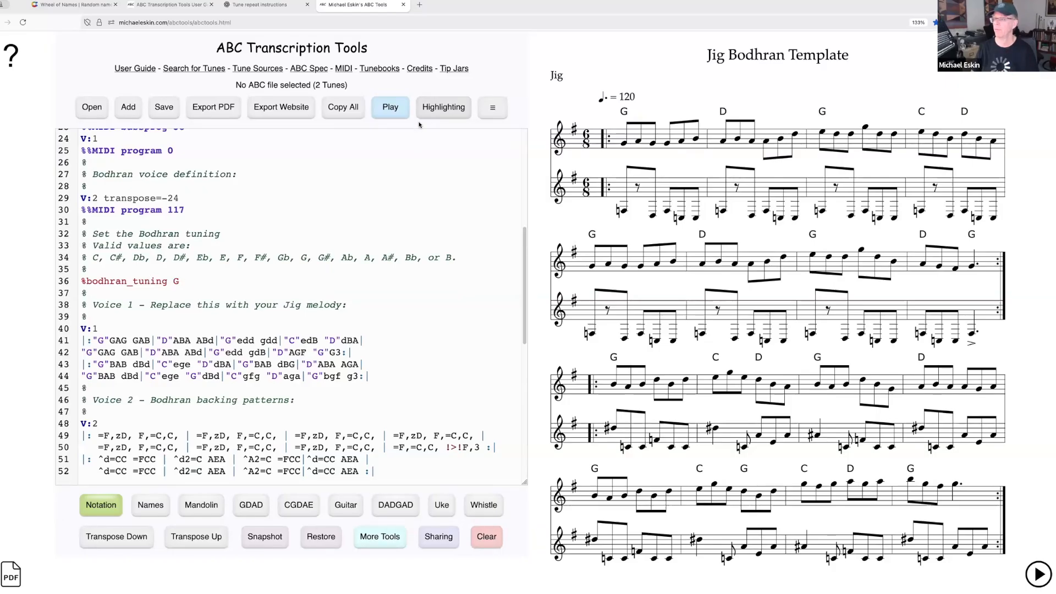
Step: Play the template with the G Bodhran tuning, skip ahead to the second part and close the player
click(404, 112)
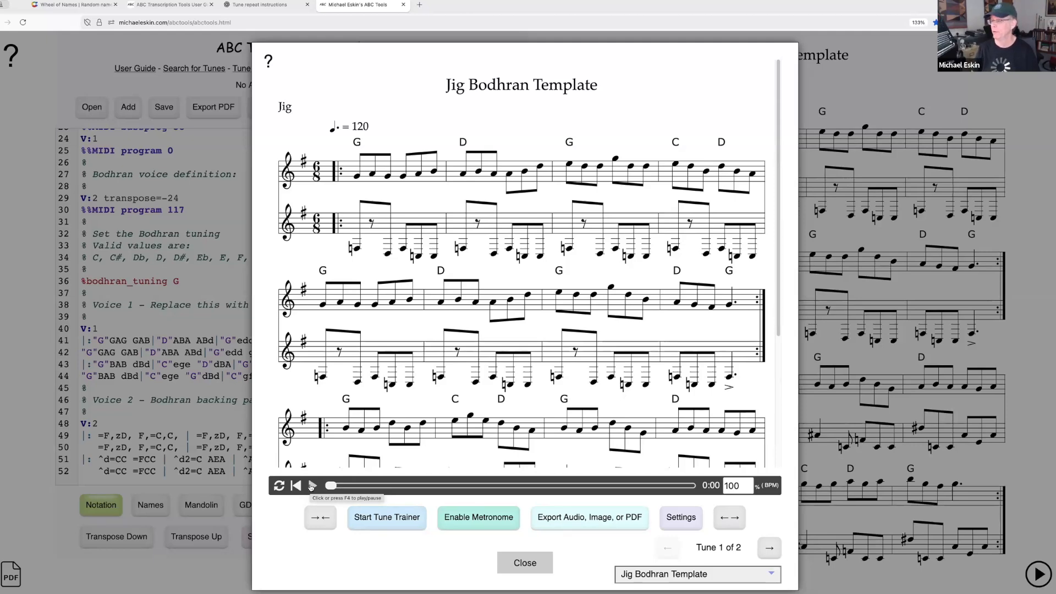
click(311, 486)
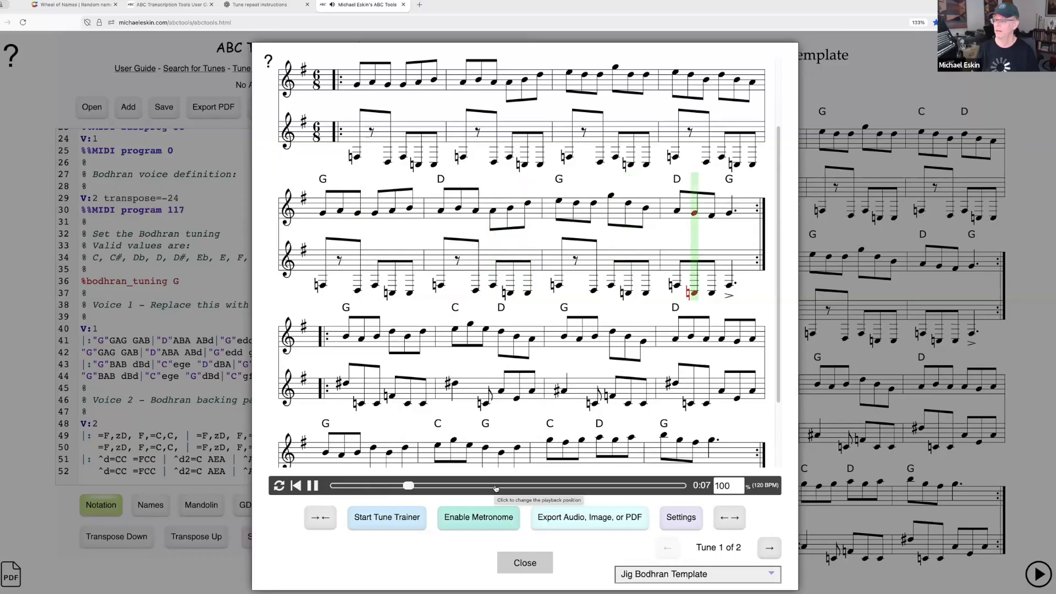
click(507, 485)
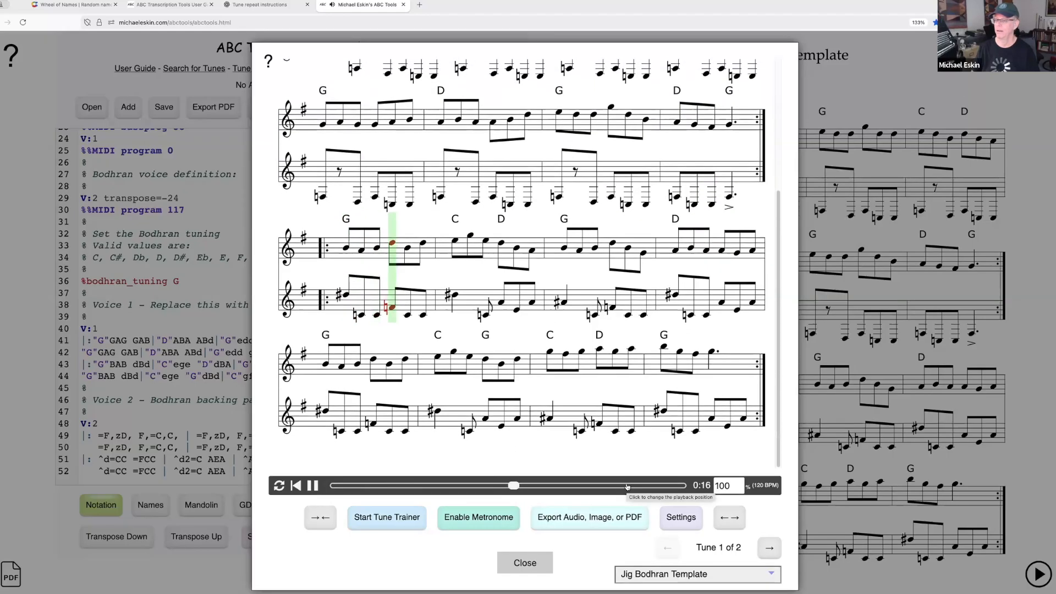
click(529, 562)
Step: Strip the chords from the ABC
scroll(180, 188, up, 1)
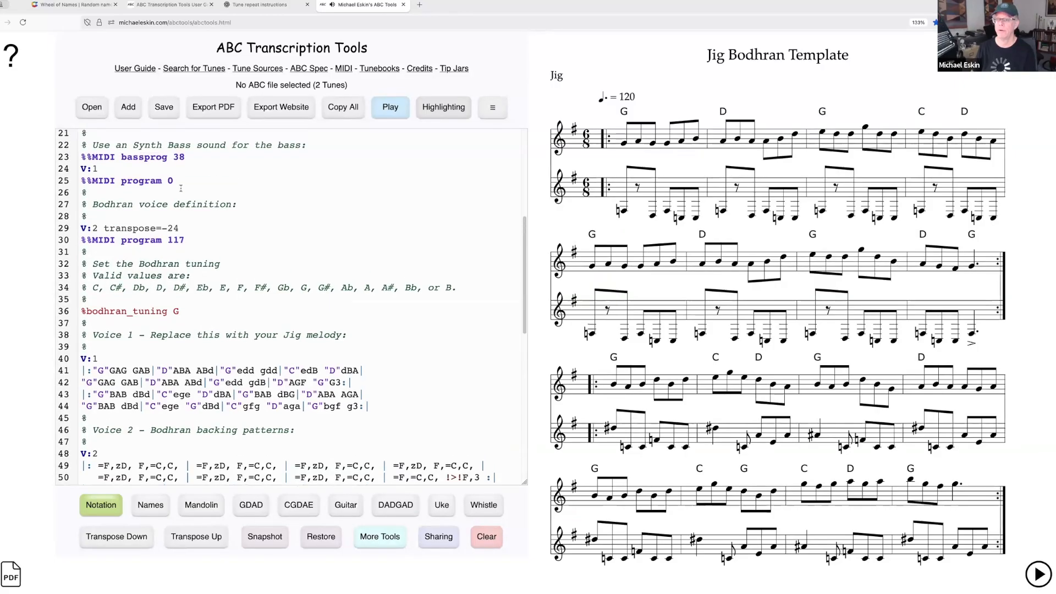
click(381, 539)
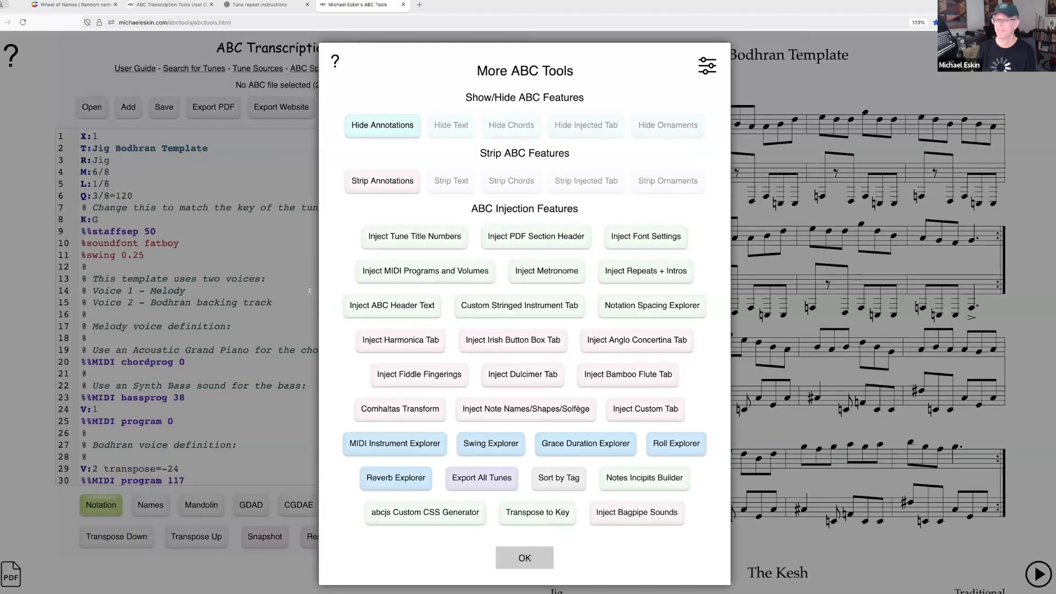
key(Escape)
Step: Play the chordless template from the first part into the second and close the player
click(389, 107)
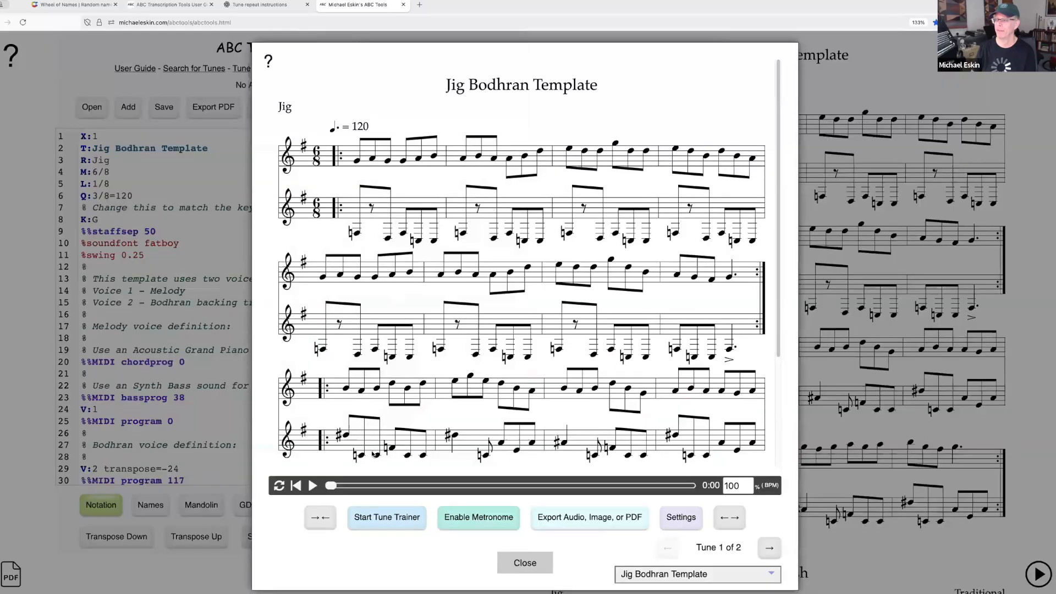
click(311, 486)
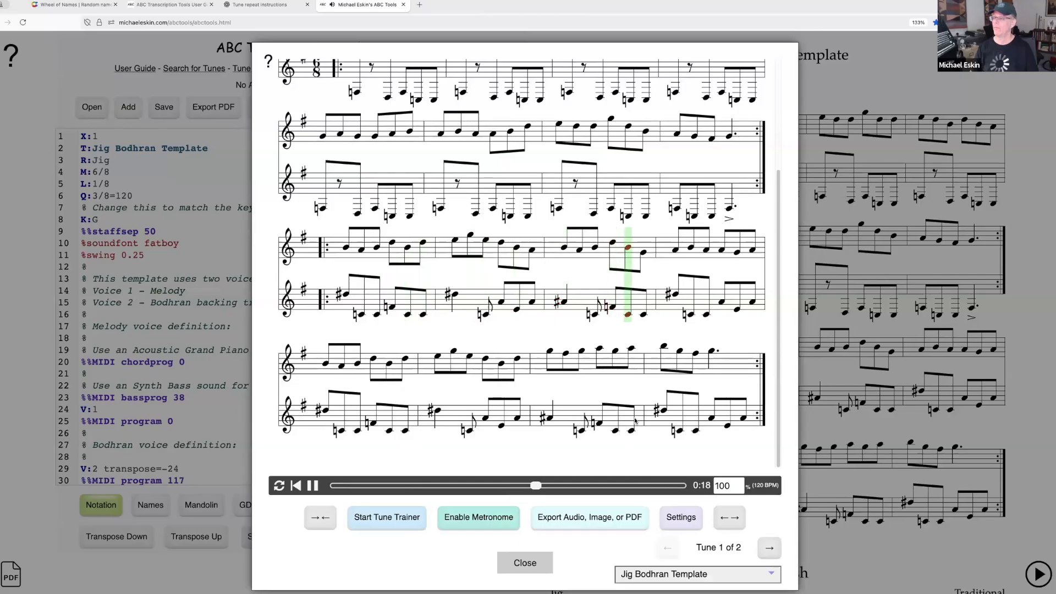
click(526, 563)
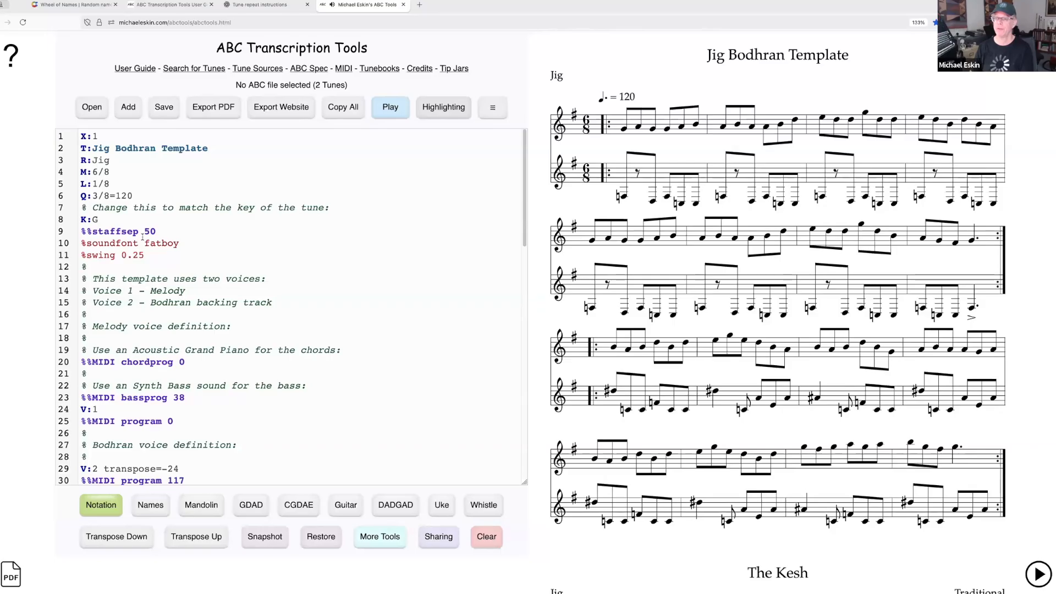
Step: Set the template's Bodhran tuning in line 36 to D and play back the first part
scroll(190, 290, down, 5)
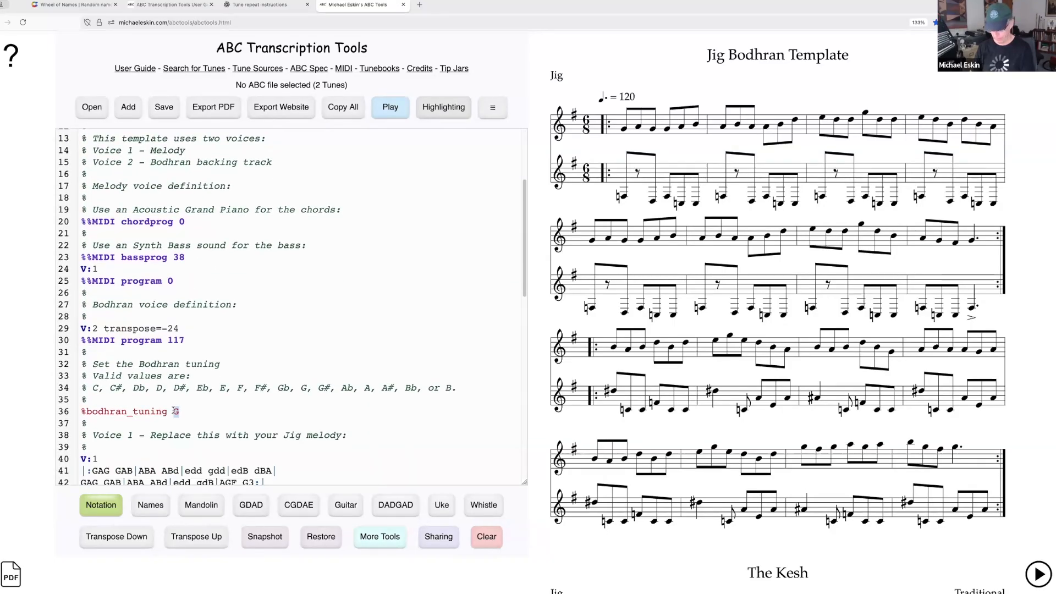
click(390, 107)
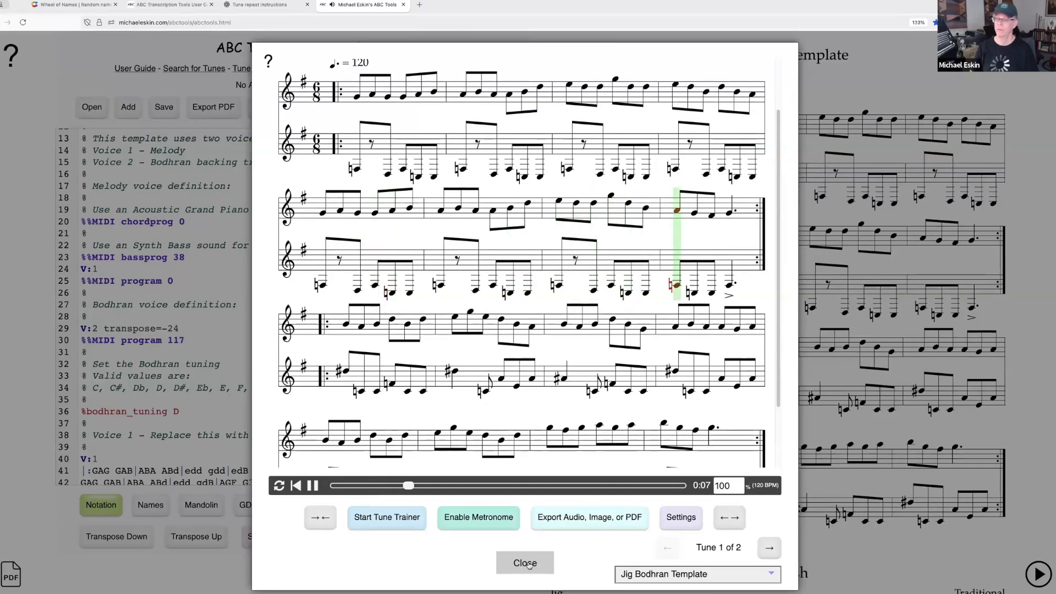
click(527, 563)
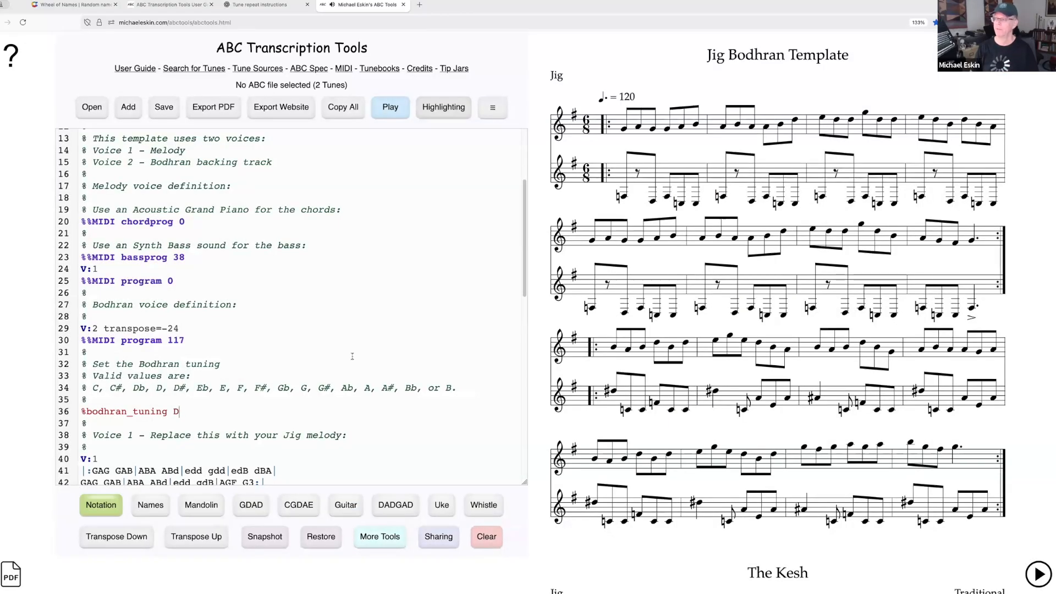
Step: Erase all the ABC and open maggie_lynns_bodhran_demo_15feb2024.abc from the Demos folder
click(488, 538)
click(495, 207)
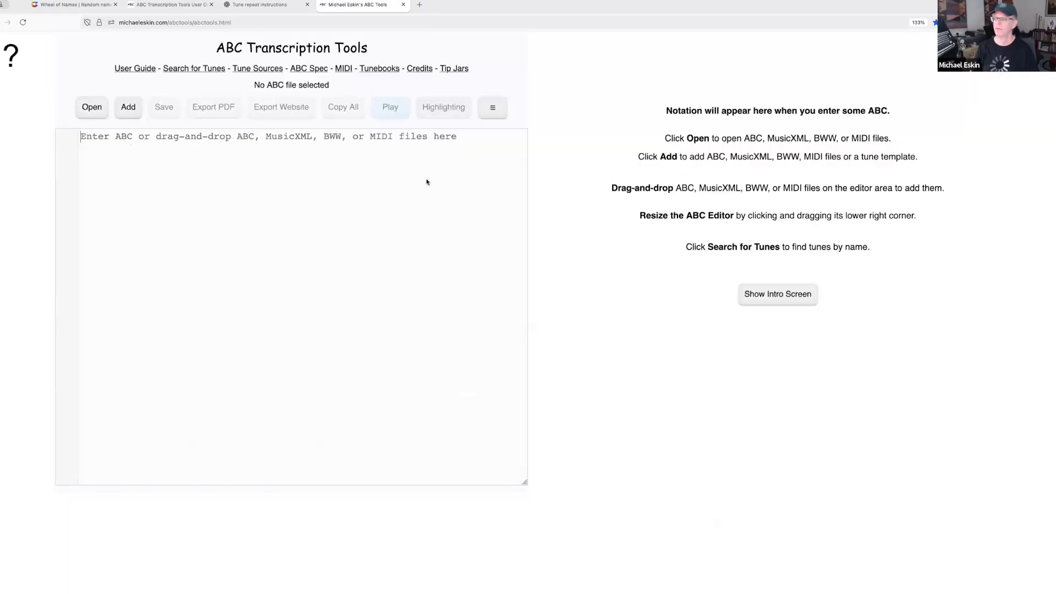
click(125, 108)
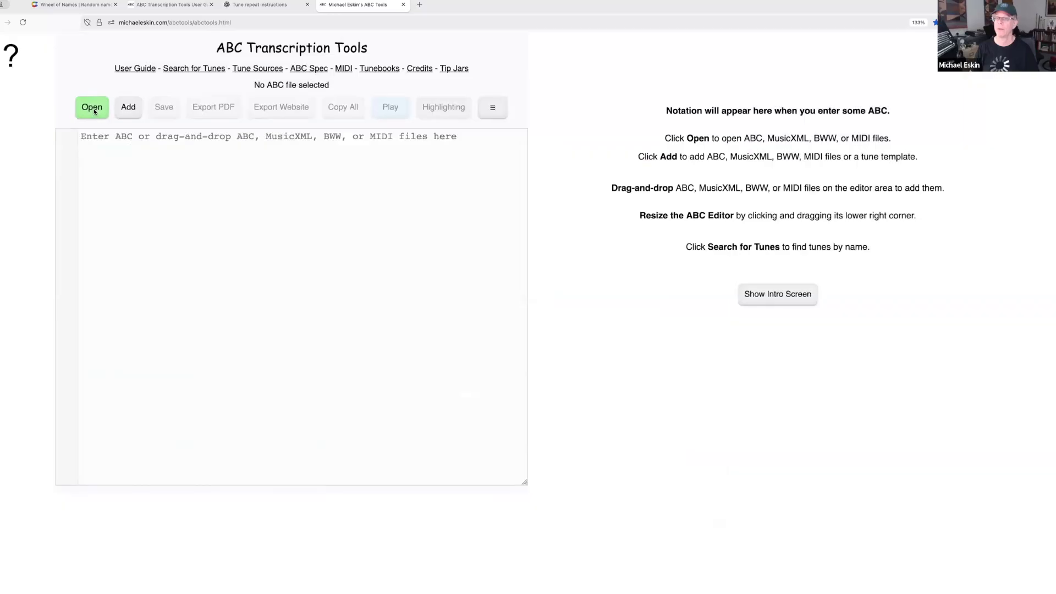
click(94, 107)
click(488, 258)
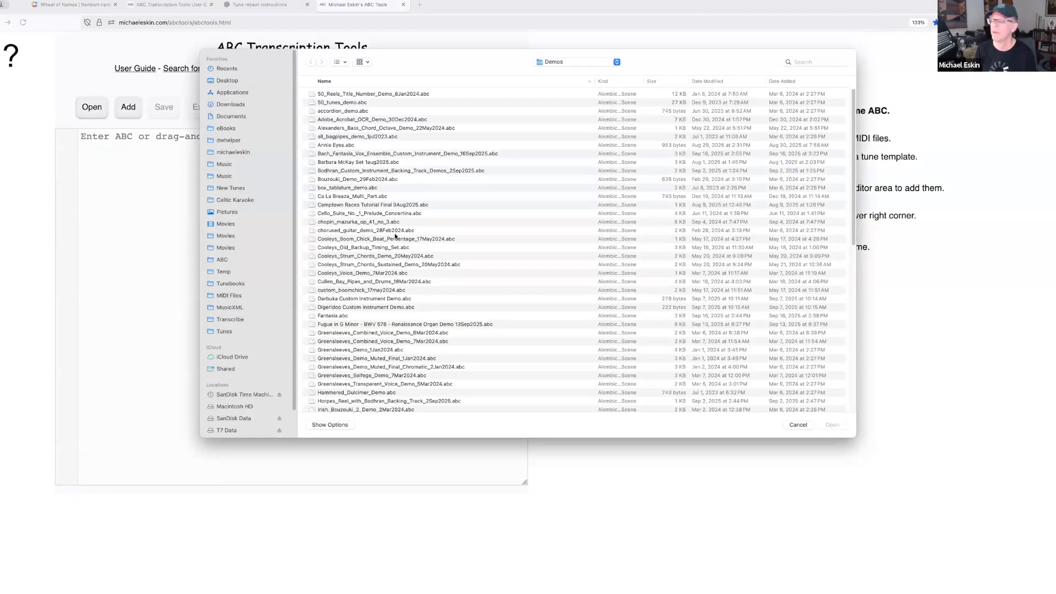
scroll(405, 248, down, 10)
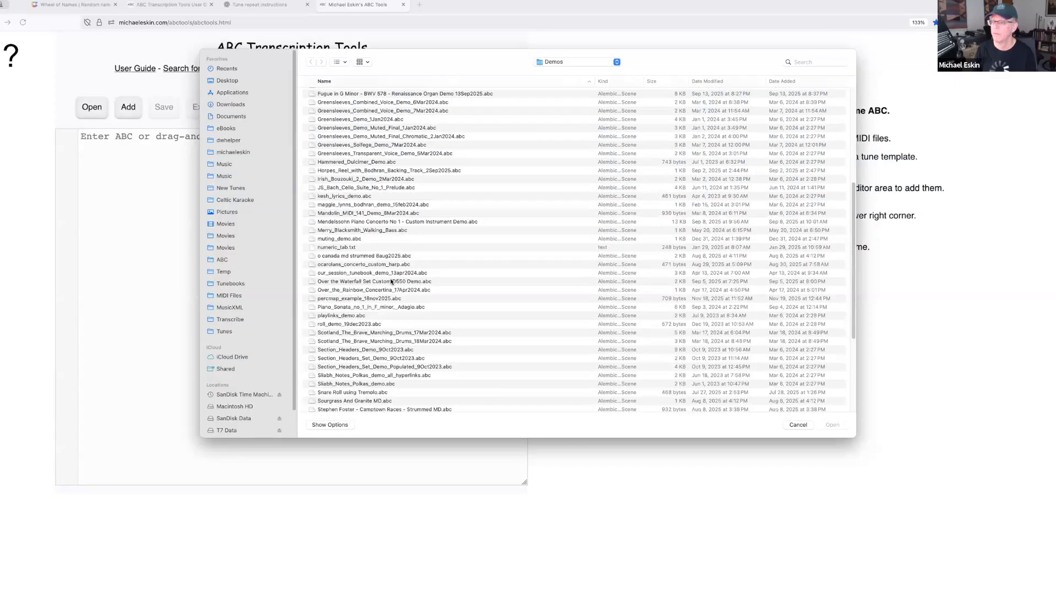
double_click(338, 205)
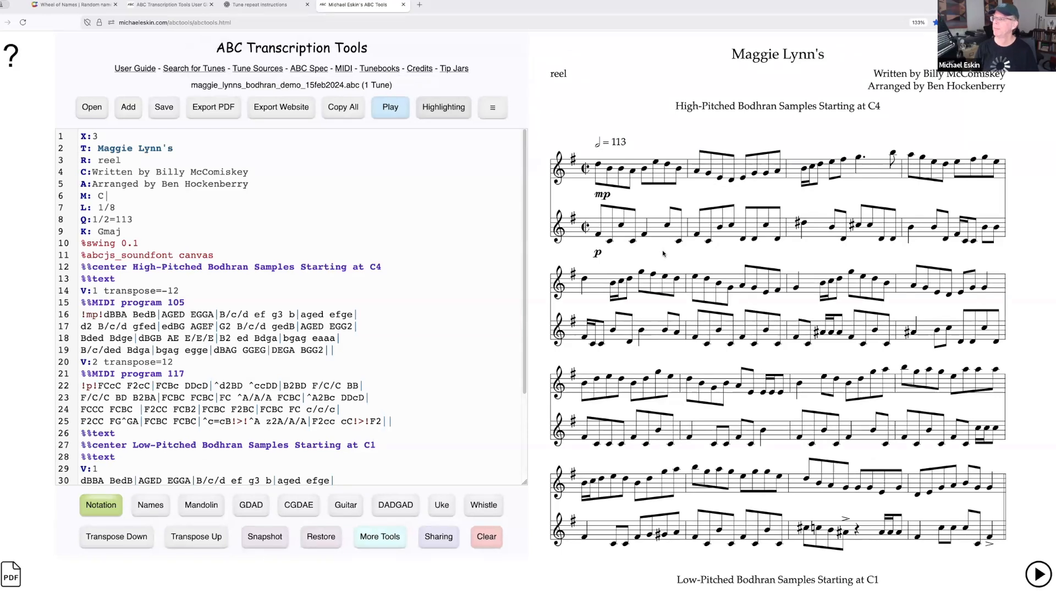
Step: Examine the high-pitched and low-pitched Bodhran sections of Maggie Lynn's and play the tune through to its end
scroll(724, 286, down, 1)
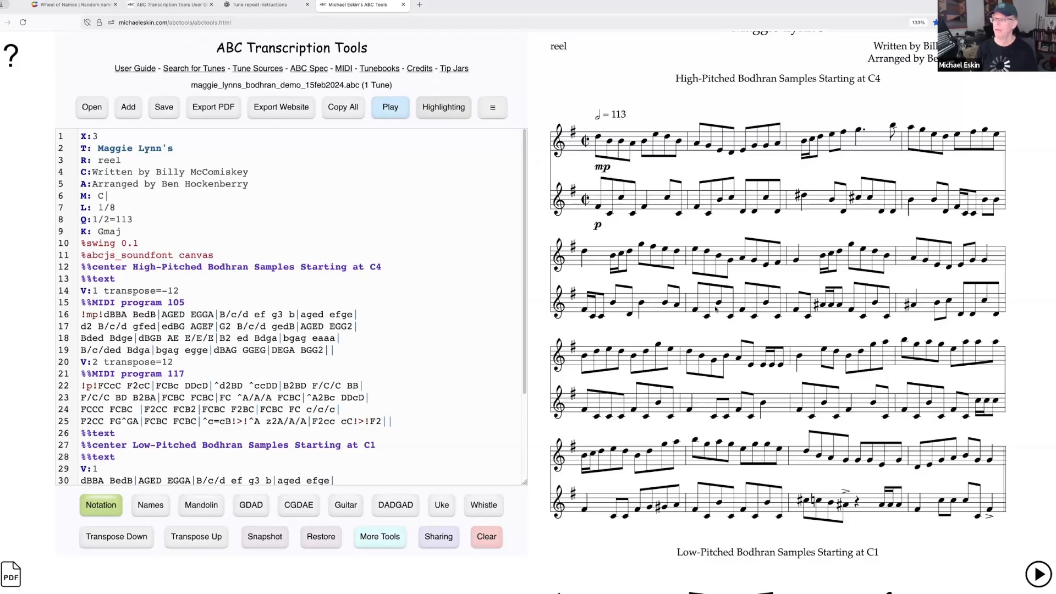
scroll(732, 305, down, 2)
scroll(732, 305, up, 1)
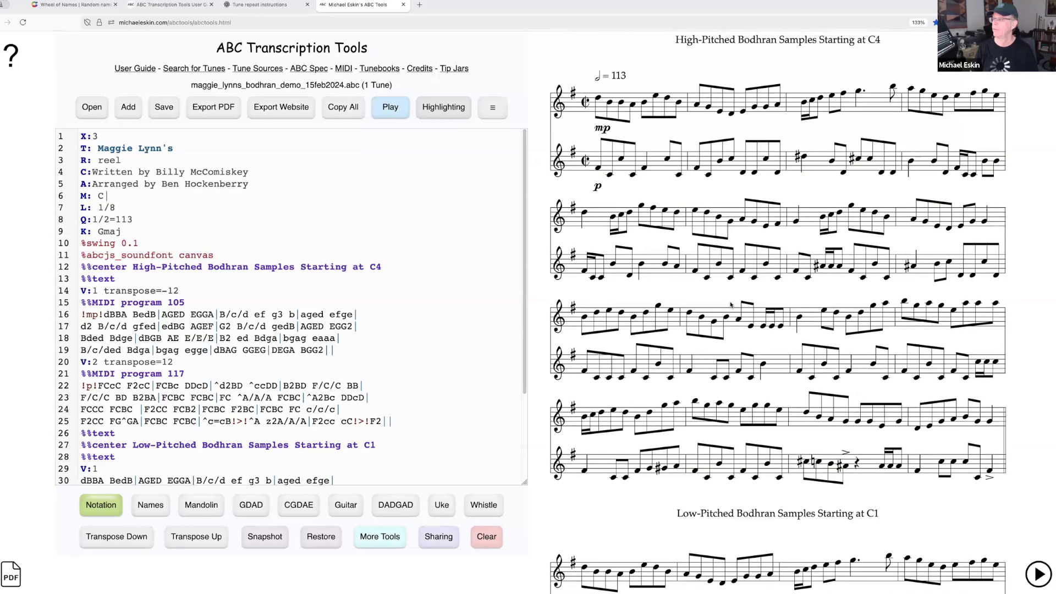
scroll(758, 322, down, 7)
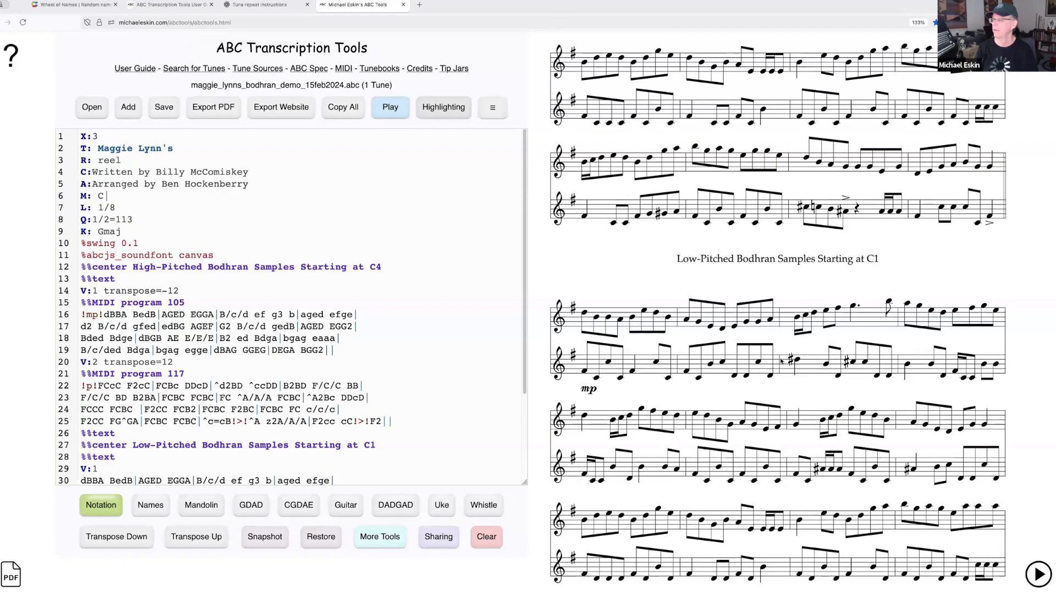
click(389, 107)
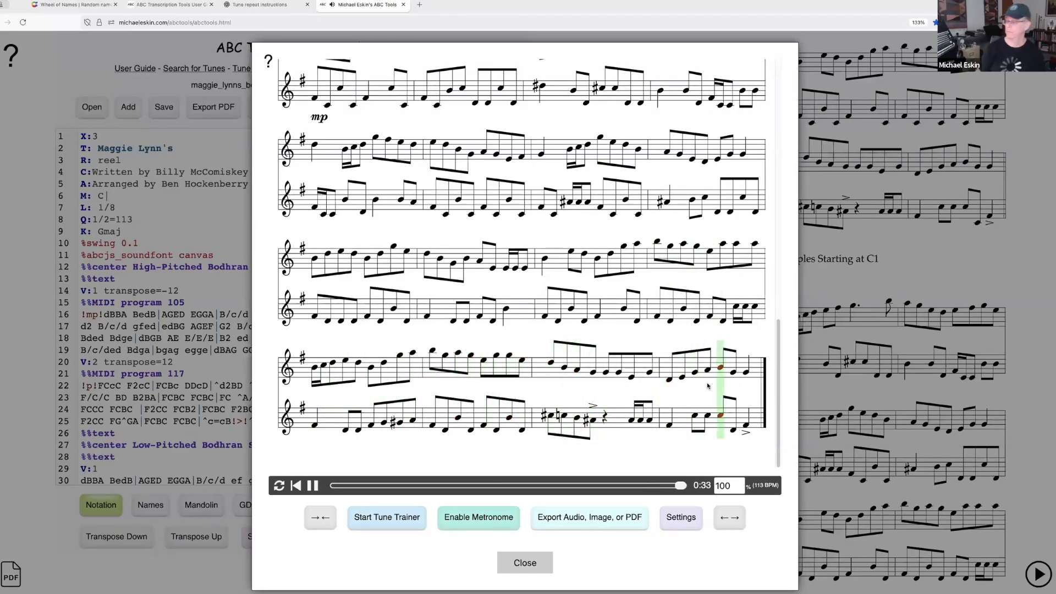
click(519, 562)
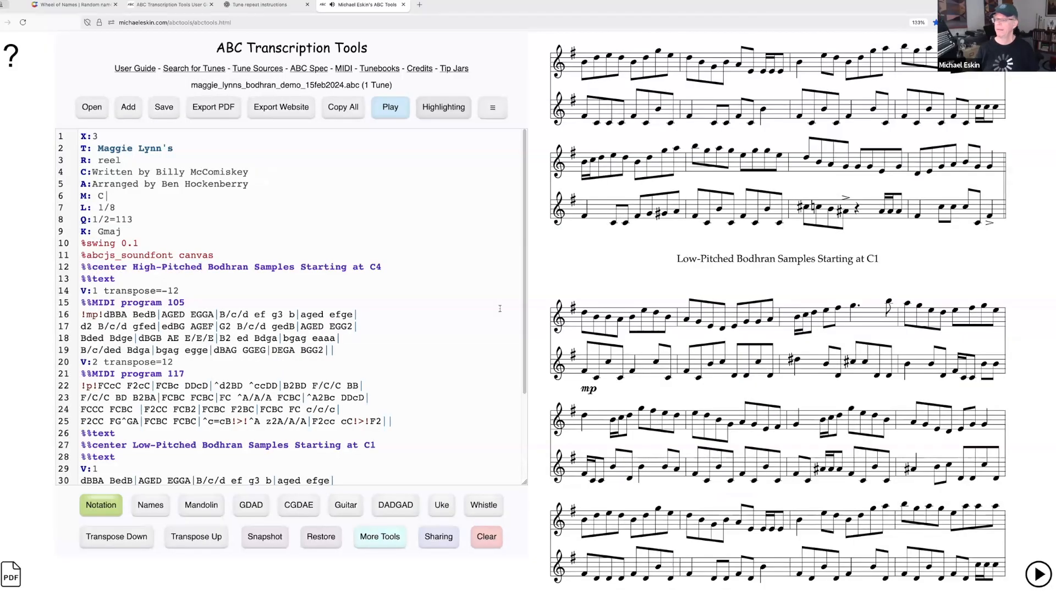
scroll(746, 336, up, 6)
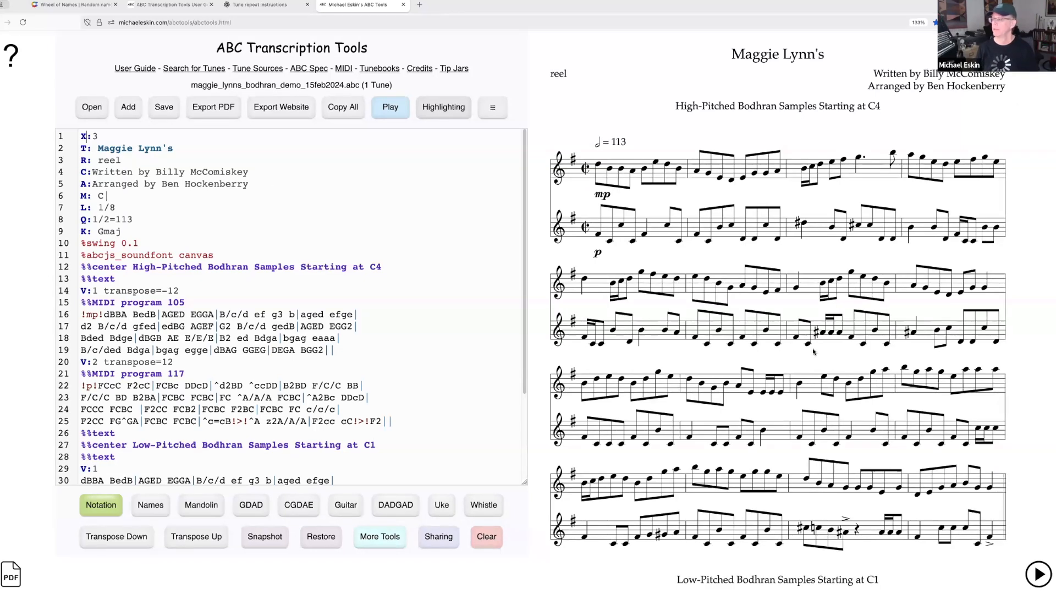
Step: Look over the low-pitched Bodhran section of Maggie Lynn's and erase all the ABC
scroll(813, 352, down, 8)
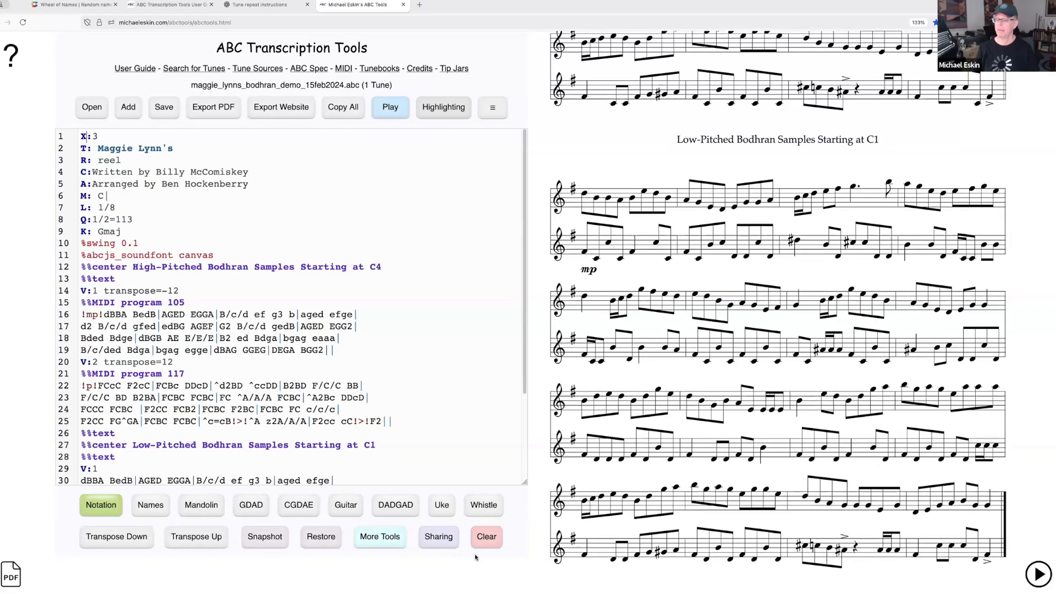
click(486, 536)
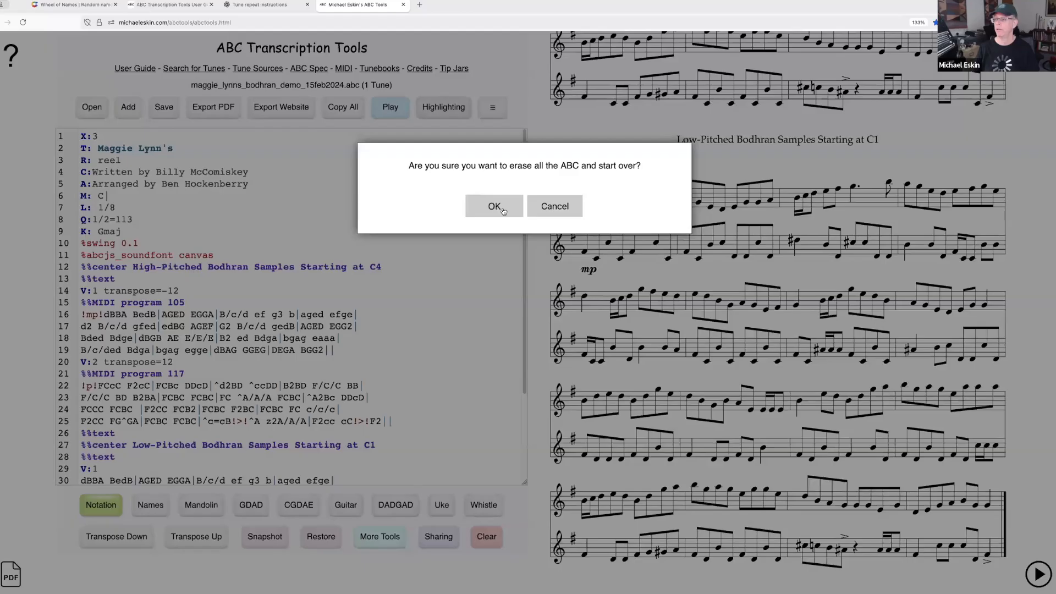
click(494, 206)
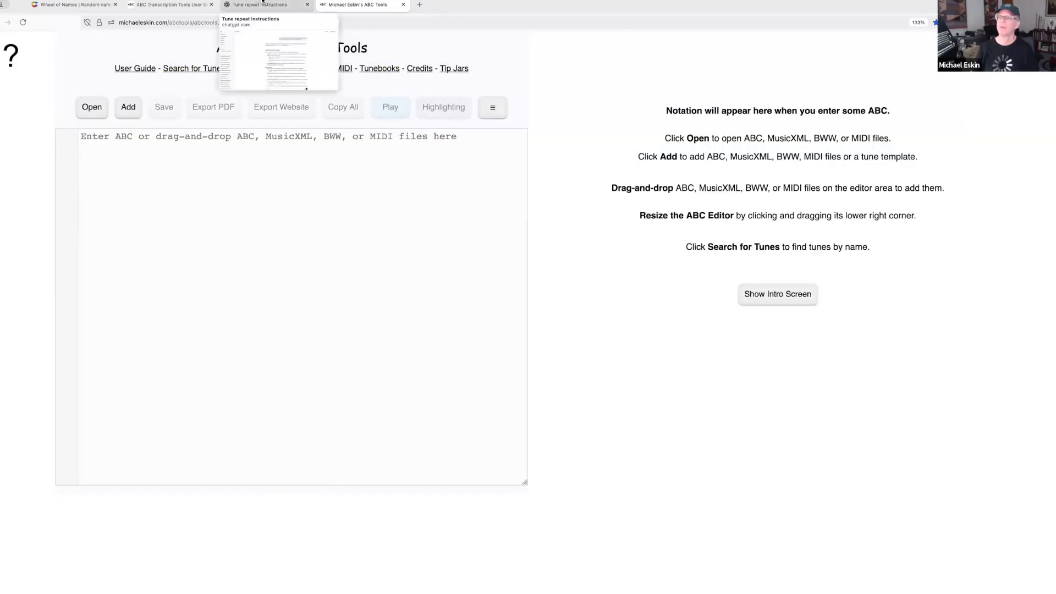
Step: Switch to the Wheel of Names topic wheel, spin it and remove the drawn topic Scaling Notation
click(71, 5)
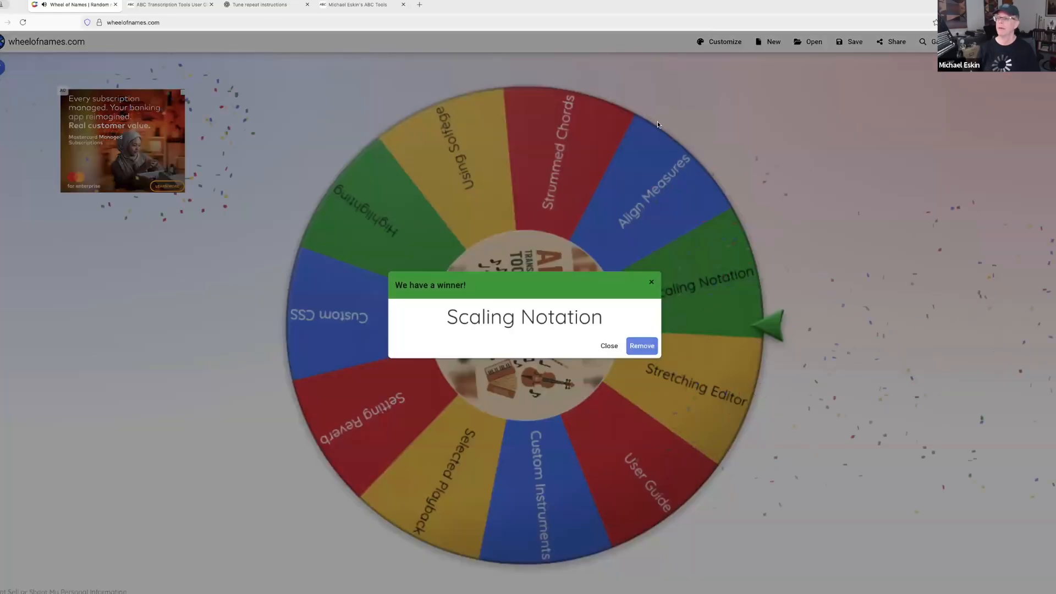
click(643, 346)
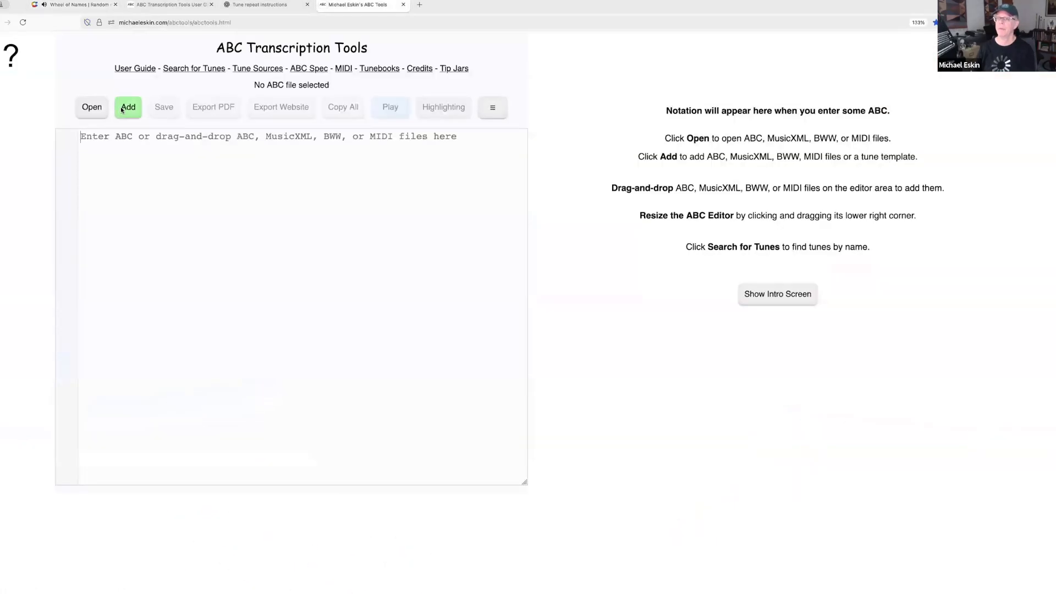
click(128, 107)
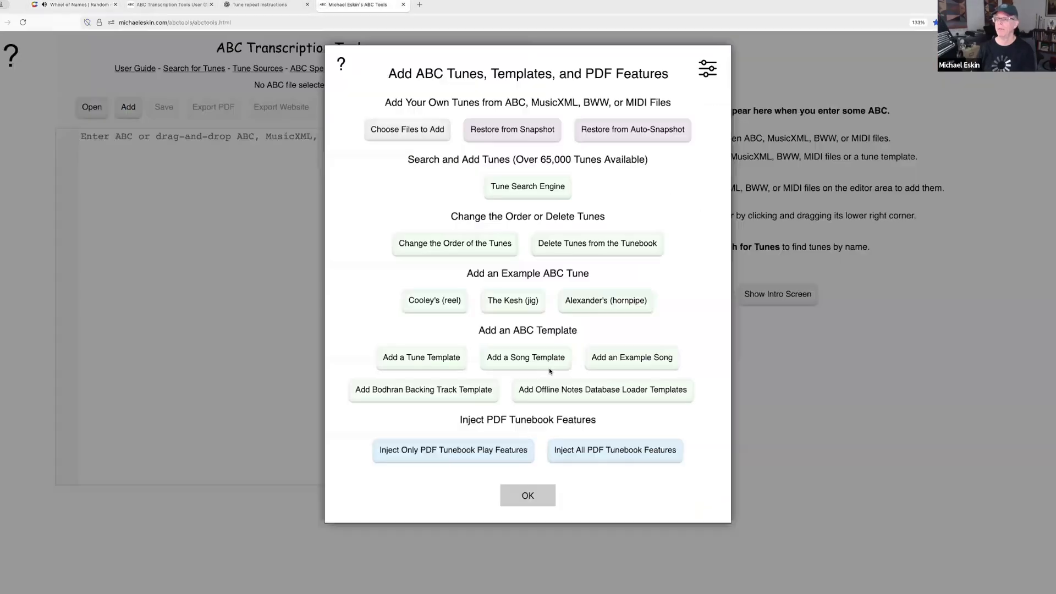
click(435, 300)
click(516, 305)
click(605, 300)
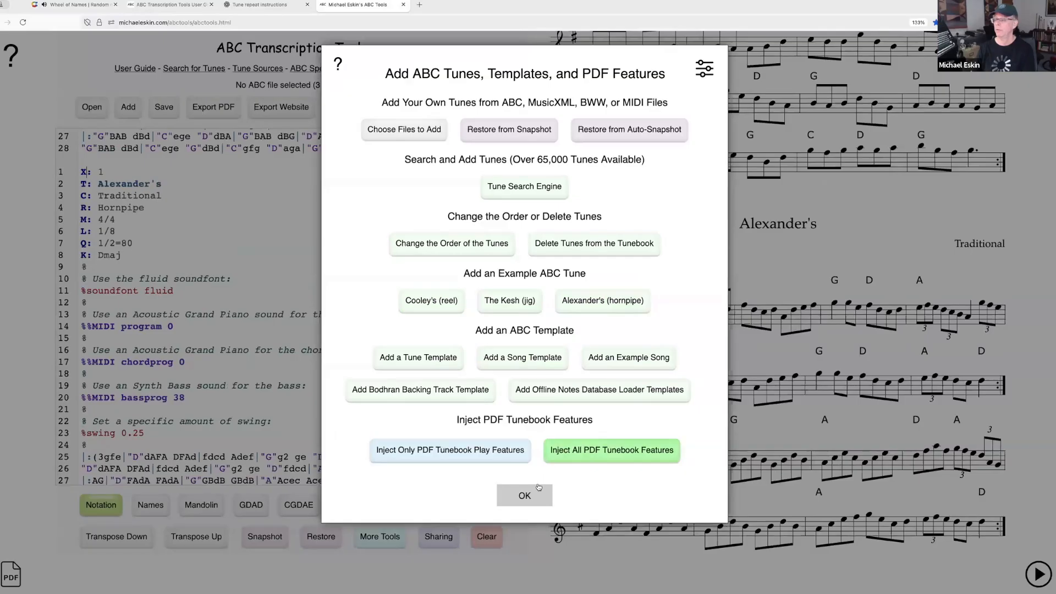
click(525, 495)
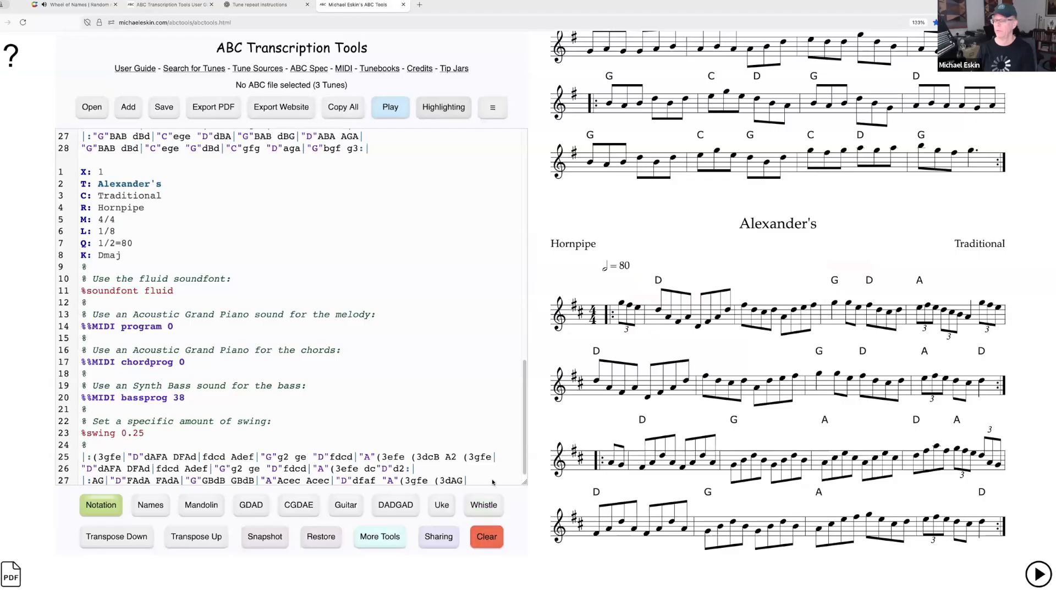
click(486, 536)
key(Return)
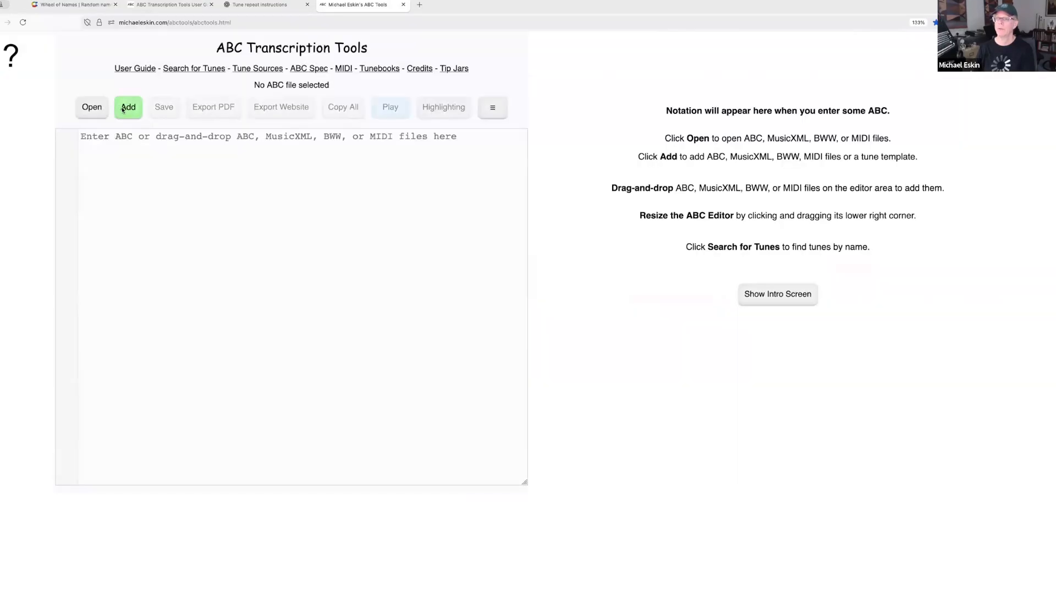
Step: Add the Cooley's (reel) example tune to the empty editor
click(125, 107)
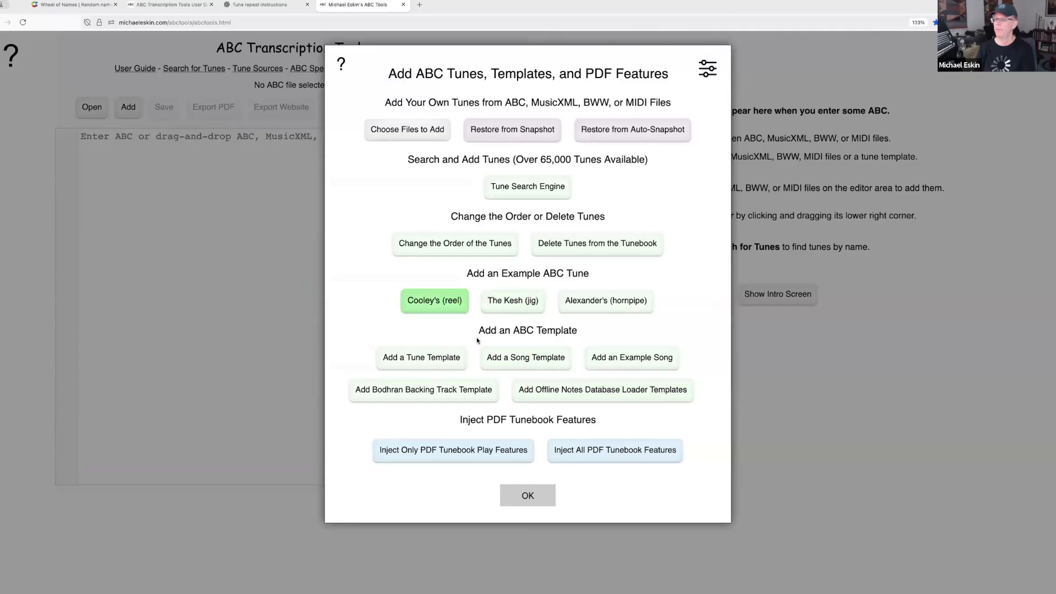
click(543, 493)
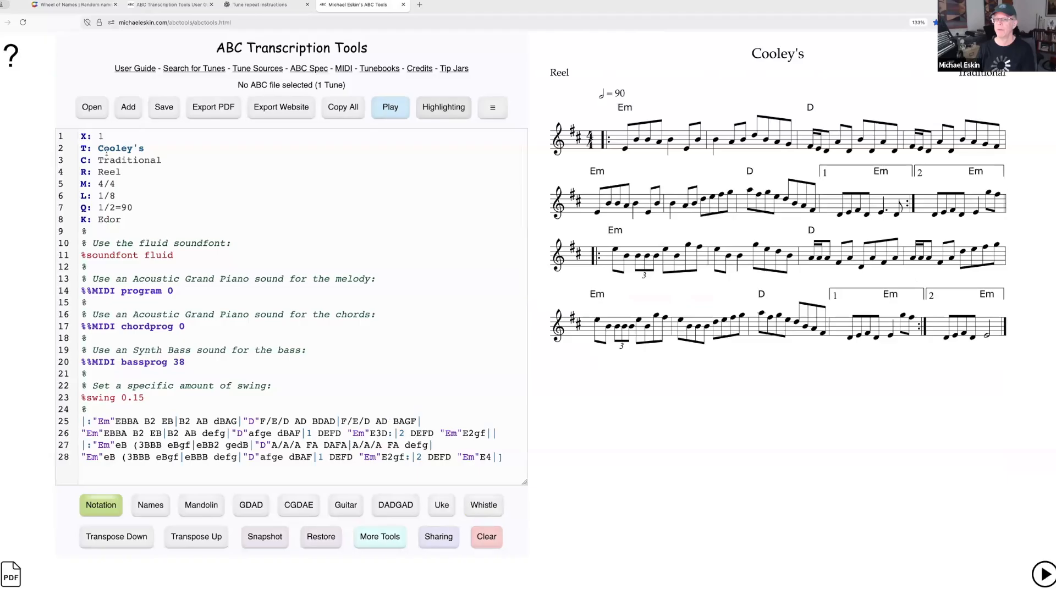
Step: Try a %%scale 0.5 directive below the K: Edor line of Cooley's and delete it again
key(Return)
text(%%scale 0.5)
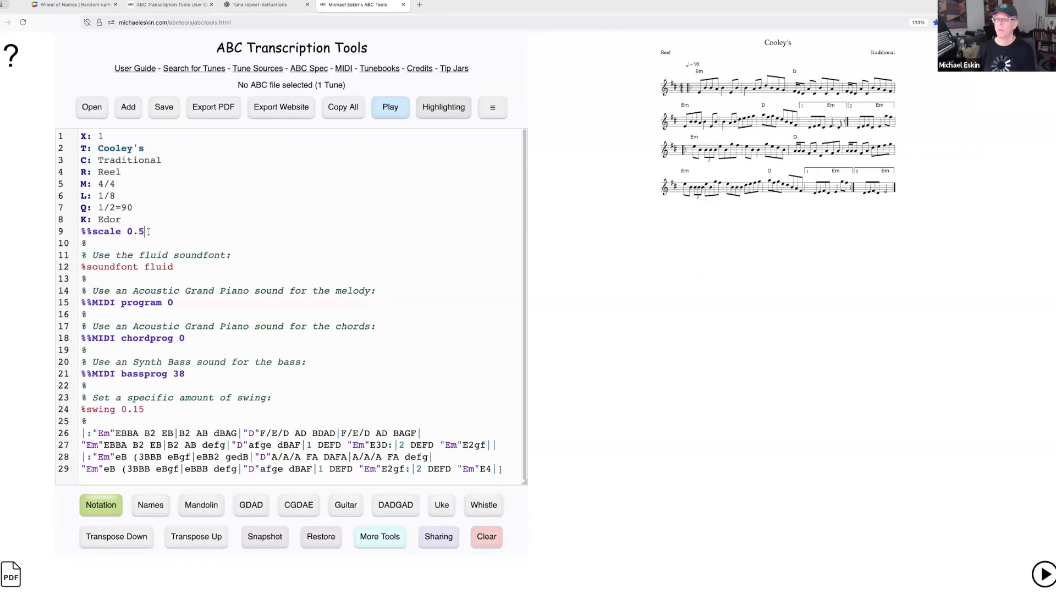
drag(148, 231, 56, 236)
key(BackSpace)
key(BackSpace)
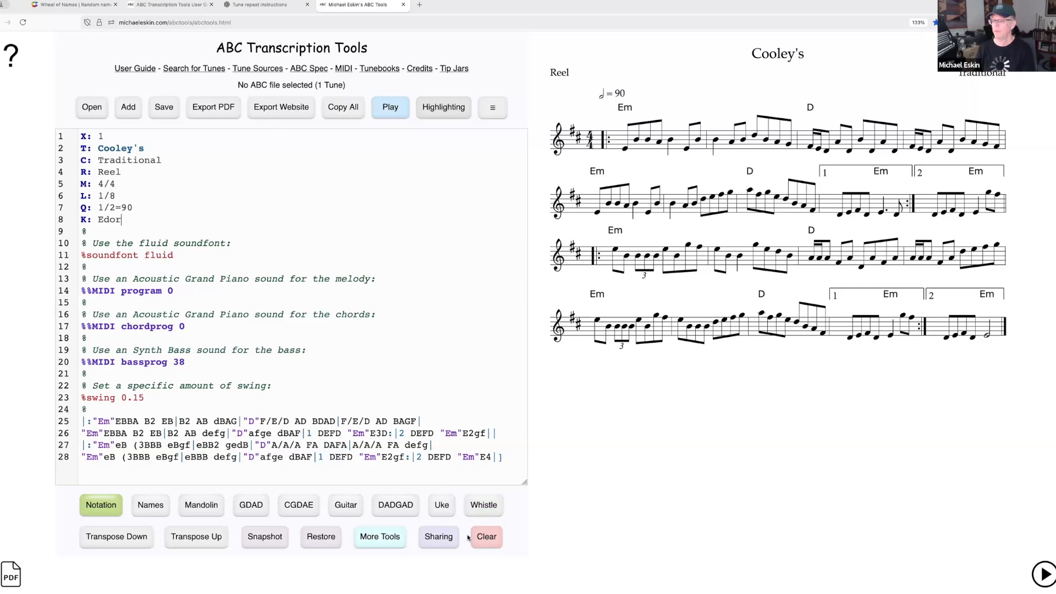
Step: Add The Kesh (jig) and Alexander's (hornpipe) example tunes after Cooley's
click(135, 113)
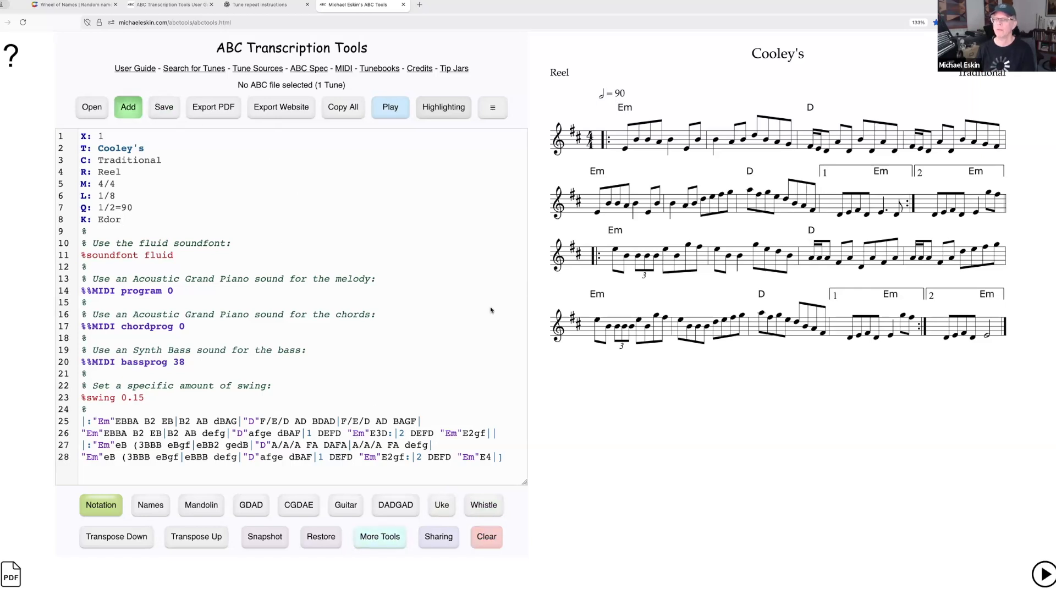
click(507, 303)
click(602, 300)
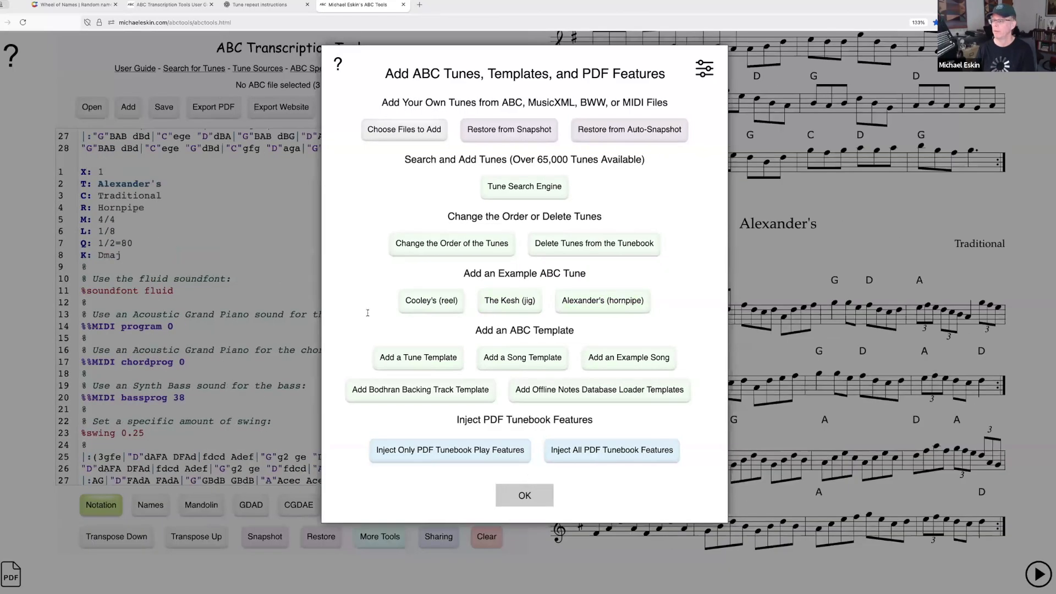
Step: Insert %%scale 0.5 on a new line above the X: 1 line of Cooley's and redraw the notation of all tunes
scroll(368, 312, up, 10)
click(155, 183)
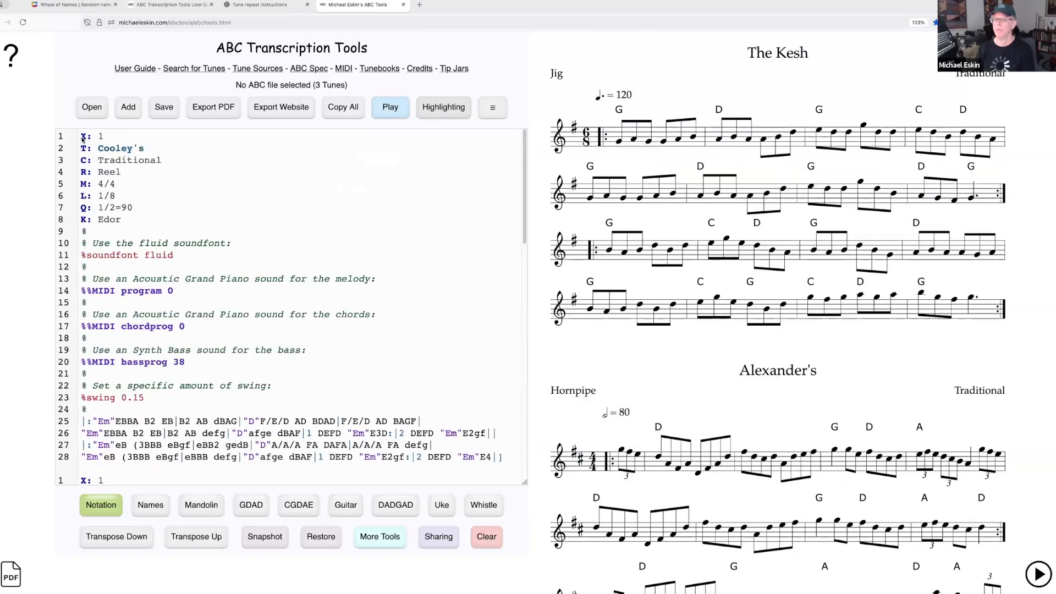
key(Return)
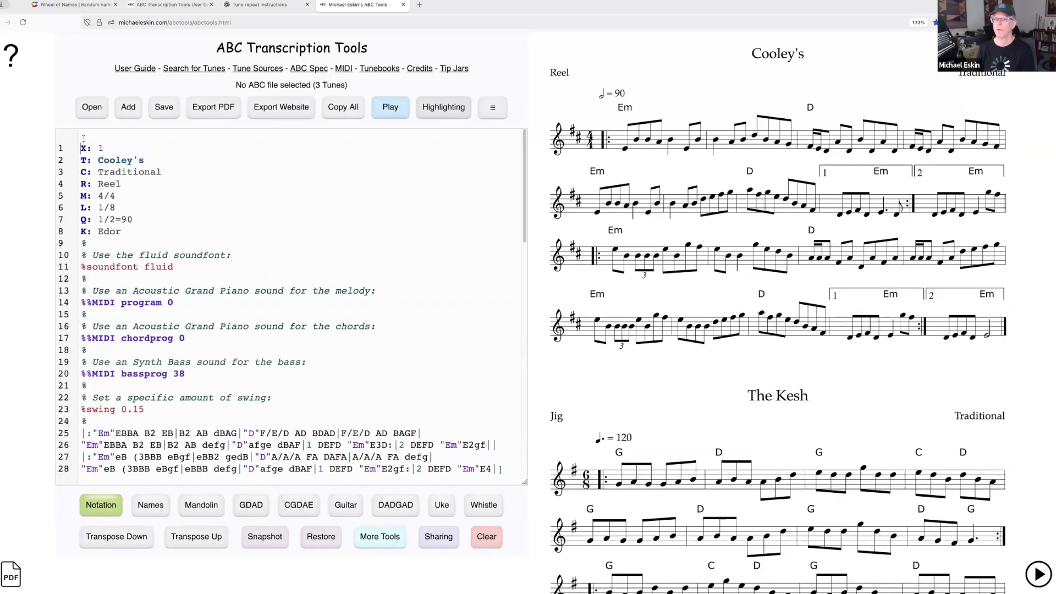
text(%%sa)
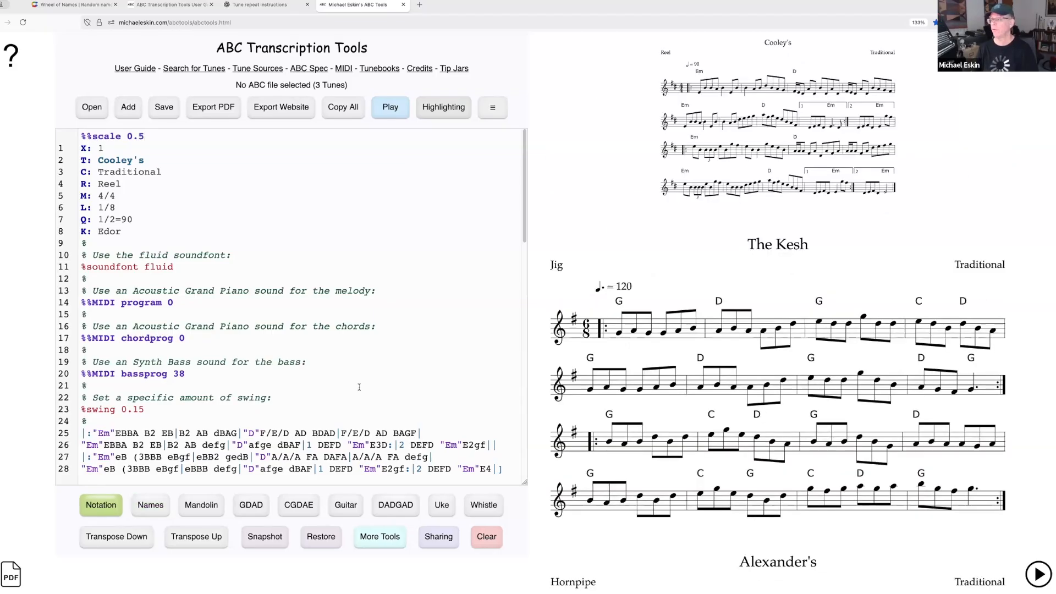
click(99, 506)
click(106, 505)
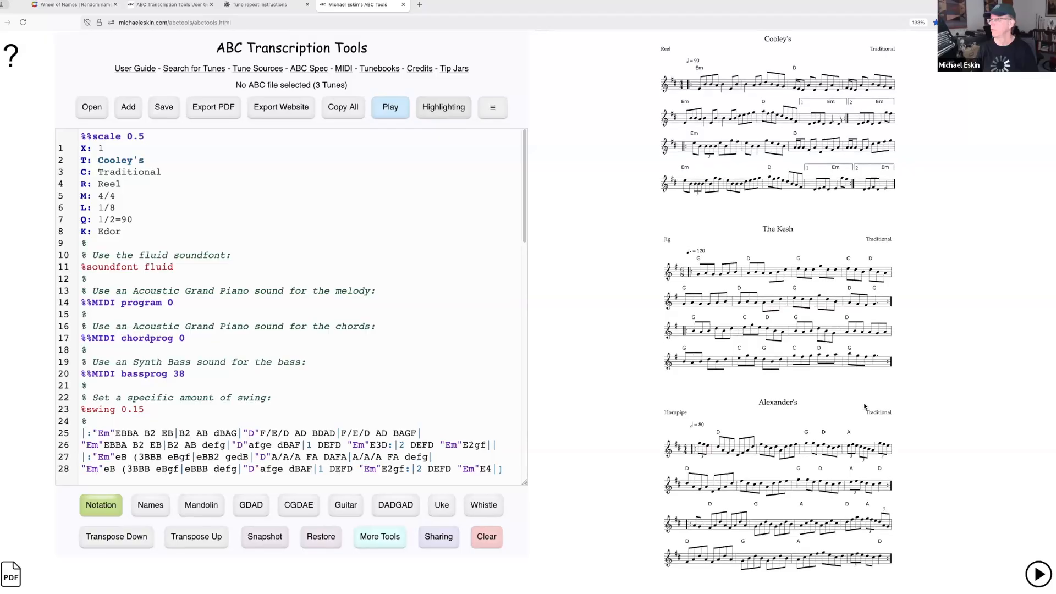
Step: Replace the scale directive above Cooley's with %%leftmargin 72
scroll(864, 406, down, 1)
click(63, 134)
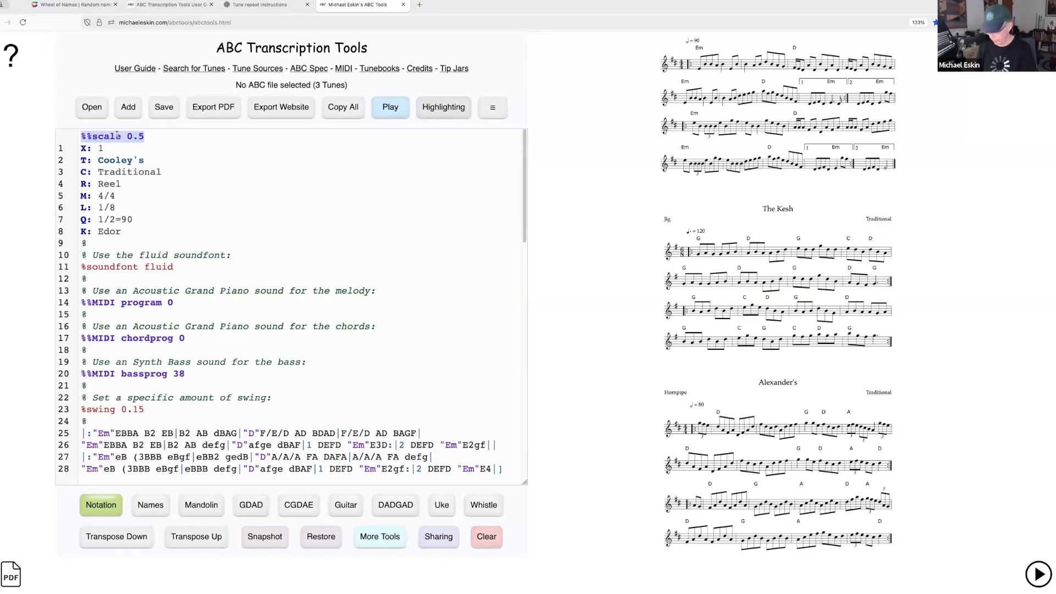
text(0.)
key(BackSpace)
key(BackSpace)
text(%%)
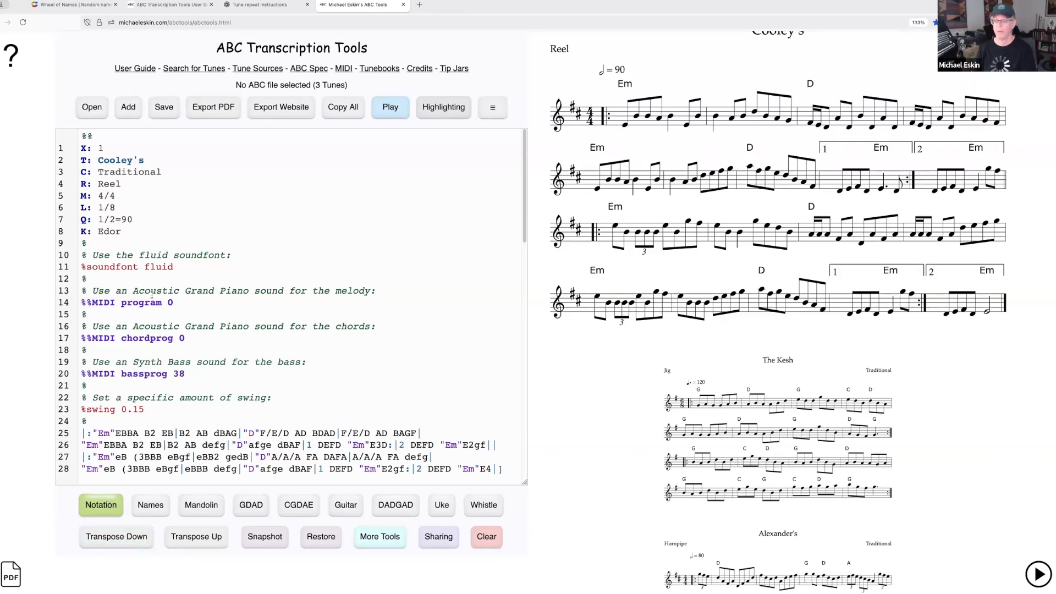
text(le)
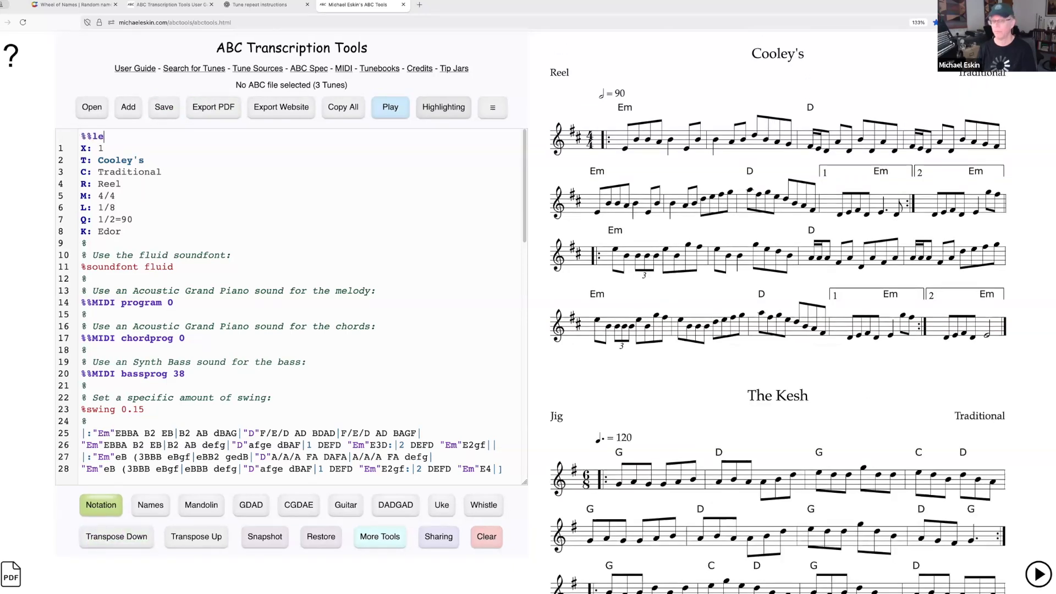
text(ftmargin )
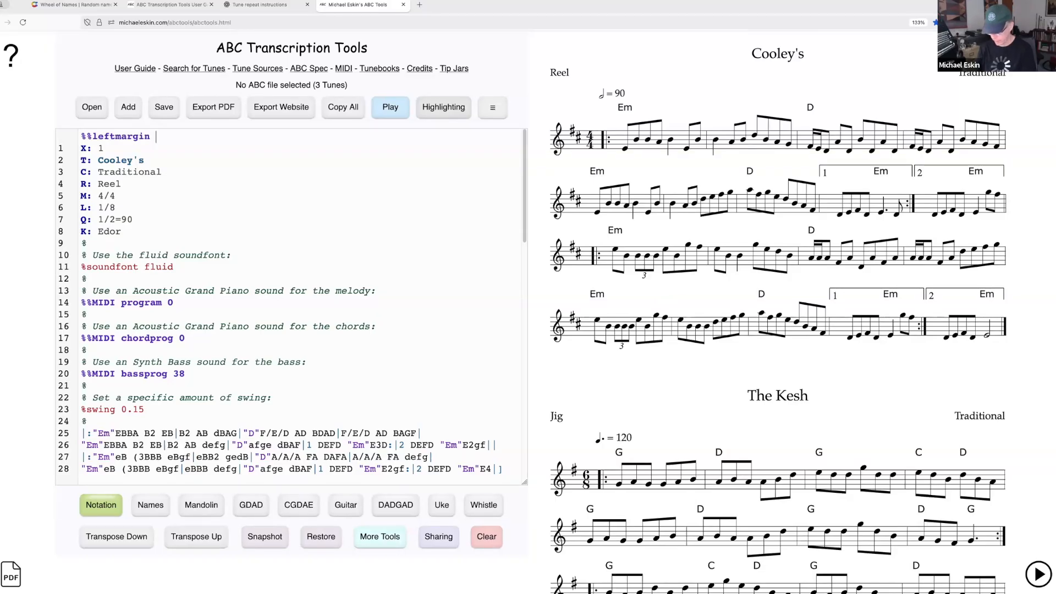
text(72)
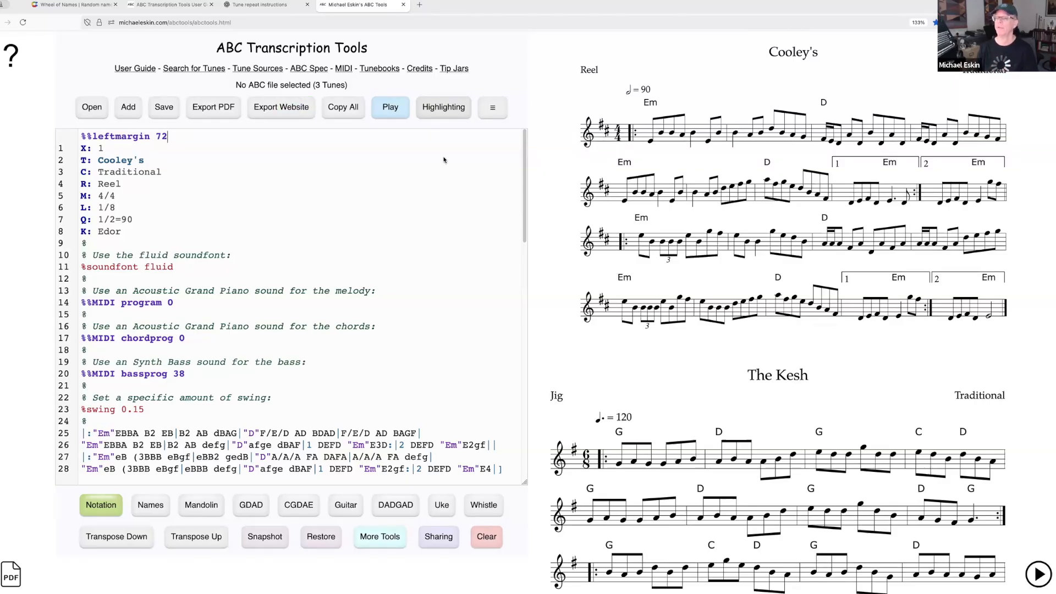
Step: Replace the left margin directive above Cooley's with %%scale 0.75
double_click(127, 138)
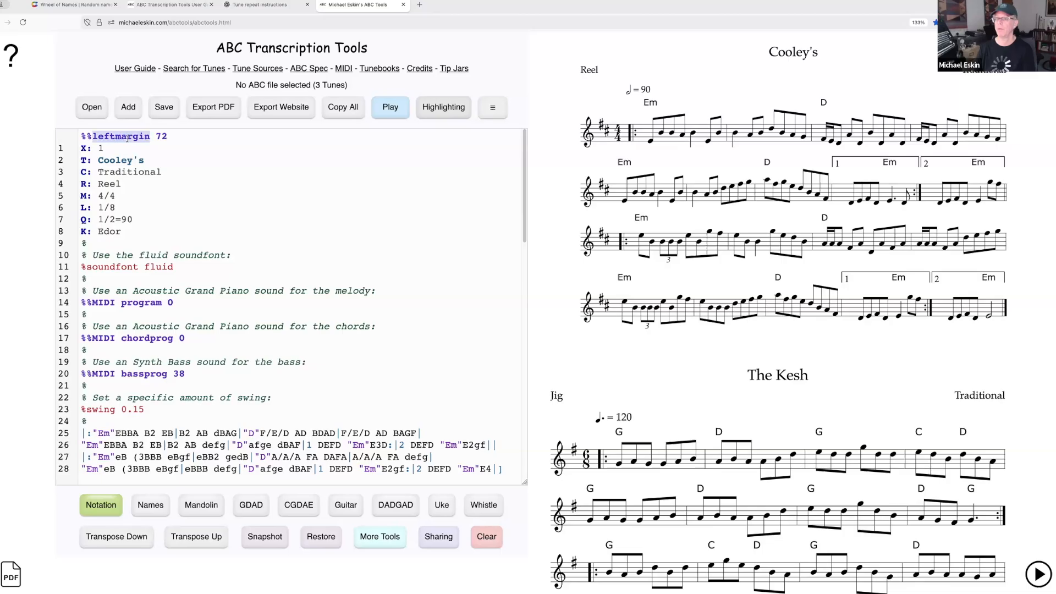
drag(177, 133, 93, 133)
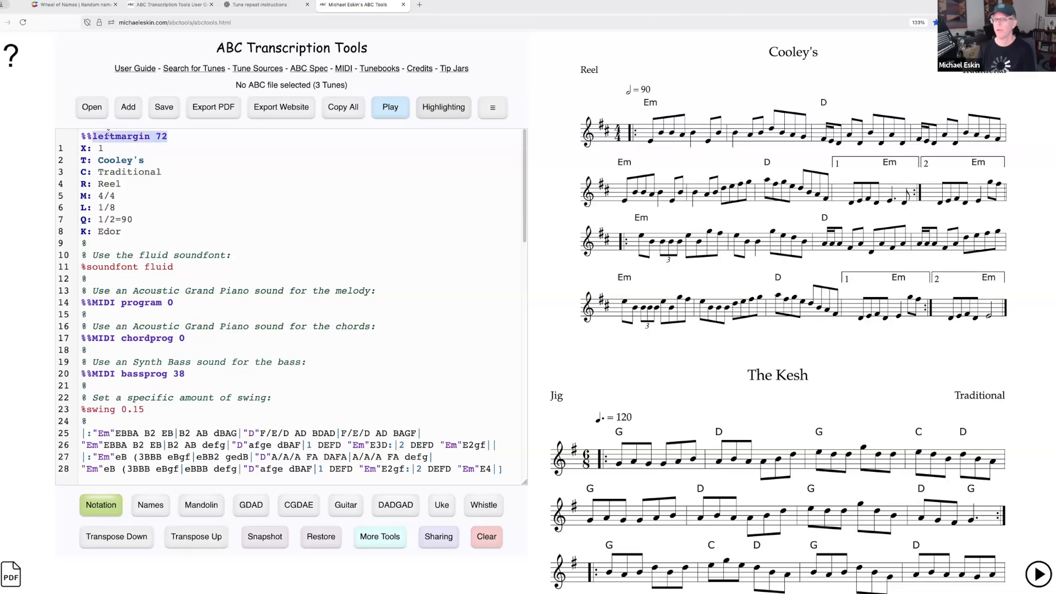
text(scale 0.75)
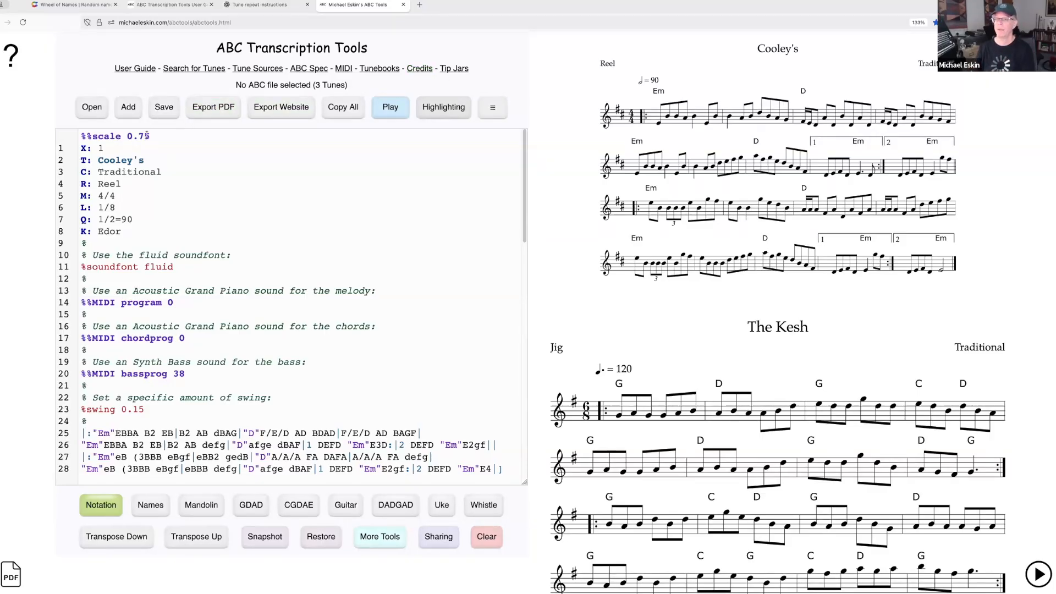
Step: Delete the scale directive above Cooley's and export the tunes as a Letter, portrait PDF tunebook with multiple tunes per page
drag(151, 136, 46, 133)
key(BackSpace)
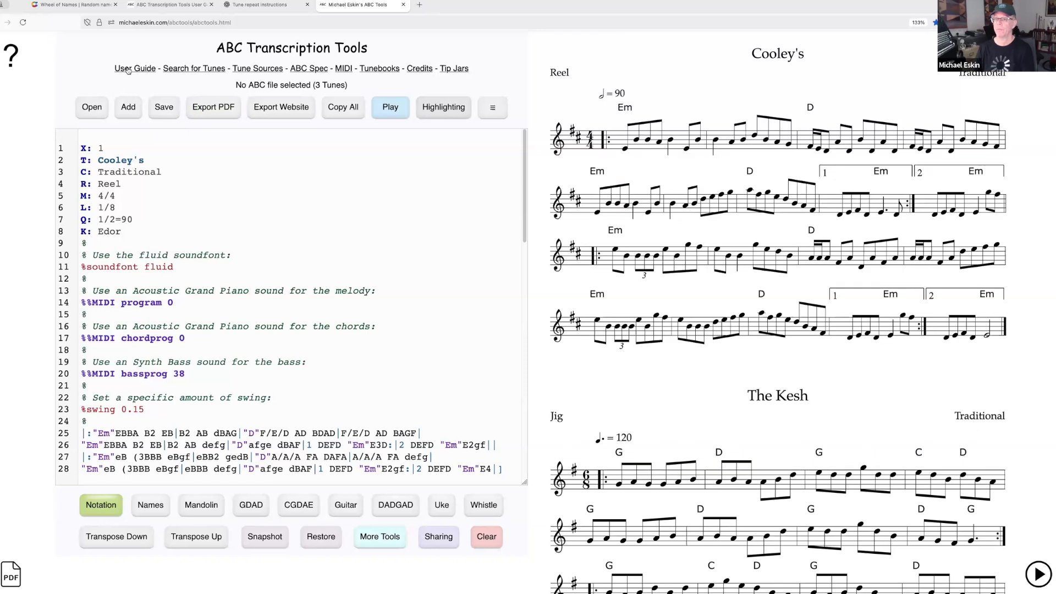
click(219, 104)
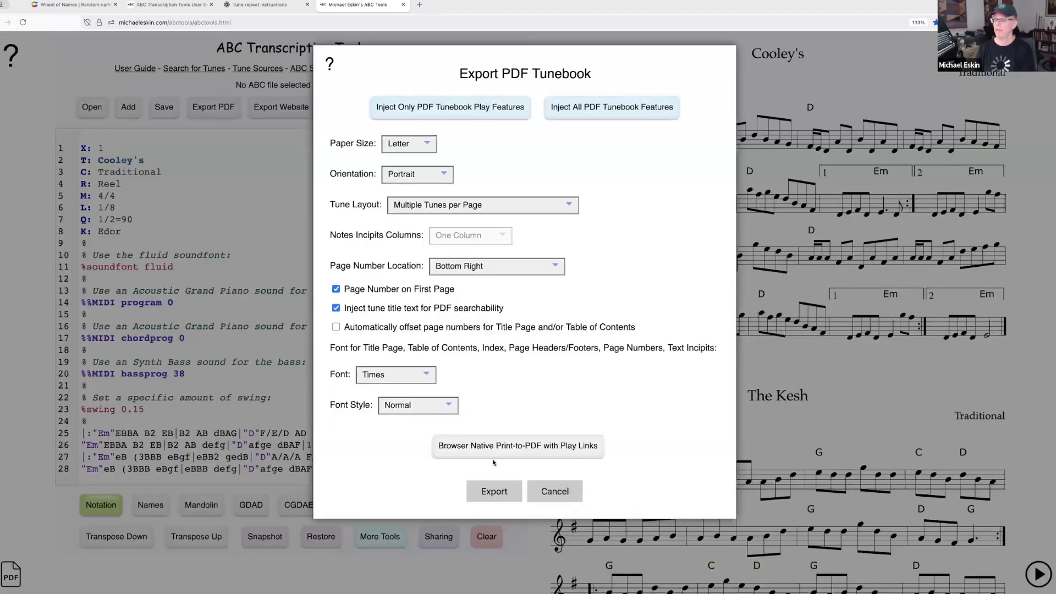
click(495, 495)
click(502, 235)
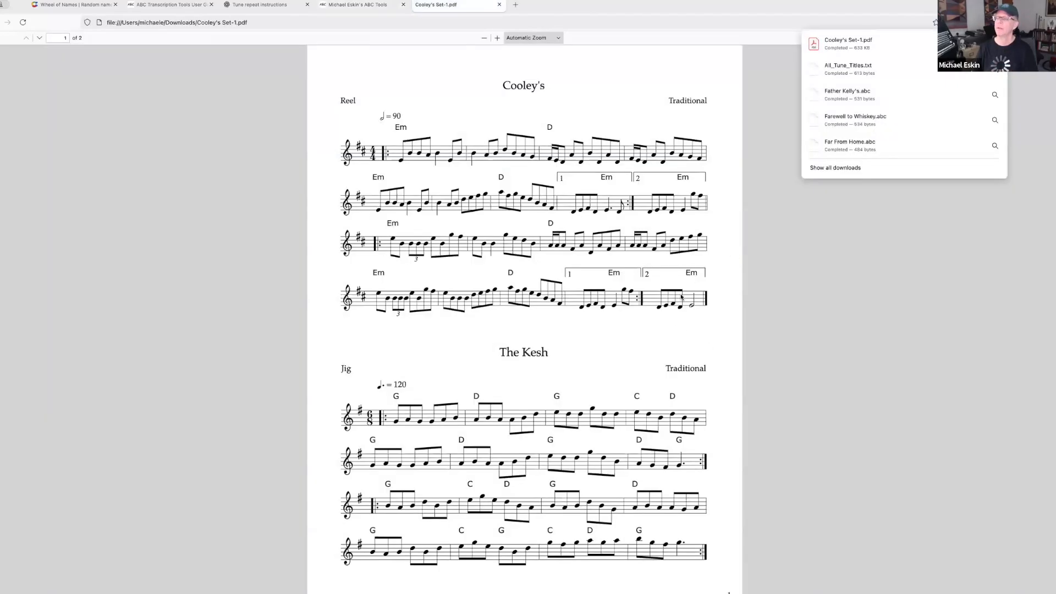
Step: Review how the tunes fit on the first page of the exported PDF and close it
scroll(602, 289, down, 8)
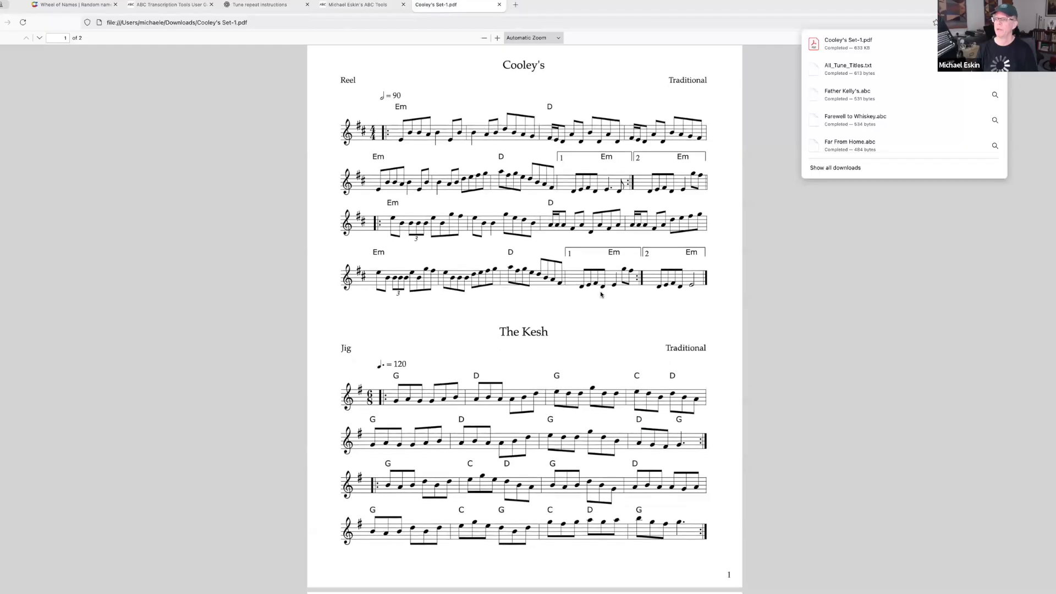
scroll(600, 385, up, 8)
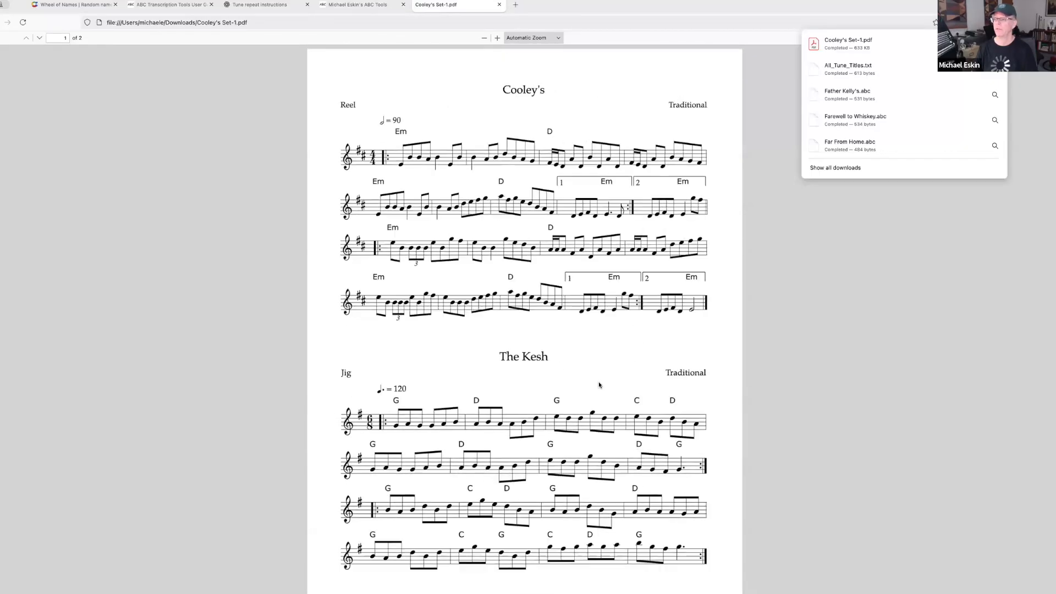
click(499, 4)
Step: Enter %%scale 0.55 above the X: 1 line of Cooley's and redraw the notation of all tunes
text(%%scale 0.55)
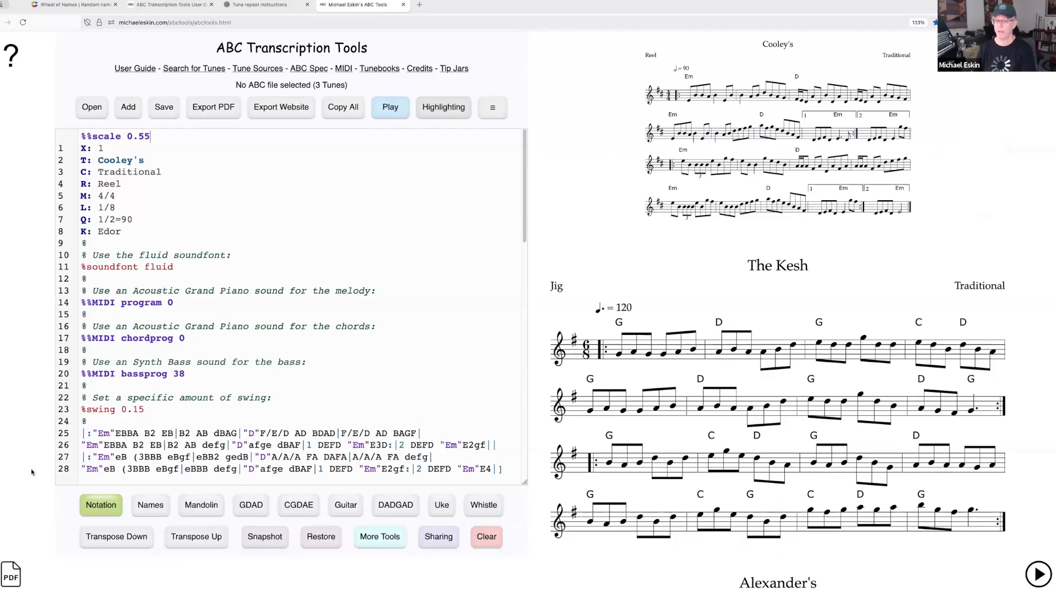
click(100, 503)
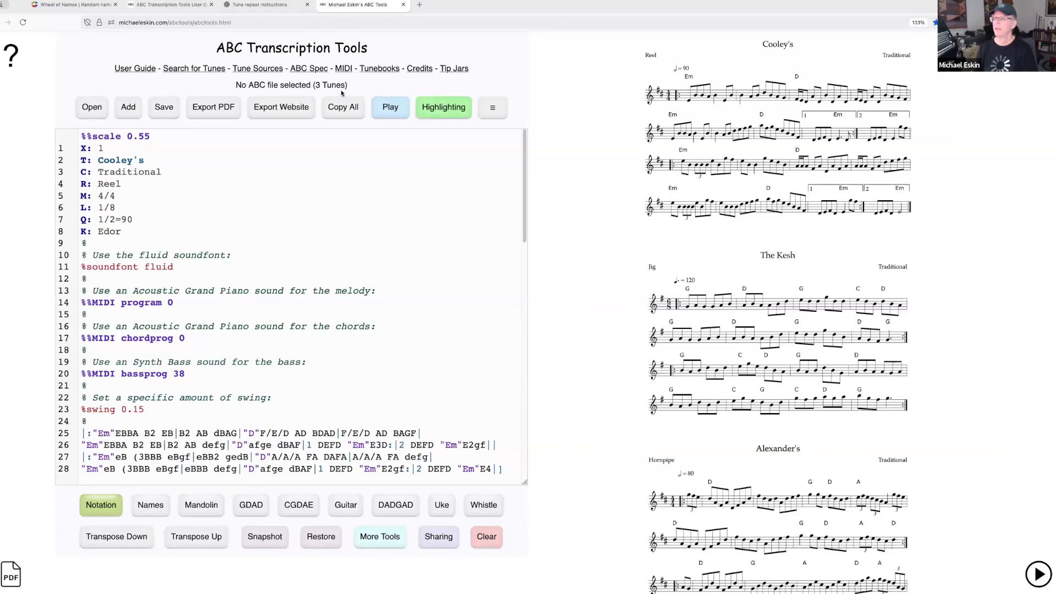
Step: Export the scaled tunes as a Letter, portrait PDF tunebook with multiple tunes per page, review the page and close it
click(216, 110)
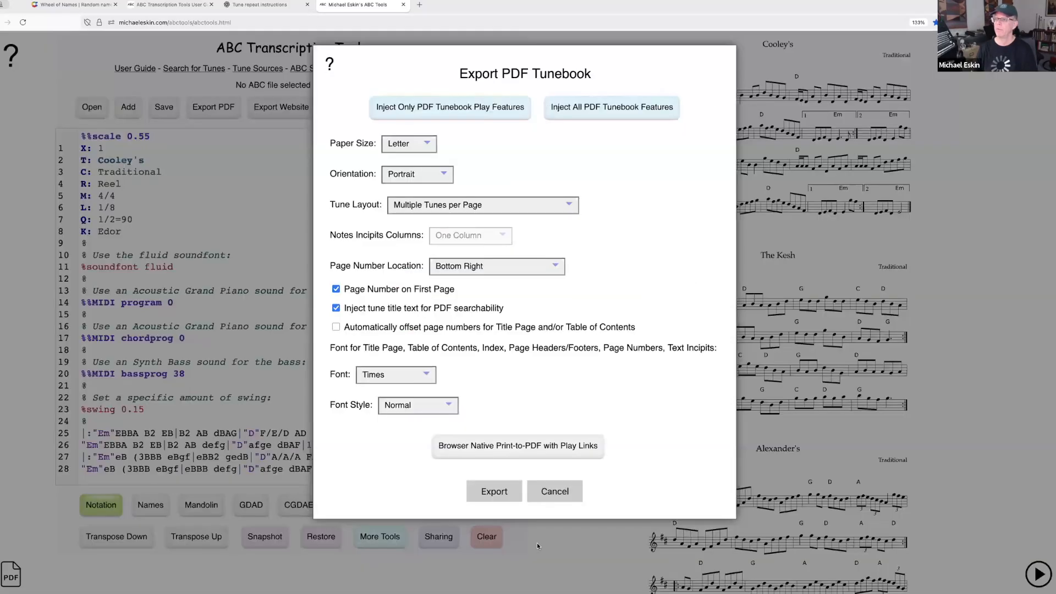
click(494, 492)
click(494, 233)
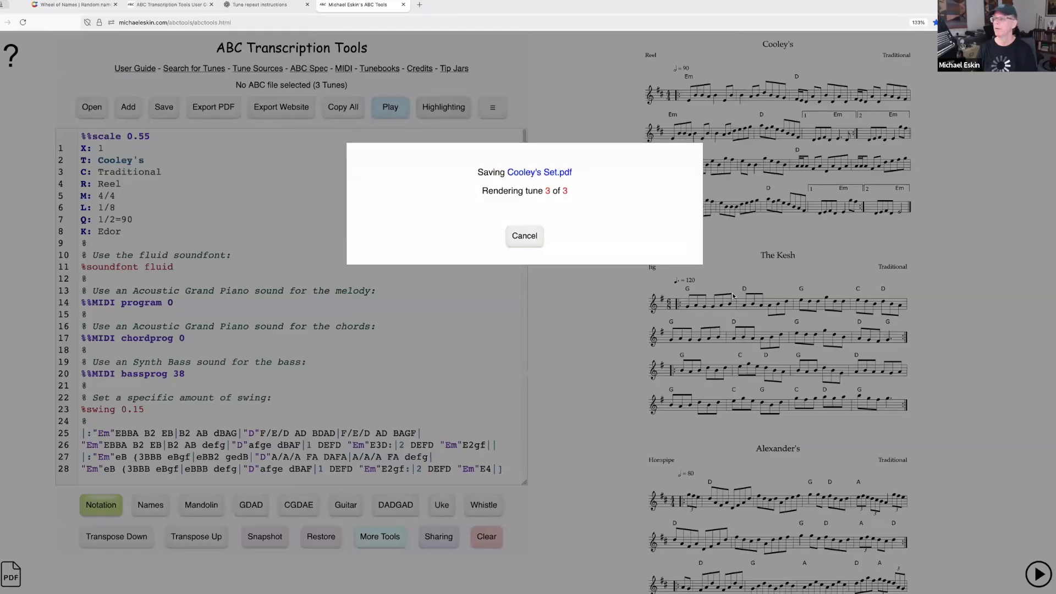
scroll(691, 328, up, 1)
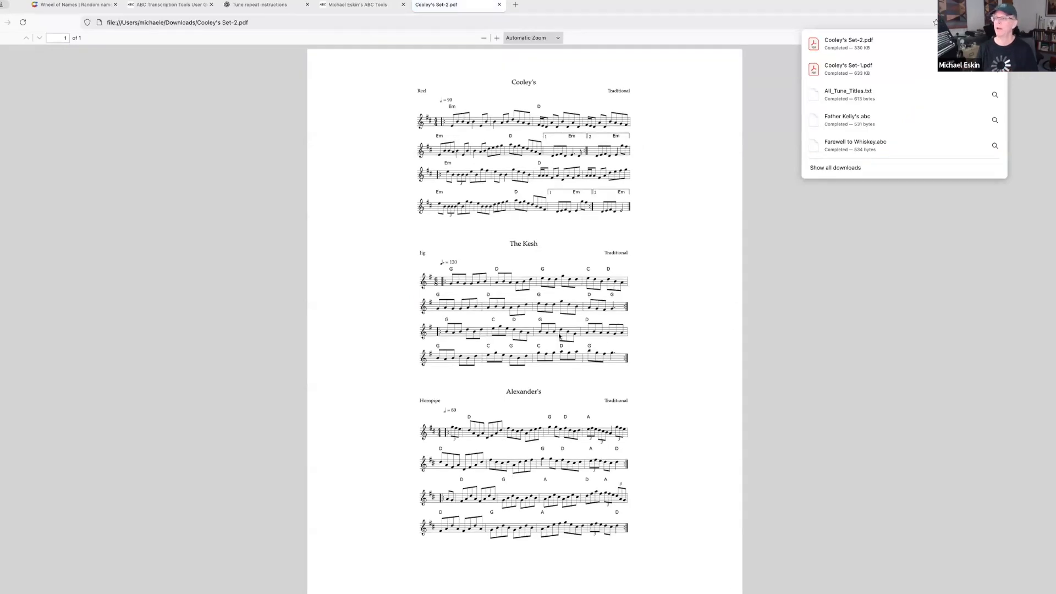
click(499, 5)
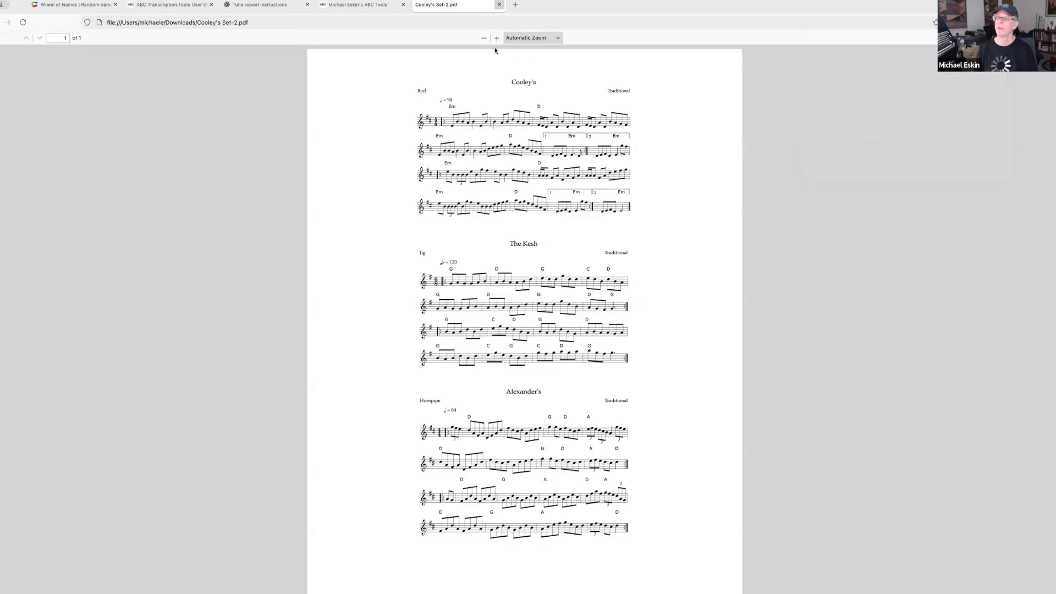
Step: Switch to Wheel of Names, spin for the next topic and remove Selected Playback from the wheel
click(73, 5)
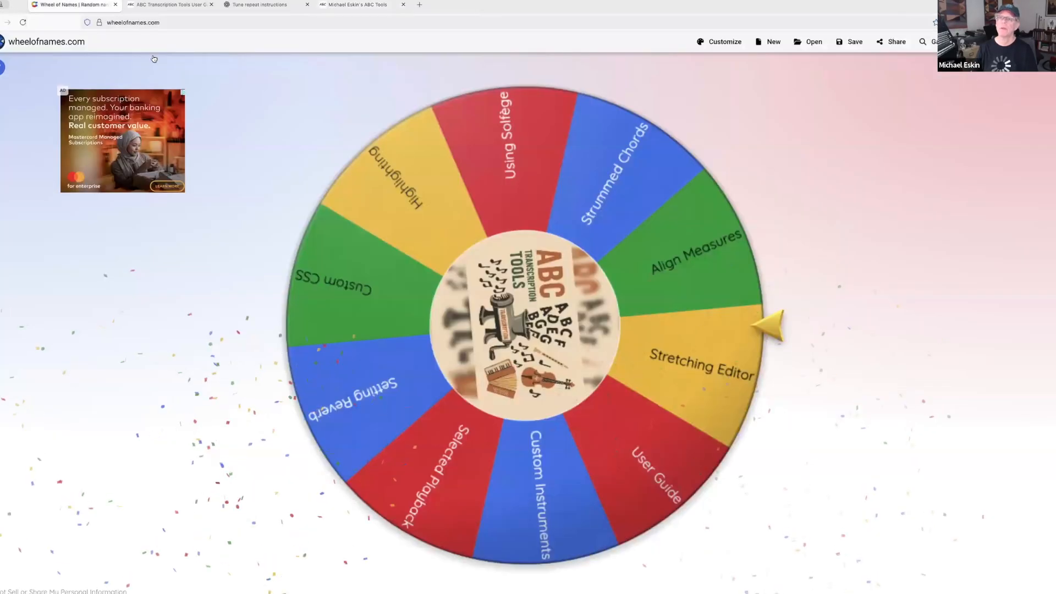
click(538, 330)
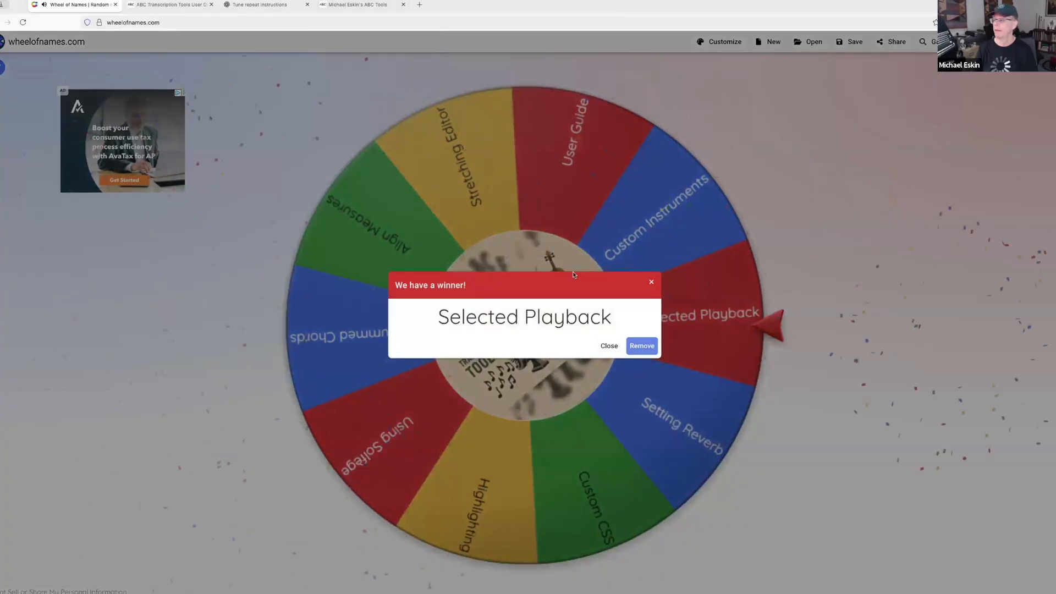
click(636, 346)
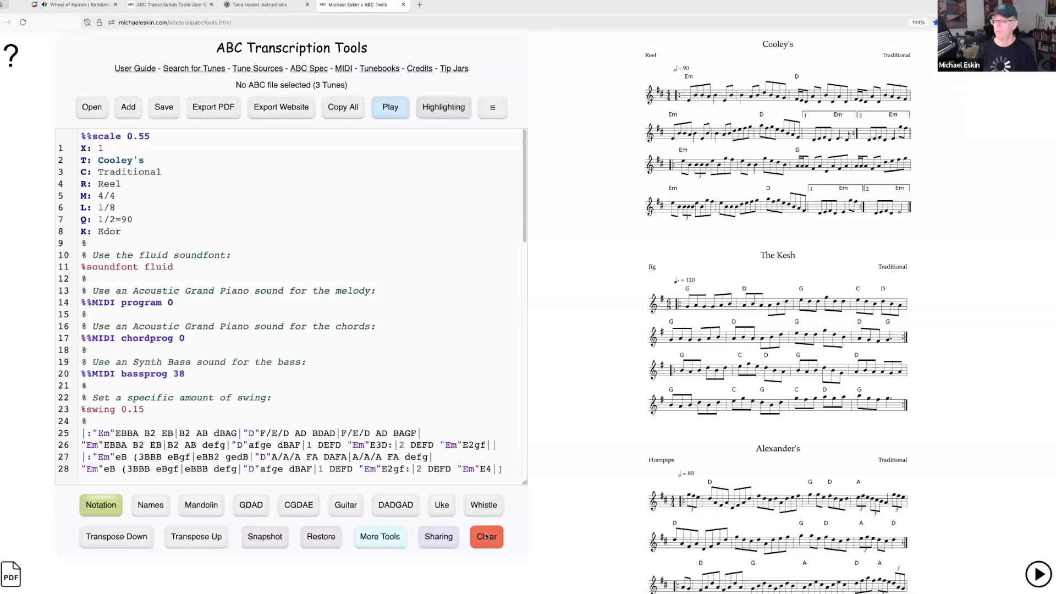
Step: Clear all tunes in ABC Transcription Tools and add the example hornpipe Alexander's
click(488, 538)
click(494, 205)
click(129, 106)
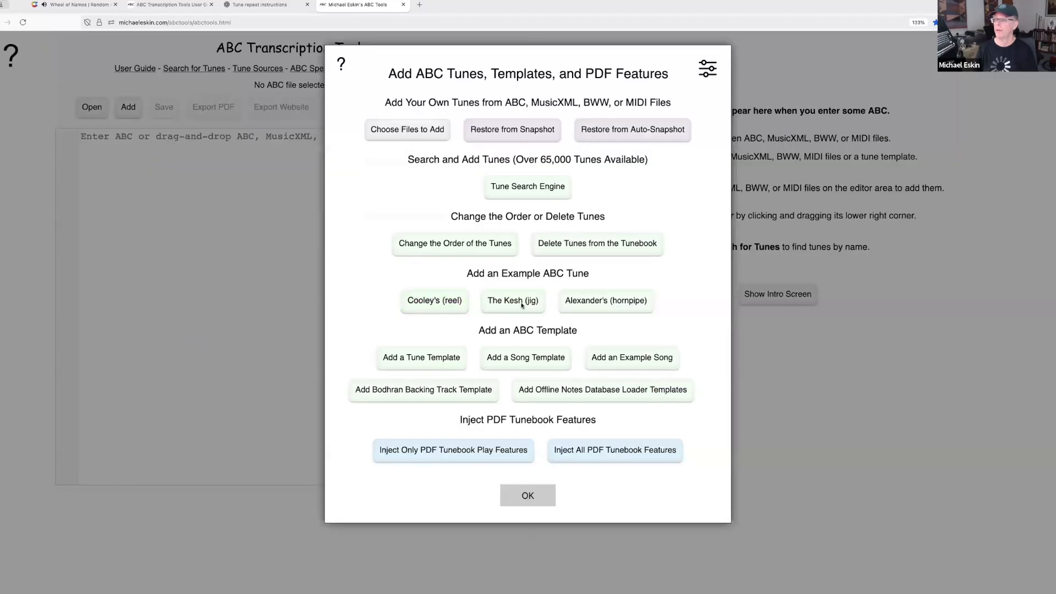
click(605, 300)
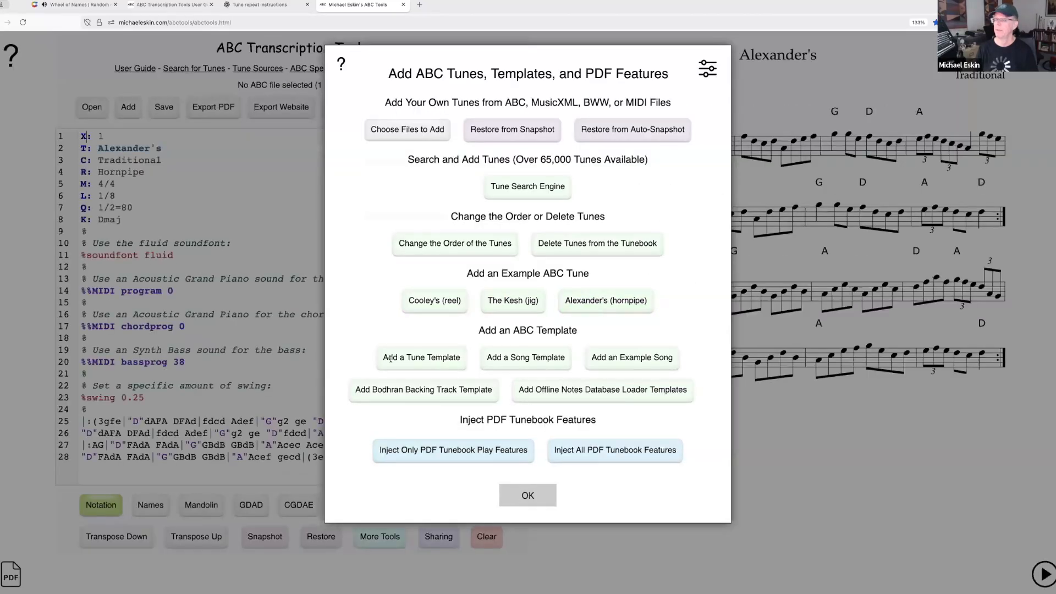
key(Escape)
Step: View the whole of Alexander's in the player and in the Tune Trainer, and close it
click(393, 106)
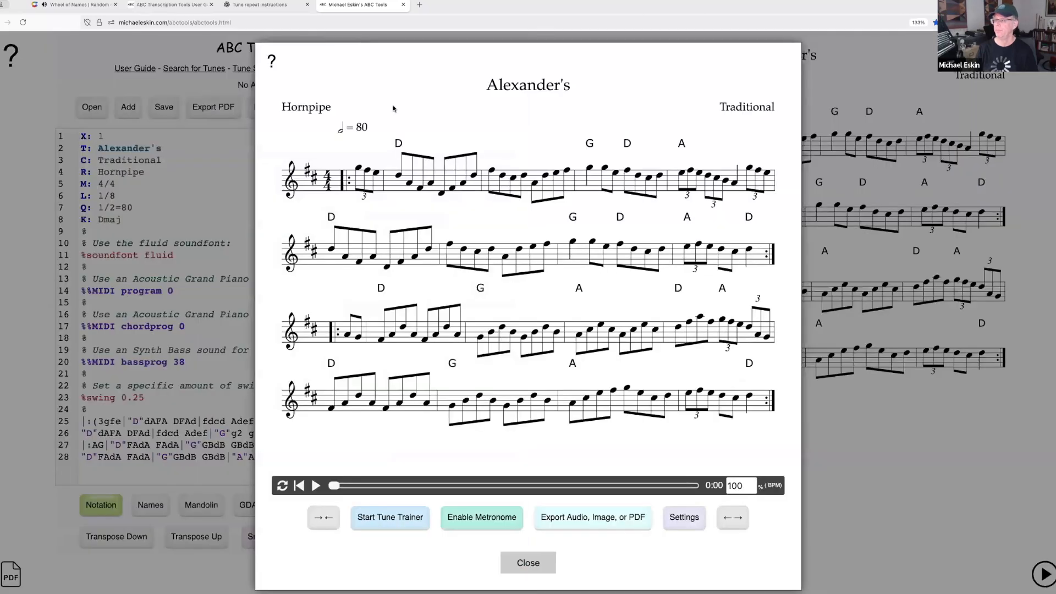
click(528, 562)
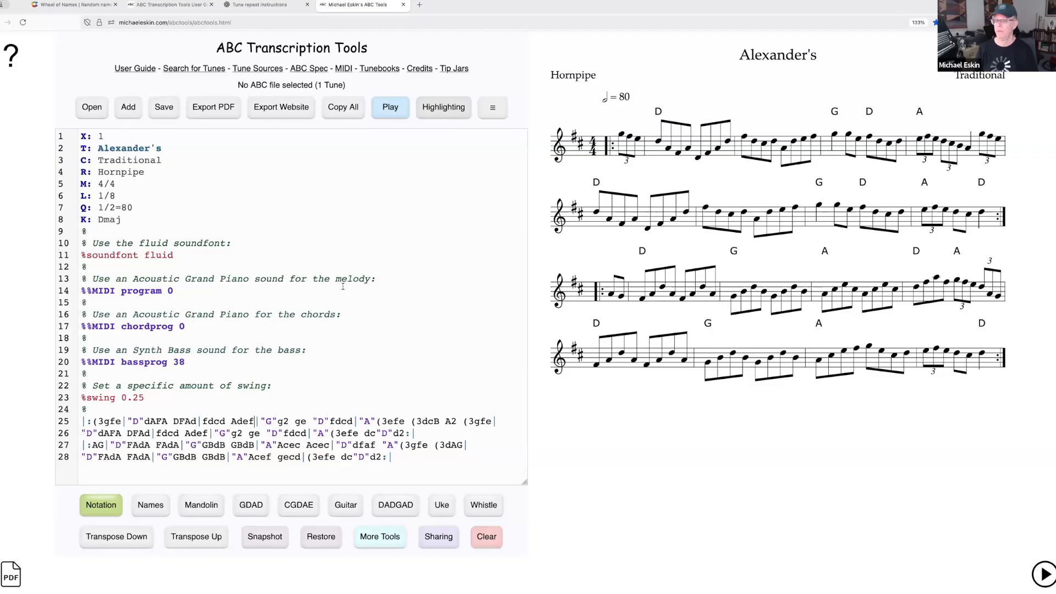
click(403, 110)
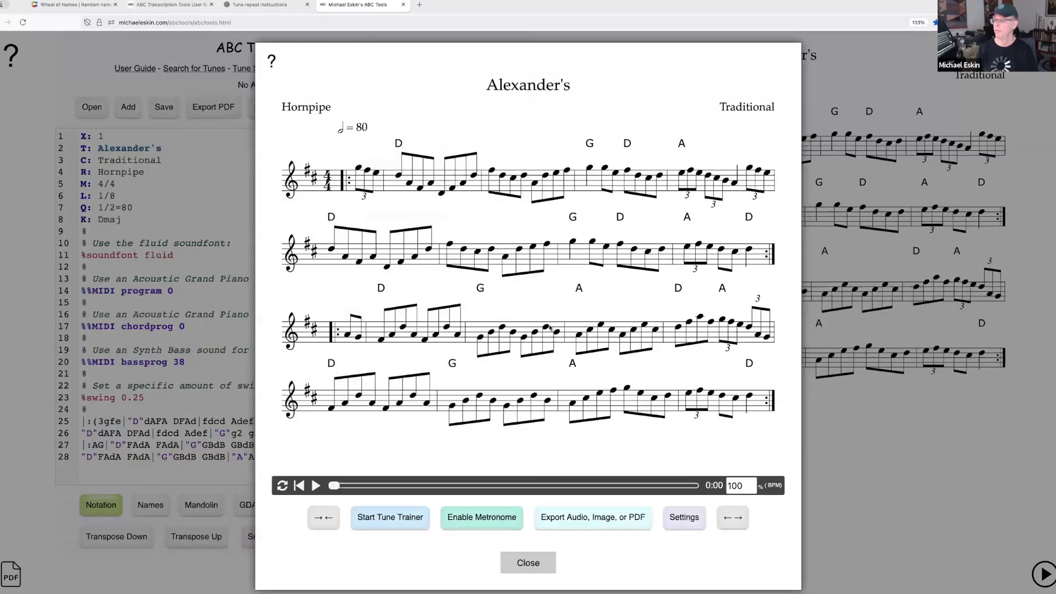
click(390, 517)
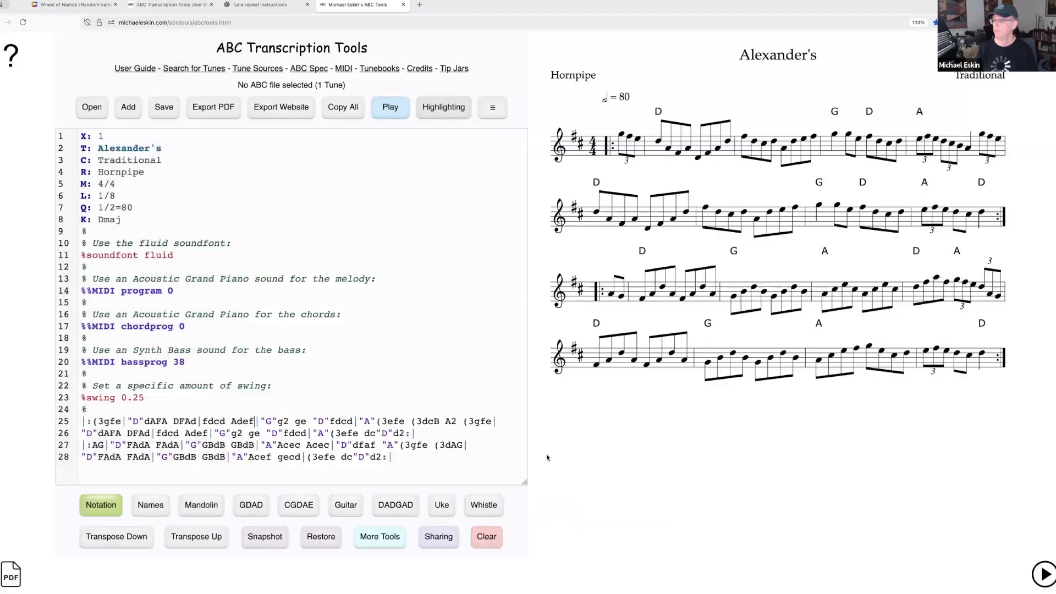
click(528, 558)
Step: Load only lines 25 and 26 of Alexander's into the player, view them in the Tune Trainer and close it
drag(83, 422, 418, 432)
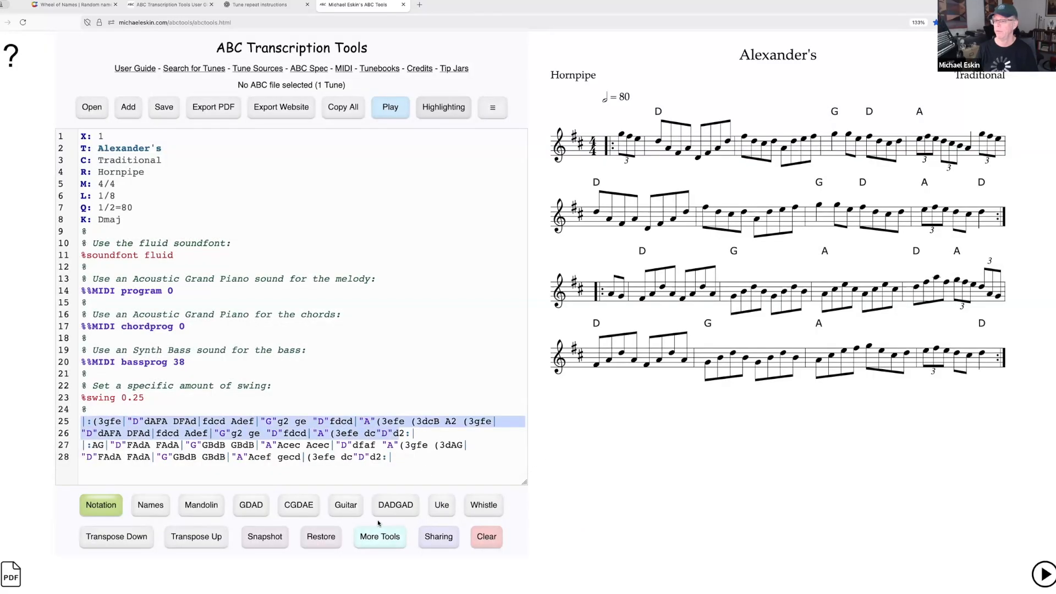
click(390, 107)
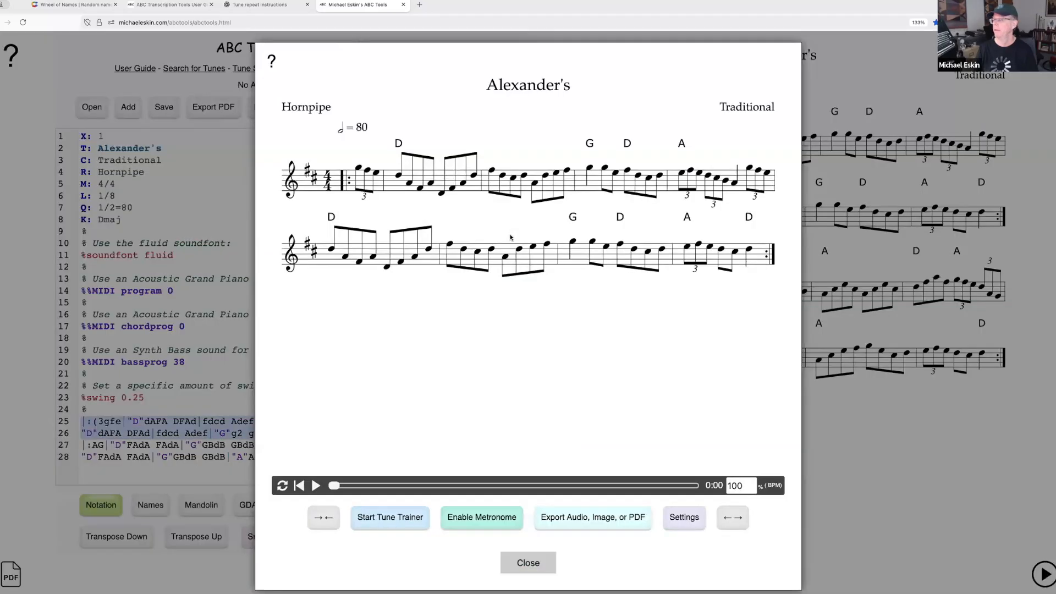
click(390, 516)
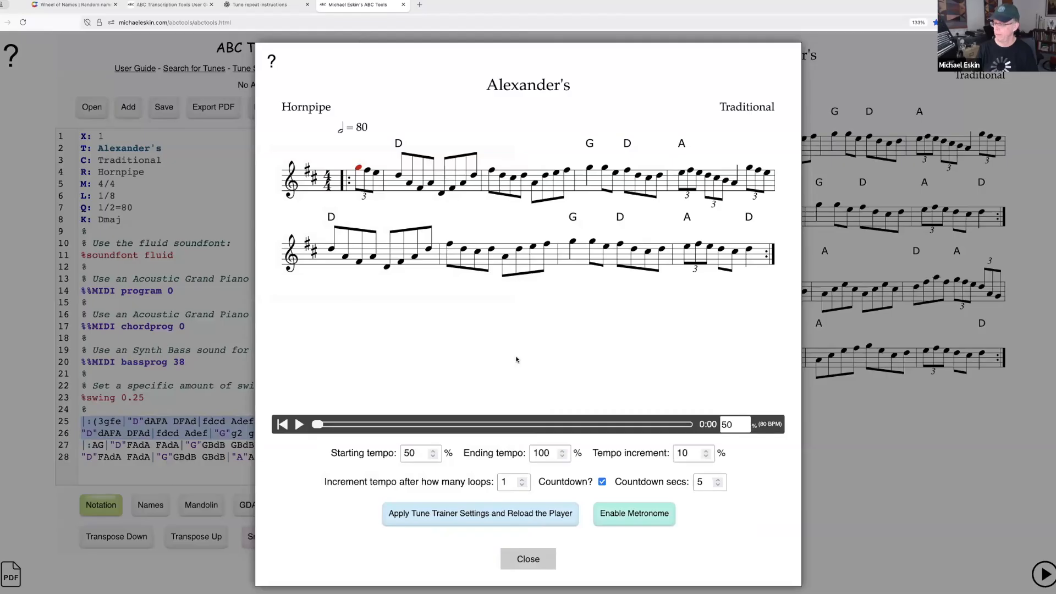
click(529, 558)
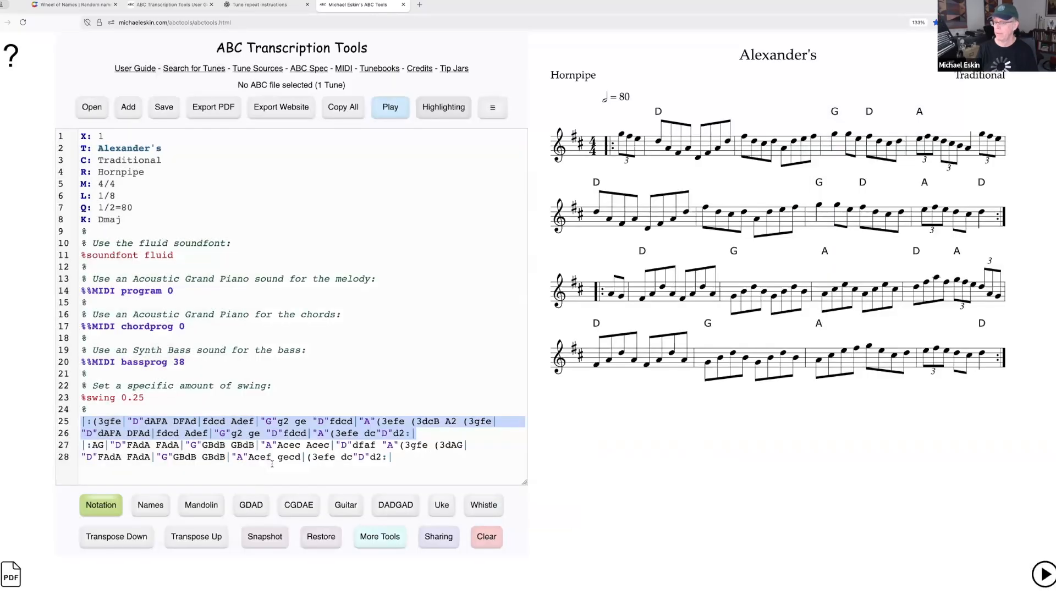
Step: Load only lines 27 and 28 of Alexander's into the player and close it
drag(80, 448, 413, 459)
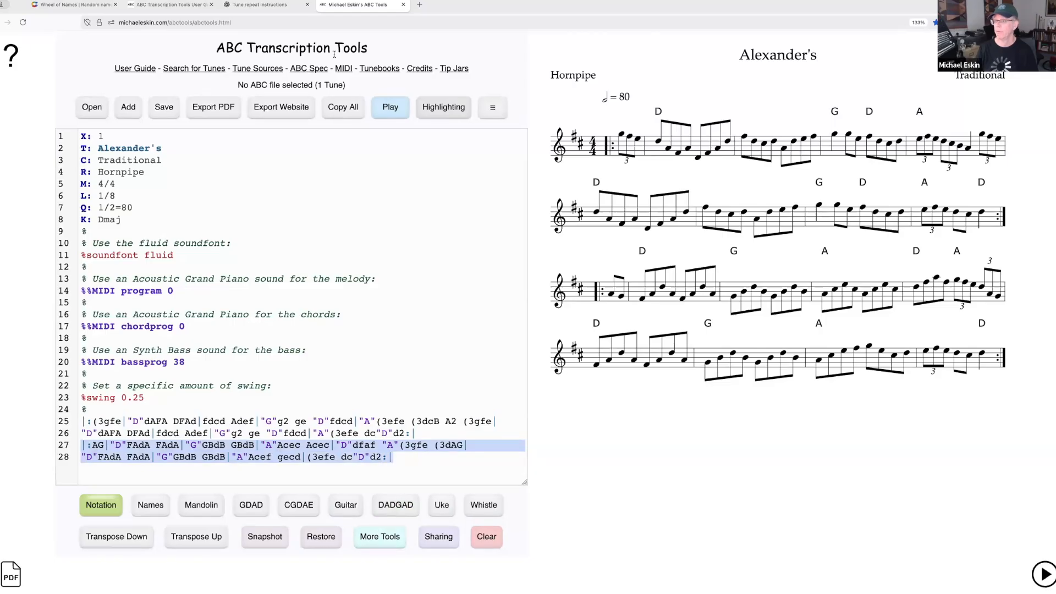
click(389, 107)
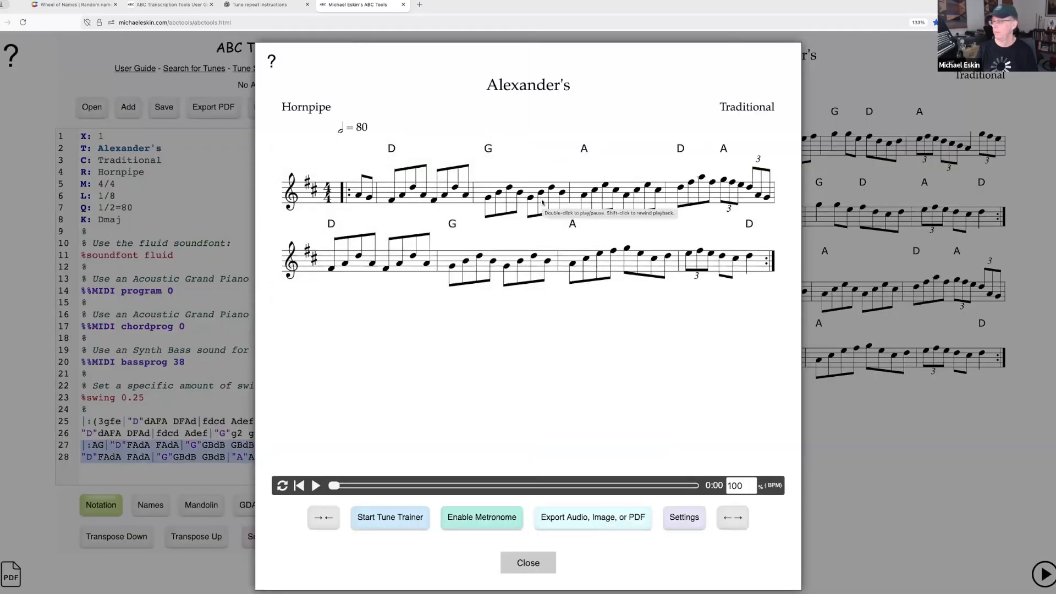
click(522, 564)
Step: Load only the last two measures of line 28 into the player and close it
click(392, 465)
drag(280, 457, 384, 457)
click(386, 112)
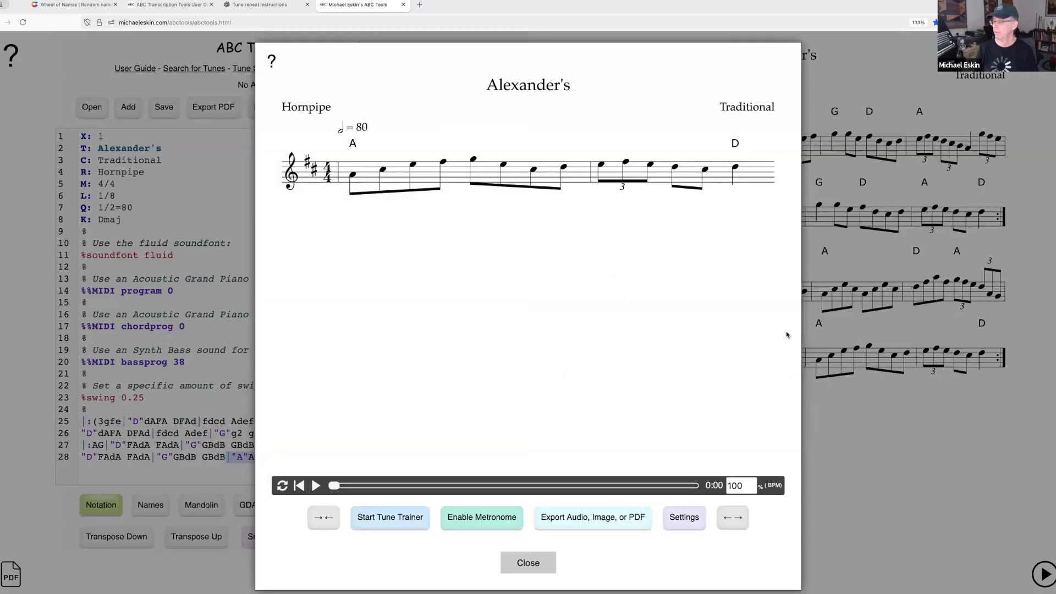
click(525, 564)
Step: Load the full second part on lines 27 and 28 into the player, followed by a single d note from line 25
drag(395, 456, 73, 450)
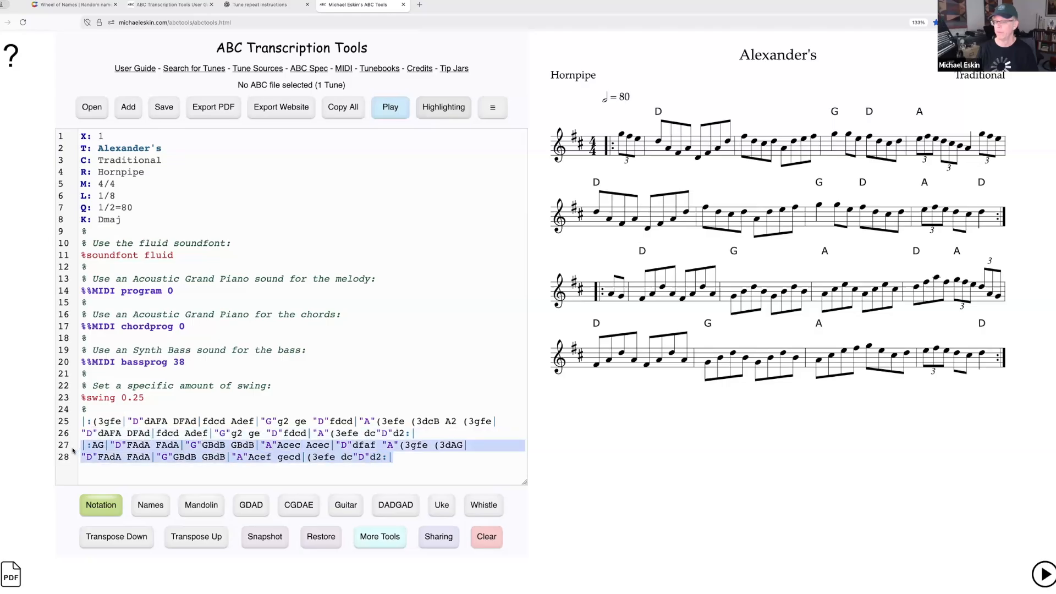
click(397, 110)
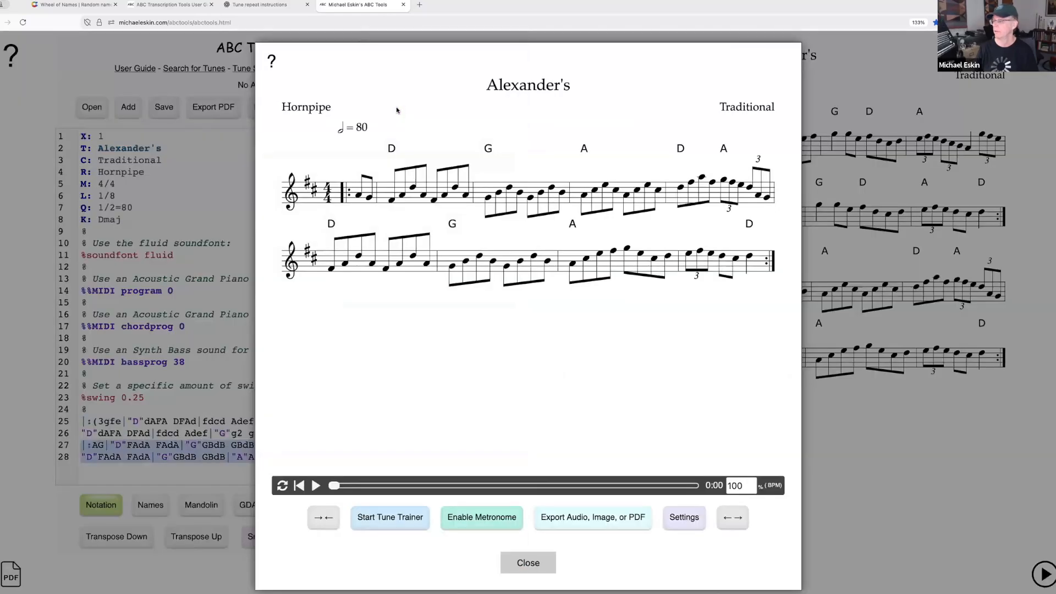
click(522, 566)
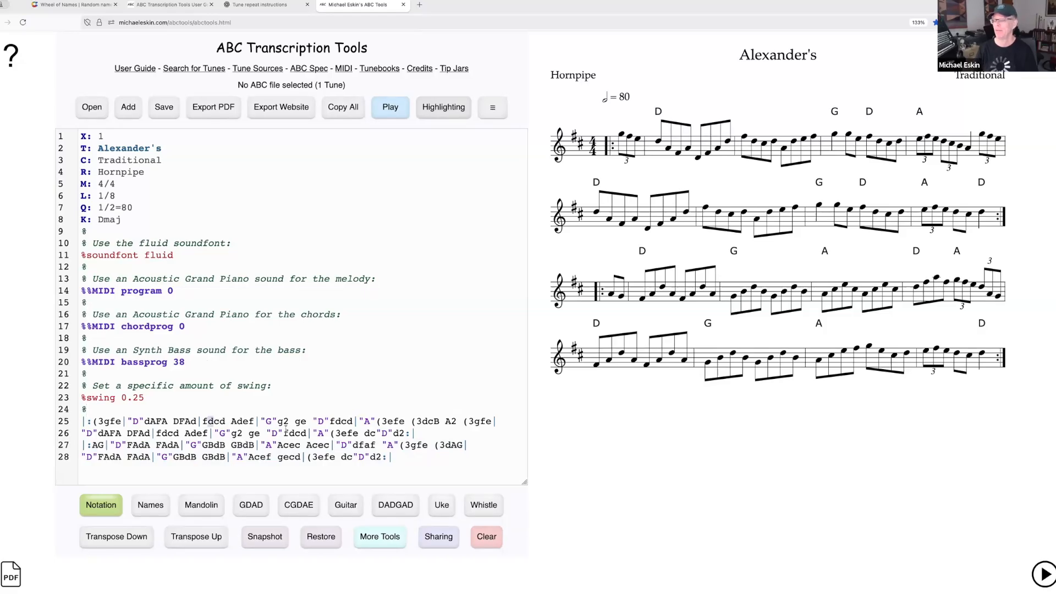
click(396, 105)
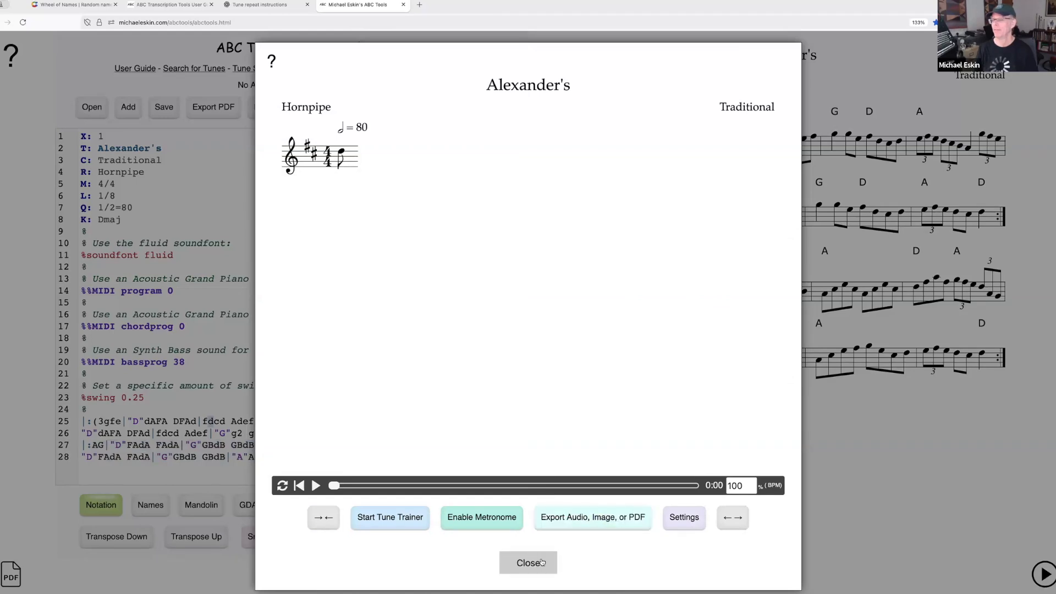
click(541, 562)
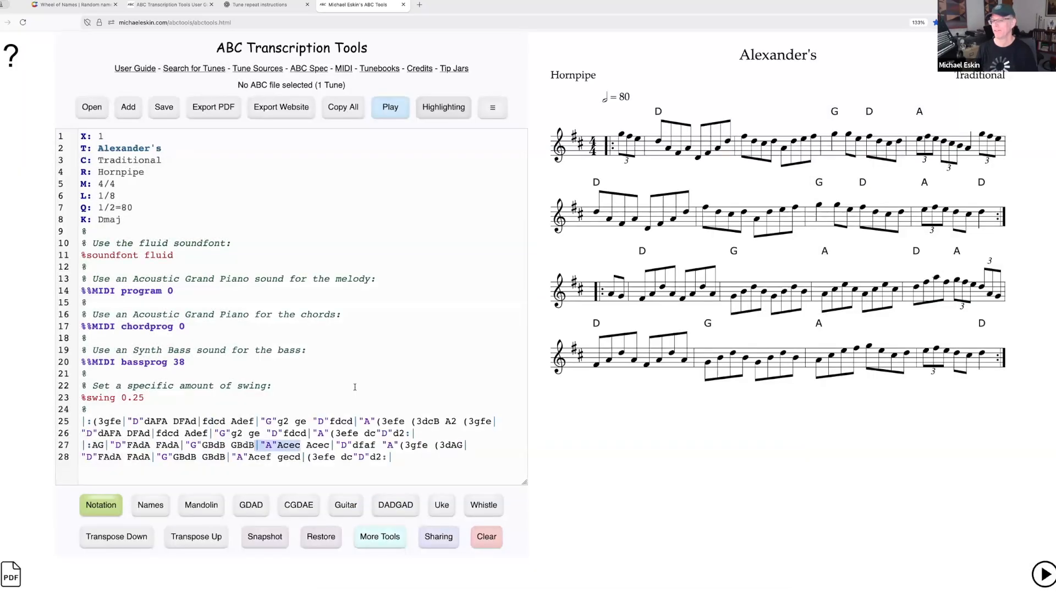
Step: Load the |"A"Acec fragment of line 27 into the player, followed by the entire tune without a selection
click(387, 107)
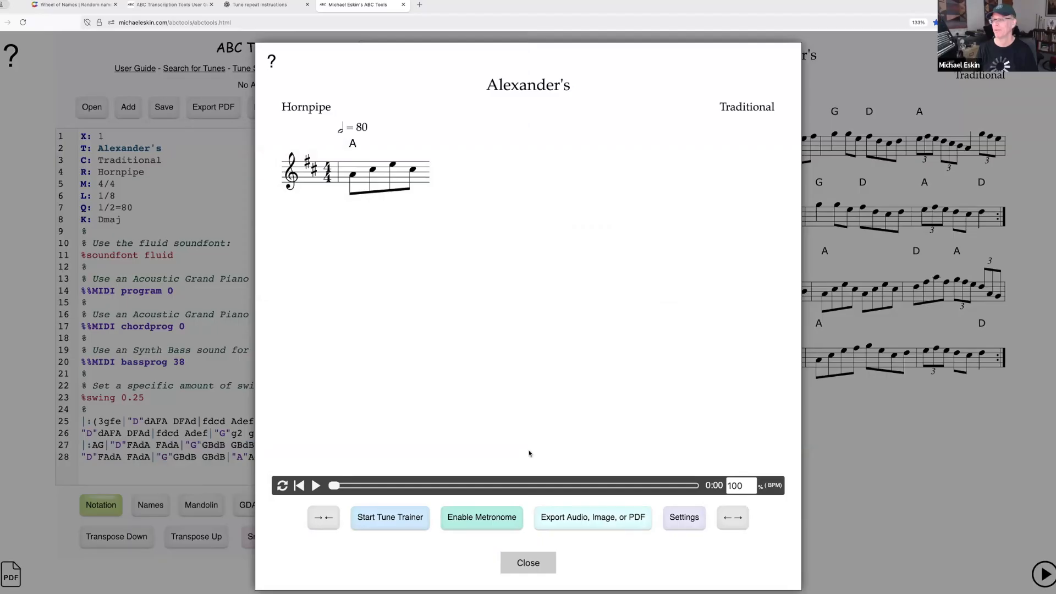
click(529, 562)
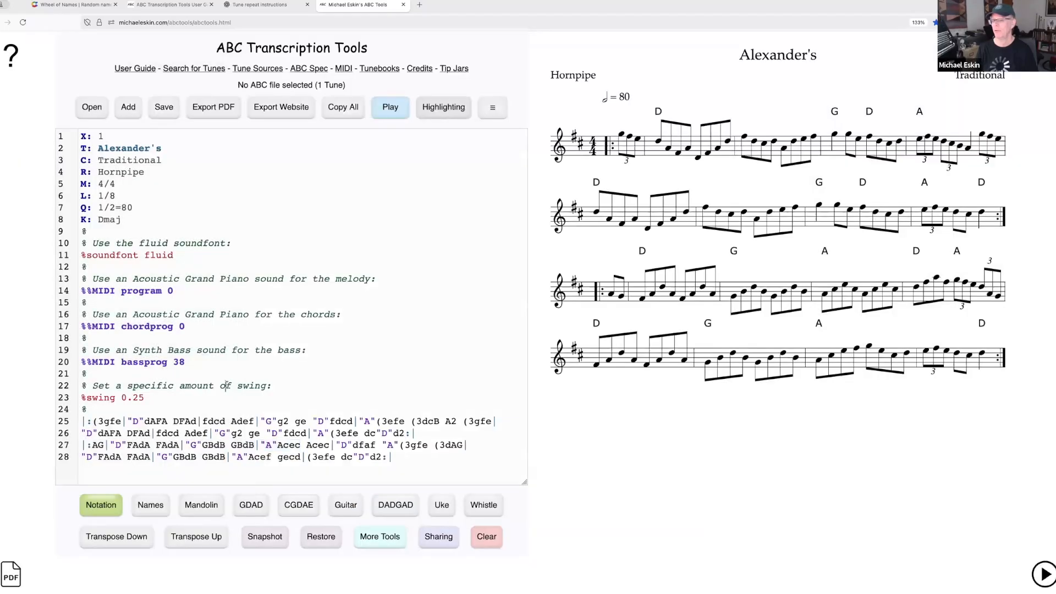
click(392, 108)
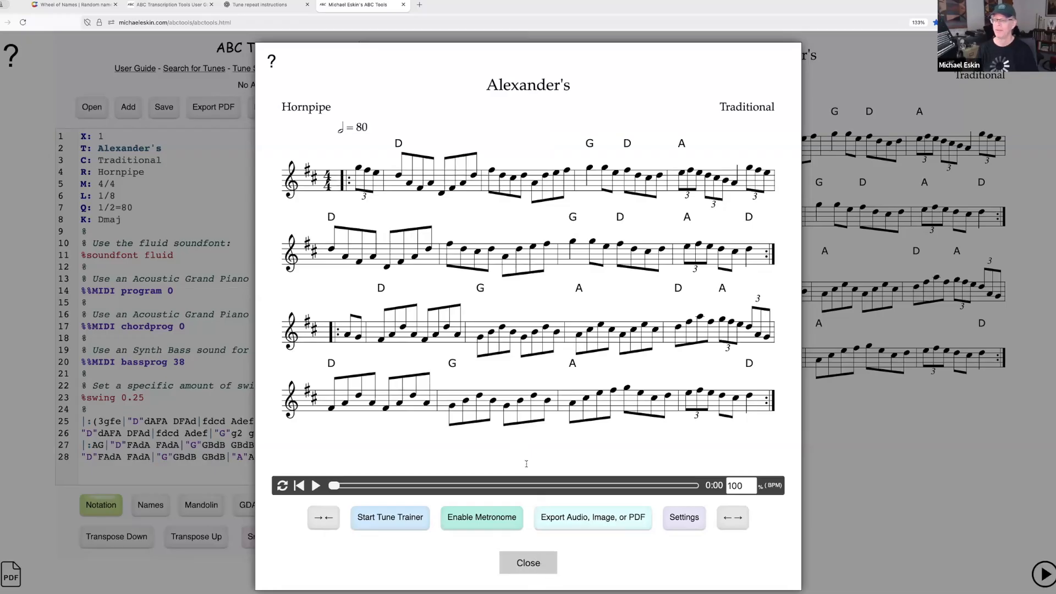
key(Escape)
Step: Return to Wheel of Names, spin for another topic and remove Stretching Editor from the wheel
click(77, 6)
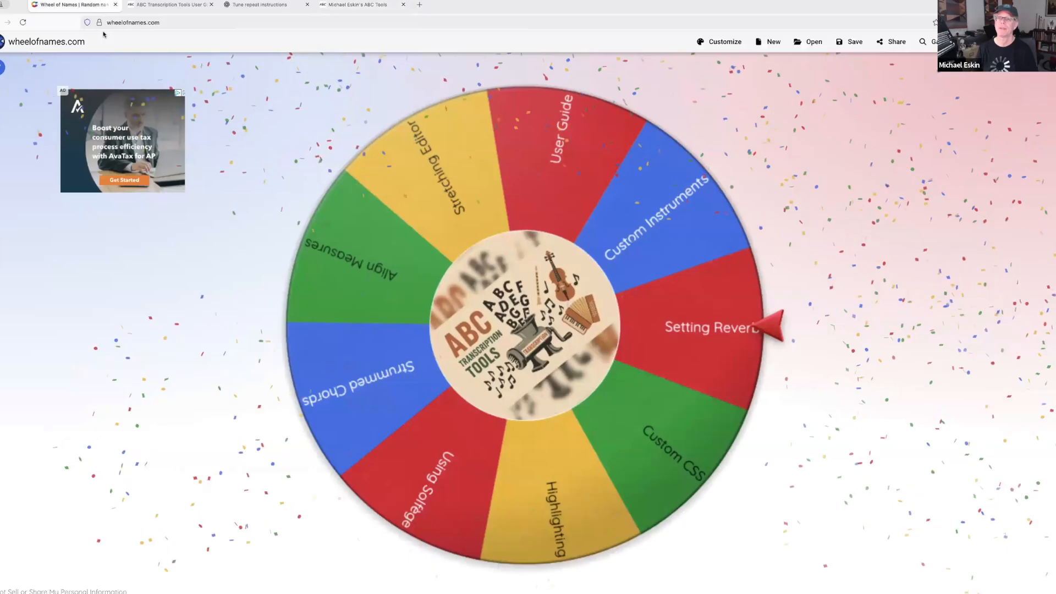
click(494, 335)
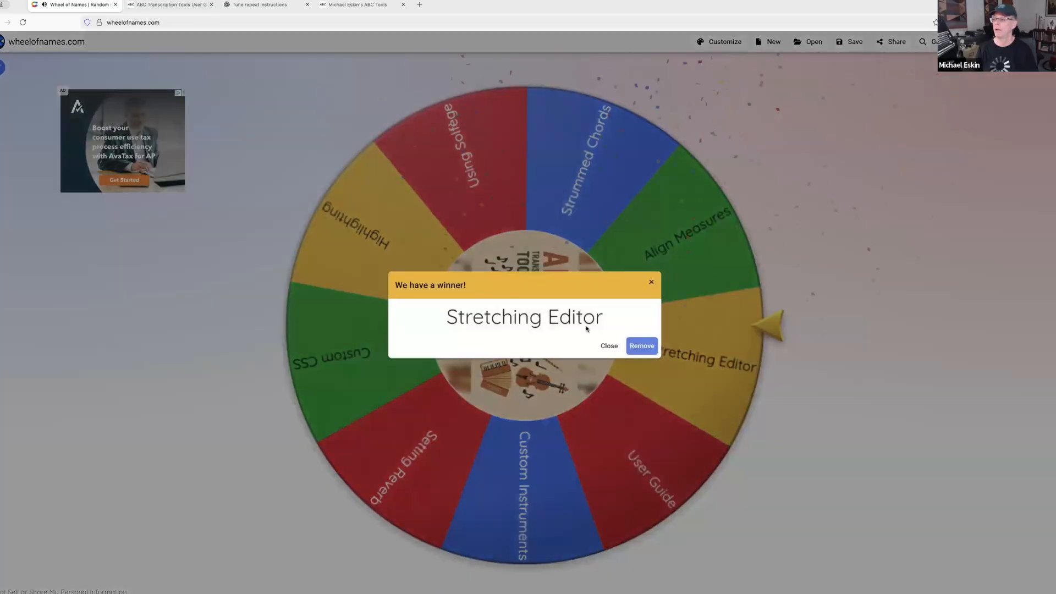
click(642, 346)
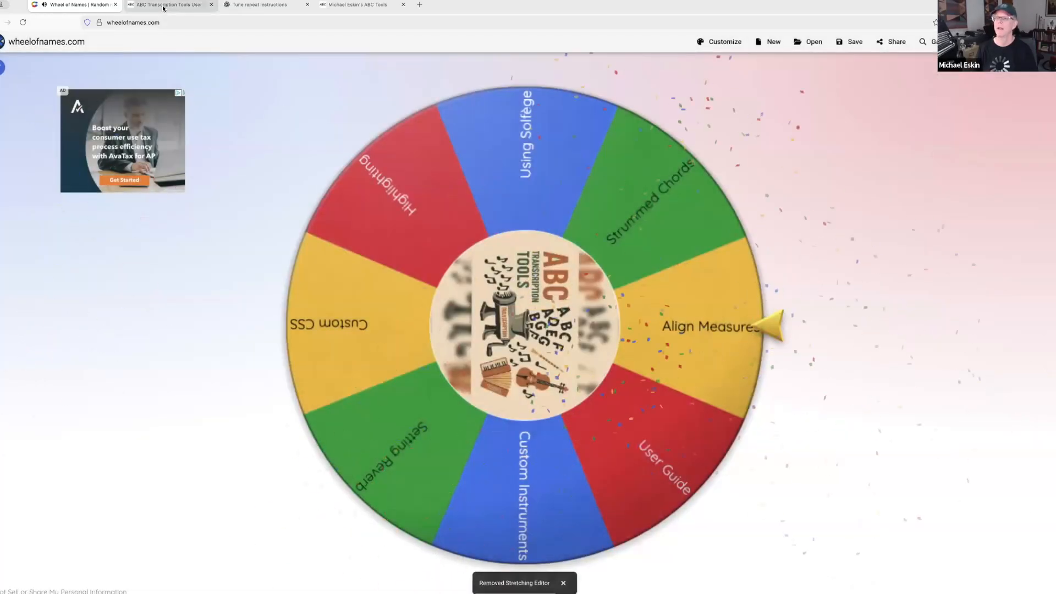
Step: Switch to the ABC Transcription Tools editor, start opening a file despite the unsaved changes and search the Demos folder for "har"
click(163, 8)
click(358, 4)
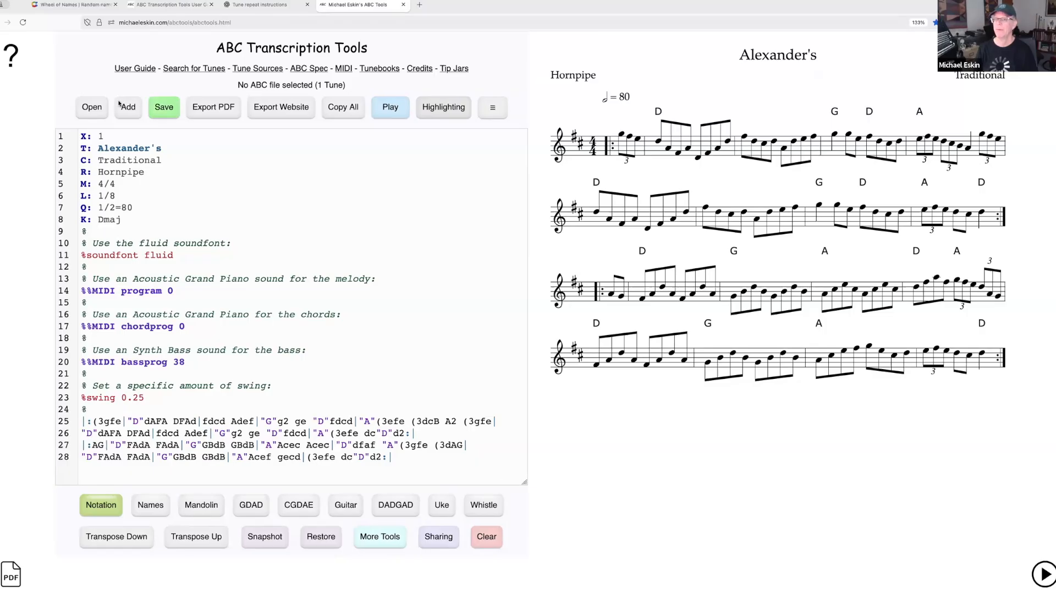
click(91, 107)
click(497, 263)
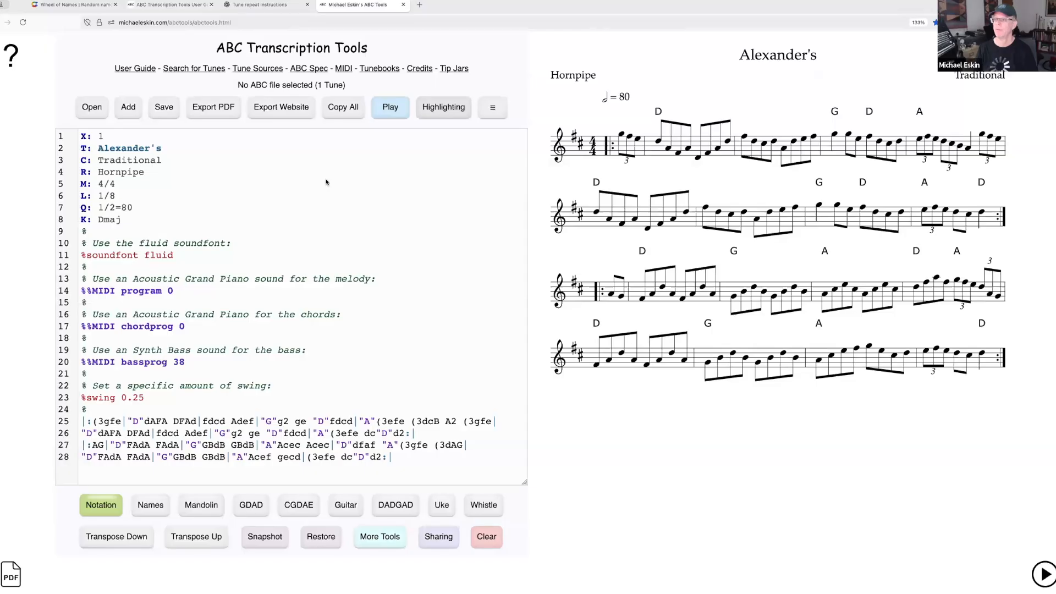
scroll(361, 291, down, 10)
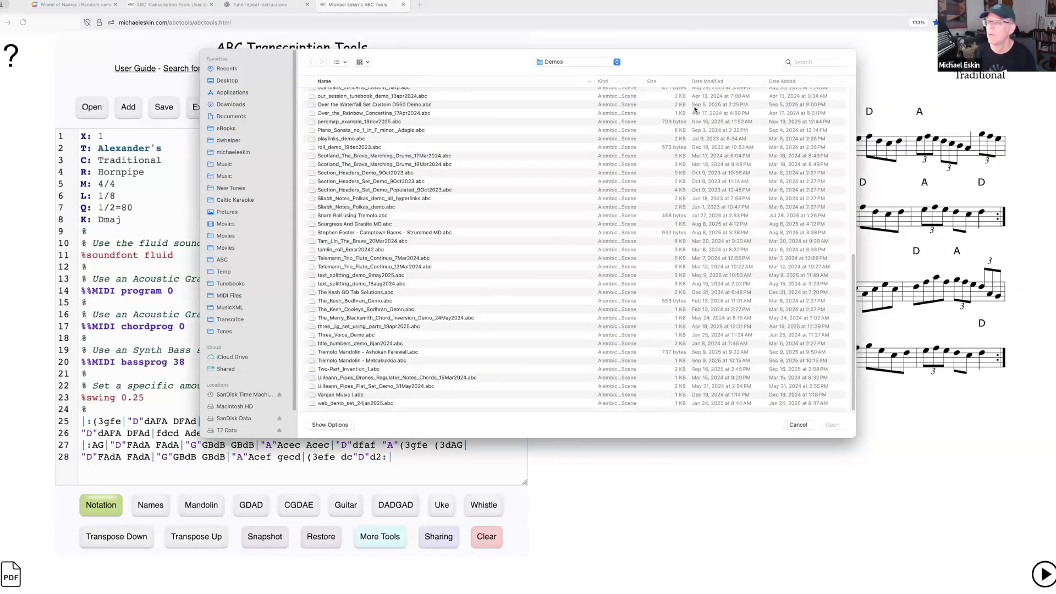
click(813, 61)
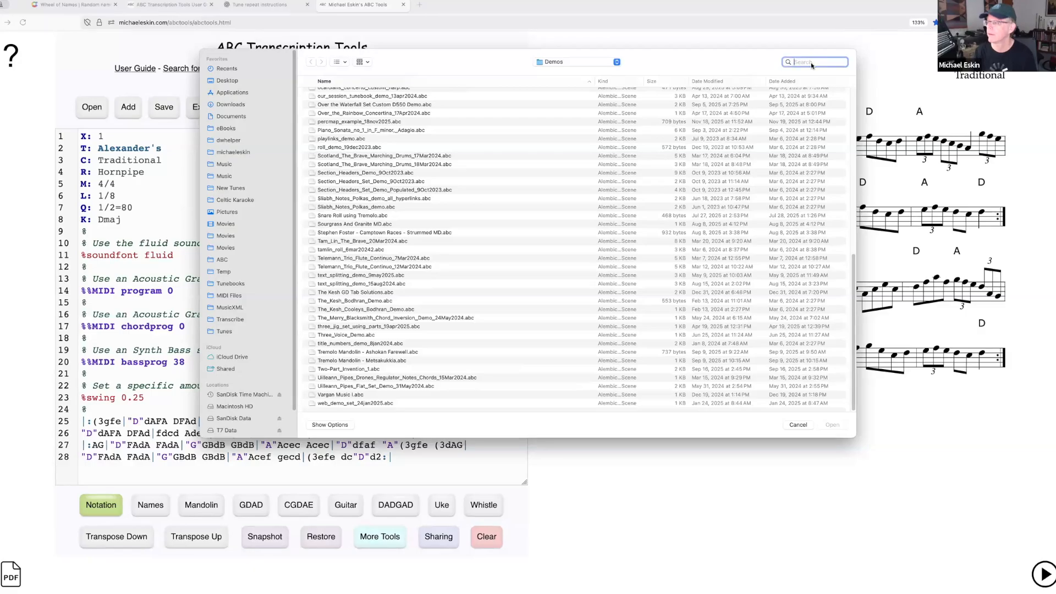
text(har)
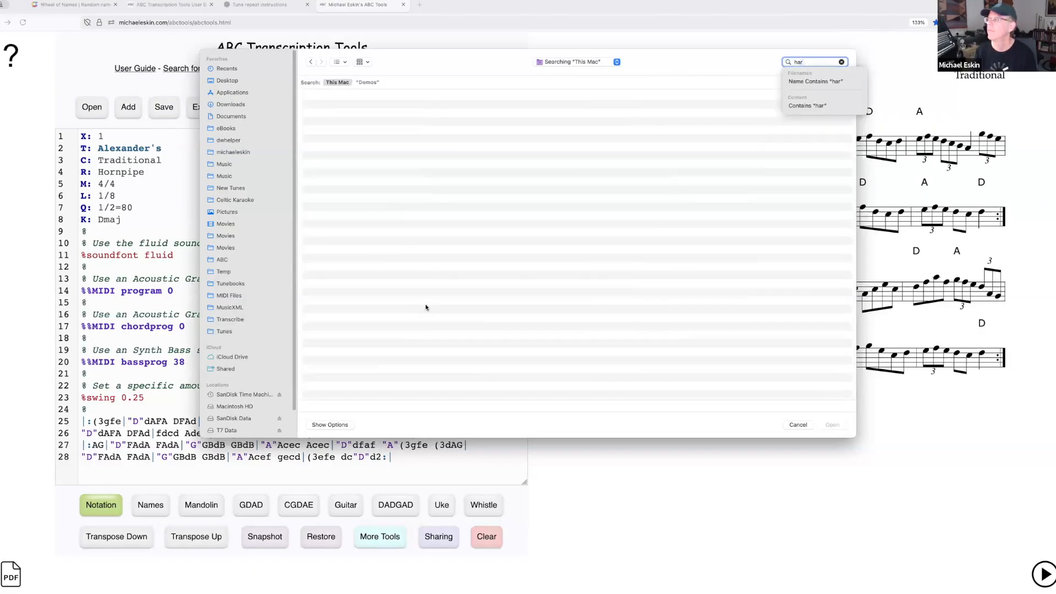
click(370, 83)
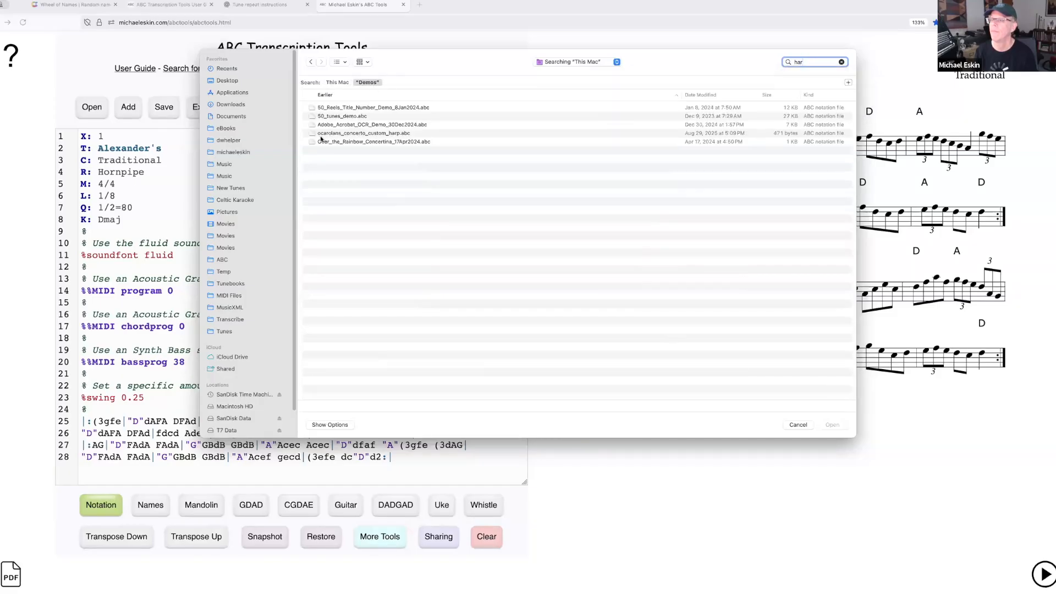
Step: Search the inner ABC folder for "har" and file names containing "harin", and leave without opening a file
click(222, 260)
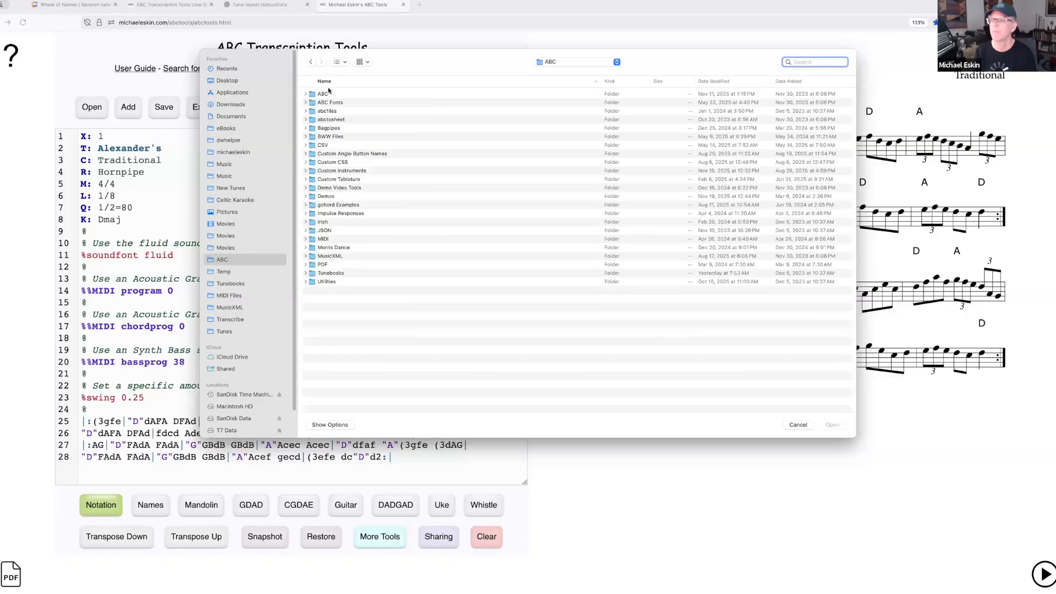
double_click(328, 93)
click(809, 61)
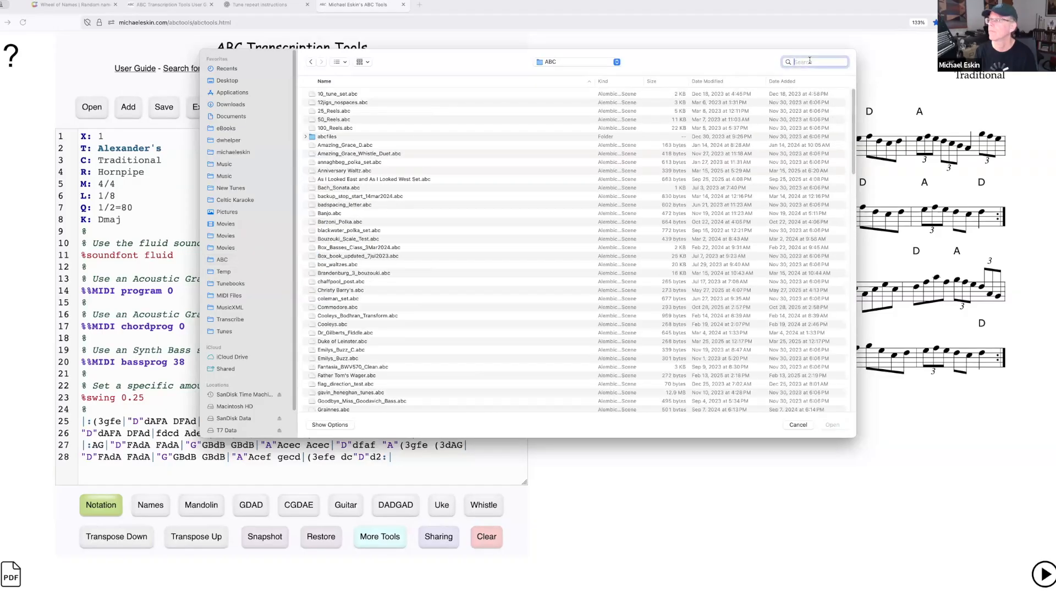
text(har)
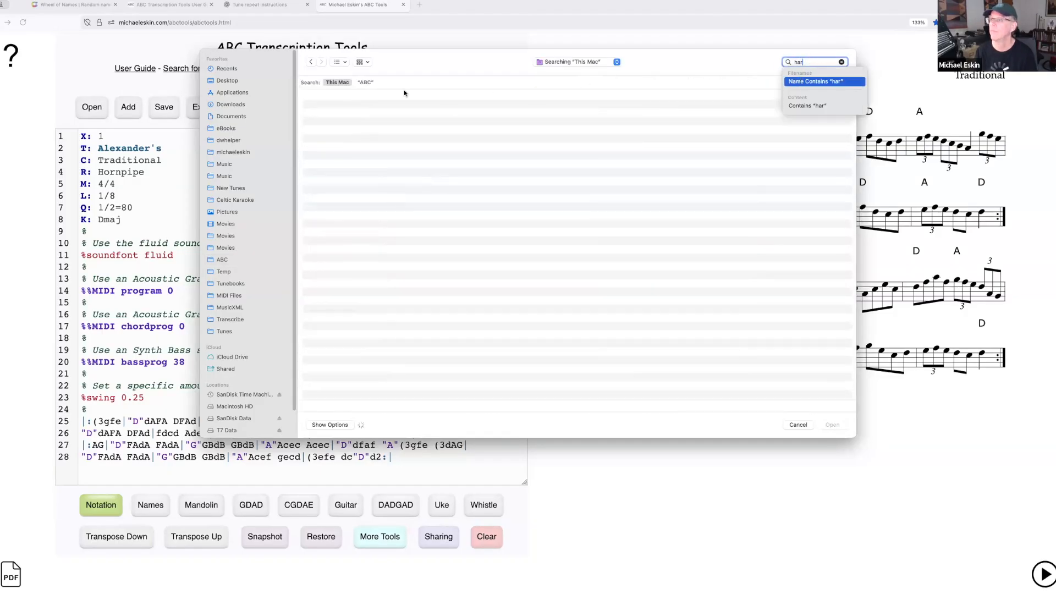
click(367, 82)
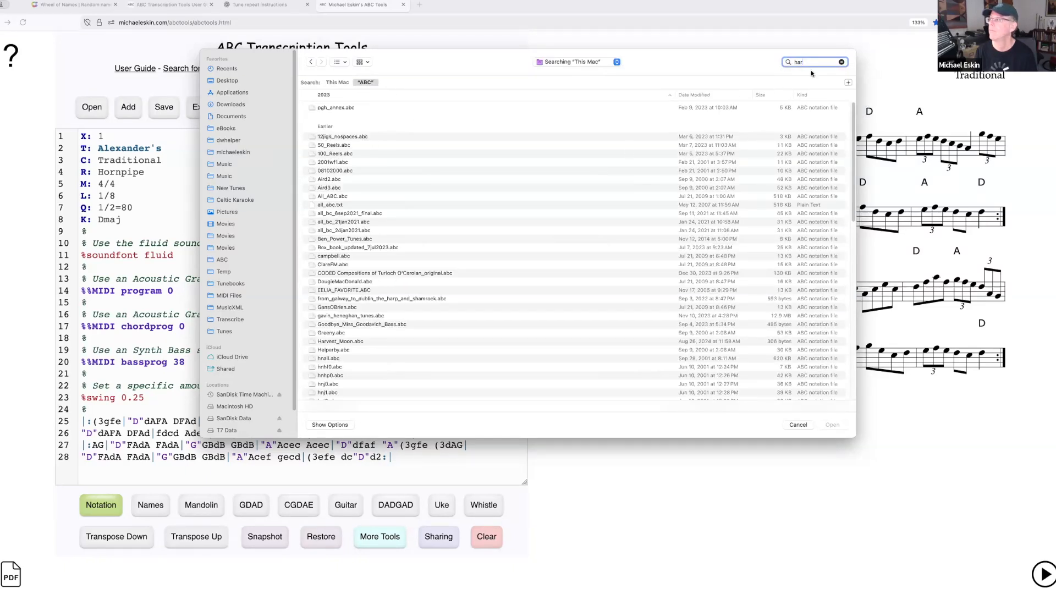
text(in)
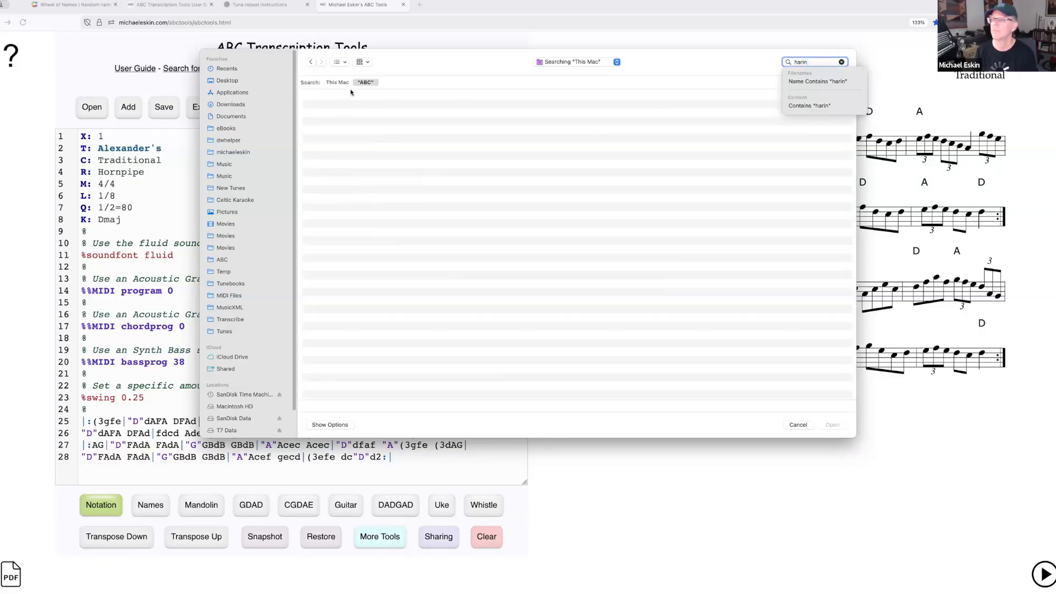
click(804, 81)
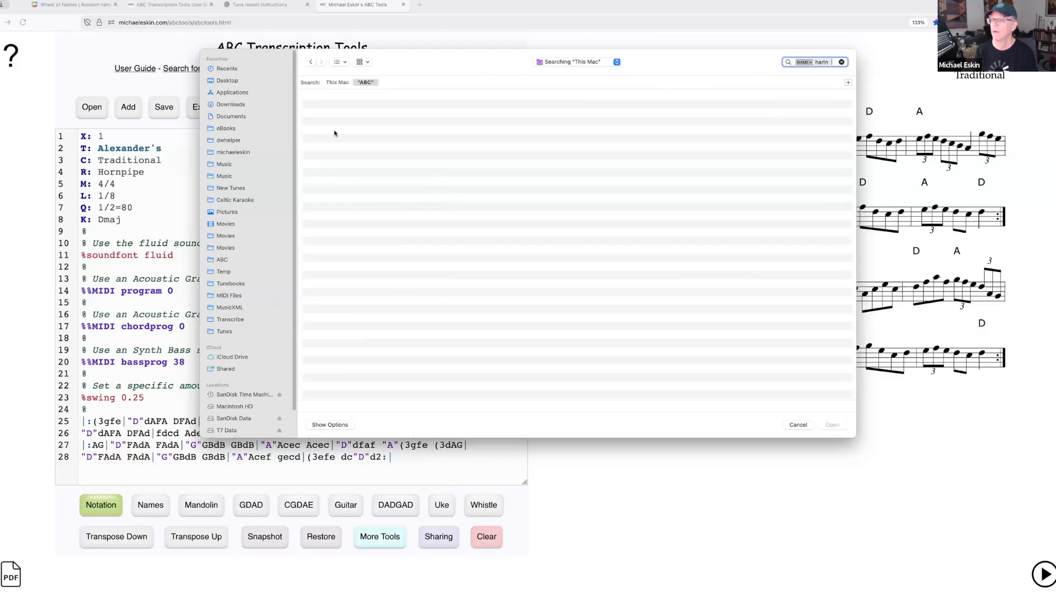
click(809, 427)
click(93, 108)
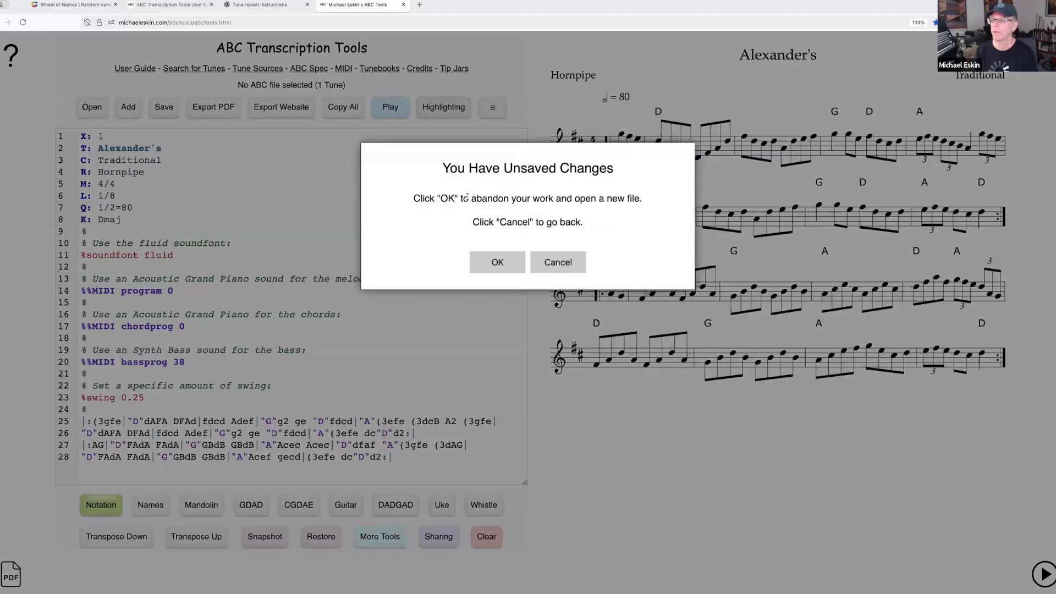
click(571, 269)
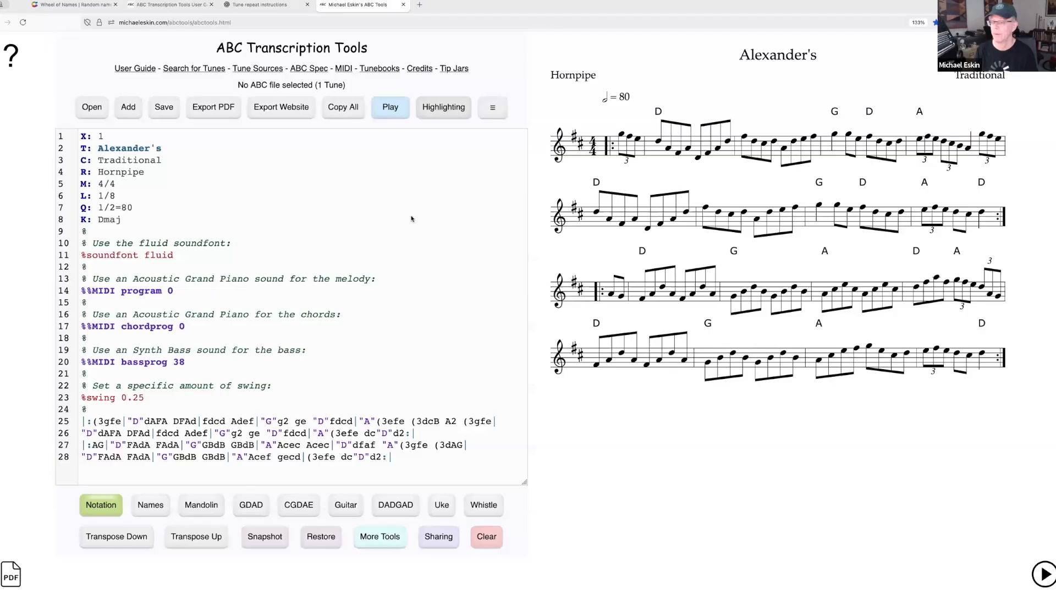
Step: Abandon the unsaved work and open maggie_lynns_bodhran_demo_15feb2024.abc from the Demos folder
click(91, 110)
click(492, 266)
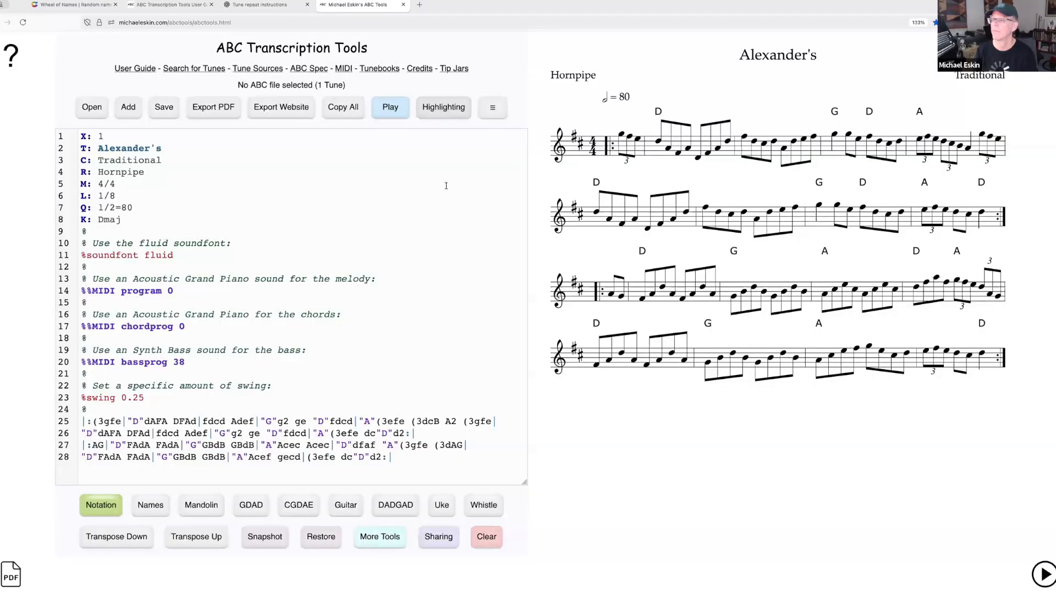
scroll(413, 302, down, 15)
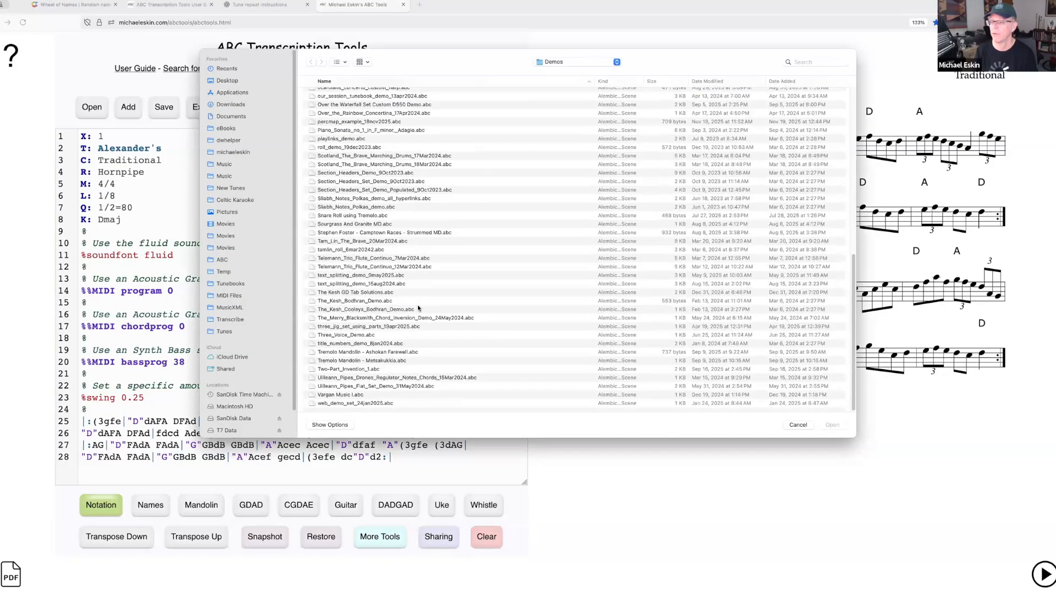
scroll(418, 308, up, 2)
scroll(415, 339, down, 2)
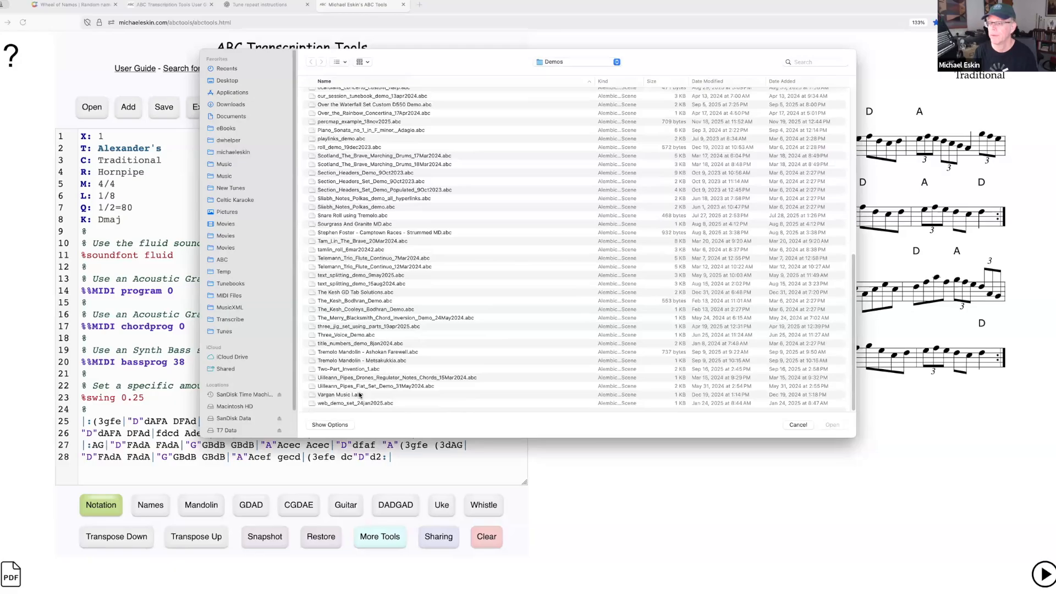
scroll(384, 286, up, 5)
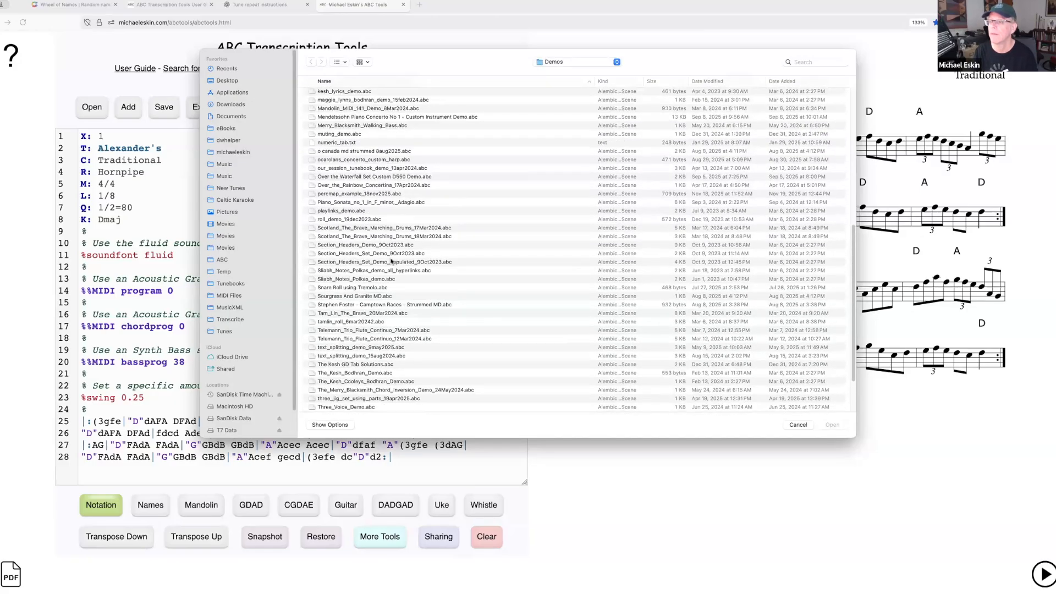
scroll(406, 283, down, 5)
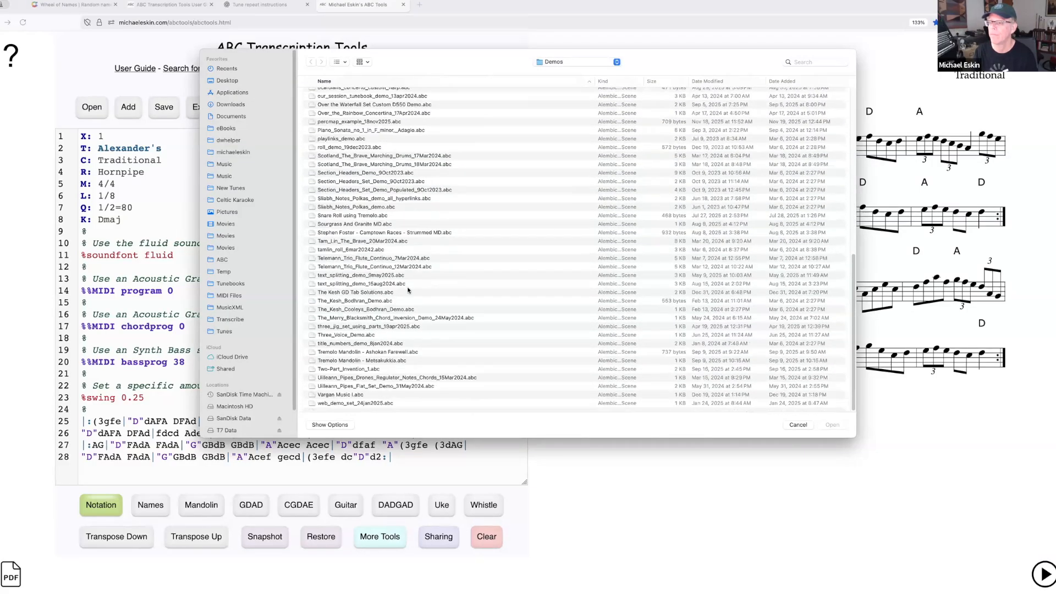
scroll(377, 286, up, 3)
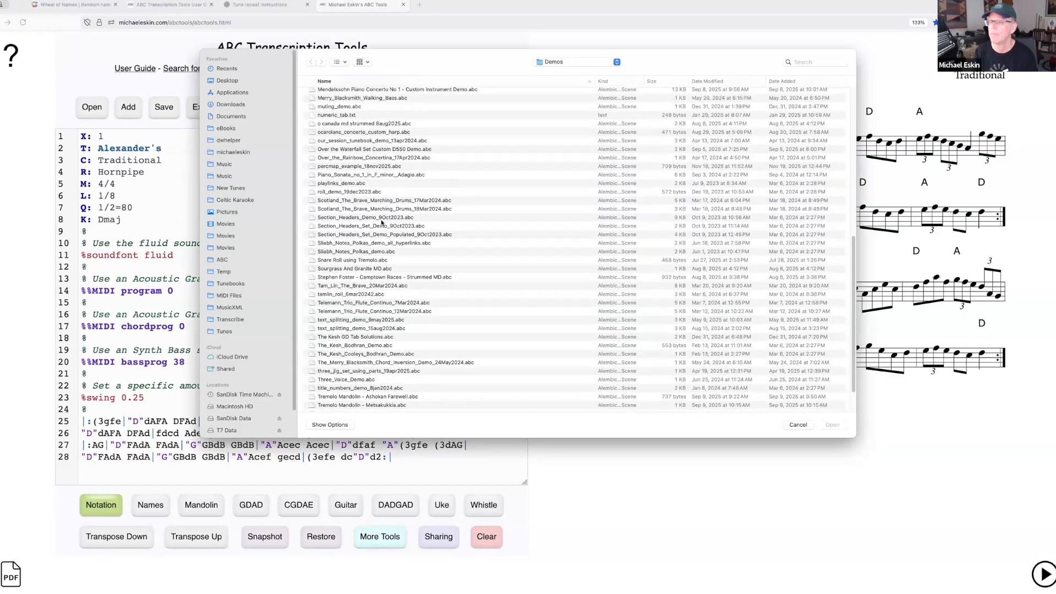
scroll(381, 242, up, 5)
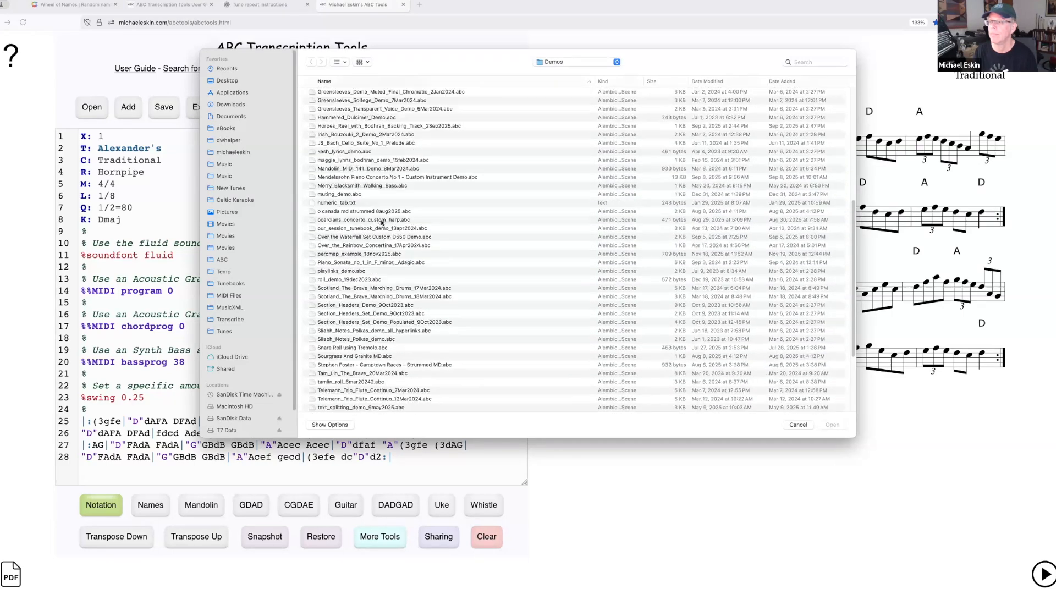
double_click(357, 160)
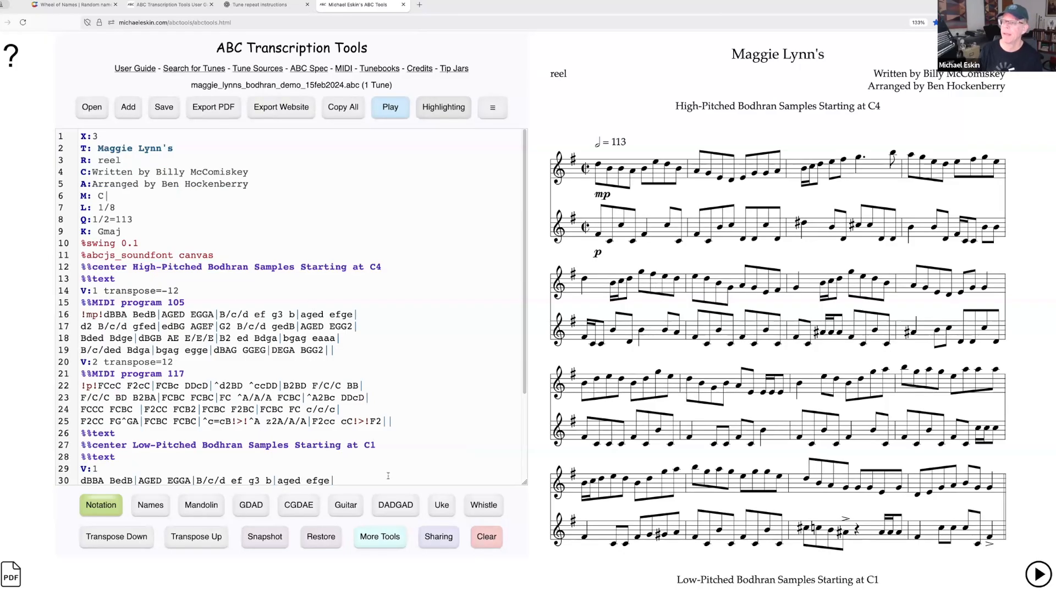
Step: Clear the editor, open Hammered_Dulcimer_Demo.abc from the Demos folder and make the ABC editor area shorter and slightly wider
click(486, 536)
click(494, 205)
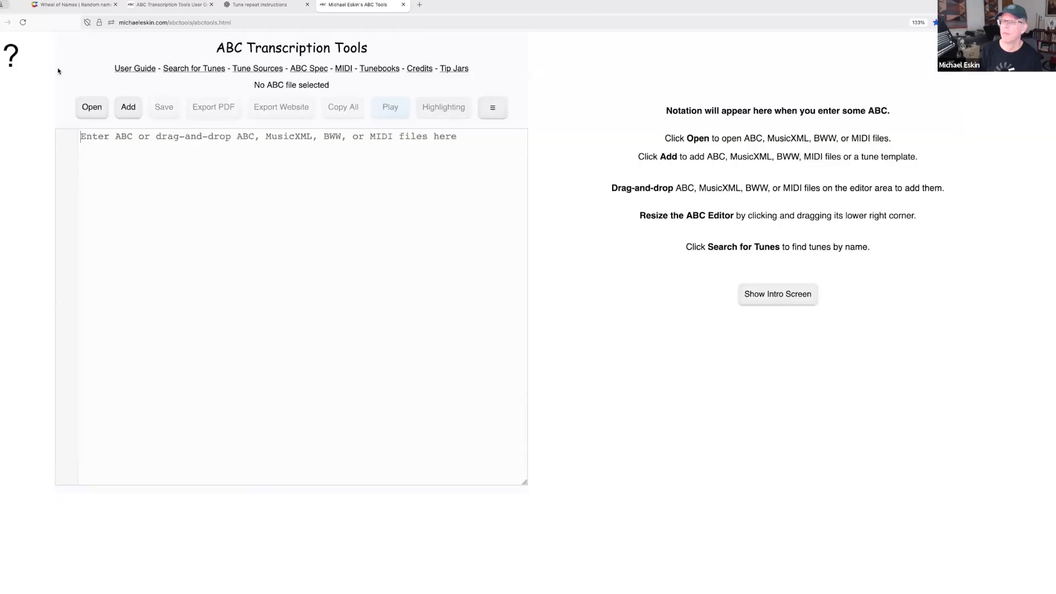
click(92, 107)
click(496, 261)
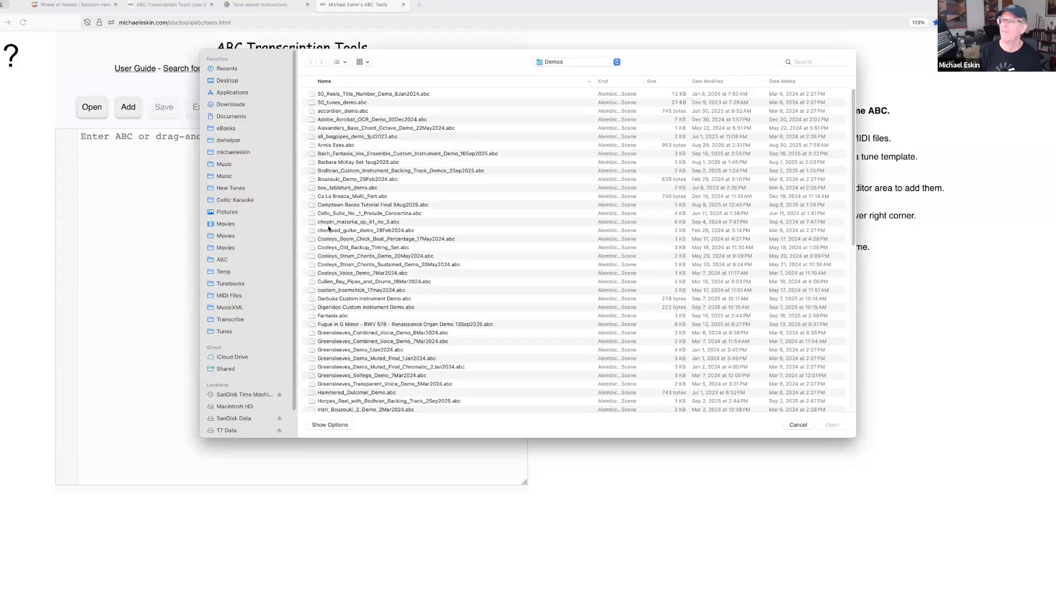
click(357, 393)
key(Return)
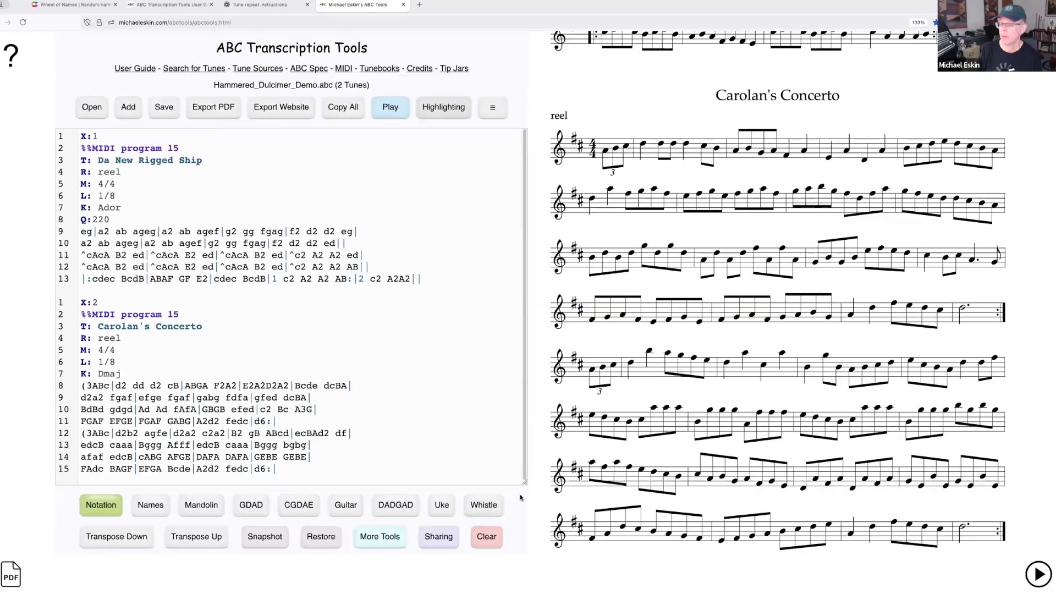
drag(480, 483, 540, 422)
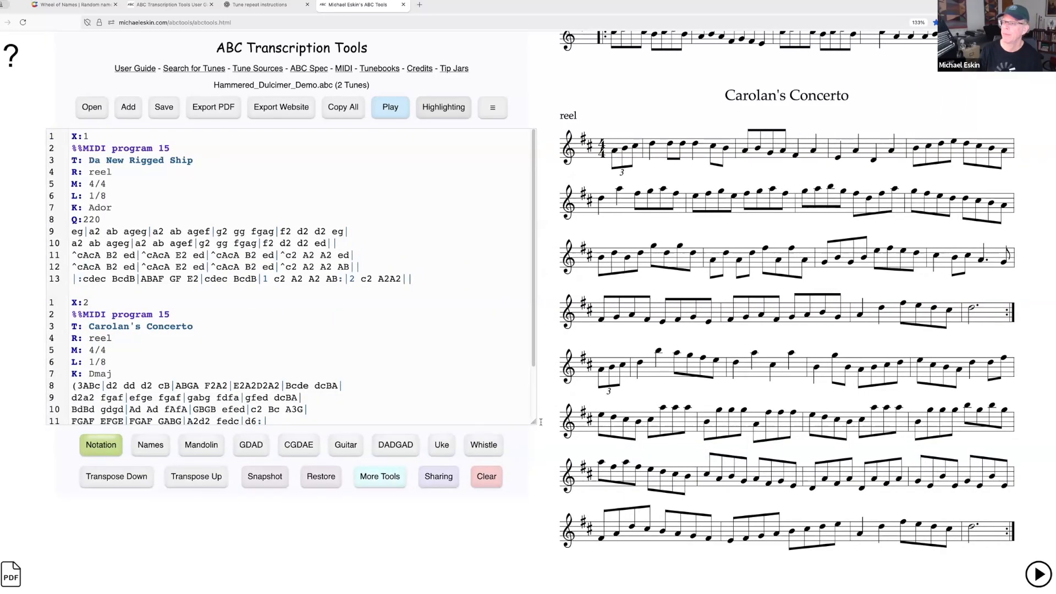
Step: Clear the ABC and open Cooleys_Boom_Chick_Beat_Percentage_17May2024.abc from the Demos folder
click(486, 476)
click(491, 200)
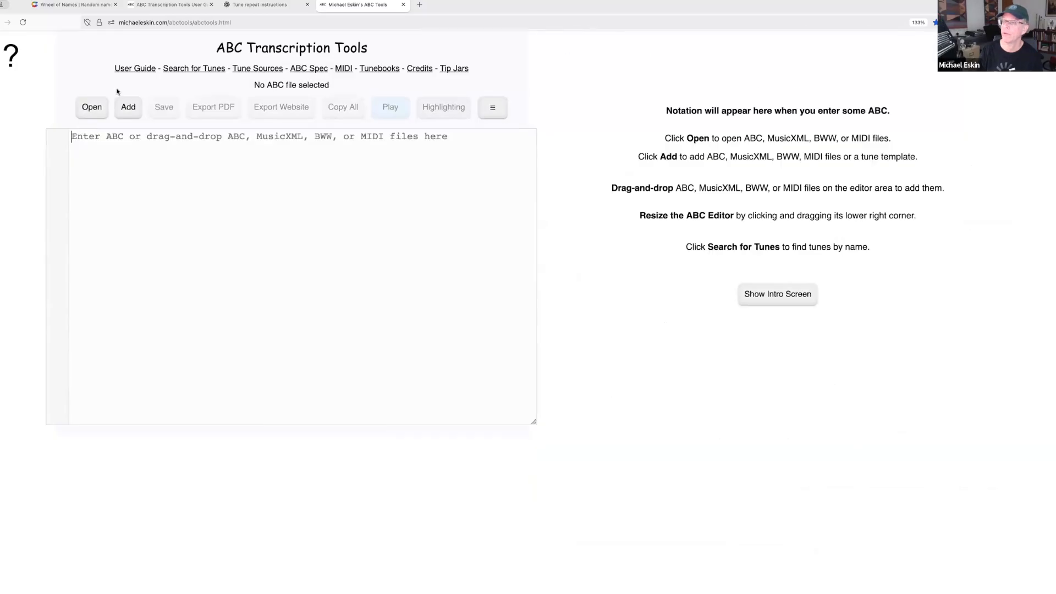
click(102, 110)
click(484, 260)
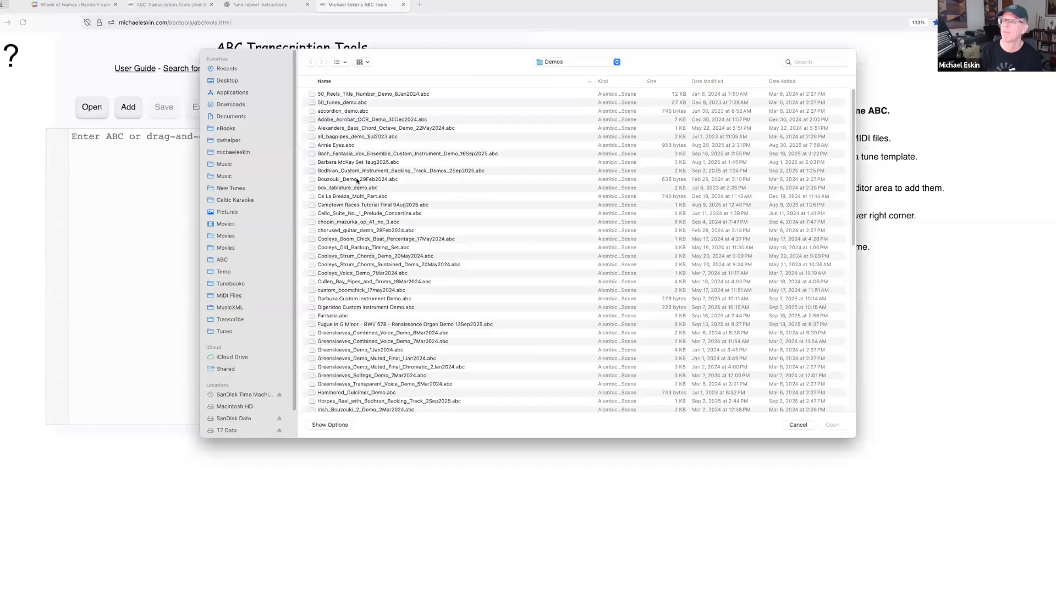
click(348, 240)
key(Return)
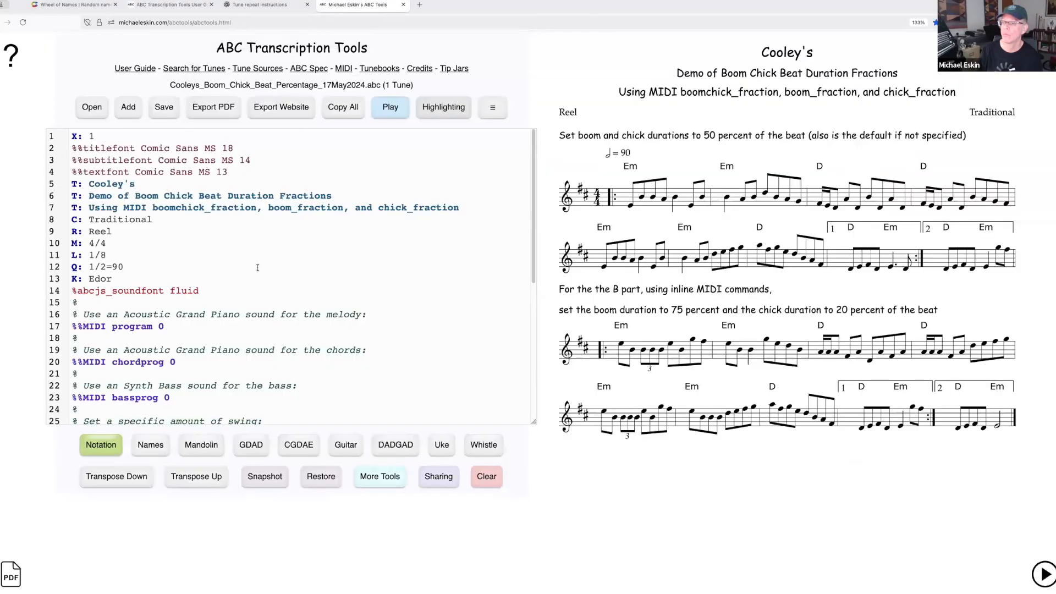
Step: Align the bars of the single tune Cooley's and check the music lines at the end of its ABC
scroll(273, 283, down, 5)
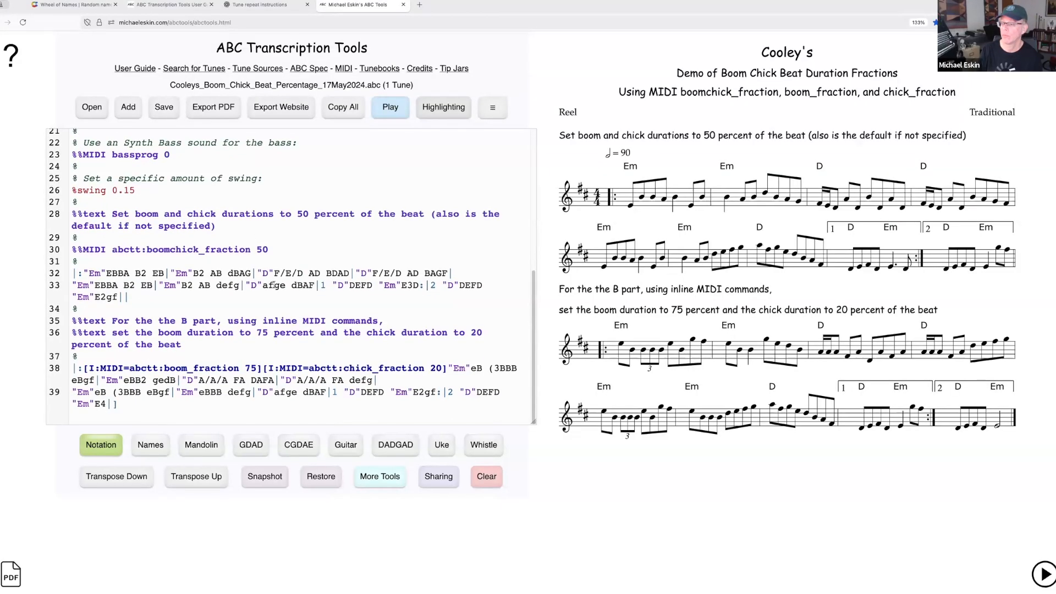
click(492, 109)
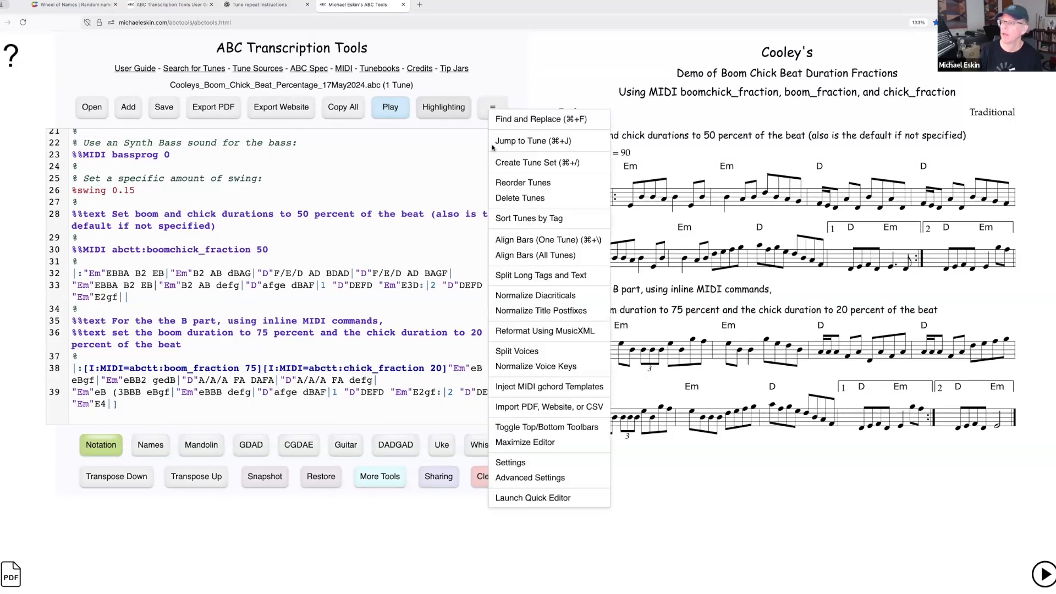
click(523, 243)
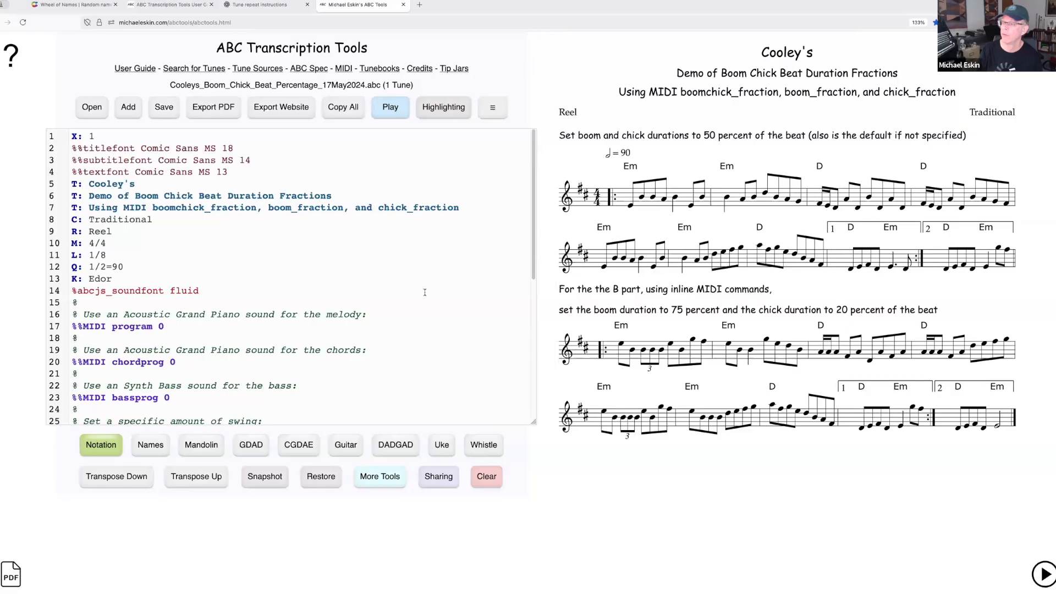
scroll(425, 292, down, 5)
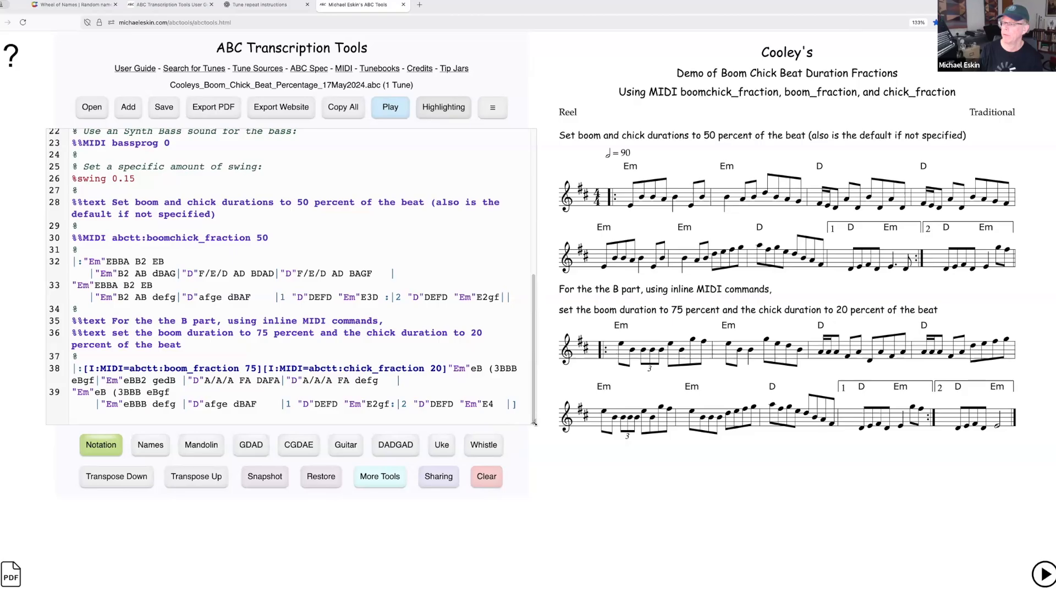
Step: Stretch the ABC editor until the aligned measures fit on unwrapped lines, and shrink it back to a narrow width
drag(571, 421, 949, 387)
drag(1015, 388, 1014, 390)
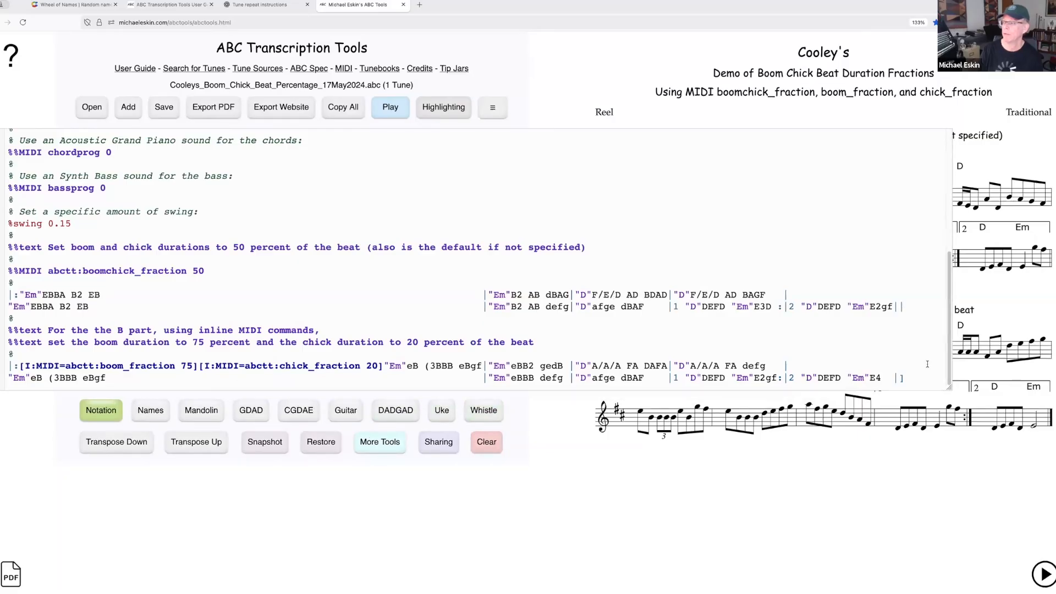
drag(948, 388, 384, 399)
Step: Clear all the ABC and add the example tune Cooley's (reel)
click(475, 440)
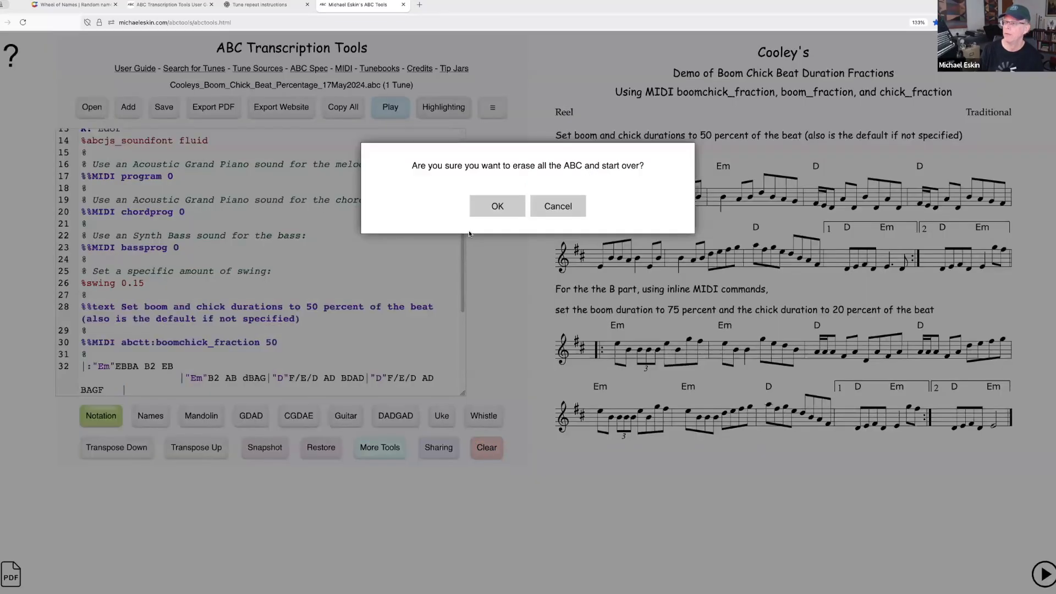
click(498, 209)
click(127, 108)
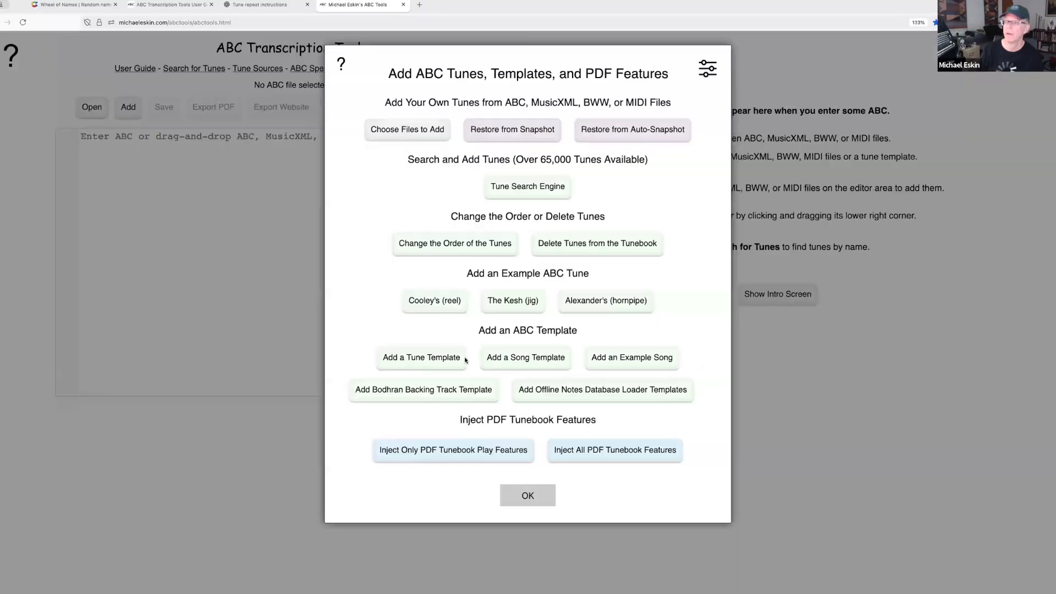
click(435, 300)
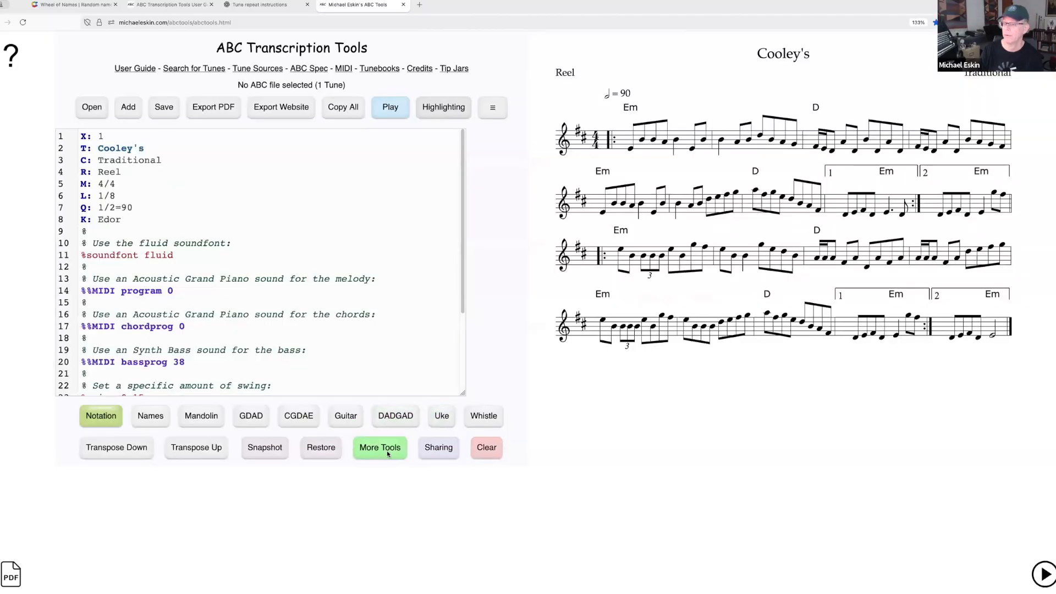
Step: Align the bars of all tunes and check the music lines at the end of Cooley's ABC
click(489, 110)
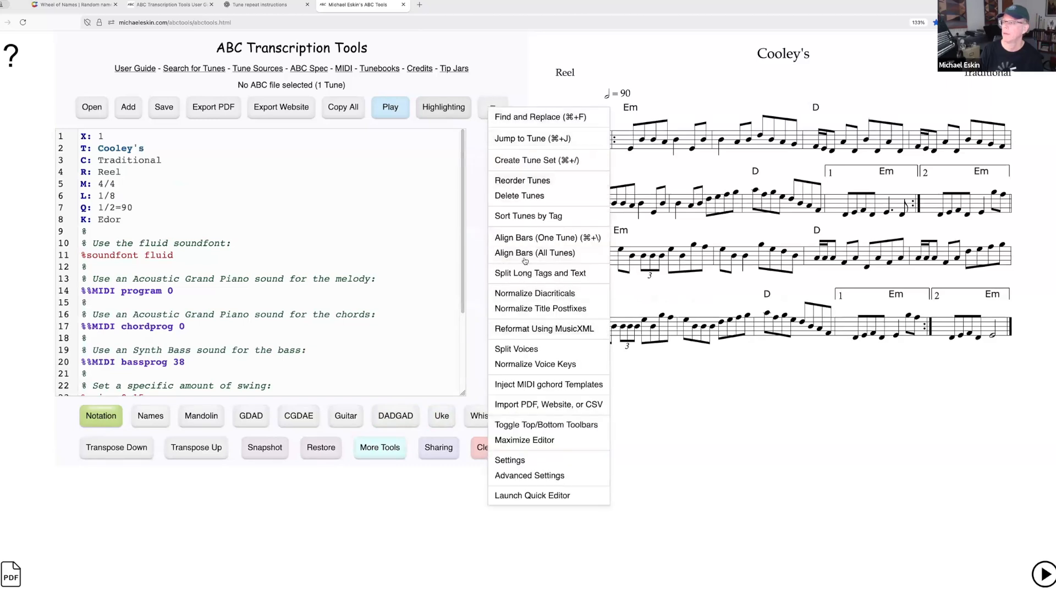
click(525, 253)
click(526, 262)
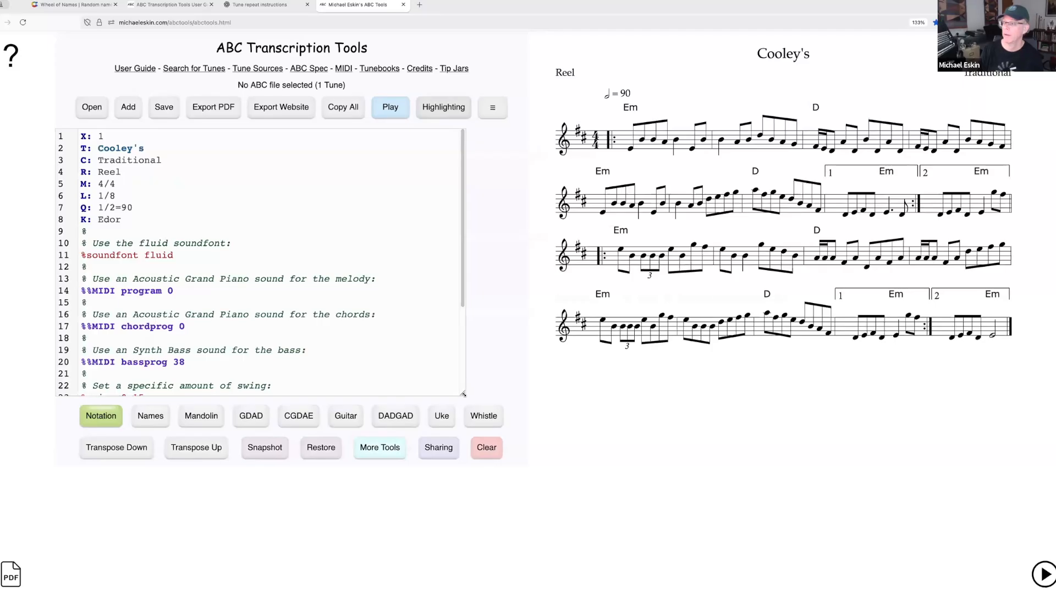
scroll(456, 336, down, 2)
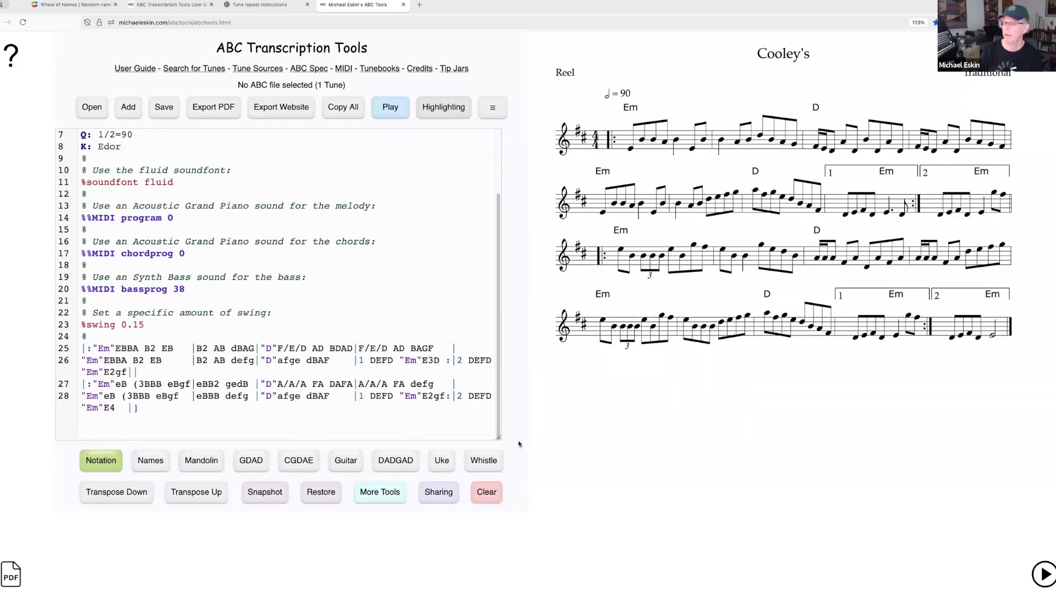
Step: Resize the ABC editor wider and narrower, ending at a width where Cooley's aligned measures fit on unwrapped lines
drag(503, 436, 593, 432)
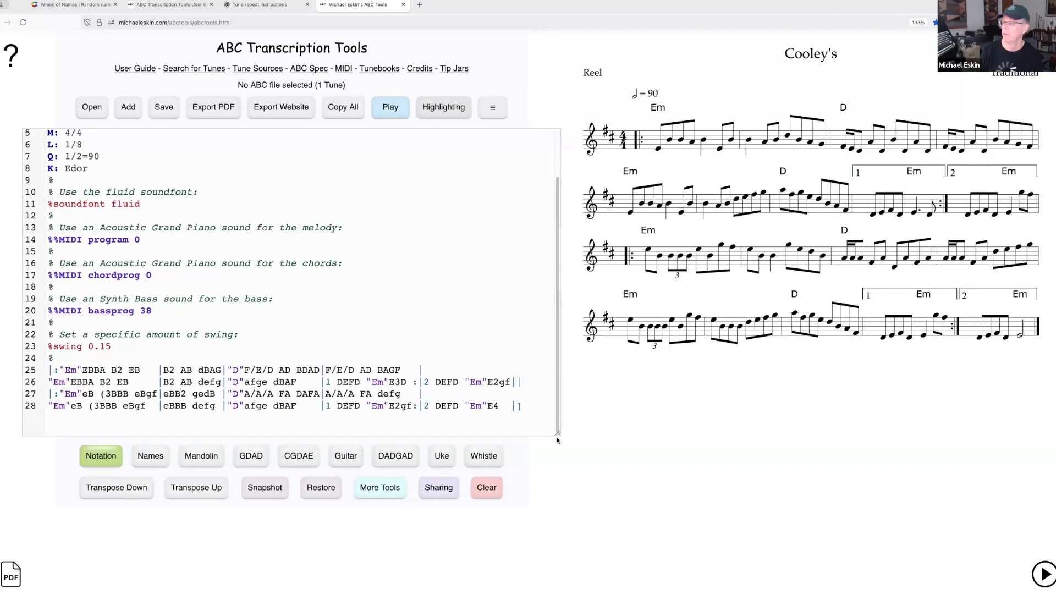
drag(558, 432, 582, 450)
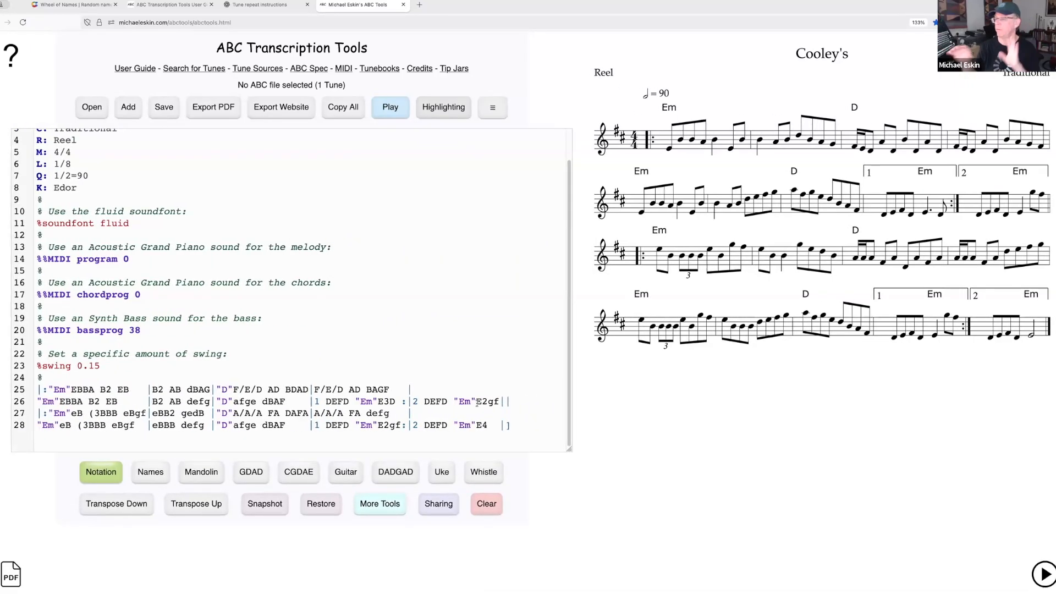
drag(569, 449, 419, 516)
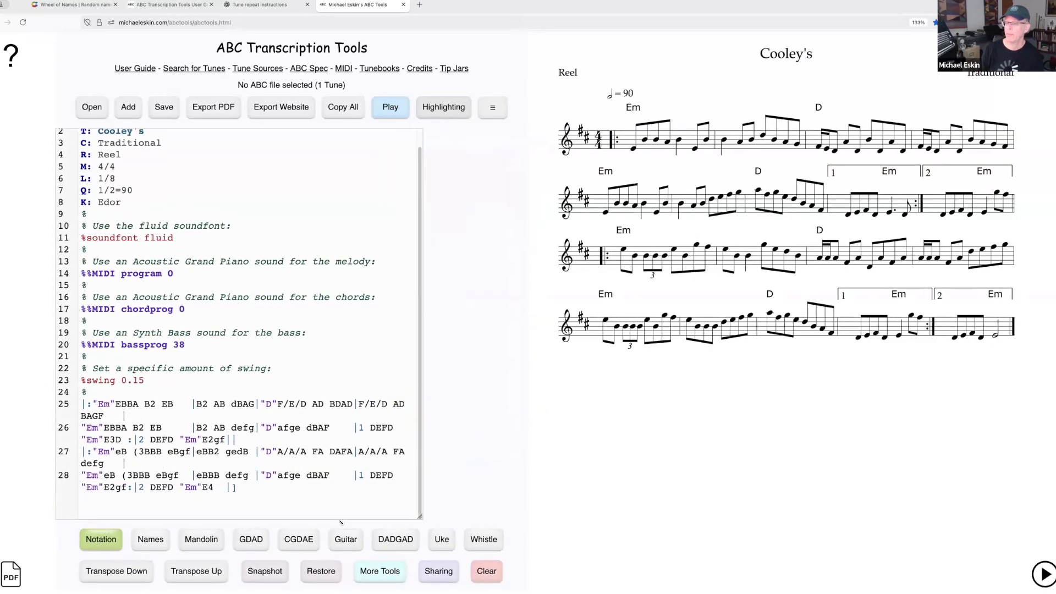
drag(341, 522, 336, 521)
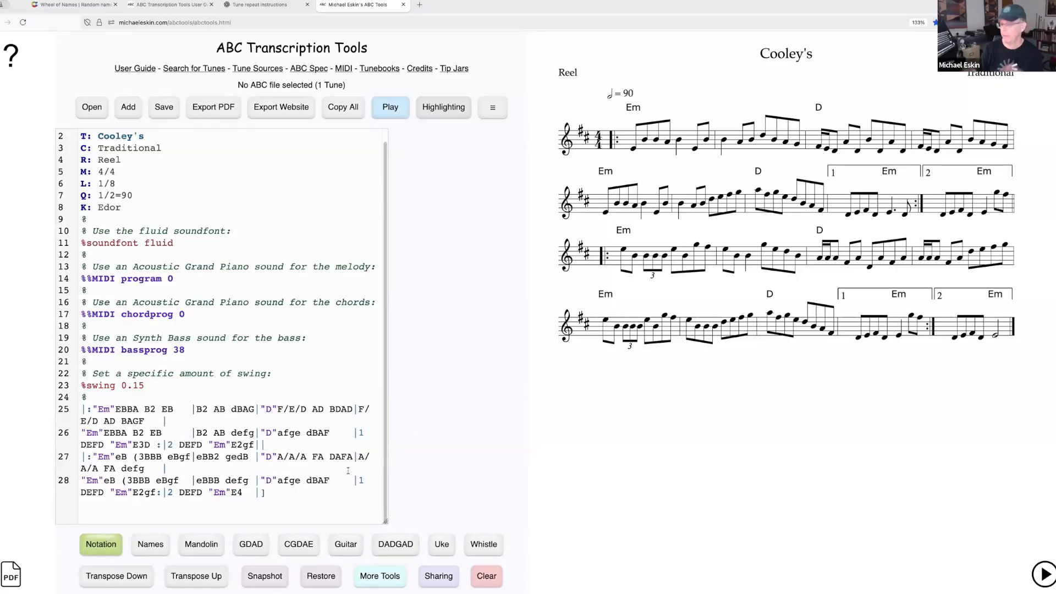
drag(386, 521, 547, 489)
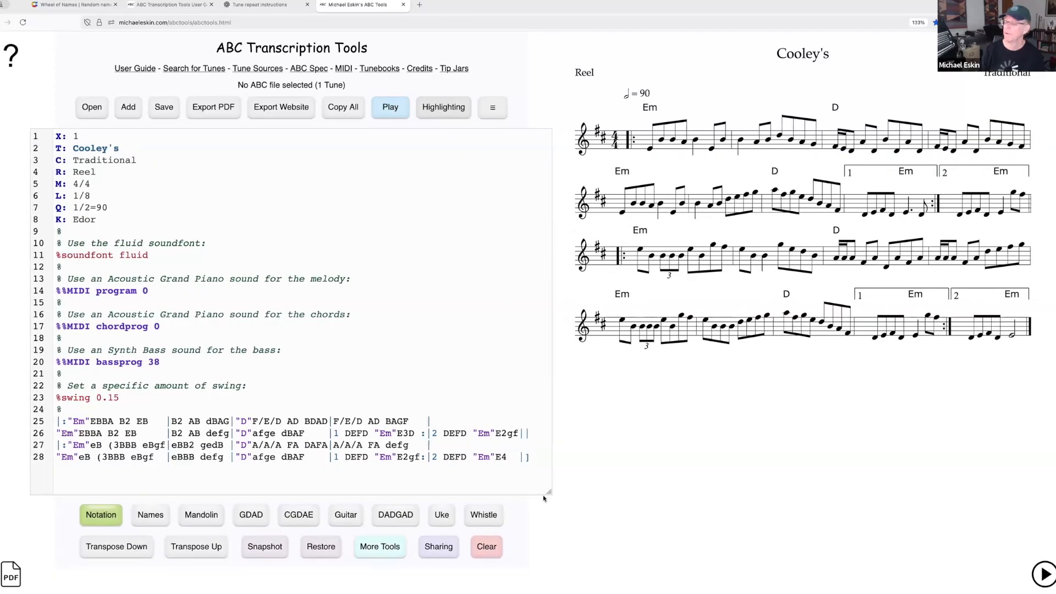
drag(548, 491, 554, 484)
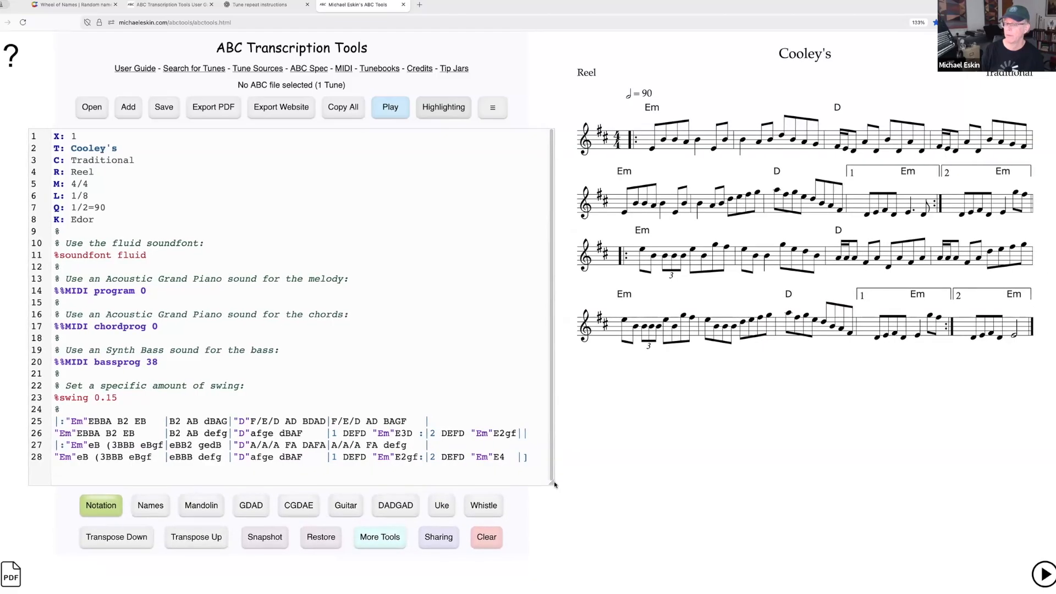
Step: Switch to Wheel of Names, spin the topic wheel and remove the Align Measures entry
click(82, 5)
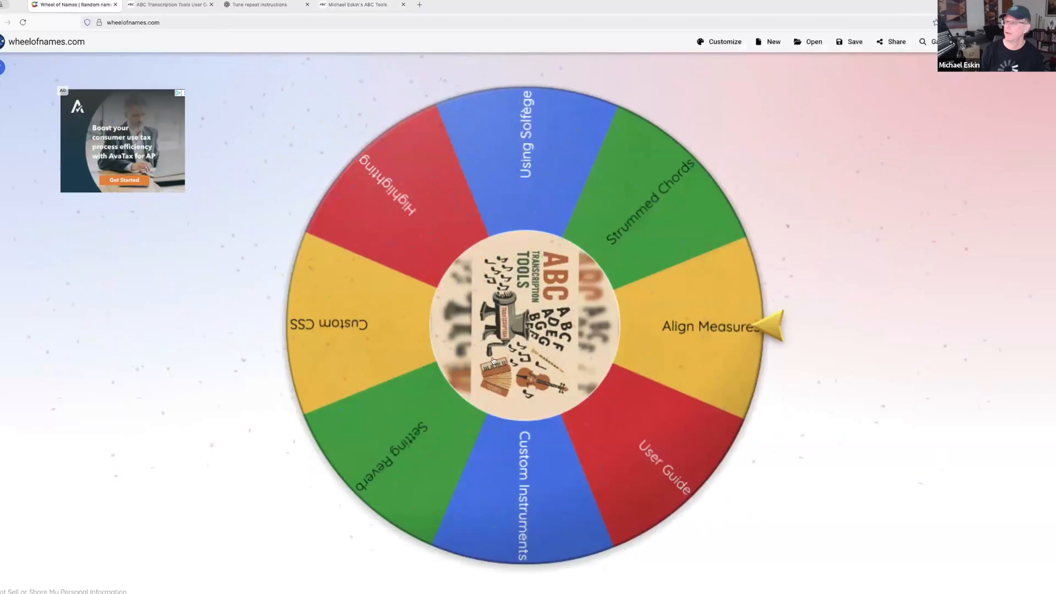
click(535, 326)
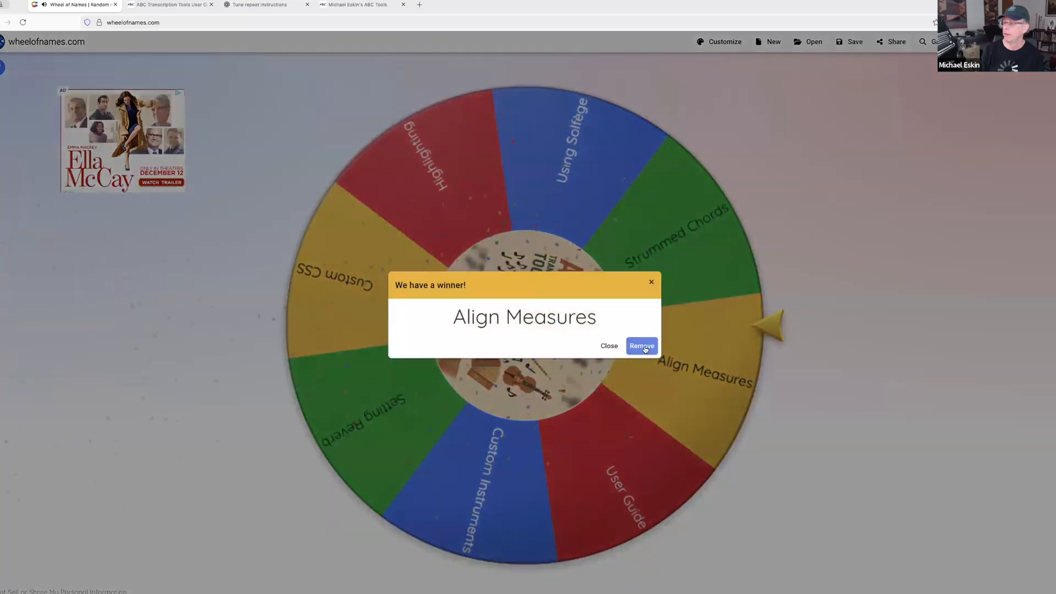
click(647, 348)
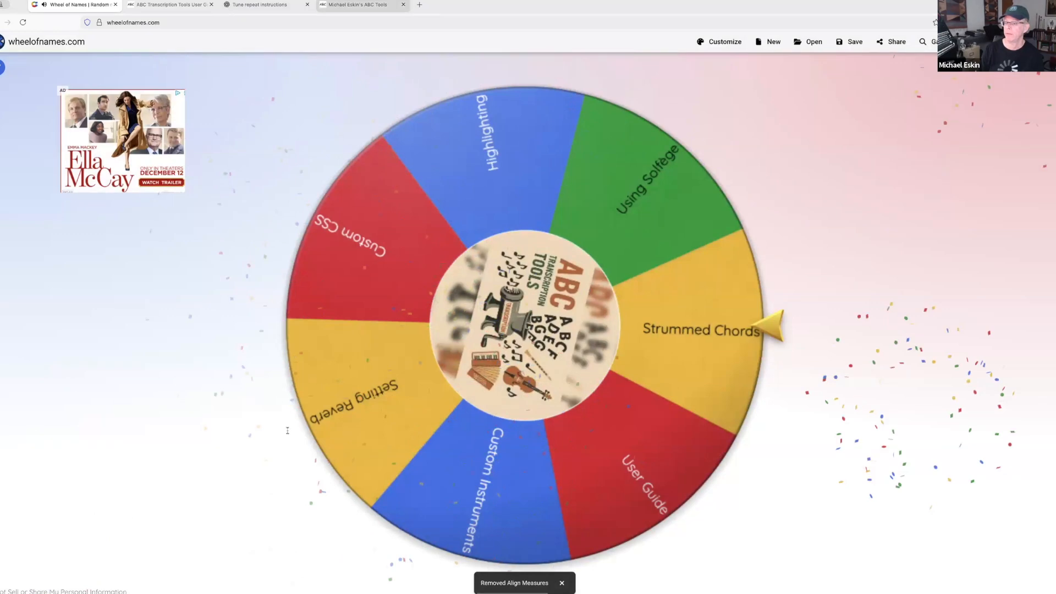
Step: Switch back to ABC Transcription Tools, clear the ABC and add the example tune The Kesh (jig)
click(358, 5)
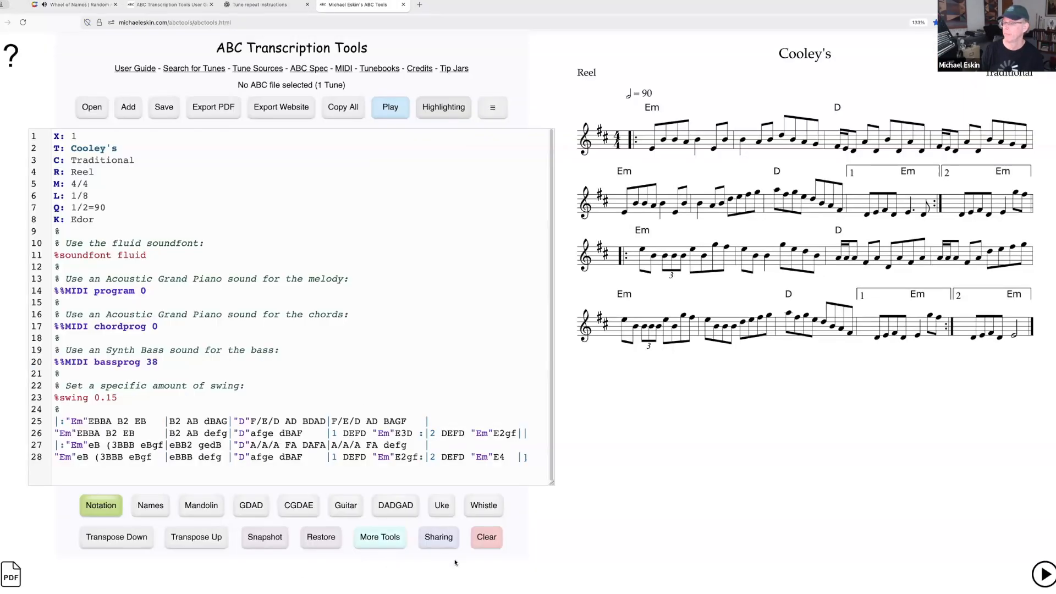
click(486, 540)
click(523, 208)
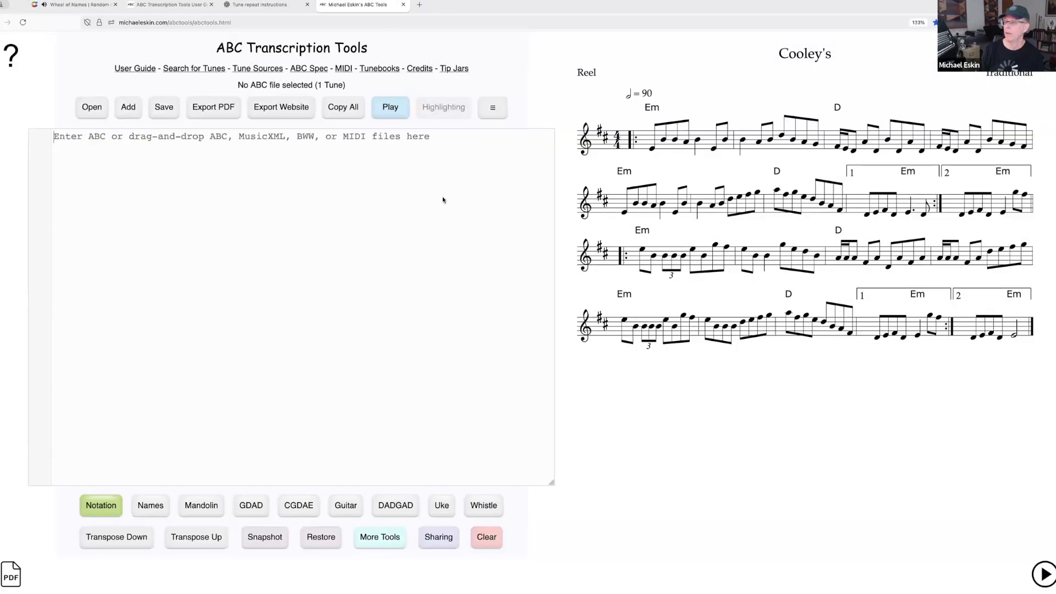
click(128, 107)
click(510, 301)
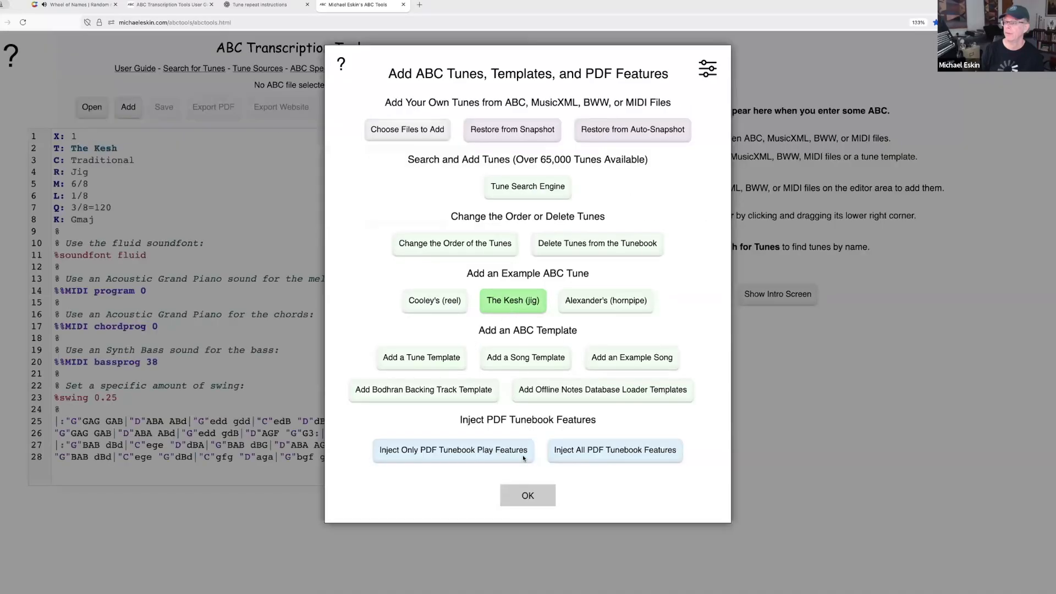
click(527, 495)
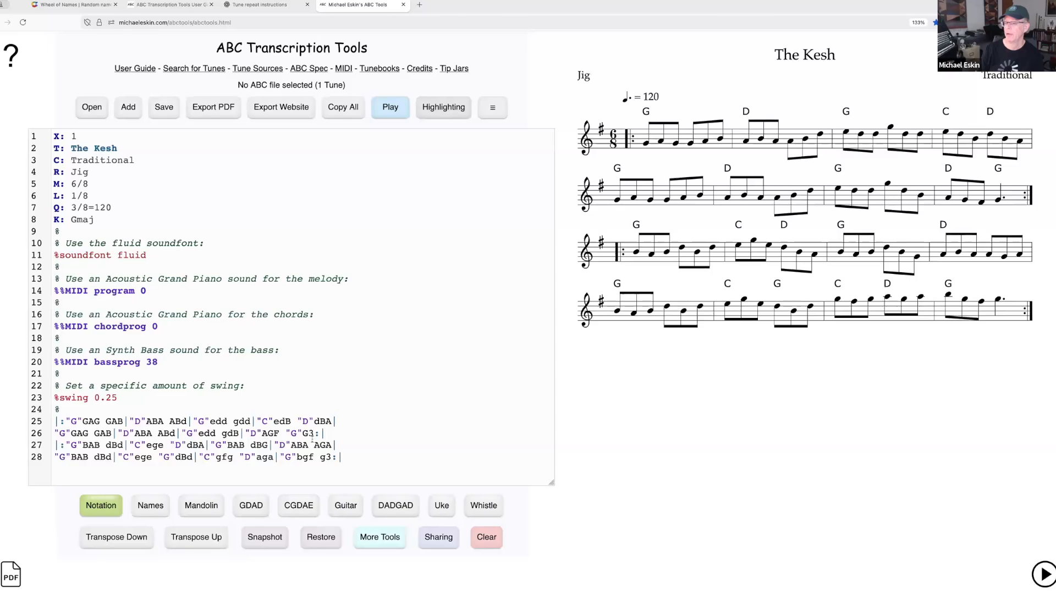
Step: Align the bars of the single tune The Kesh and make the ABC editor slightly narrower
click(492, 107)
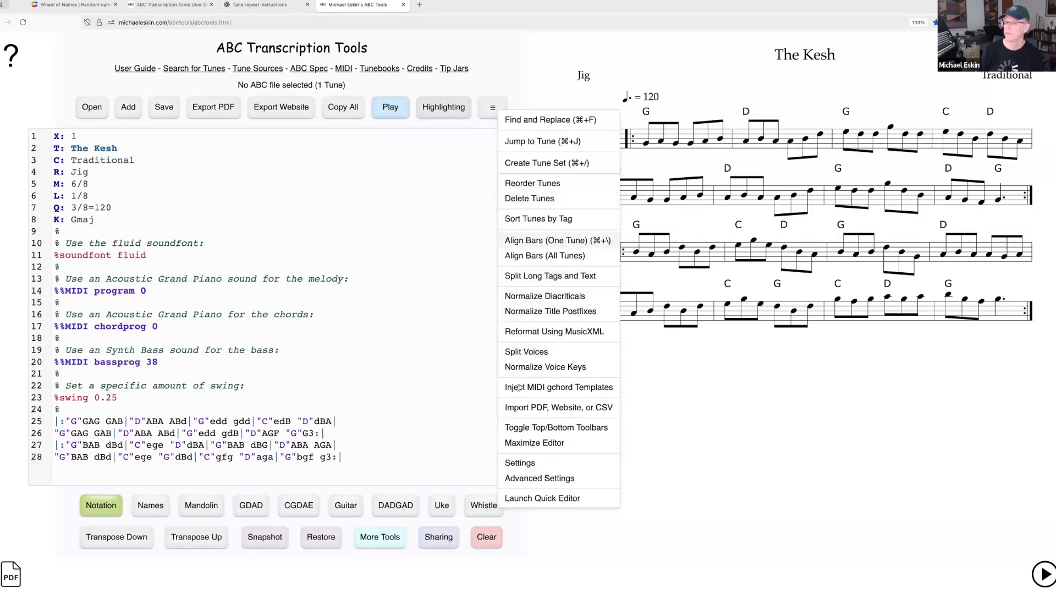
click(557, 240)
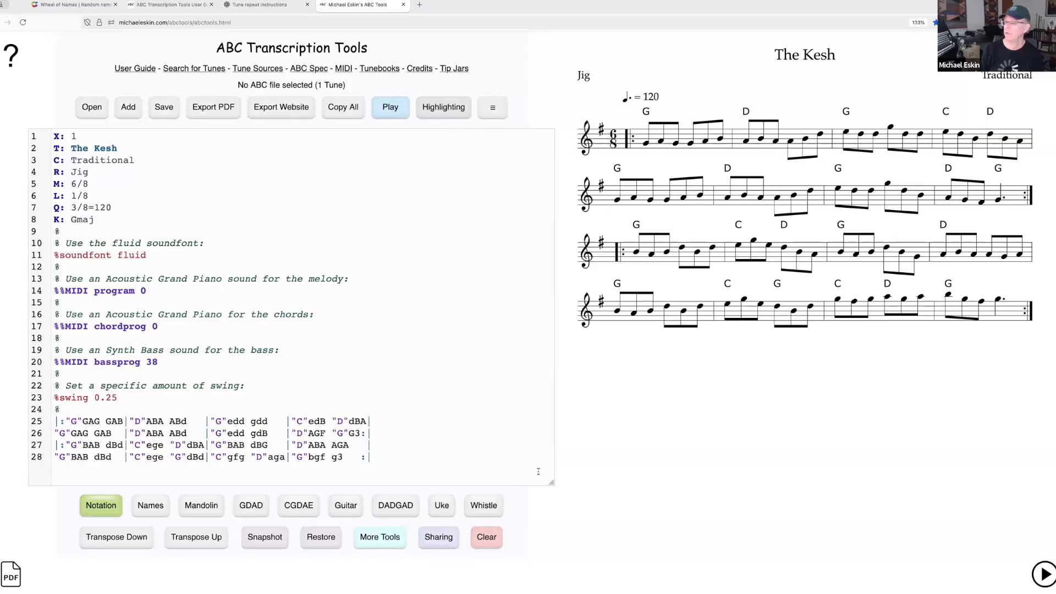
drag(550, 482, 485, 474)
click(493, 108)
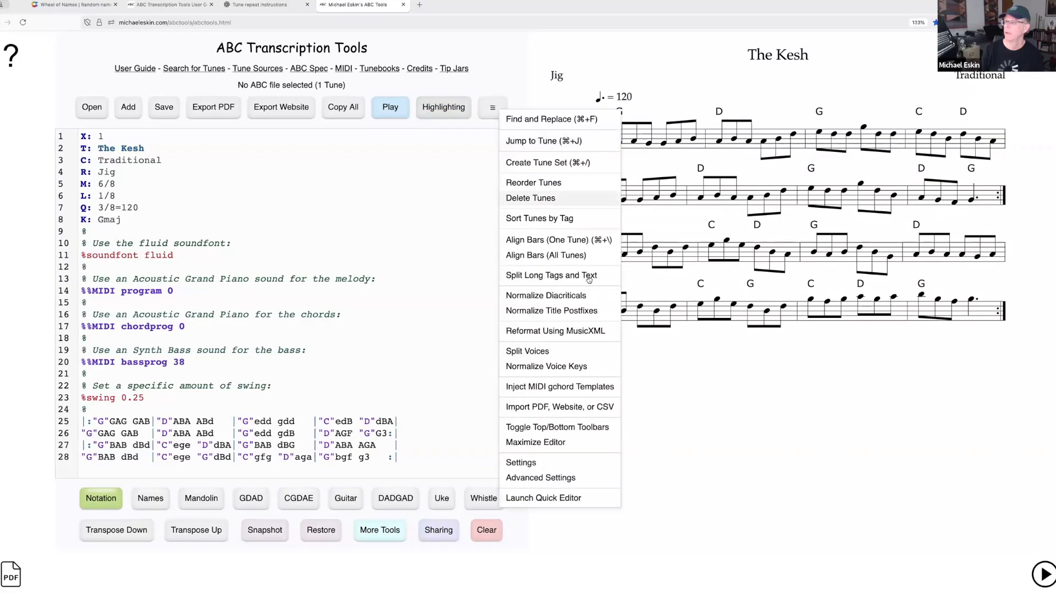
click(580, 245)
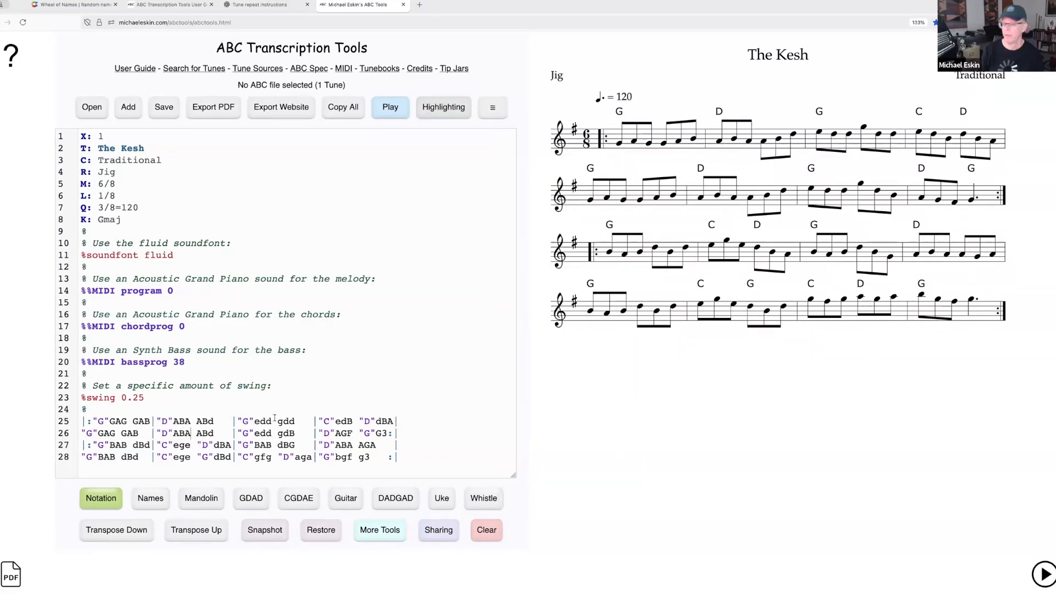
Step: Insert asdfasdfa into the edd group in the third measure of line 25 and realign the tune's bars
text(asdfasdfa)
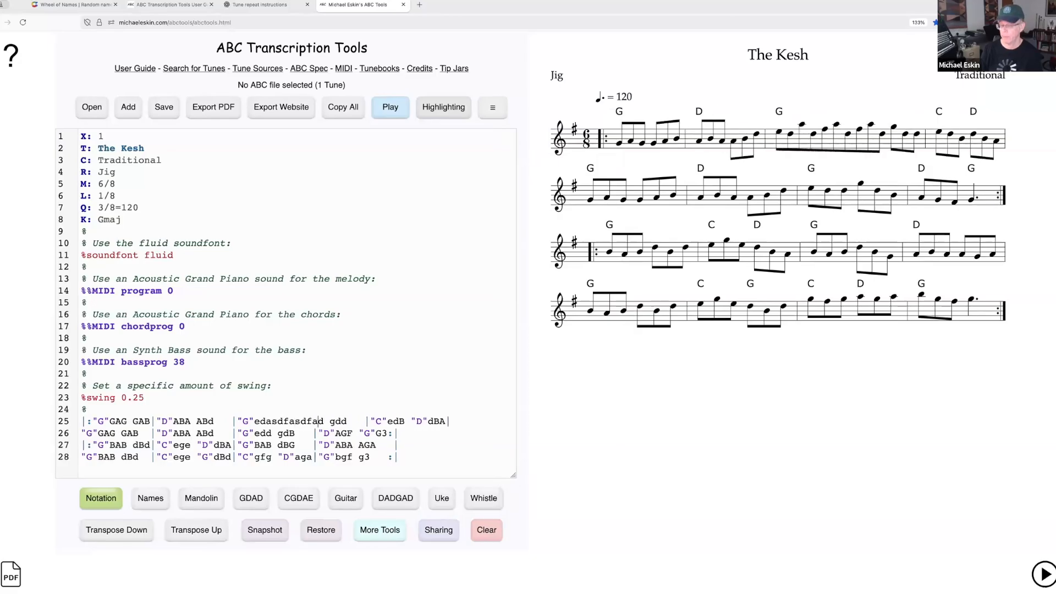
key(ctrl+b)
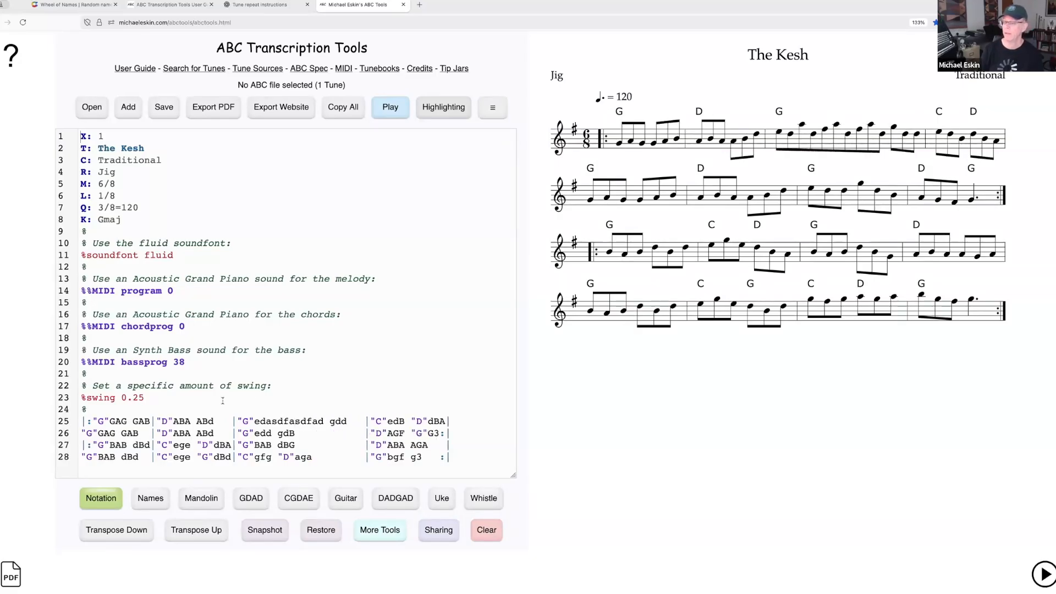
Step: Replace the overlong note group in the third measure of line 25 with fad and realign the tune's bars
double_click(286, 421)
key(BackSpace)
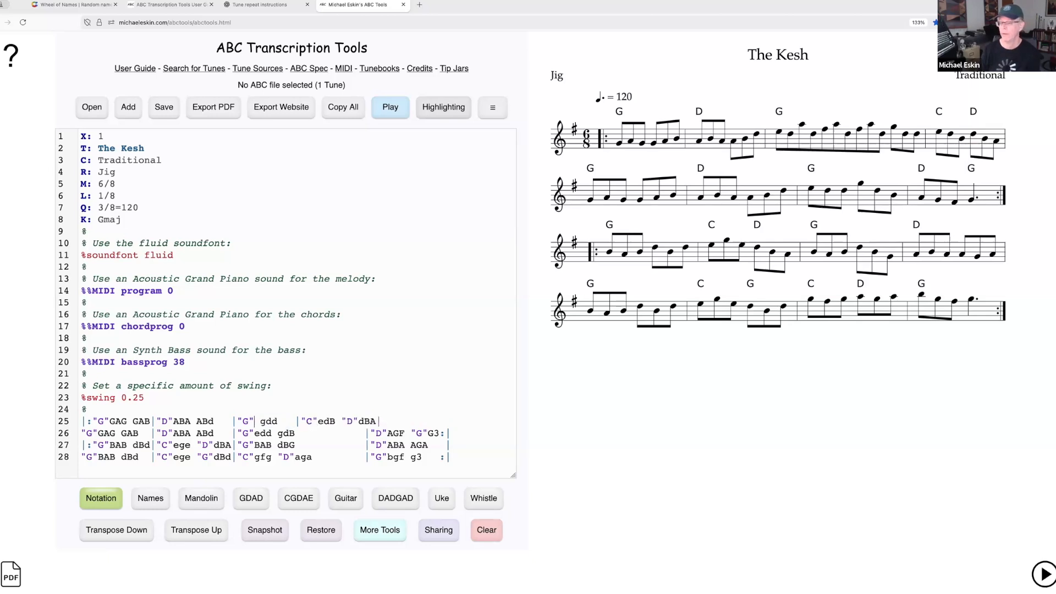
text(fad)
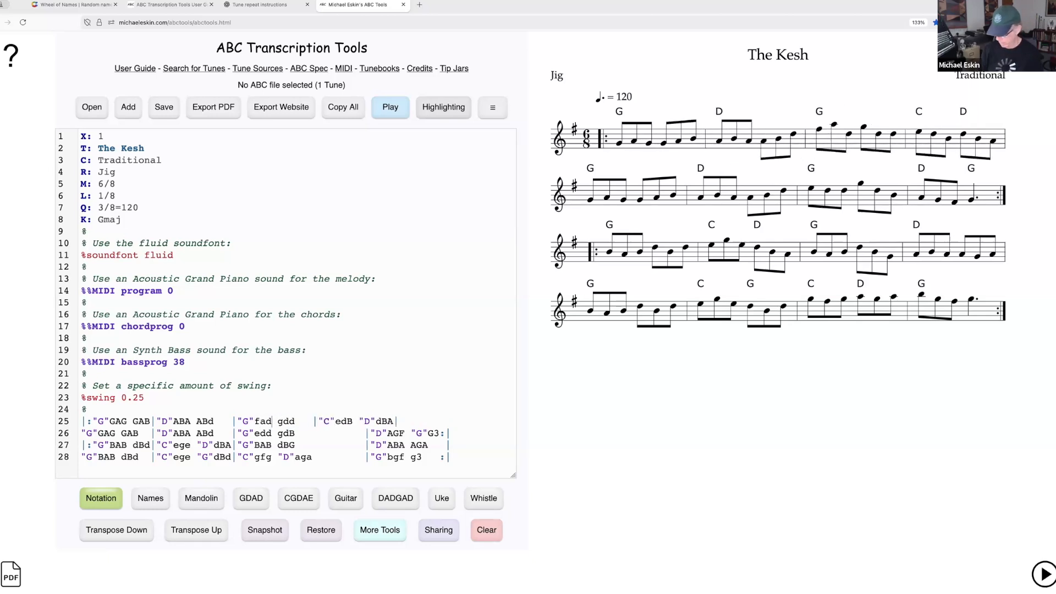
key(ctrl+t)
click(570, 500)
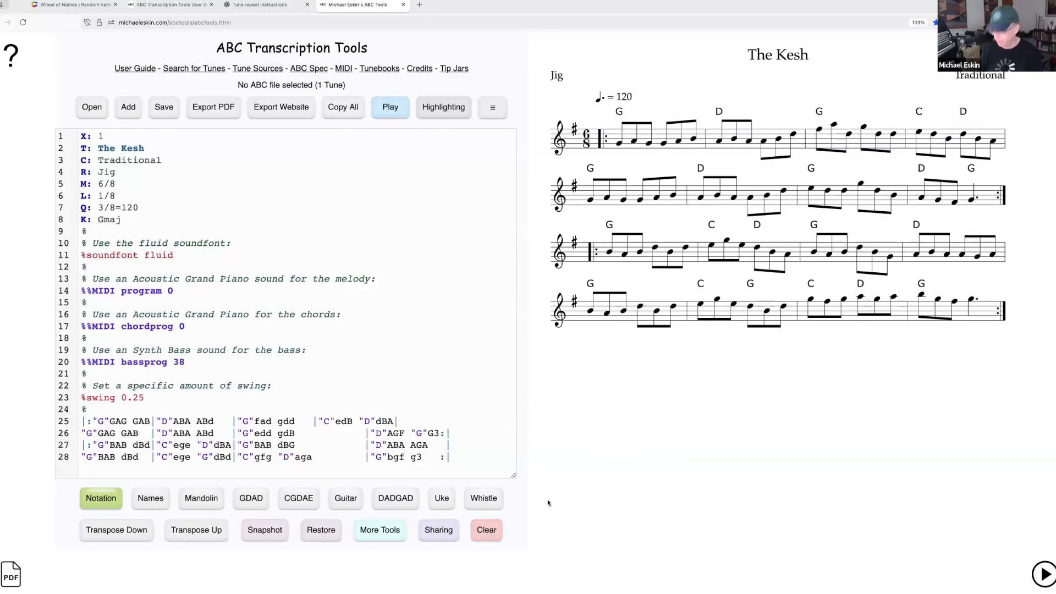
key(ctrl+a)
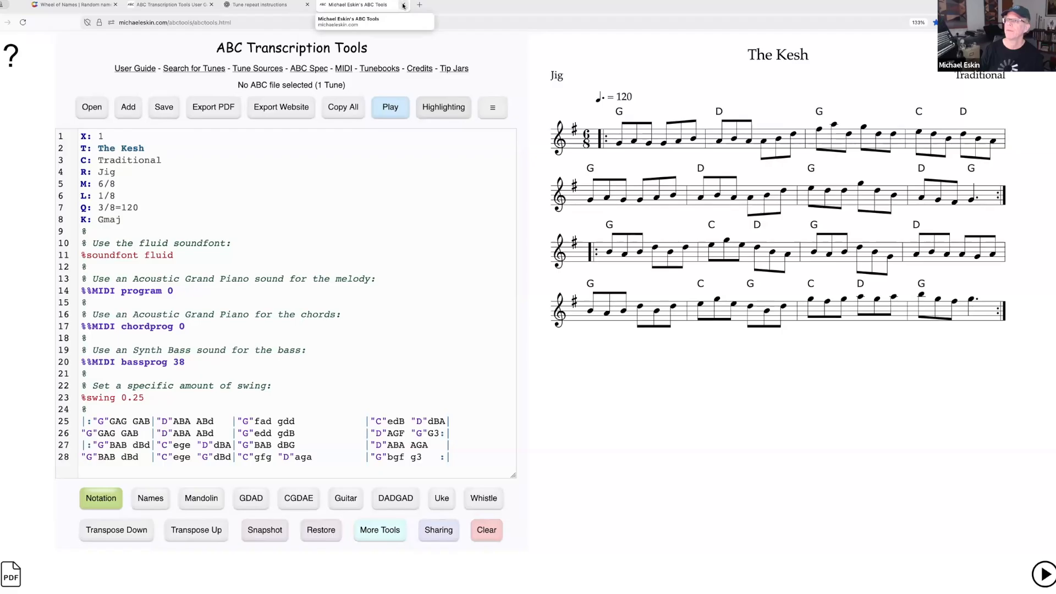
Step: Switch to Wheel of Names, spin the topic wheel again and remove the Setting Reverb entry
click(77, 5)
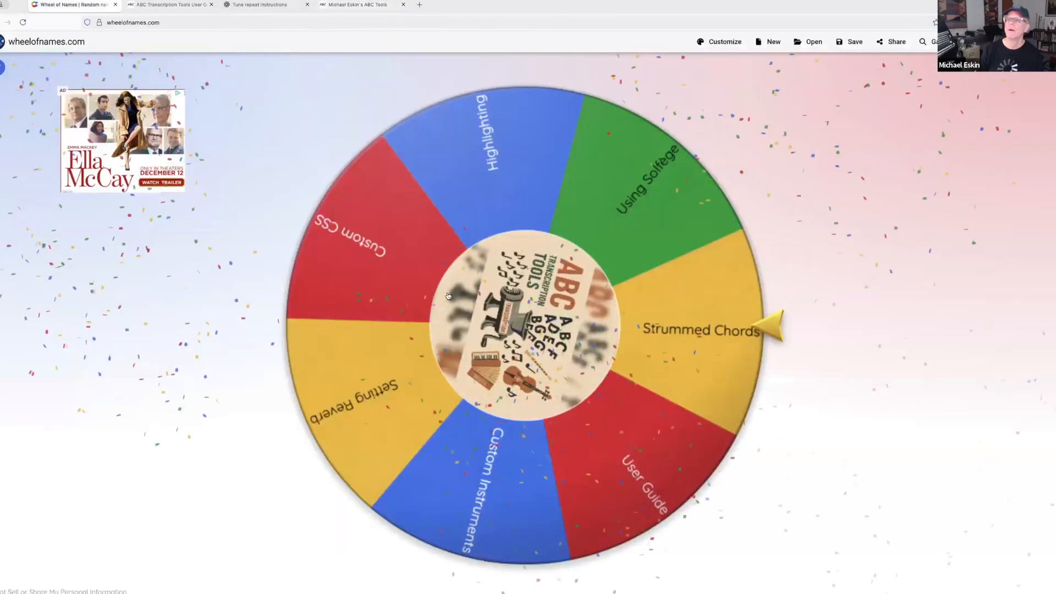
click(511, 324)
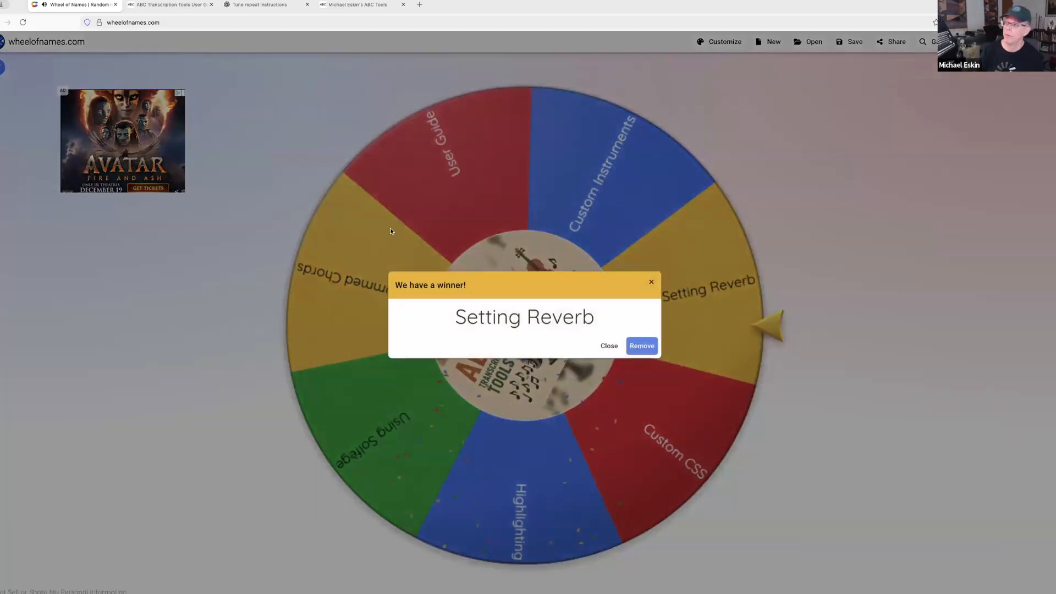
click(640, 347)
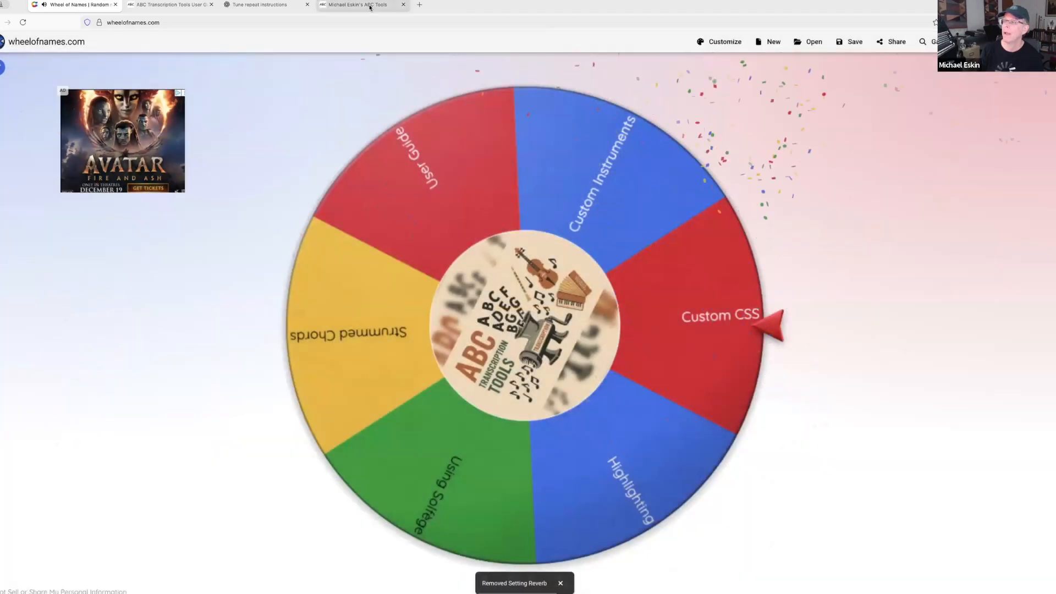
Step: Return to ABC Transcription Tools and erase all the ABC of The Kesh
click(357, 5)
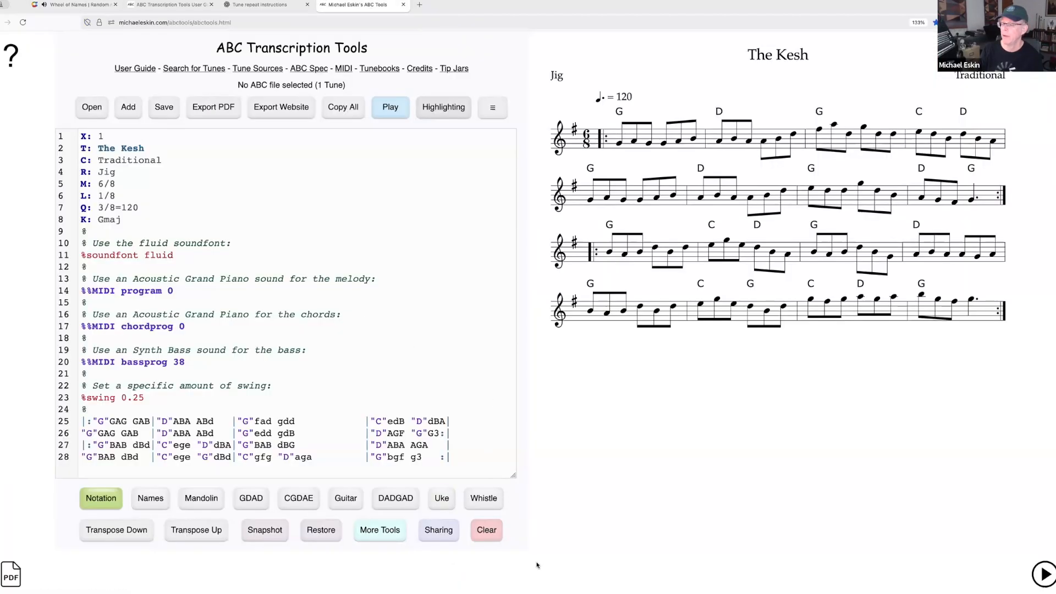
click(487, 521)
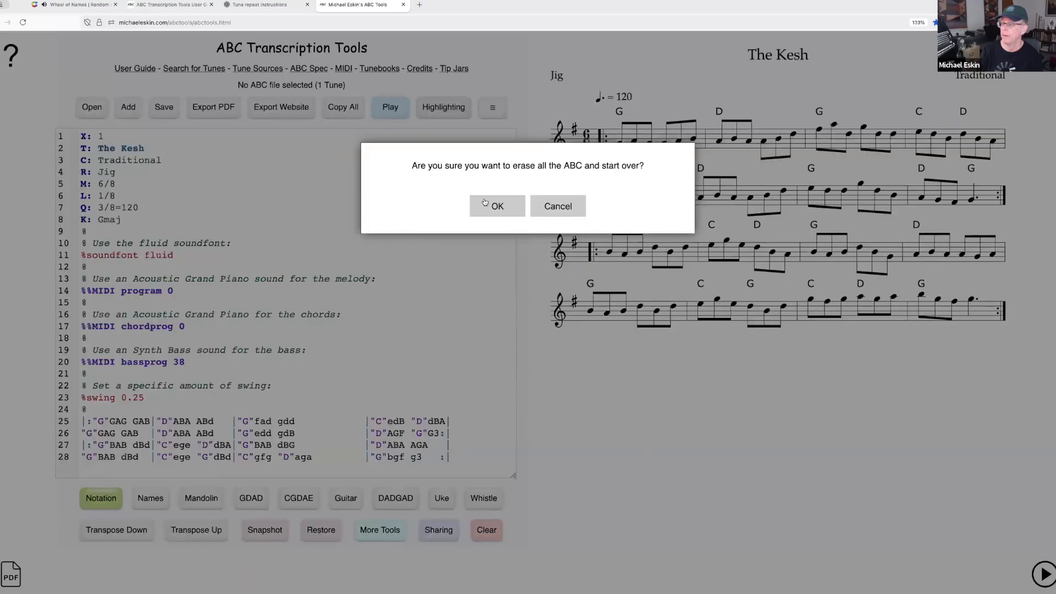
key(Return)
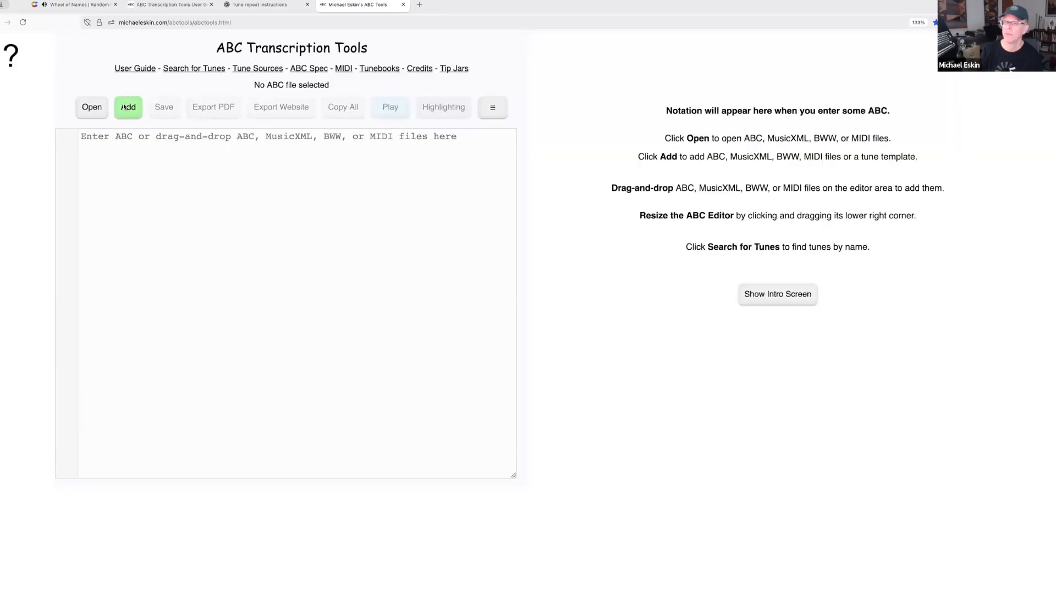
Step: Add the example reel Cooley's to the empty ABC editor
click(125, 111)
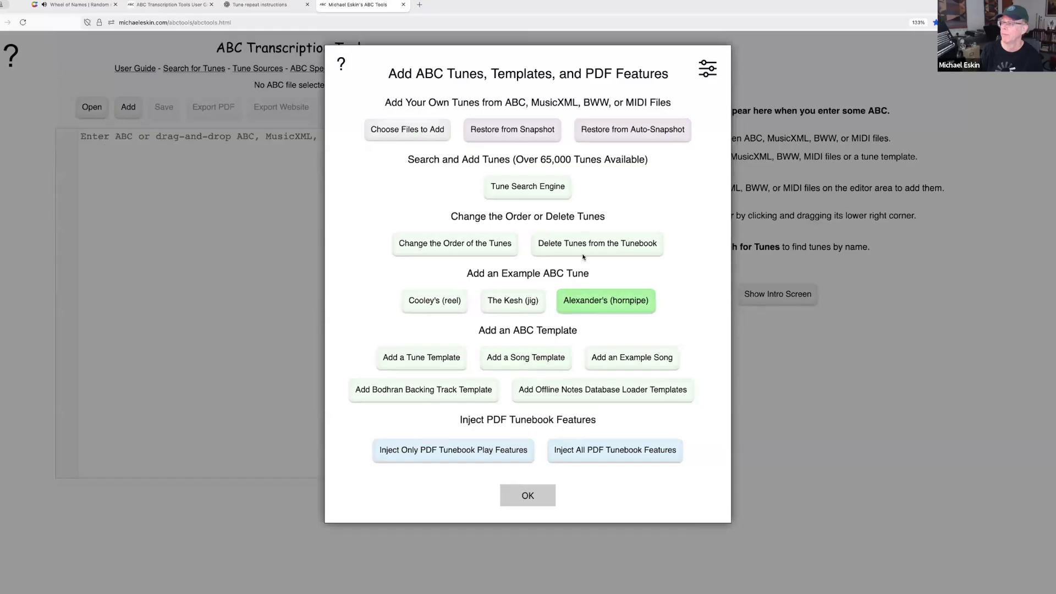
click(452, 301)
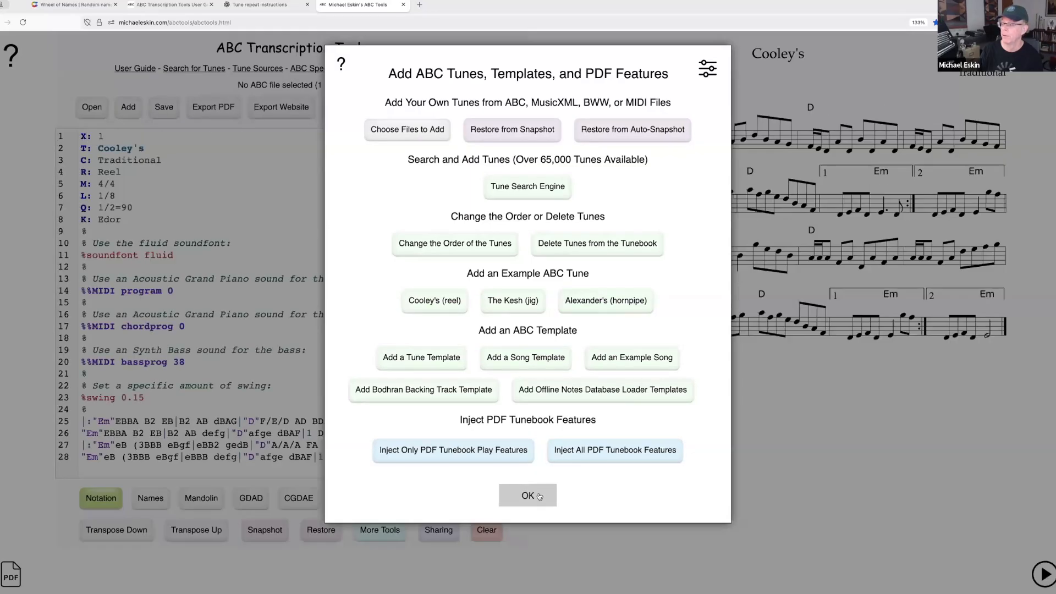
click(539, 496)
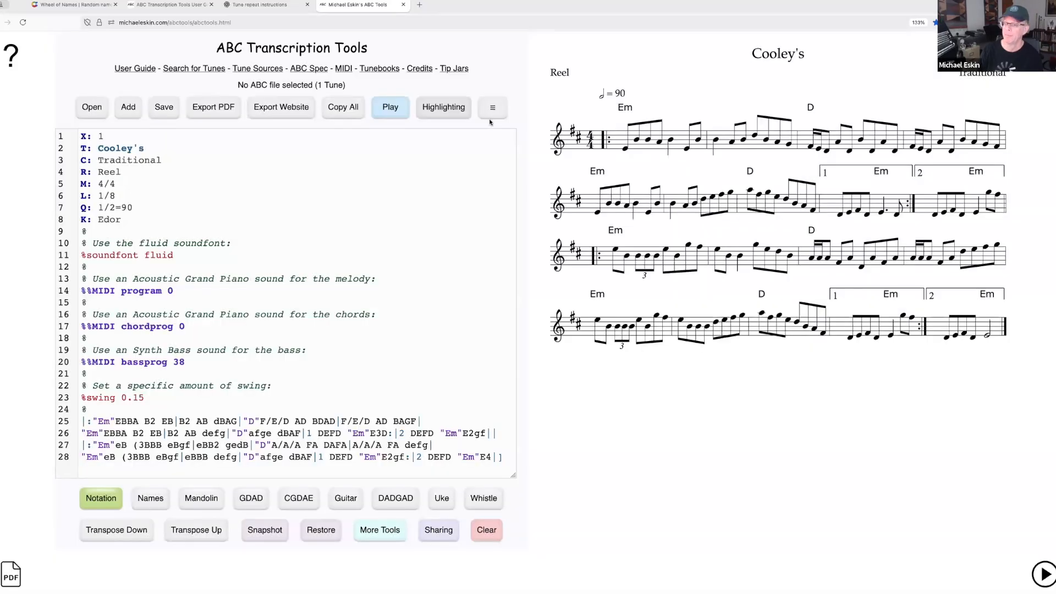
Step: Open thesession.org in a new browser tab, then play and stop the audio of a Whiskey Before Breakfast setting
key(ctrl+t)
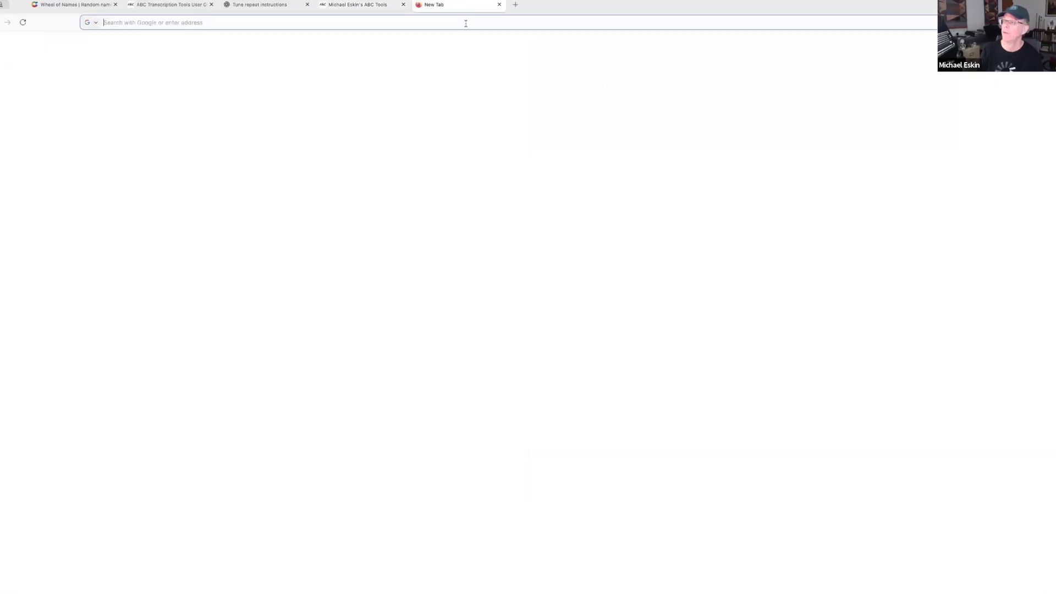
click(466, 23)
text(thesession.org)
key(Return)
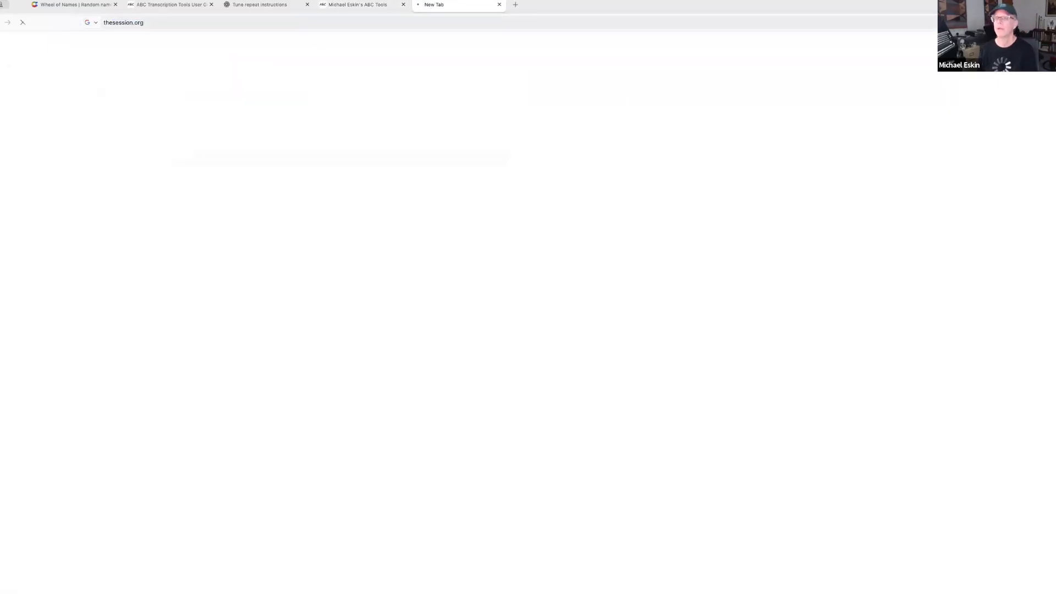
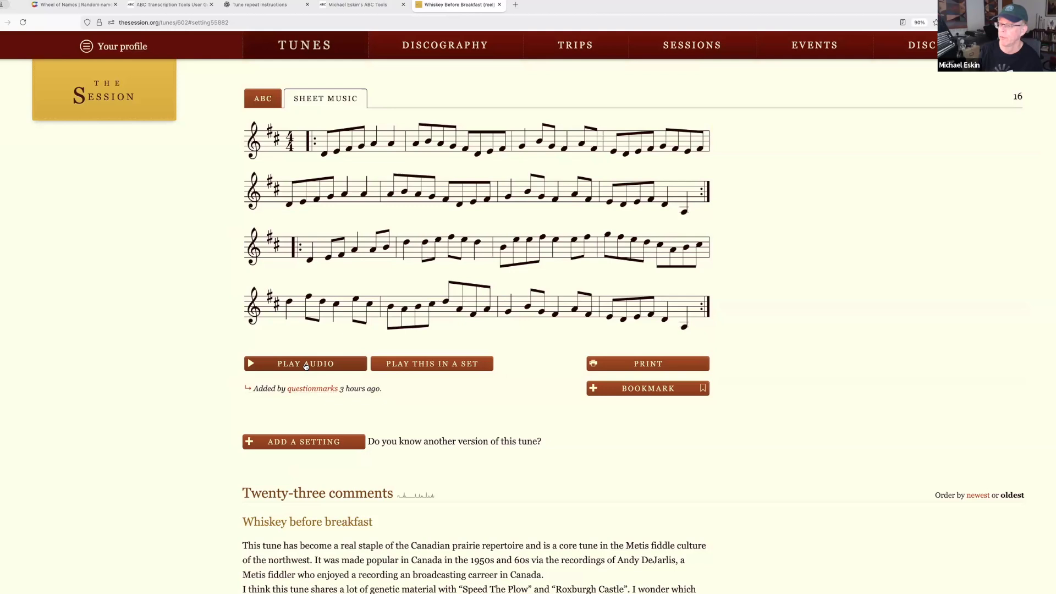
click(306, 365)
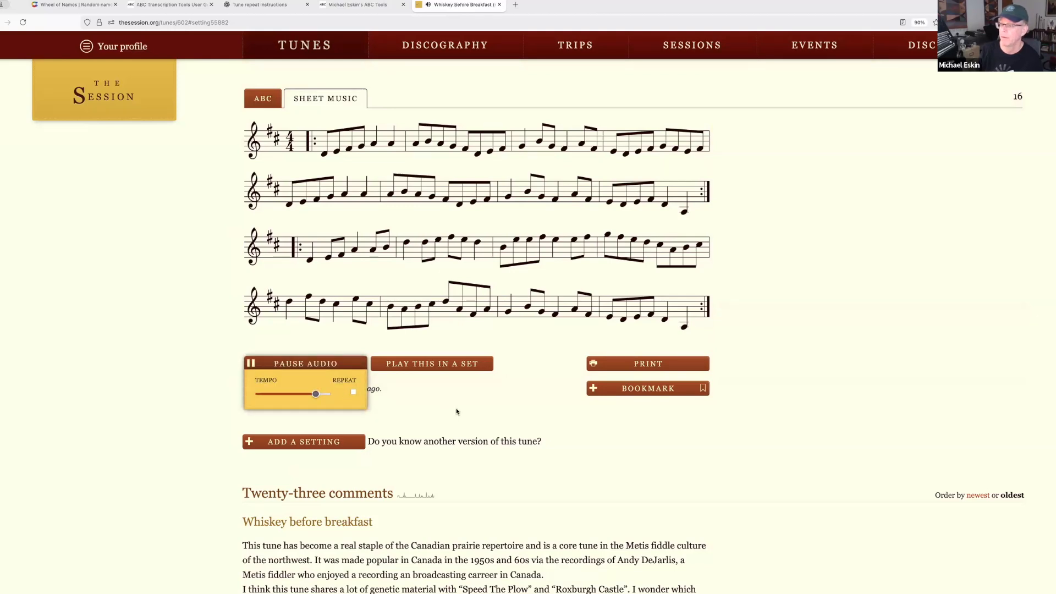
click(252, 364)
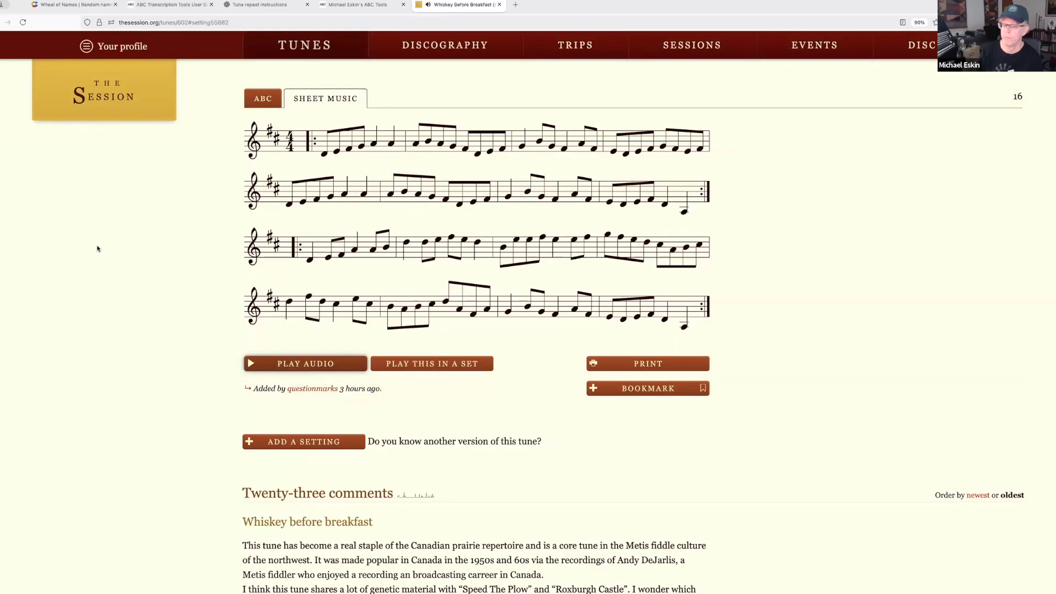
Step: Switch back to ABC Transcription Tools and view Cooley's in the tune player, then close the player
click(350, 6)
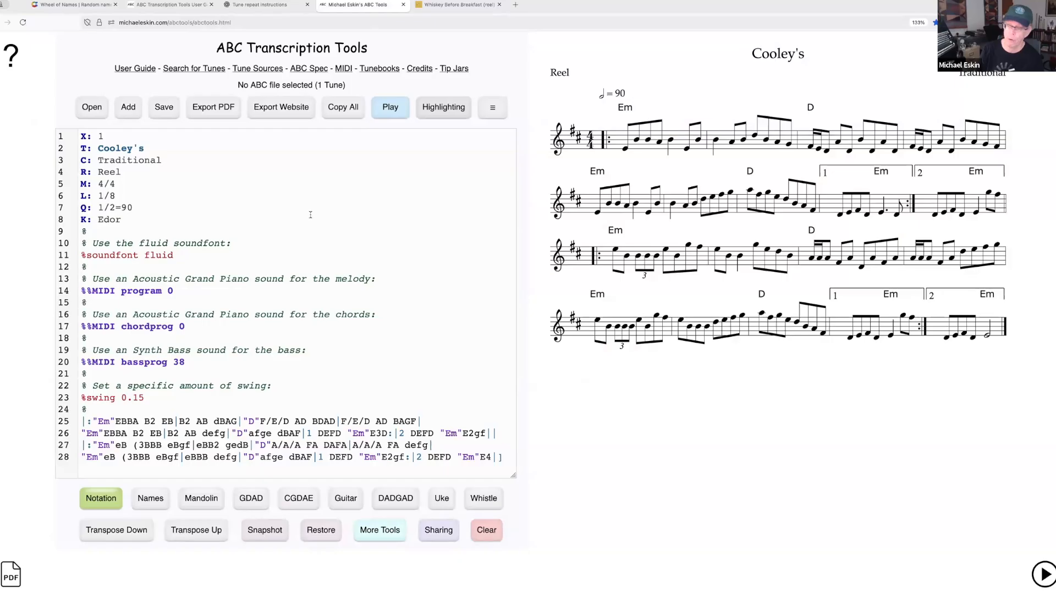
click(390, 107)
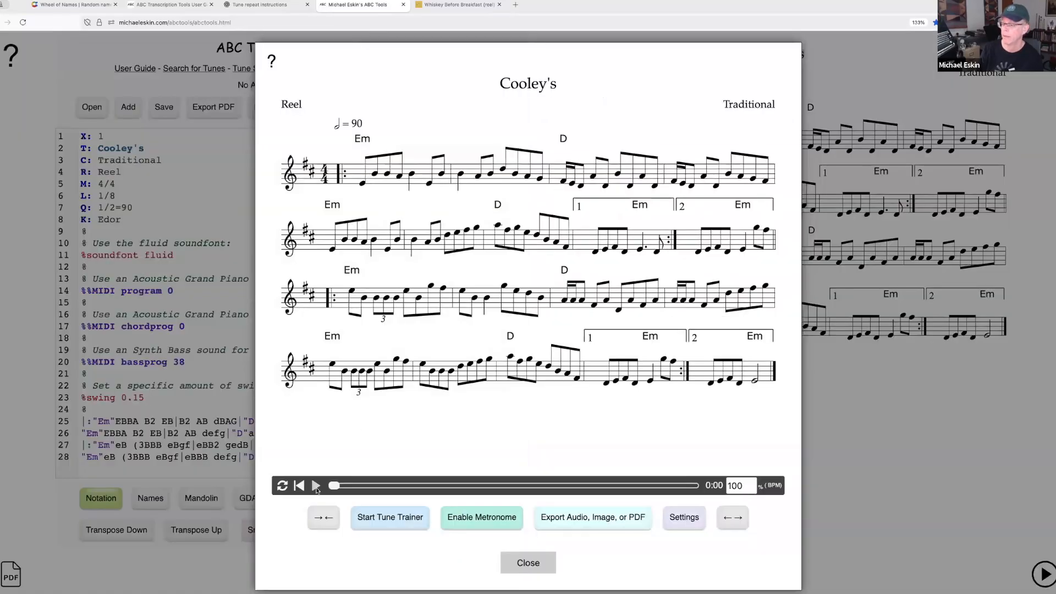
click(523, 570)
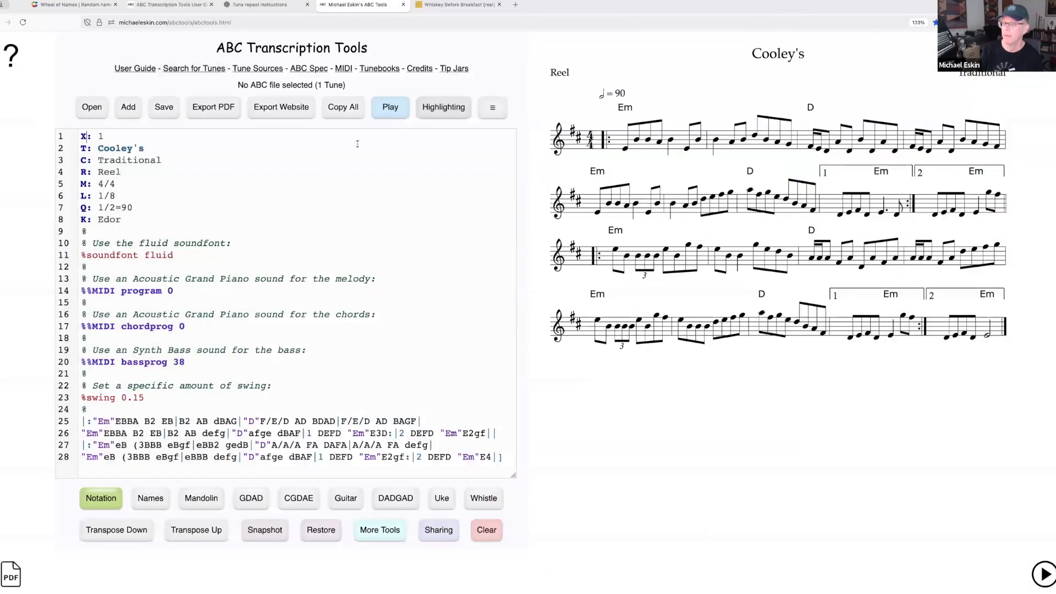
Step: Strip the chords from Cooley's and listen to the melody on its own in the tune player
click(379, 530)
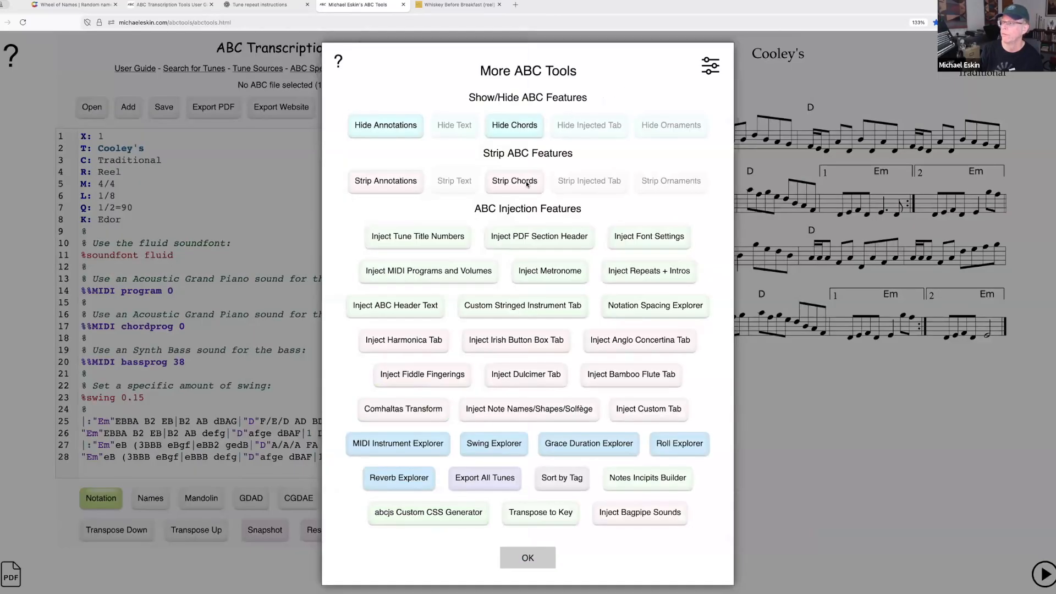
click(527, 557)
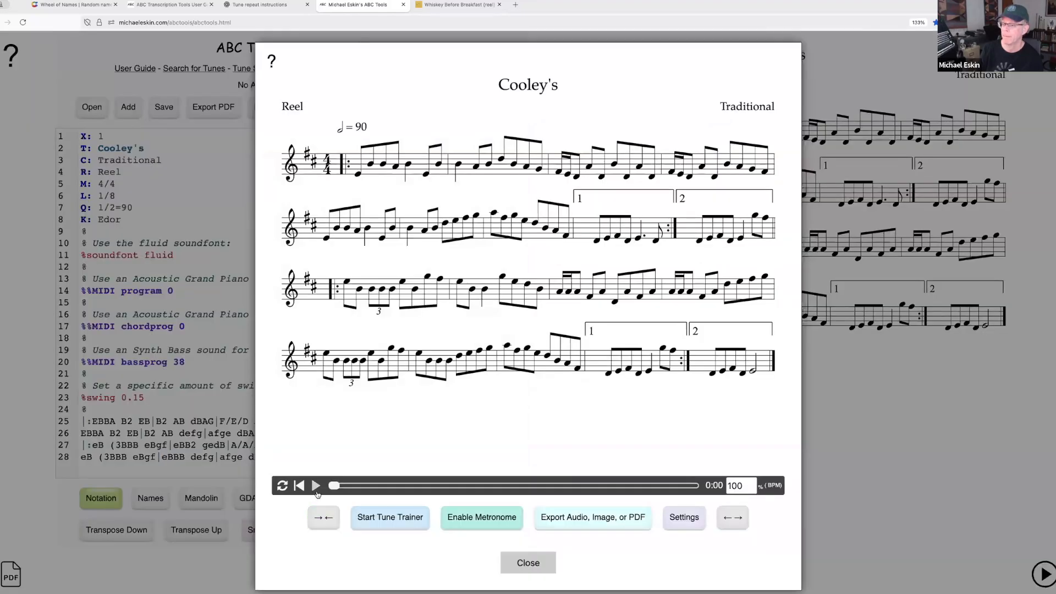
click(315, 486)
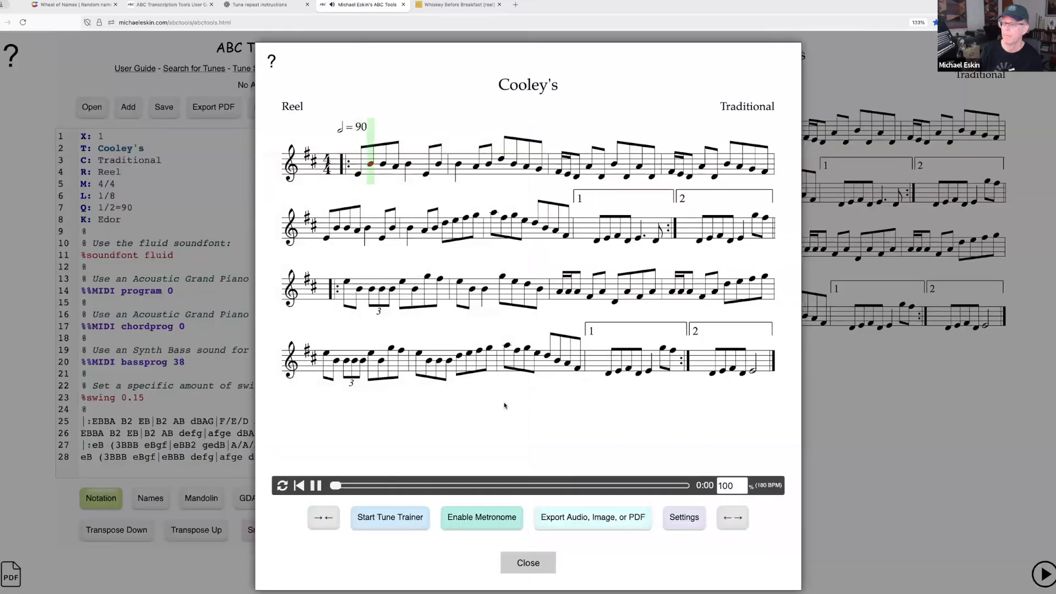
click(539, 565)
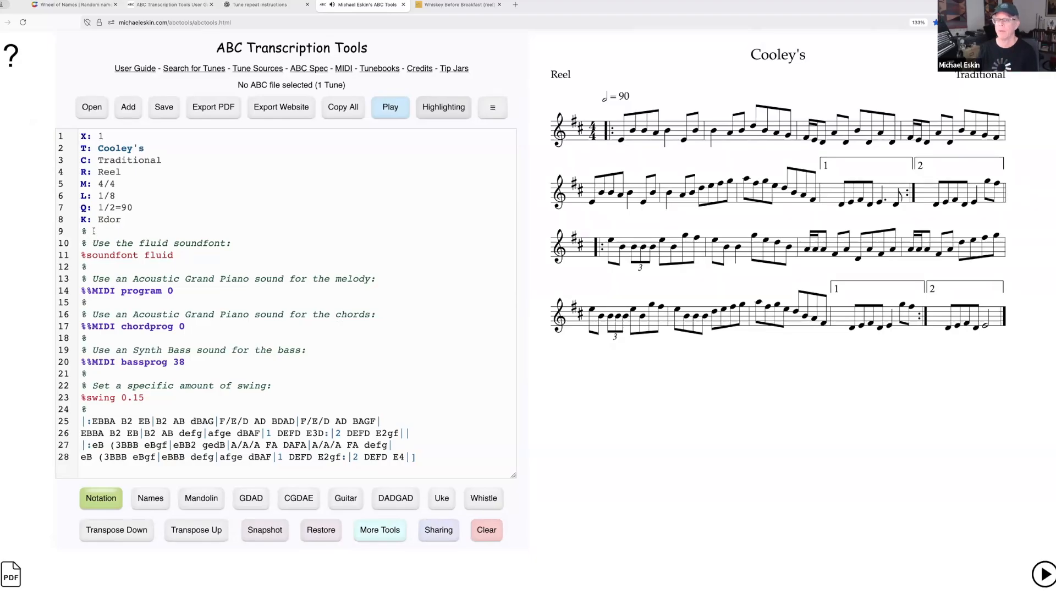
Step: Insert an empty line below line 9 of Cooley's and look up Adding Reverb When Playing Tunes in the User Guide
click(125, 226)
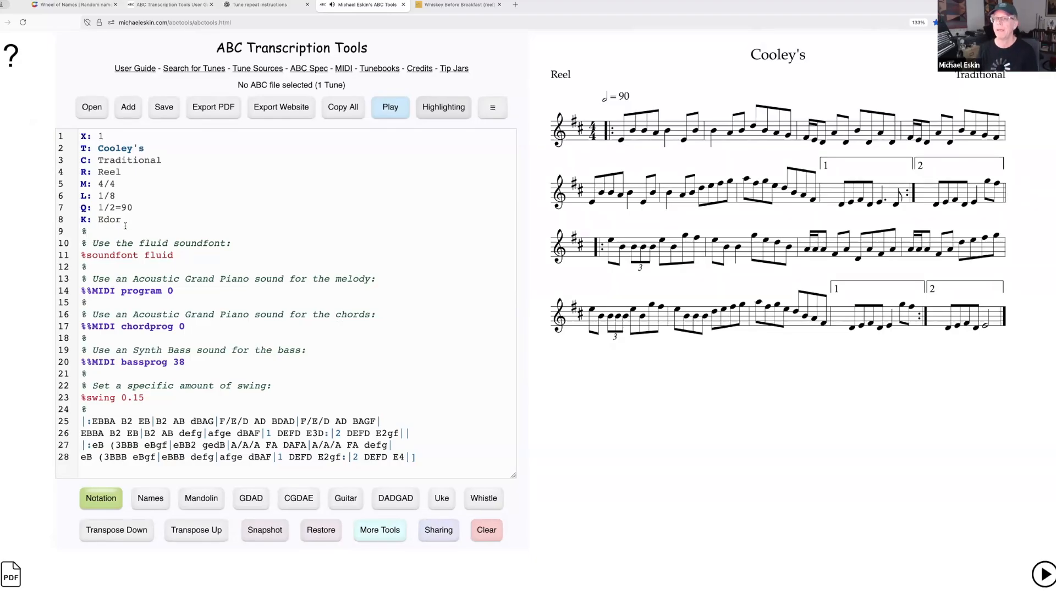
key(Return)
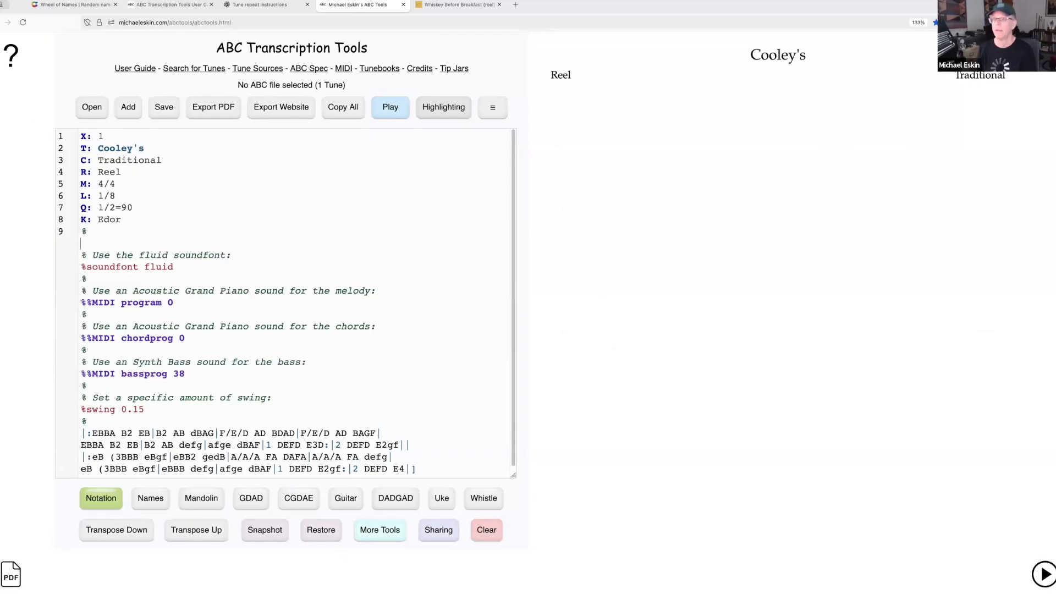
click(135, 68)
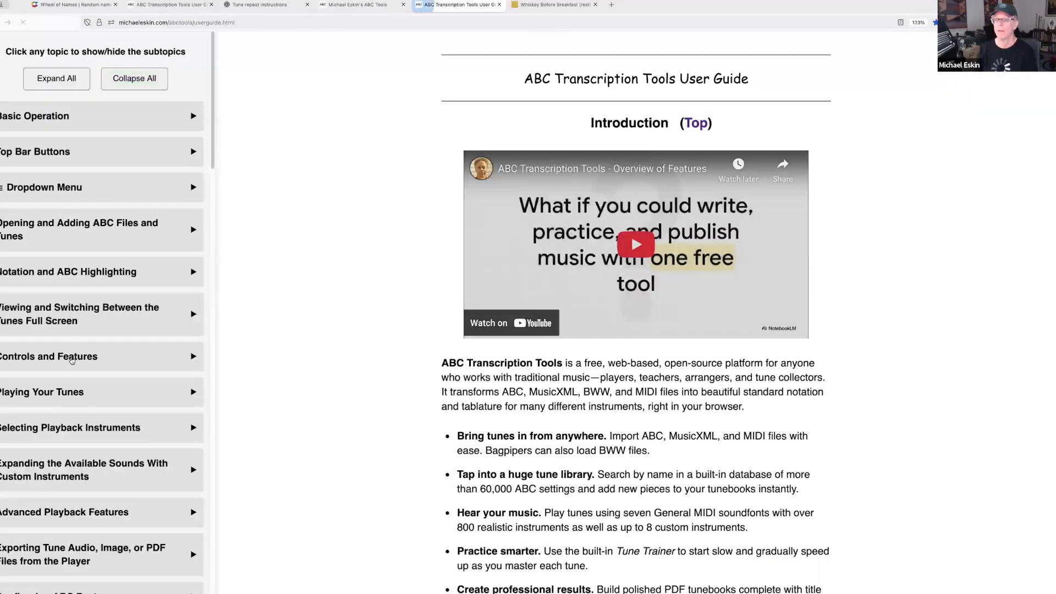
scroll(61, 426, down, 2)
click(66, 421)
scroll(102, 390, down, 2)
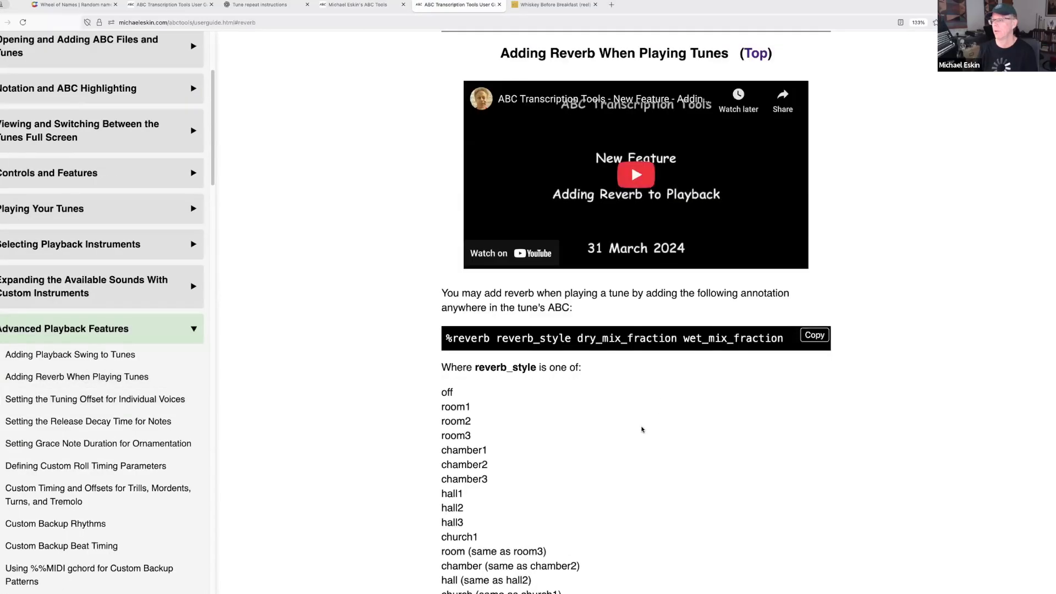
scroll(641, 430, down, 2)
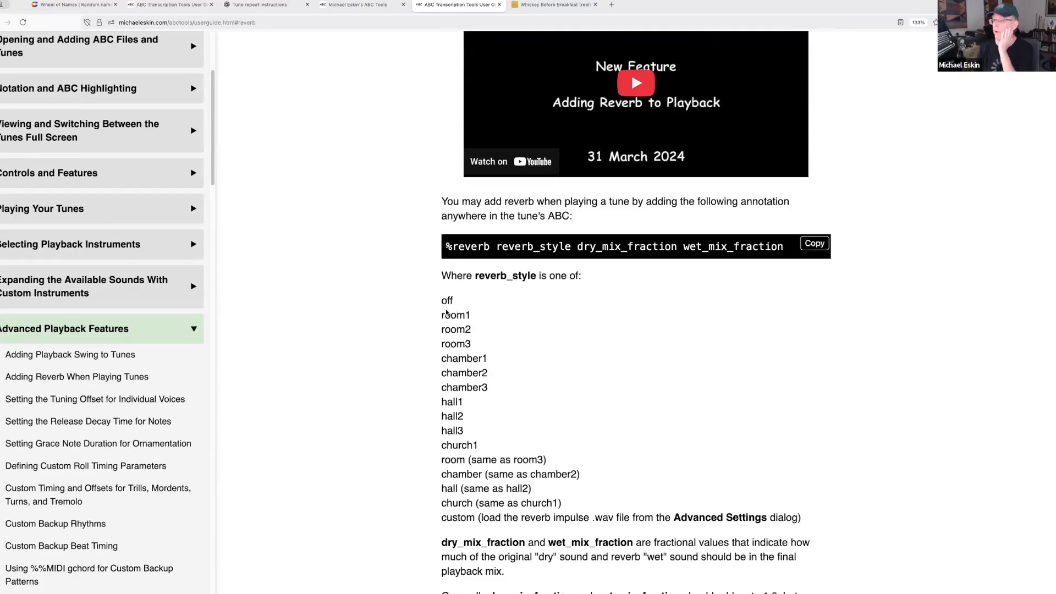
Step: Copy the church1 style name from the guide and enter %reverb church1 .7 .3 on line 10 of Cooley's
double_click(478, 441)
key(super+c)
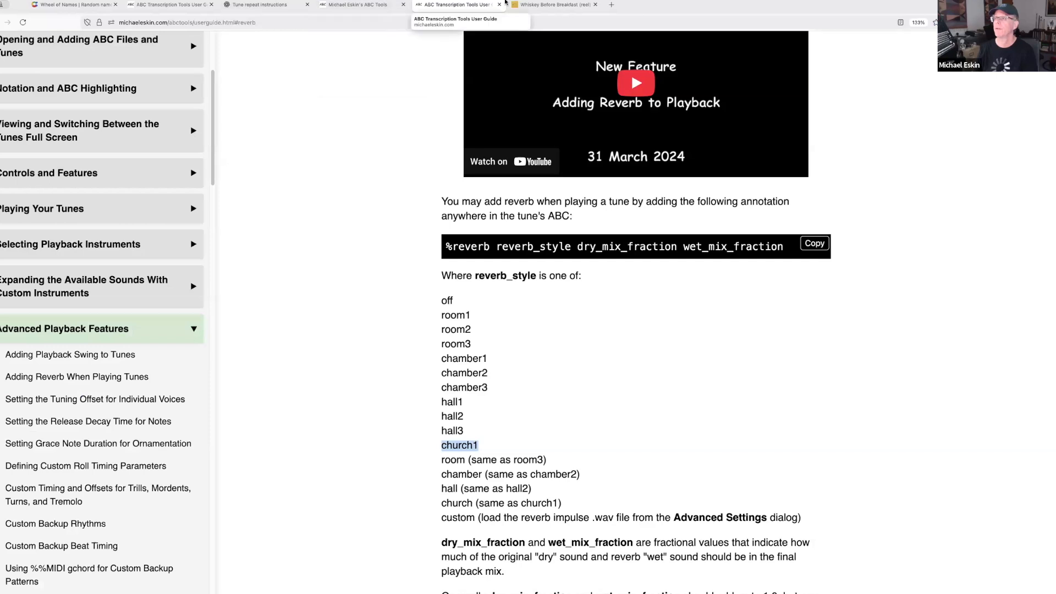
click(360, 6)
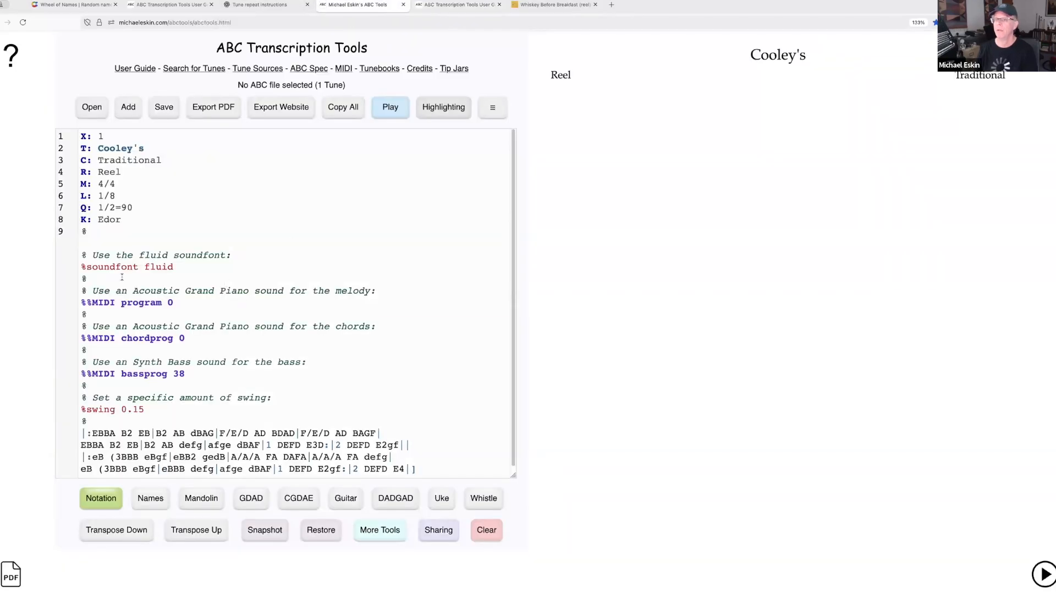
text(%reverb)
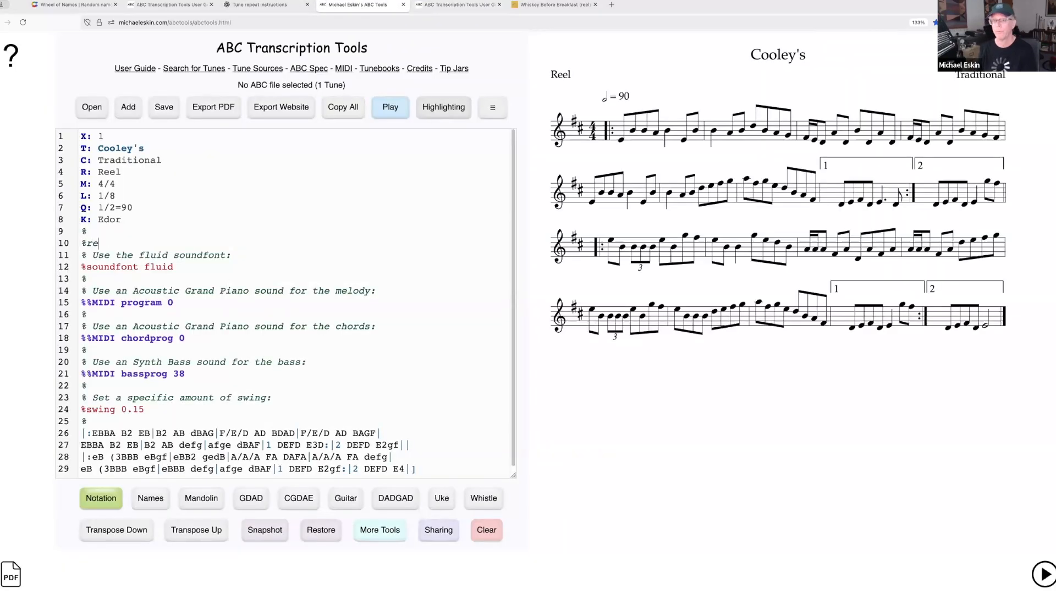
key(Return)
key(super+v)
key(BackSpace)
key(BackSpace)
key(BackSpace)
key(BackSpace)
key(BackSpace)
key(BackSpace)
key(BackSpace)
key(BackSpace)
text(chur)
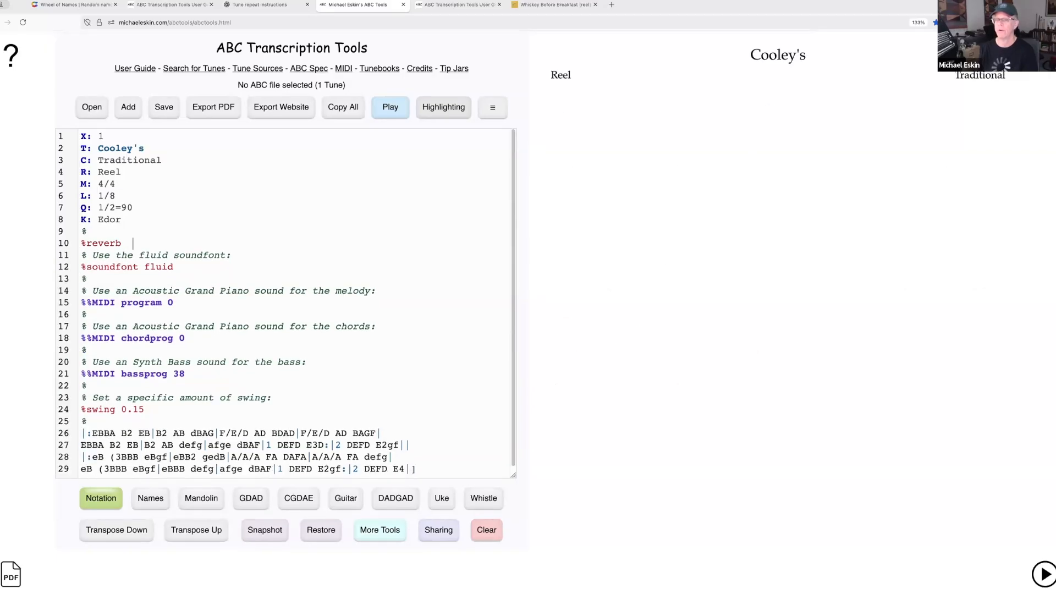
text(ch1)
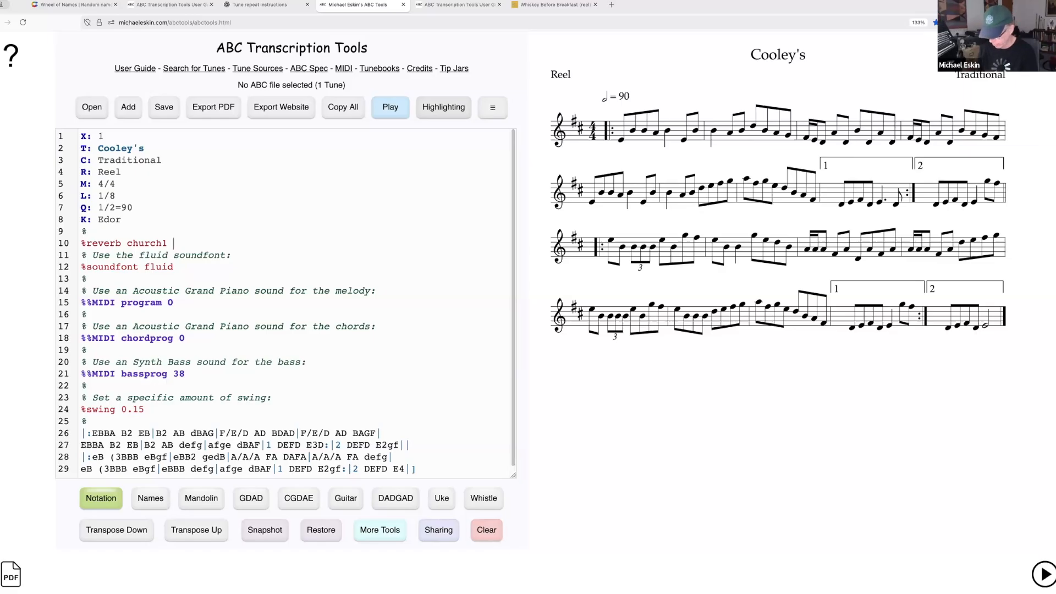
text(.7)
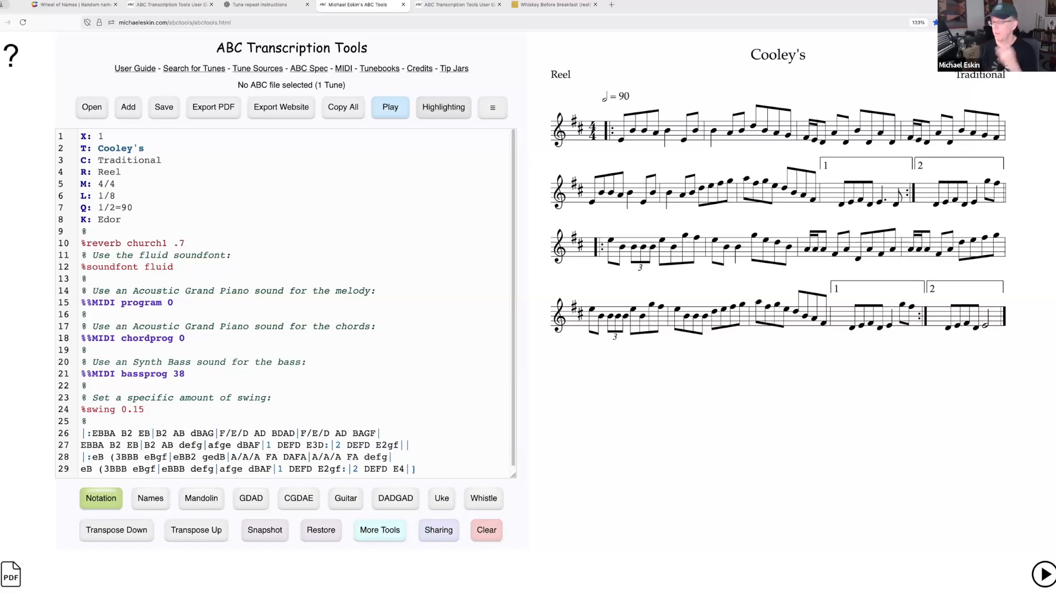
text( .3)
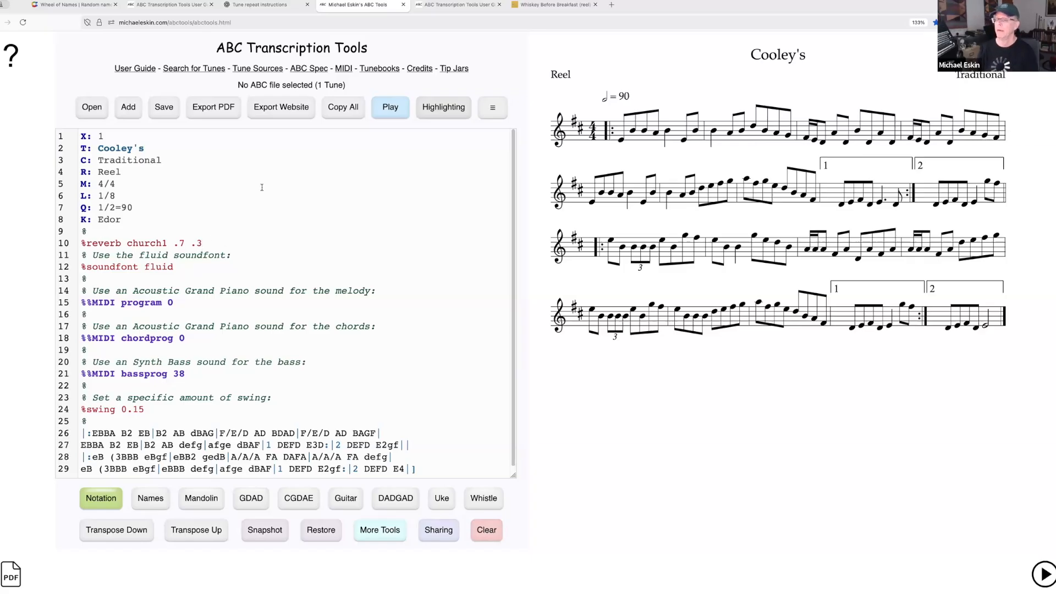
Step: Play Cooley's with the church1 reverb and close the player
click(390, 109)
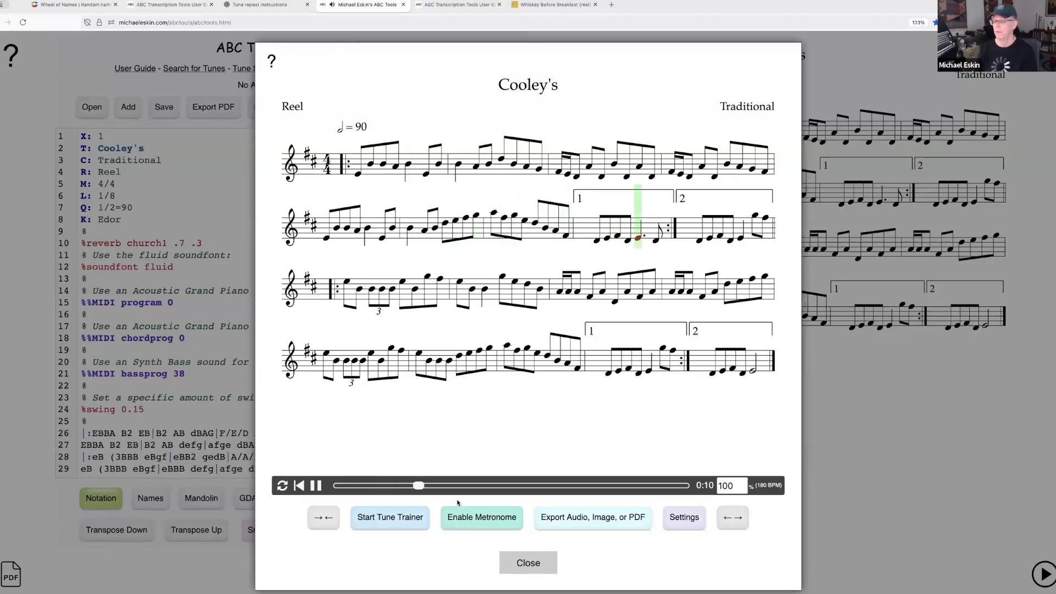
click(530, 564)
Step: Set the reverb mix on line 10 to .4 dry and .6 wet and play Cooley's to hear it
click(185, 245)
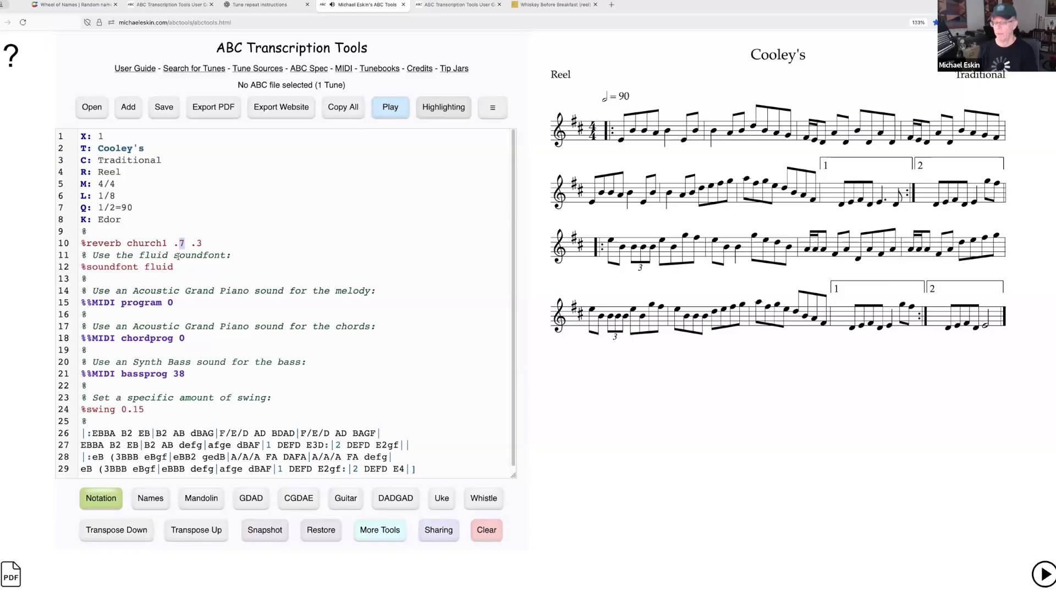
text(4)
double_click(199, 244)
click(394, 108)
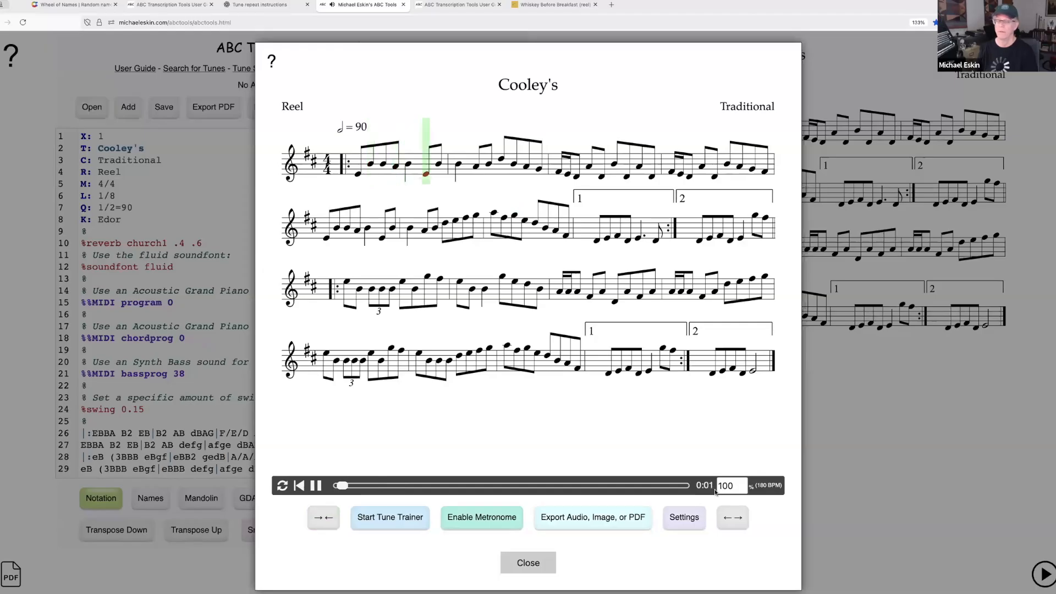
click(537, 564)
Step: Open the file Bach_Fantasia_Vox_Ensemble_Custom_Instrument_Demo_16Sep2025.abc in the editor
click(214, 241)
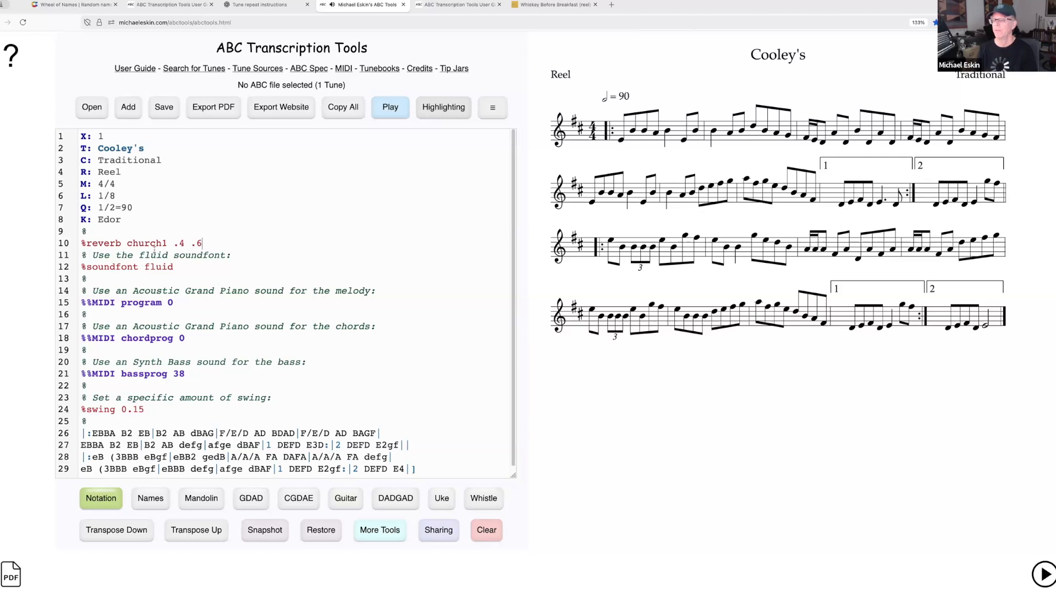
click(99, 113)
click(487, 258)
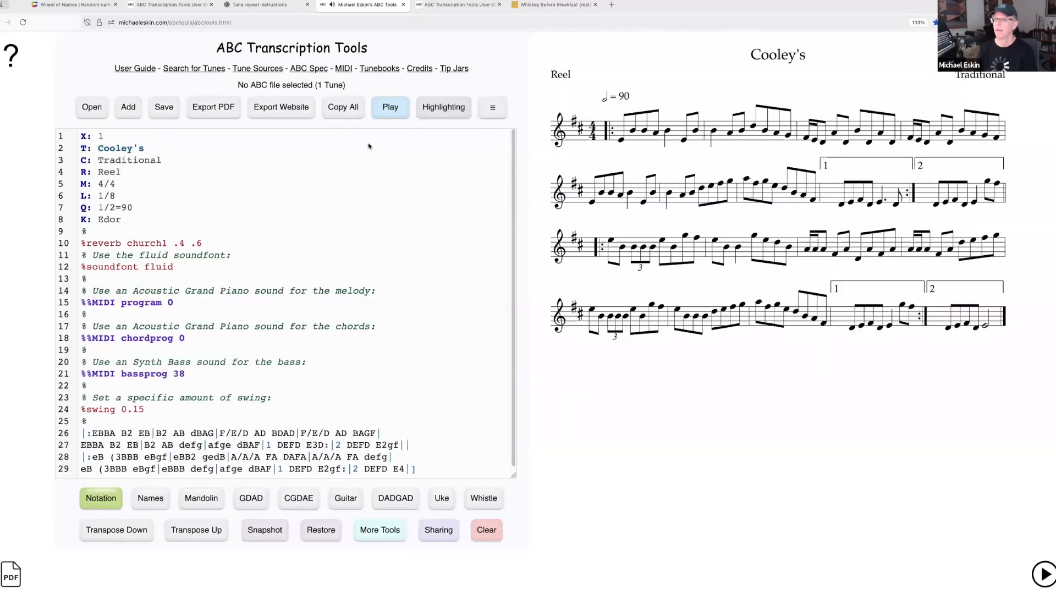
click(698, 80)
double_click(360, 103)
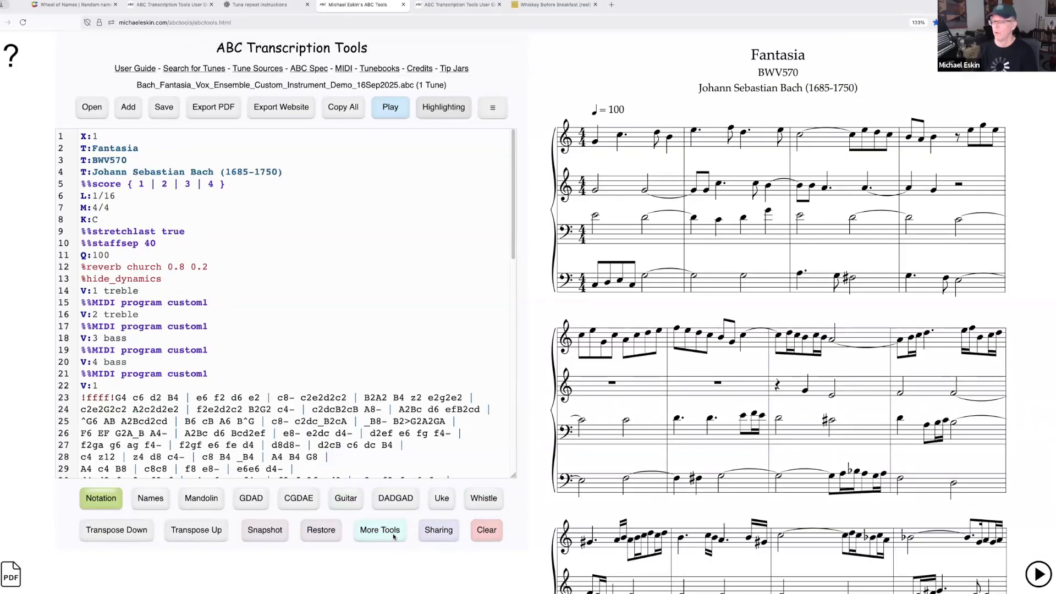
Step: Play Bach's Fantasia BWV570 in the tune player
click(384, 105)
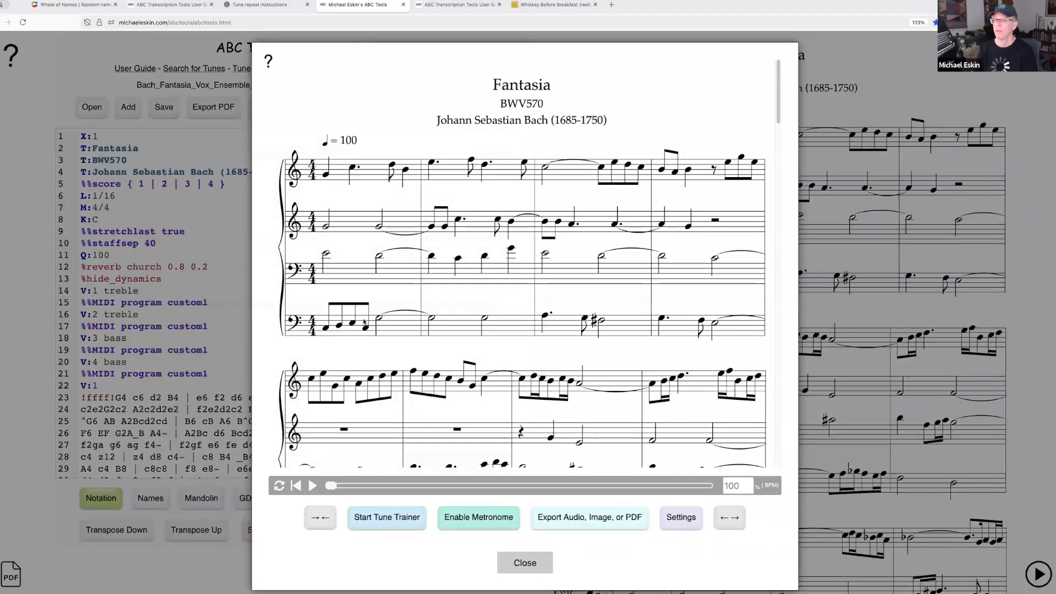
click(314, 486)
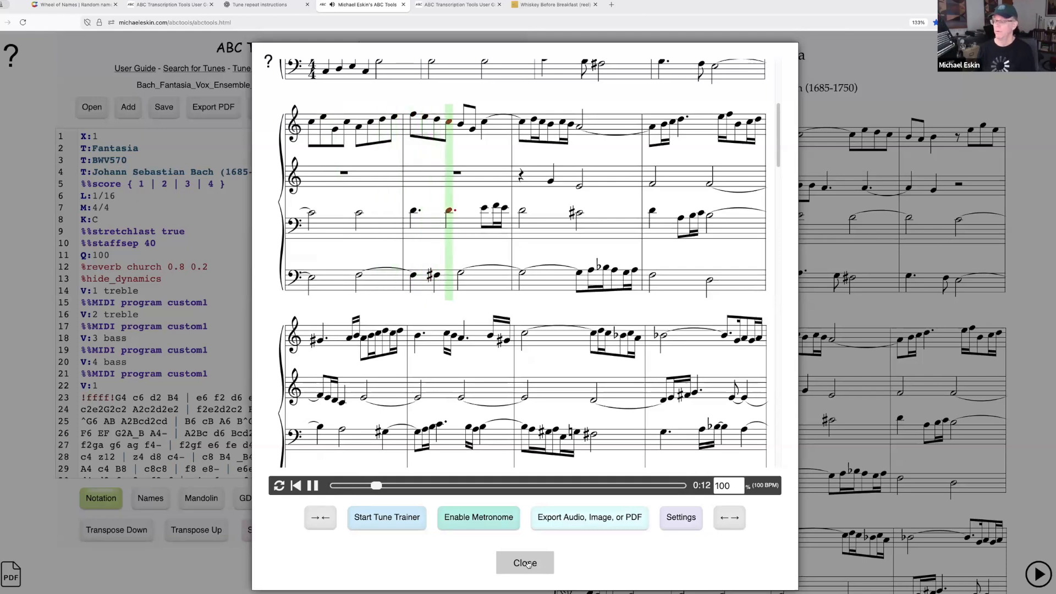
Step: Set the church reverb mix on line 12 to 1 dry and 0 wet and play the Fantasia to hear it
click(525, 563)
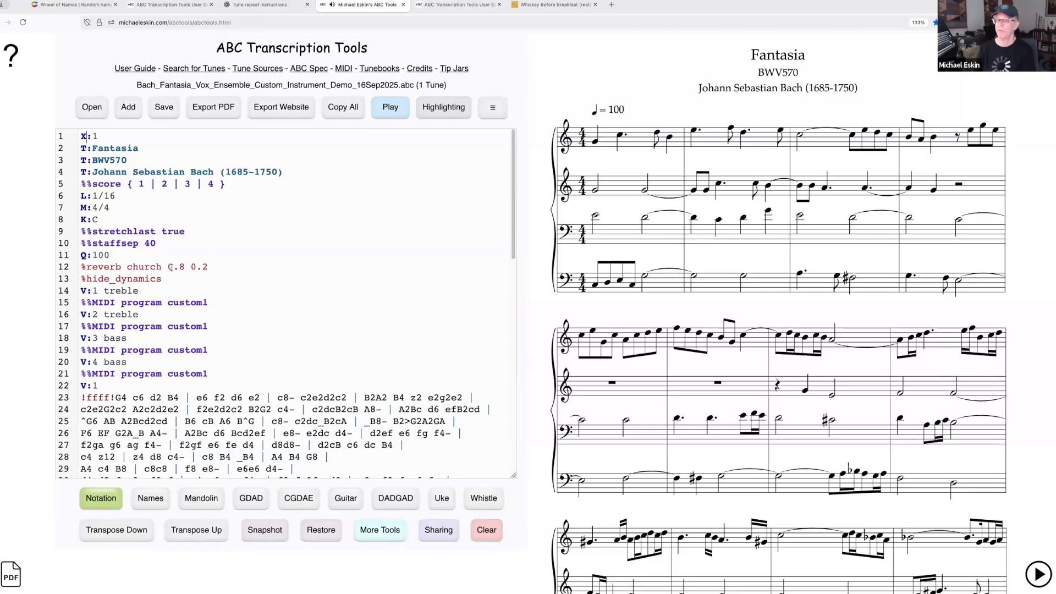
drag(168, 266, 182, 267)
text(1)
double_click(192, 268)
click(394, 100)
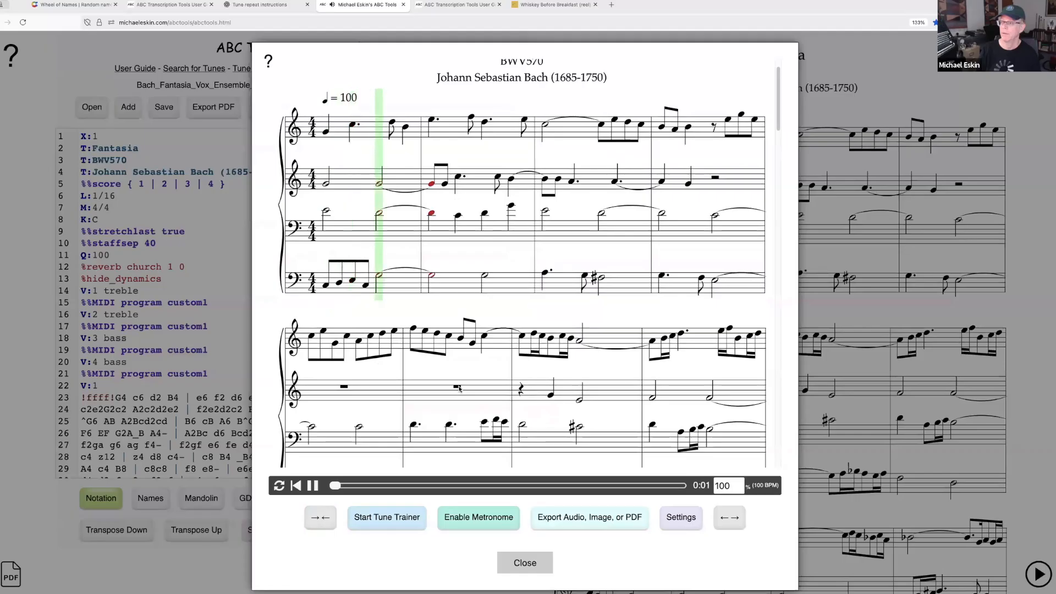
click(536, 563)
Step: Set the church reverb mix on line 12 to .7 dry and .3 wet, then play the Fantasia and close the player
double_click(171, 266)
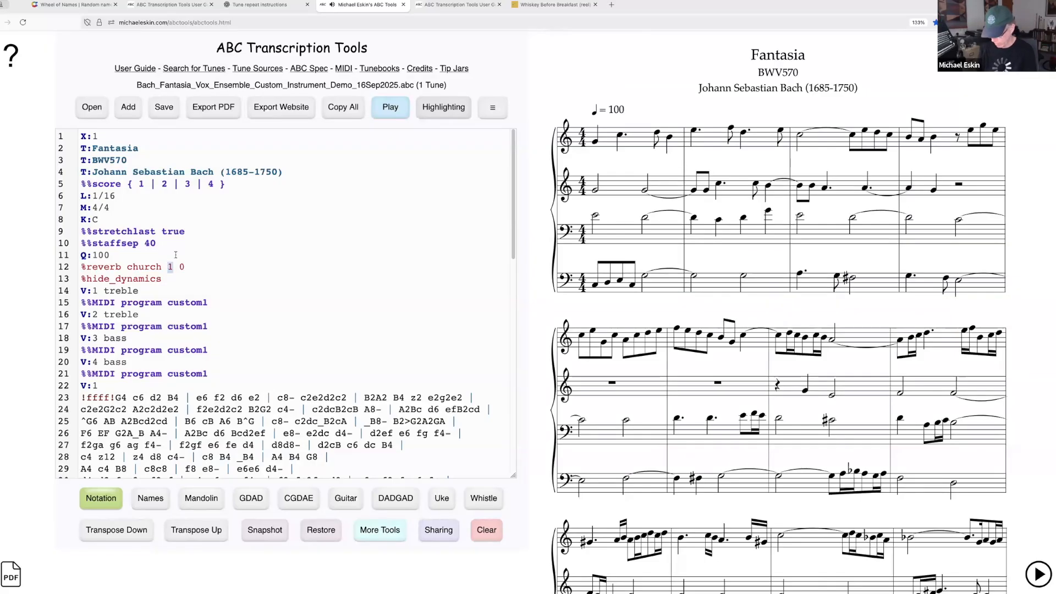
text(.7)
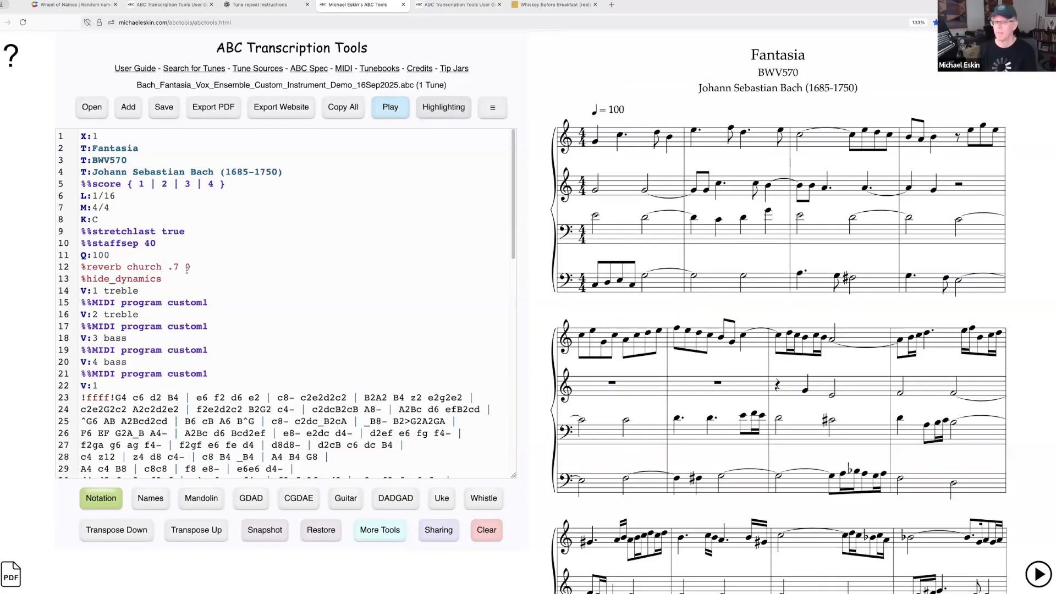
double_click(189, 268)
text(.3)
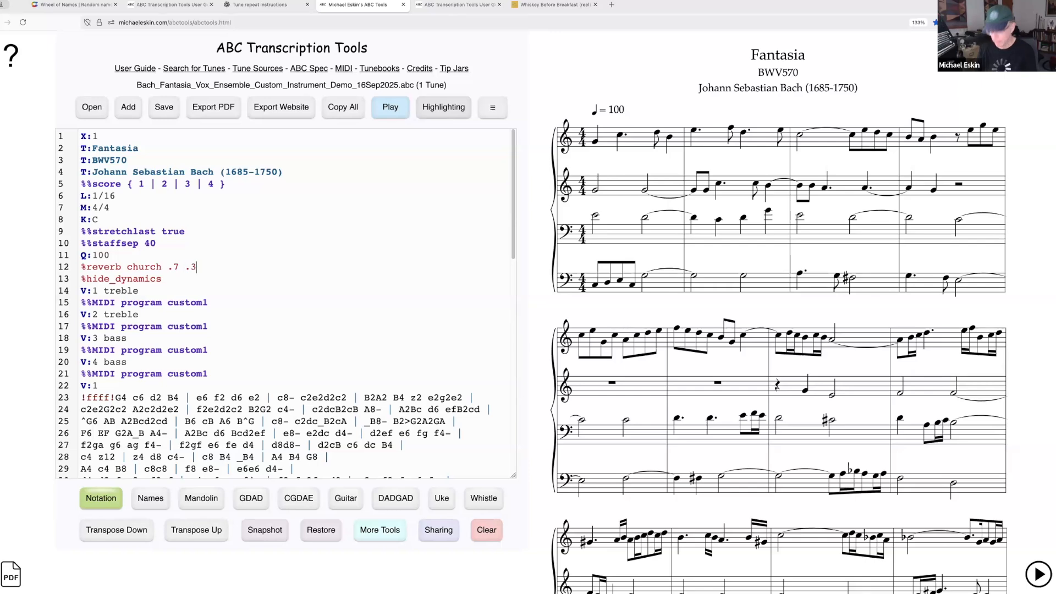
click(390, 107)
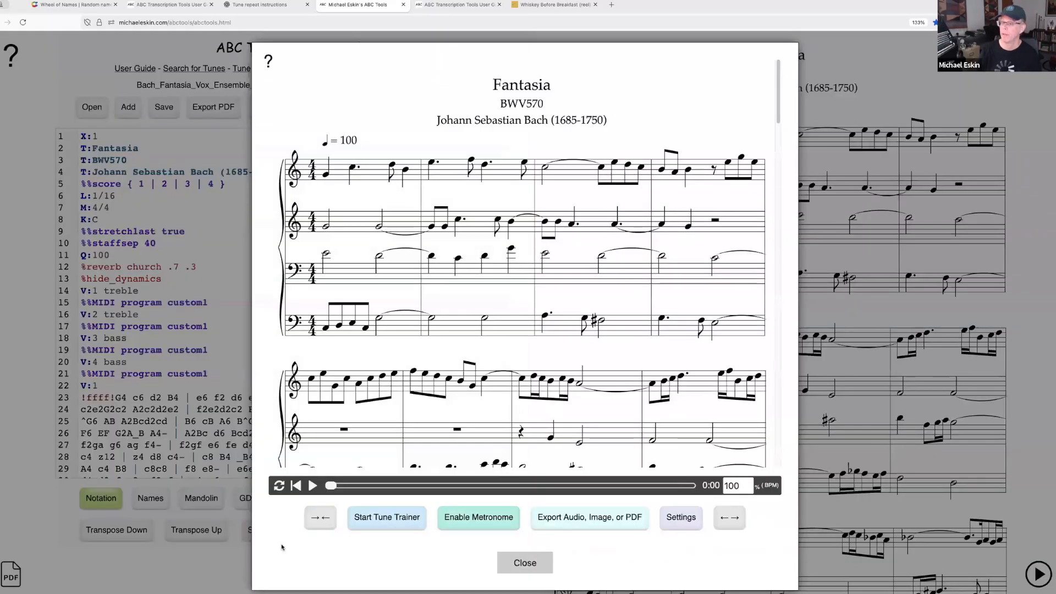
click(313, 485)
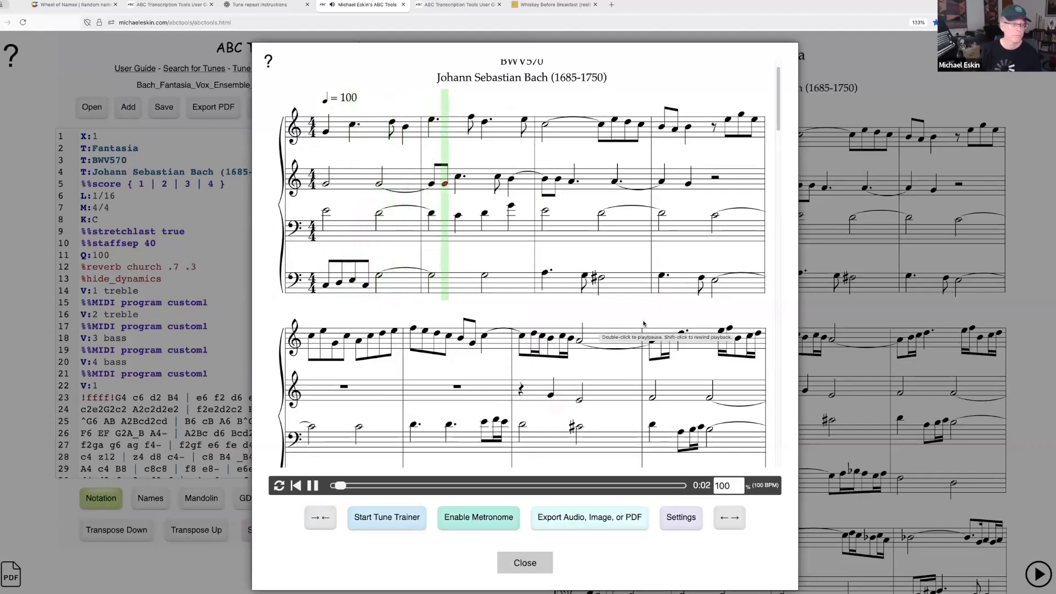
click(532, 557)
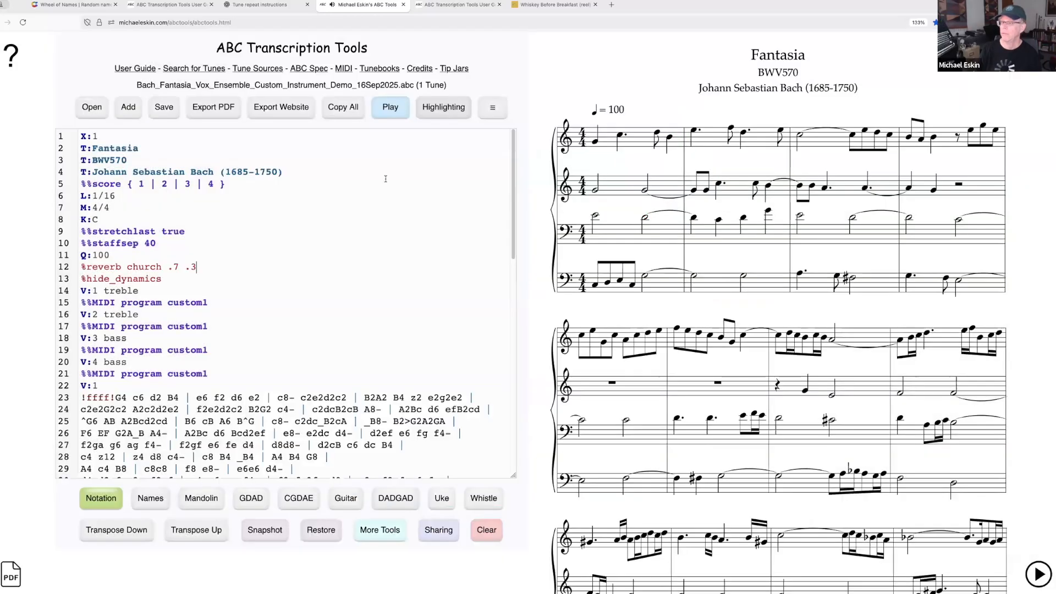
Step: Discard the unsaved changes and open Miss Saigon Overture Orchestral excerpt Heli.abc from the XML Converted to ABC folder inside MusicXML
click(91, 107)
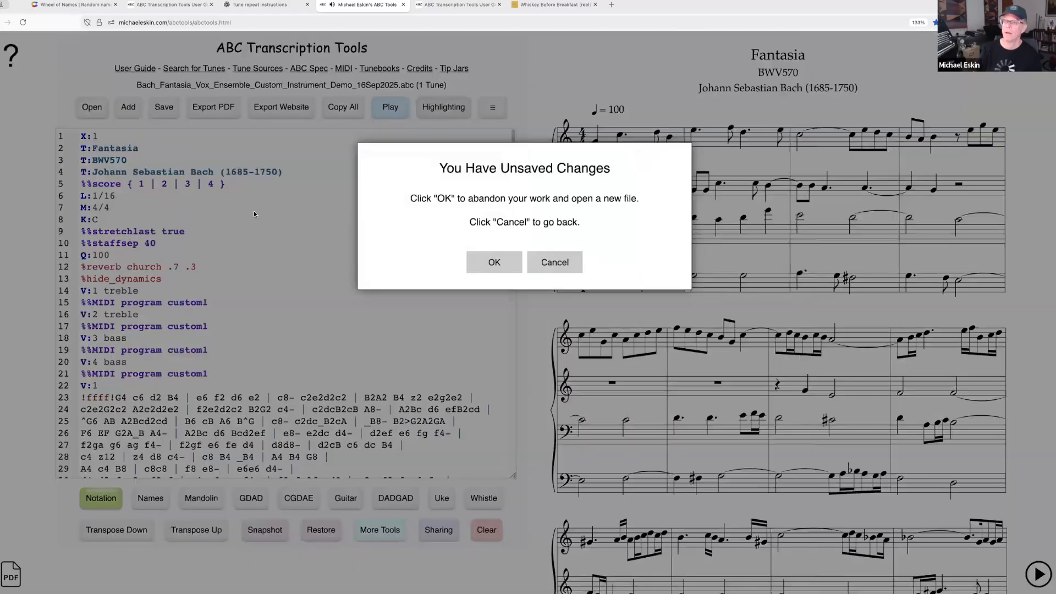
click(487, 263)
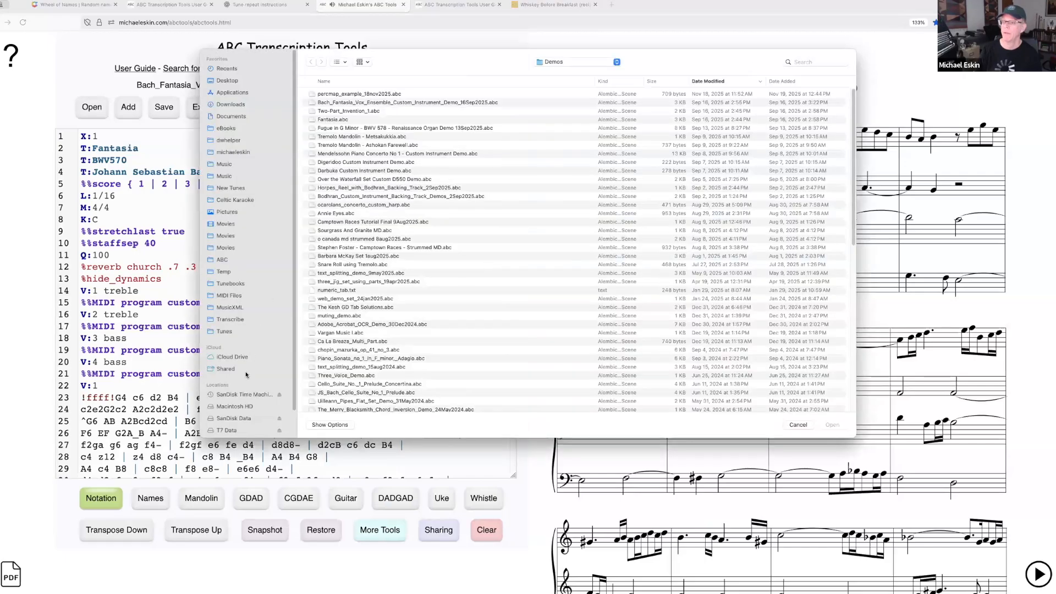
click(230, 307)
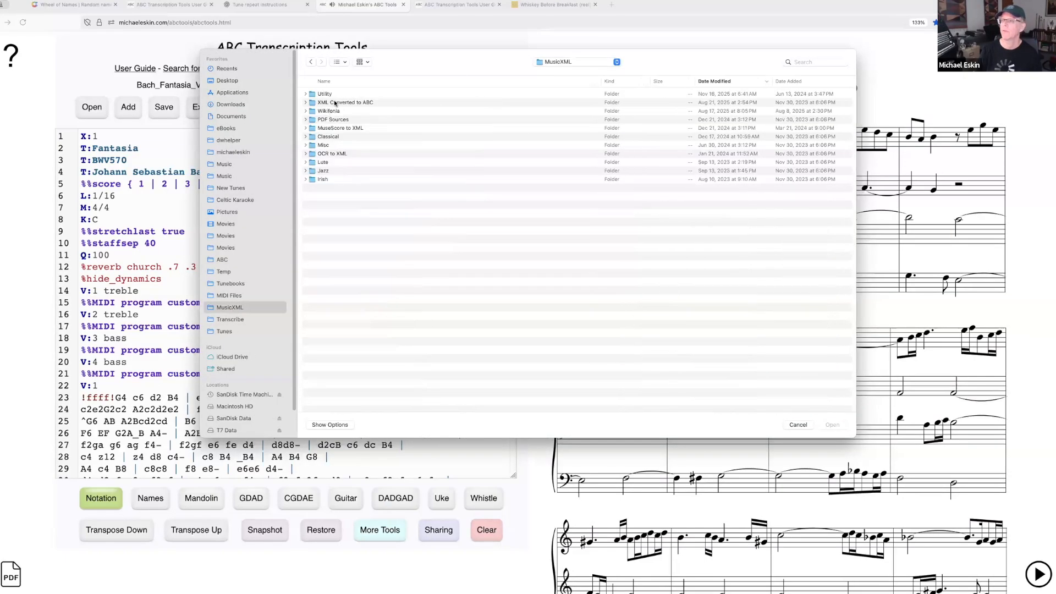
double_click(334, 104)
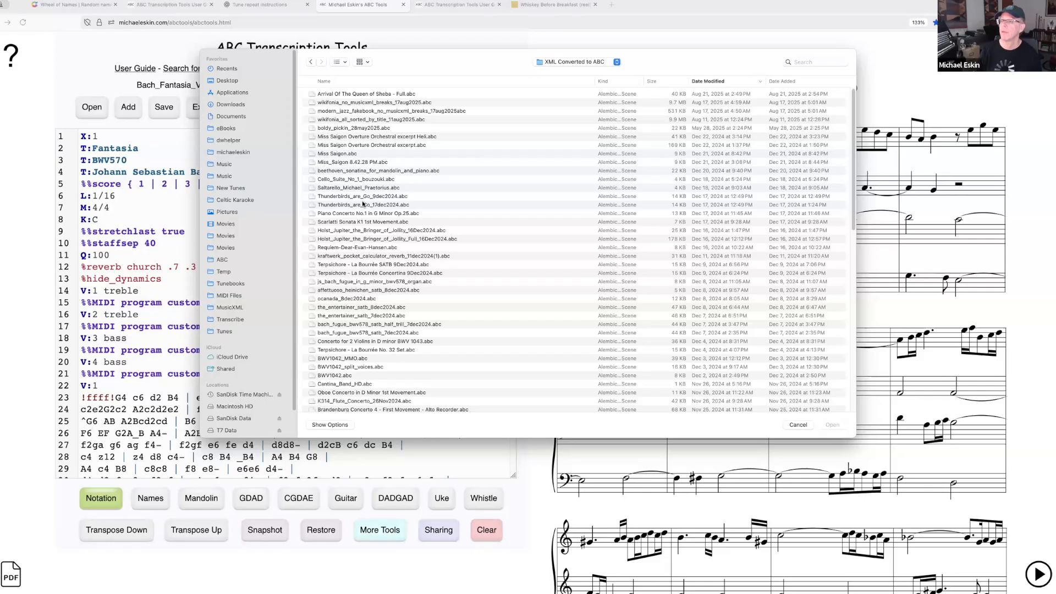
click(352, 137)
double_click(353, 137)
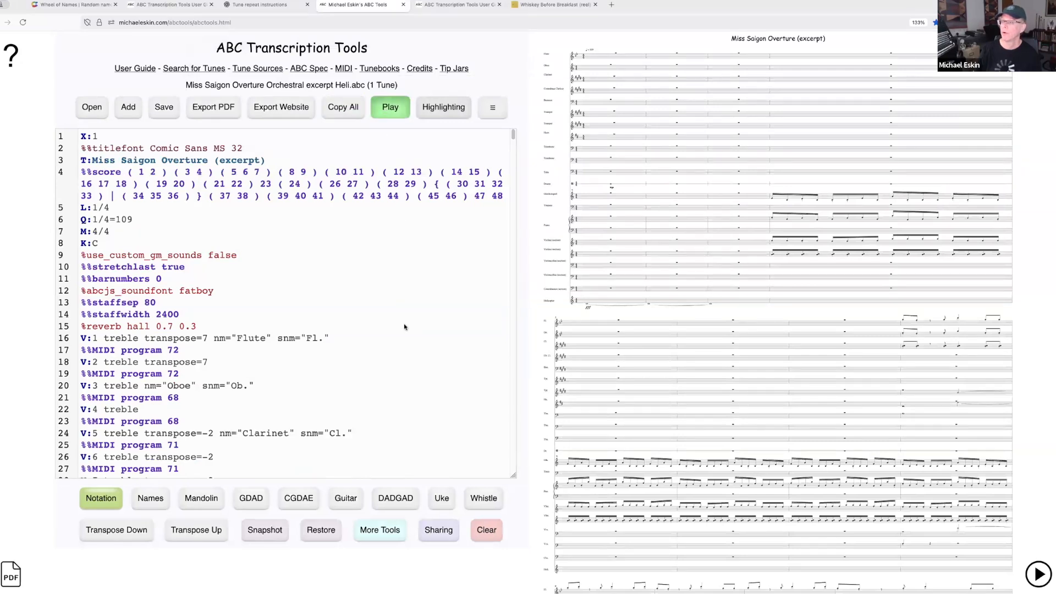
Step: Play the Miss Saigon Overture excerpt with its existing hall reverb and close the player
click(391, 107)
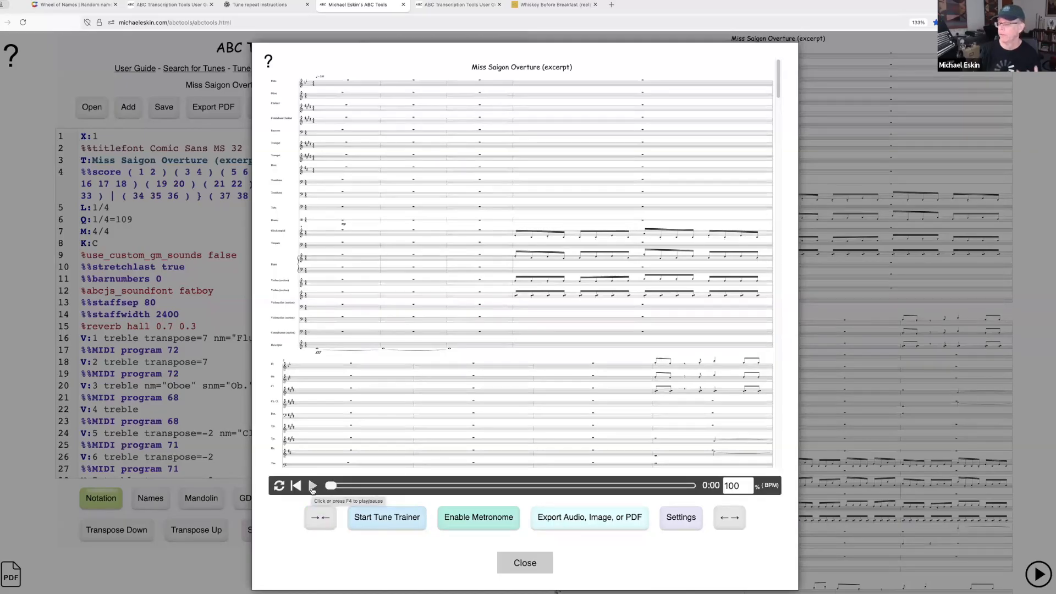
click(312, 487)
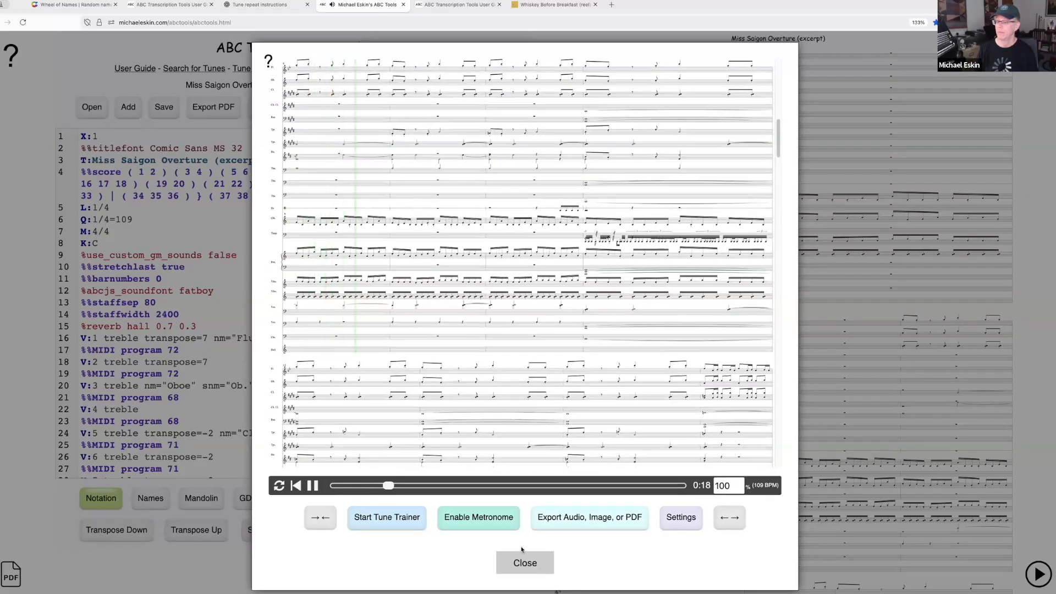
click(522, 555)
Step: Set the hall reverb mix on line 15 to 1 dry and 0 wet and play the Miss Saigon Overture excerpt
shift+click(174, 325)
shift+click(156, 326)
text(1 0)
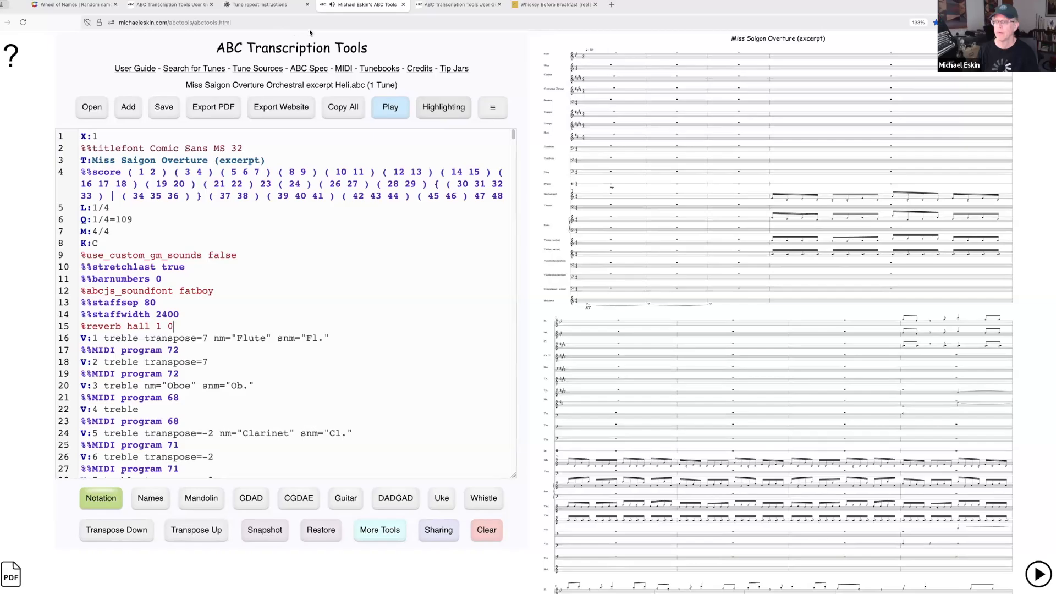
click(390, 107)
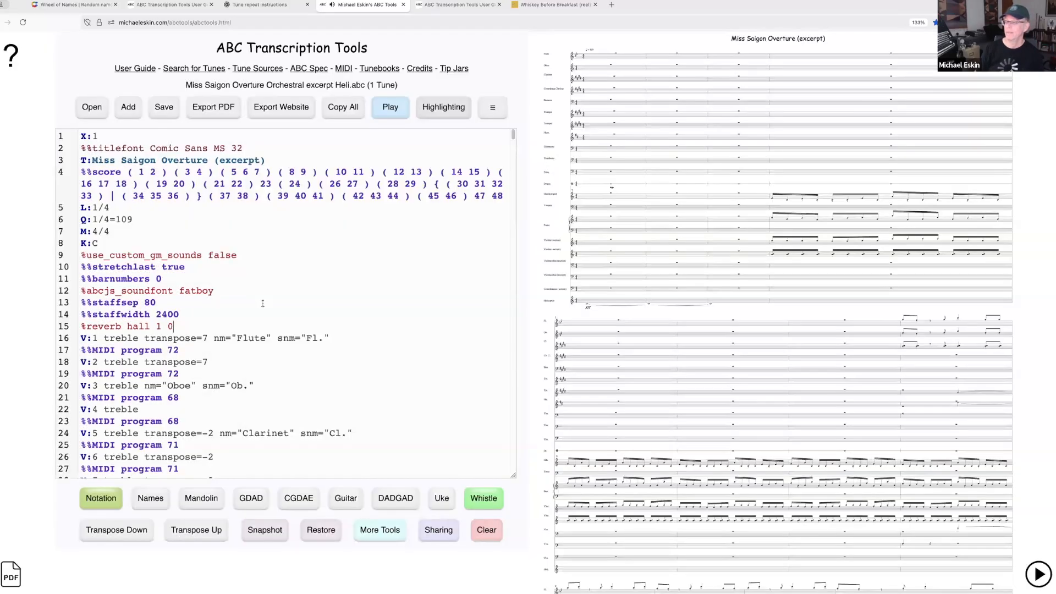
click(524, 563)
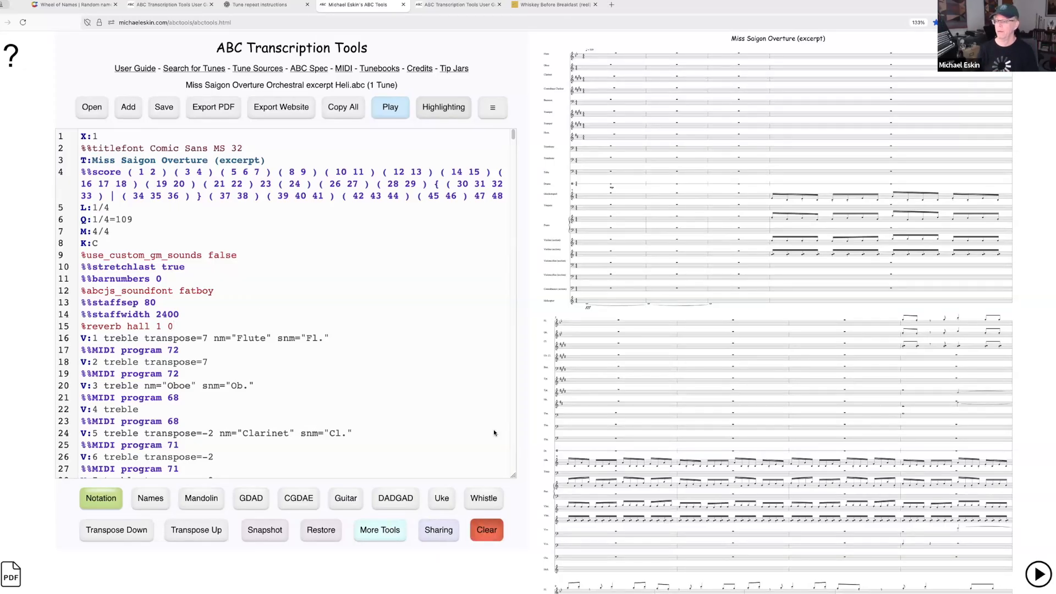
Step: Clear the editor and add the example reel Cooley's
click(486, 529)
key(Return)
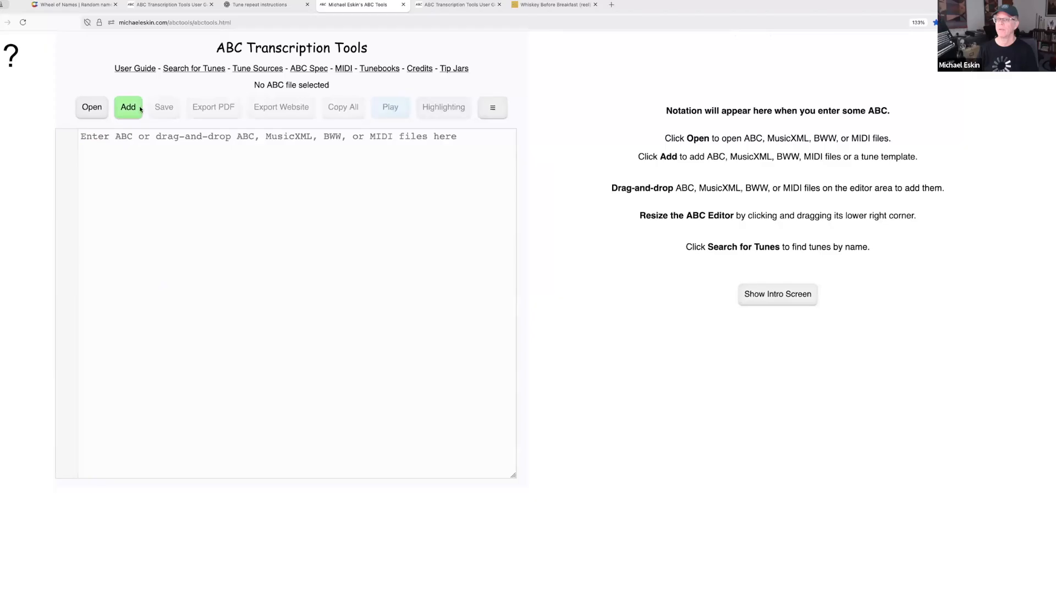
click(129, 107)
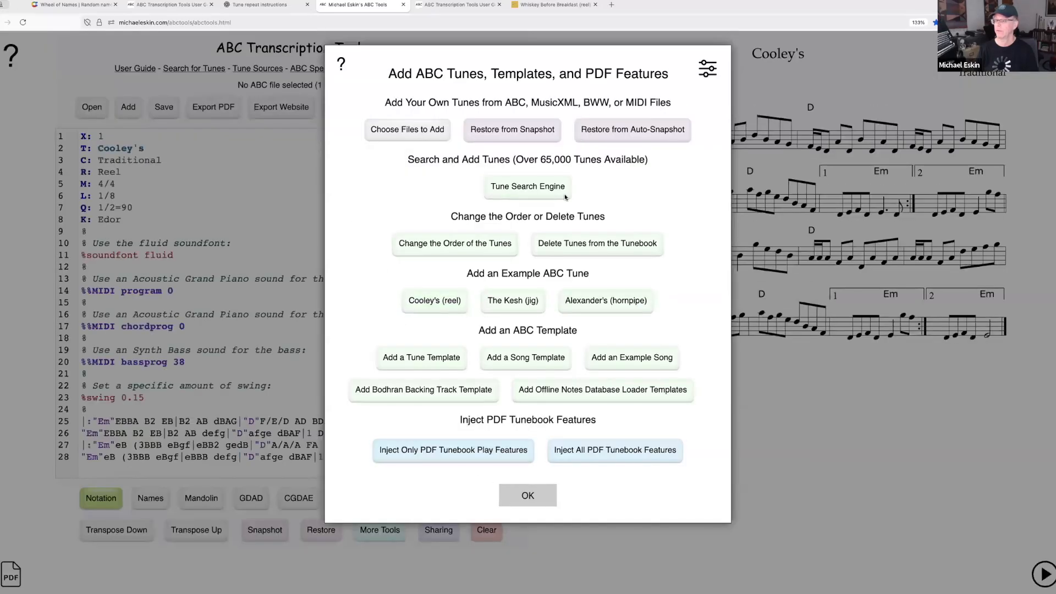
key(Escape)
Step: Open the Advanced Settings and examine the reverb style and the dry and wet values of the default %reverb annotation
click(493, 108)
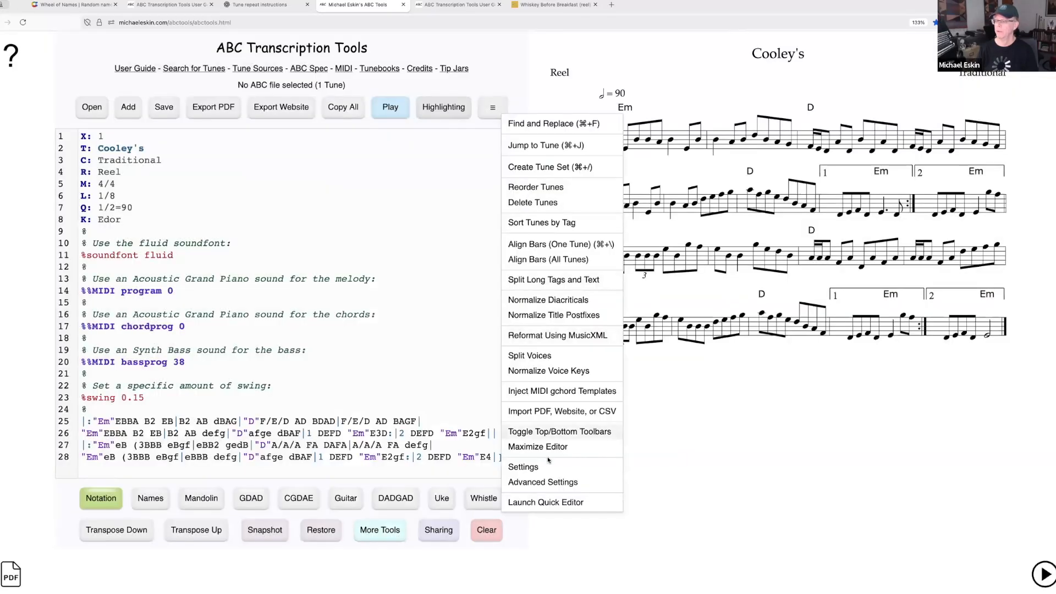
click(559, 489)
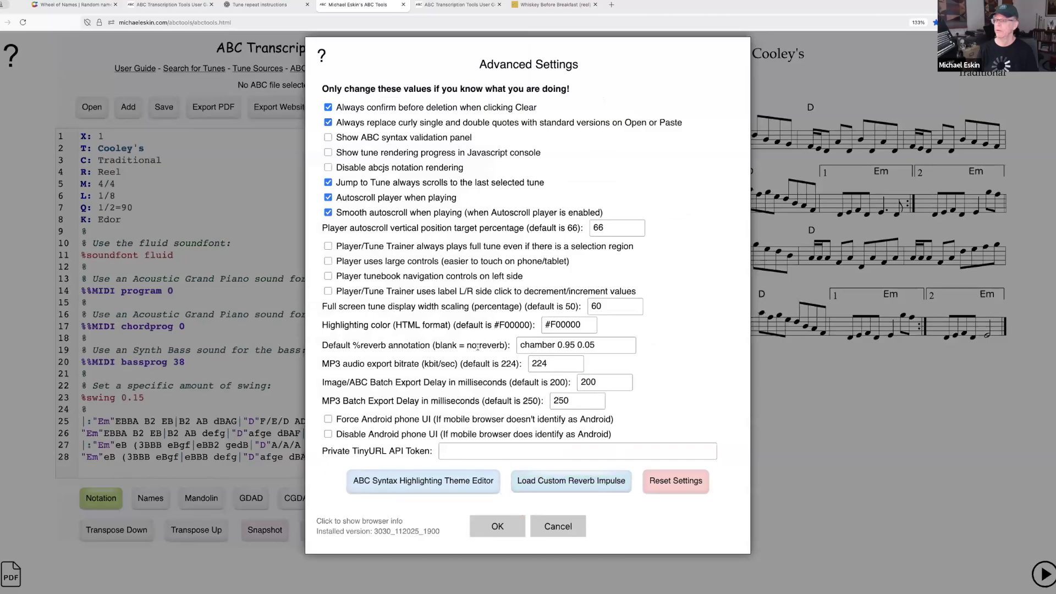
triple_click(621, 344)
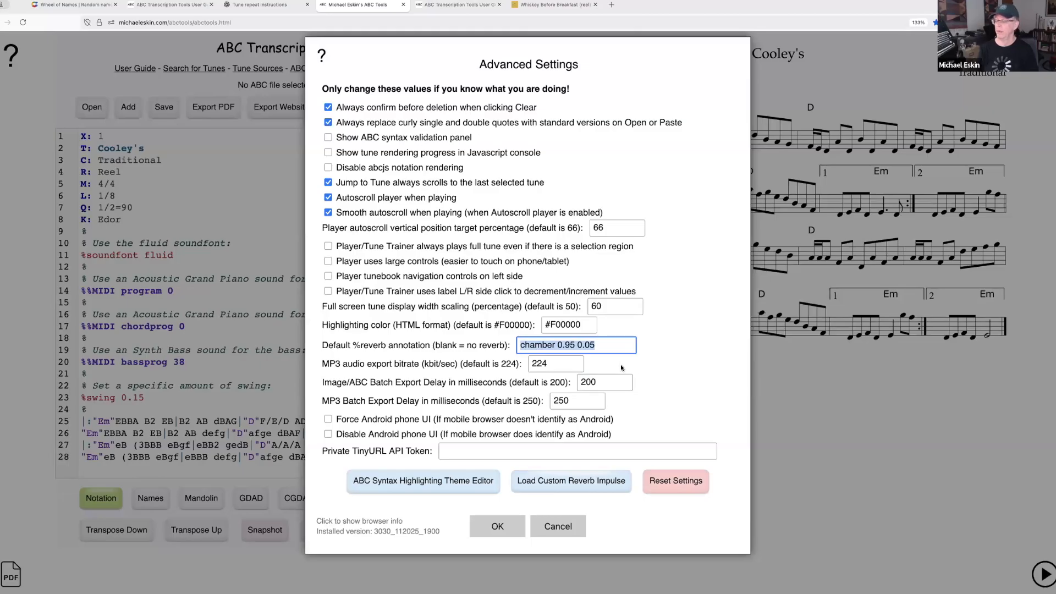
click(616, 344)
double_click(533, 345)
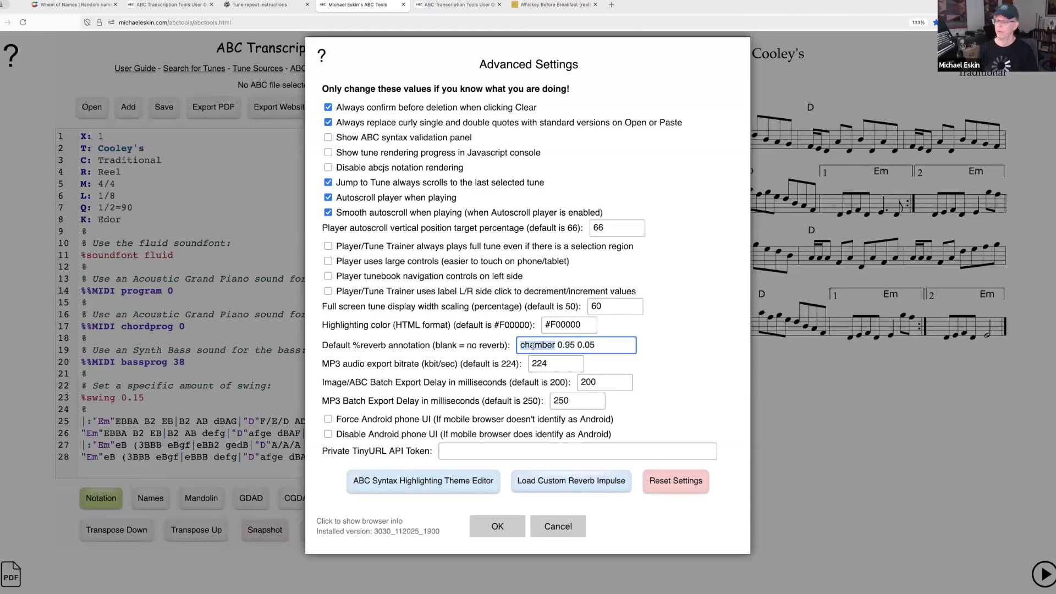
click(570, 344)
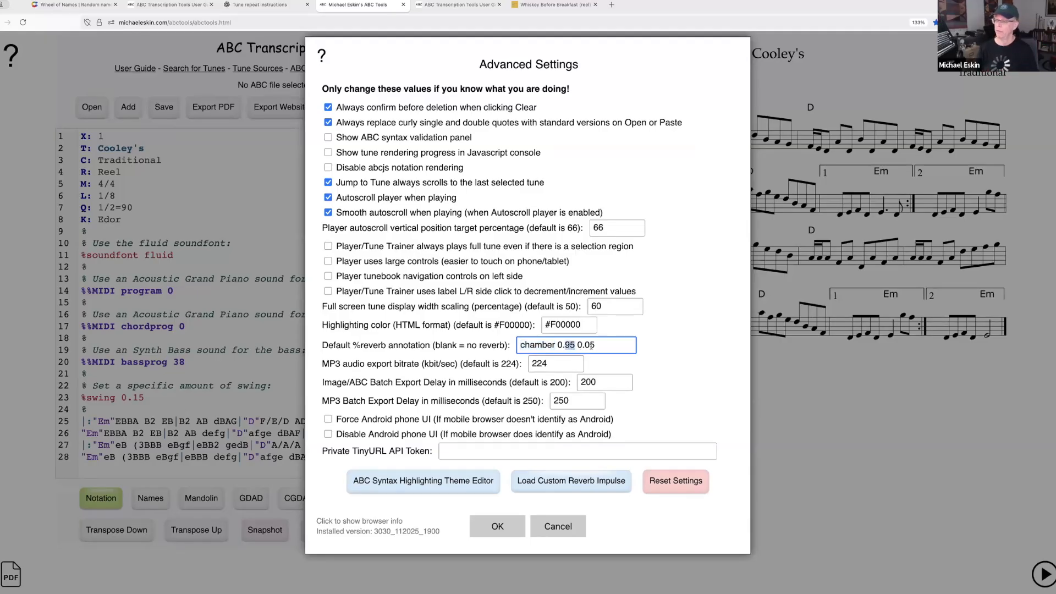
double_click(592, 345)
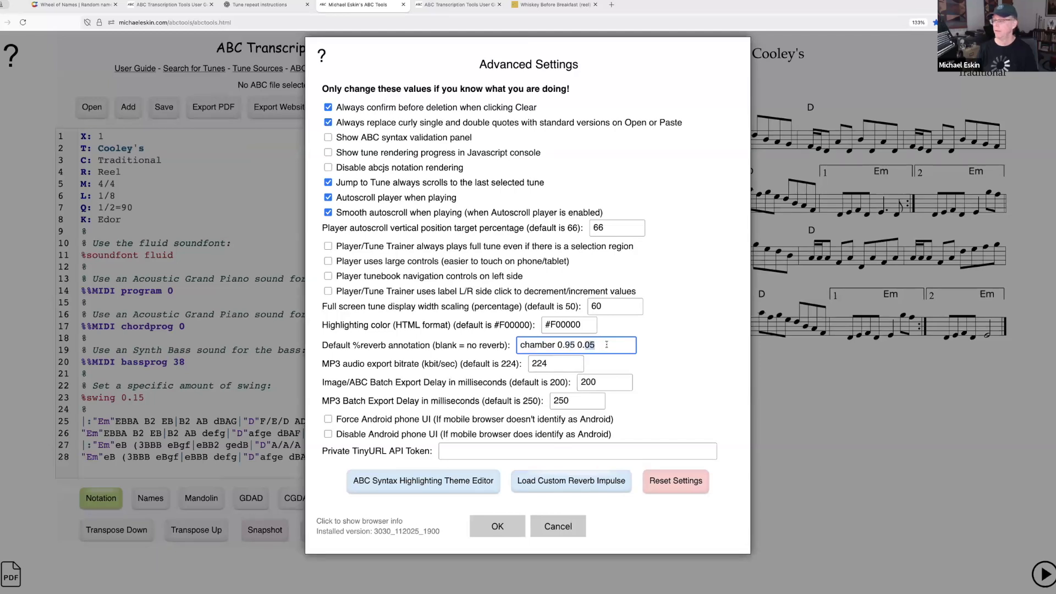
Step: Set the default %reverb annotation to church 0.8 0.2 and play Cooley's to hear it
double_click(533, 345)
text(church)
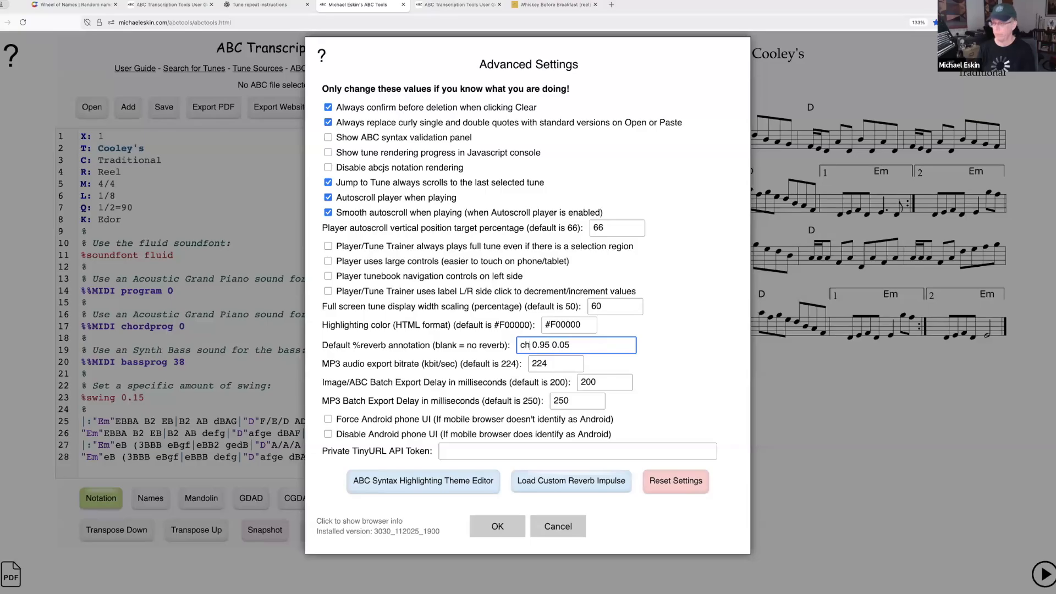
drag(589, 345, 551, 342)
text(0.)
text(8 .2)
text(.2)
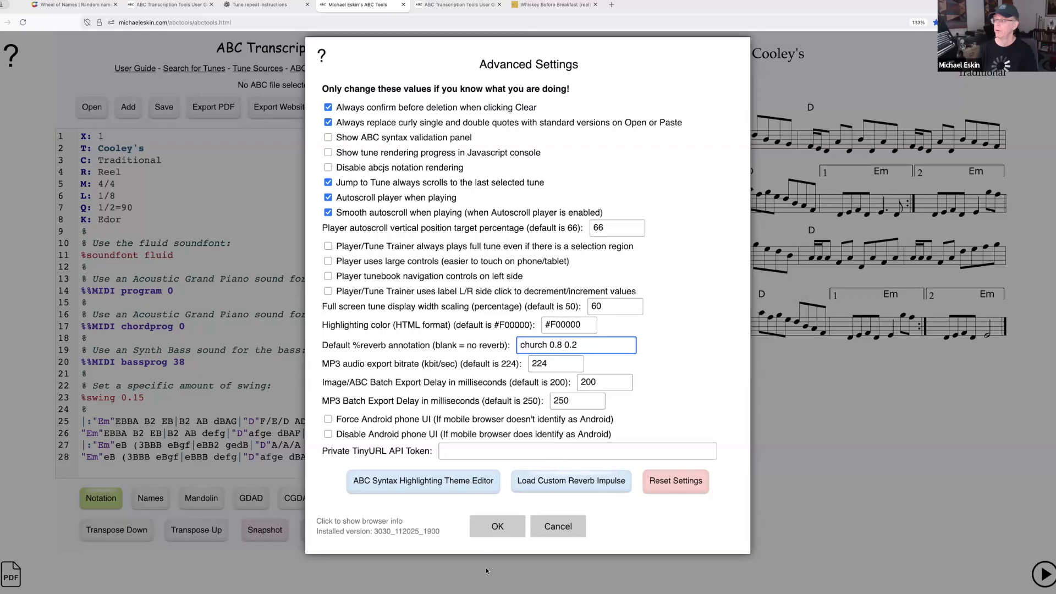
click(514, 526)
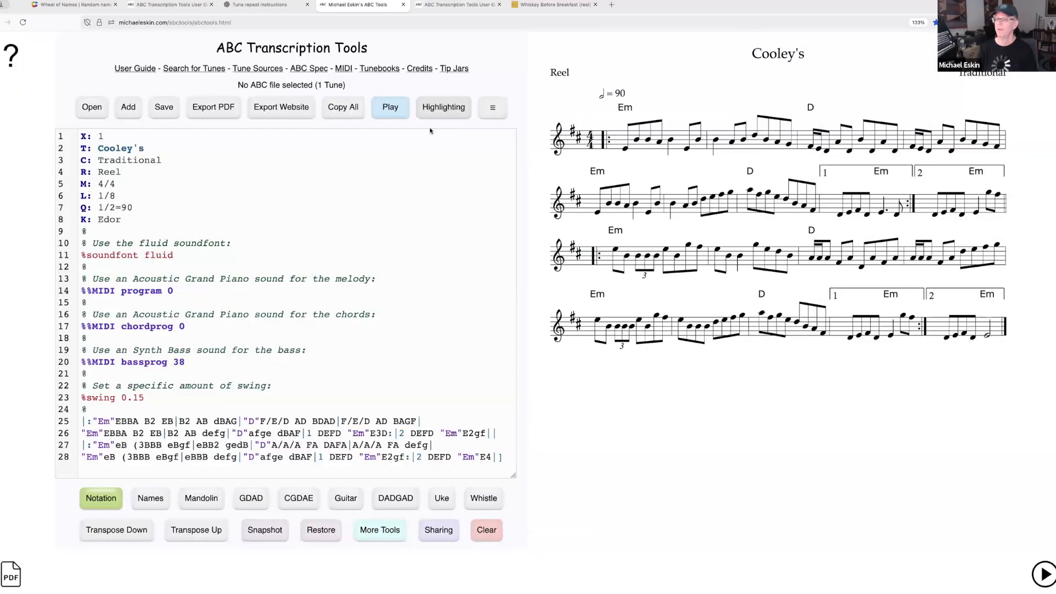
click(398, 111)
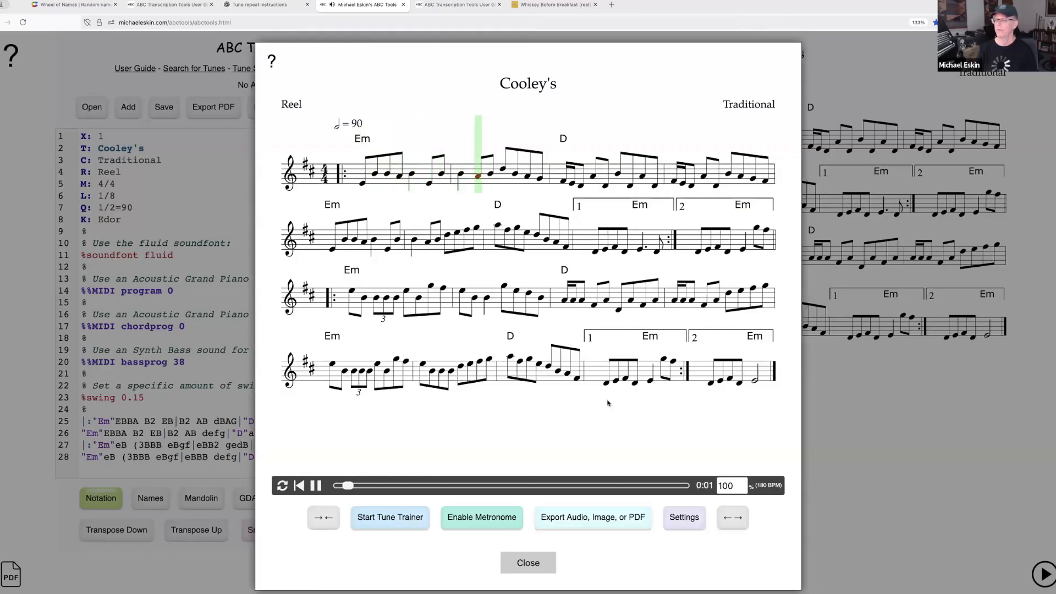
click(529, 561)
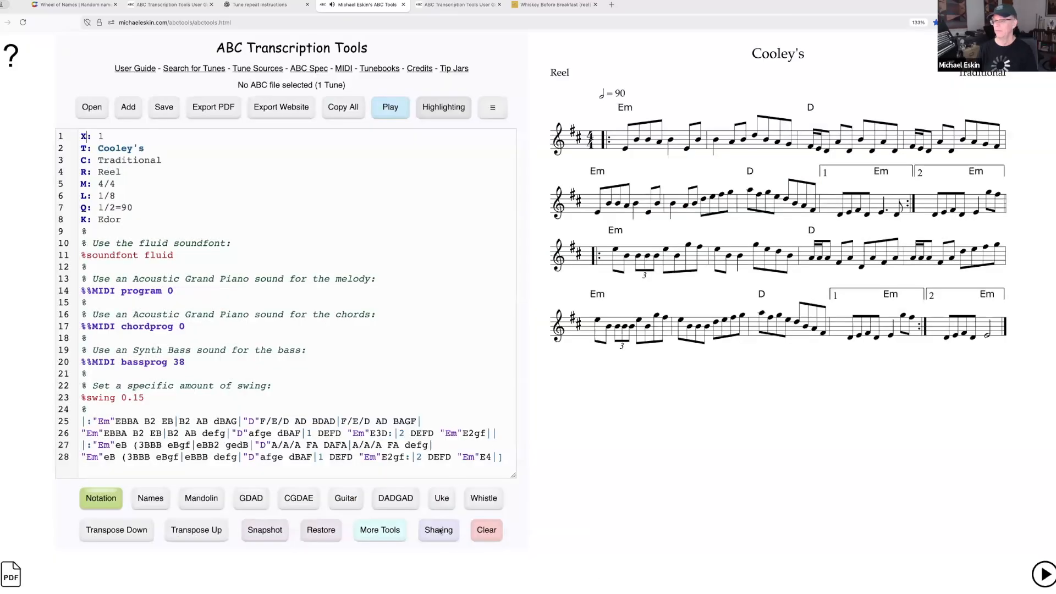
Step: Set the default %reverb annotation in the Advanced Settings to chamber 0.95 0.05
click(492, 108)
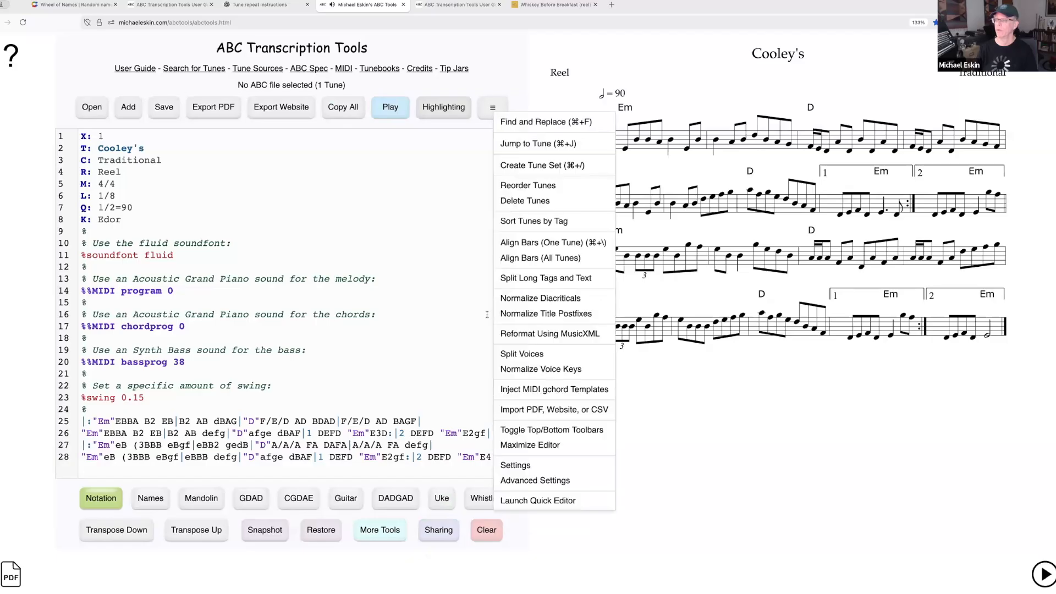
click(550, 480)
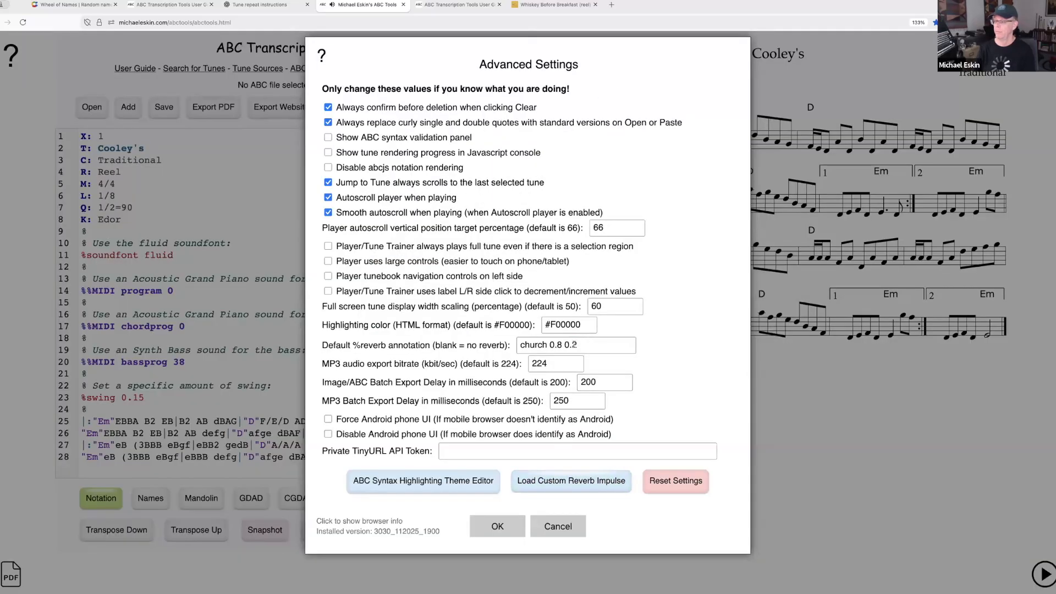
triple_click(573, 344)
text(chamber 0.)
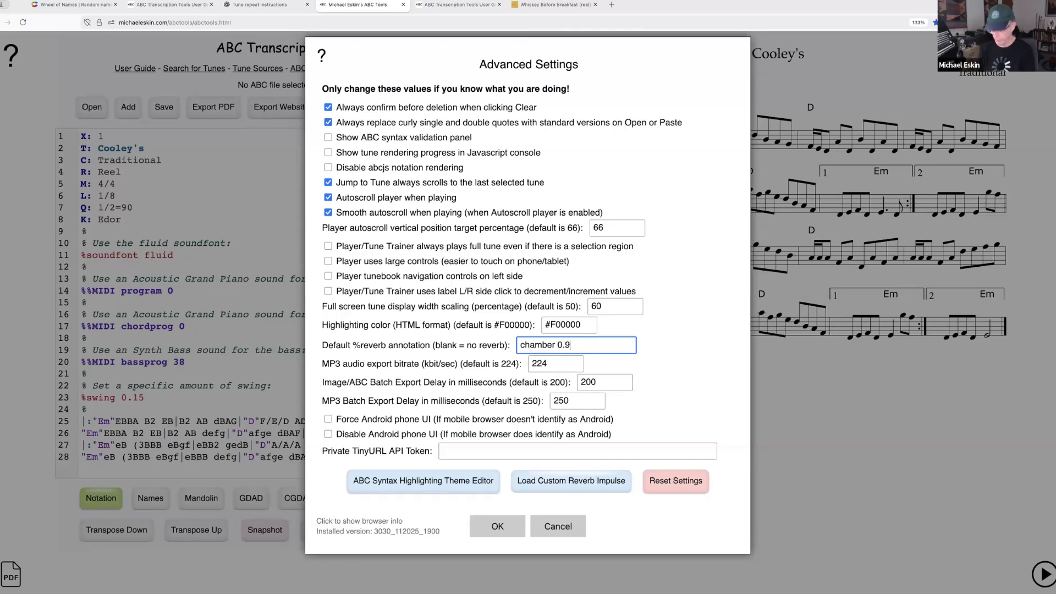
text(95 0.05)
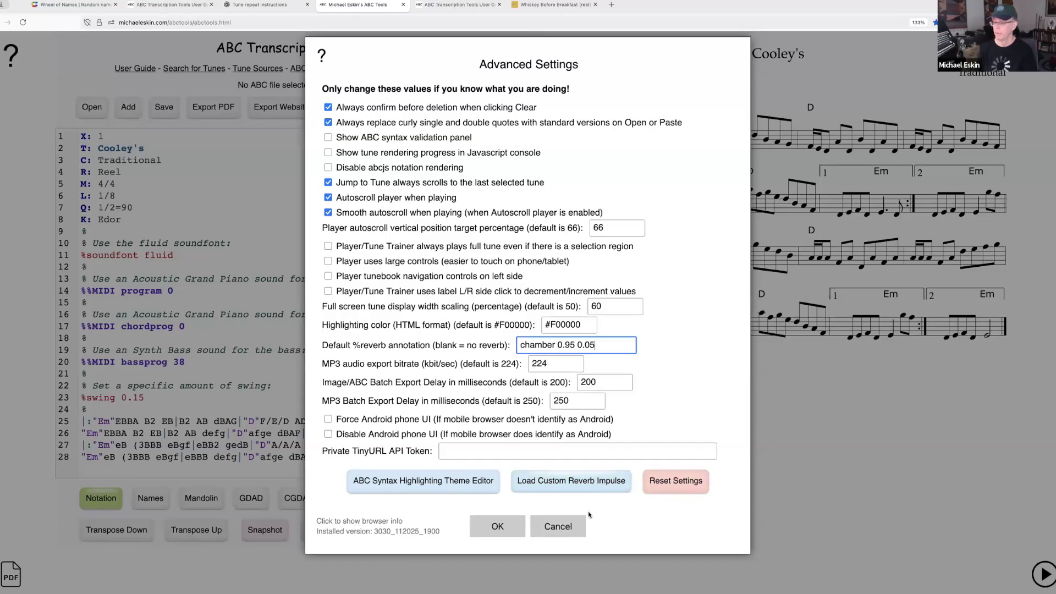
key(Return)
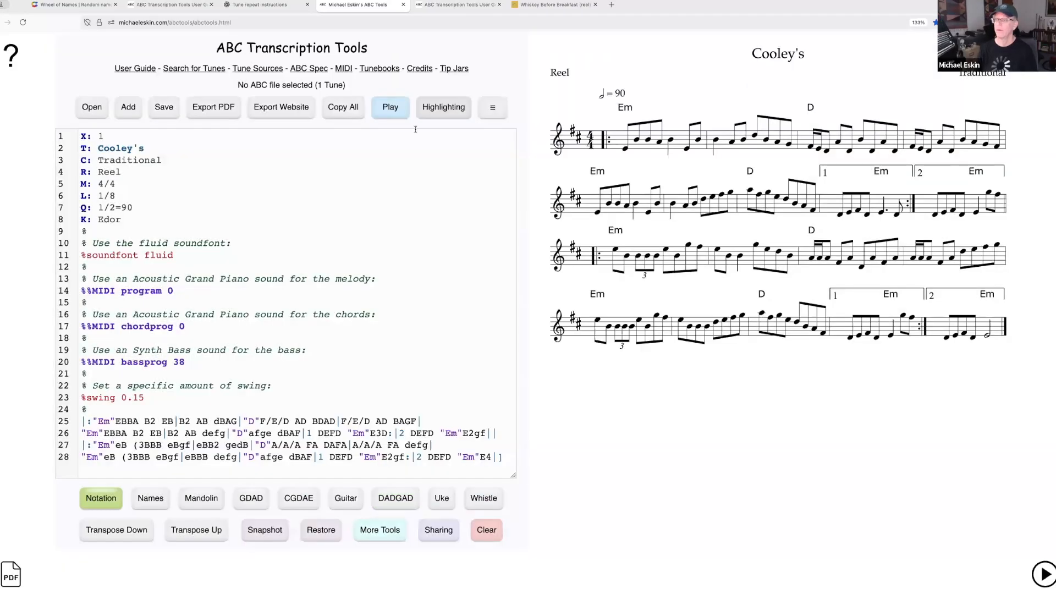
Step: Play the opening of Cooley's with the default chamber reverb, pause it and close the player
click(390, 107)
click(317, 486)
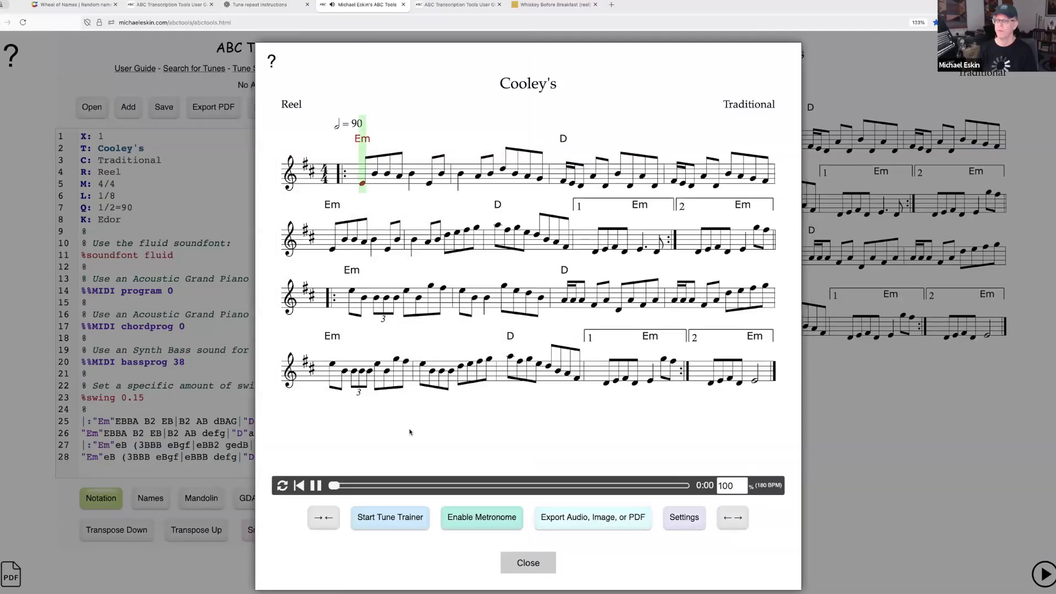
click(317, 486)
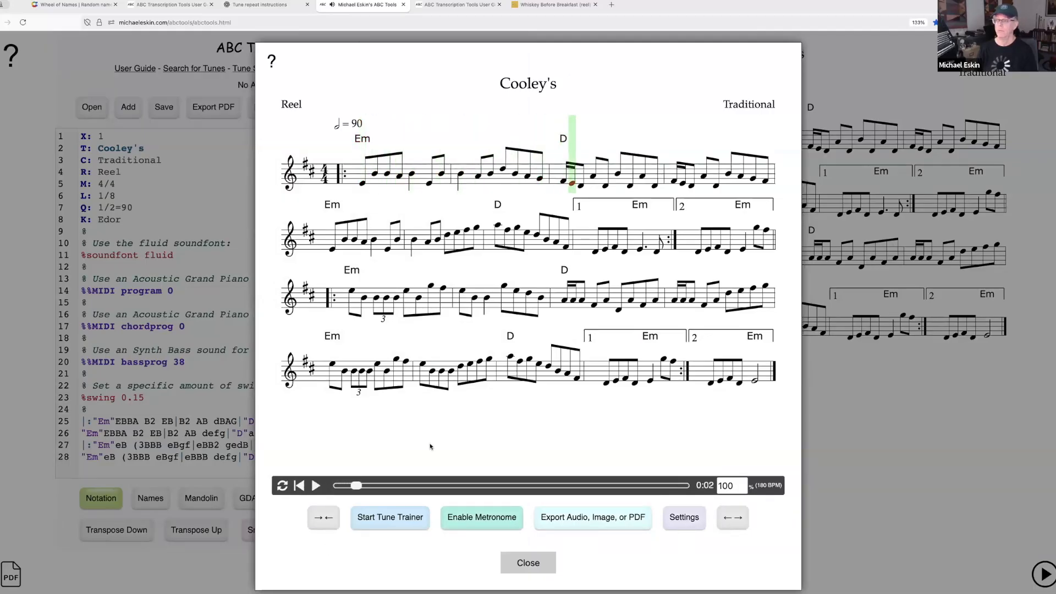
click(537, 561)
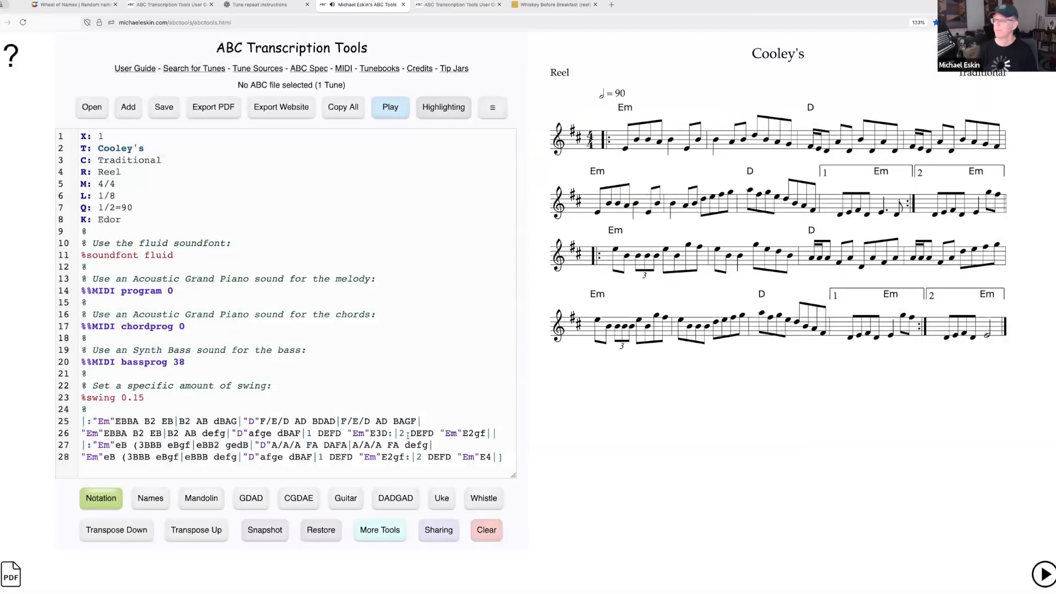